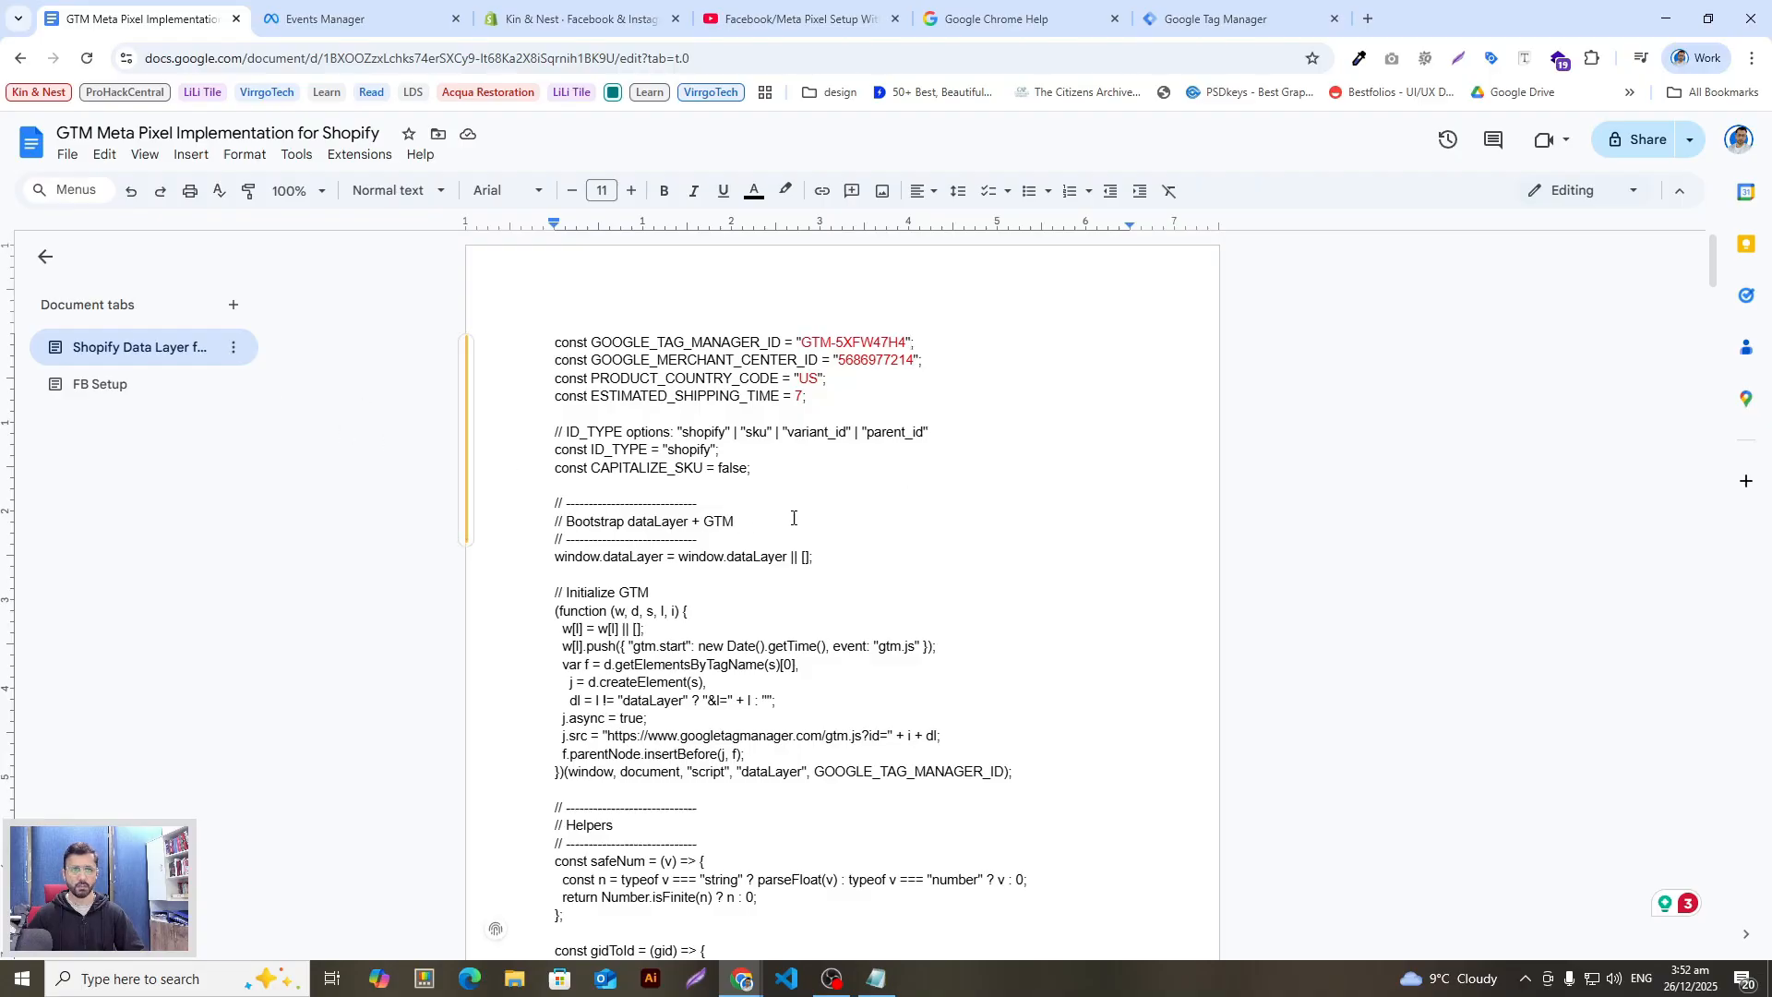
Step: Review the data layer script's configuration constants and GTM container ID in the guide
{"action": "left_click", "coordinate": [924, 421]}
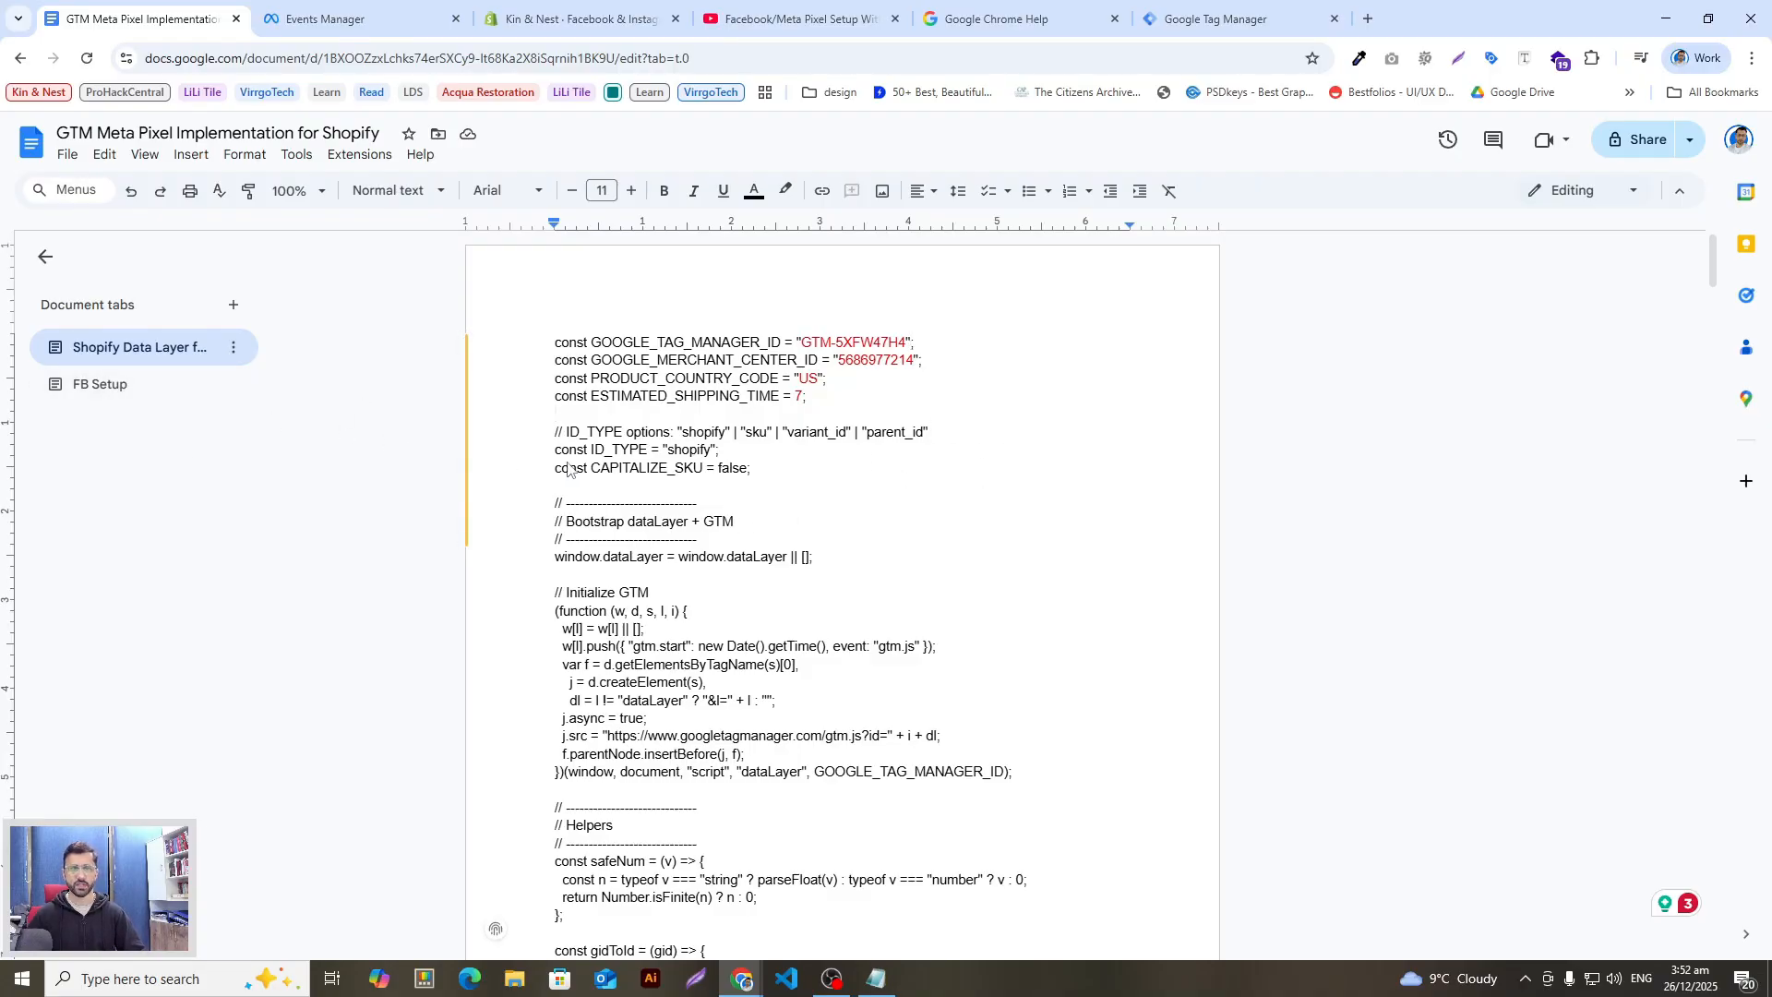
{"action": "left_click", "coordinate": [206, 386]}
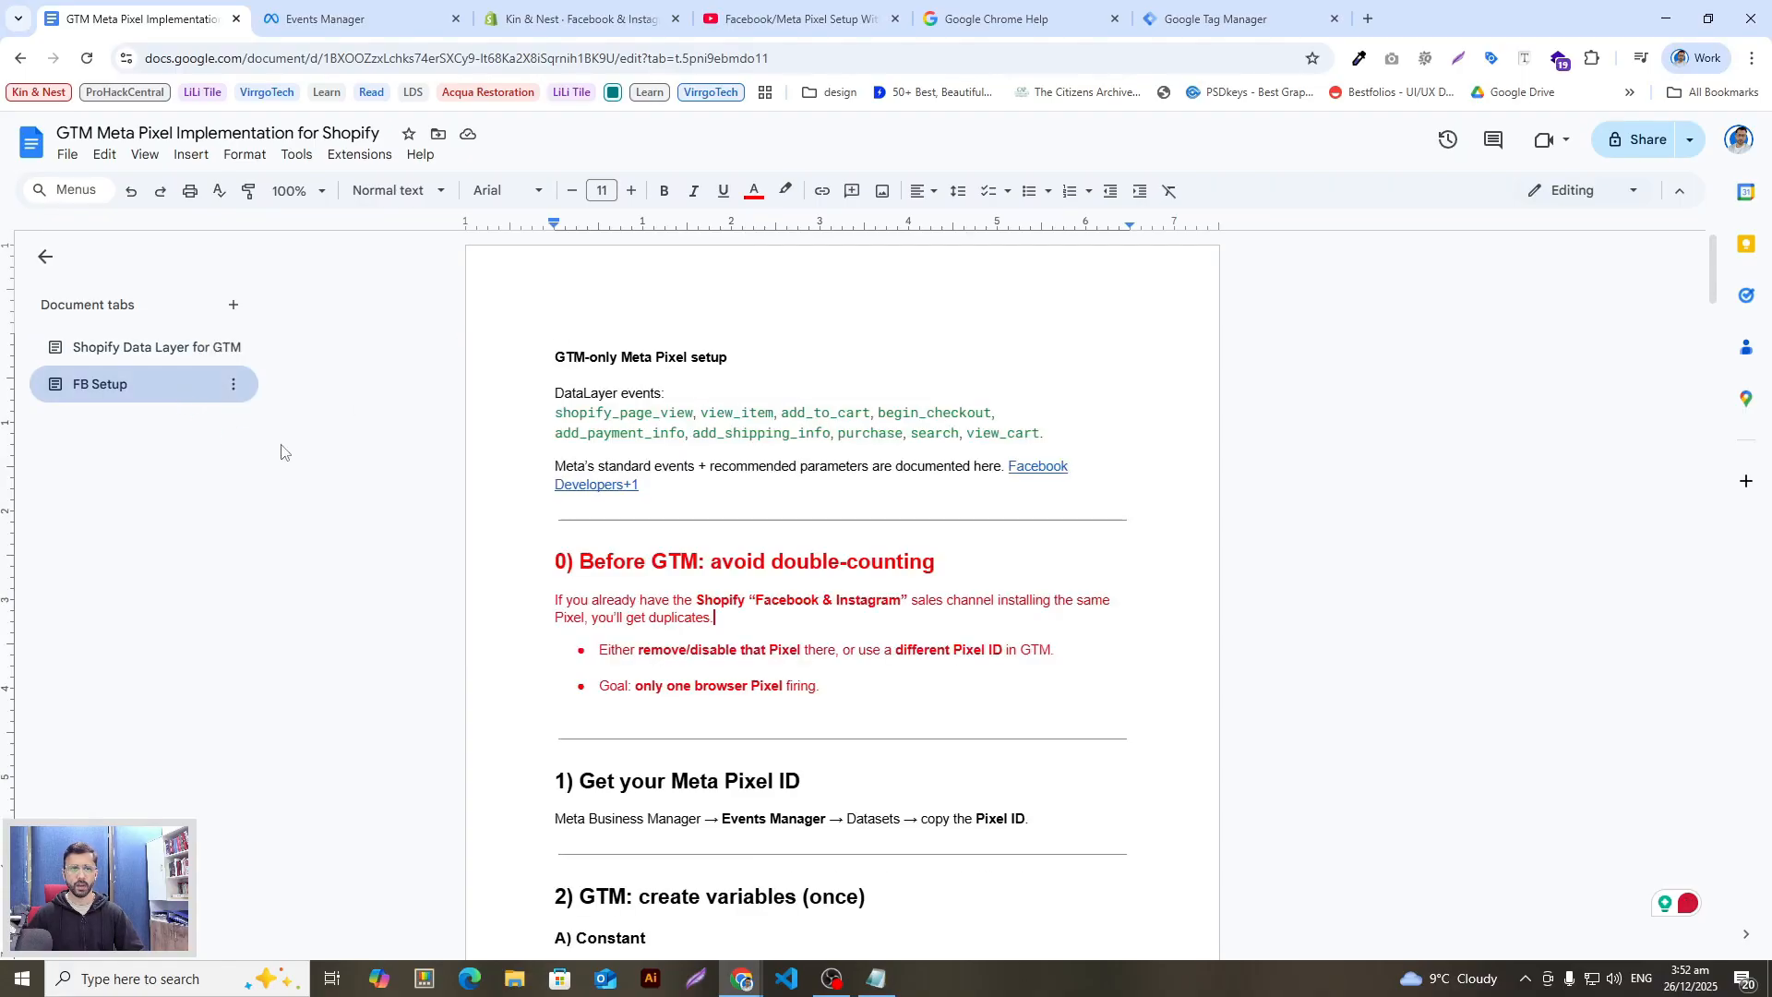
{"action": "scroll", "coordinate": [958, 591], "scroll_direction": "down", "scroll_amount": 10}
{"action": "scroll", "coordinate": [957, 591], "scroll_direction": "up", "scroll_amount": 6}
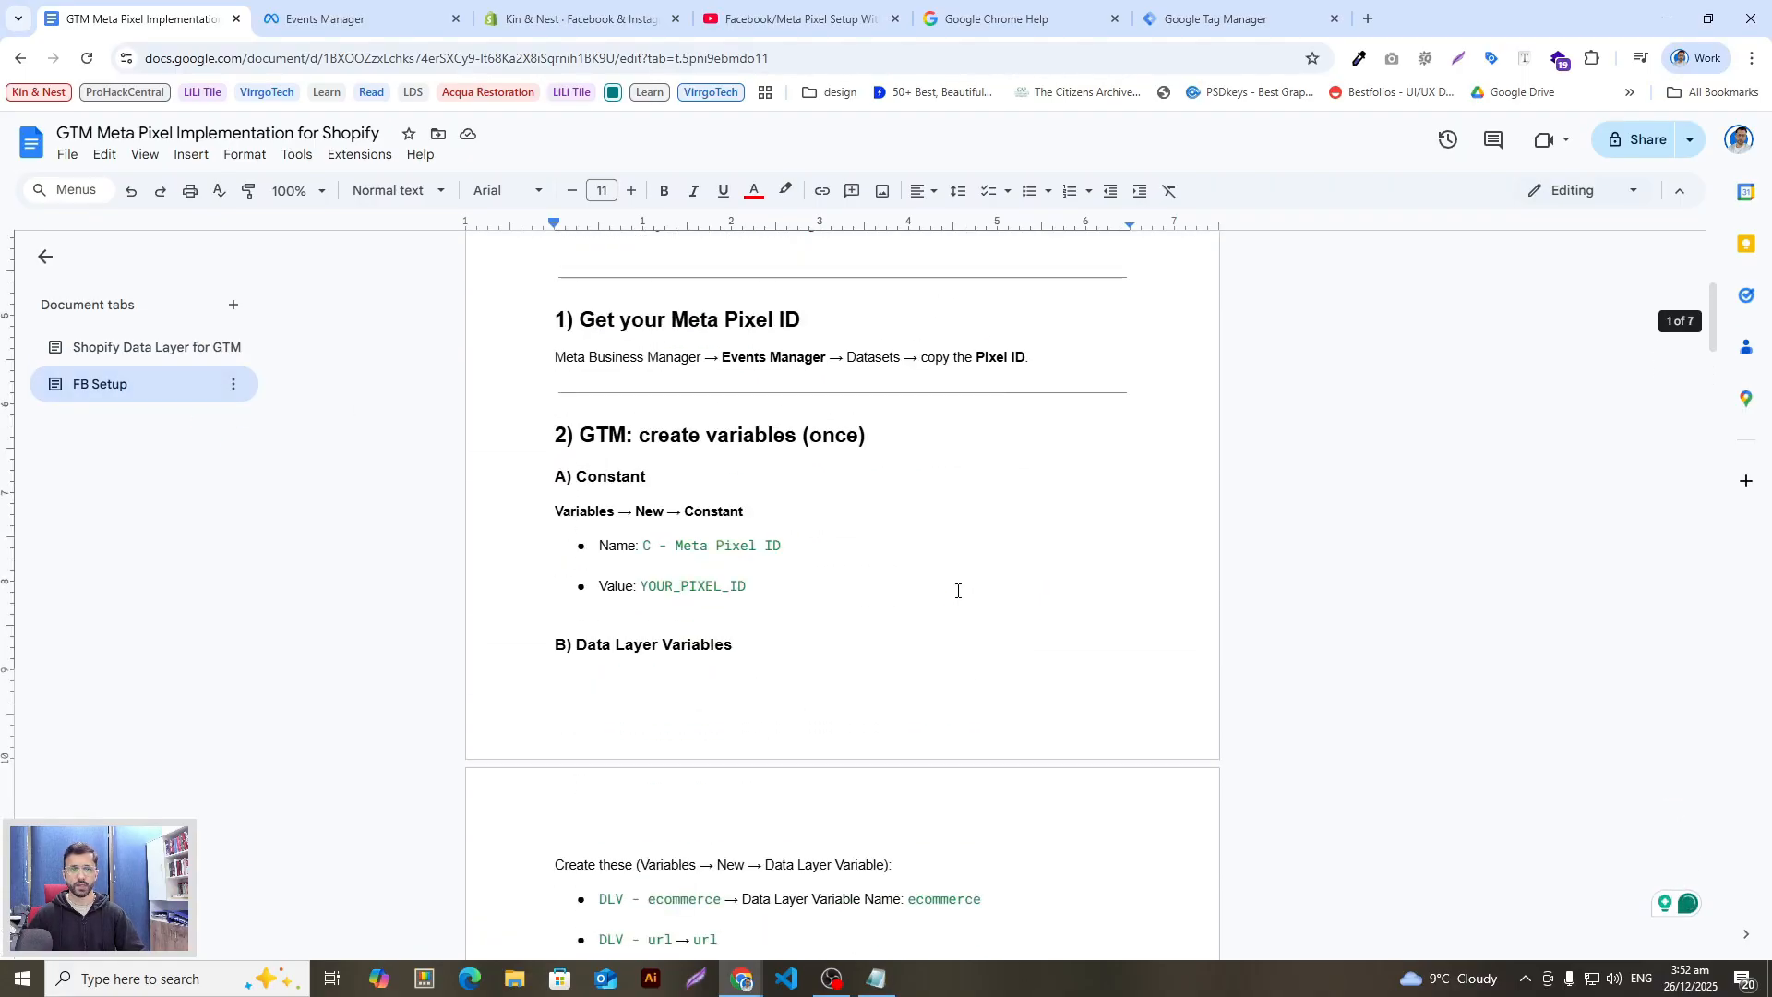
{"action": "scroll", "coordinate": [958, 590], "scroll_direction": "down", "scroll_amount": 6}
{"action": "scroll", "coordinate": [958, 591], "scroll_direction": "down", "scroll_amount": 4}
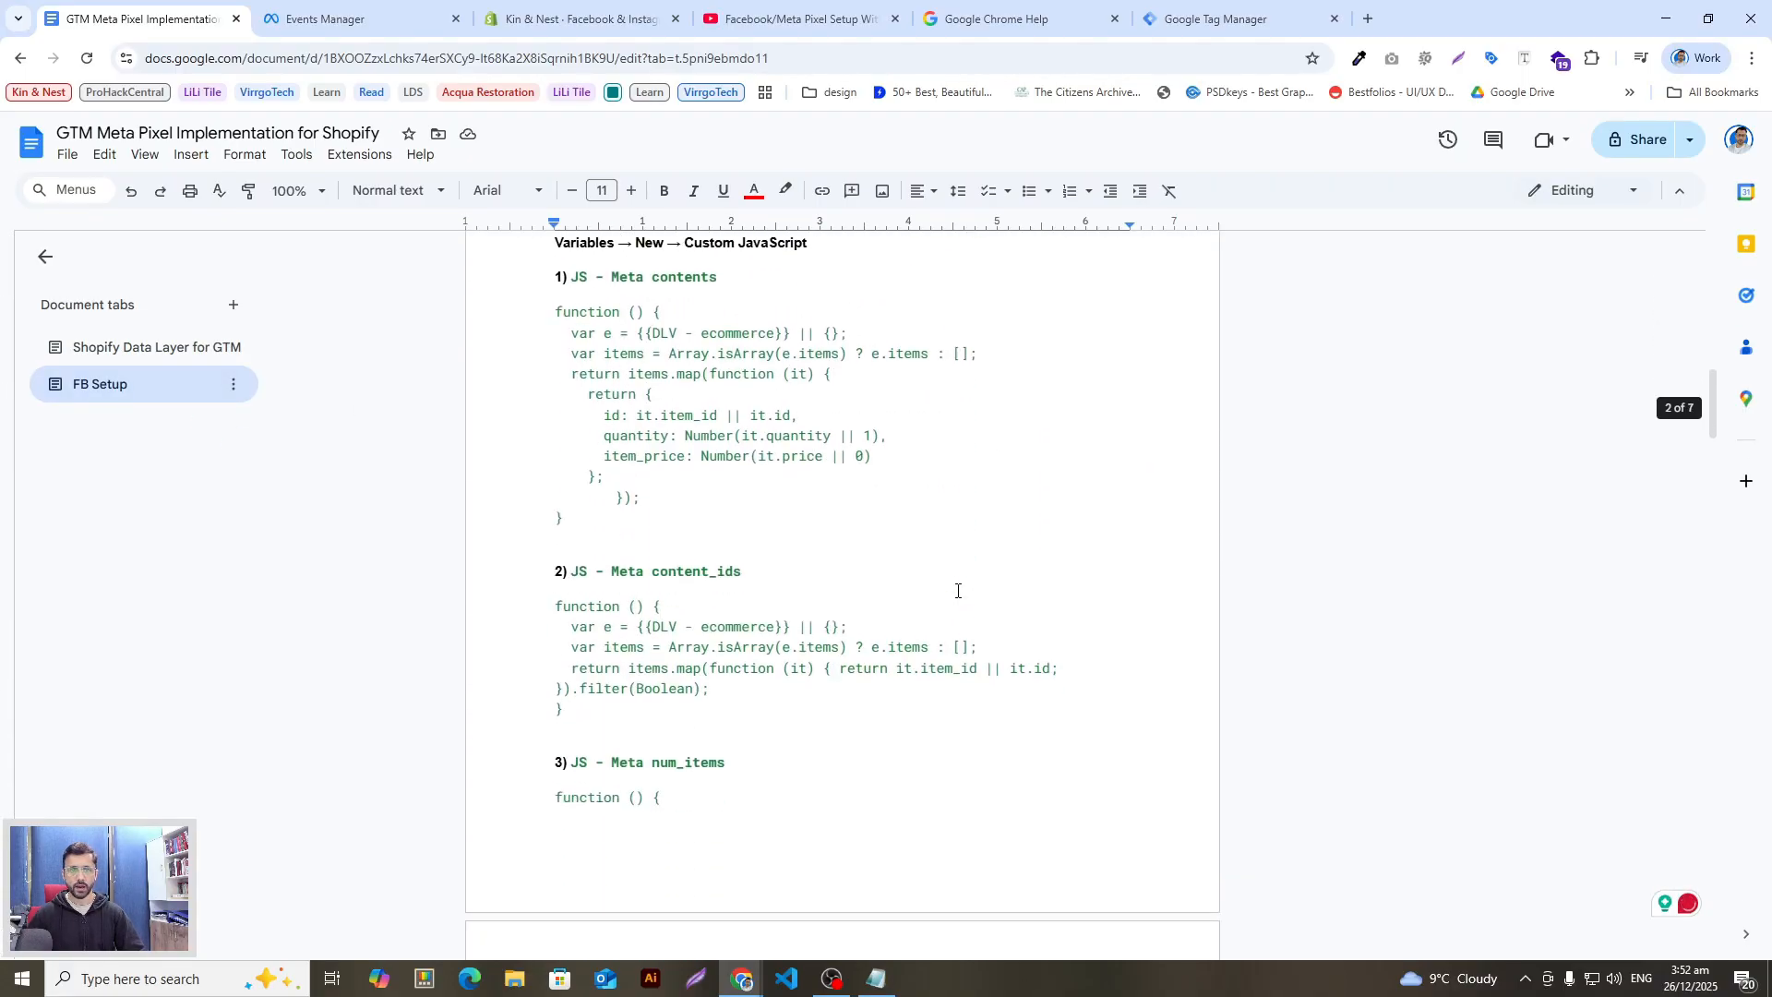
{"action": "scroll", "coordinate": [958, 591], "scroll_direction": "up", "scroll_amount": 3}
{"action": "scroll", "coordinate": [958, 591], "scroll_direction": "down", "scroll_amount": 7}
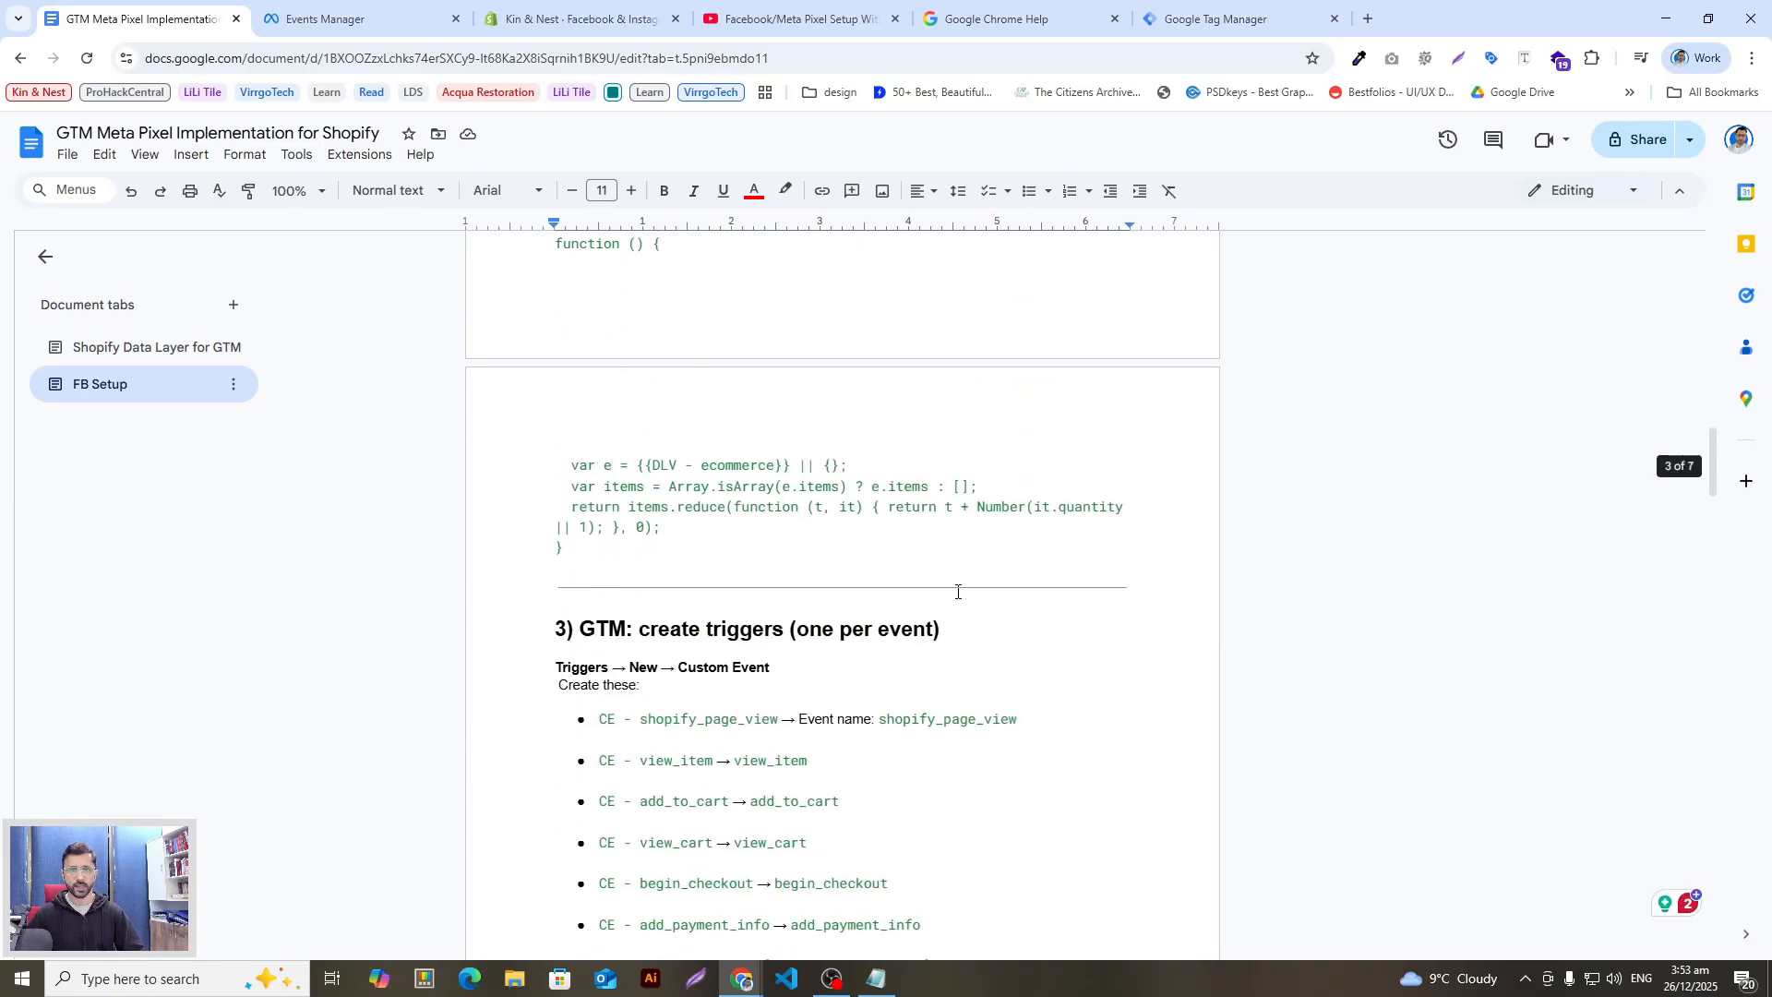
{"action": "scroll", "coordinate": [957, 591], "scroll_direction": "up", "scroll_amount": 20}
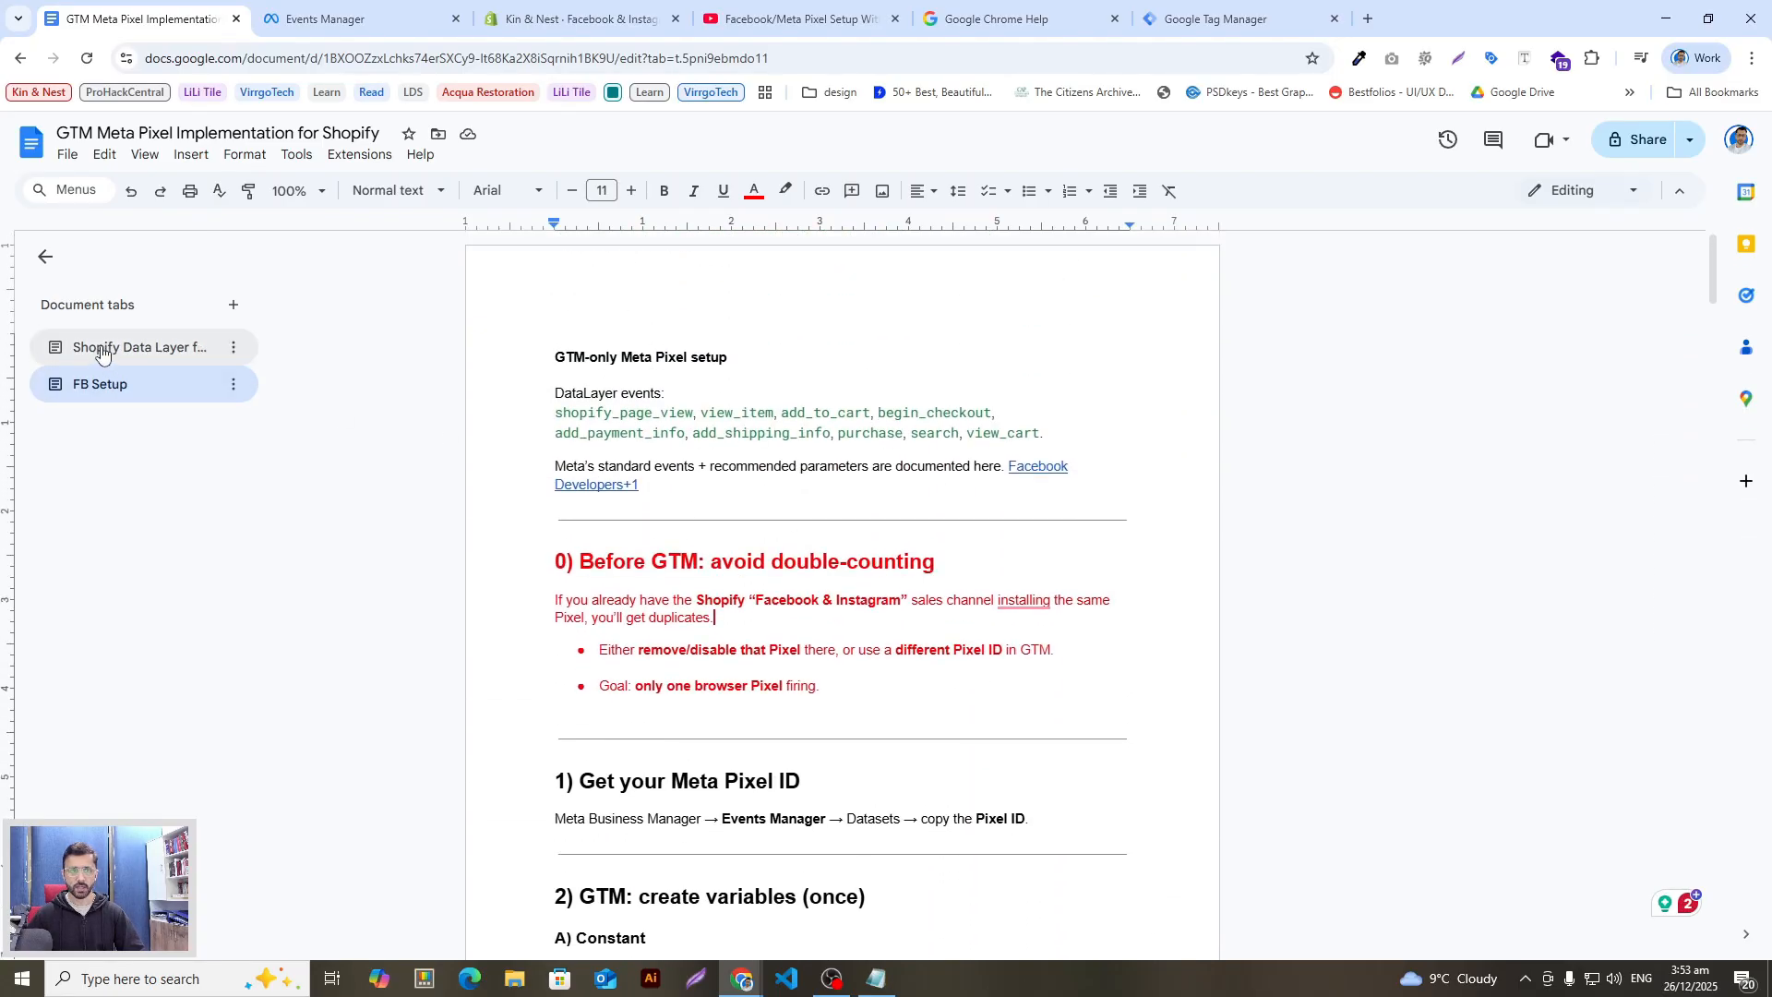
{"action": "left_click", "coordinate": [139, 347]}
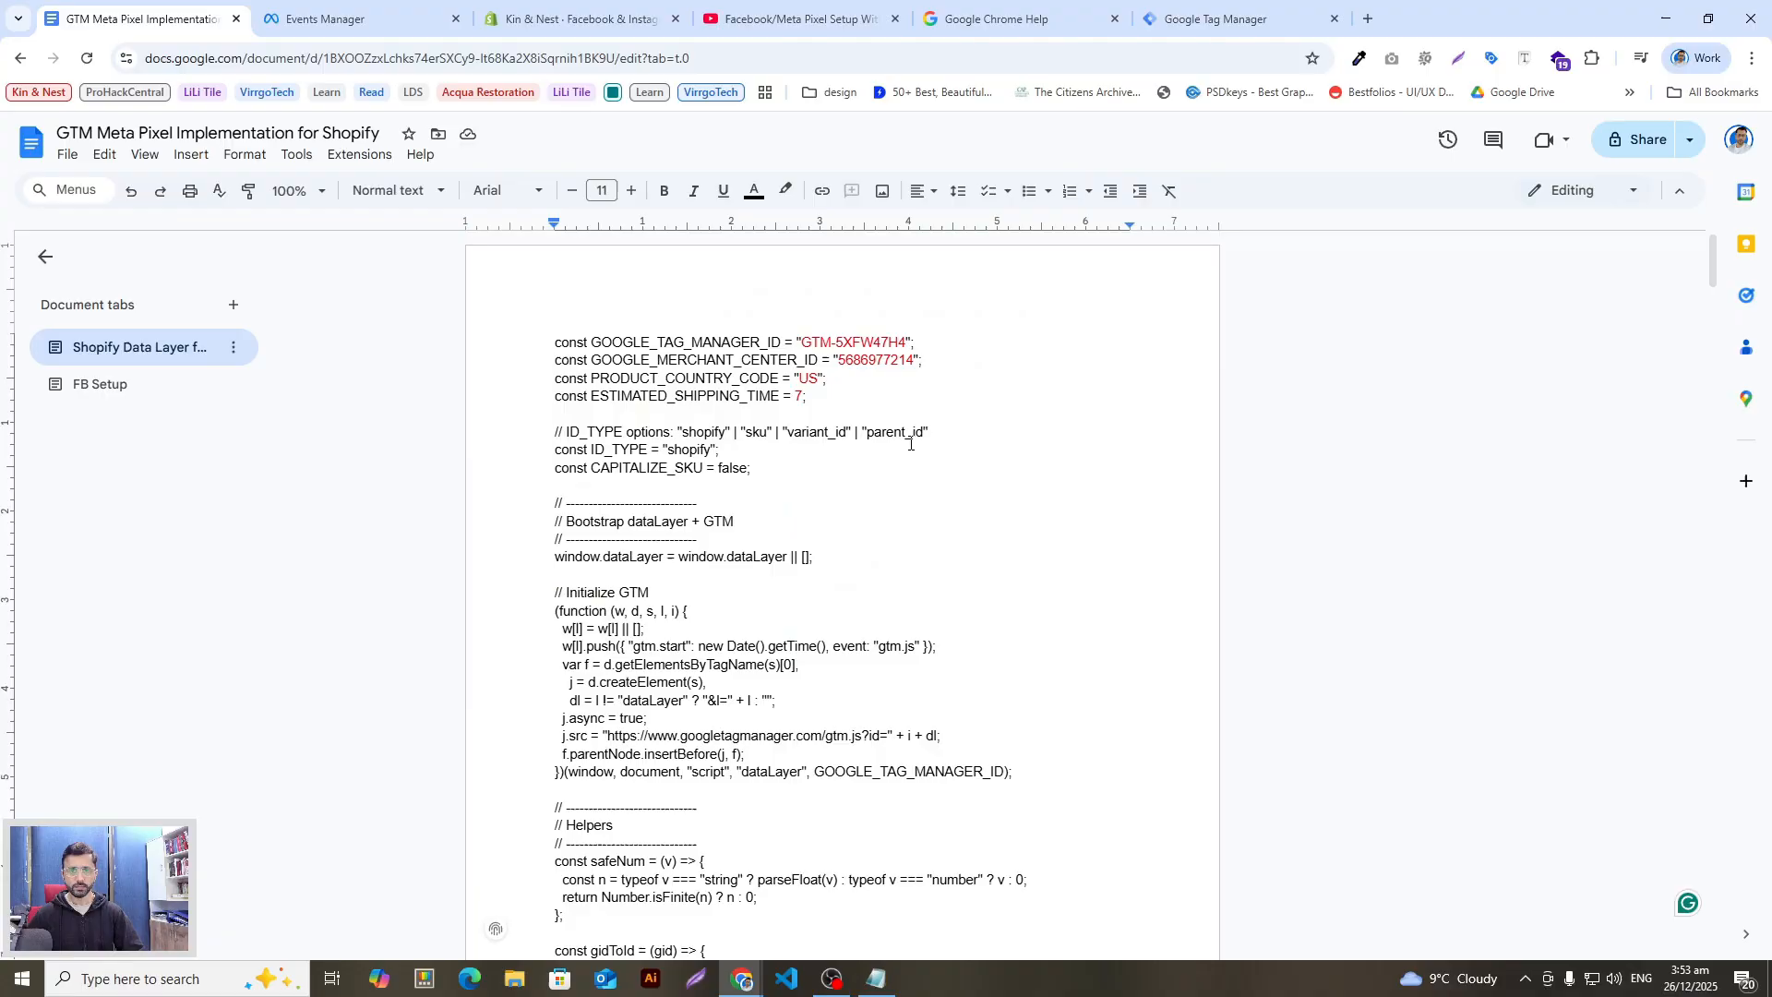
{"action": "left_click_drag", "start_coordinate": [859, 397], "coordinate": [554, 342]}
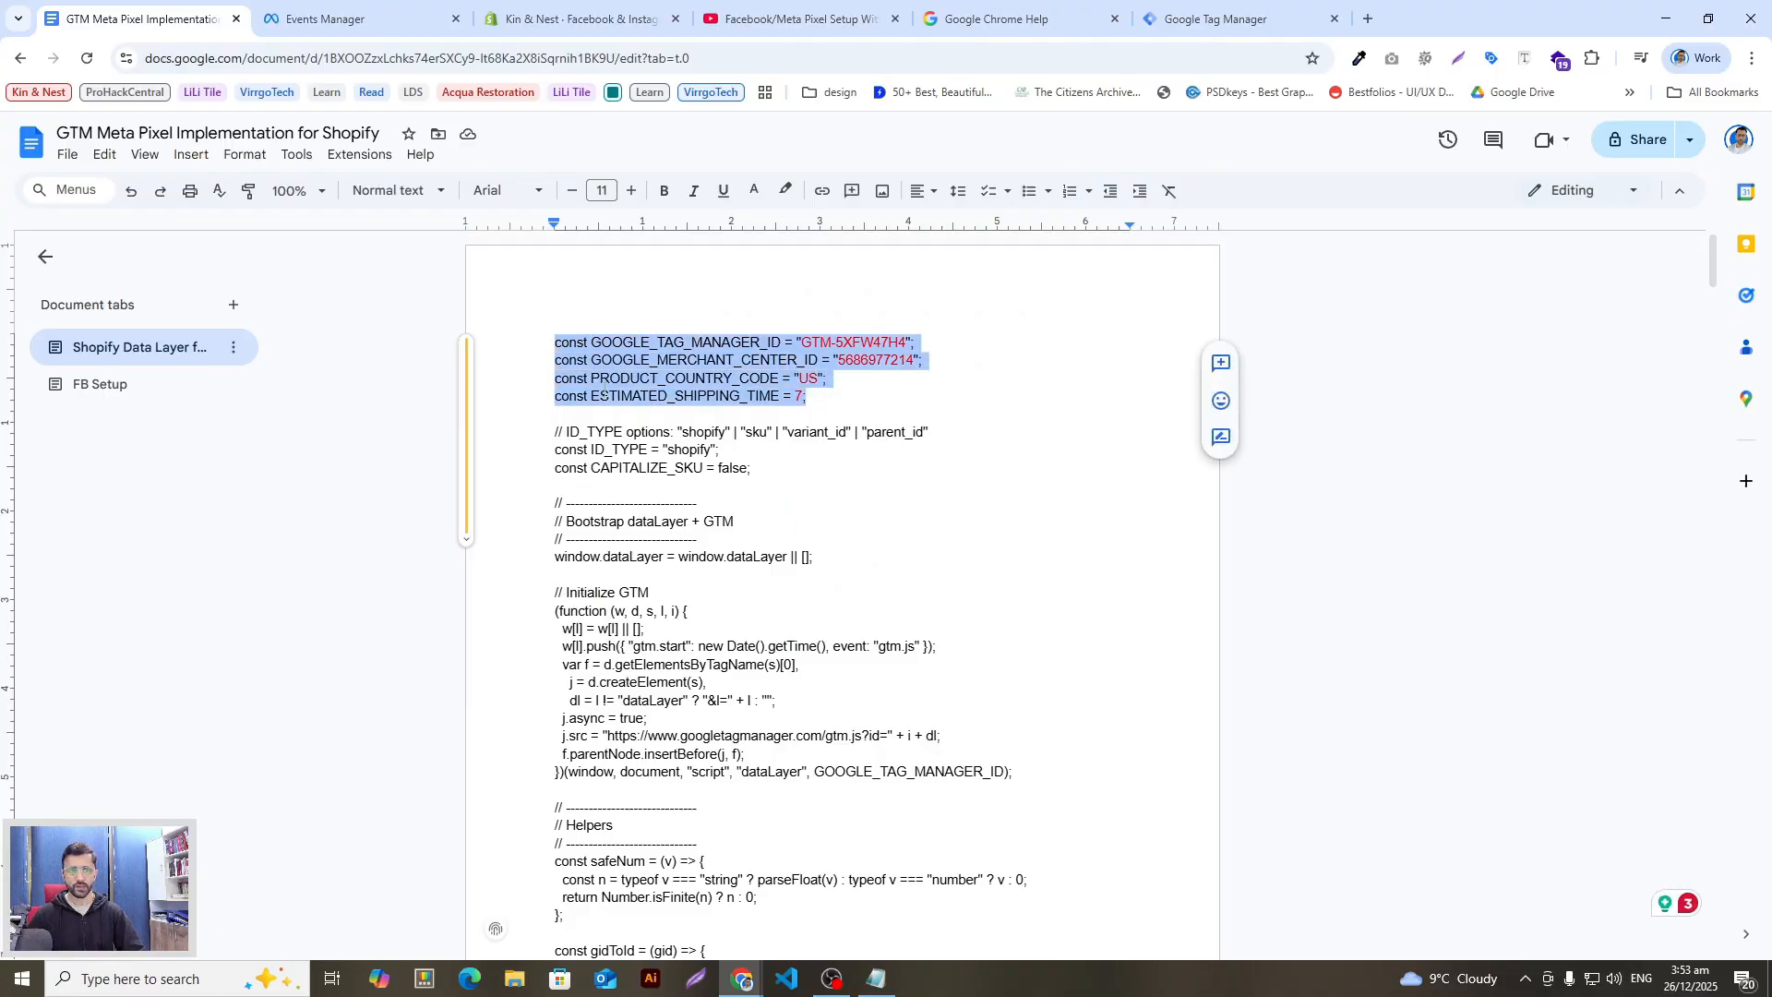
{"action": "key", "text": "Right"}
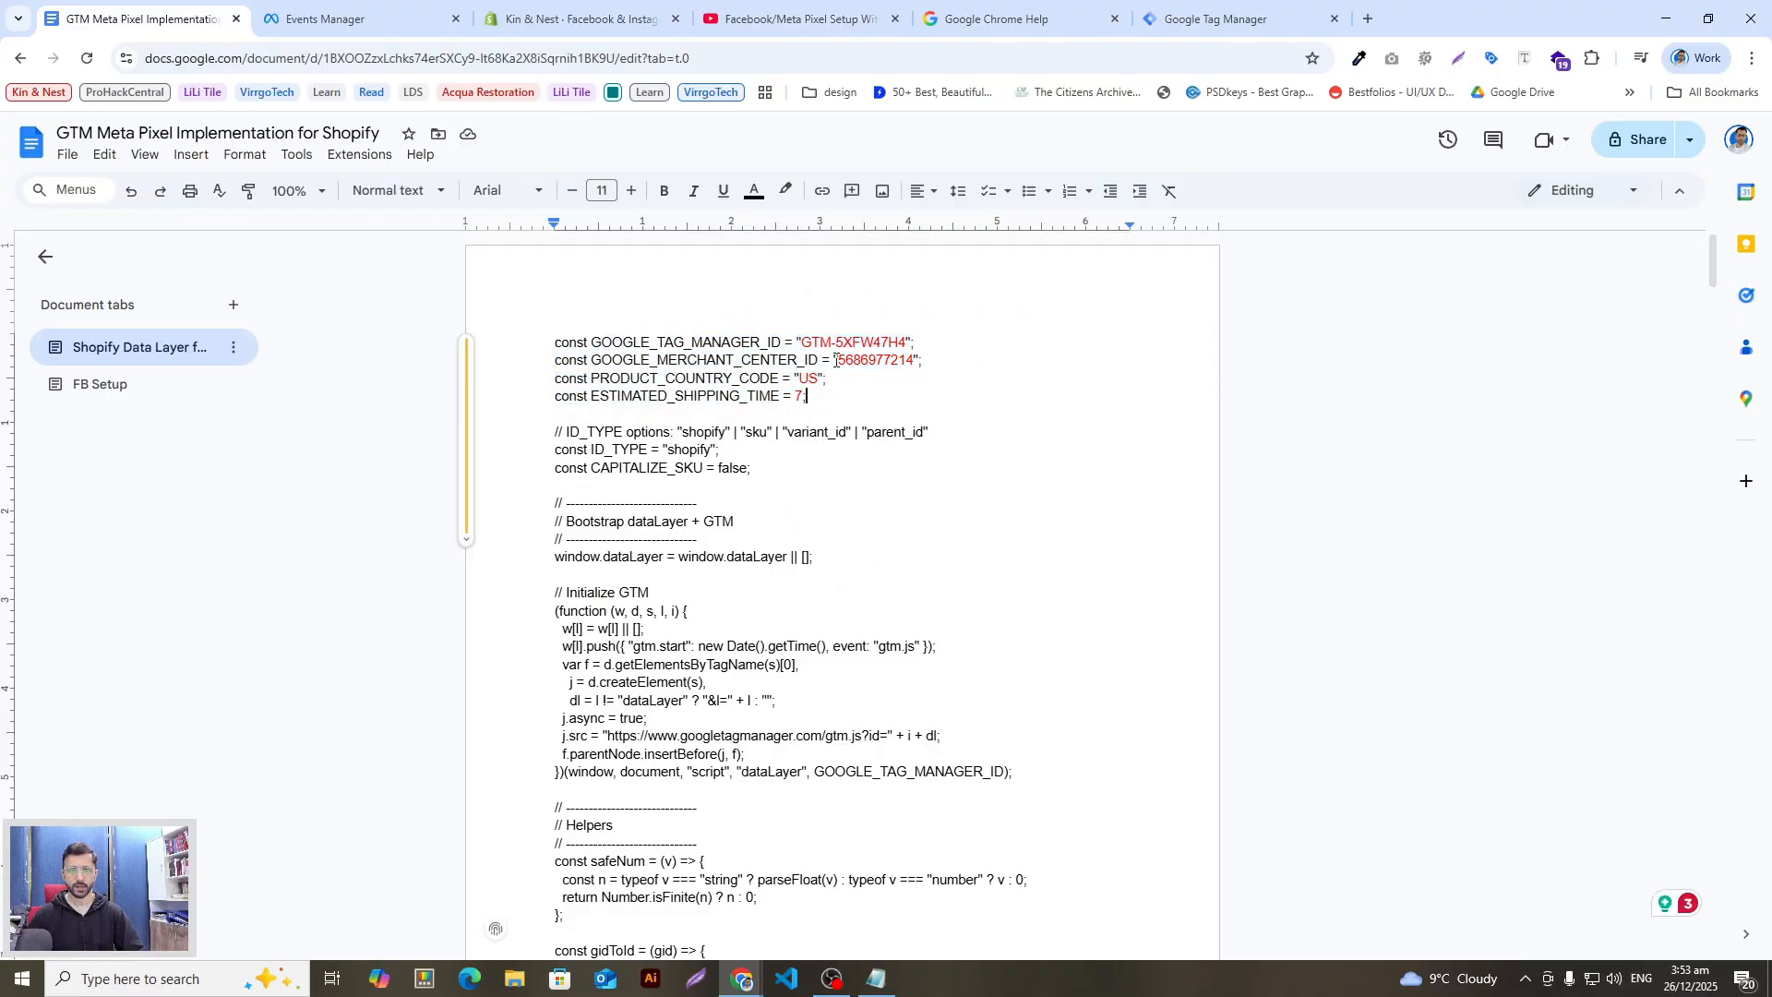
{"action": "left_click_drag", "start_coordinate": [907, 339], "coordinate": [820, 341]}
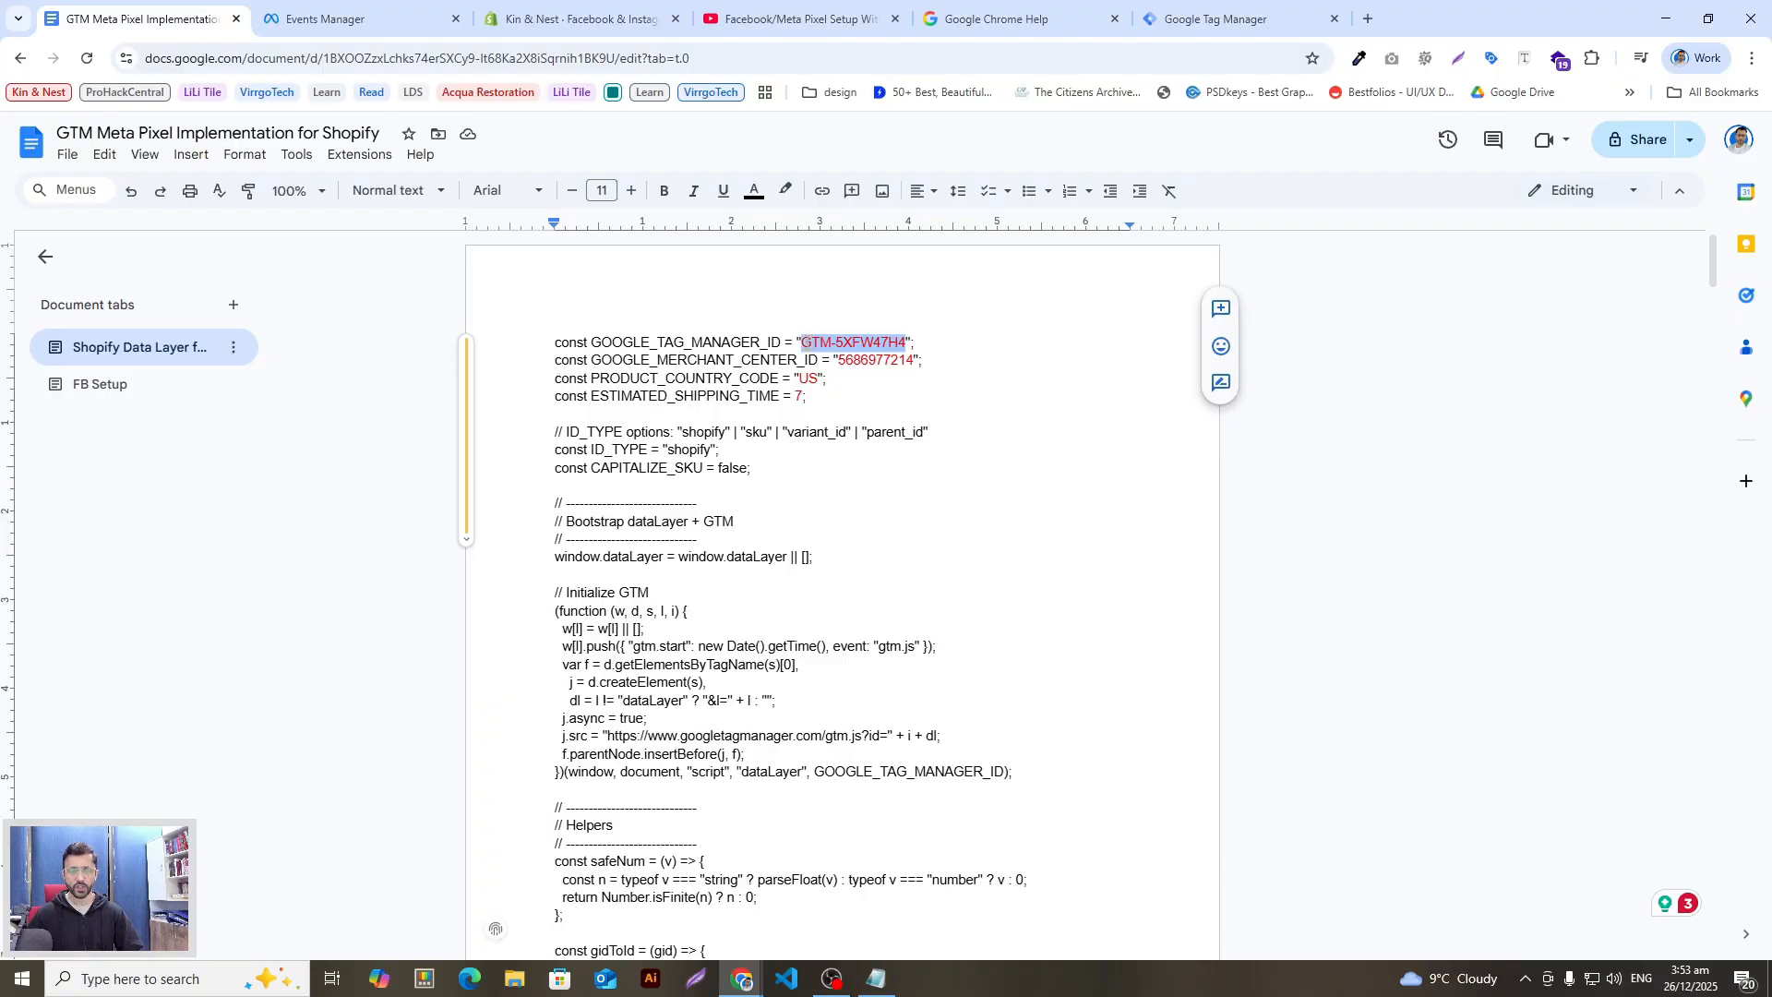
Step: Compare the script's GTM container ID against the Tag Manager workspace
{"action": "left_click", "coordinate": [1218, 18]}
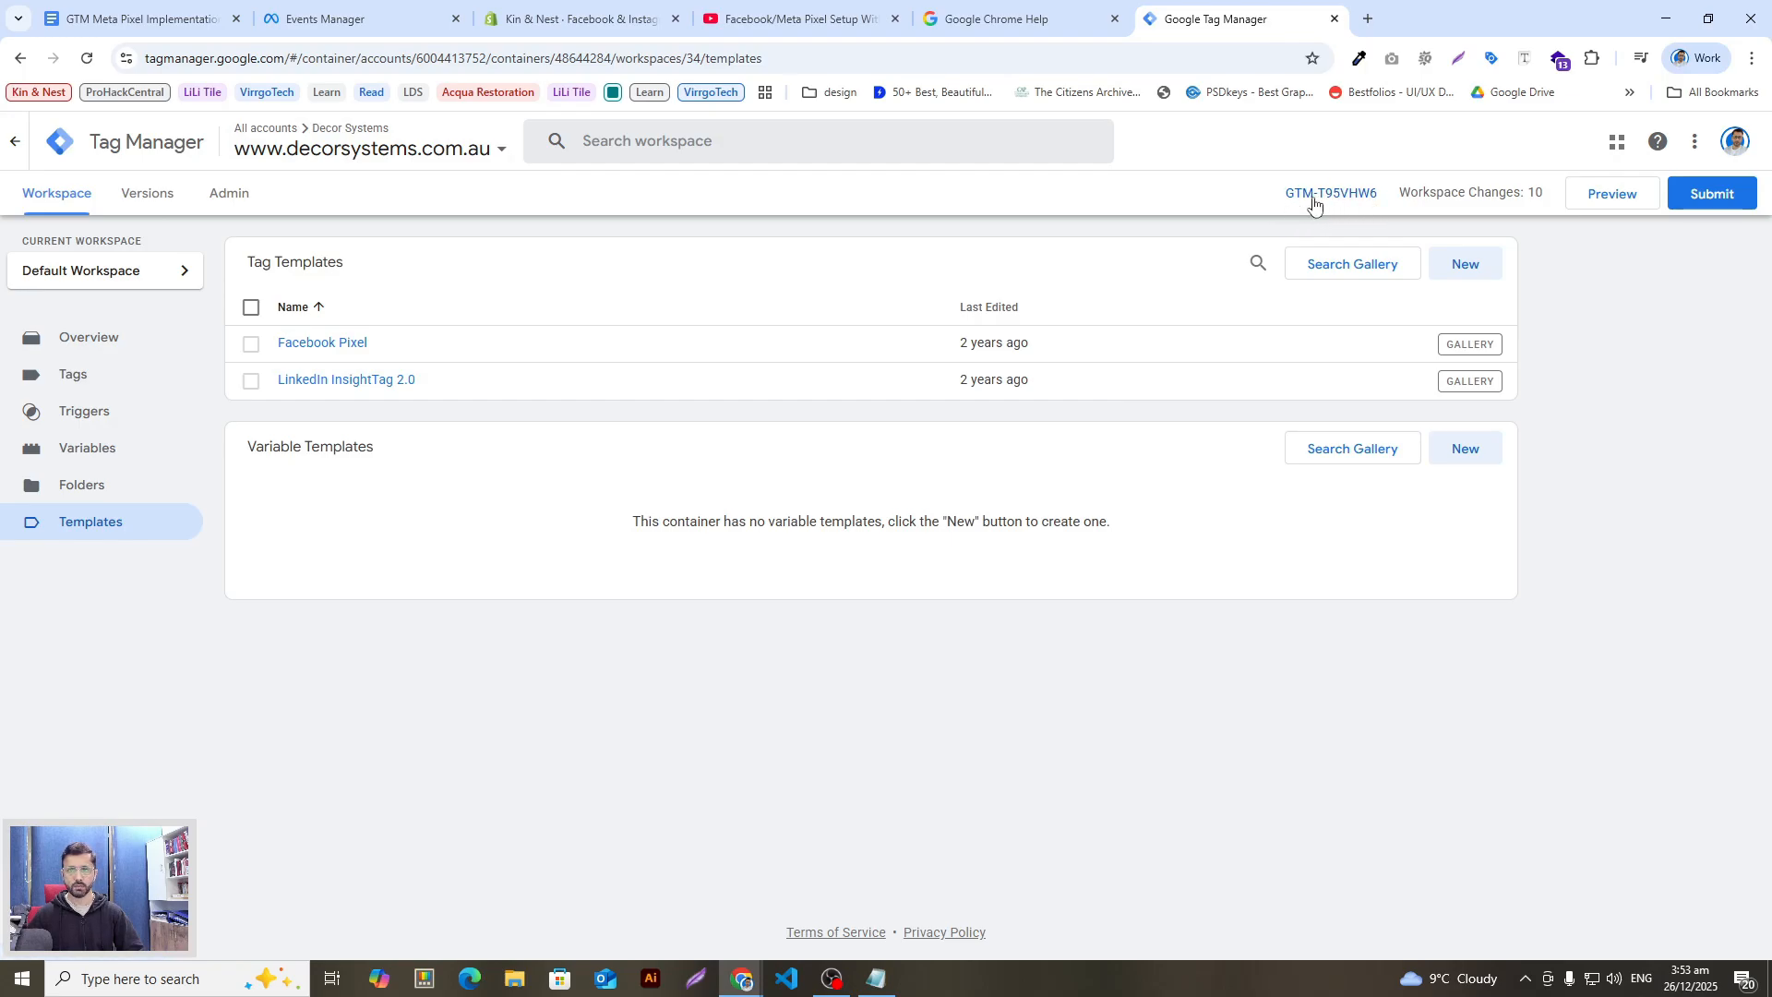
{"action": "left_click", "coordinate": [351, 19]}
{"action": "left_click", "coordinate": [138, 19]}
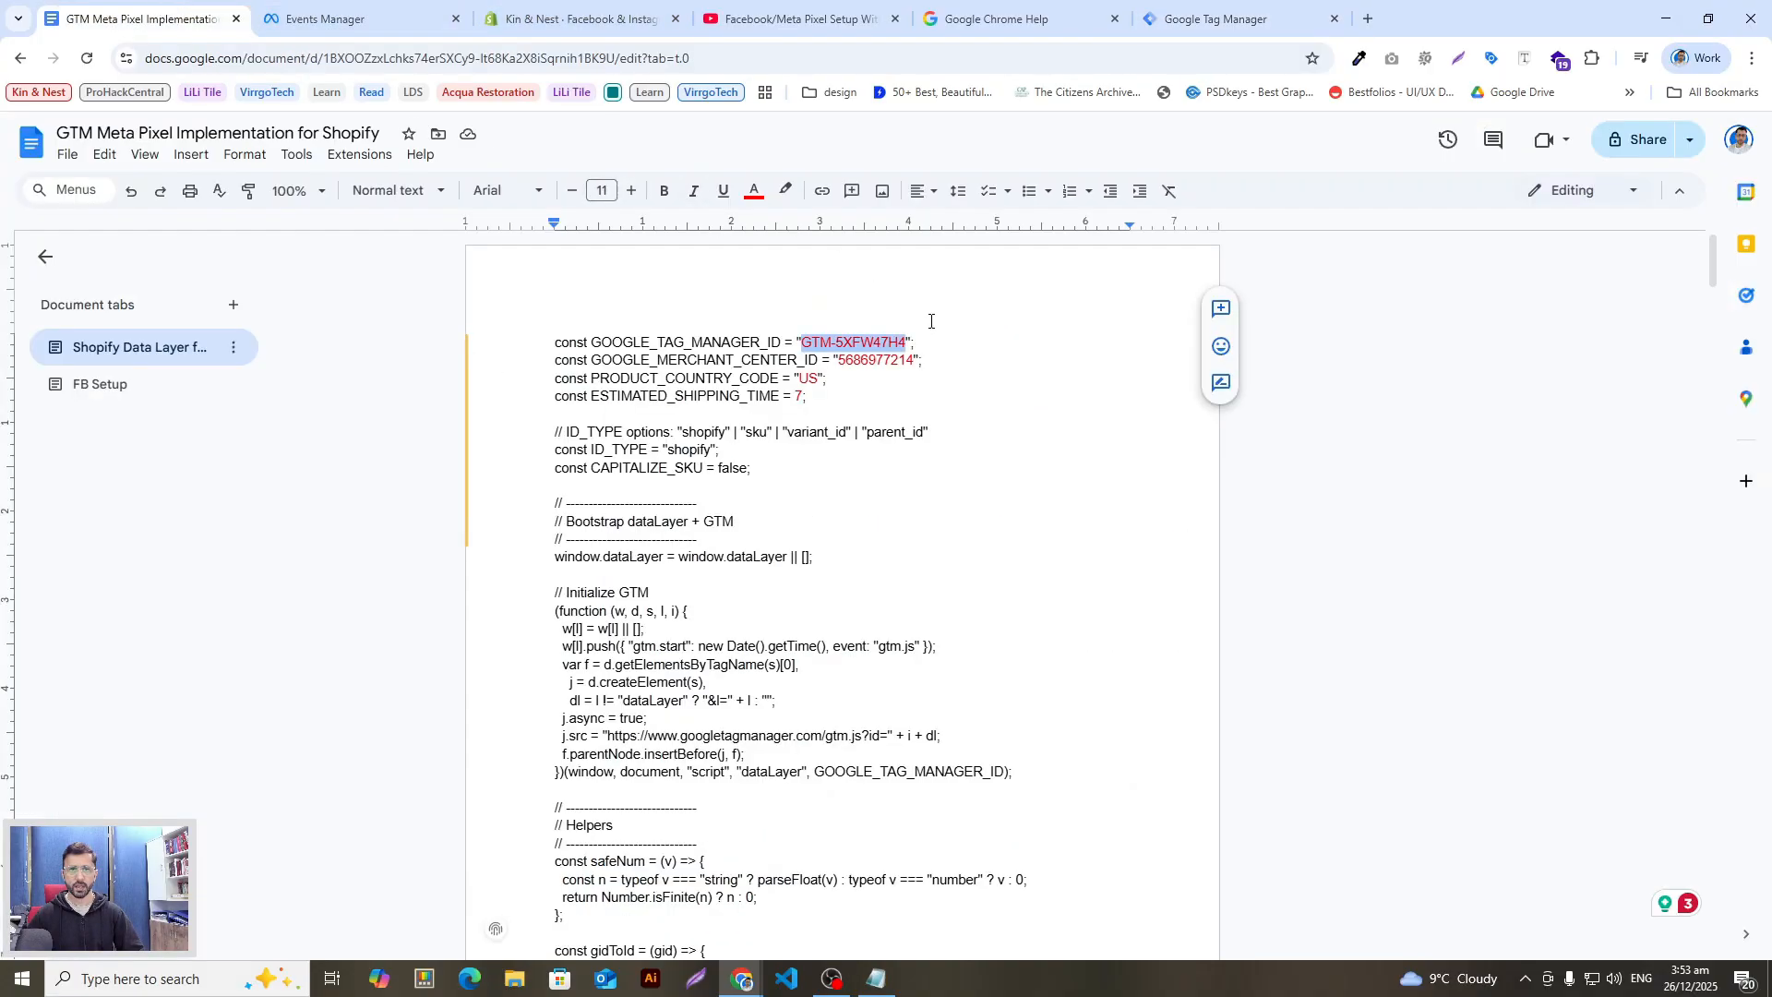
{"action": "left_click", "coordinate": [797, 343]}
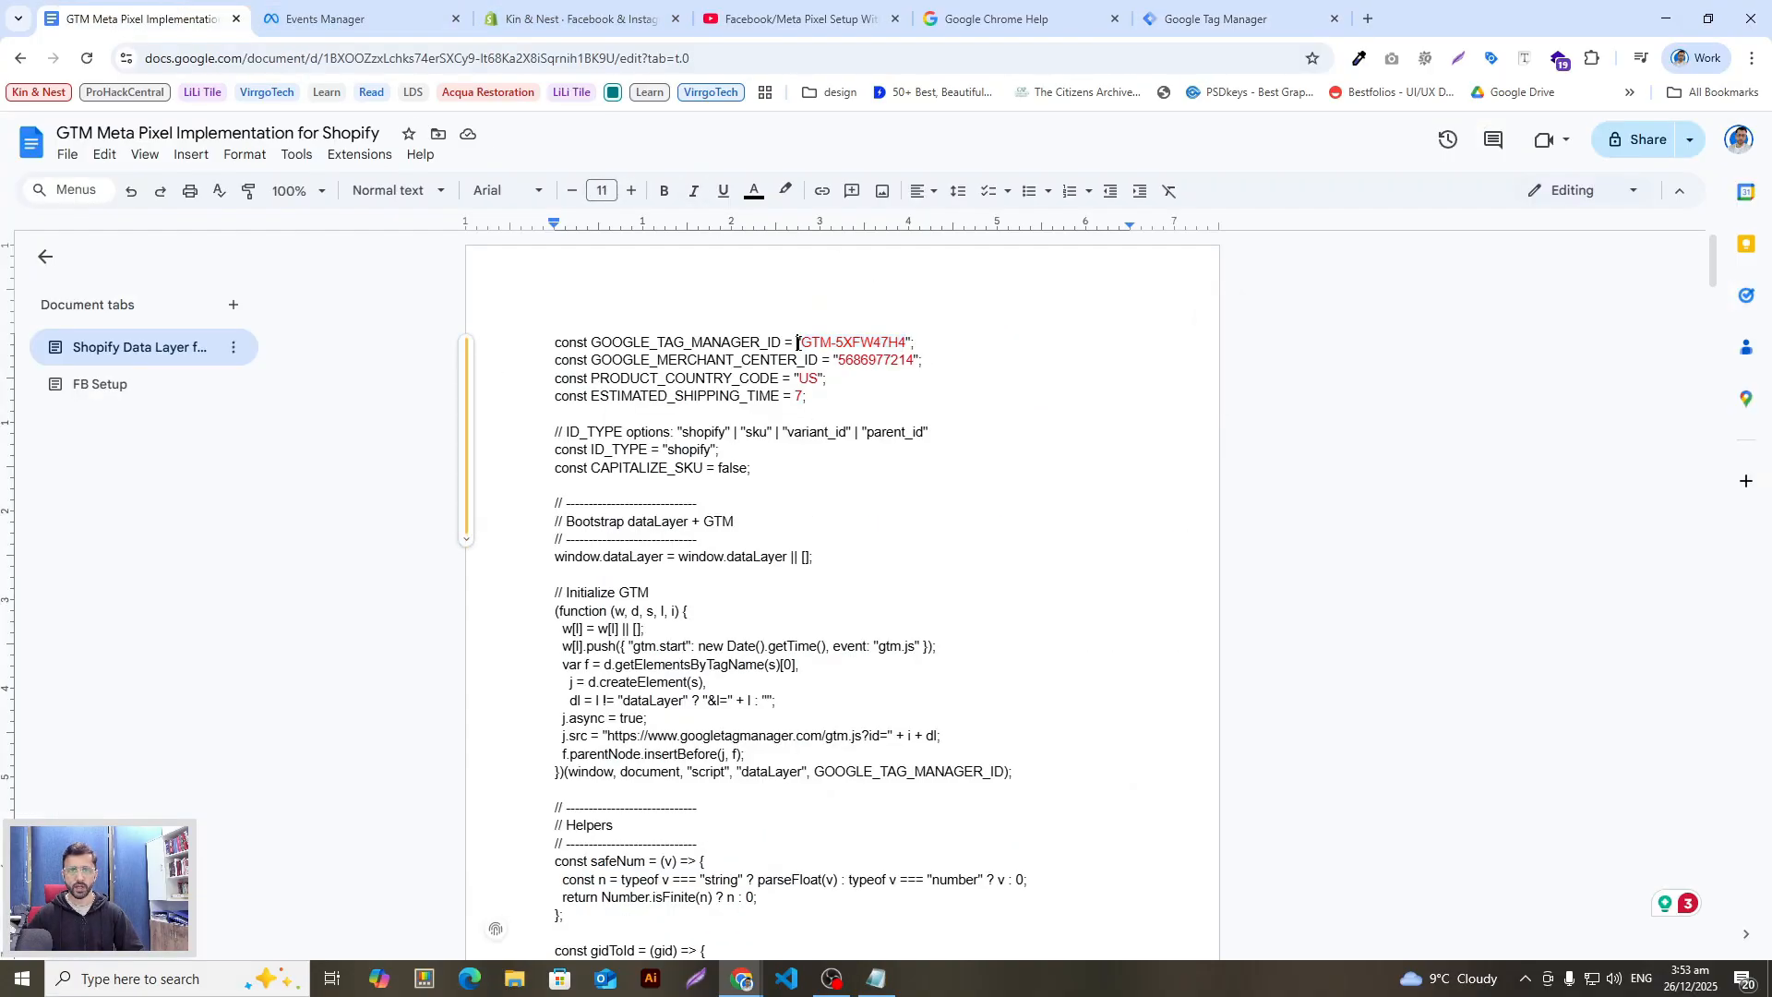
{"action": "left_click_drag", "start_coordinate": [805, 343], "coordinate": [892, 342]}
{"action": "left_click", "coordinate": [883, 382]}
Step: Check the Merchant Center ID, US country code and shipping time 7, then select all
{"action": "left_click_drag", "start_coordinate": [819, 400], "coordinate": [533, 360]}
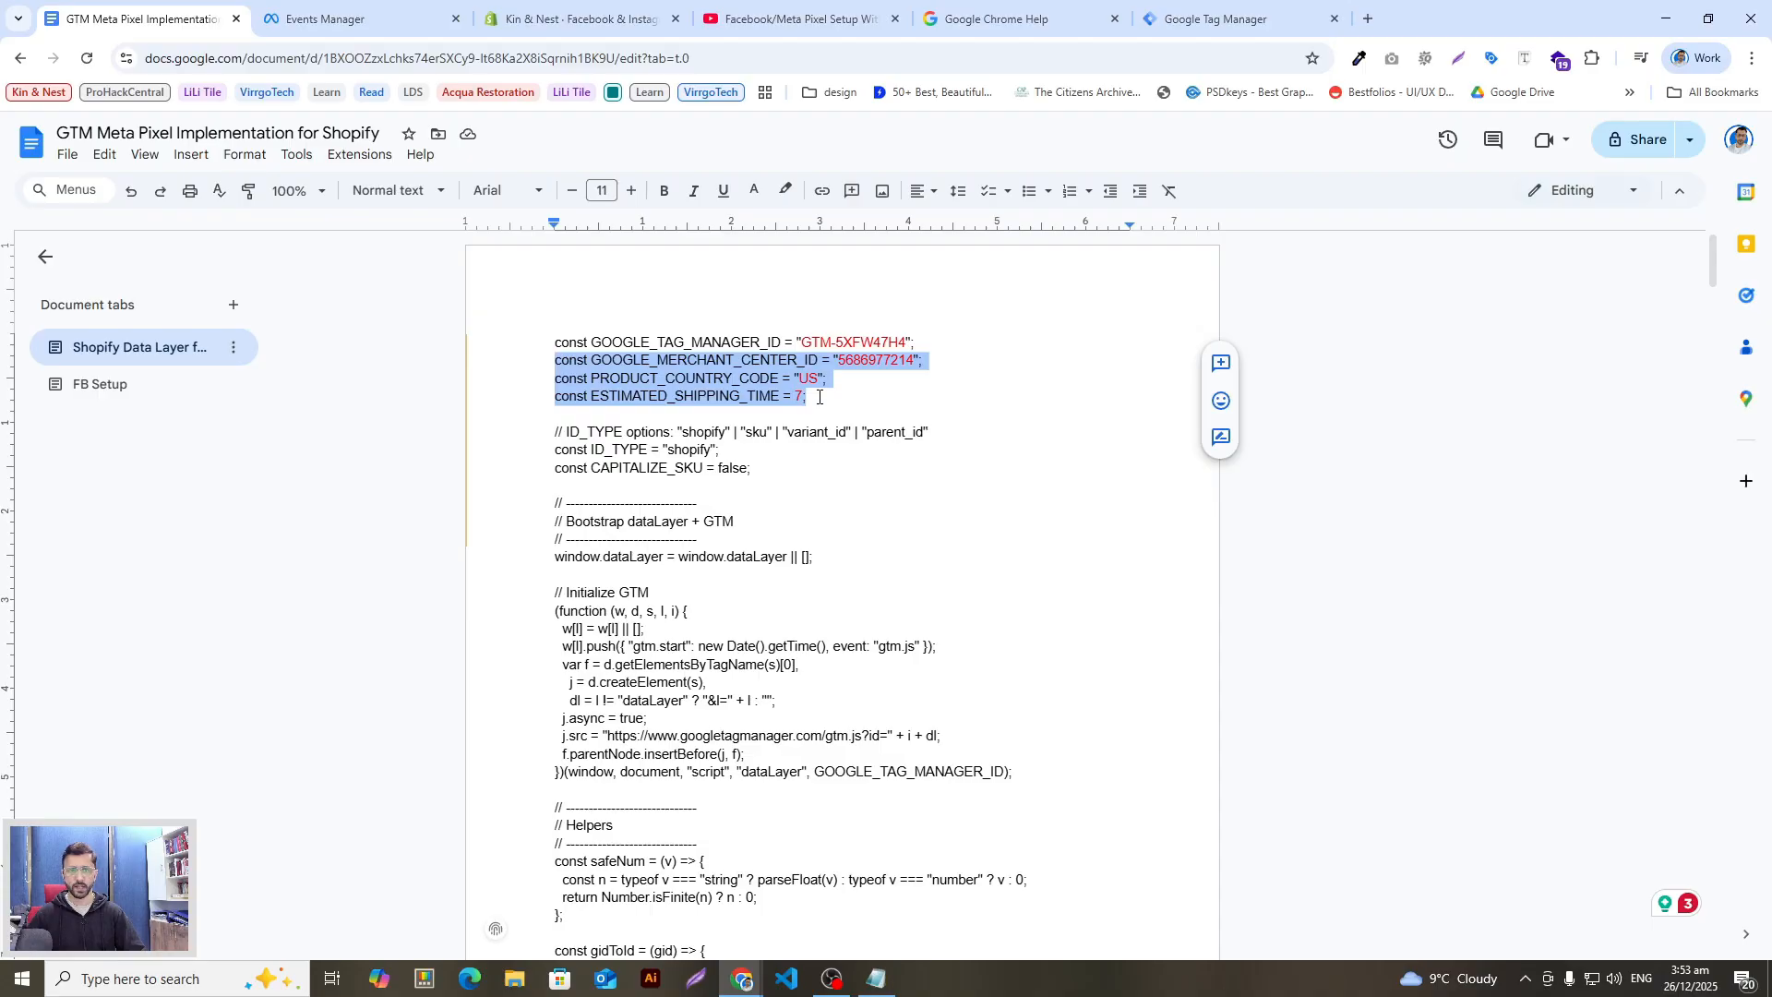
{"action": "left_click_drag", "start_coordinate": [818, 397], "coordinate": [550, 368]}
{"action": "left_click", "coordinate": [887, 388]}
{"action": "left_click_drag", "start_coordinate": [914, 360], "coordinate": [844, 361]}
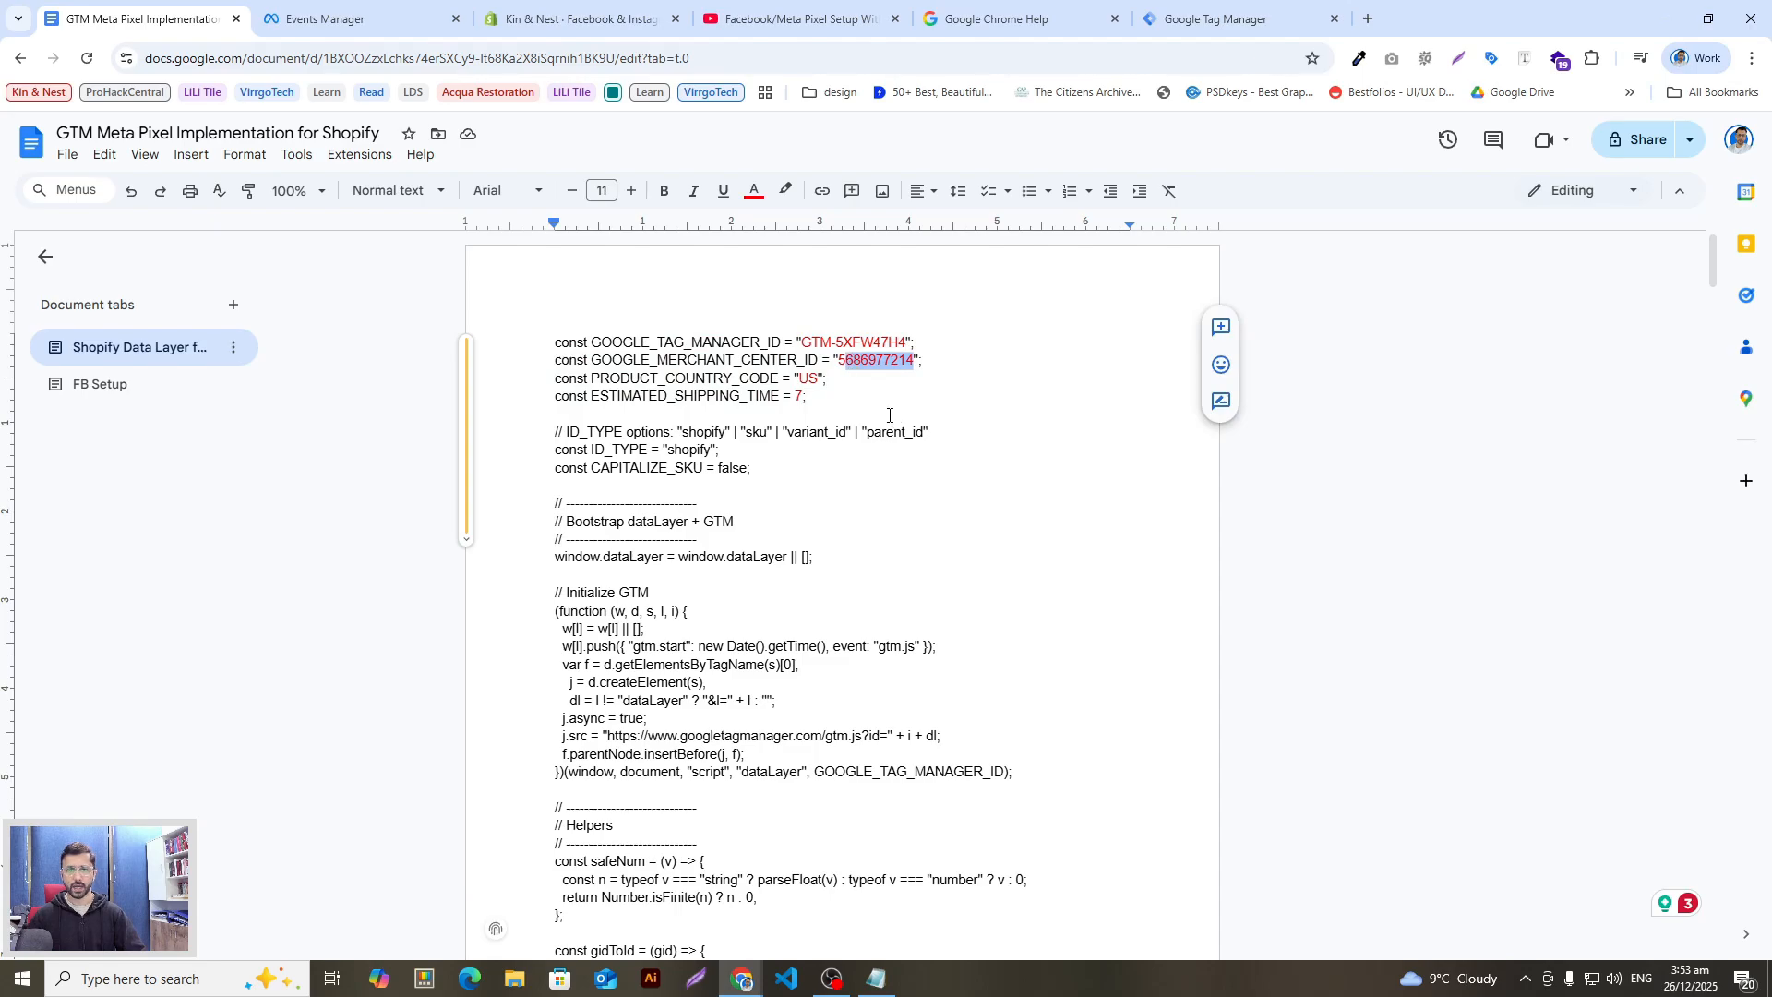
{"action": "left_click", "coordinate": [839, 366]}
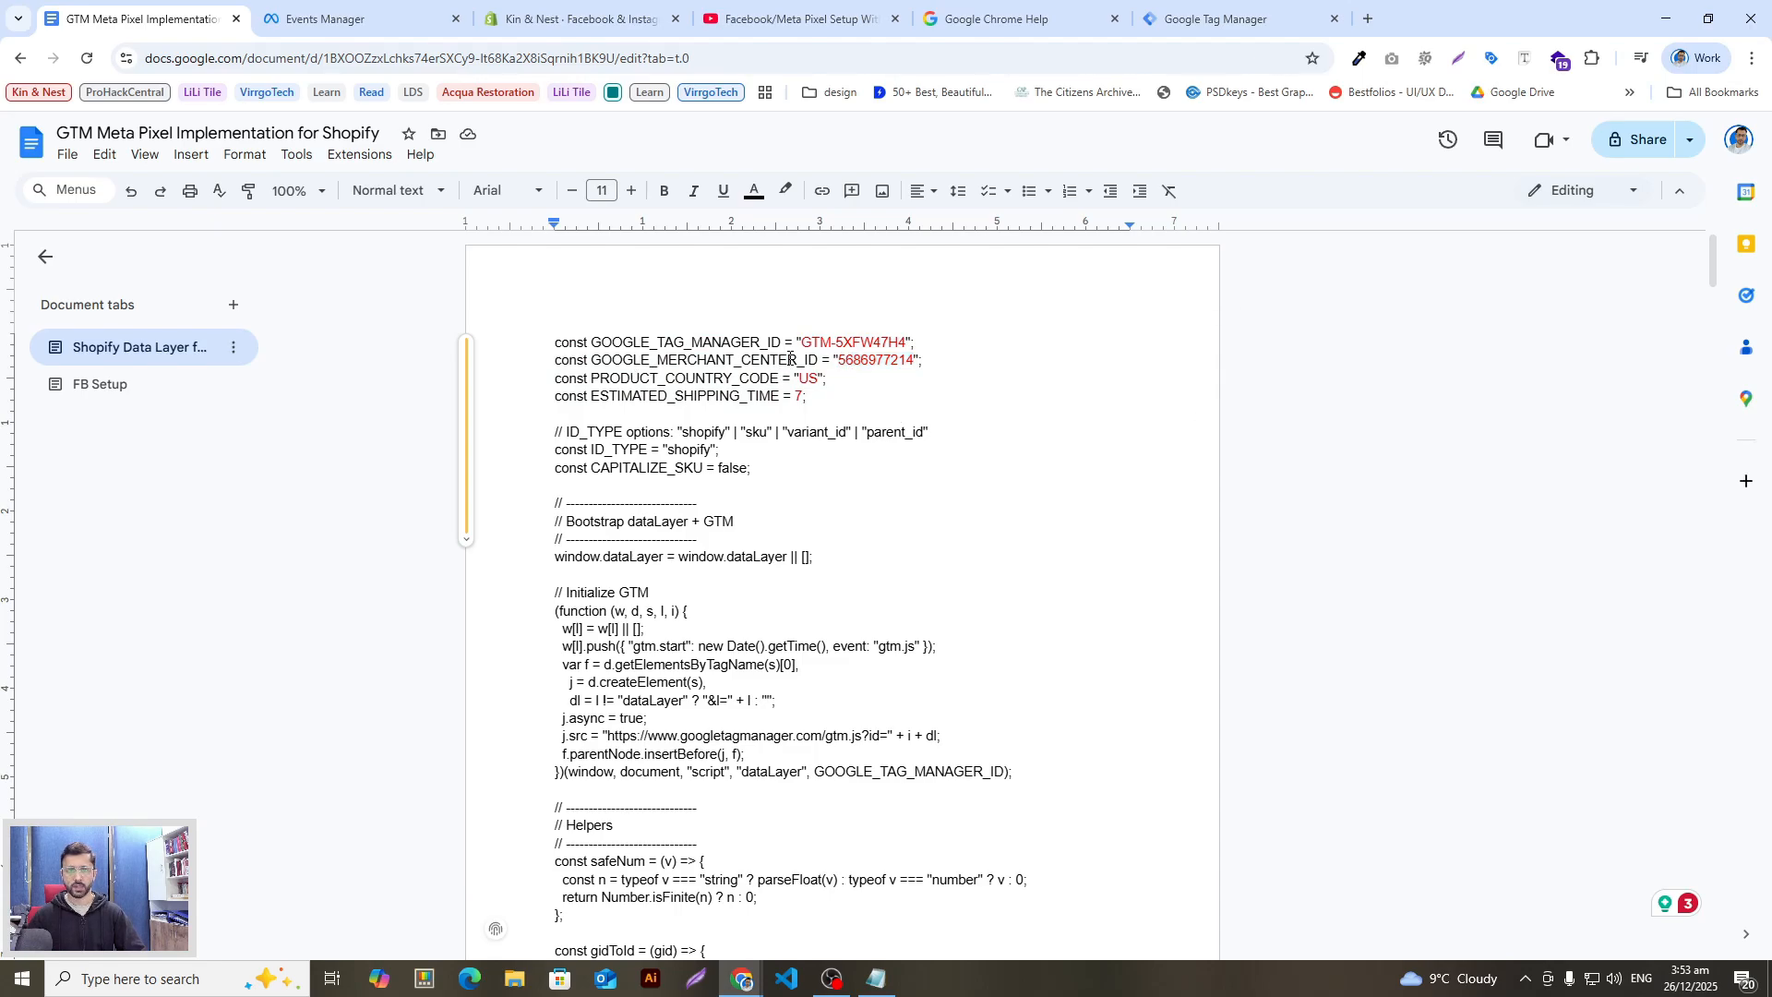
{"action": "left_click_drag", "start_coordinate": [839, 362], "coordinate": [901, 363]}
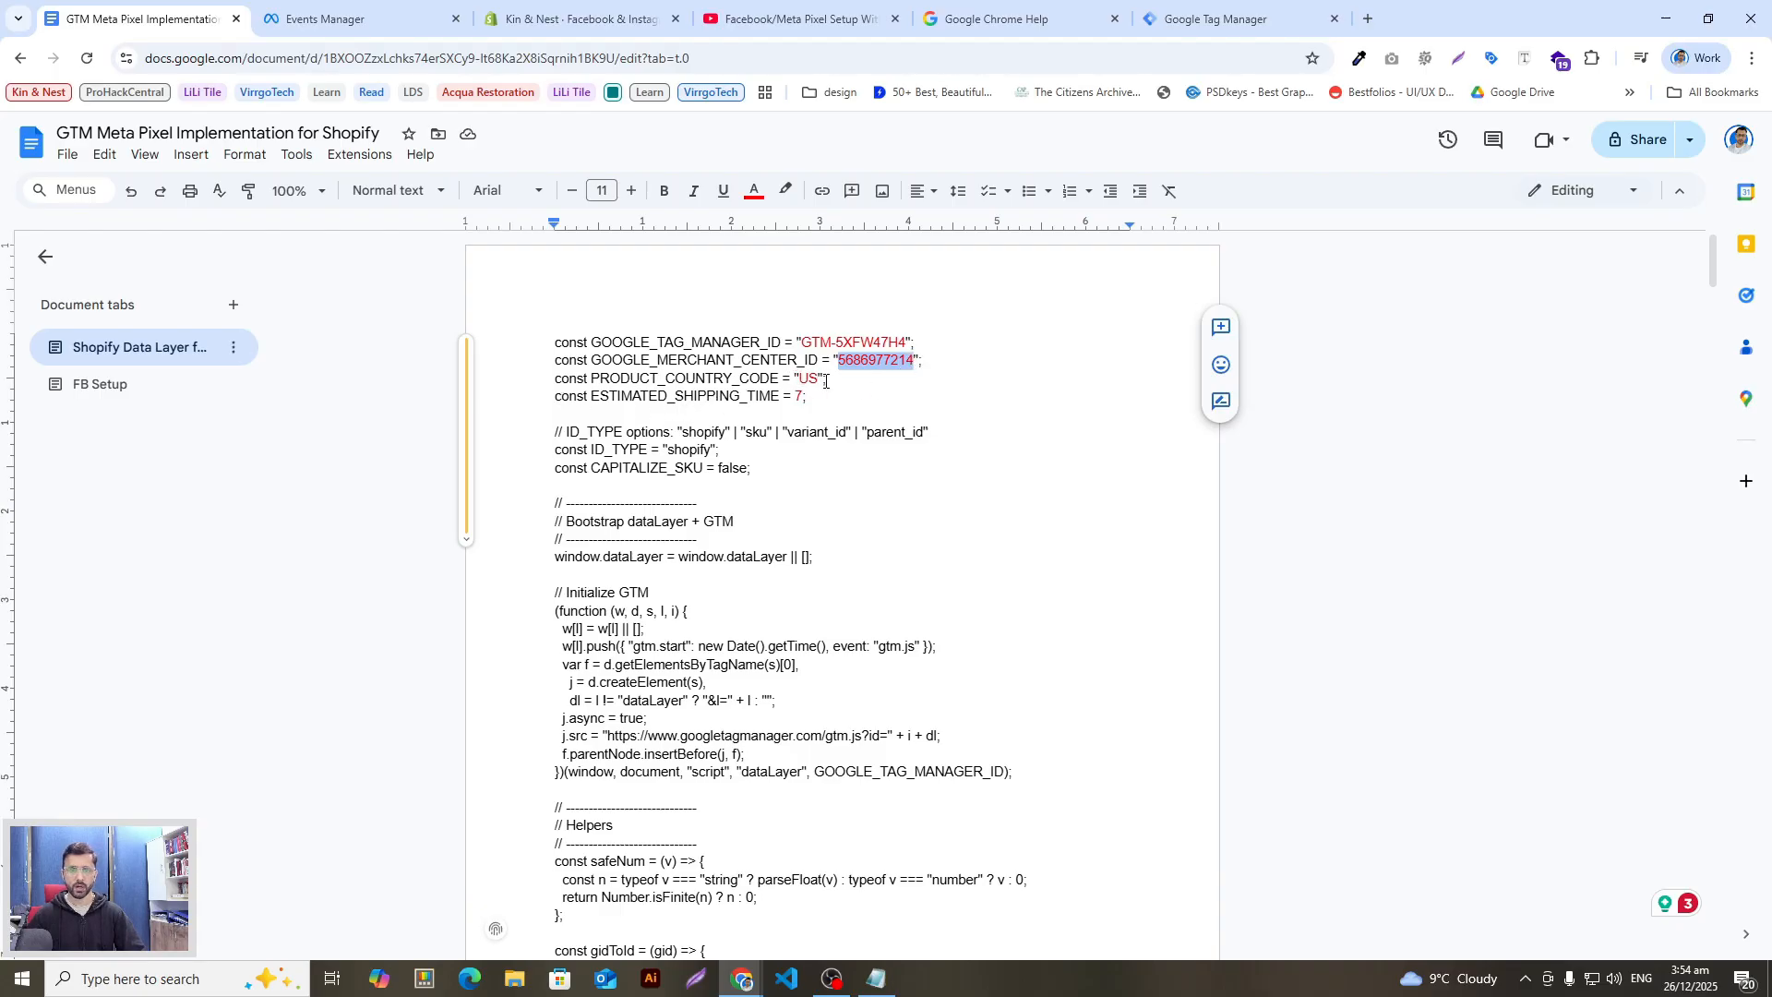
{"action": "left_click_drag", "start_coordinate": [819, 382], "coordinate": [799, 380]}
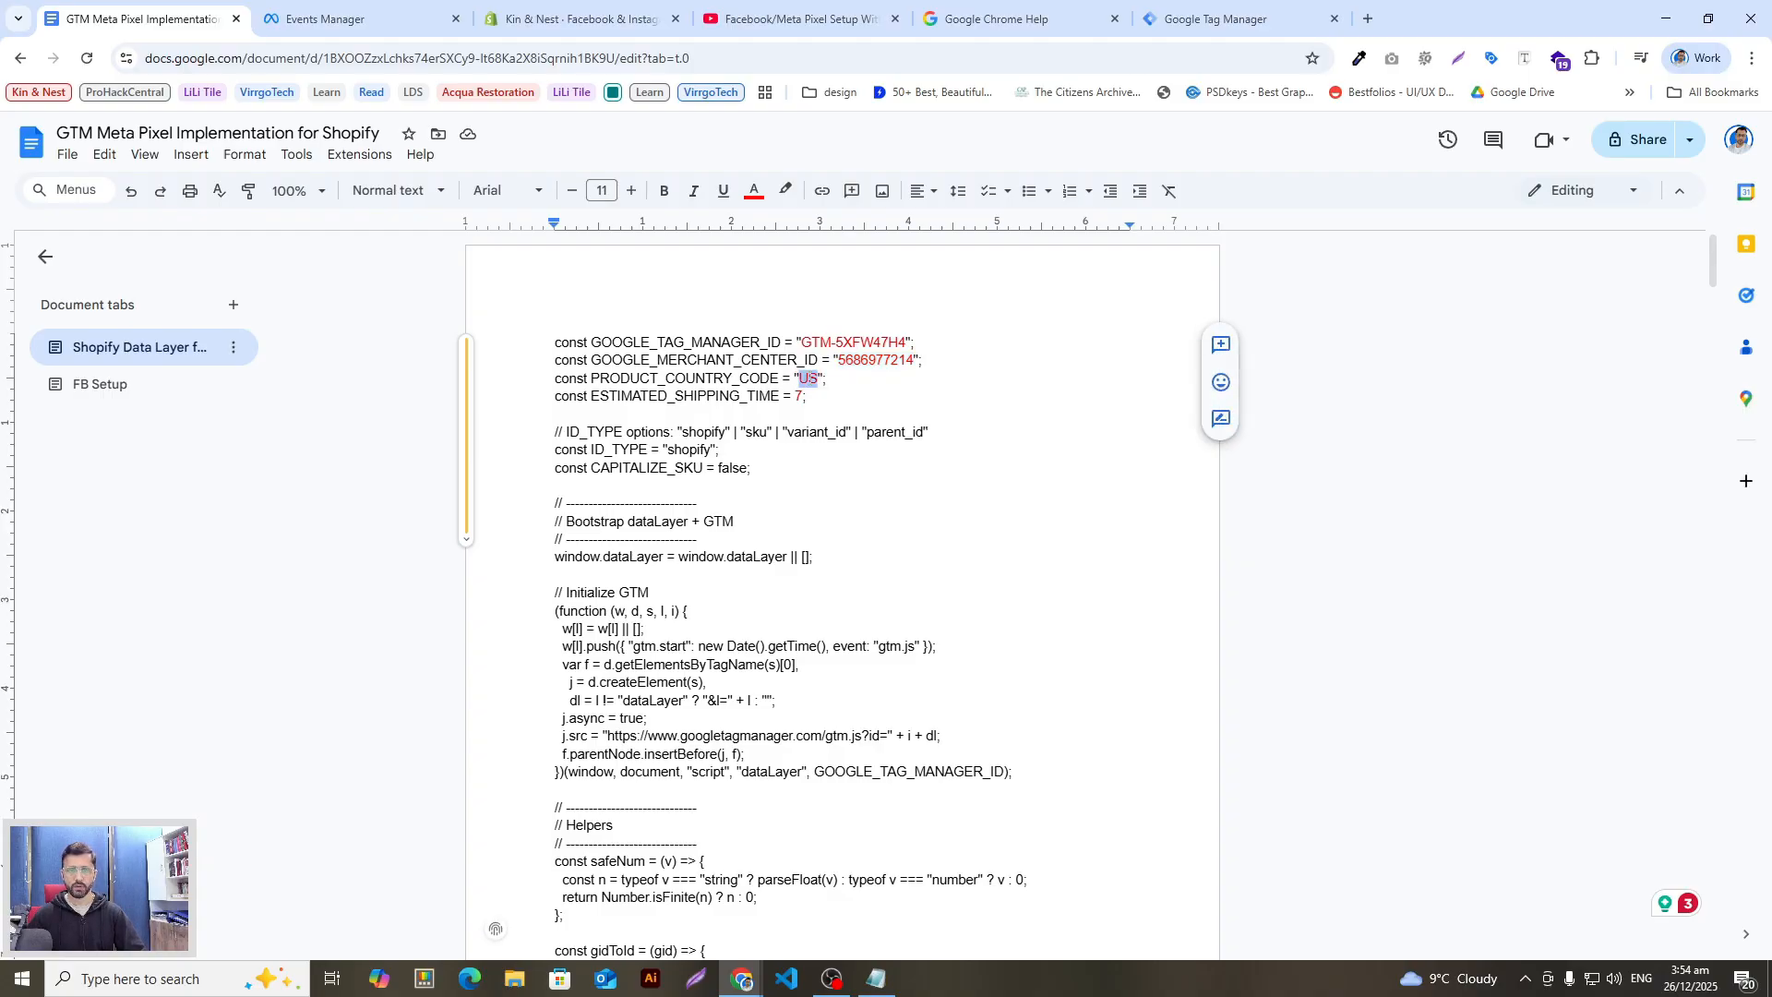
{"action": "left_click", "coordinate": [808, 400]}
{"action": "left_click_drag", "start_coordinate": [808, 397], "coordinate": [576, 397]}
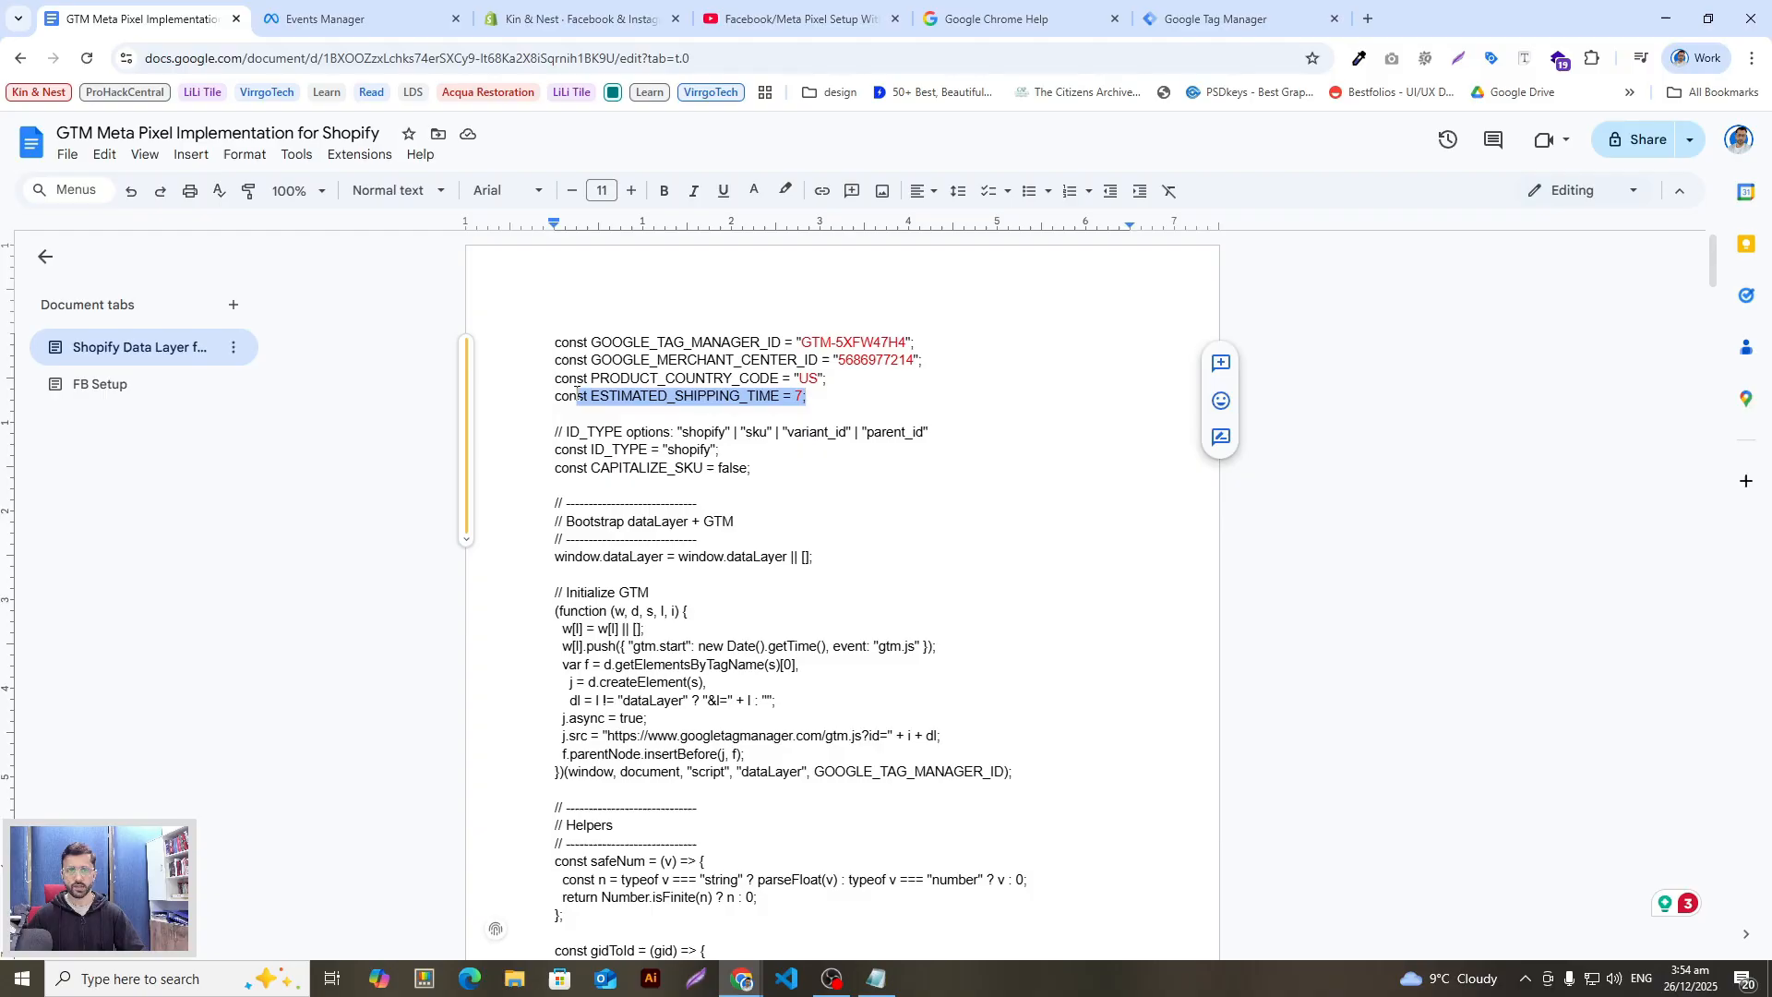
{"action": "left_click", "coordinate": [805, 399]}
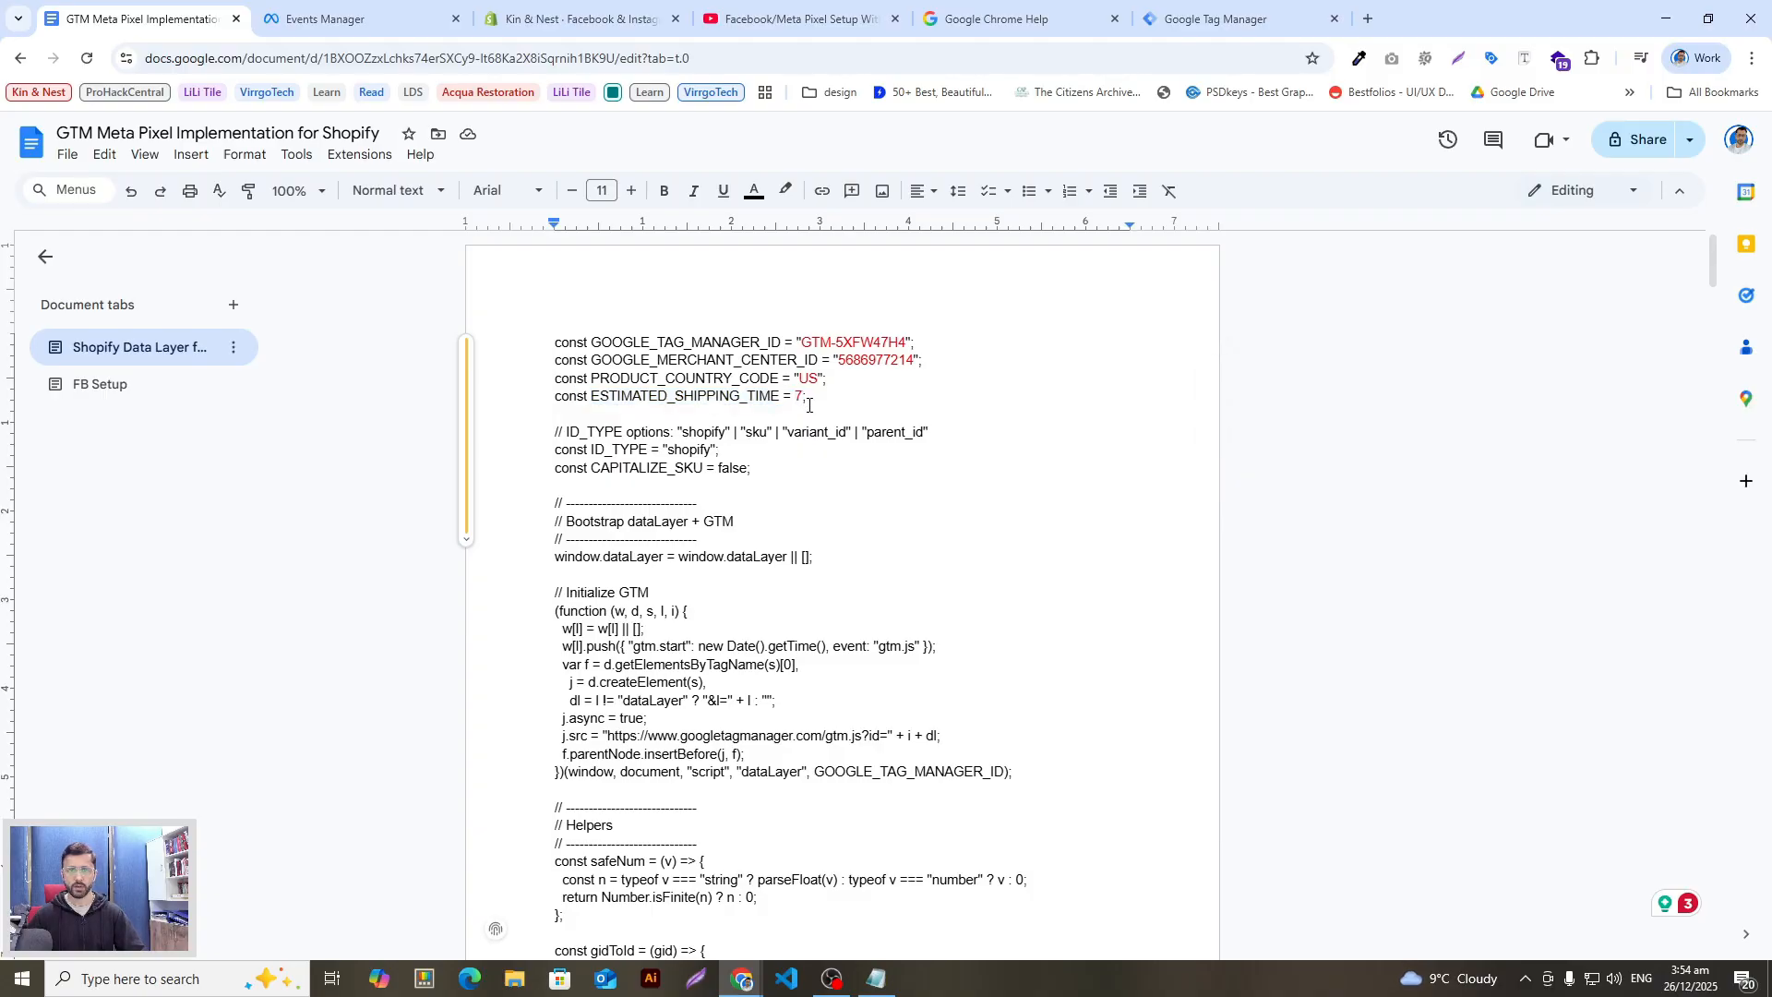
{"action": "scroll", "coordinate": [914, 546], "scroll_direction": "down", "scroll_amount": 2}
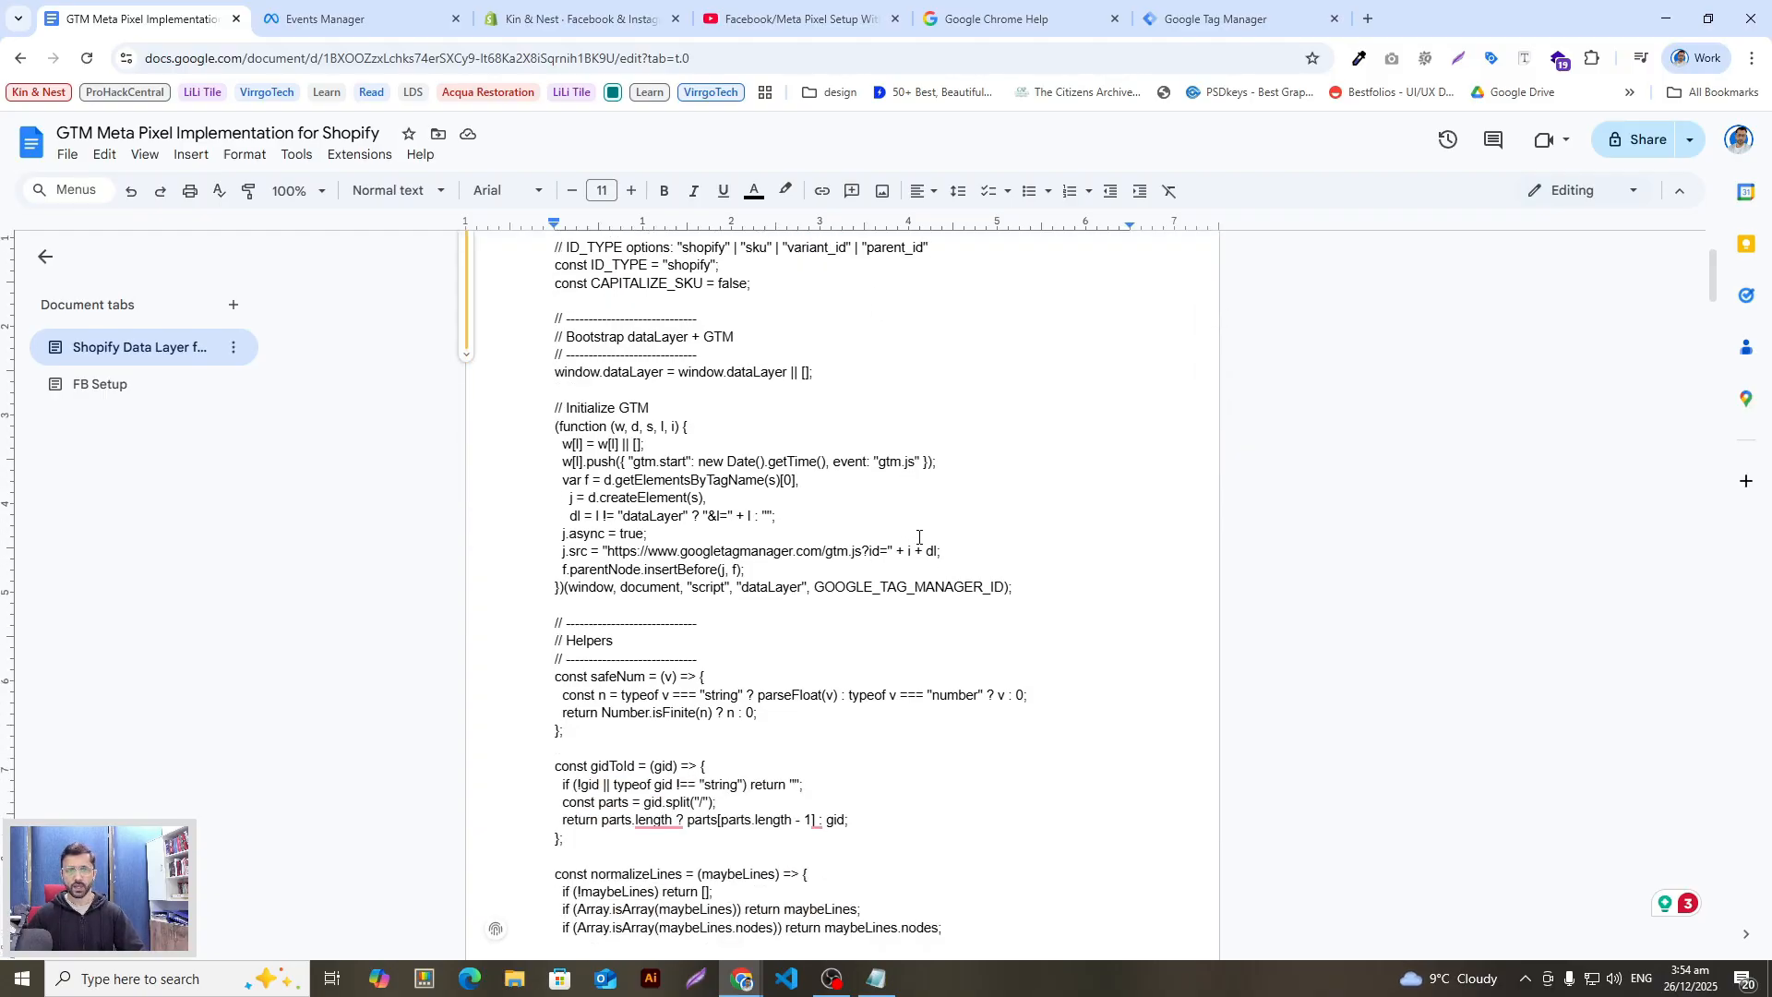
{"action": "scroll", "coordinate": [916, 543], "scroll_direction": "up", "scroll_amount": 2}
{"action": "key", "text": "ctrl+a"}
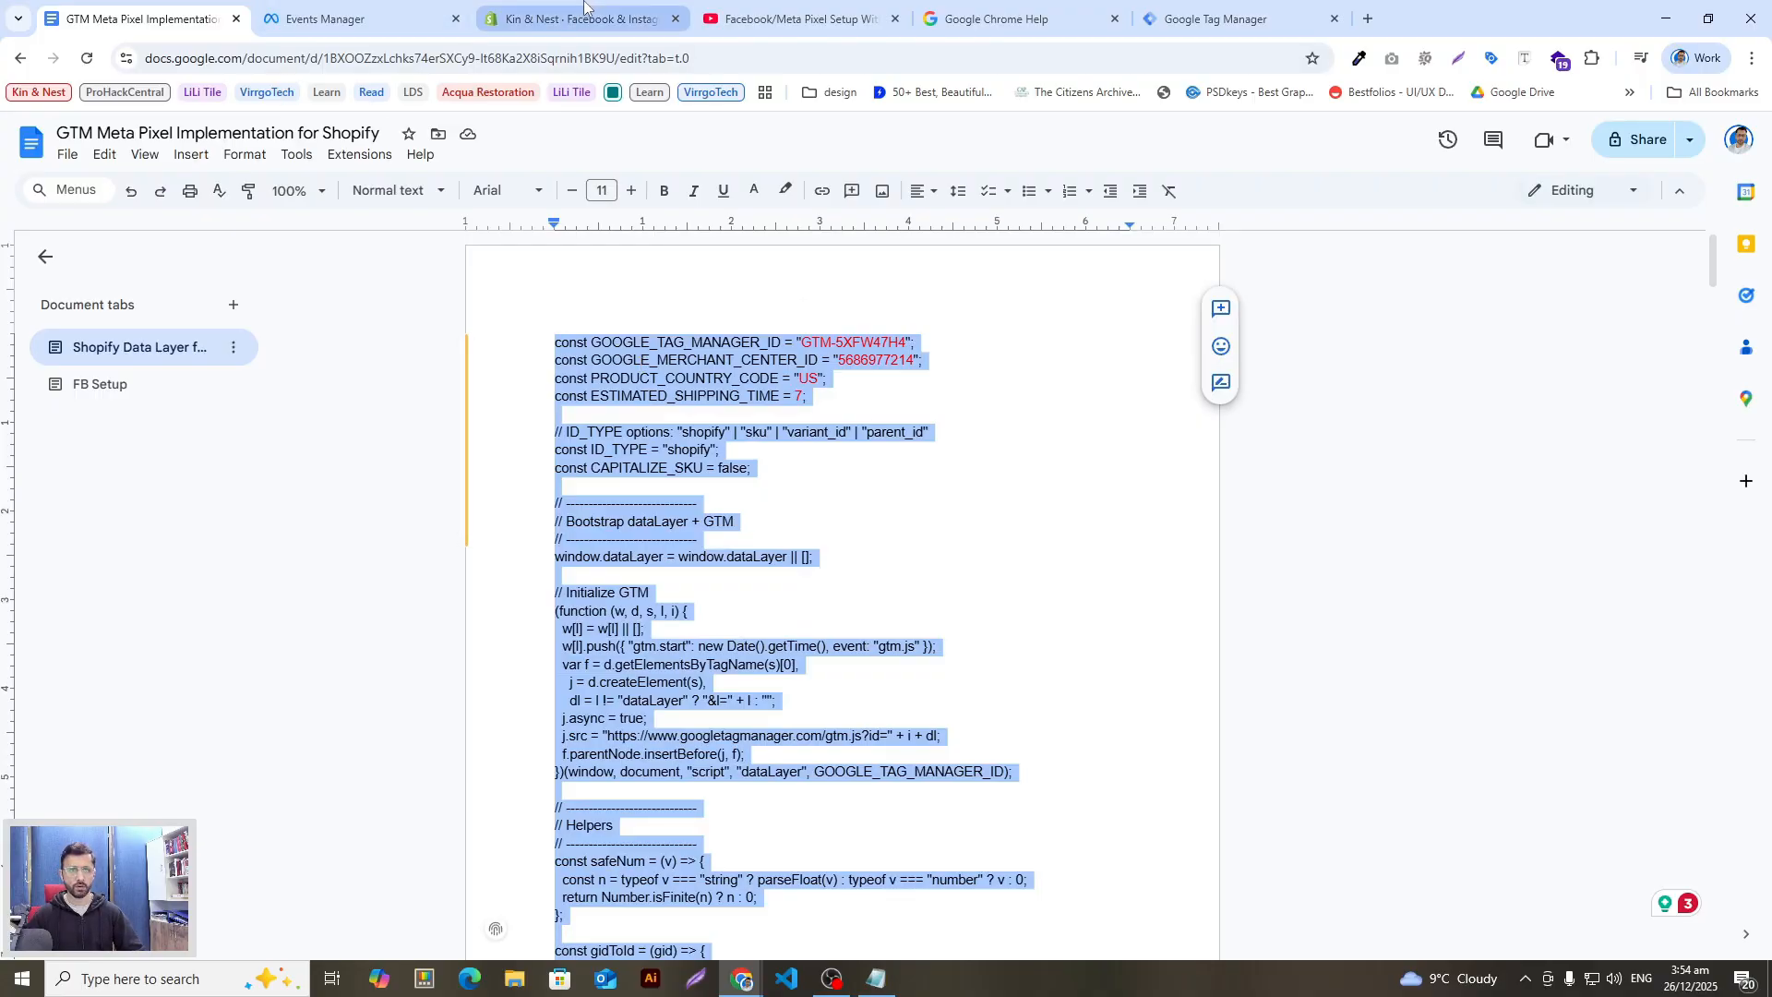
Step: Go to Shopify Settings > Customer events, start a custom pixel named 'goog', then cancel it
{"action": "left_click", "coordinate": [581, 18]}
{"action": "left_click", "coordinate": [57, 943]}
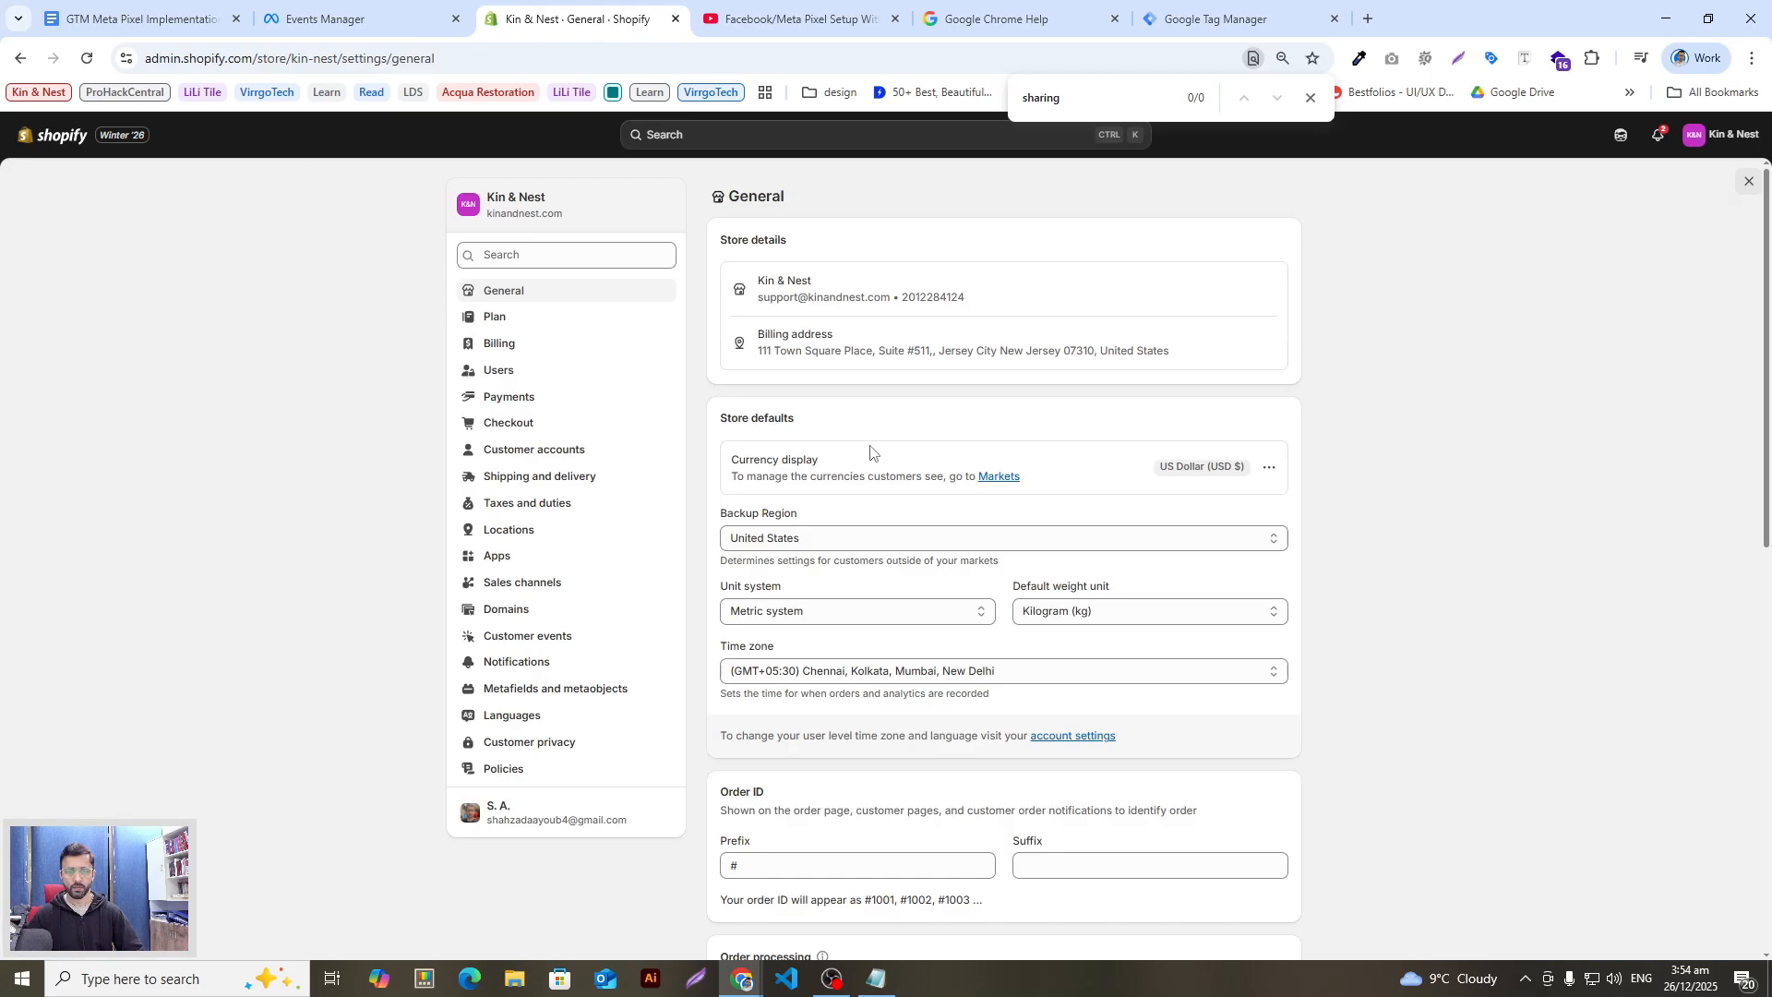
{"action": "key", "text": "alt+Tab"}
{"action": "key", "text": "alt+Tab"}
{"action": "left_click", "coordinate": [572, 637]}
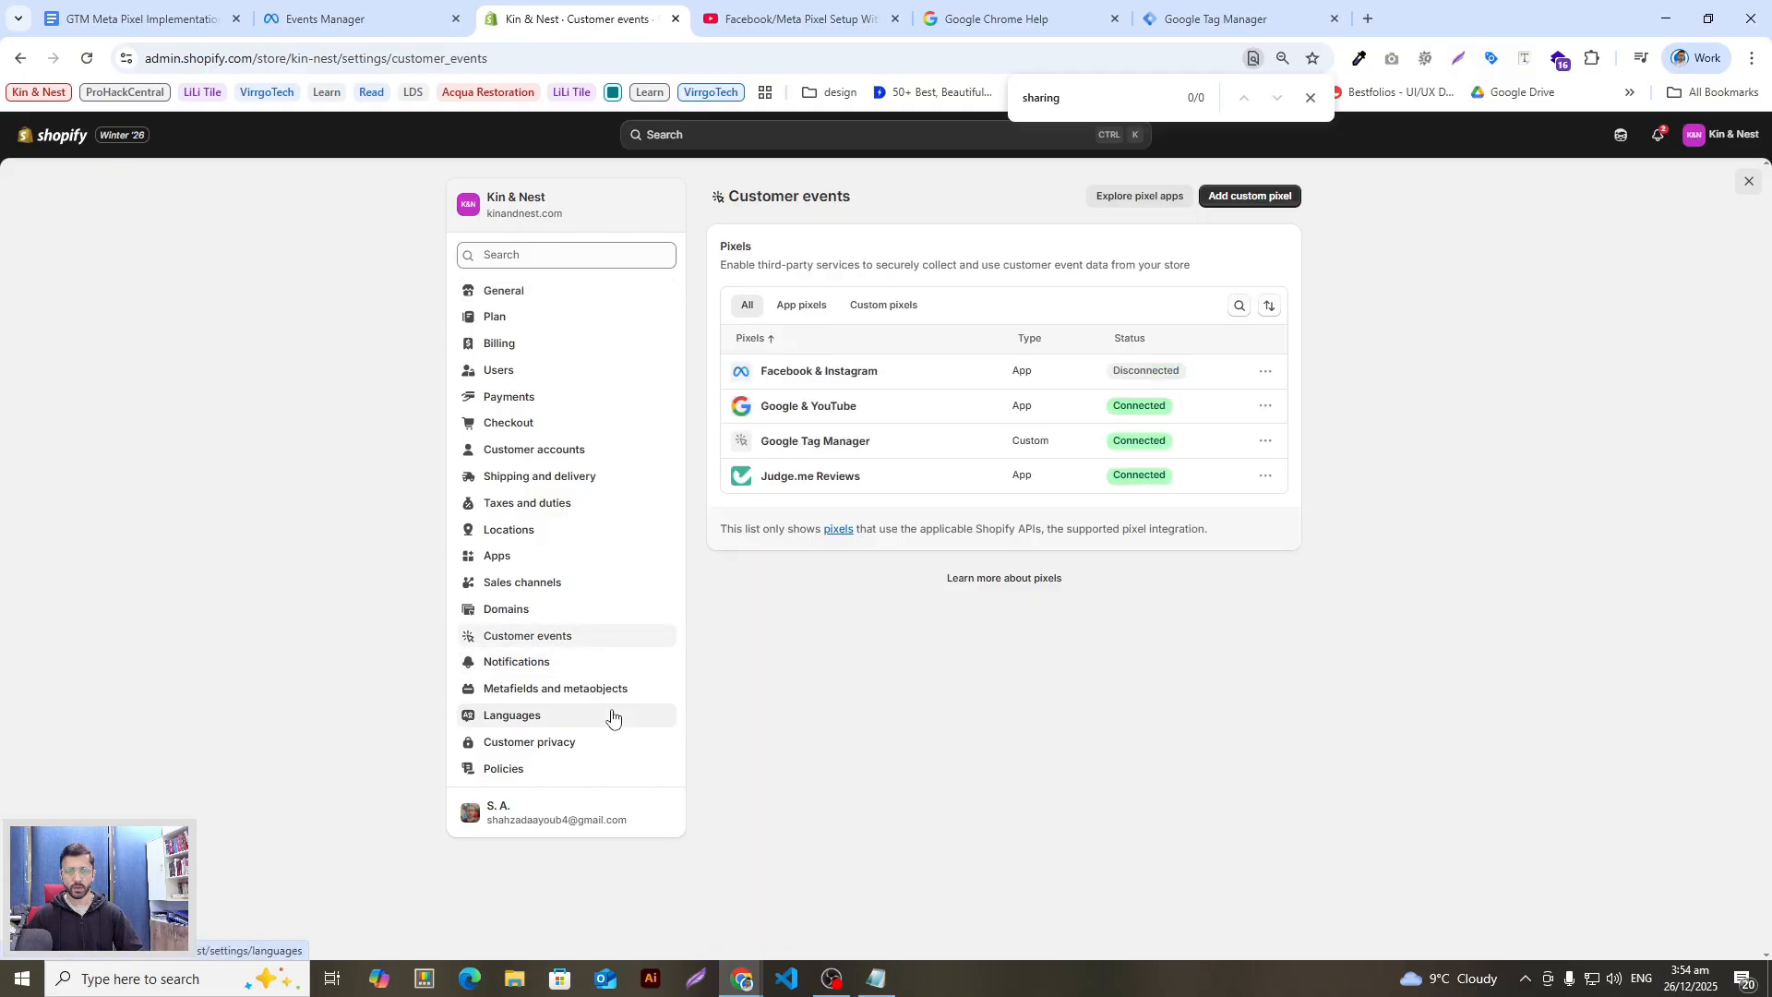
{"action": "left_click", "coordinate": [1247, 203]}
{"action": "left_click", "coordinate": [940, 540]}
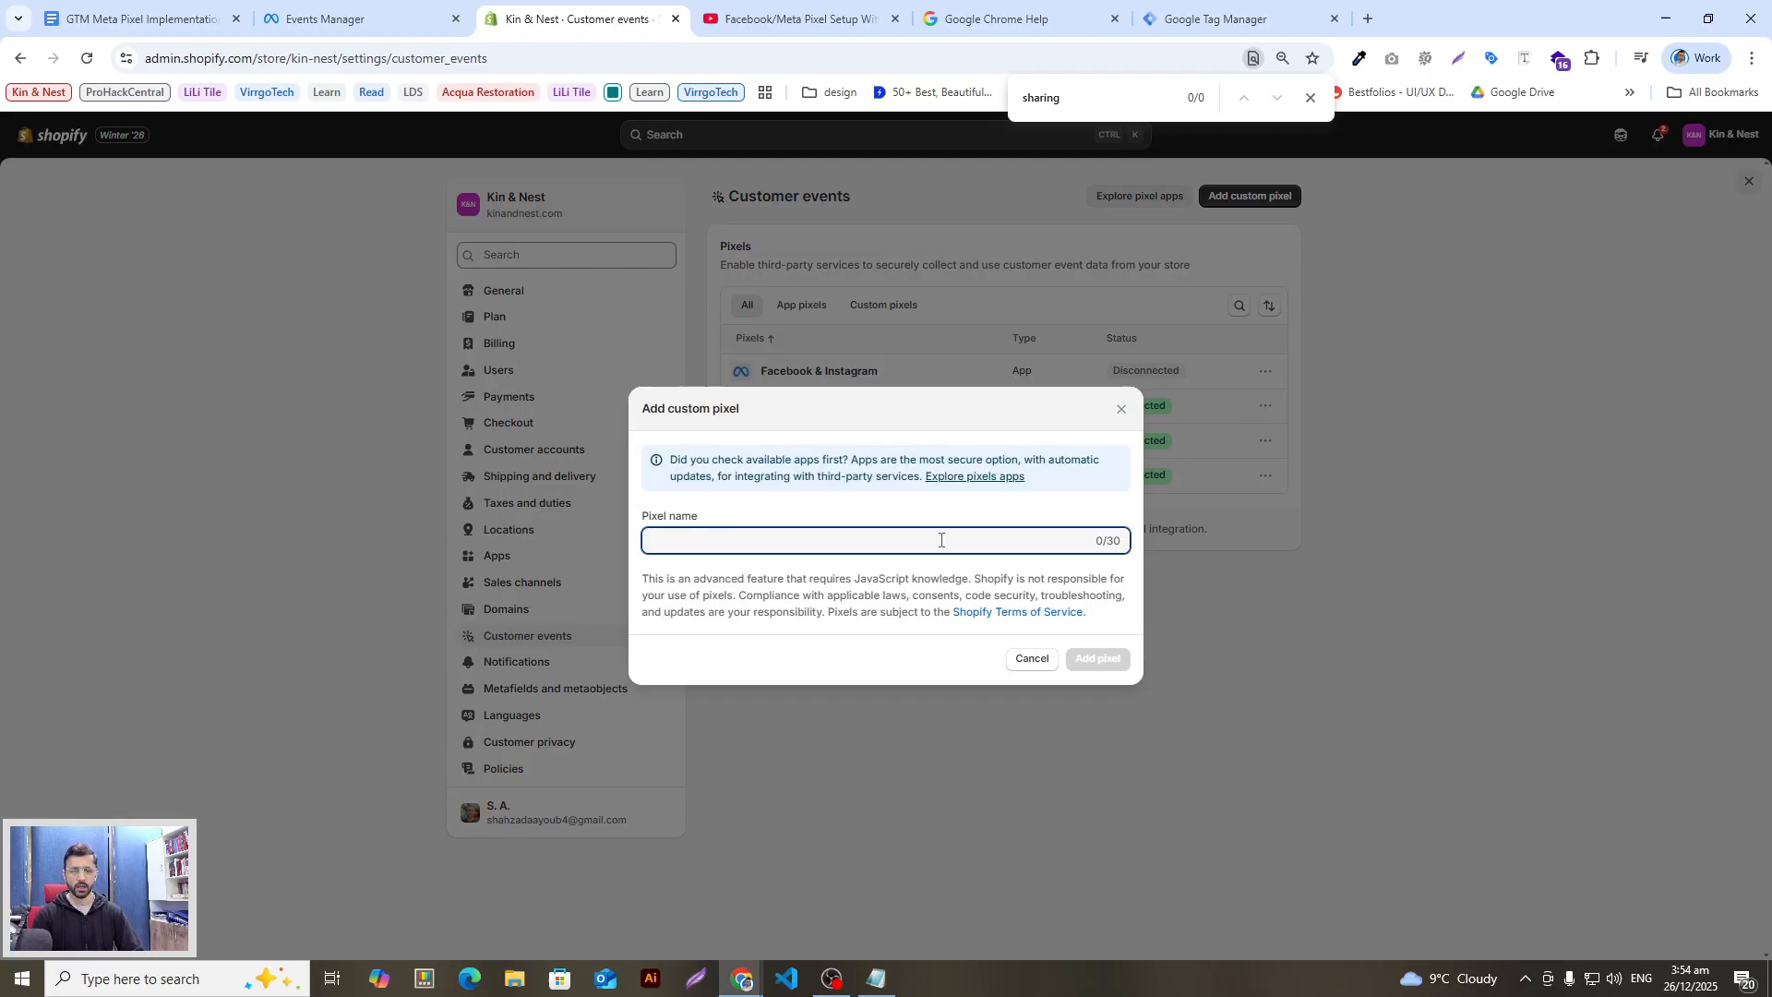
{"action": "type", "text": "google tag manager"}
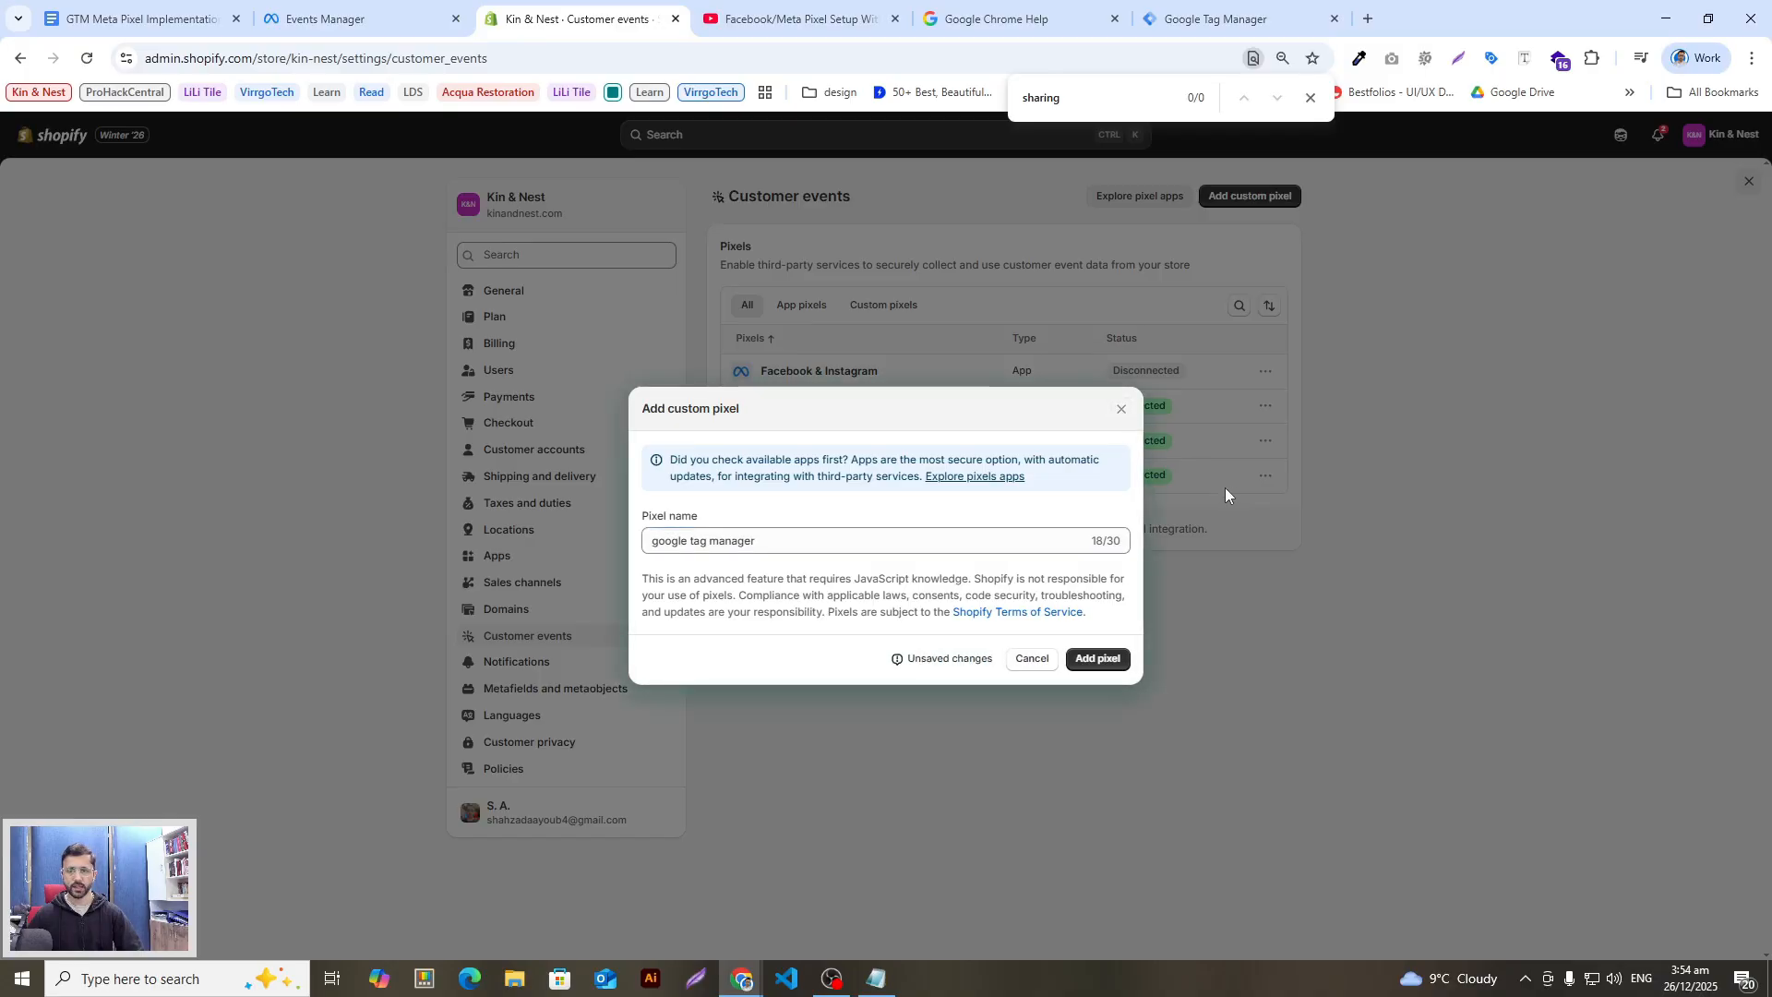
{"action": "left_click", "coordinate": [1033, 658]}
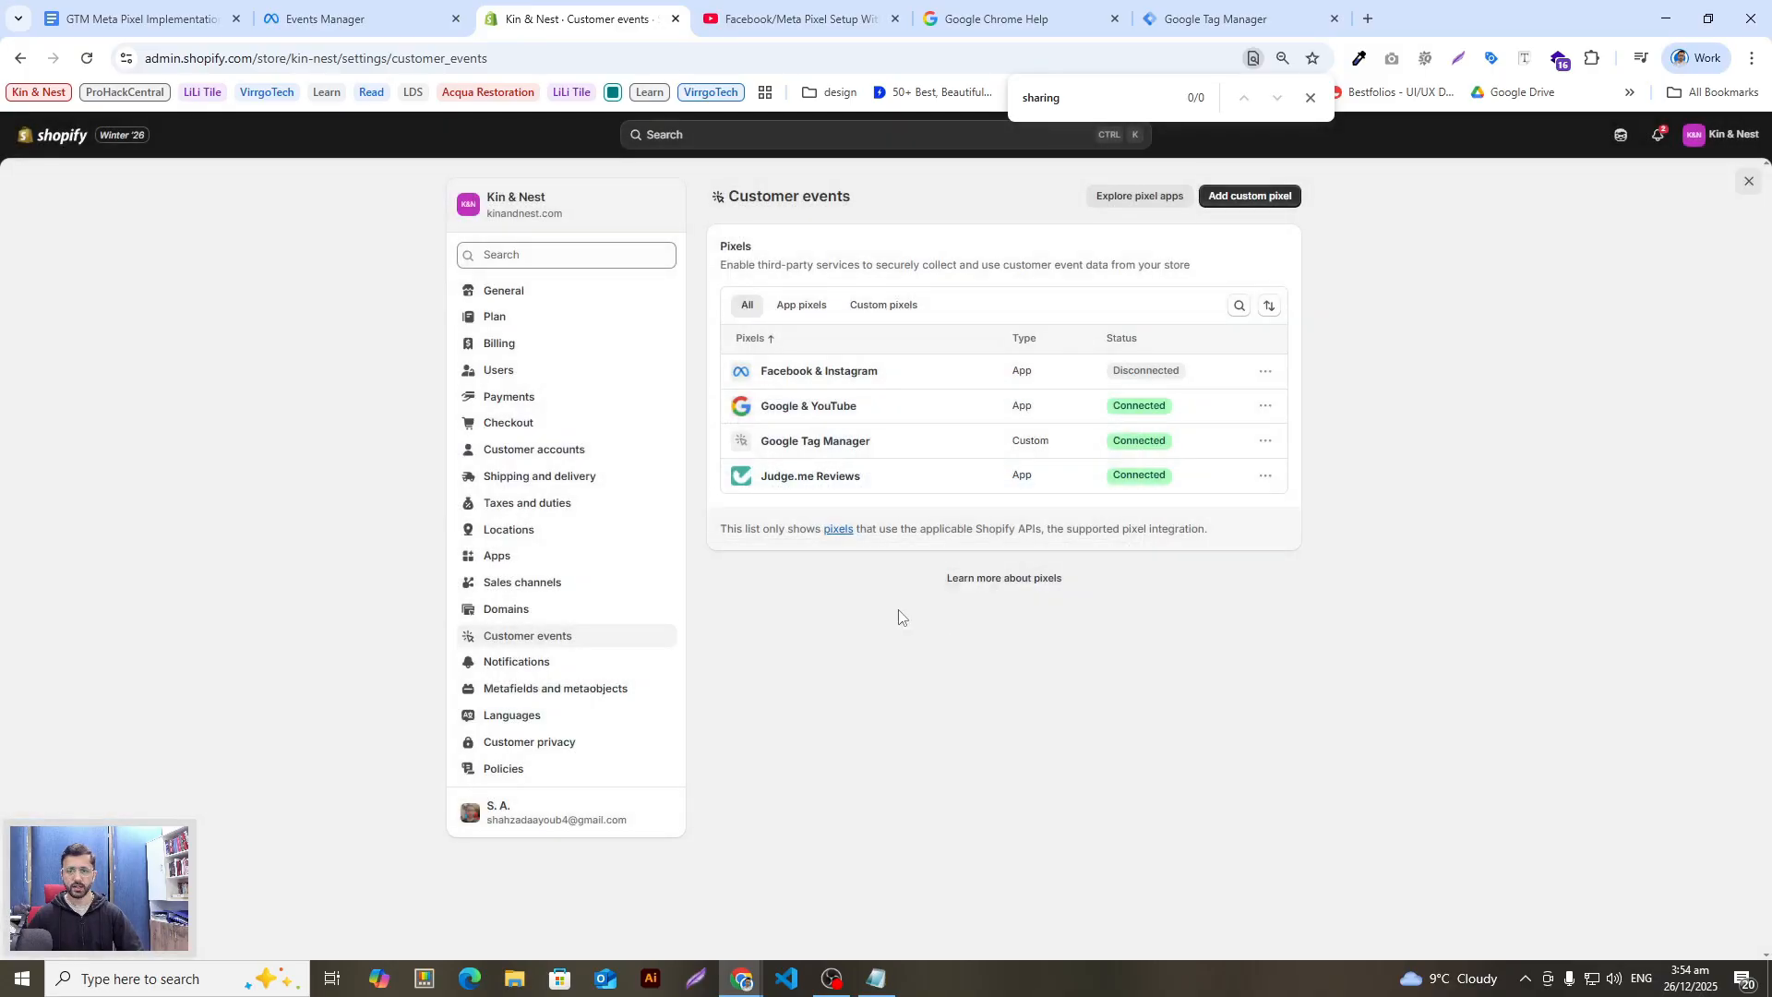
Step: Open the existing Google Tag Manager custom pixel and select all of its code
{"action": "left_click", "coordinate": [802, 443]}
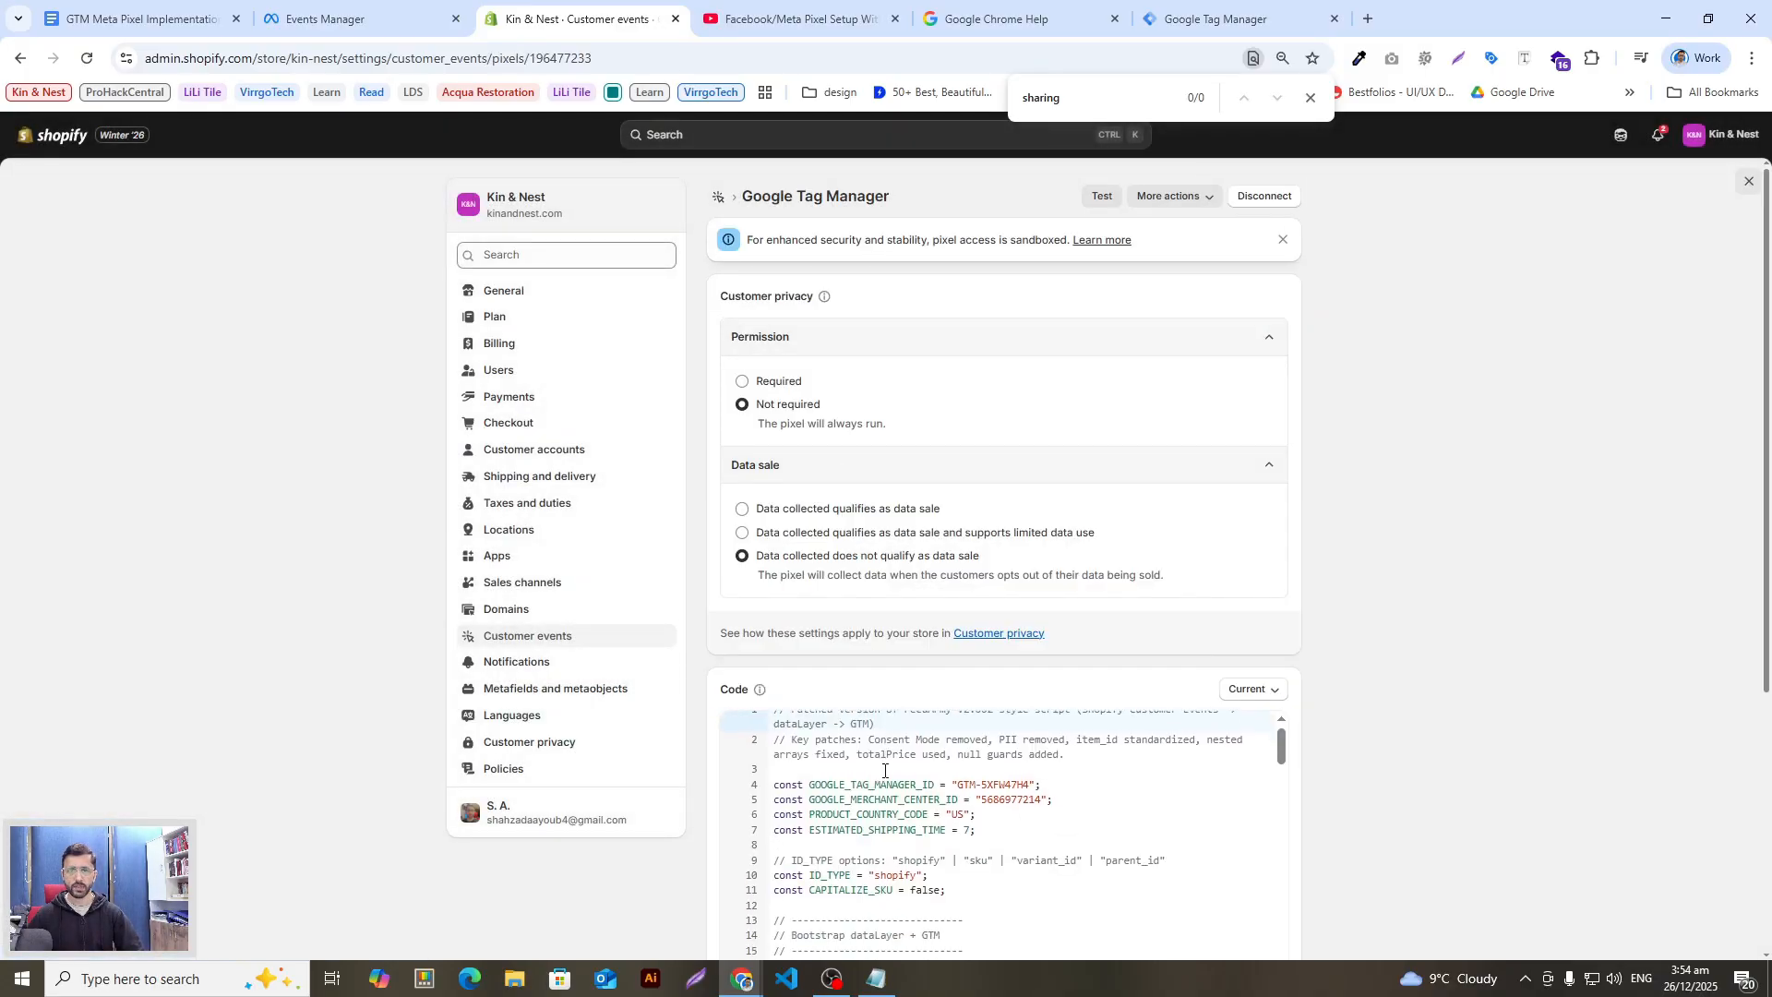
{"action": "scroll", "coordinate": [831, 784], "scroll_direction": "down", "scroll_amount": 3}
{"action": "scroll", "coordinate": [791, 534], "scroll_direction": "down", "scroll_amount": 4}
{"action": "scroll", "coordinate": [1044, 659], "scroll_direction": "up", "scroll_amount": 4}
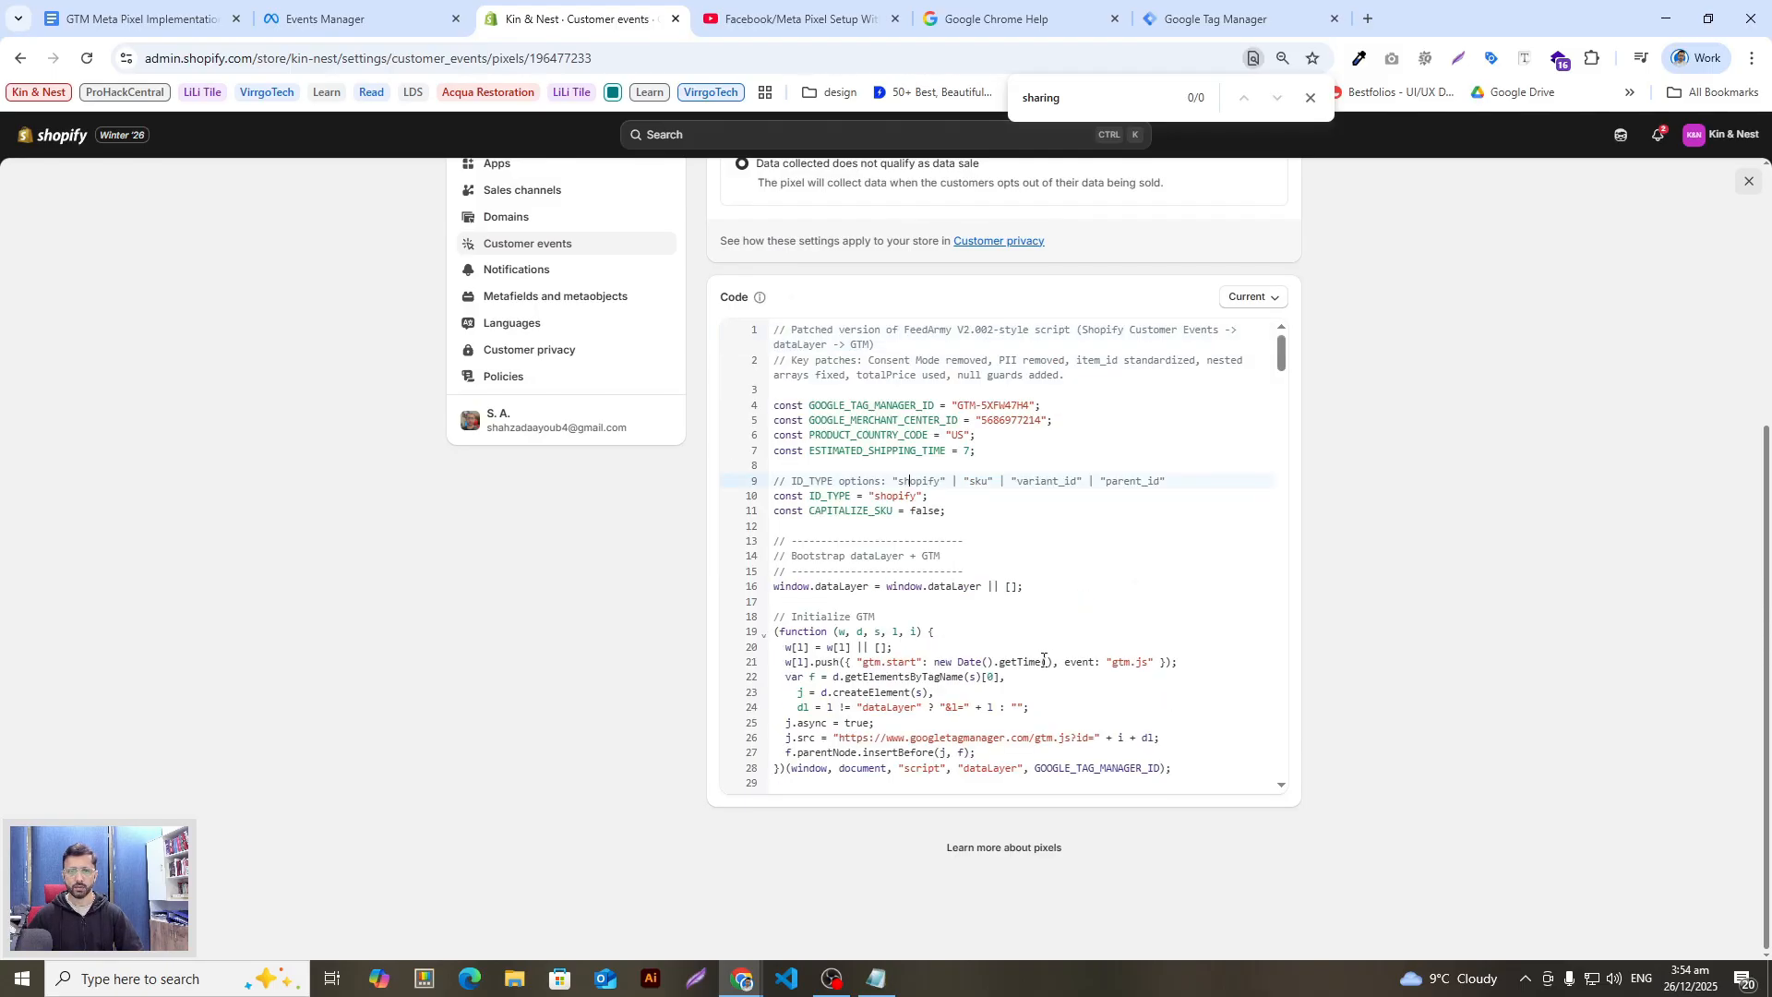
{"action": "scroll", "coordinate": [808, 665], "scroll_direction": "up", "scroll_amount": 2}
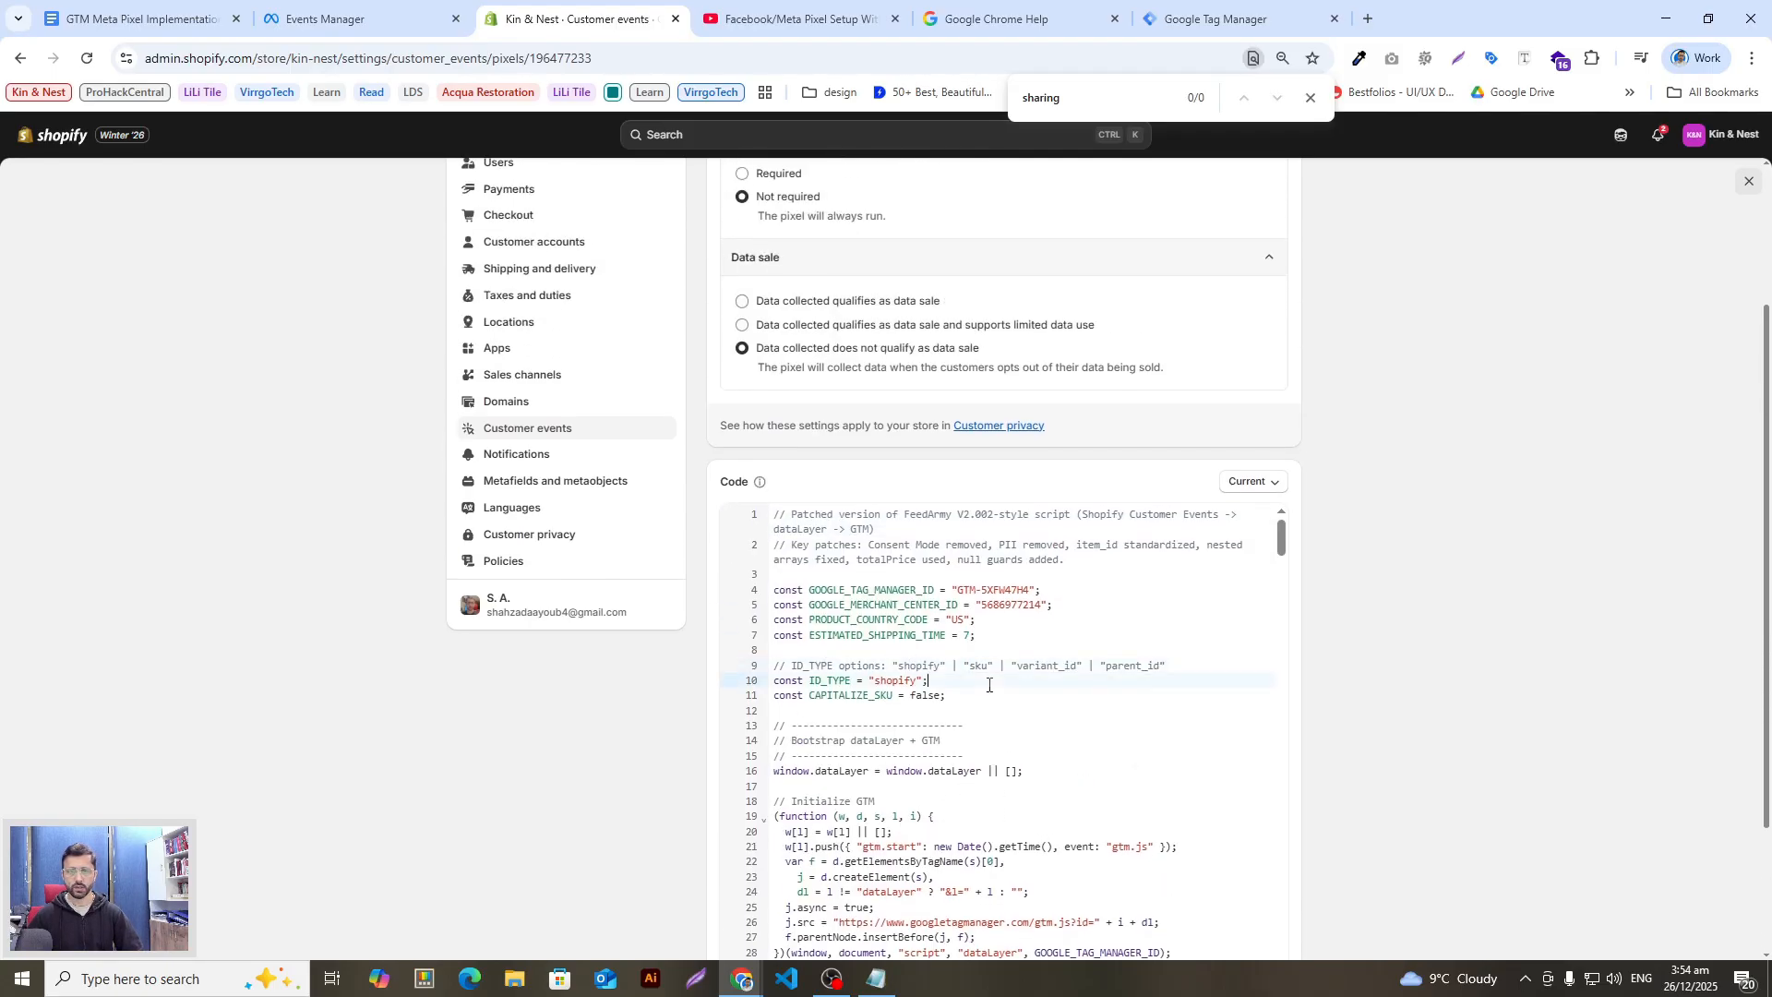
{"action": "key", "text": "ctrl+a"}
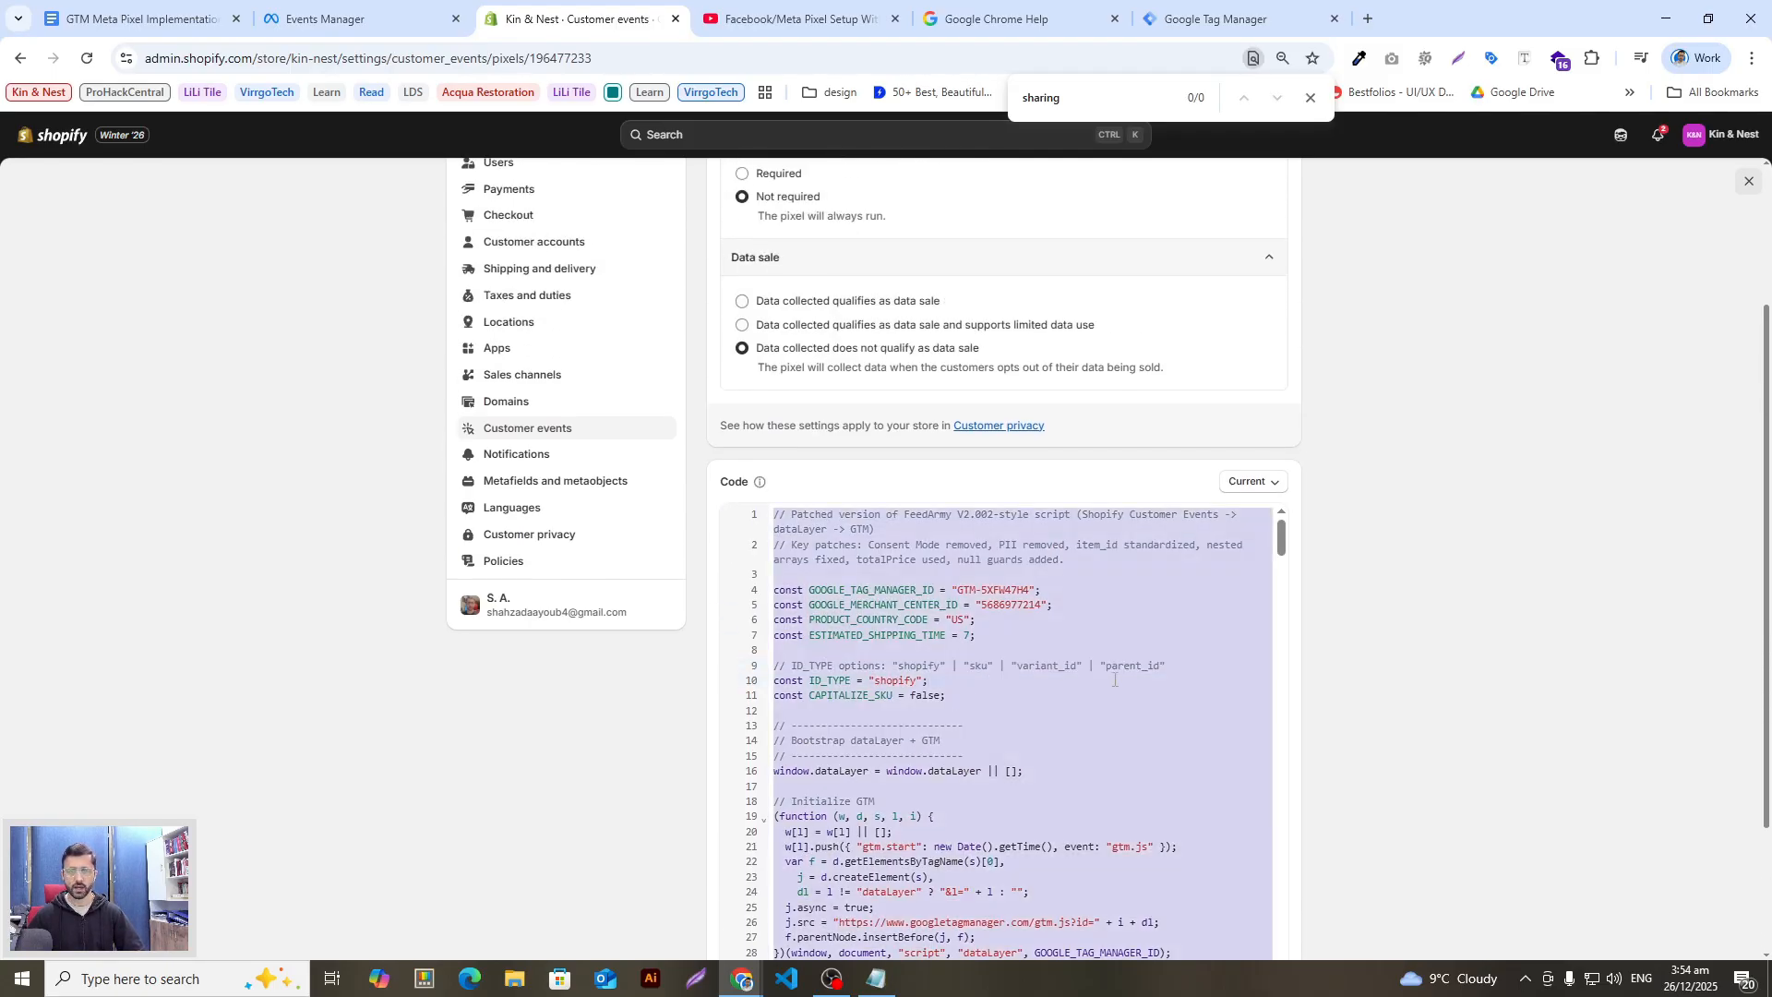
{"action": "scroll", "coordinate": [1392, 635], "scroll_direction": "up", "scroll_amount": 1}
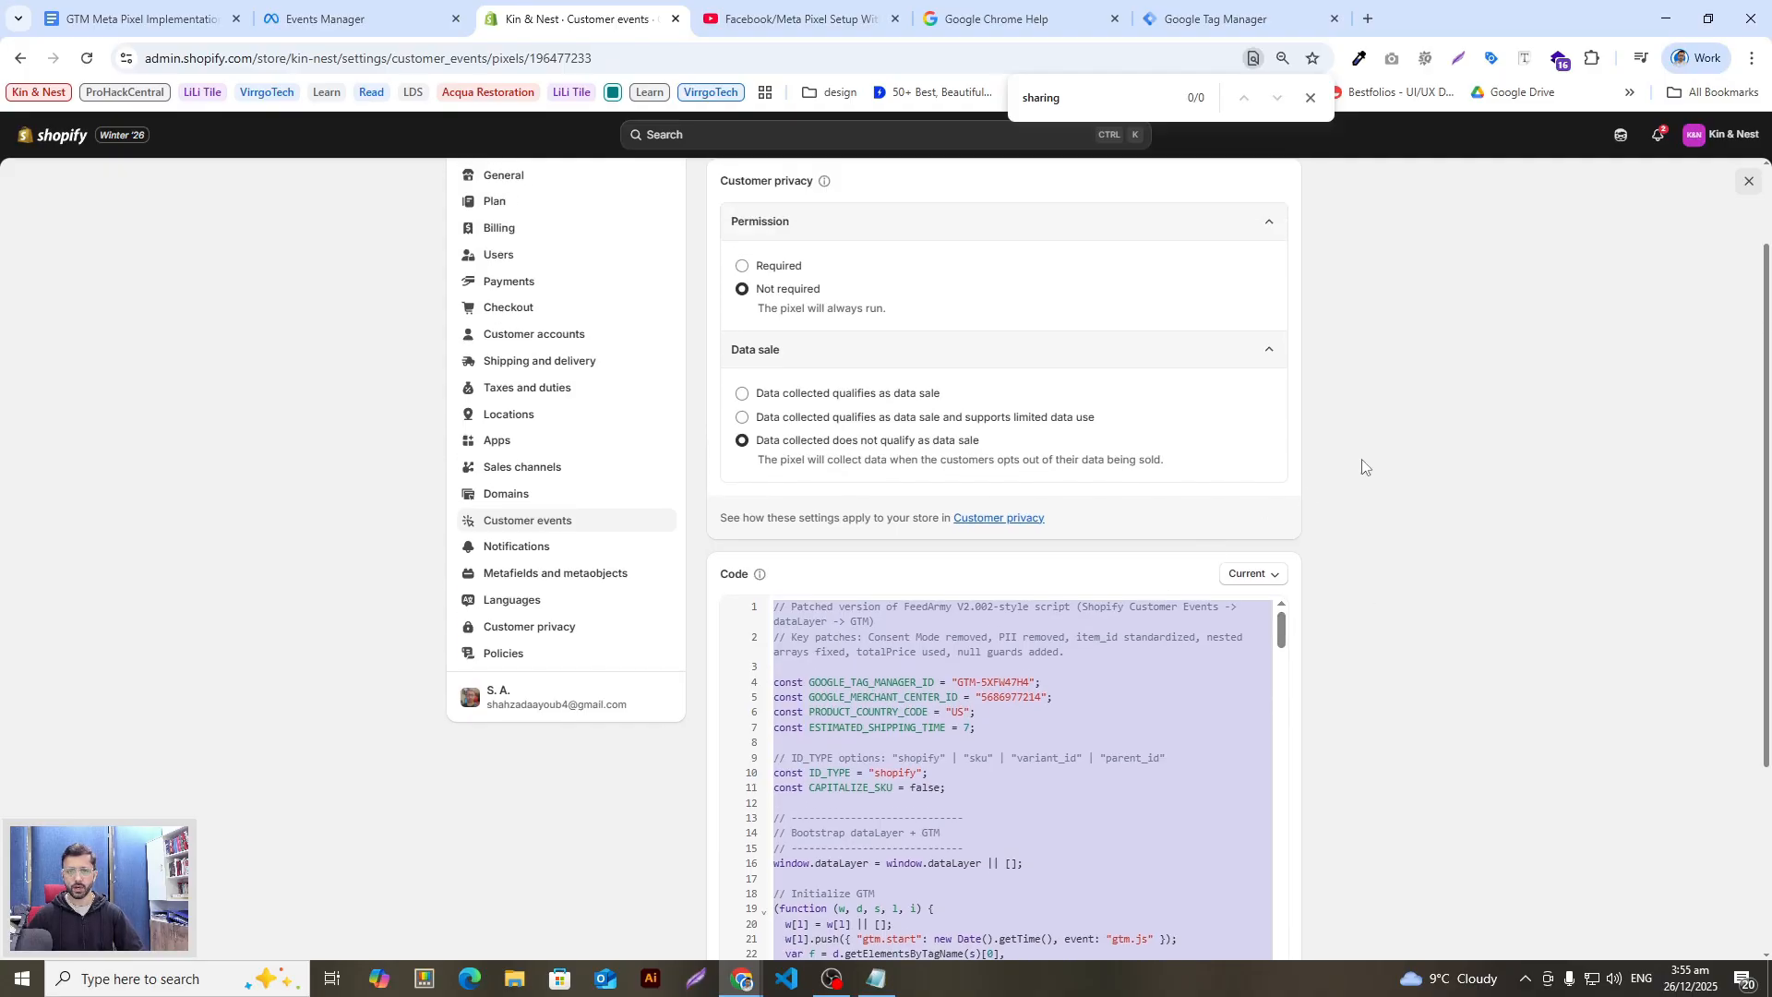
{"action": "scroll", "coordinate": [1384, 471], "scroll_direction": "up", "scroll_amount": 1}
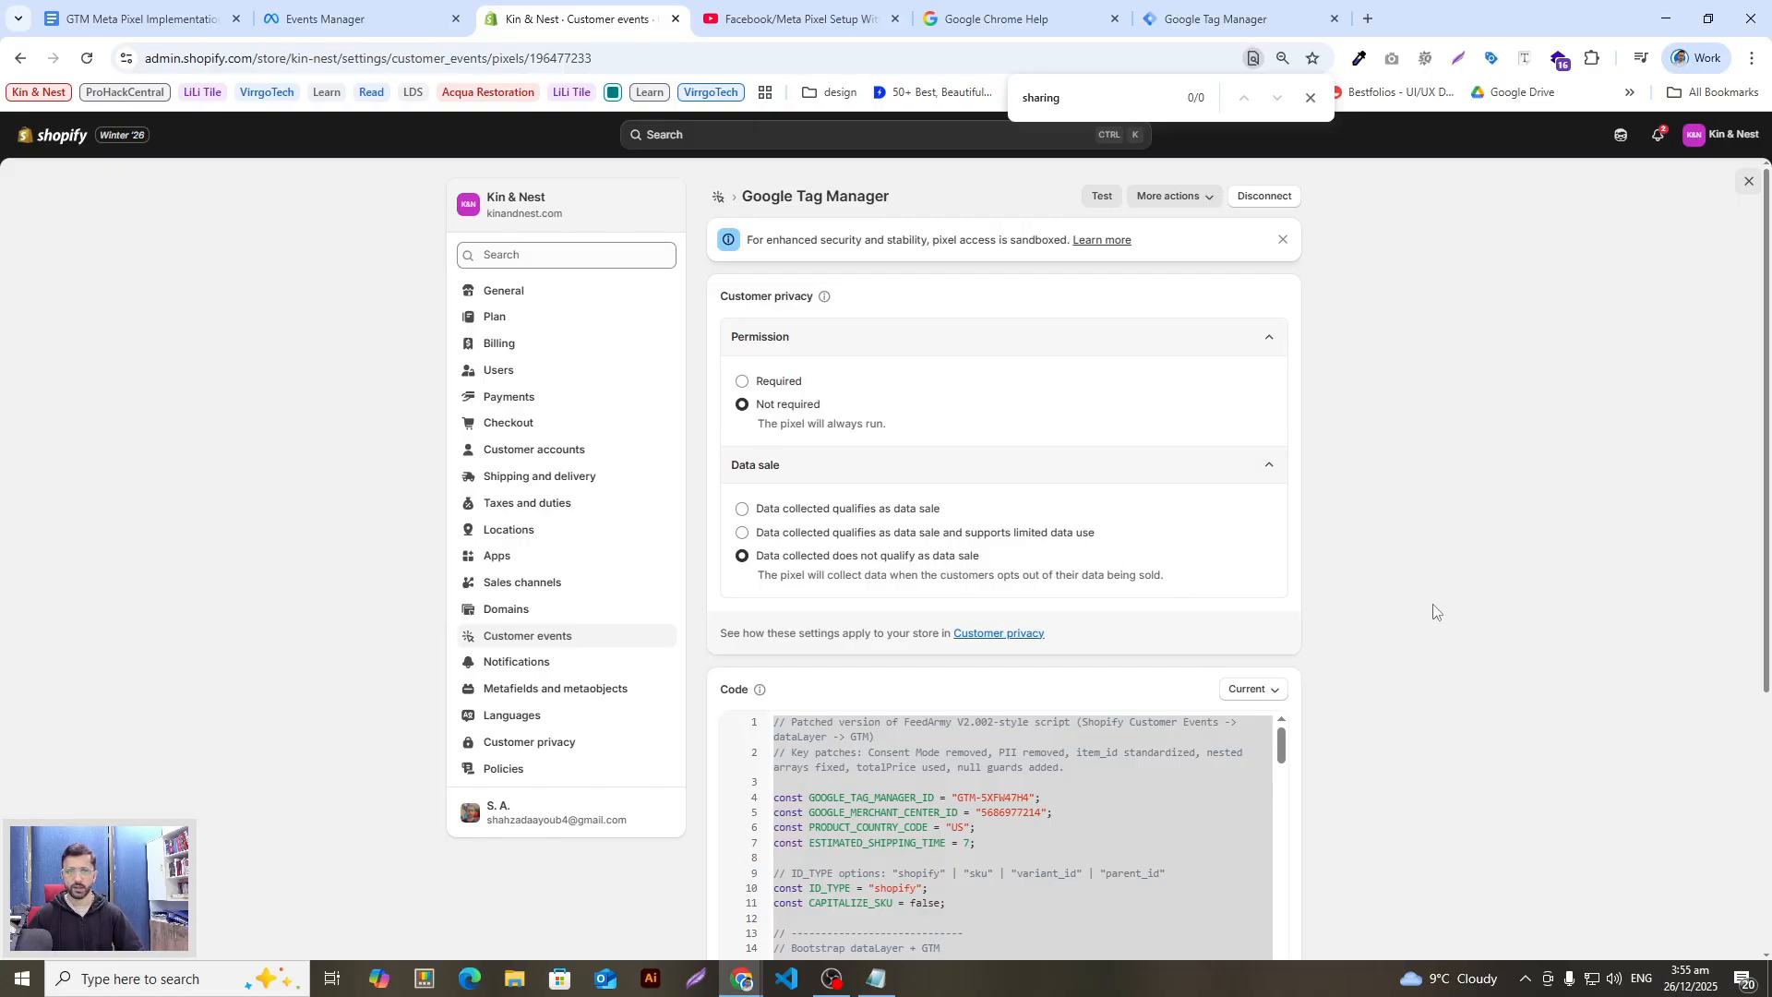
{"action": "scroll", "coordinate": [1393, 665], "scroll_direction": "down", "scroll_amount": 4}
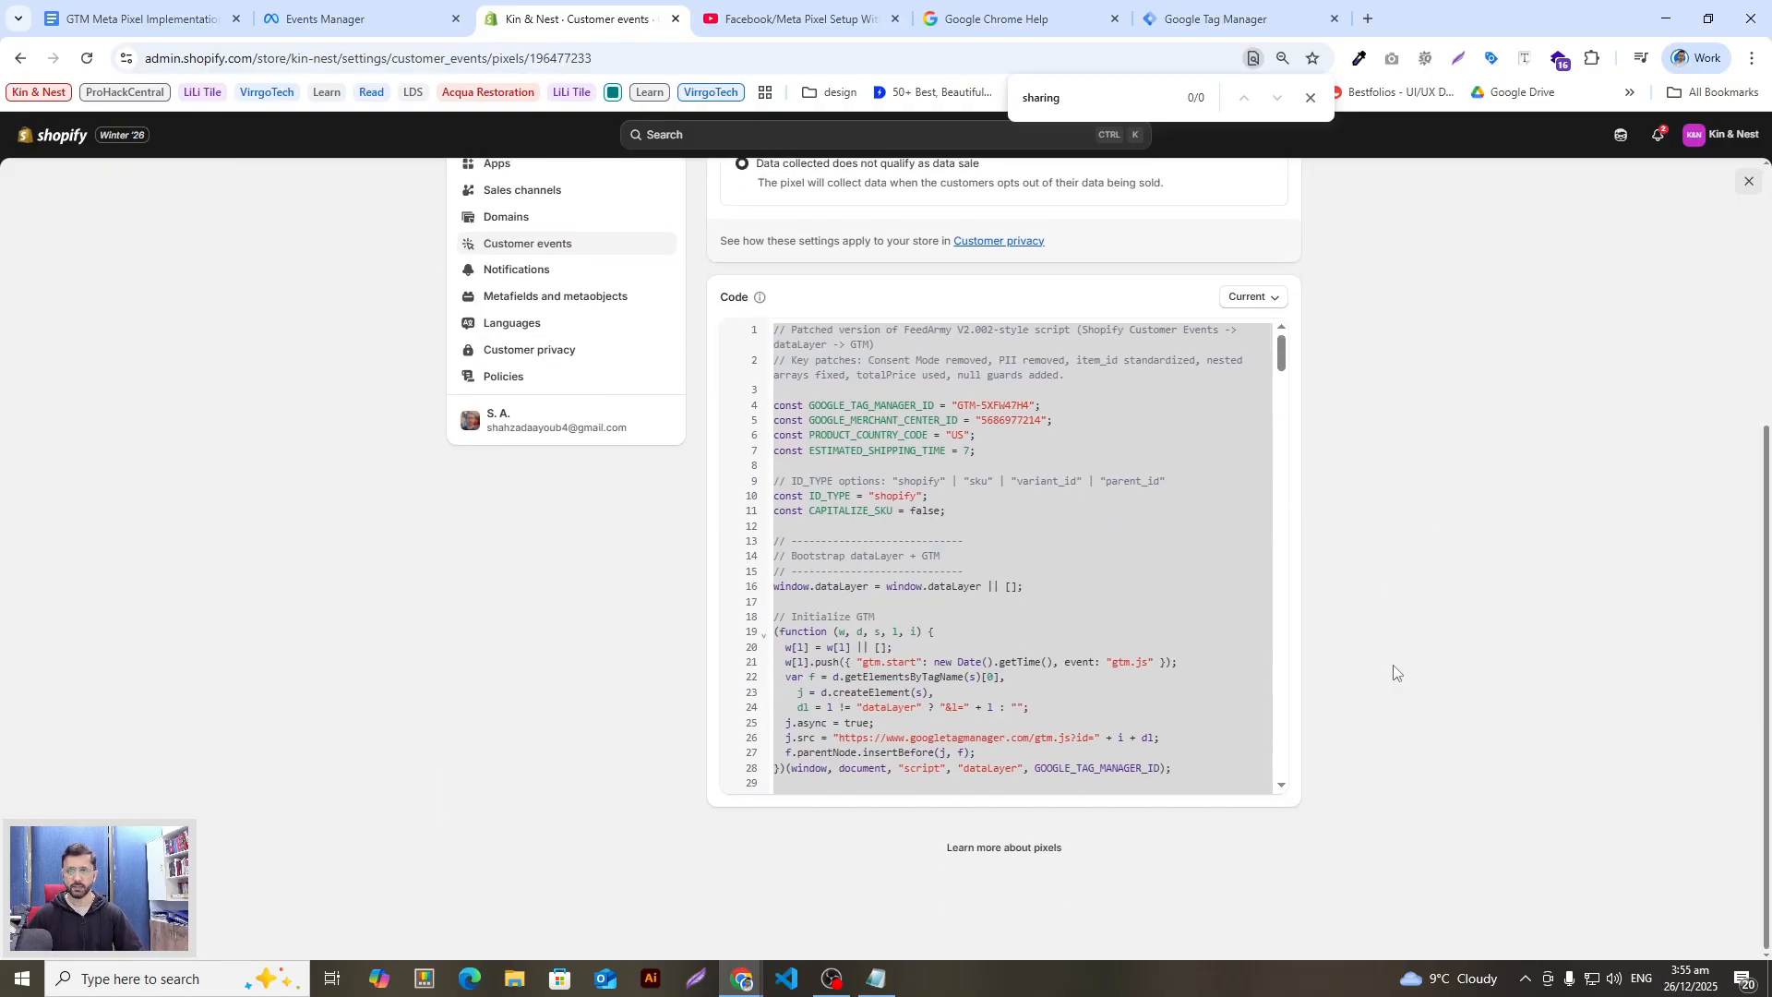
{"action": "scroll", "coordinate": [1310, 443], "scroll_direction": "up", "scroll_amount": 4}
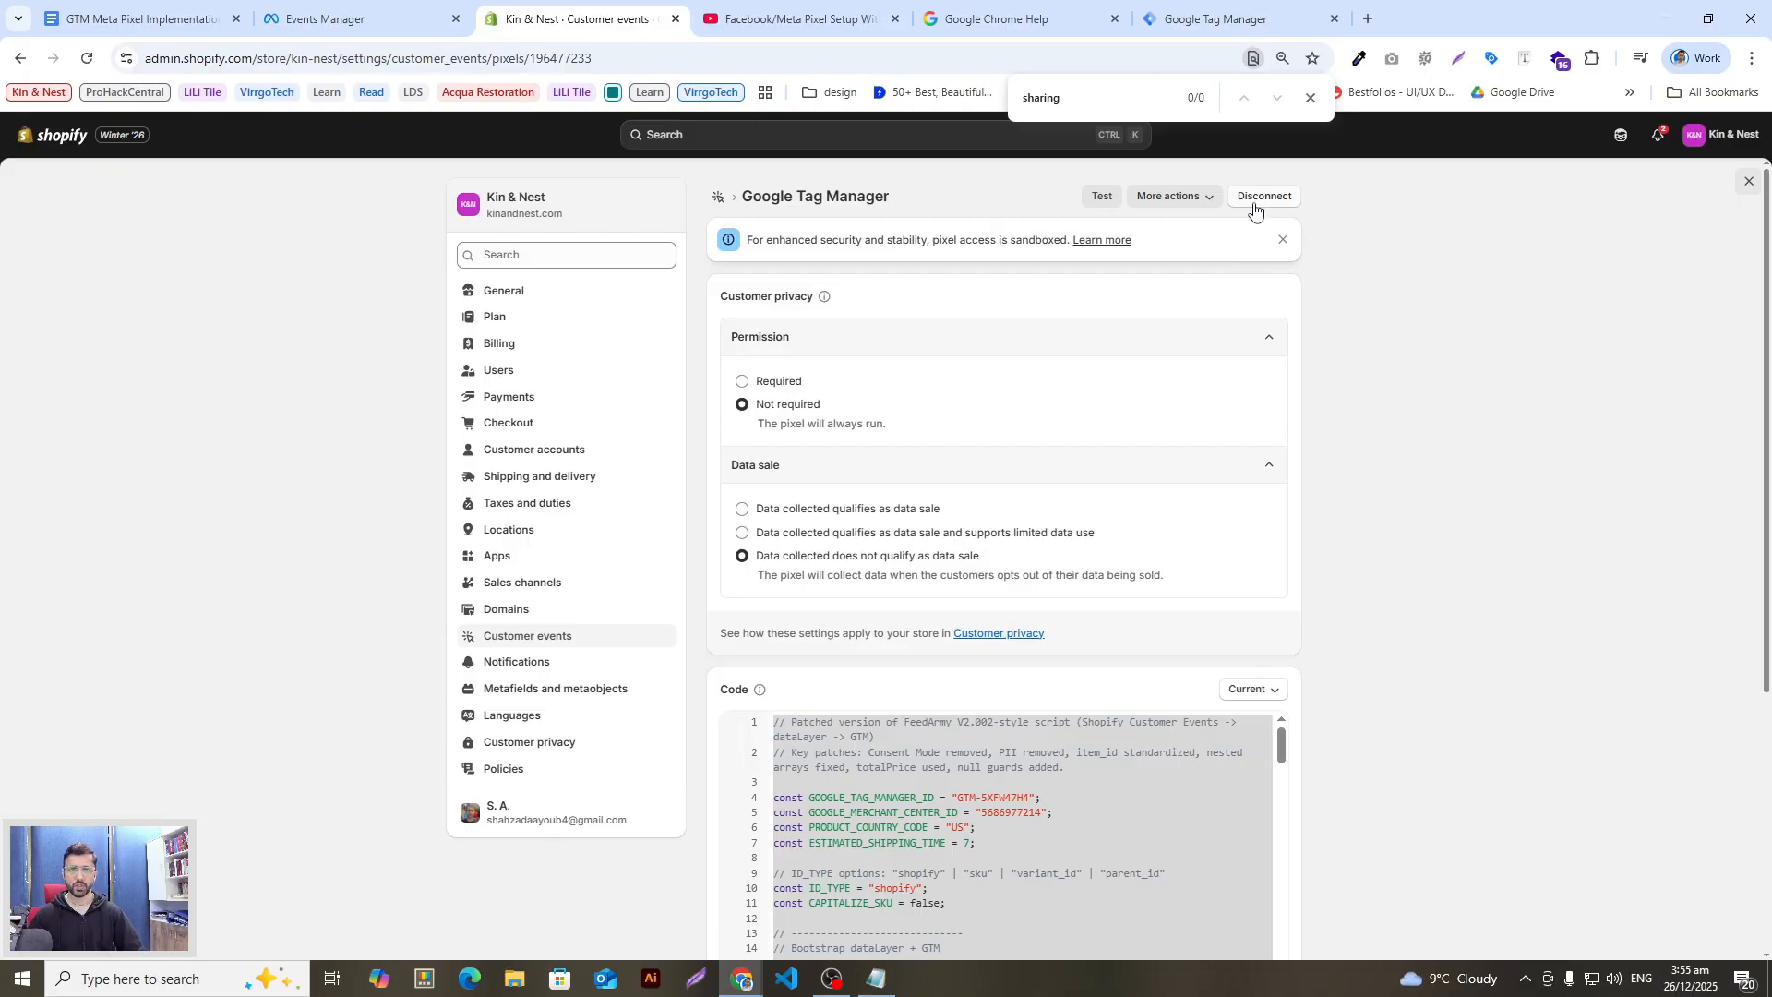
Step: Go to Online Store > Themes and briefly check the Dawn theme's options menu
{"action": "left_click", "coordinate": [1746, 184]}
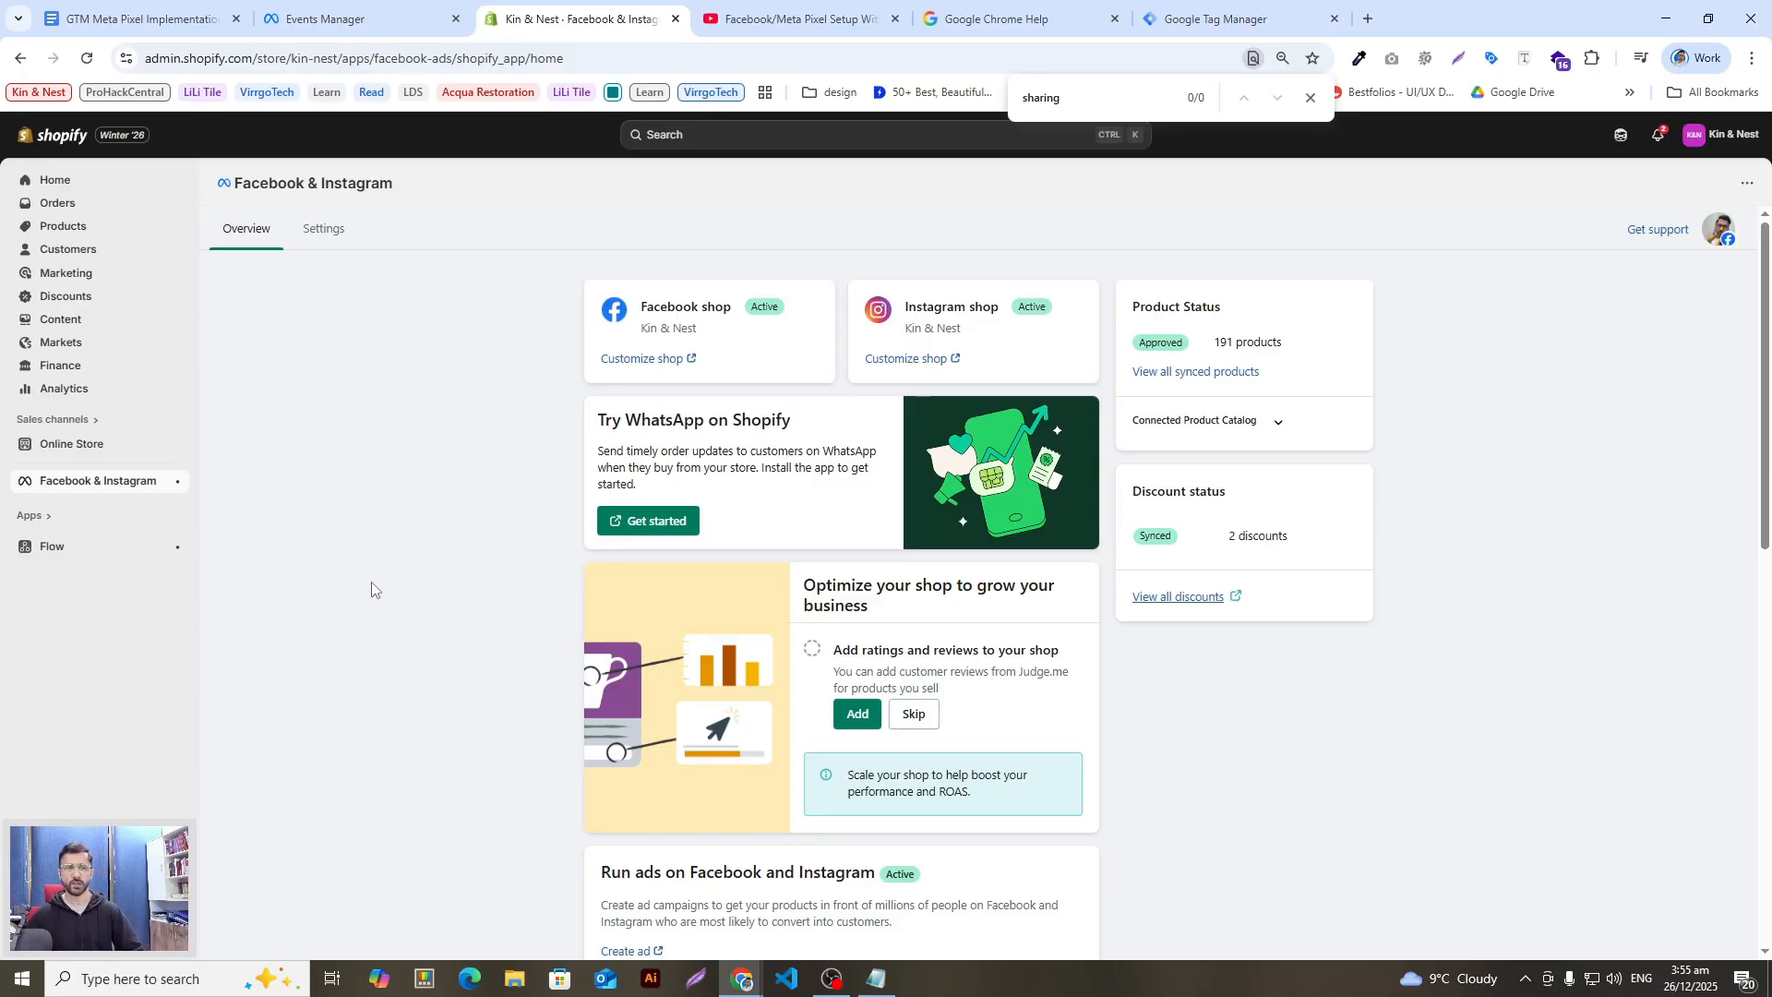
{"action": "left_click", "coordinate": [83, 444]}
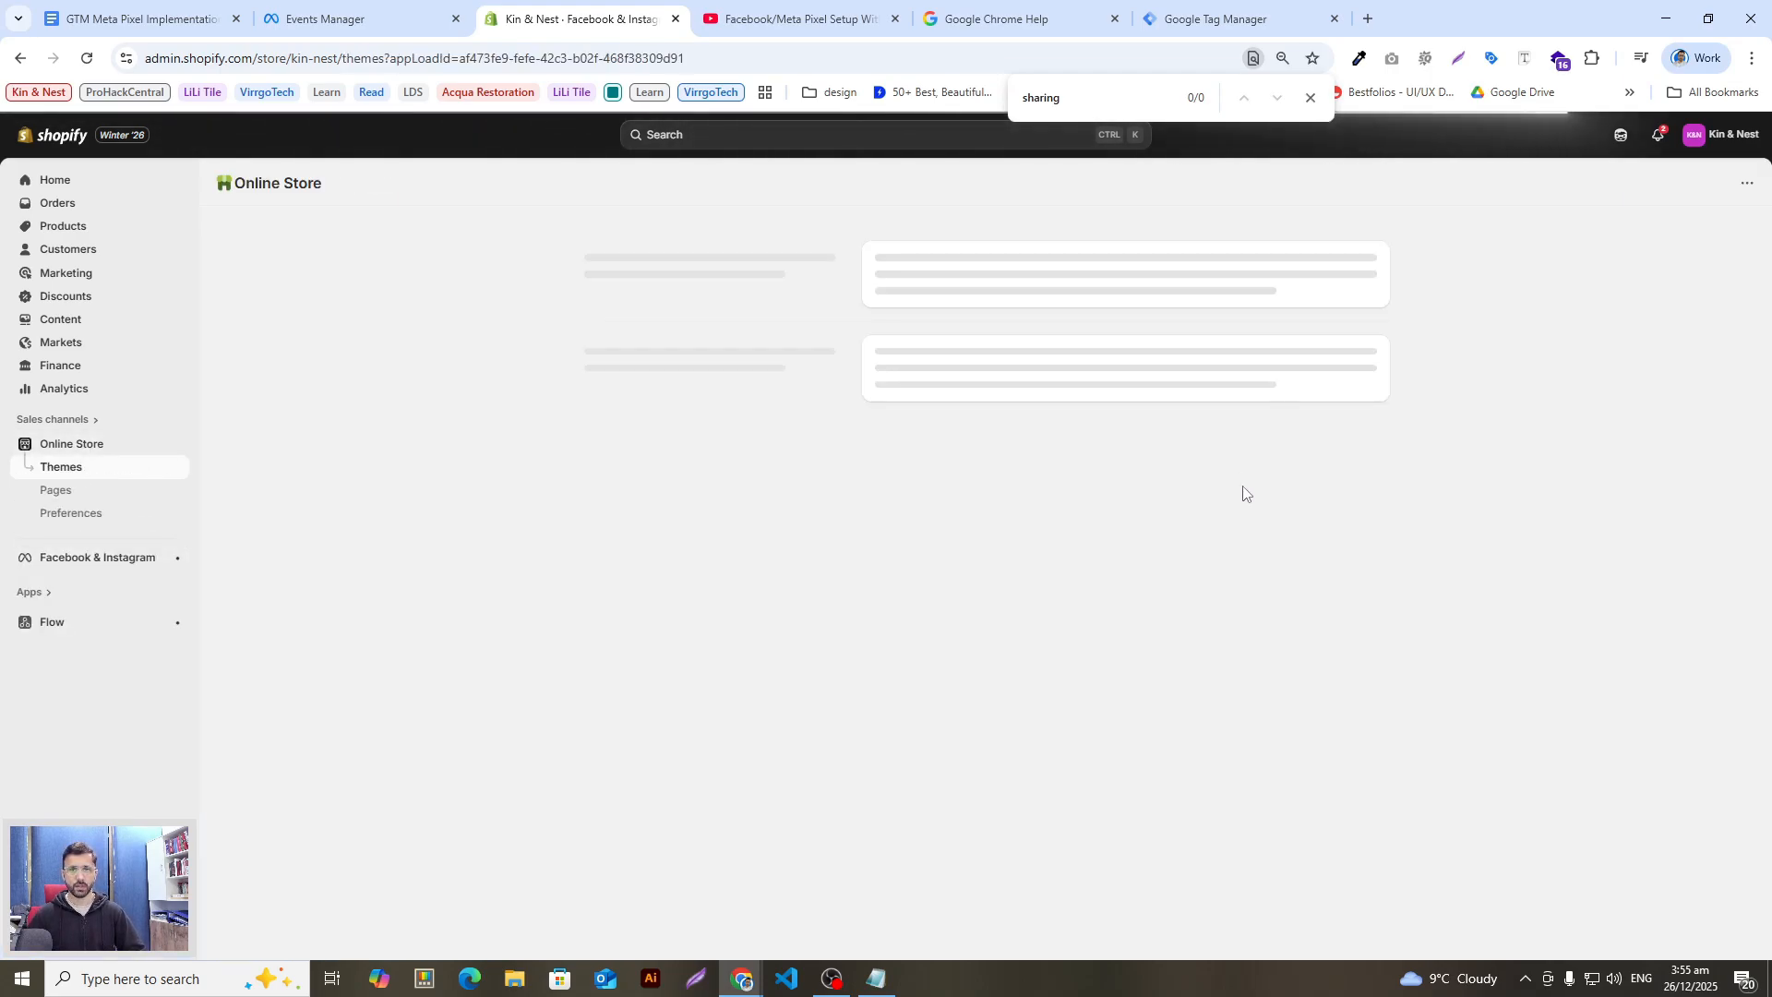
{"action": "left_click", "coordinate": [1261, 549]}
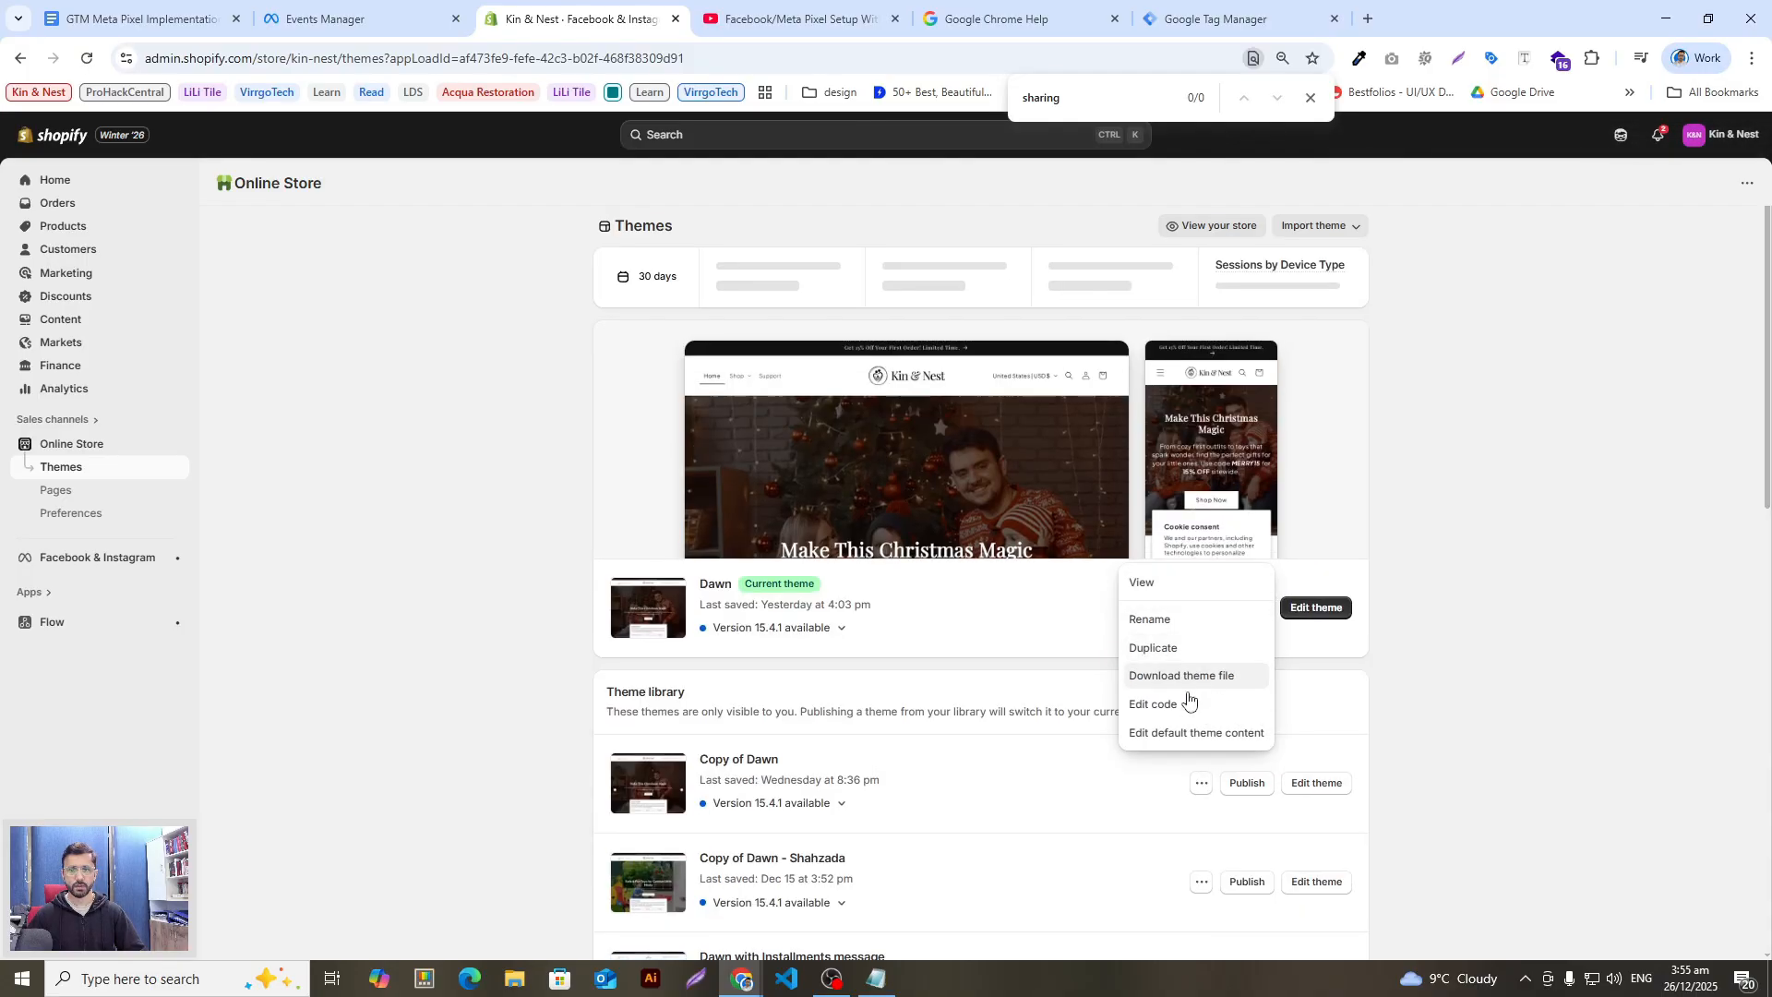
{"action": "left_click", "coordinate": [382, 458]}
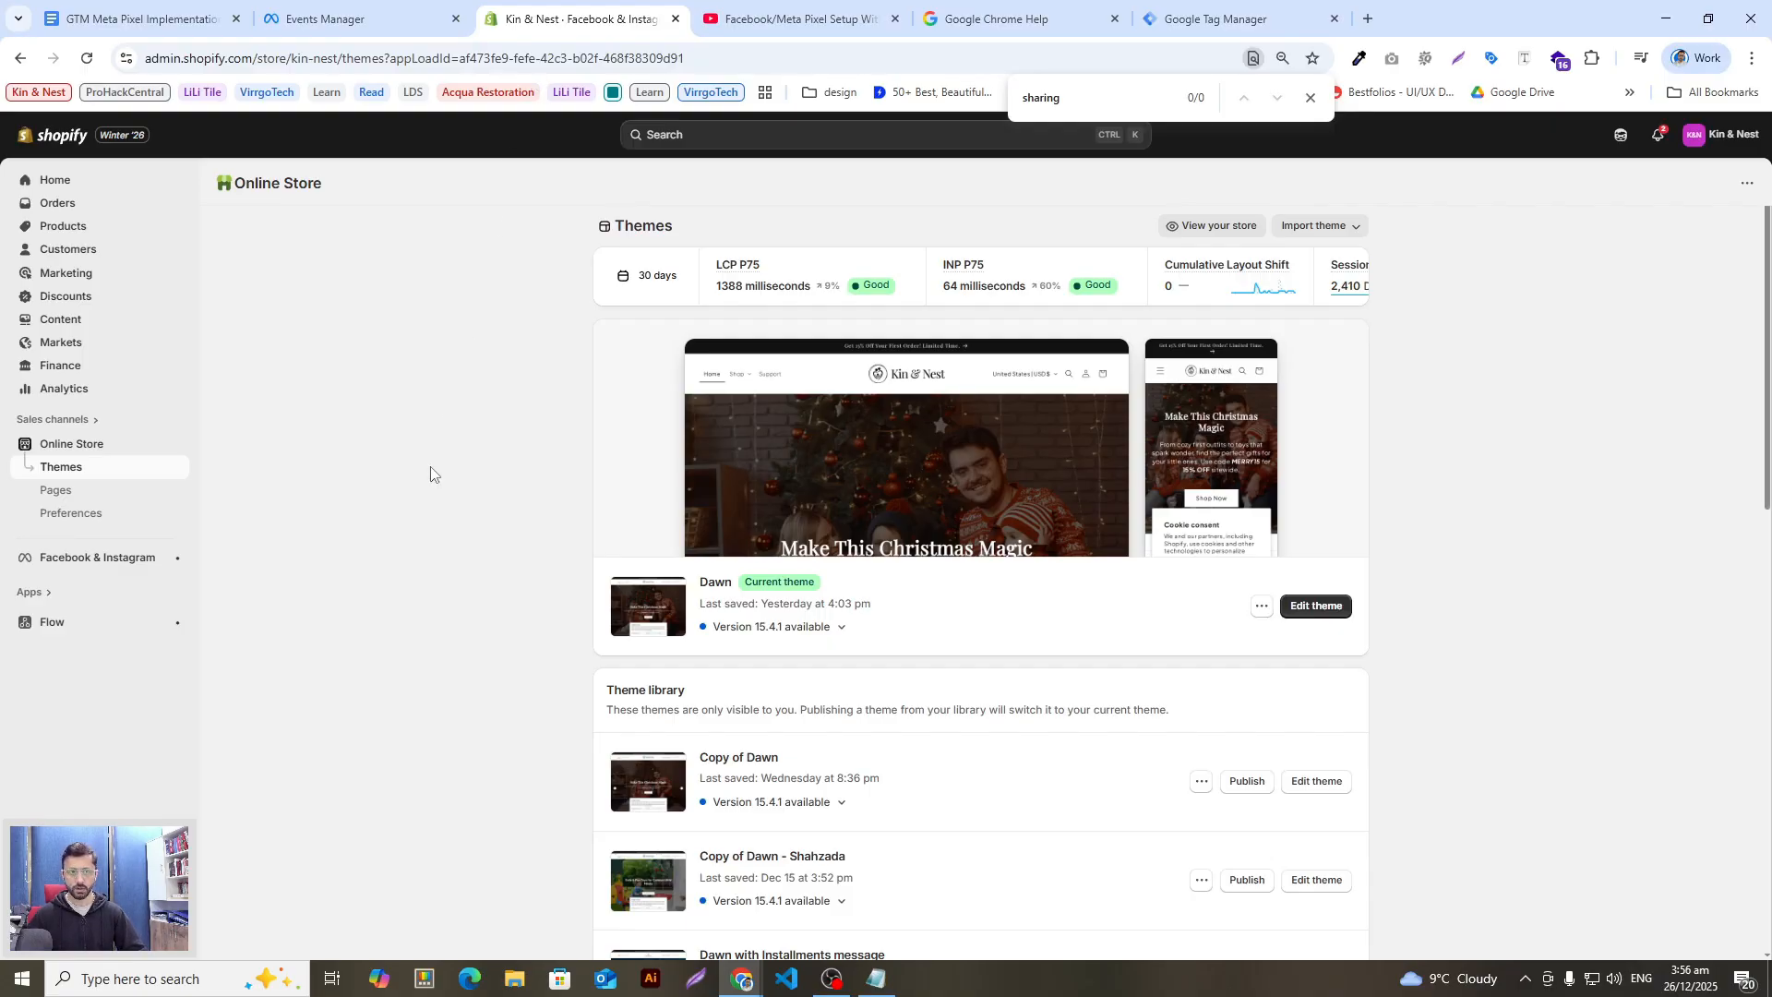
Step: Return to the guide and open its FB Setup tab at the avoid-double-counting section
{"action": "left_click", "coordinate": [139, 18]}
{"action": "left_click", "coordinate": [755, 557]}
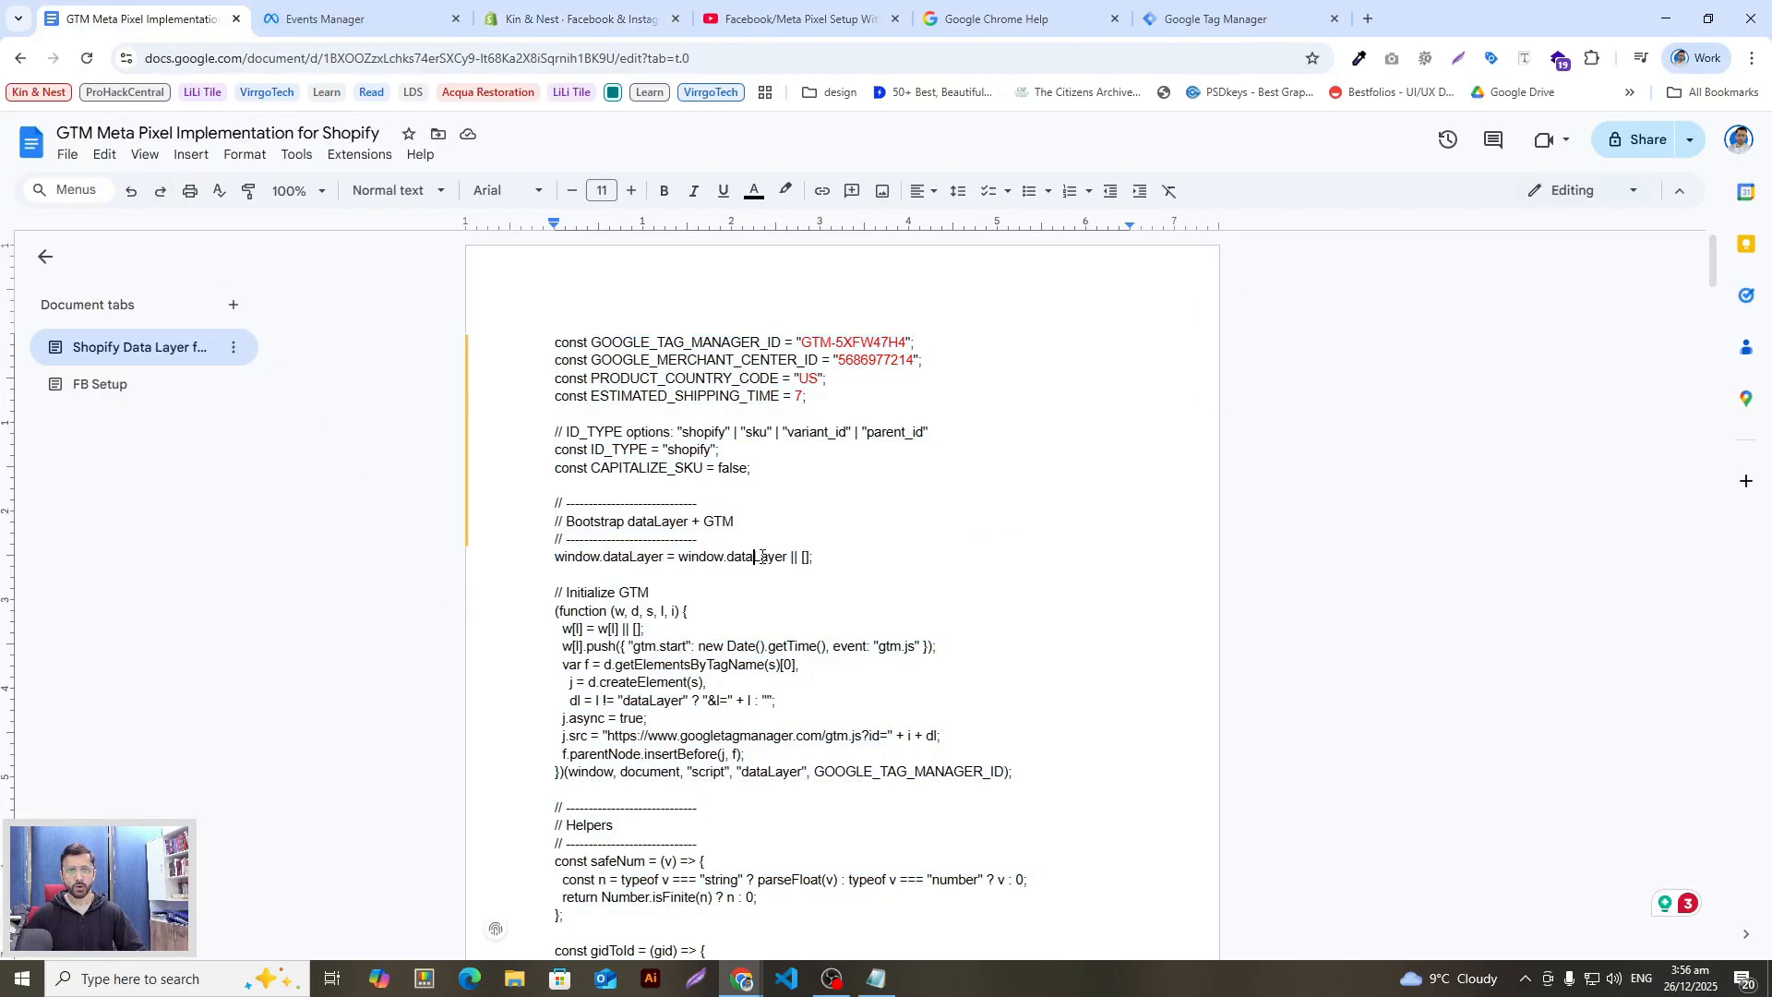
{"action": "left_click", "coordinate": [174, 386]}
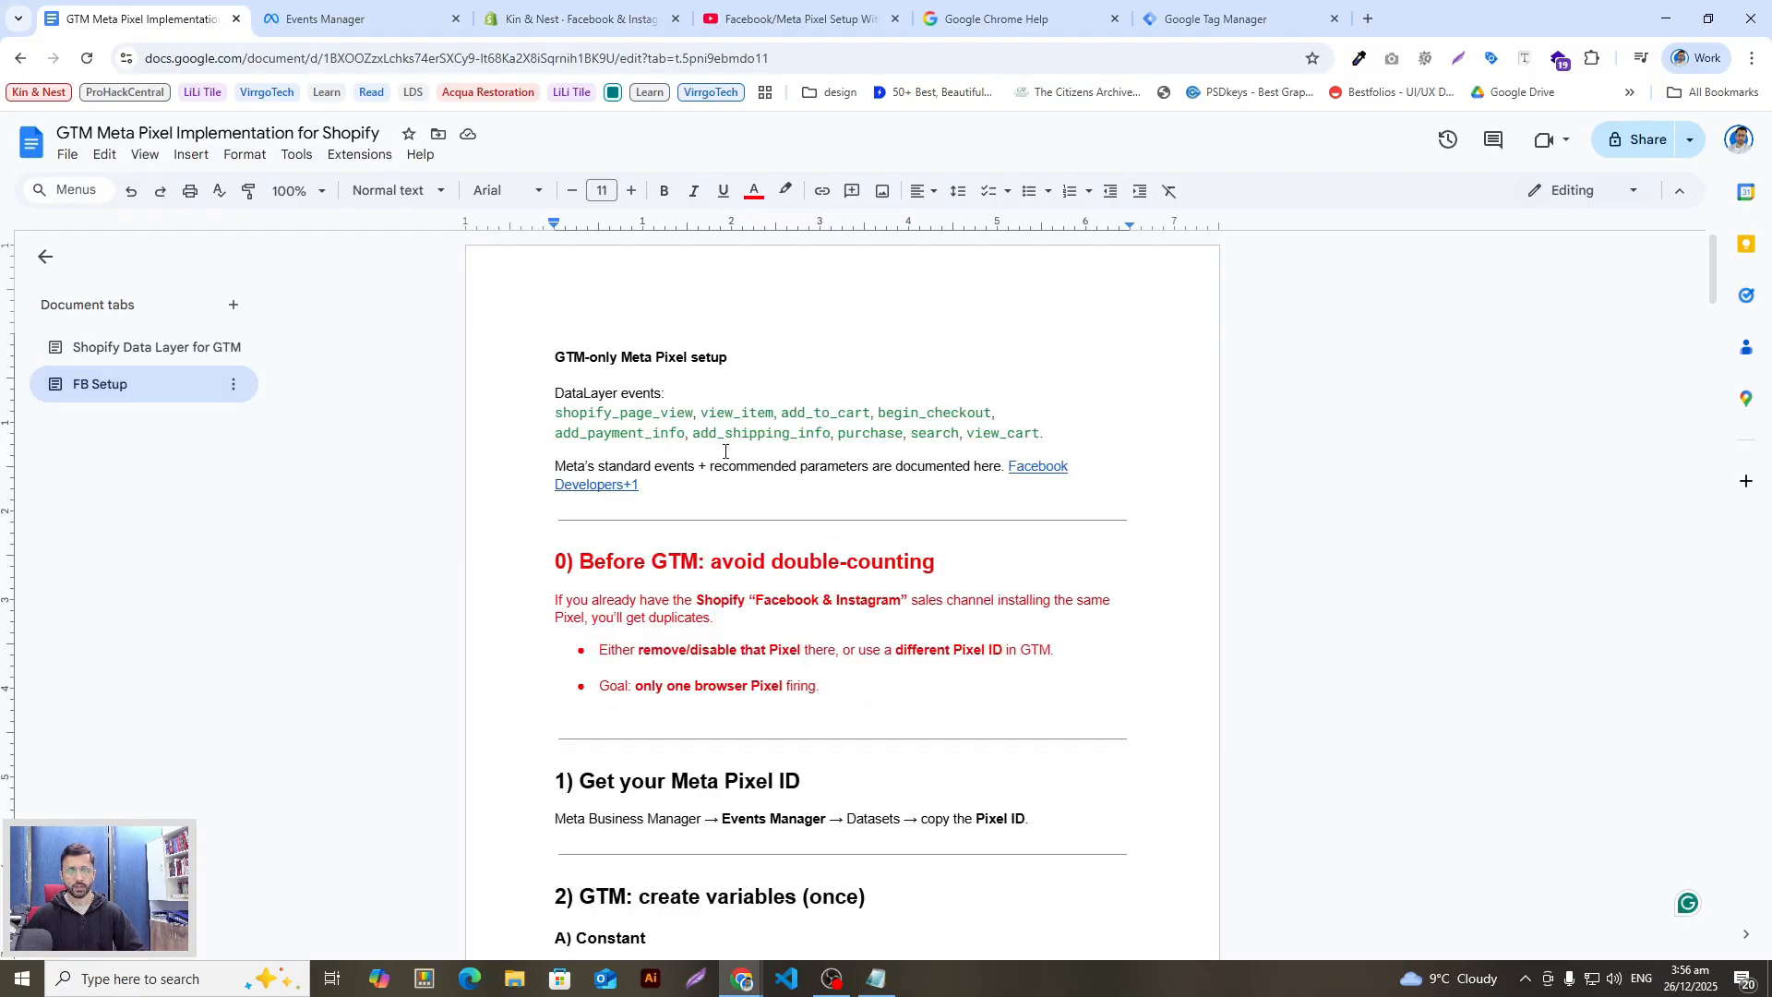
{"action": "scroll", "coordinate": [676, 554], "scroll_direction": "down", "scroll_amount": 1}
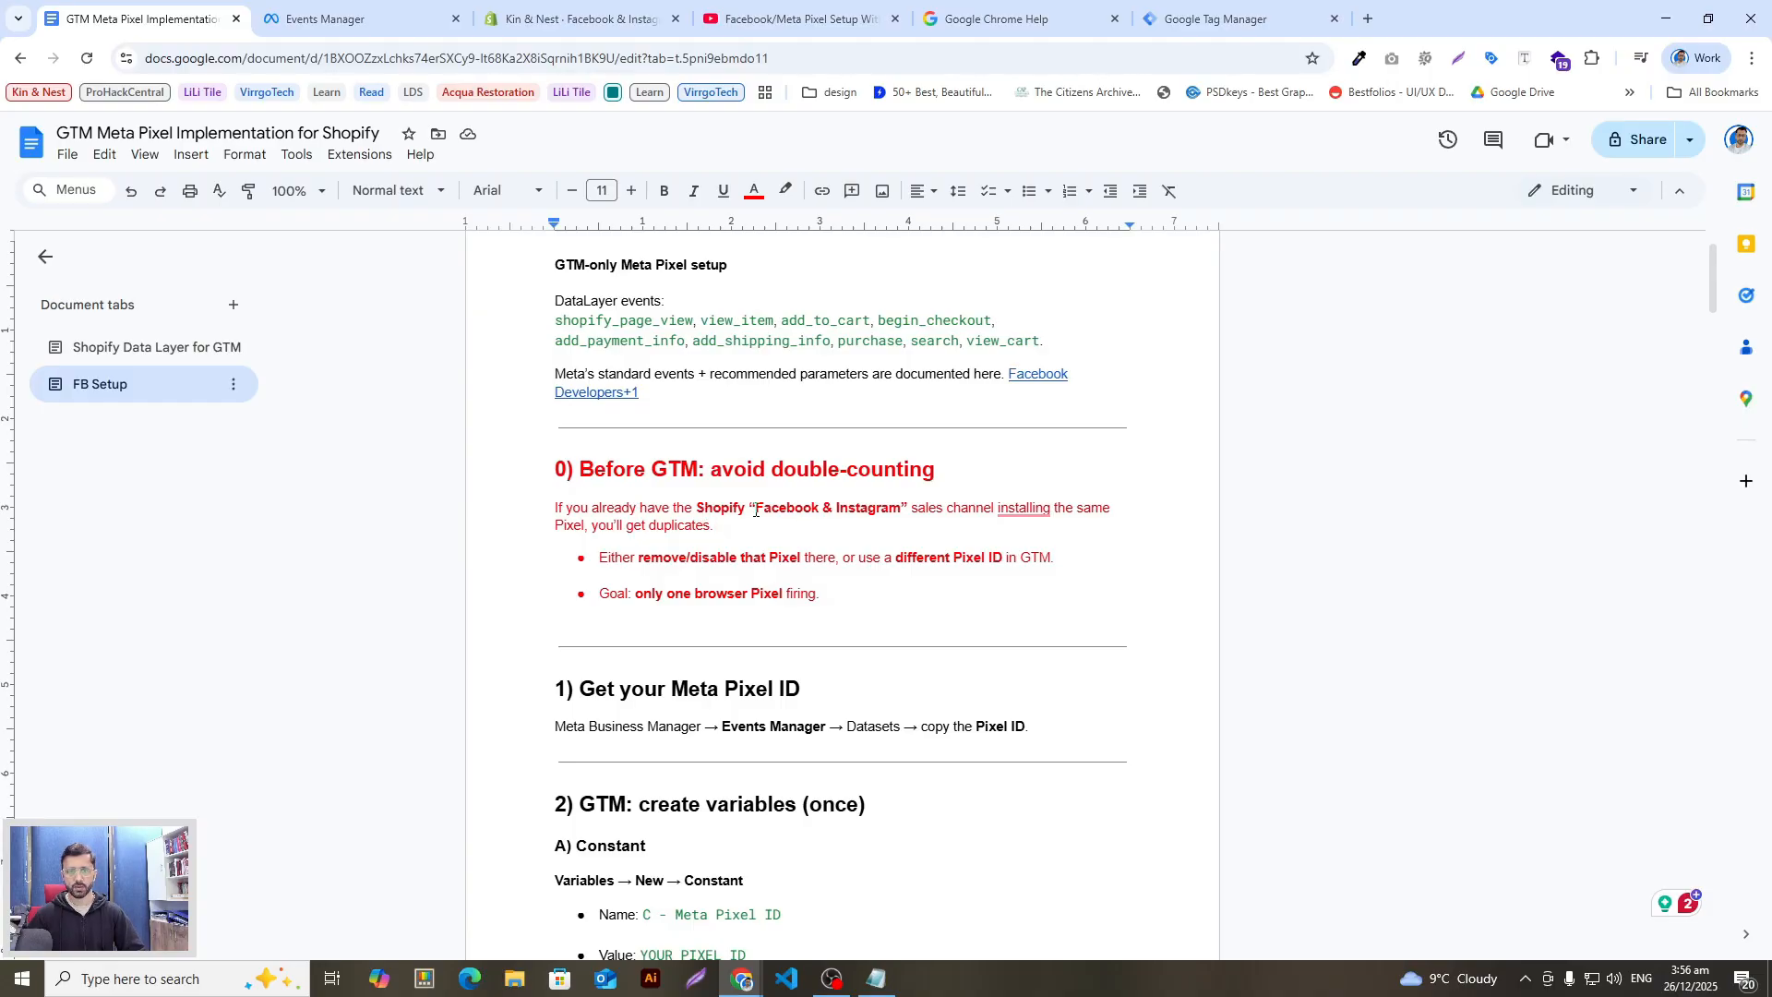
Step: Highlight 'Facebook & Instagram', 'Pixel ID' and the warning's 'Pixel', then view the Events Manager dataset
{"action": "left_click_drag", "start_coordinate": [894, 503], "coordinate": [757, 508]}
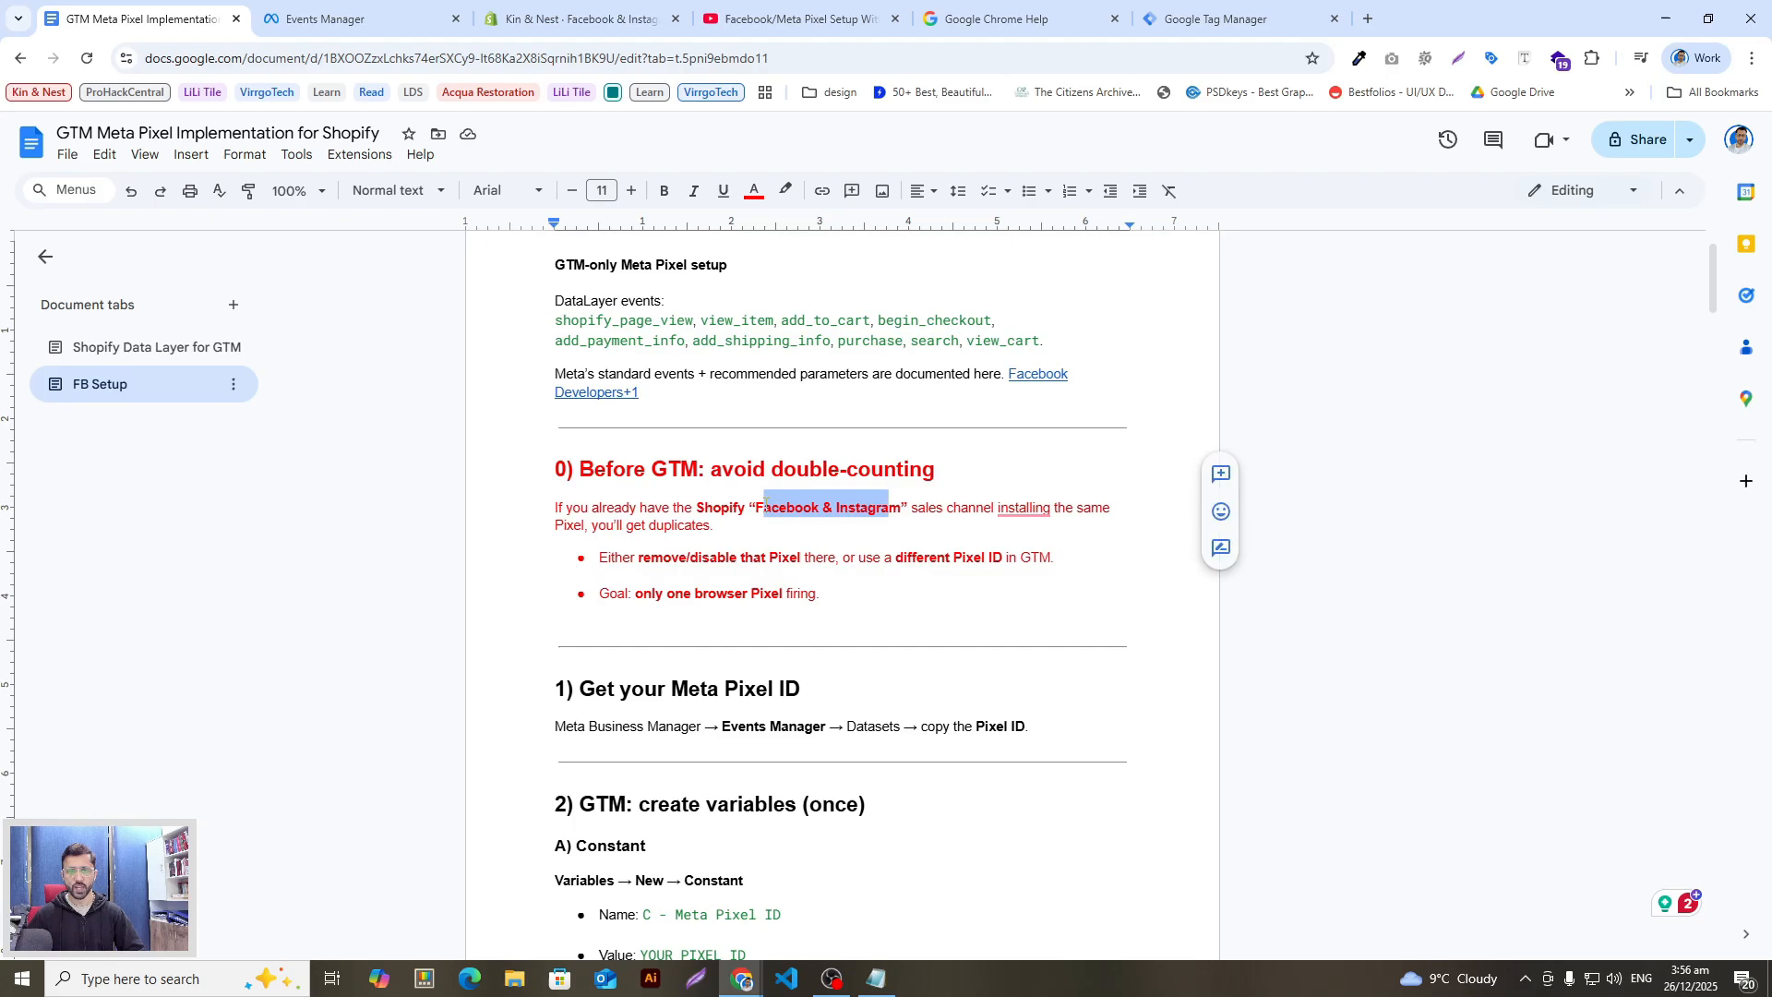
{"action": "left_click", "coordinate": [749, 509]}
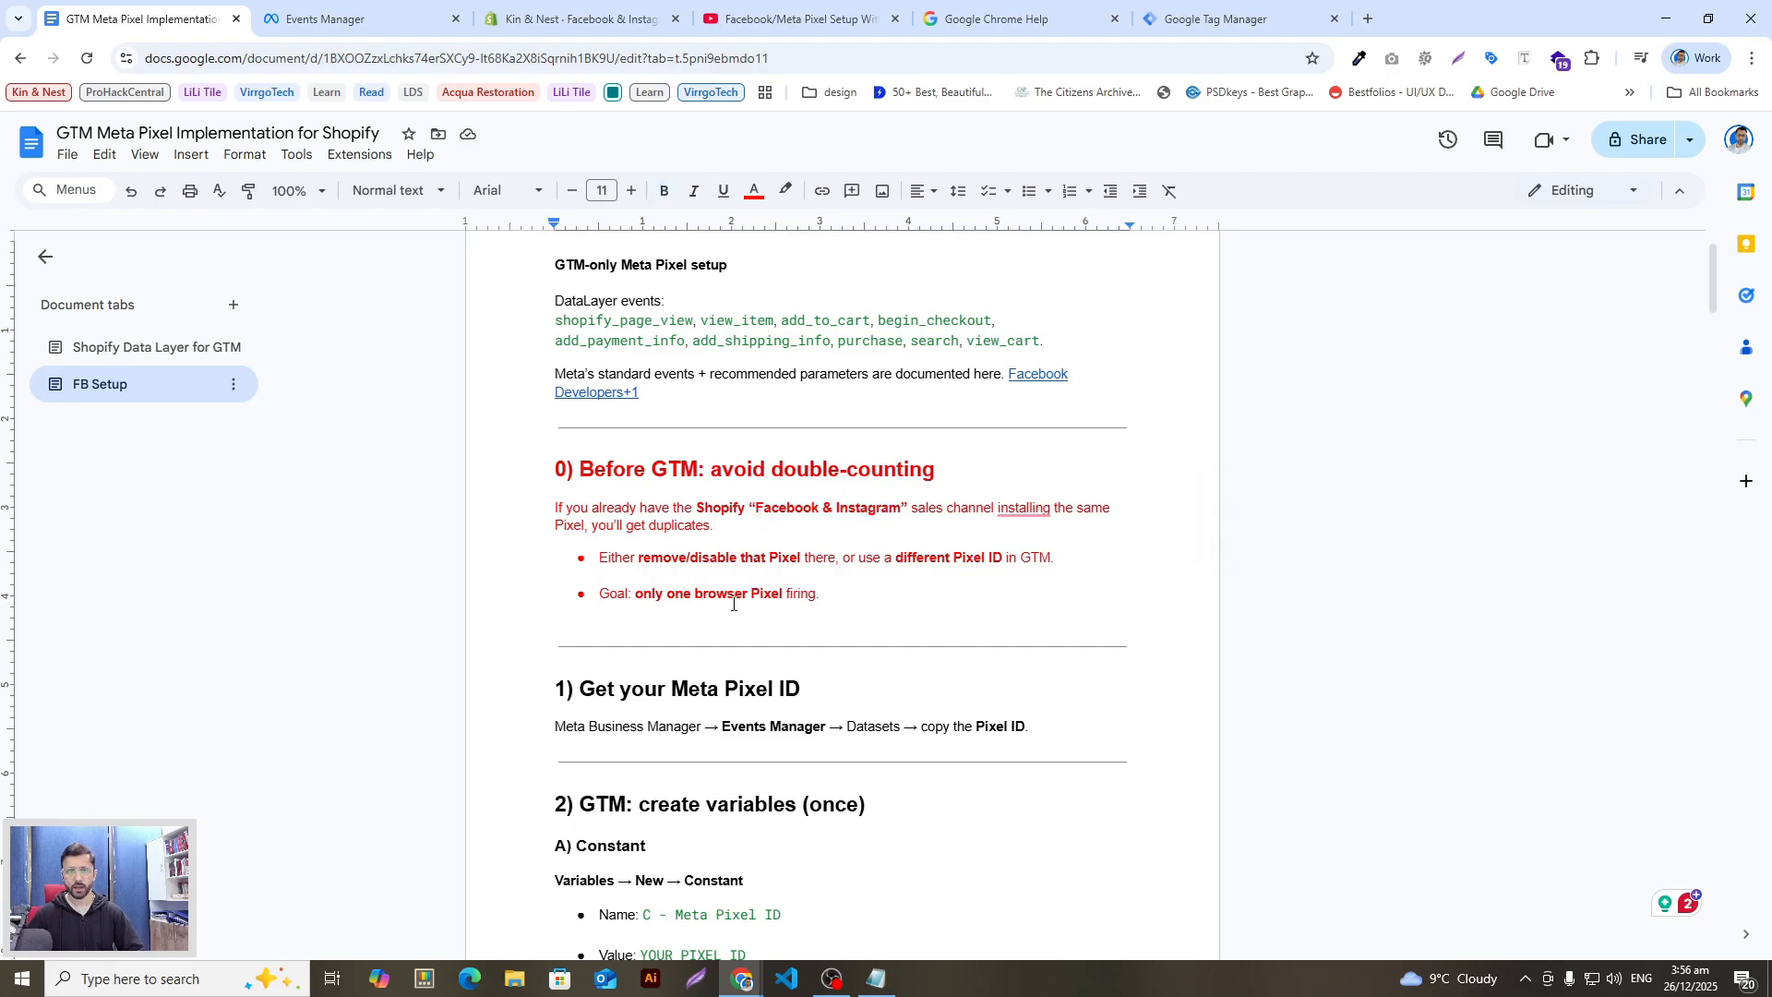
{"action": "left_click", "coordinate": [758, 509]}
{"action": "left_click_drag", "start_coordinate": [956, 557], "coordinate": [1009, 558]}
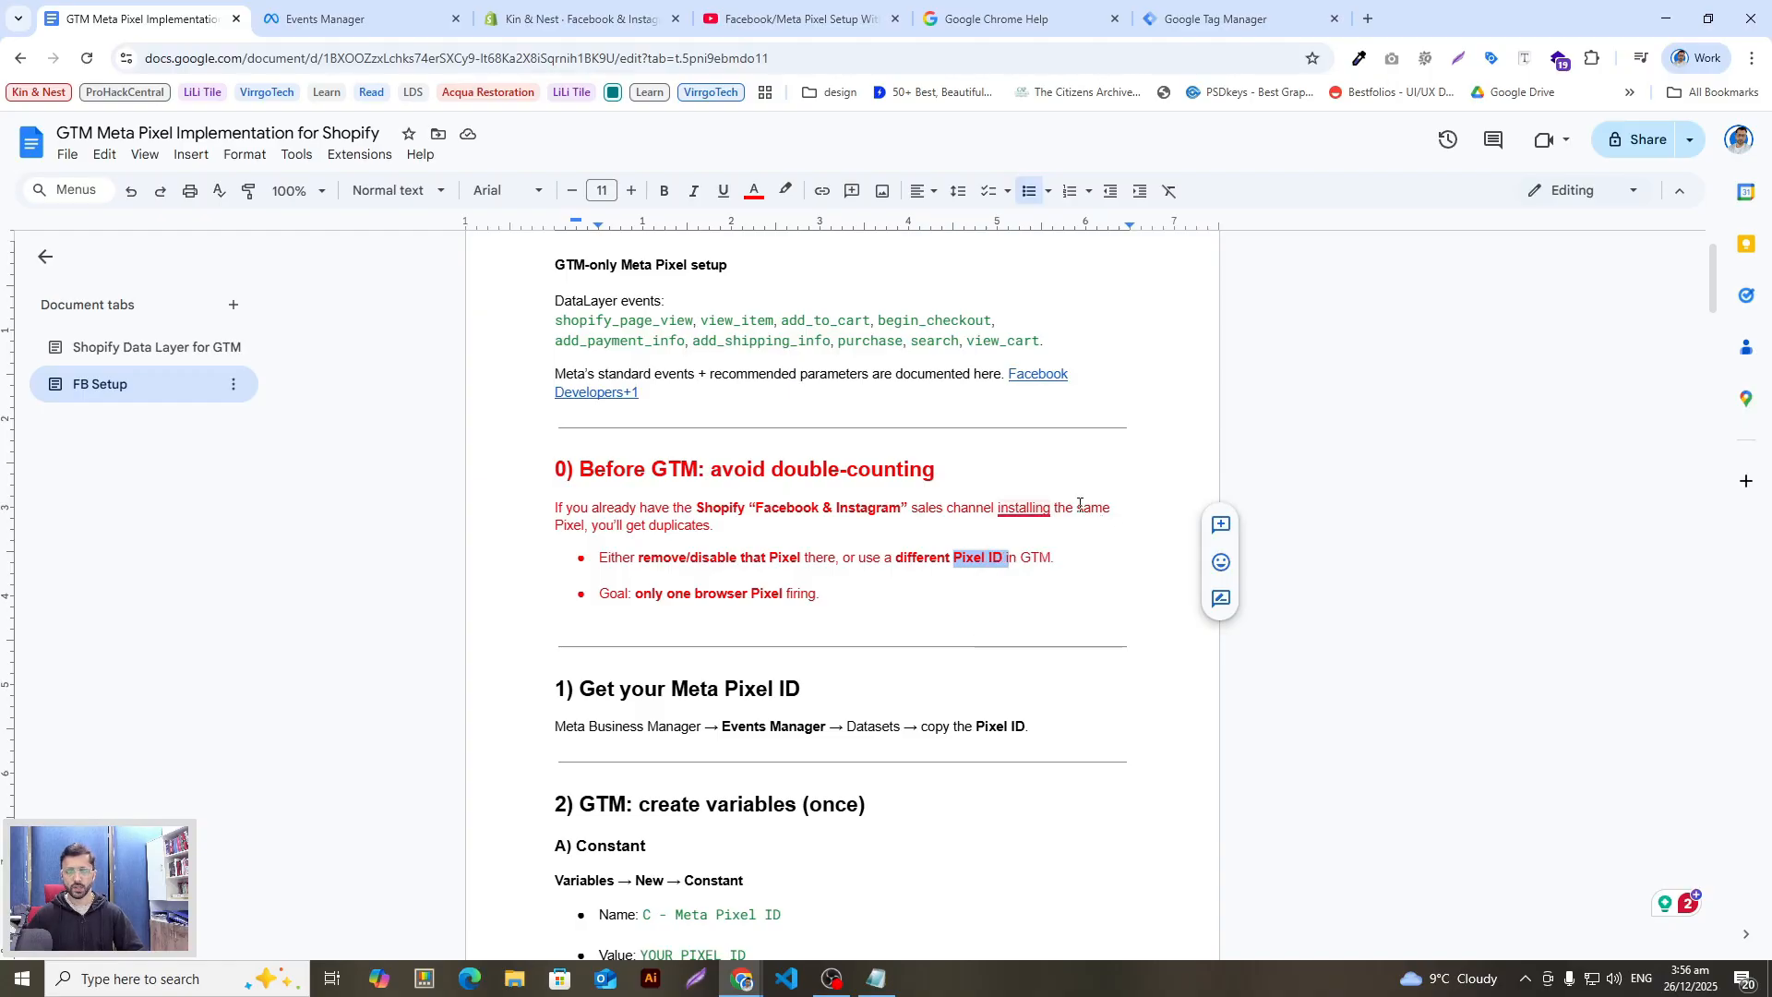
{"action": "left_click", "coordinate": [591, 532]}
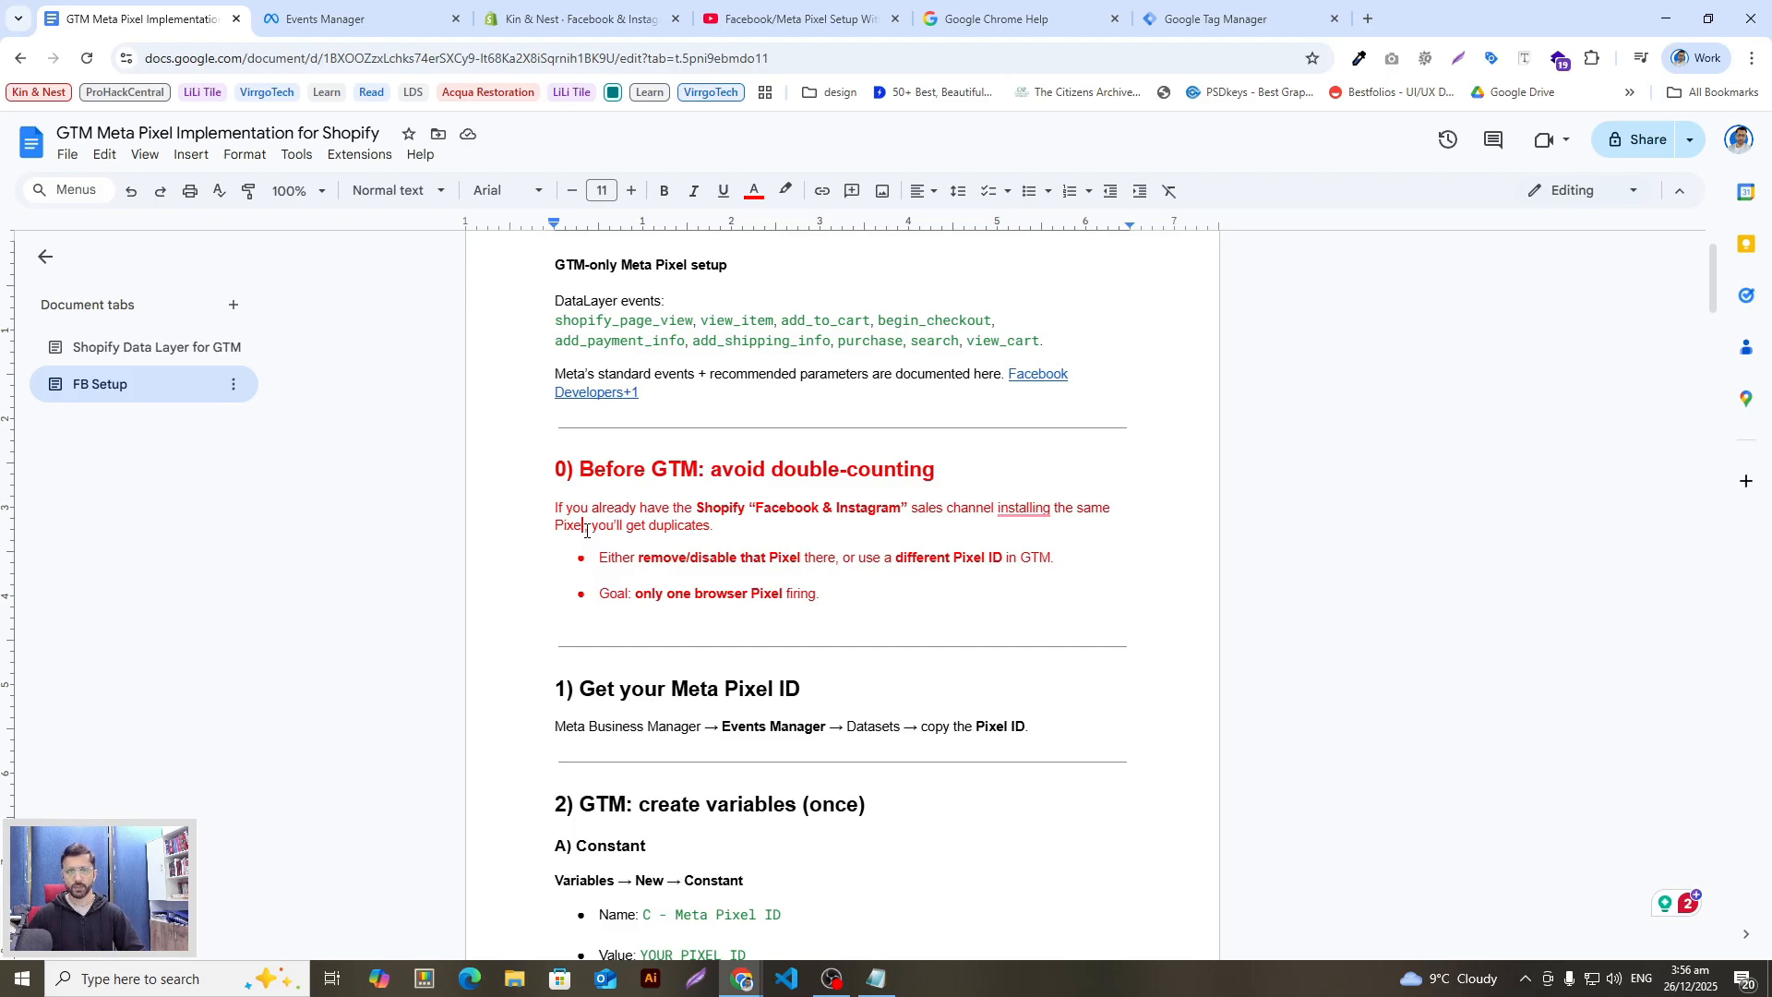
{"action": "left_click_drag", "start_coordinate": [587, 532], "coordinate": [555, 532]}
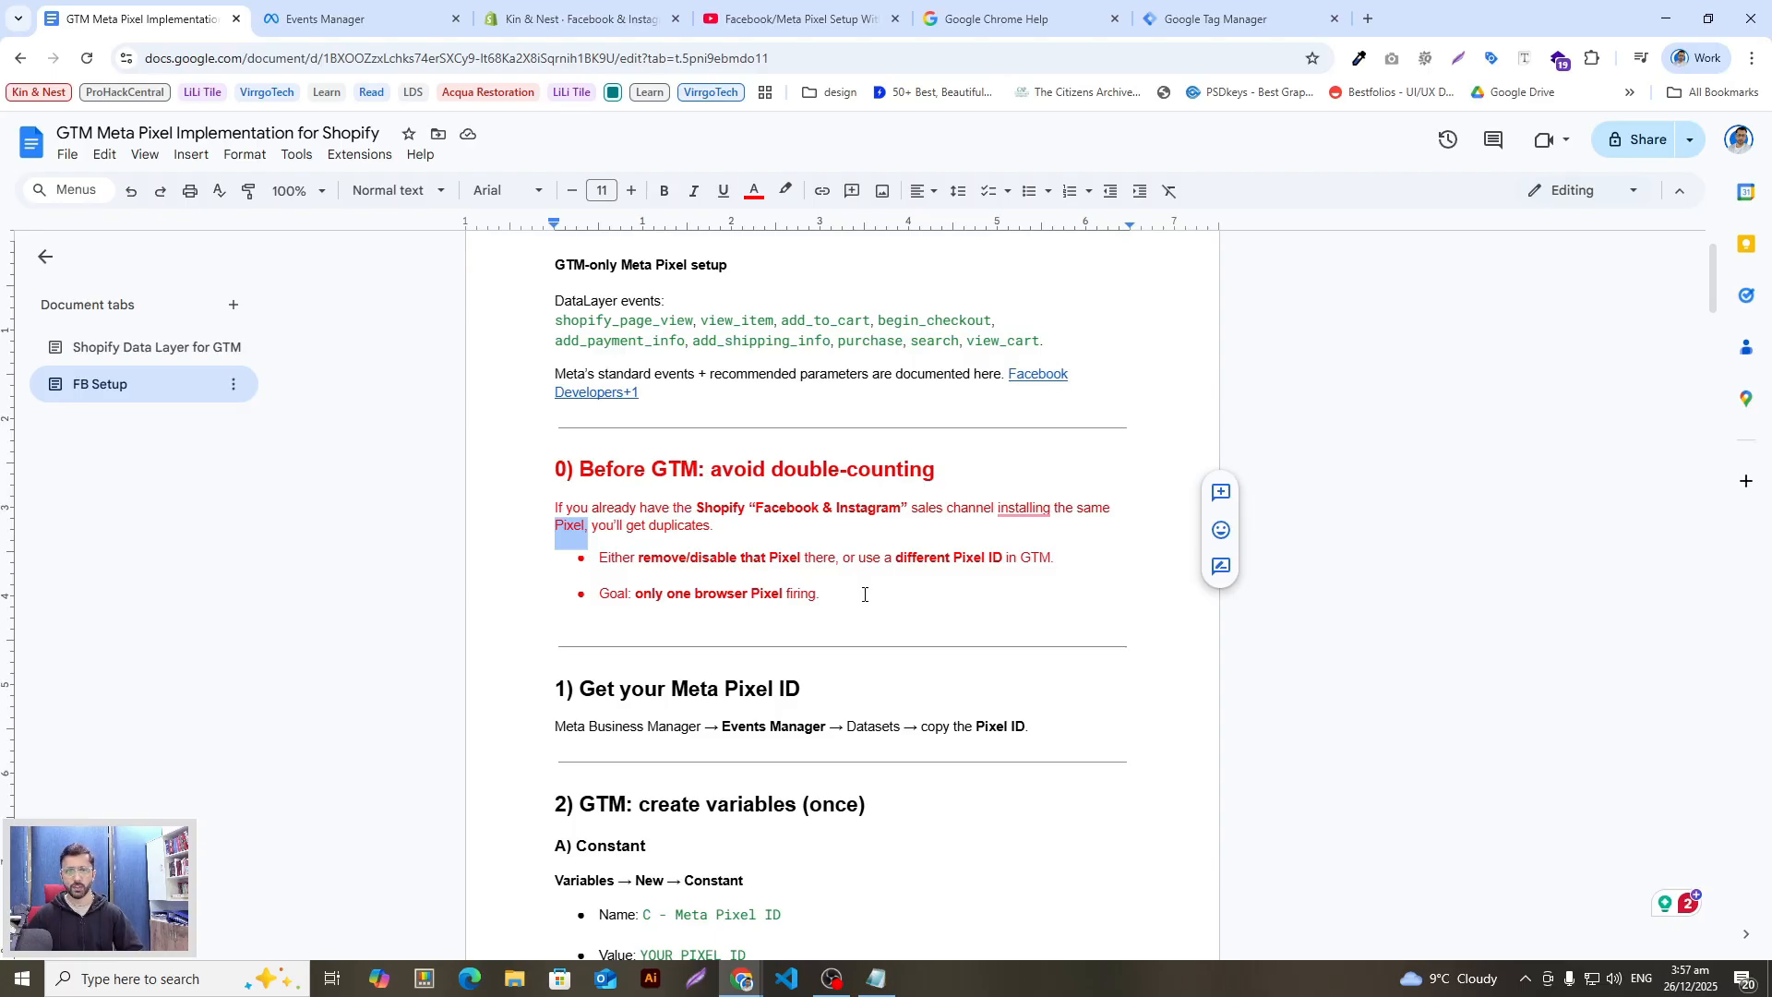
{"action": "left_click", "coordinate": [365, 13]}
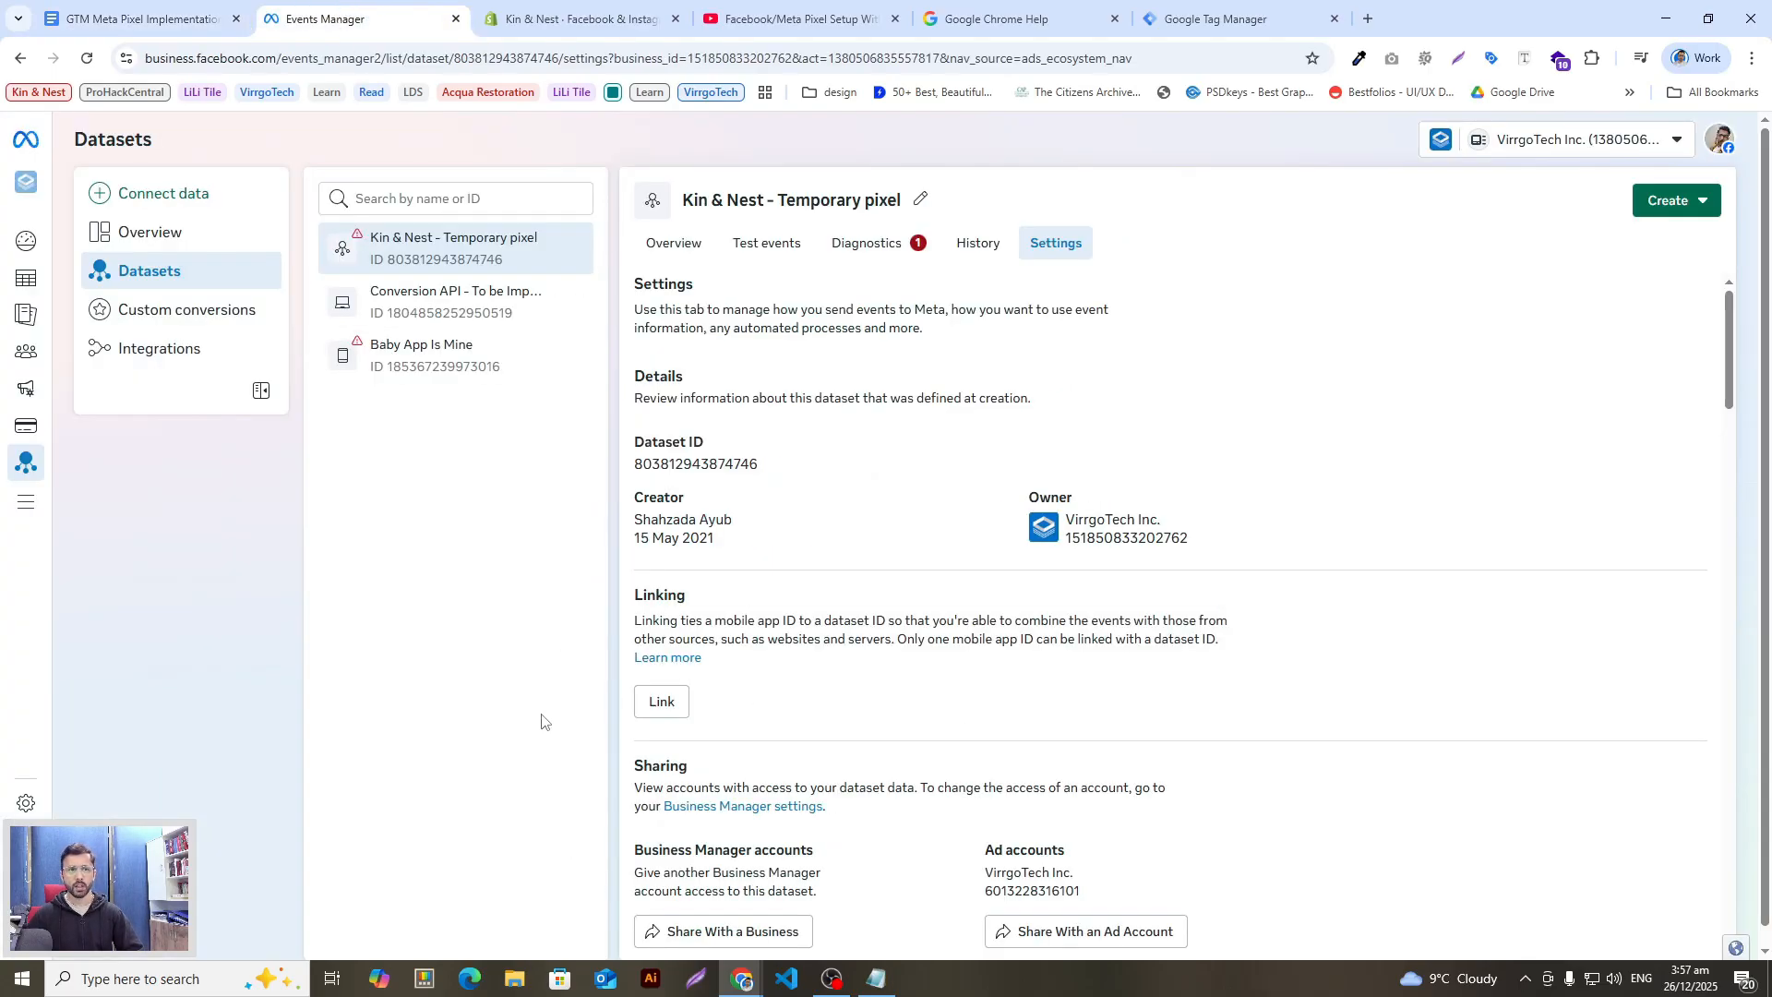
Step: Open the Facebook & Instagram sales channel's settings in Shopify
{"action": "left_click", "coordinate": [577, 19]}
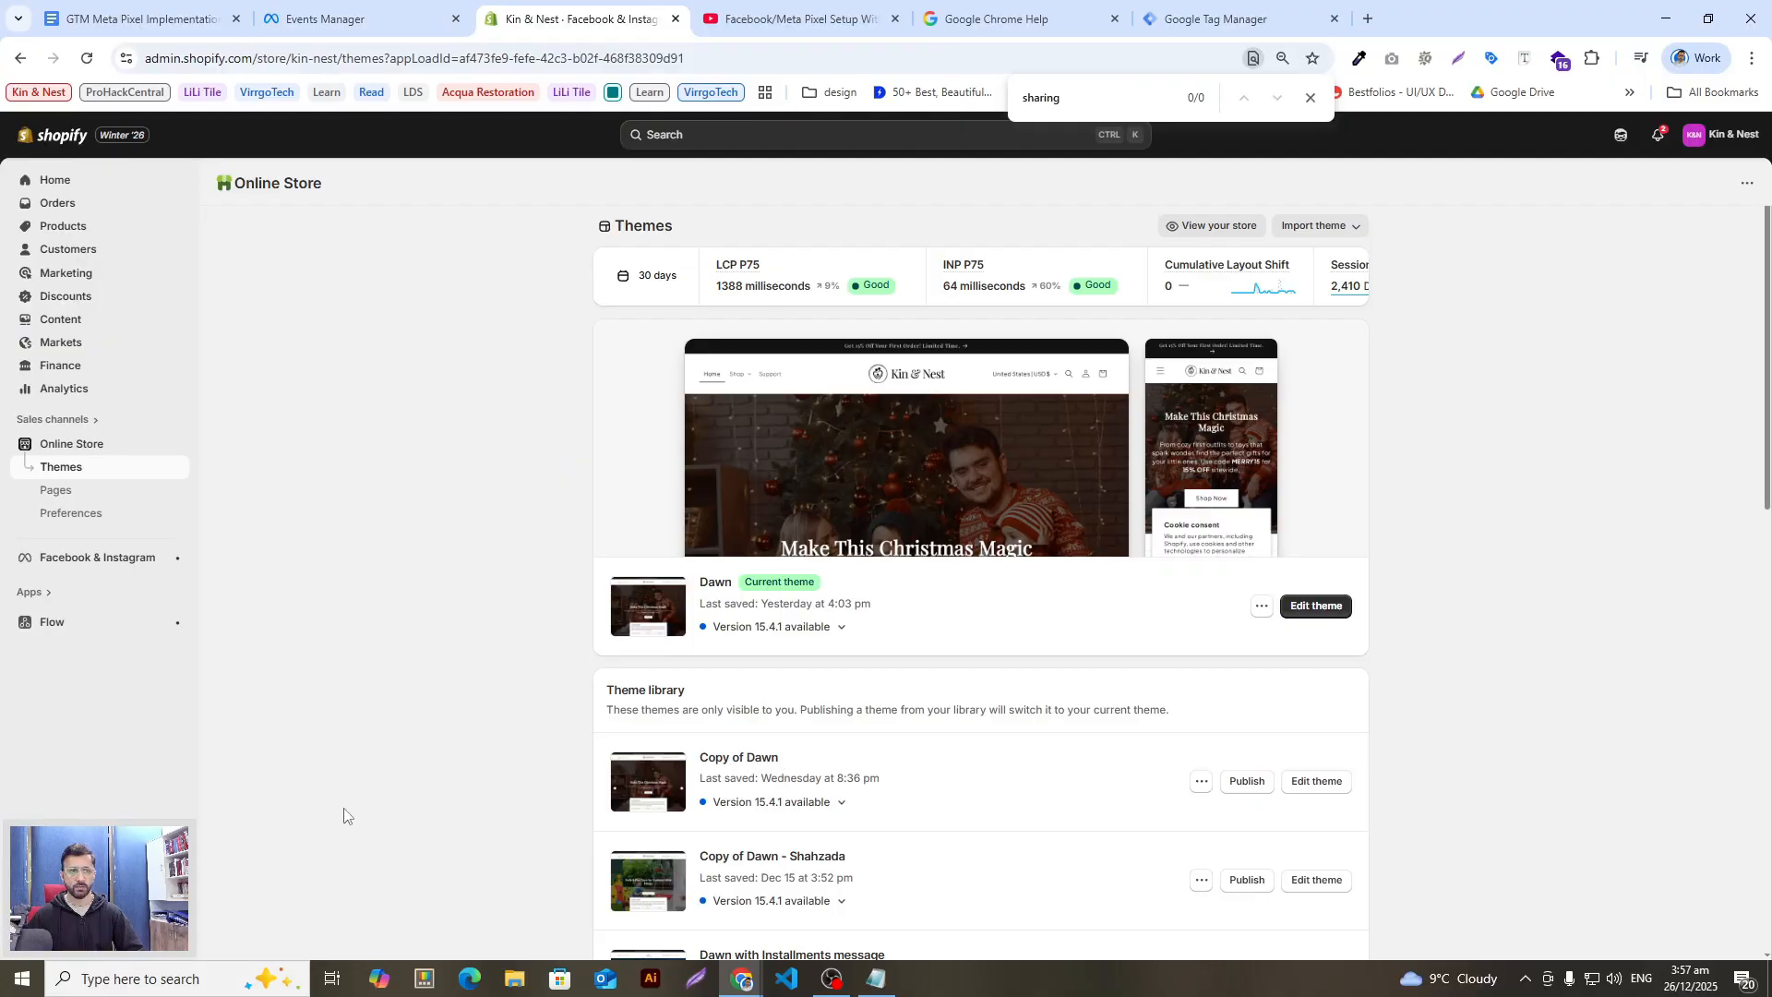
{"action": "left_click", "coordinate": [72, 559]}
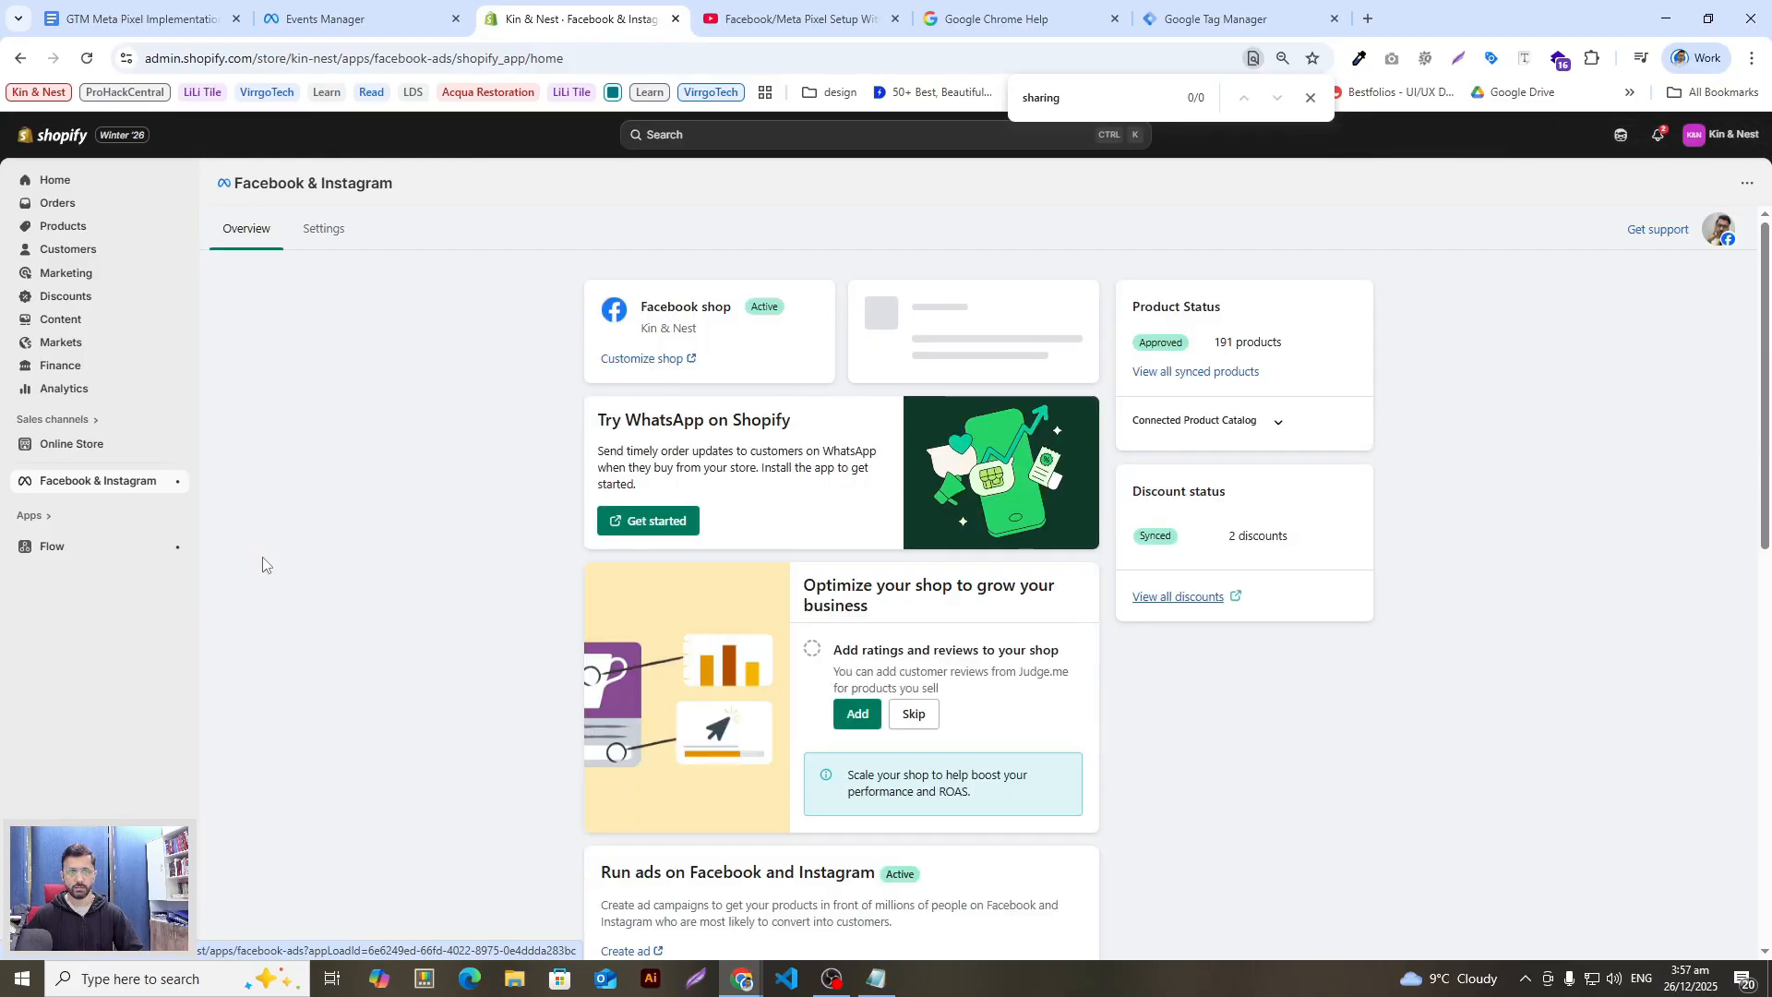
{"action": "left_click", "coordinate": [313, 242]}
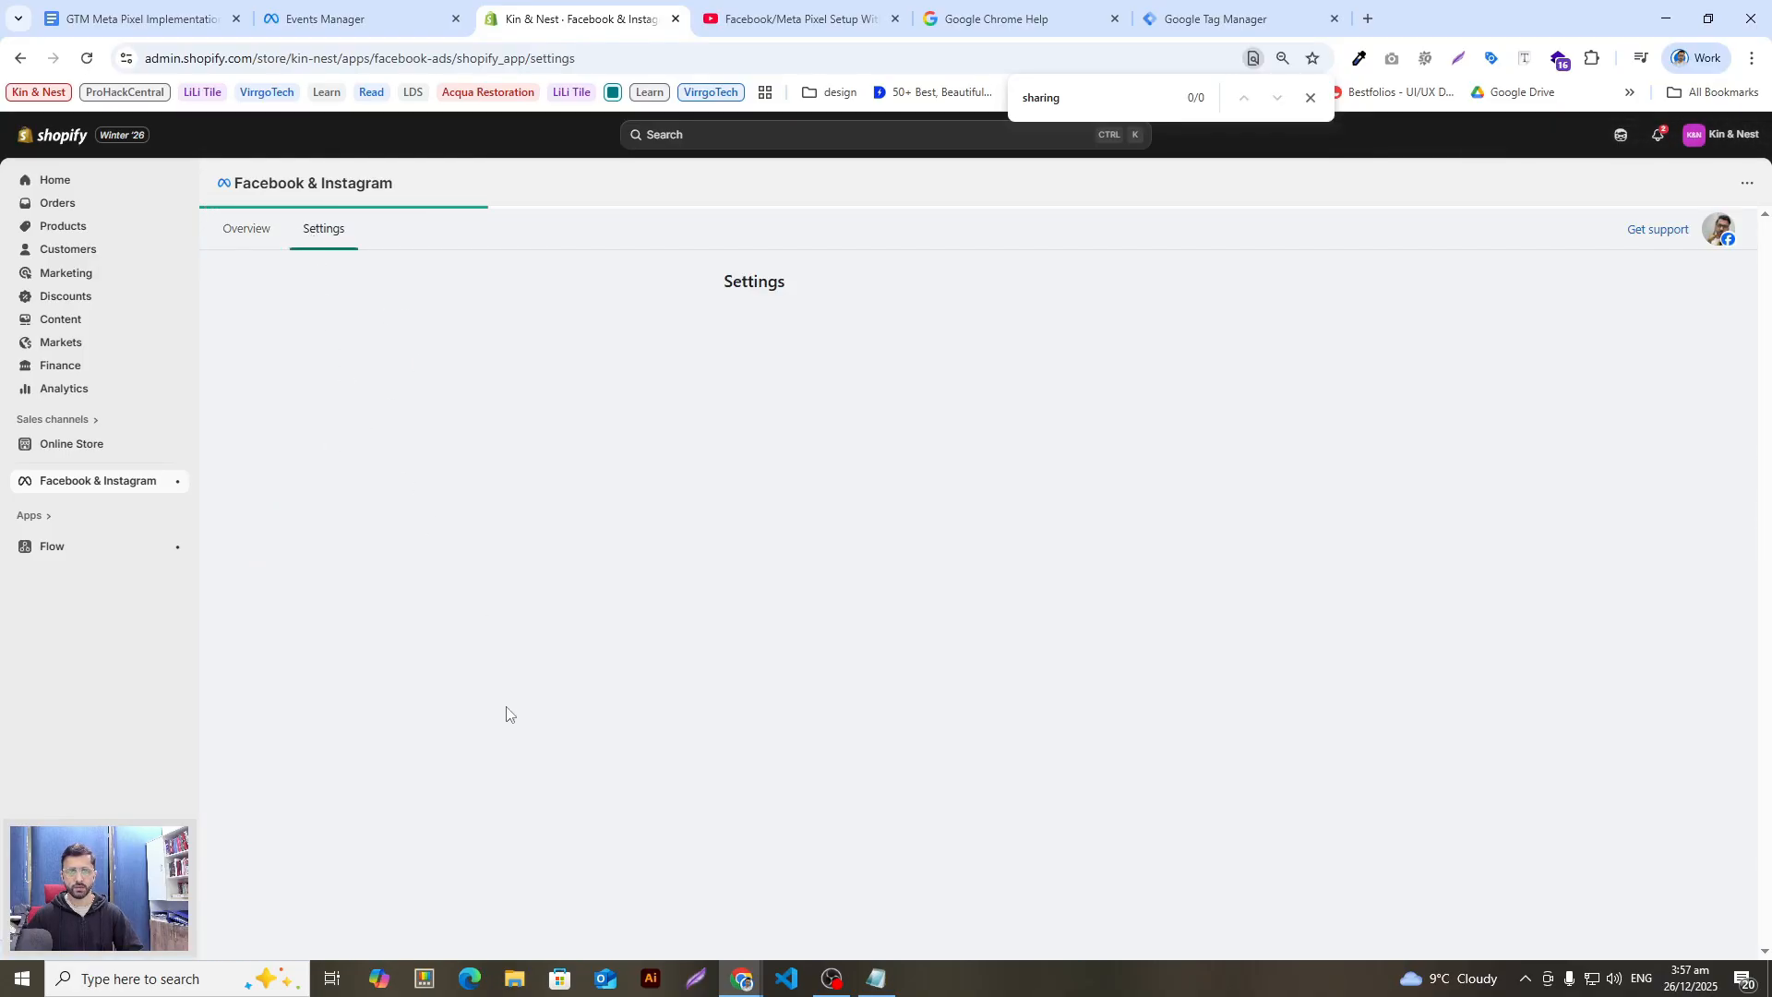
{"action": "scroll", "coordinate": [654, 620], "scroll_direction": "down", "scroll_amount": 5}
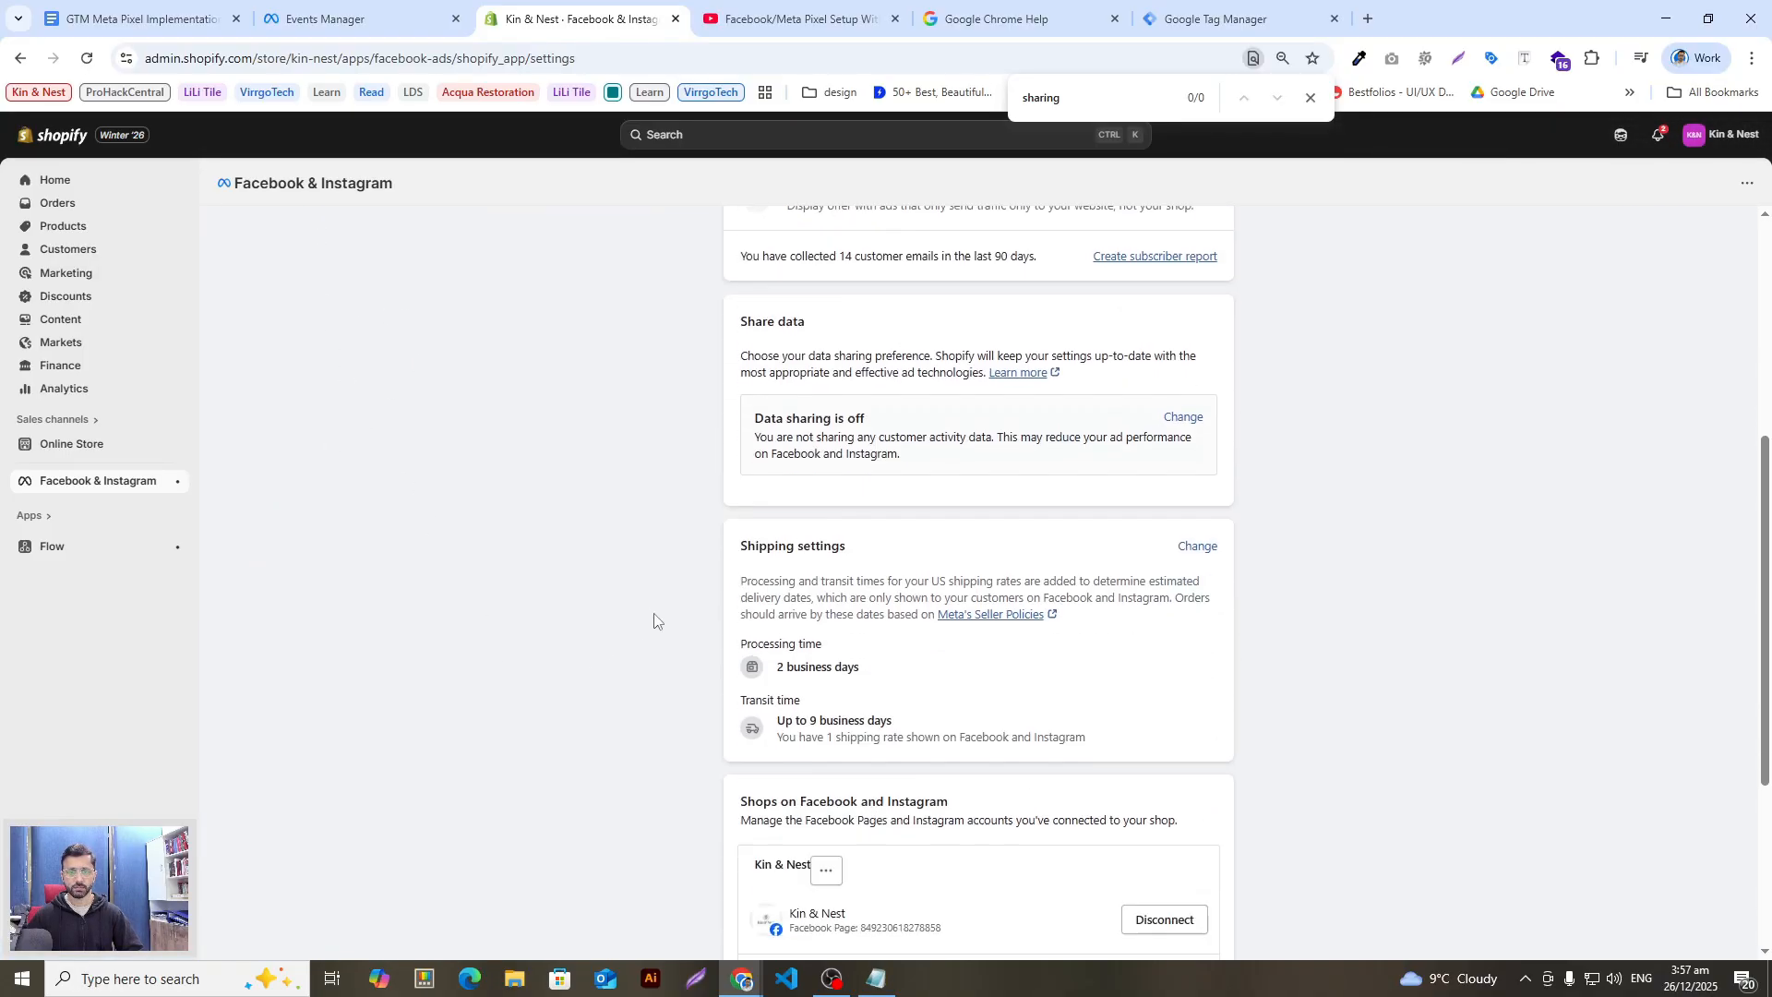
Step: Try the data sharing toggle and Maximum/Enhanced levels, then cancel, leaving sharing off
{"action": "left_click", "coordinate": [1179, 417]}
{"action": "left_click", "coordinate": [1111, 534]}
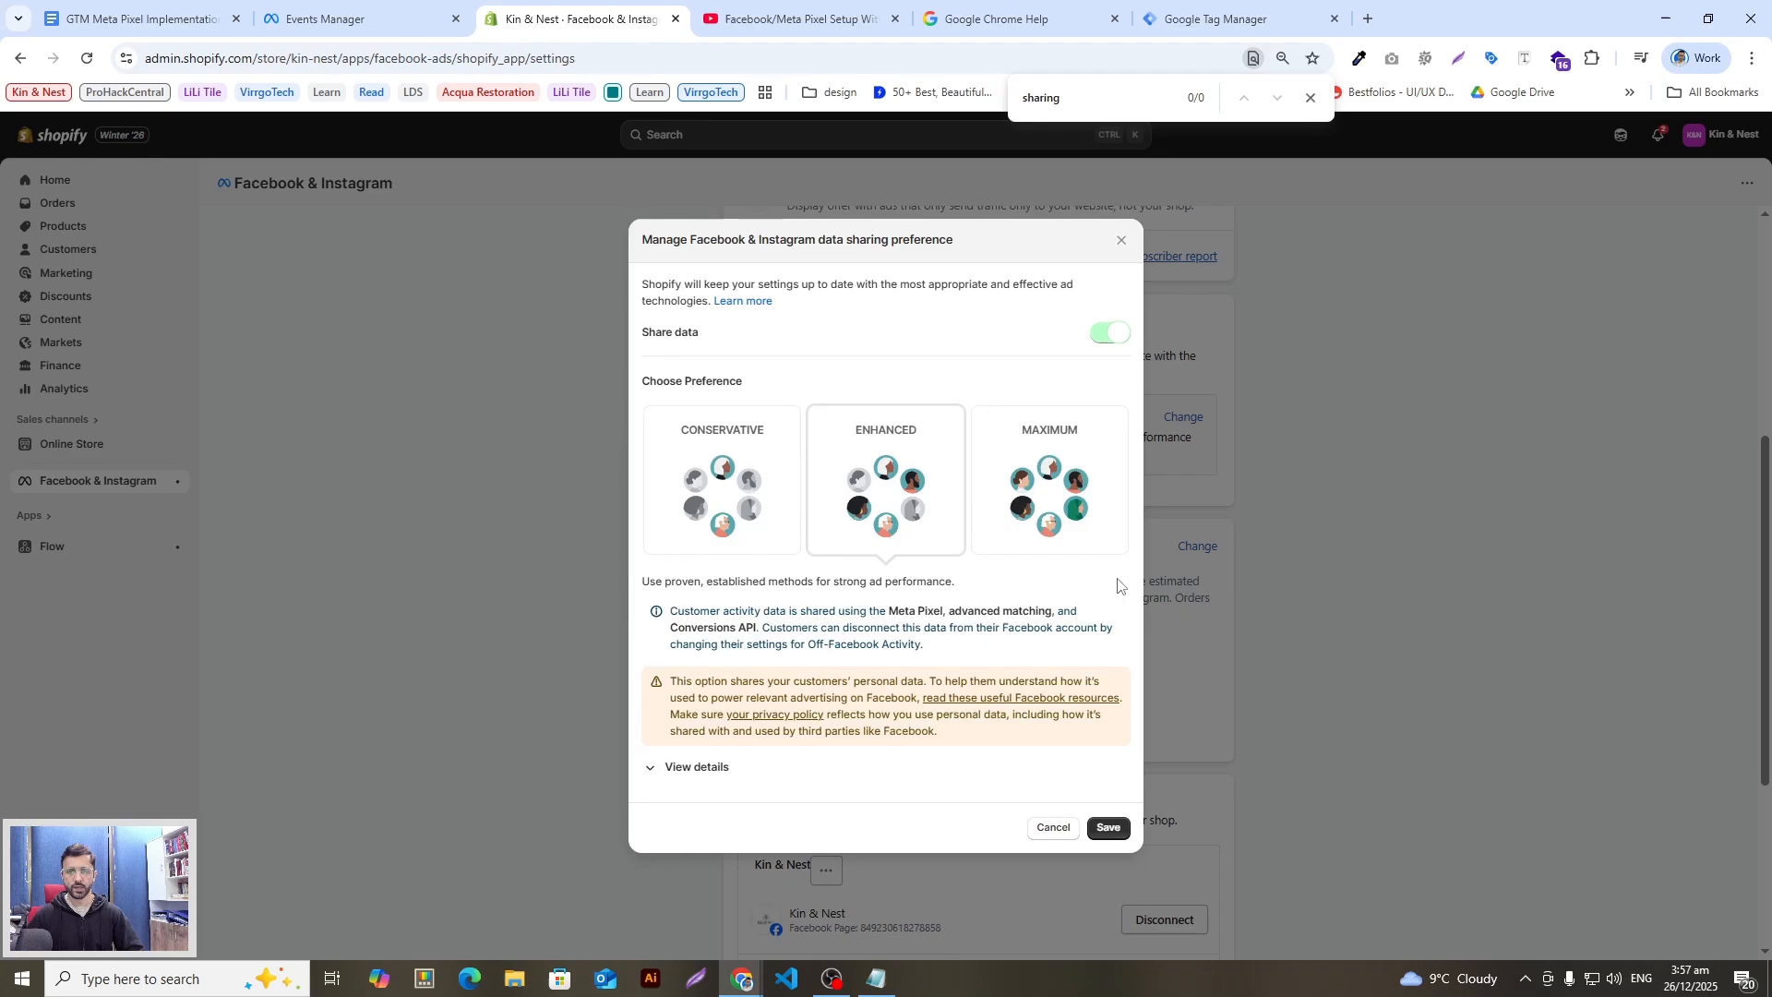
{"action": "left_click", "coordinate": [1020, 486]}
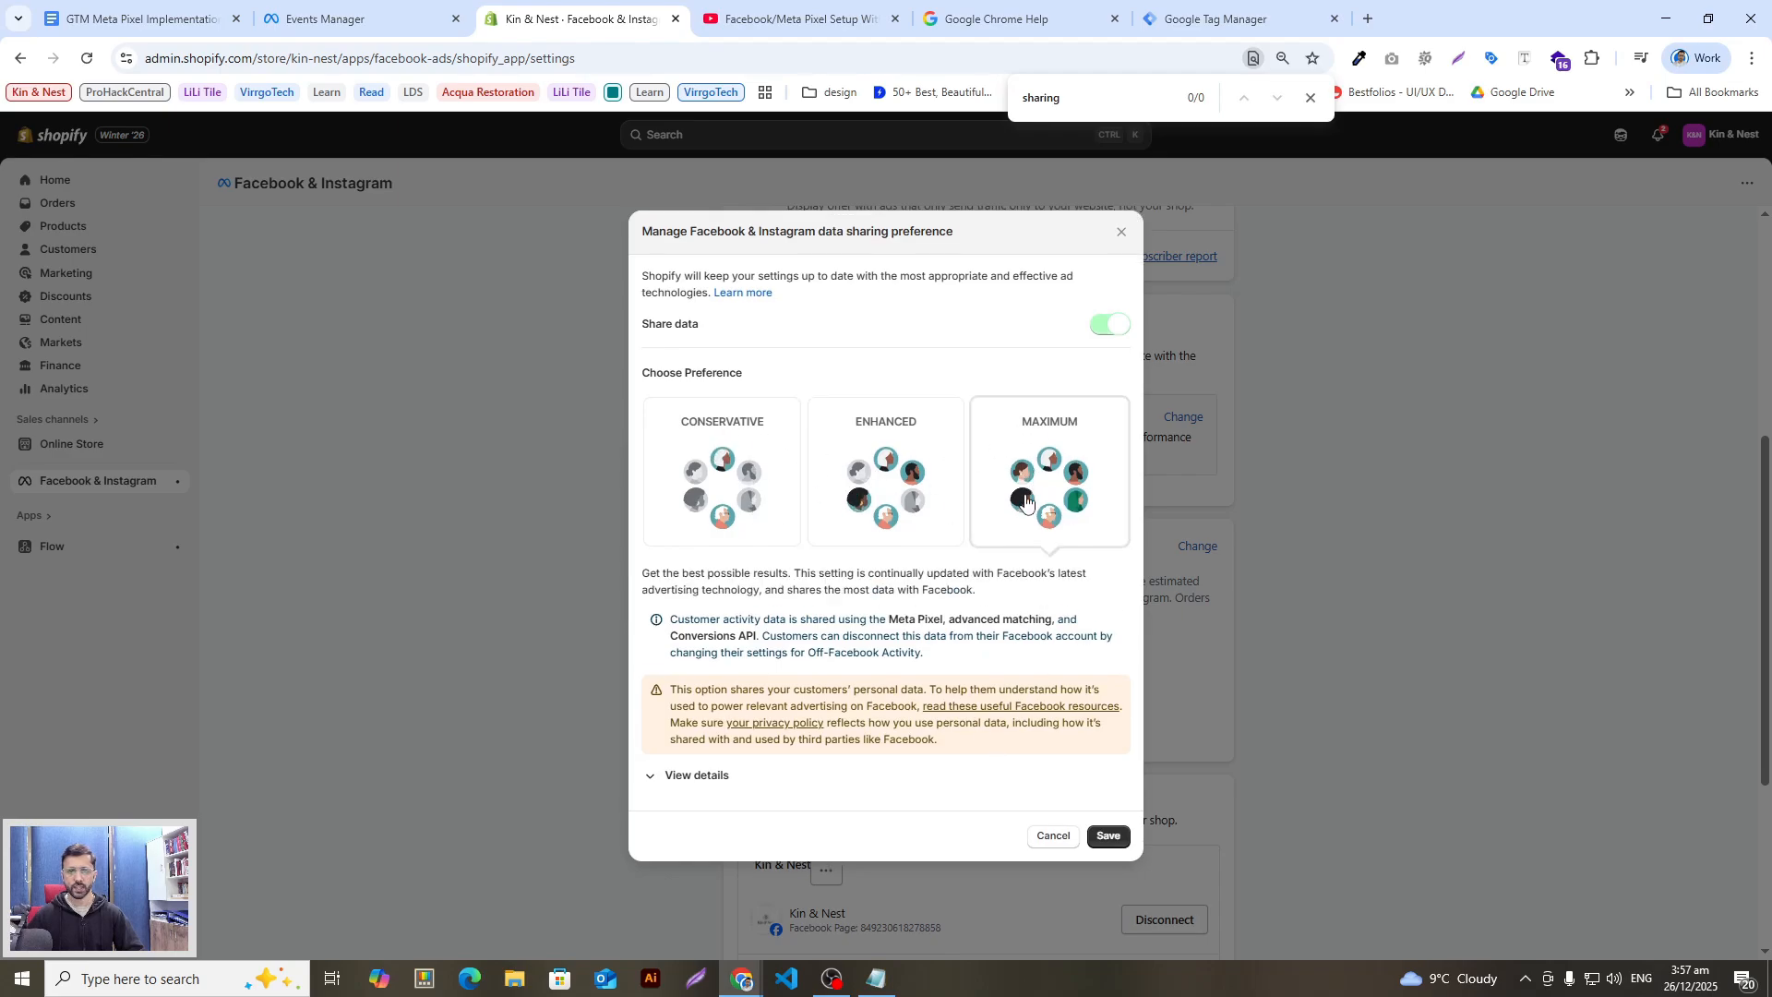
{"action": "left_click", "coordinate": [860, 484]}
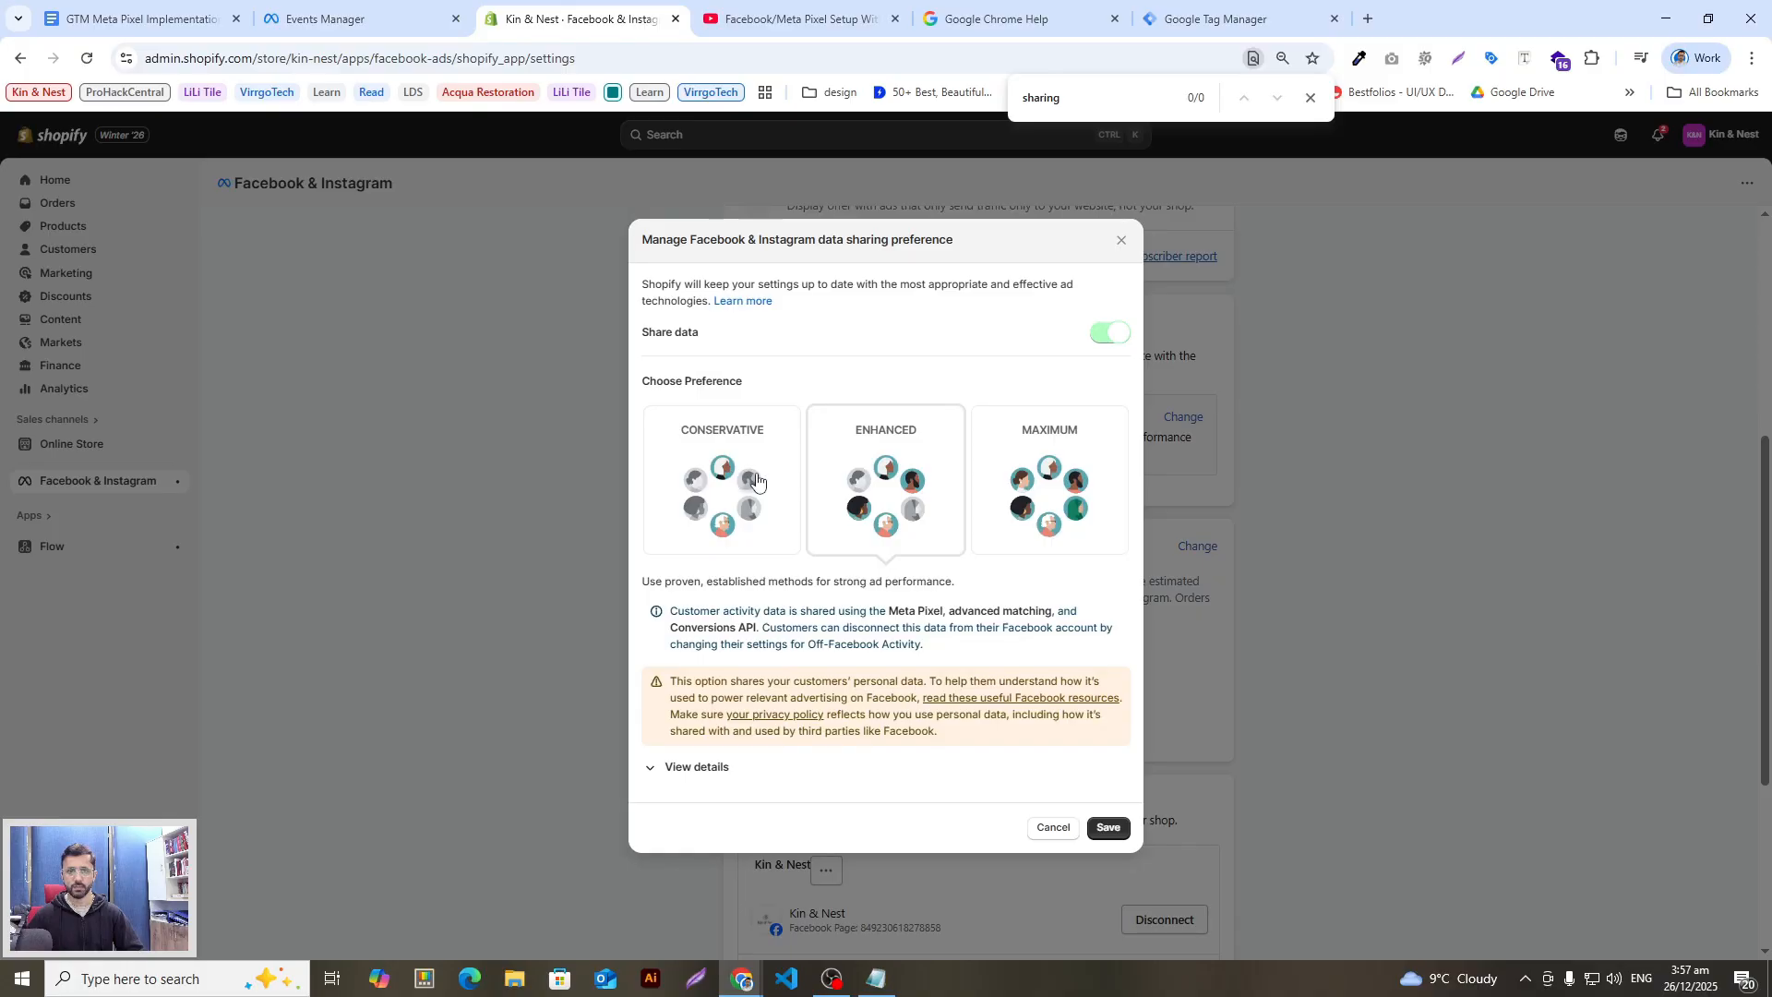
{"action": "left_click", "coordinate": [1095, 333]}
{"action": "left_click", "coordinate": [1109, 535]}
{"action": "left_click", "coordinate": [1098, 334]}
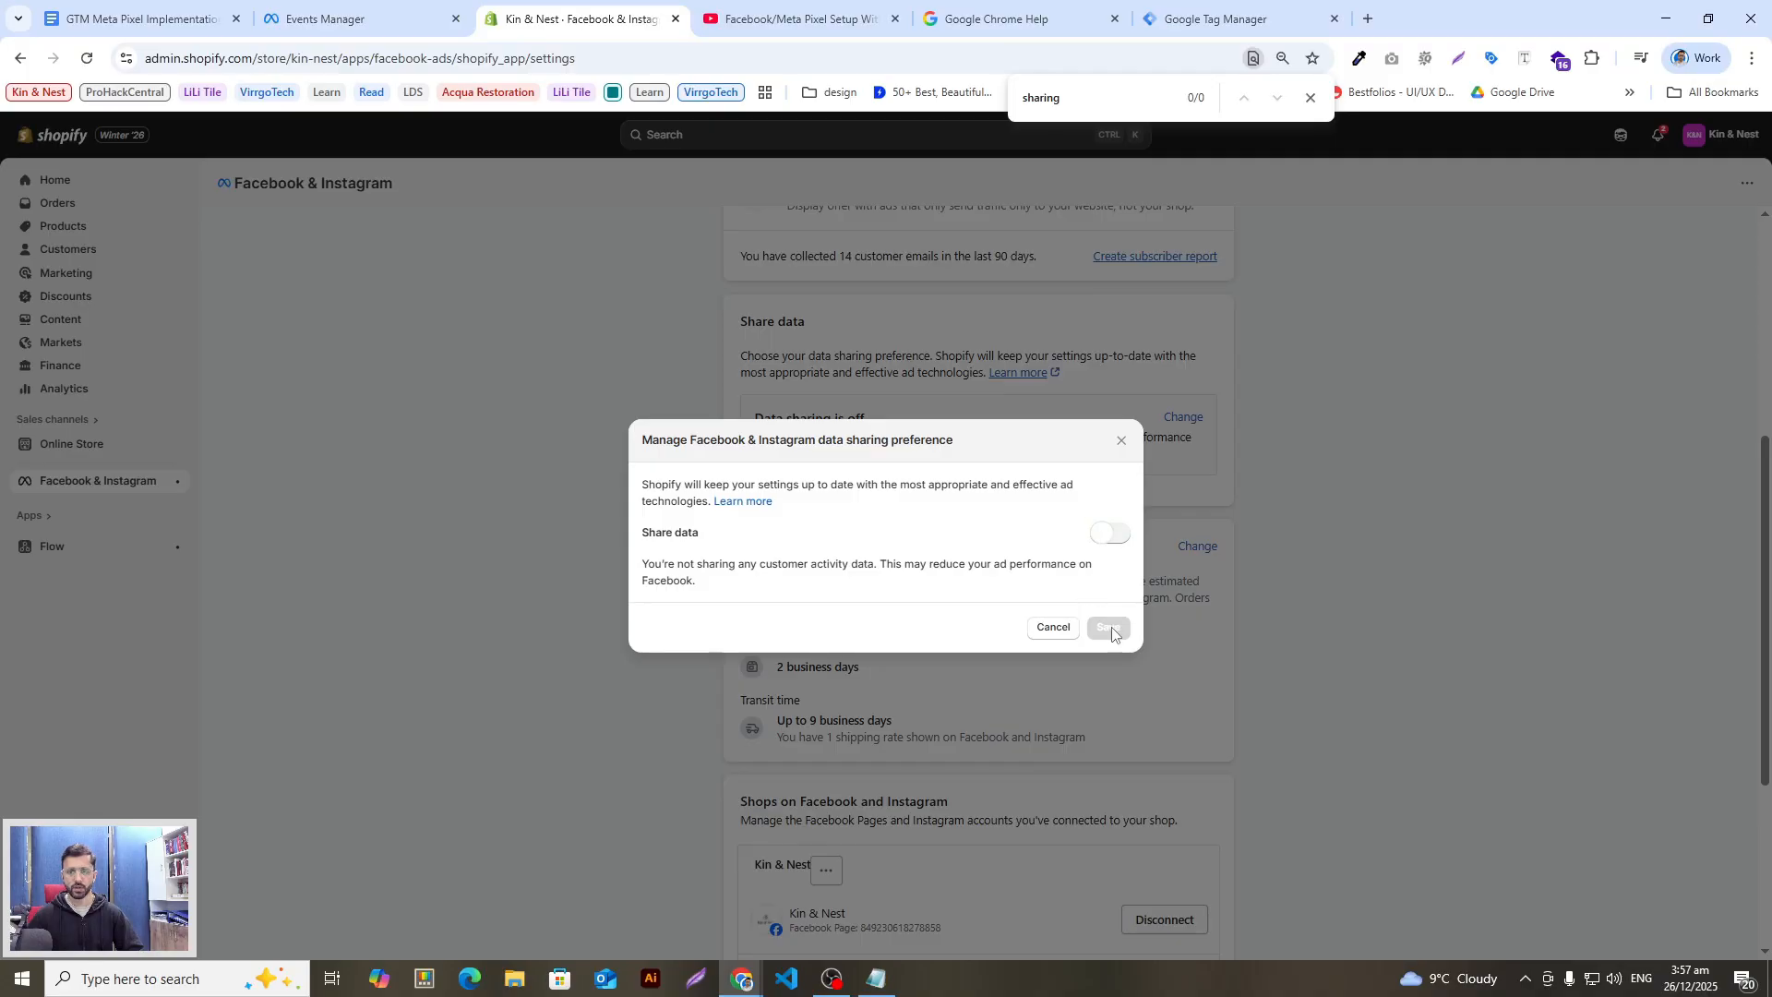
{"action": "left_click", "coordinate": [1051, 628]}
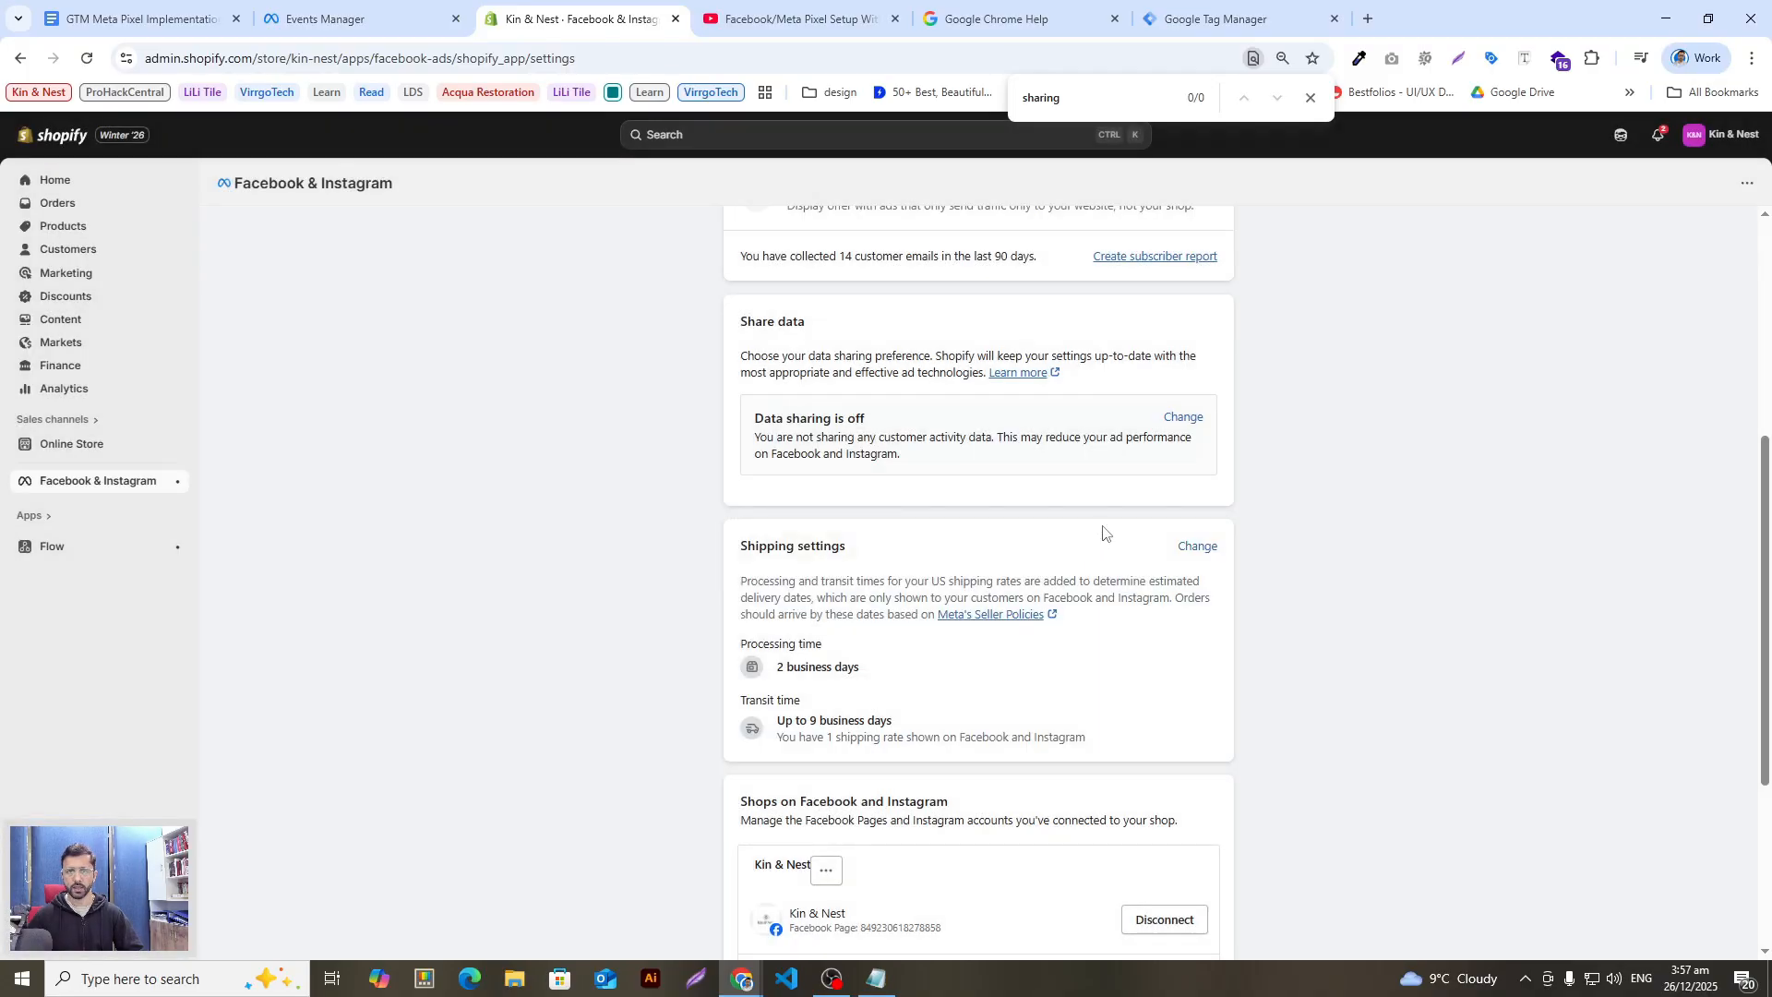
{"action": "scroll", "coordinate": [1167, 600], "scroll_direction": "up", "scroll_amount": 5}
{"action": "scroll", "coordinate": [1167, 600], "scroll_direction": "down", "scroll_amount": 5}
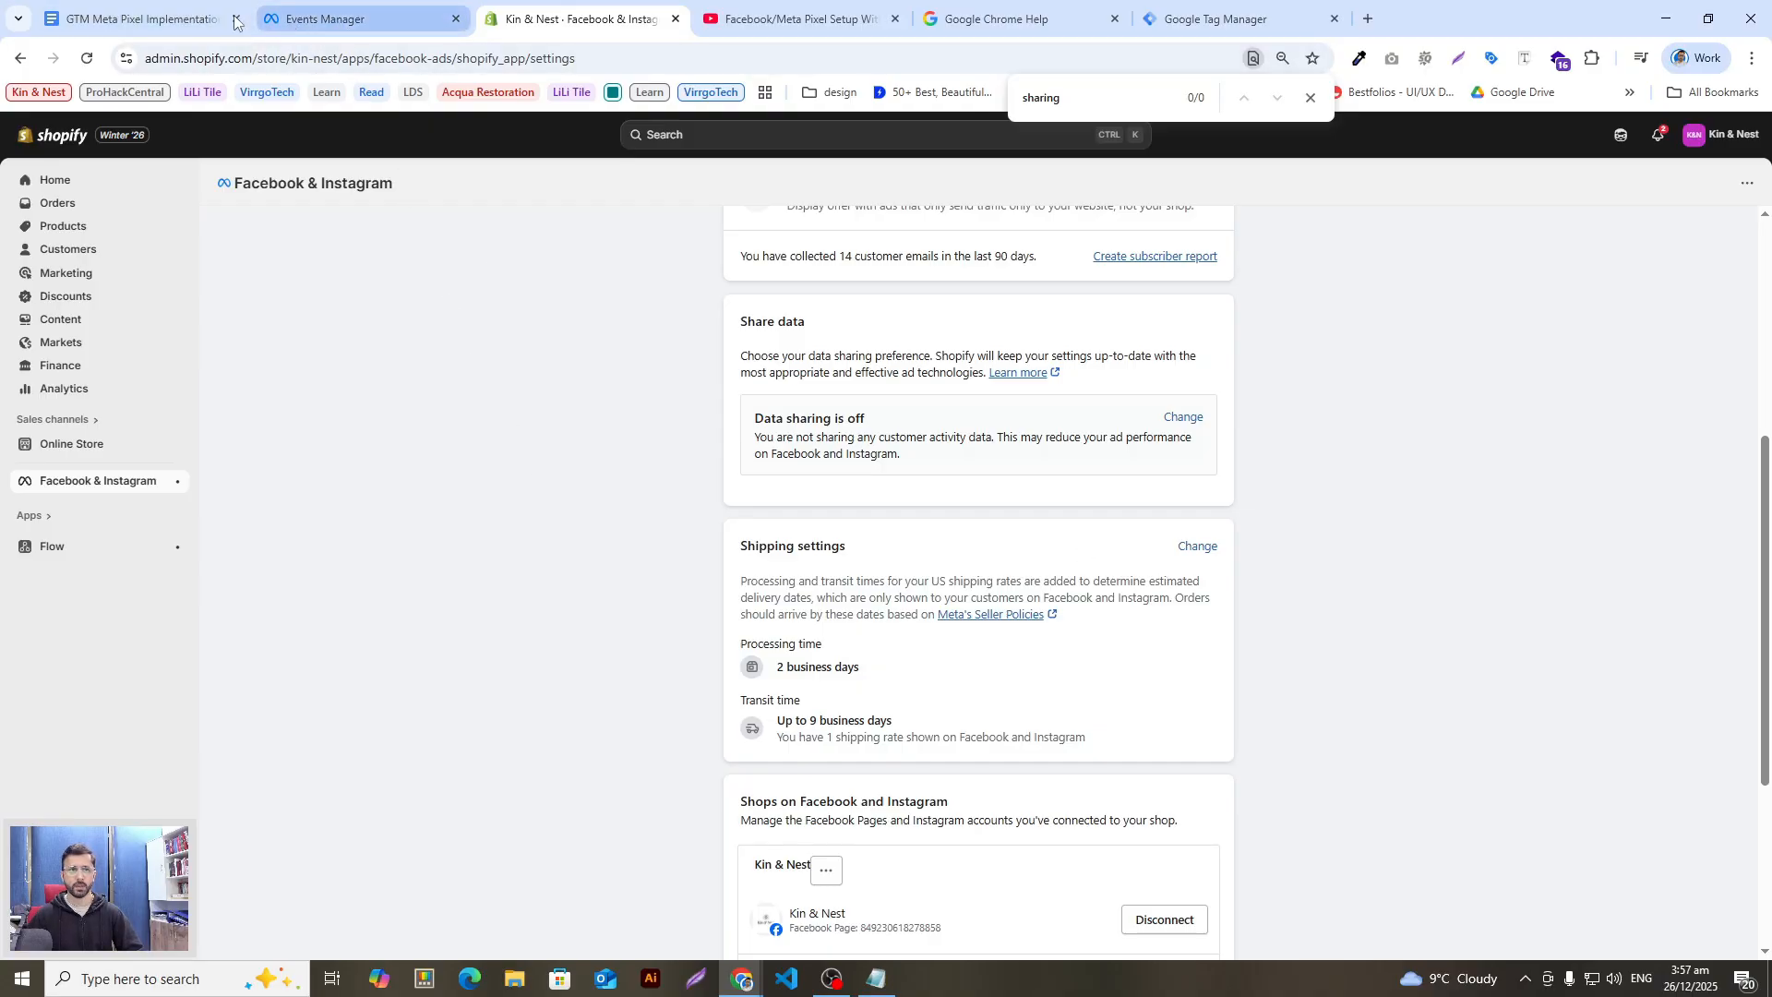
Step: Scroll the FB Setup guide to '1) Get your Meta Pixel ID', then view the dataset ID
{"action": "left_click", "coordinate": [145, 5]}
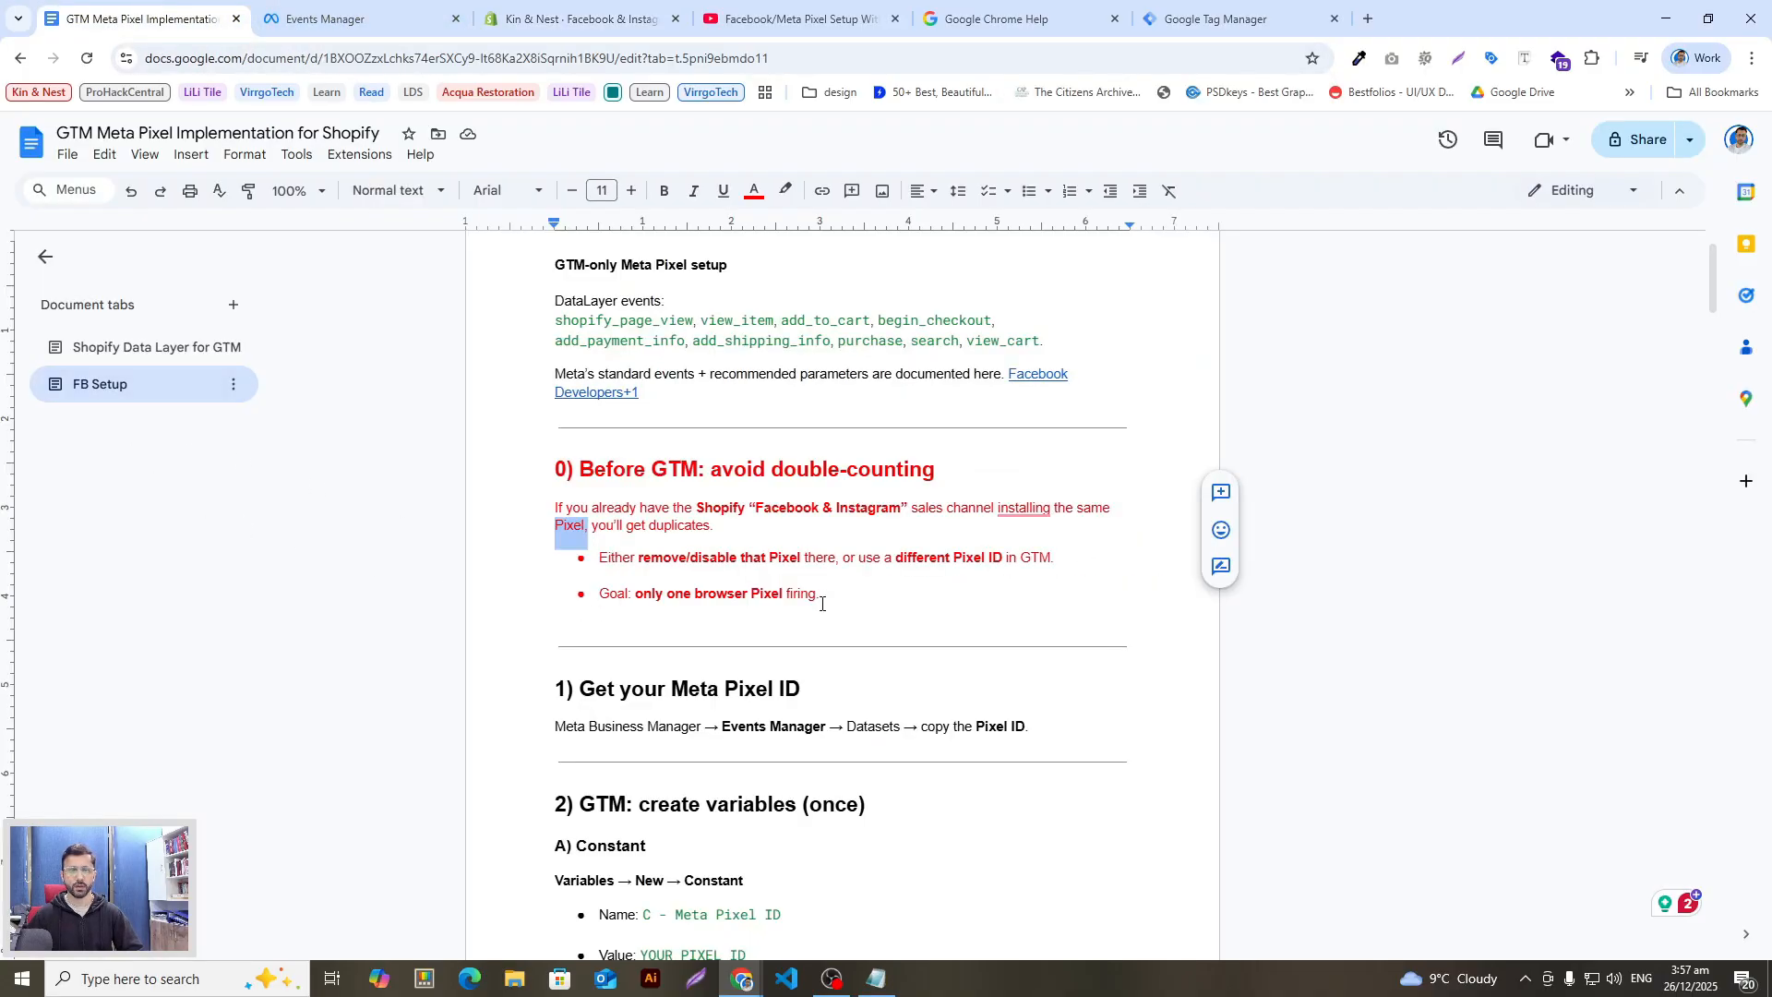
{"action": "scroll", "coordinate": [821, 602], "scroll_direction": "up", "scroll_amount": 1}
{"action": "scroll", "coordinate": [828, 610], "scroll_direction": "down", "scroll_amount": 20}
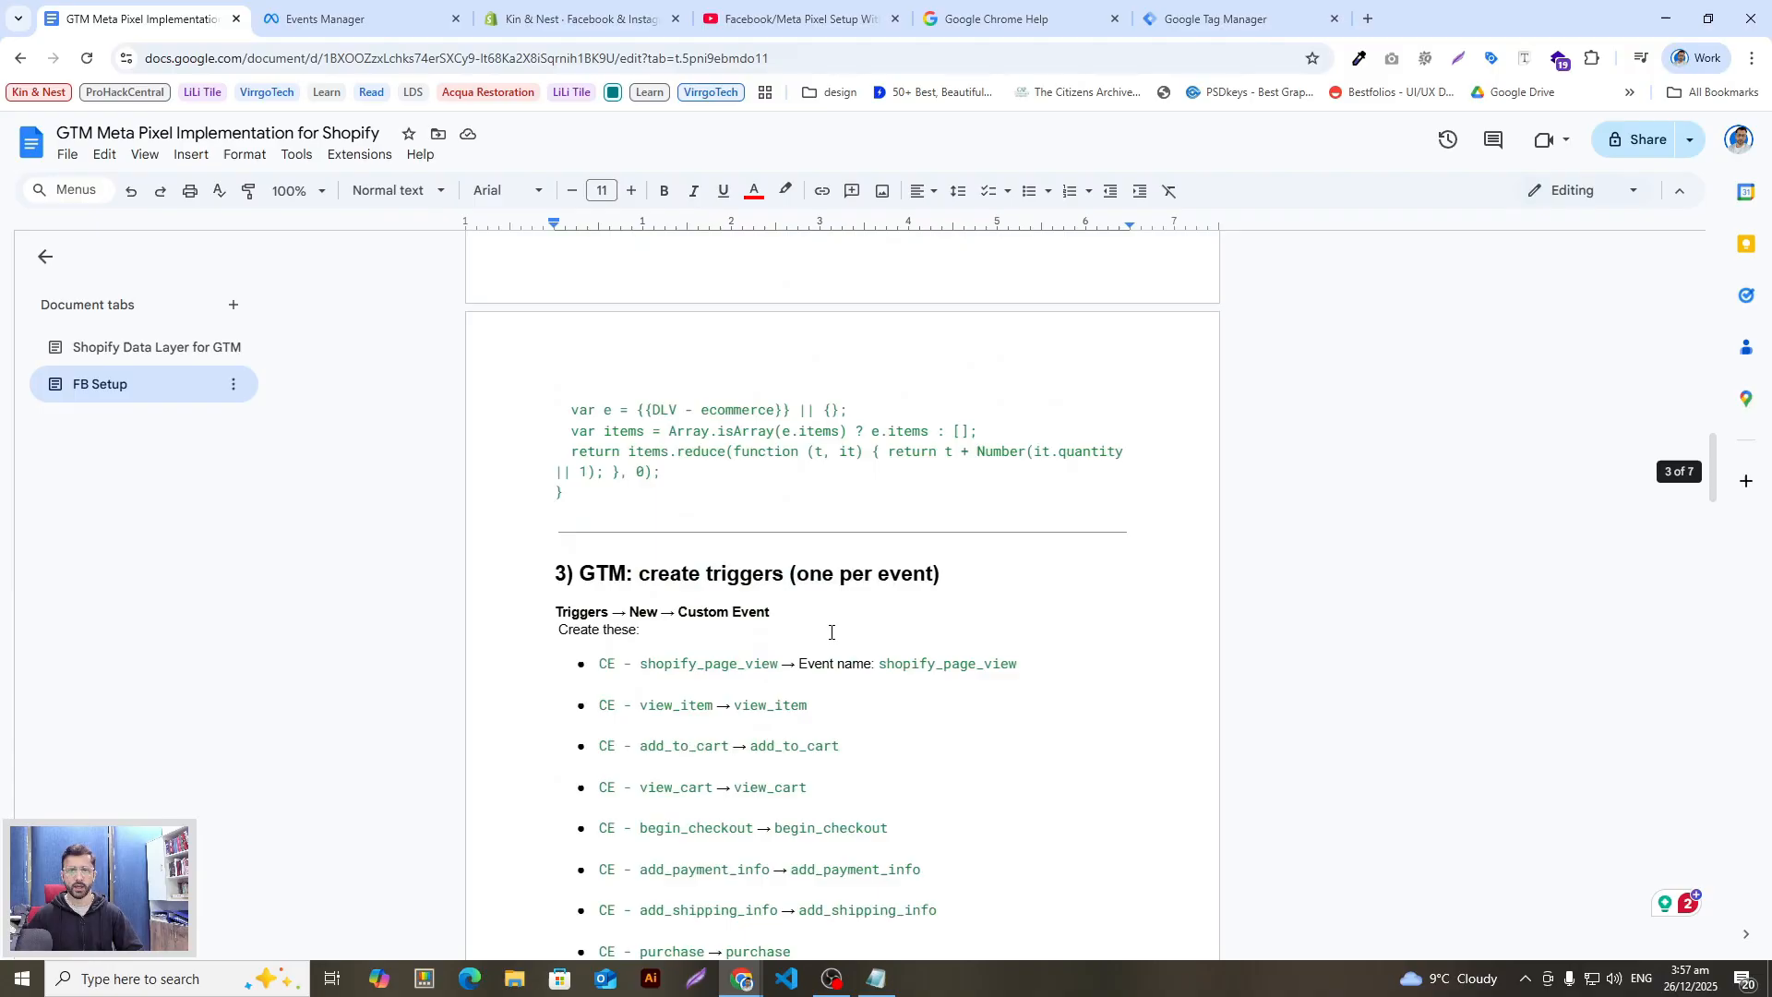
{"action": "scroll", "coordinate": [820, 591], "scroll_direction": "up", "scroll_amount": 10}
{"action": "scroll", "coordinate": [819, 591], "scroll_direction": "up", "scroll_amount": 15}
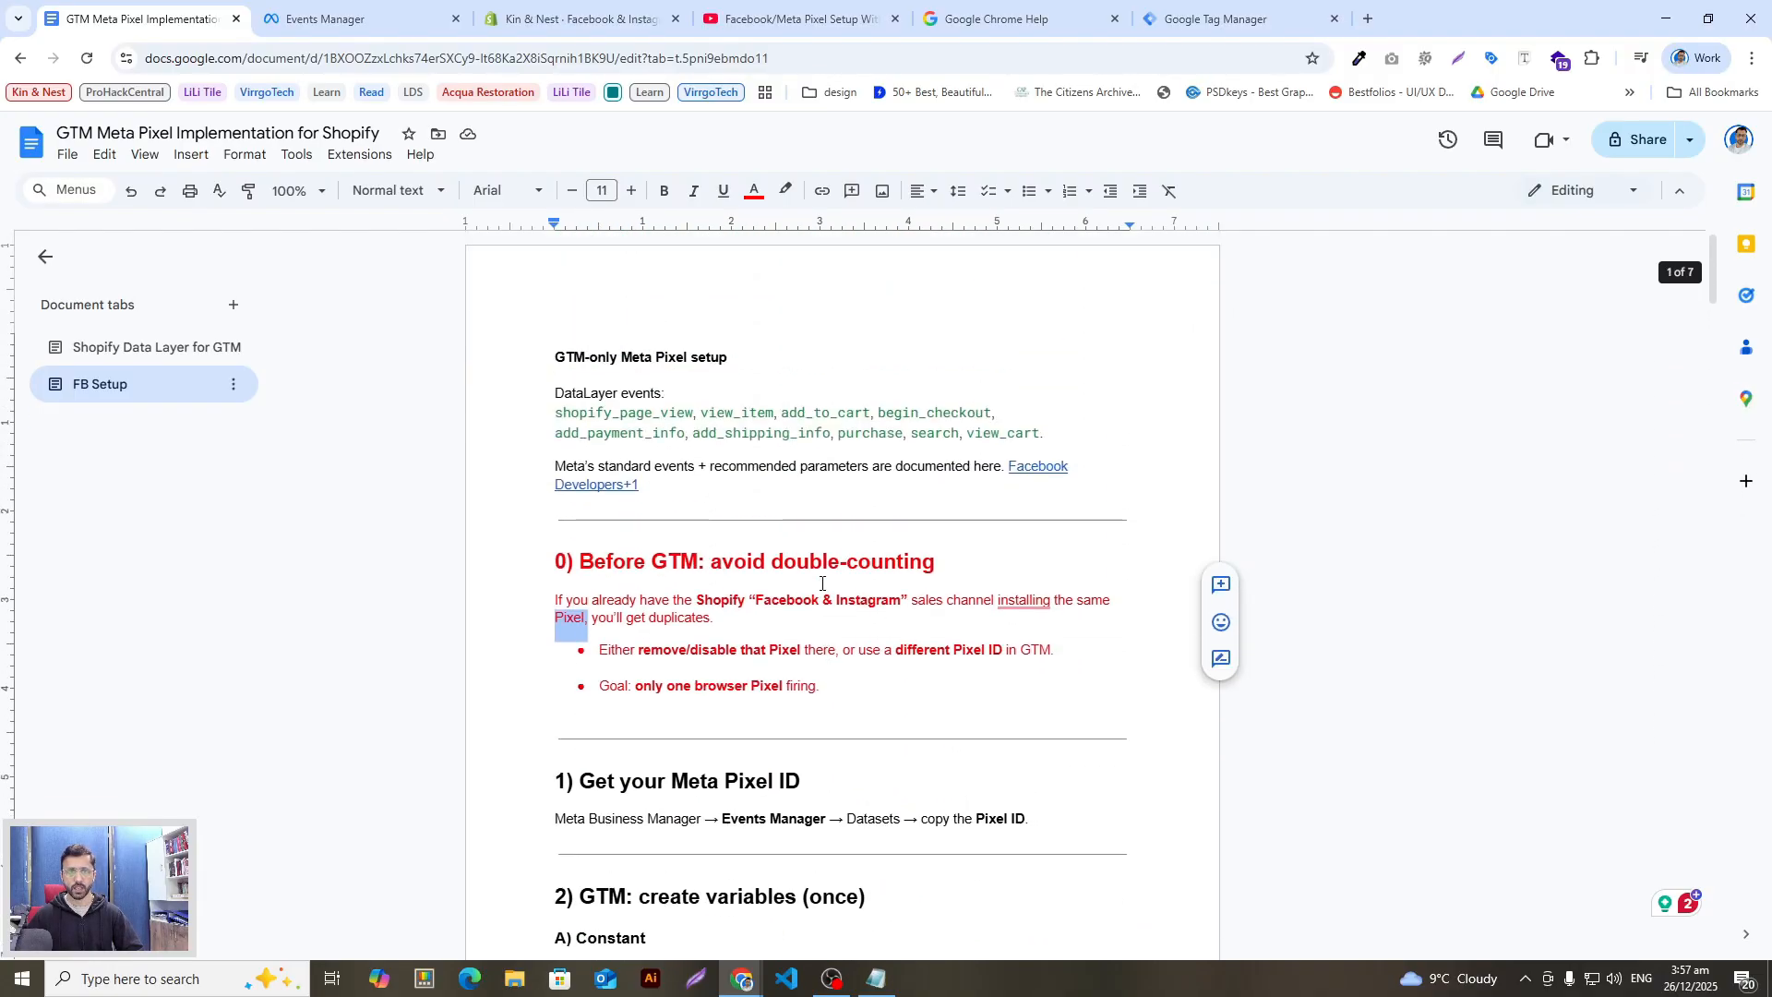
{"action": "scroll", "coordinate": [819, 583], "scroll_direction": "down", "scroll_amount": 2}
{"action": "left_click", "coordinate": [841, 604]}
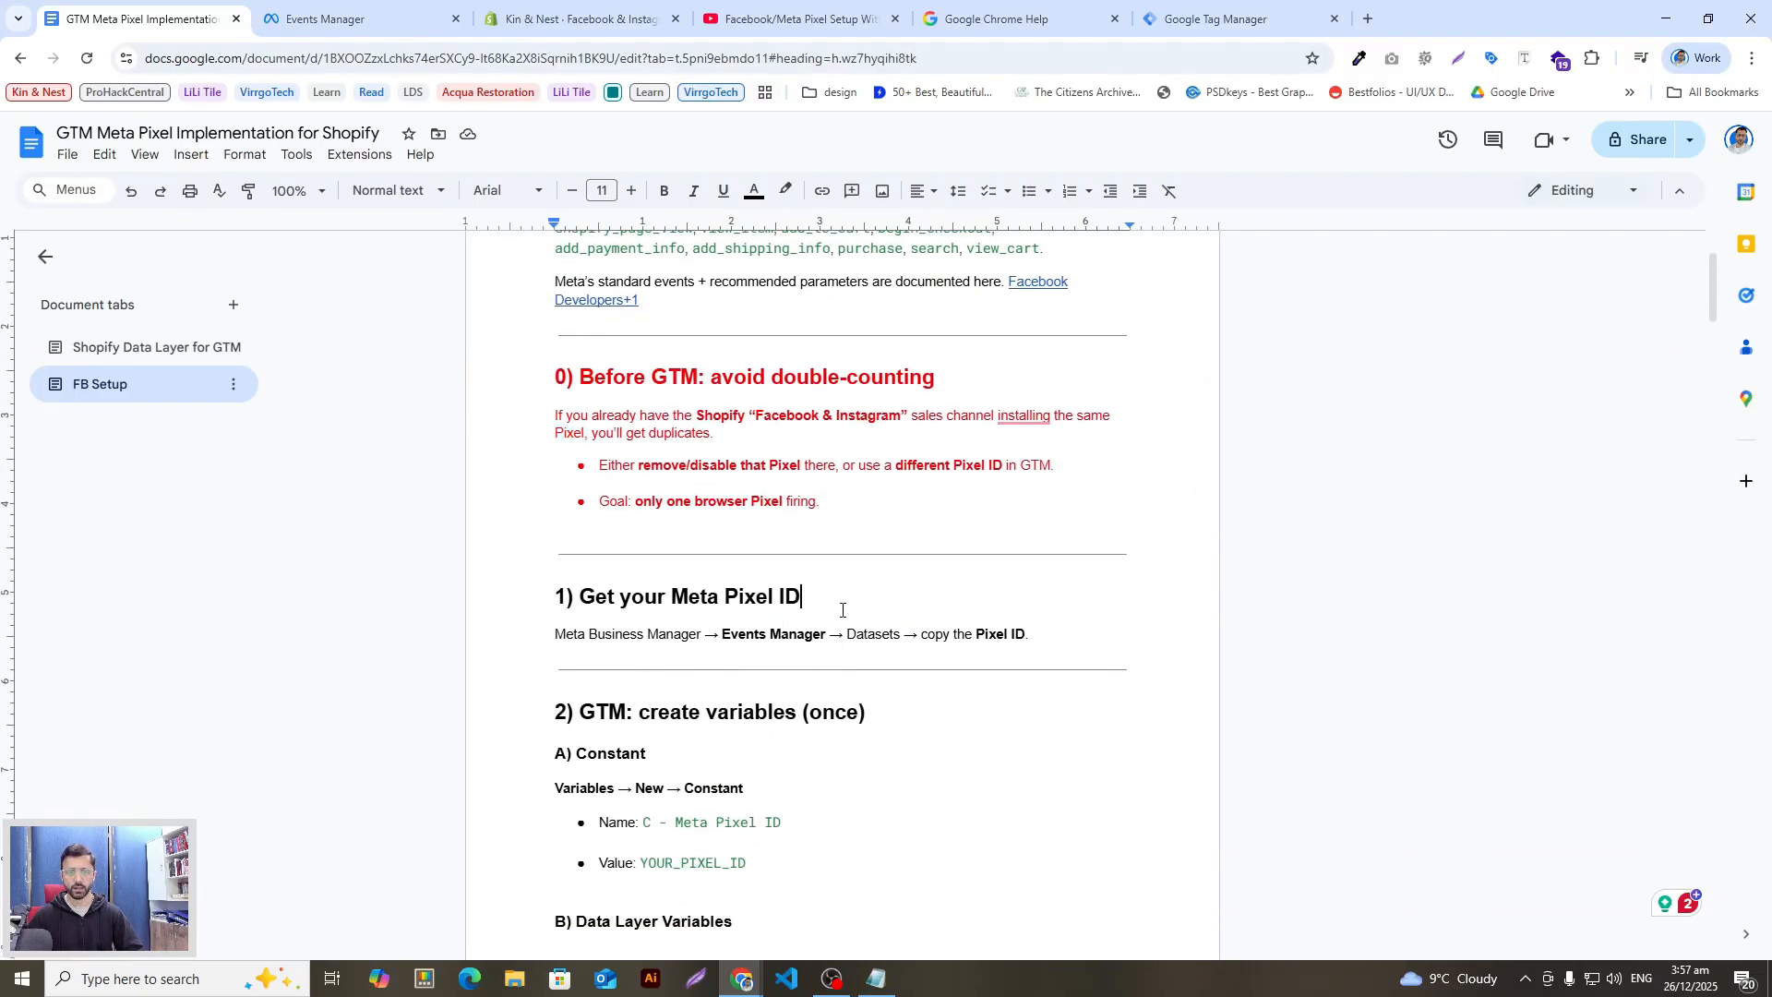
{"action": "scroll", "coordinate": [840, 610], "scroll_direction": "down", "scroll_amount": 2}
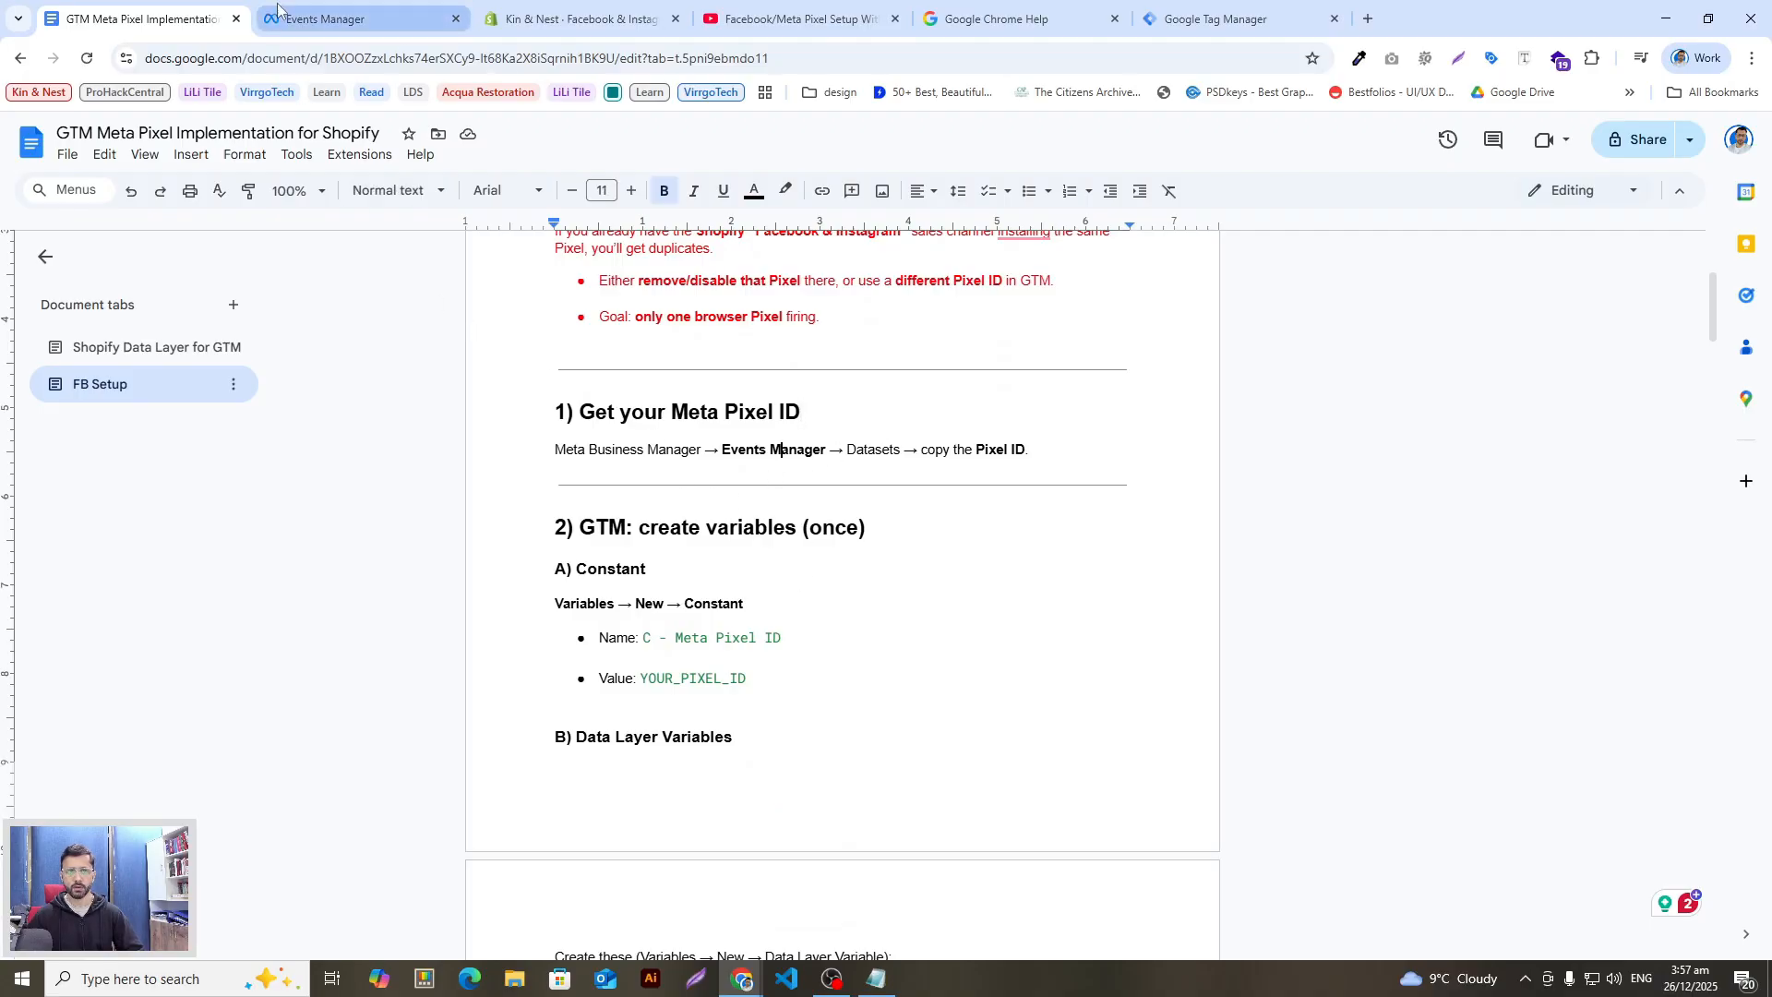
{"action": "left_click", "coordinate": [316, 26]}
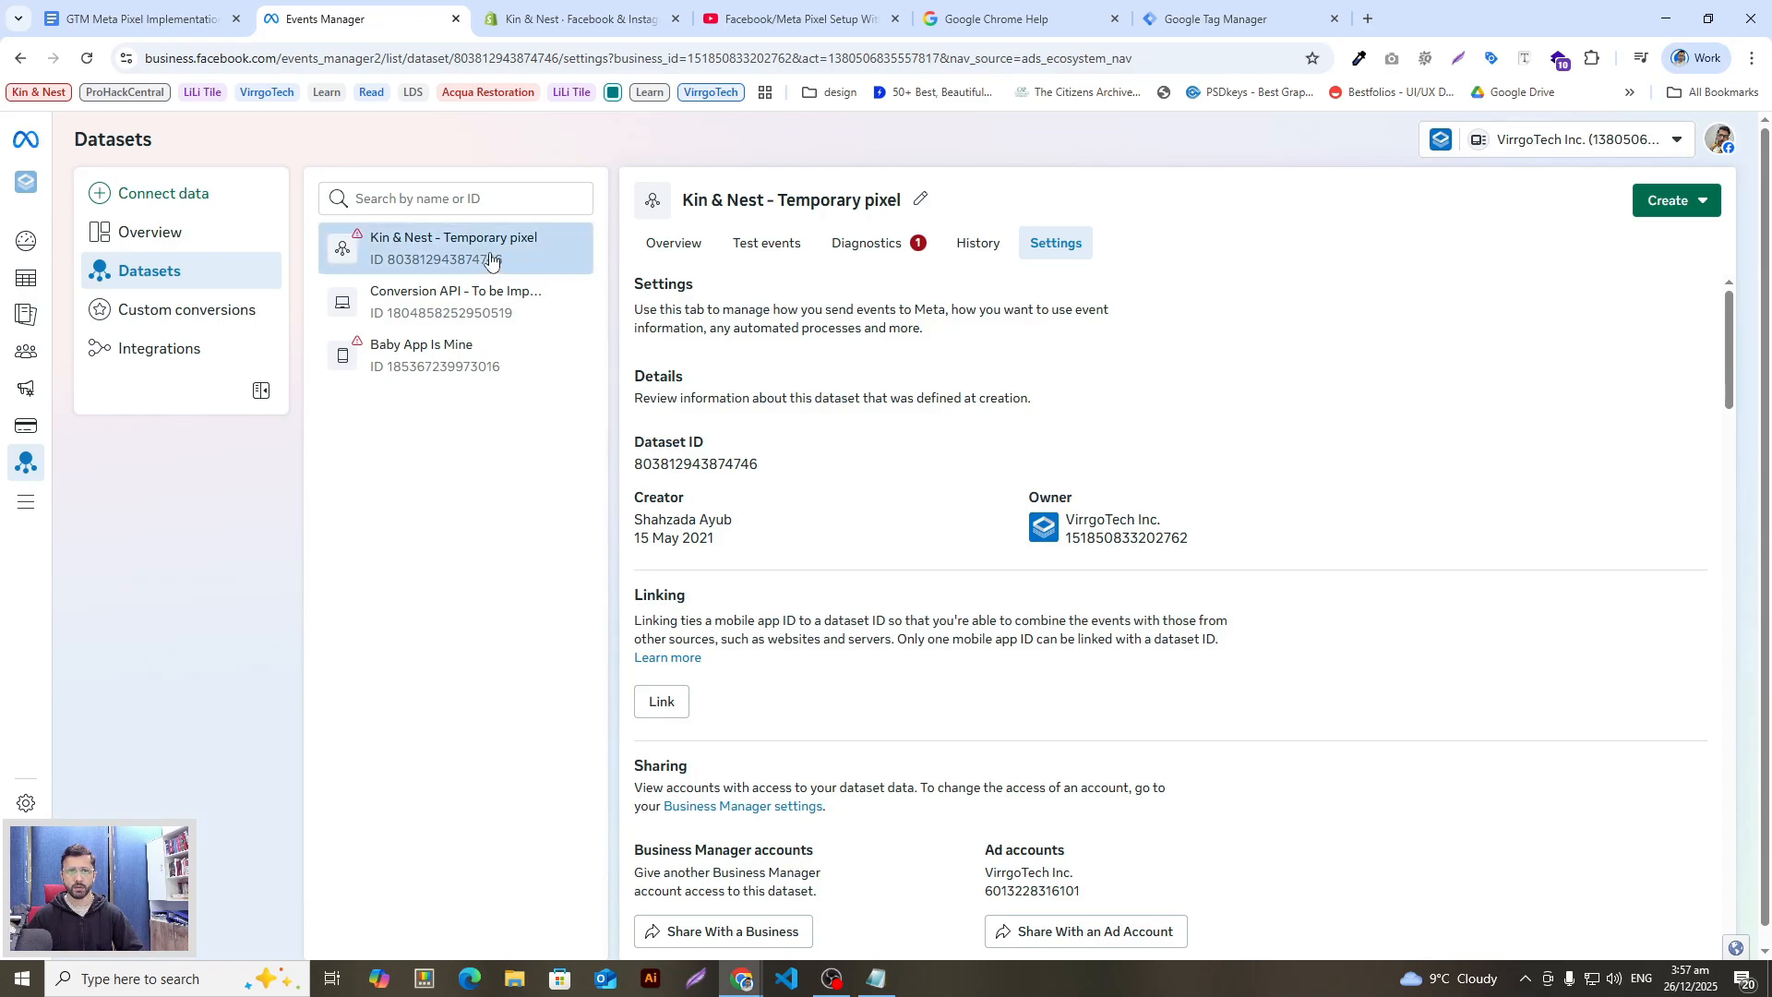
Step: Select the Kin & Nest dataset ID and peek at the new data source options
{"action": "left_click_drag", "start_coordinate": [503, 263], "coordinate": [386, 266]}
{"action": "left_click", "coordinate": [513, 476]}
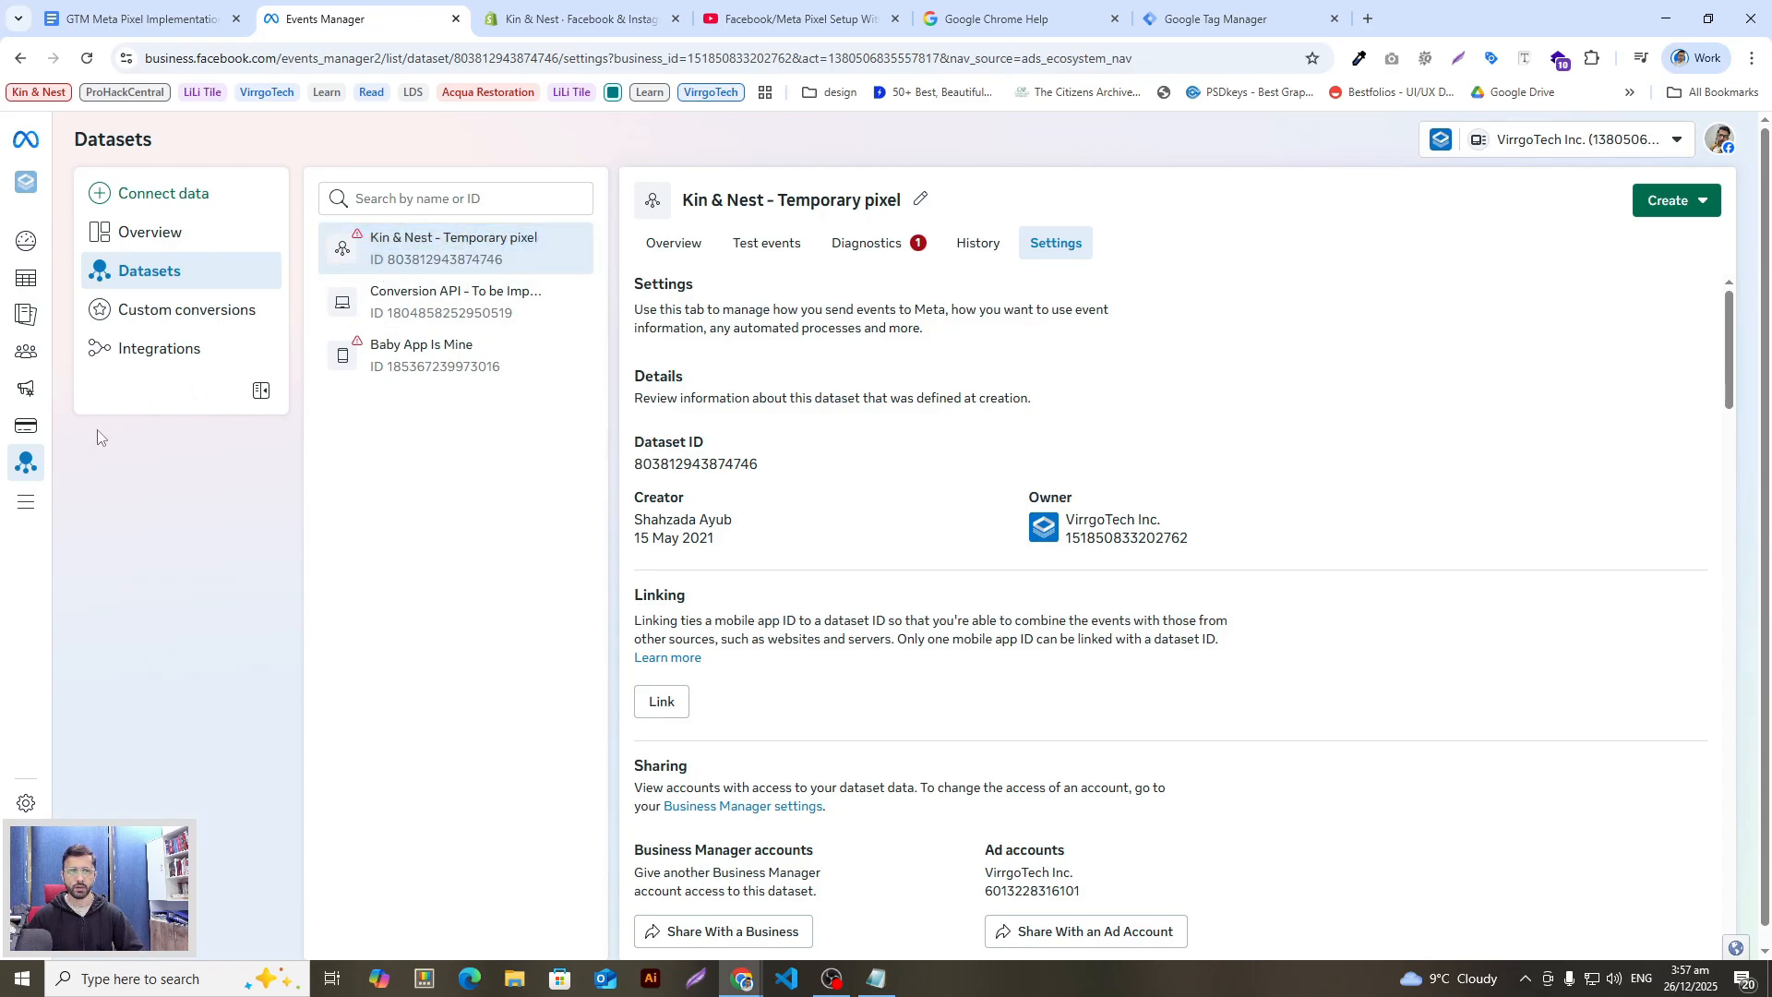
{"action": "mouse_move", "coordinate": [21, 468]}
{"action": "left_click", "coordinate": [112, 193]}
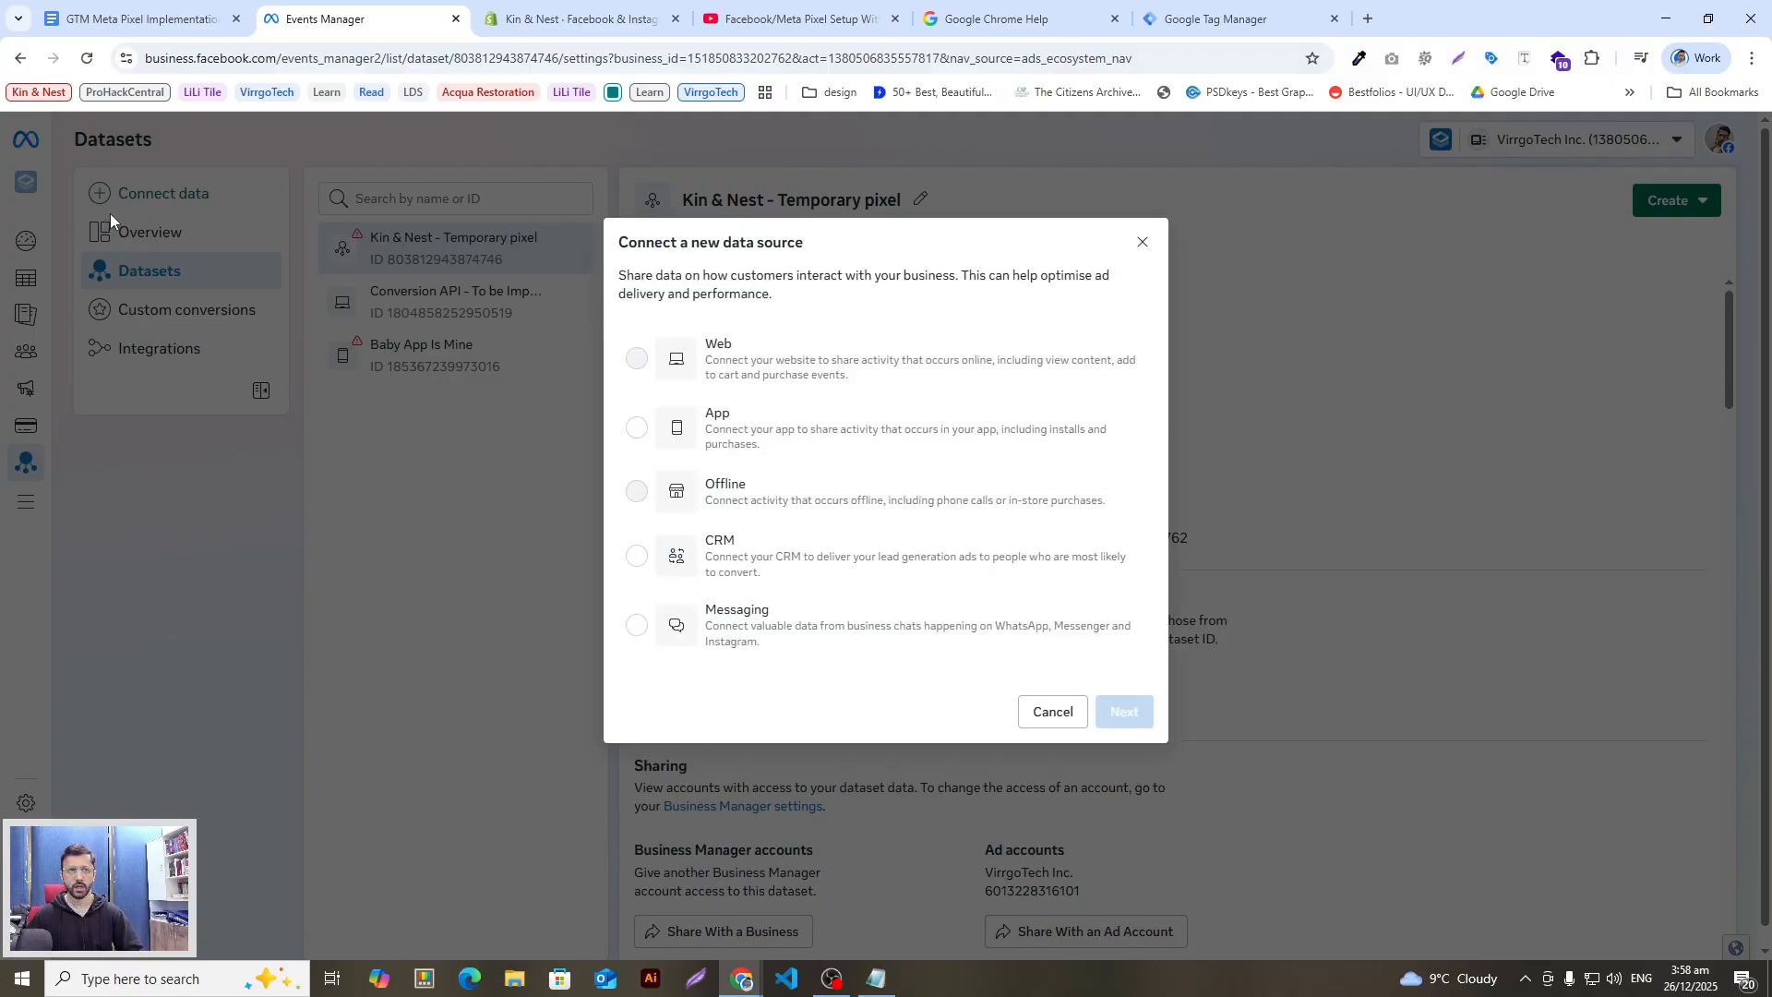
{"action": "left_click", "coordinate": [1142, 242]}
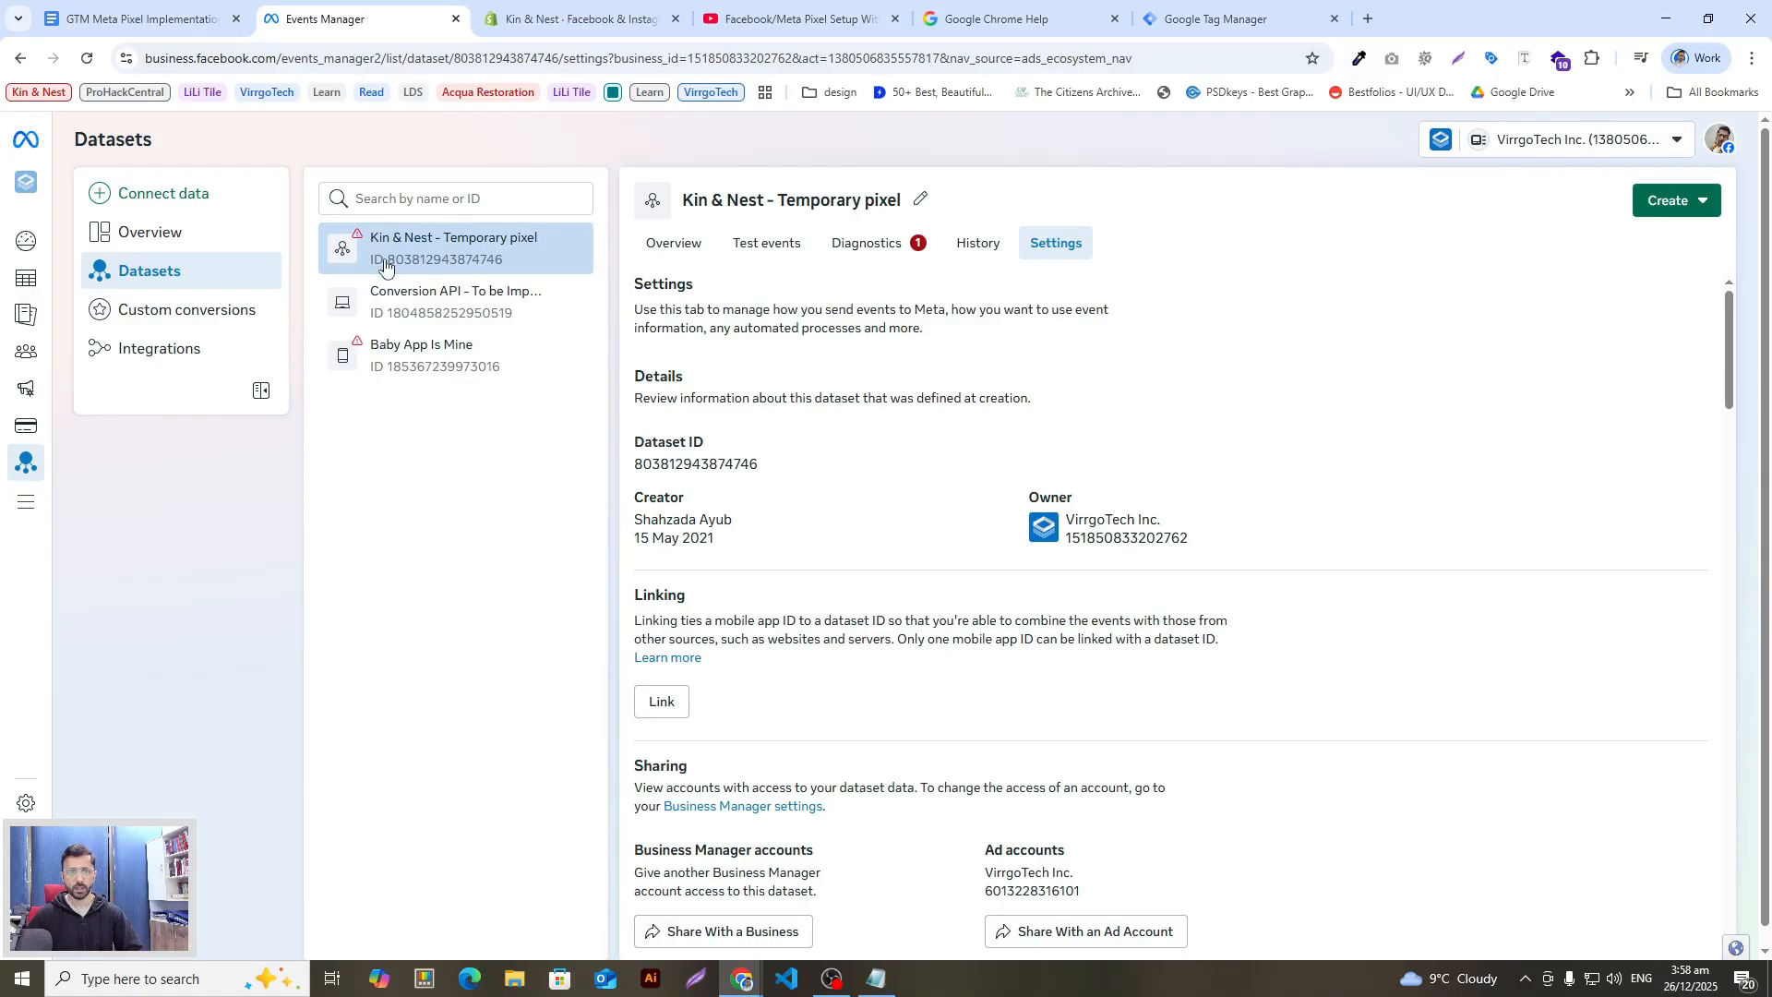
{"action": "left_click_drag", "start_coordinate": [389, 265], "coordinate": [506, 266]}
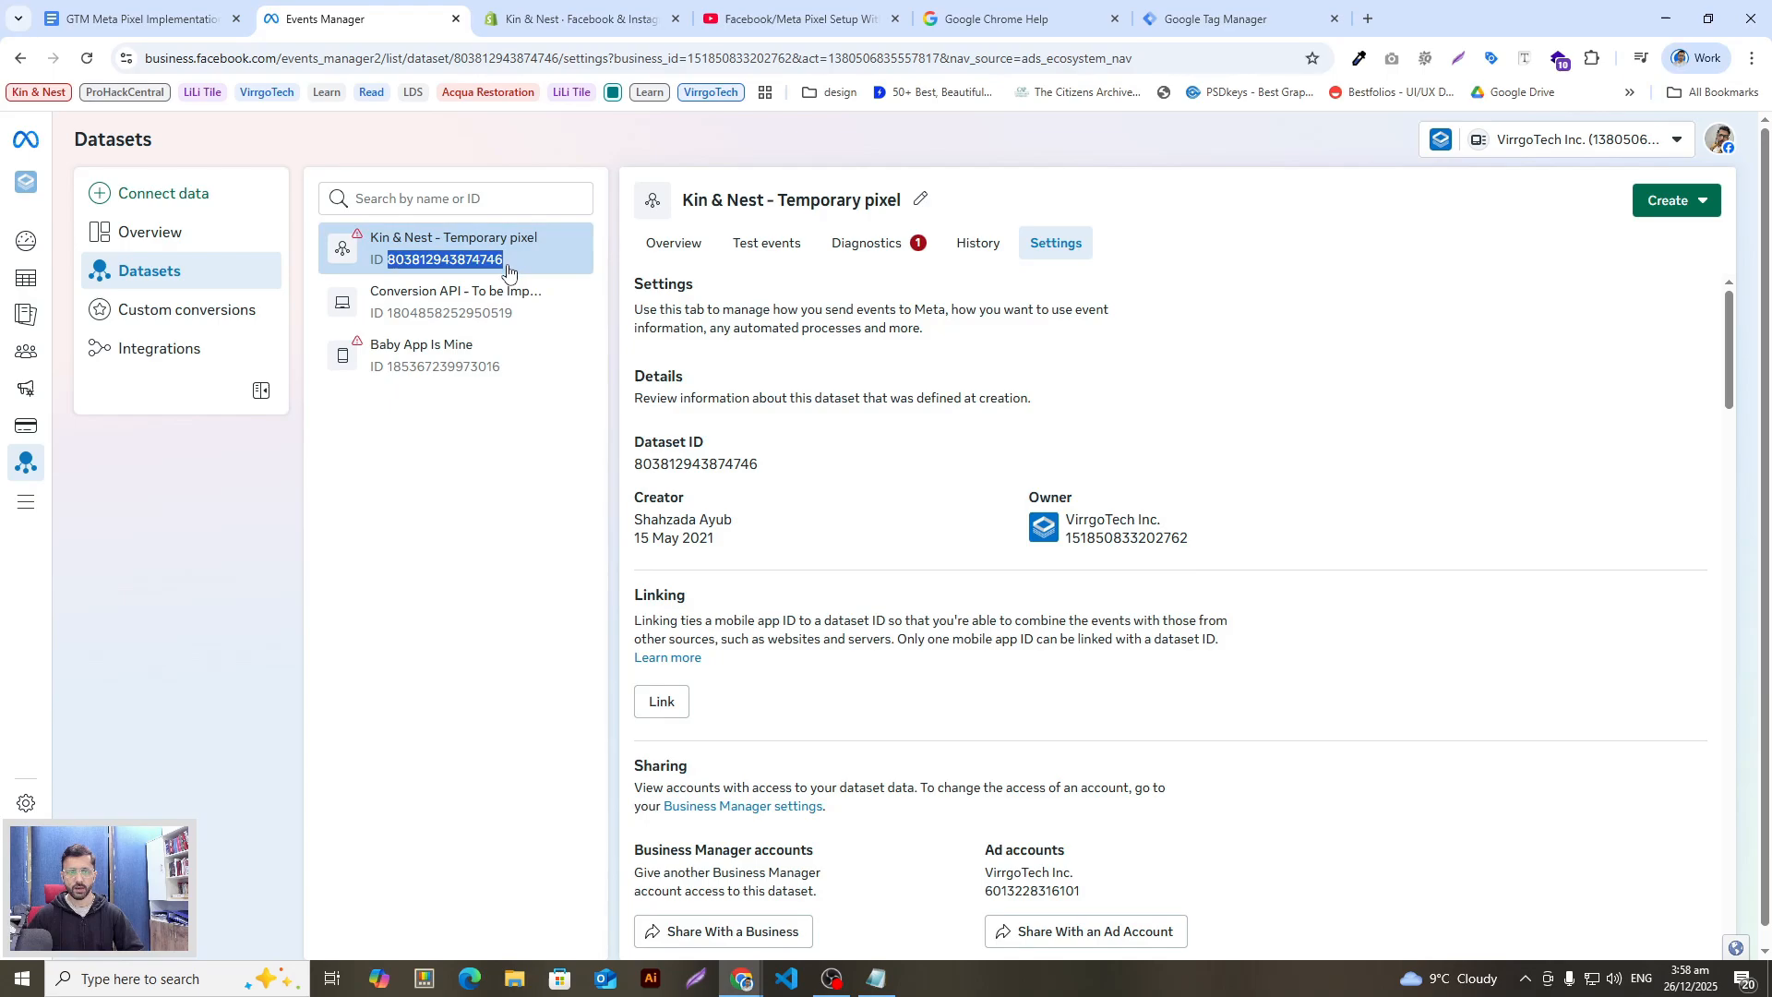
{"action": "left_click", "coordinate": [460, 559]}
Step: From Overview > Integrations, choose Meta pixel and 'Install pixel on new website'
{"action": "left_click", "coordinate": [699, 244]}
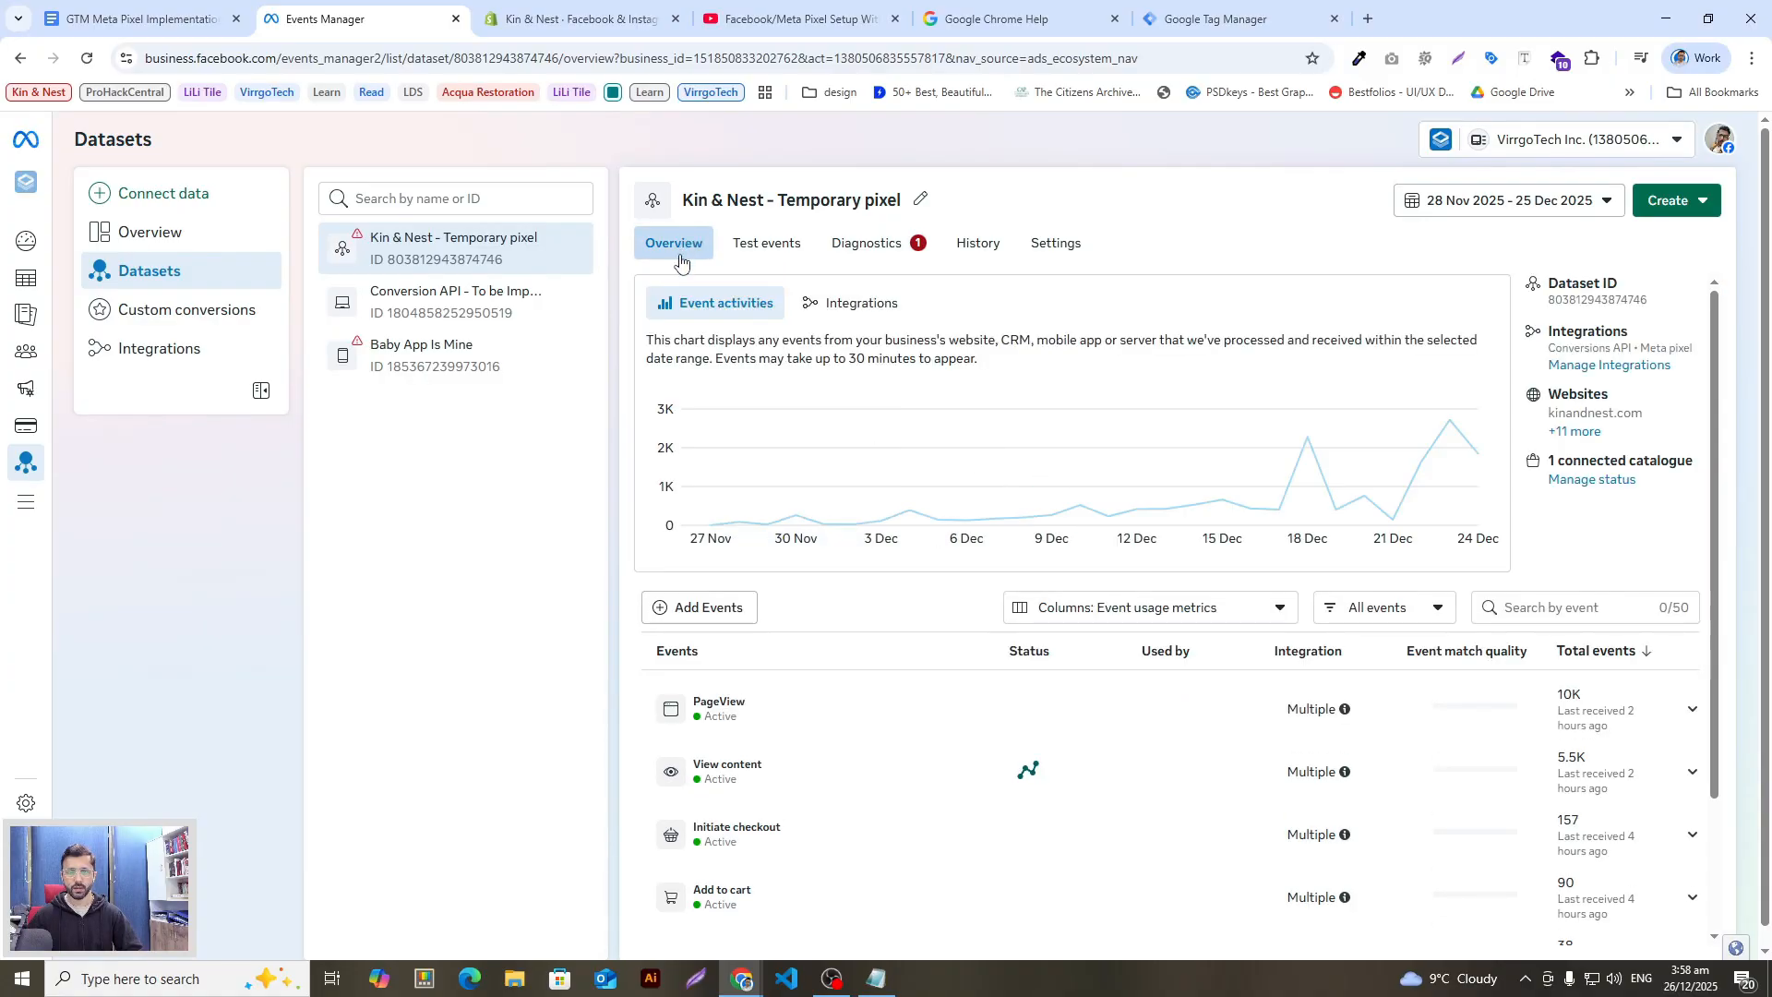
{"action": "scroll", "coordinate": [913, 646], "scroll_direction": "down", "scroll_amount": 4}
{"action": "scroll", "coordinate": [924, 625], "scroll_direction": "up", "scroll_amount": 4}
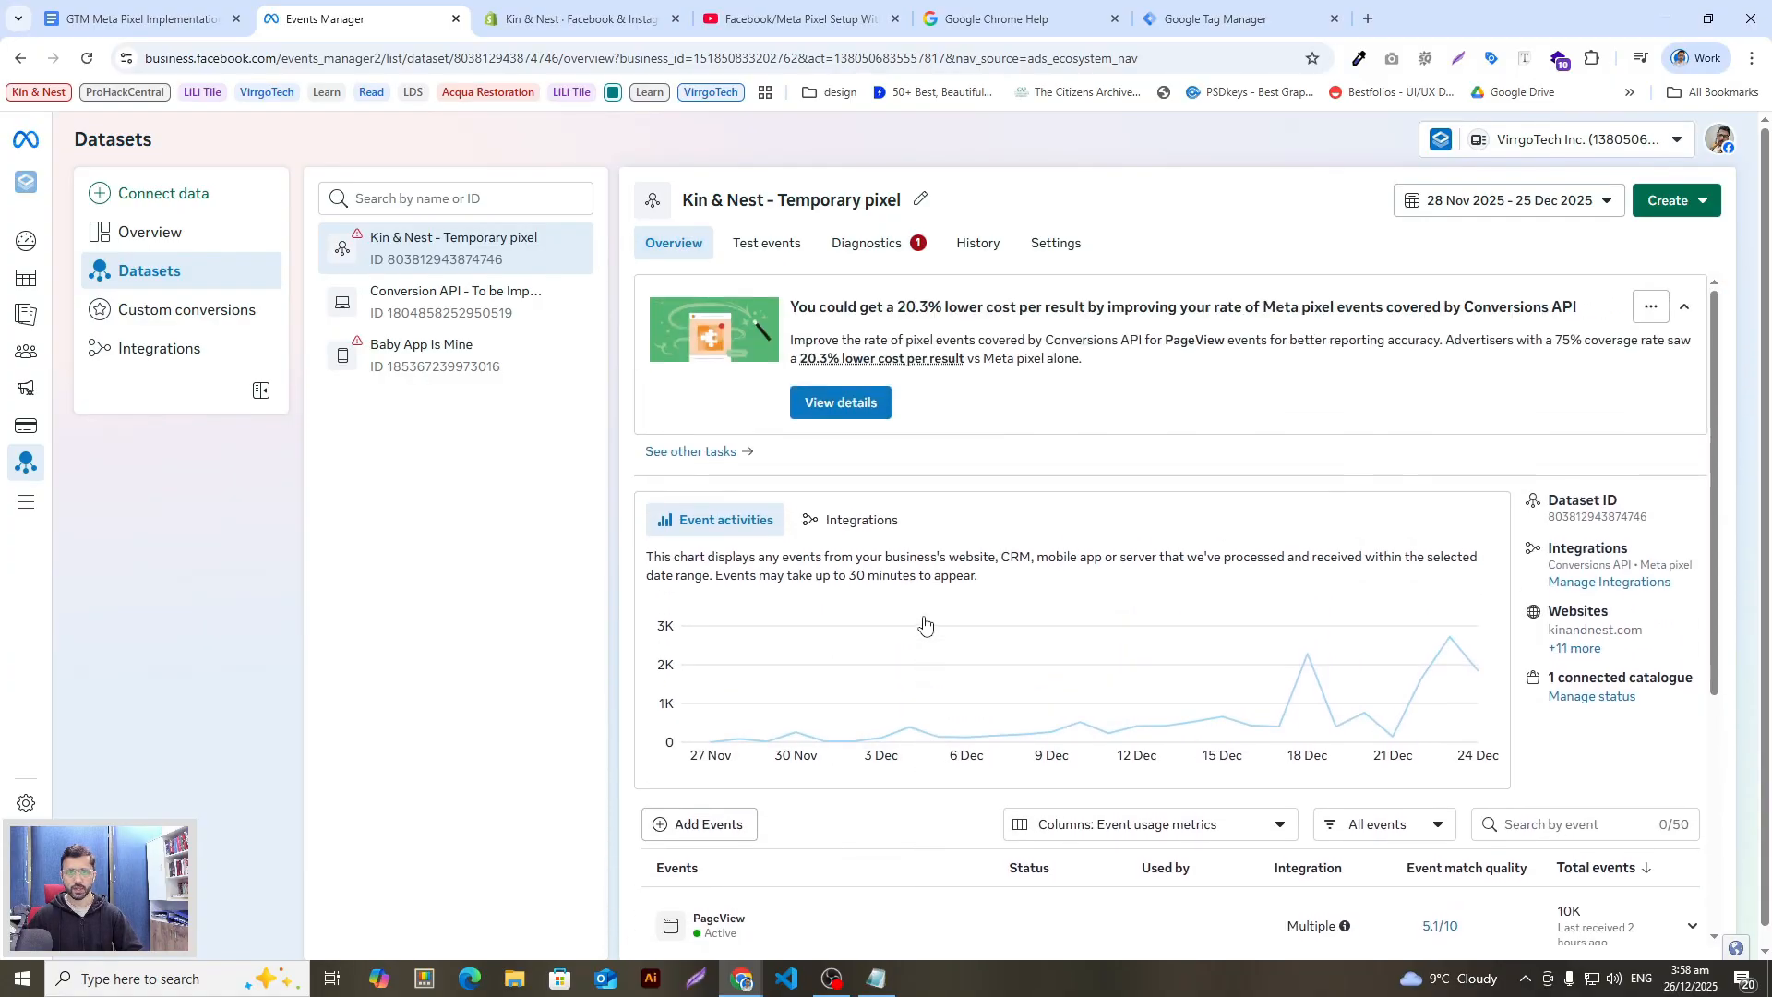
{"action": "left_click", "coordinate": [814, 521]}
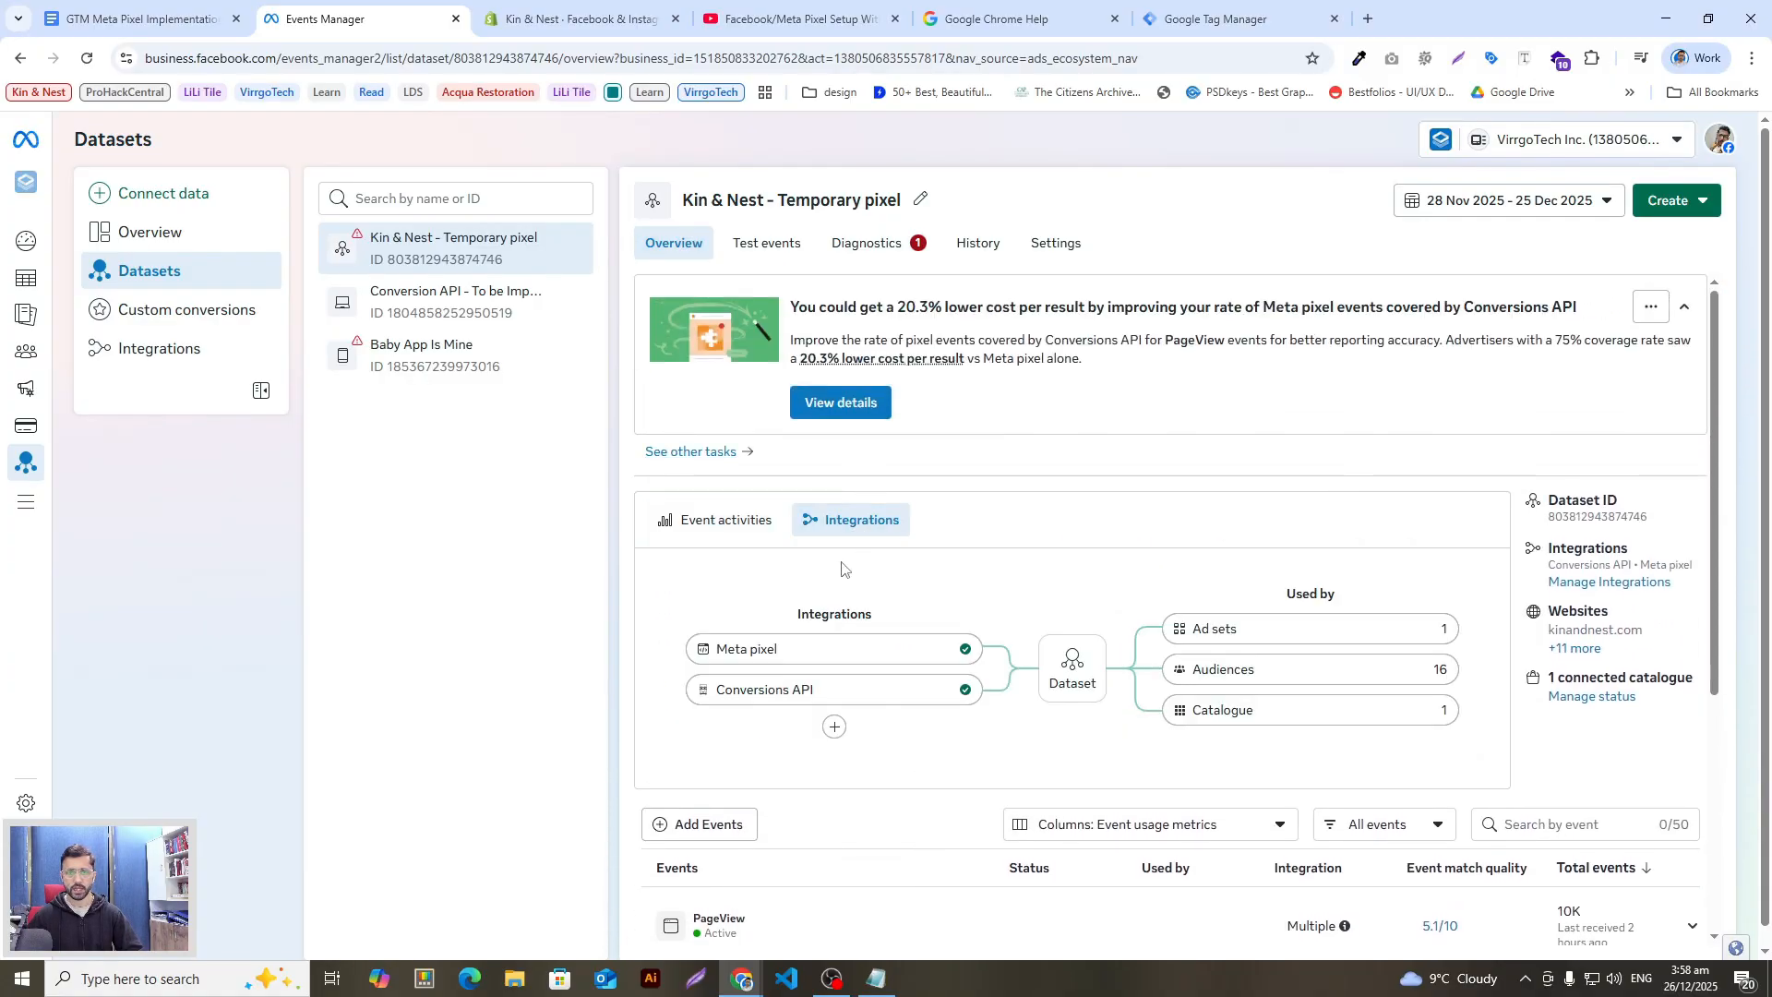
{"action": "left_click", "coordinate": [905, 652]}
{"action": "scroll", "coordinate": [803, 729], "scroll_direction": "down", "scroll_amount": 1}
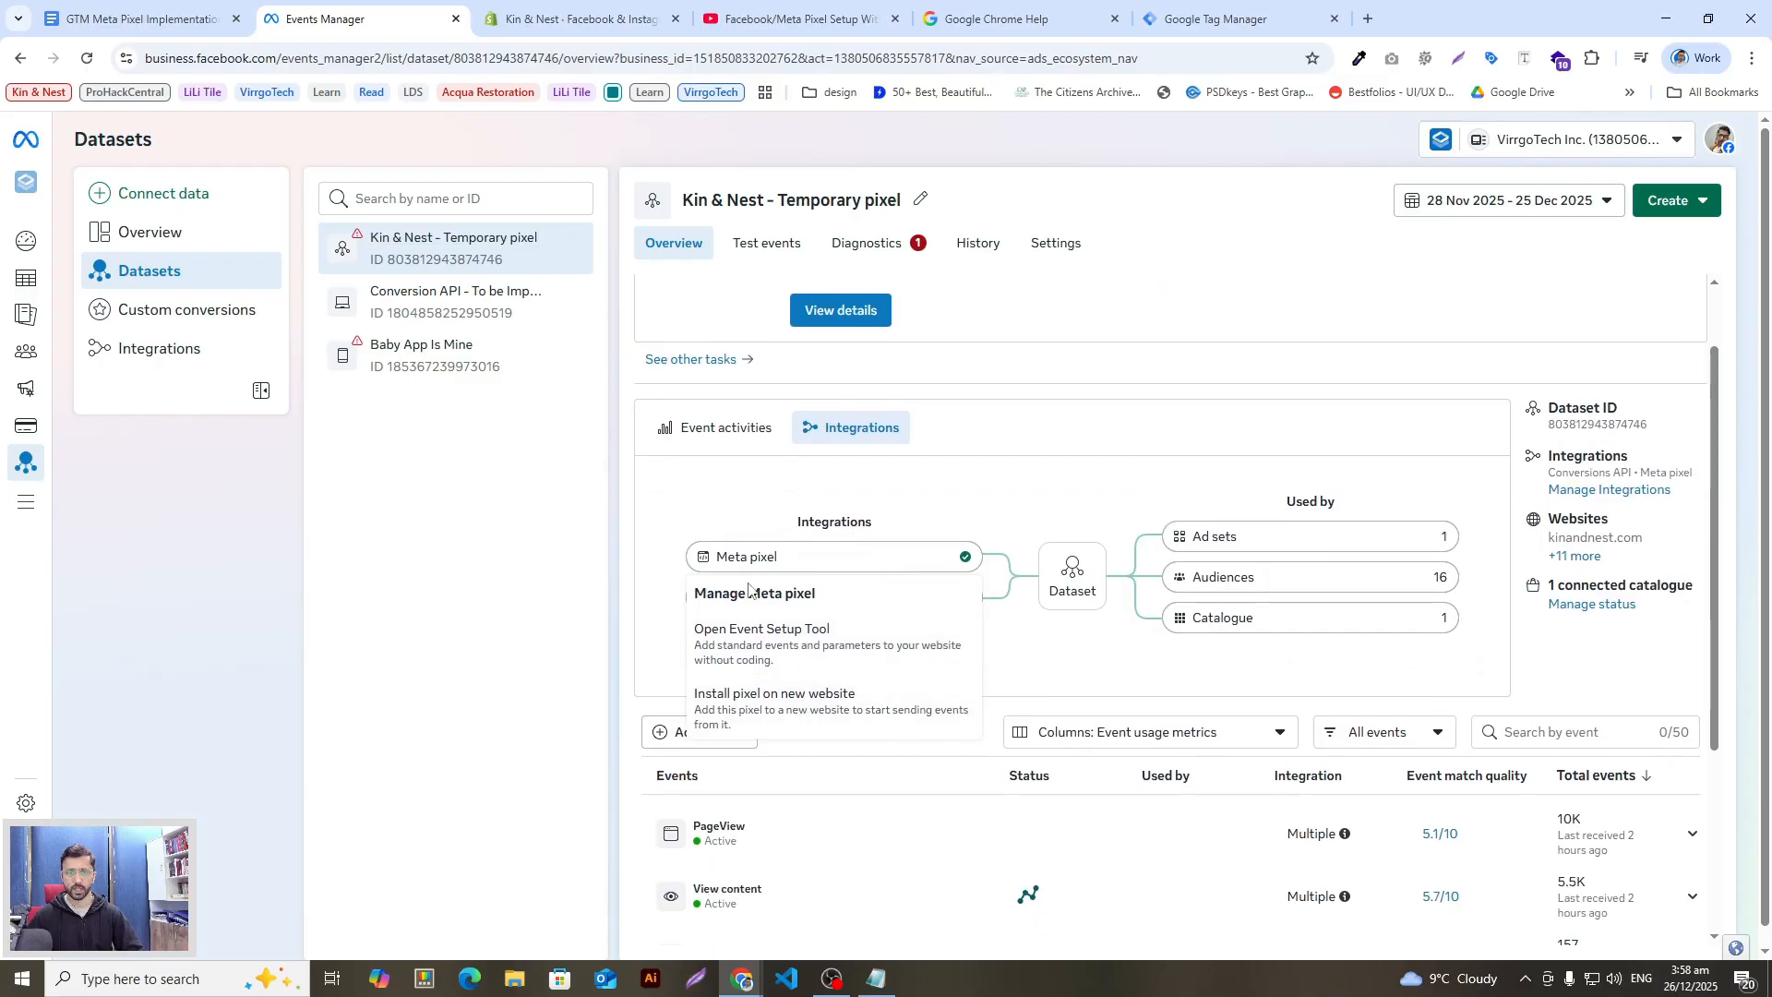
{"action": "left_click", "coordinate": [778, 717]}
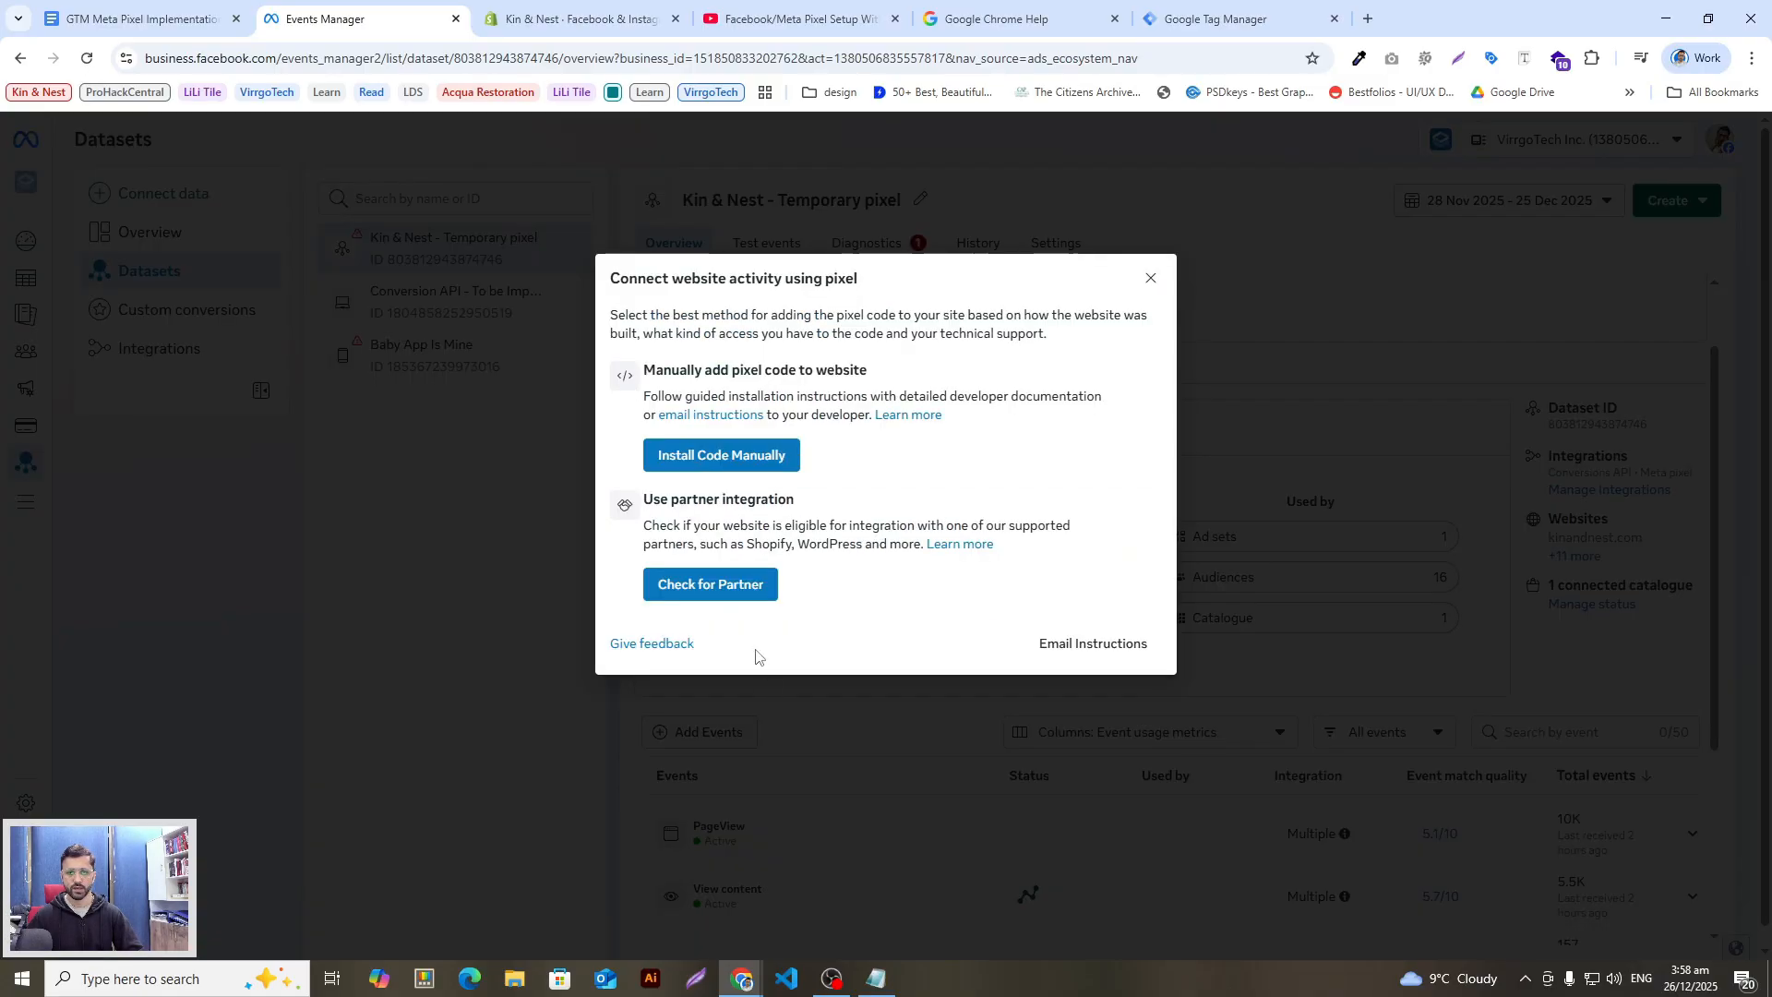
Step: Choose manual installation and paste the copied pixel base code into an emptied Notepad file
{"action": "left_click", "coordinate": [698, 458]}
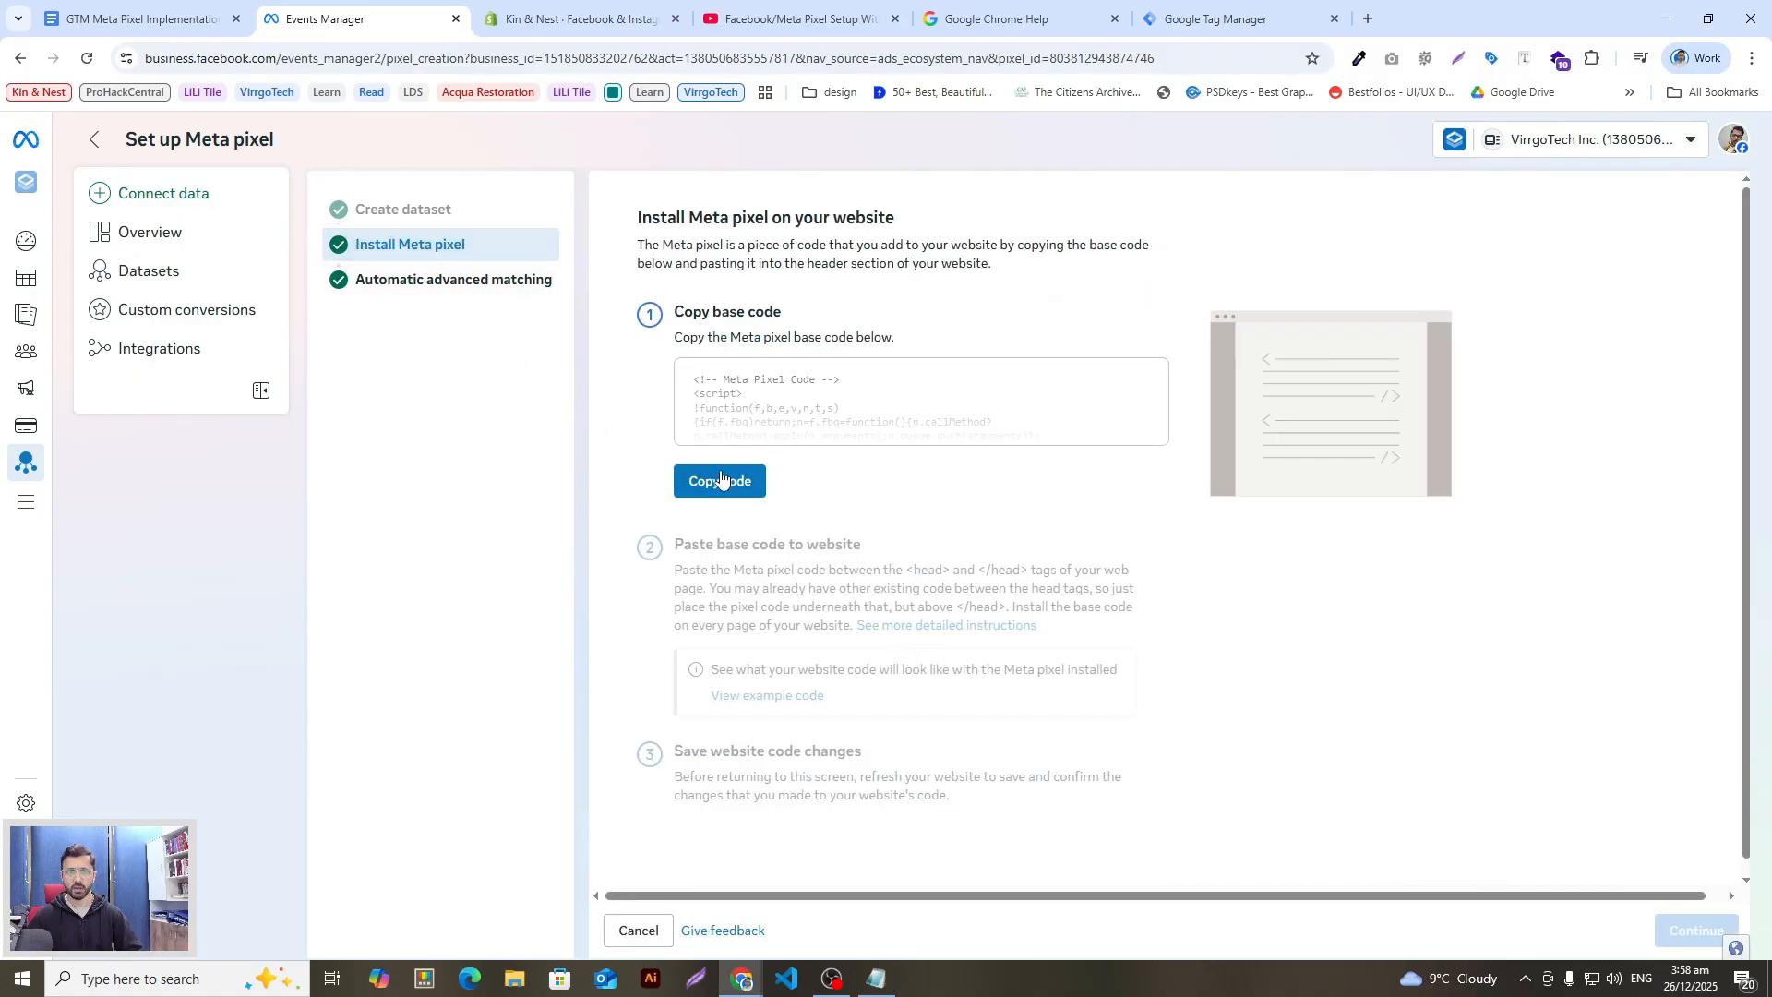
{"action": "left_click", "coordinate": [722, 480]}
{"action": "left_click", "coordinate": [881, 979]}
{"action": "left_click", "coordinate": [787, 561]}
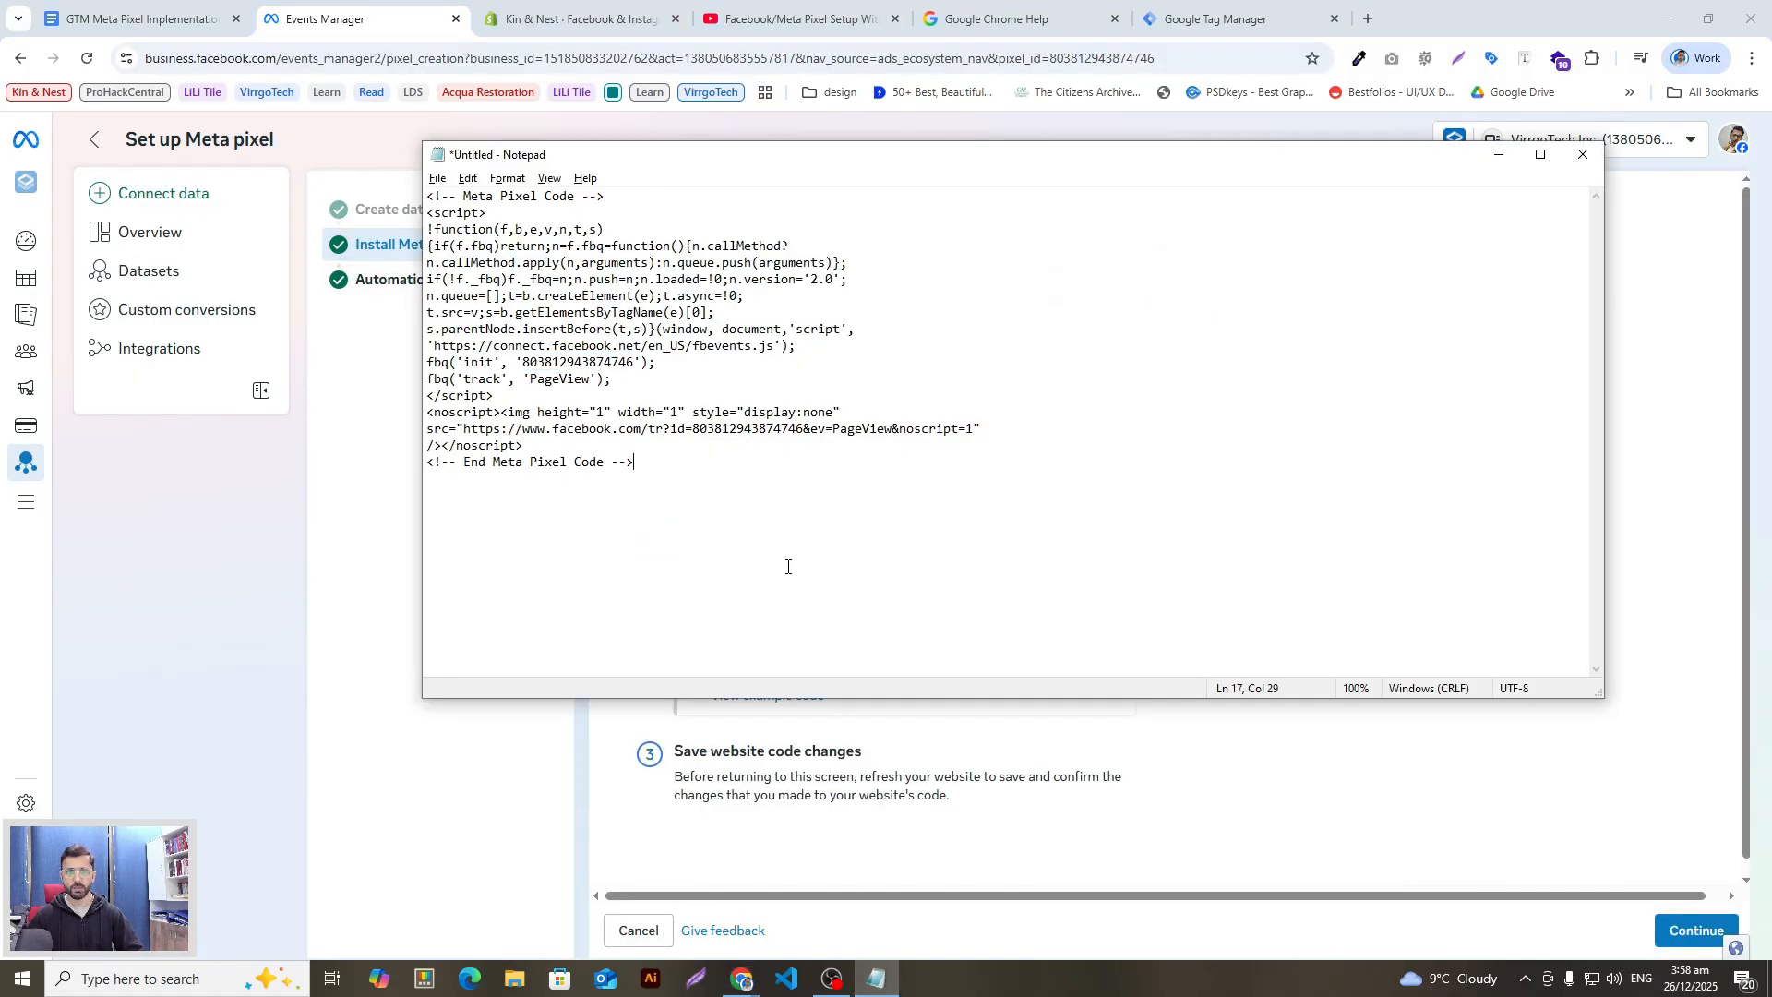
{"action": "key", "text": "ctrl+a"}
{"action": "key", "text": "Delete"}
{"action": "key", "text": "ctrl+v"}
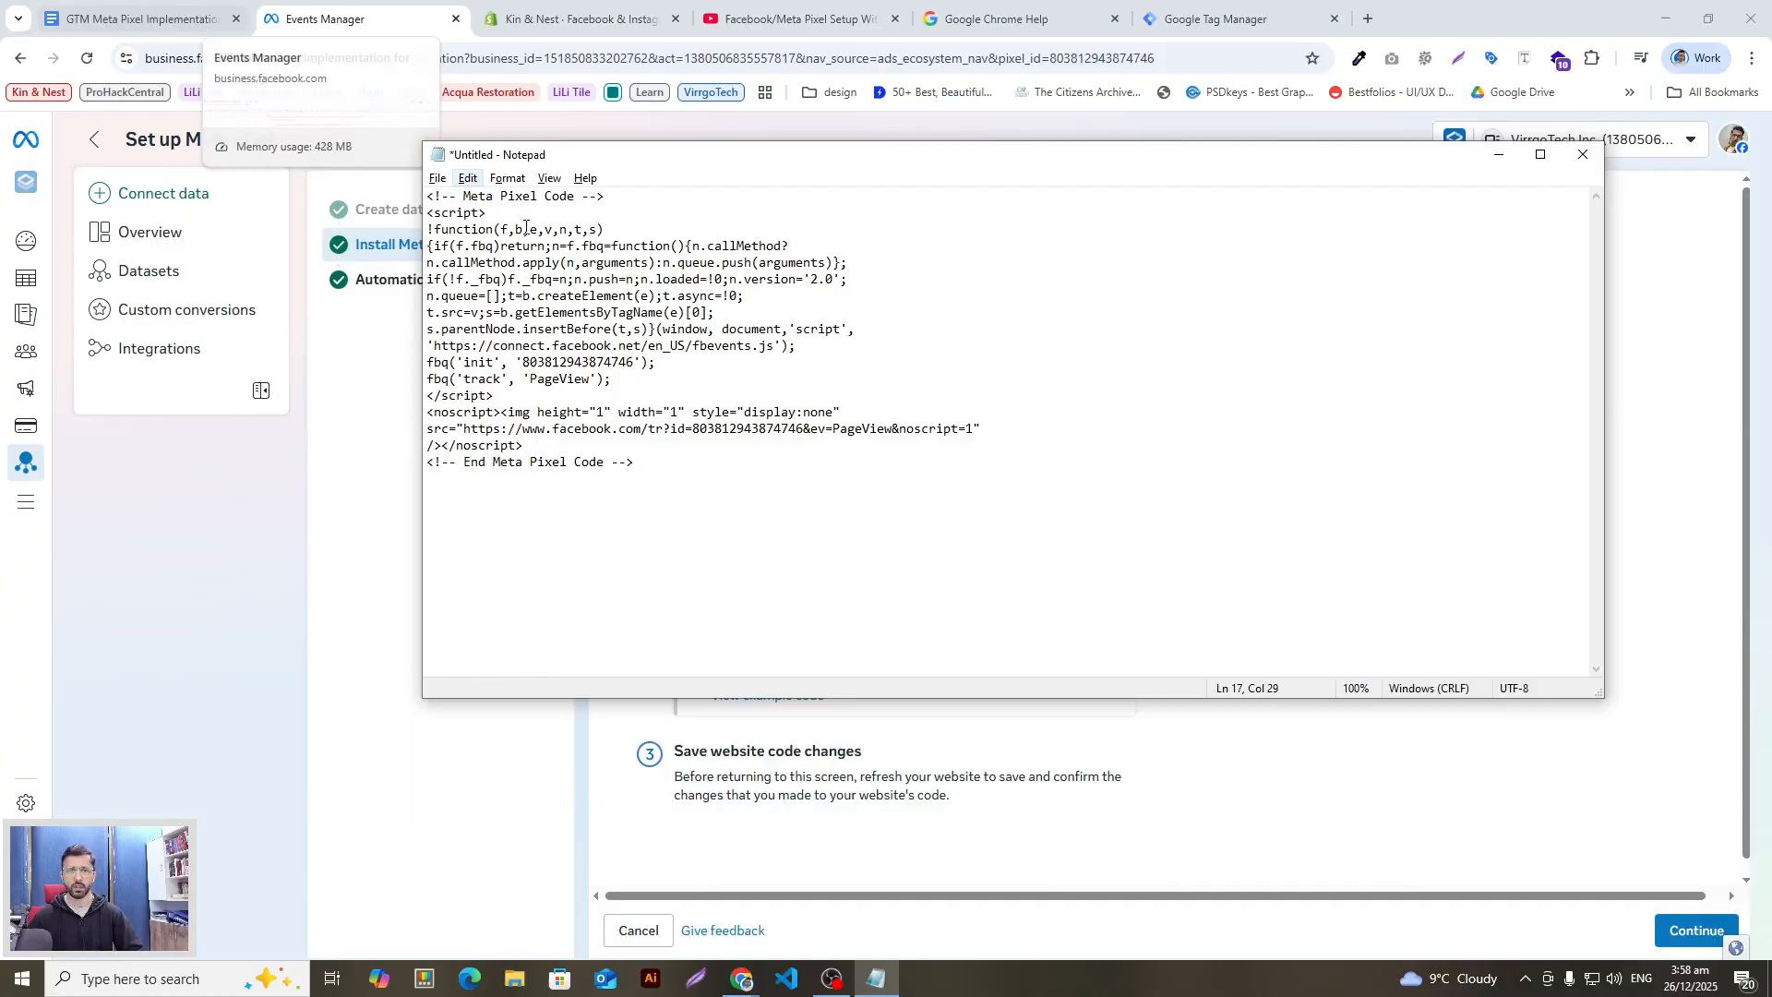
Step: Highlight the pixel ID in the code's init line
{"action": "key", "text": "ctrl+a"}
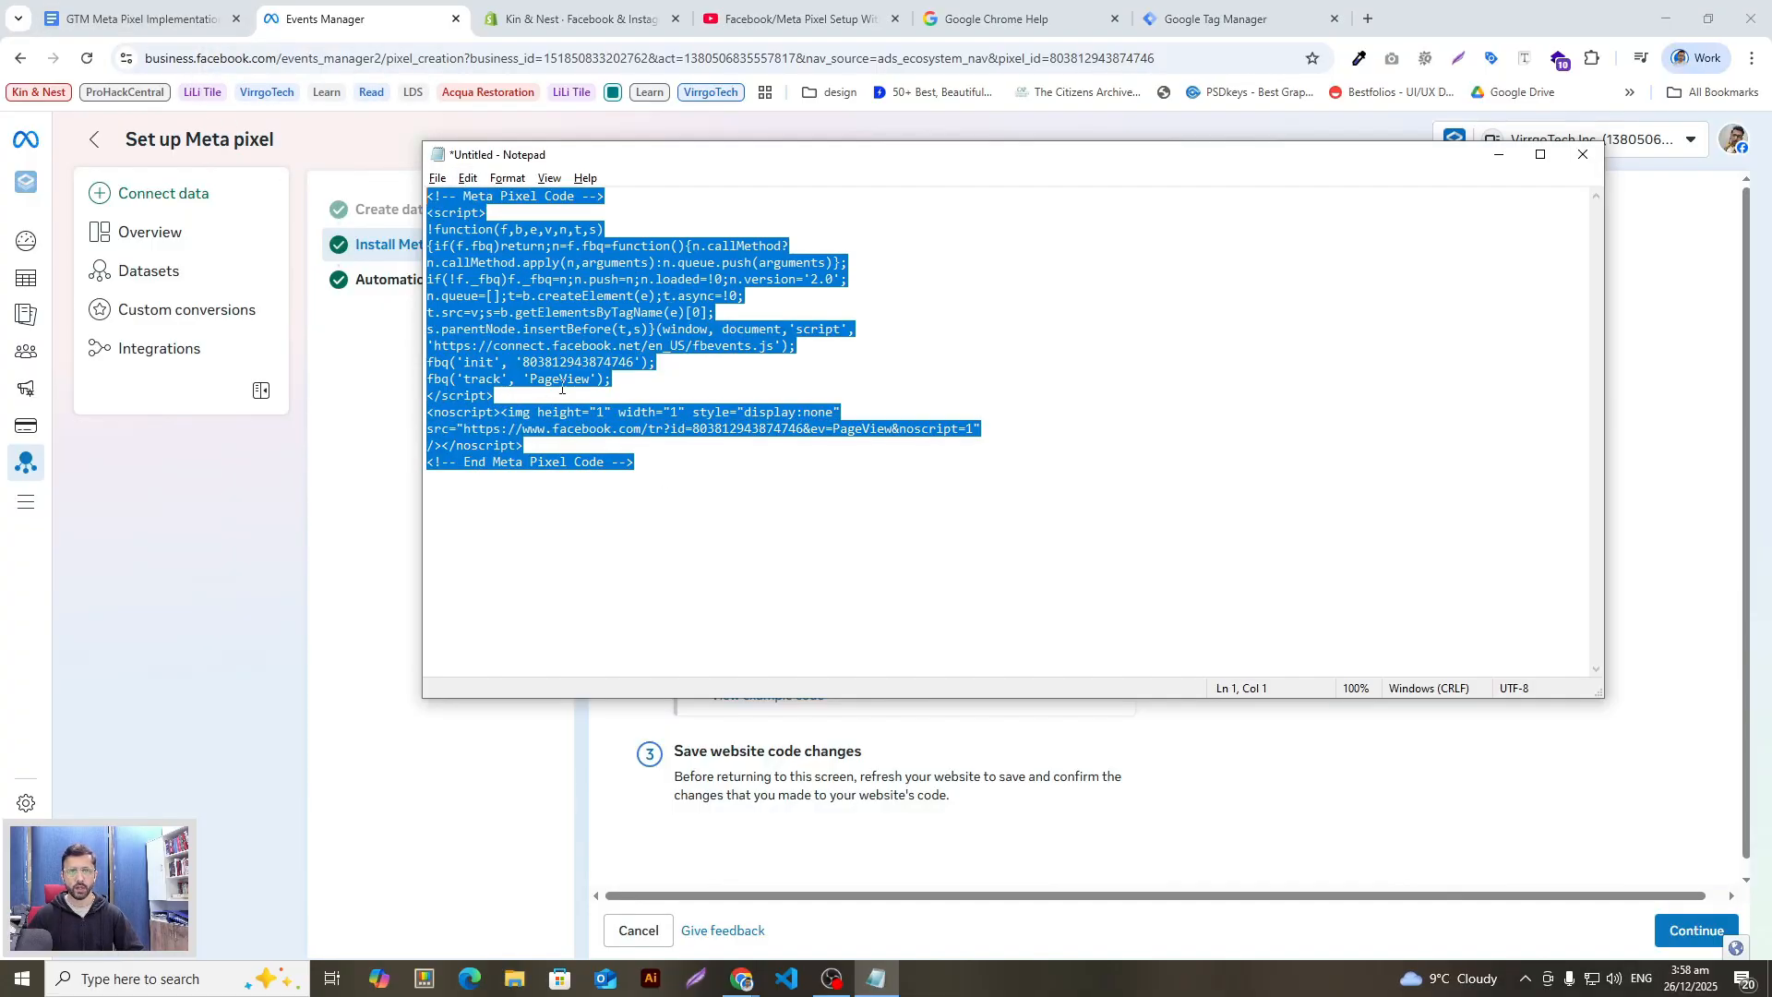
{"action": "left_click_drag", "start_coordinate": [713, 510], "coordinate": [427, 195]}
{"action": "left_click", "coordinate": [740, 451]}
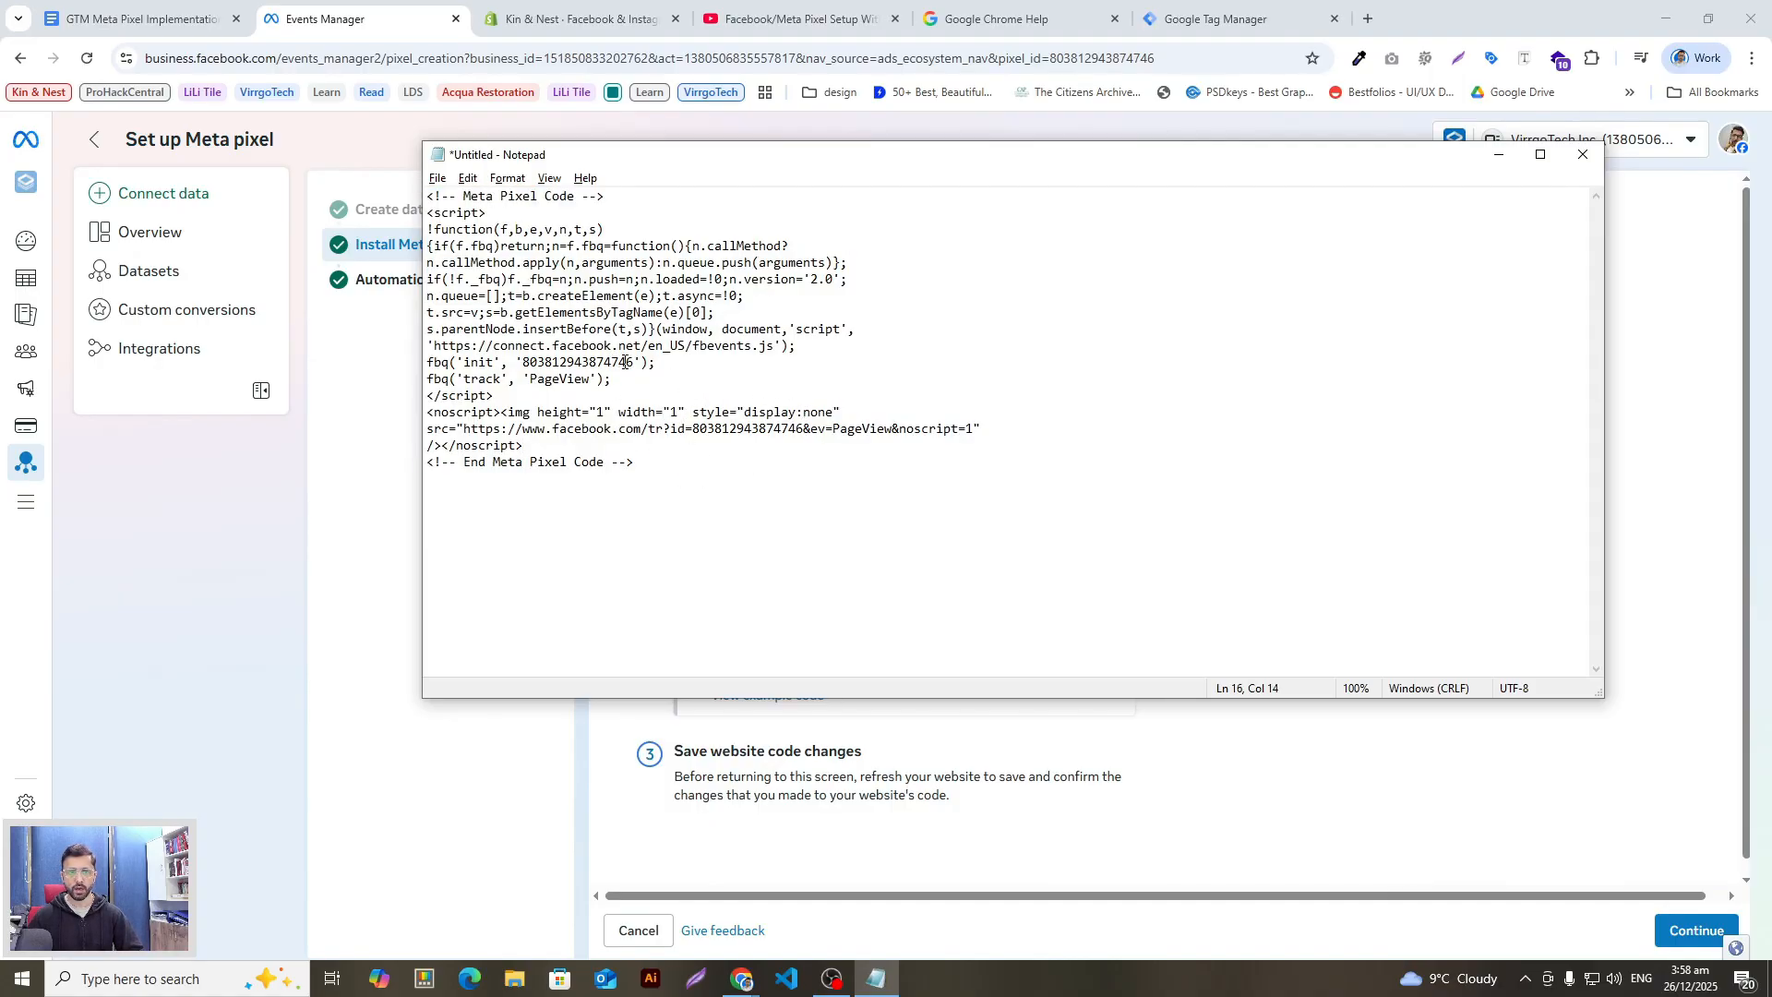
{"action": "left_click_drag", "start_coordinate": [636, 367], "coordinate": [535, 360]}
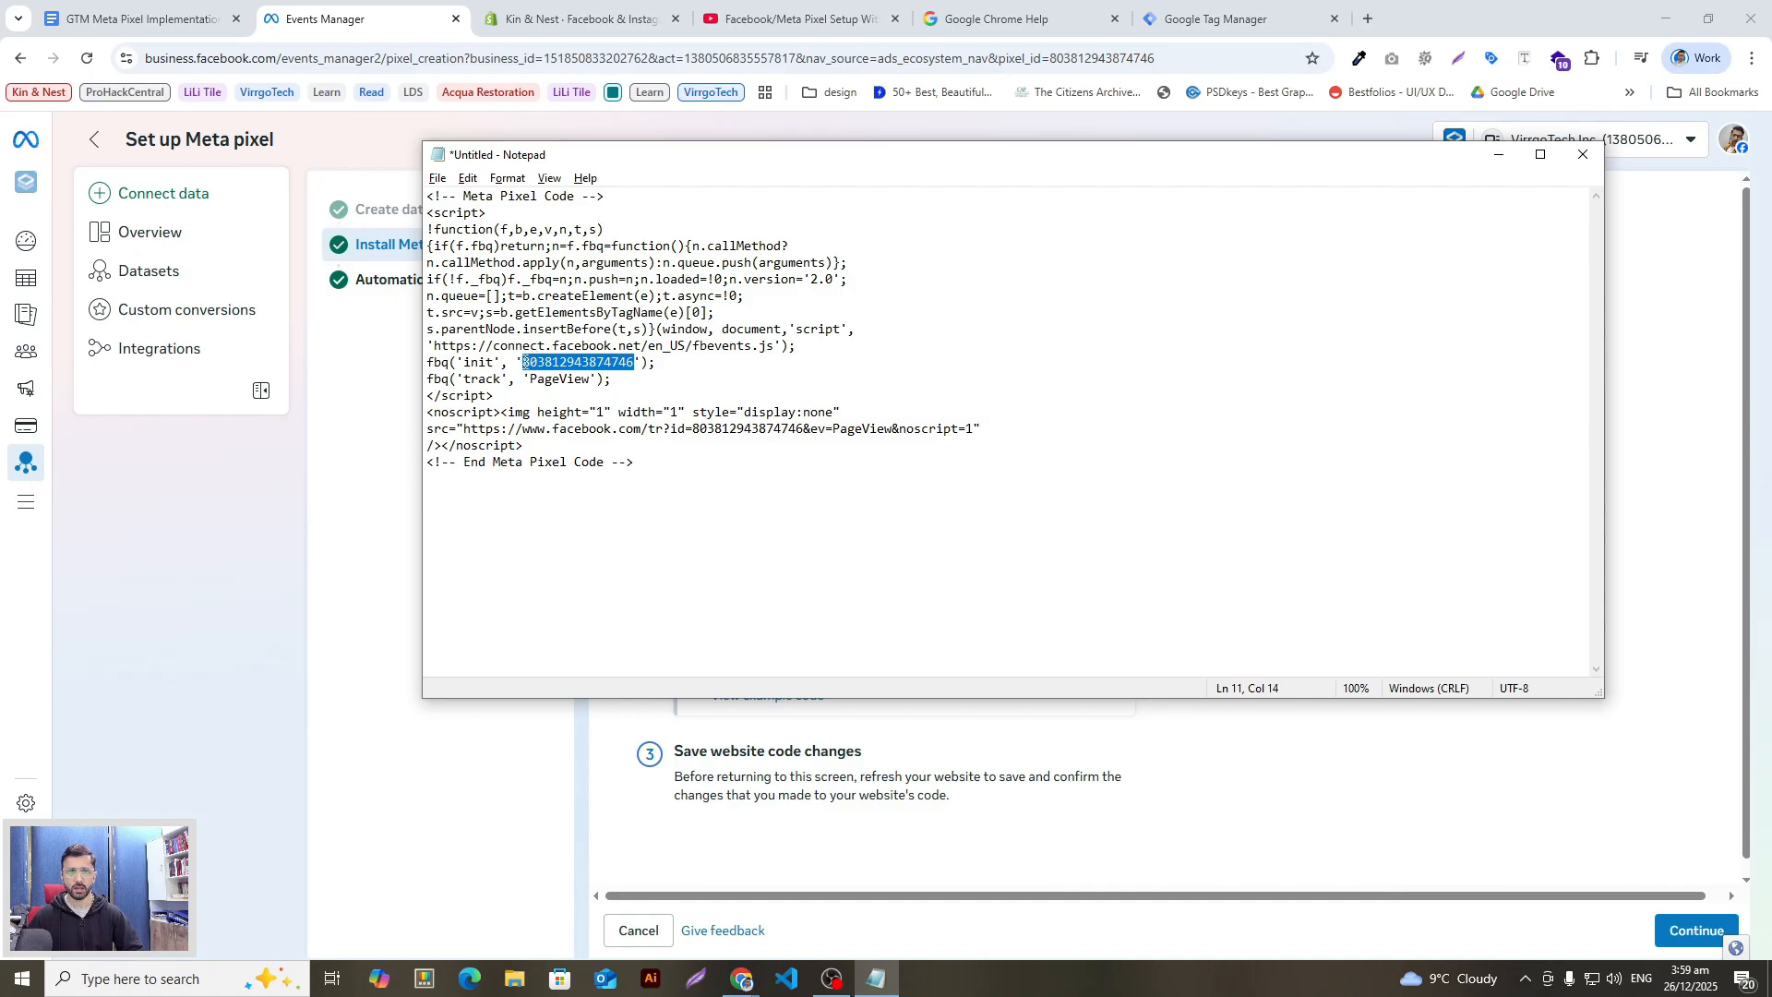
{"action": "key", "text": "alt+Tab"}
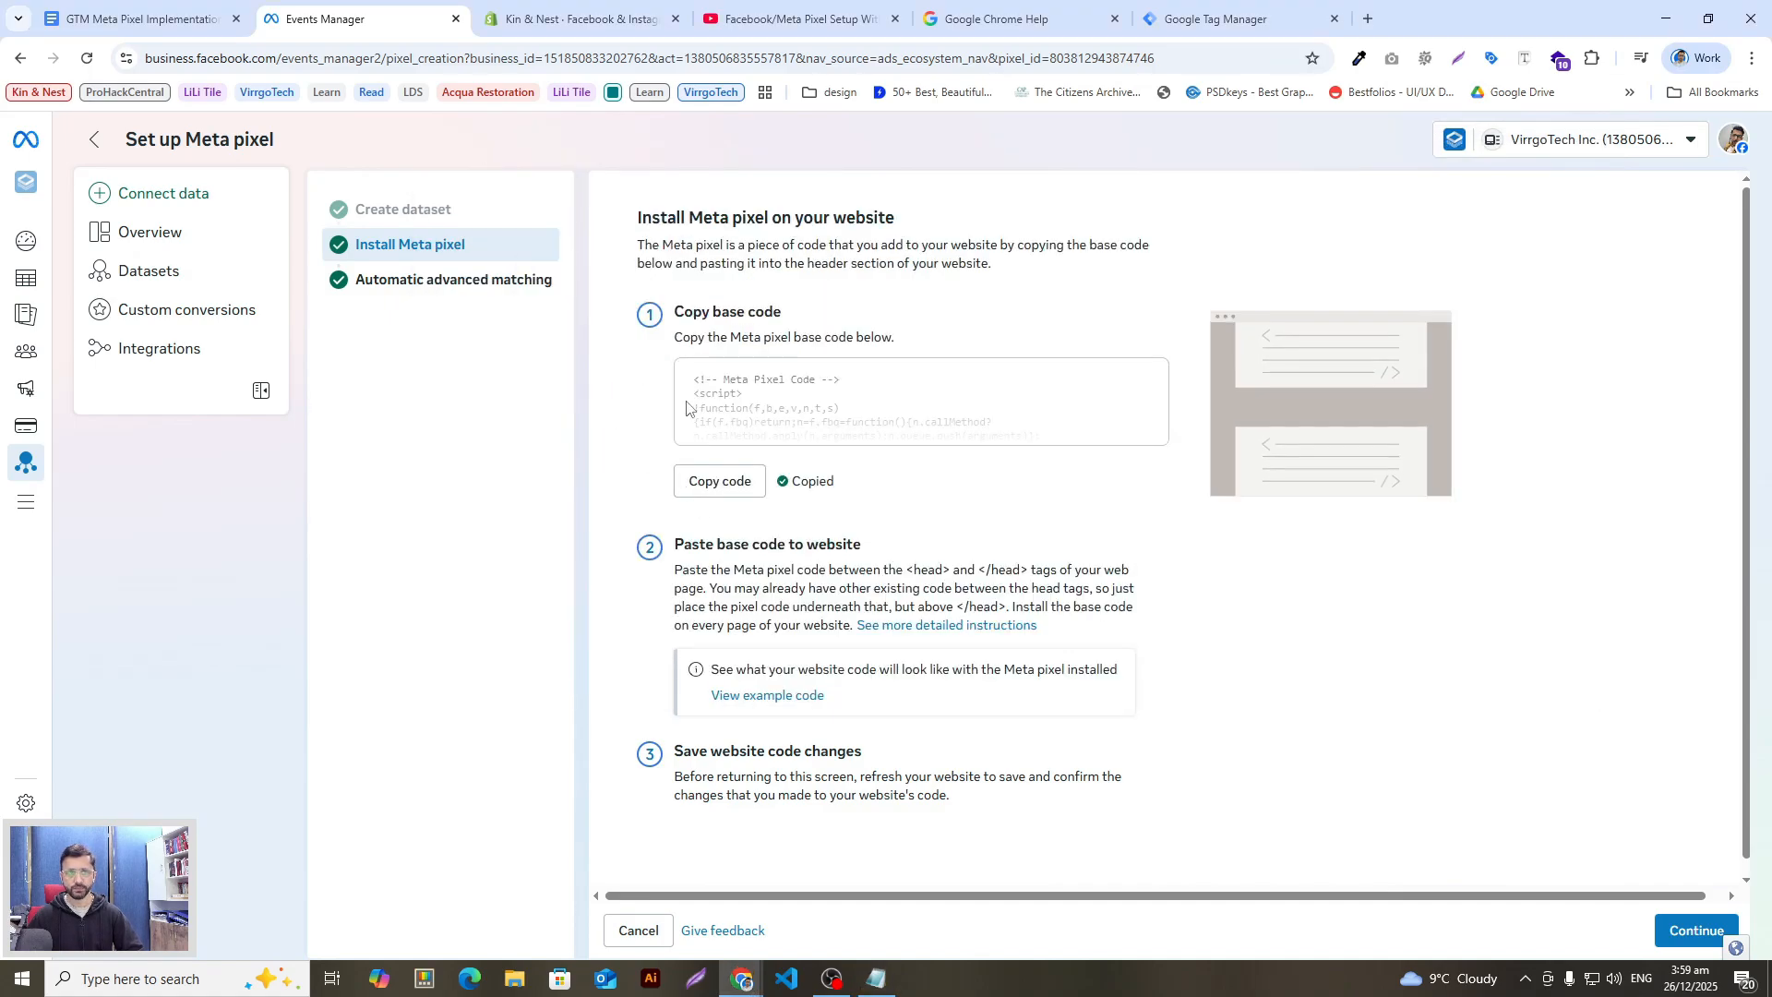
Step: In Google Tag Manager's Variables section, start a new user-defined variable
{"action": "left_click", "coordinate": [155, 15]}
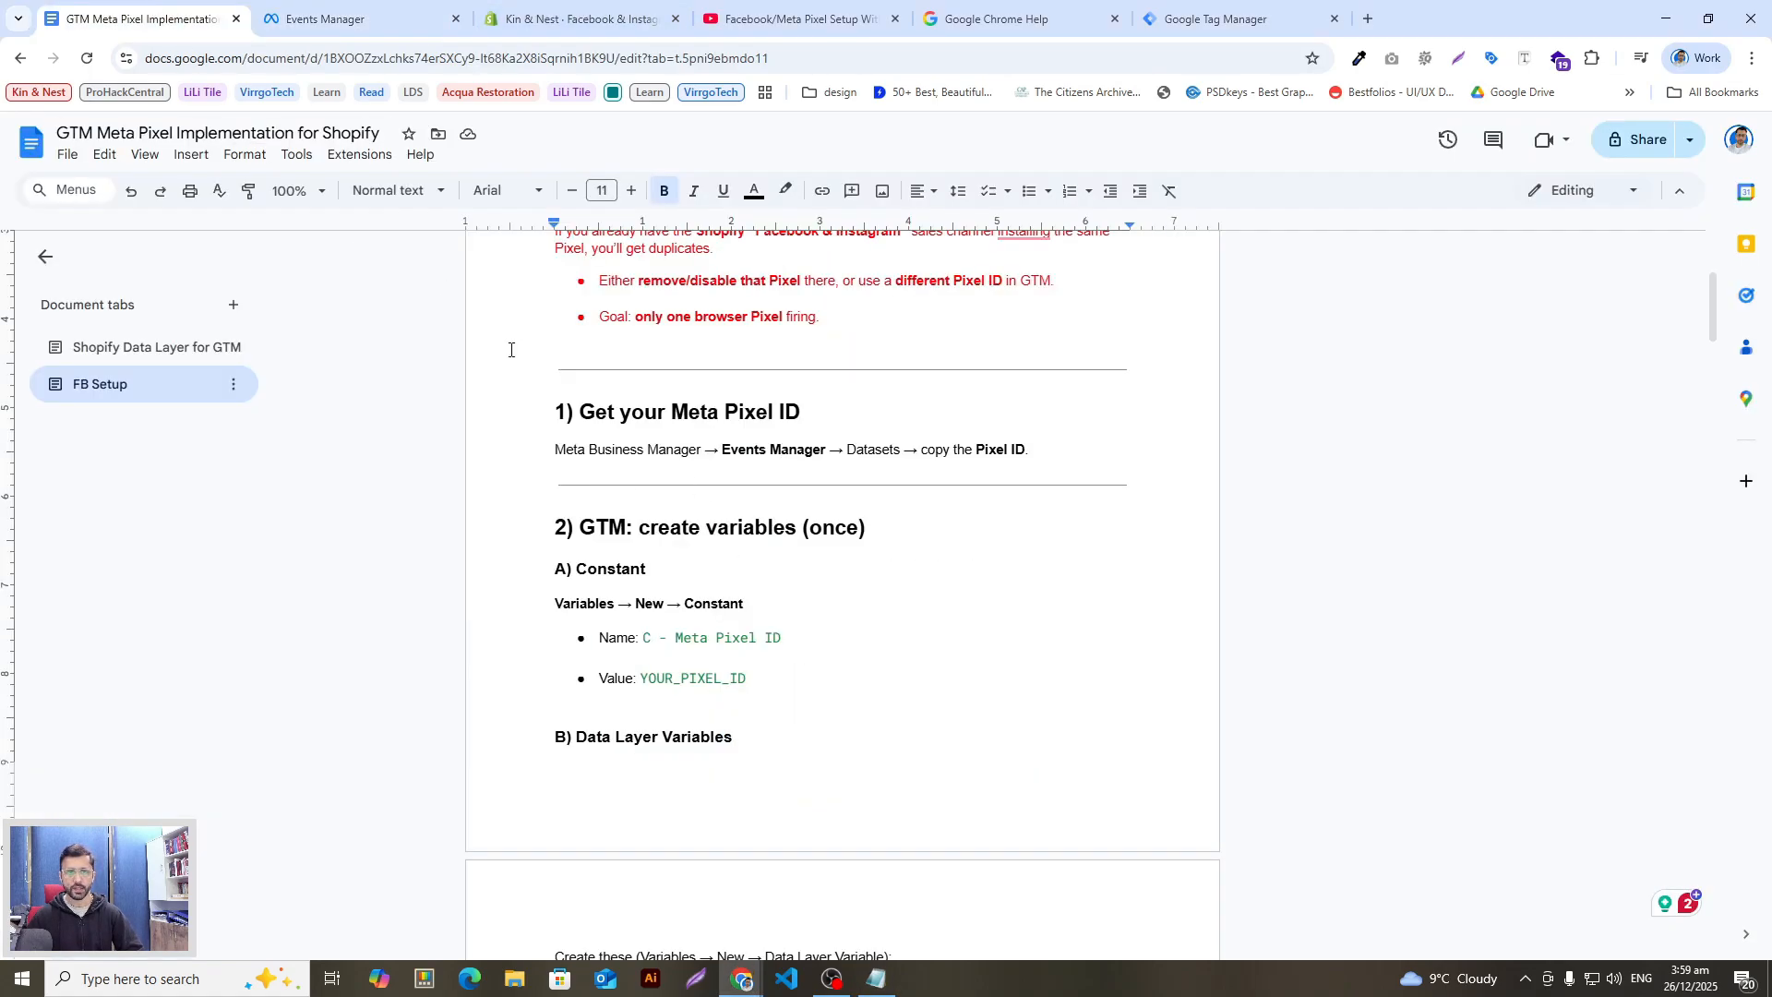
{"action": "key", "text": "ctrl+Tab"}
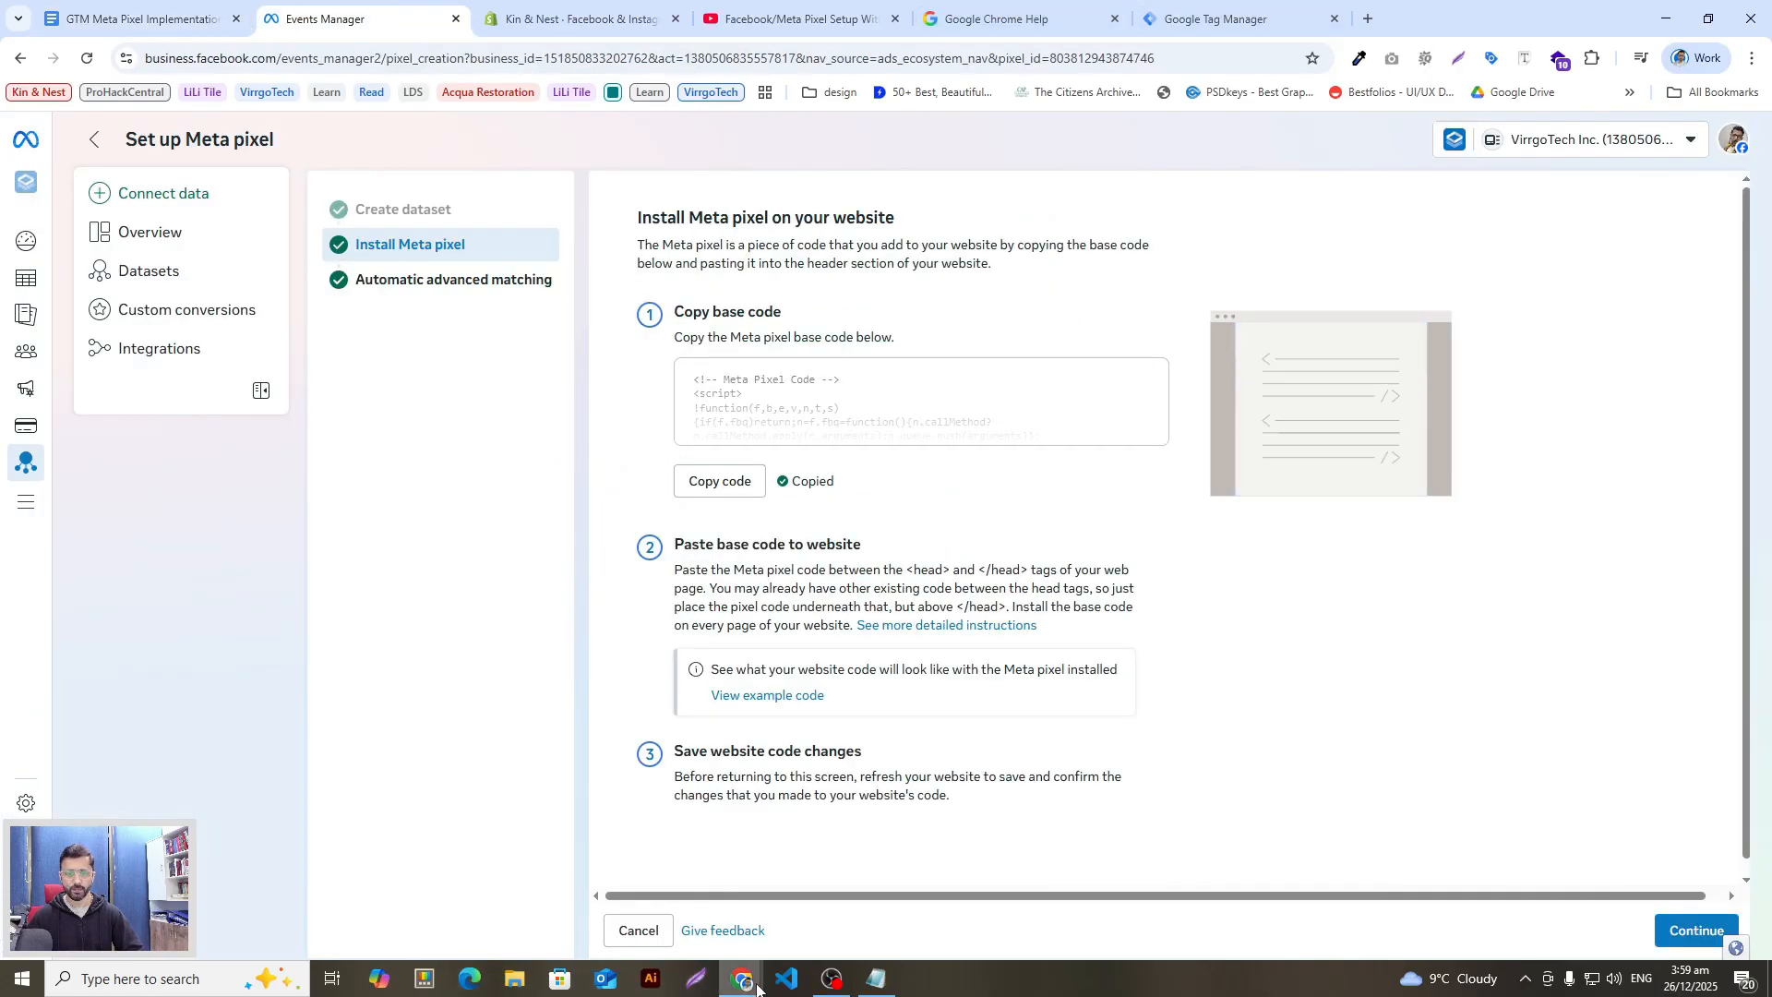
{"action": "mouse_move", "coordinate": [757, 985]}
{"action": "left_click", "coordinate": [863, 914]}
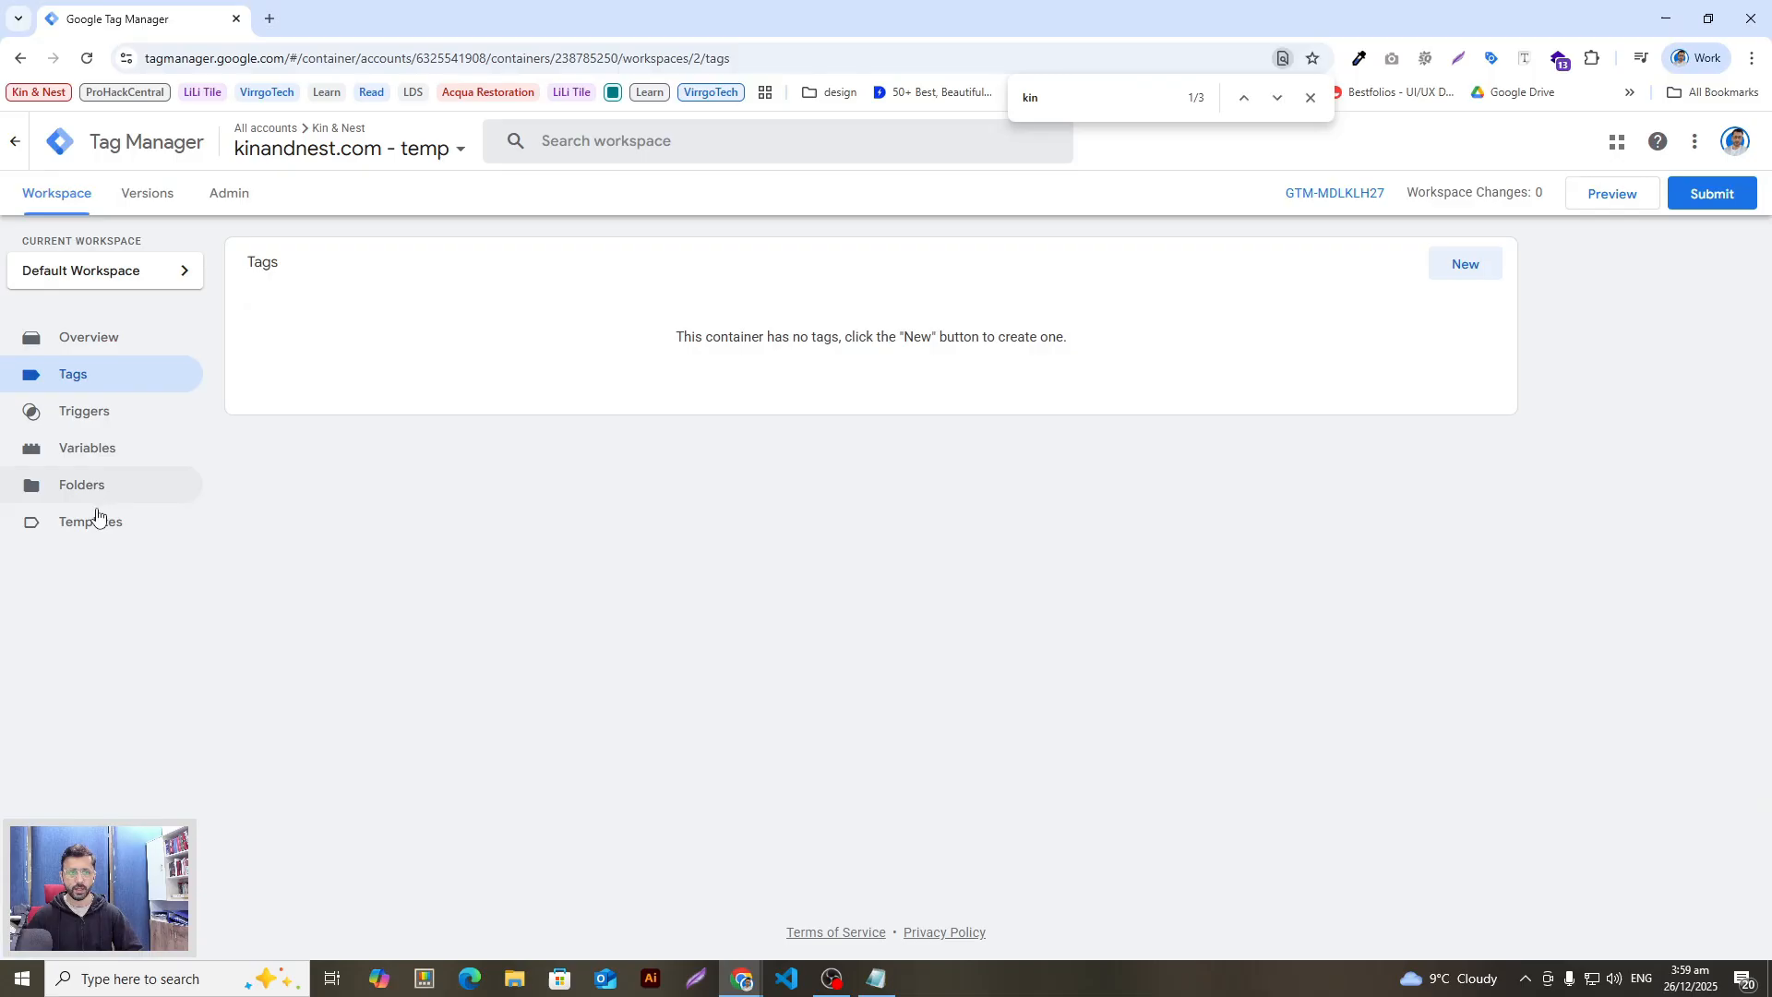
{"action": "left_click", "coordinate": [102, 456]}
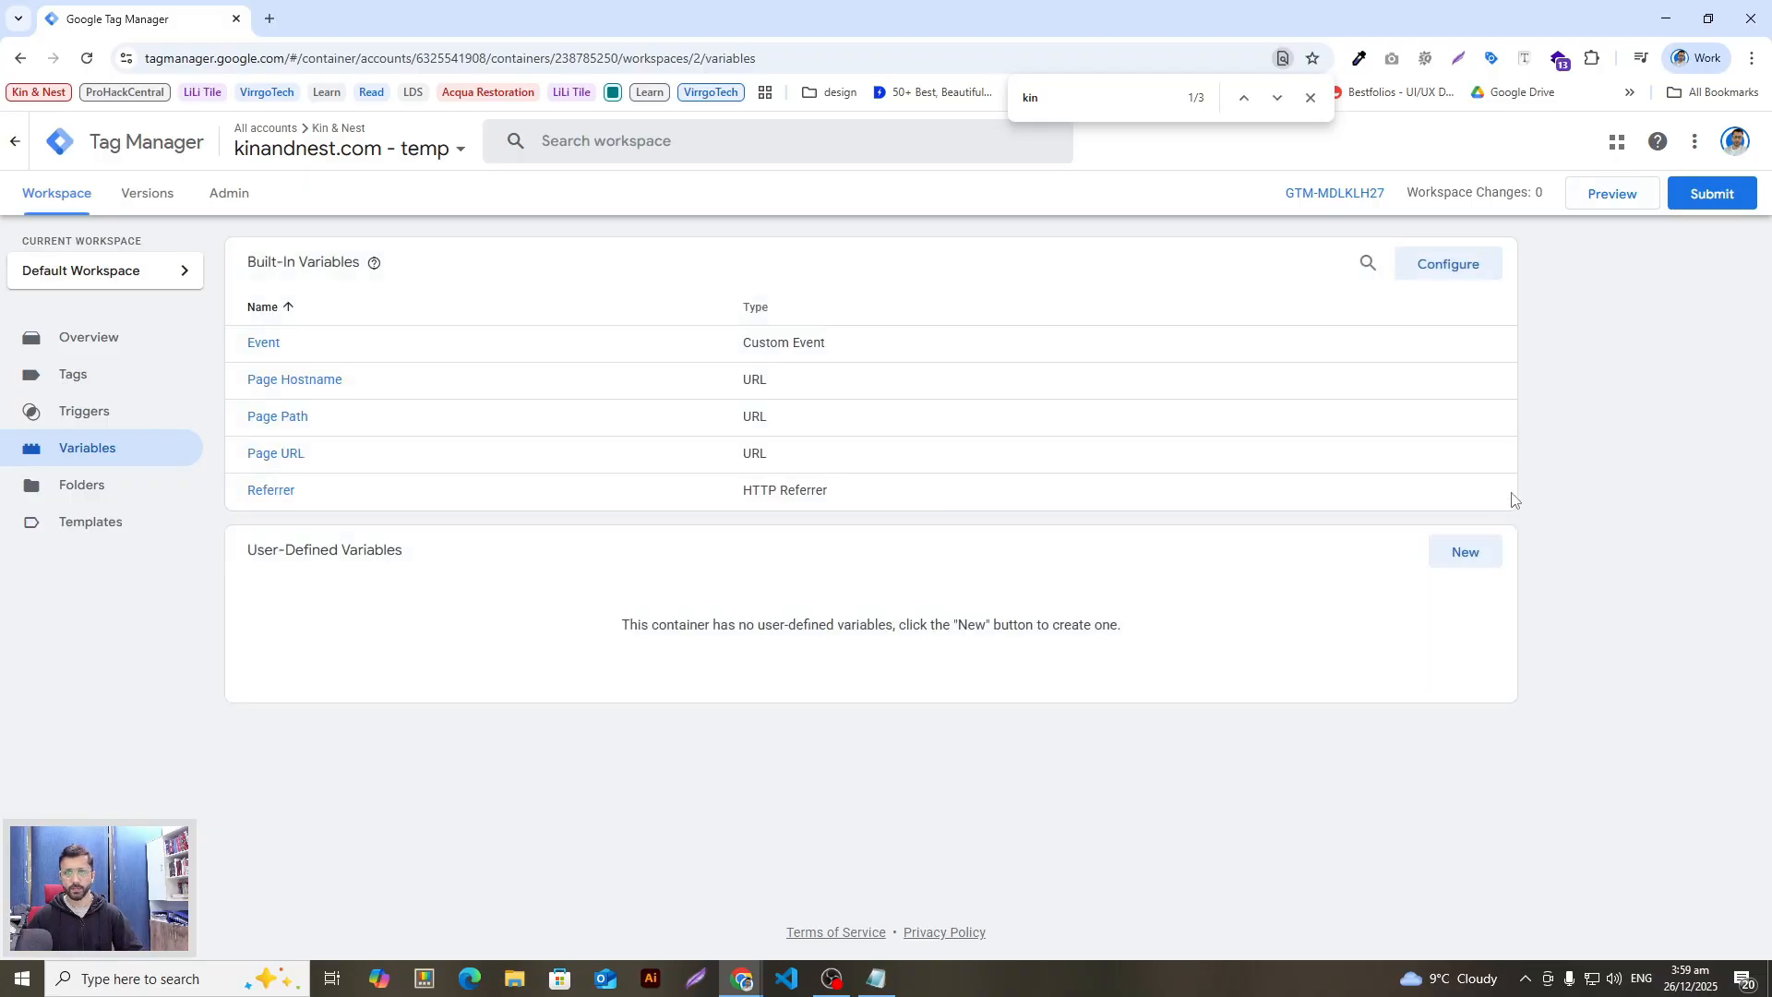
{"action": "left_click", "coordinate": [1468, 551]}
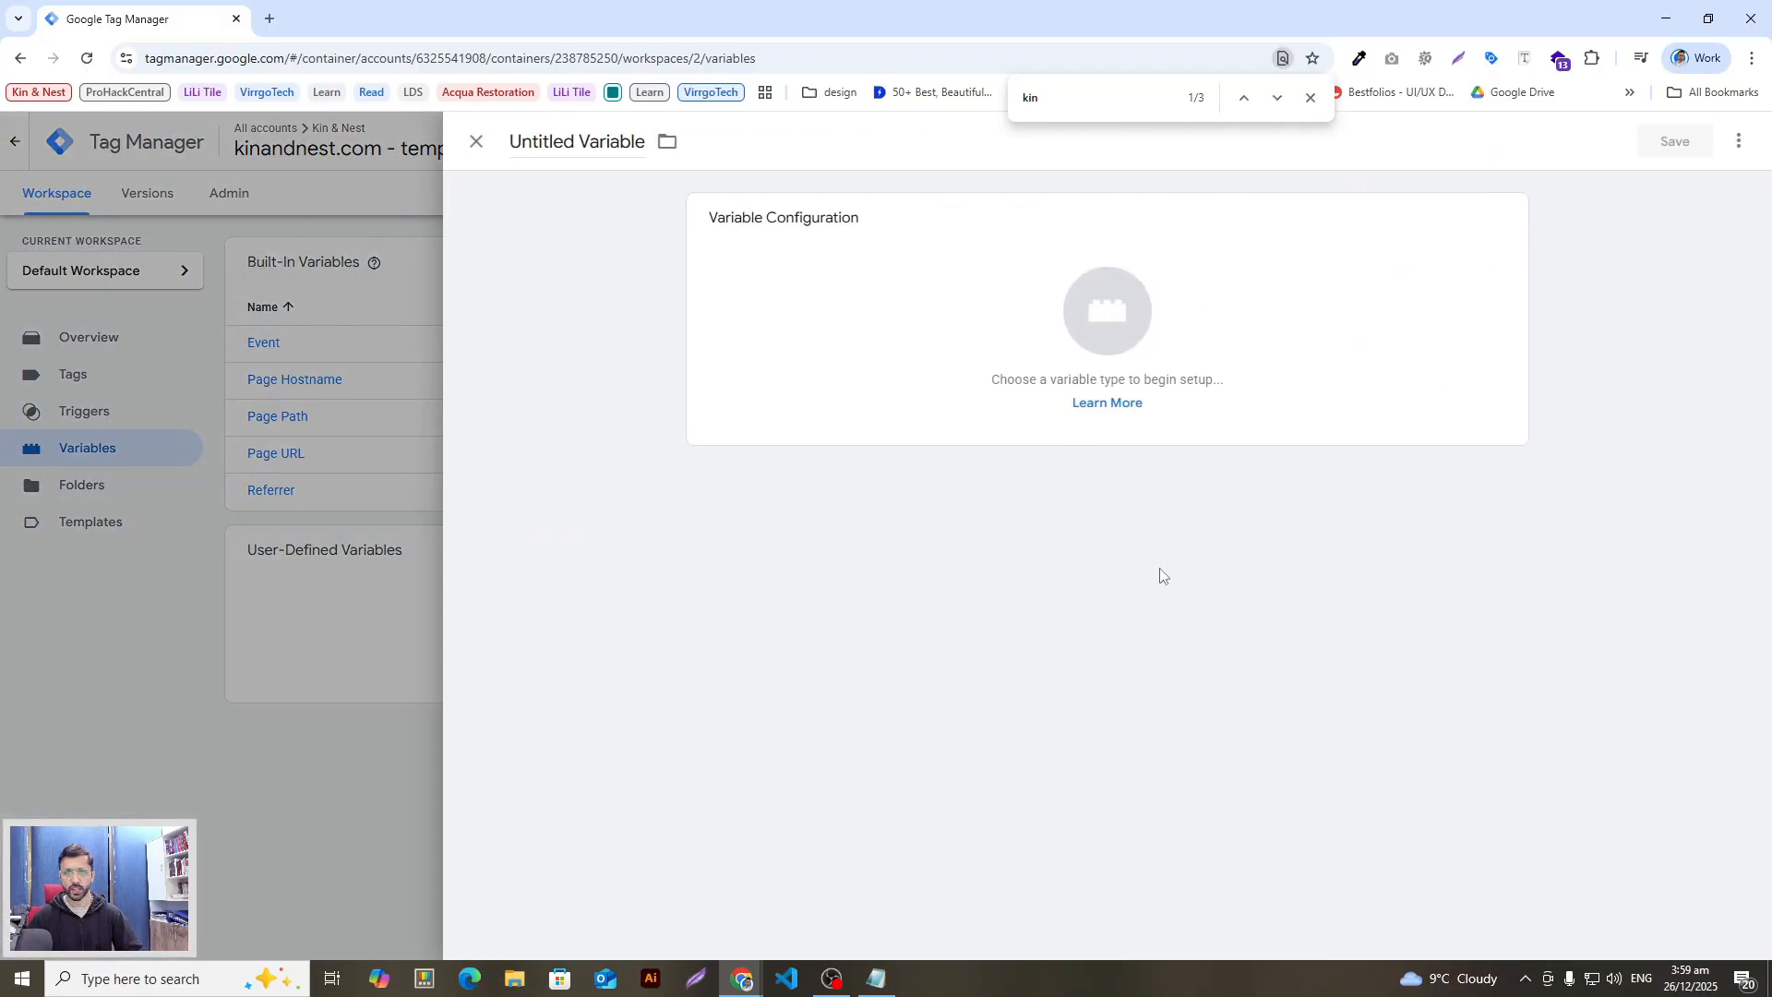
Step: Name the variable 'FB Pixel -' followed by the pasted pixel ID
{"action": "double_click", "coordinate": [607, 150]}
{"action": "key", "text": "ctrl+a"}
{"action": "key", "text": "BackSpace"}
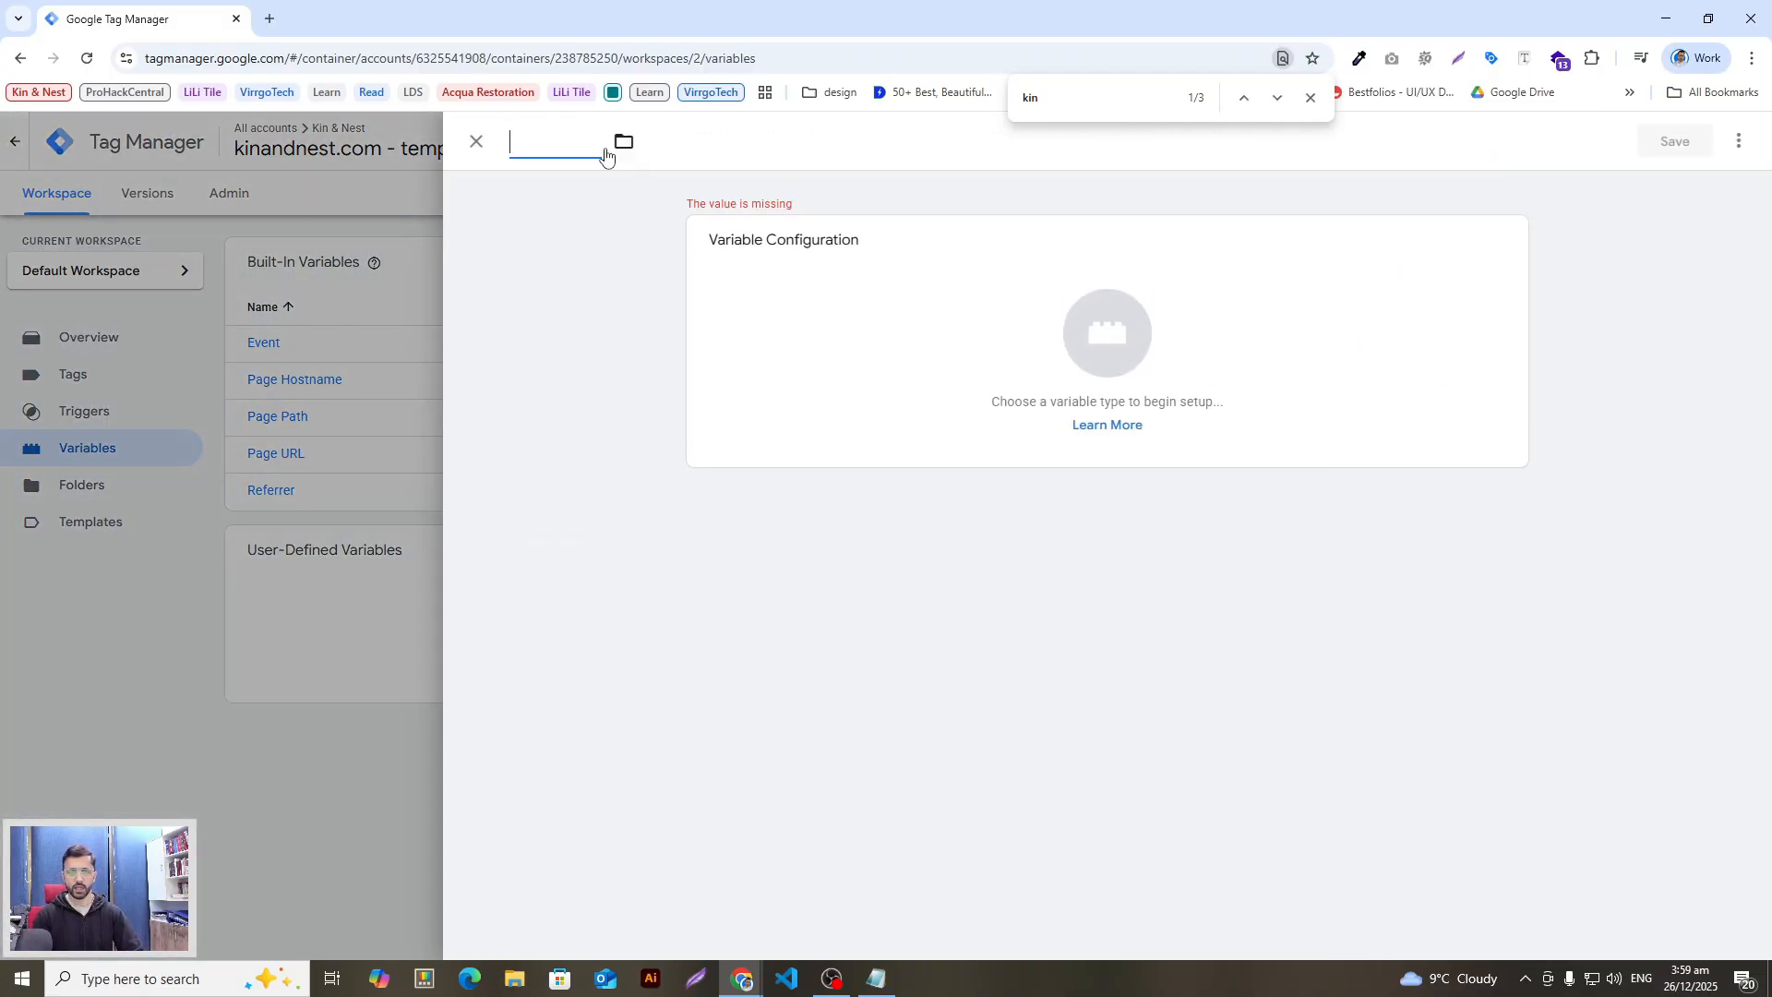
{"action": "type", "text": "FB"}
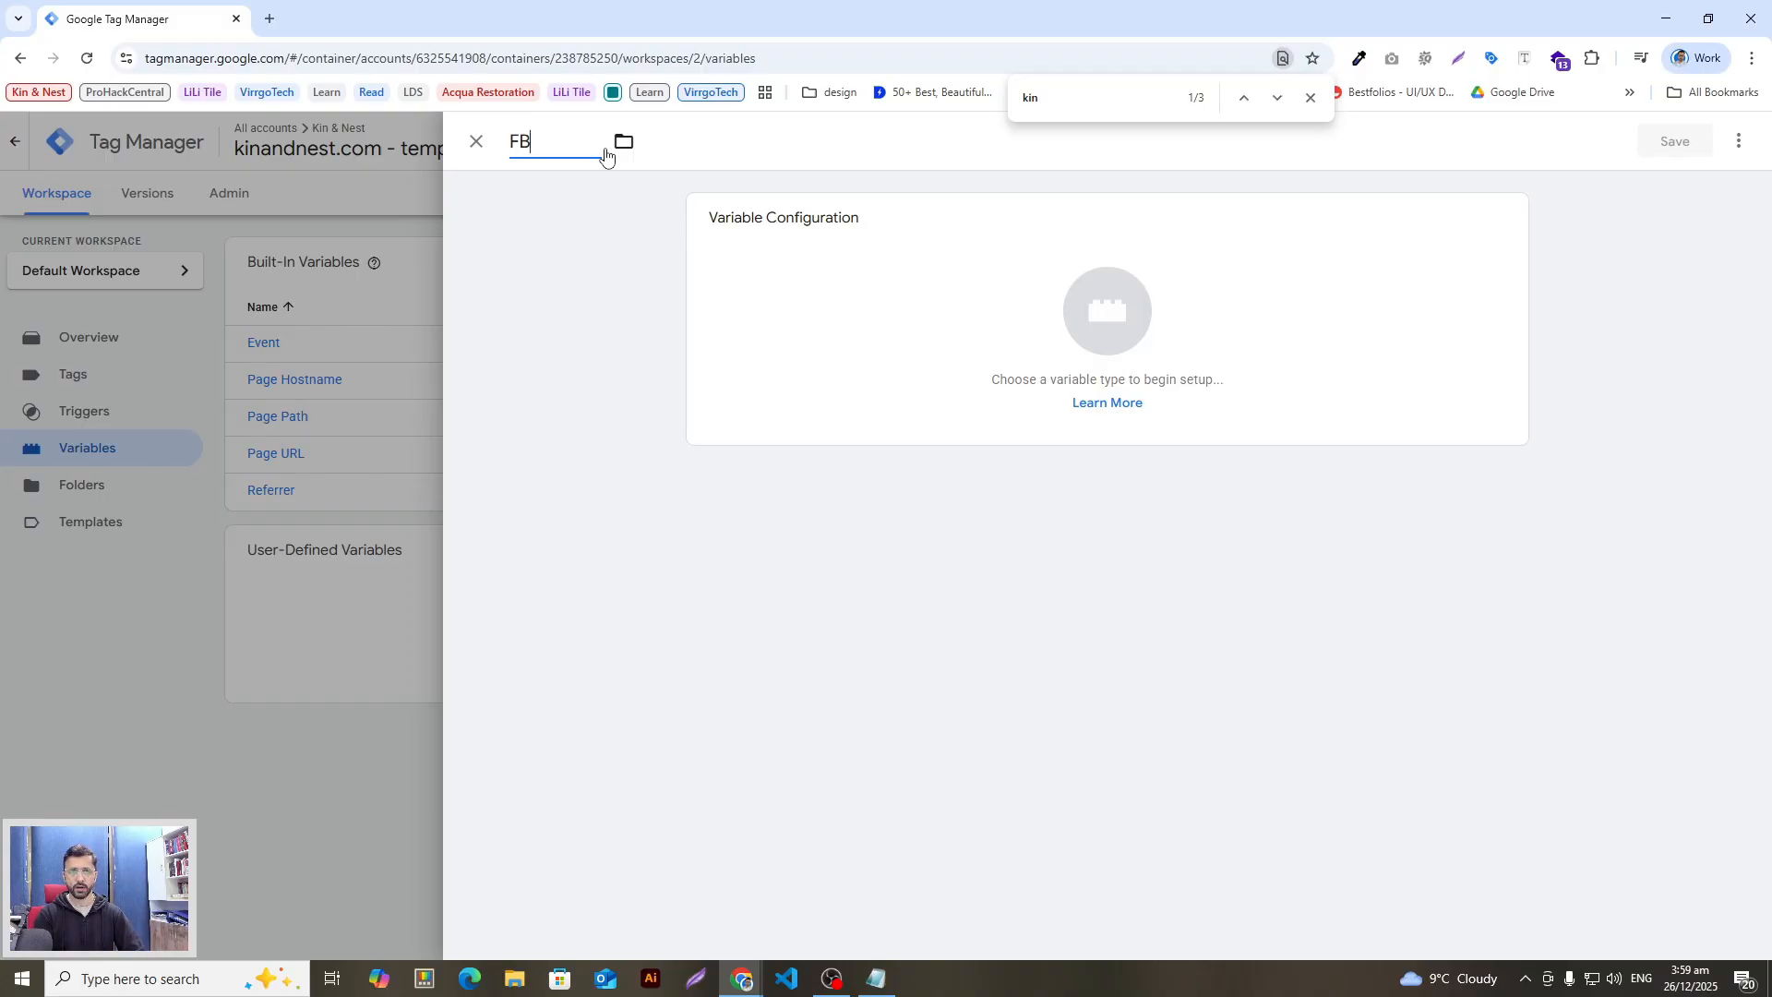
{"action": "type", "text": " -"}
{"action": "key", "text": "ctrl+v"}
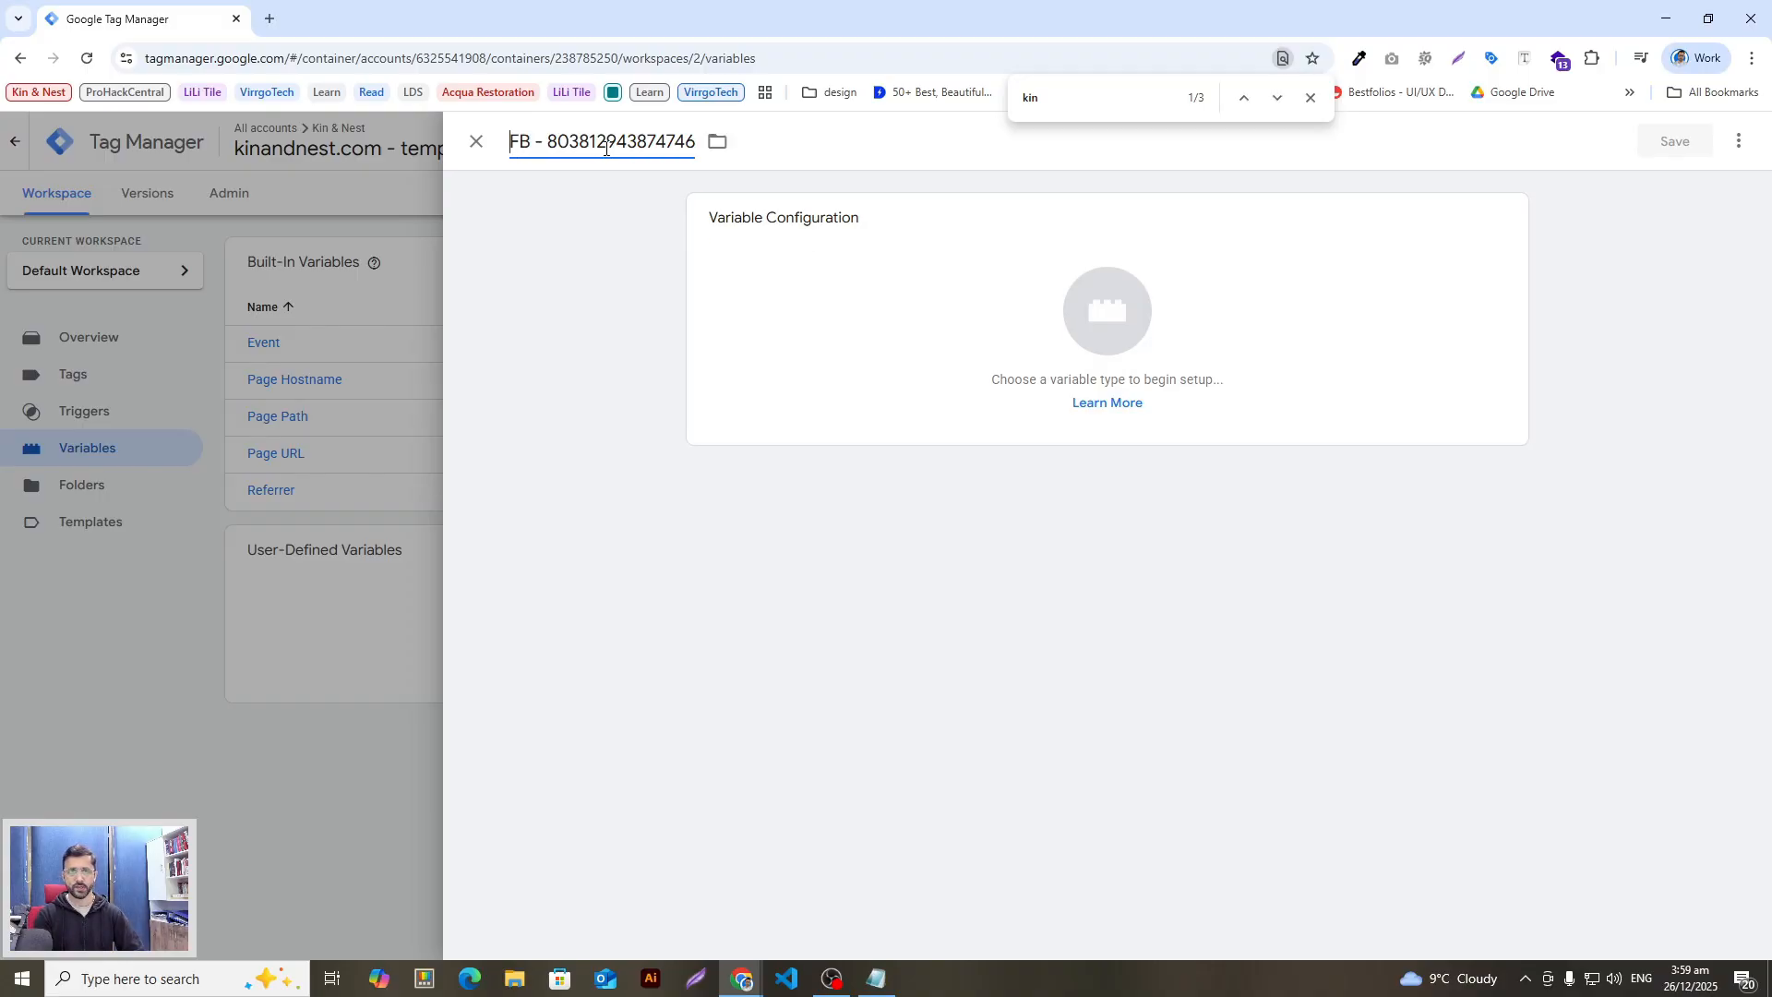
{"action": "left_click", "coordinate": [535, 144]}
{"action": "type", "text": "Pixel"}
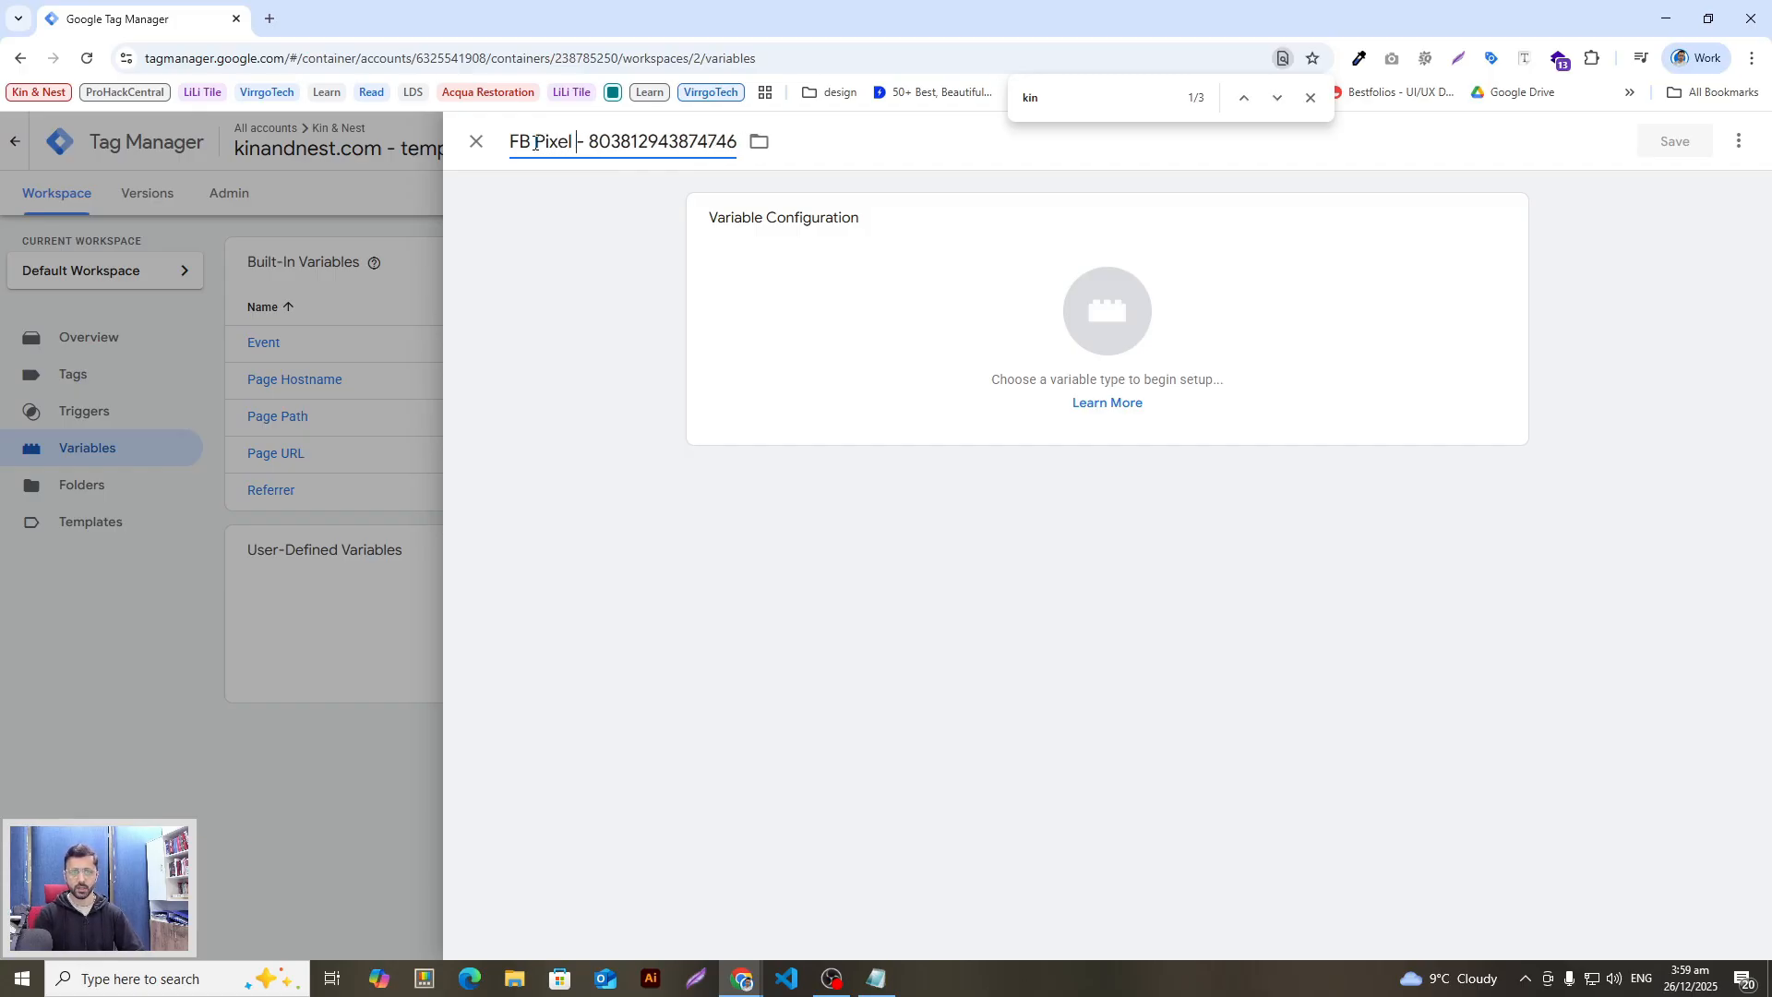
{"action": "double_click", "coordinate": [600, 144]}
{"action": "key", "text": "ctrl+c"}
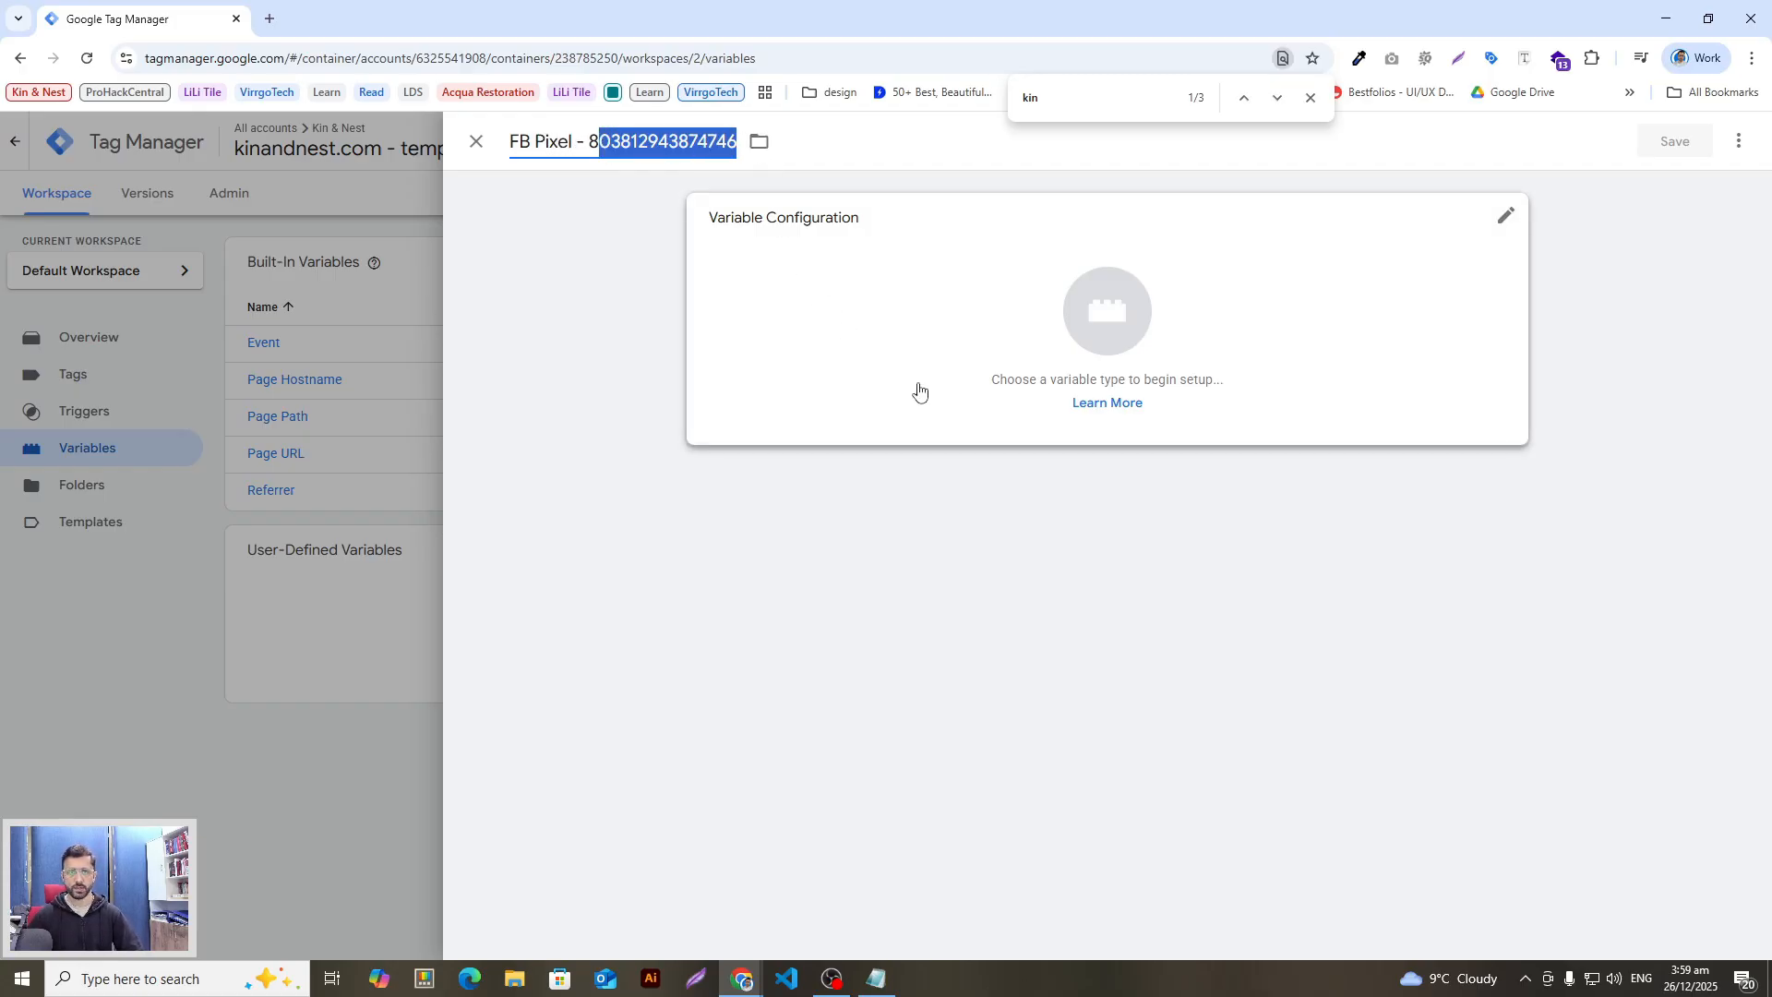
Step: Make it a Constant variable with the pixel ID as its value, and save it
{"action": "left_click", "coordinate": [917, 387]}
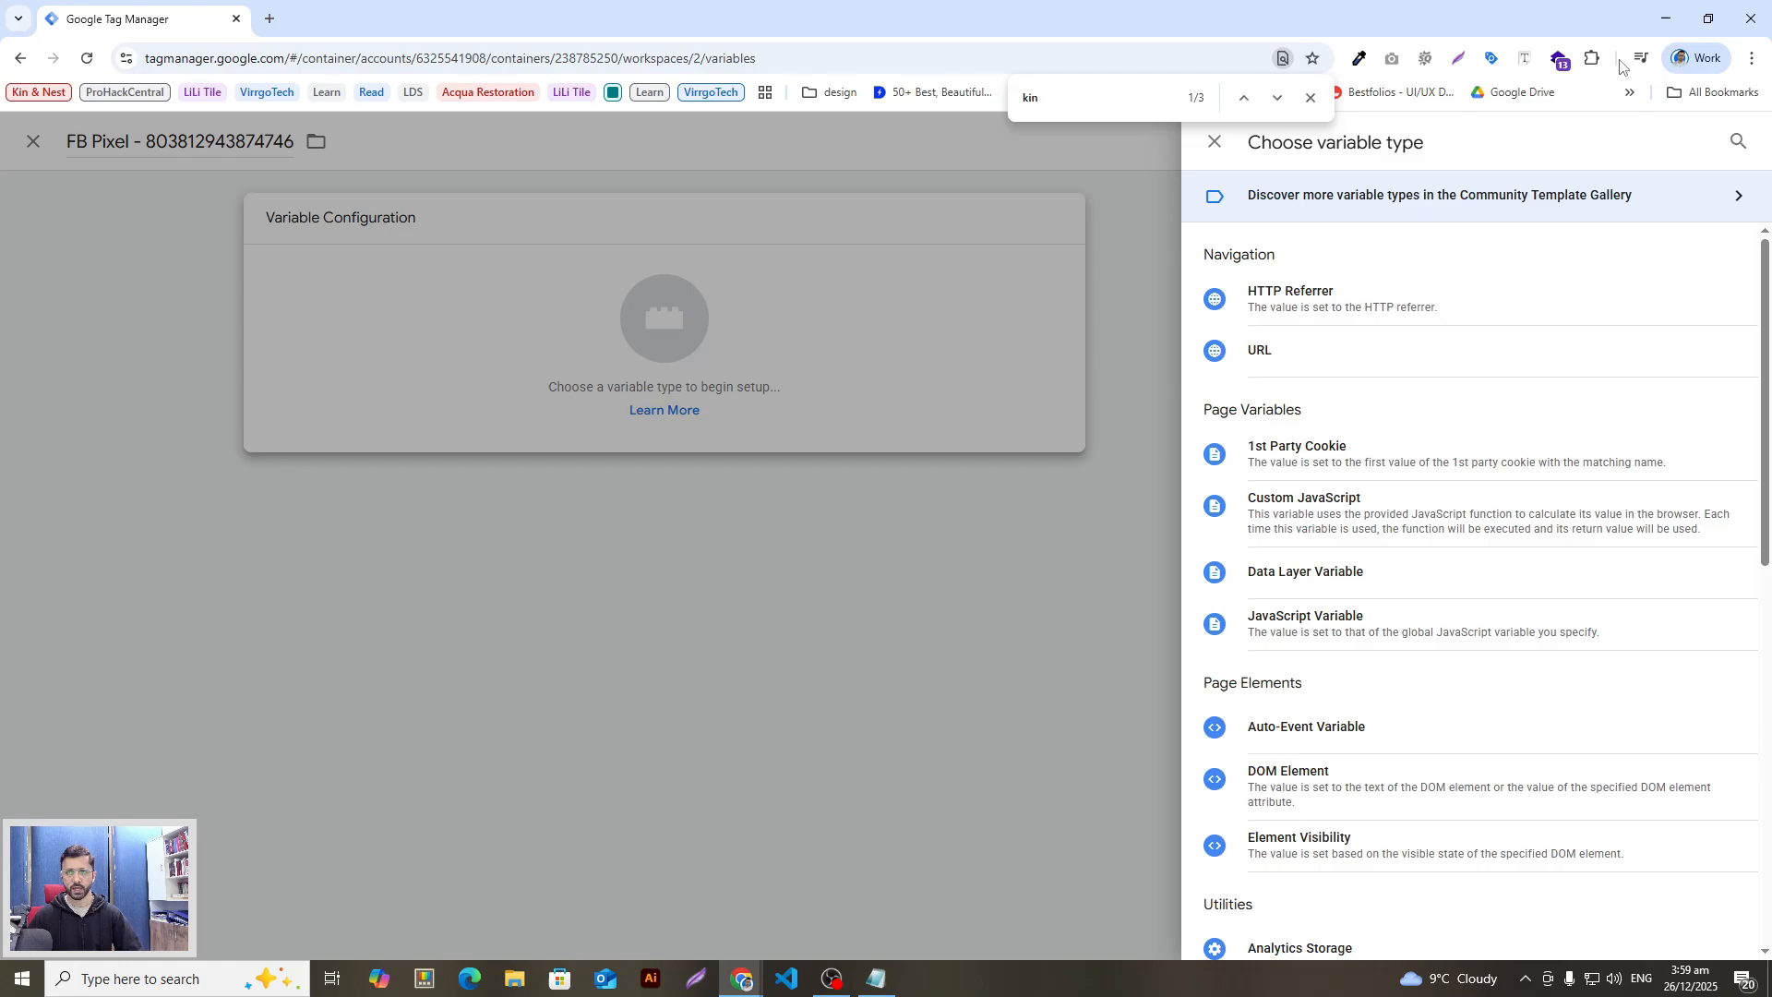
{"action": "left_click", "coordinate": [1736, 141]}
{"action": "type", "text": "con"}
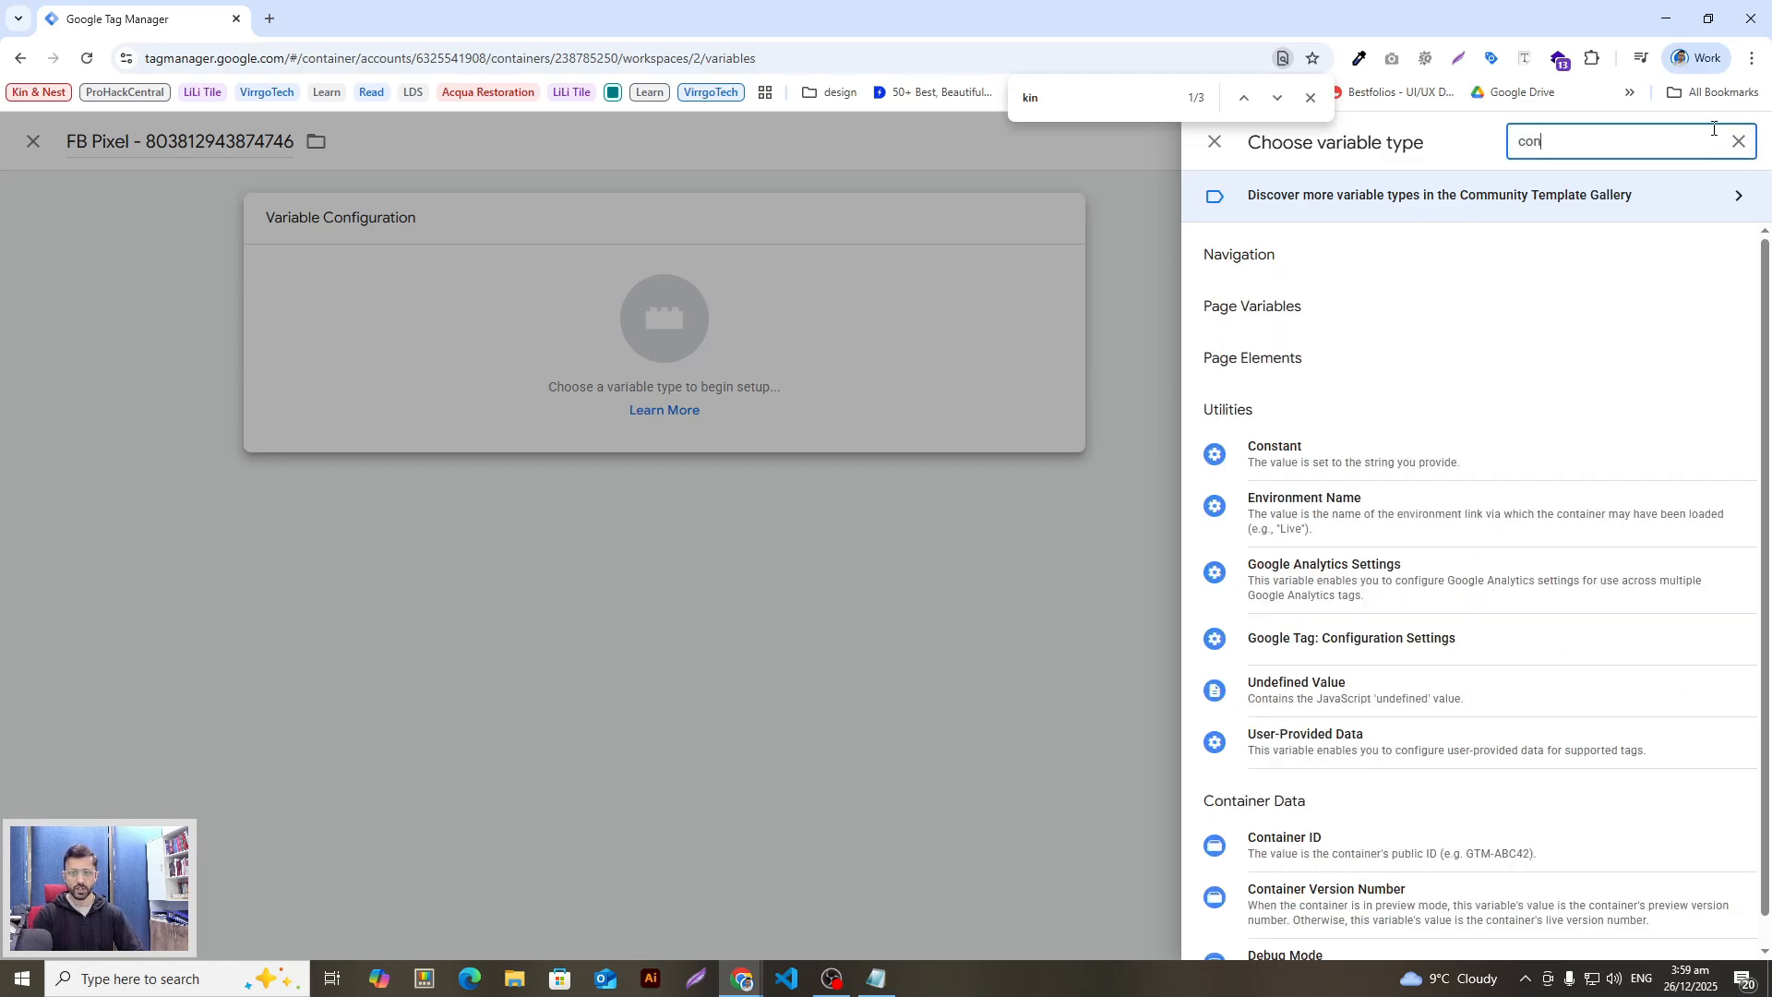
{"action": "type", "text": "t"}
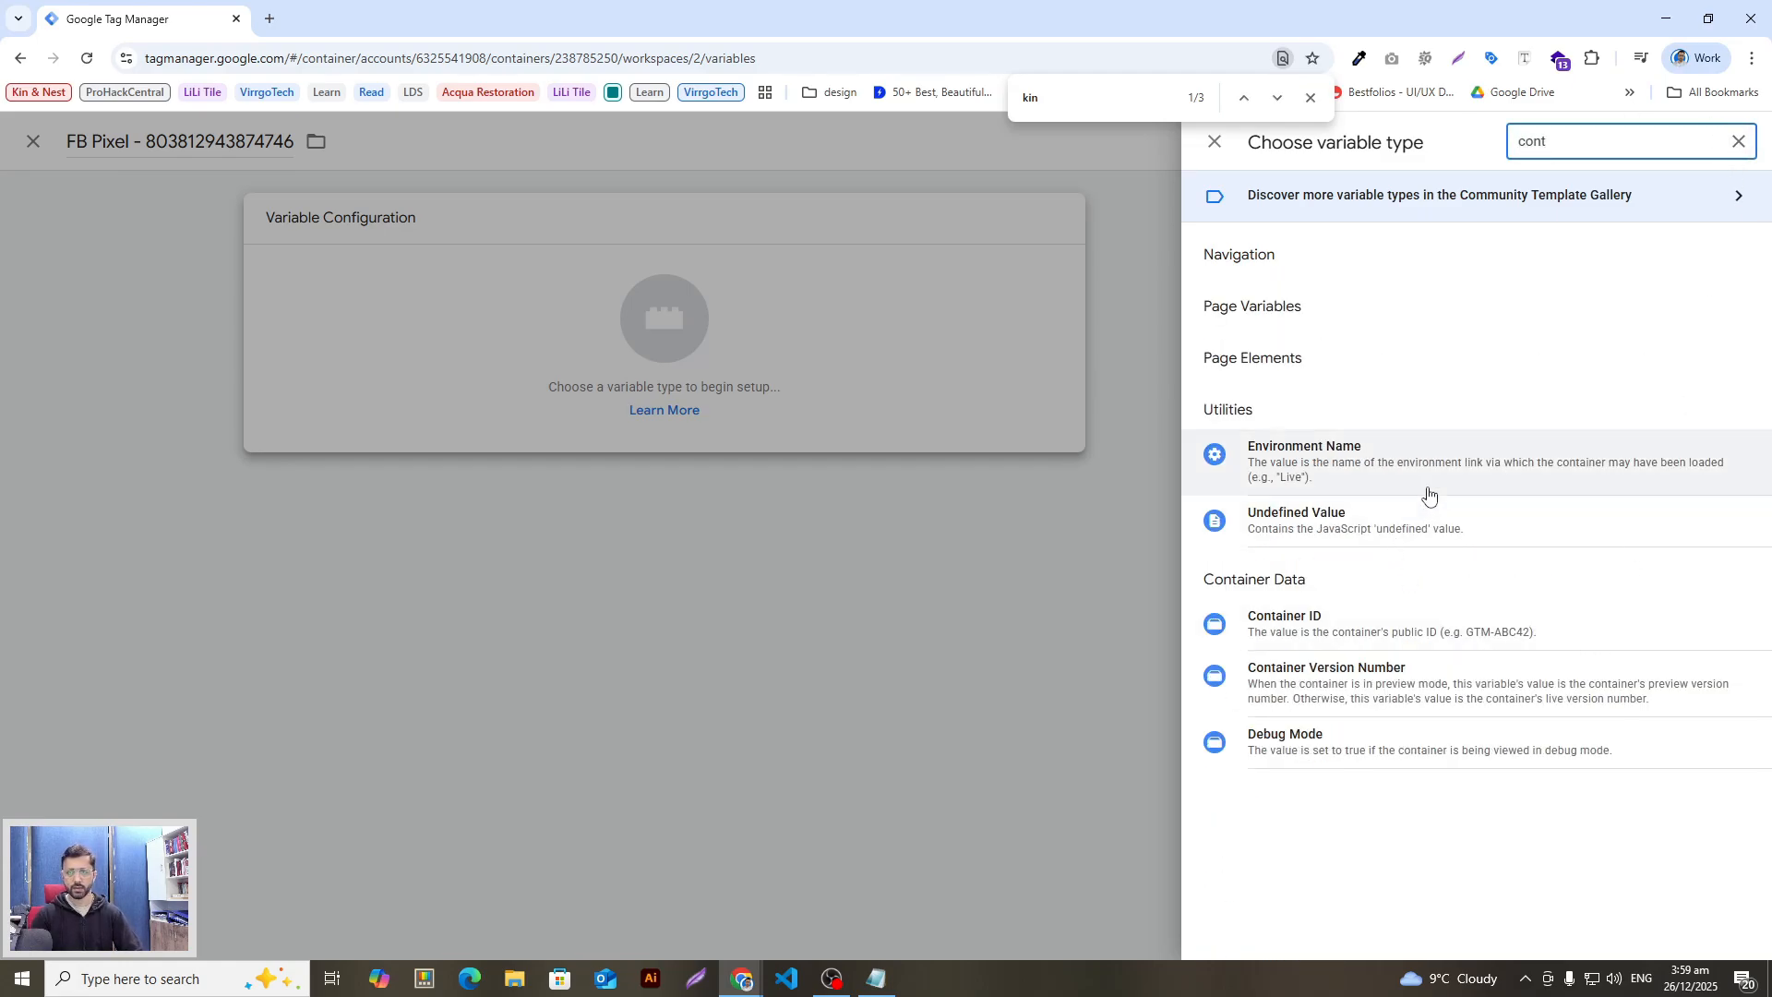
{"action": "key", "text": "BackSpace"}
{"action": "key", "text": "BackSpace"}
{"action": "type", "text": "ns"}
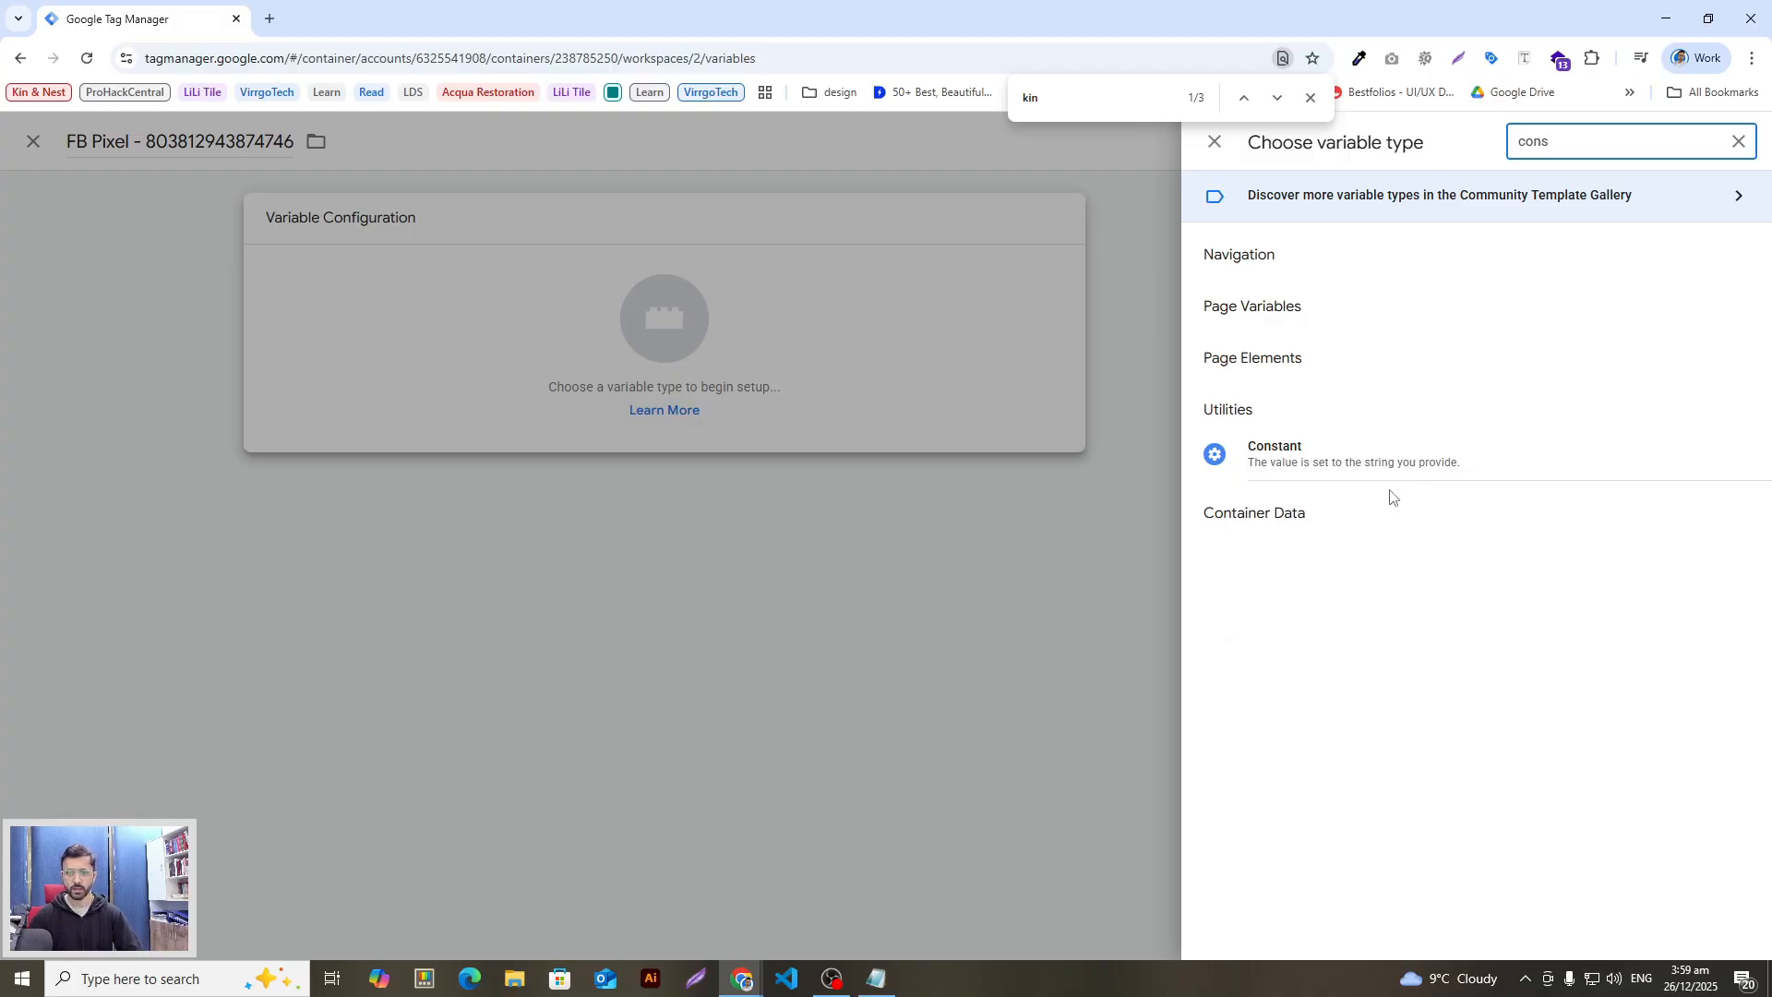
{"action": "left_click", "coordinate": [1379, 457]}
{"action": "left_click", "coordinate": [819, 403]}
{"action": "key", "text": "ctrl+v"}
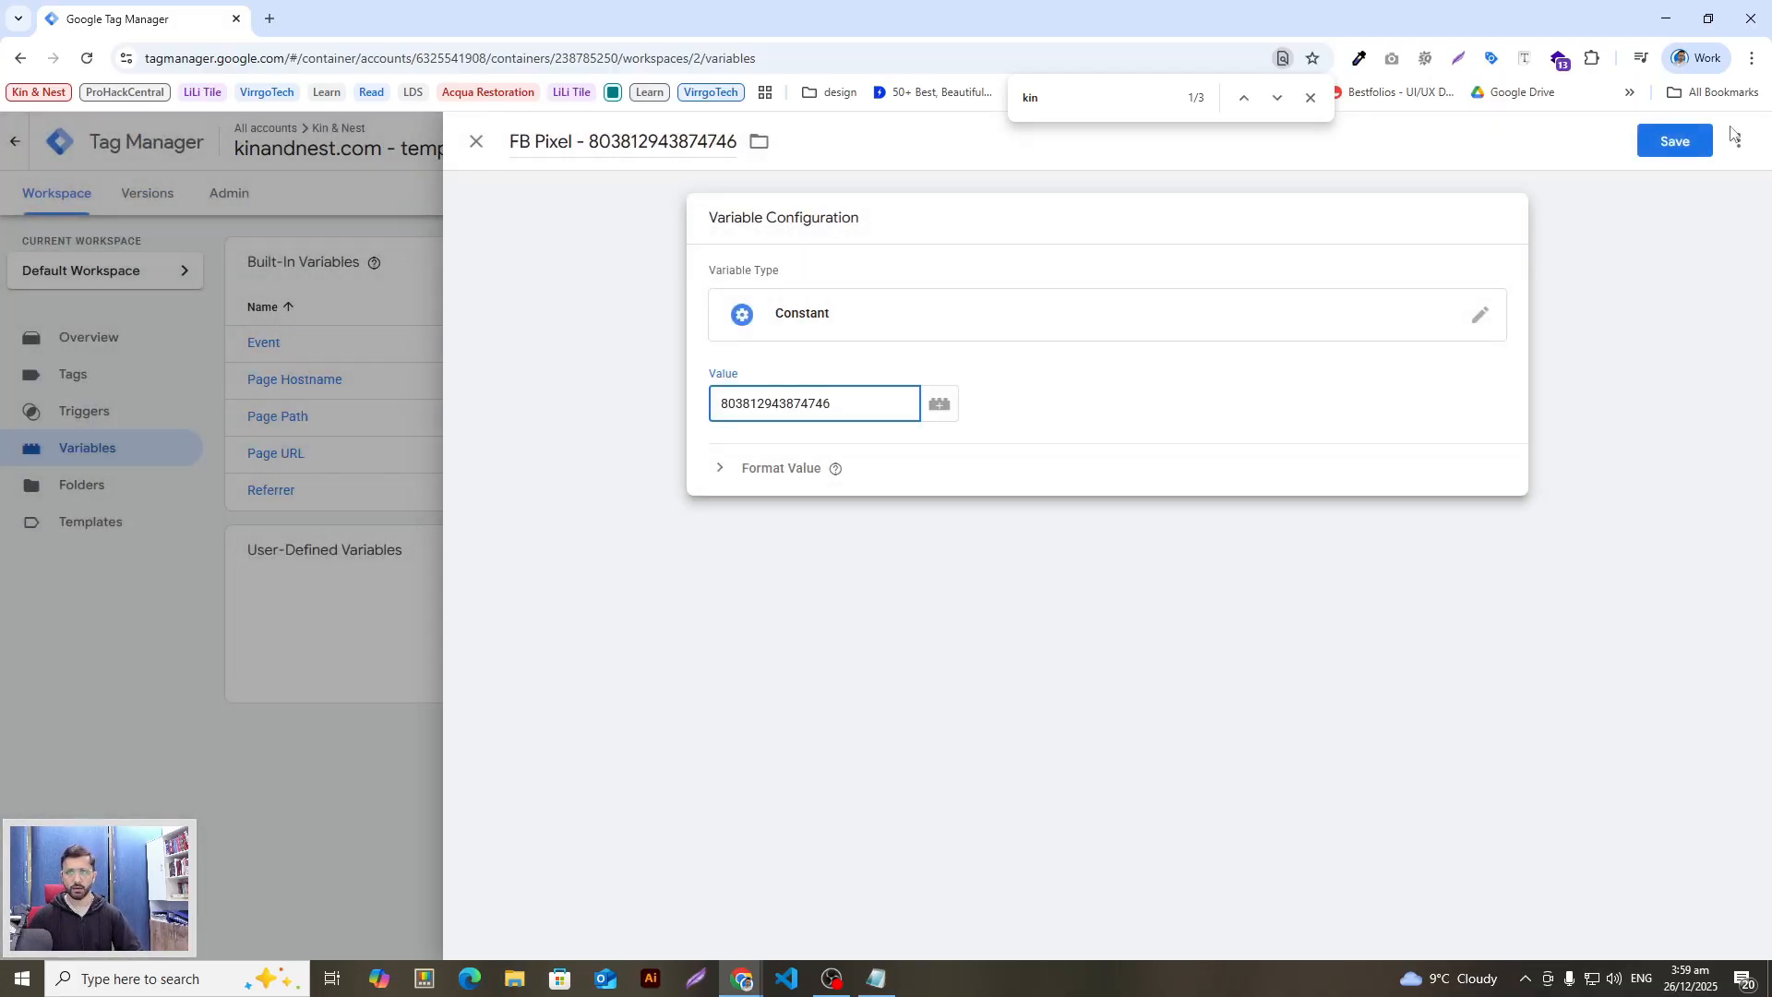
{"action": "left_click", "coordinate": [1685, 140]}
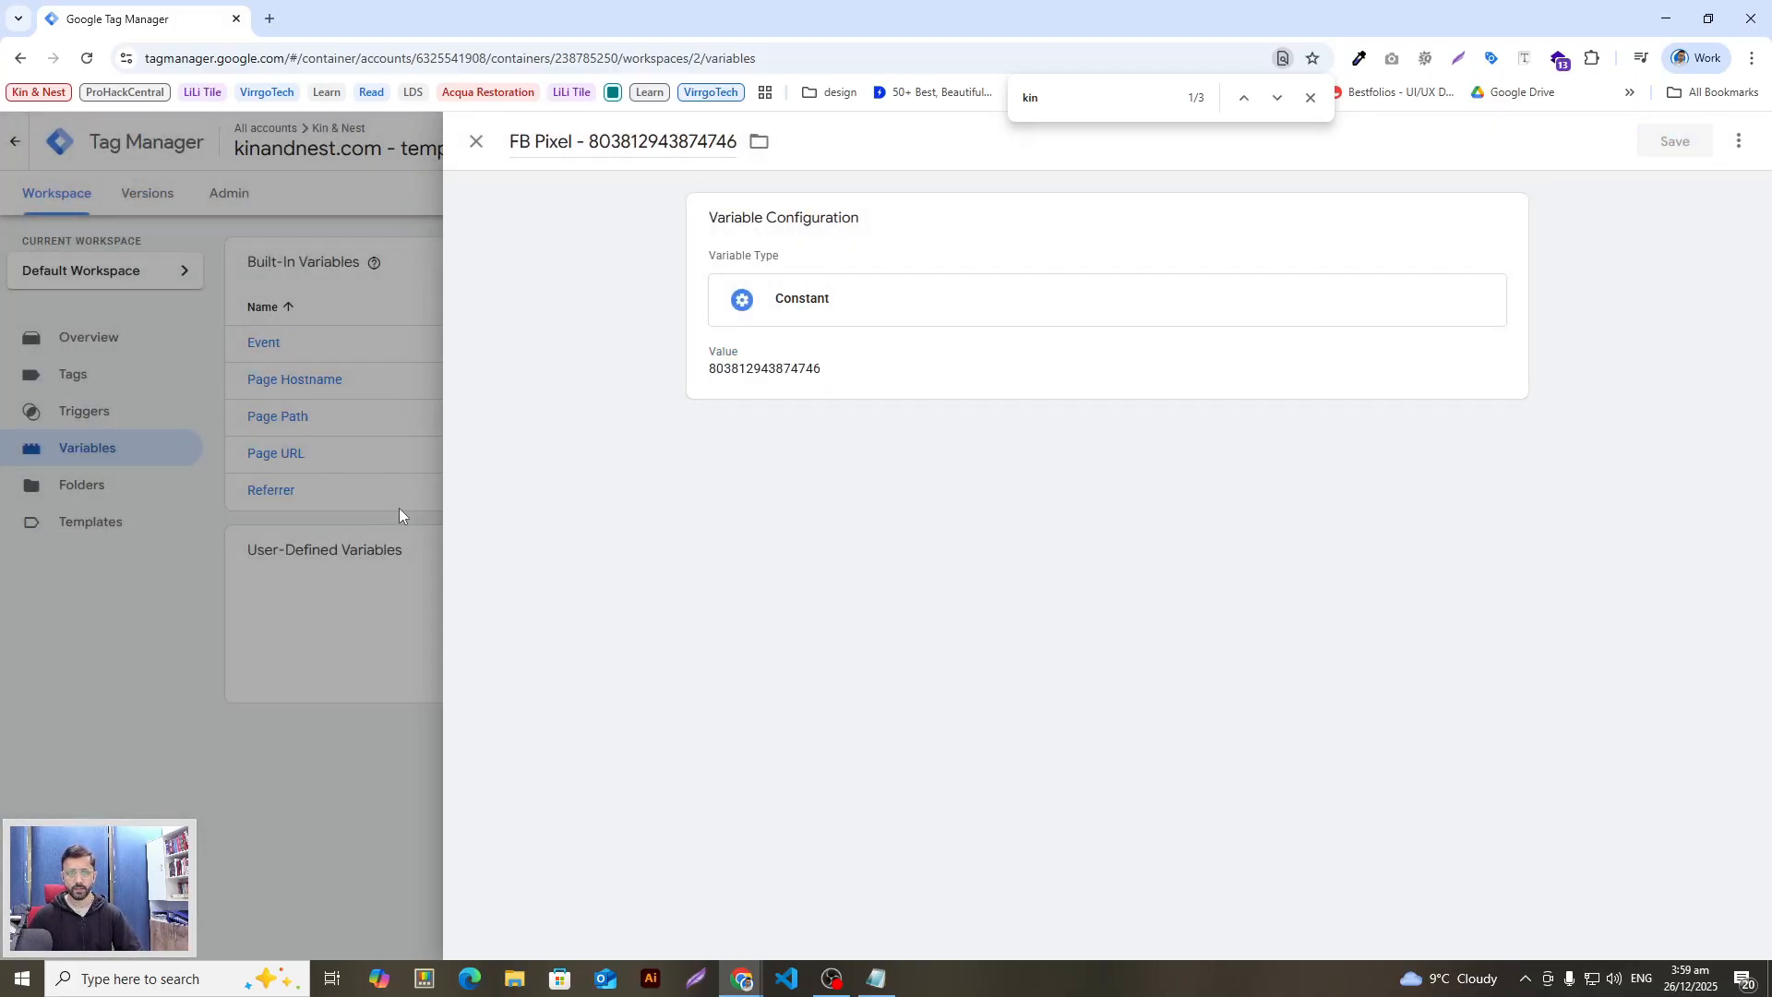
{"action": "left_click", "coordinate": [477, 144]}
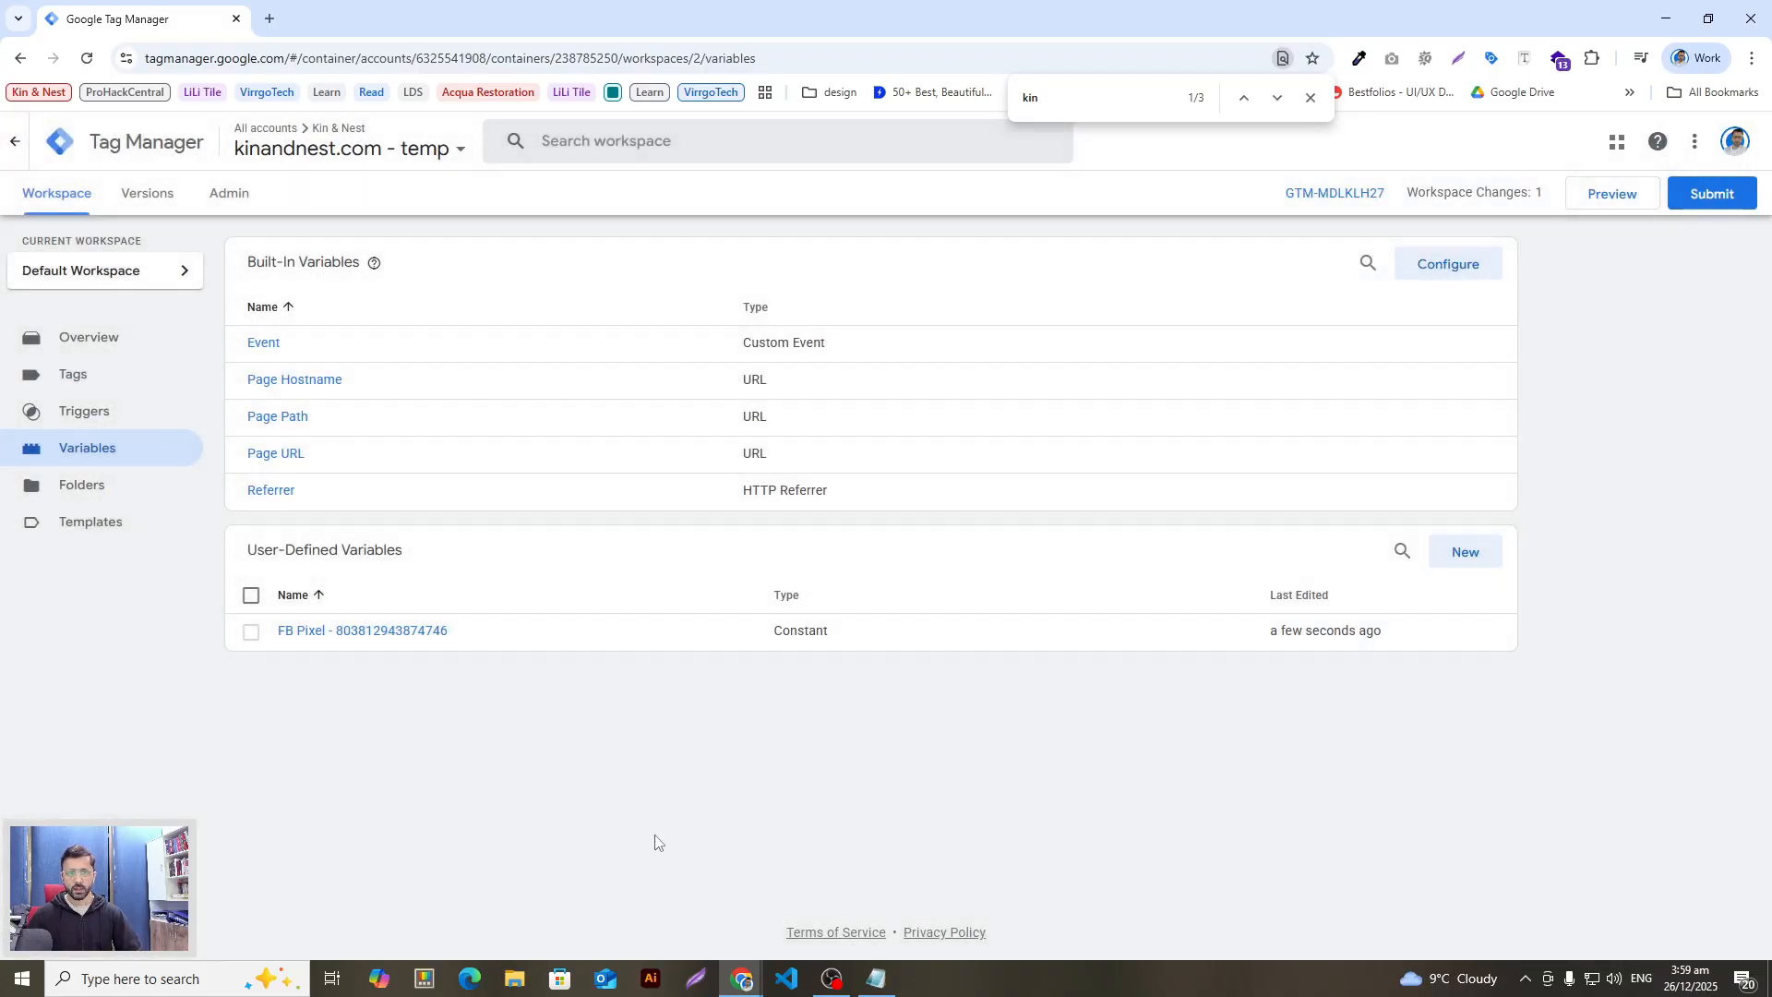
{"action": "key", "text": "alt+Tab"}
Step: Scroll the setup guide to the Data Layer Variables section and look over the ecommerce and url names
{"action": "key", "text": "ctrl+shift+Tab"}
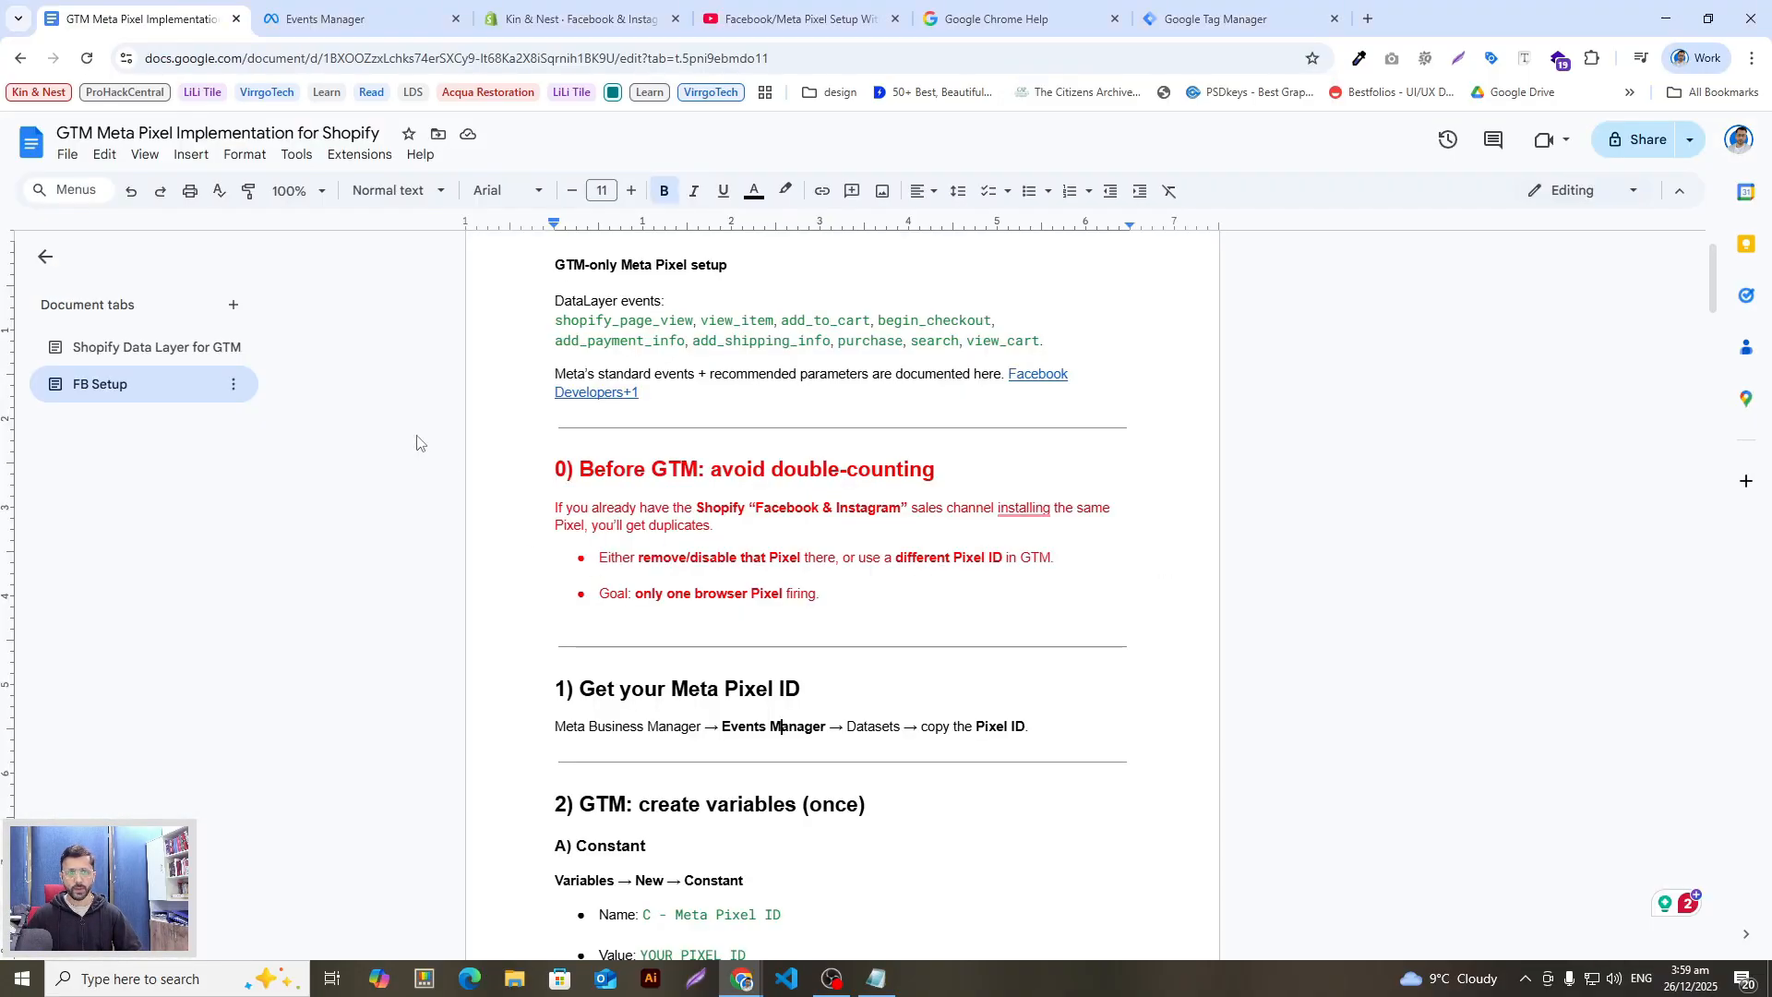
{"action": "scroll", "coordinate": [692, 692], "scroll_direction": "down", "scroll_amount": 3}
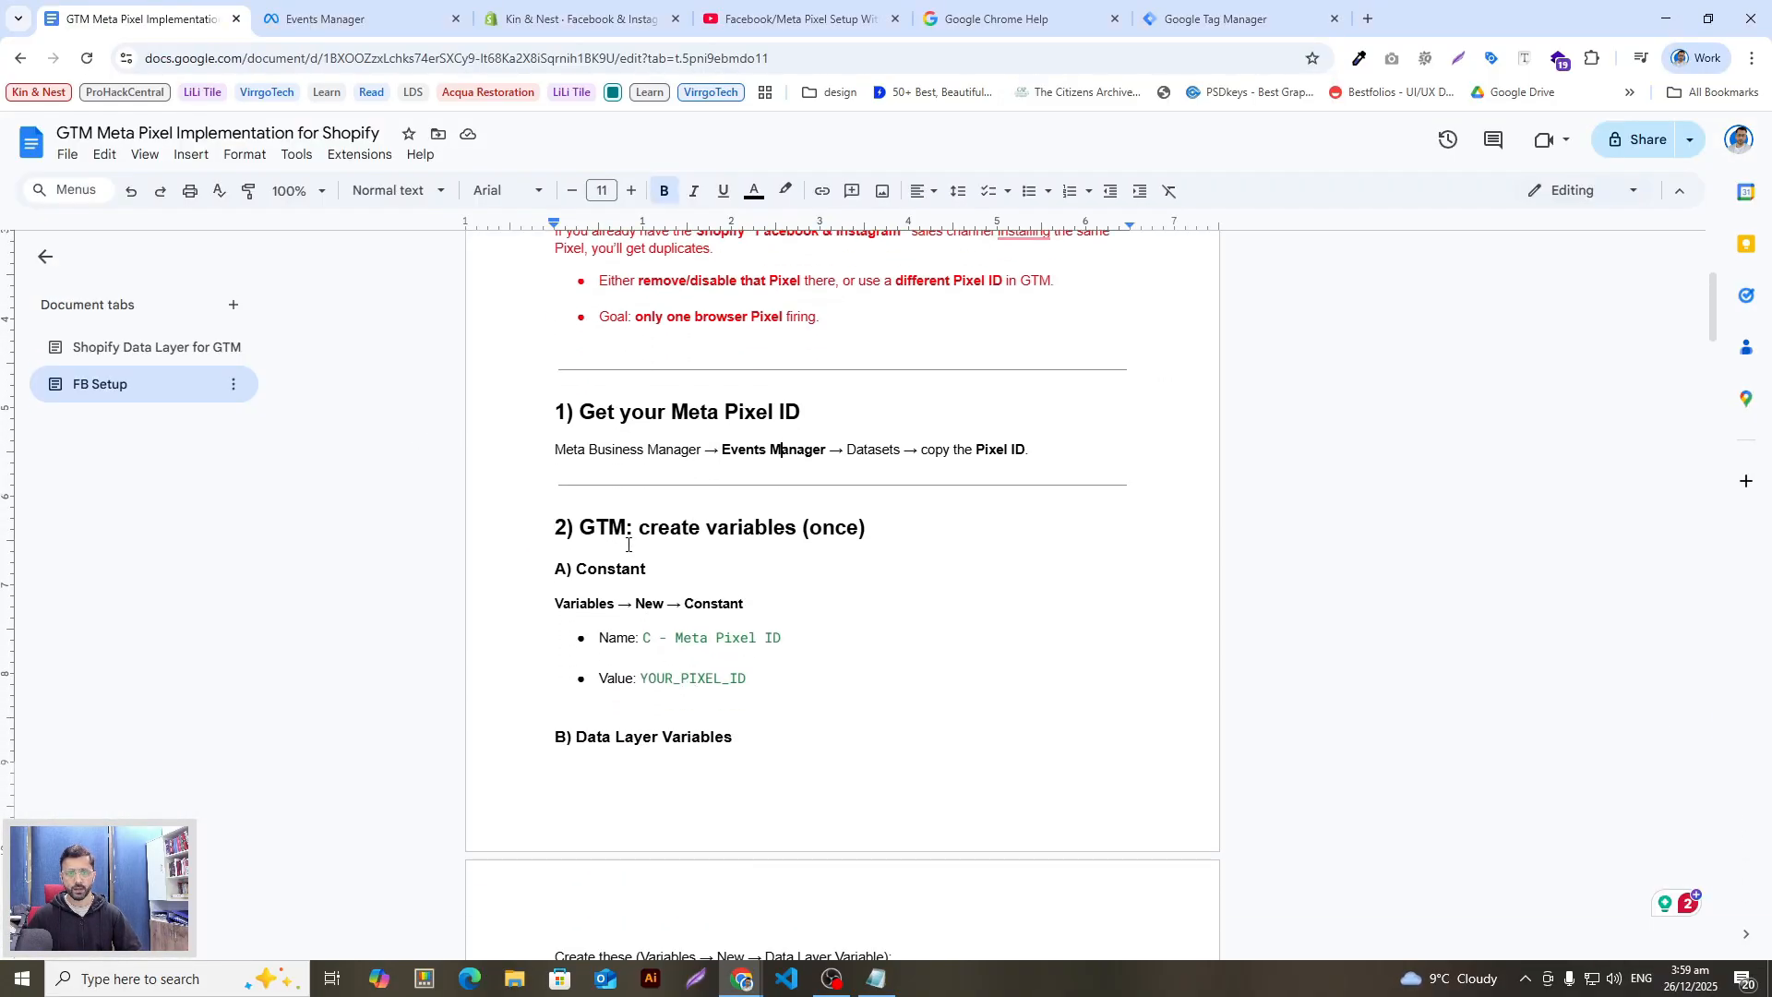
{"action": "scroll", "coordinate": [654, 558], "scroll_direction": "down", "scroll_amount": 2}
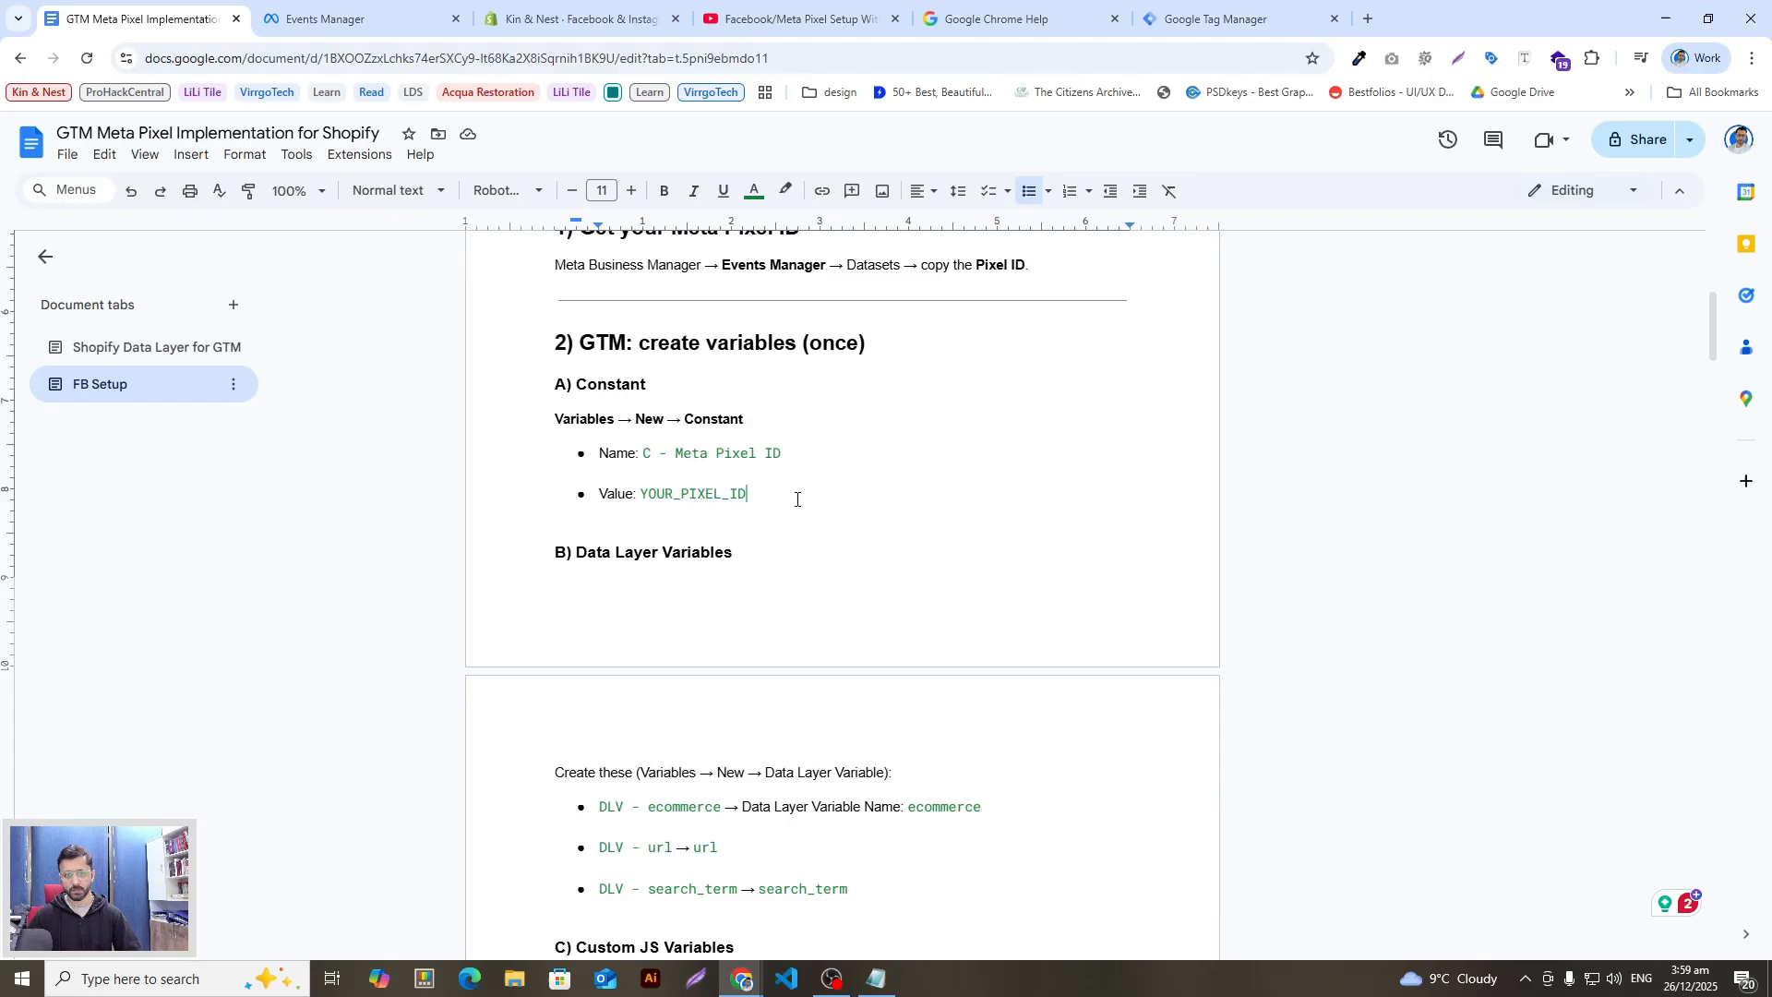
{"action": "scroll", "coordinate": [801, 517], "scroll_direction": "down", "scroll_amount": 2}
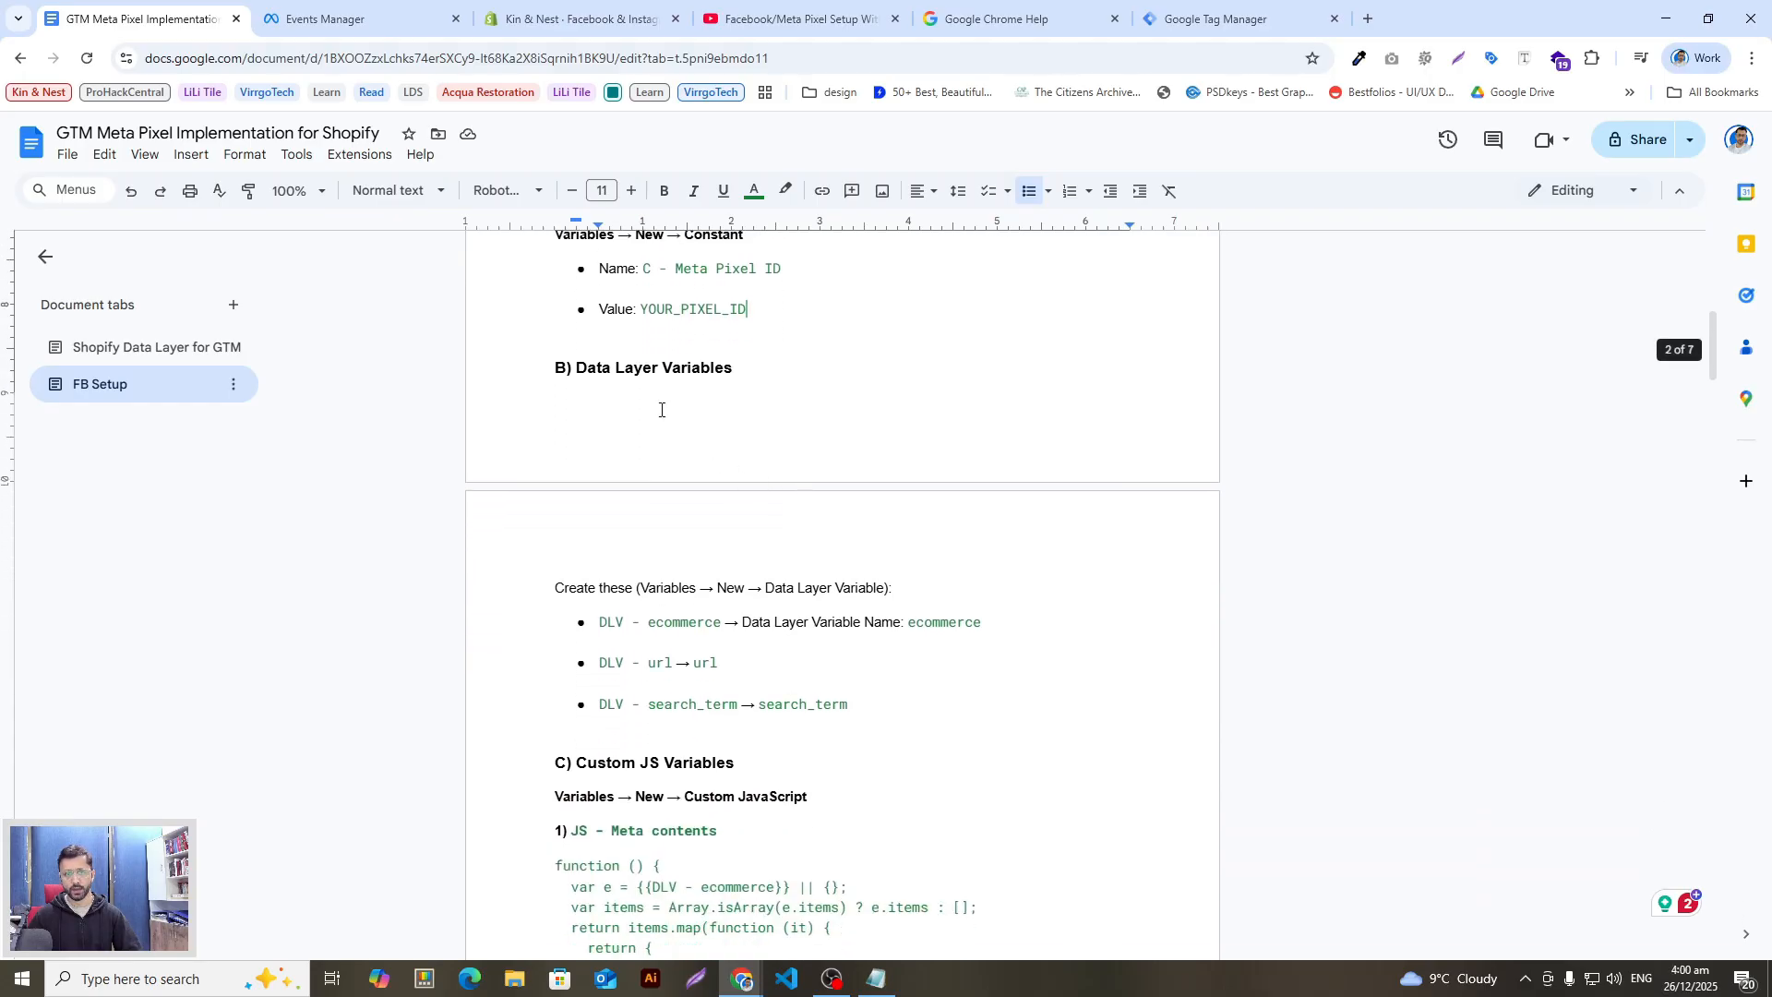
{"action": "scroll", "coordinate": [748, 579], "scroll_direction": "down", "scroll_amount": 1}
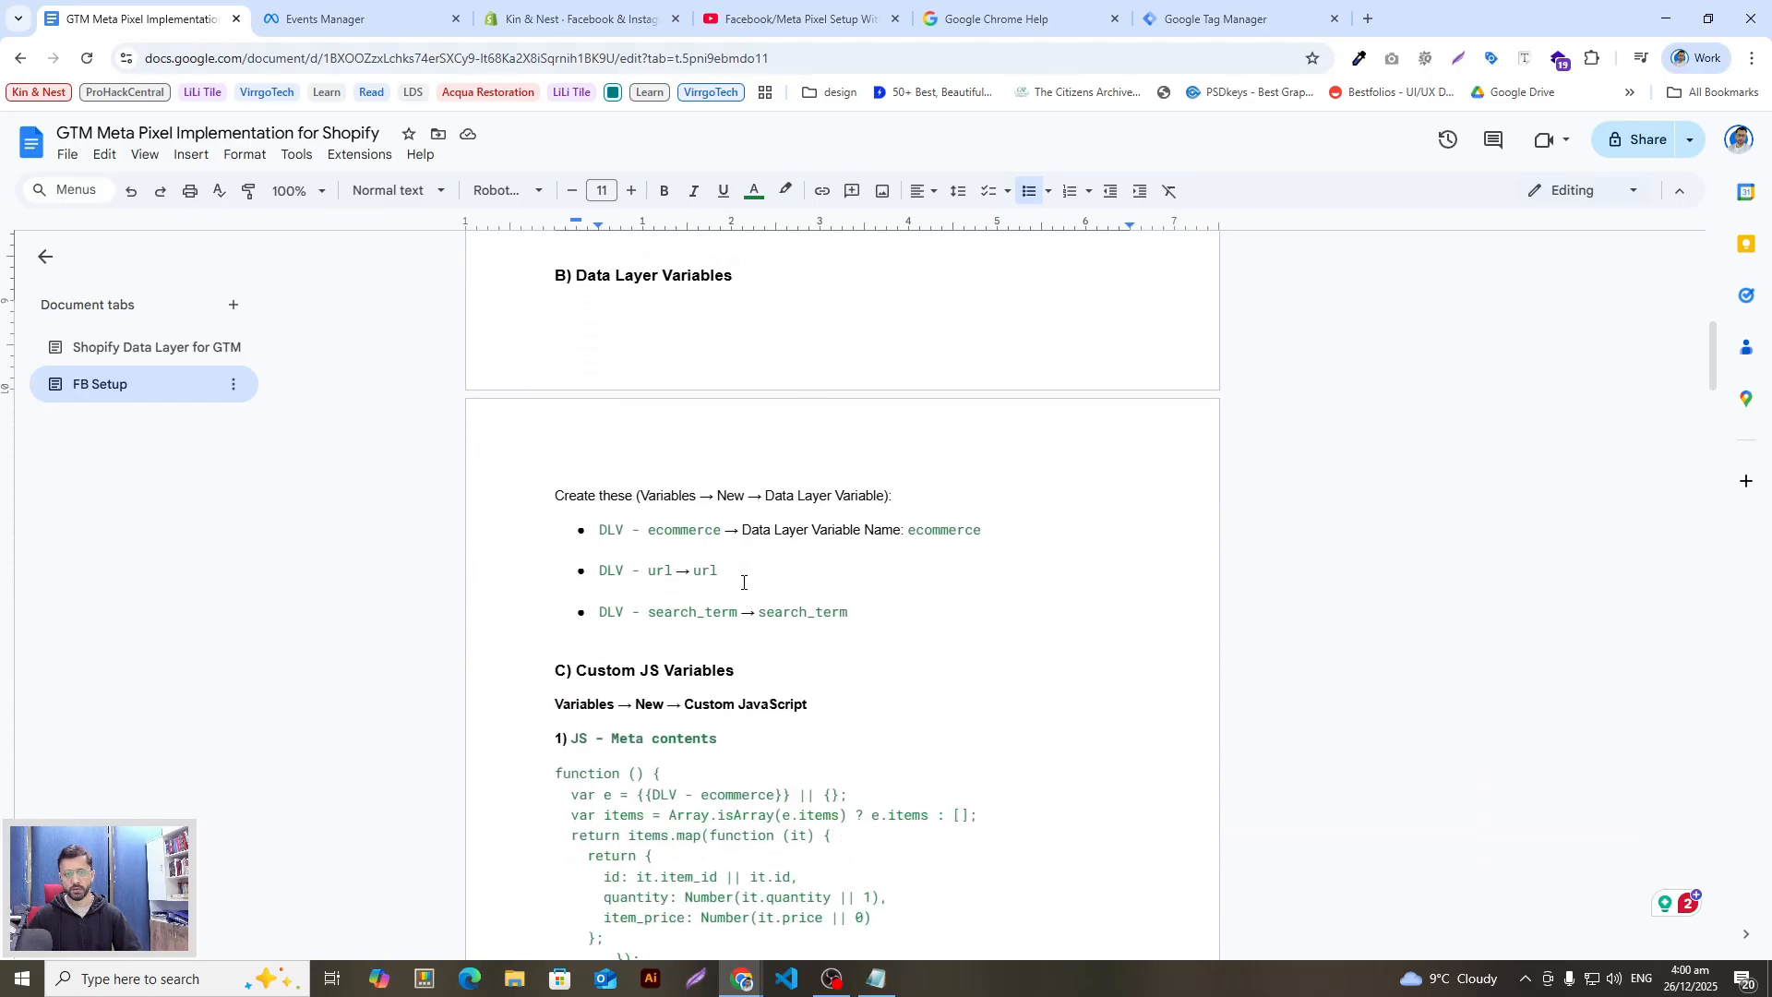
{"action": "double_click", "coordinate": [651, 531]}
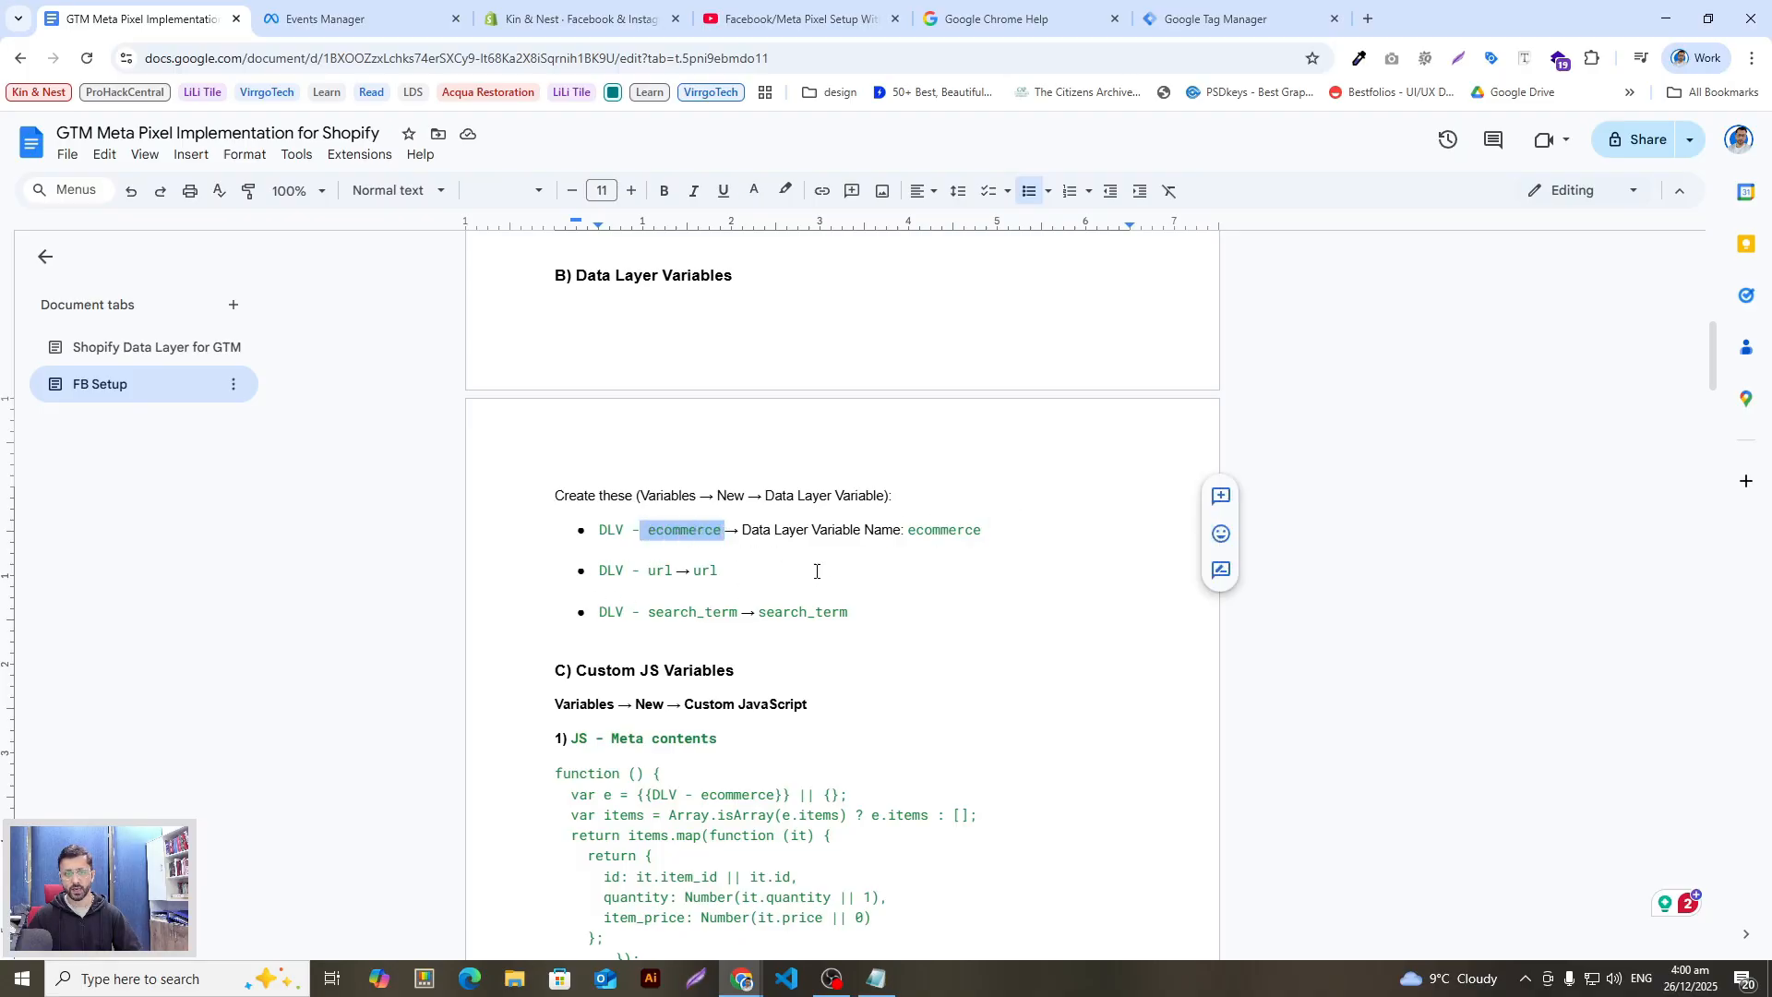
{"action": "left_click_drag", "start_coordinate": [748, 567], "coordinate": [700, 570]}
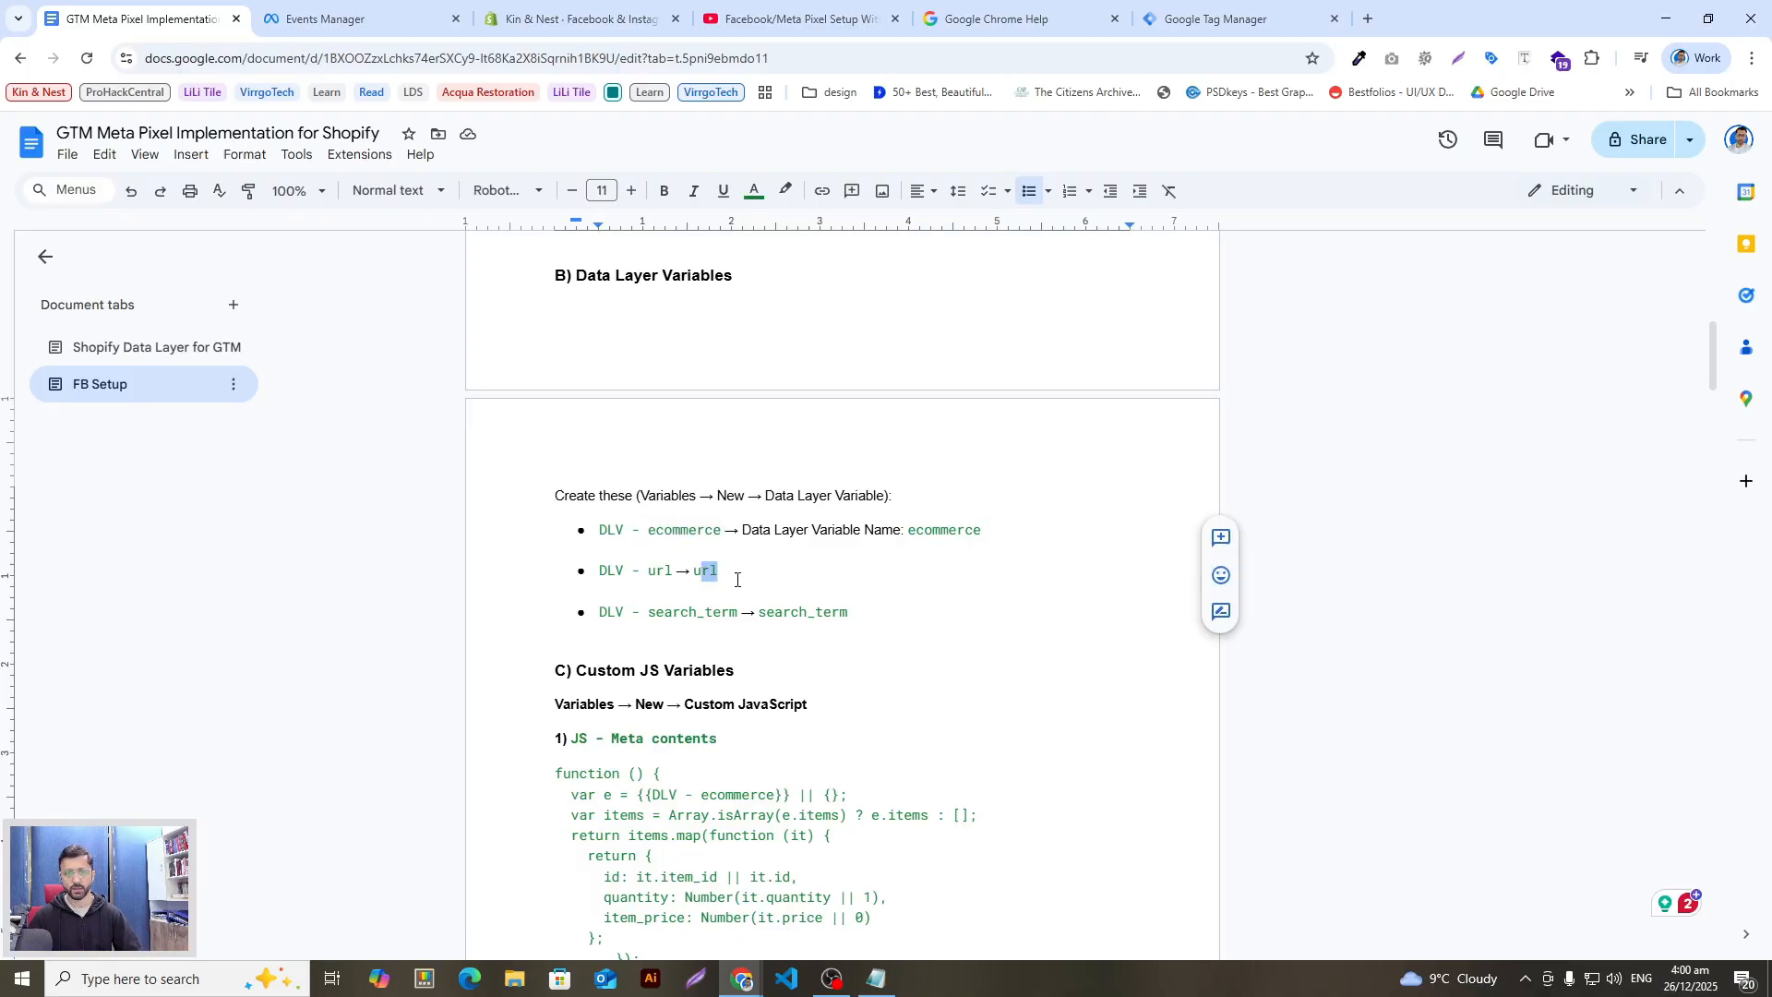
{"action": "left_click", "coordinate": [747, 578]}
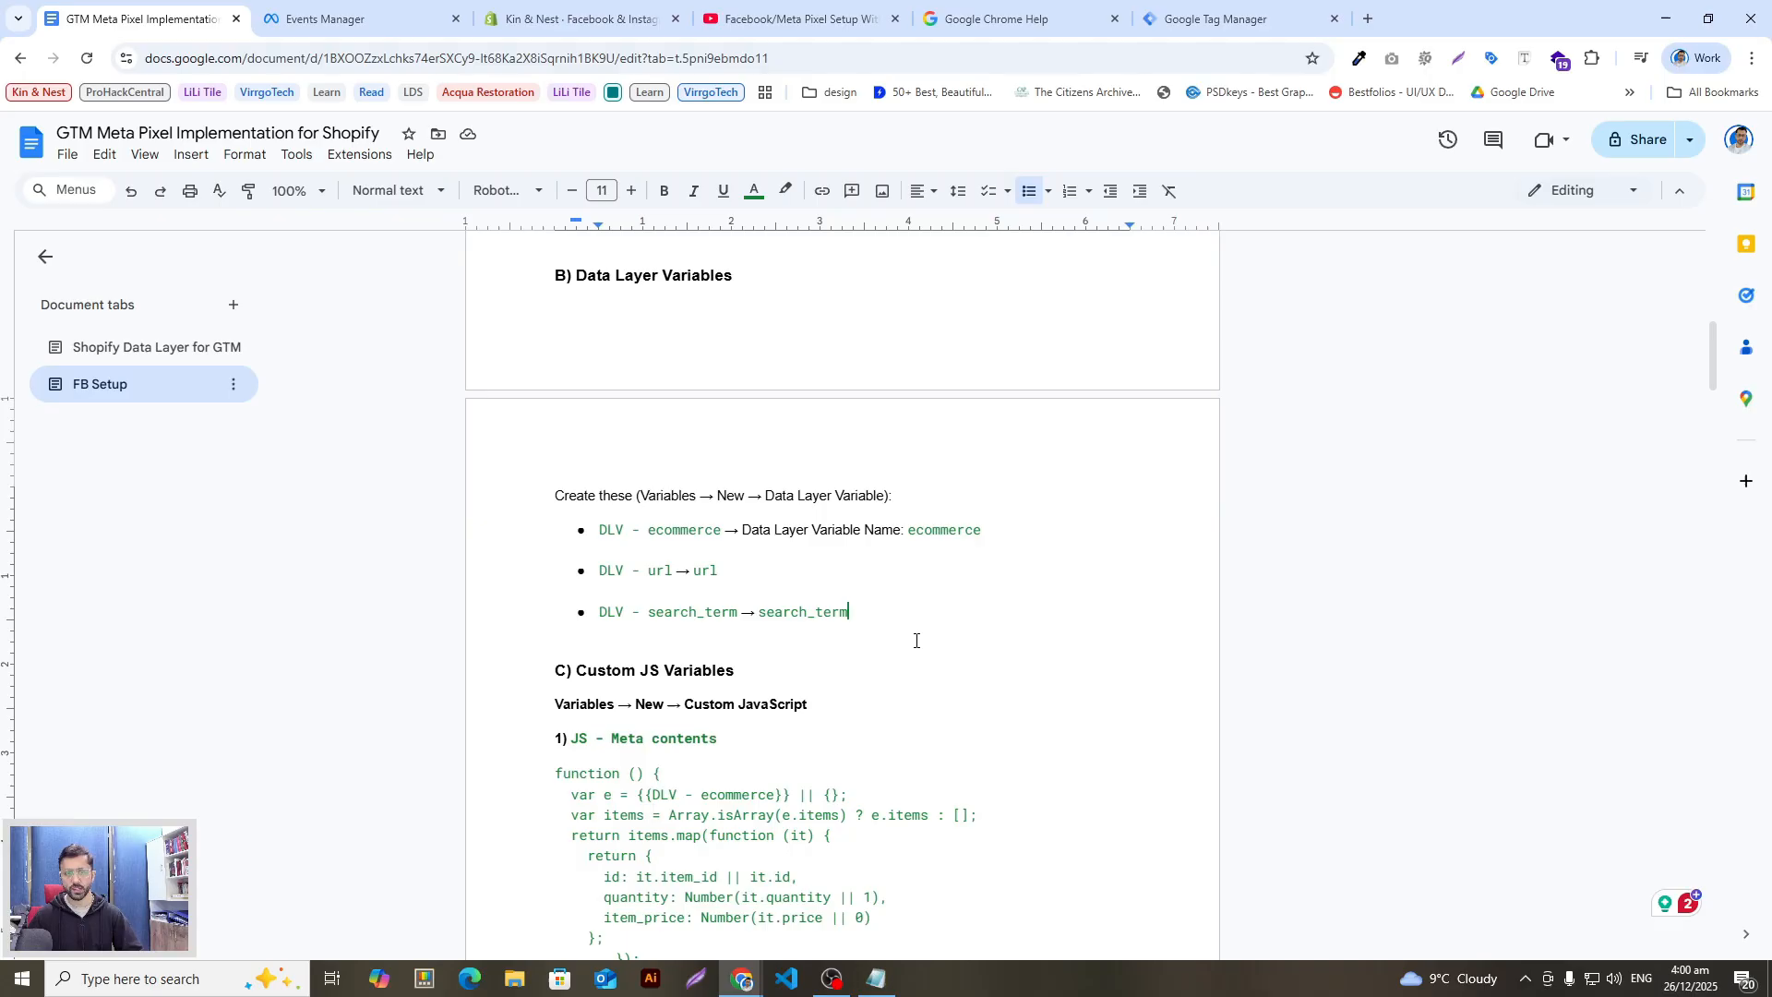
Step: Select and copy 'DLV - ecommerce' from the guide and return to Tag Manager
{"action": "scroll", "coordinate": [863, 629], "scroll_direction": "down", "scroll_amount": 2}
{"action": "scroll", "coordinate": [863, 632], "scroll_direction": "up", "scroll_amount": 2}
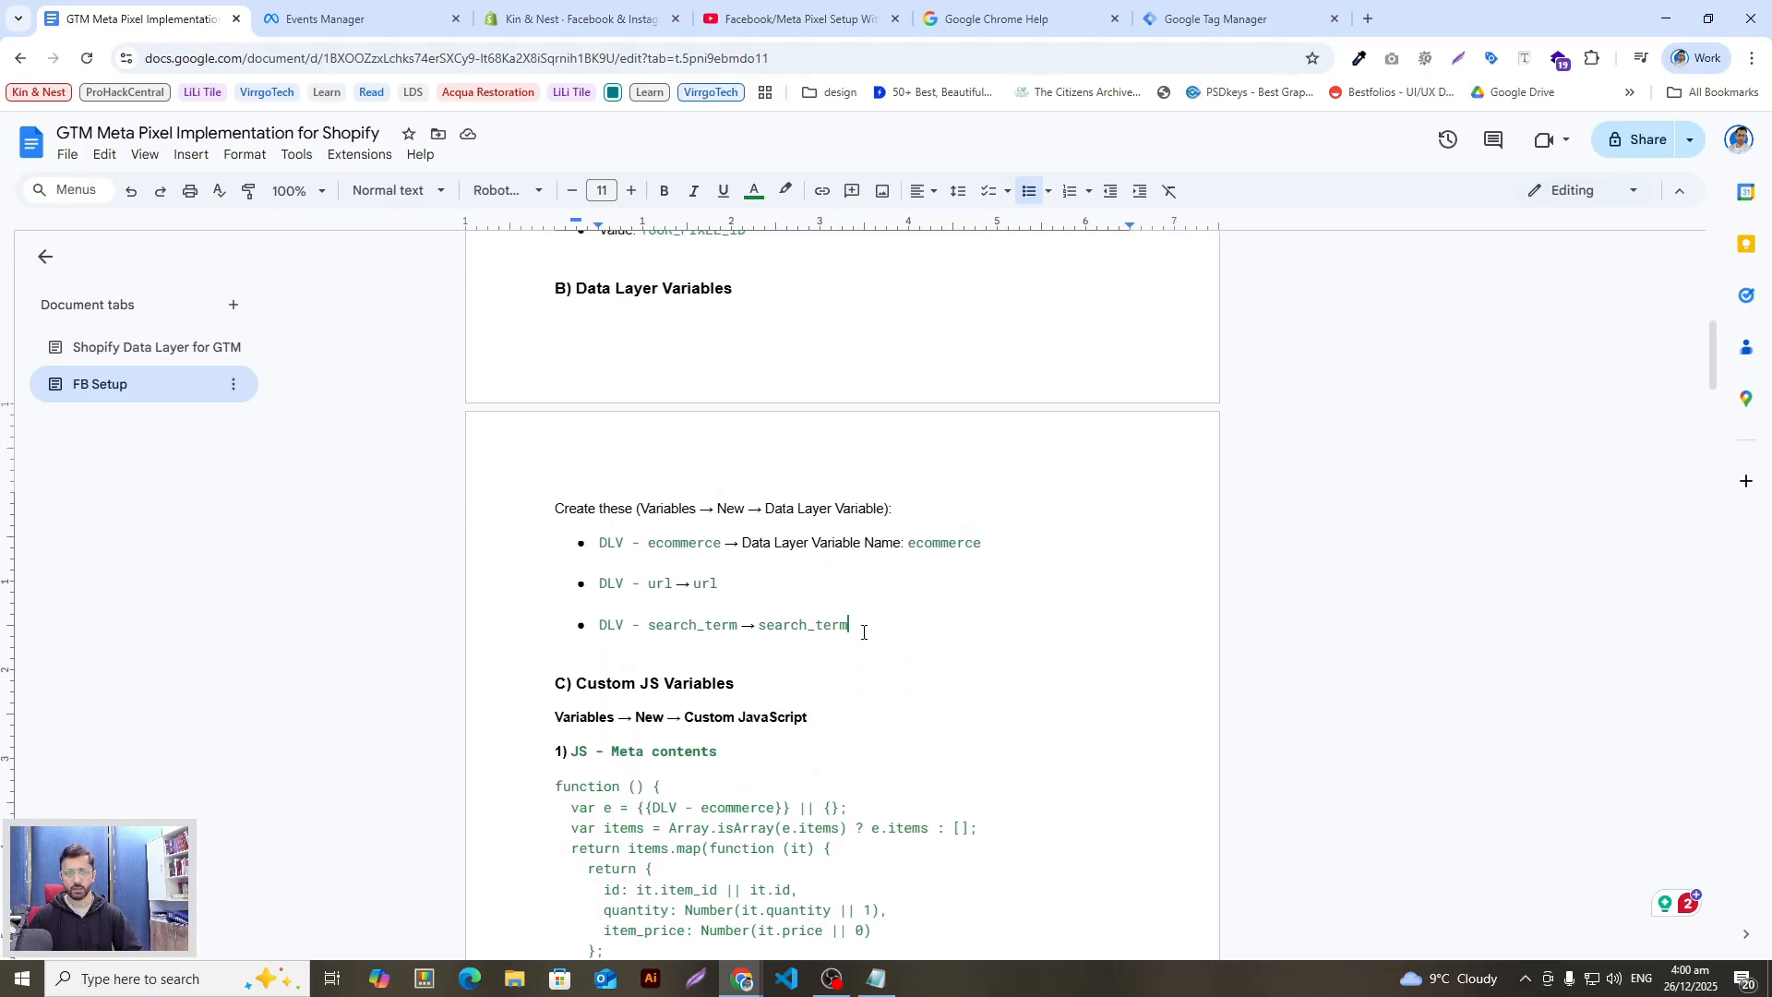
{"action": "scroll", "coordinate": [751, 617], "scroll_direction": "up", "scroll_amount": 2}
{"action": "scroll", "coordinate": [753, 609], "scroll_direction": "down", "scroll_amount": 1}
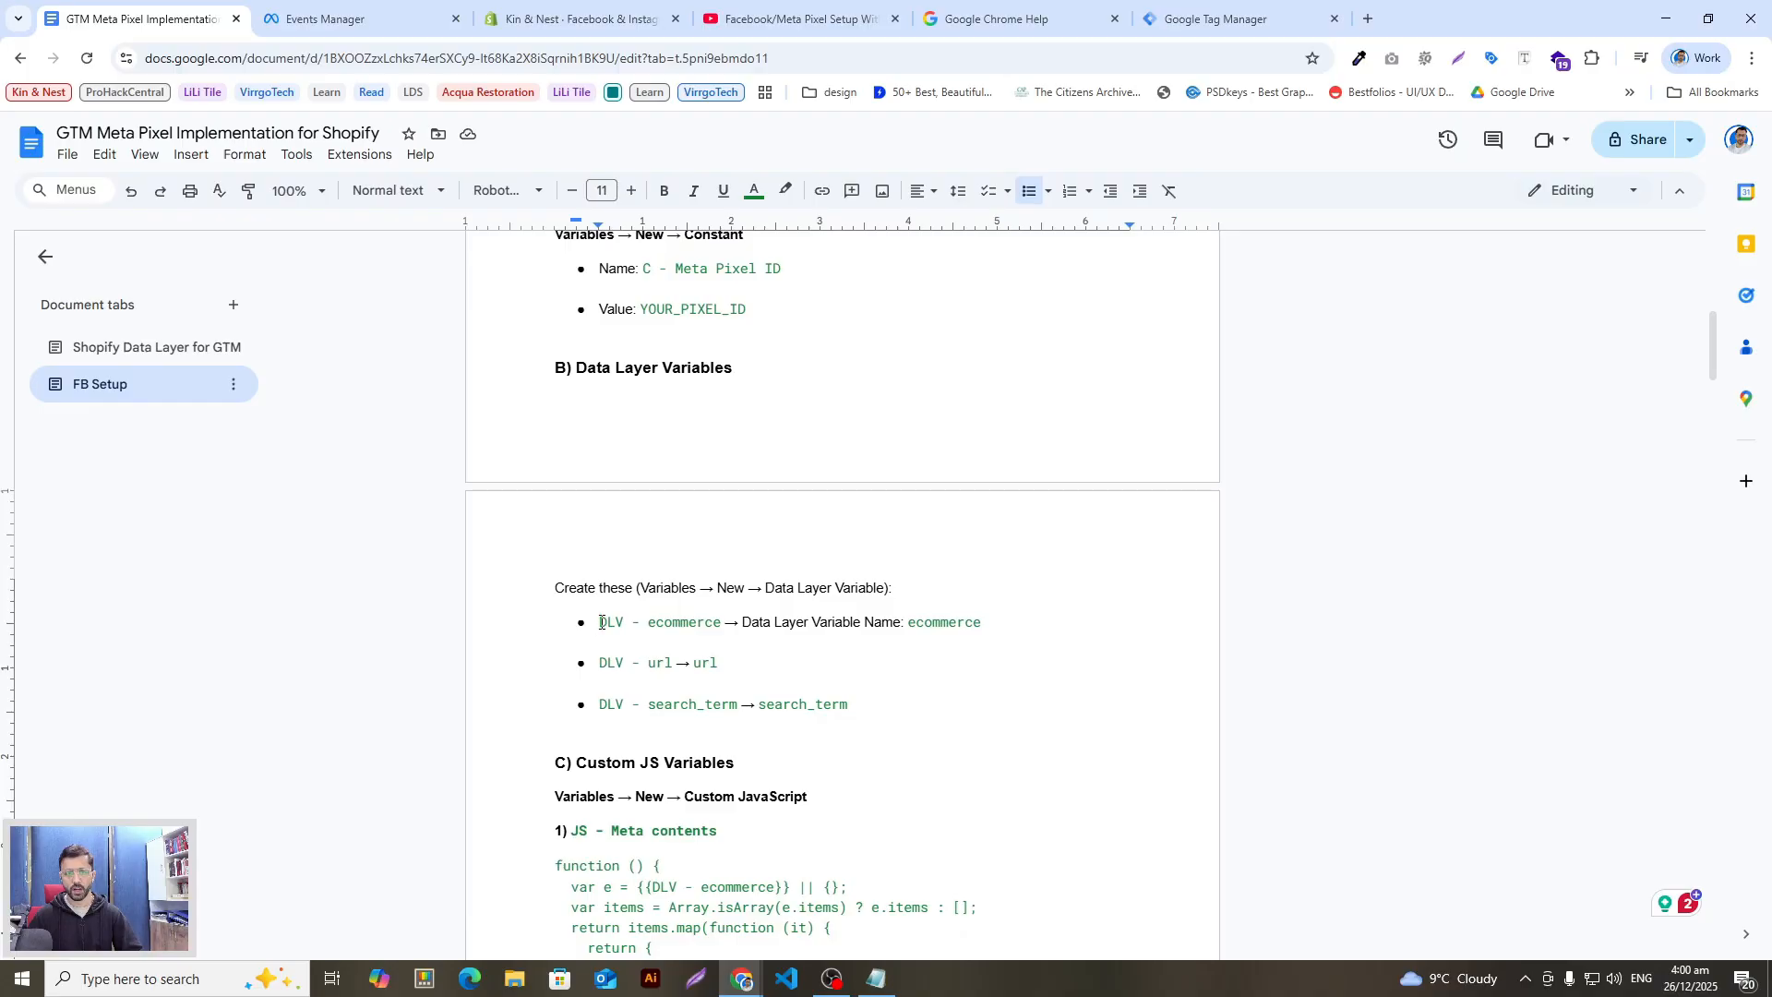
{"action": "left_click_drag", "start_coordinate": [601, 622], "coordinate": [726, 622]}
{"action": "key", "text": "ctrl+c"}
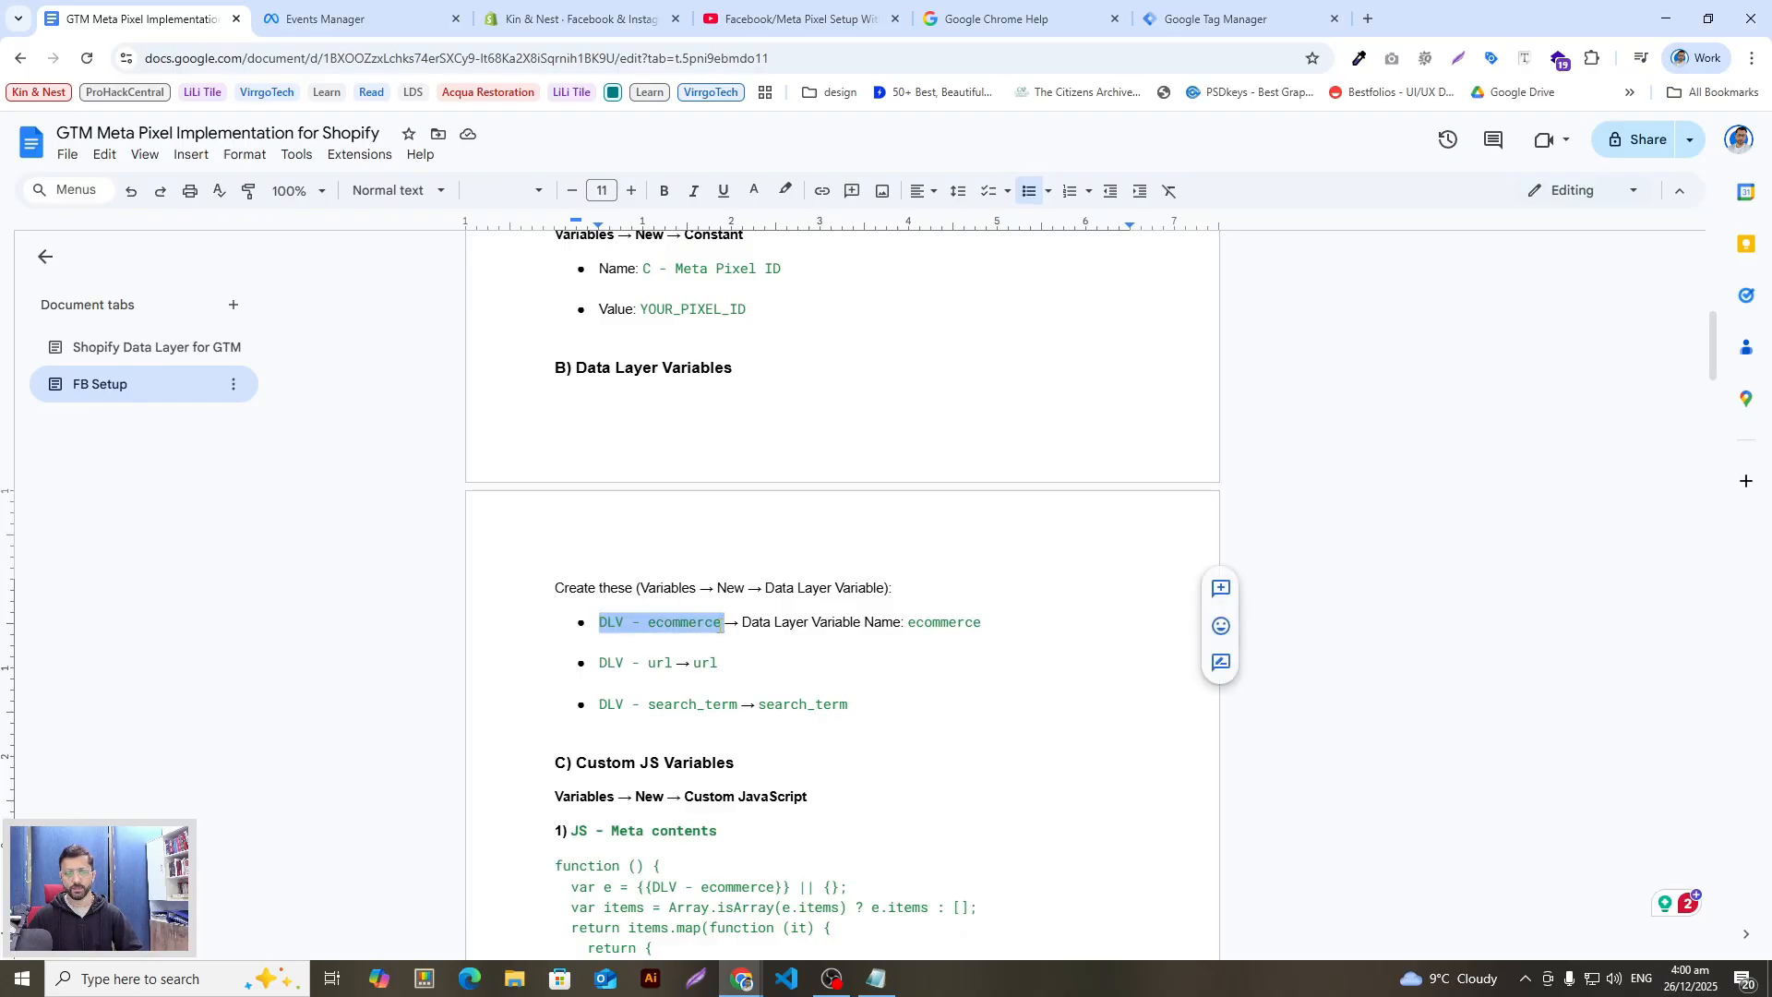
{"action": "key", "text": "alt+Tab"}
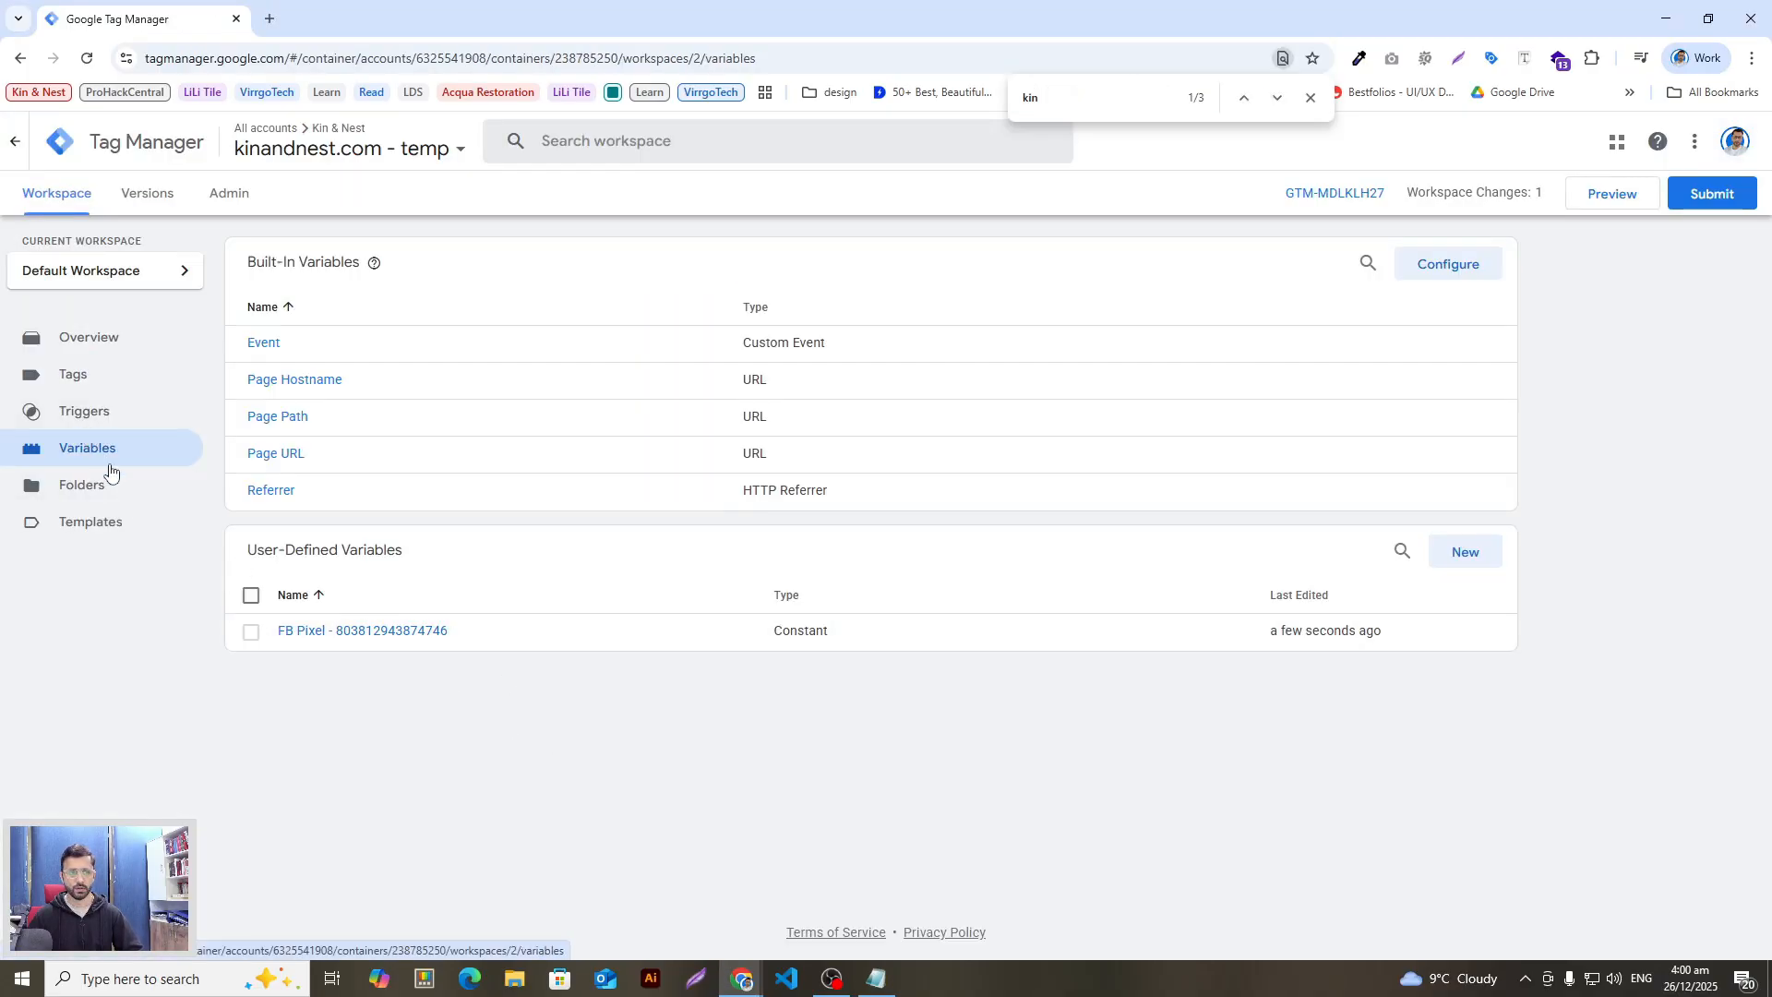
Step: Create a new user-defined variable and paste 'DLV - ecommerce' as its title
{"action": "left_click", "coordinate": [1456, 574]}
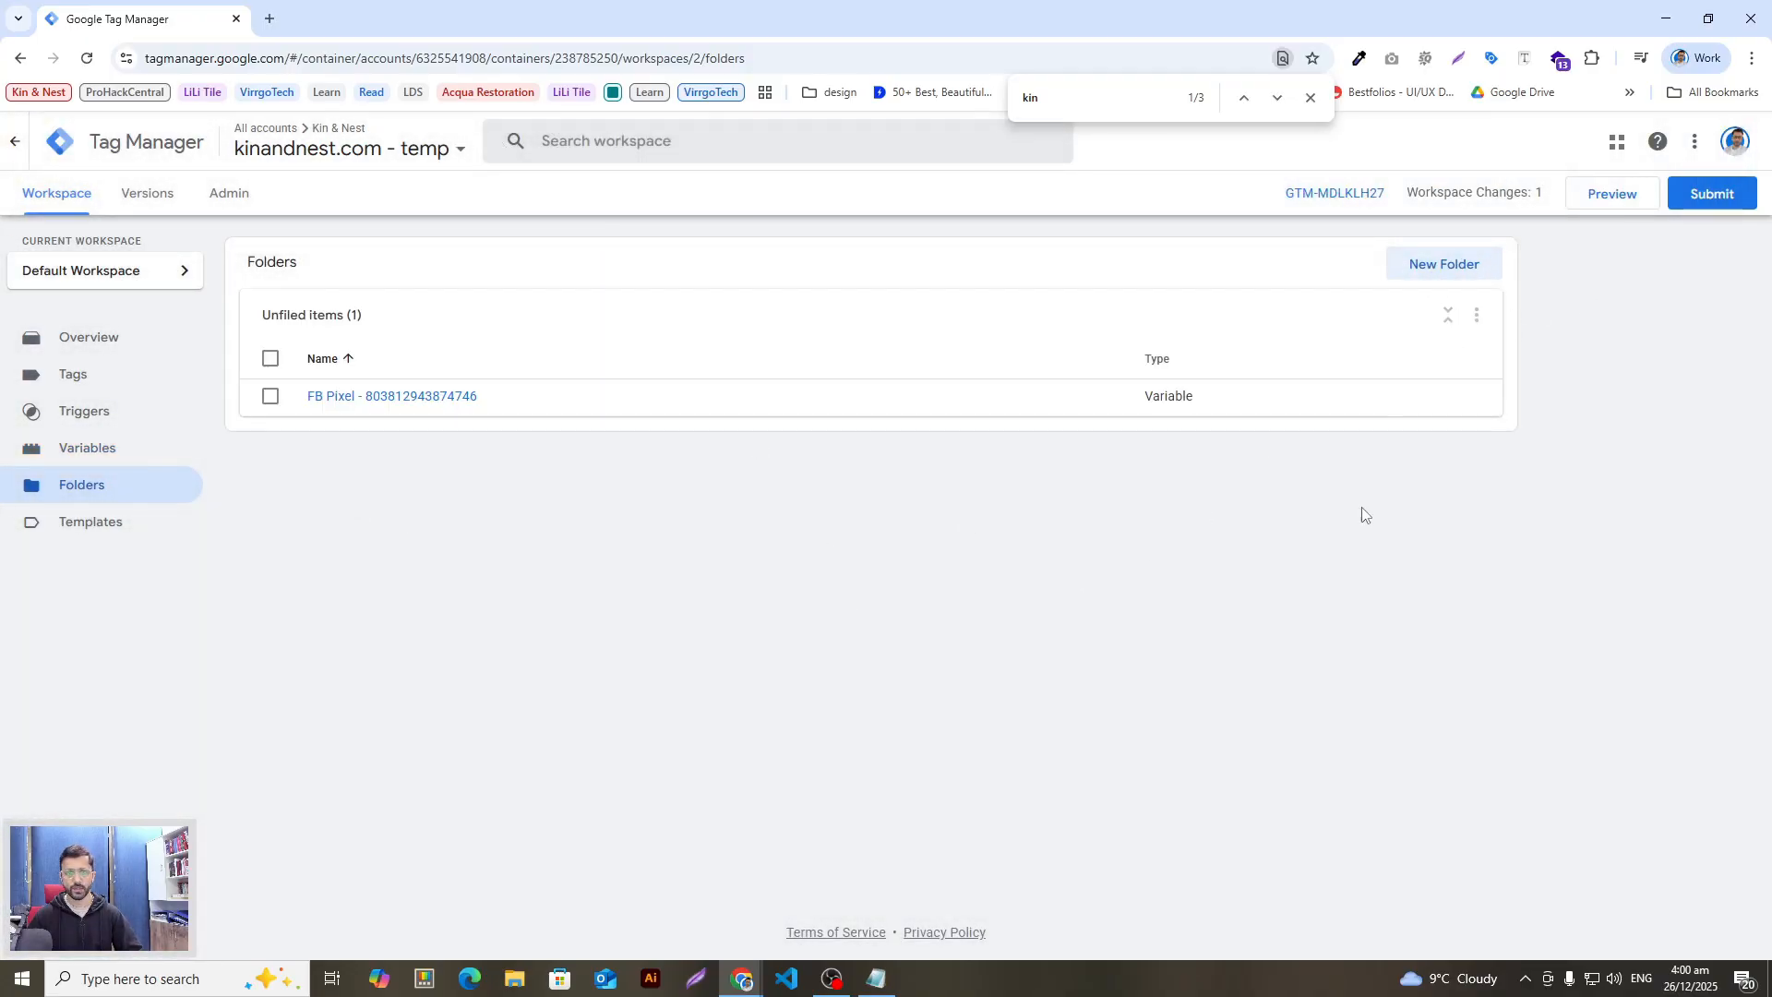
{"action": "left_click", "coordinate": [1476, 314]}
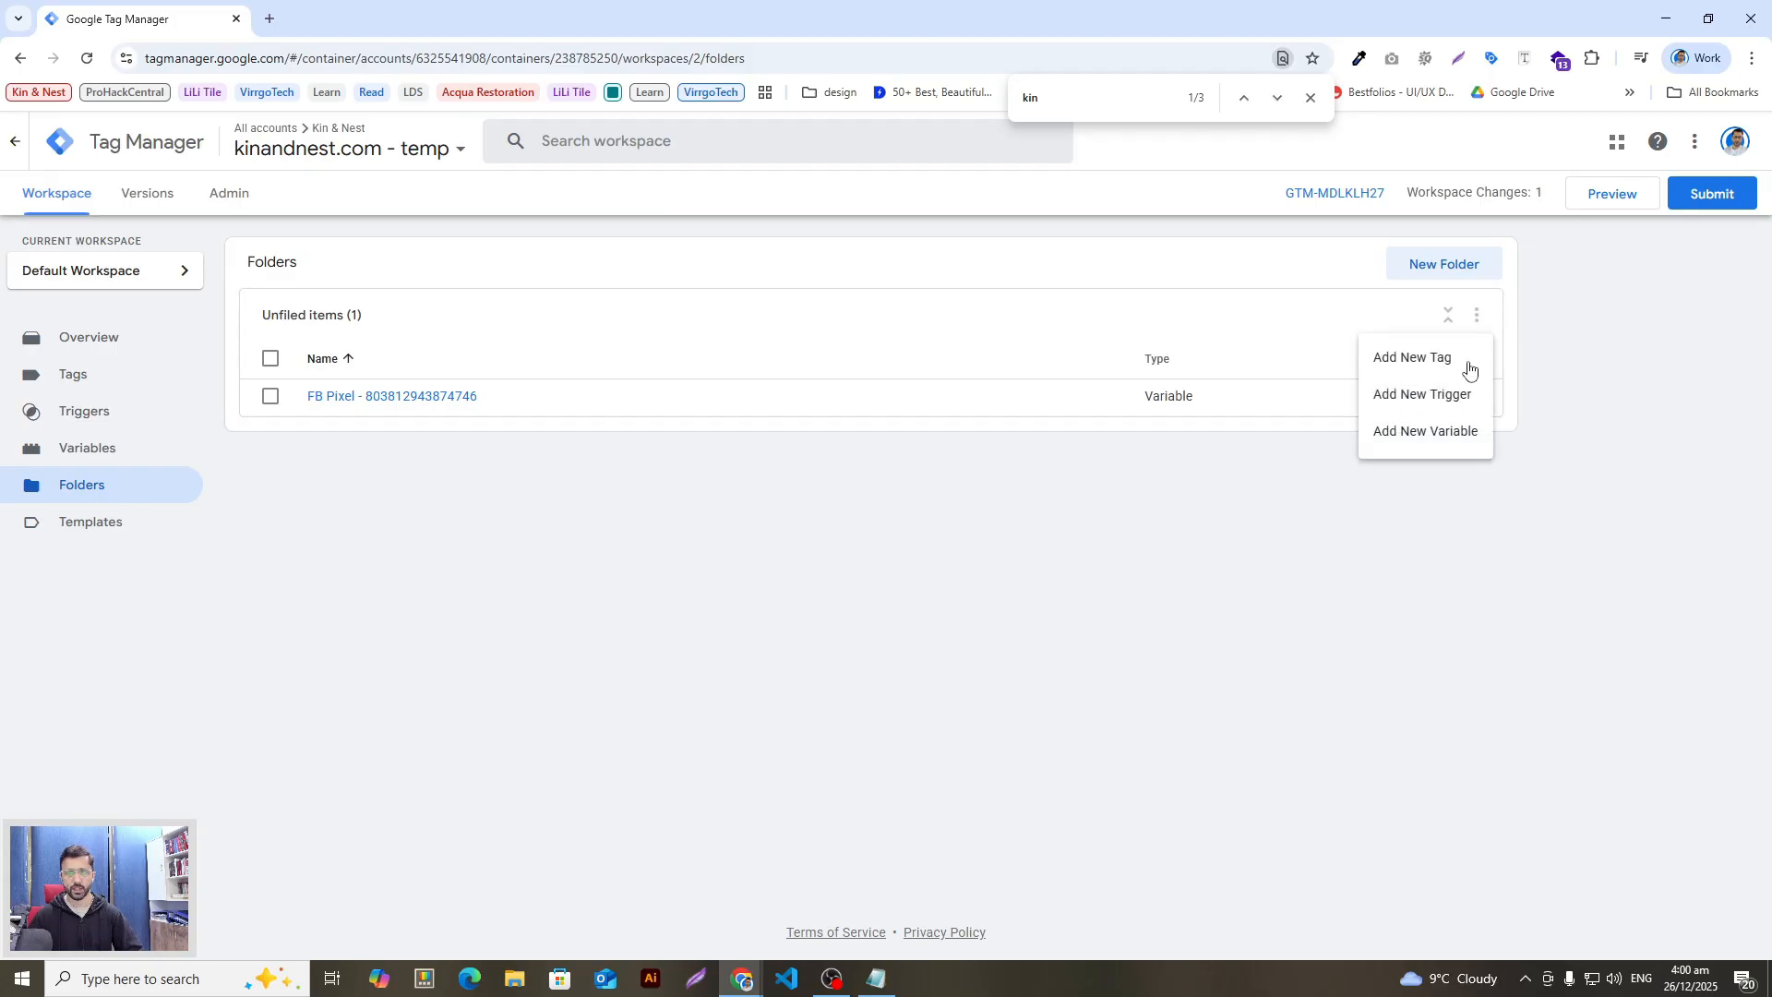
{"action": "left_click", "coordinate": [1558, 570]}
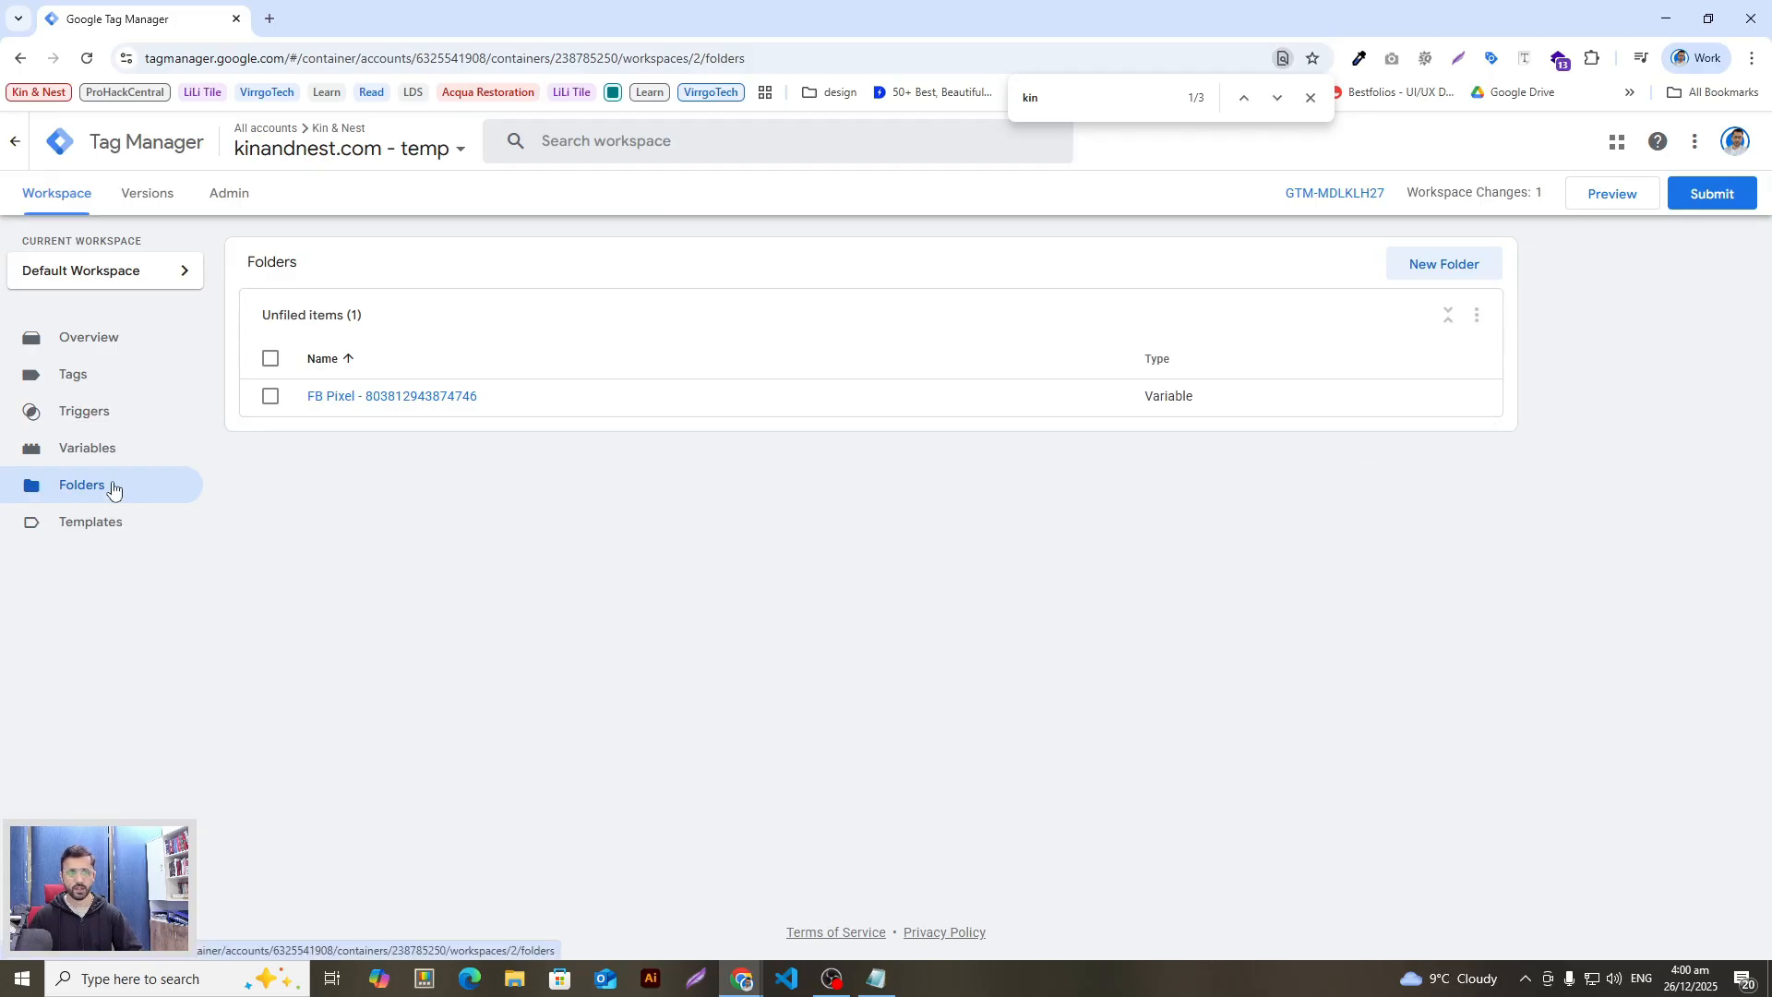
{"action": "left_click", "coordinate": [92, 449]}
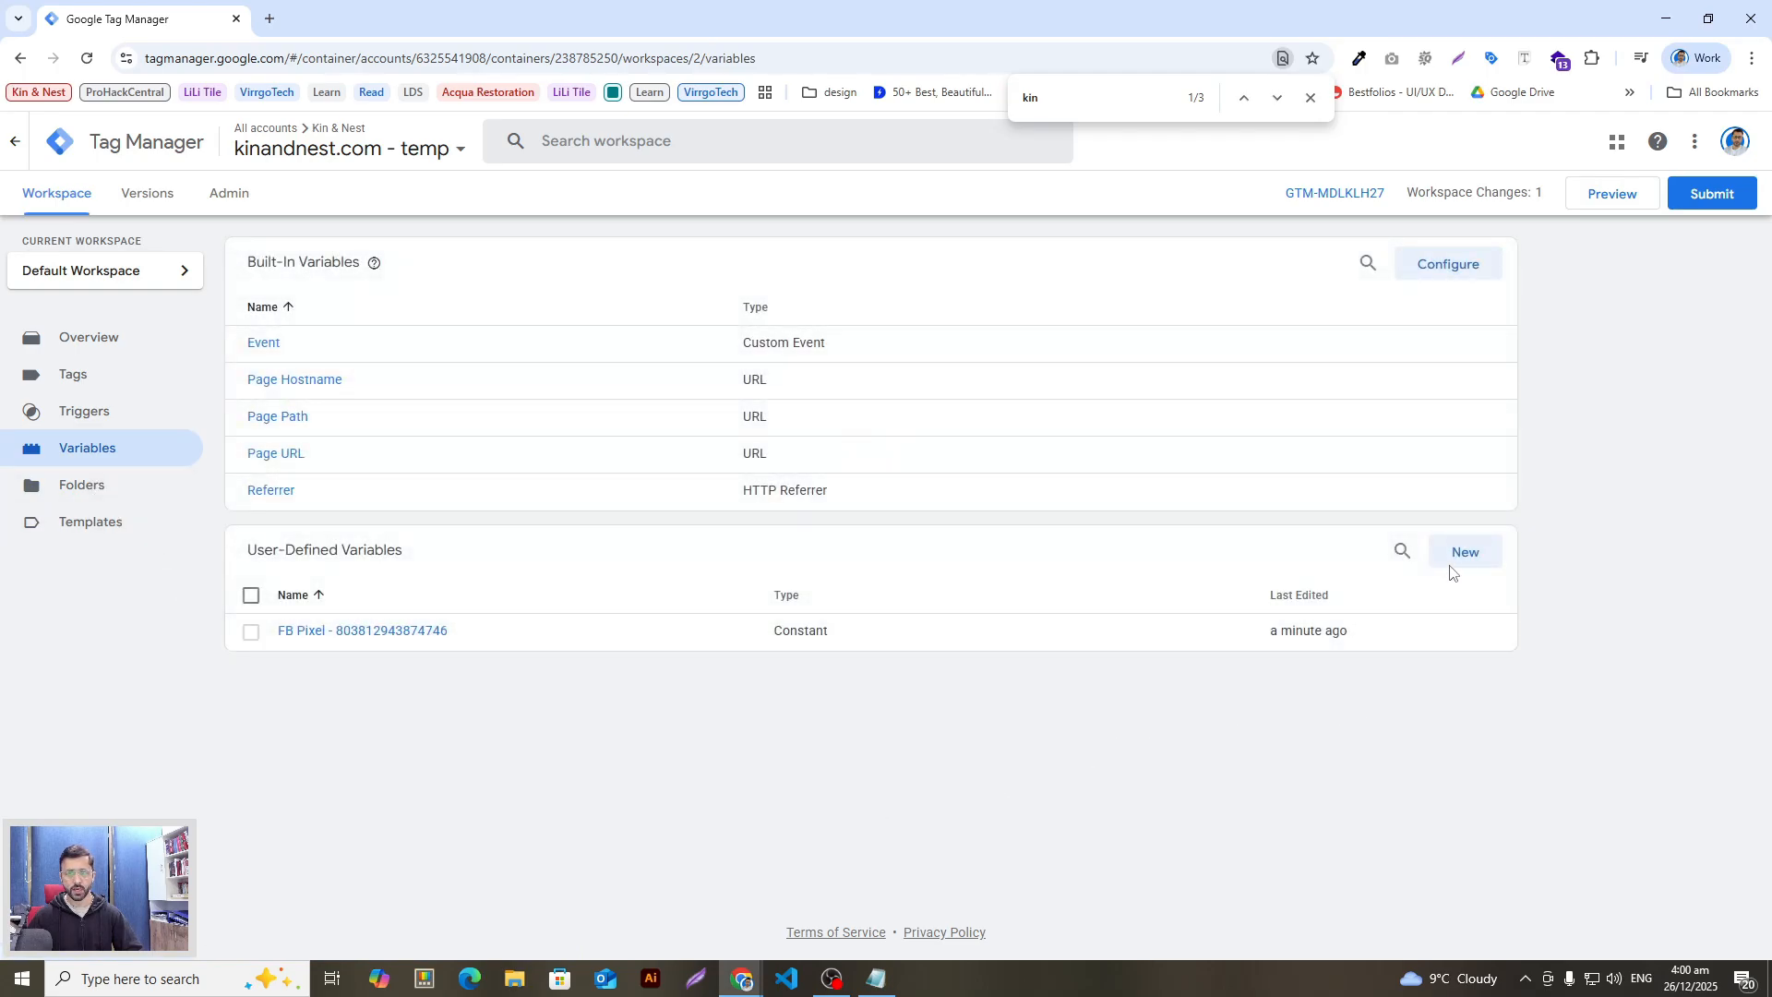
{"action": "left_click", "coordinate": [1458, 557]}
{"action": "left_click", "coordinate": [624, 141]}
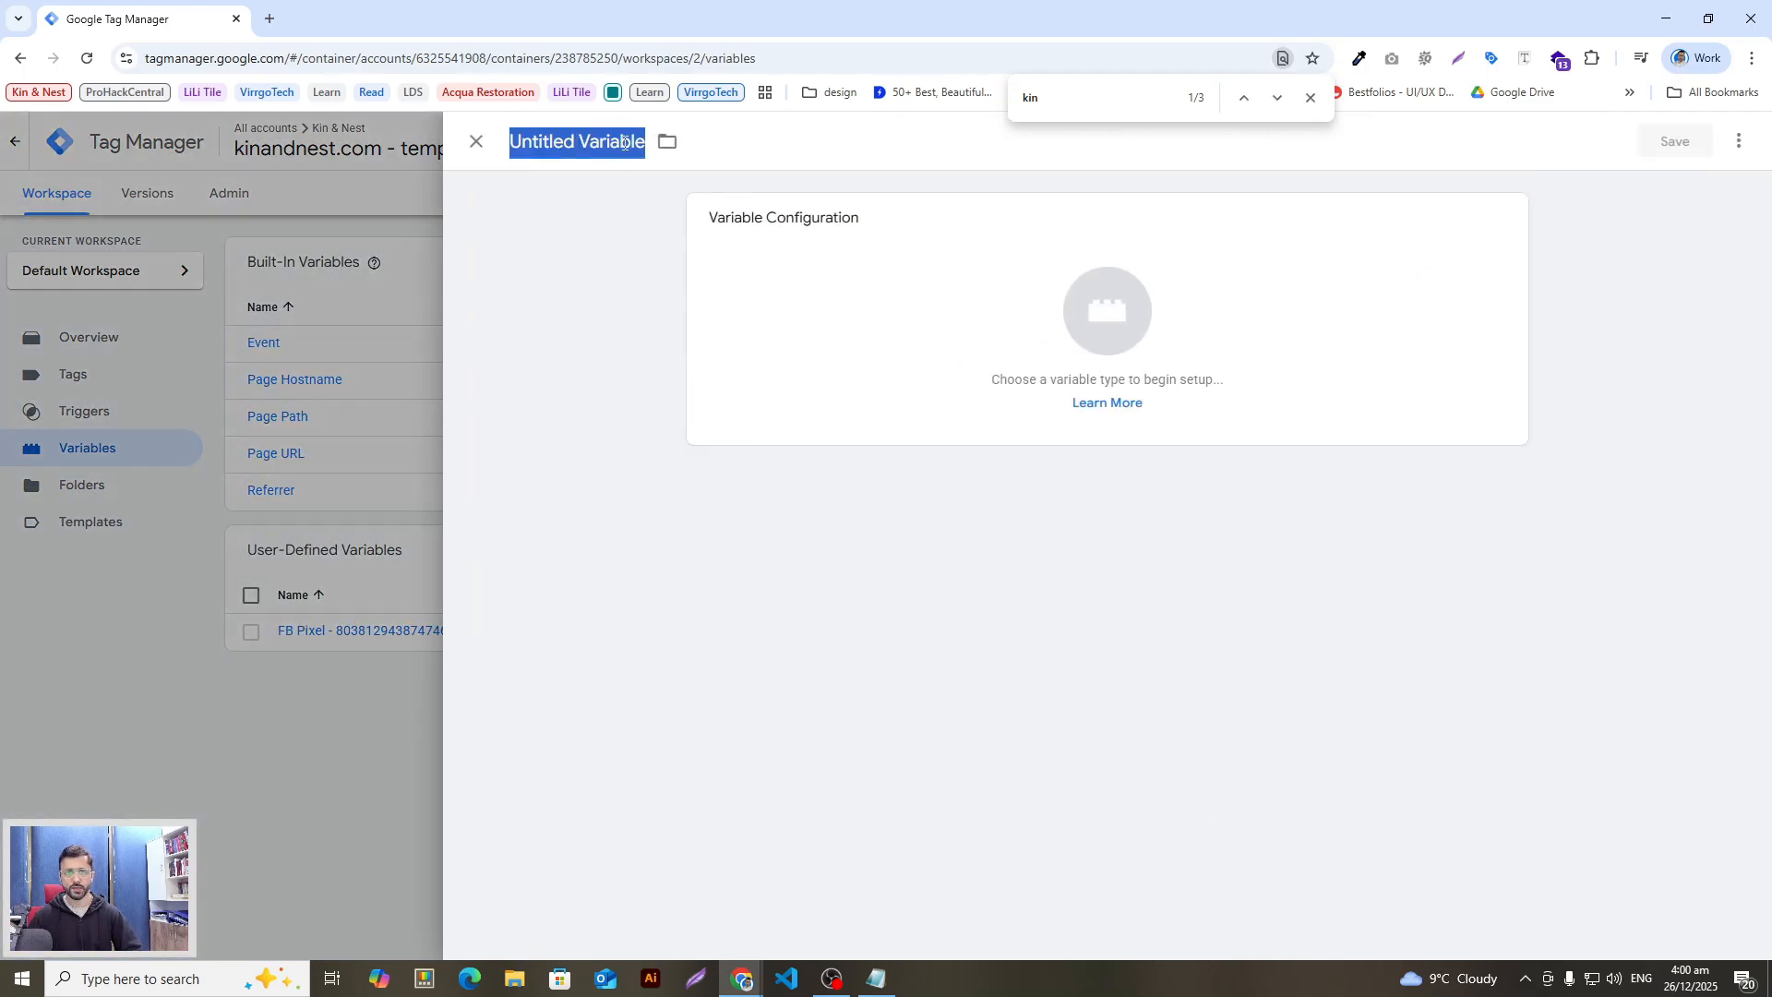
{"action": "key", "text": "ctrl+v"}
{"action": "key", "text": "alt+Tab"}
{"action": "key", "text": "alt+Tab"}
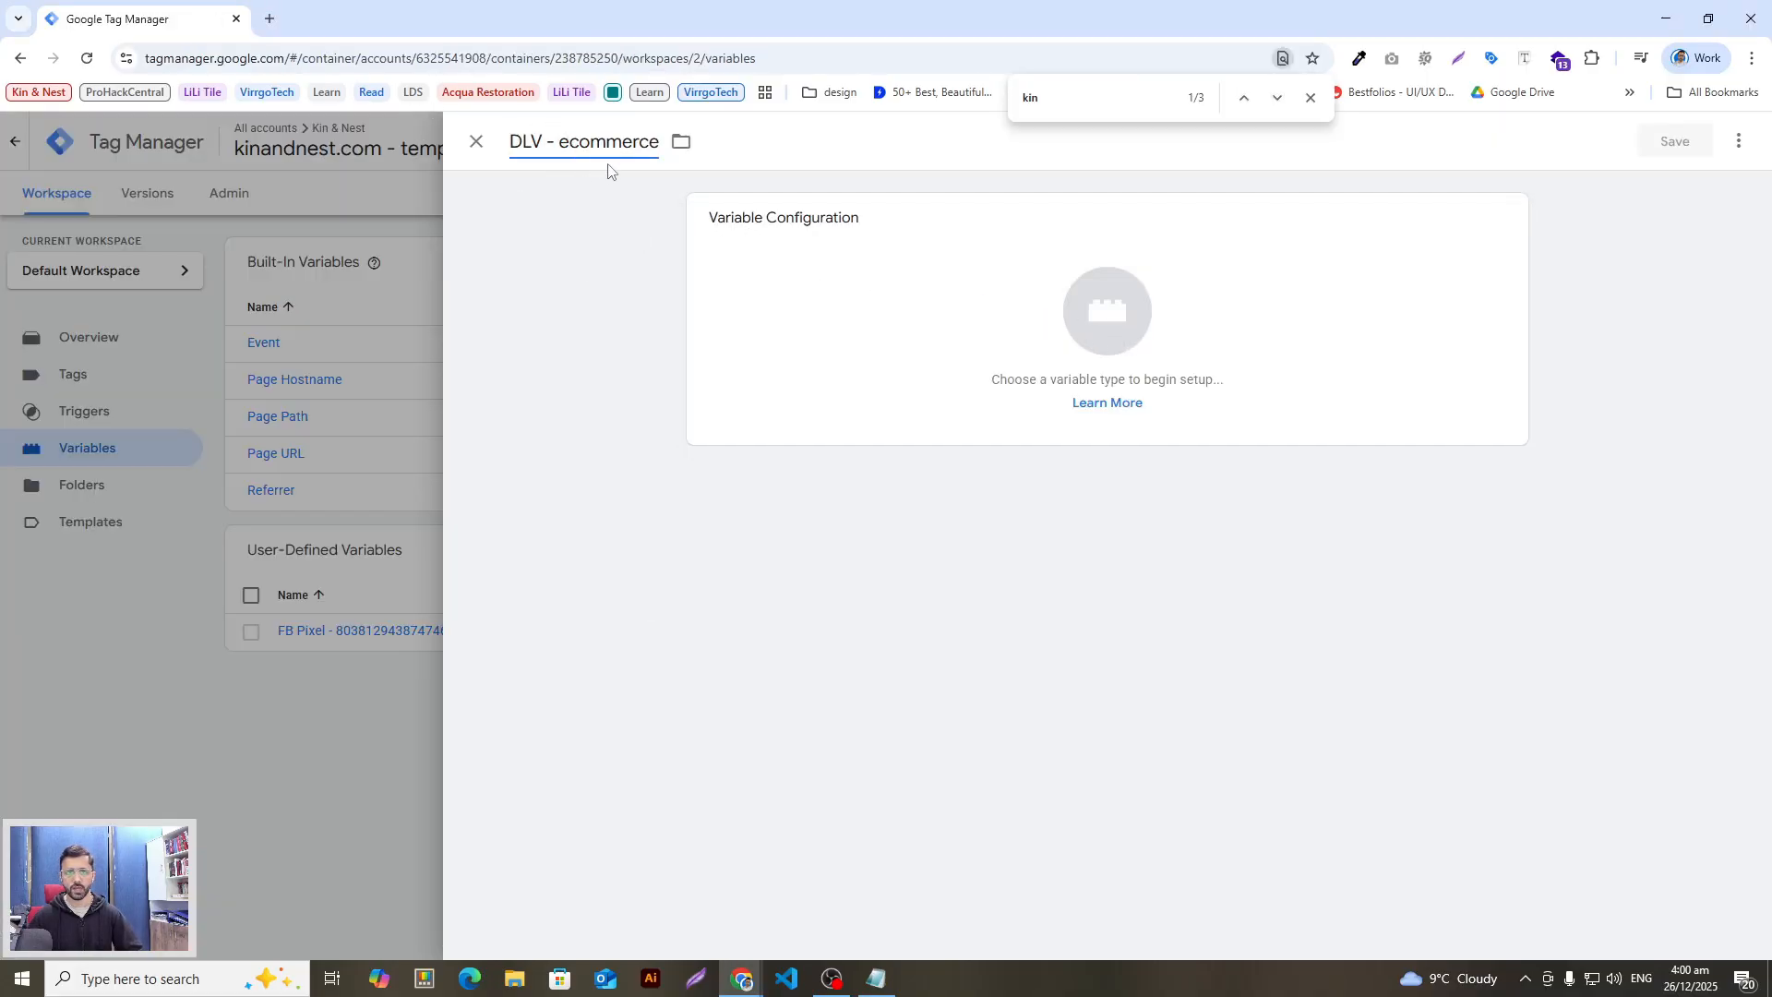
{"action": "left_click", "coordinate": [1019, 308]}
Step: Check the guide's data layer name 'ecommerce' for DLV - ecommerce, then return to Tag Manager
{"action": "key", "text": "alt+Tab"}
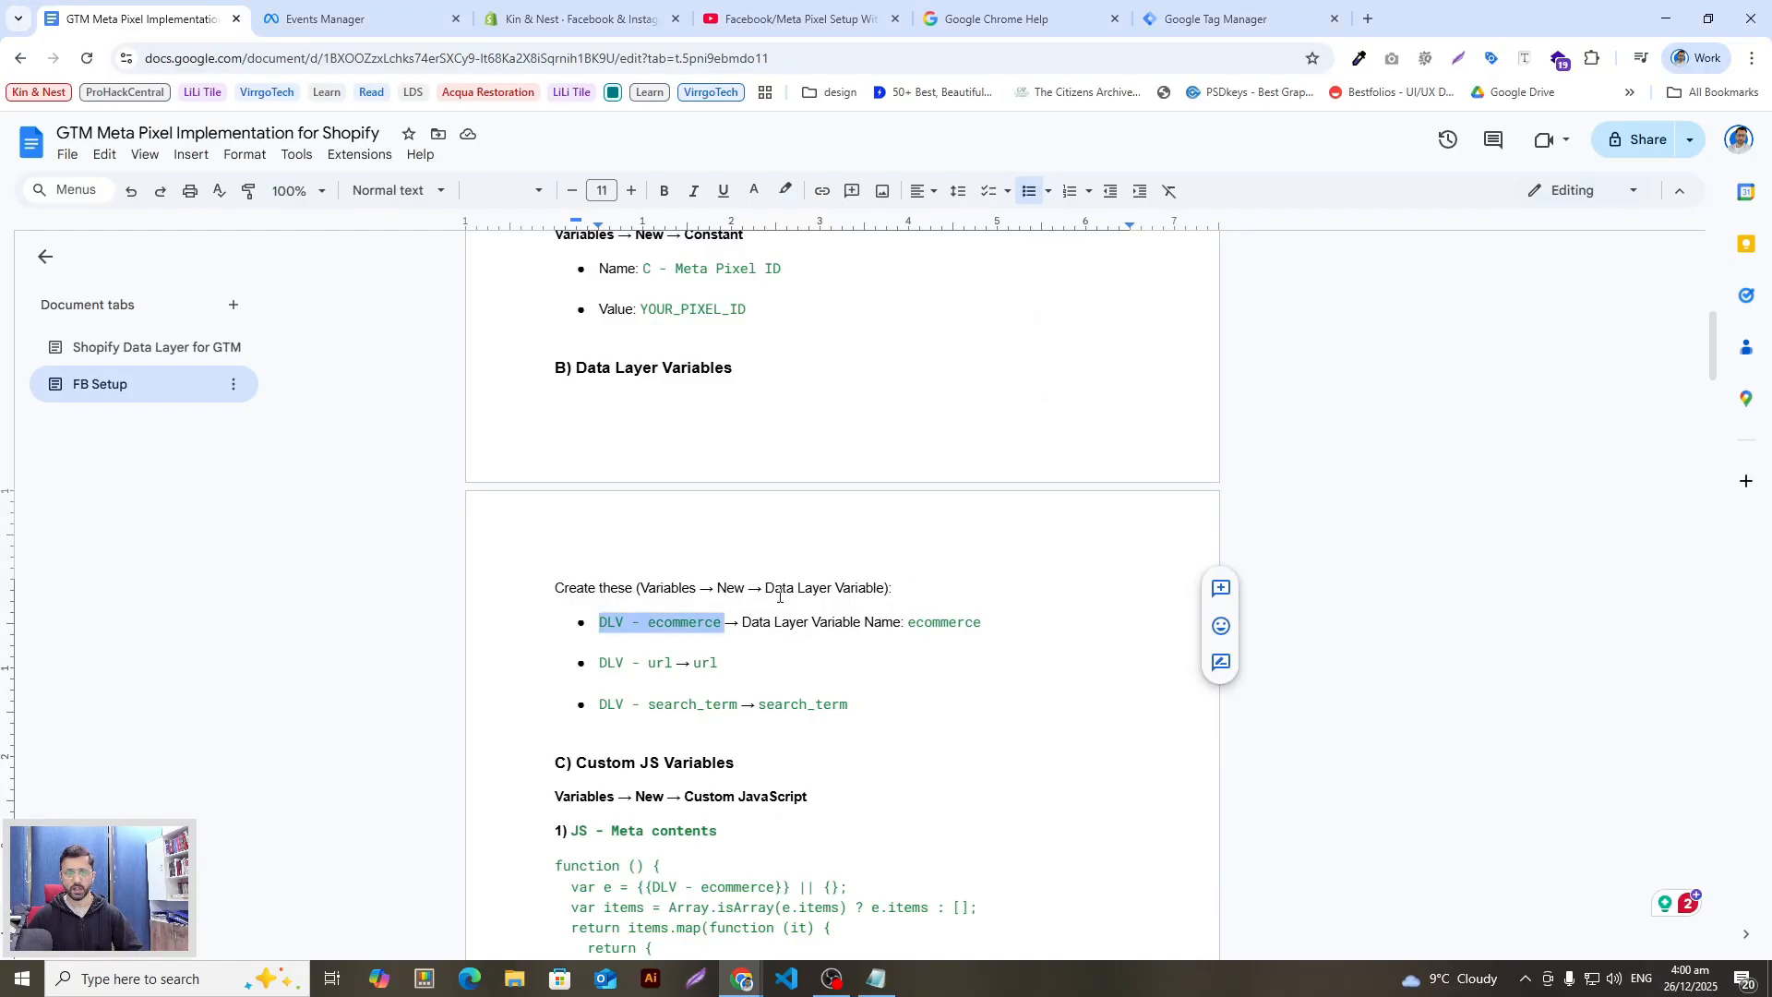
{"action": "left_click_drag", "start_coordinate": [982, 621], "coordinate": [909, 627]}
{"action": "key", "text": "ctrl+c"}
{"action": "left_click", "coordinate": [980, 624]}
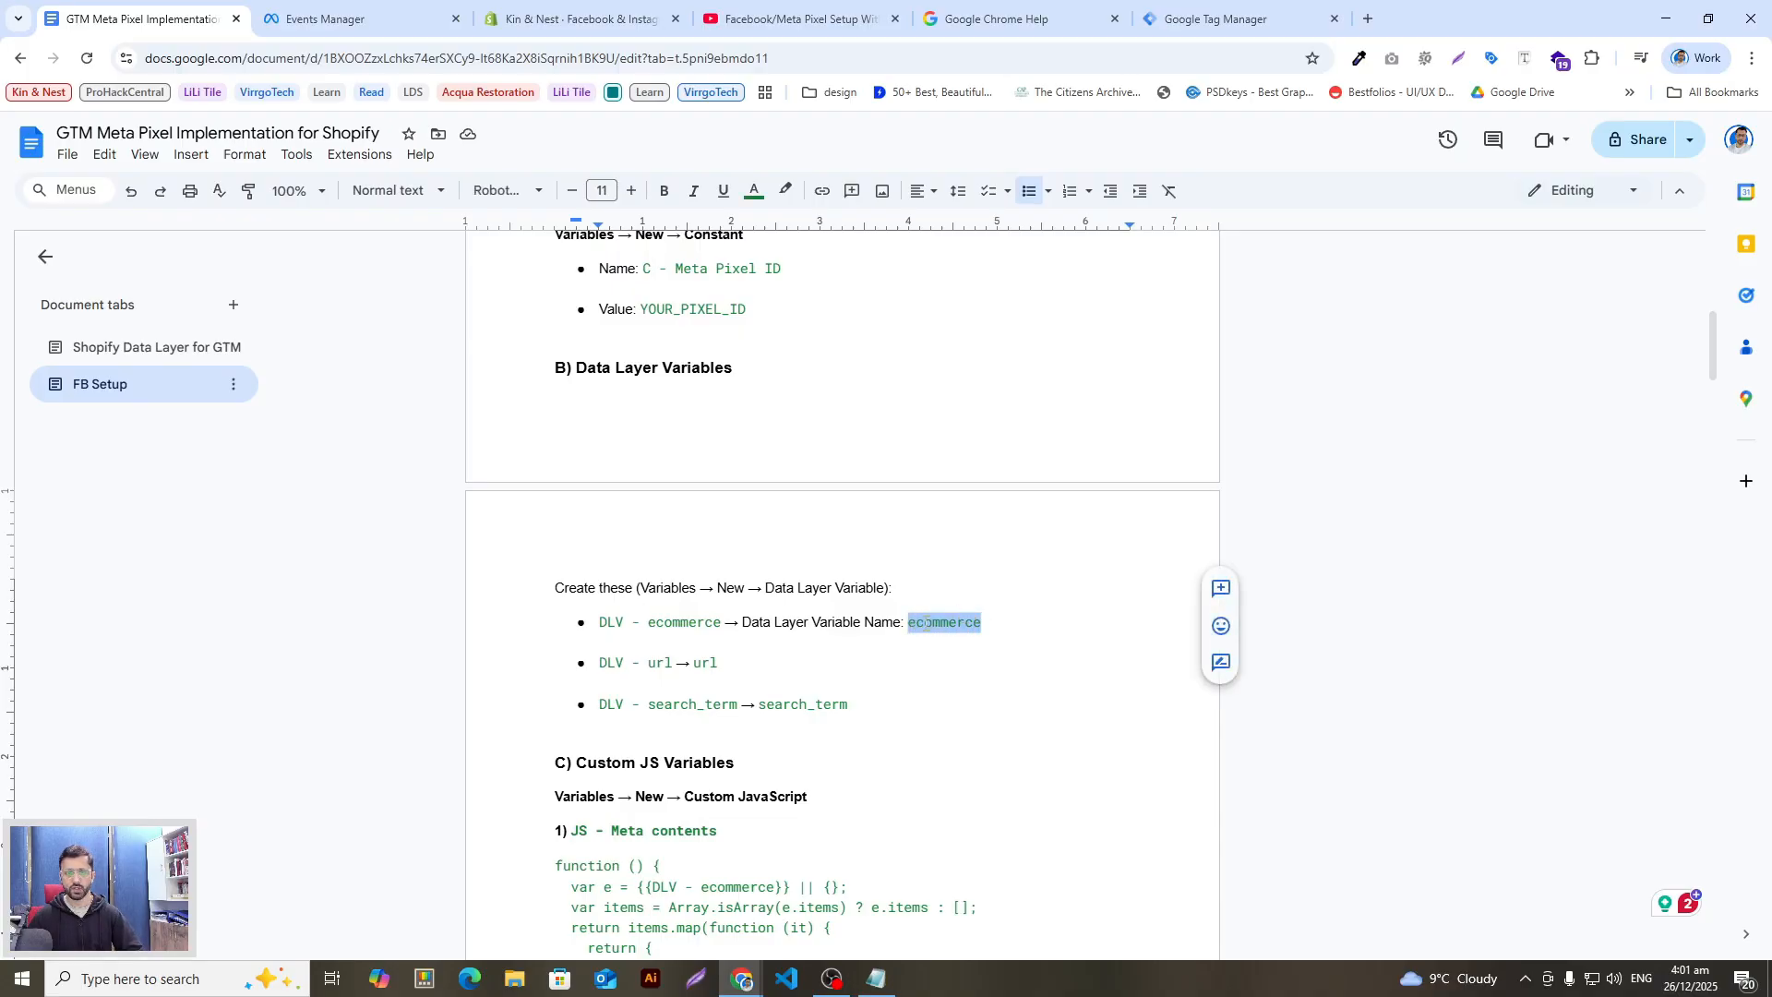
{"action": "key", "text": "alt+Tab"}
{"action": "key", "text": "alt+Tab"}
{"action": "key", "text": "alt+Tab"}
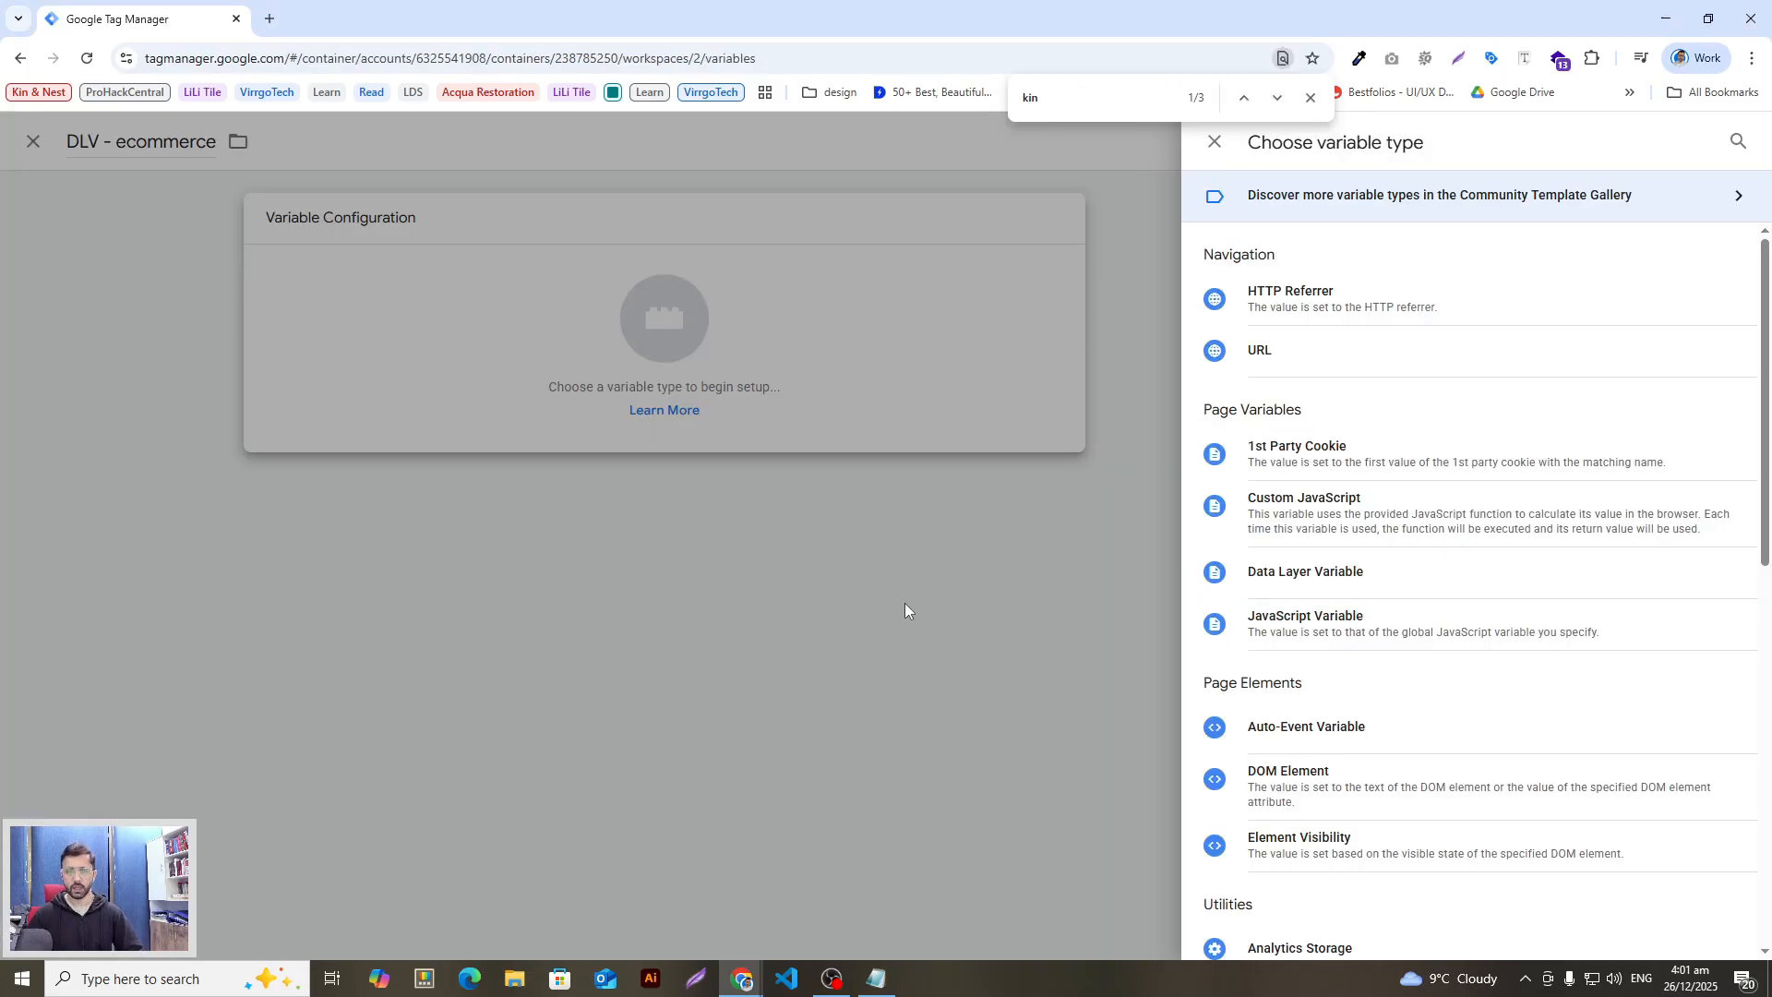
Step: Make DLV - ecommerce a Data Layer Variable reading 'ecommerce' and save it
{"action": "left_click", "coordinate": [1311, 98]}
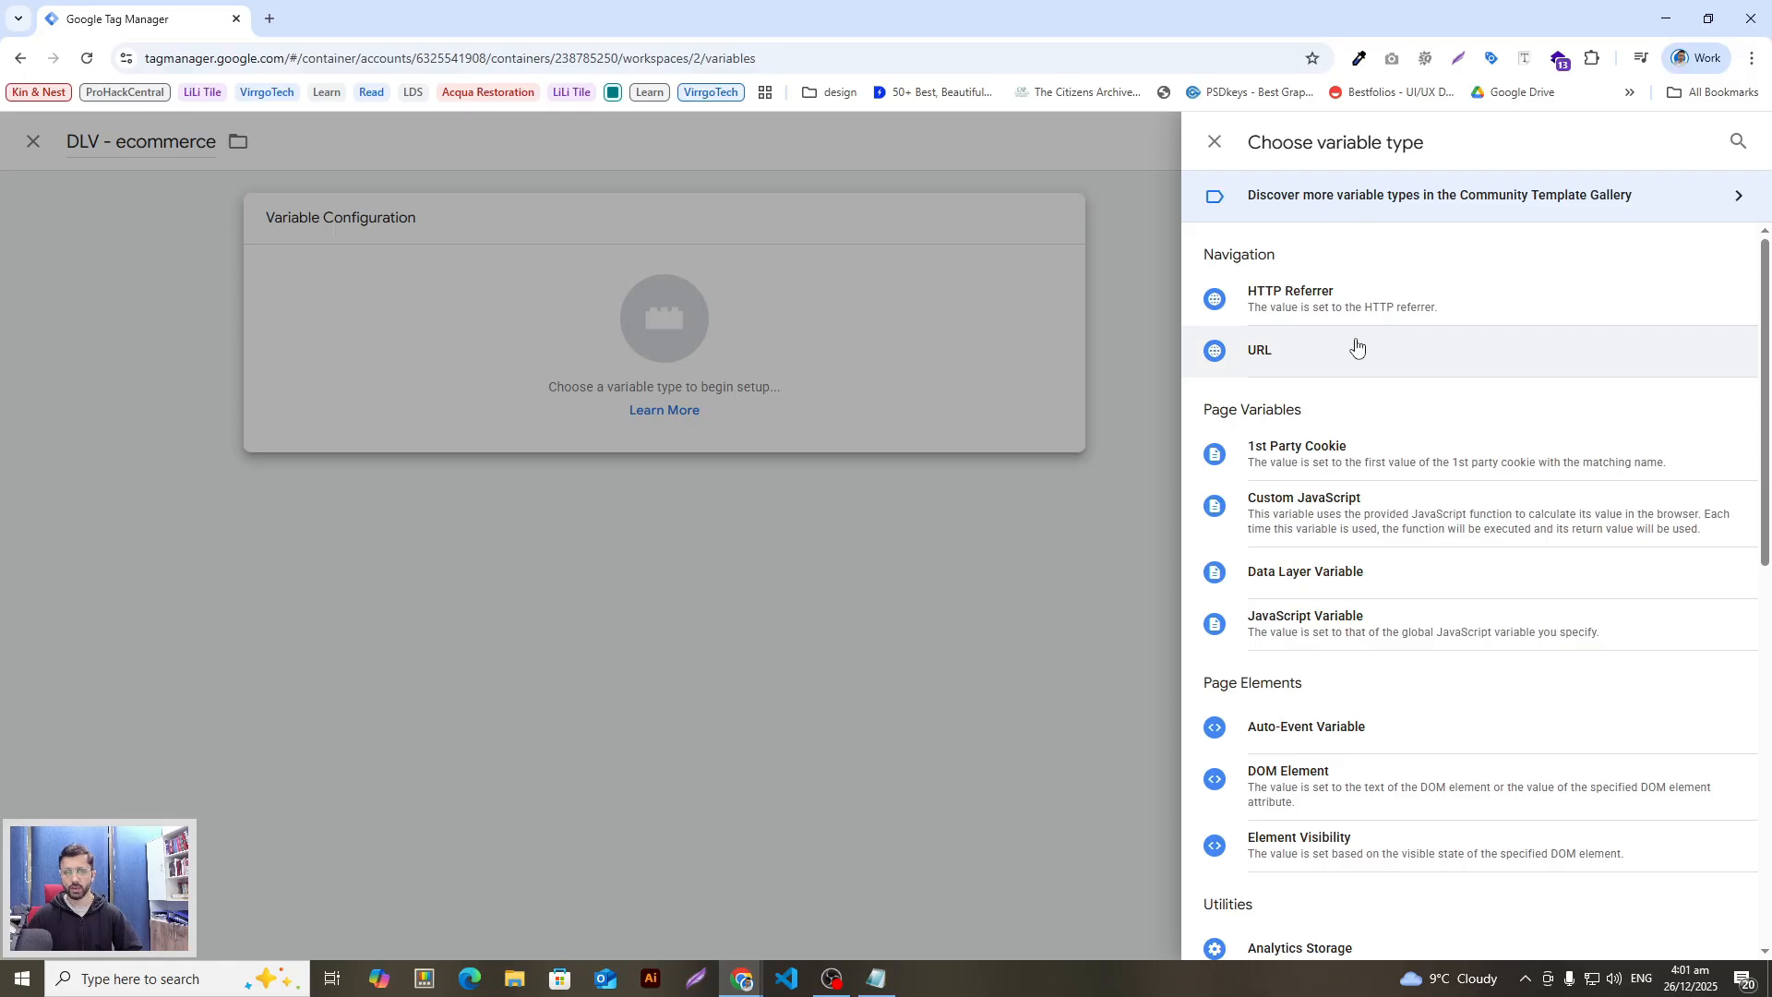
{"action": "left_click", "coordinate": [1737, 142]}
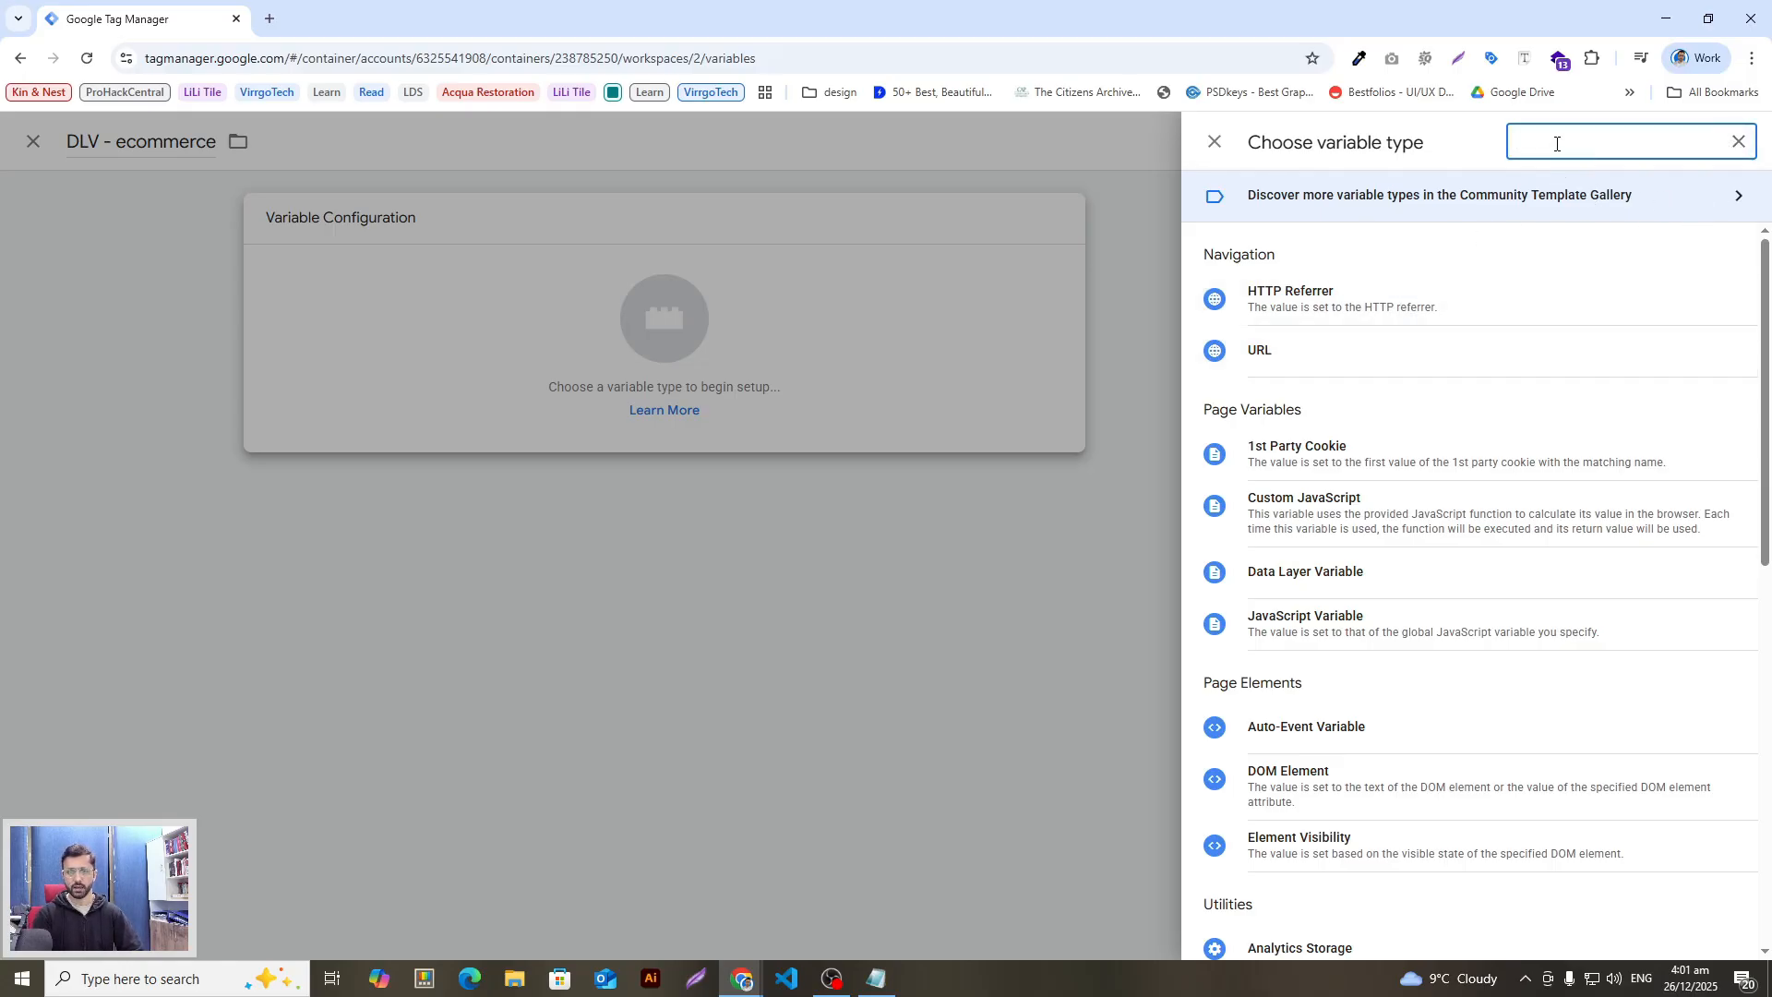
{"action": "type", "text": "data"}
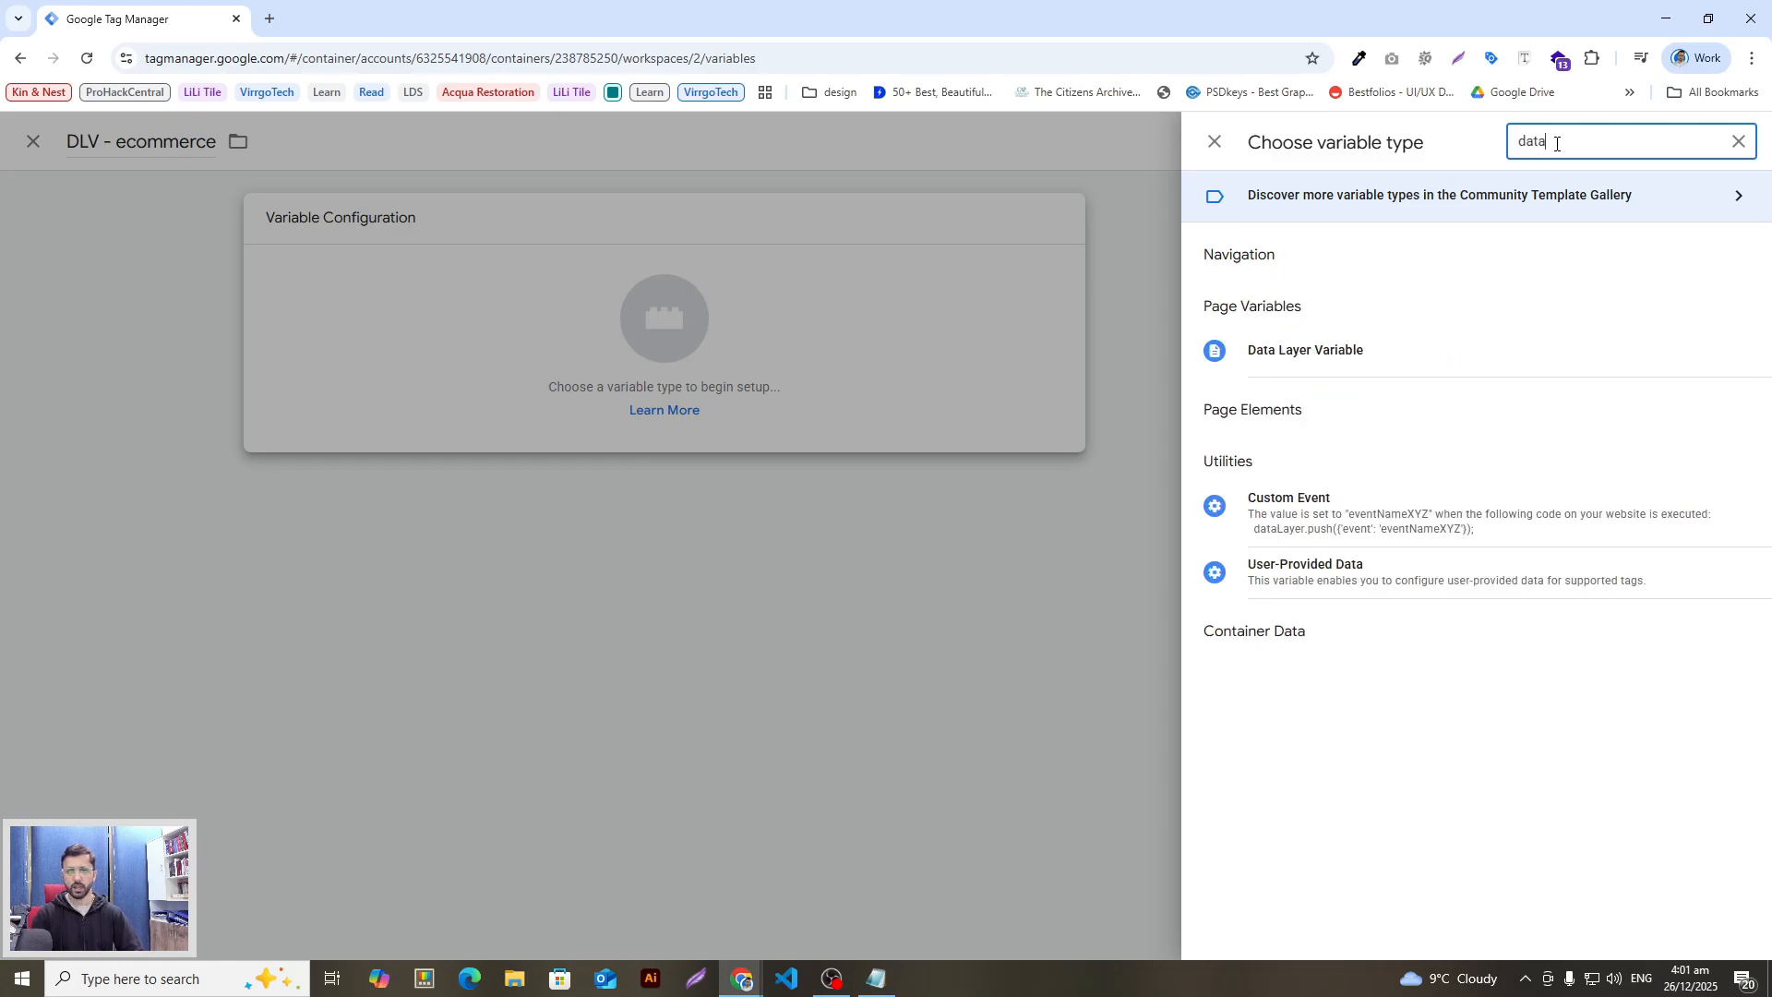
{"action": "left_click", "coordinate": [1359, 364]}
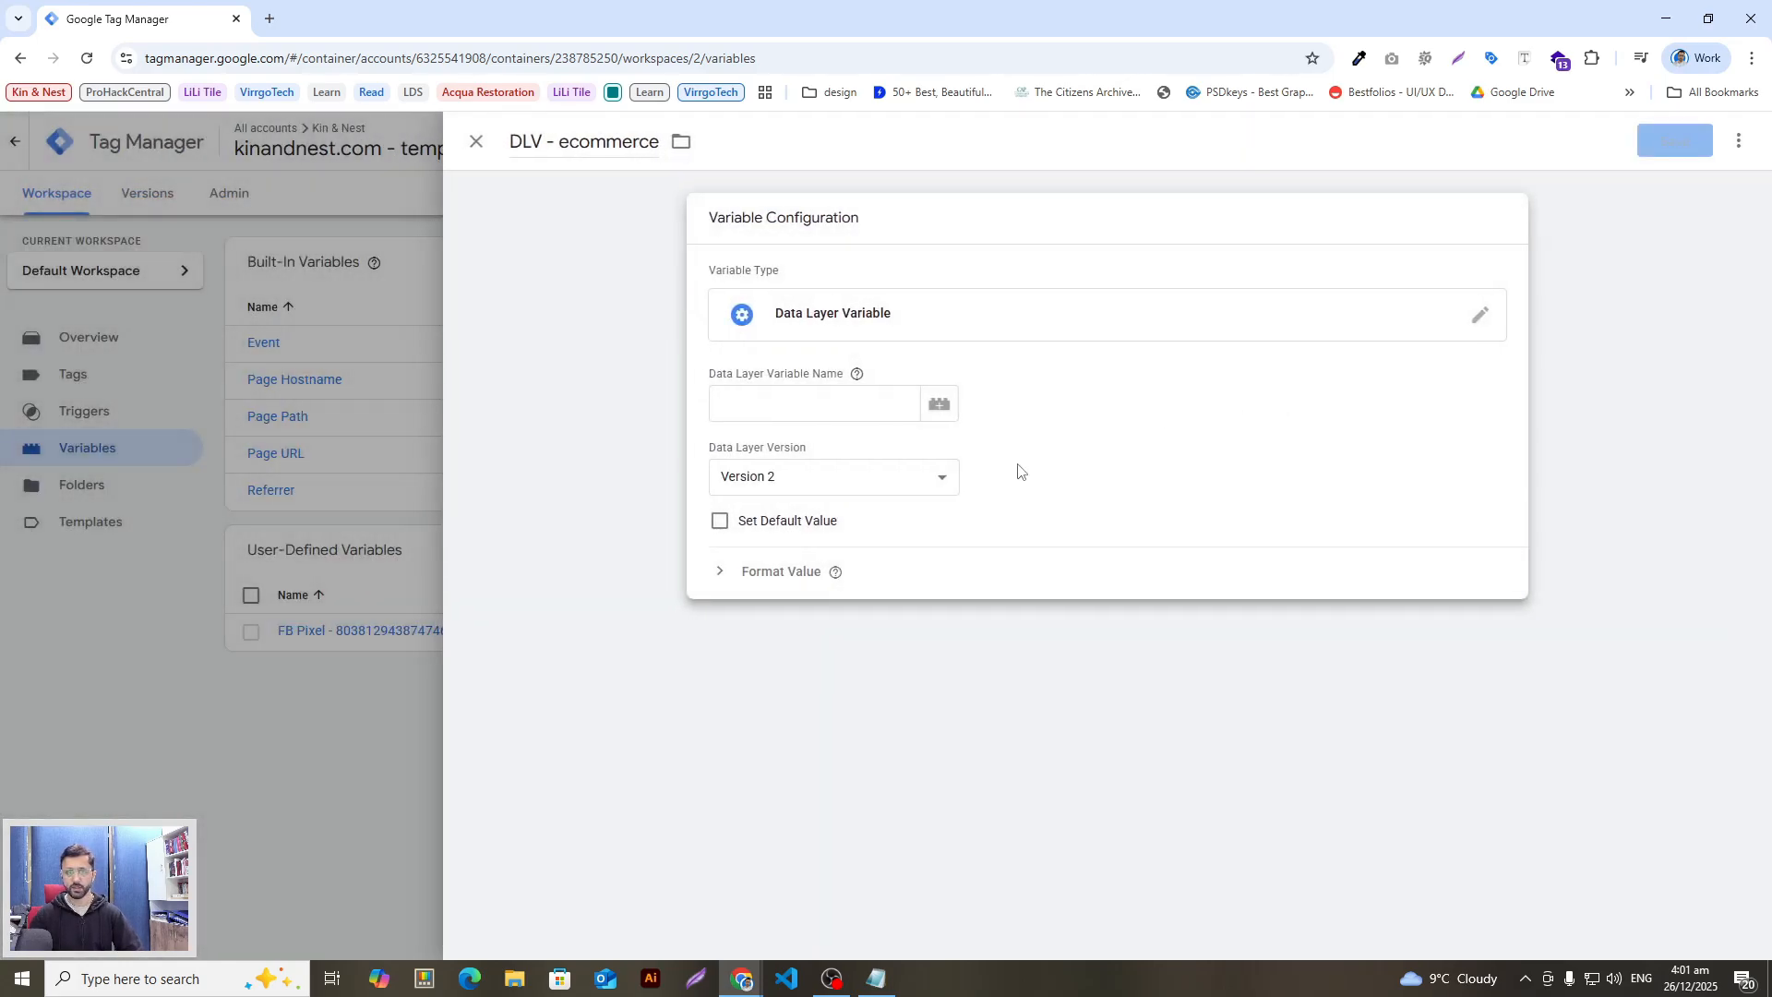
{"action": "left_click", "coordinate": [845, 405]}
{"action": "key", "text": "ctrl+v"}
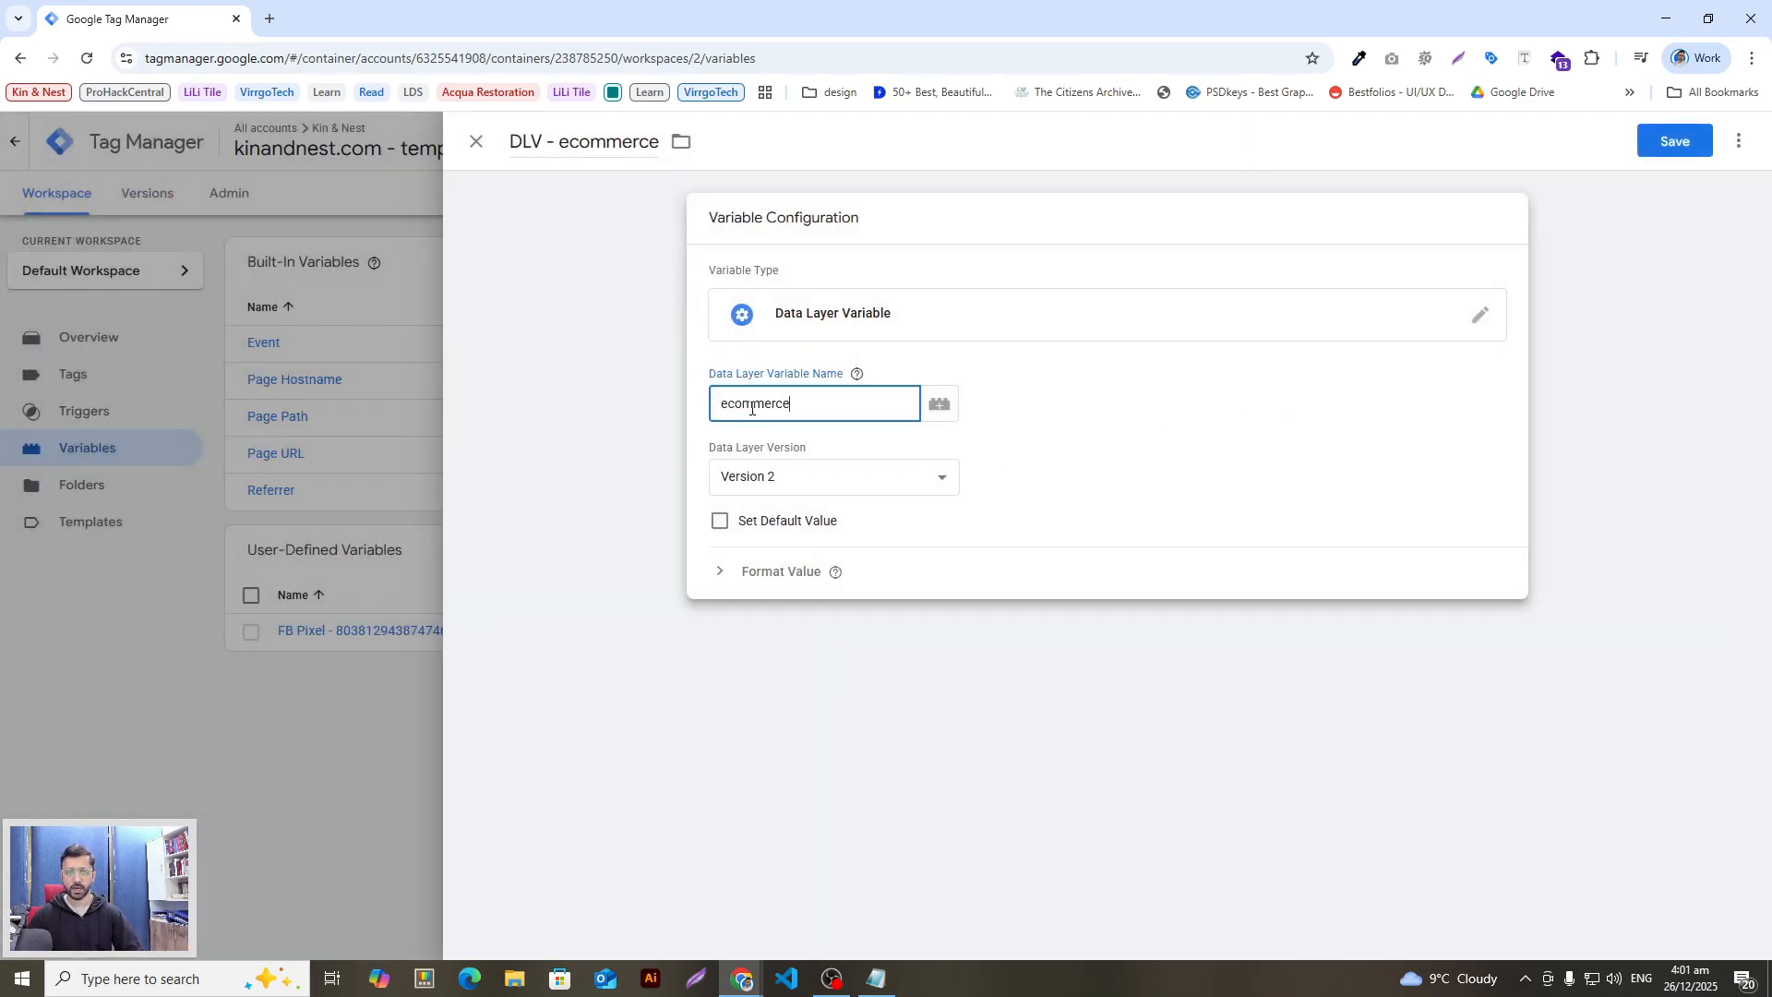
{"action": "double_click", "coordinate": [753, 406]}
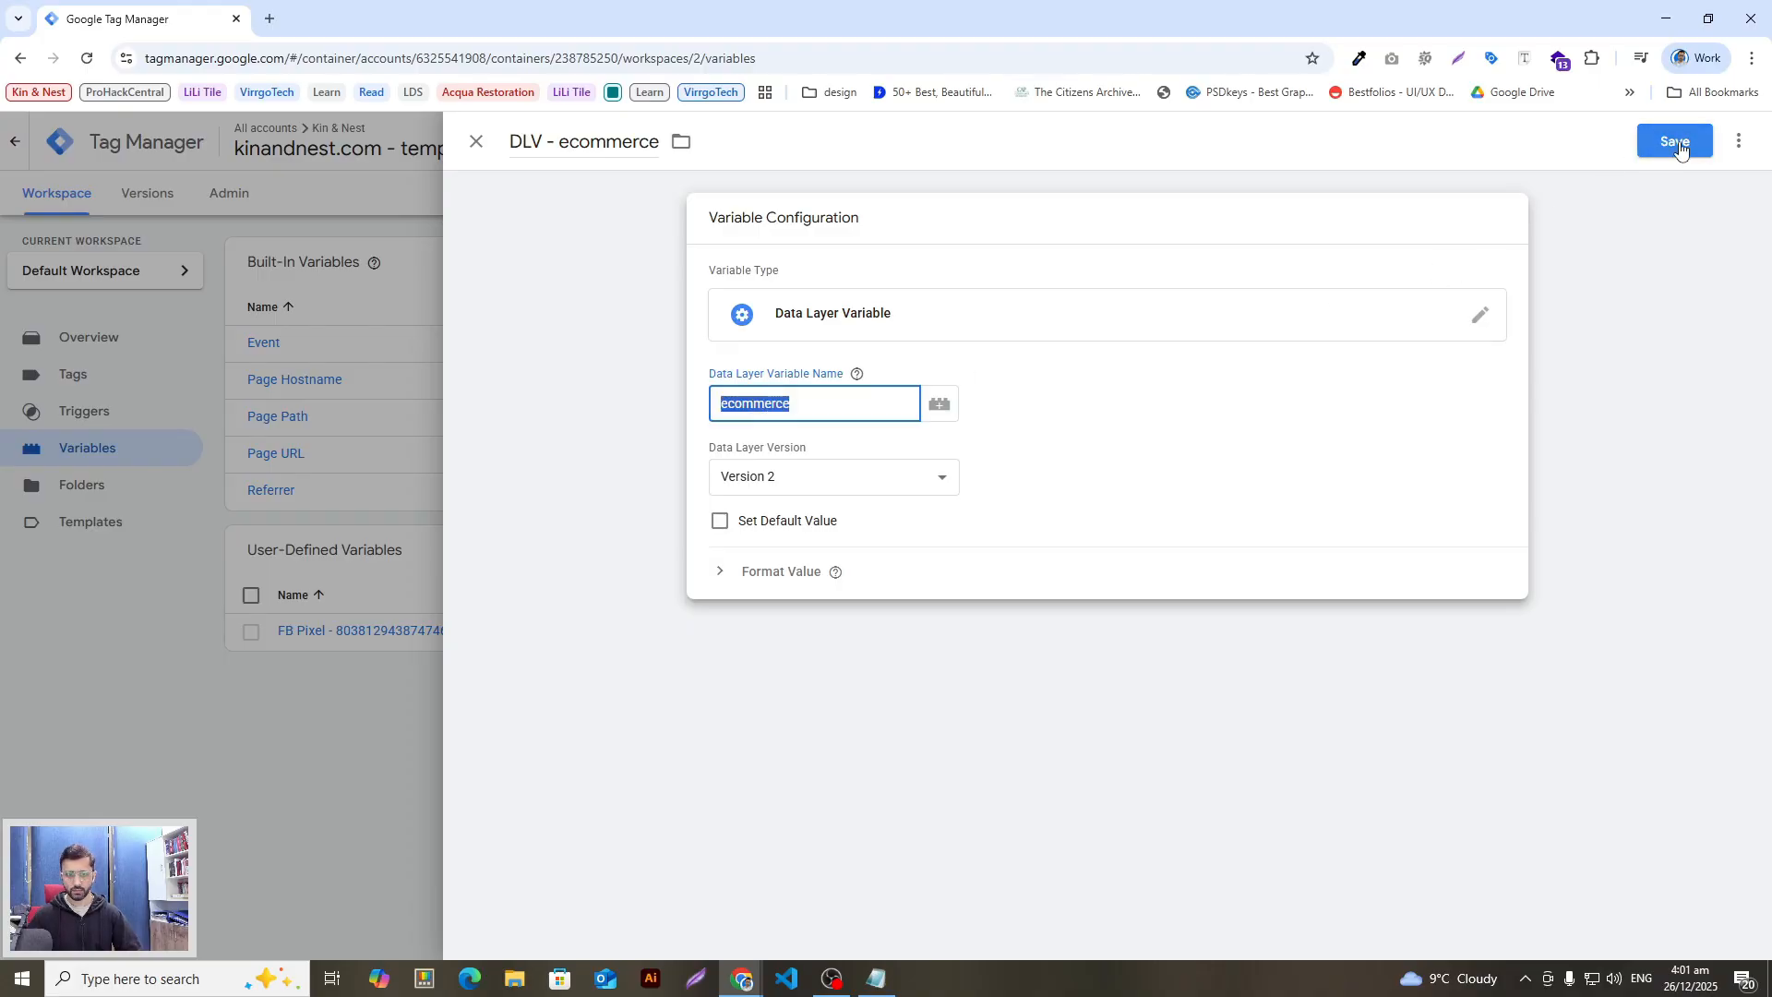
{"action": "left_click", "coordinate": [879, 380]}
{"action": "left_click_drag", "start_coordinate": [799, 407], "coordinate": [748, 408]}
{"action": "left_click", "coordinate": [1675, 141]}
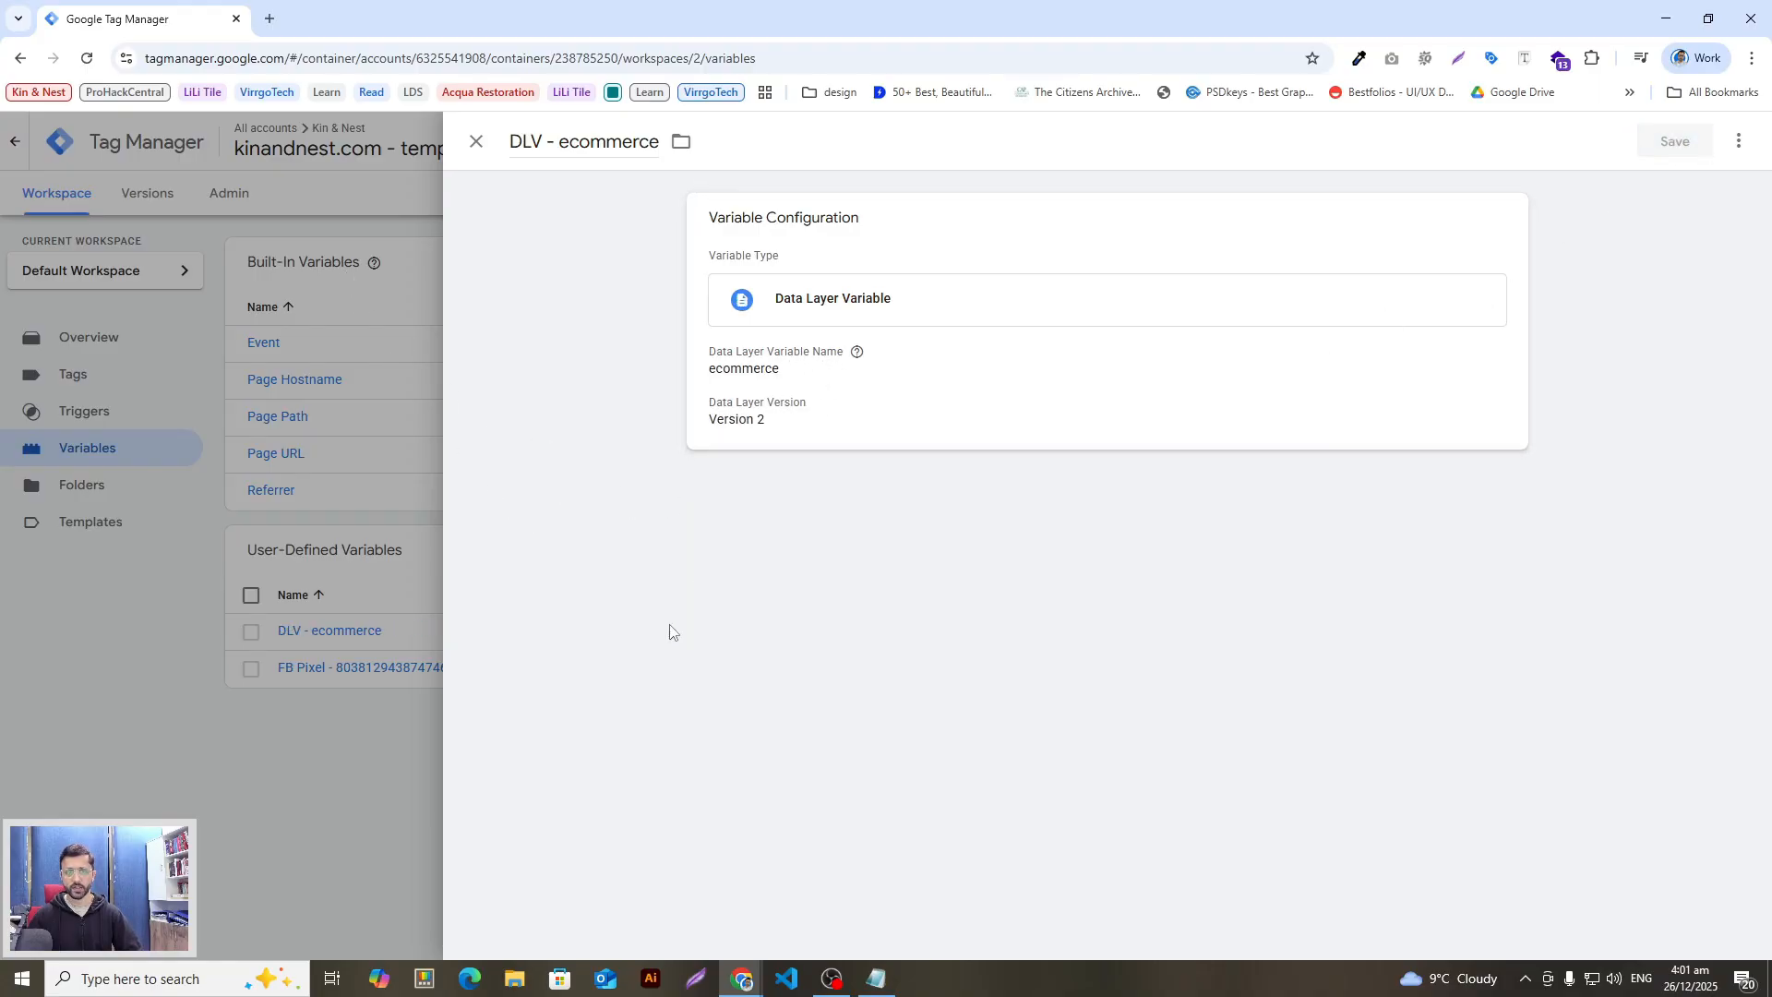
Step: Select the 'DLV - url' line in the setup guide to copy it
{"action": "key", "text": "alt+Tab"}
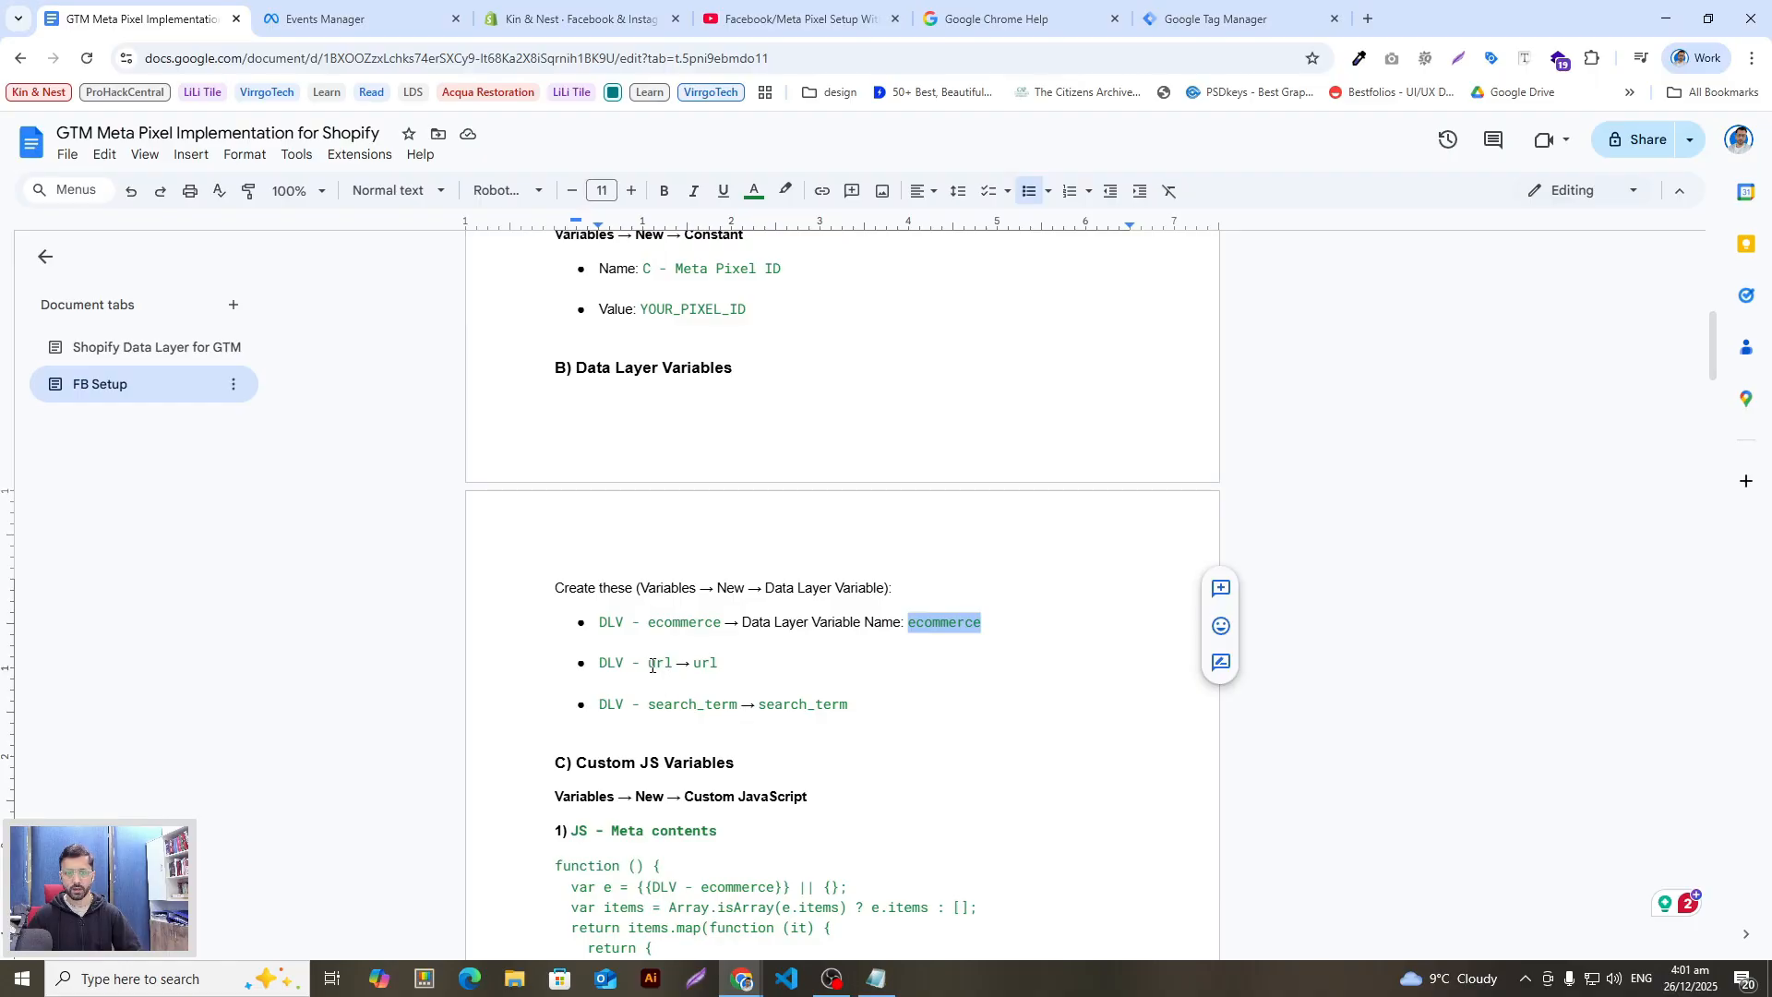
{"action": "left_click_drag", "start_coordinate": [689, 665], "coordinate": [598, 665]}
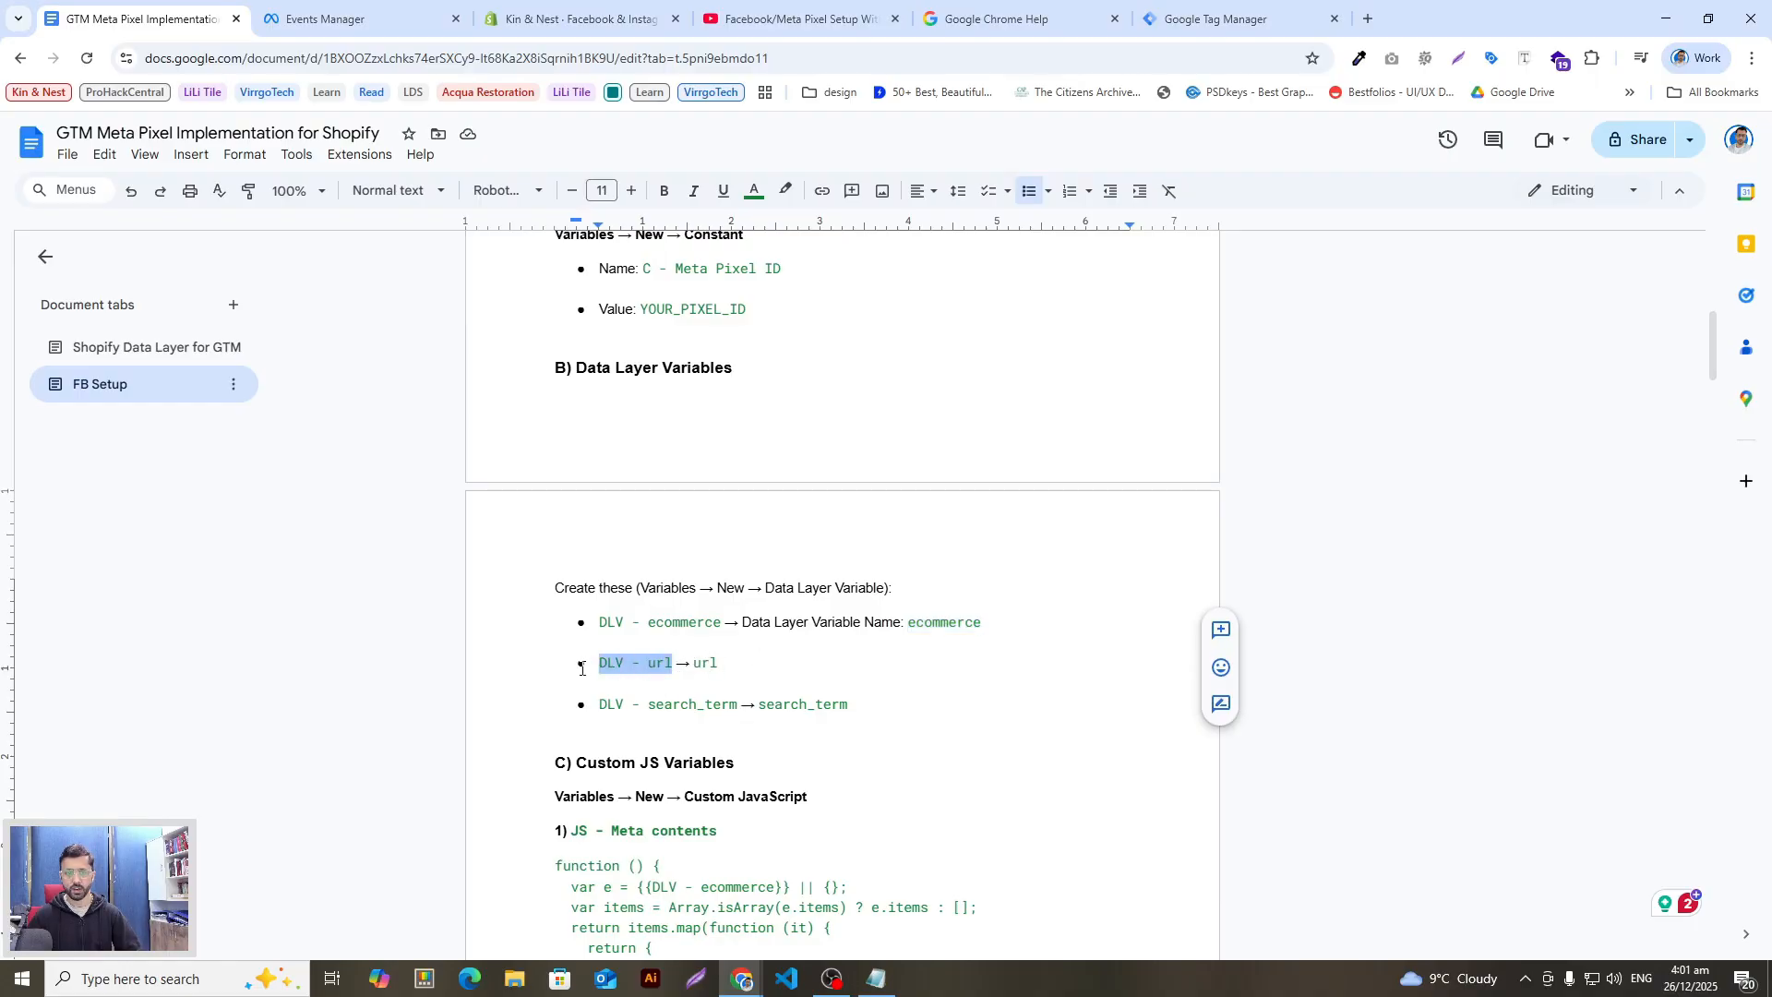
{"action": "left_click_drag", "start_coordinate": [719, 665], "coordinate": [598, 666]}
{"action": "key", "text": "ctrl+c"}
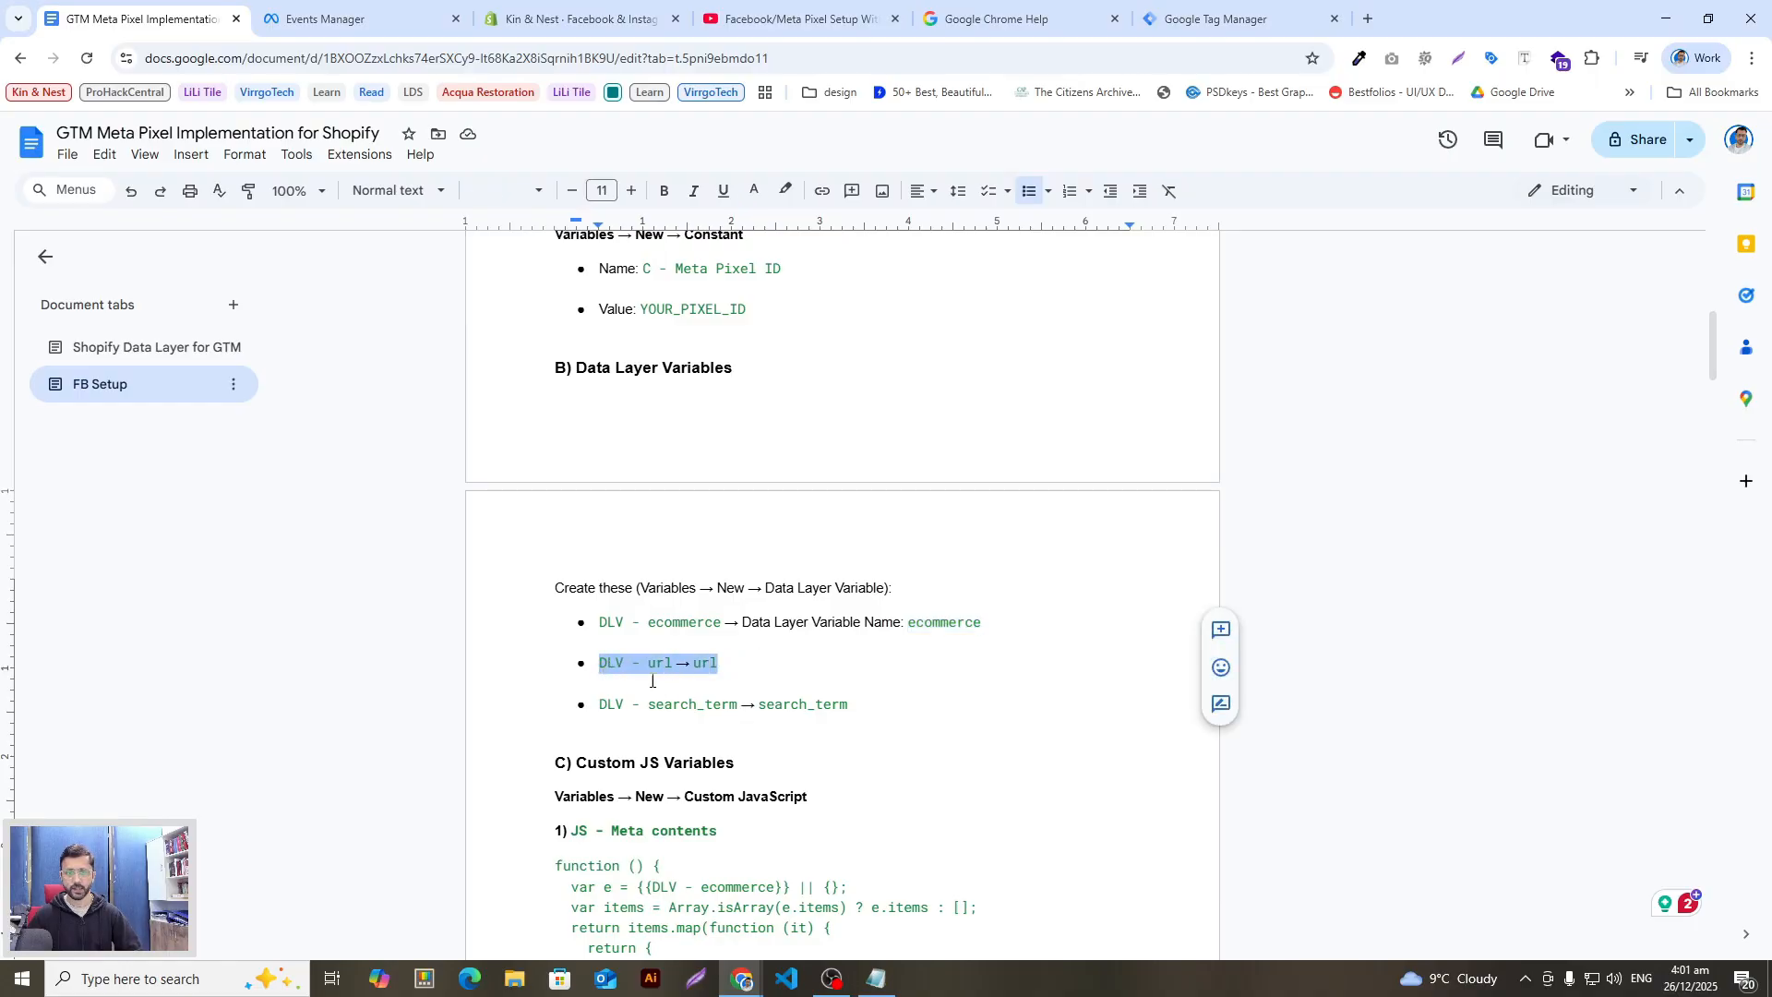
{"action": "key", "text": "alt+Tab"}
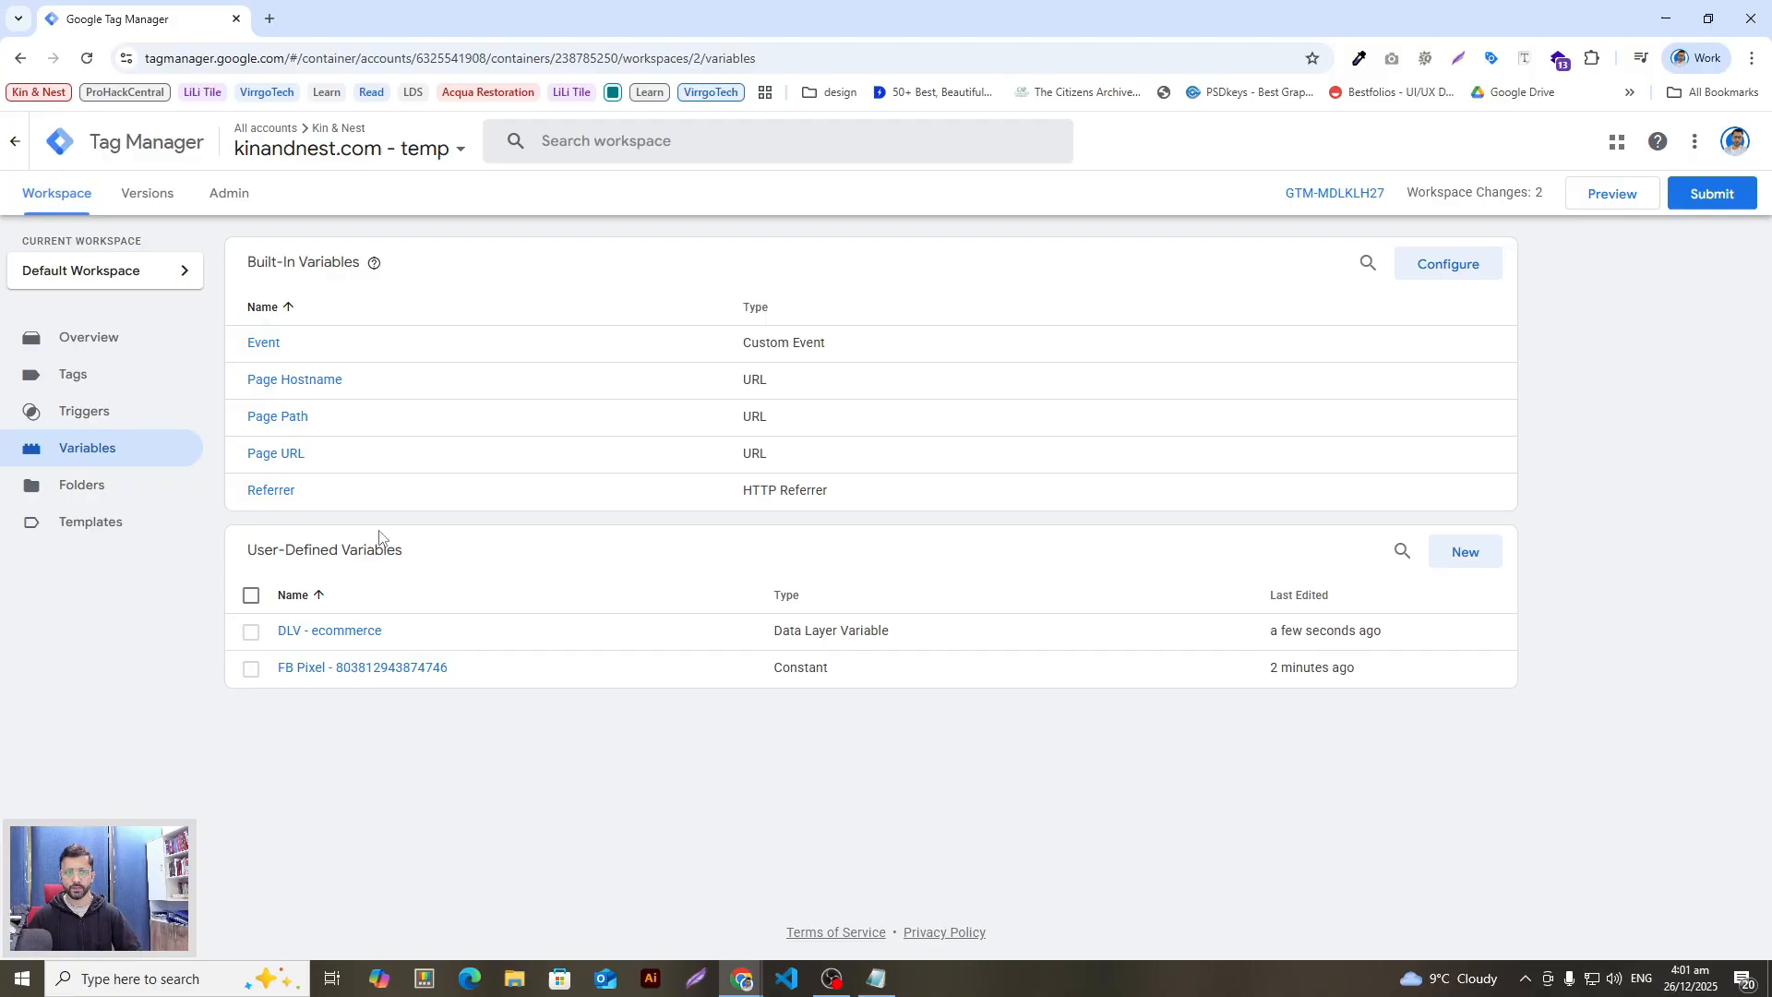
Step: Start a new variable titled 'DLV - url' and make it a Data Layer Variable
{"action": "left_click", "coordinate": [1465, 551]}
{"action": "left_click", "coordinate": [600, 143]}
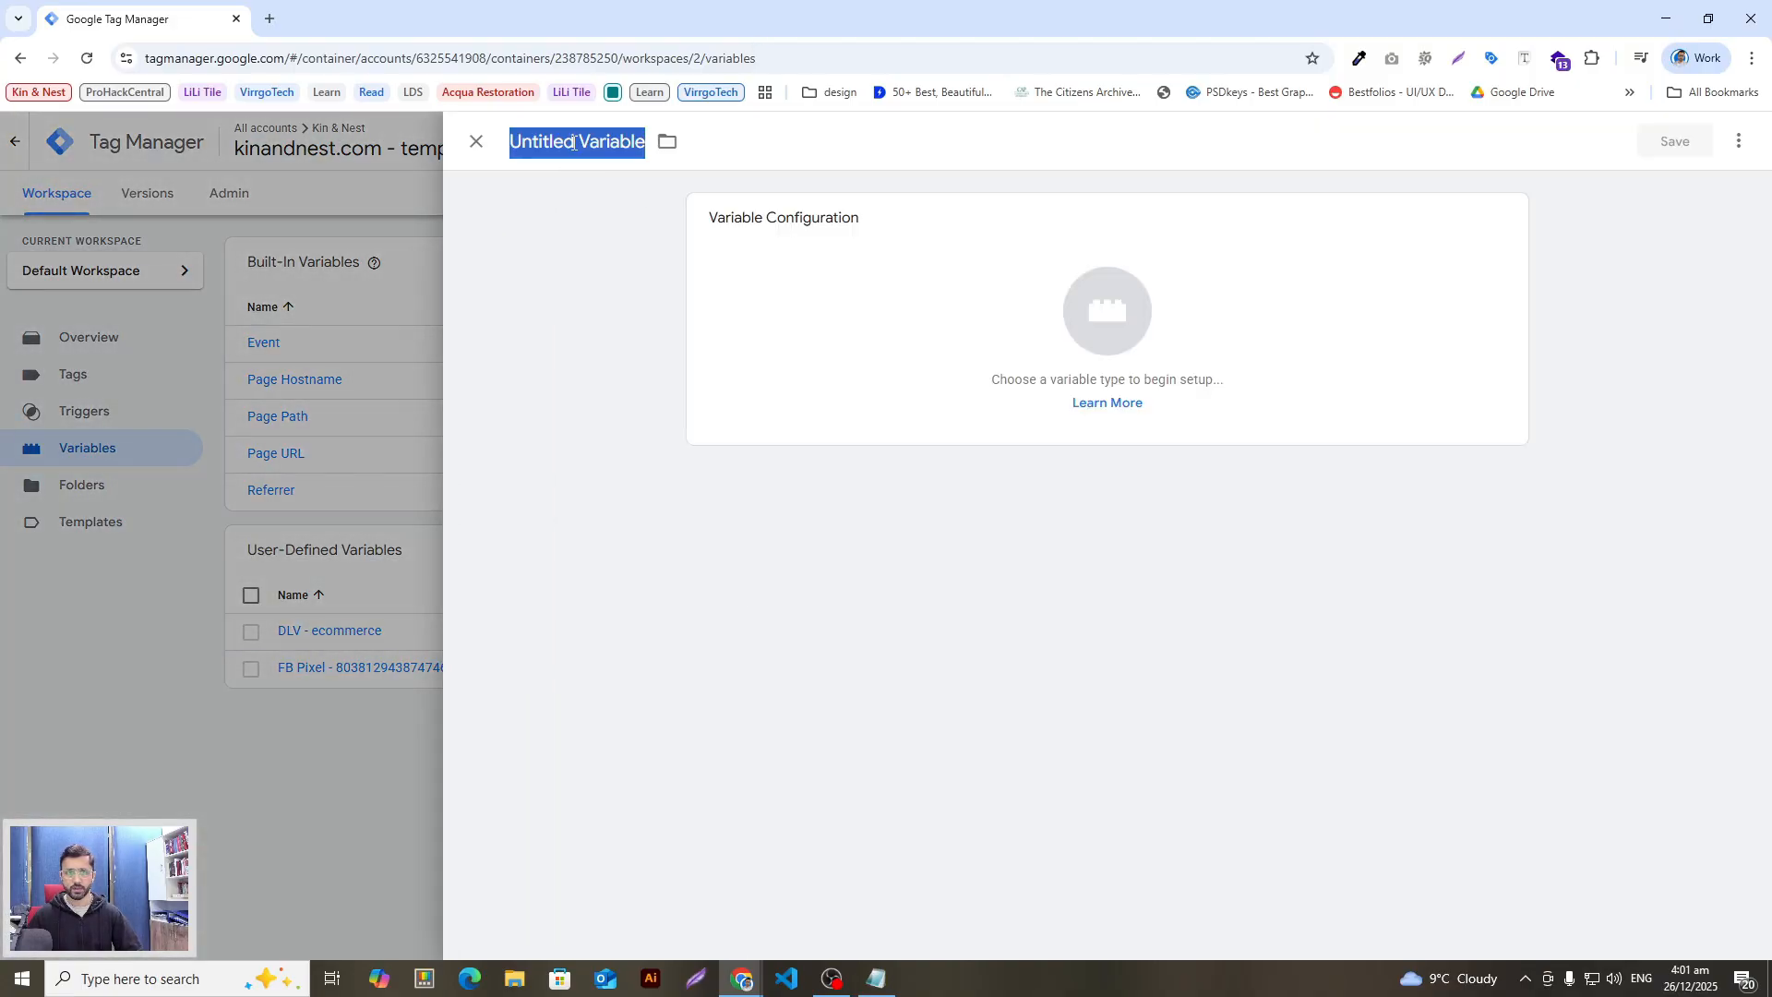
{"action": "key", "text": "ctrl+v"}
{"action": "left_click_drag", "start_coordinate": [601, 145], "coordinate": [721, 150]}
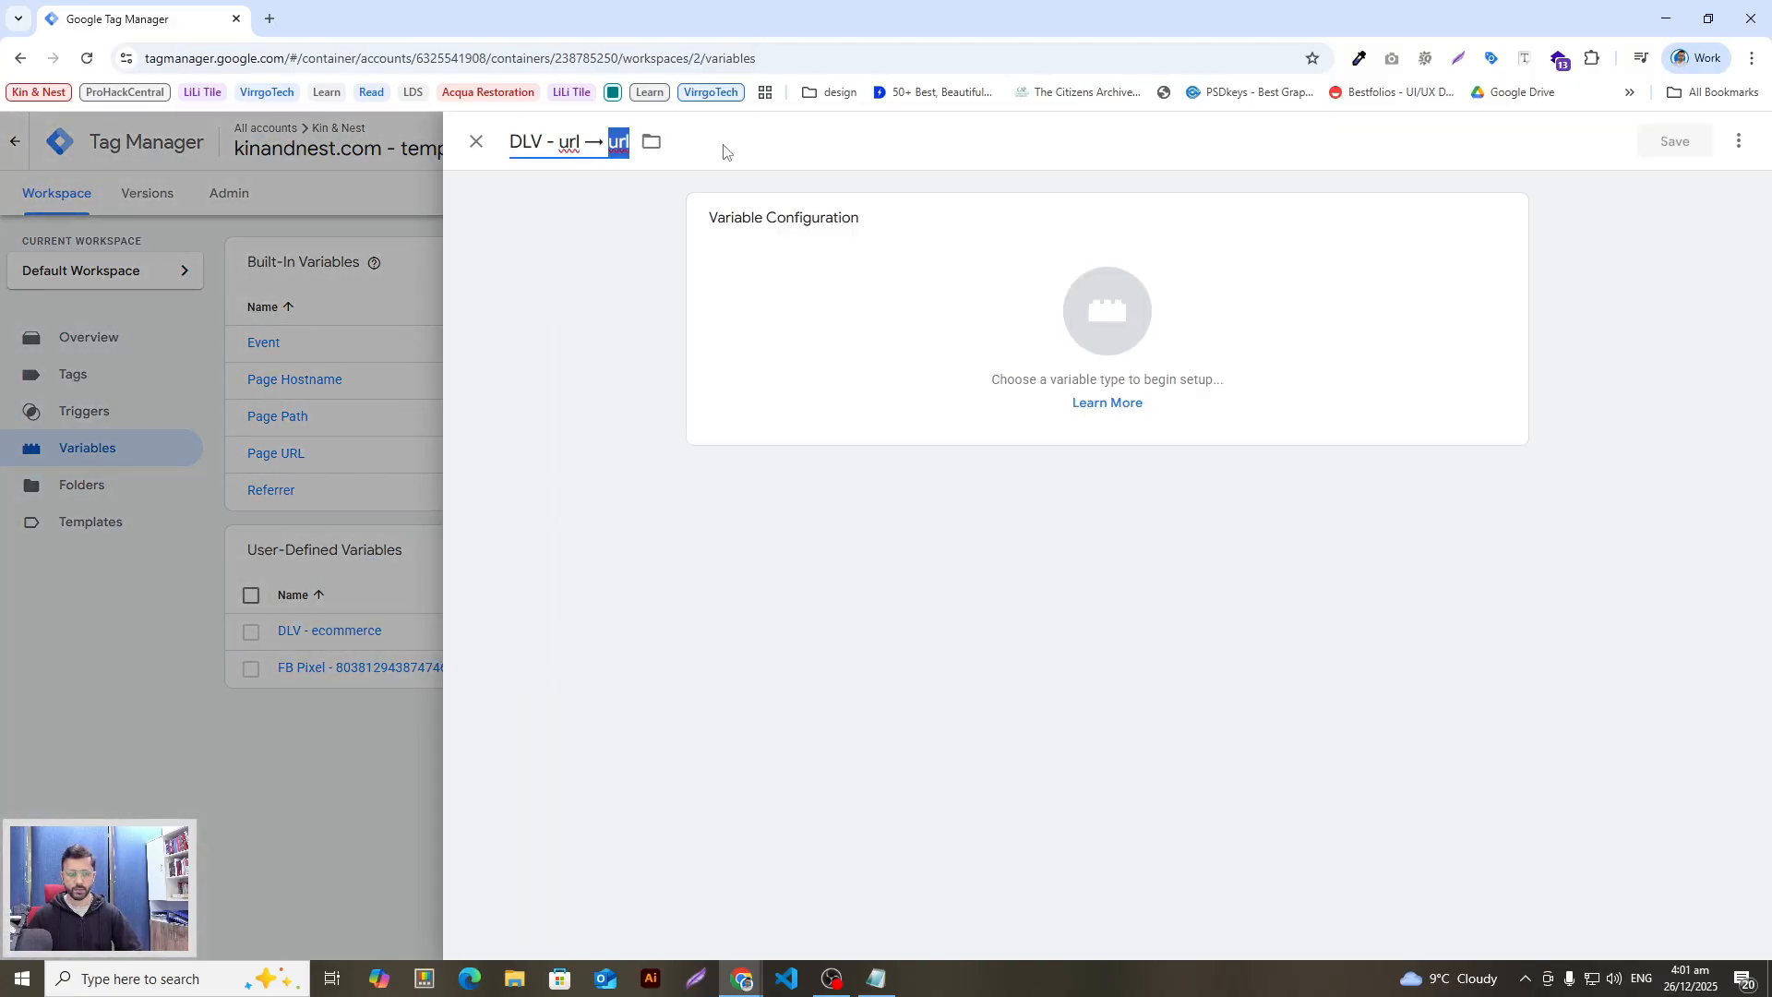
{"action": "key", "text": "BackSpace"}
{"action": "key", "text": "BackSpace"}
{"action": "key", "text": "BackSpace"}
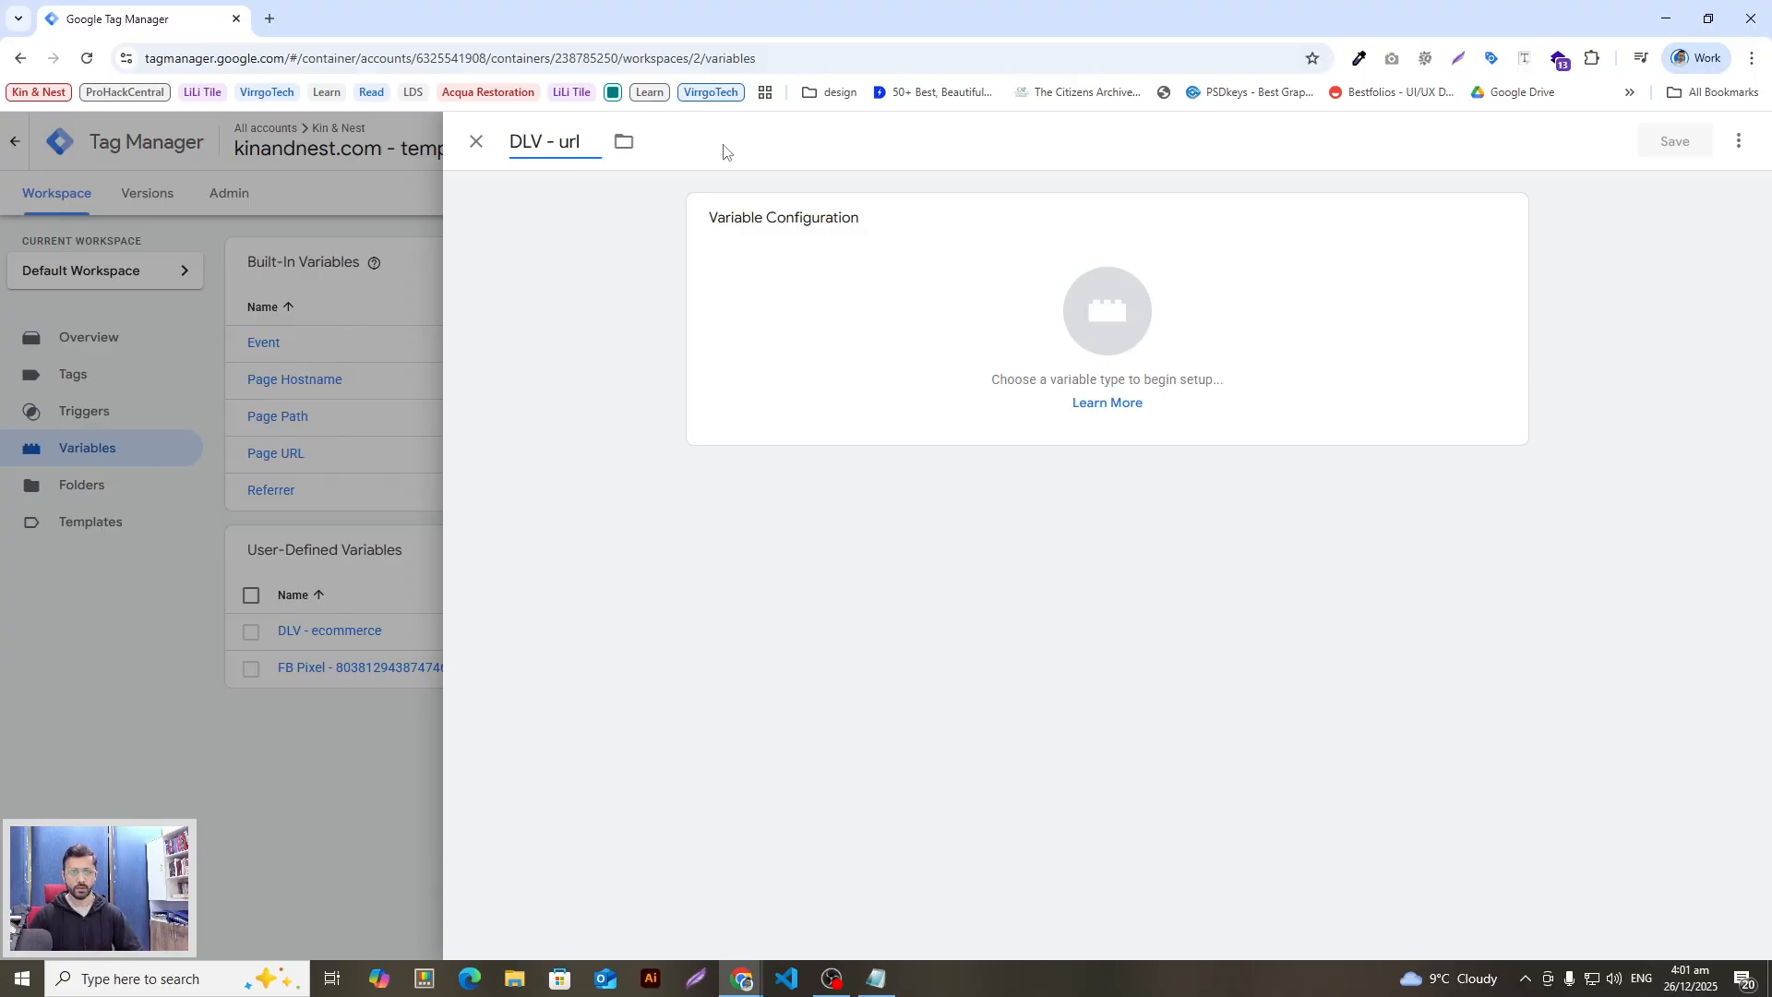
{"action": "left_click", "coordinate": [1009, 317]}
{"action": "left_click", "coordinate": [1735, 143]}
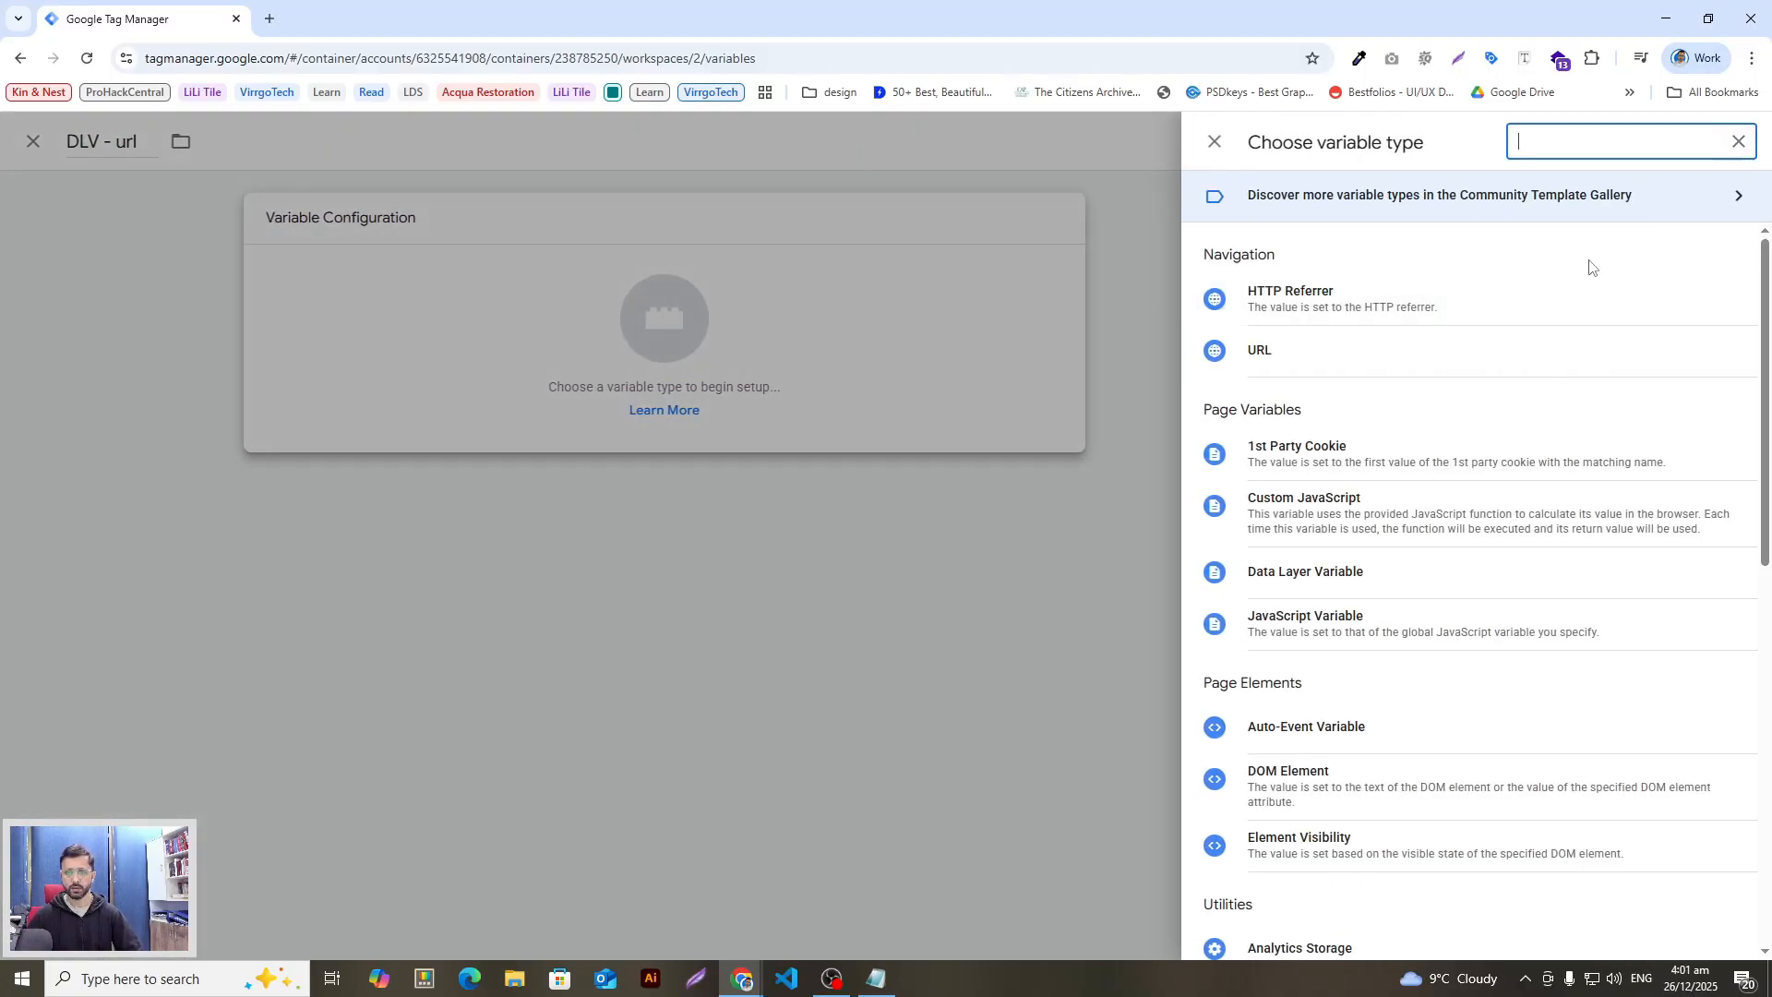
{"action": "type", "text": "d"}
{"action": "key", "text": "BackSpace"}
{"action": "type", "text": "data"}
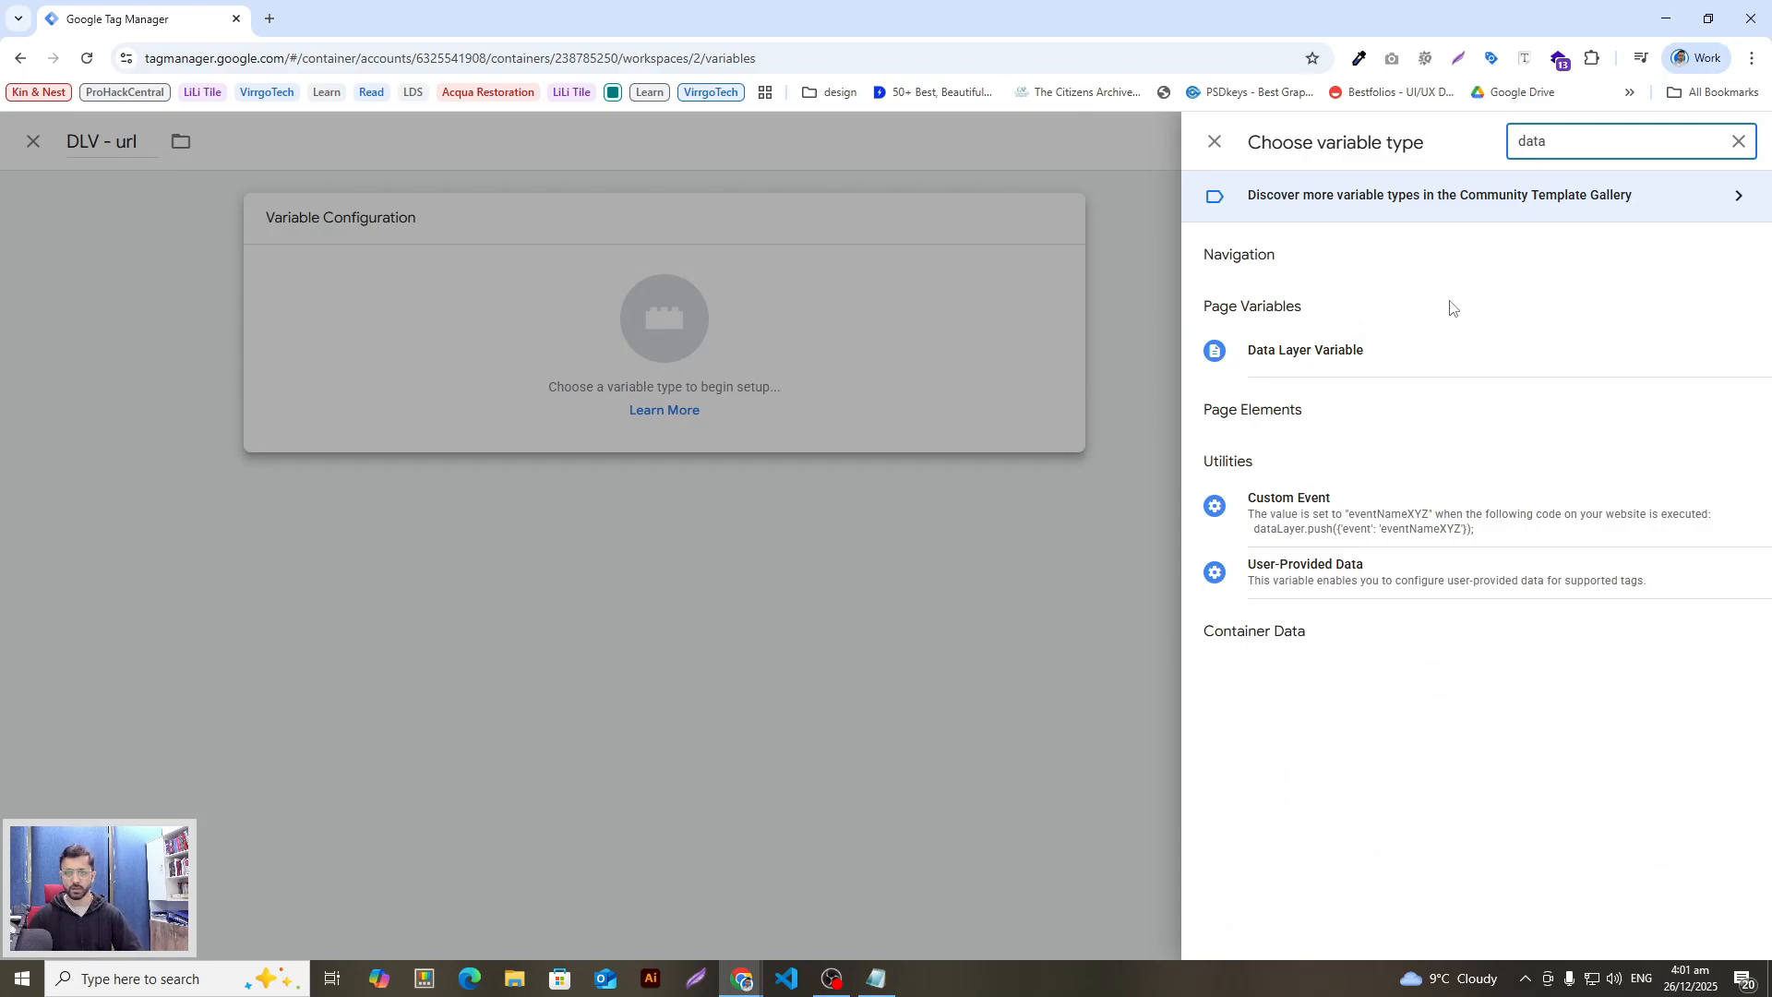
{"action": "left_click", "coordinate": [1286, 355]}
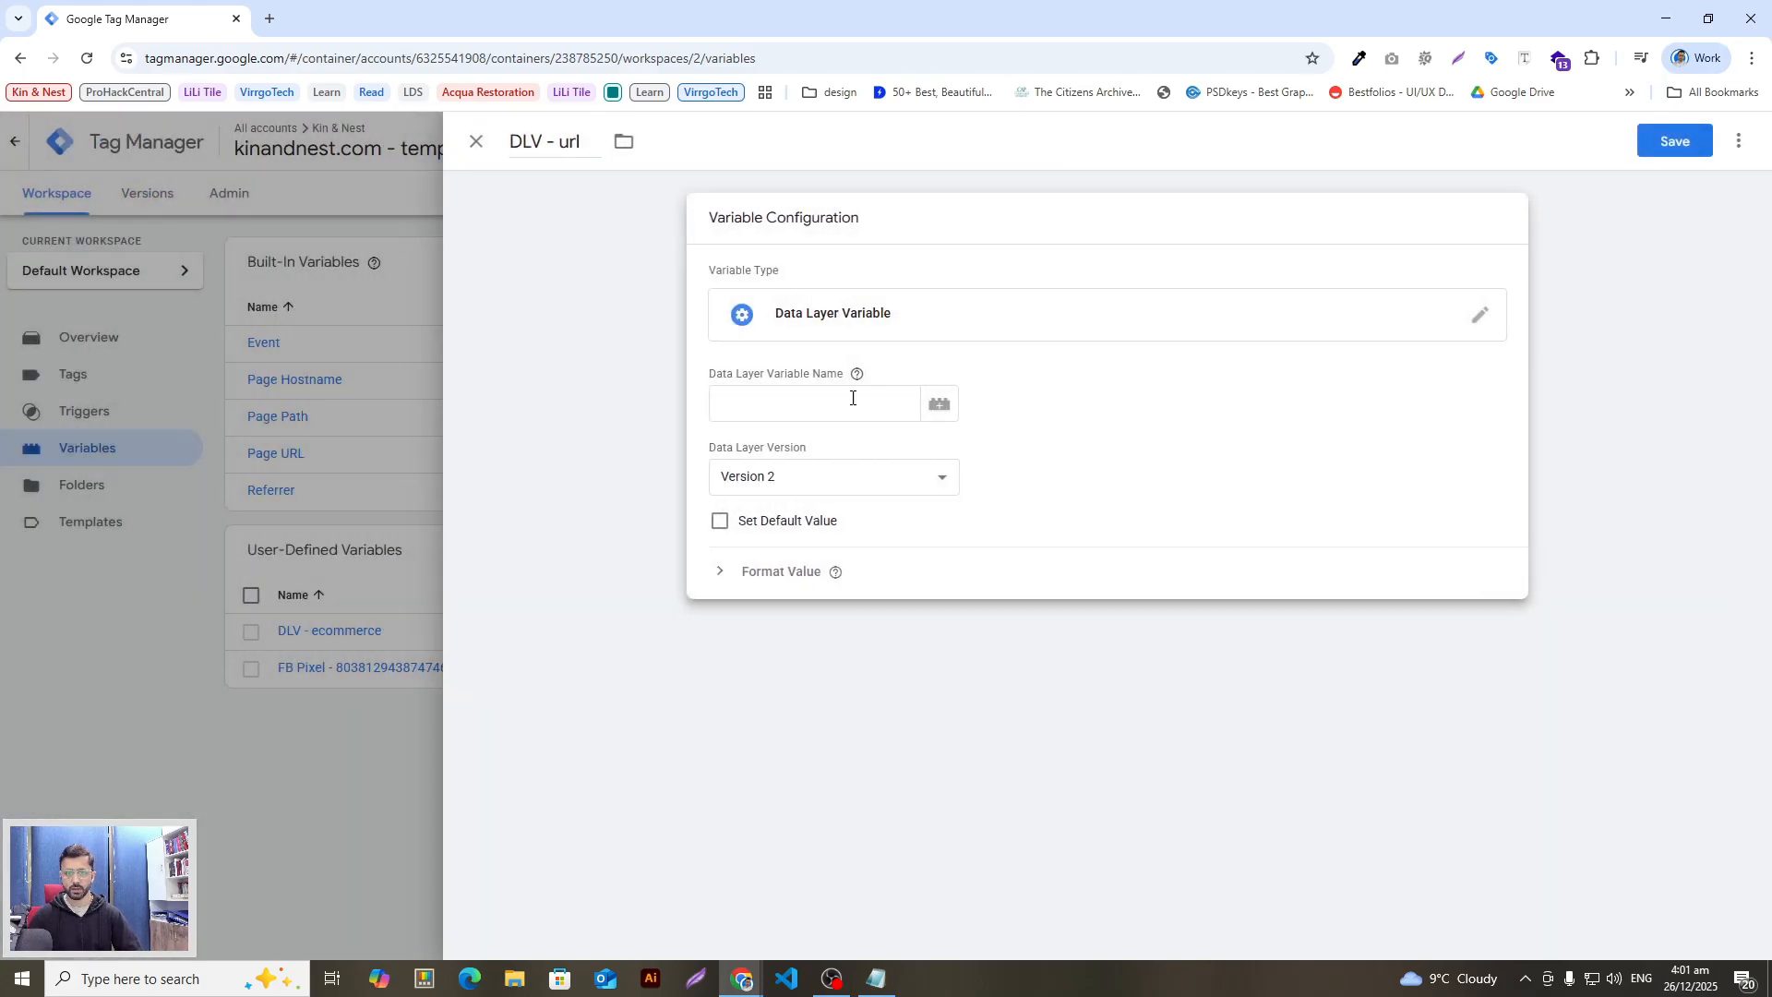
Step: Set DLV - url's data layer key to 'url' and save it
{"action": "left_click", "coordinate": [842, 404]}
{"action": "type", "text": "url"}
{"action": "key", "text": "alt+Tab"}
{"action": "double_click", "coordinate": [705, 663]}
{"action": "key", "text": "alt+Tab"}
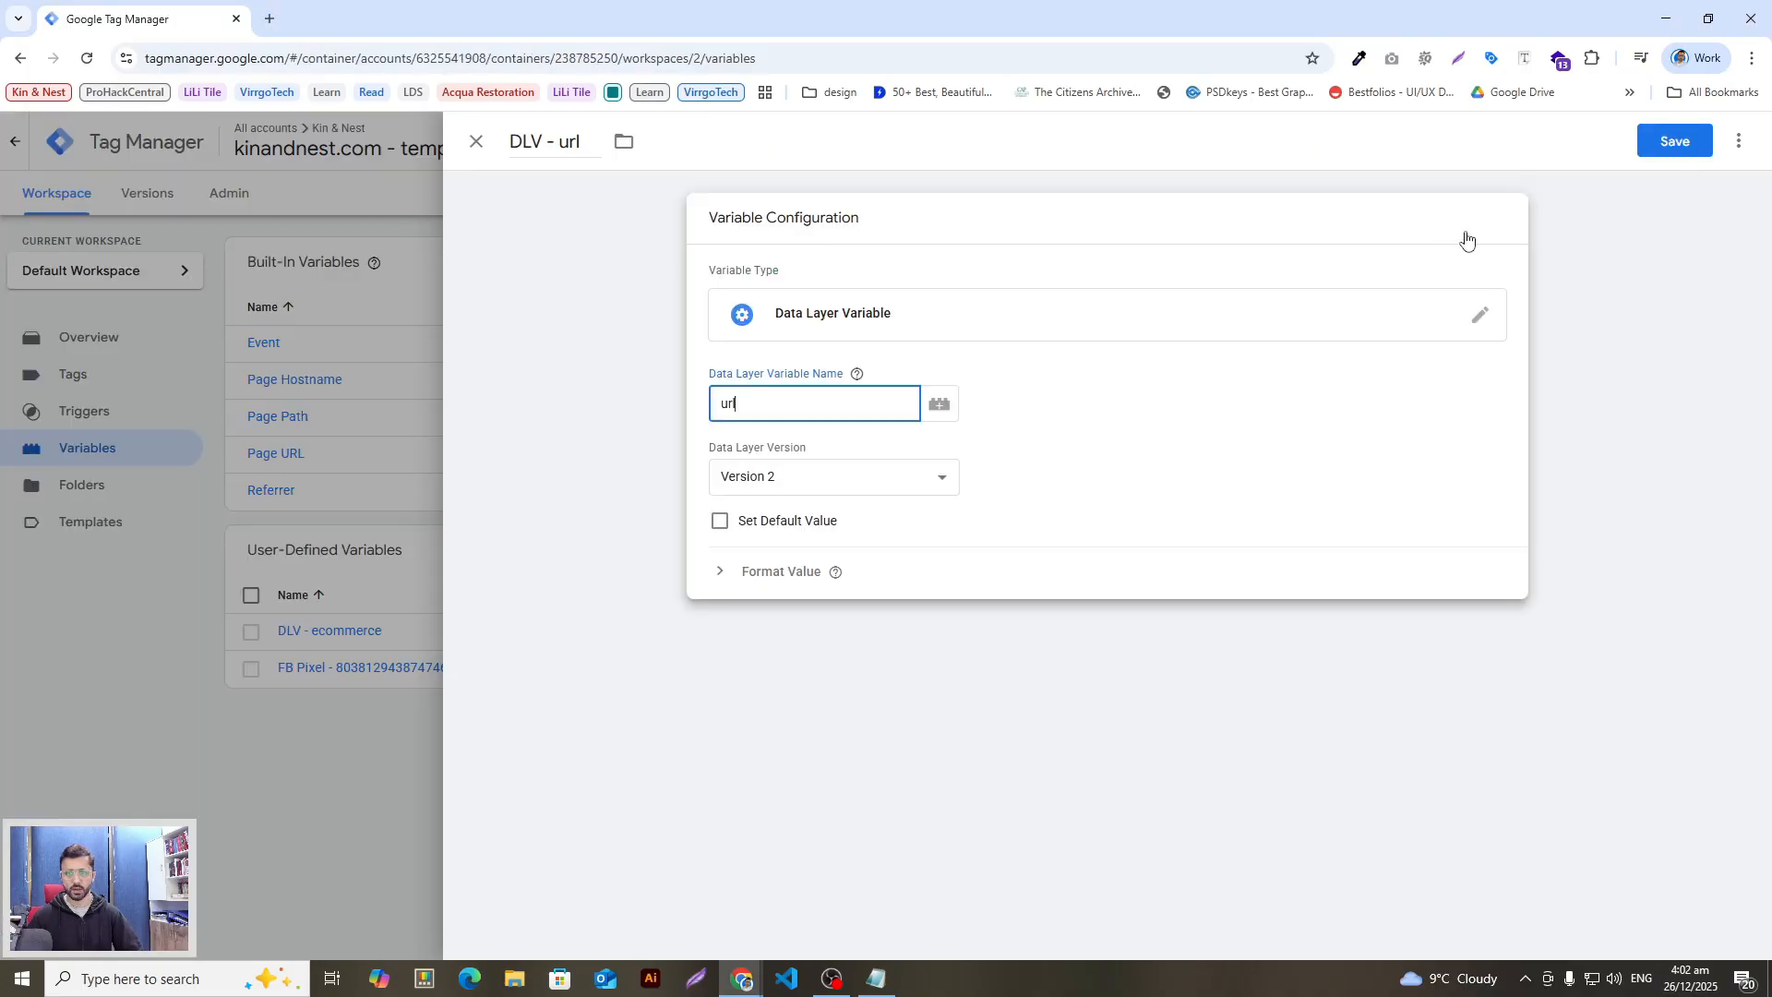
{"action": "left_click", "coordinate": [1668, 145]}
Step: Start another new variable titled 'DLV - search_term', copied from the guide
{"action": "key", "text": "alt+Tab"}
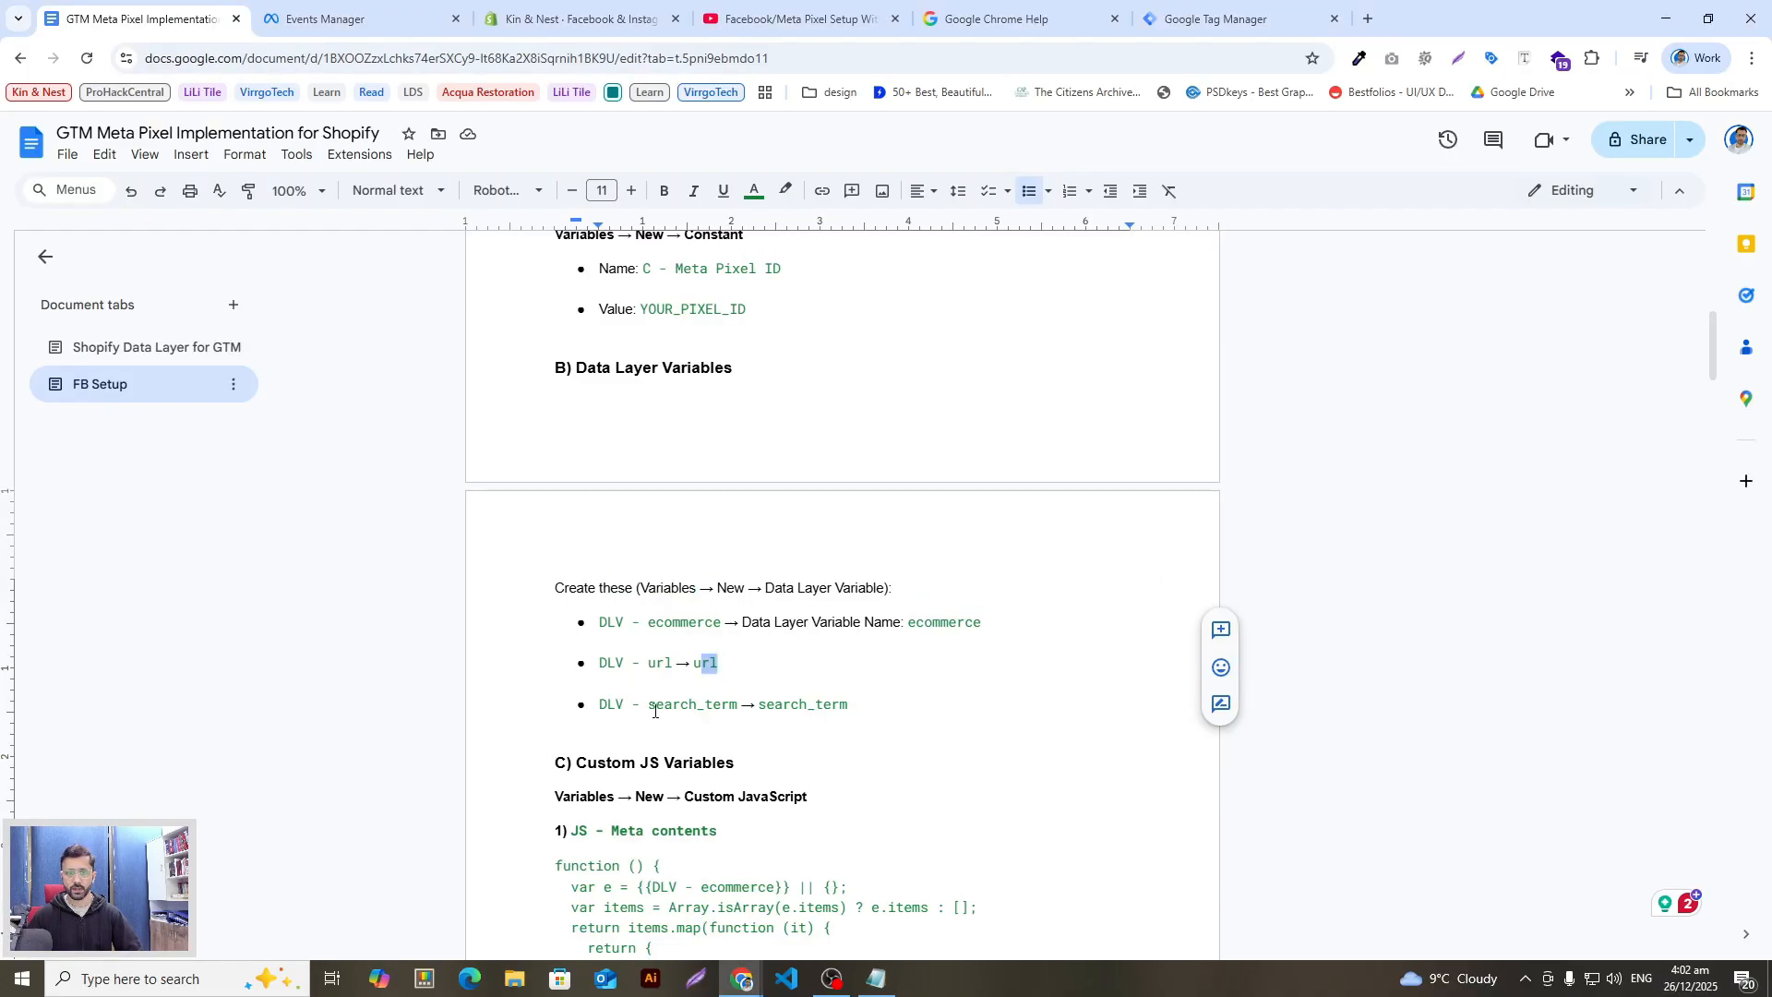
{"action": "left_click", "coordinate": [651, 707]}
{"action": "left_click_drag", "start_coordinate": [736, 707], "coordinate": [594, 707]}
{"action": "key", "text": "ctrl+c"}
{"action": "key", "text": "alt+Tab"}
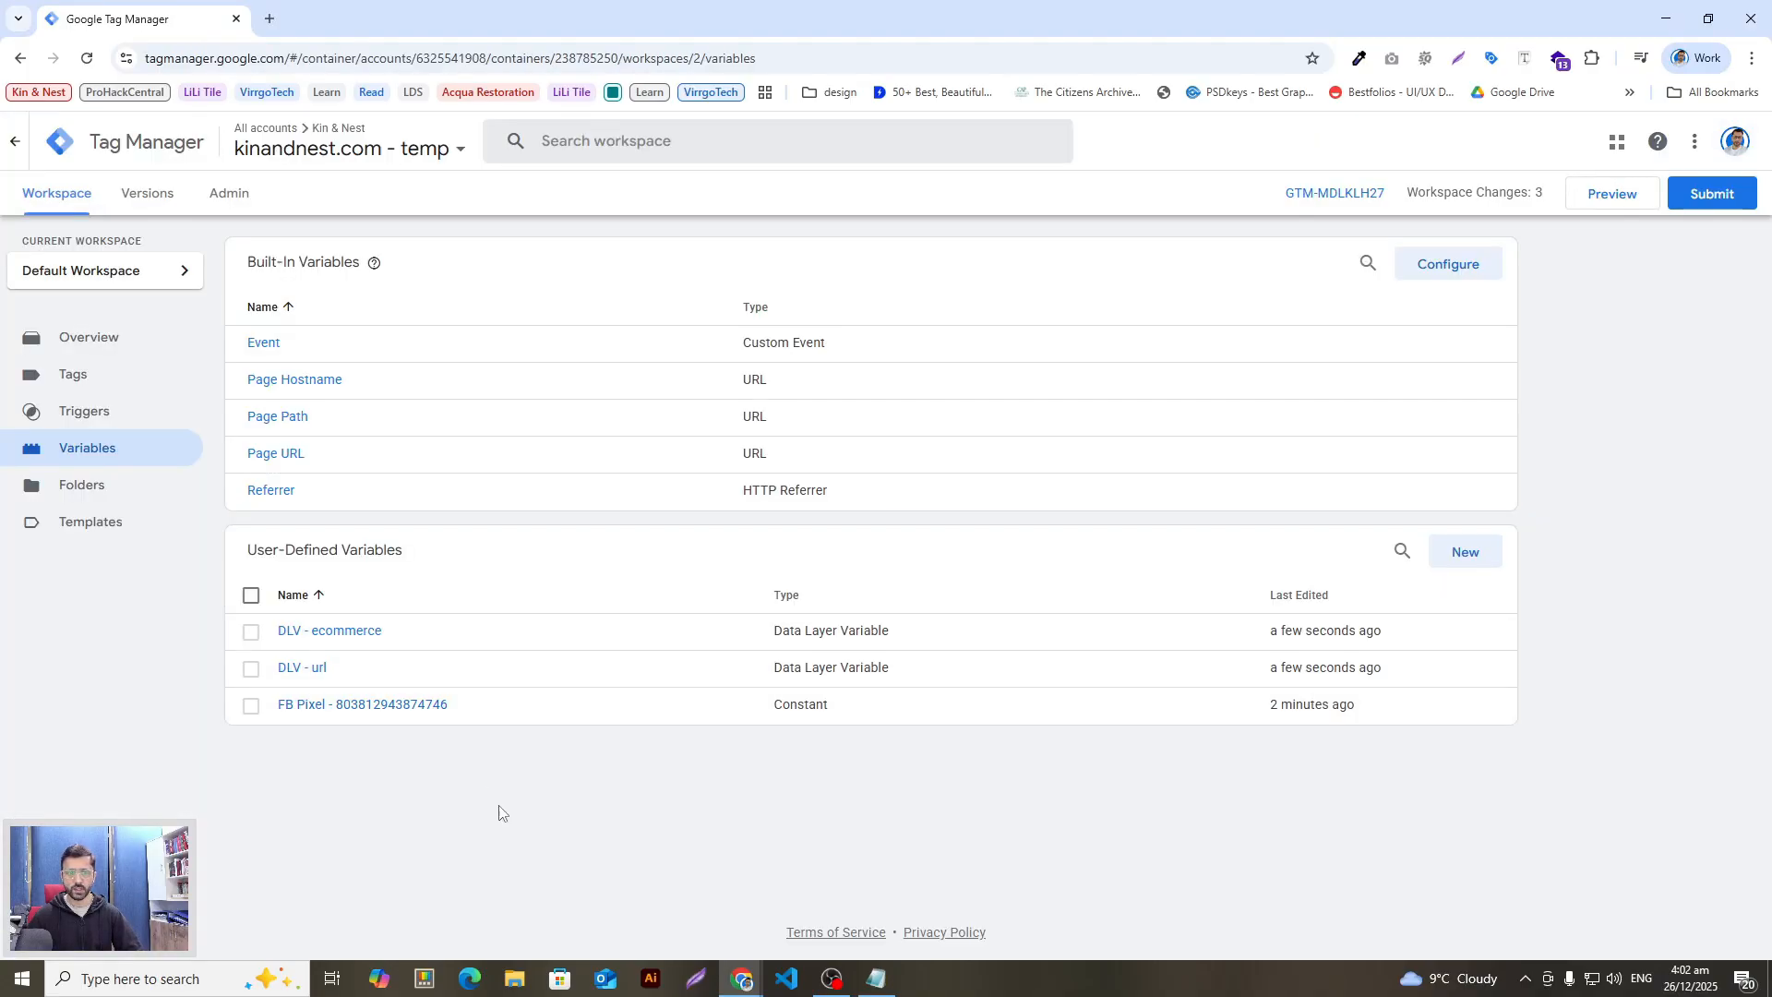
{"action": "left_click", "coordinate": [1464, 553]}
{"action": "double_click", "coordinate": [614, 141]}
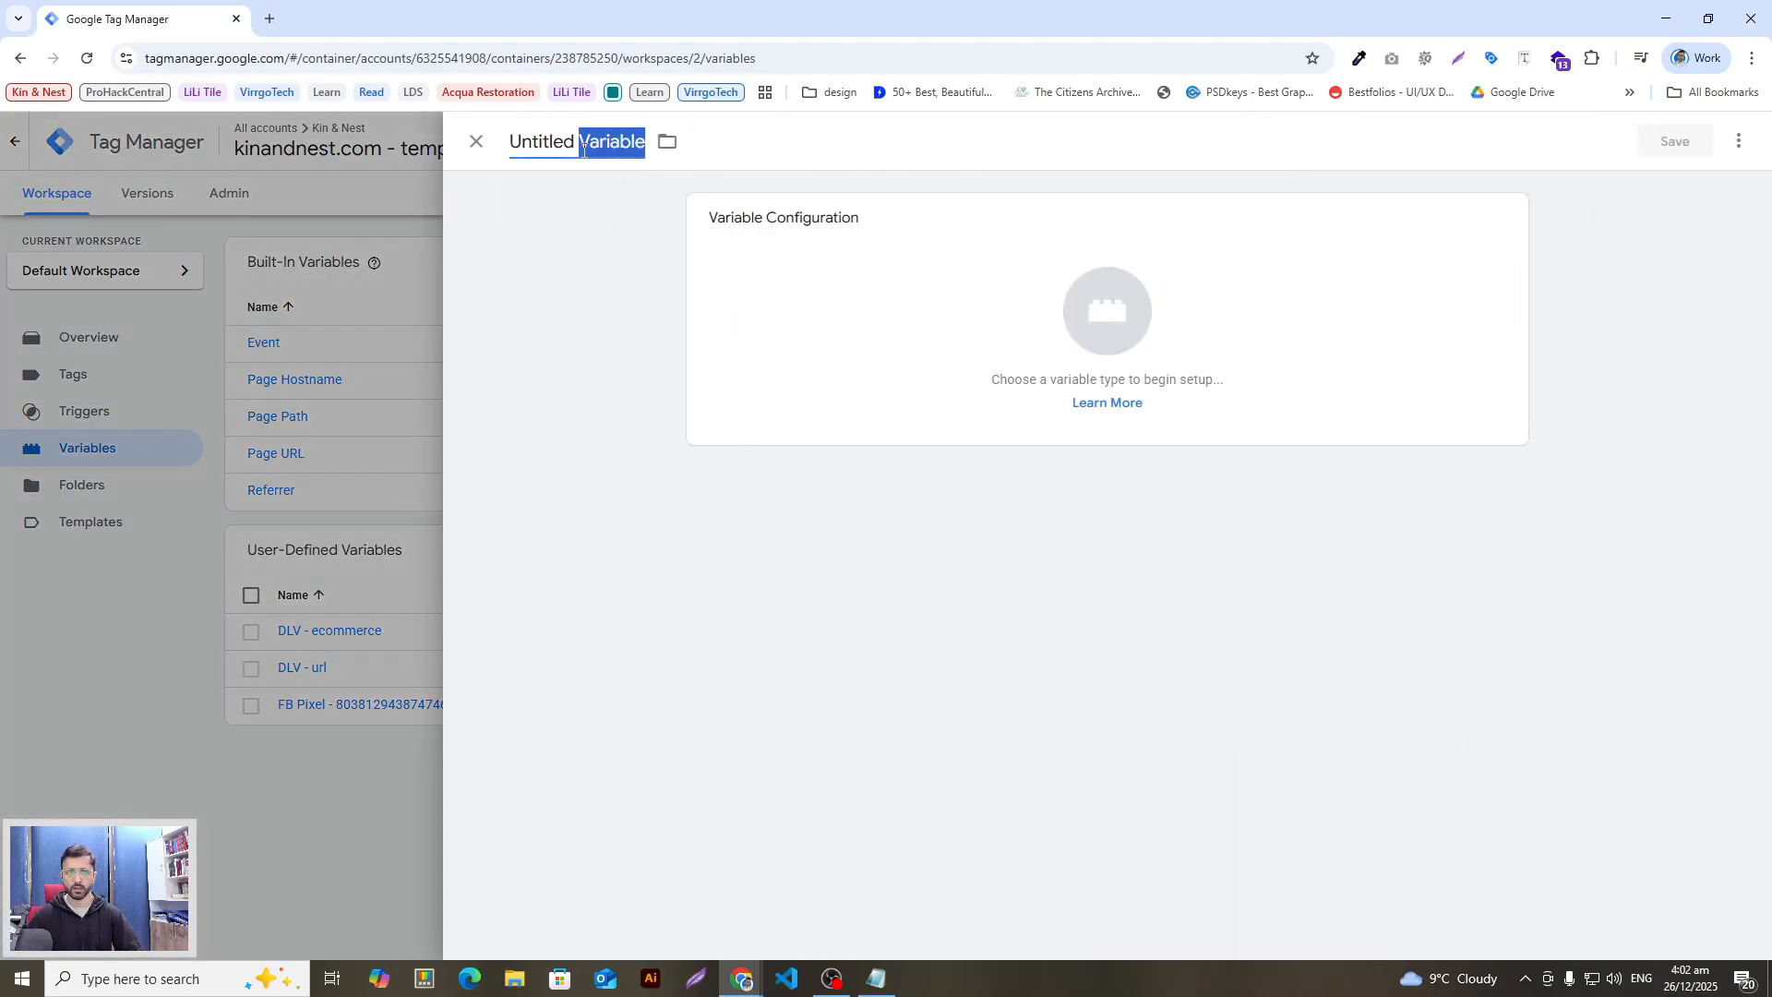
{"action": "key", "text": "ctrl+a"}
{"action": "key", "text": "ctrl+v"}
Step: Make DLV - search_term a Data Layer Variable reading 'search_term' and save it
{"action": "key", "text": "alt+Tab"}
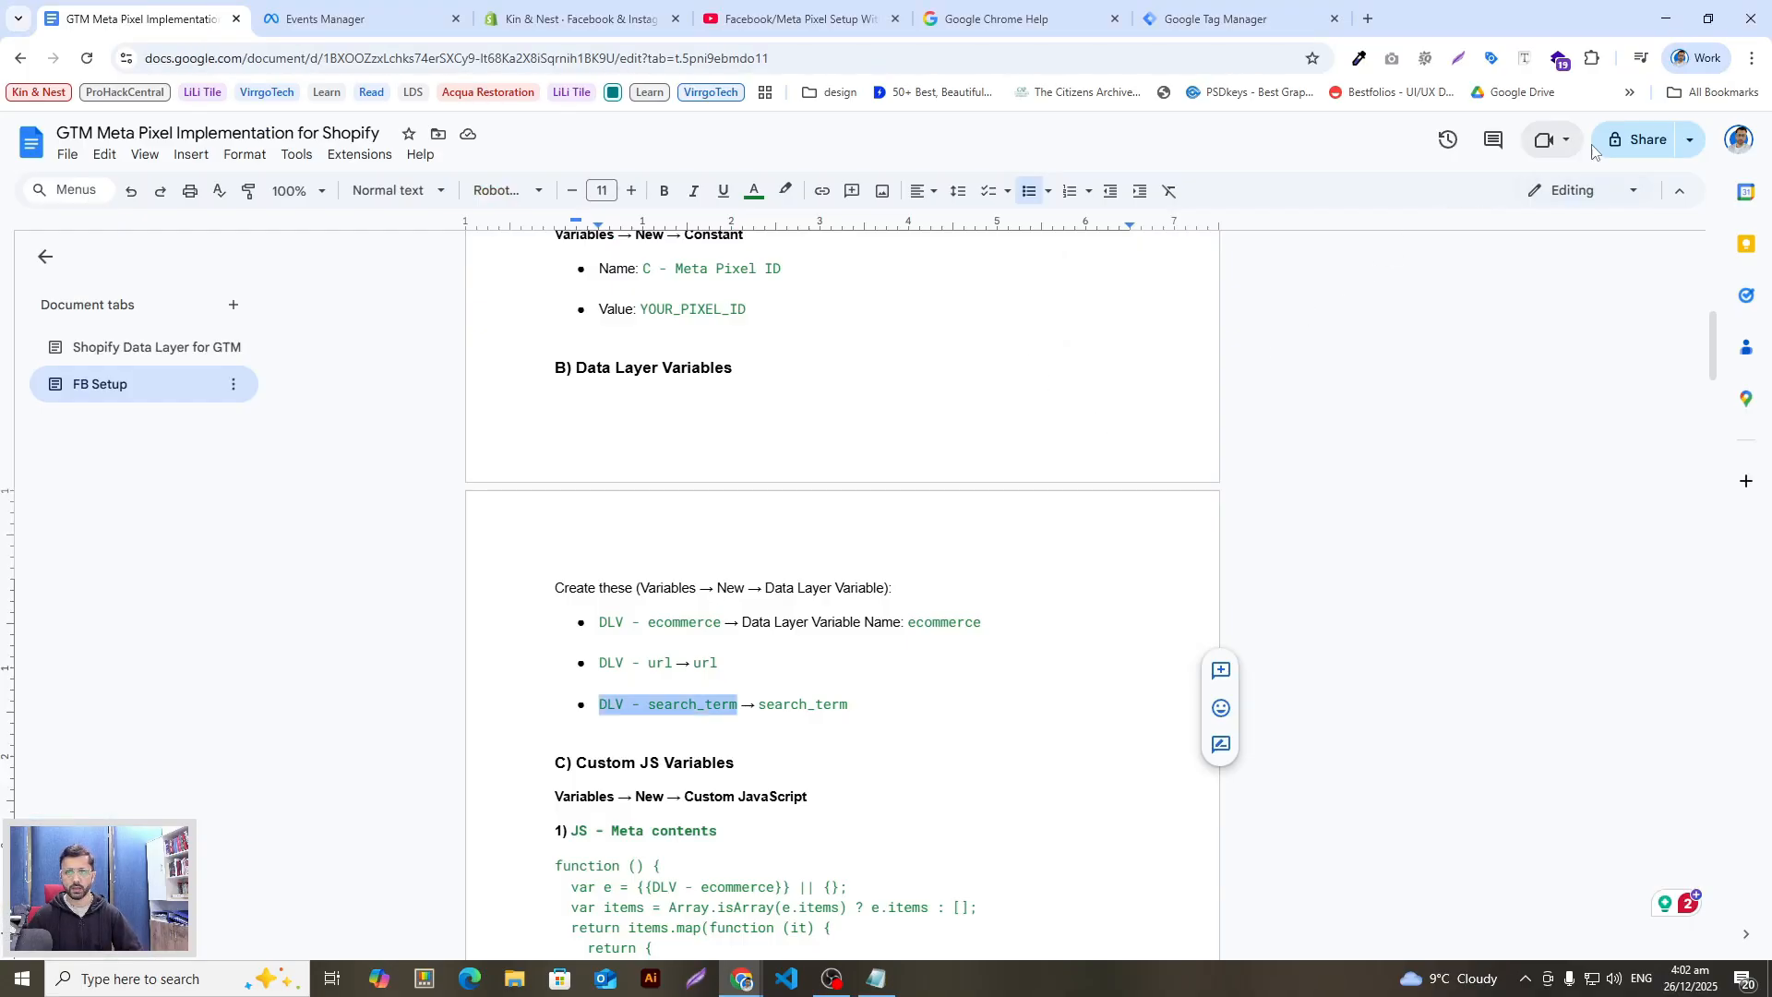
{"action": "left_click", "coordinate": [859, 705]}
{"action": "left_click_drag", "start_coordinate": [859, 705], "coordinate": [757, 707]}
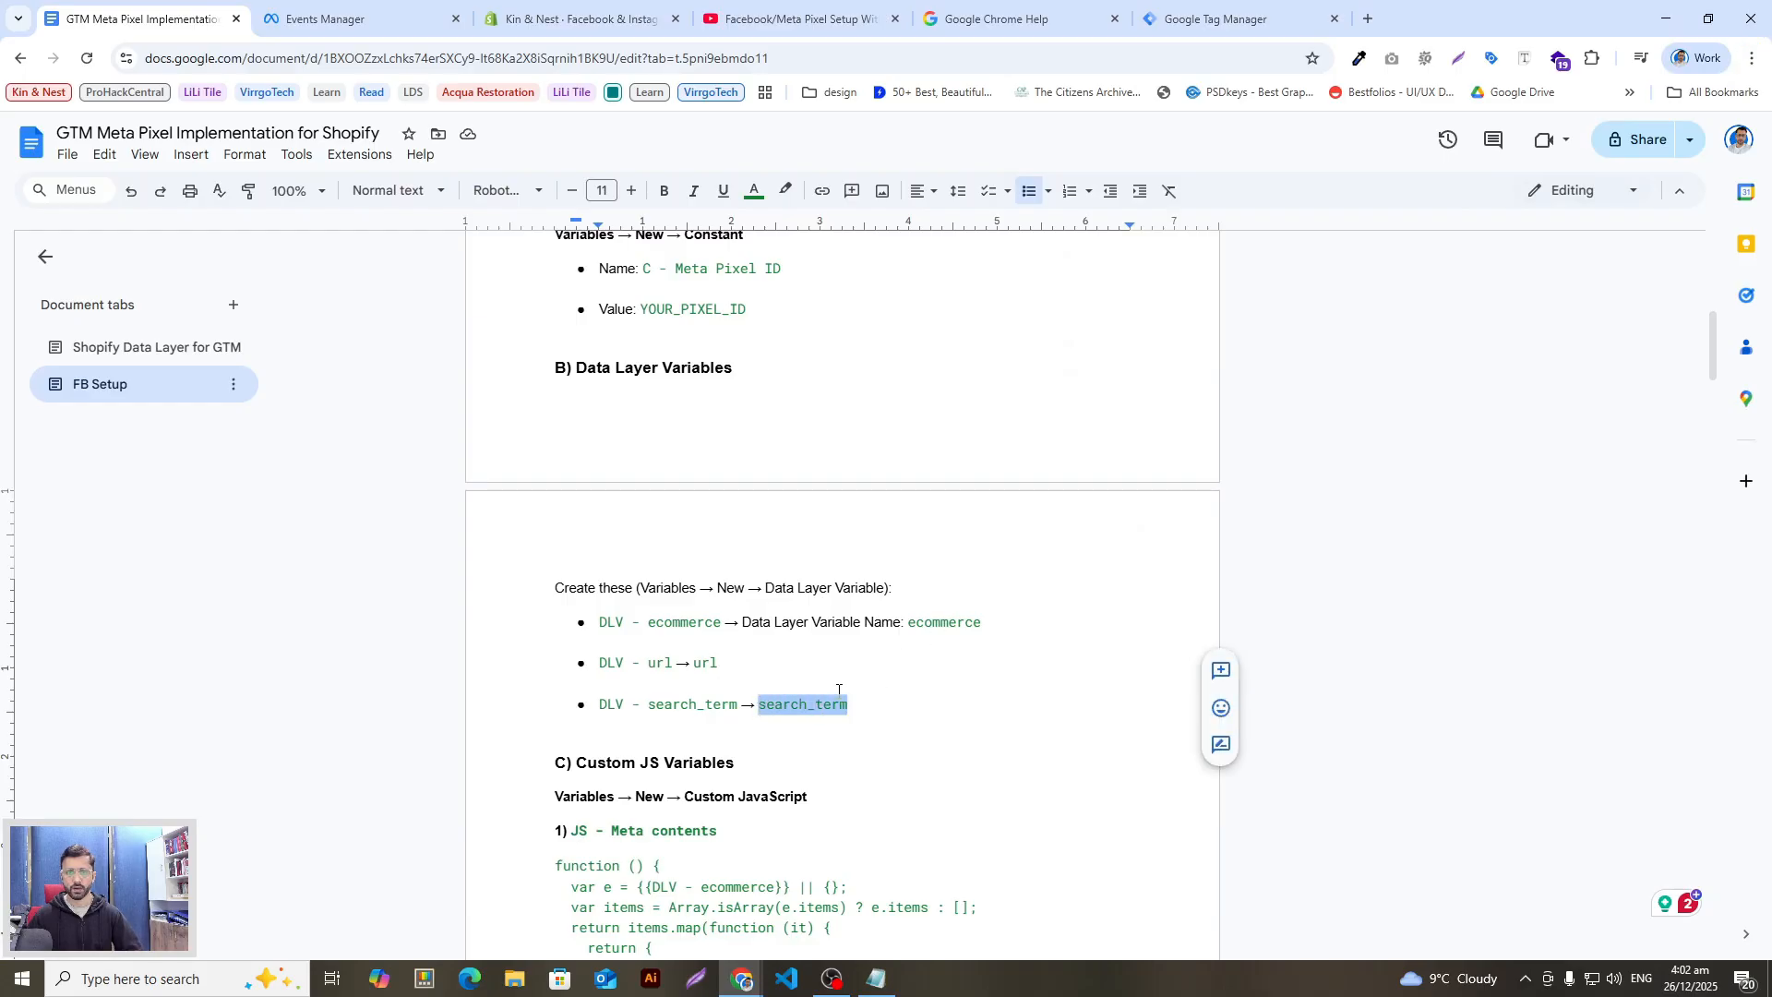
{"action": "key", "text": "ctrl+c"}
{"action": "key", "text": "alt+Tab"}
{"action": "left_click", "coordinate": [1737, 143]}
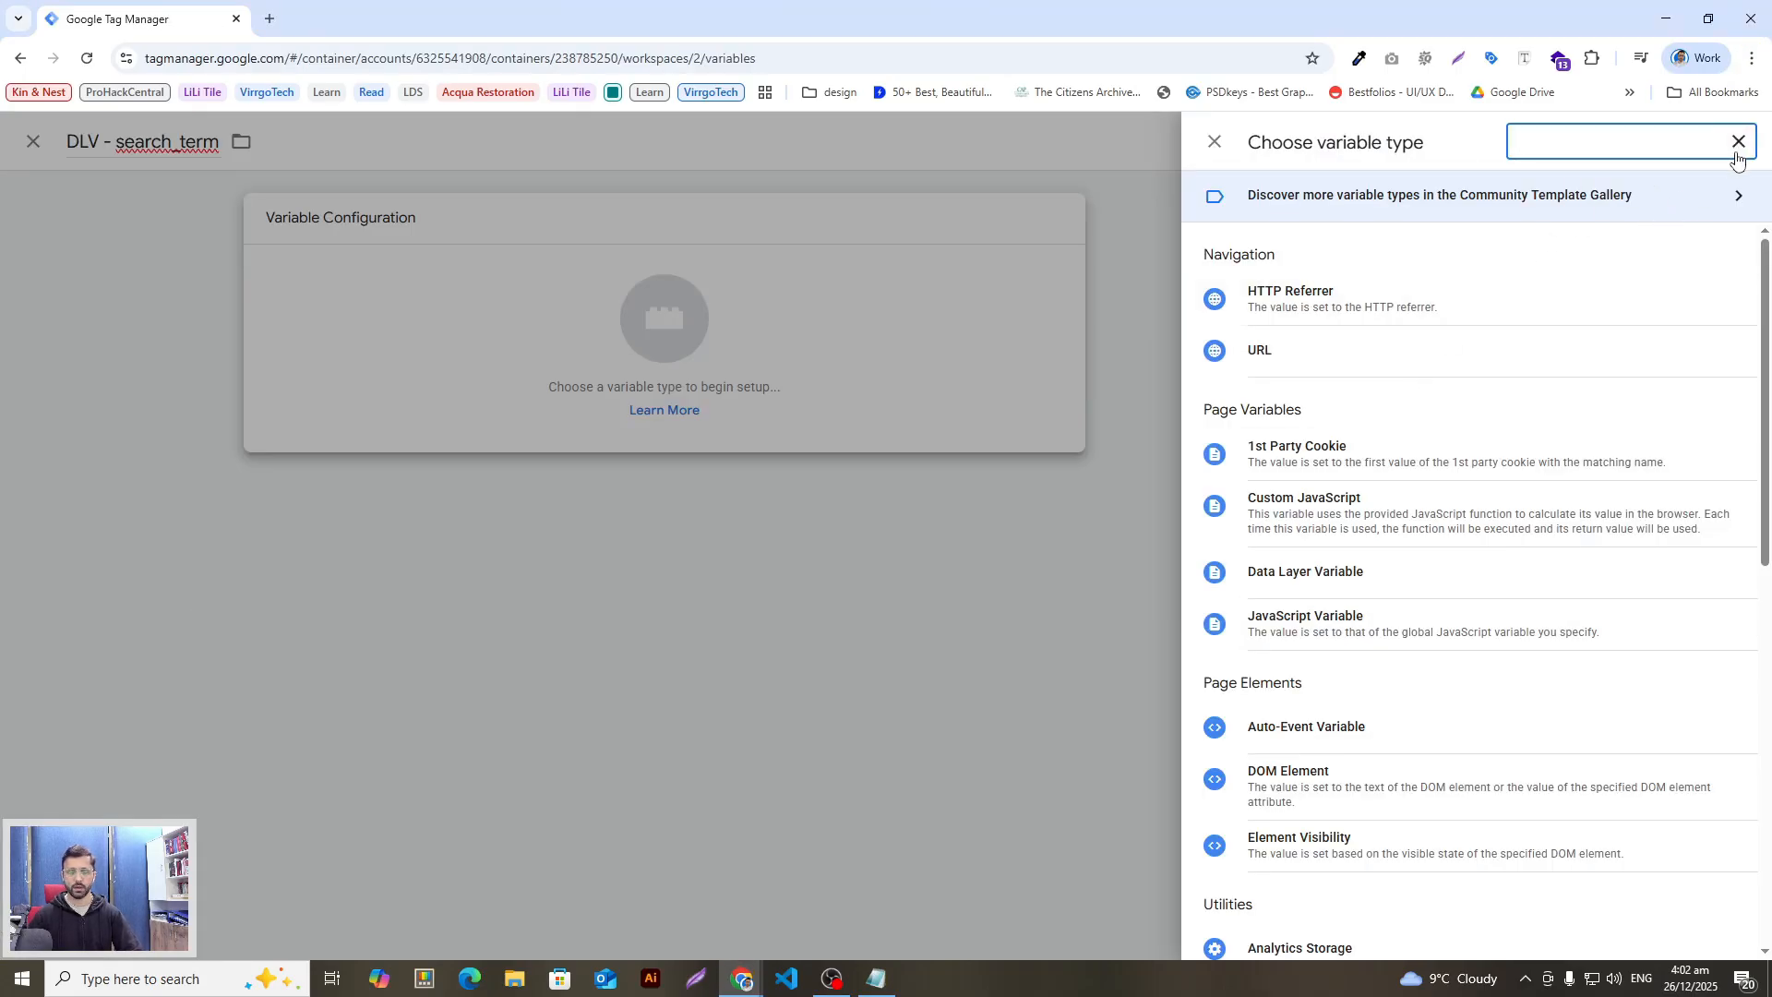
{"action": "type", "text": "data"}
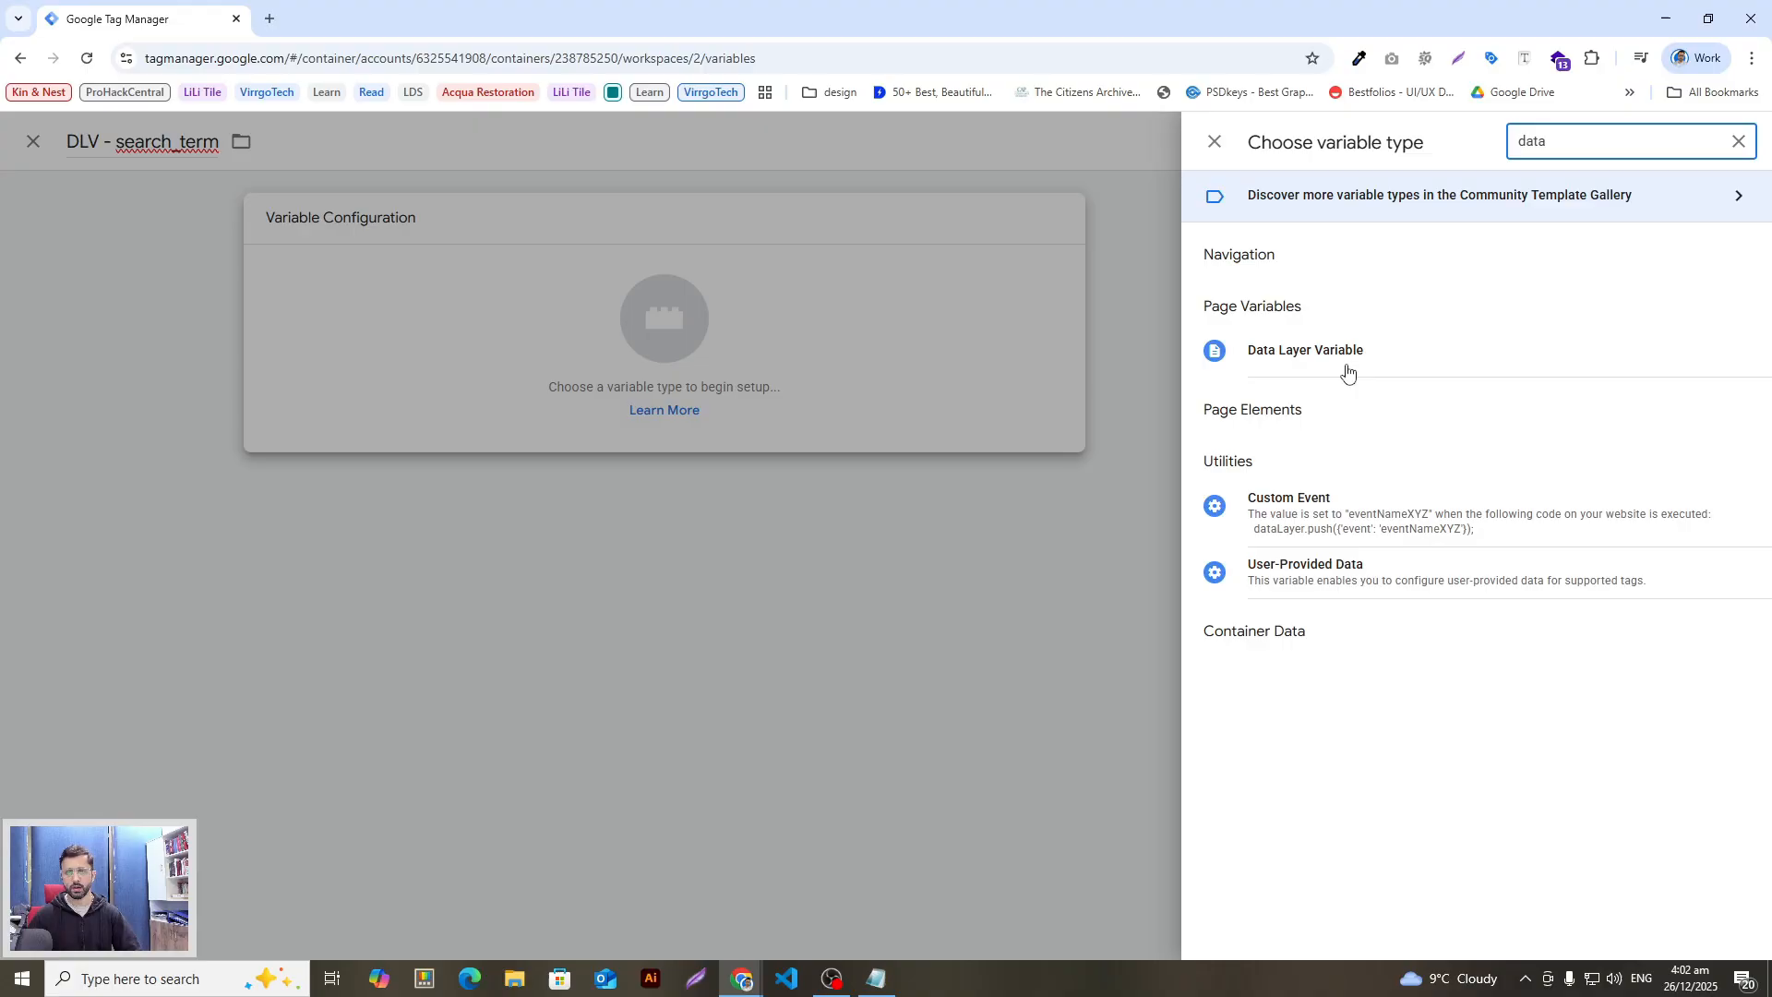
{"action": "left_click", "coordinate": [1333, 356]}
{"action": "left_click", "coordinate": [843, 407]}
{"action": "key", "text": "ctrl+v"}
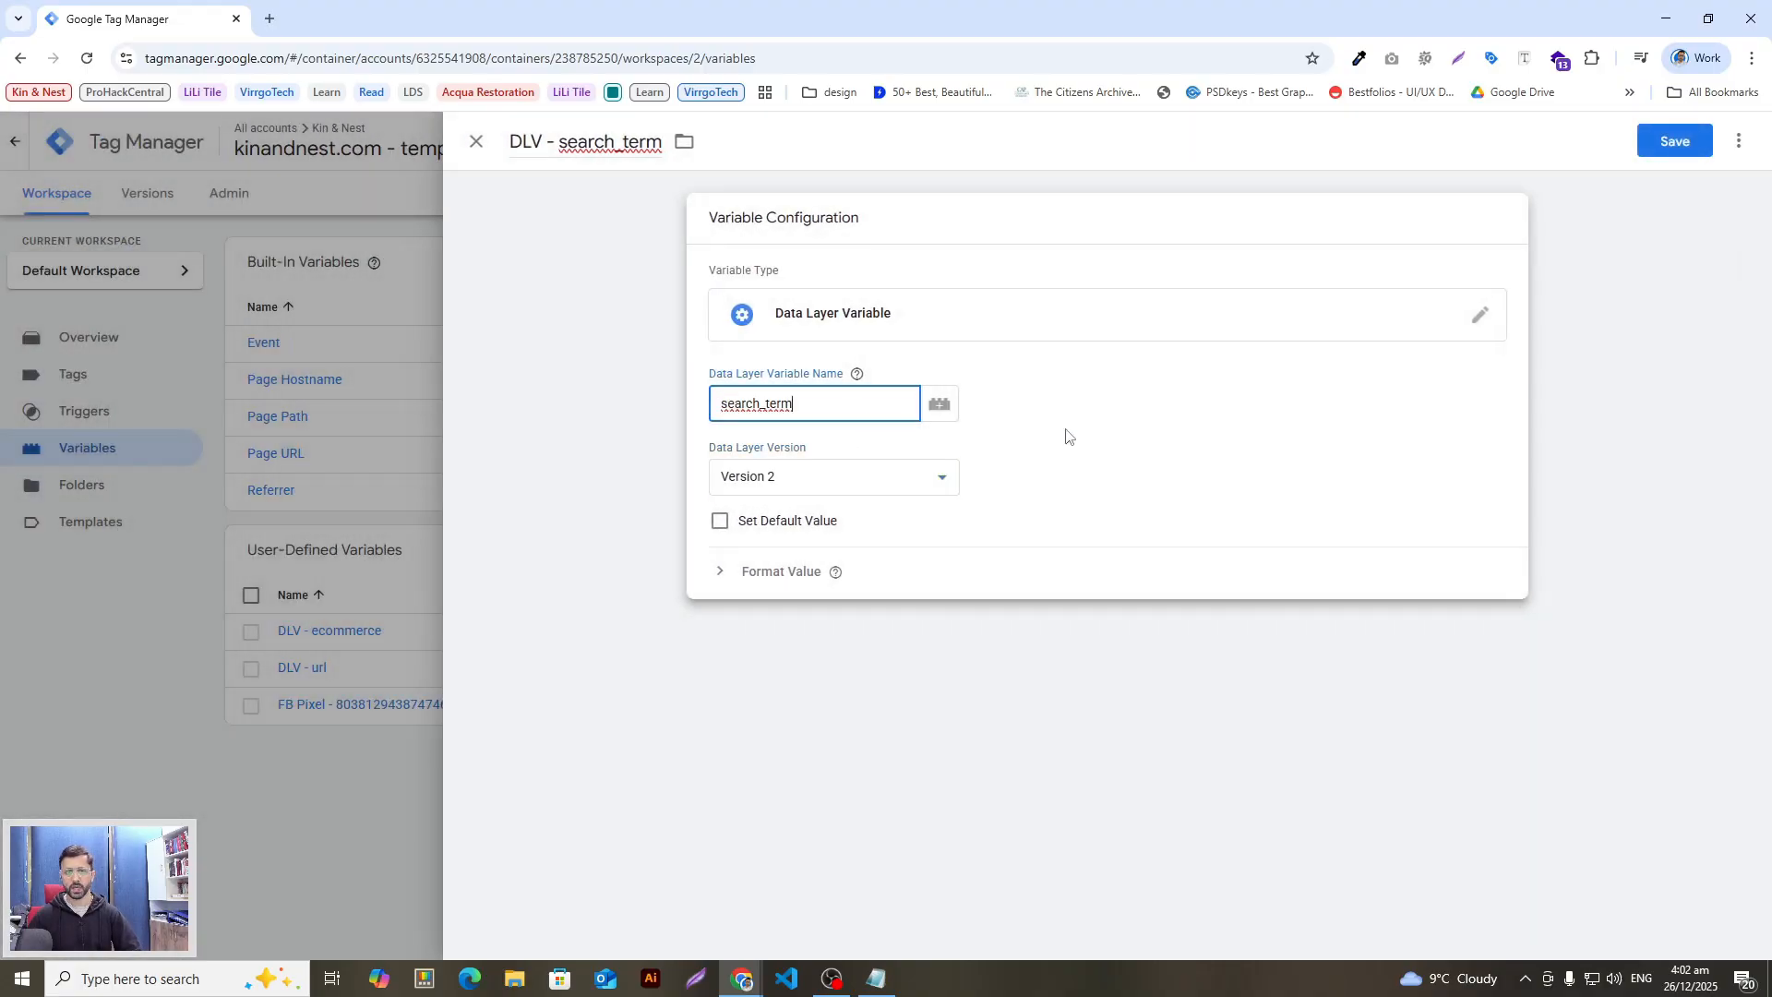
{"action": "left_click", "coordinate": [1668, 142]}
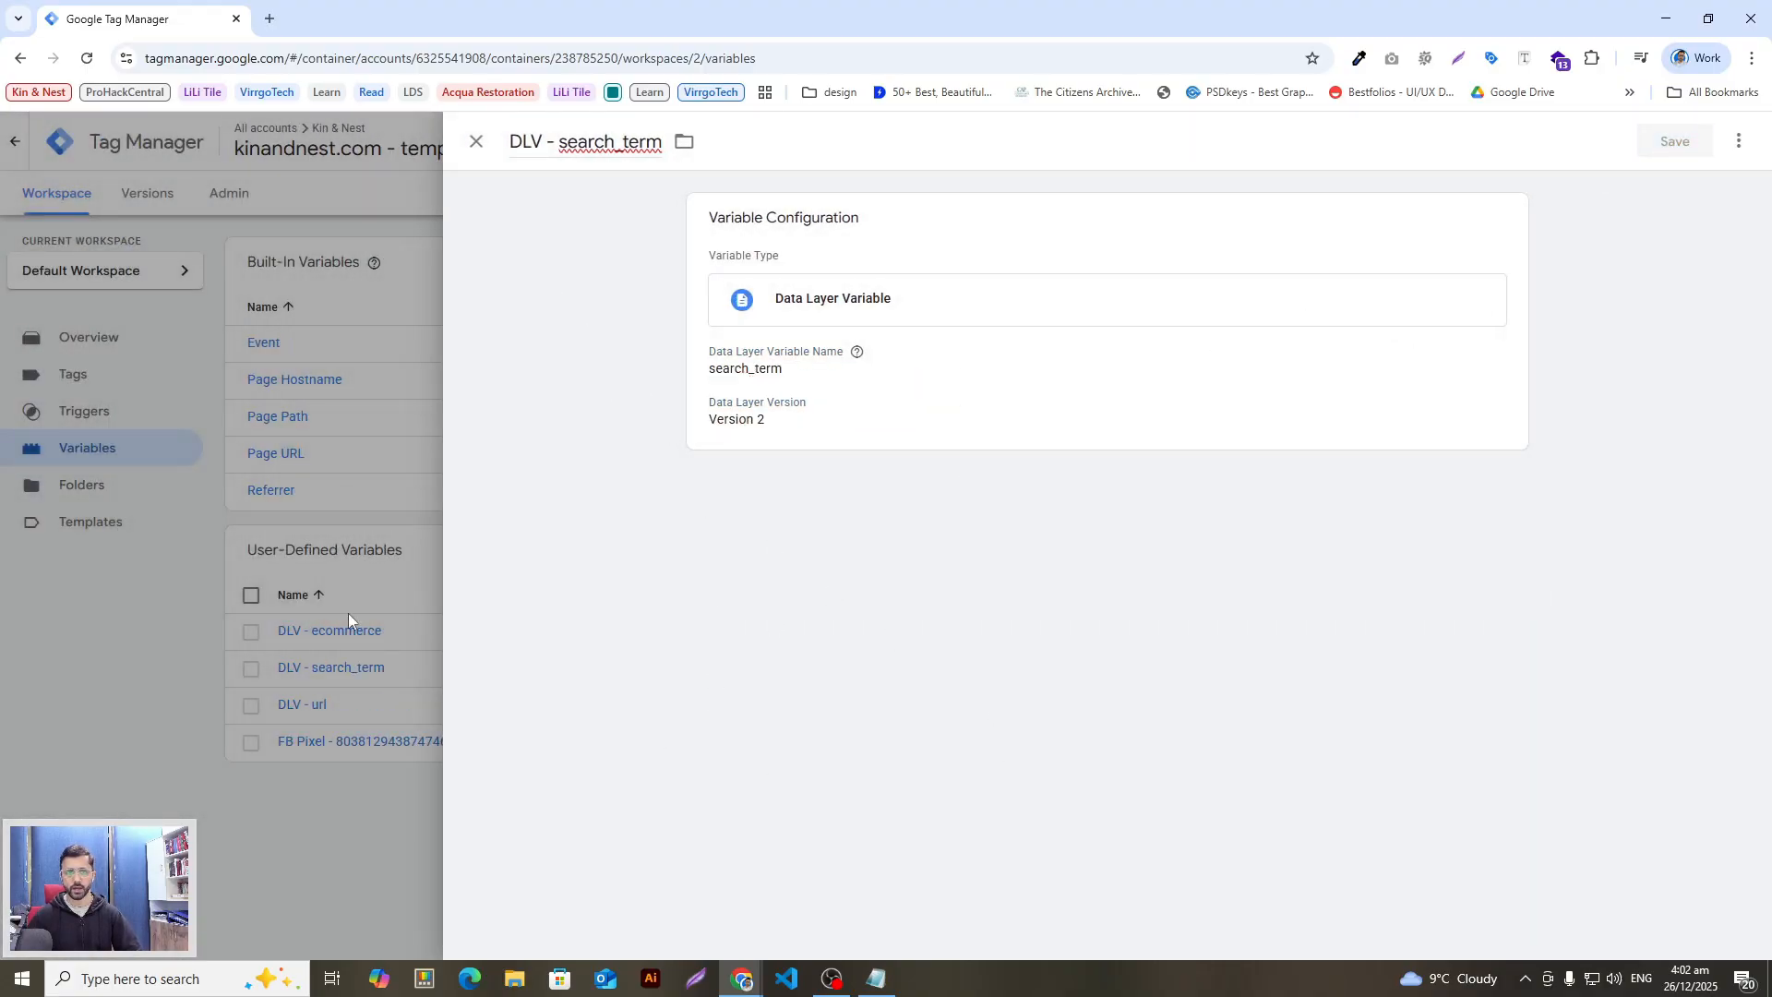
{"action": "key", "text": "alt+Tab"}
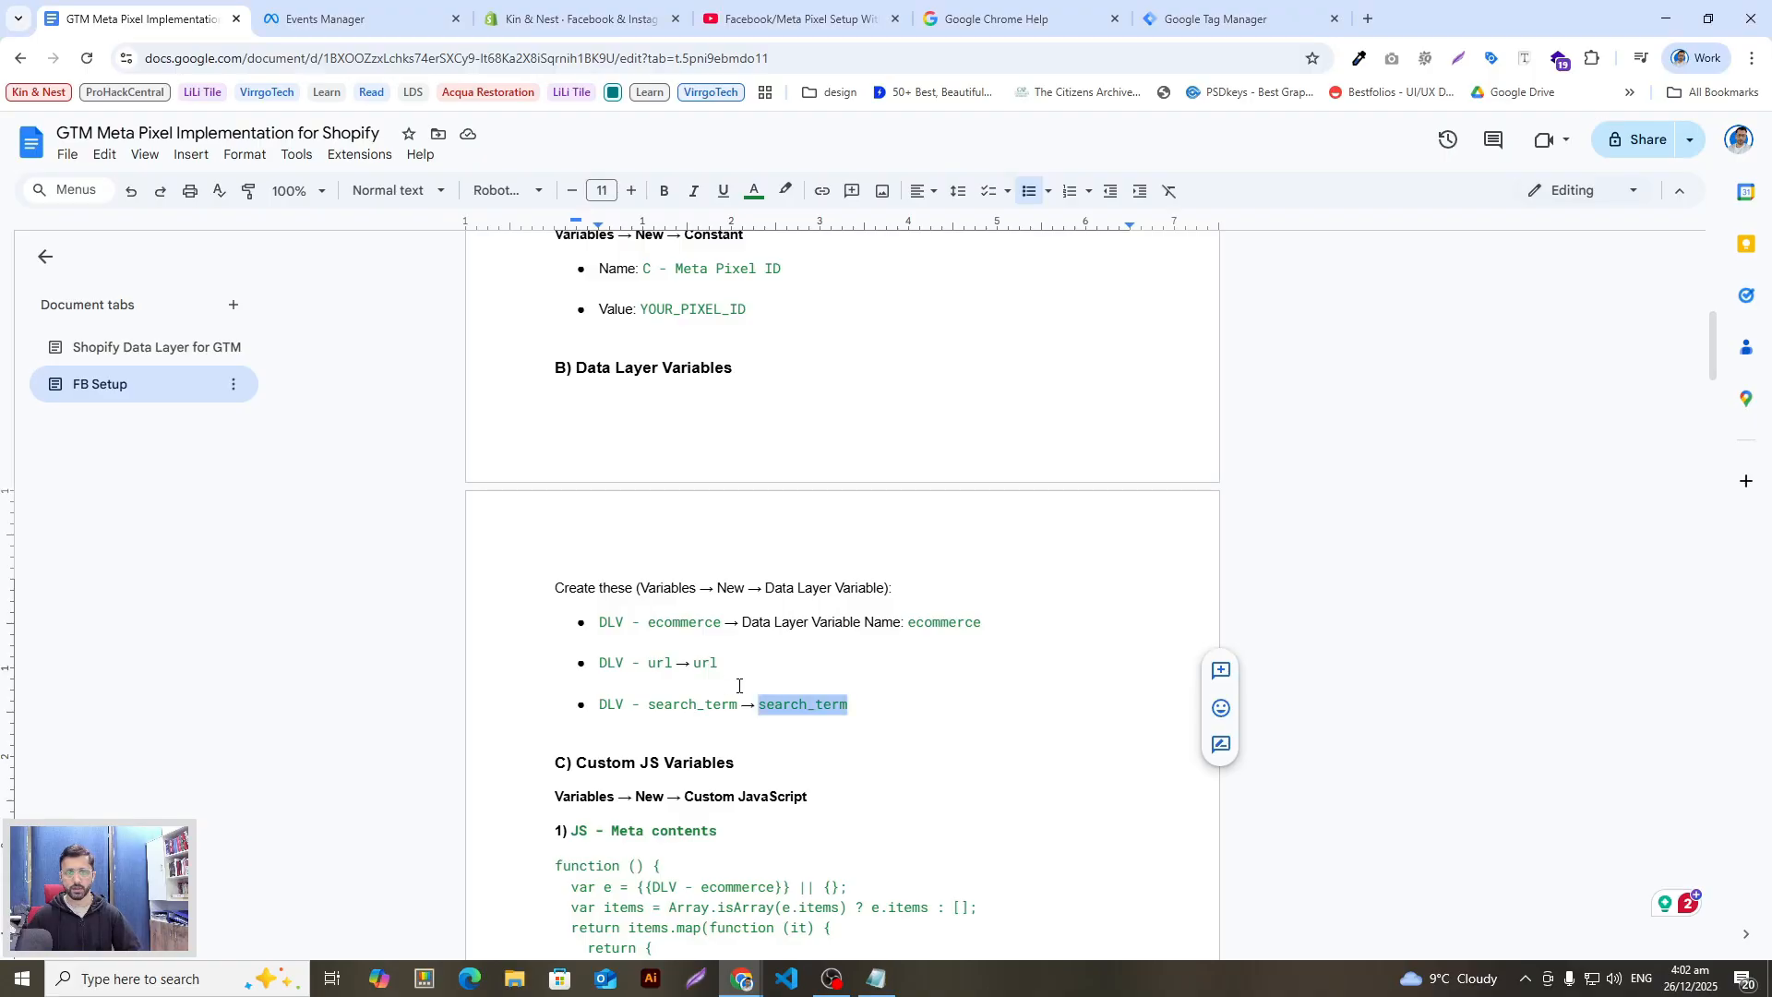
Step: Scroll the guide to the 'JS - Meta contents' heading and copy it
{"action": "scroll", "coordinate": [766, 729], "scroll_direction": "down", "scroll_amount": 2}
{"action": "scroll", "coordinate": [789, 763], "scroll_direction": "down", "scroll_amount": 1}
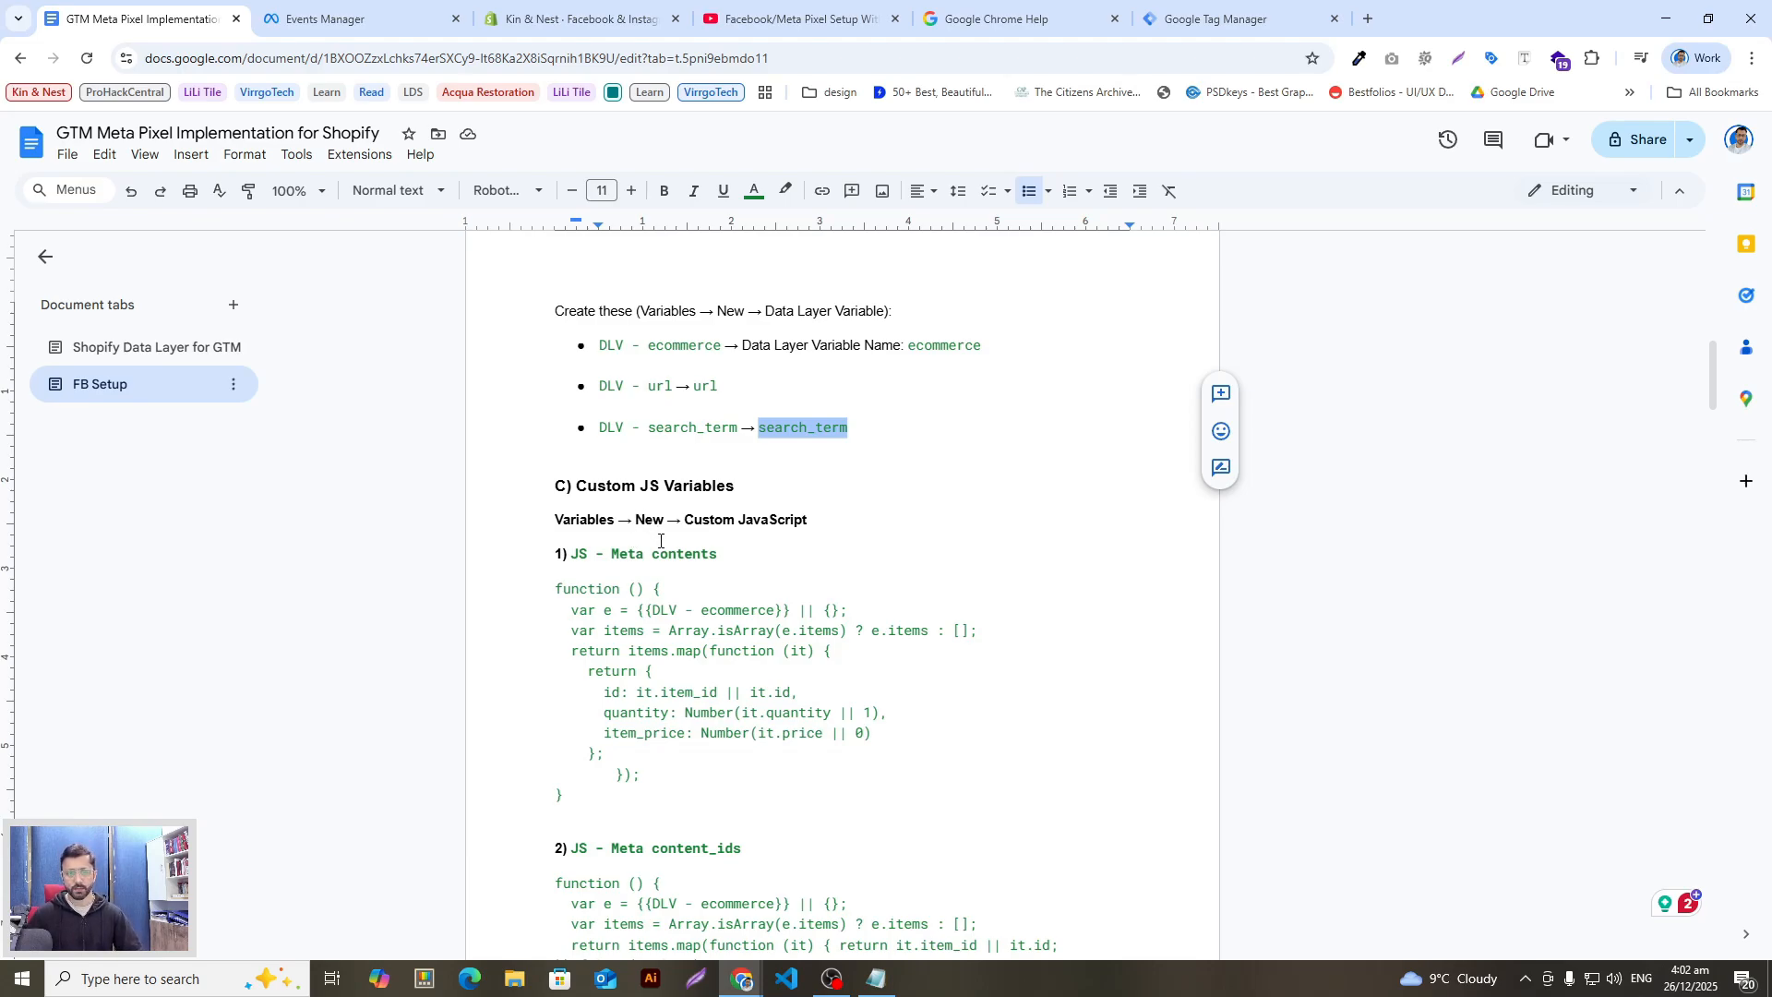
{"action": "scroll", "coordinate": [681, 564], "scroll_direction": "down", "scroll_amount": 1}
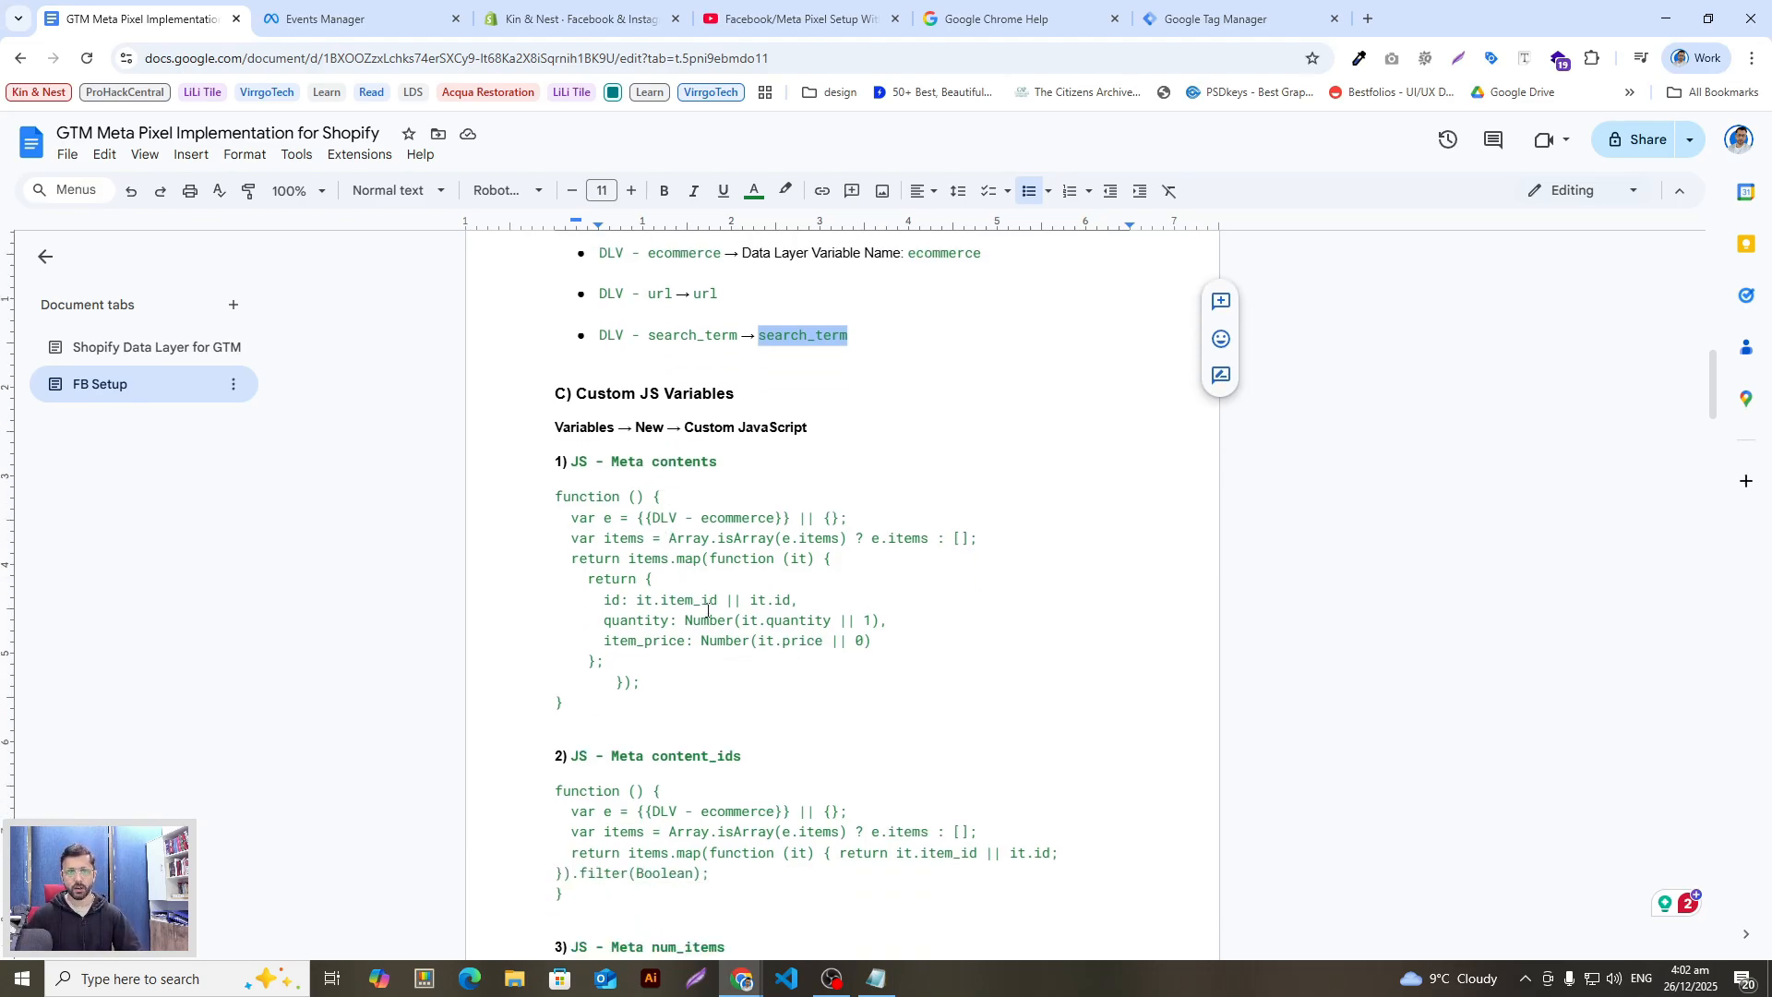
{"action": "scroll", "coordinate": [707, 610], "scroll_direction": "up", "scroll_amount": 1}
{"action": "left_click_drag", "start_coordinate": [663, 346], "coordinate": [752, 346]}
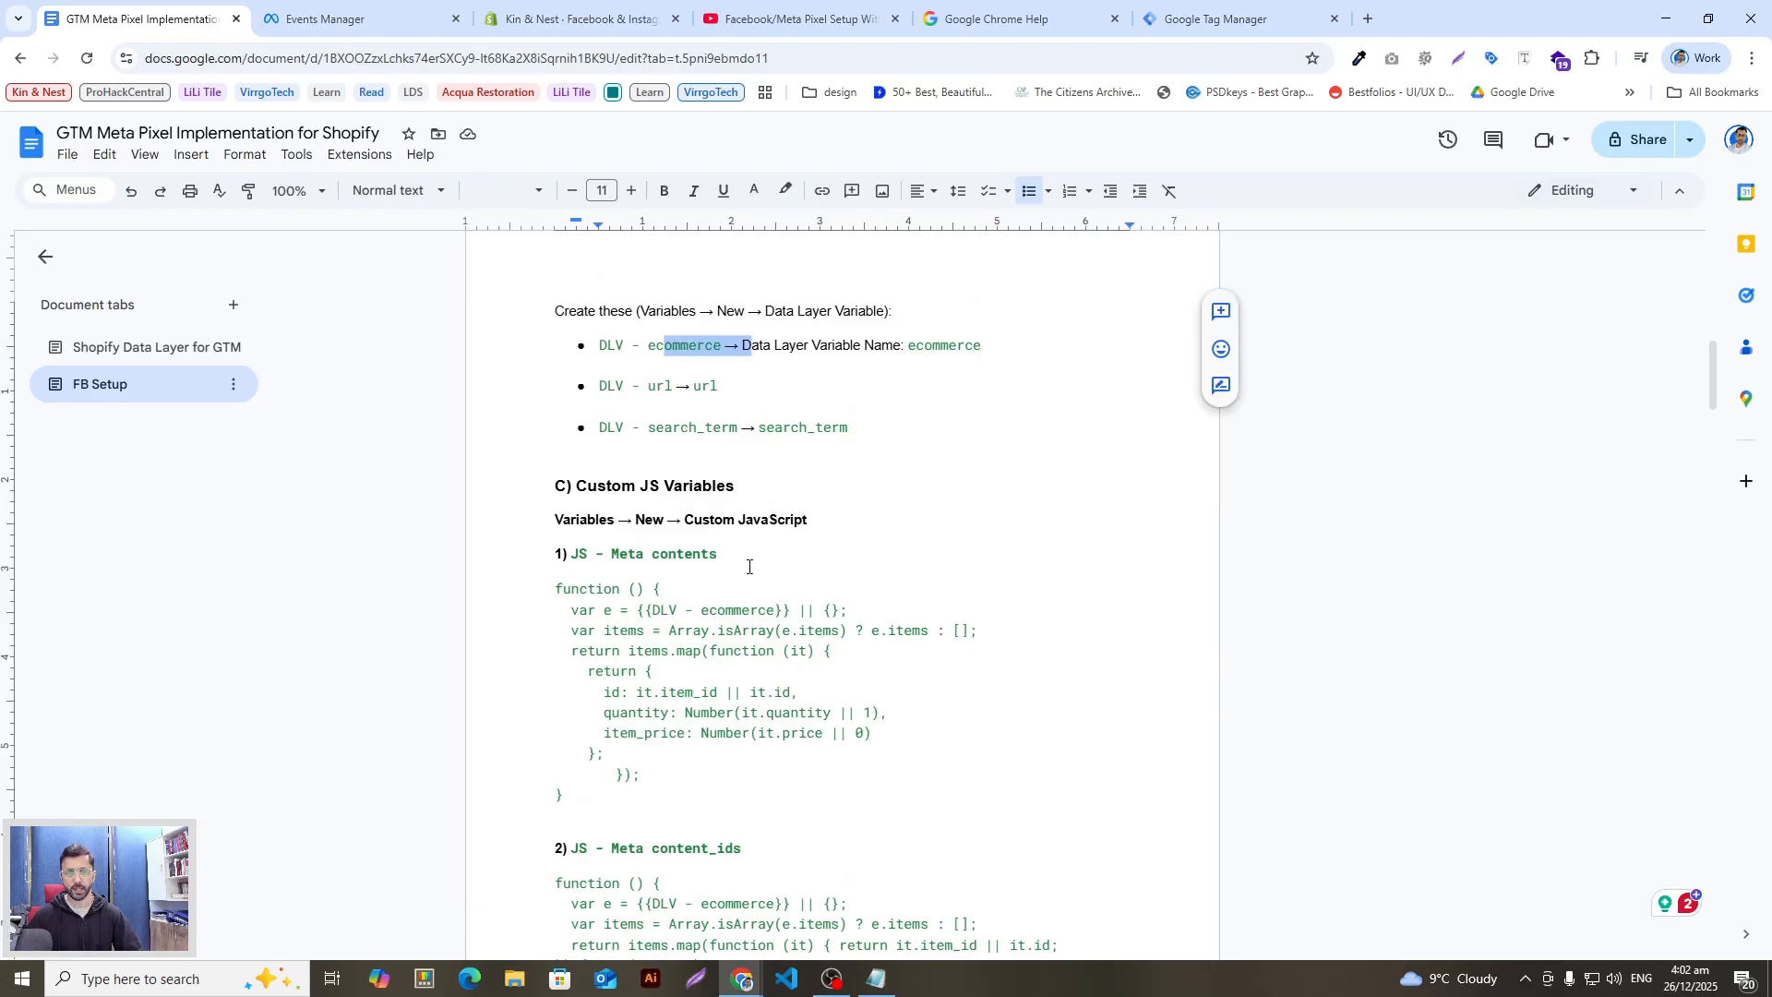
{"action": "left_click_drag", "start_coordinate": [742, 554], "coordinate": [577, 559]}
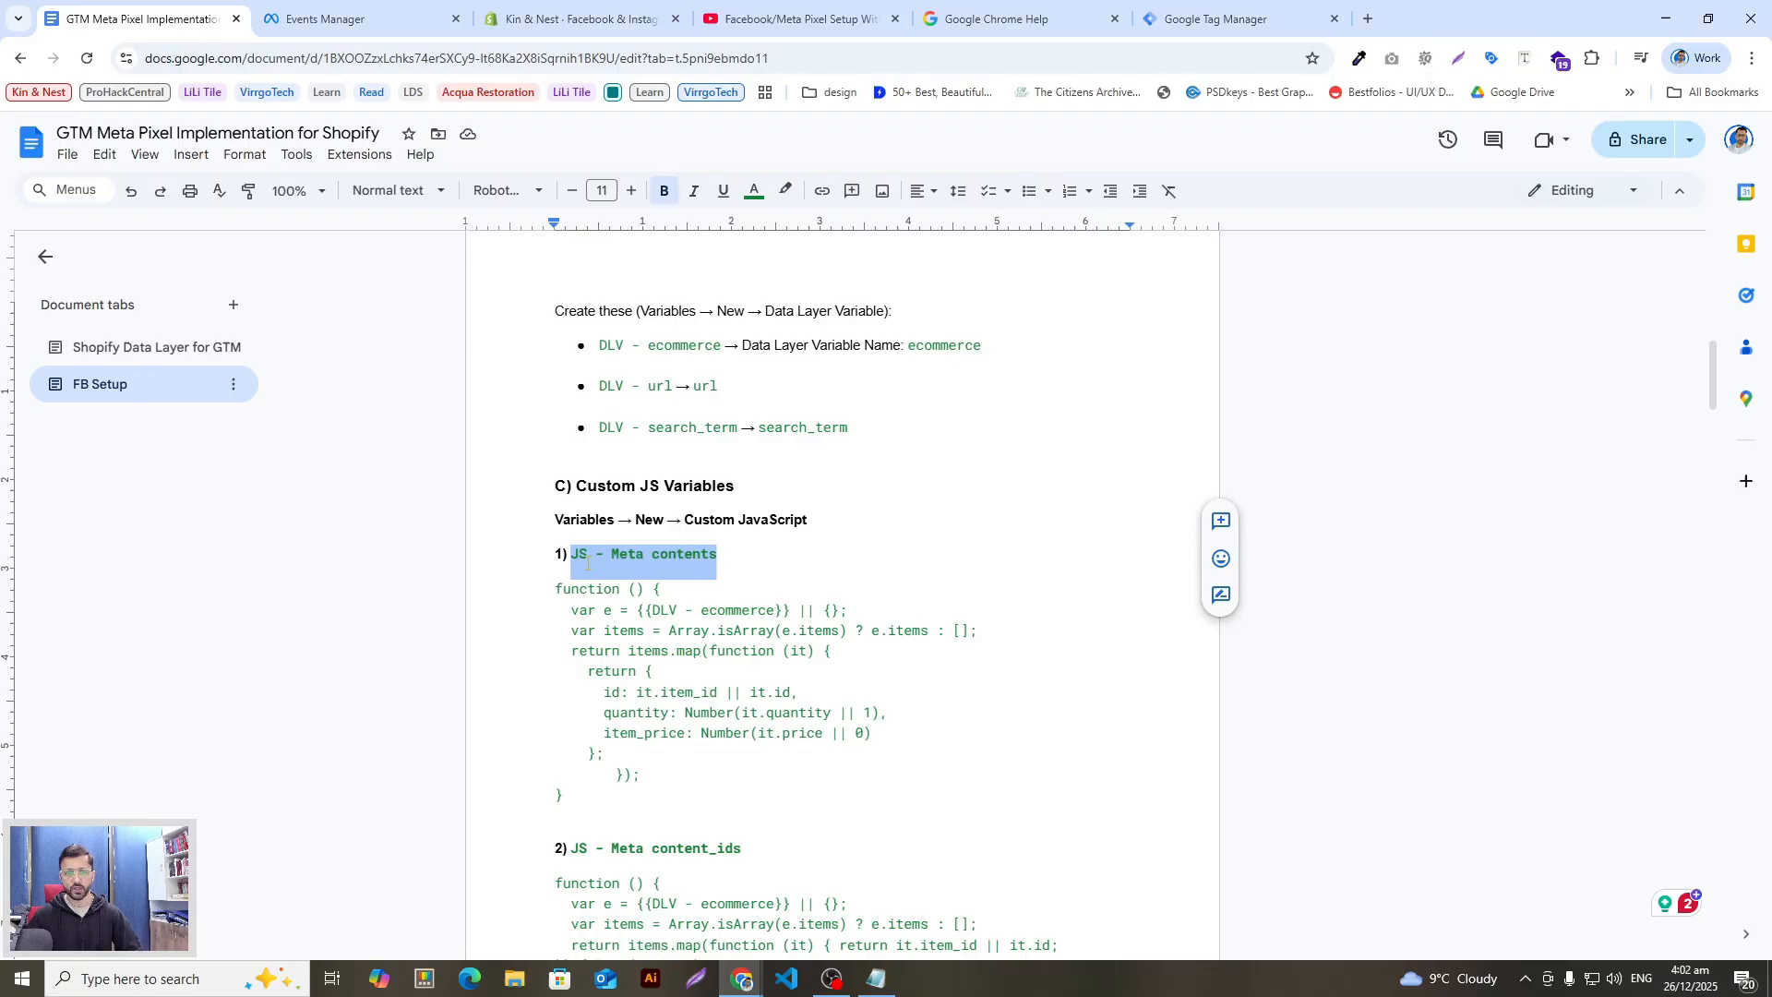
{"action": "scroll", "coordinate": [810, 610], "scroll_direction": "down", "scroll_amount": 1}
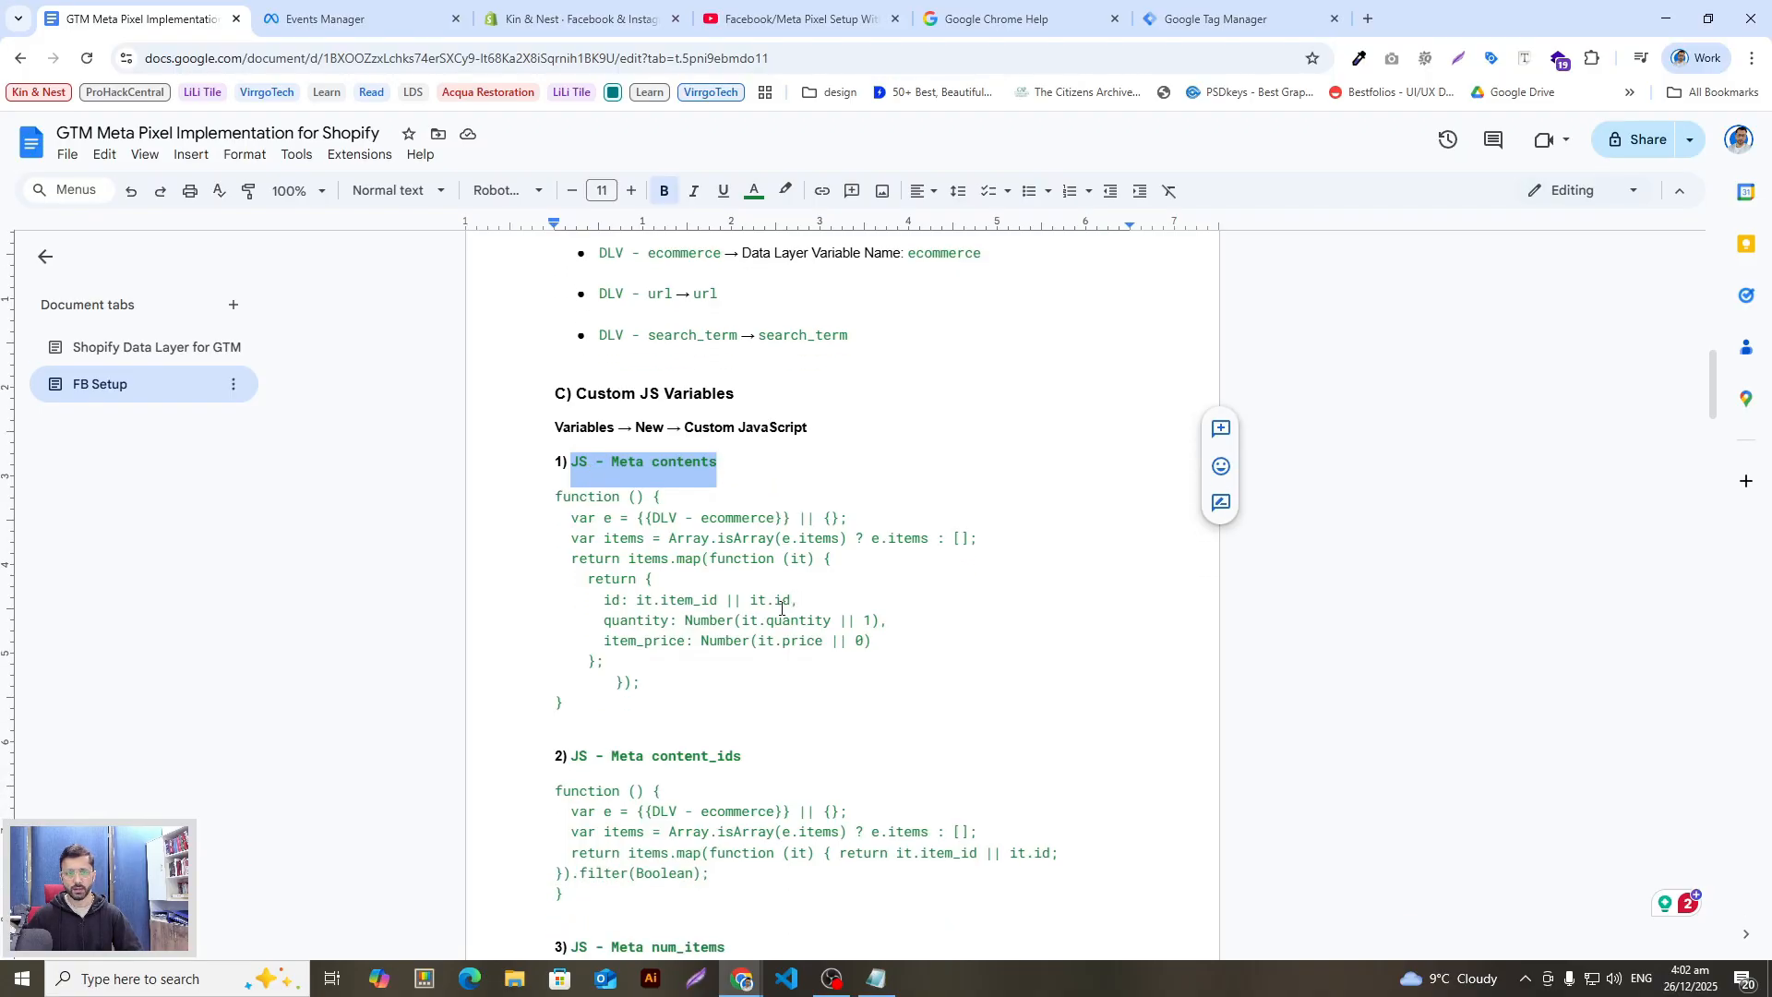
{"action": "left_click", "coordinate": [778, 612]}
{"action": "left_click_drag", "start_coordinate": [732, 460], "coordinate": [578, 479]}
{"action": "key", "text": "ctrl+c"}
{"action": "key", "text": "alt+Tab"}
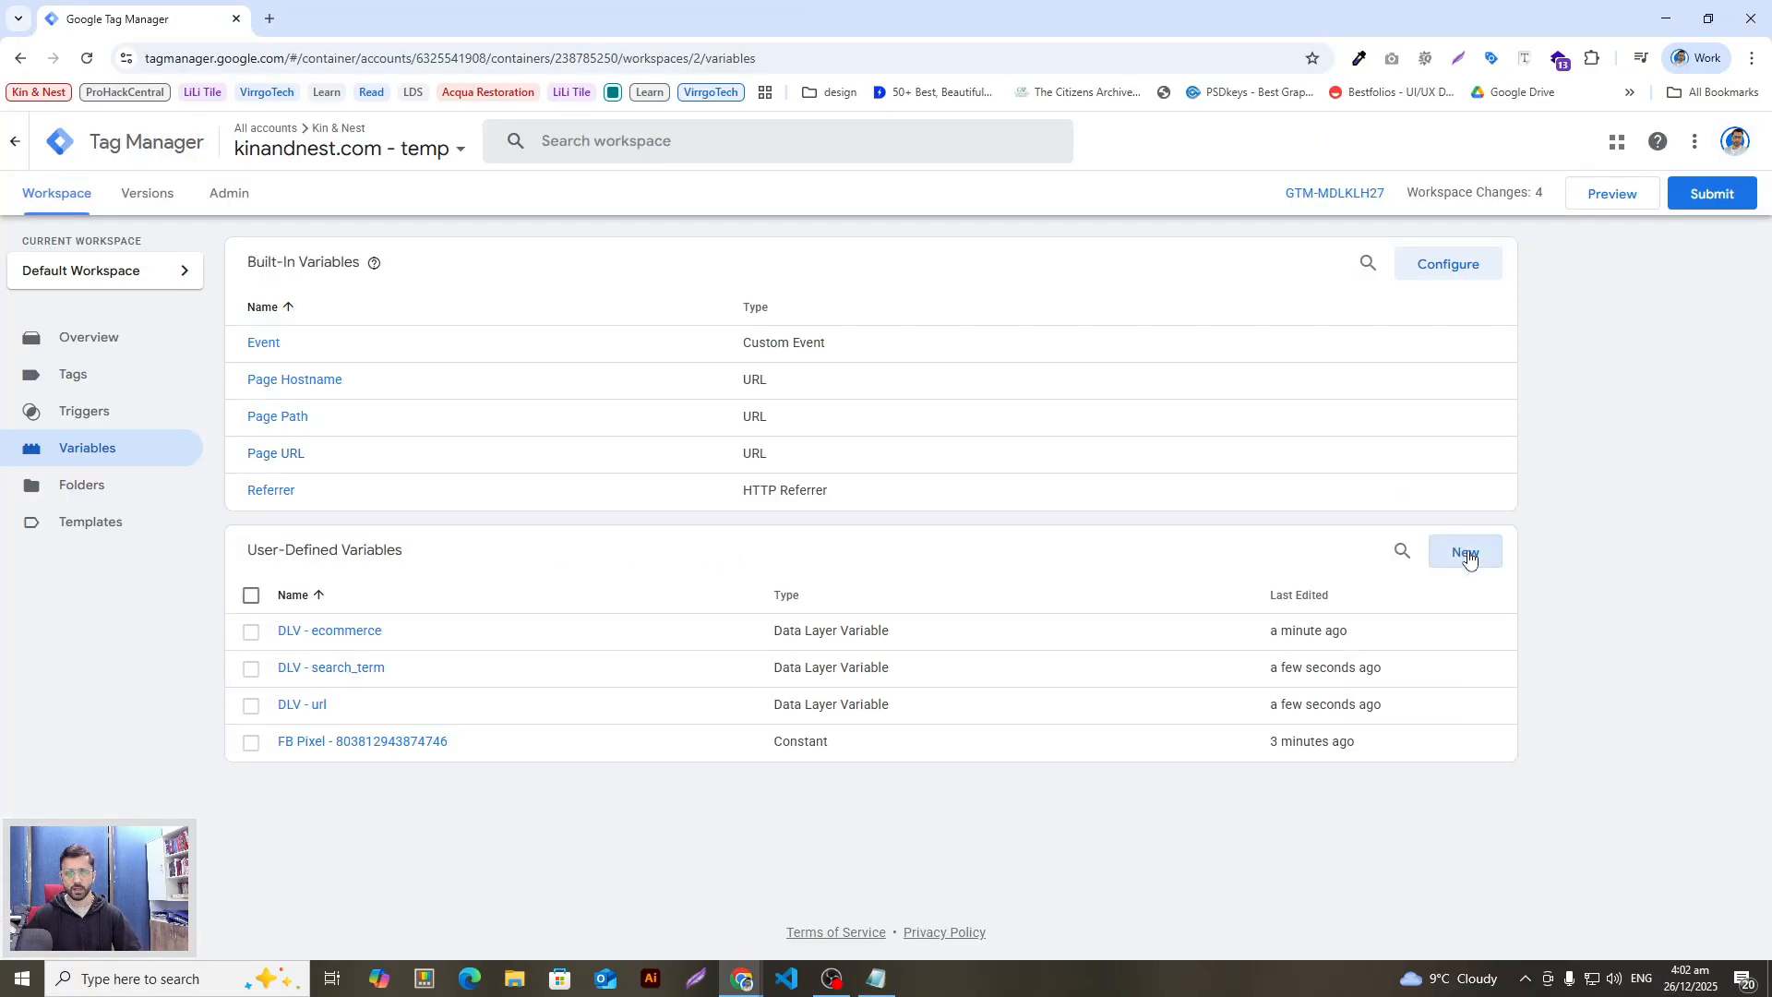
Step: Start a new Custom JavaScript variable named 'JS - Meta contents'
{"action": "left_click", "coordinate": [1463, 551]}
{"action": "left_click", "coordinate": [605, 140]}
{"action": "key", "text": "ctrl+v"}
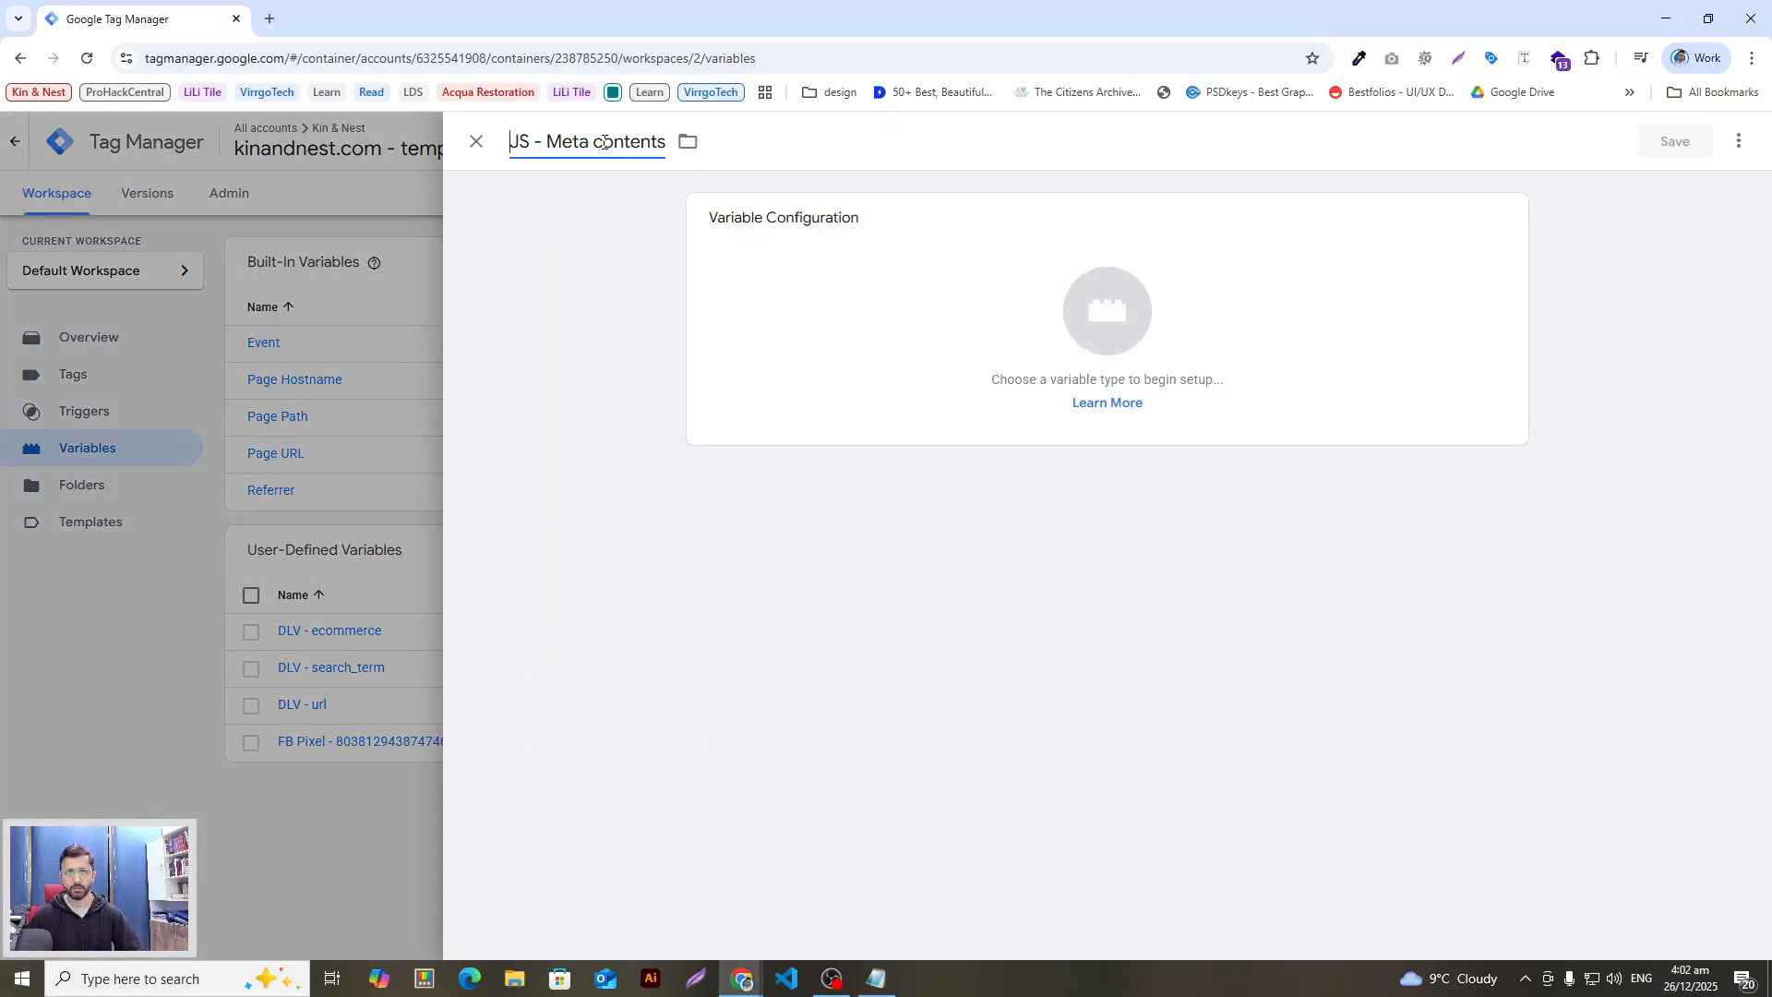
{"action": "left_click", "coordinate": [951, 300]}
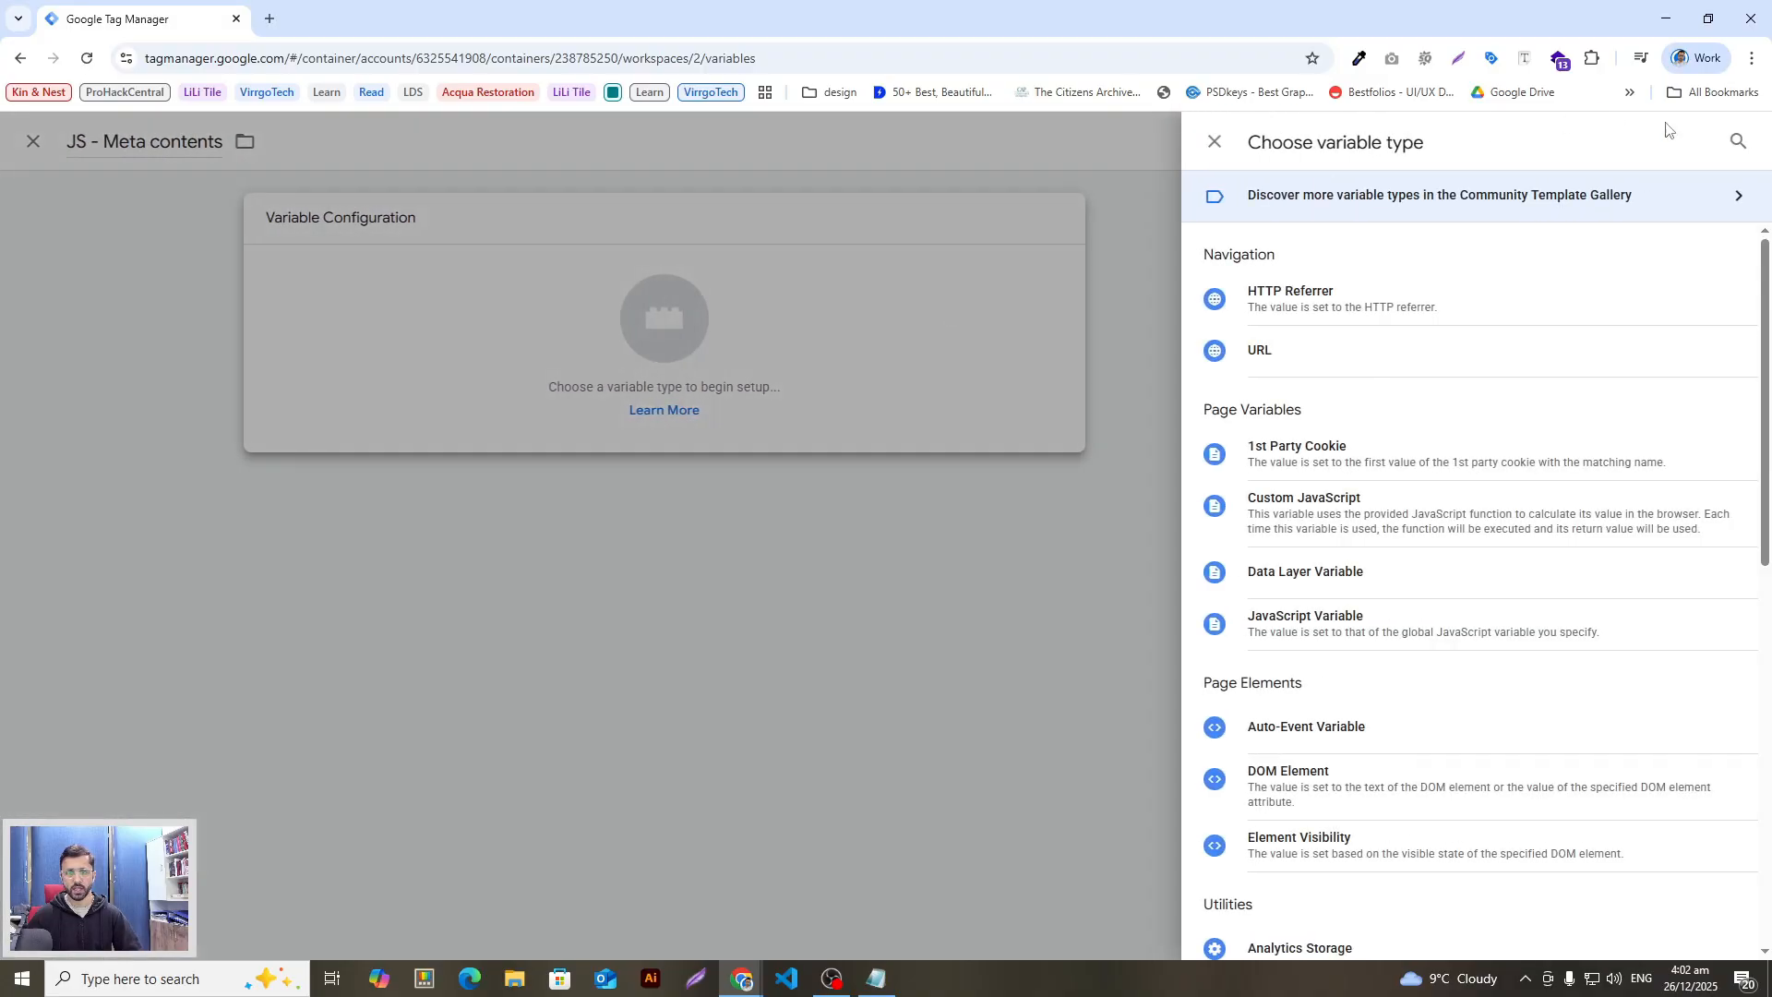
{"action": "left_click", "coordinate": [1738, 141]}
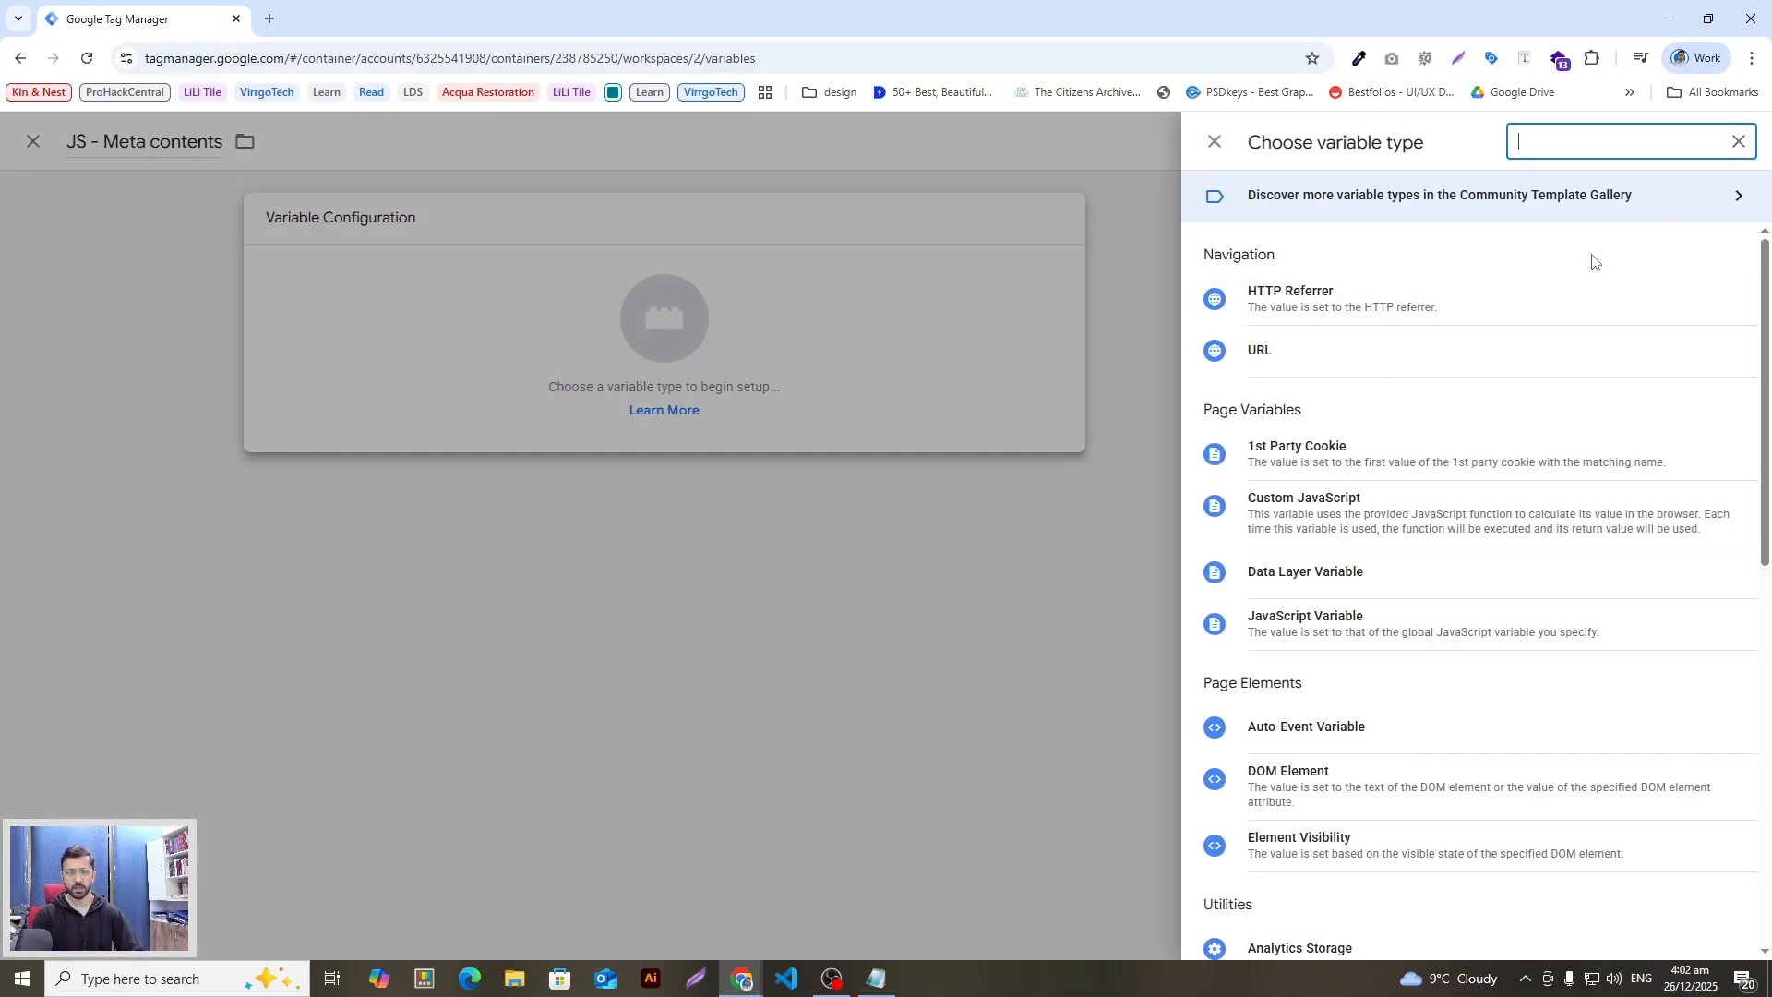
{"action": "type", "text": "cus"}
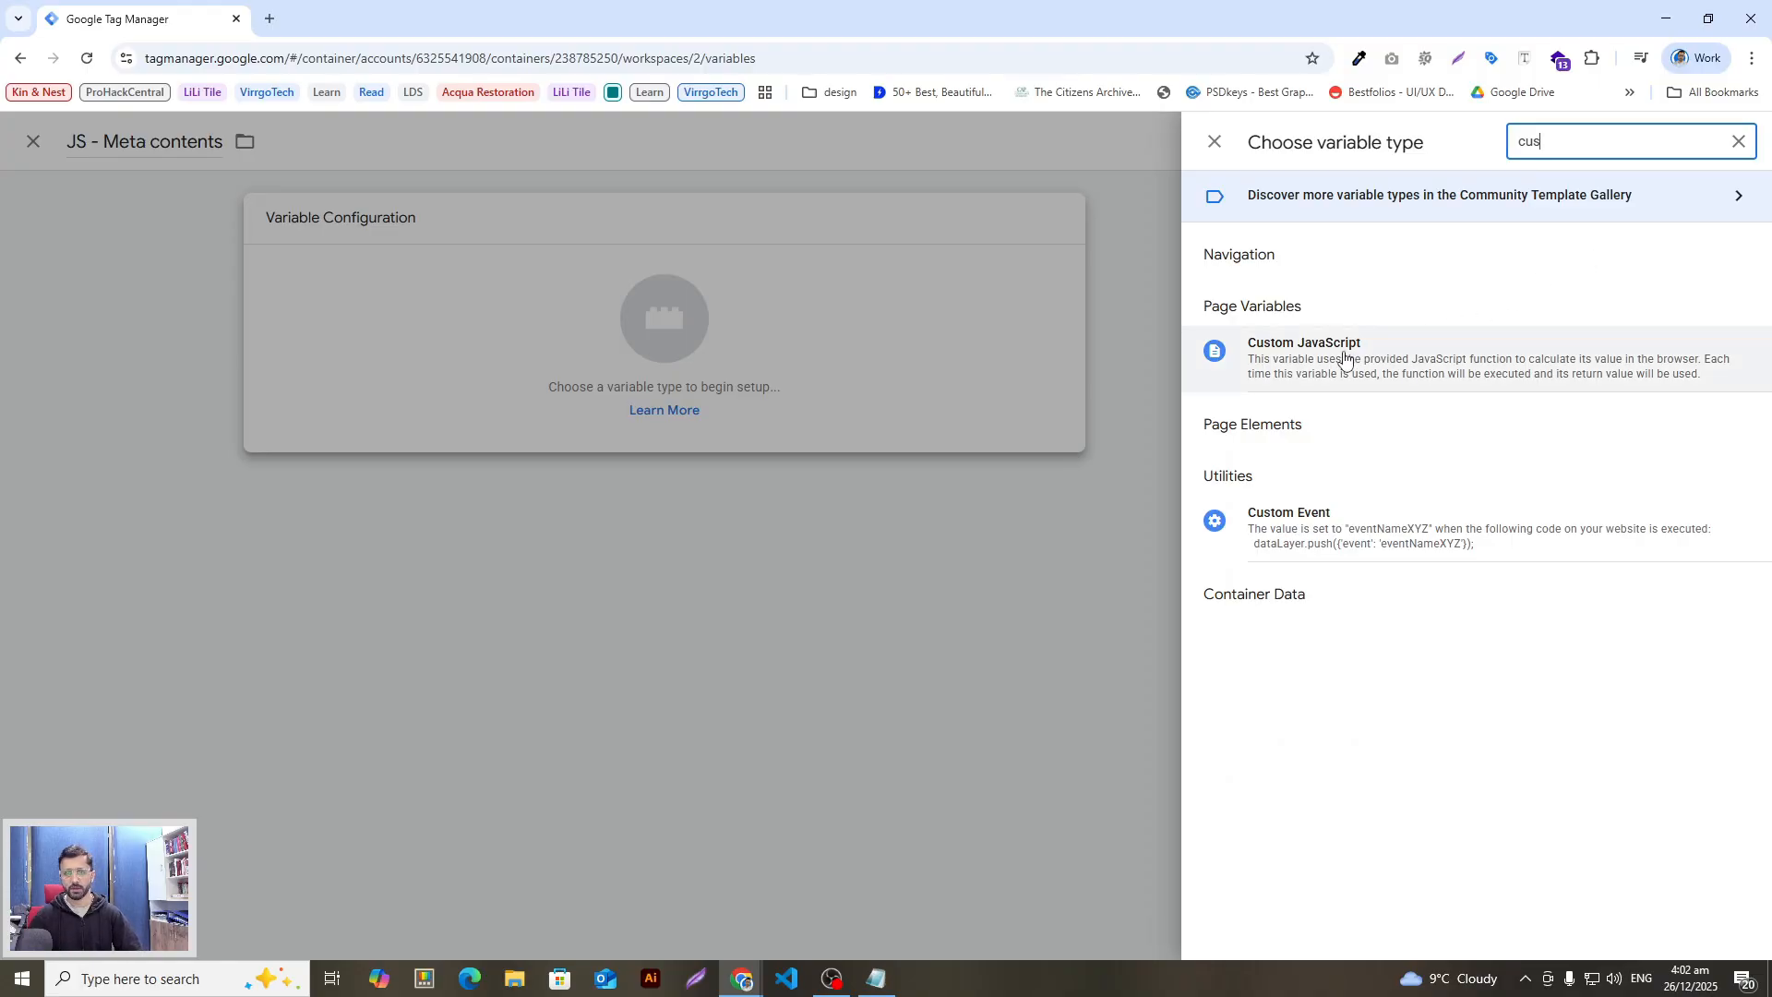
{"action": "left_click", "coordinate": [1344, 358]}
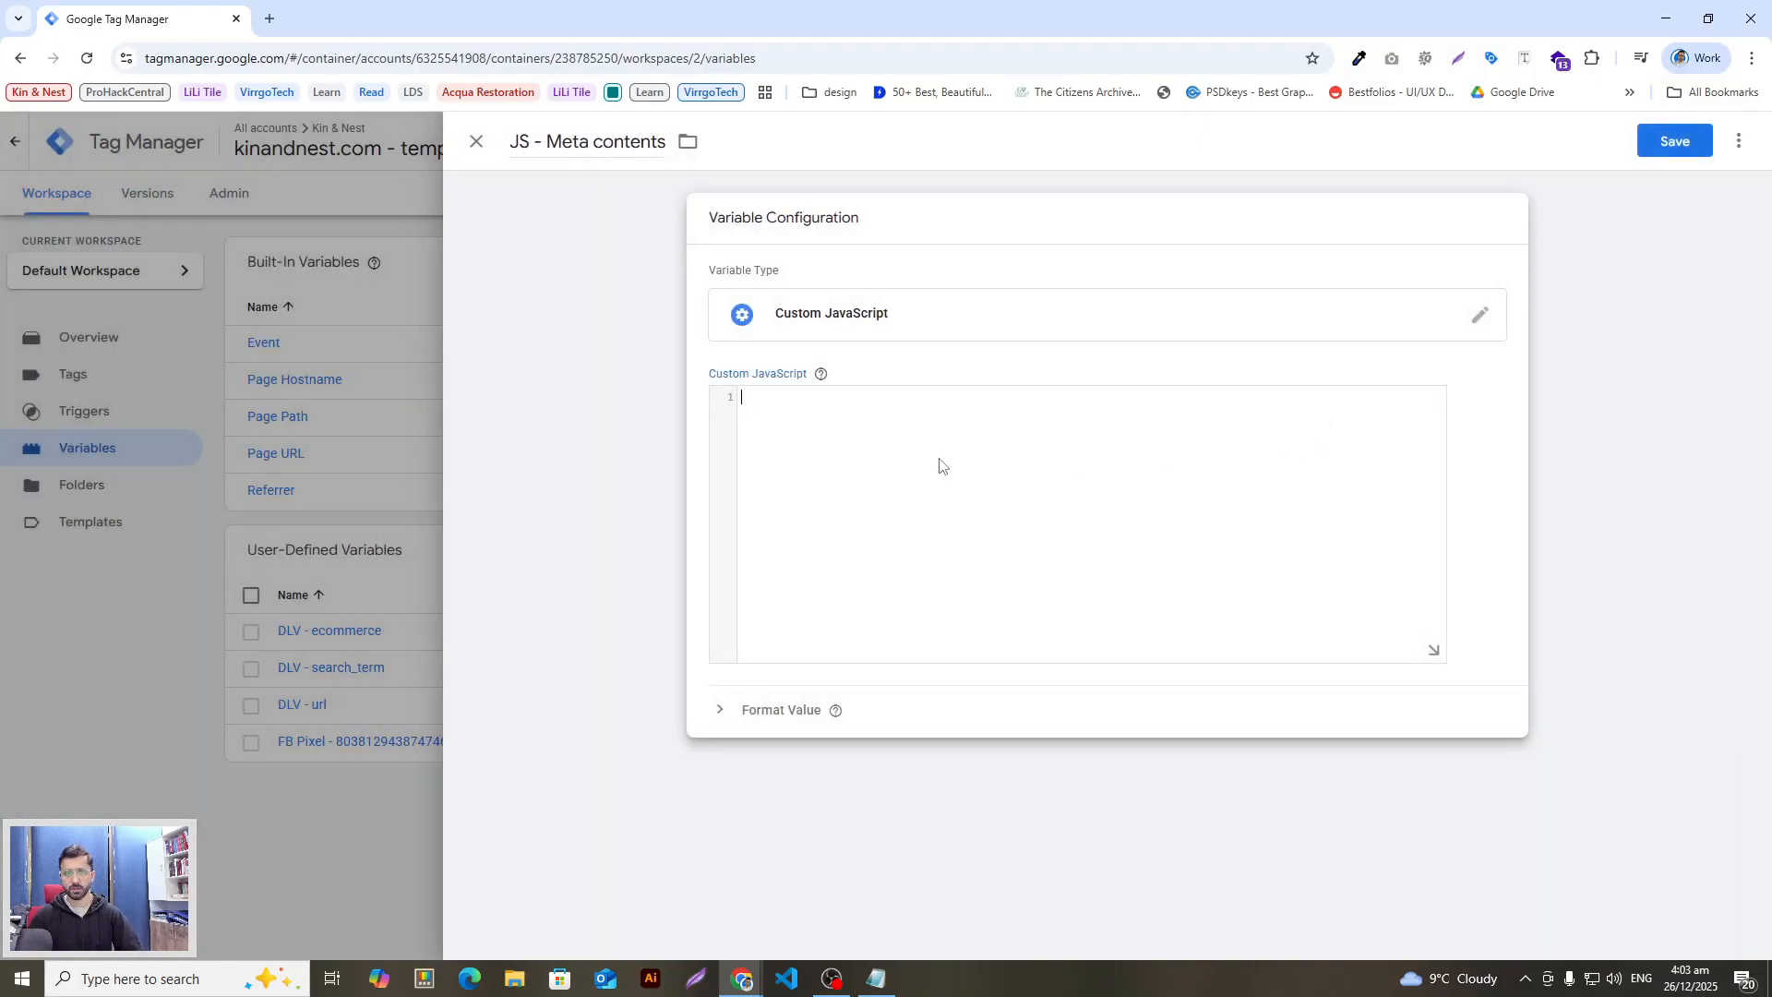
Step: Paste the guide's JS - Meta contents function into the code editor and save the variable
{"action": "key", "text": "alt+Tab"}
{"action": "left_click", "coordinate": [846, 621]}
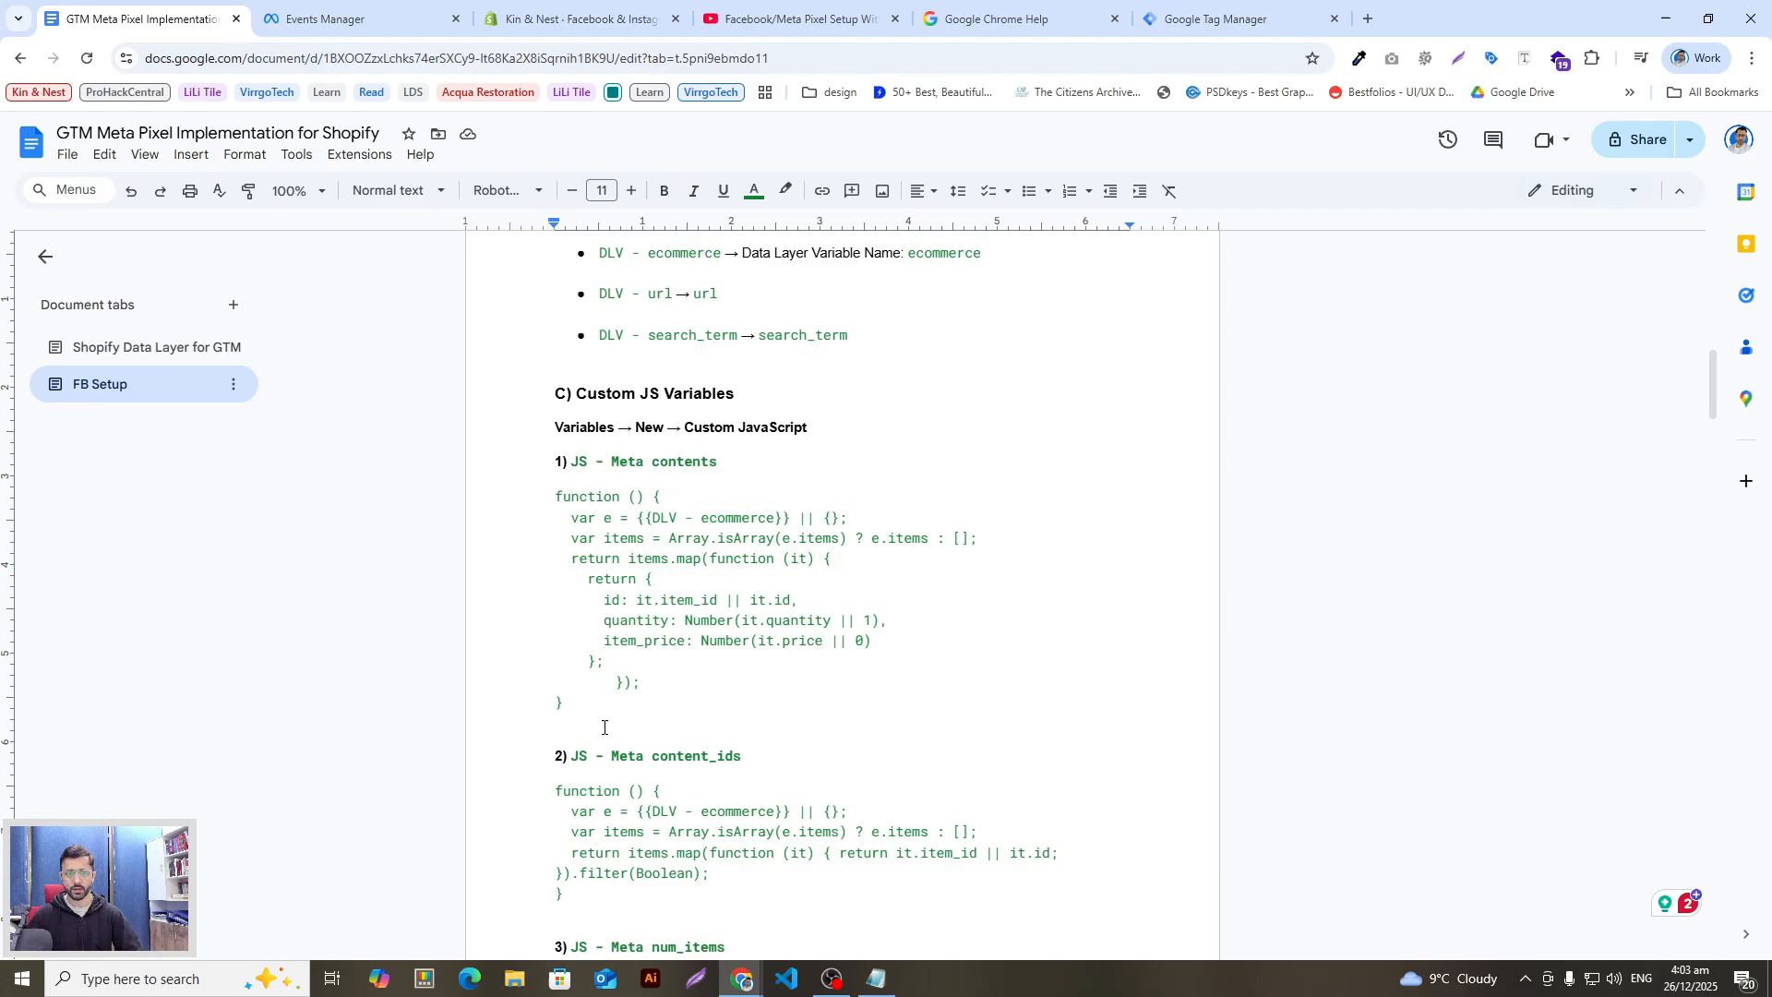
{"action": "left_click_drag", "start_coordinate": [570, 694], "coordinate": [524, 506]}
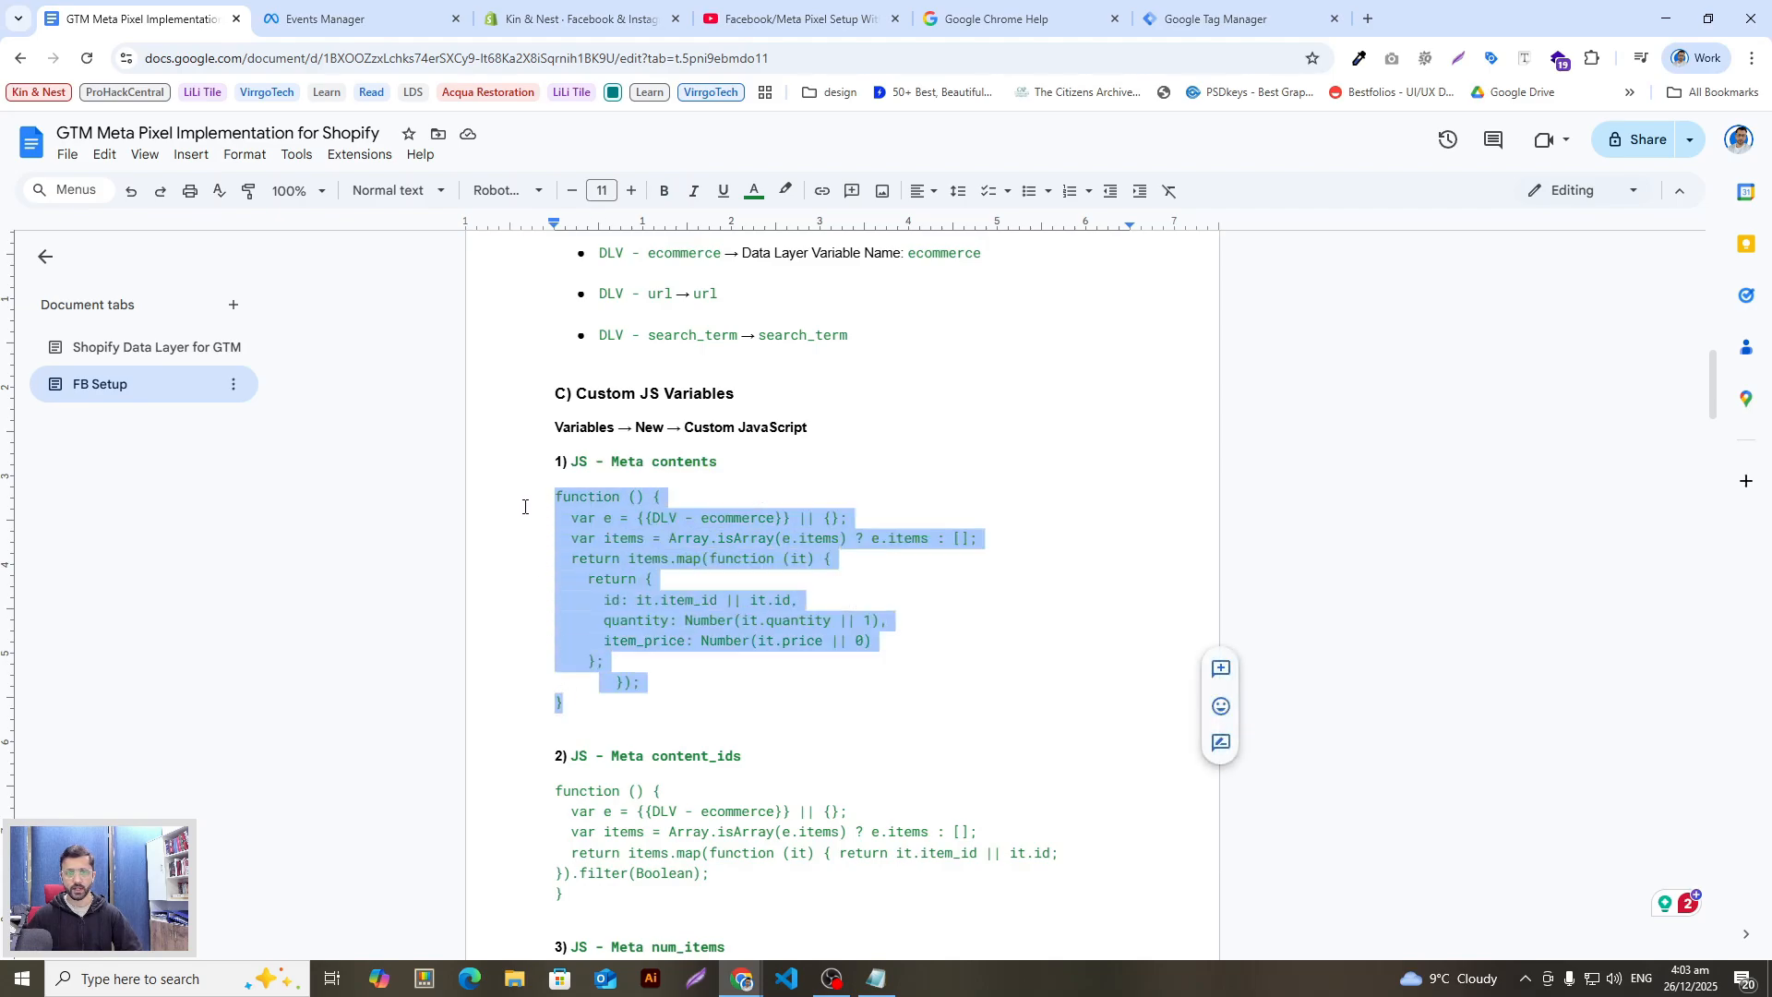
{"action": "key", "text": "ctrl+c"}
{"action": "key", "text": "alt+Tab"}
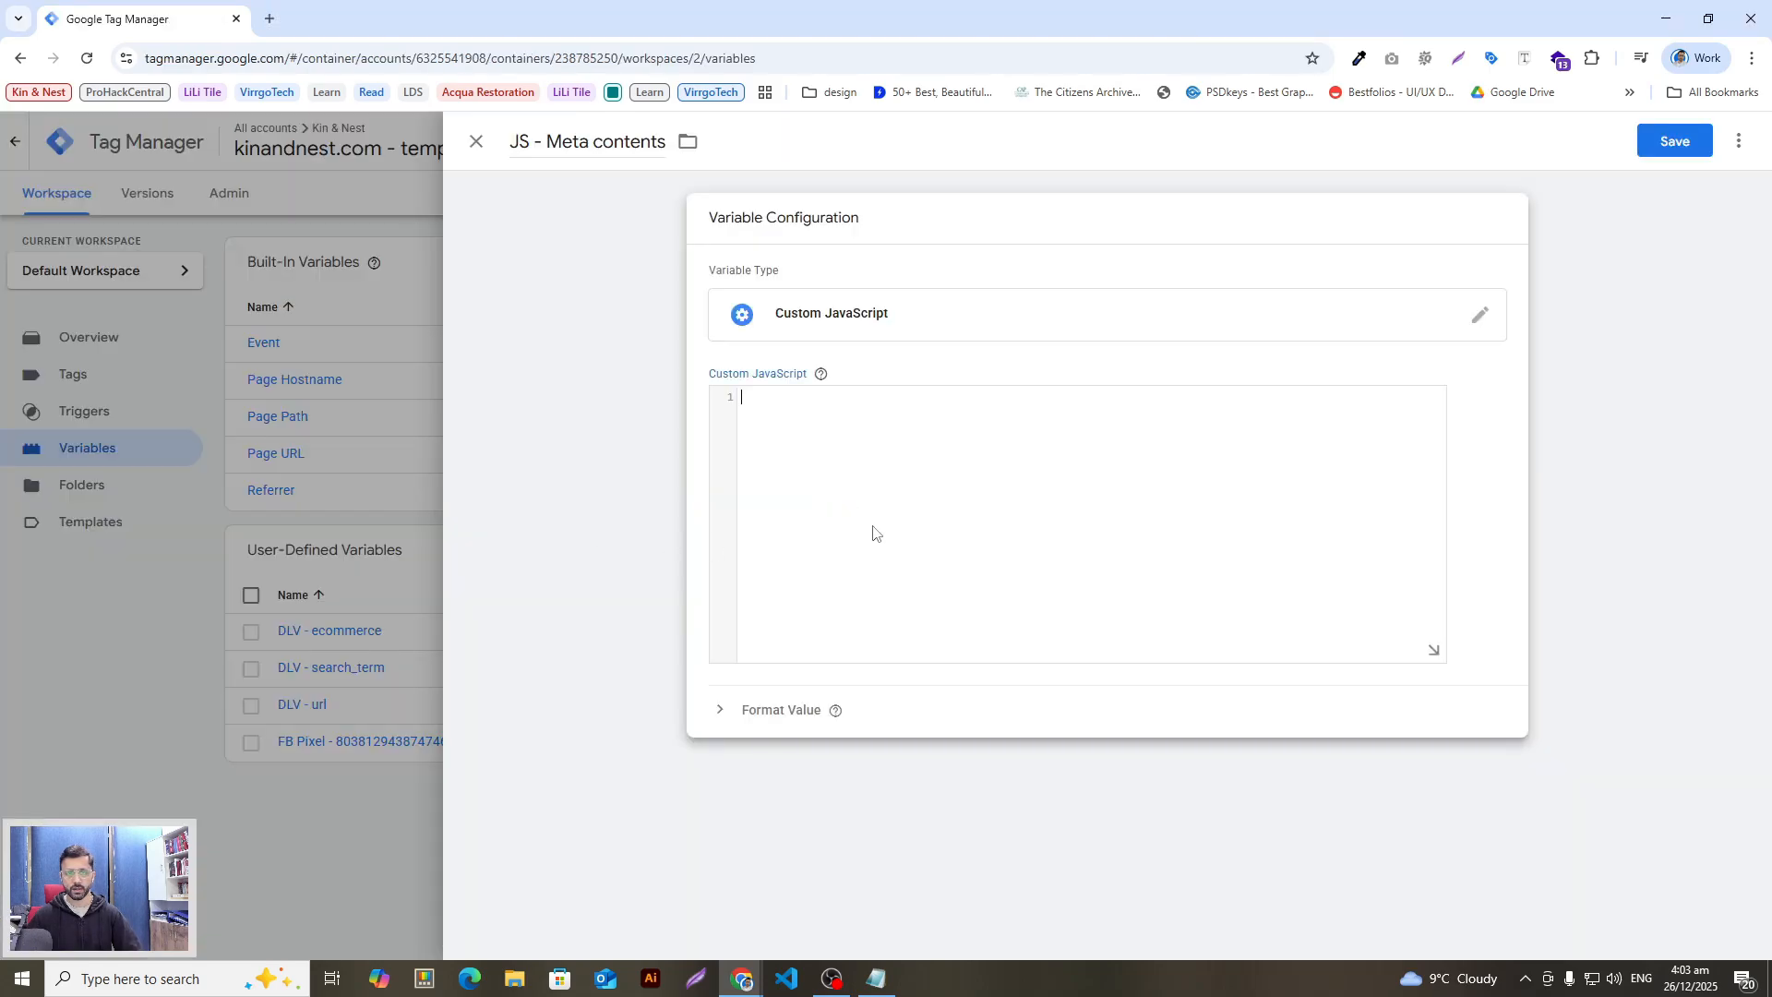
{"action": "left_click", "coordinate": [874, 529]}
{"action": "key", "text": "ctrl+v"}
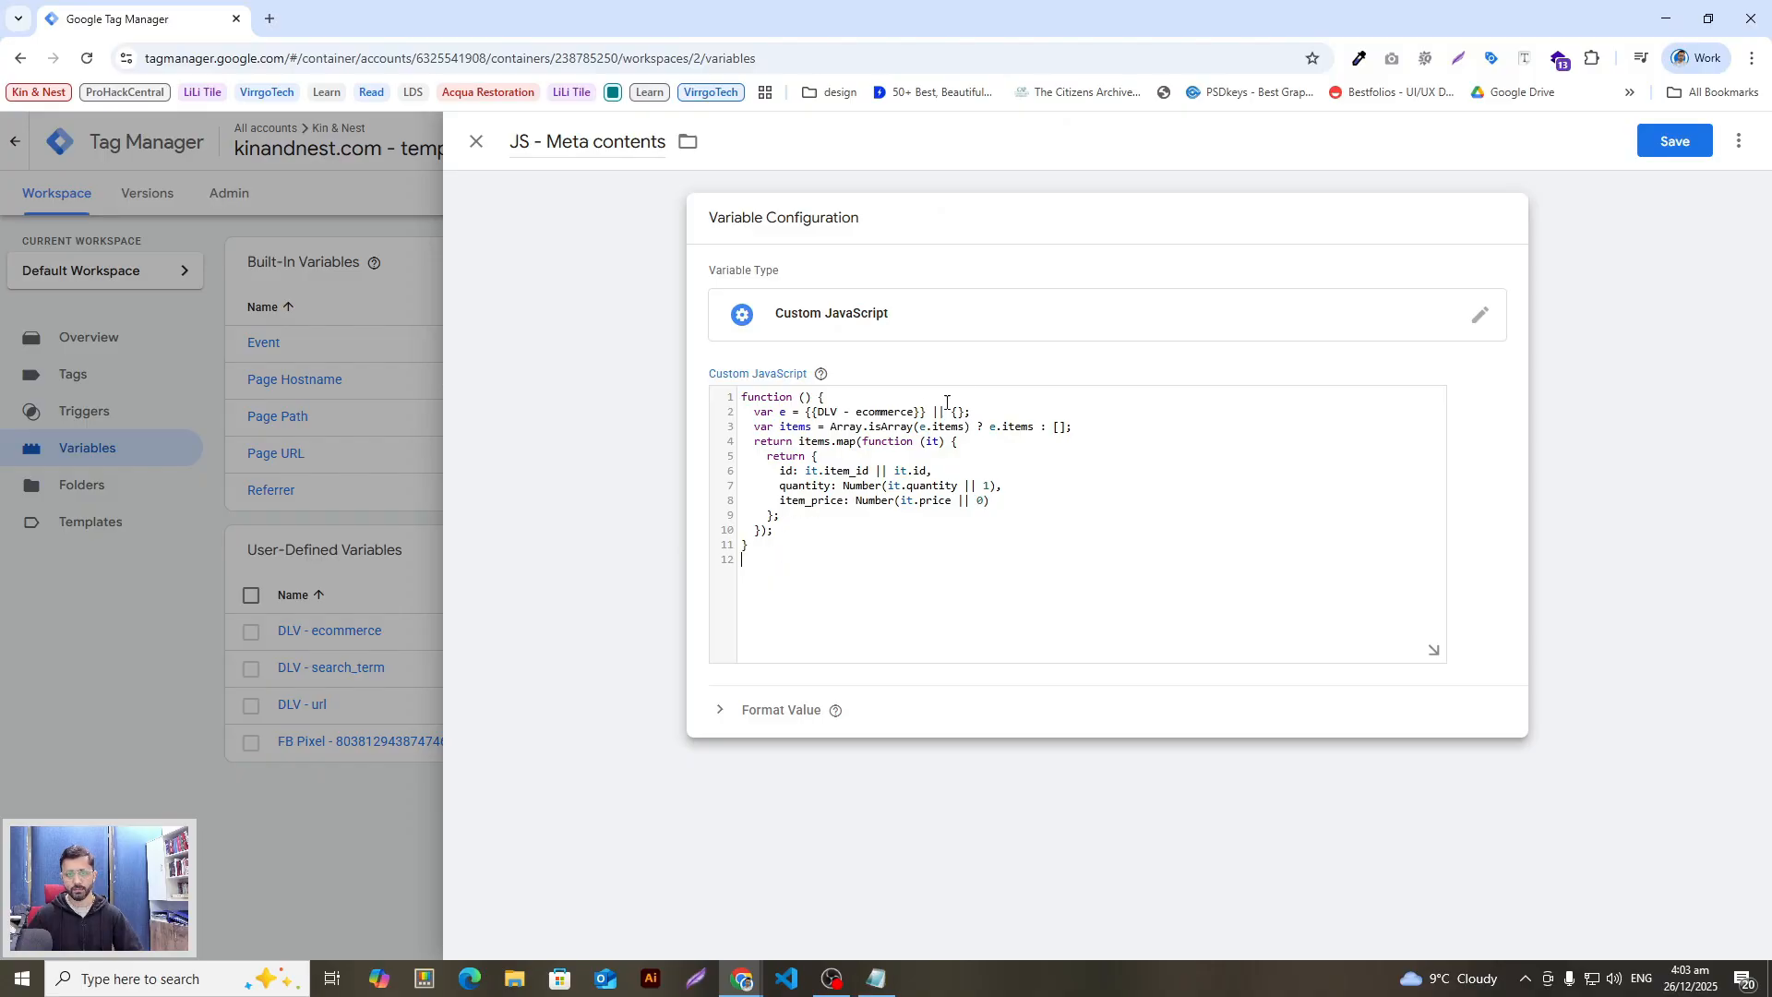
{"action": "left_click", "coordinate": [1675, 142]}
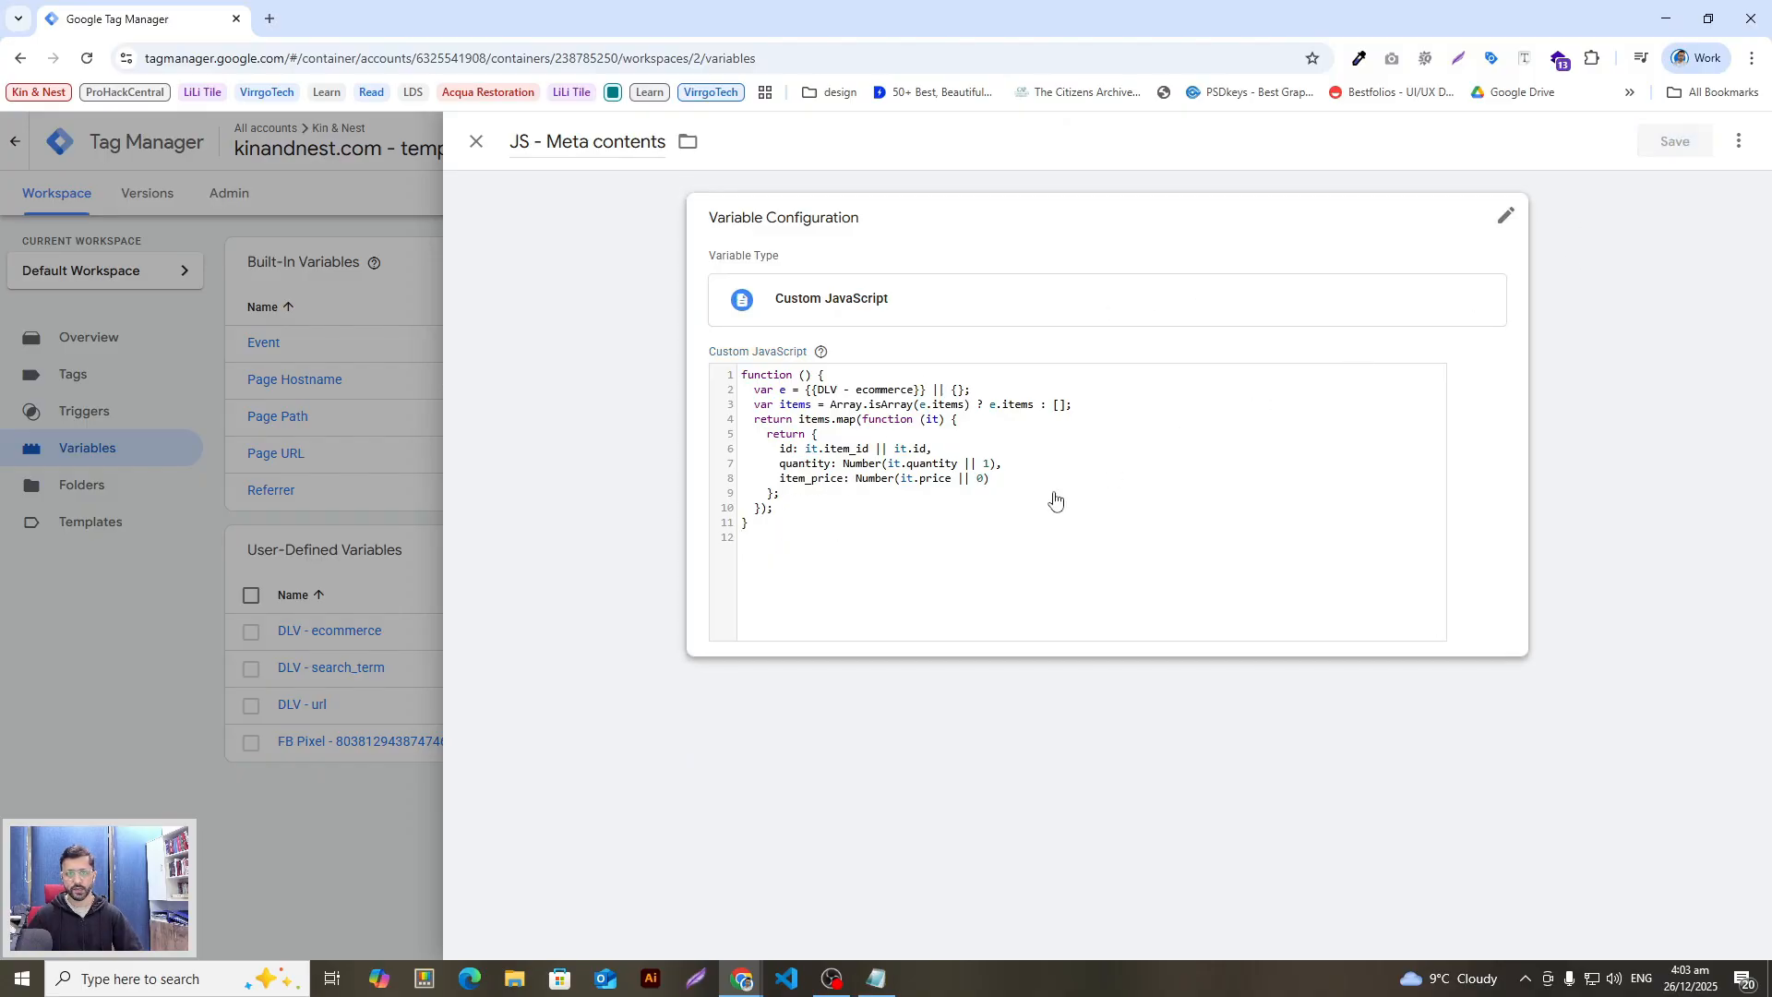
Step: Select the 'JS - Meta content_ids' heading in the setup guide
{"action": "key", "text": "alt+Tab"}
{"action": "left_click", "coordinate": [757, 589]}
{"action": "scroll", "coordinate": [757, 588], "scroll_direction": "down", "scroll_amount": 2}
{"action": "left_click_drag", "start_coordinate": [741, 571], "coordinate": [576, 584]}
{"action": "key", "text": "shift+Left"}
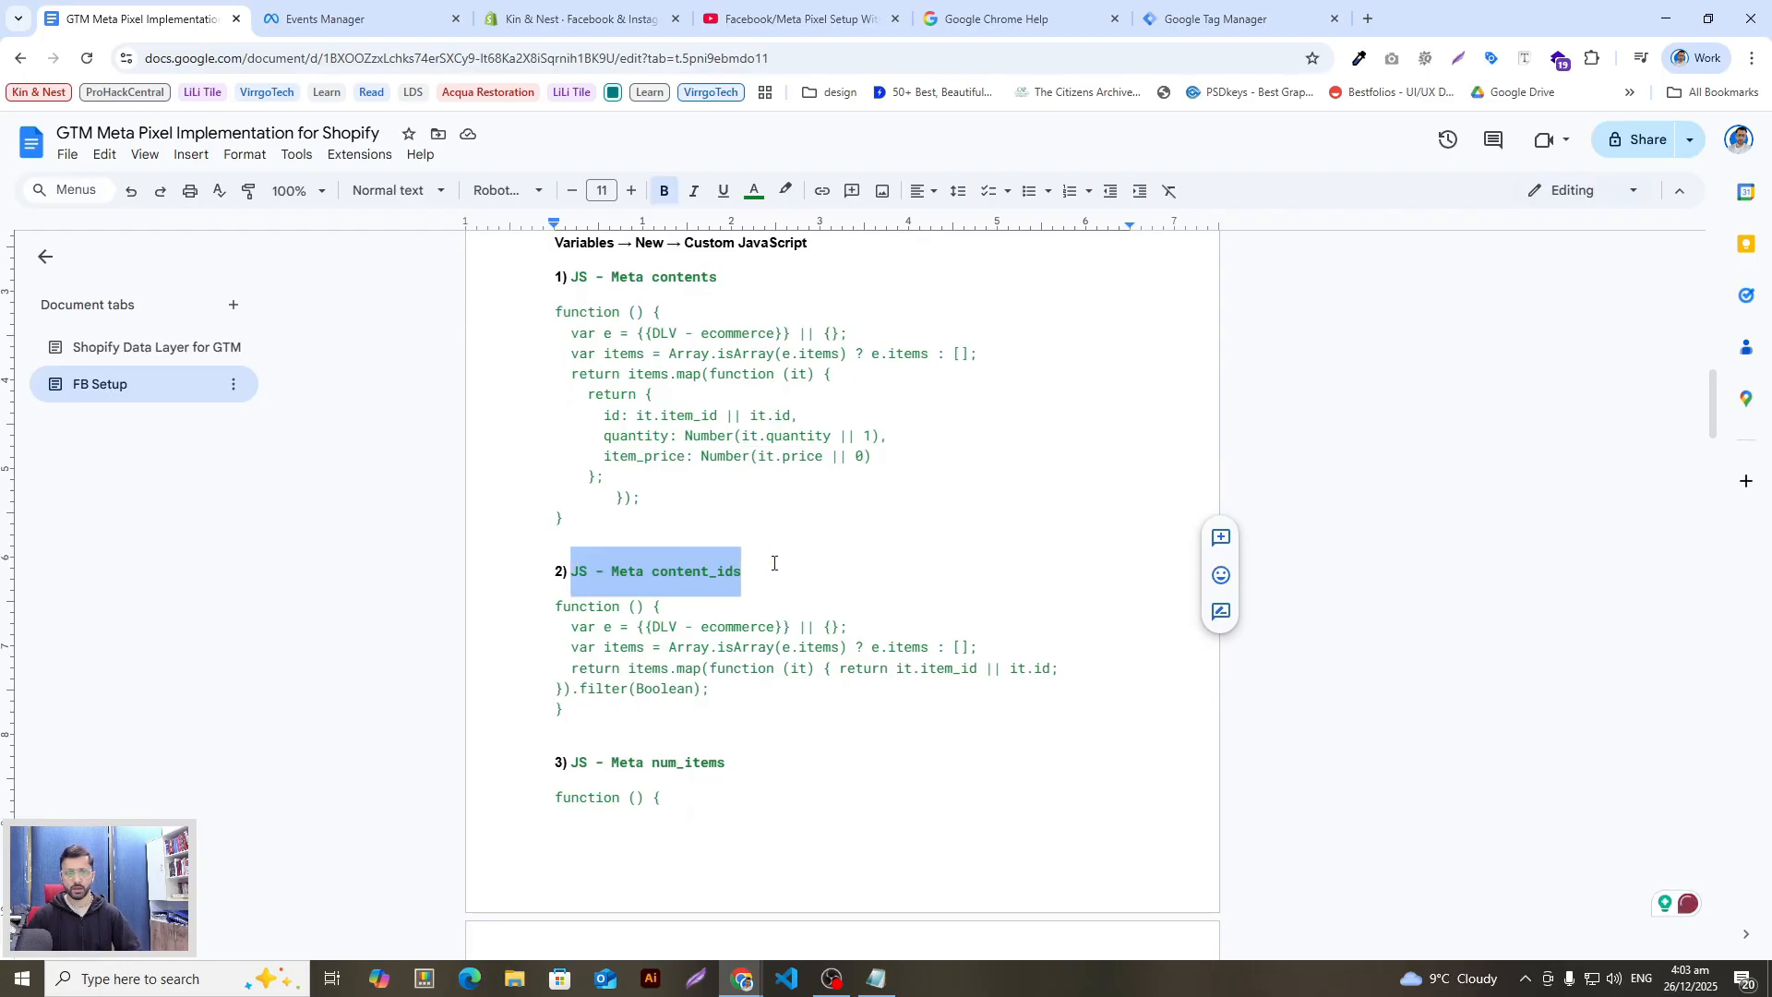
{"action": "key", "text": "alt+Tab"}
Step: Start a new Custom JavaScript variable named 'JS - Meta content_ids'
{"action": "left_click", "coordinate": [1450, 551]}
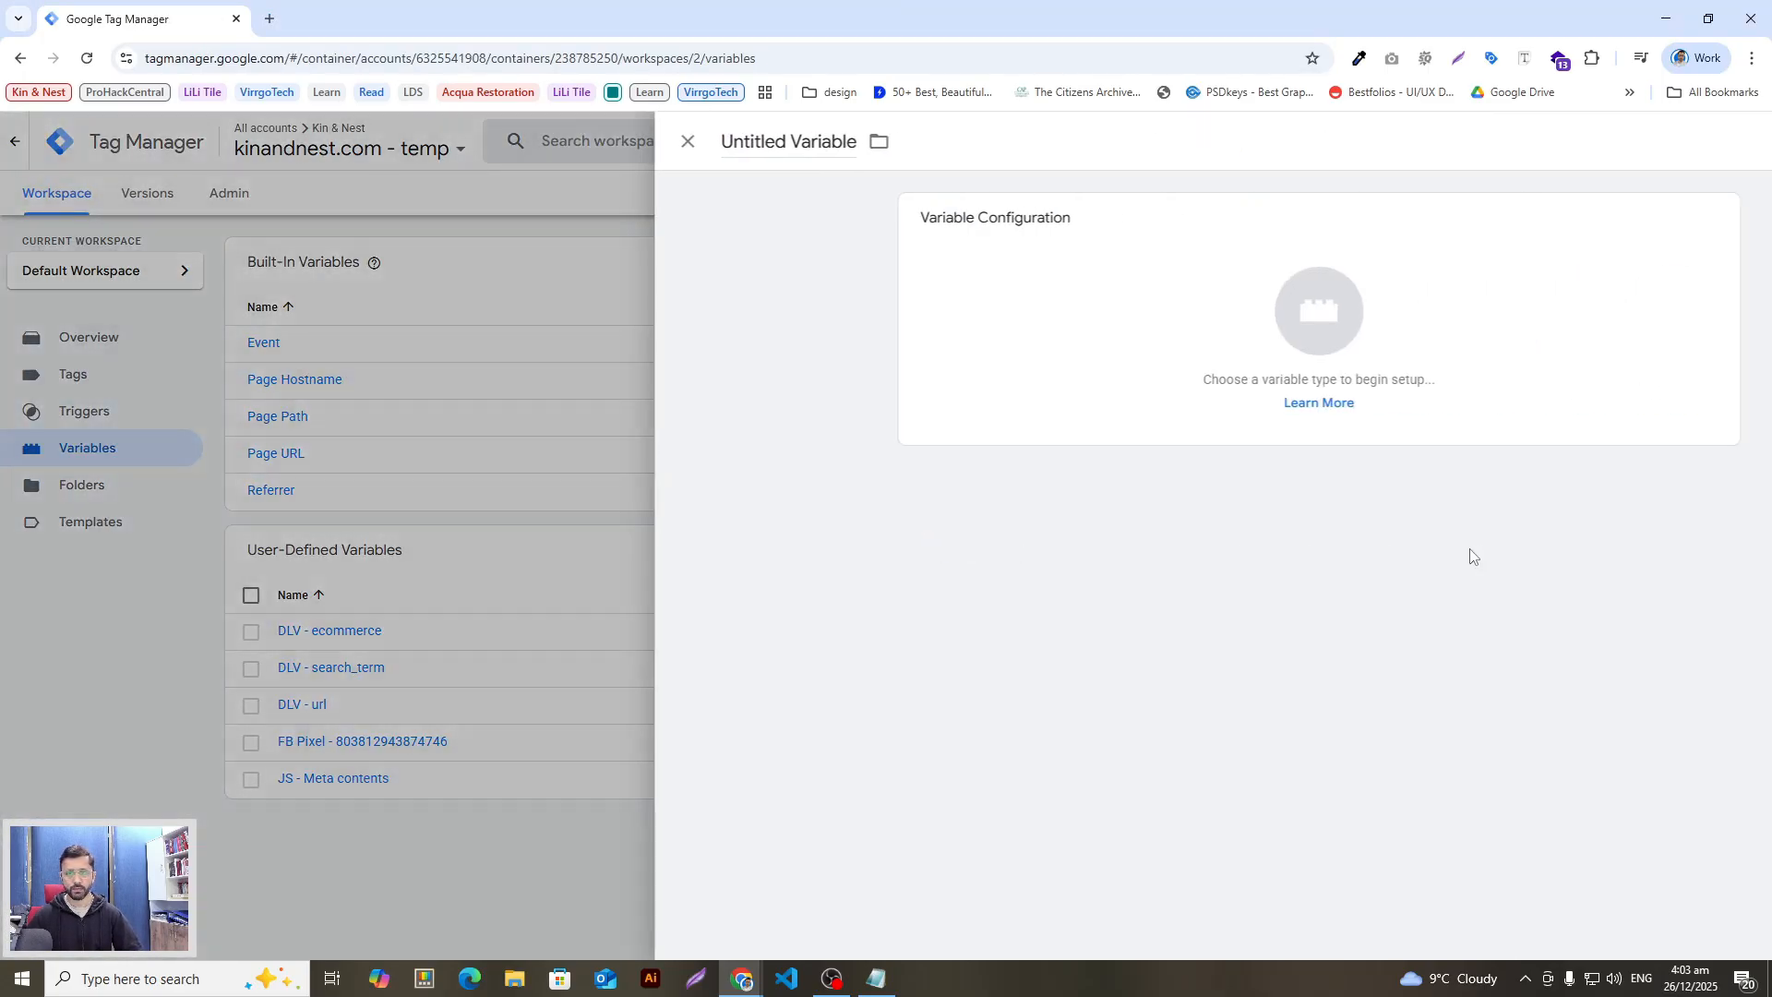
{"action": "double_click", "coordinate": [613, 141]}
{"action": "key", "text": "ctrl+a"}
{"action": "key", "text": "ctrl+v"}
{"action": "left_click", "coordinate": [879, 263]}
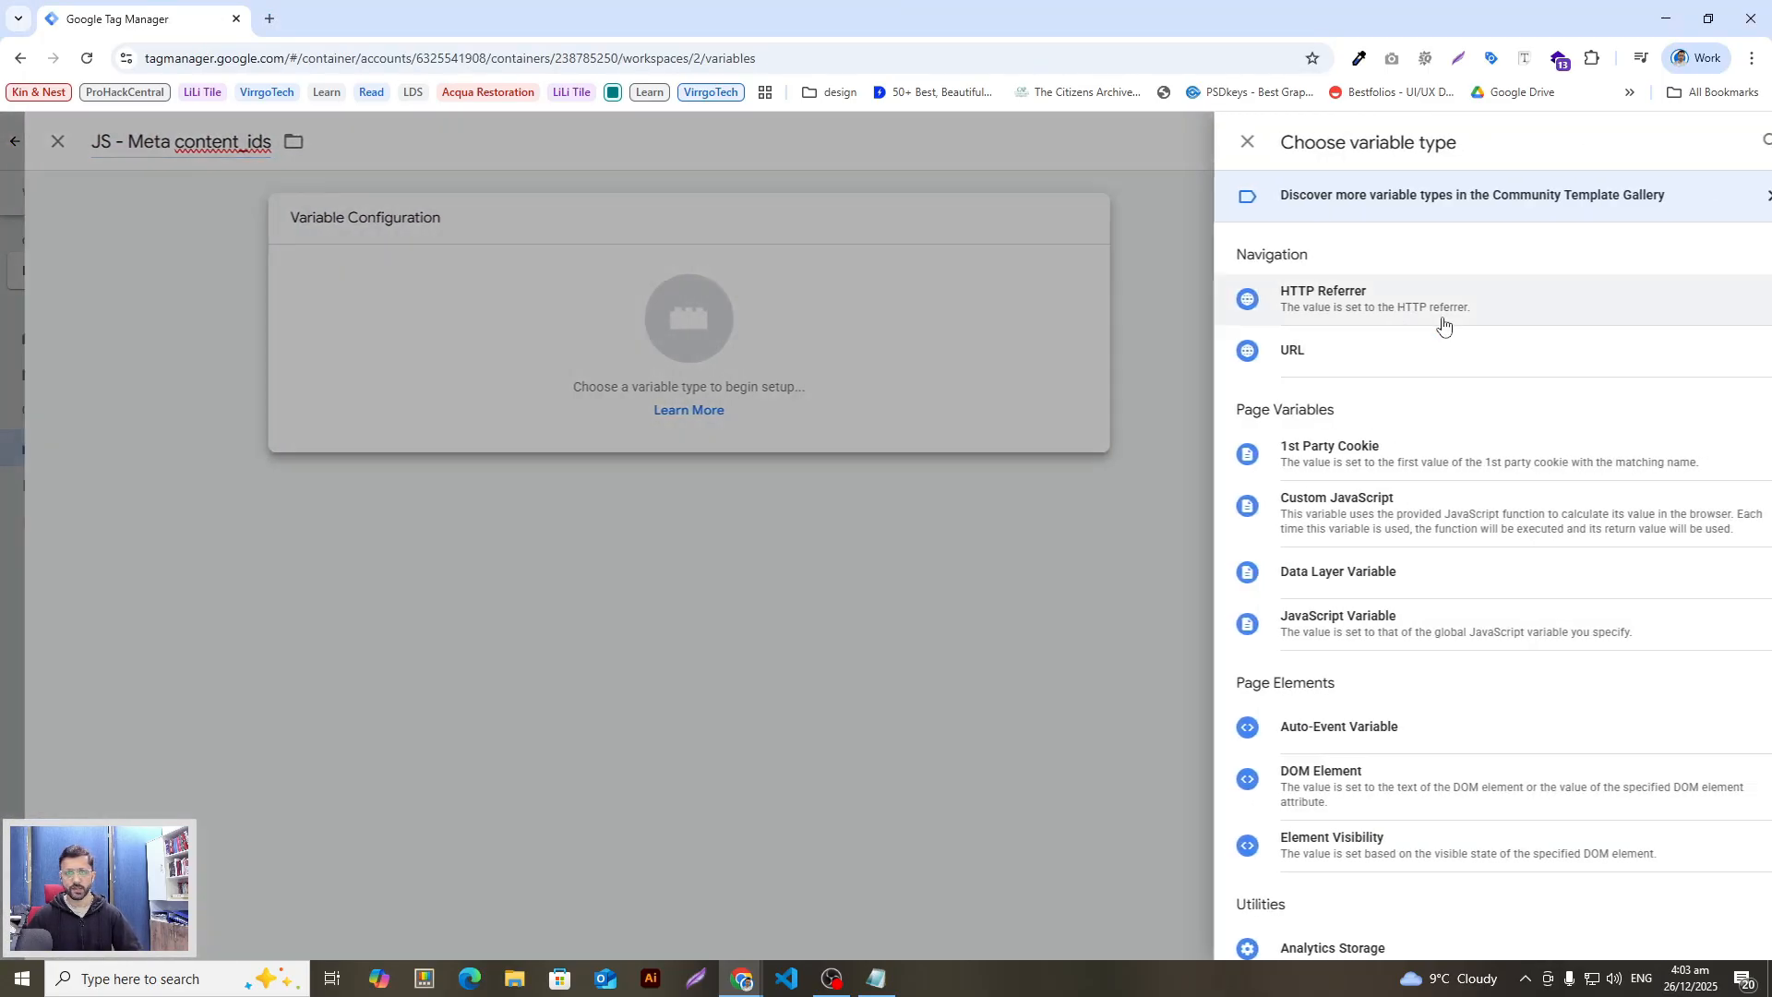
{"action": "left_click", "coordinate": [1740, 140]}
{"action": "type", "text": "custom"}
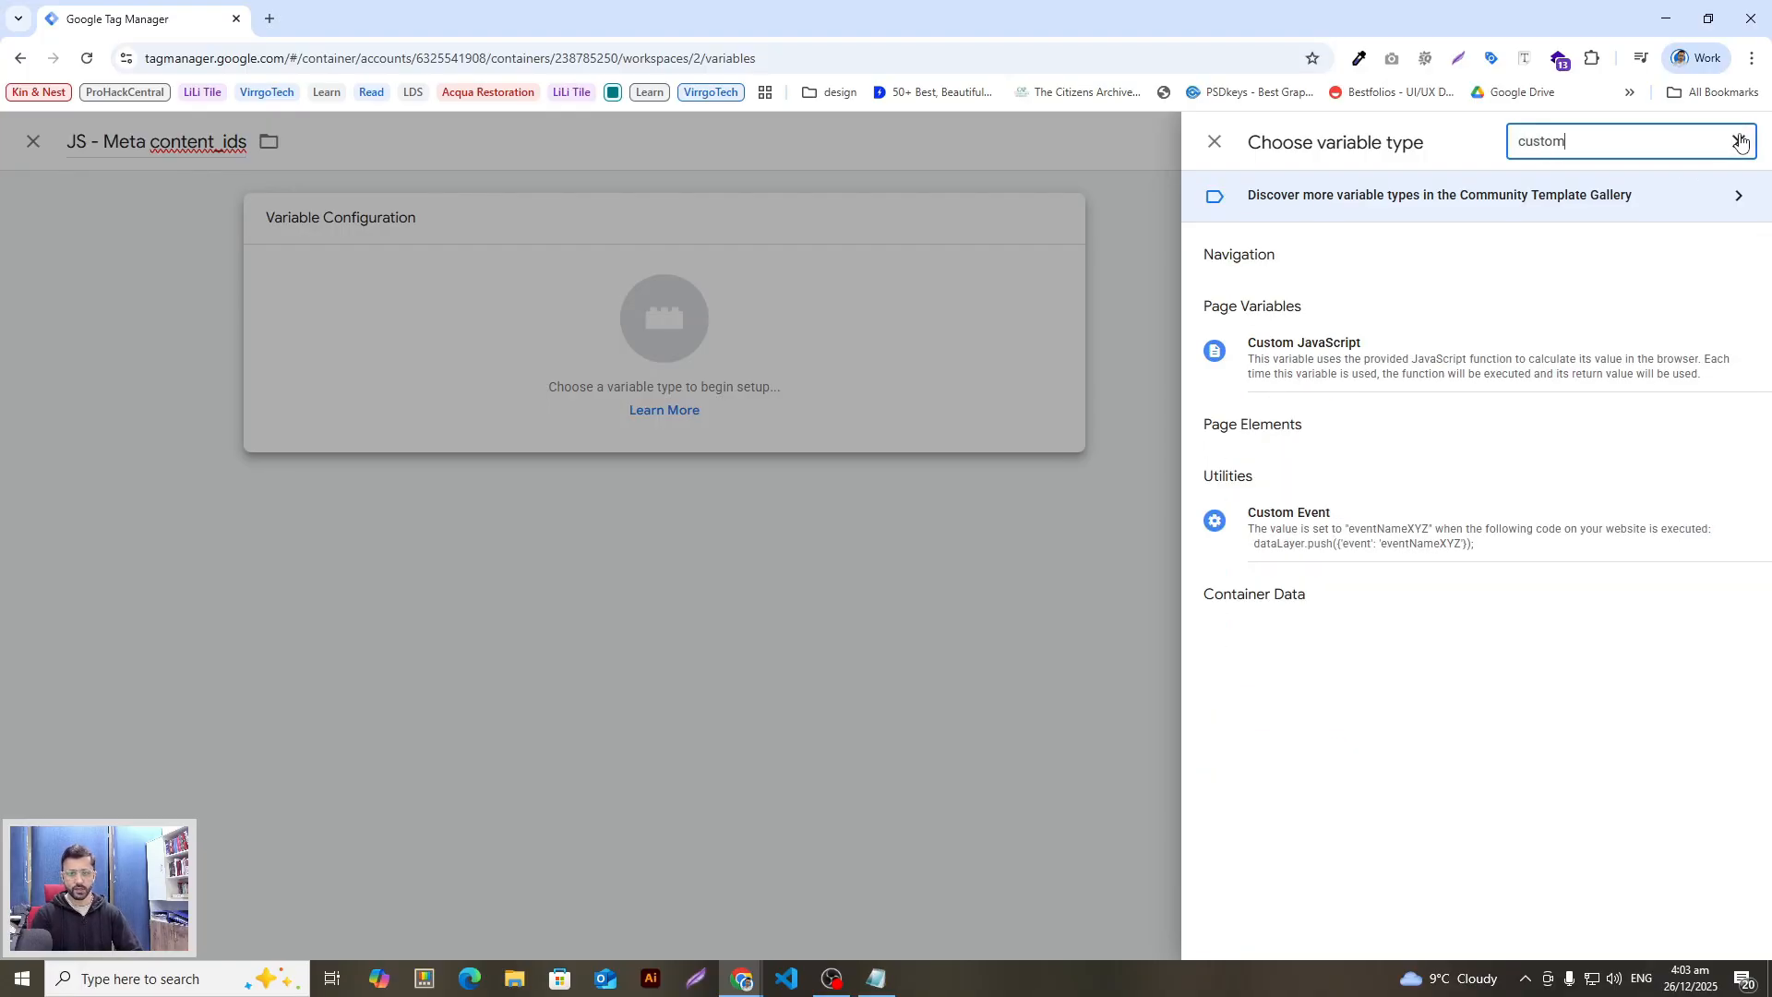
{"action": "left_click", "coordinate": [1304, 356]}
Step: Paste the guide's JS - Meta content_ids code block into the code editor
{"action": "key", "text": "alt+Tab"}
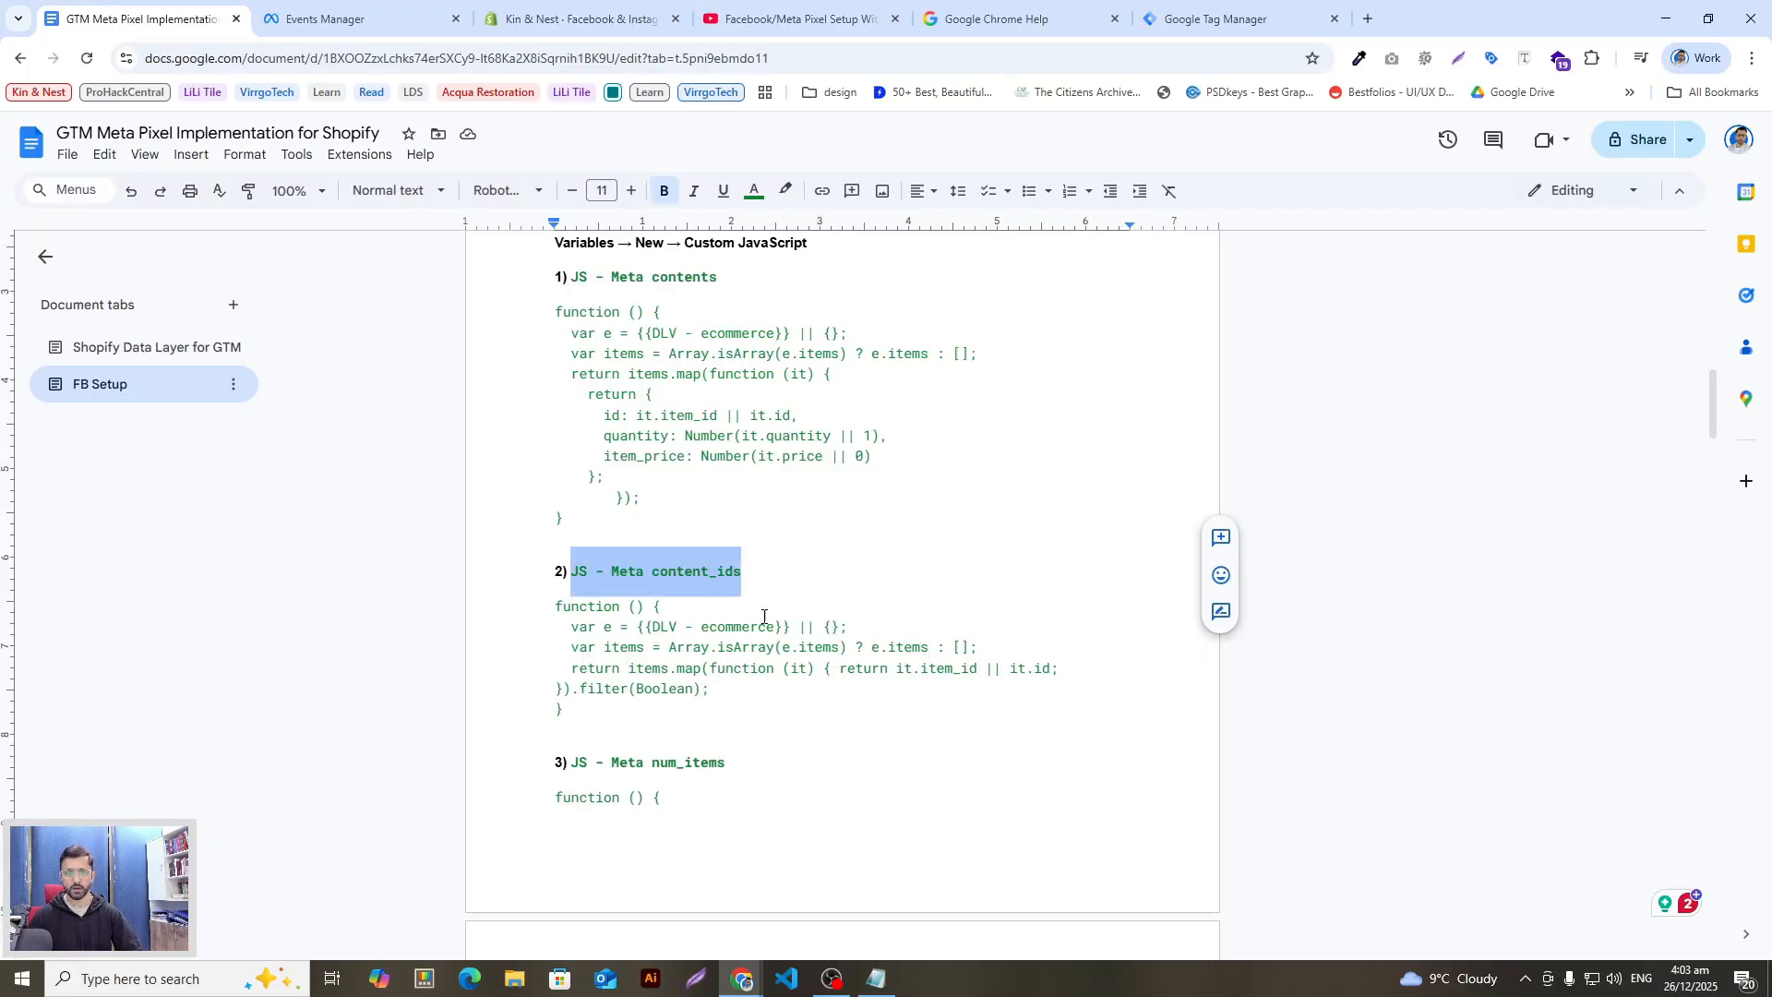
{"action": "left_click", "coordinate": [711, 722]}
{"action": "left_click_drag", "start_coordinate": [711, 723], "coordinate": [554, 606]}
{"action": "key", "text": "ctrl+c"}
{"action": "key", "text": "alt+Tab"}
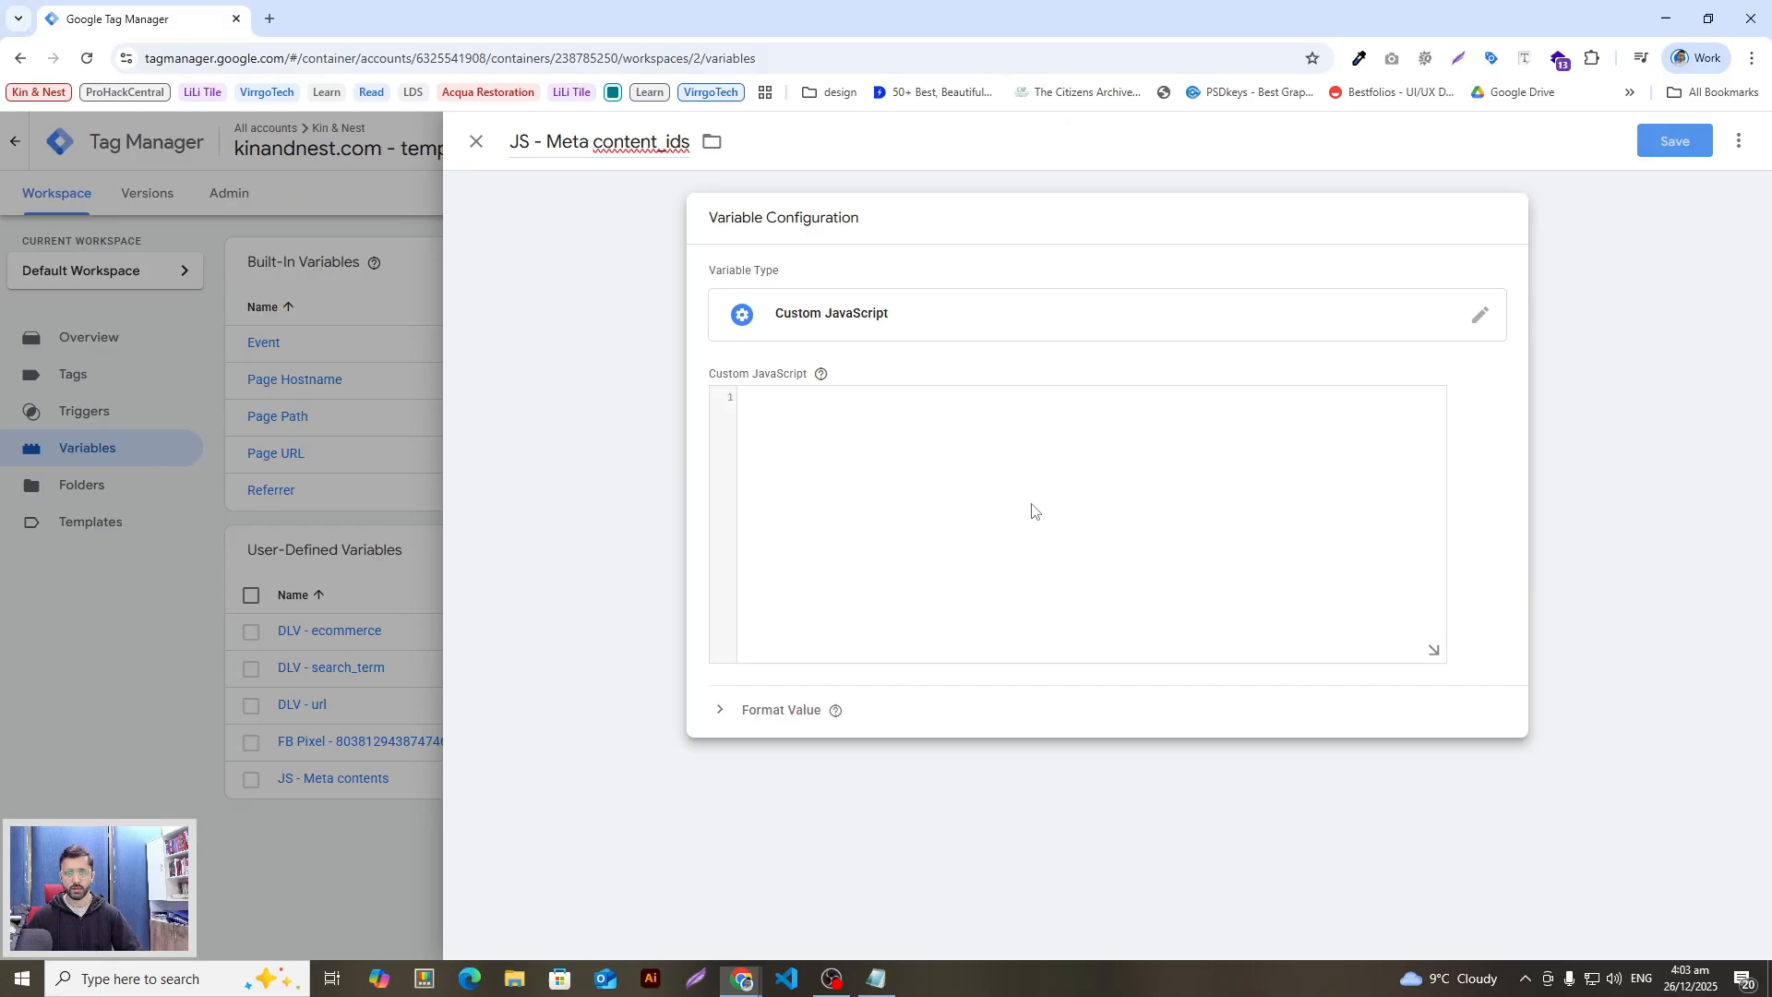
{"action": "key", "text": "ctrl+v"}
Step: Scroll the guide to the 'JS - Meta num_items' heading and select it
{"action": "key", "text": "alt+Tab"}
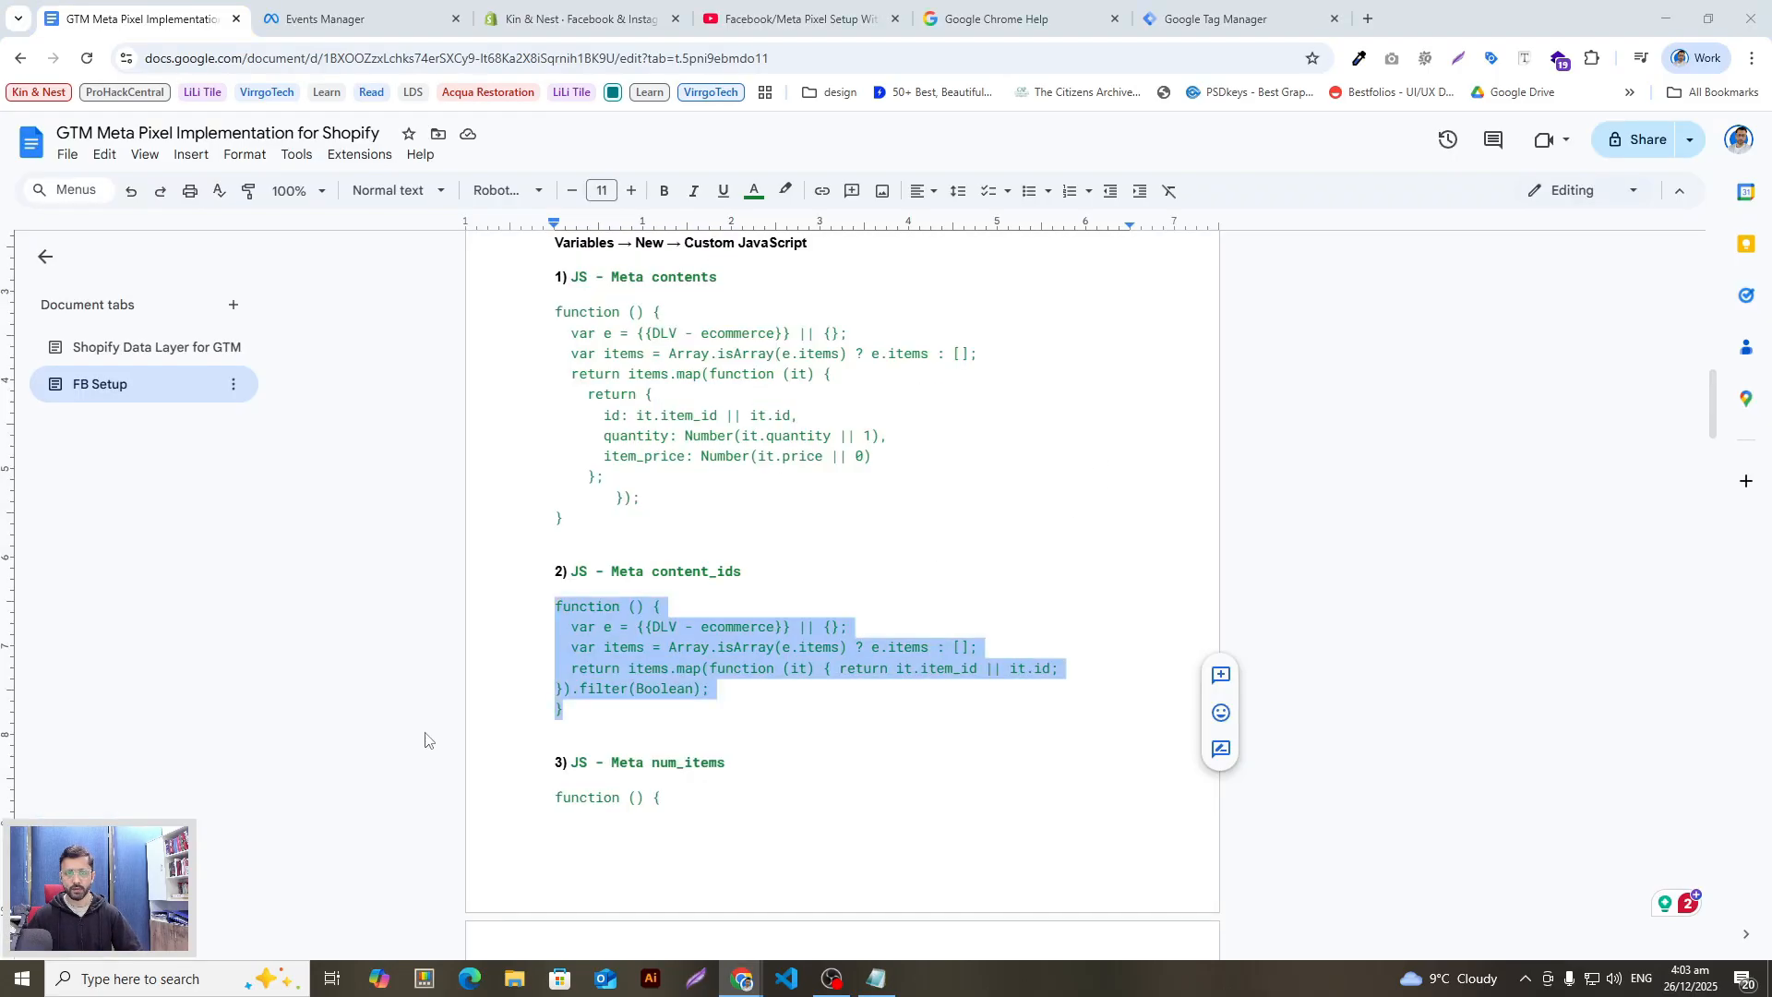
{"action": "scroll", "coordinate": [582, 495], "scroll_direction": "down", "scroll_amount": 2}
{"action": "scroll", "coordinate": [626, 599], "scroll_direction": "down", "scroll_amount": 1}
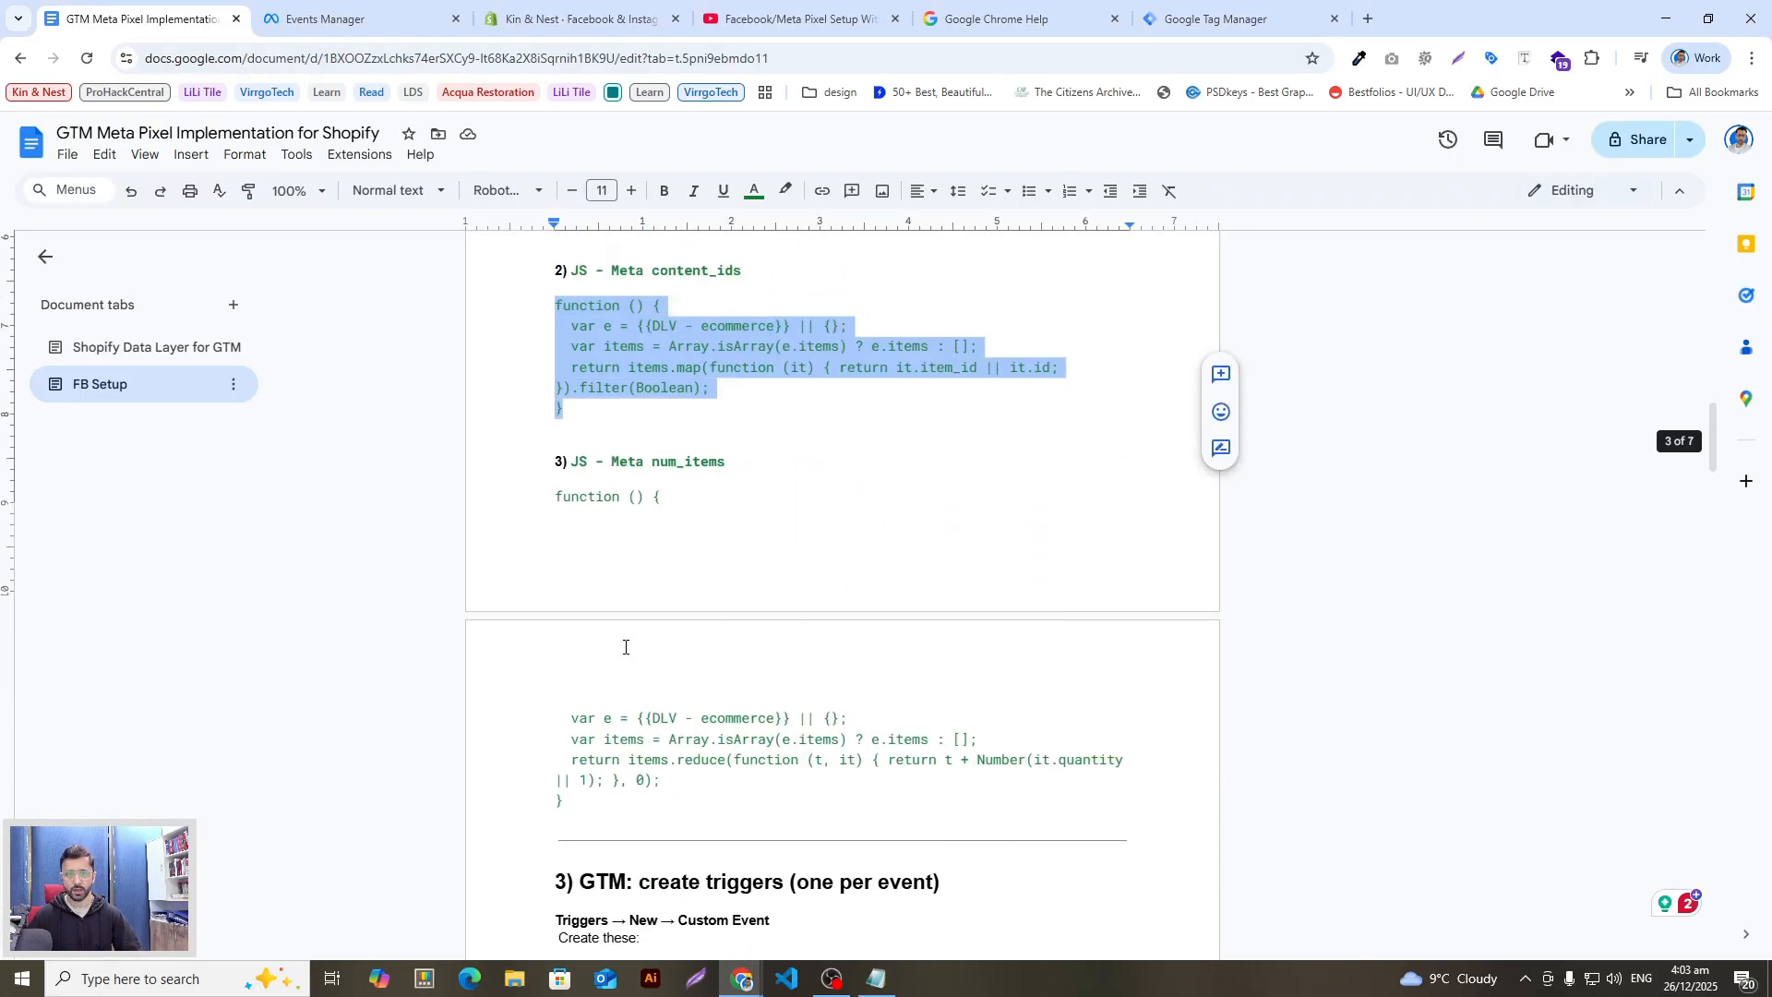
{"action": "scroll", "coordinate": [626, 641], "scroll_direction": "up", "scroll_amount": 2}
{"action": "scroll", "coordinate": [645, 642], "scroll_direction": "down", "scroll_amount": 2}
{"action": "scroll", "coordinate": [644, 649], "scroll_direction": "down", "scroll_amount": 8}
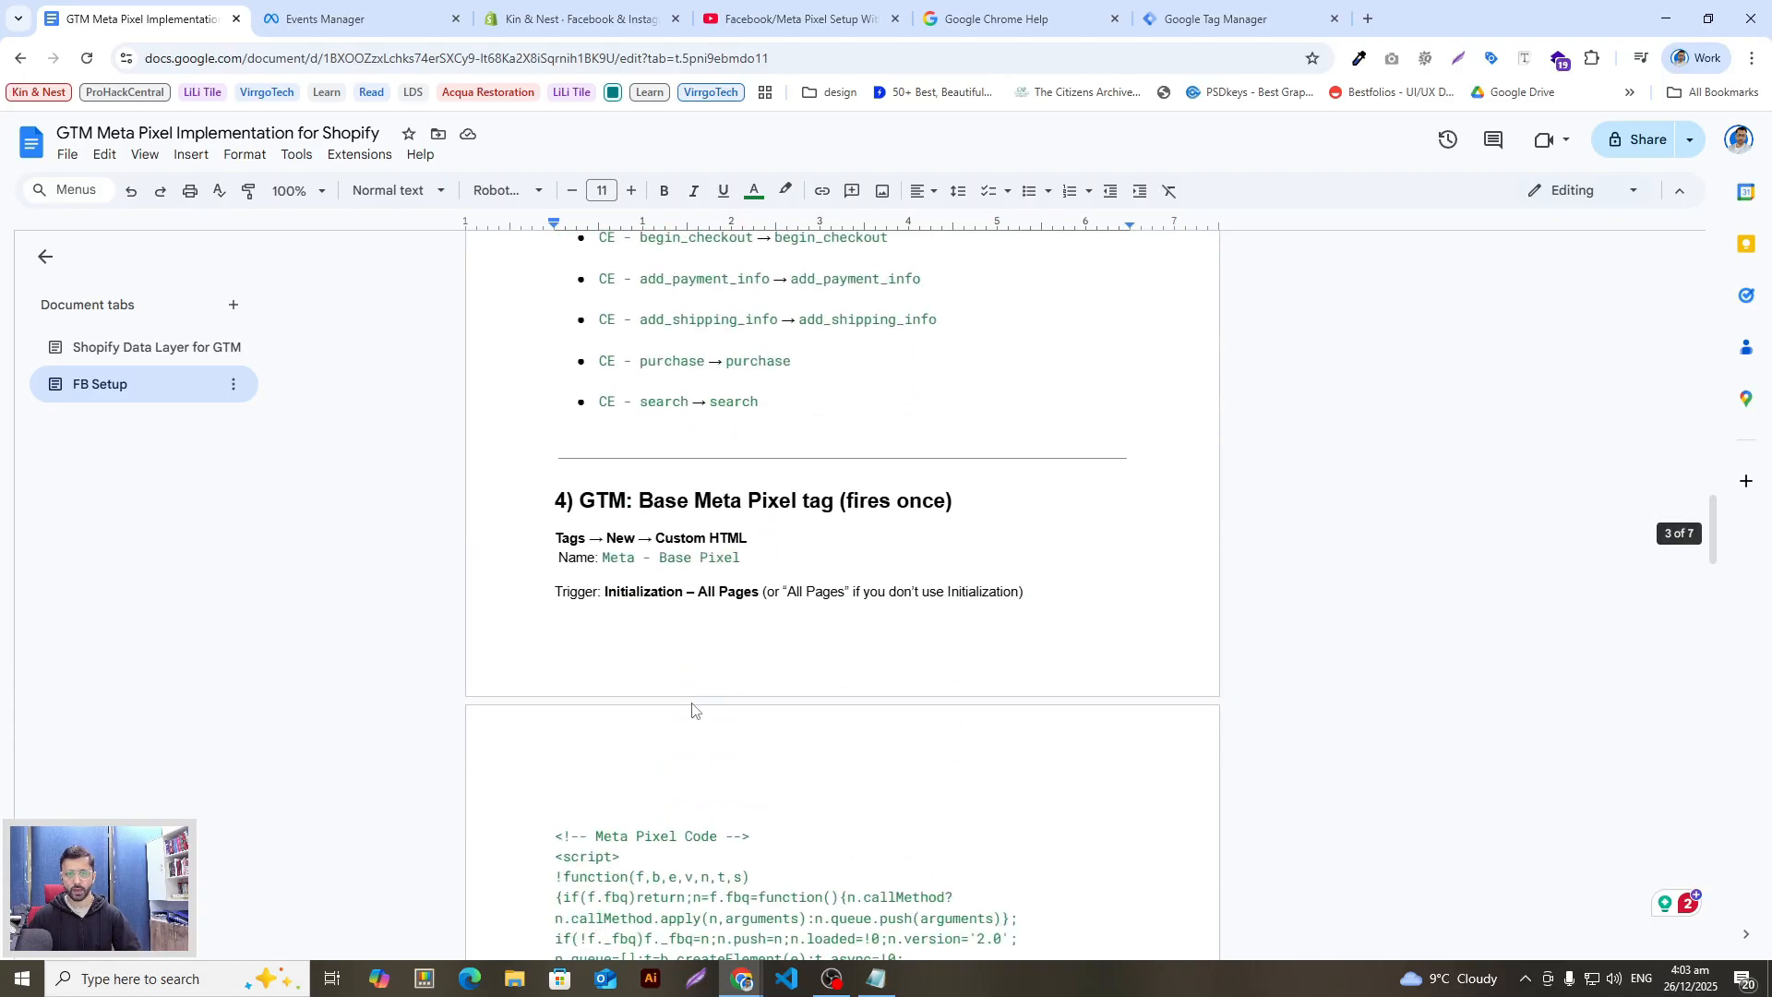
{"action": "scroll", "coordinate": [692, 711], "scroll_direction": "up", "scroll_amount": 5}
{"action": "scroll", "coordinate": [711, 718], "scroll_direction": "up", "scroll_amount": 6}
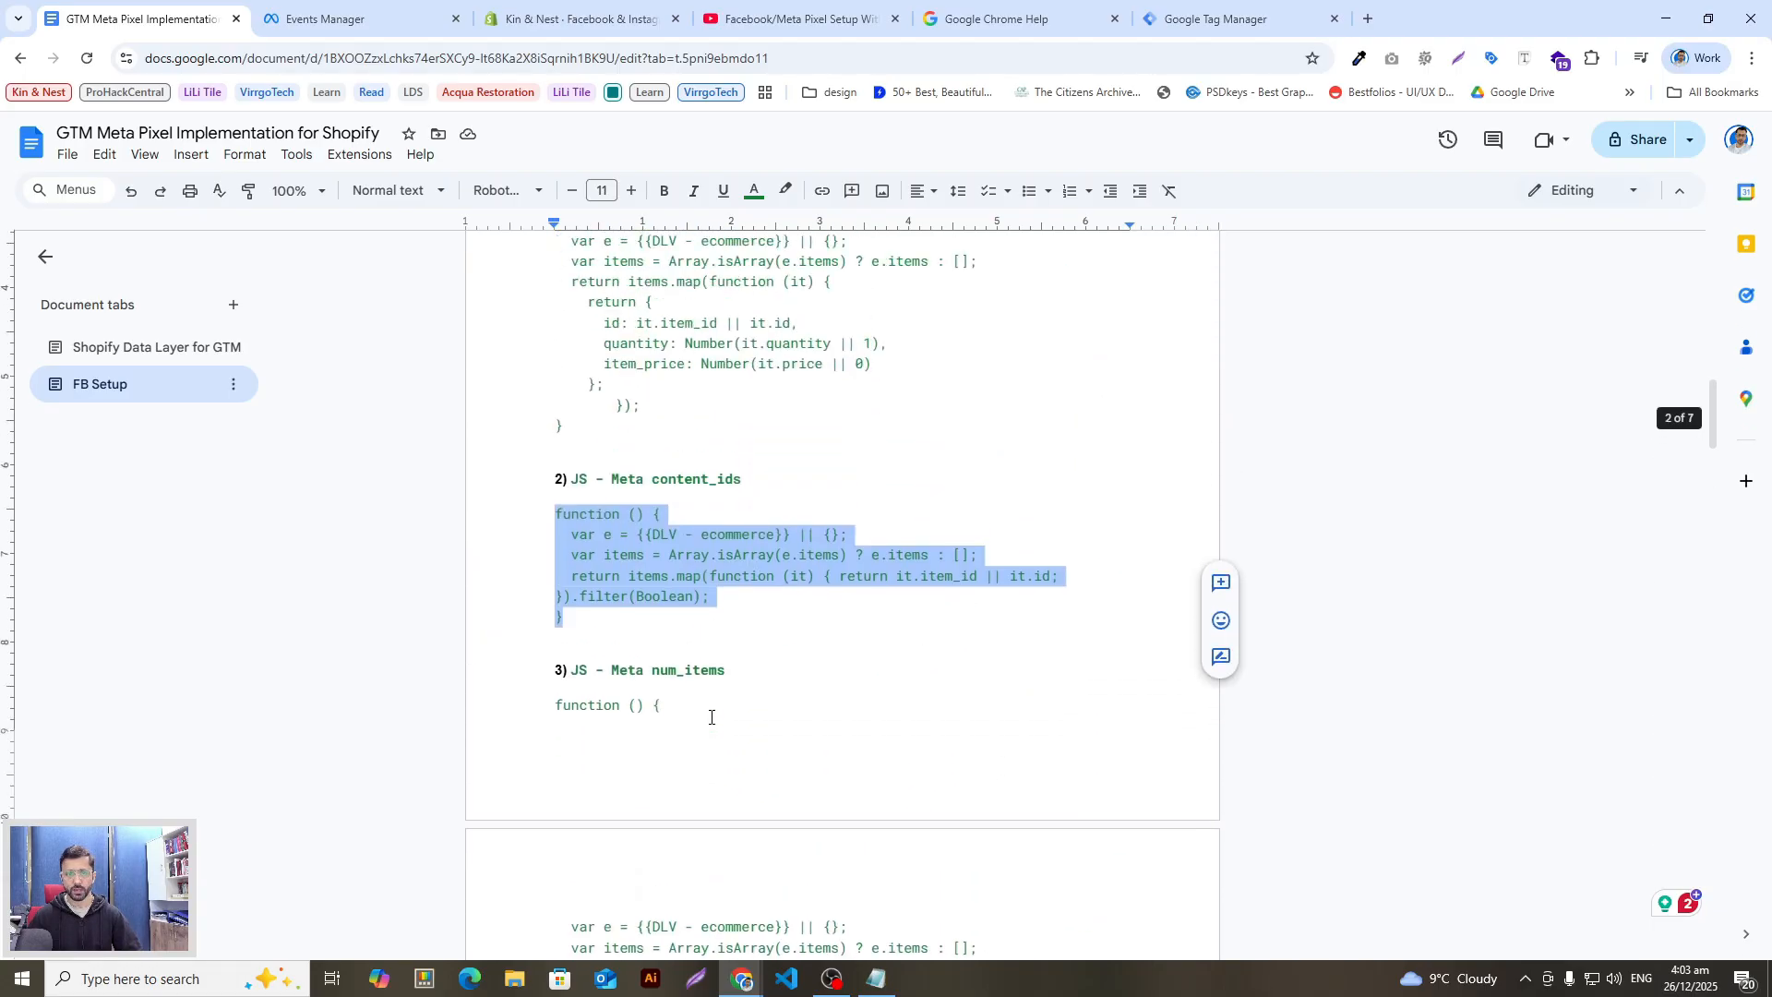
{"action": "scroll", "coordinate": [701, 678], "scroll_direction": "down", "scroll_amount": 2}
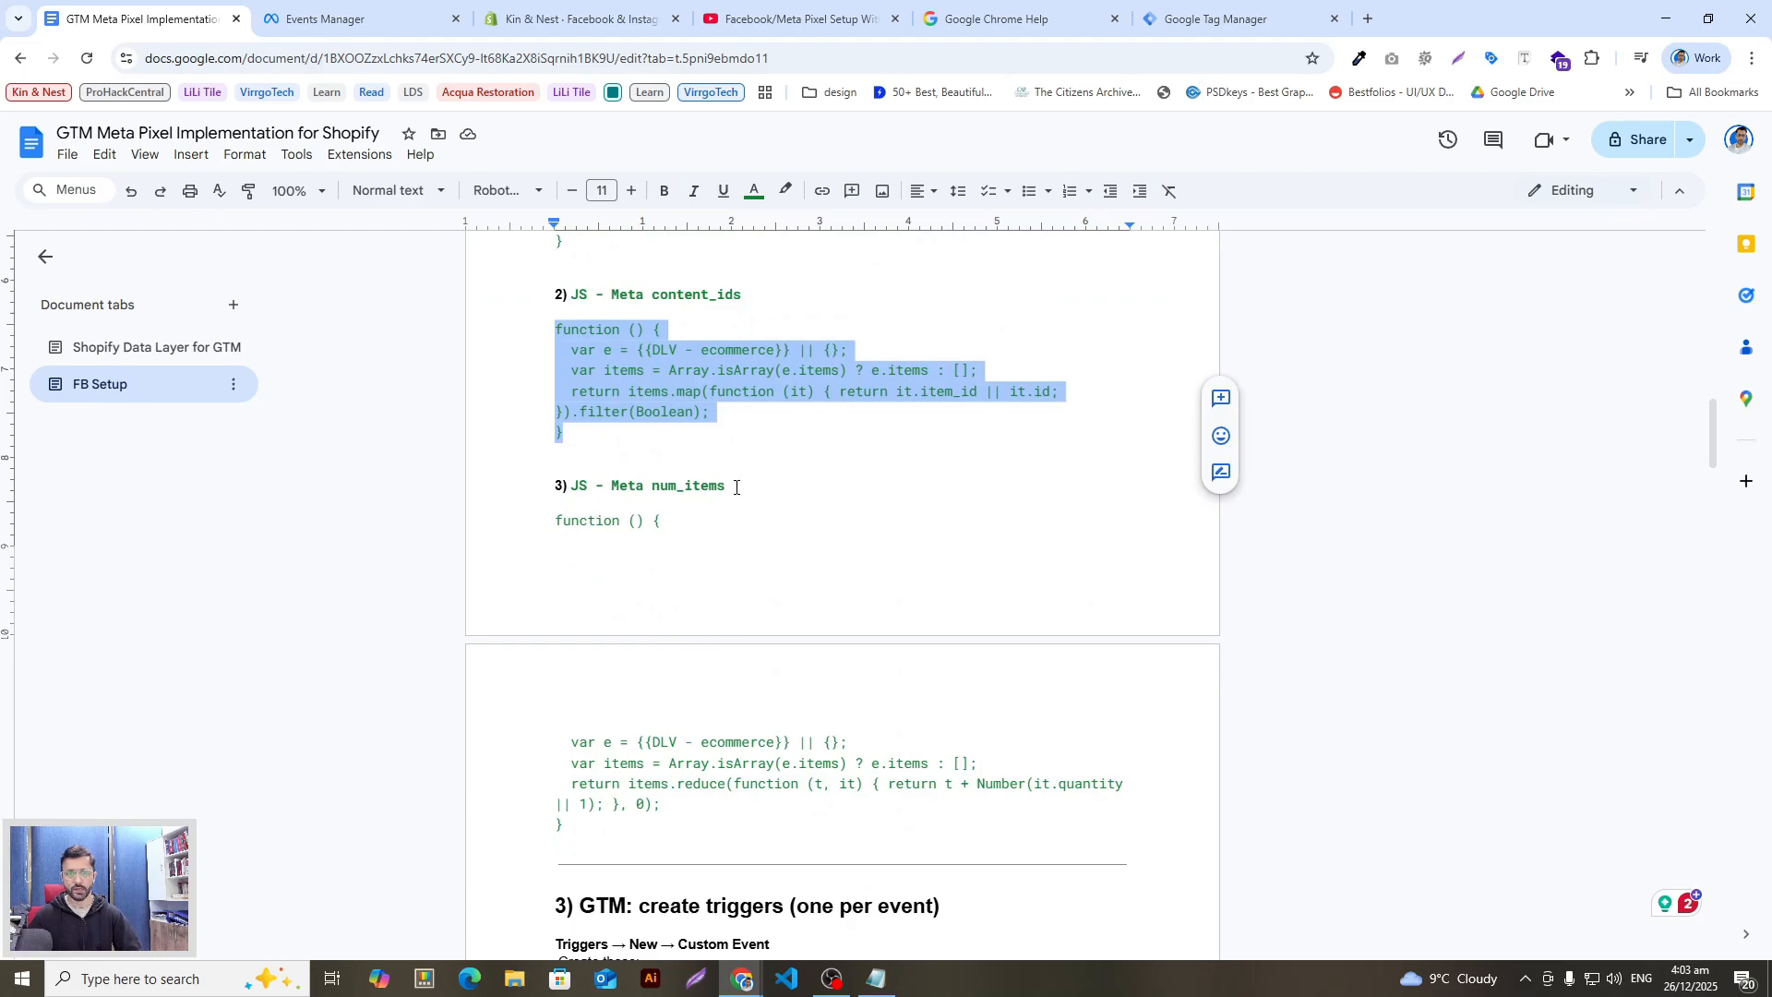
{"action": "left_click_drag", "start_coordinate": [735, 486], "coordinate": [572, 475]}
{"action": "key", "text": "alt+Tab"}
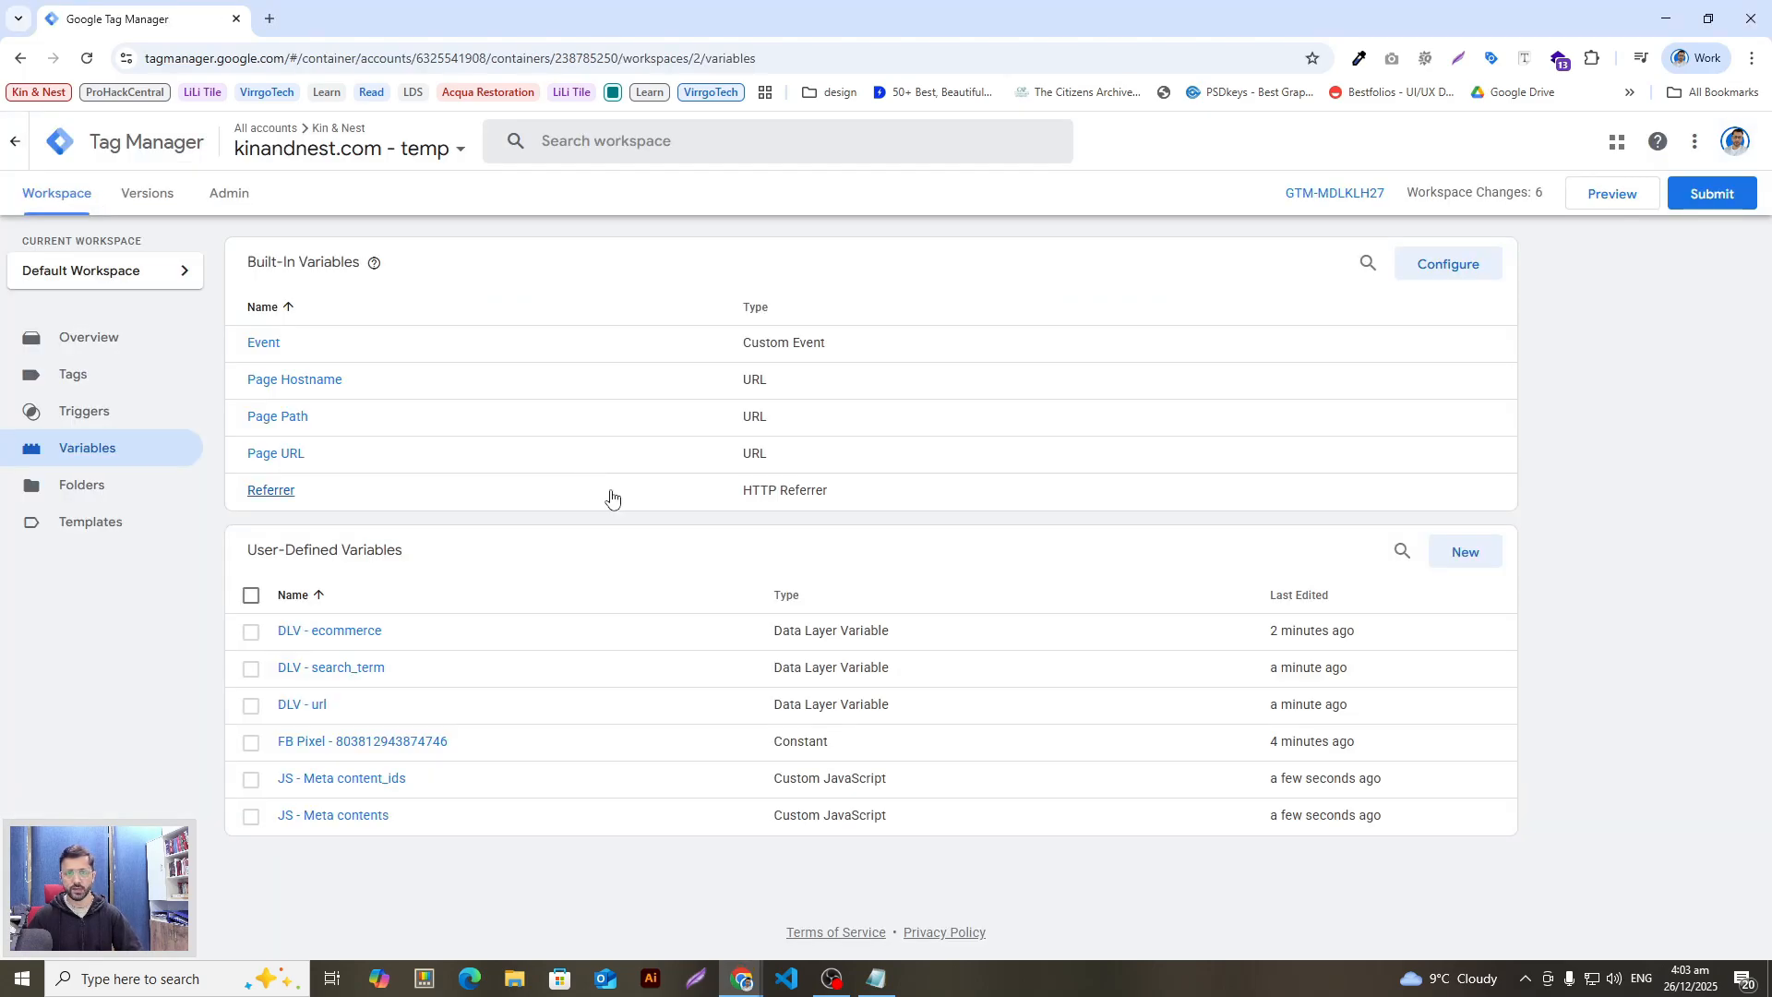
Step: Start a new user-defined variable titled 'JS - Meta num_items'
{"action": "key", "text": "alt+Tab"}
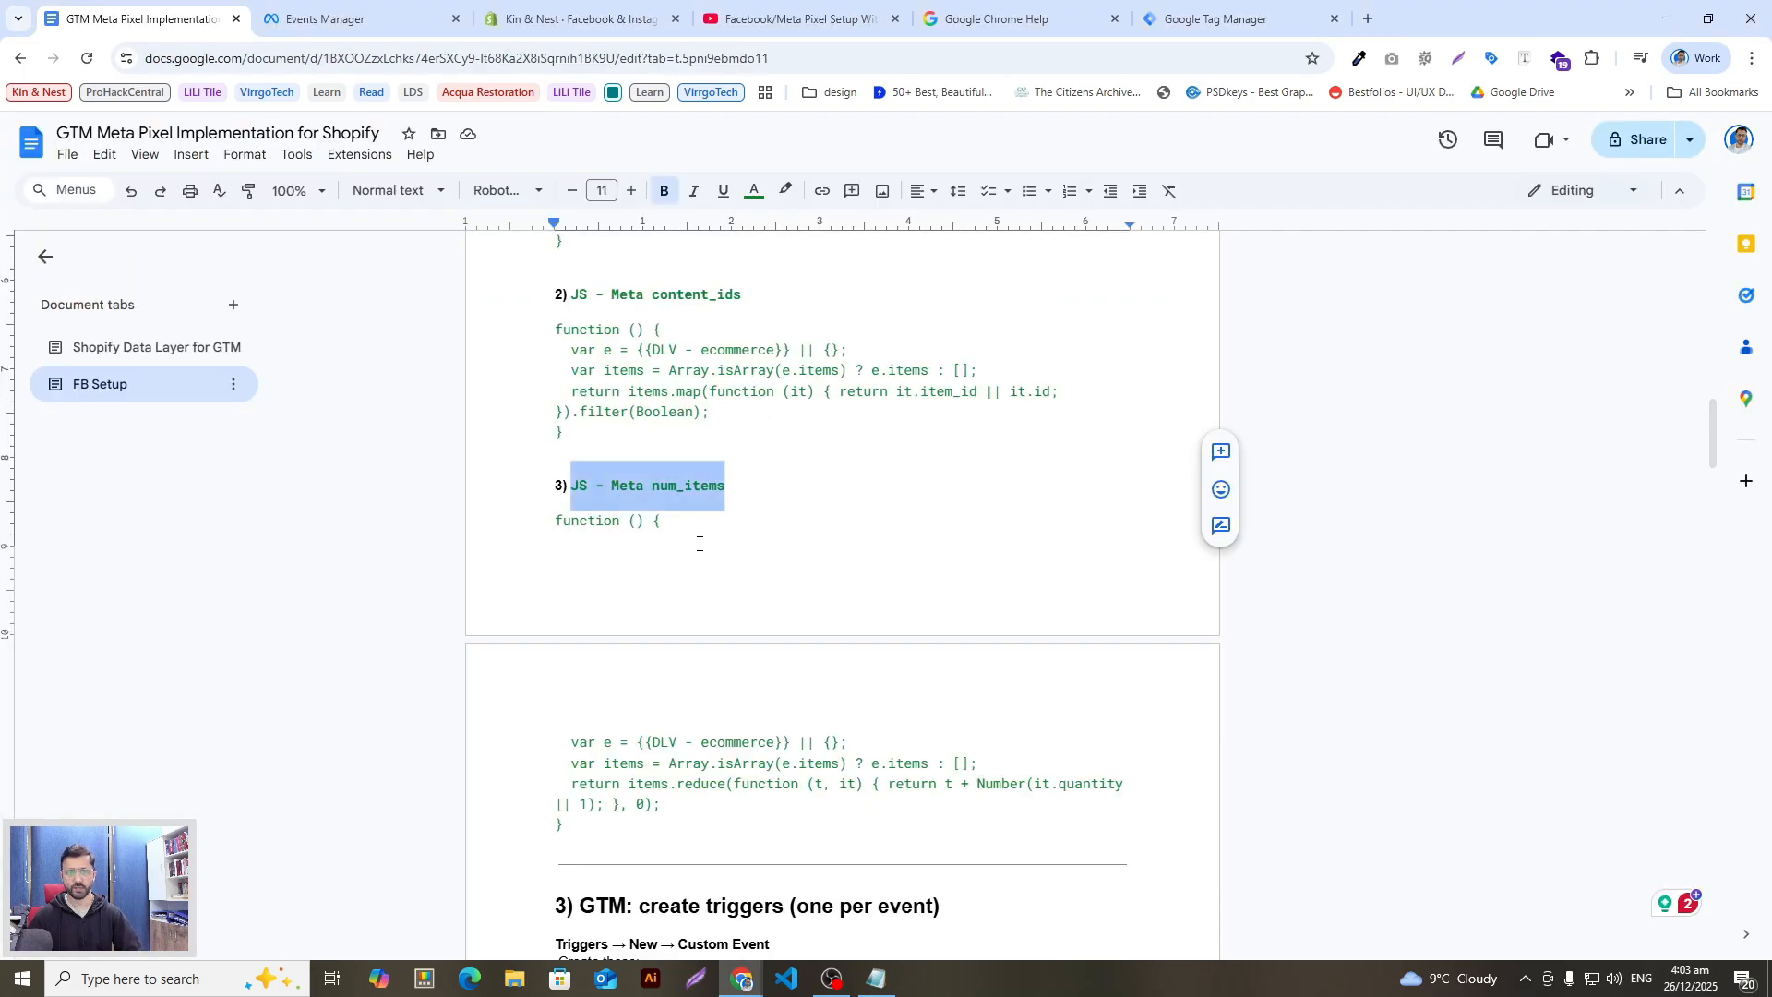
{"action": "key", "text": "alt+Tab"}
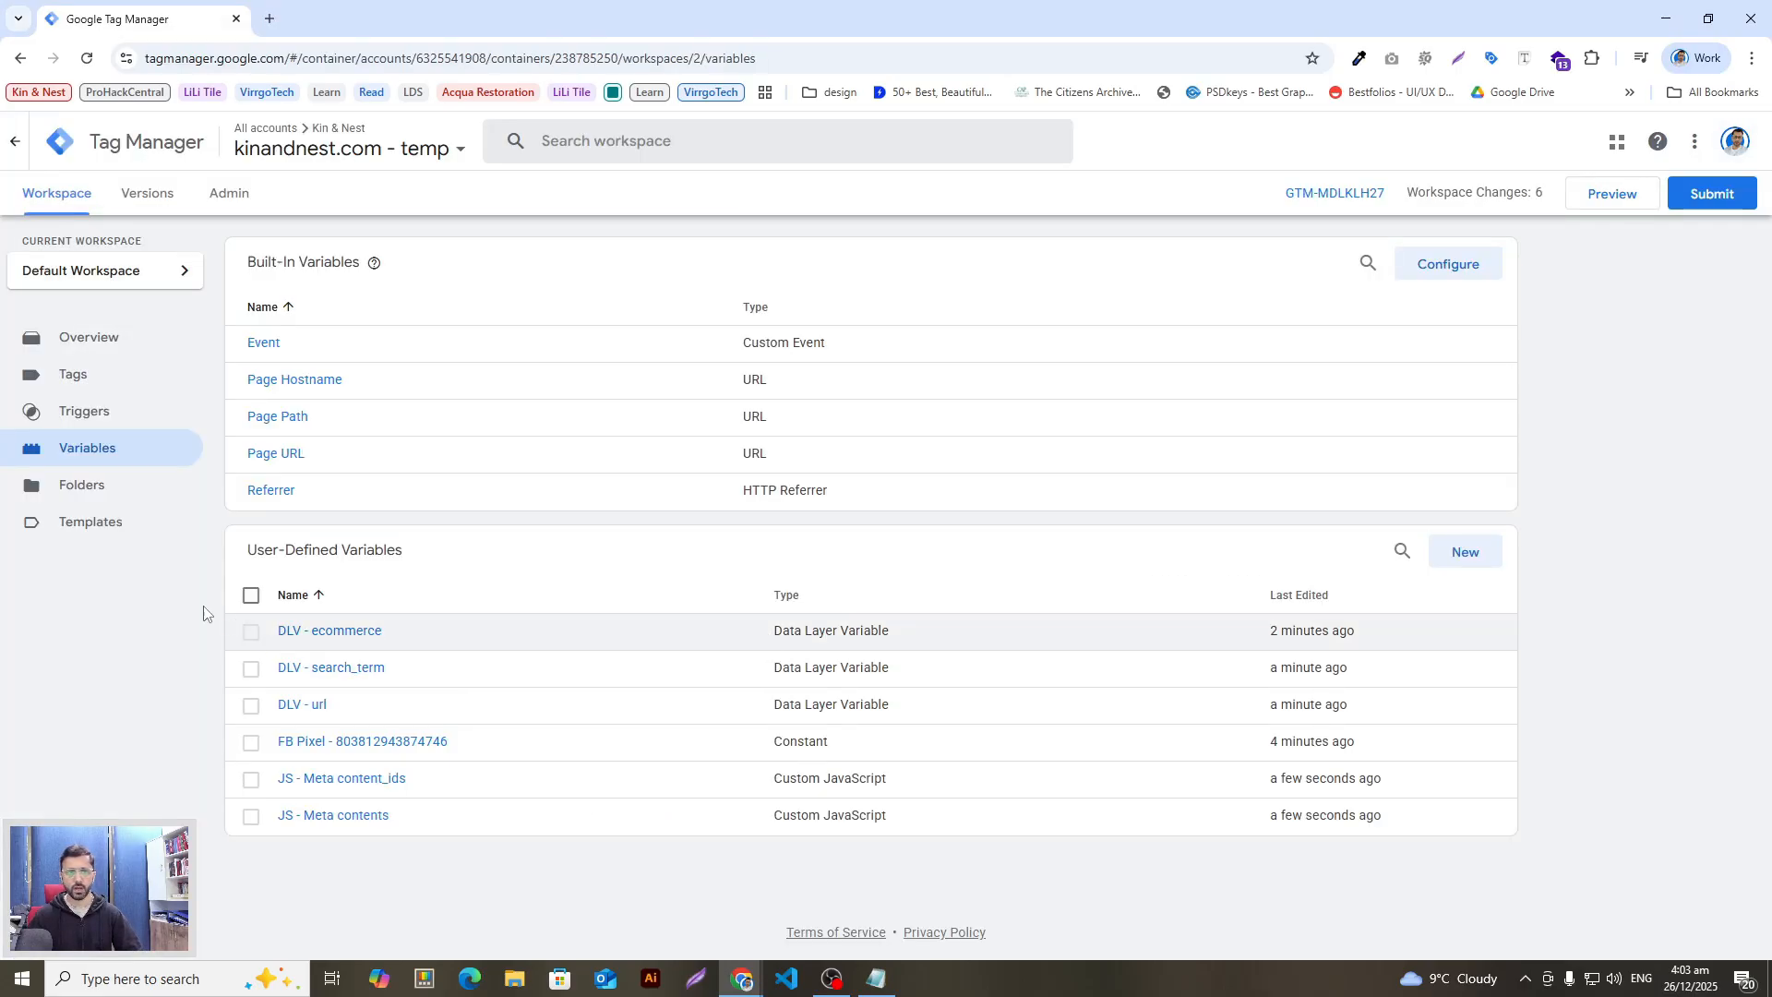
{"action": "left_click", "coordinate": [1467, 554]}
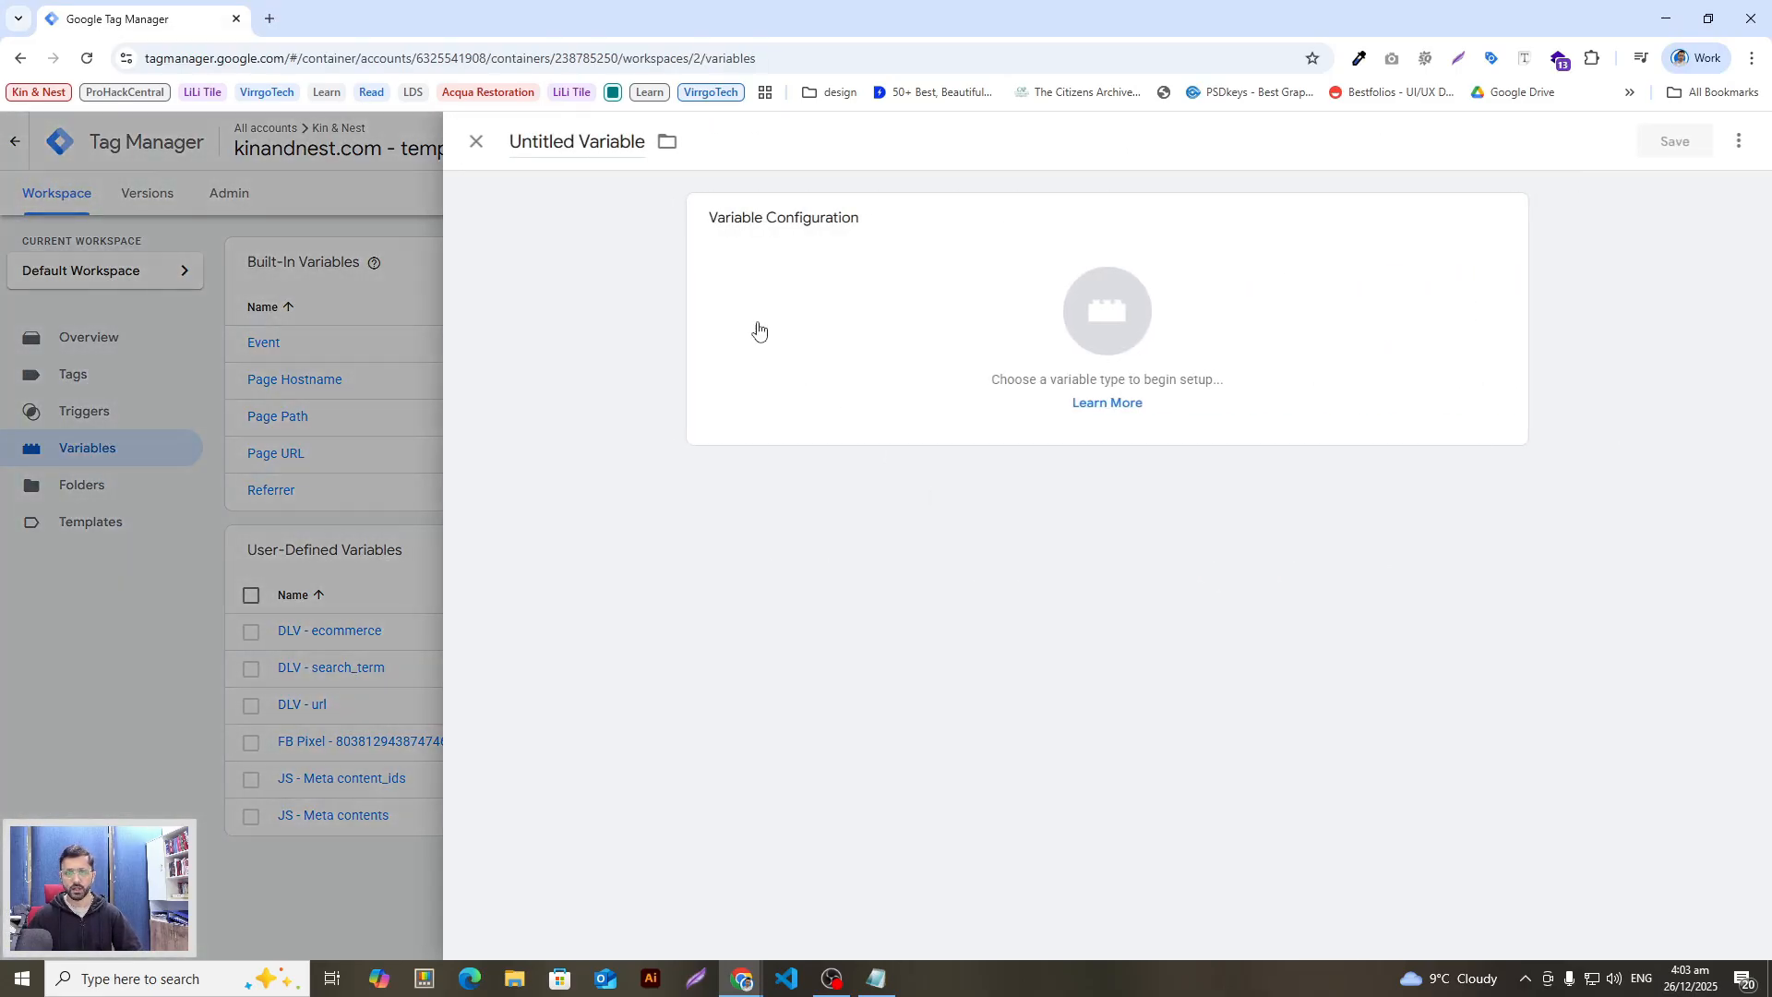
{"action": "left_click", "coordinate": [580, 148]}
{"action": "key", "text": "ctrl+v"}
Step: Copy the guide's num_items code and paste it into a Data Layer Variable field
{"action": "key", "text": "alt+Tab"}
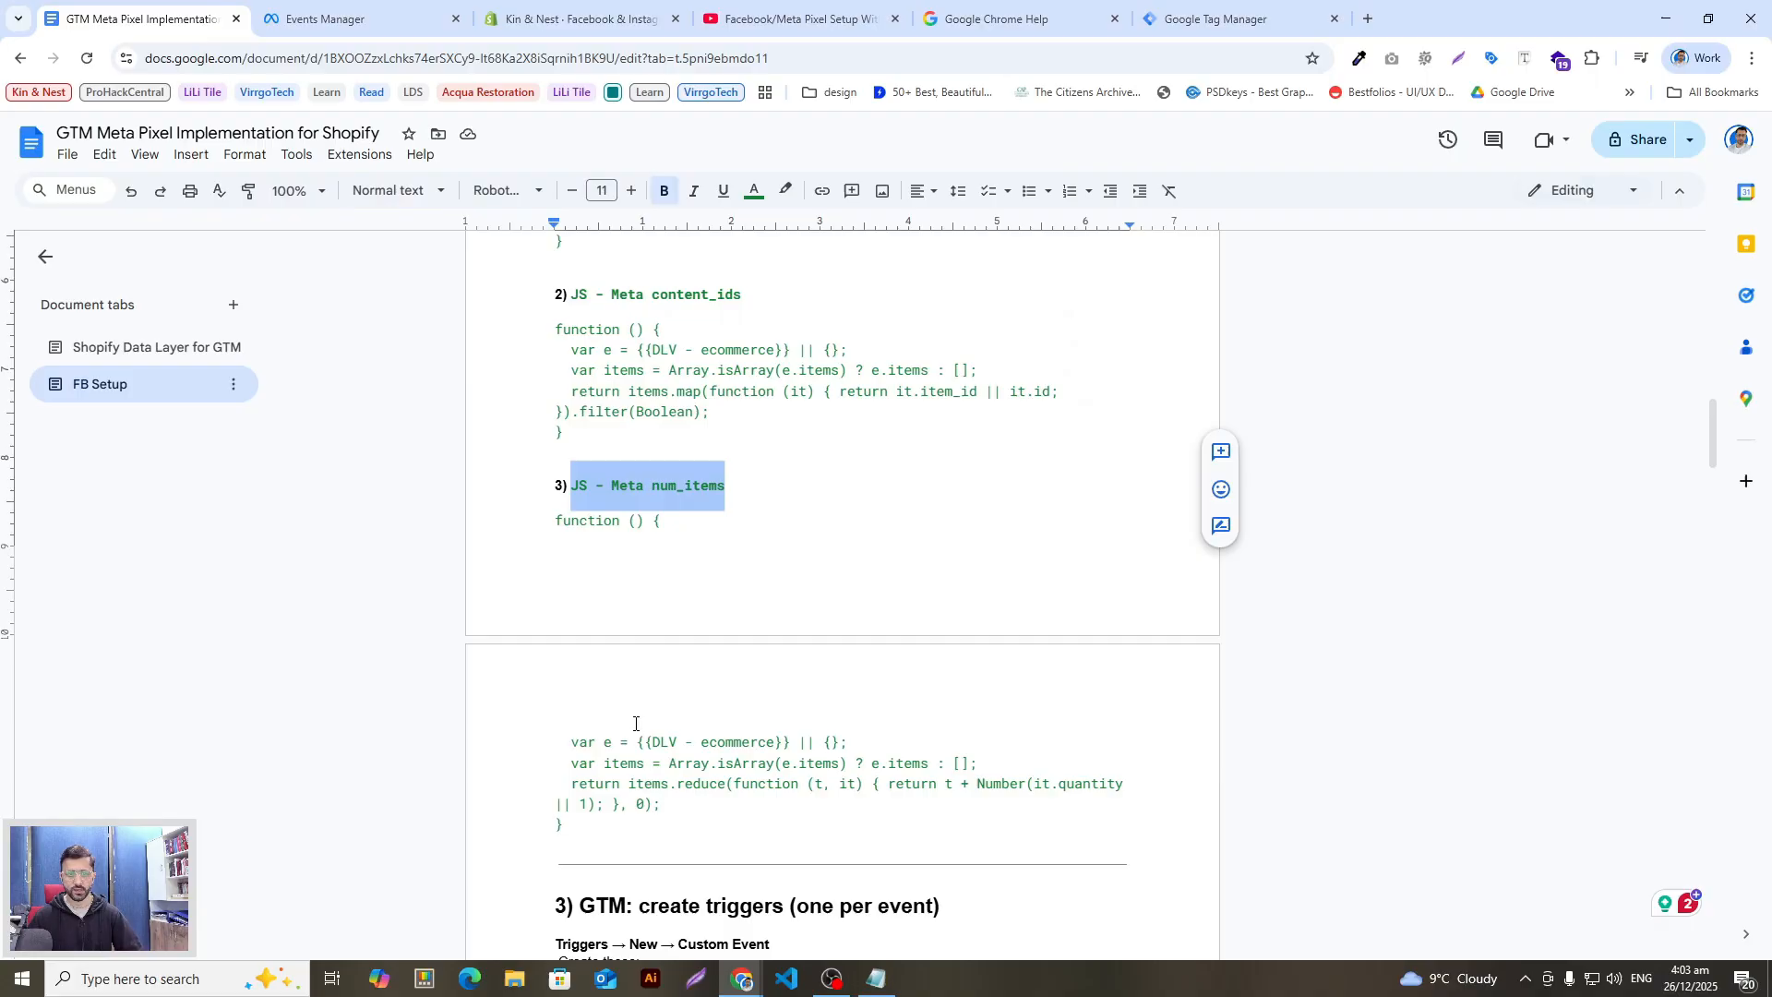
{"action": "left_click_drag", "start_coordinate": [604, 828], "coordinate": [499, 549]}
{"action": "key", "text": "ctrl+c"}
{"action": "key", "text": "alt+Tab"}
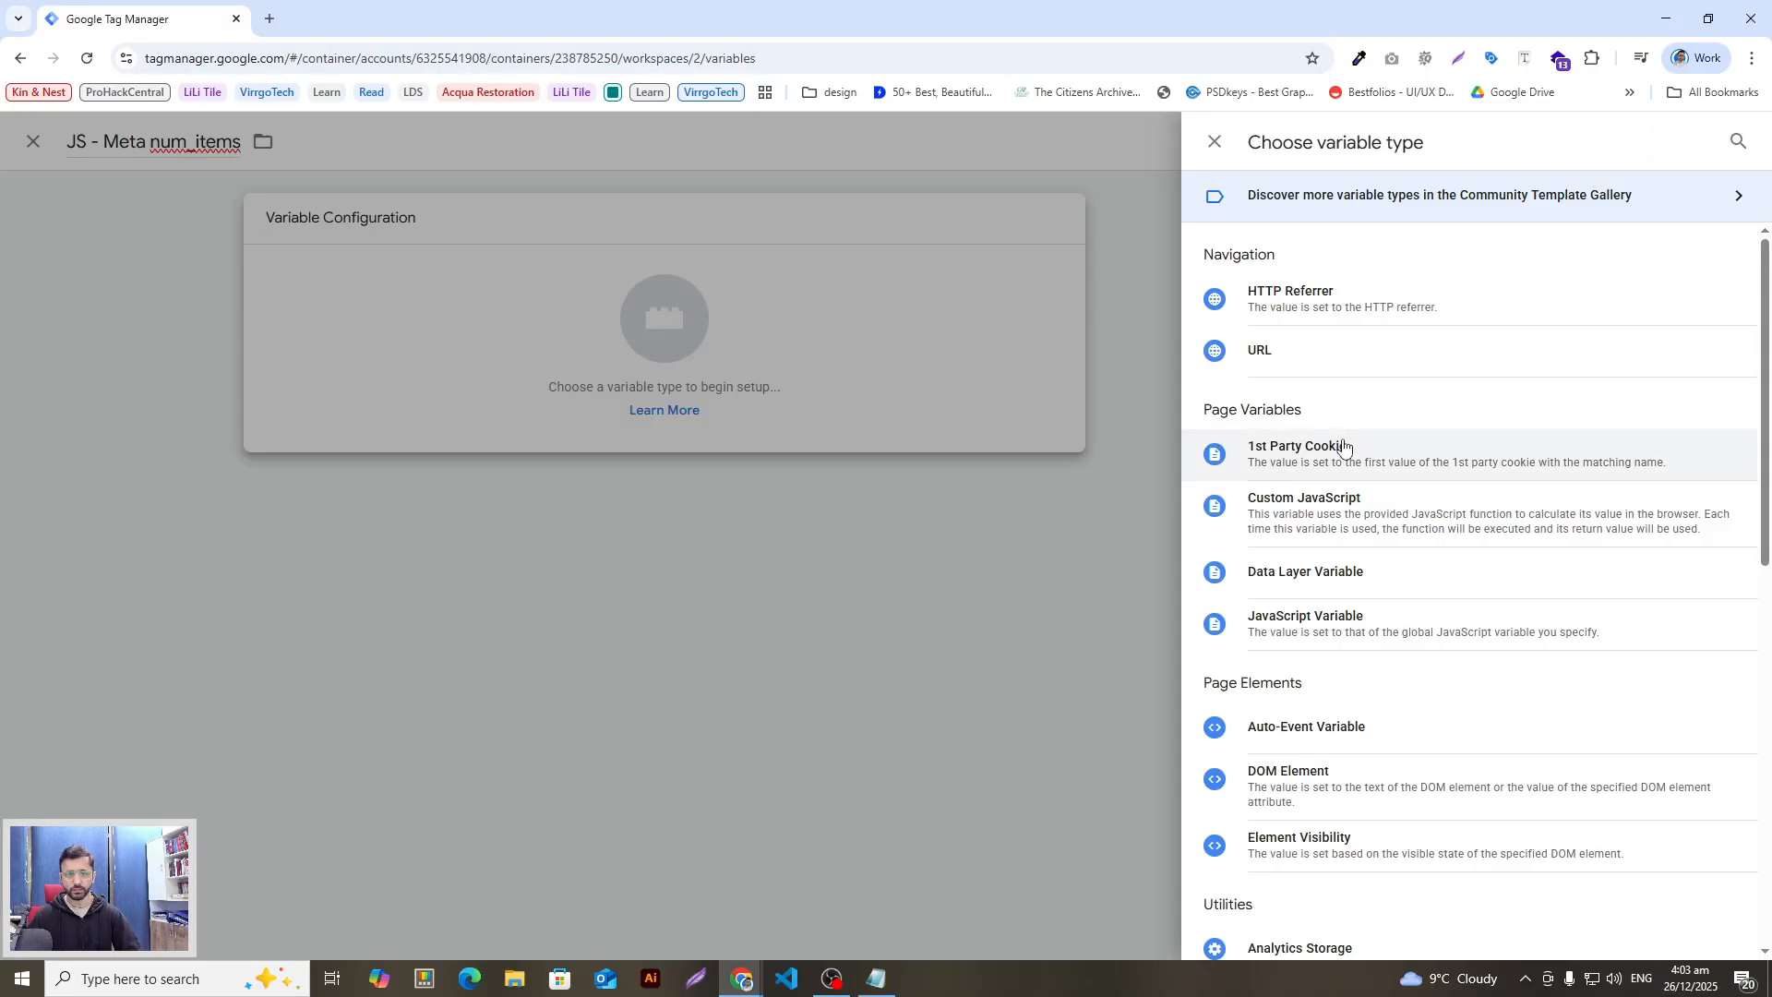
{"action": "left_click", "coordinate": [1738, 142]}
{"action": "type", "text": "data"}
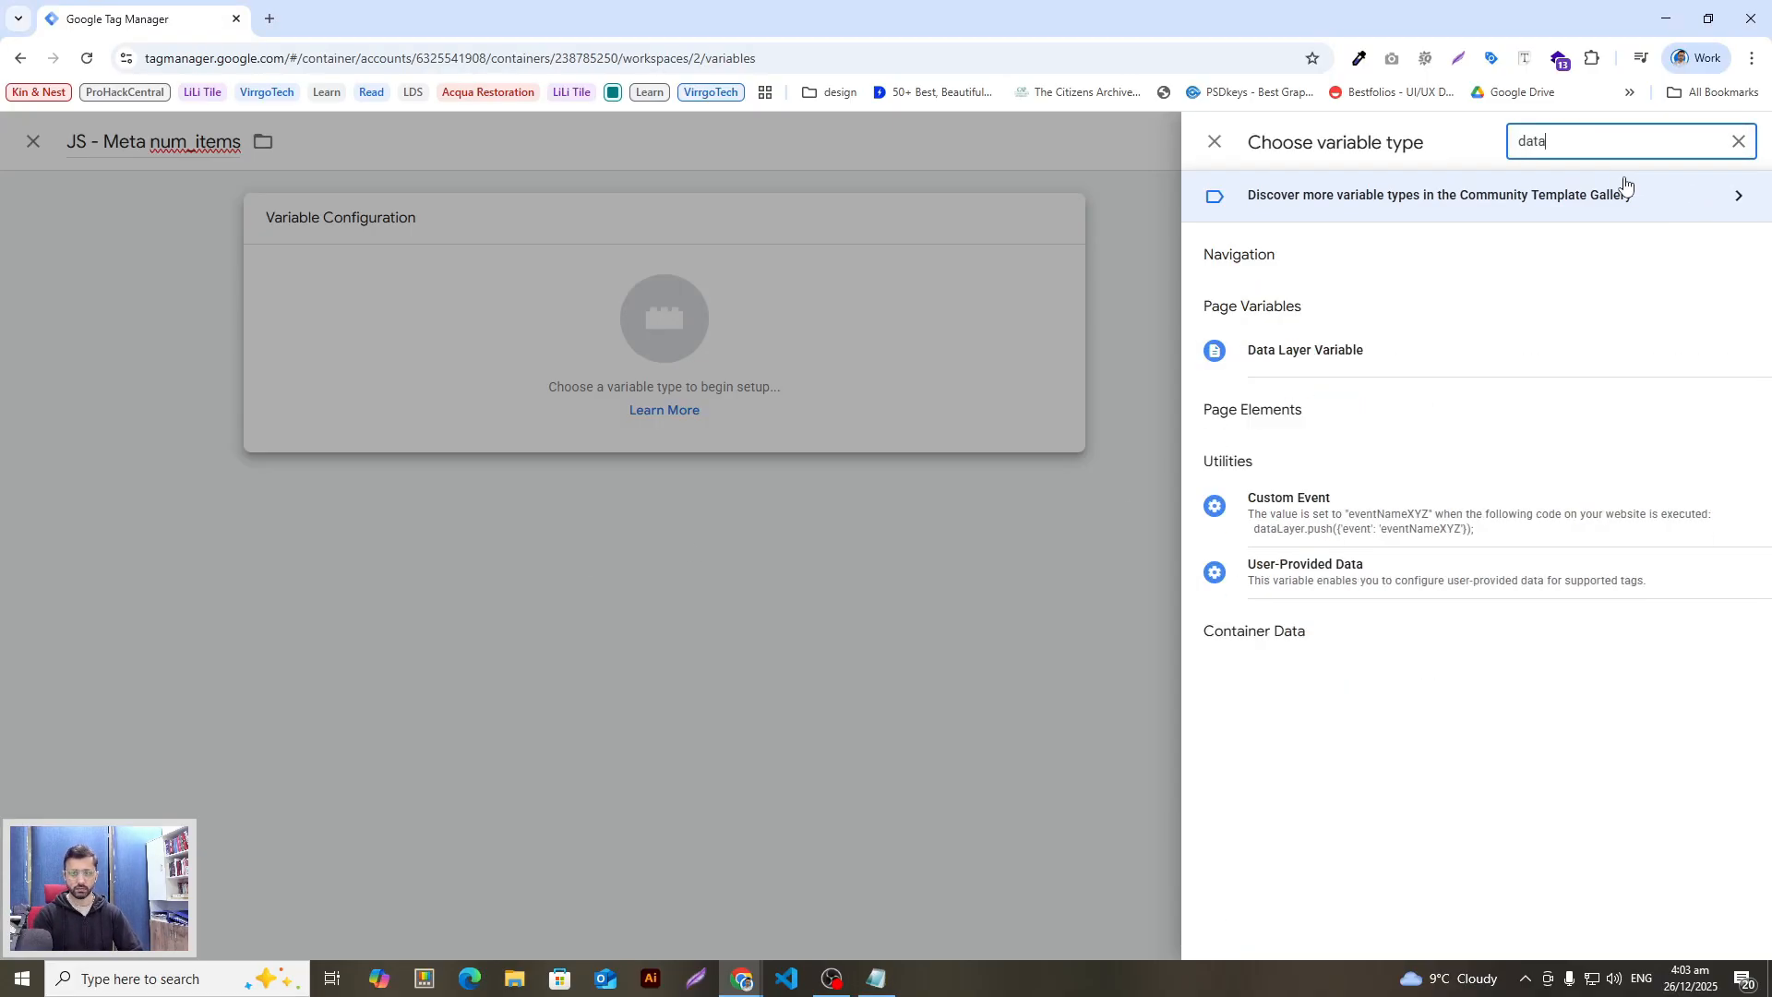
{"action": "left_click", "coordinate": [1305, 348]}
{"action": "left_click", "coordinate": [798, 397]}
{"action": "key", "text": "ctrl+v"}
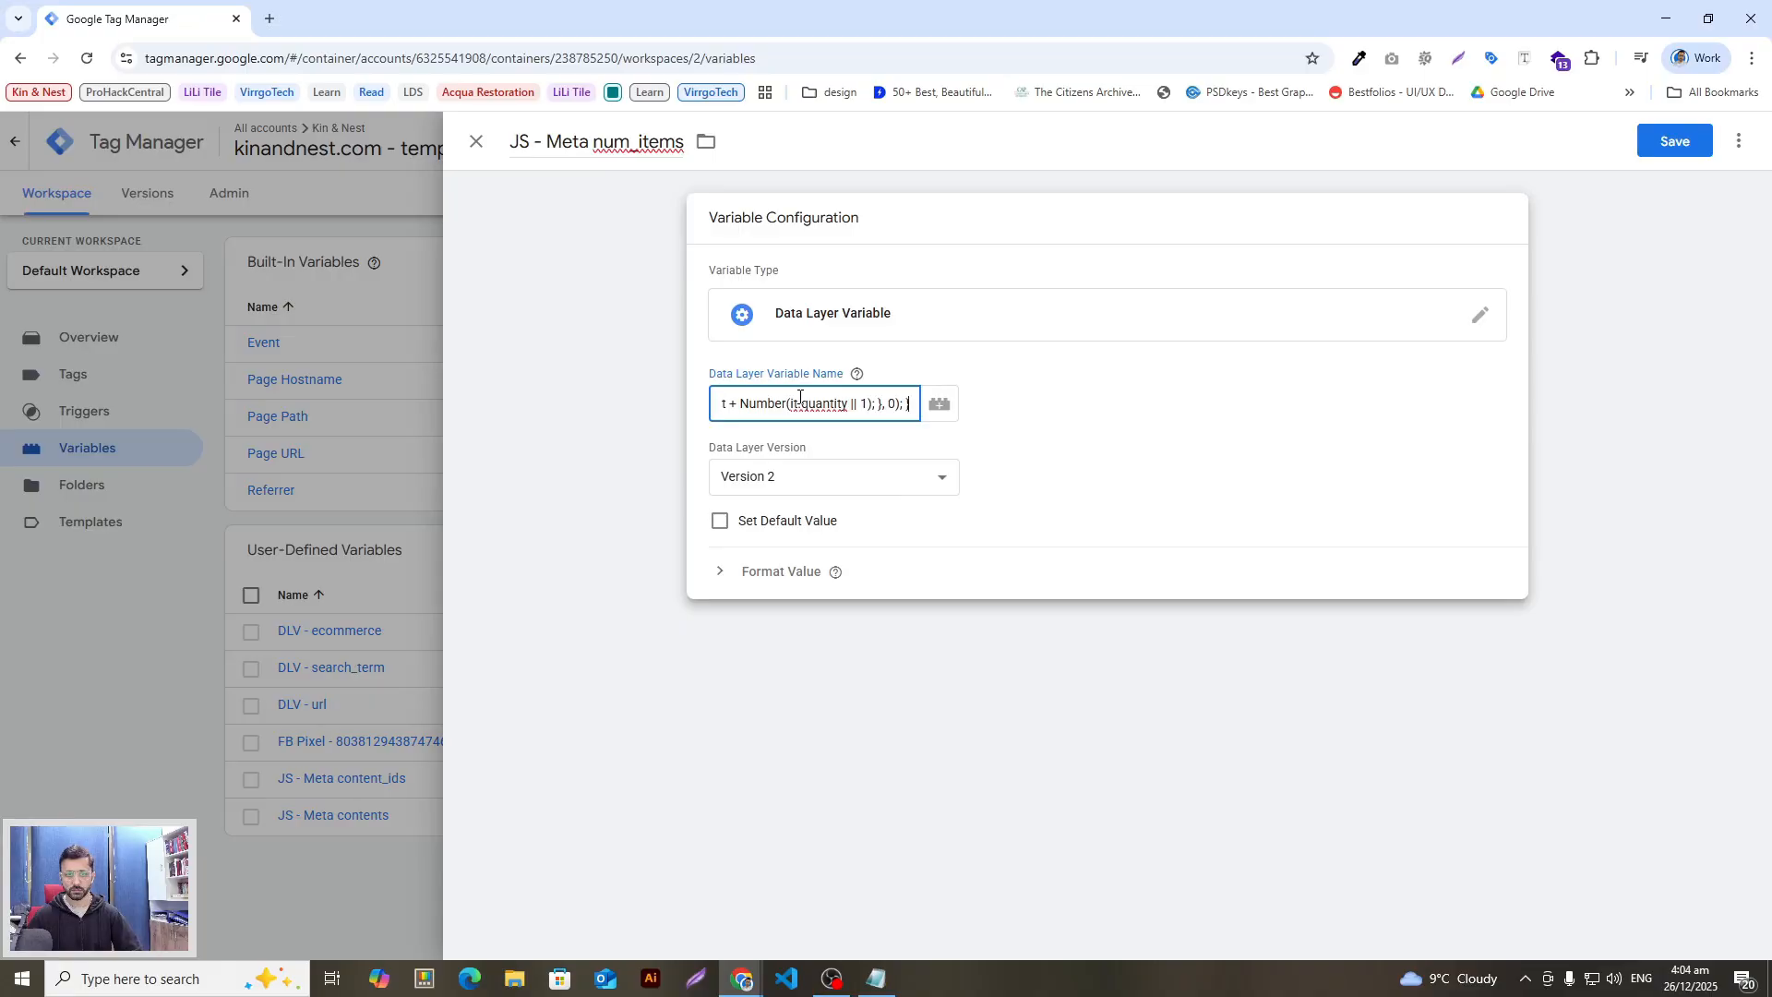
Step: Change the variable type to Custom JavaScript, paste the num_items code, and save
{"action": "key", "text": "alt+Tab"}
{"action": "left_click", "coordinate": [739, 640]}
{"action": "key", "text": "alt+Tab"}
{"action": "left_click", "coordinate": [888, 358]}
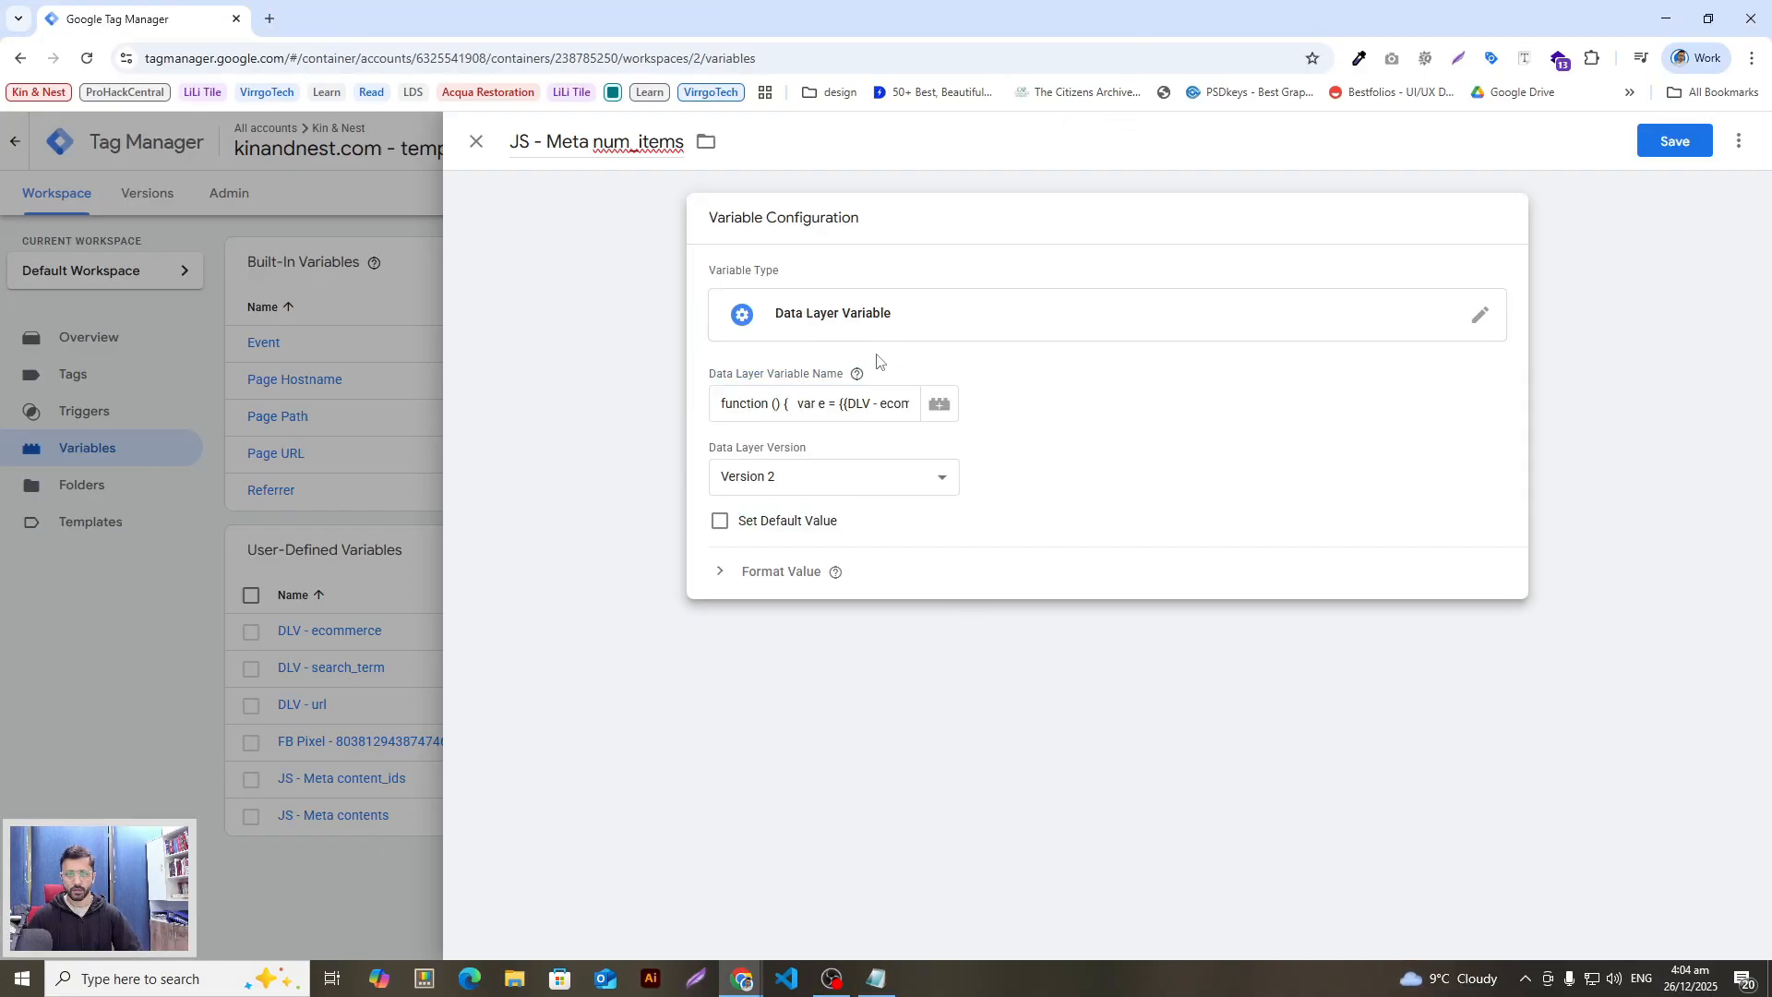
{"action": "left_click", "coordinate": [1484, 324]}
{"action": "left_click", "coordinate": [1015, 364]}
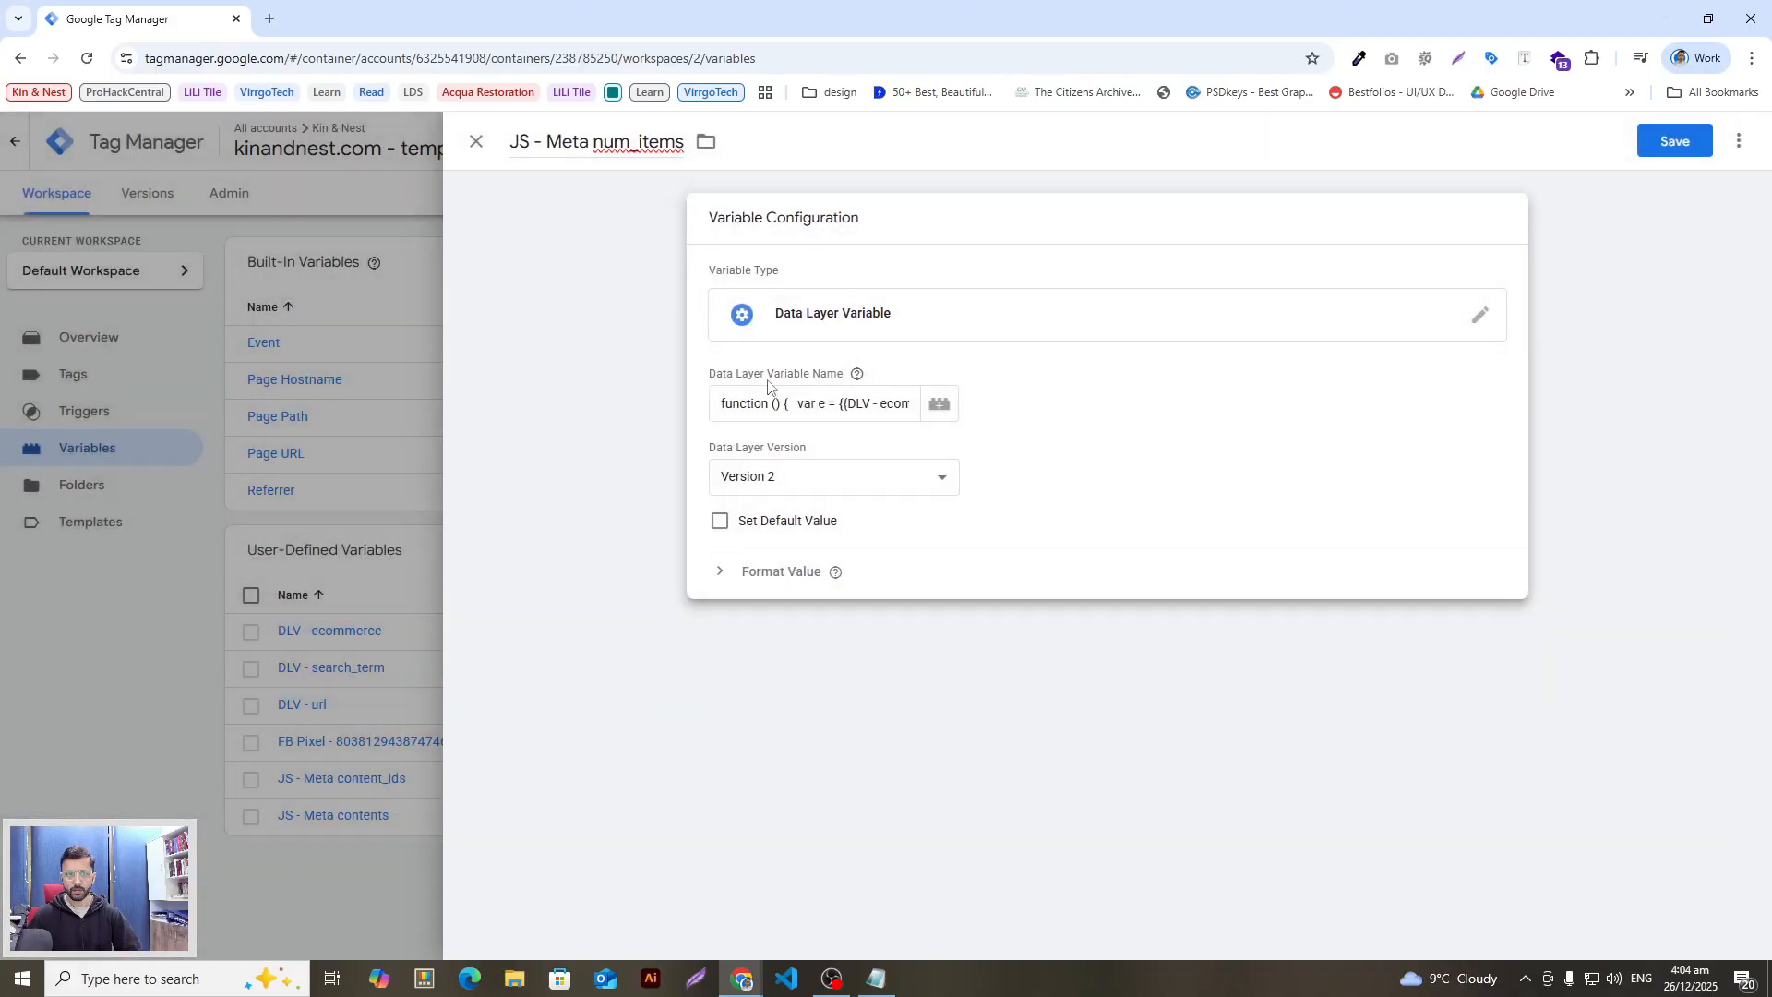
{"action": "left_click", "coordinate": [745, 318]}
{"action": "left_click", "coordinate": [1736, 141]}
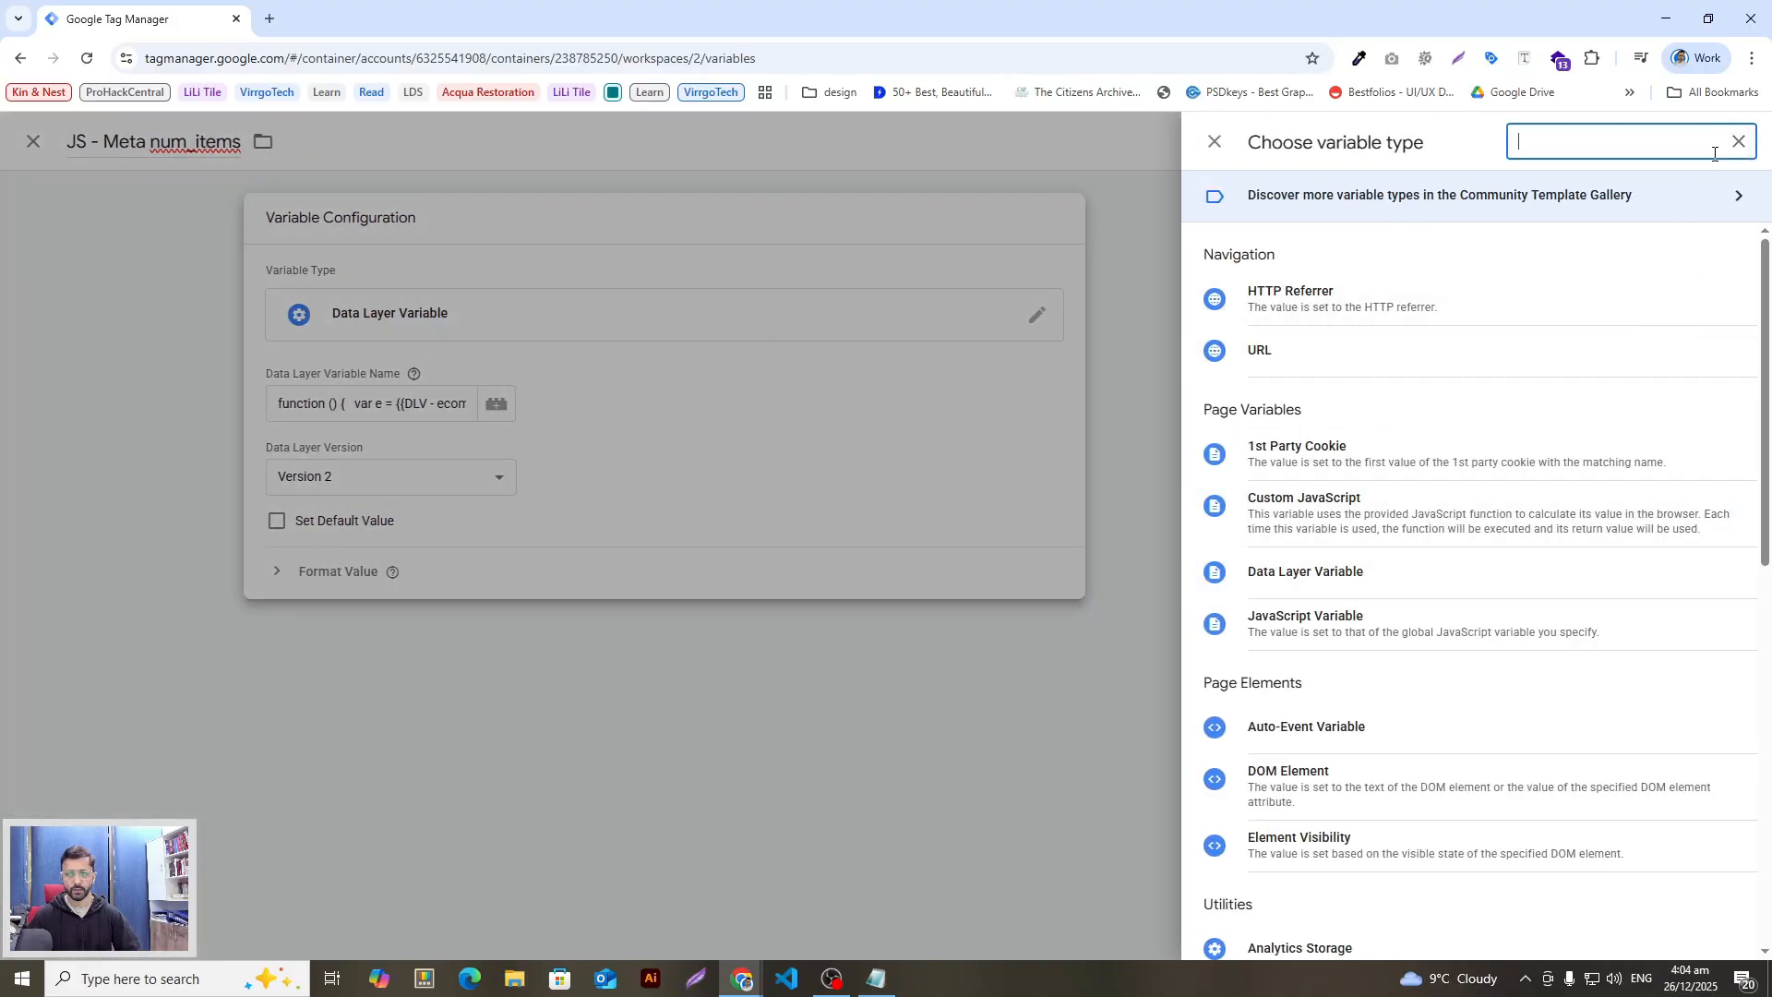
{"action": "type", "text": "cust"}
{"action": "left_click", "coordinate": [1452, 348]}
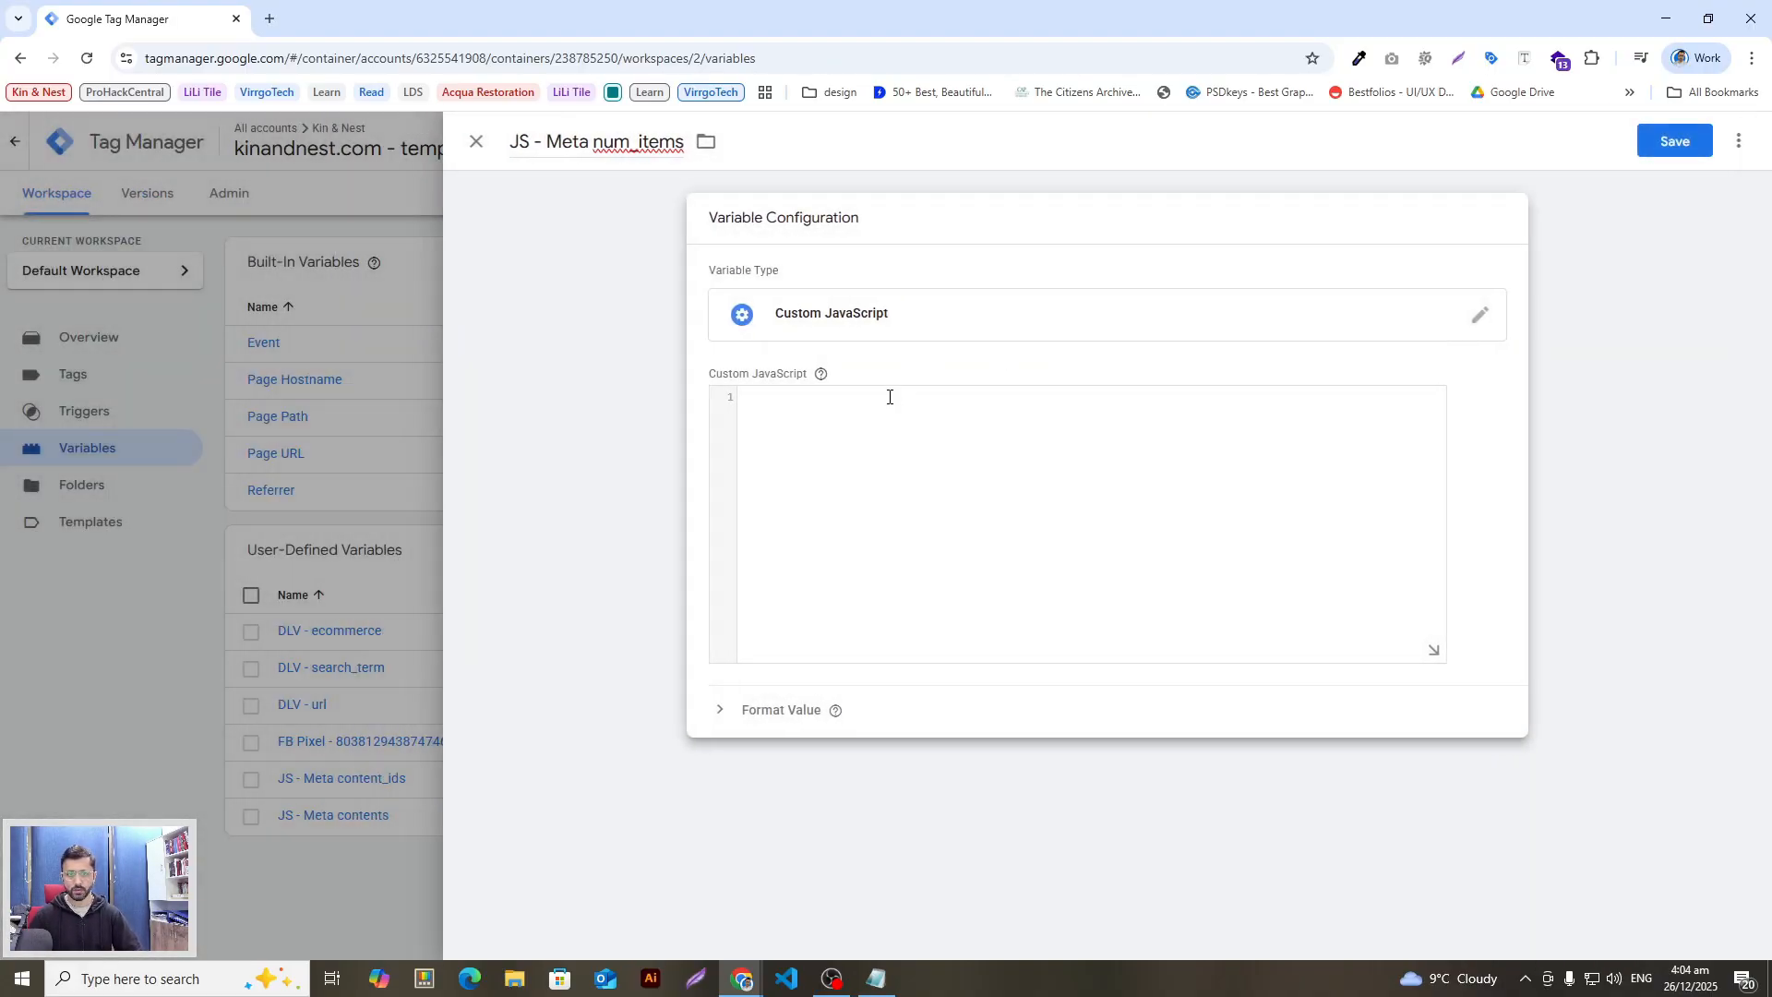
{"action": "key", "text": "ctrl+v"}
{"action": "left_click", "coordinate": [1658, 148]}
{"action": "key", "text": "alt+Tab"}
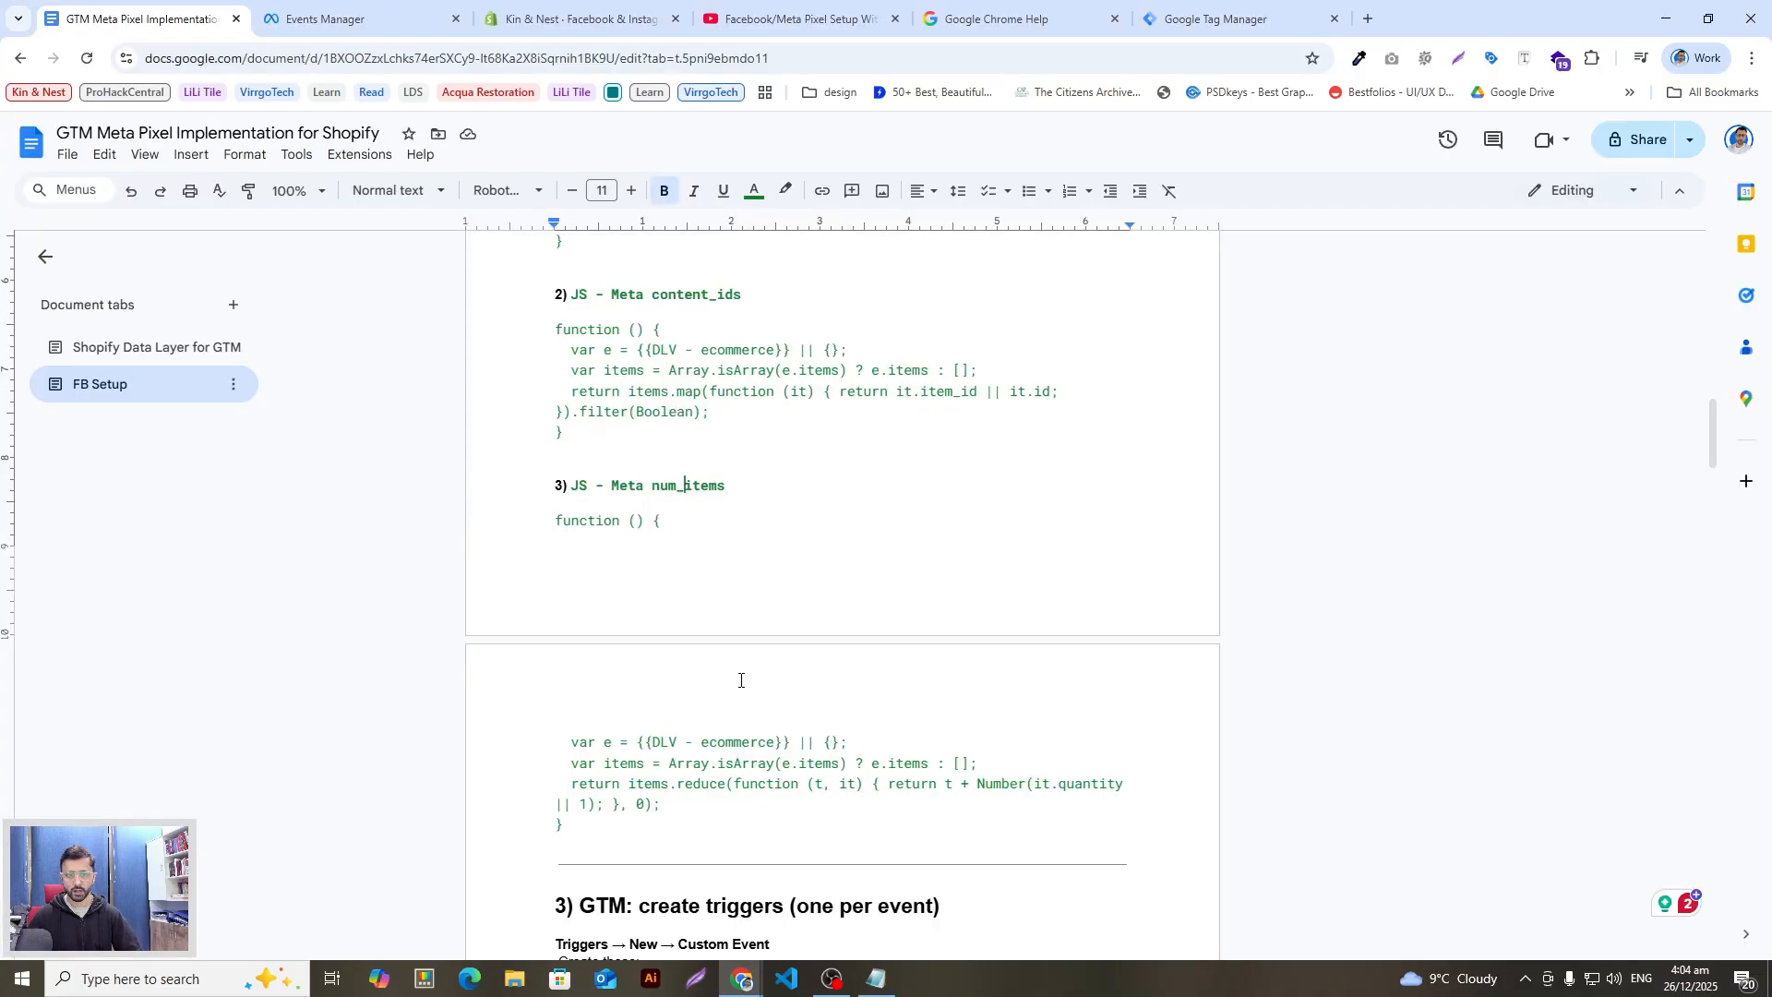
Step: Scroll the guide past the Custom JS Variables heading to the trigger section
{"action": "scroll", "coordinate": [740, 680], "scroll_direction": "down", "scroll_amount": 4}
{"action": "scroll", "coordinate": [588, 555], "scroll_direction": "down", "scroll_amount": 2}
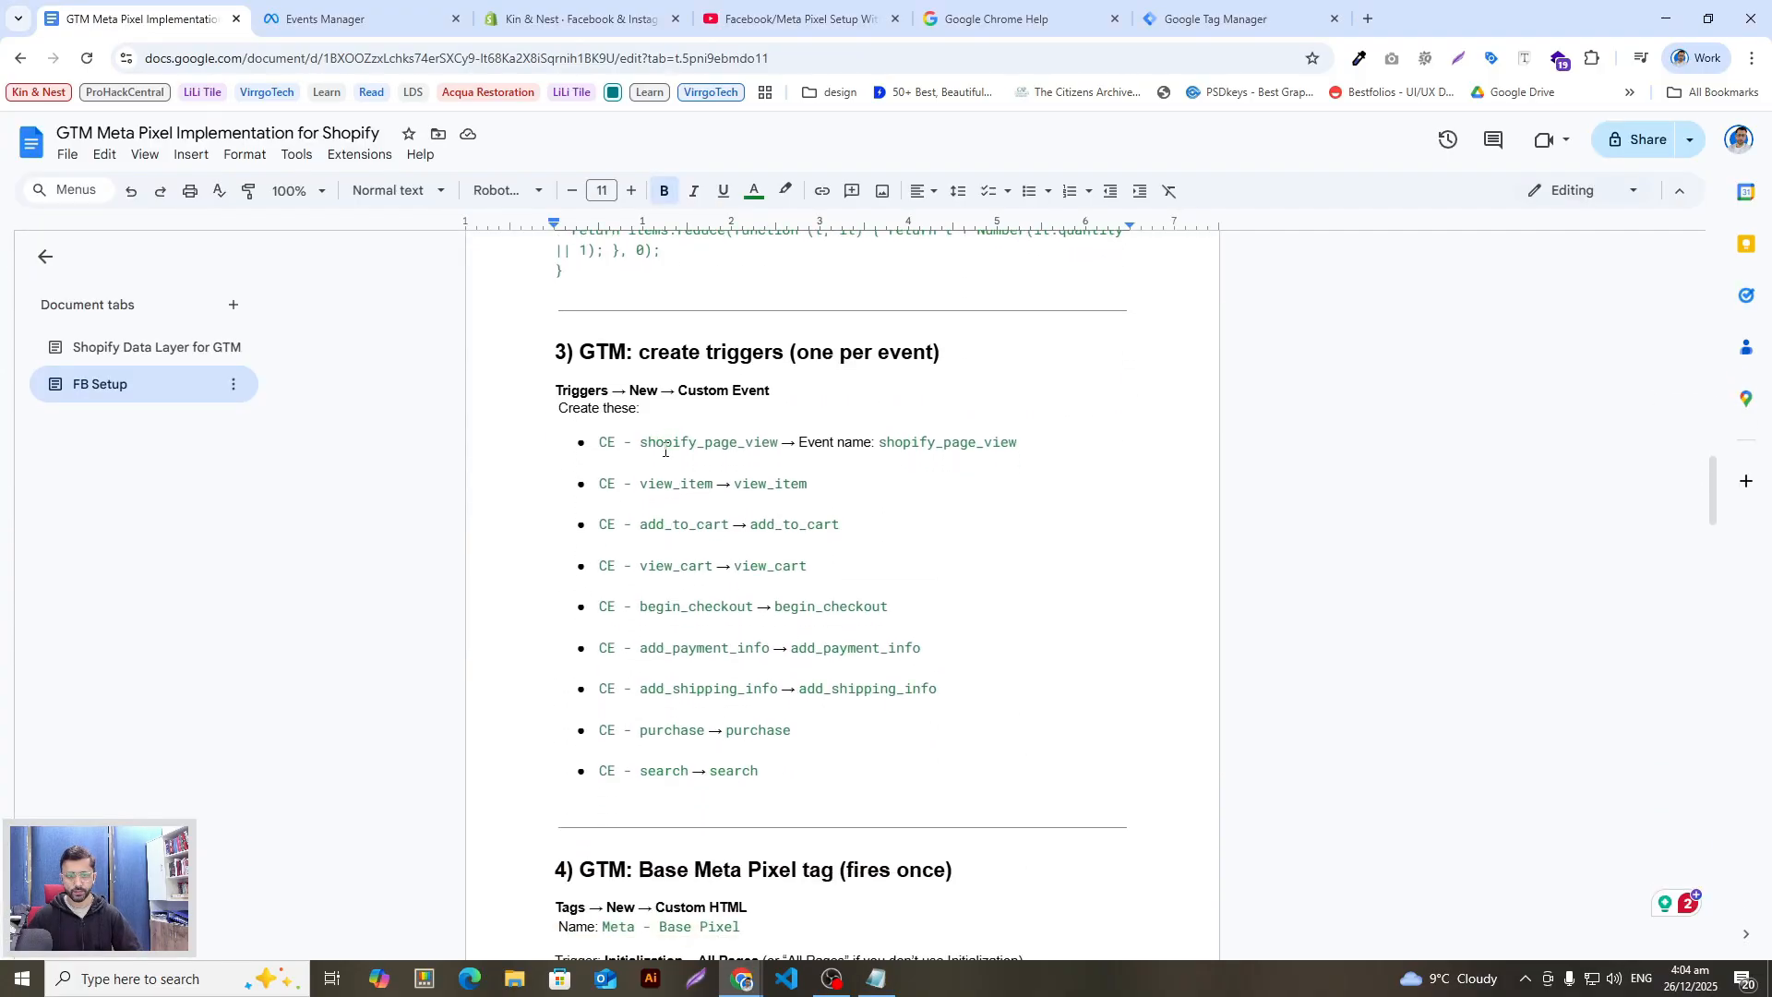
{"action": "scroll", "coordinate": [662, 449], "scroll_direction": "up", "scroll_amount": 5}
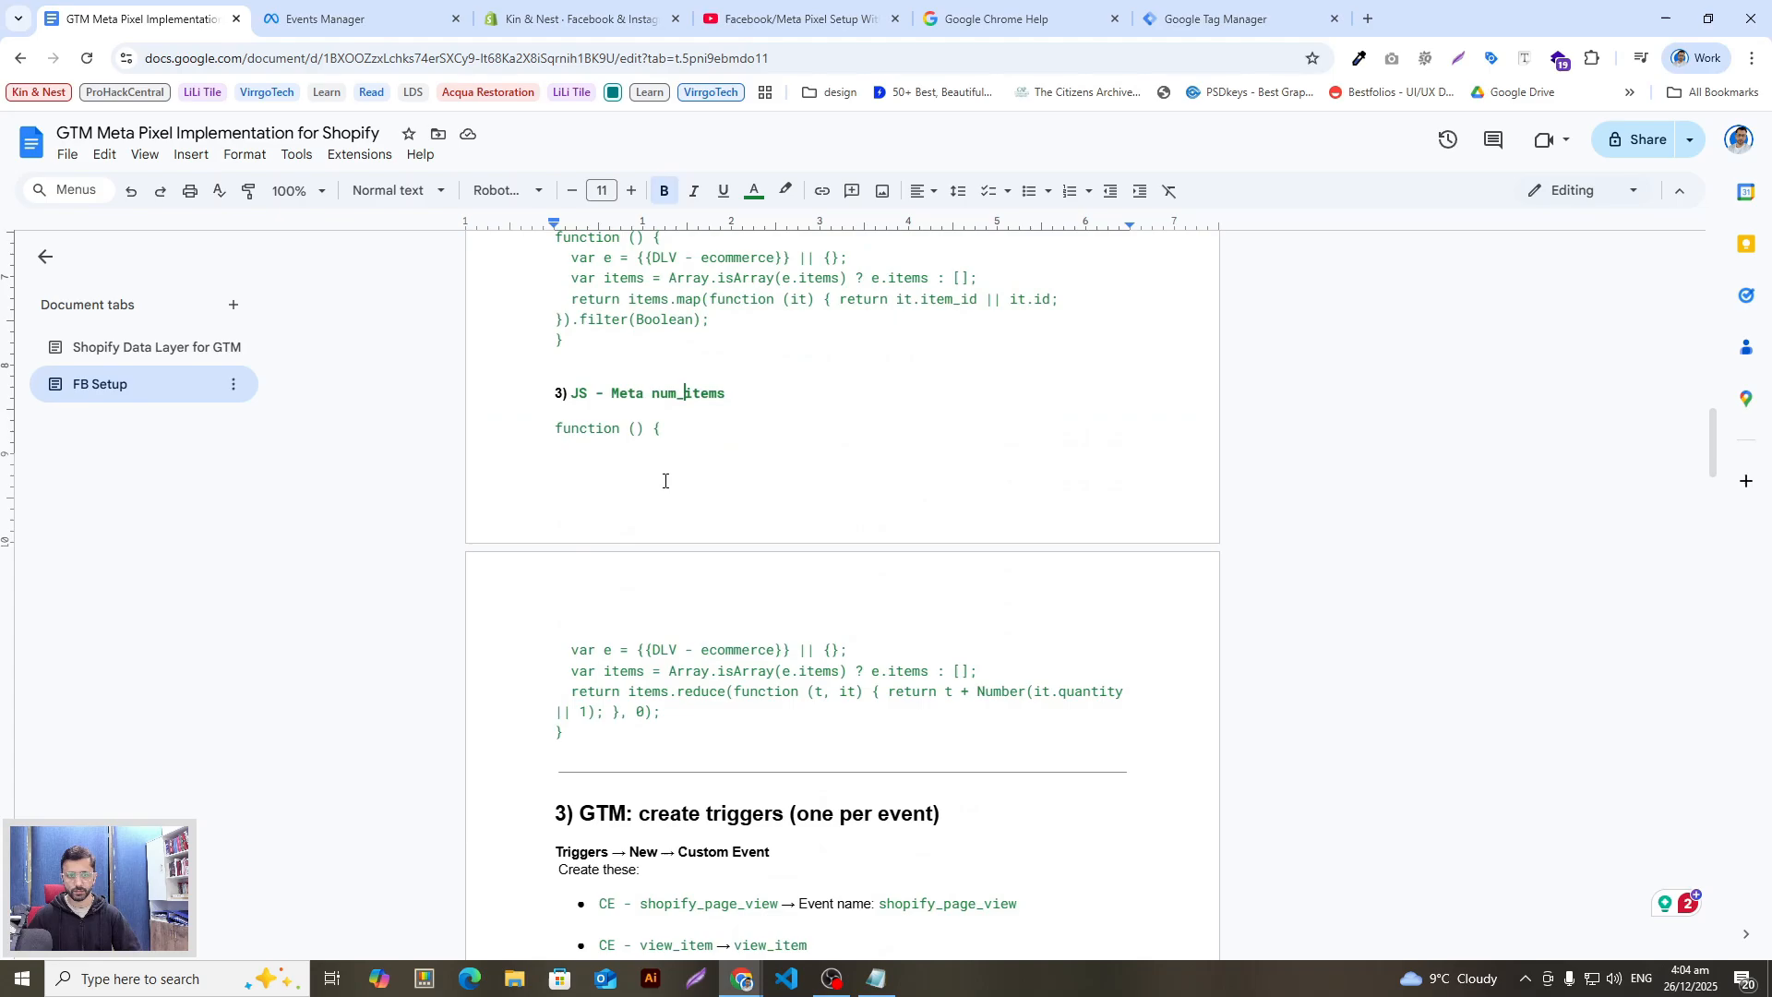
{"action": "key", "text": "alt+Tab"}
{"action": "key", "text": "alt+Tab"}
{"action": "scroll", "coordinate": [703, 668], "scroll_direction": "down", "scroll_amount": 2}
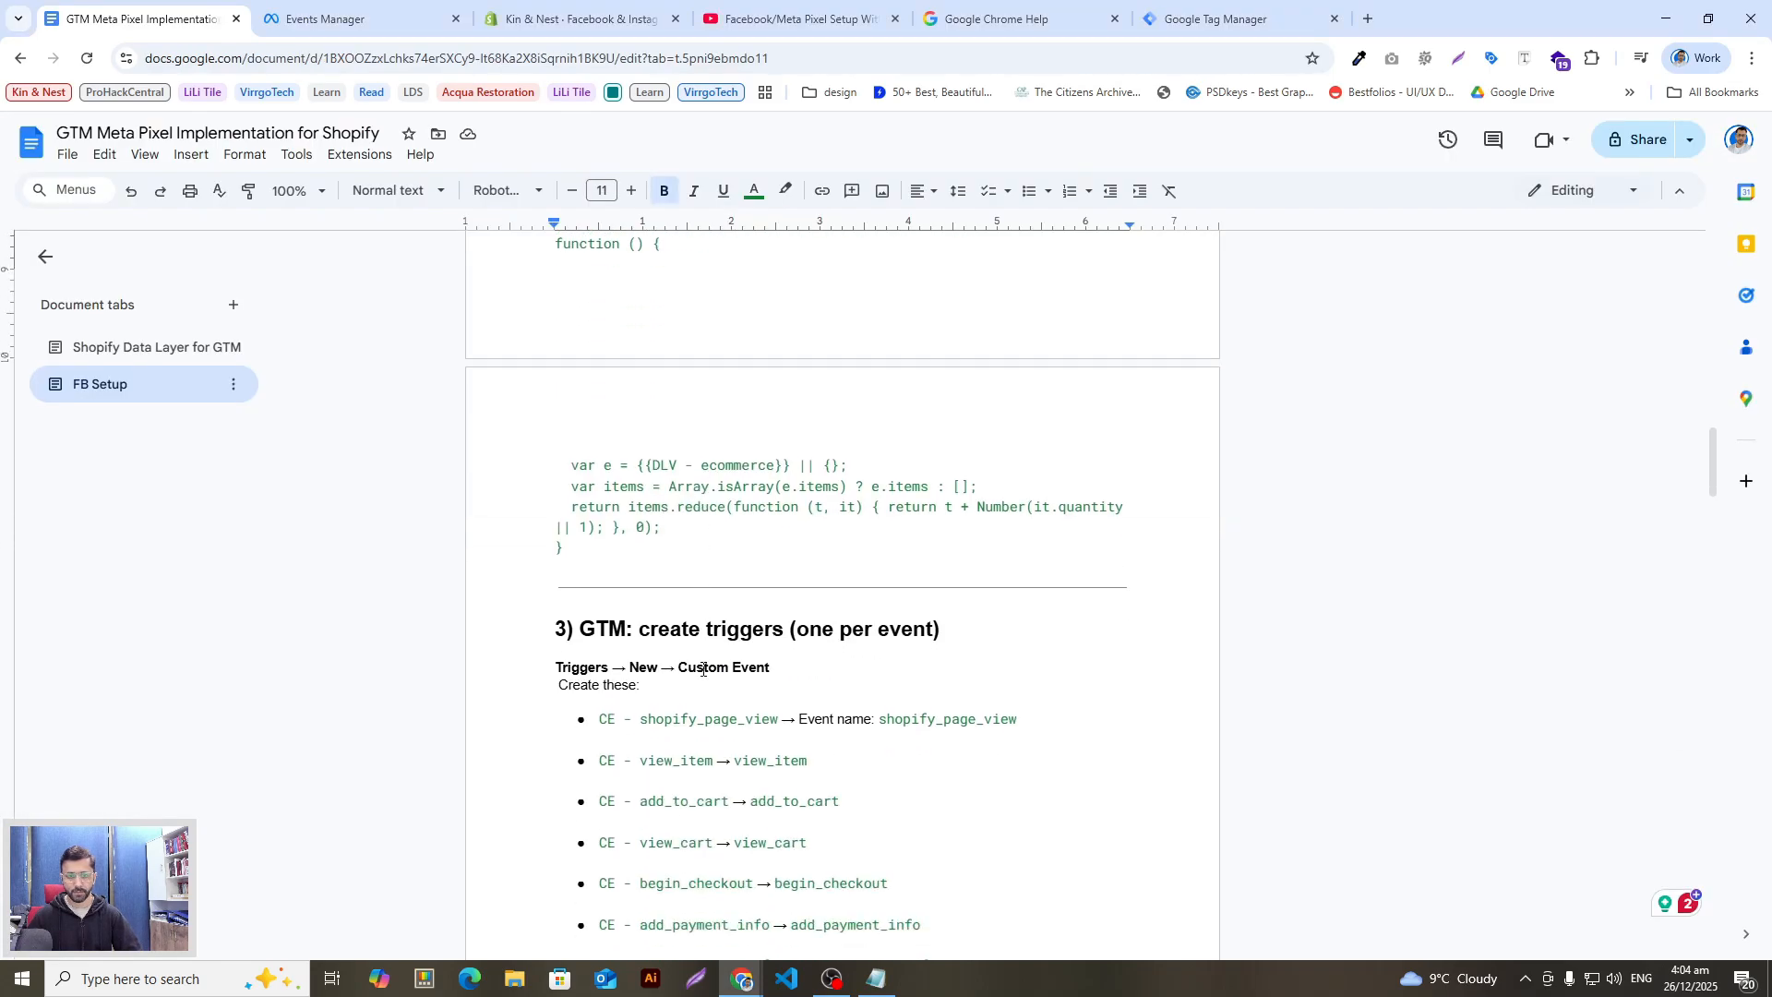
{"action": "scroll", "coordinate": [816, 600], "scroll_direction": "up", "scroll_amount": 7}
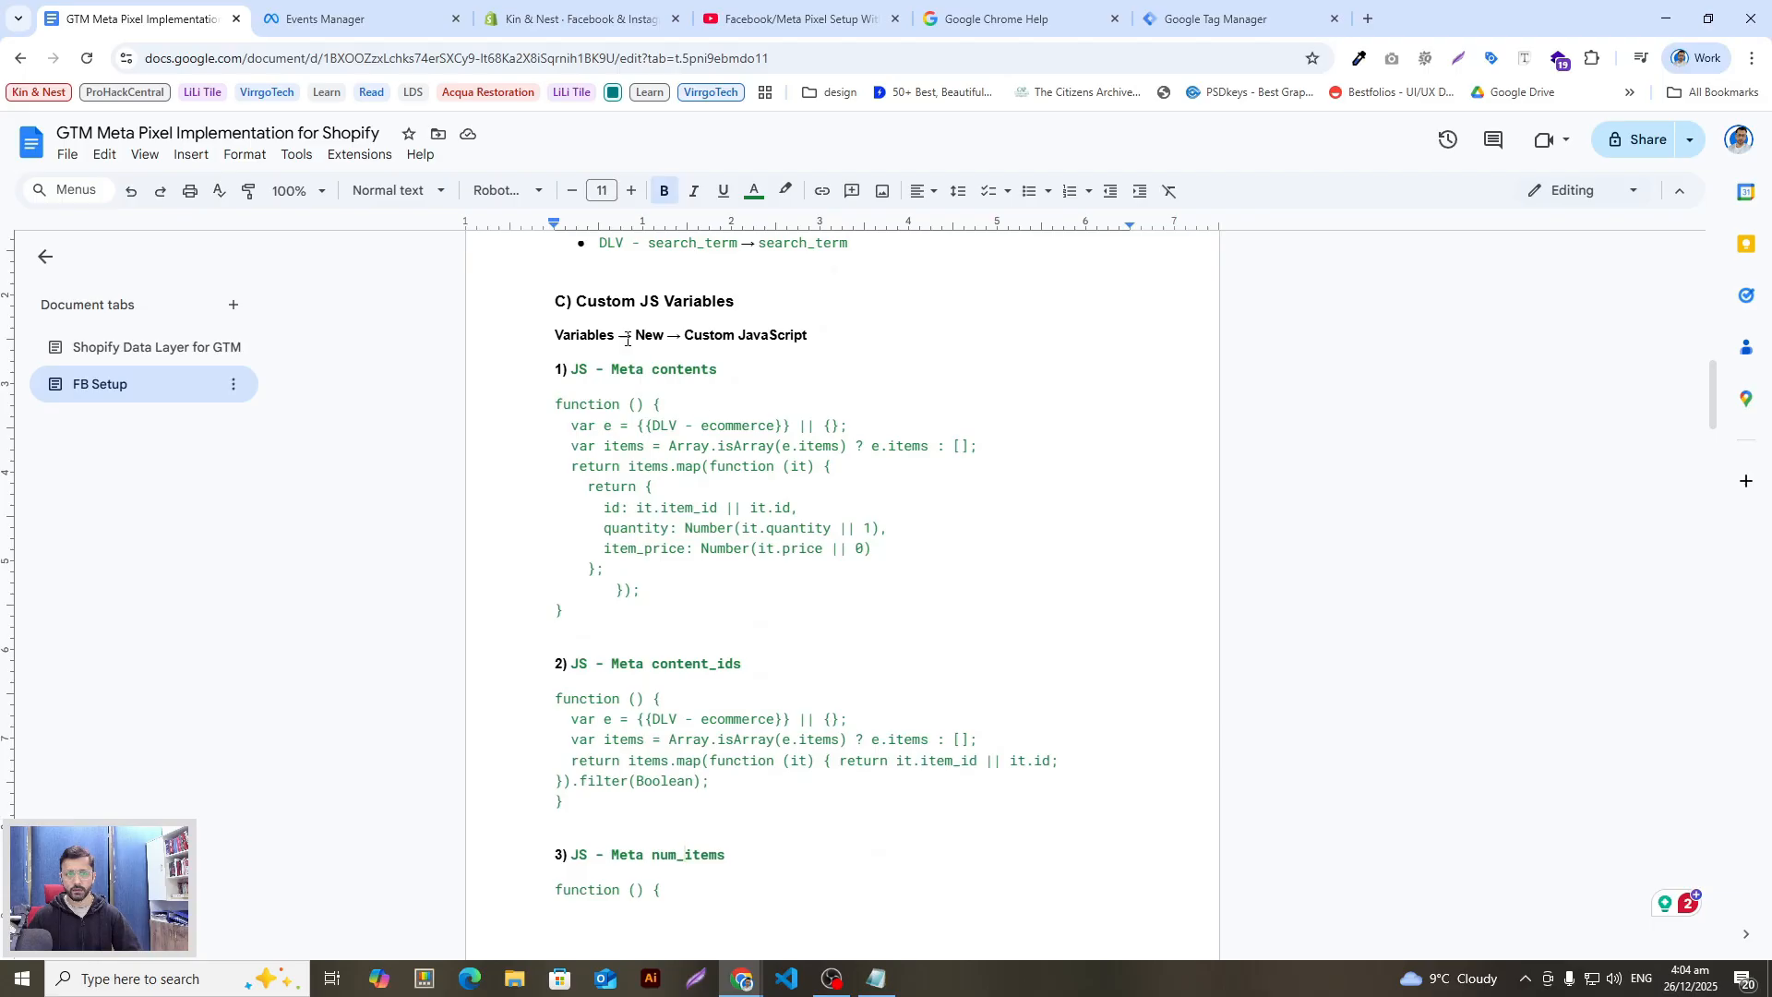
{"action": "left_click_drag", "start_coordinate": [578, 301], "coordinate": [748, 303]}
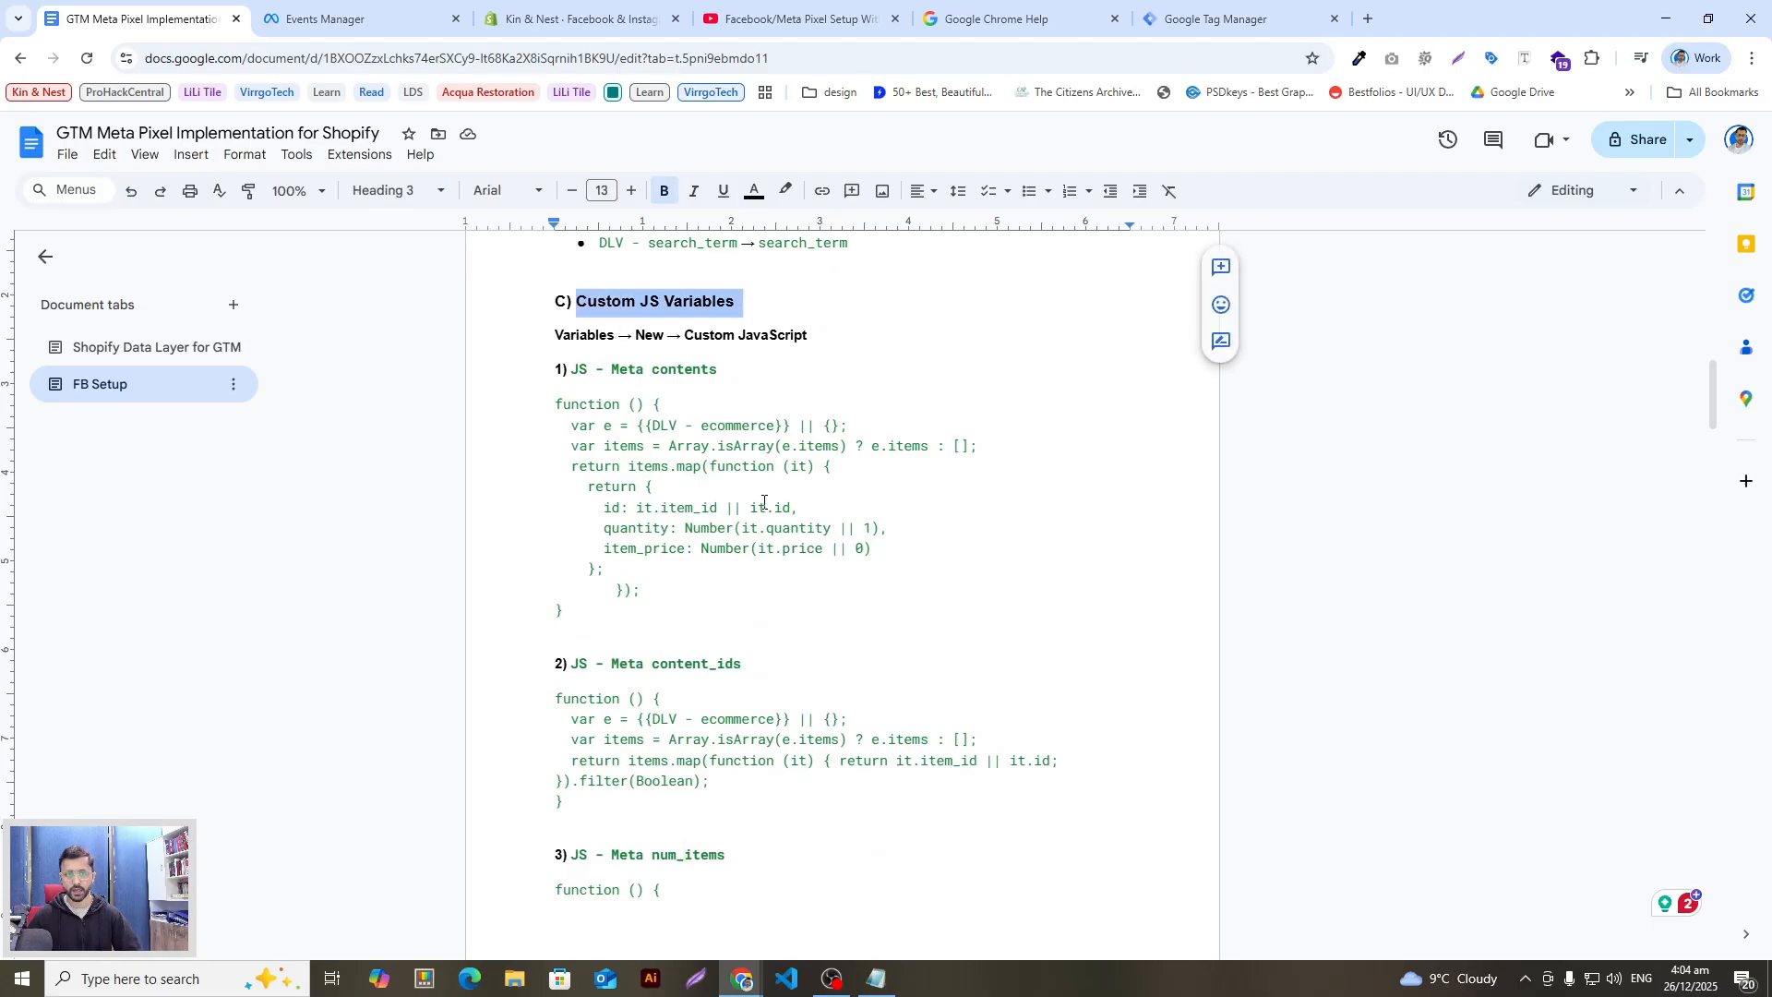
{"action": "scroll", "coordinate": [764, 508], "scroll_direction": "down", "scroll_amount": 9}
{"action": "scroll", "coordinate": [765, 526], "scroll_direction": "up", "scroll_amount": 3}
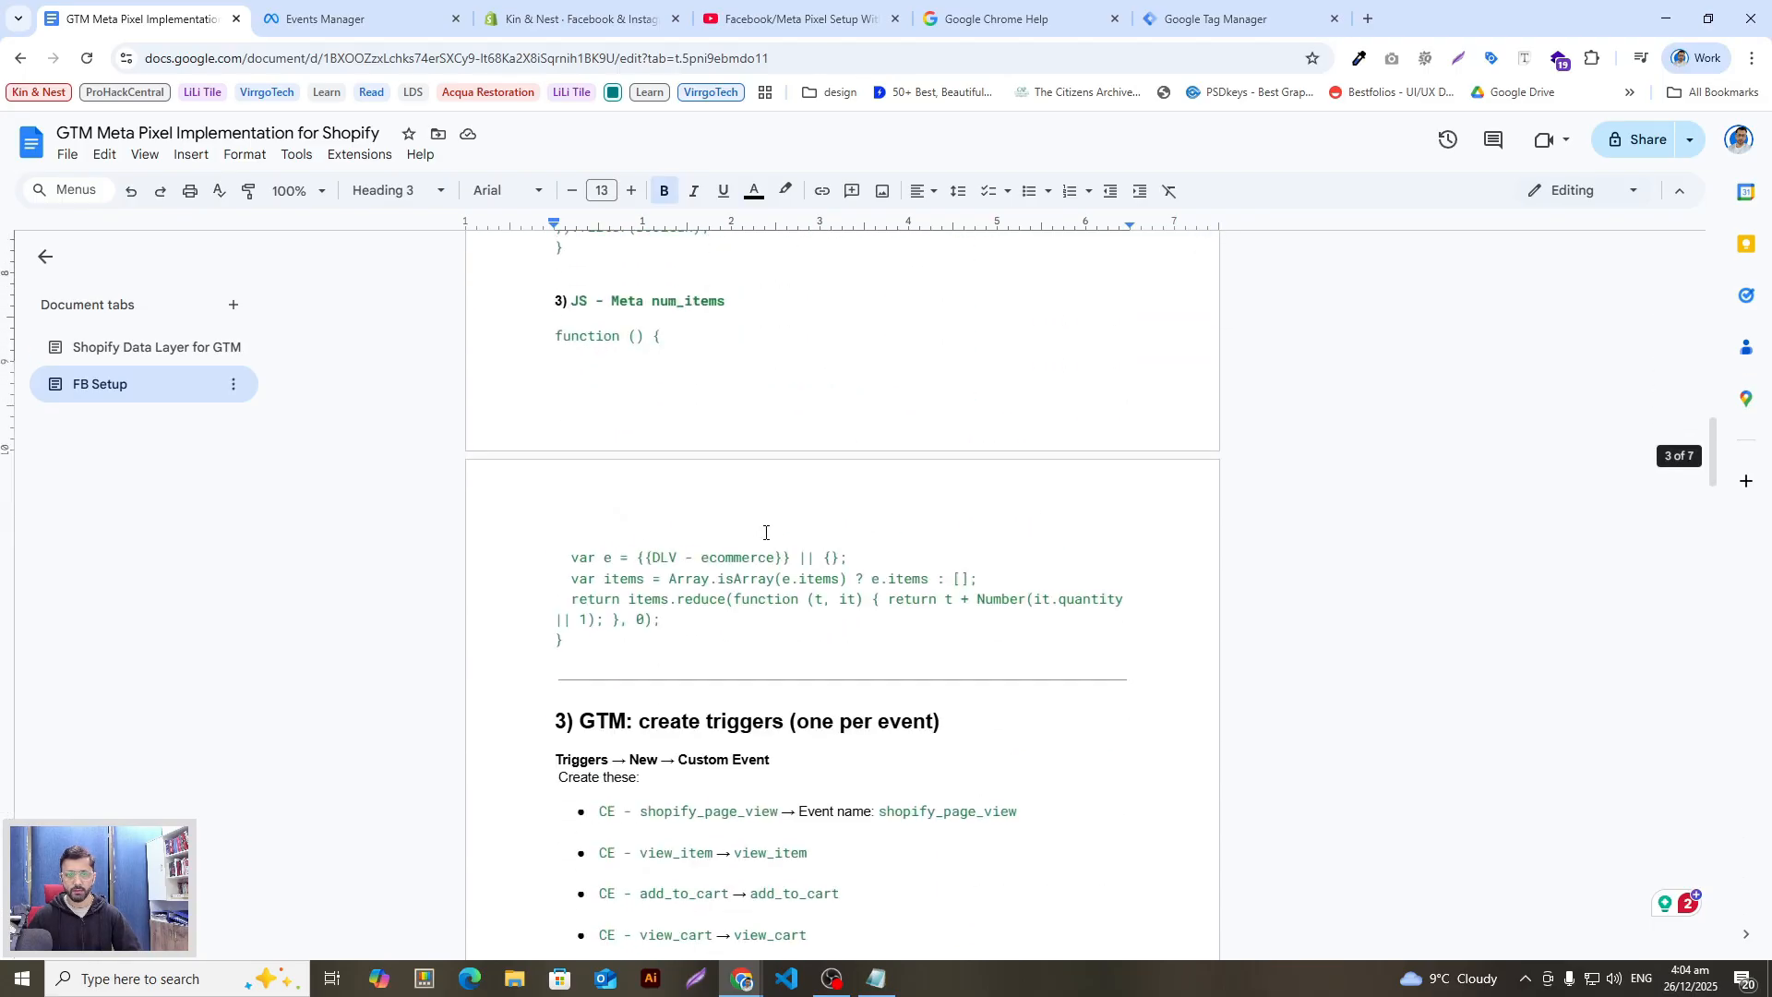
{"action": "scroll", "coordinate": [765, 532], "scroll_direction": "down", "scroll_amount": 3}
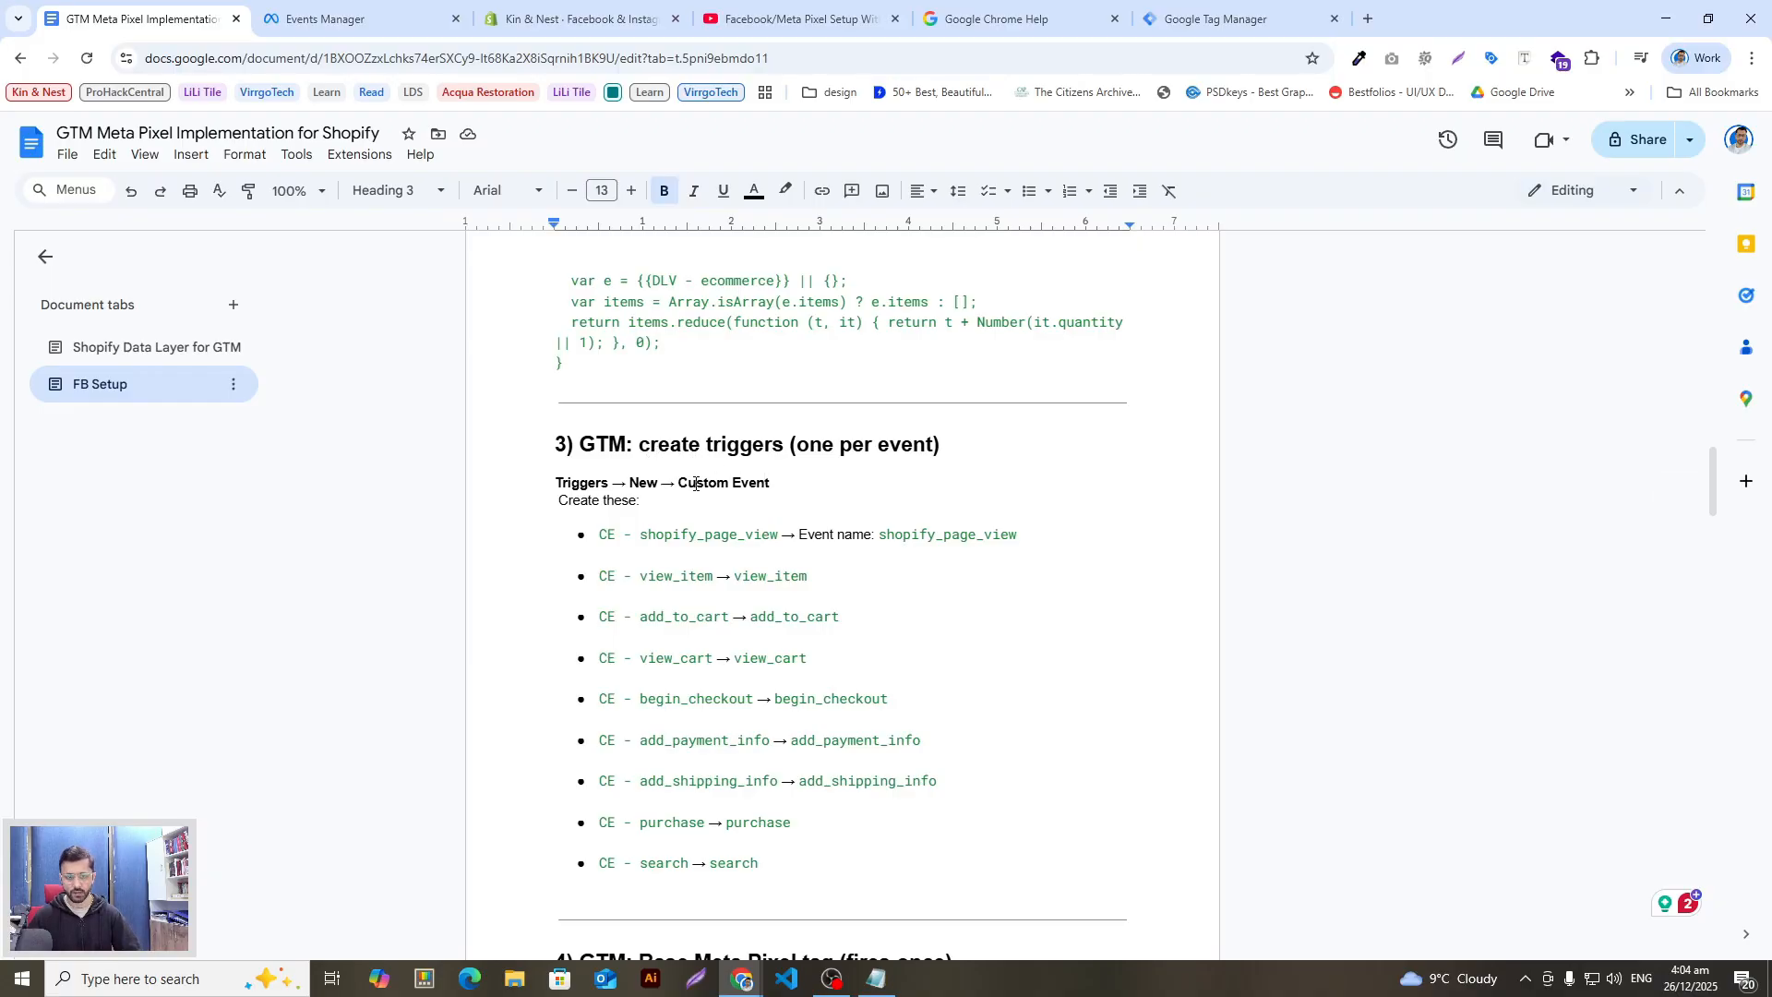
{"action": "scroll", "coordinate": [702, 600], "scroll_direction": "down", "scroll_amount": 2}
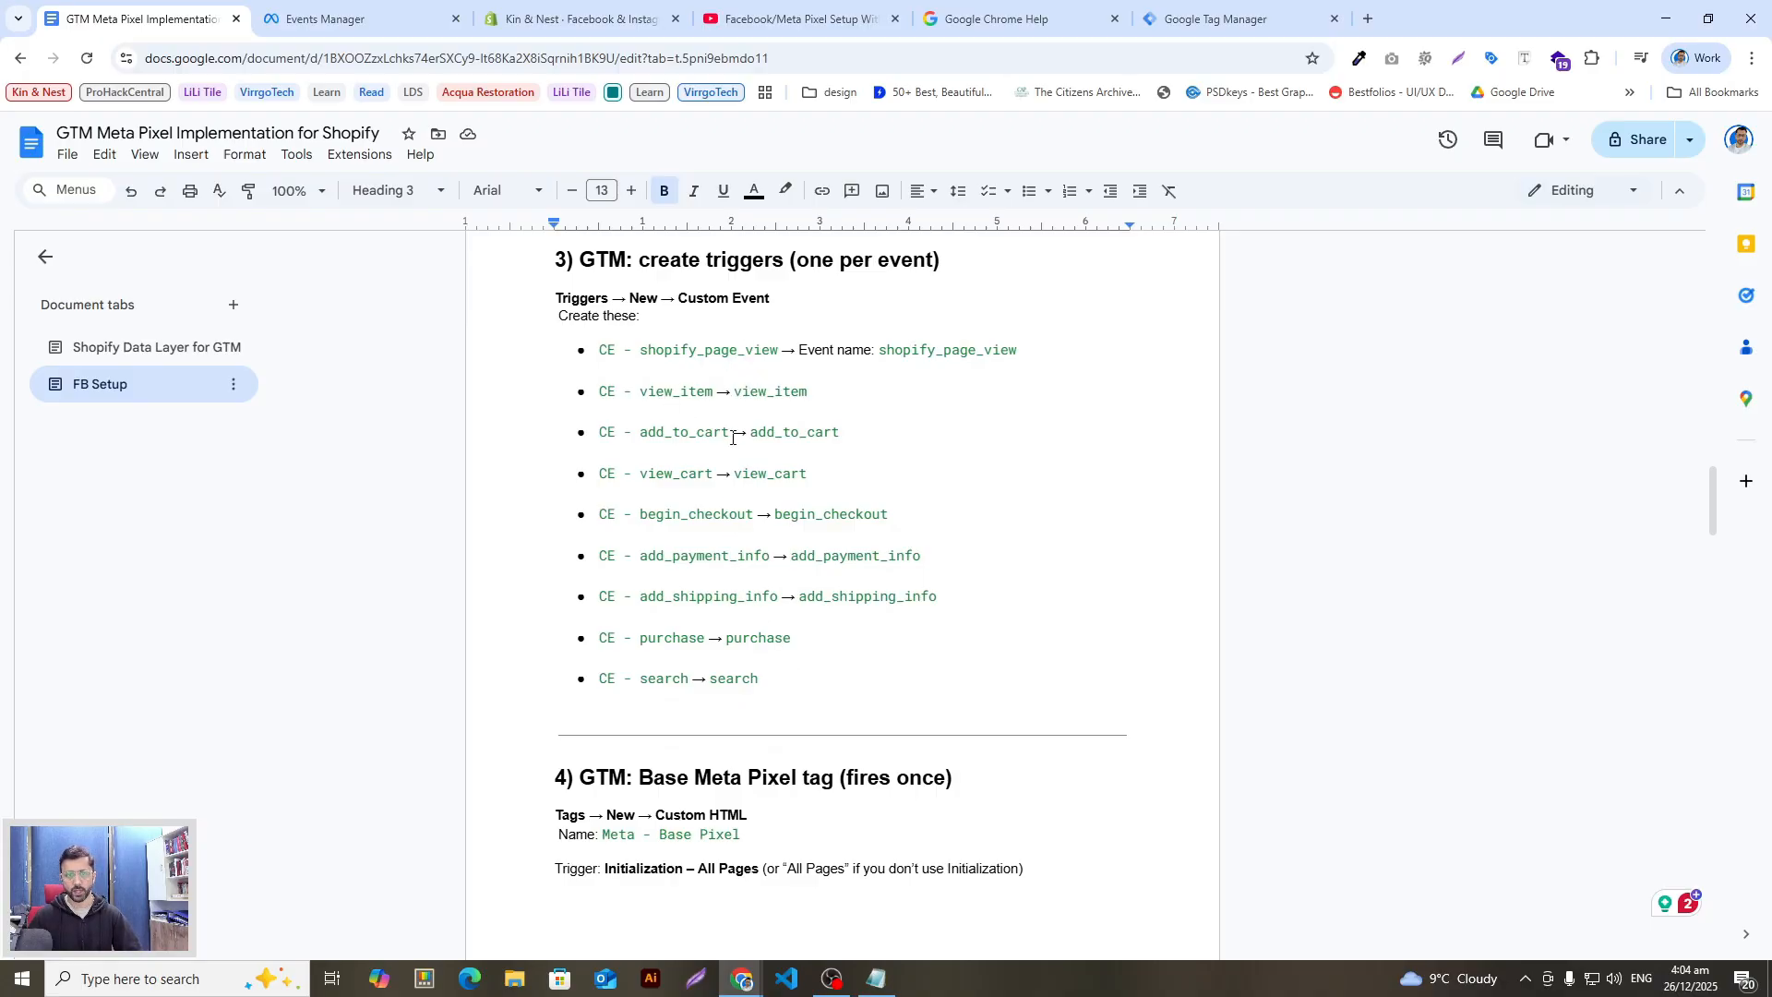
Step: Review the trigger entries view_item, add_to_cart, begin_checkout, add_payment_info and CE - search
{"action": "double_click", "coordinate": [807, 403]}
{"action": "left_click_drag", "start_coordinate": [747, 432], "coordinate": [773, 474]}
{"action": "left_click_drag", "start_coordinate": [890, 514], "coordinate": [808, 531]}
{"action": "left_click_drag", "start_coordinate": [931, 560], "coordinate": [815, 560]}
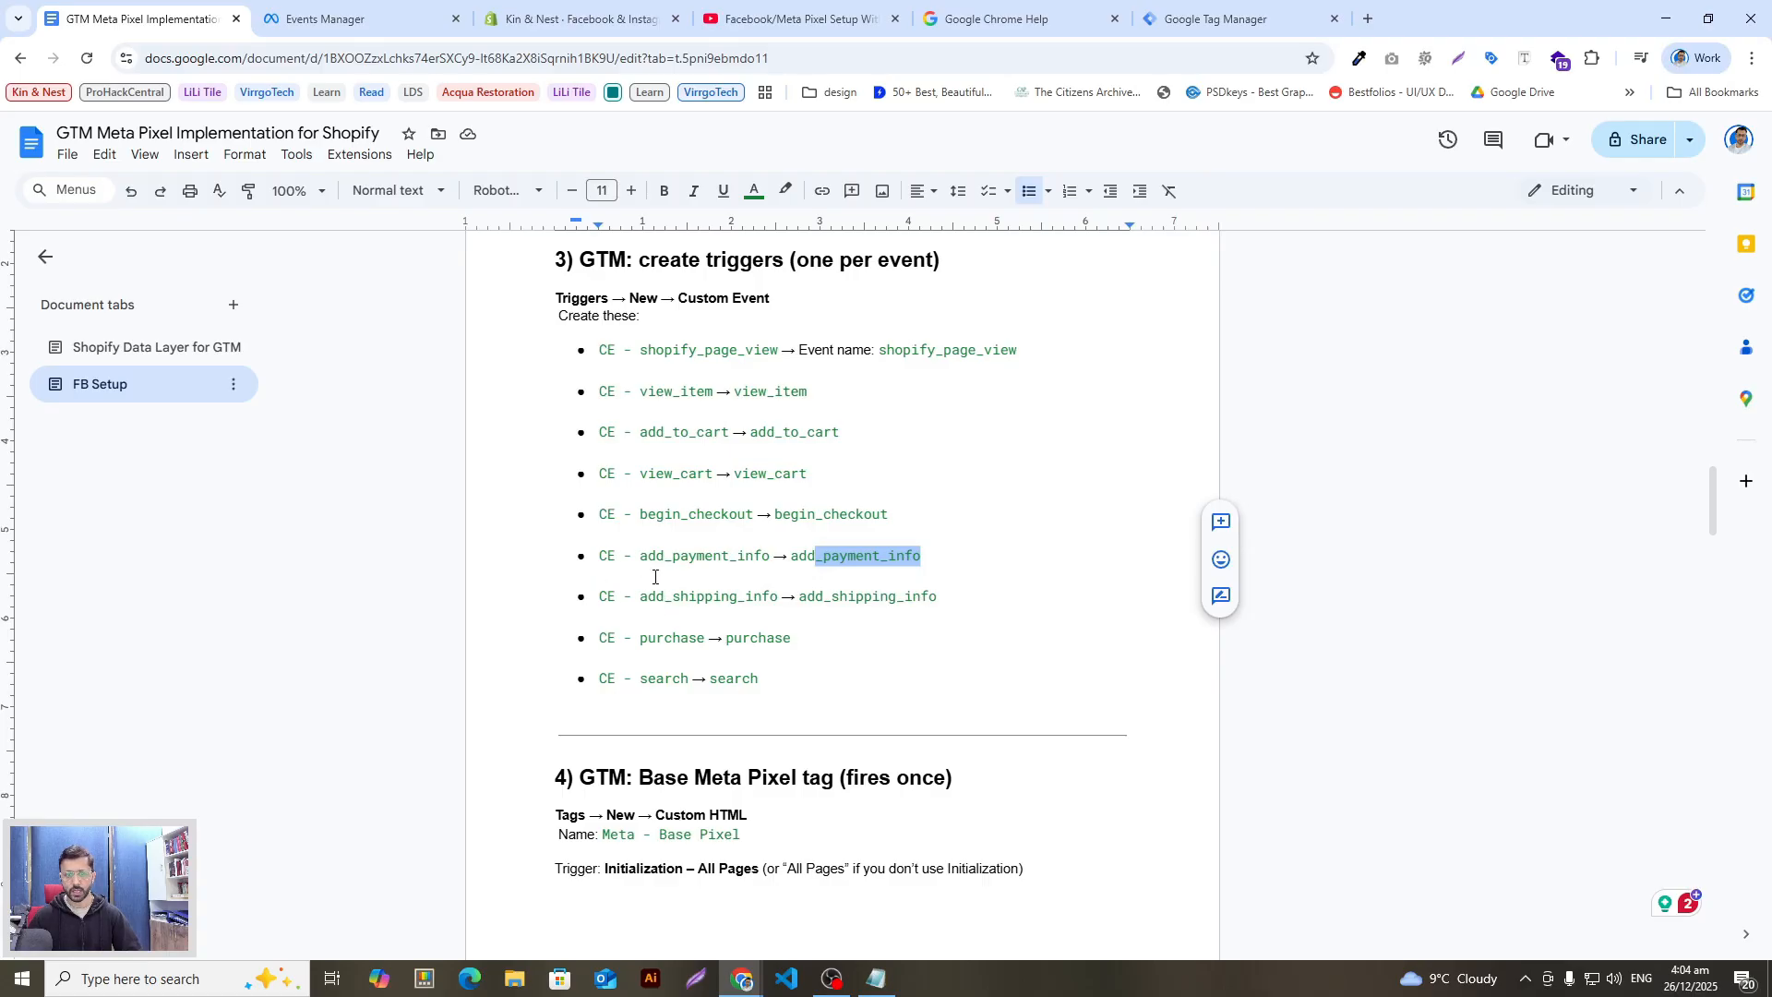
{"action": "left_click_drag", "start_coordinate": [778, 676], "coordinate": [598, 659]}
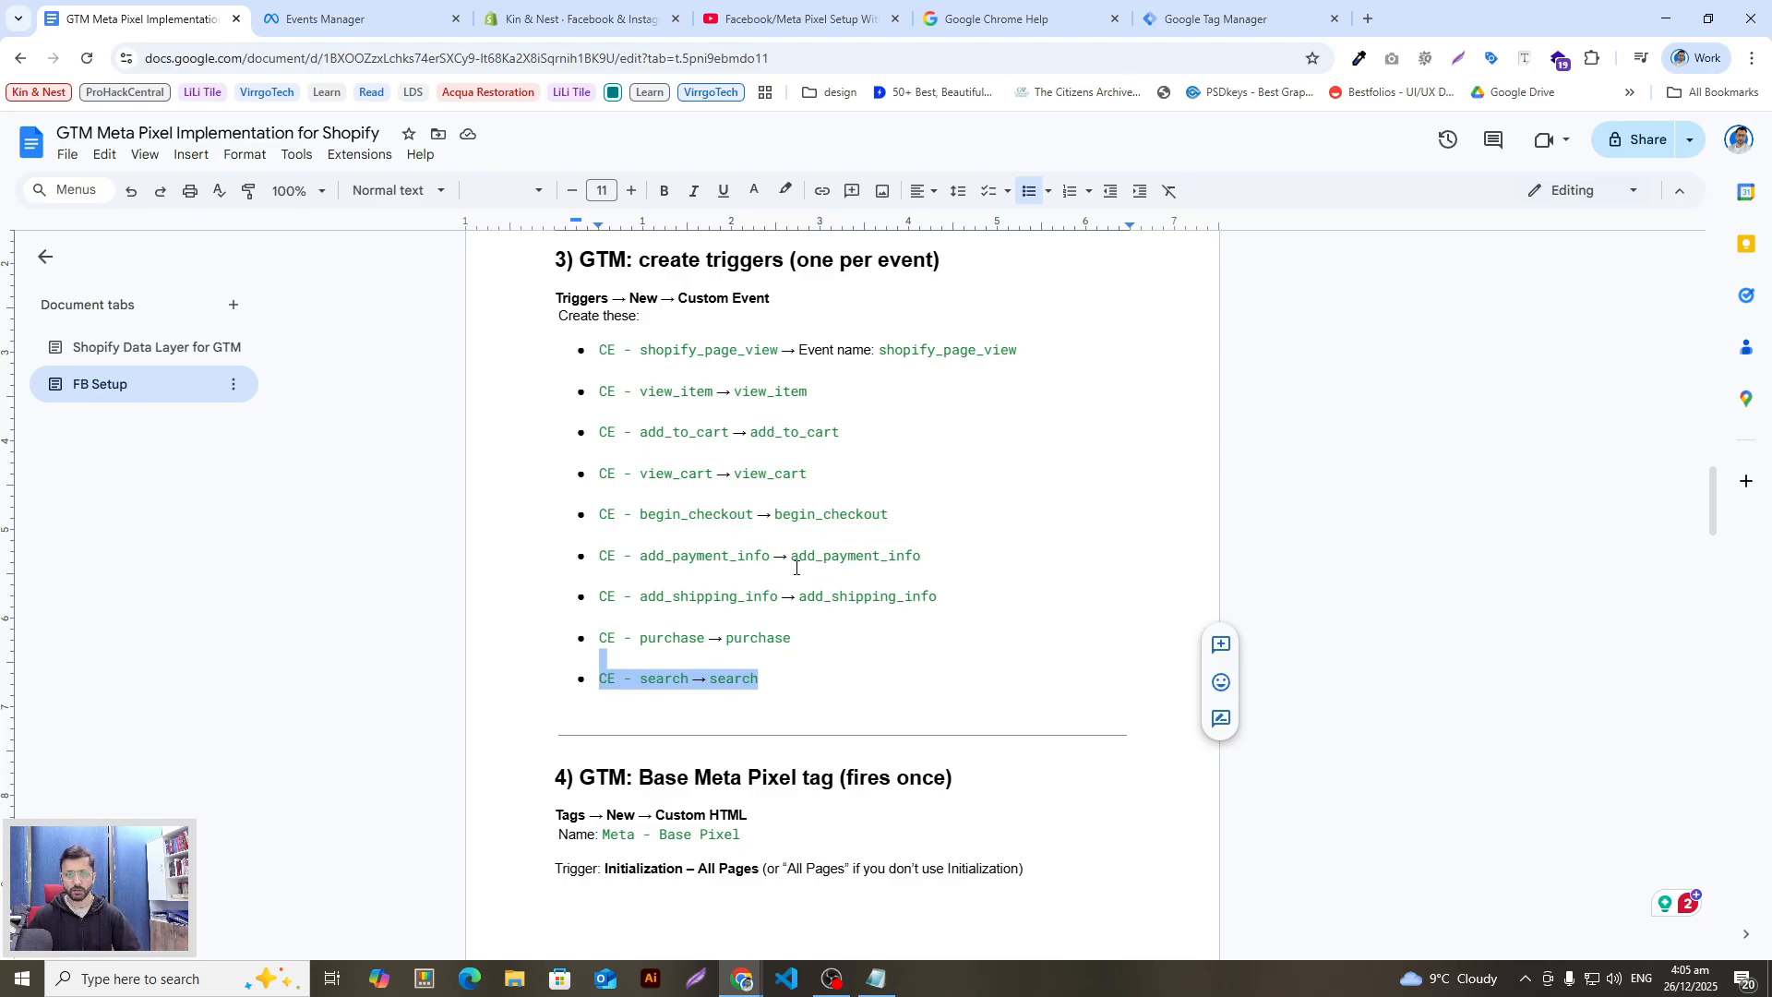
Step: Check the purchase entry, then select 'CE - shopify_page_view' and return to Tag Manager
{"action": "scroll", "coordinate": [795, 567], "scroll_direction": "up", "scroll_amount": 1}
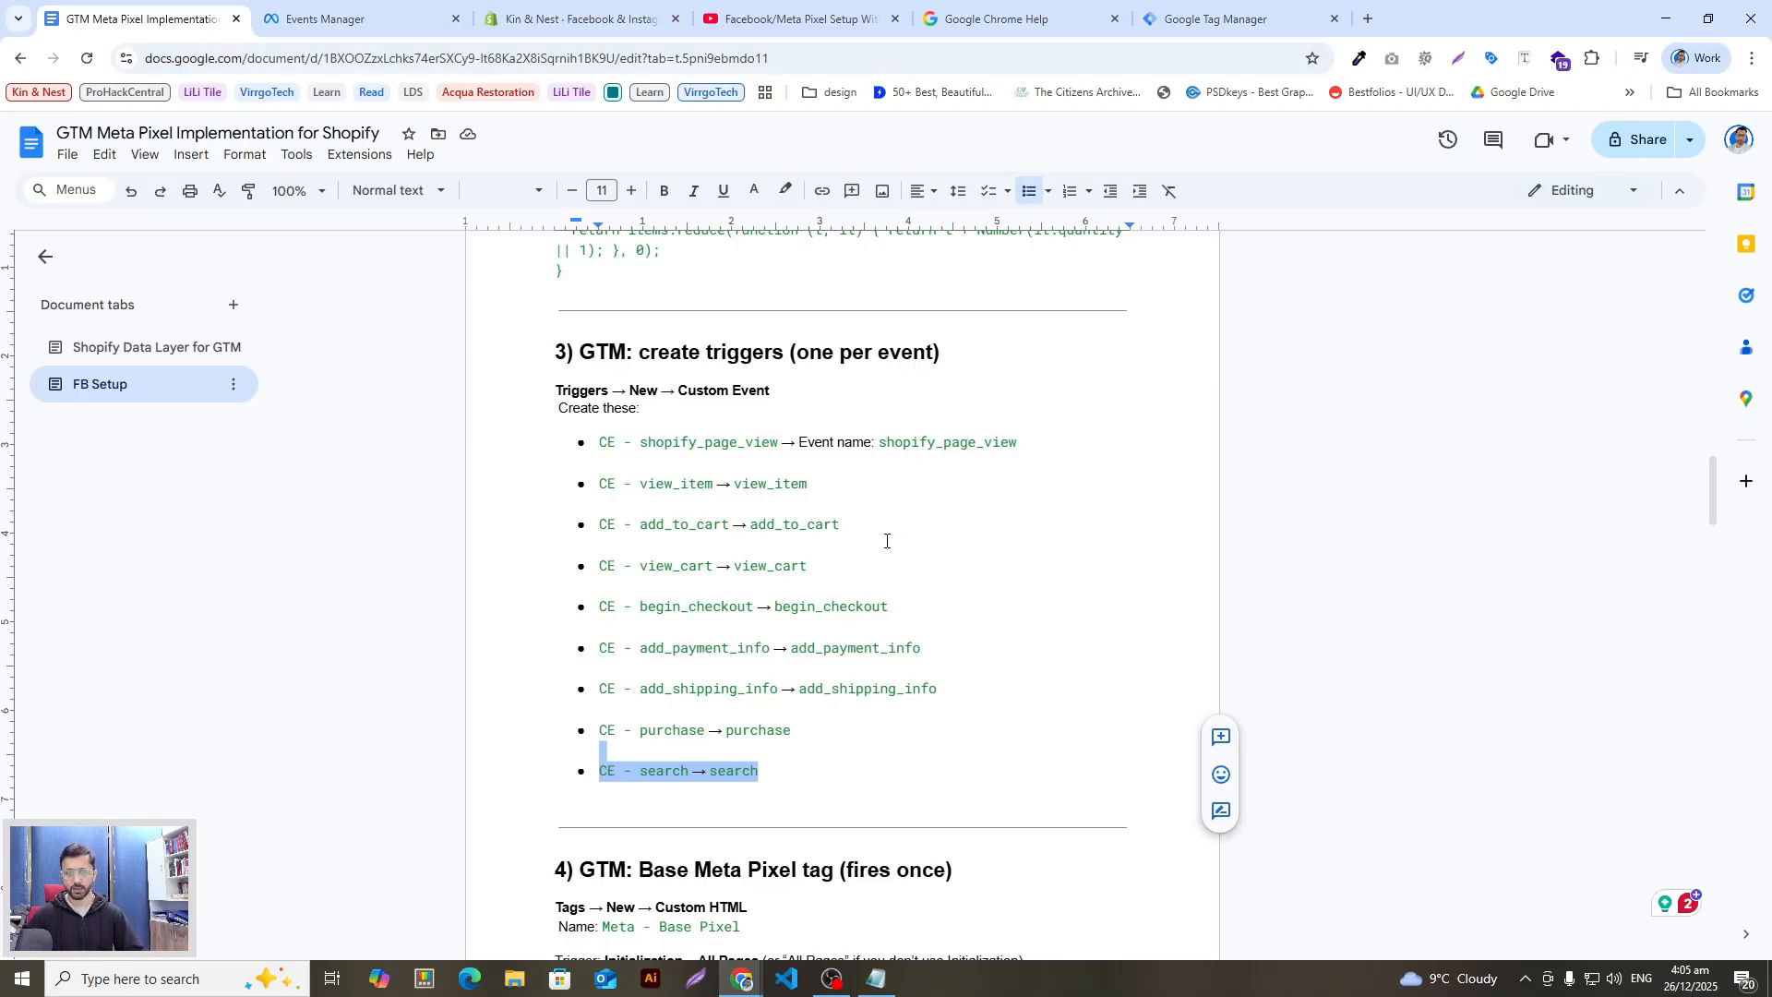
{"action": "left_click", "coordinate": [798, 715]}
{"action": "left_click_drag", "start_coordinate": [765, 736], "coordinate": [621, 736]}
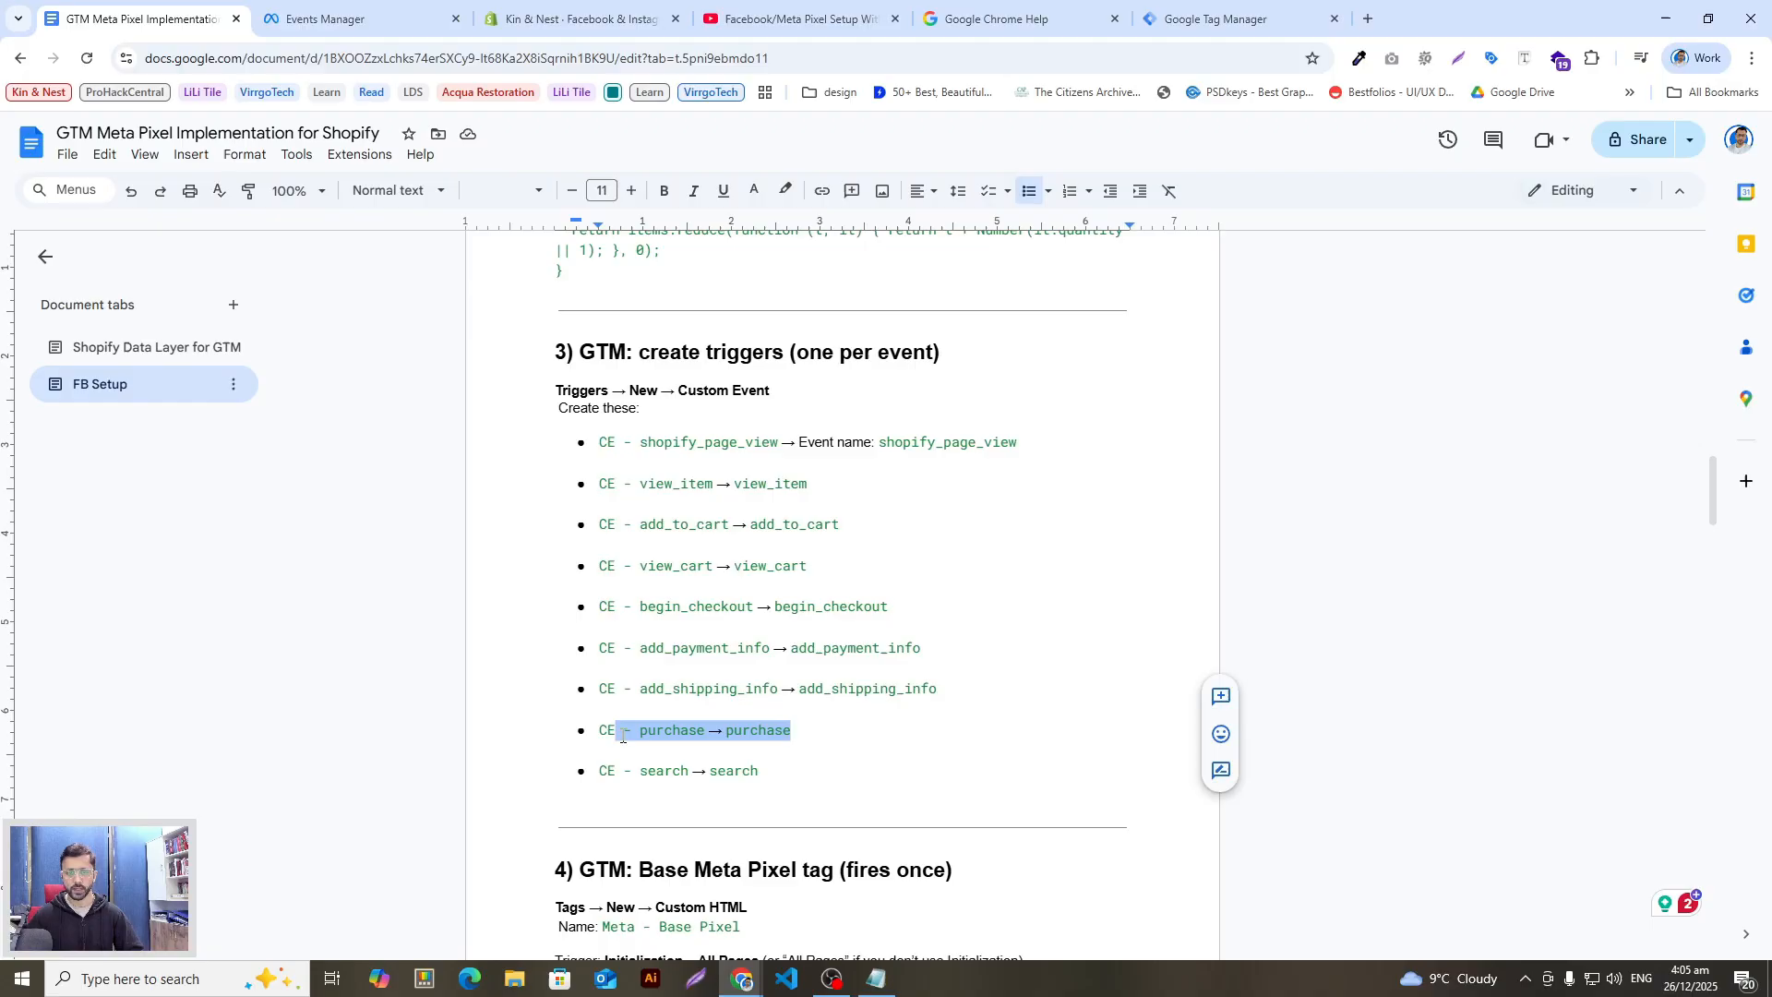
{"action": "left_click", "coordinate": [777, 579]}
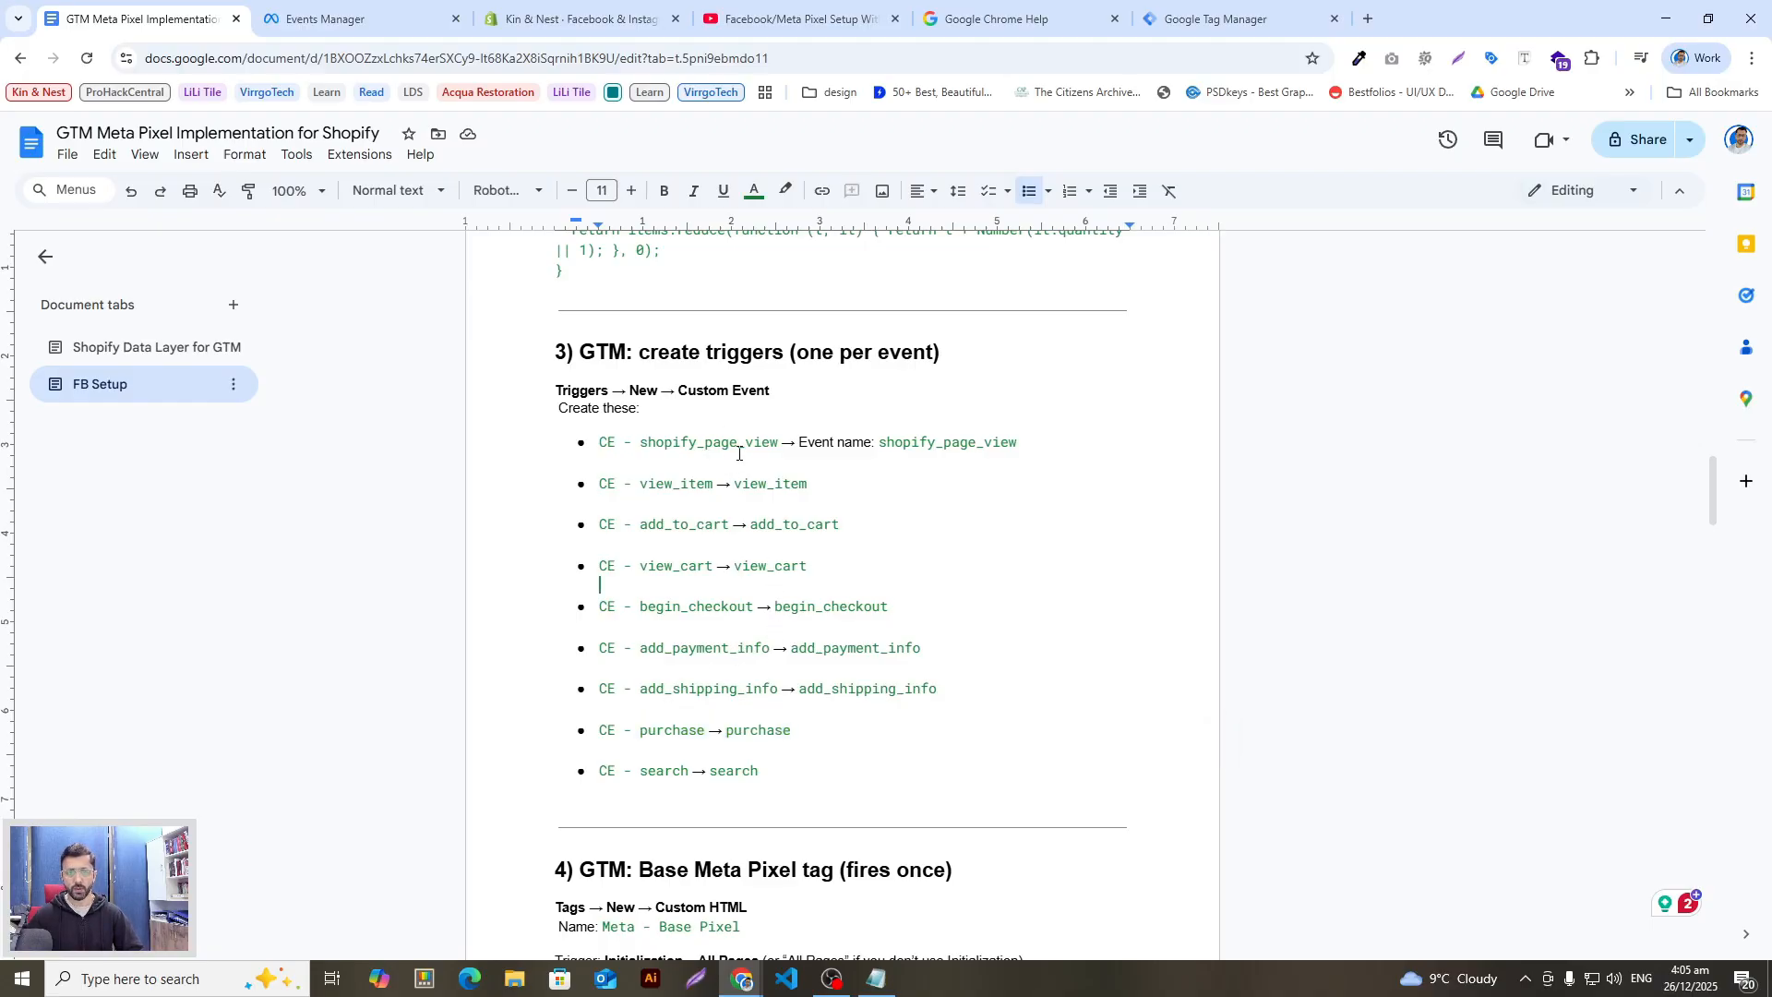
{"action": "left_click_drag", "start_coordinate": [775, 444], "coordinate": [578, 450]}
{"action": "key", "text": "ctrl+c"}
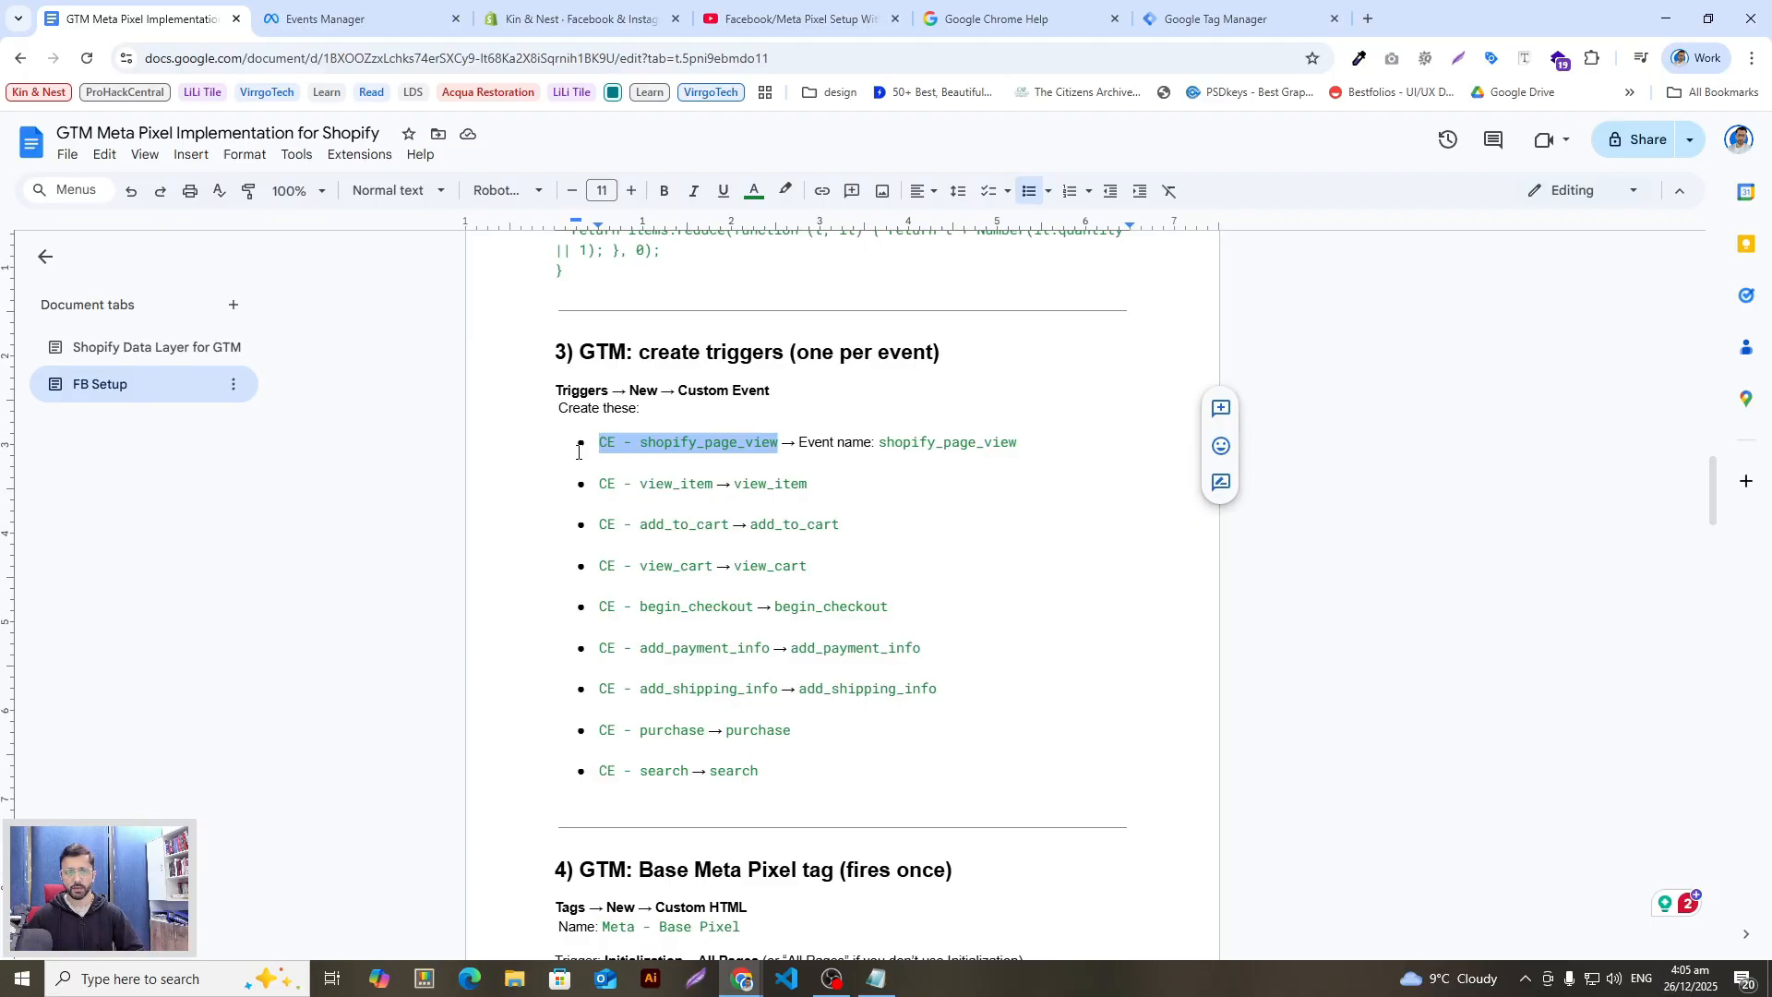
{"action": "key", "text": "alt+Tab"}
{"action": "left_click", "coordinate": [92, 411]}
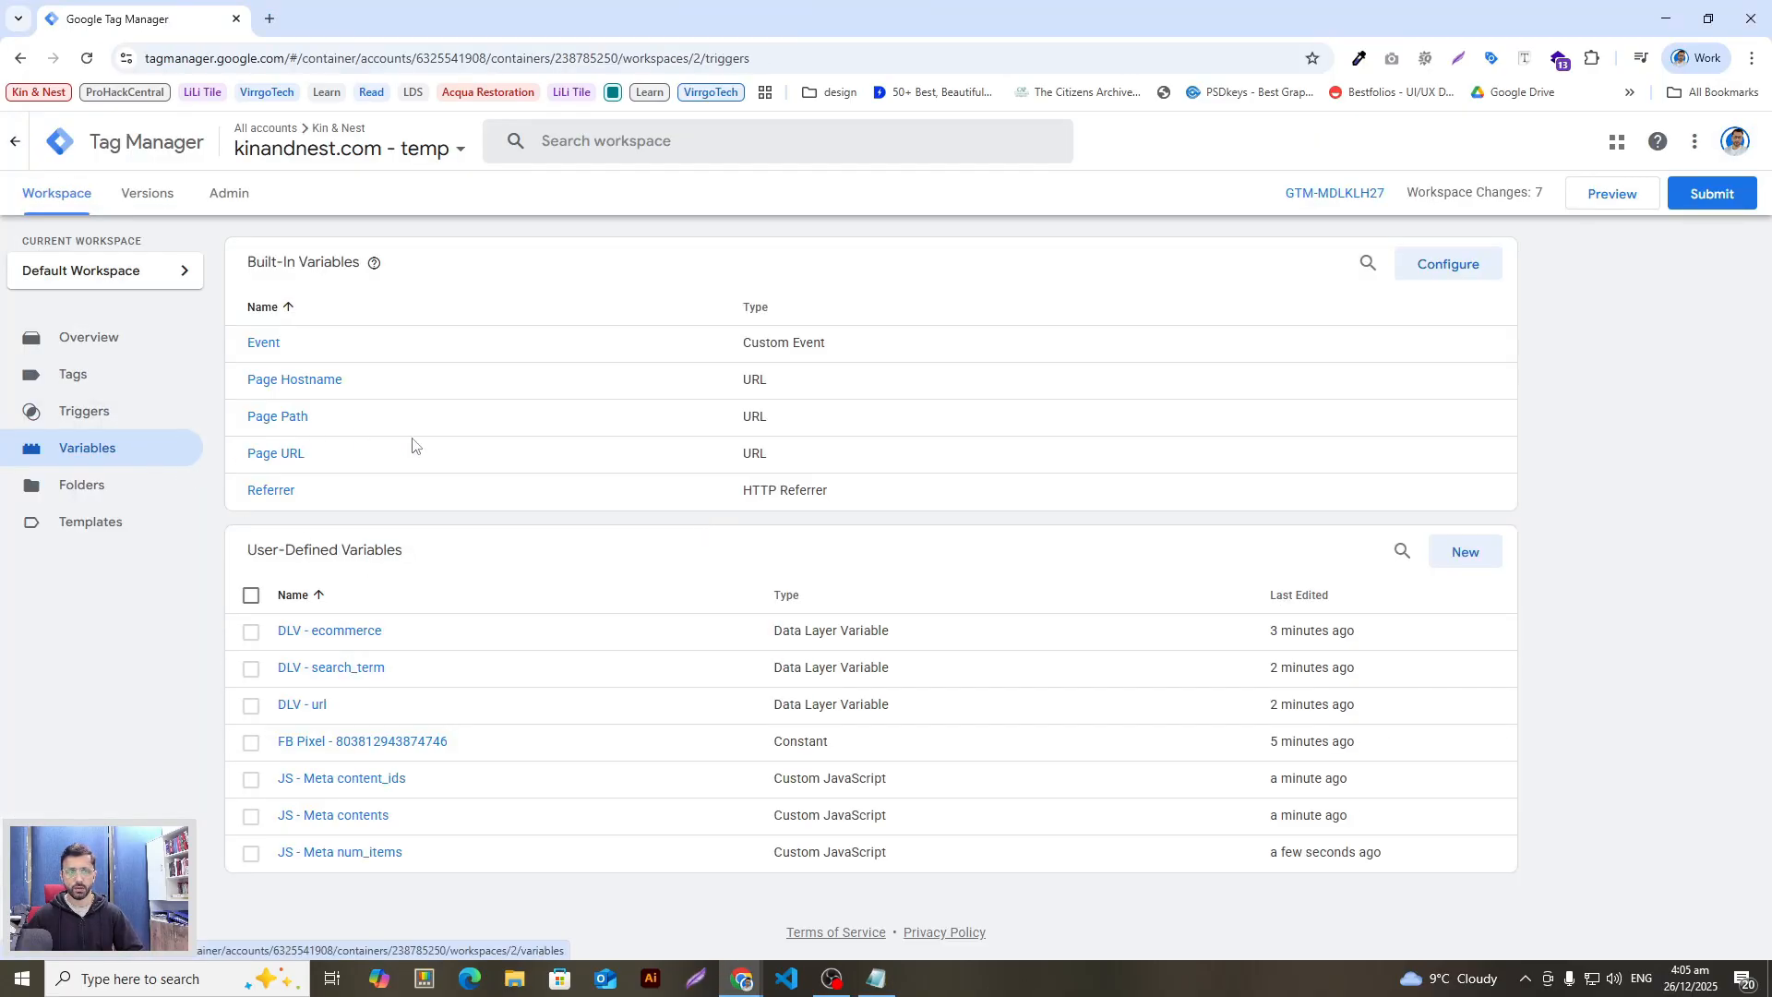
Step: Start a new trigger titled 'CE - shopify_page_view'
{"action": "left_click", "coordinate": [86, 418]}
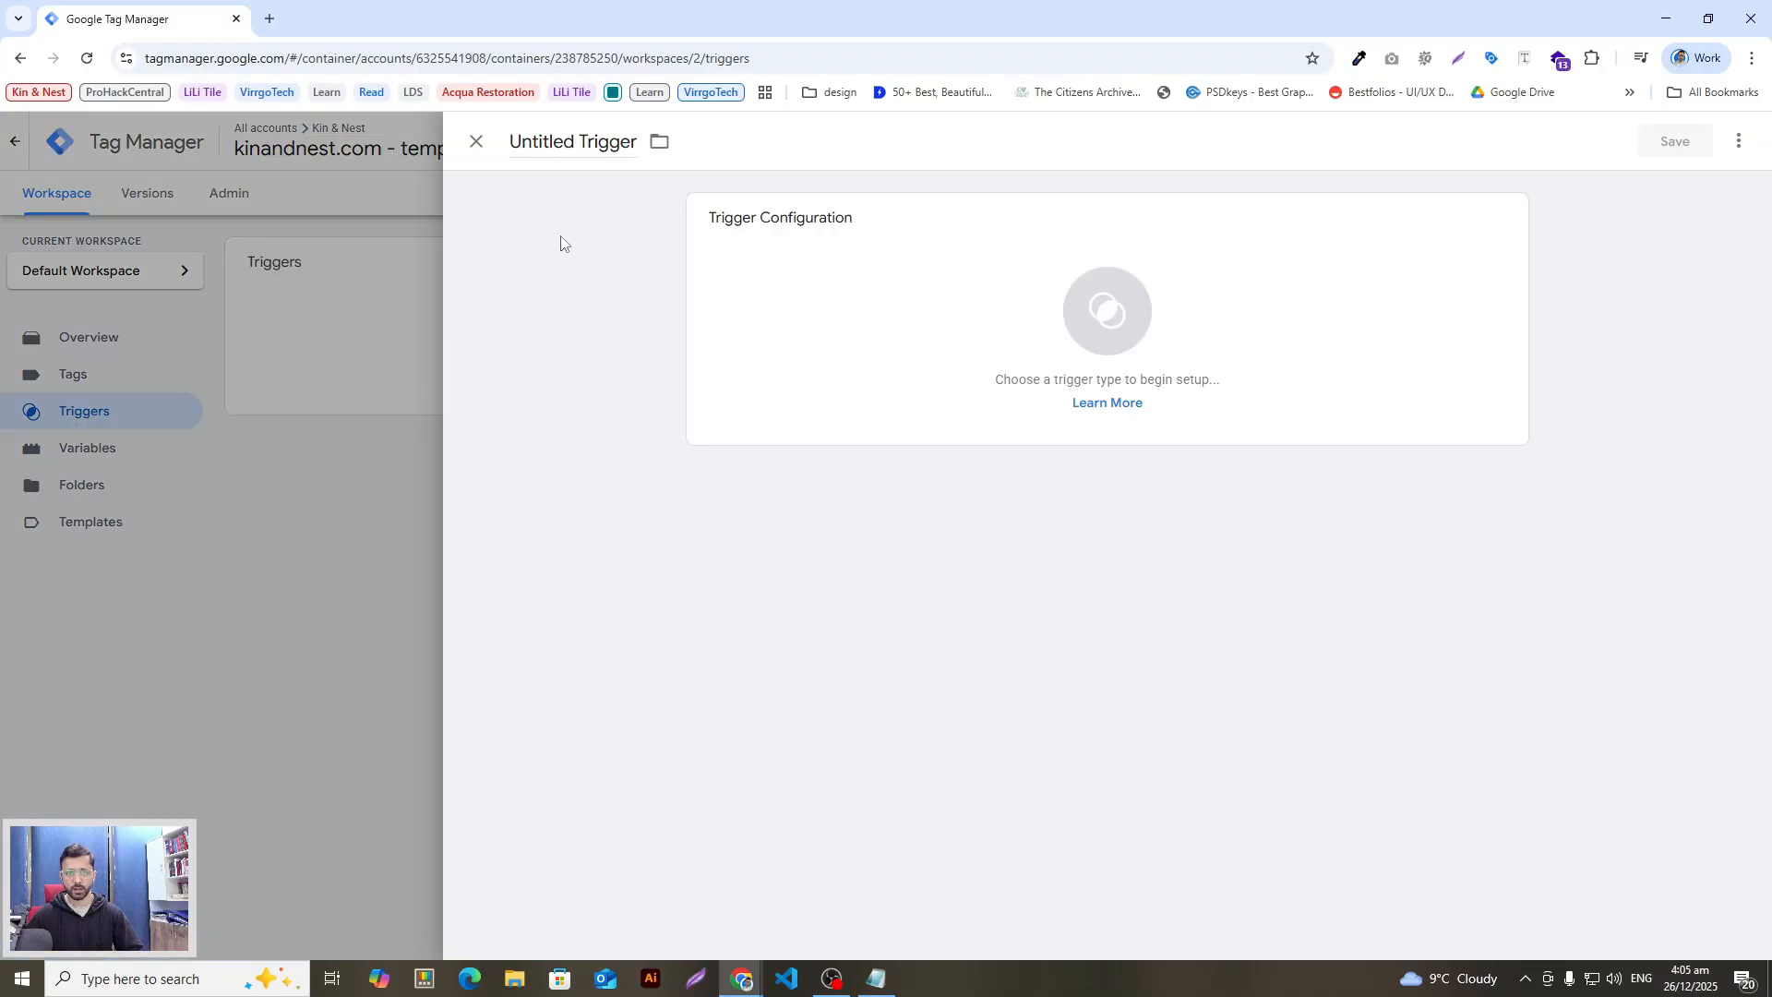
{"action": "left_click", "coordinate": [577, 138]}
{"action": "key", "text": "ctrl+a"}
{"action": "key", "text": "ctrl+v"}
Step: Make it a Custom Event trigger with event name 'shopify_page_view'
{"action": "key", "text": "alt+Tab"}
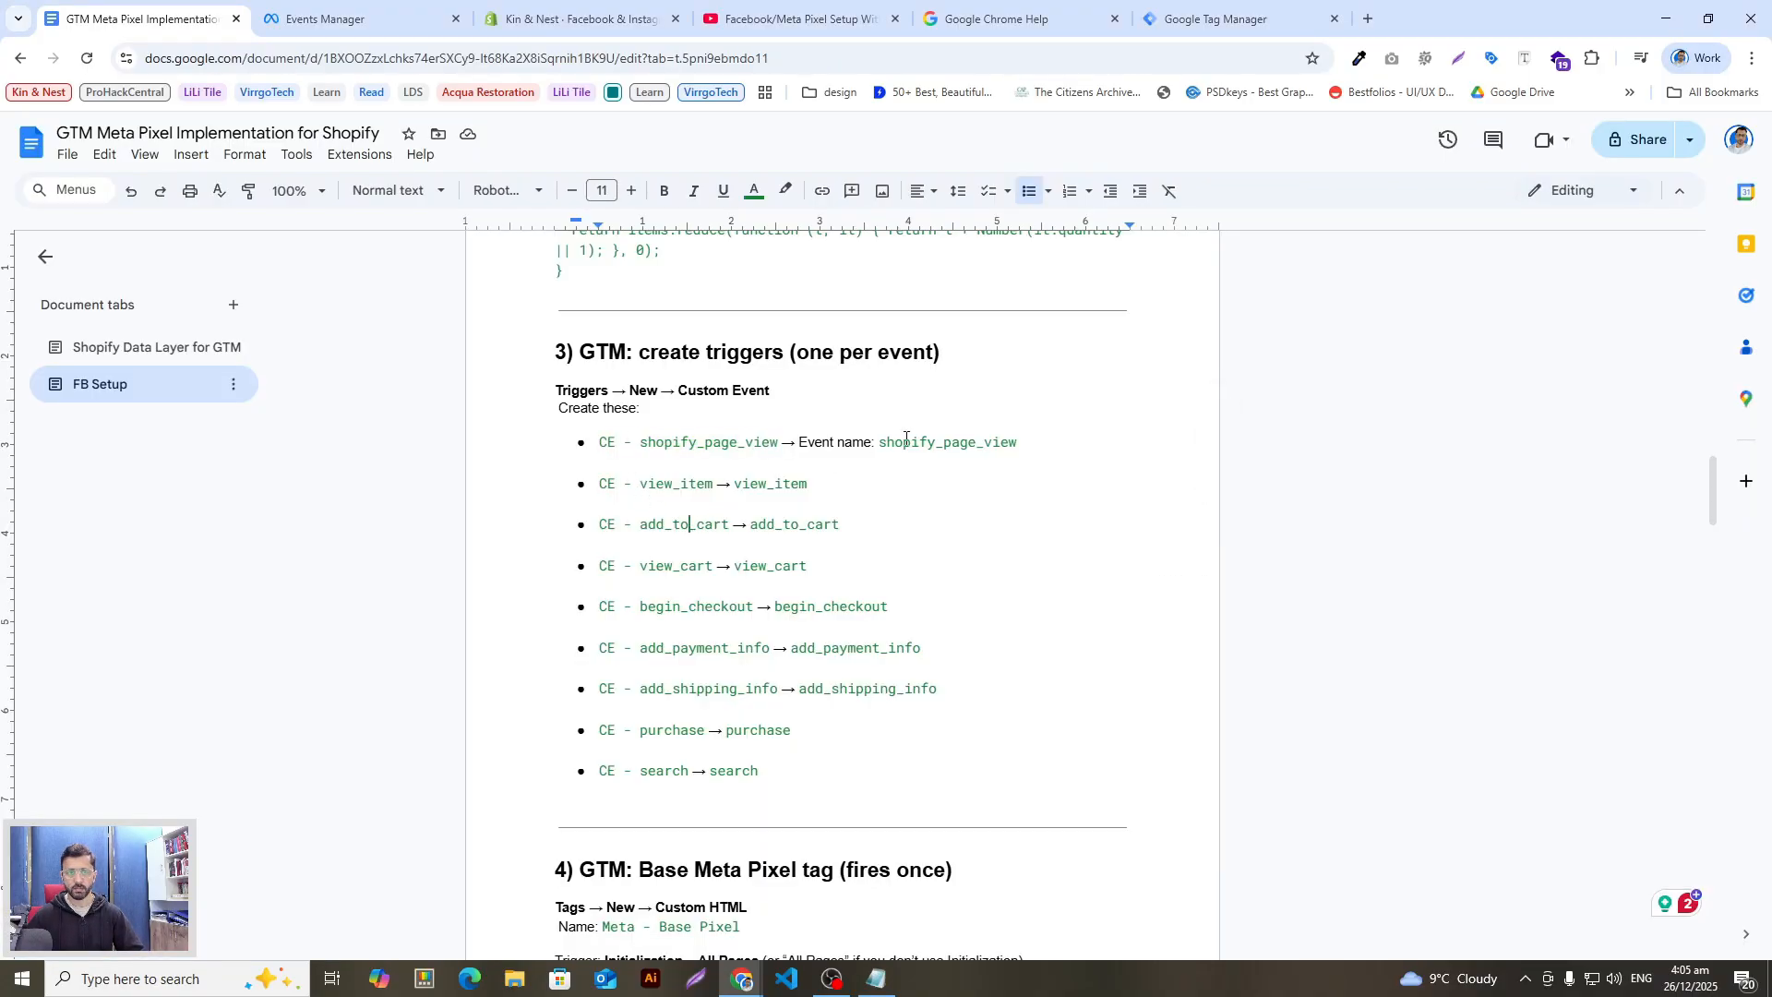
{"action": "left_click_drag", "start_coordinate": [1029, 433], "coordinate": [910, 442]}
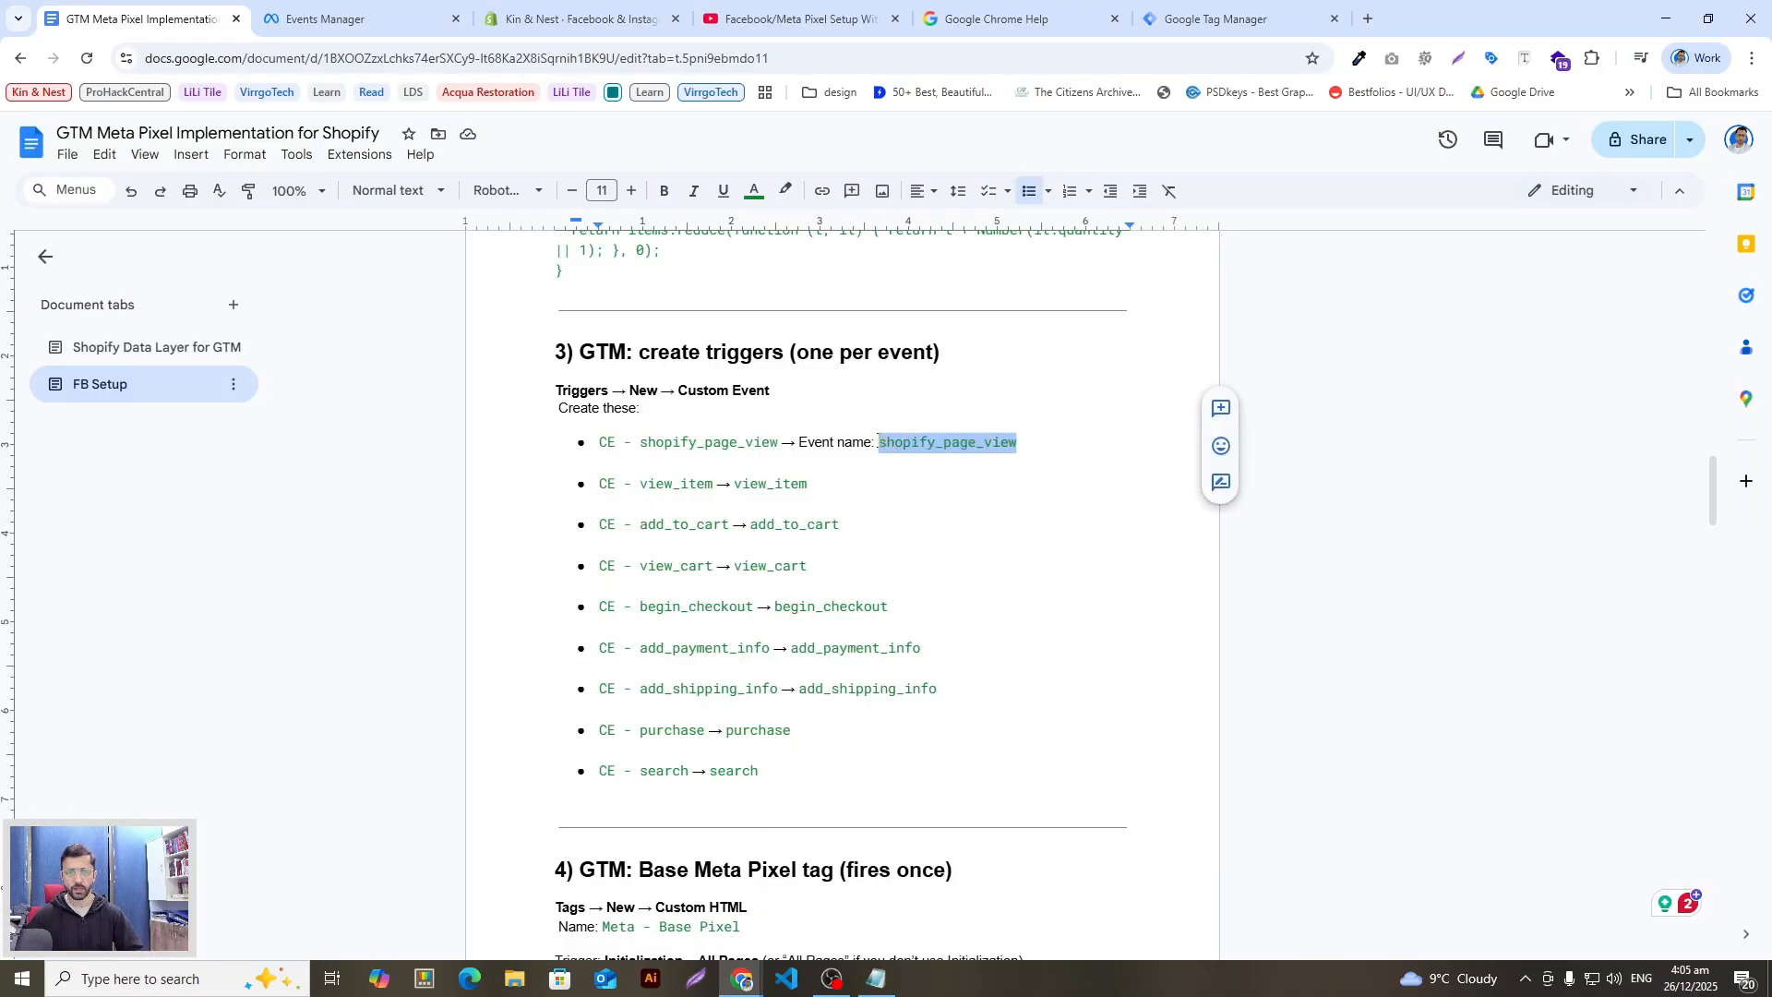
{"action": "key", "text": "alt+Tab"}
{"action": "left_click", "coordinate": [1080, 314]}
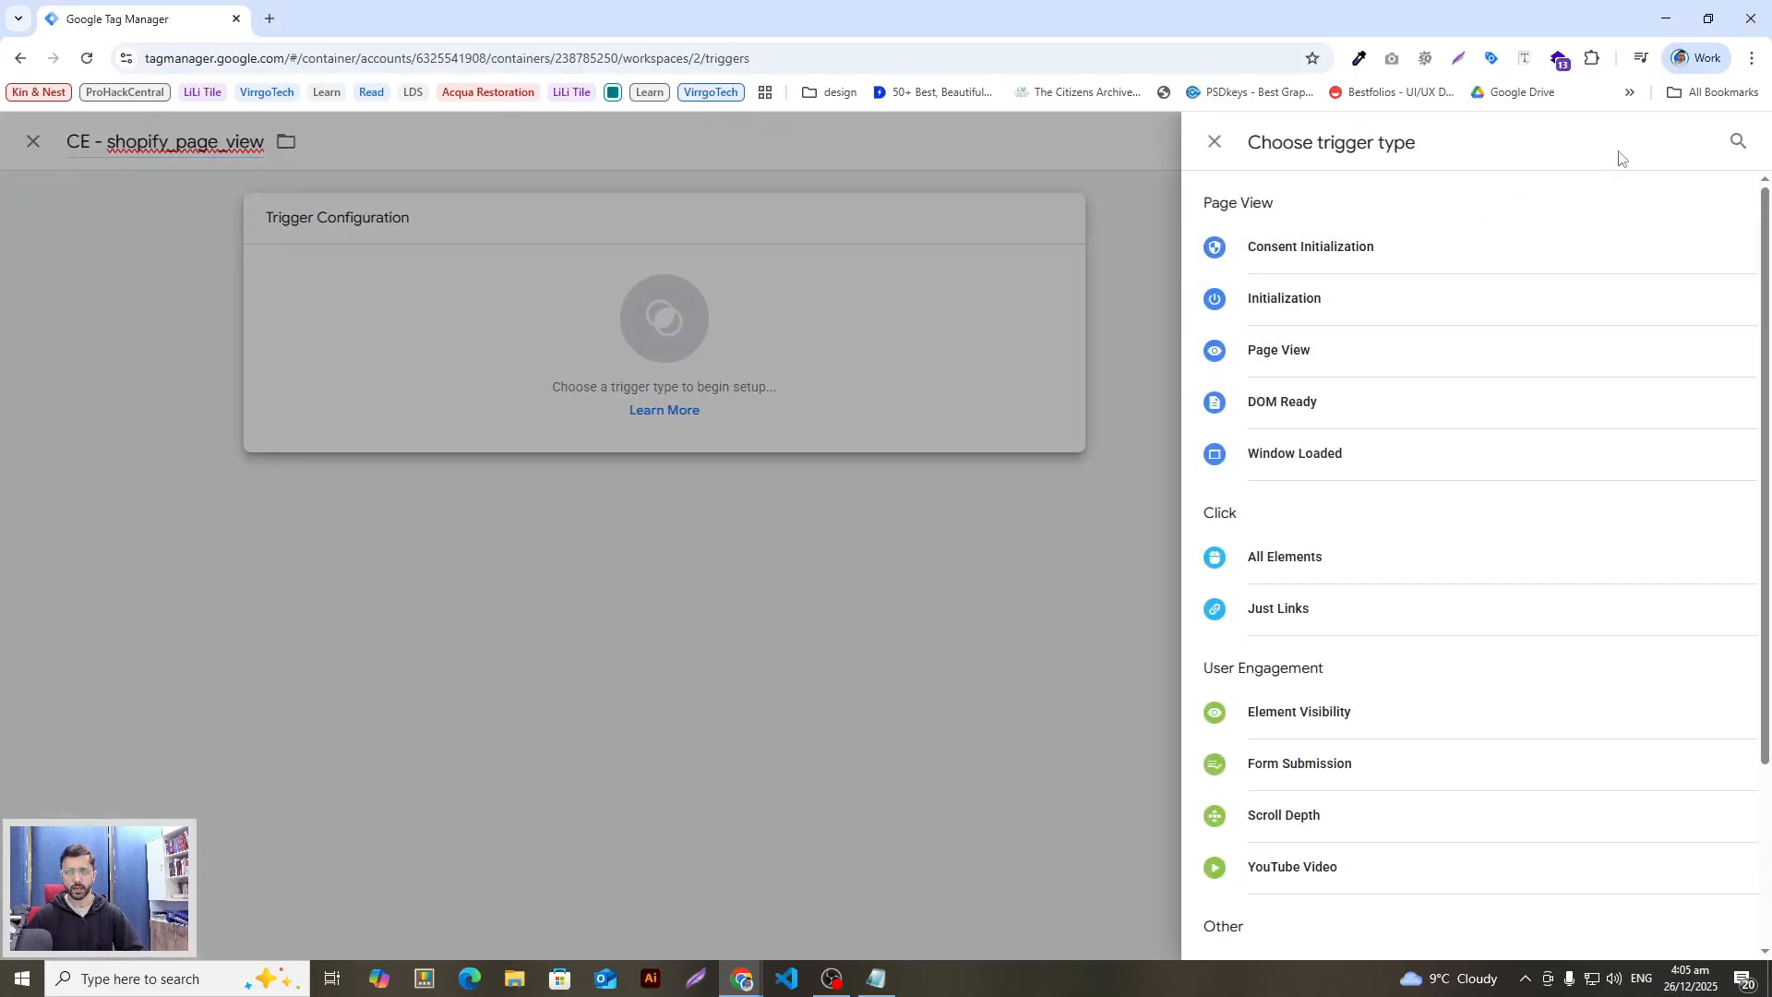
{"action": "left_click", "coordinate": [1731, 140]}
{"action": "type", "text": "c"}
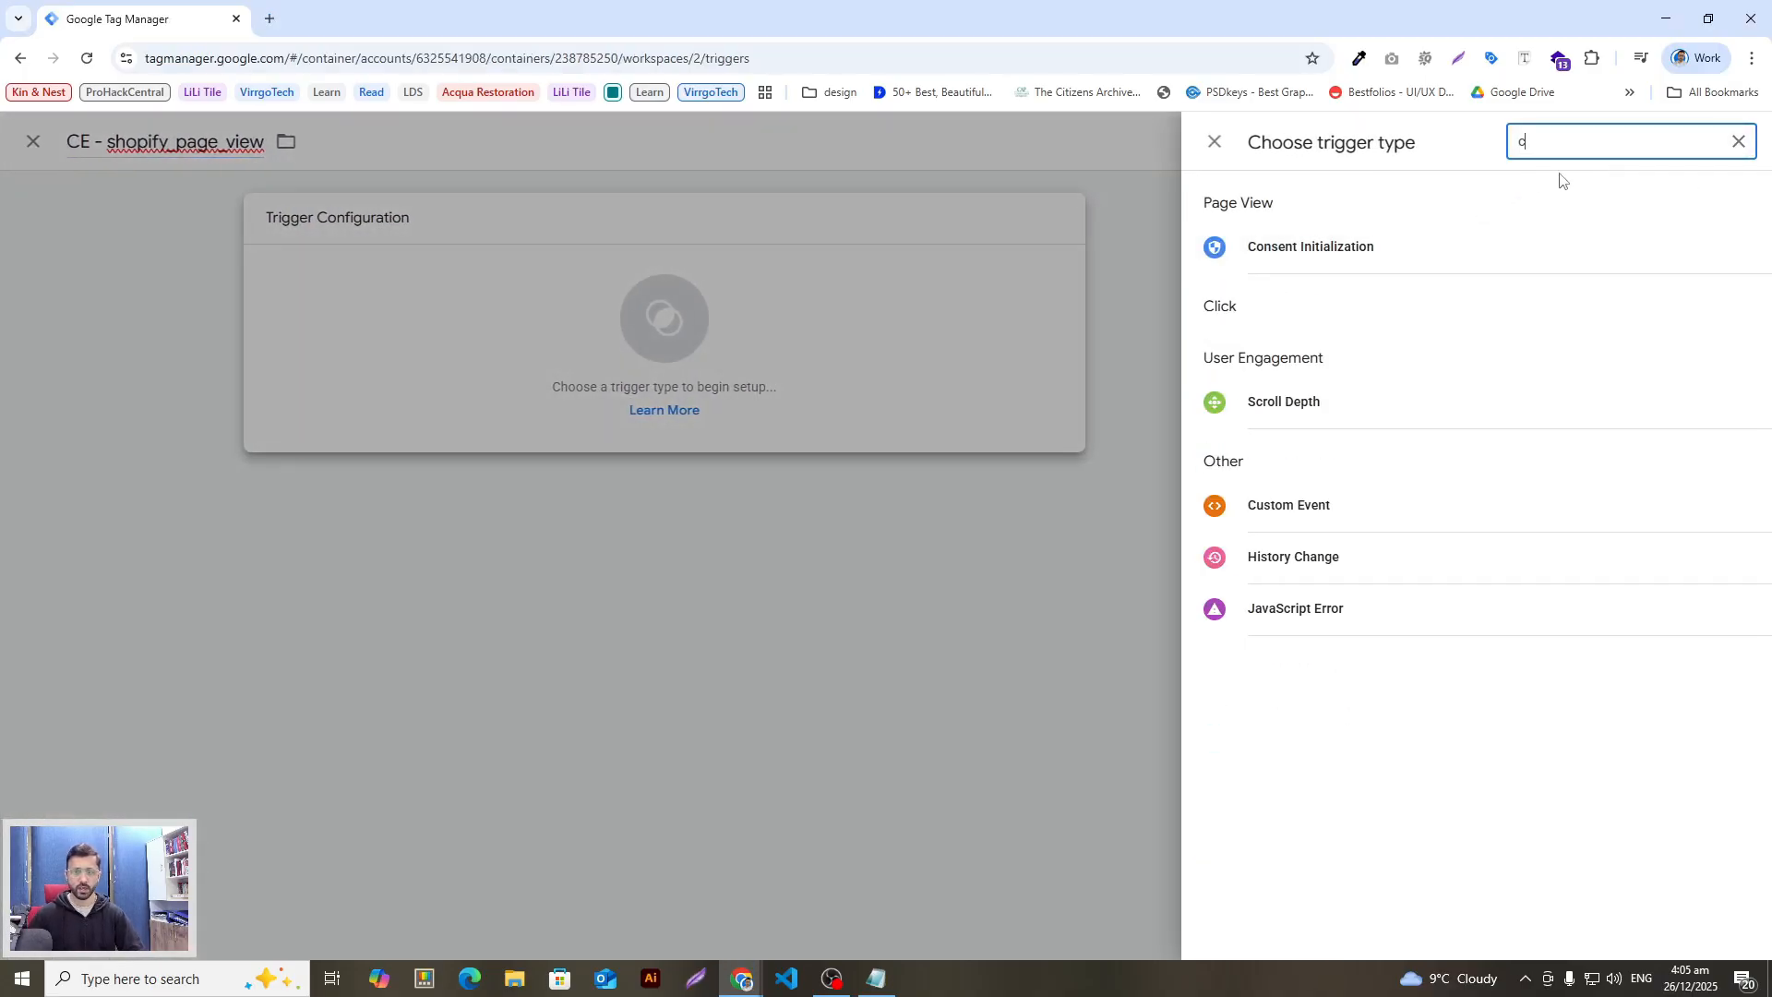
{"action": "left_click", "coordinate": [1326, 507]}
{"action": "left_click", "coordinate": [861, 406]}
{"action": "type", "text": "shopify_page_view"}
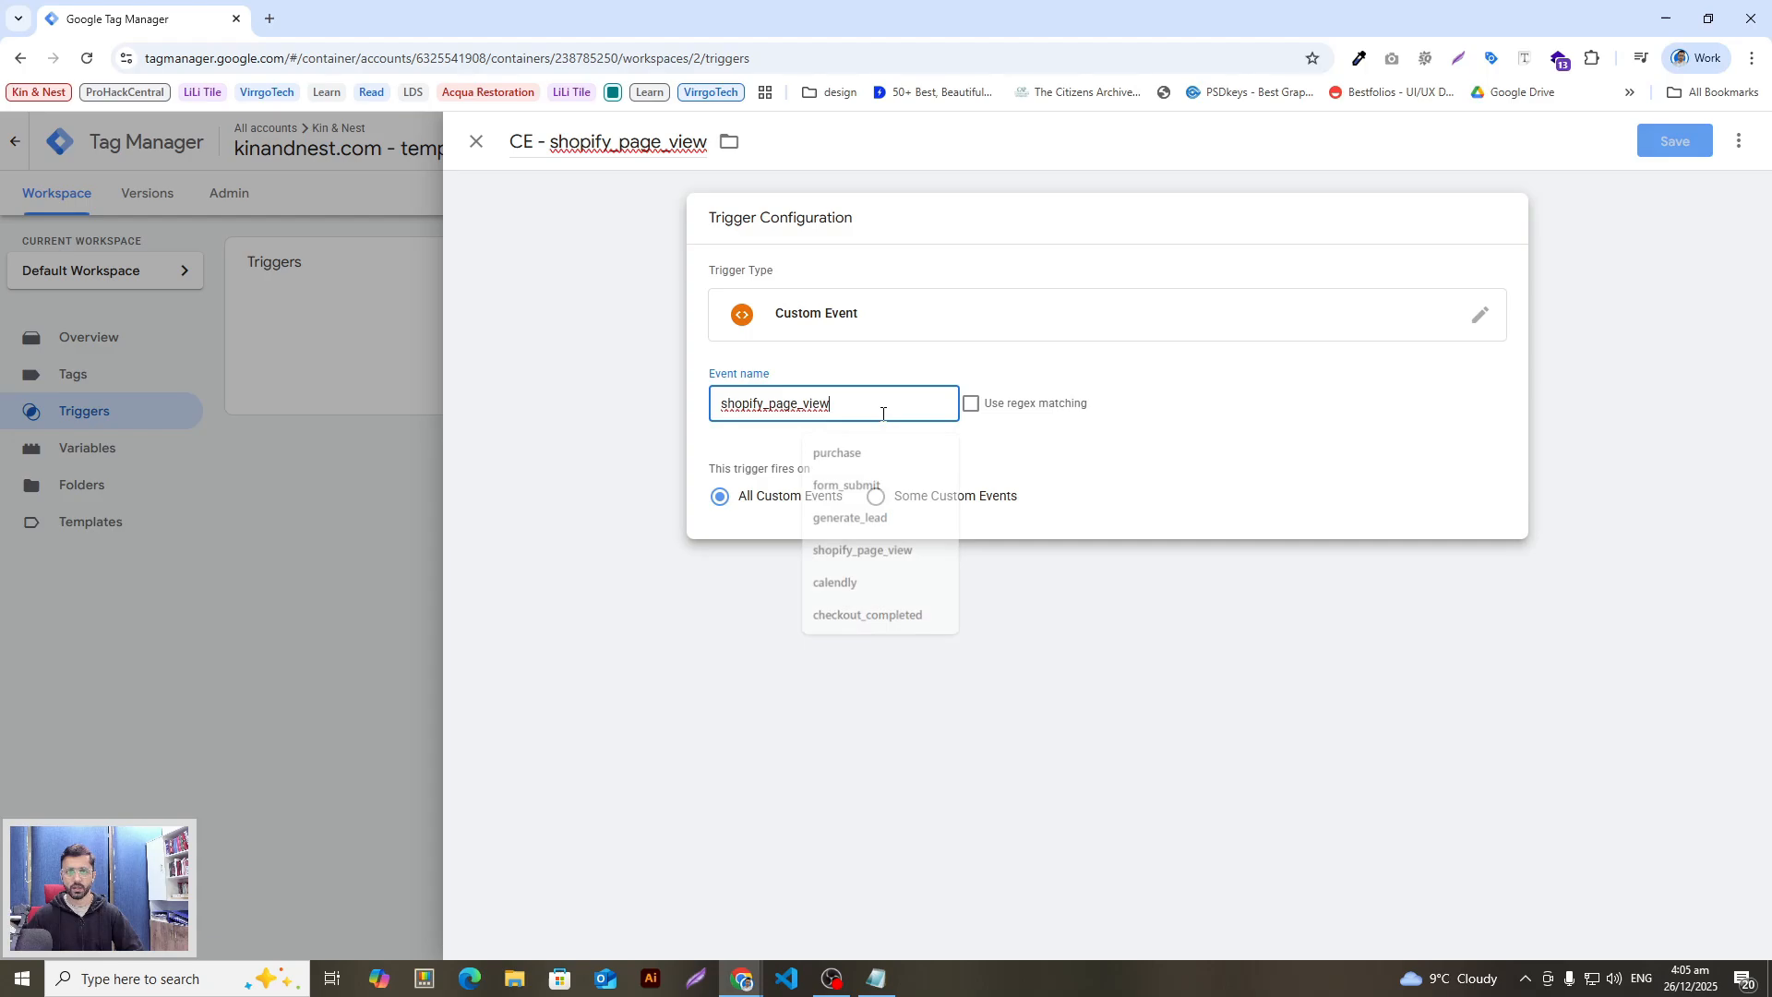
Step: Copy the next trigger name 'CE - view_item' from the guide
{"action": "key", "text": "alt+Tab"}
{"action": "left_click_drag", "start_coordinate": [879, 442], "coordinate": [1019, 443]}
{"action": "key", "text": "alt+Tab"}
{"action": "key", "text": "alt+Tab"}
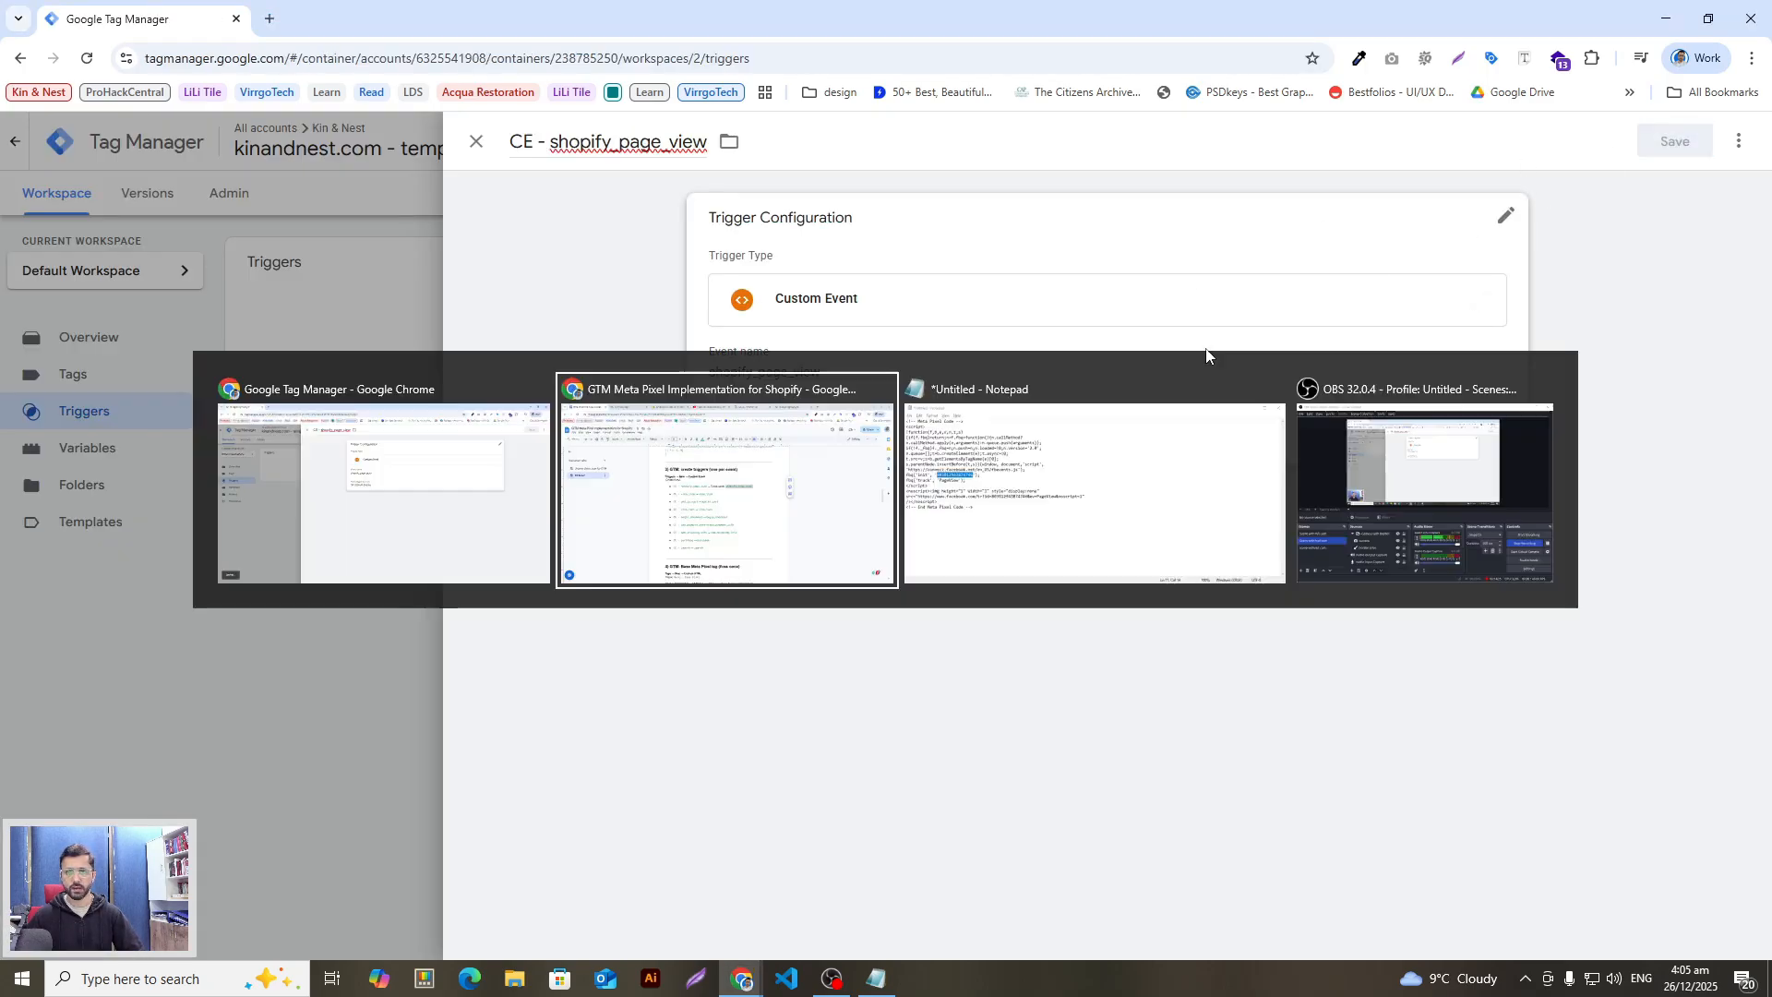
{"action": "left_click", "coordinate": [681, 483]}
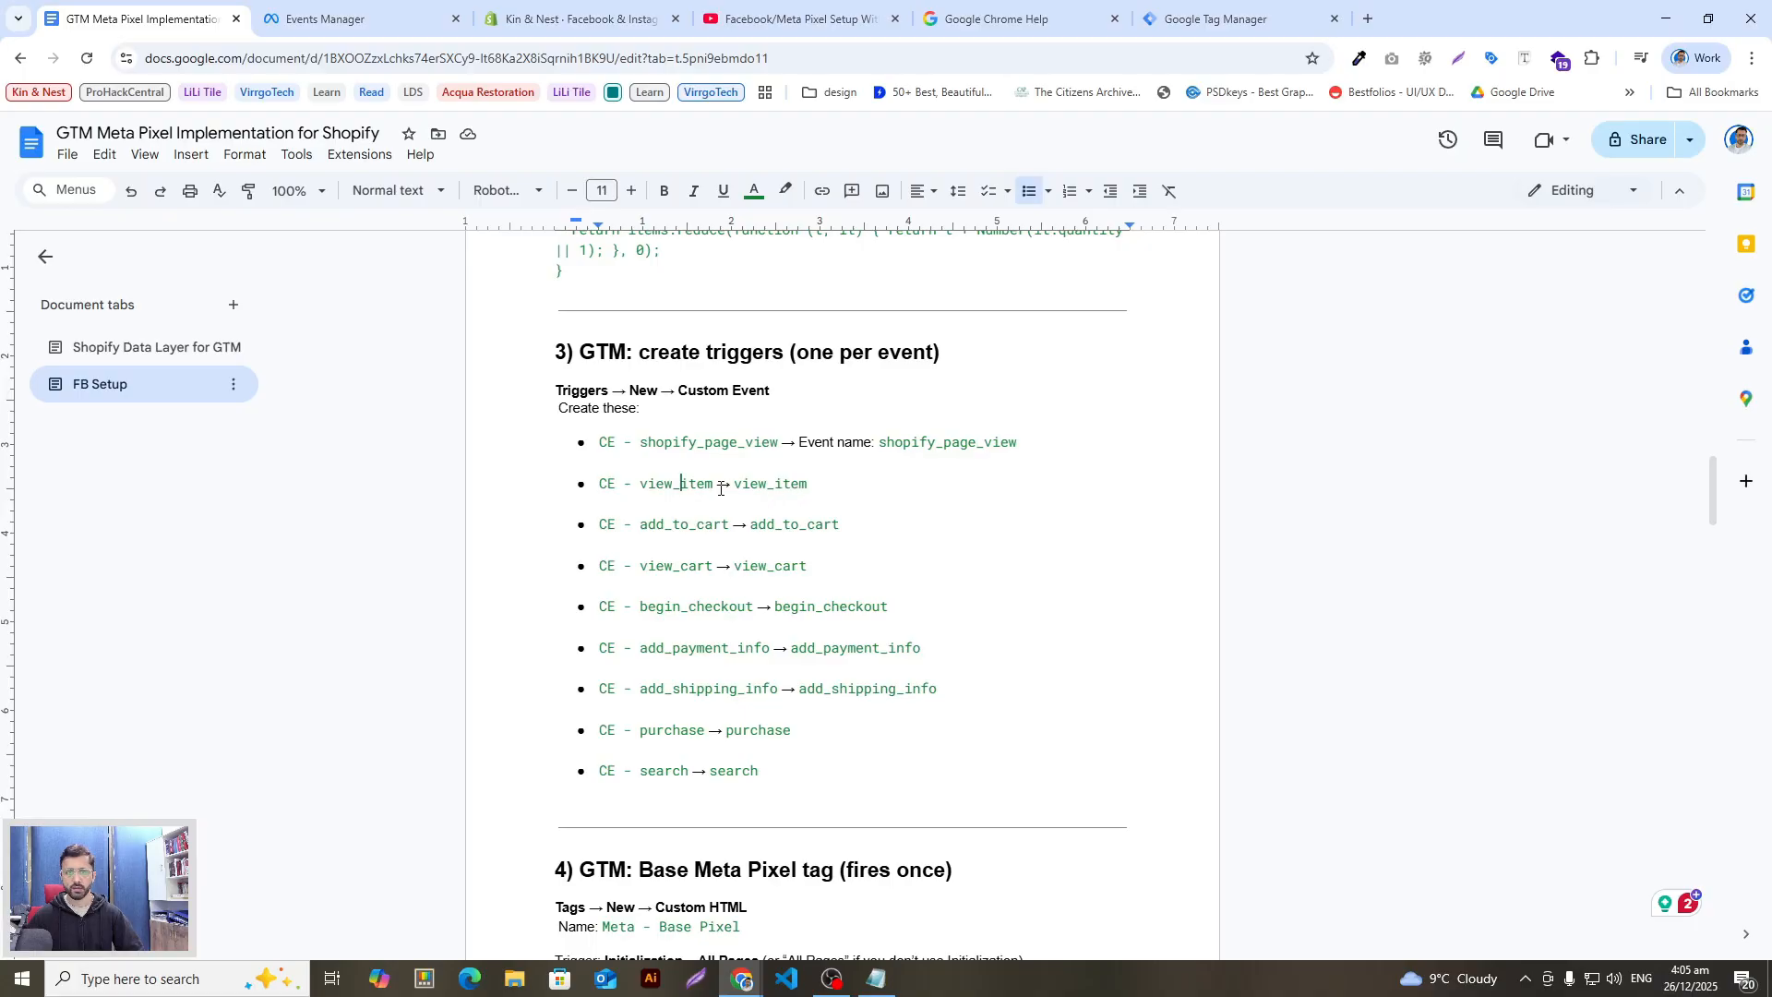
{"action": "left_click_drag", "start_coordinate": [718, 486], "coordinate": [610, 490]}
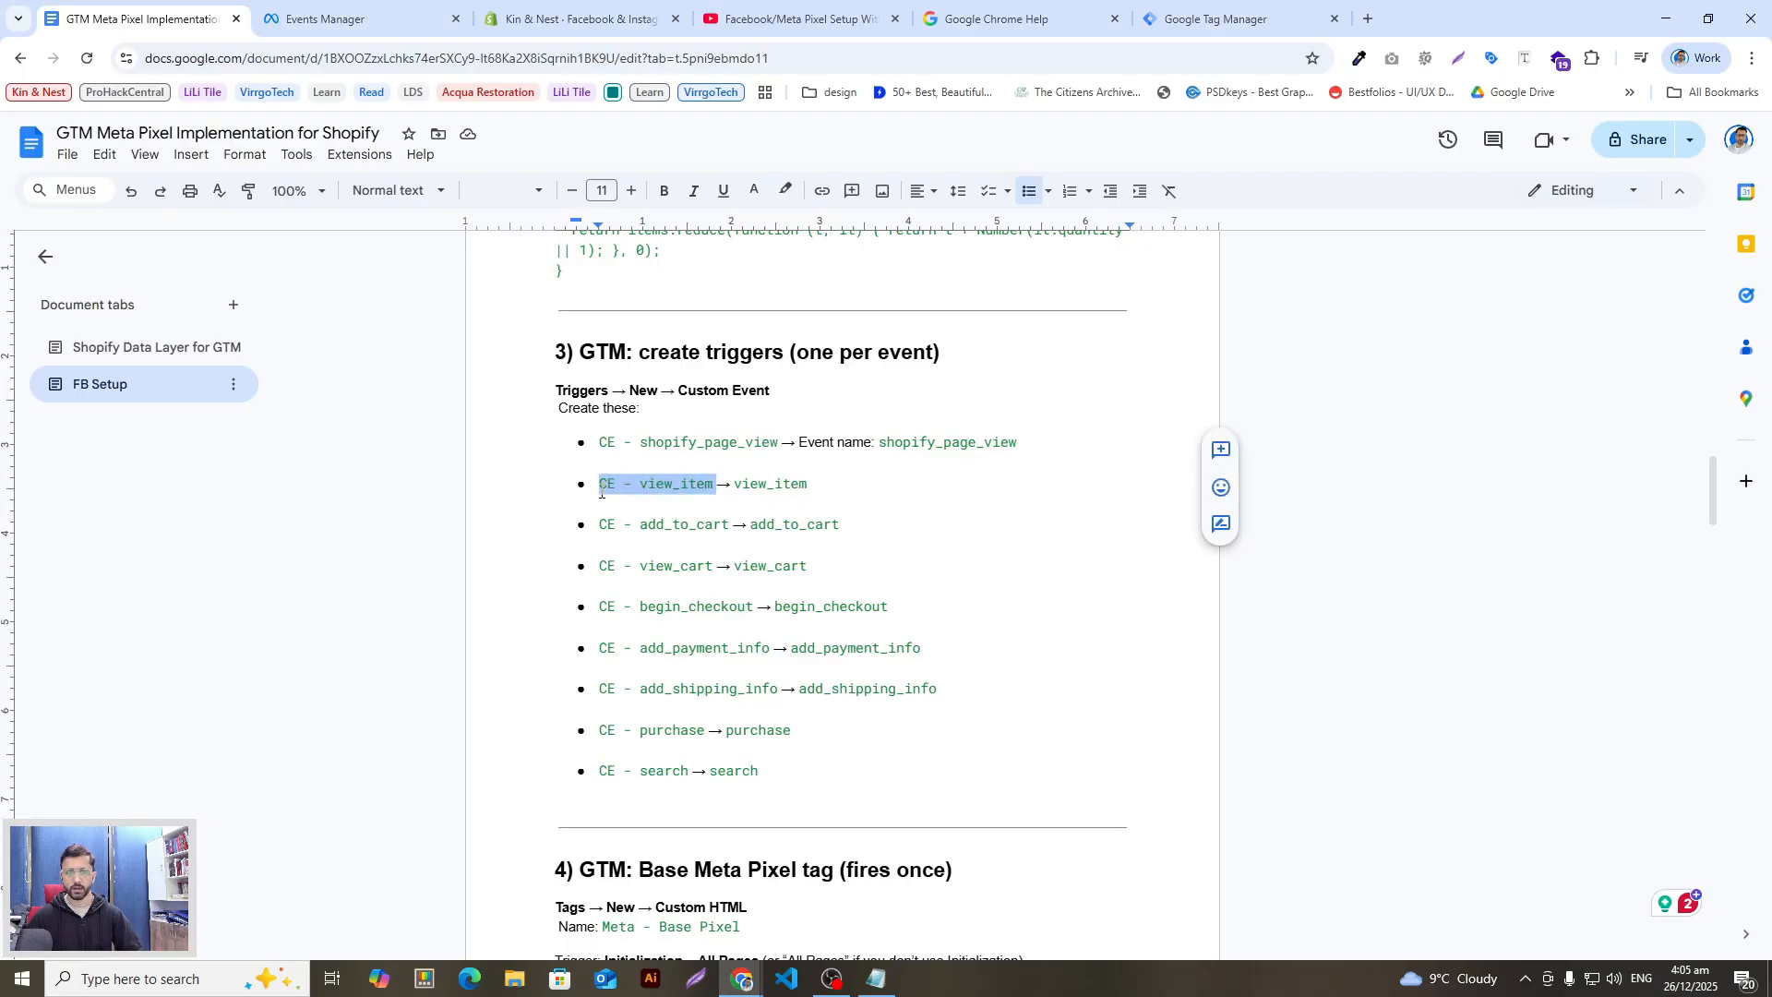
{"action": "key", "text": "alt+Tab"}
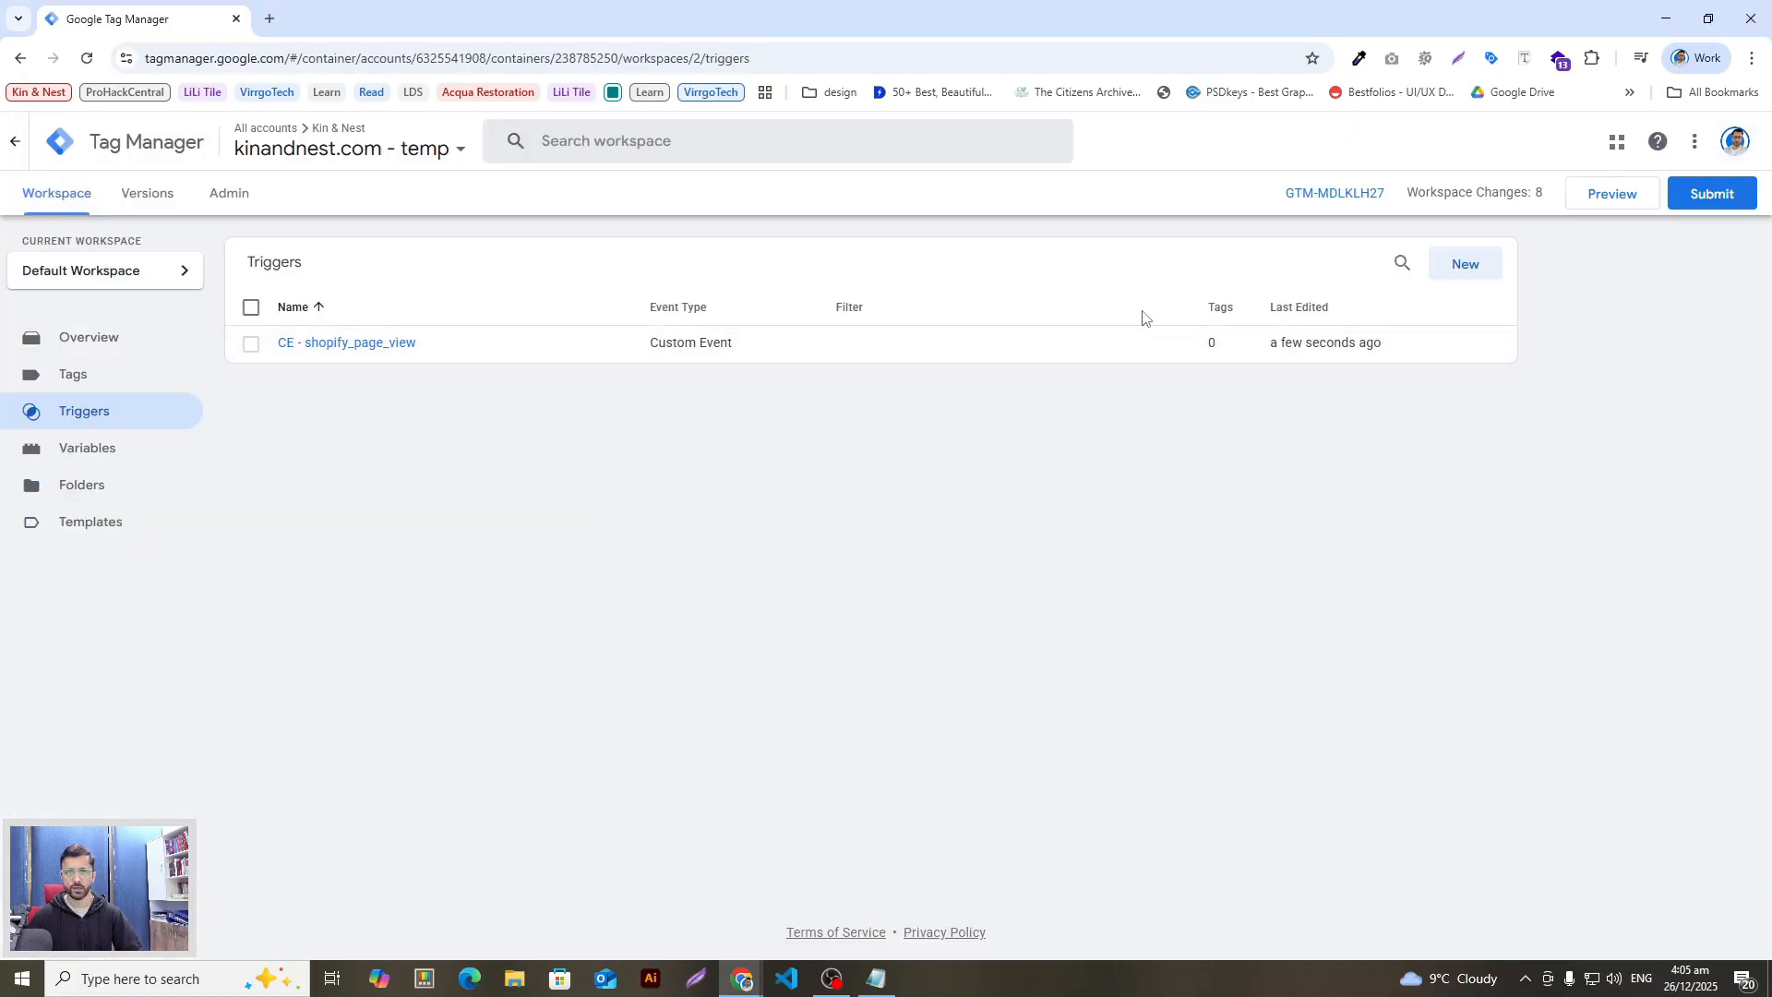
Step: Create a new trigger named CE - view_item
{"action": "left_click", "coordinate": [1450, 274]}
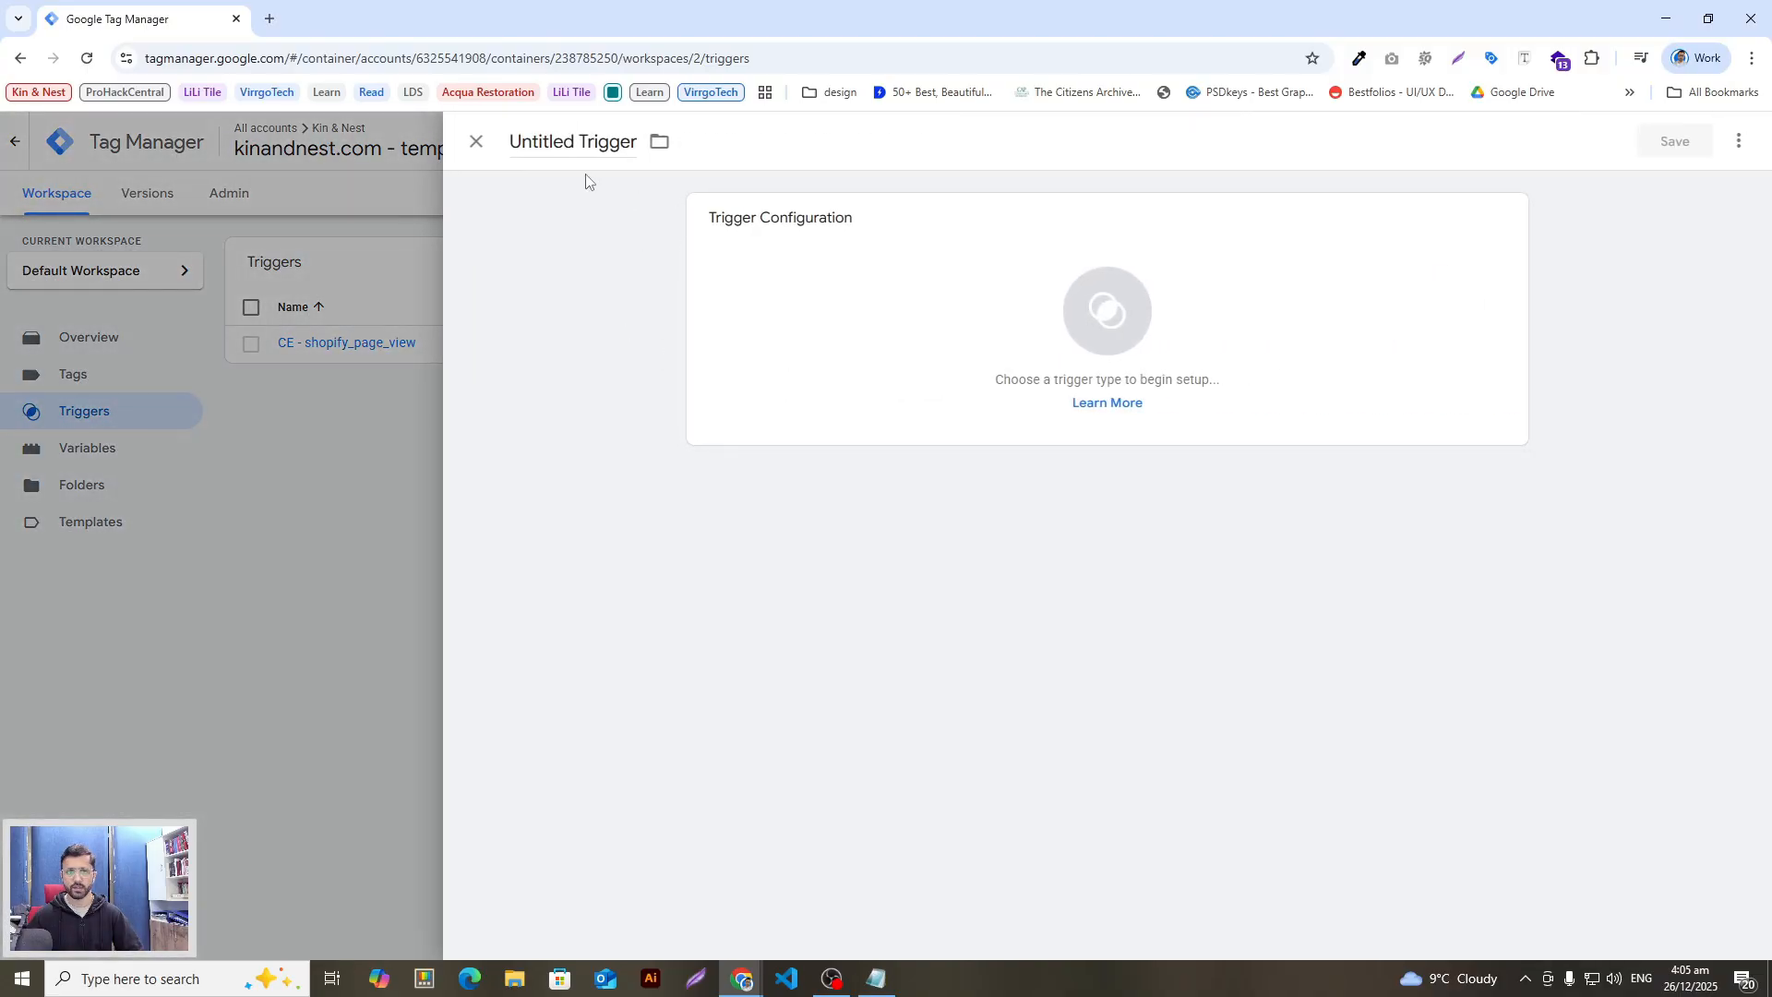
{"action": "triple_click", "coordinate": [565, 140]}
{"action": "type", "text": "CE - view_item"}
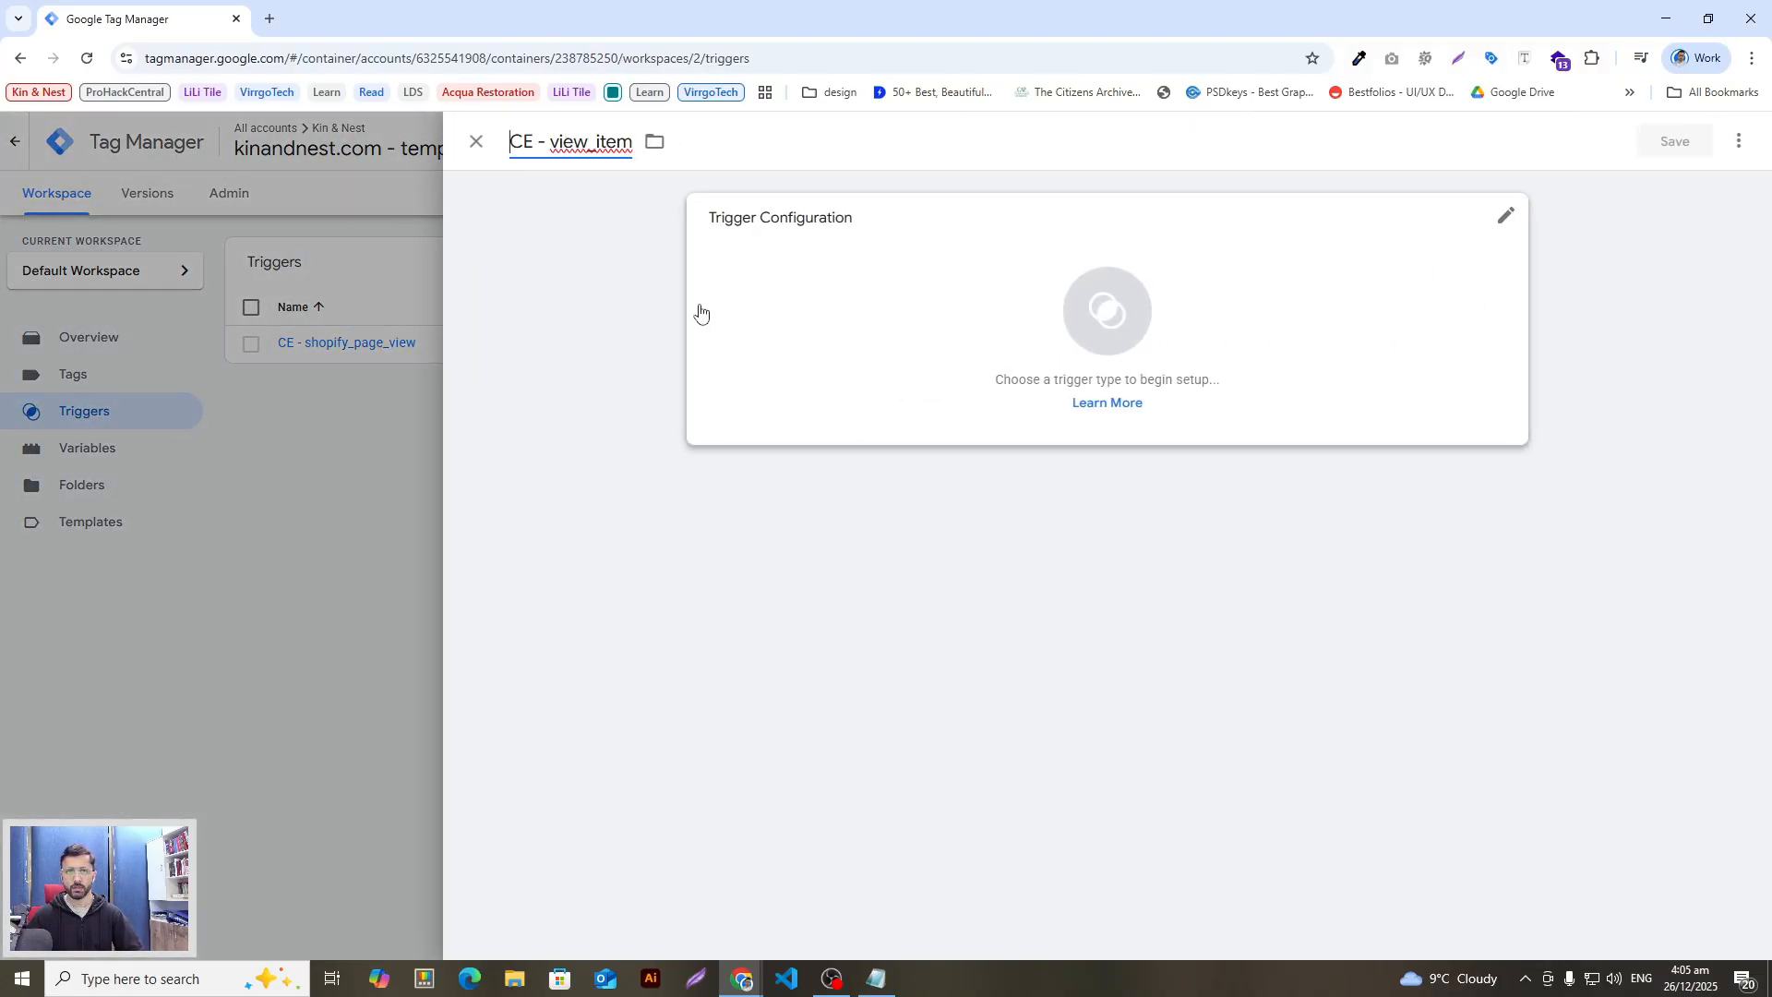
{"action": "key", "text": "alt+Tab"}
{"action": "left_click_drag", "start_coordinate": [808, 484], "coordinate": [743, 480]}
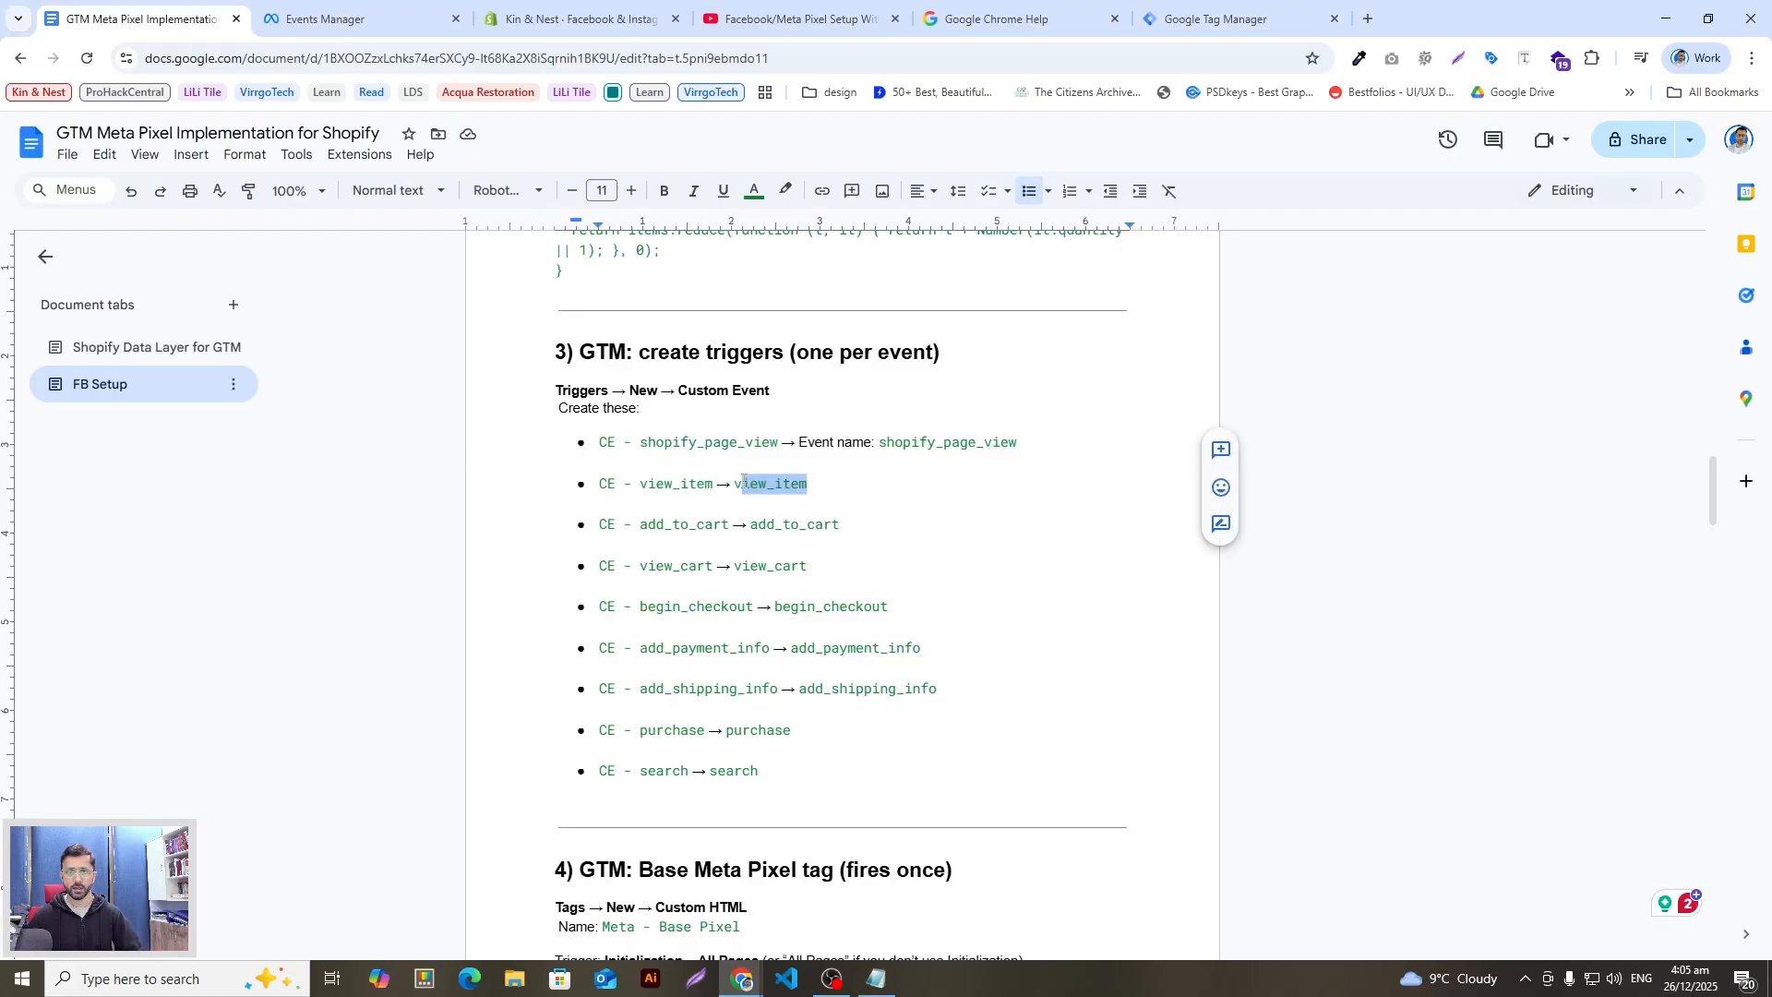
{"action": "key", "text": "alt+Tab"}
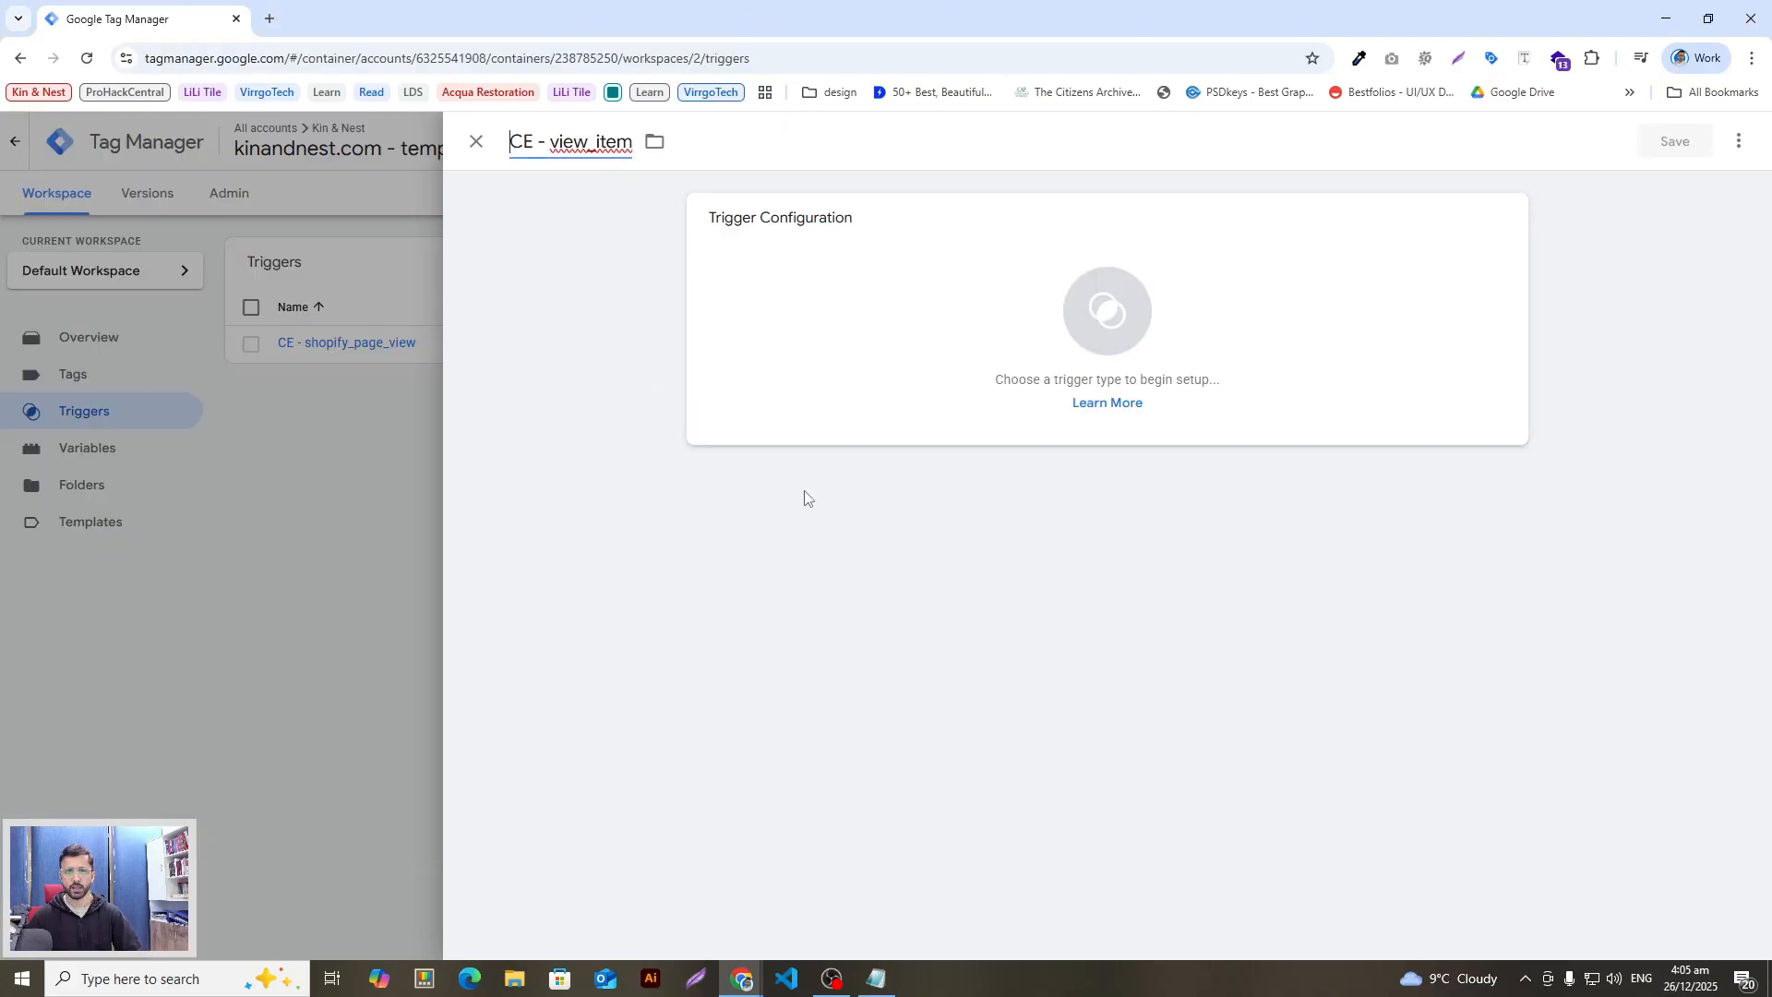
Step: Make CE - view_item a Custom Event firing on view_item and save it
{"action": "left_click", "coordinate": [1053, 329]}
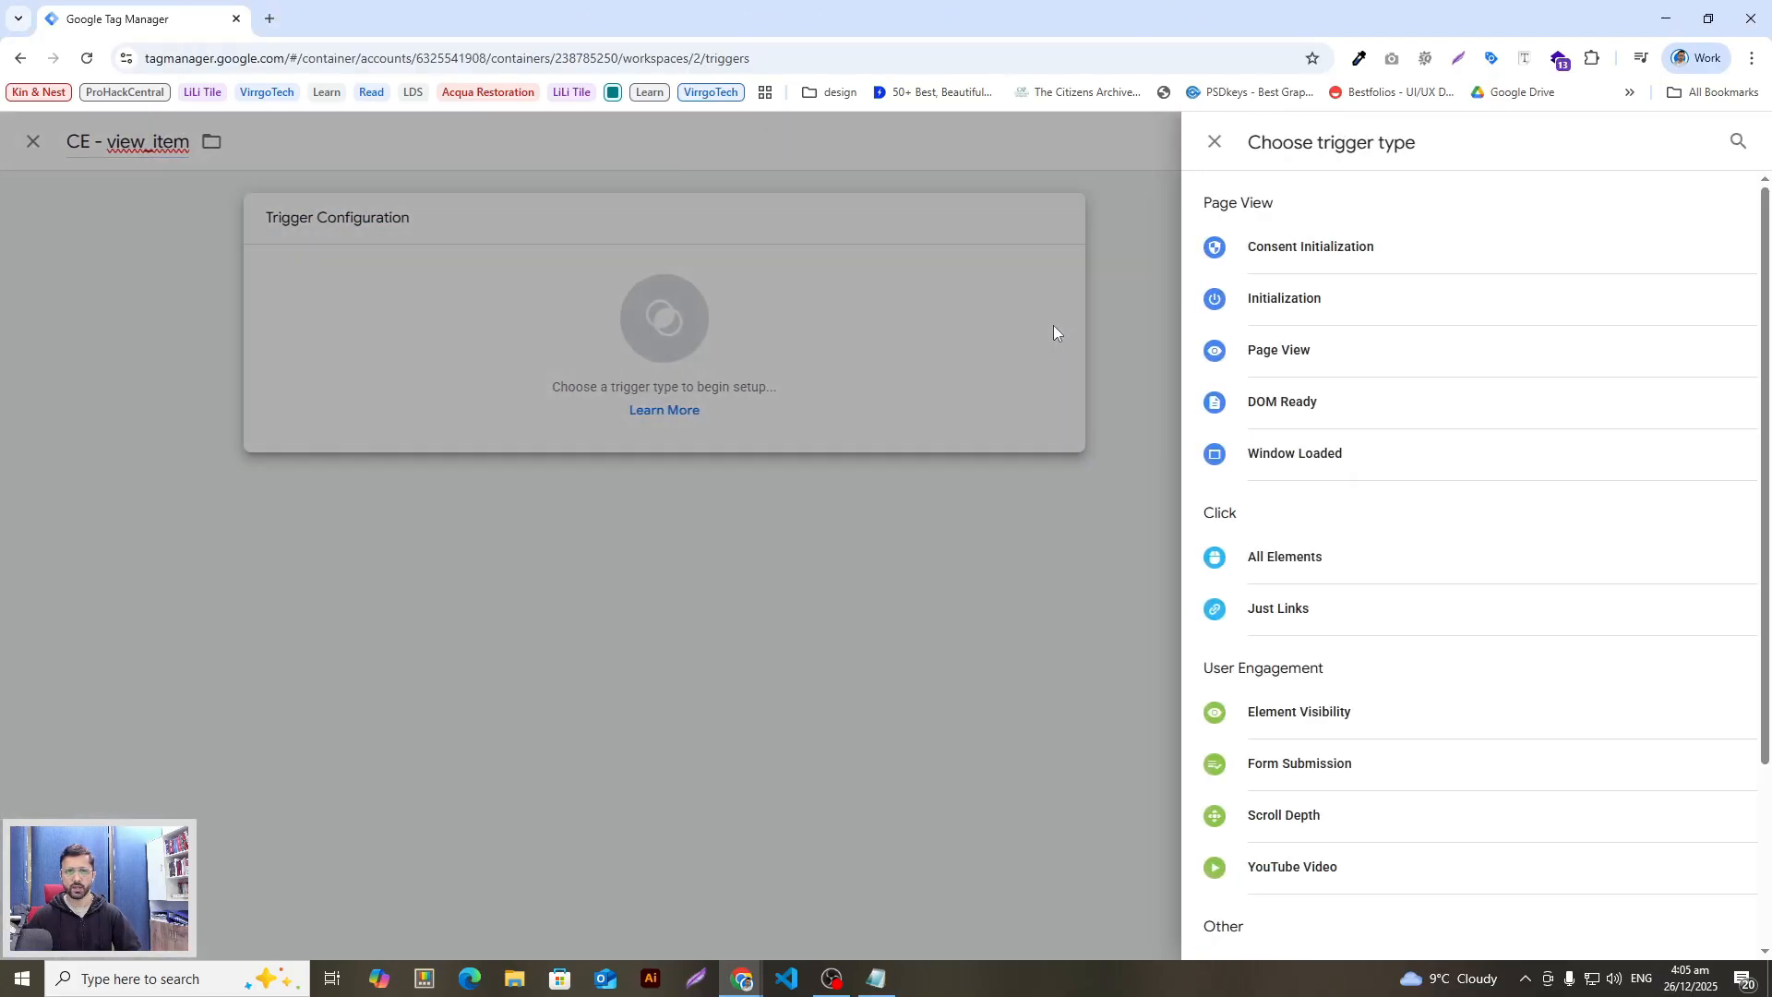
{"action": "left_click", "coordinate": [1739, 144]}
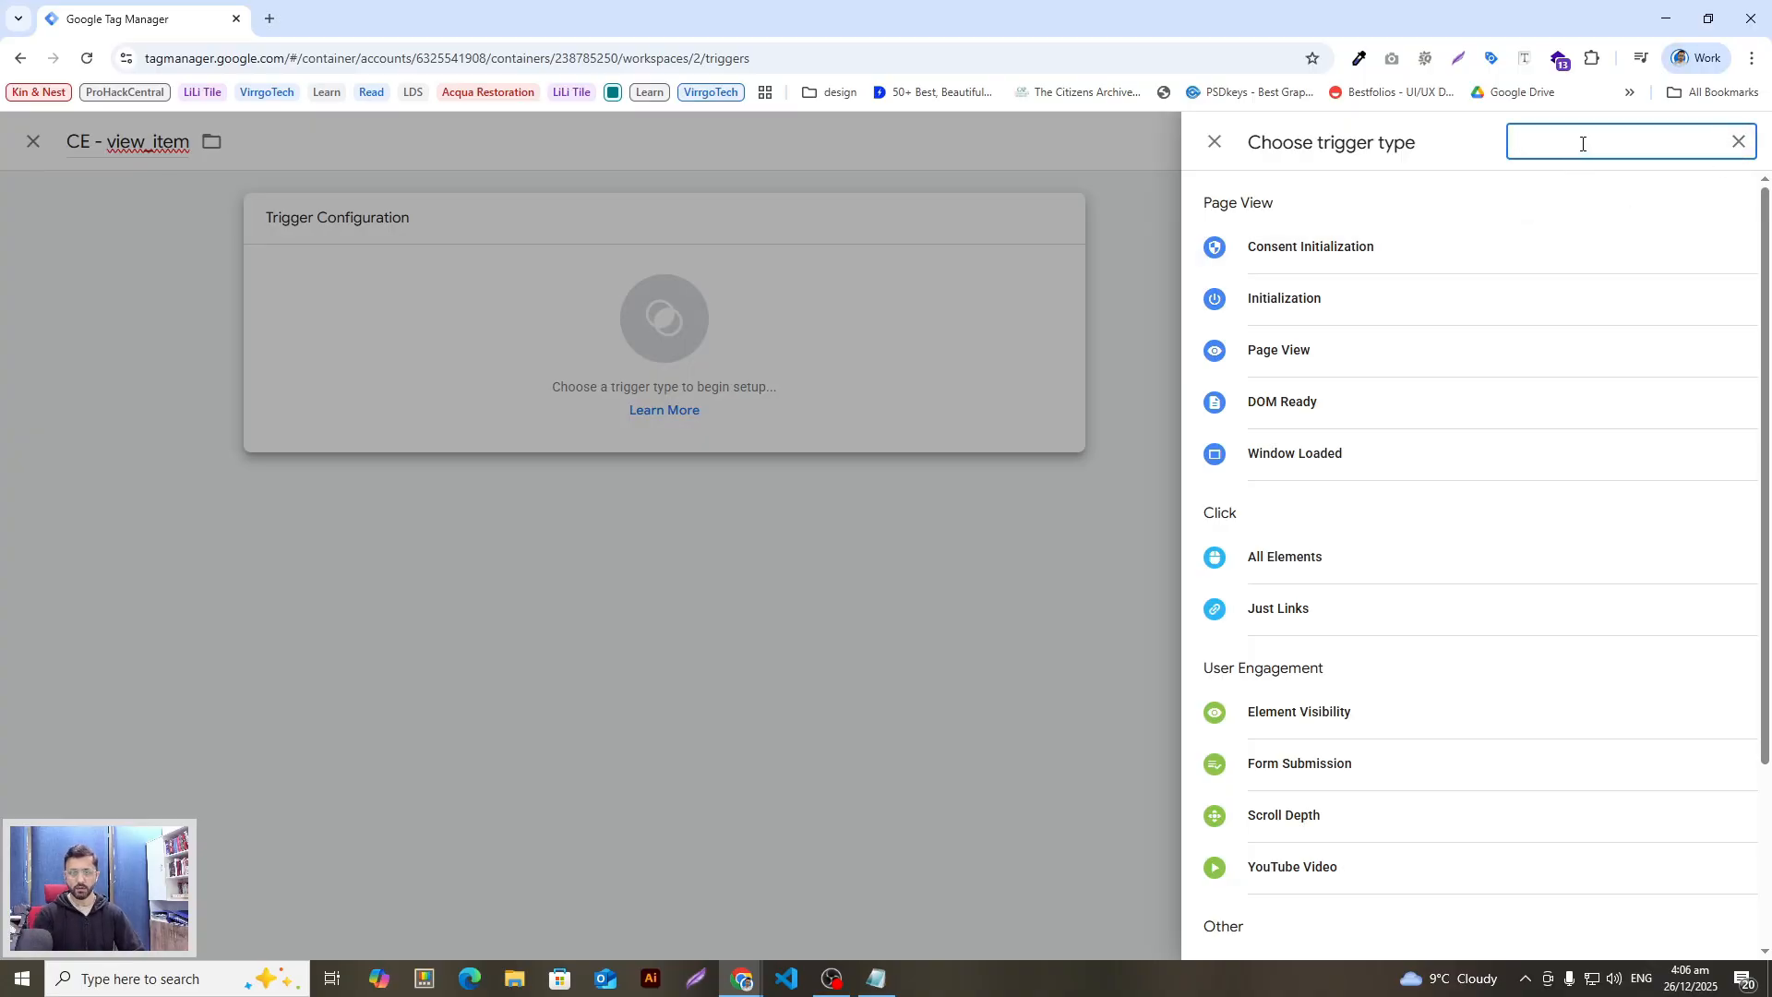
{"action": "type", "text": "cus"}
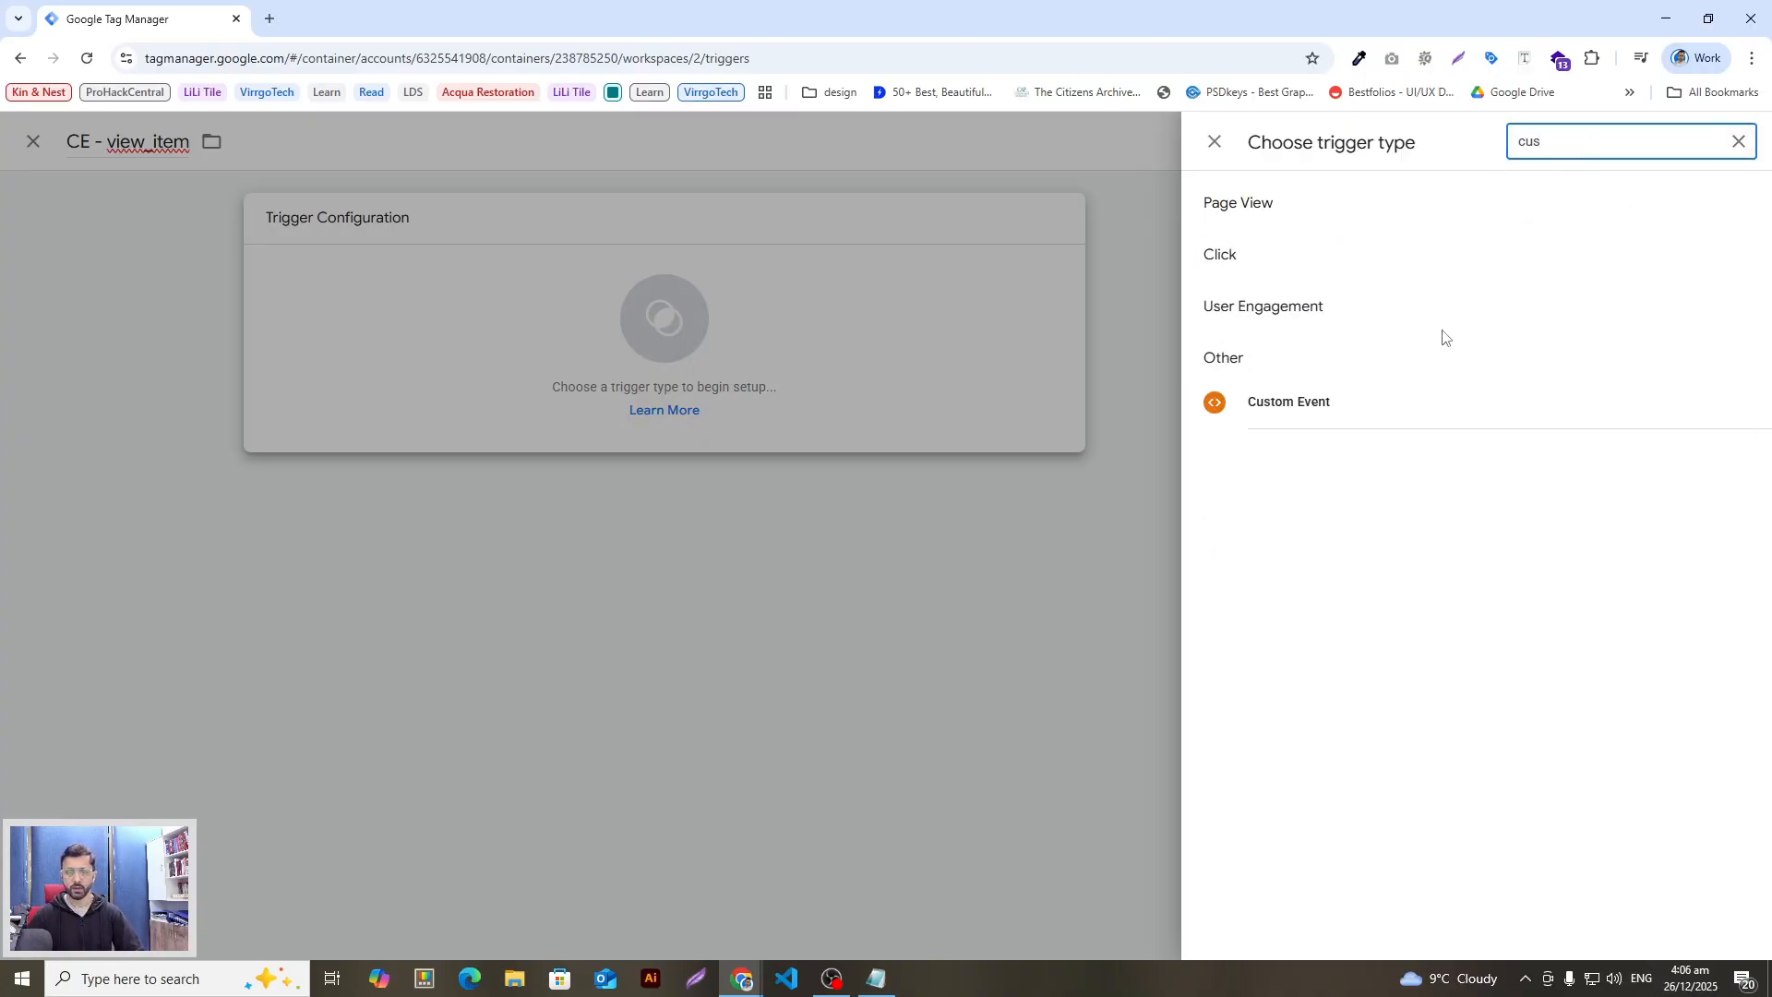
{"action": "left_click", "coordinate": [1421, 402]}
{"action": "left_click", "coordinate": [831, 399]}
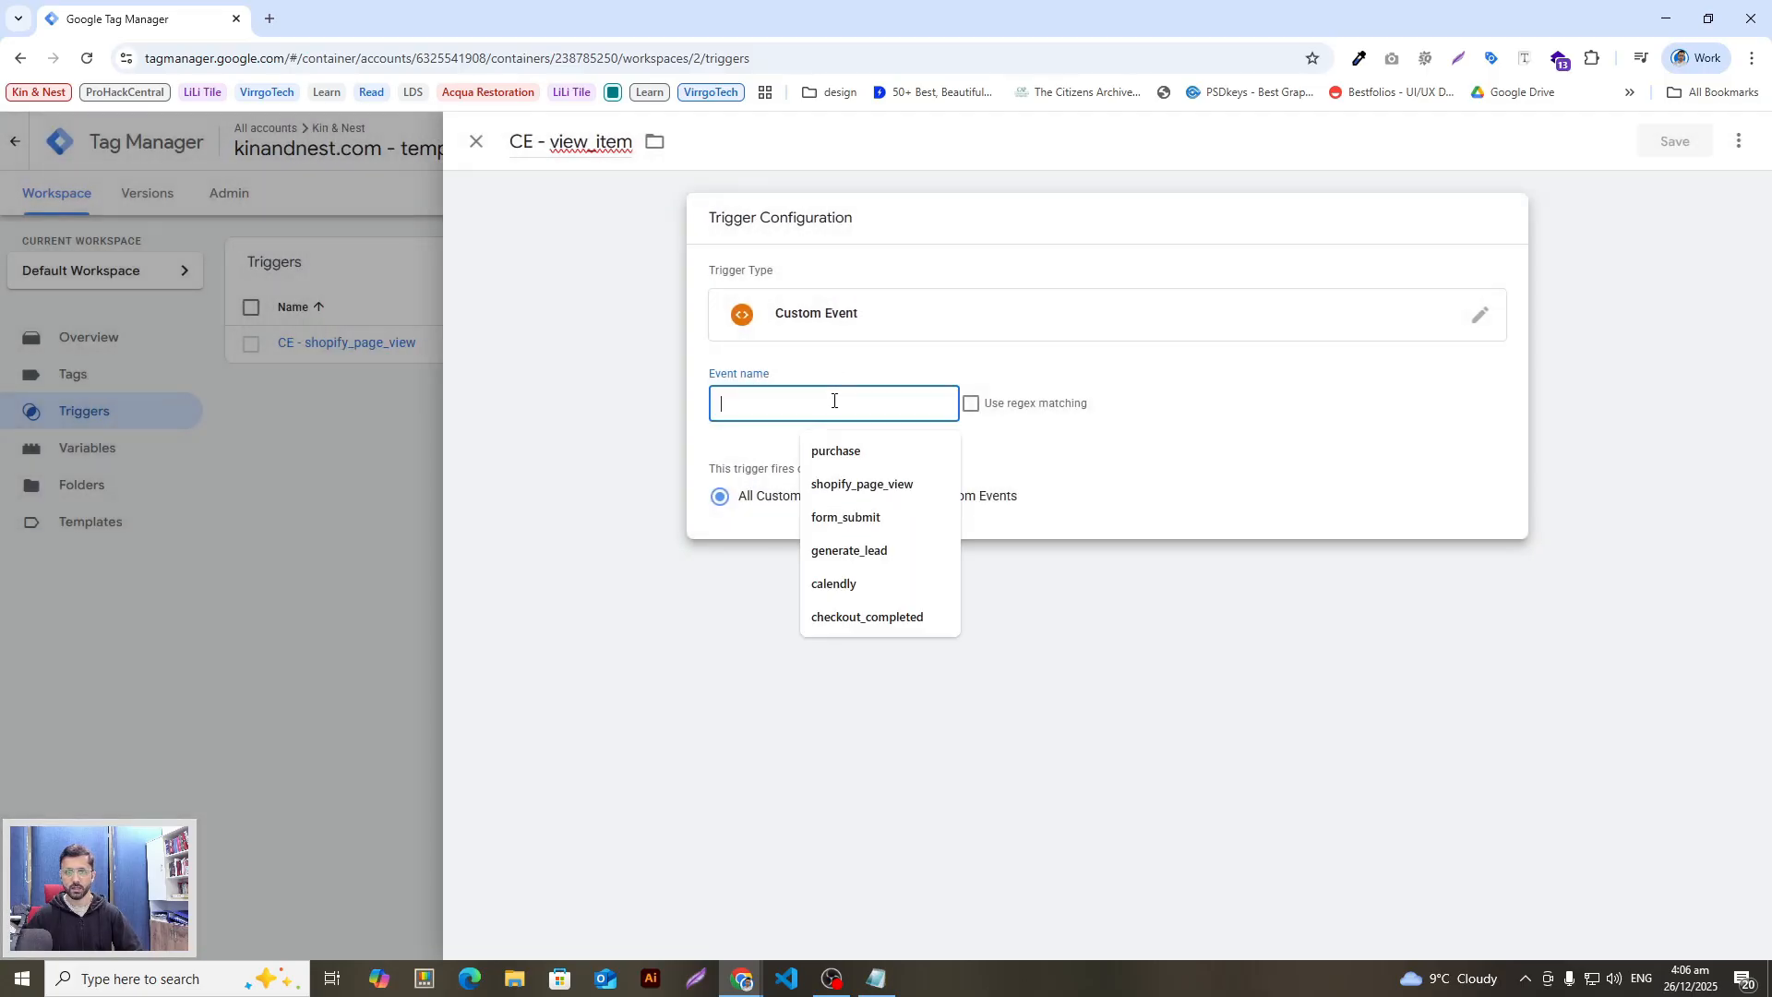
{"action": "type", "text": "view_item"}
{"action": "key", "text": "alt+Tab"}
{"action": "left_click", "coordinate": [805, 521]}
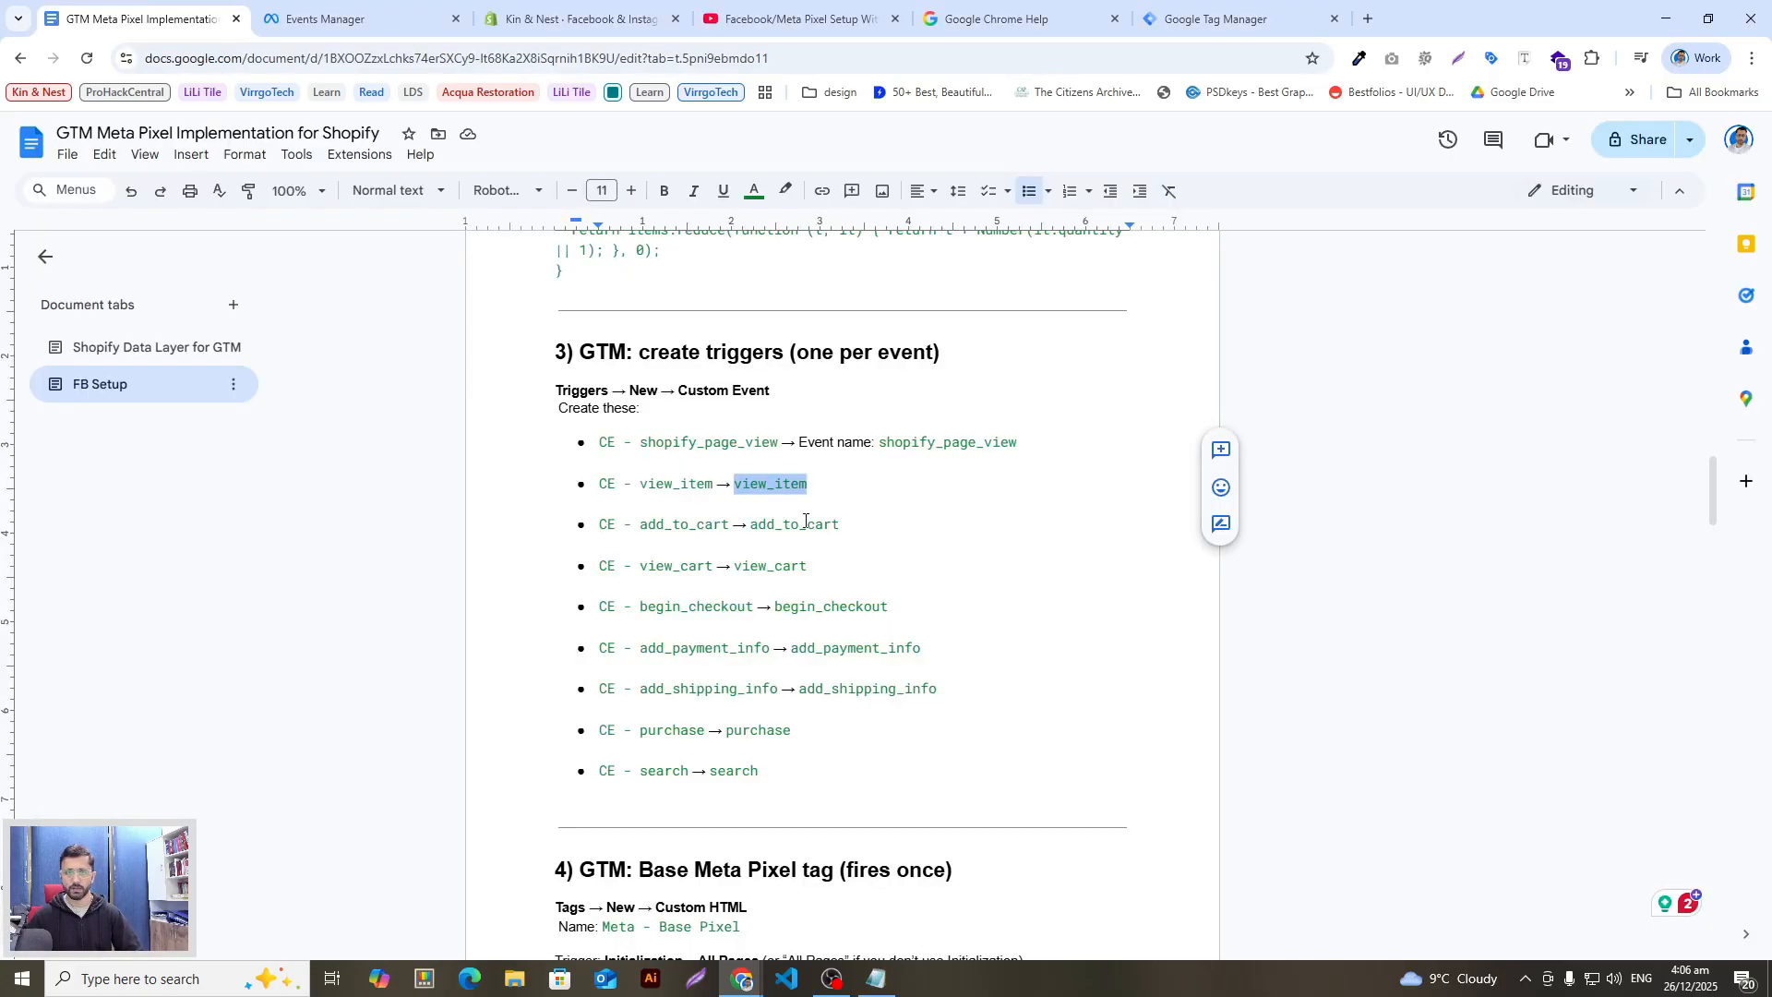
{"action": "left_click_drag", "start_coordinate": [729, 525], "coordinate": [601, 519]}
{"action": "key", "text": "ctrl+c"}
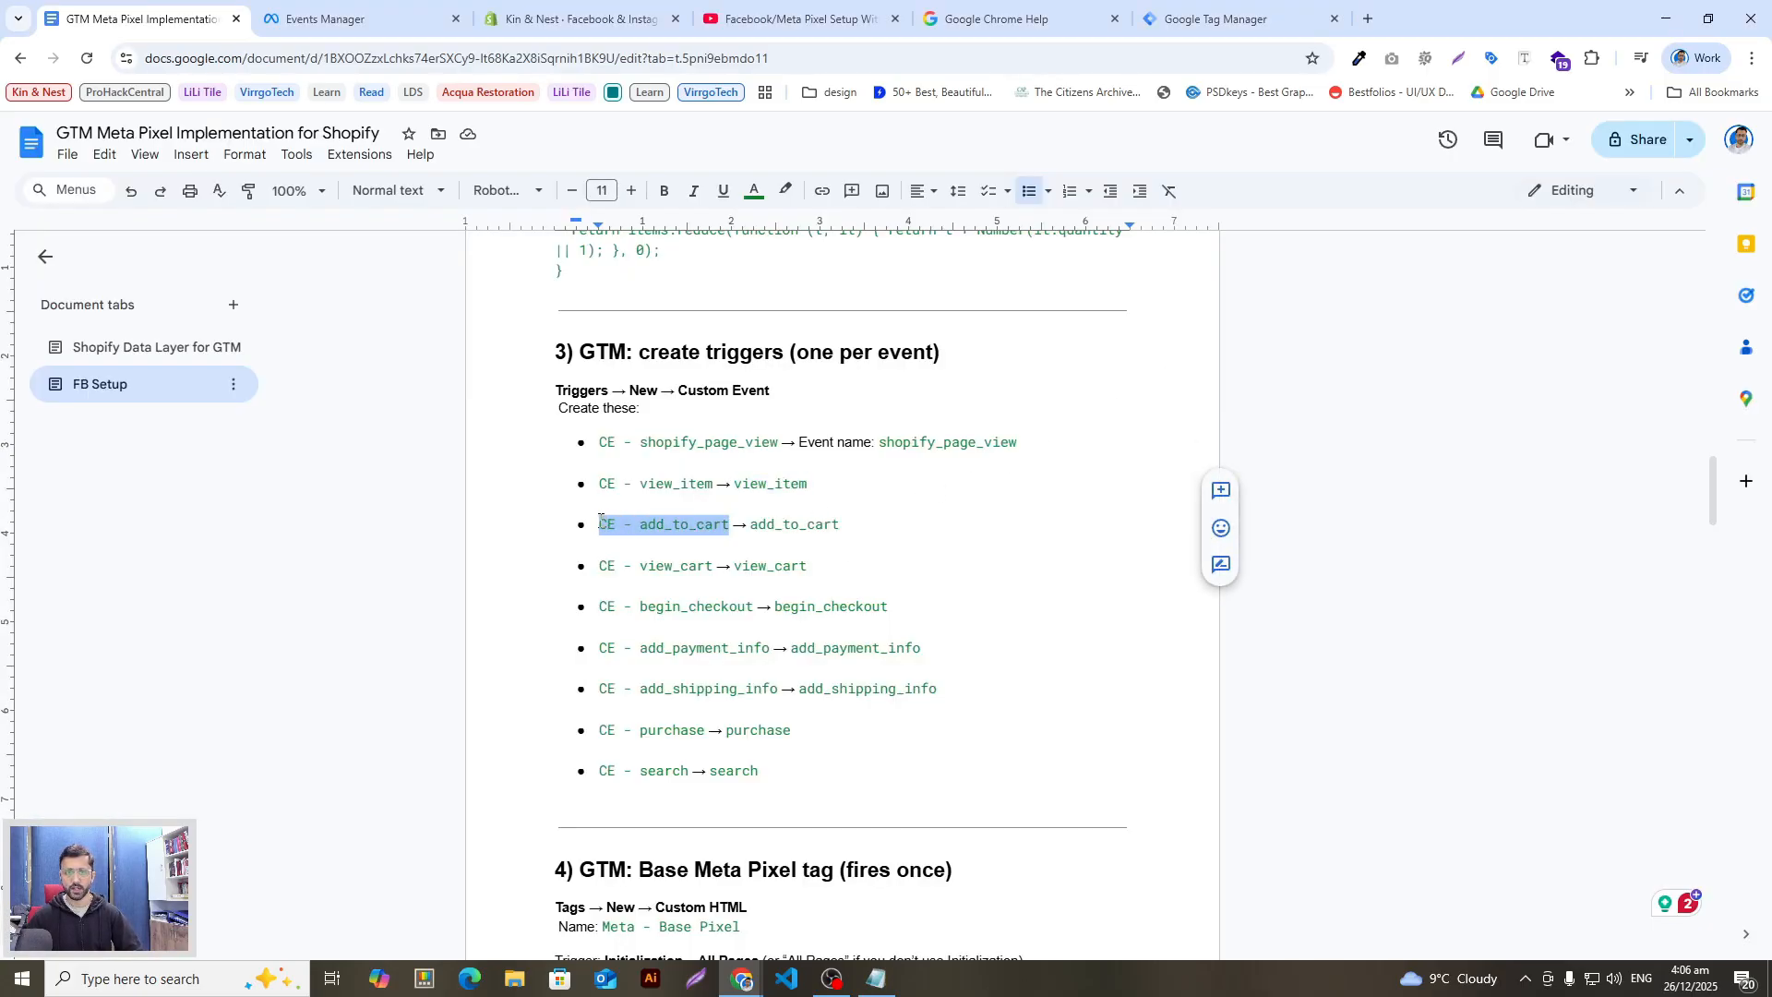
{"action": "key", "text": "alt+Tab"}
{"action": "left_click", "coordinate": [1459, 261]}
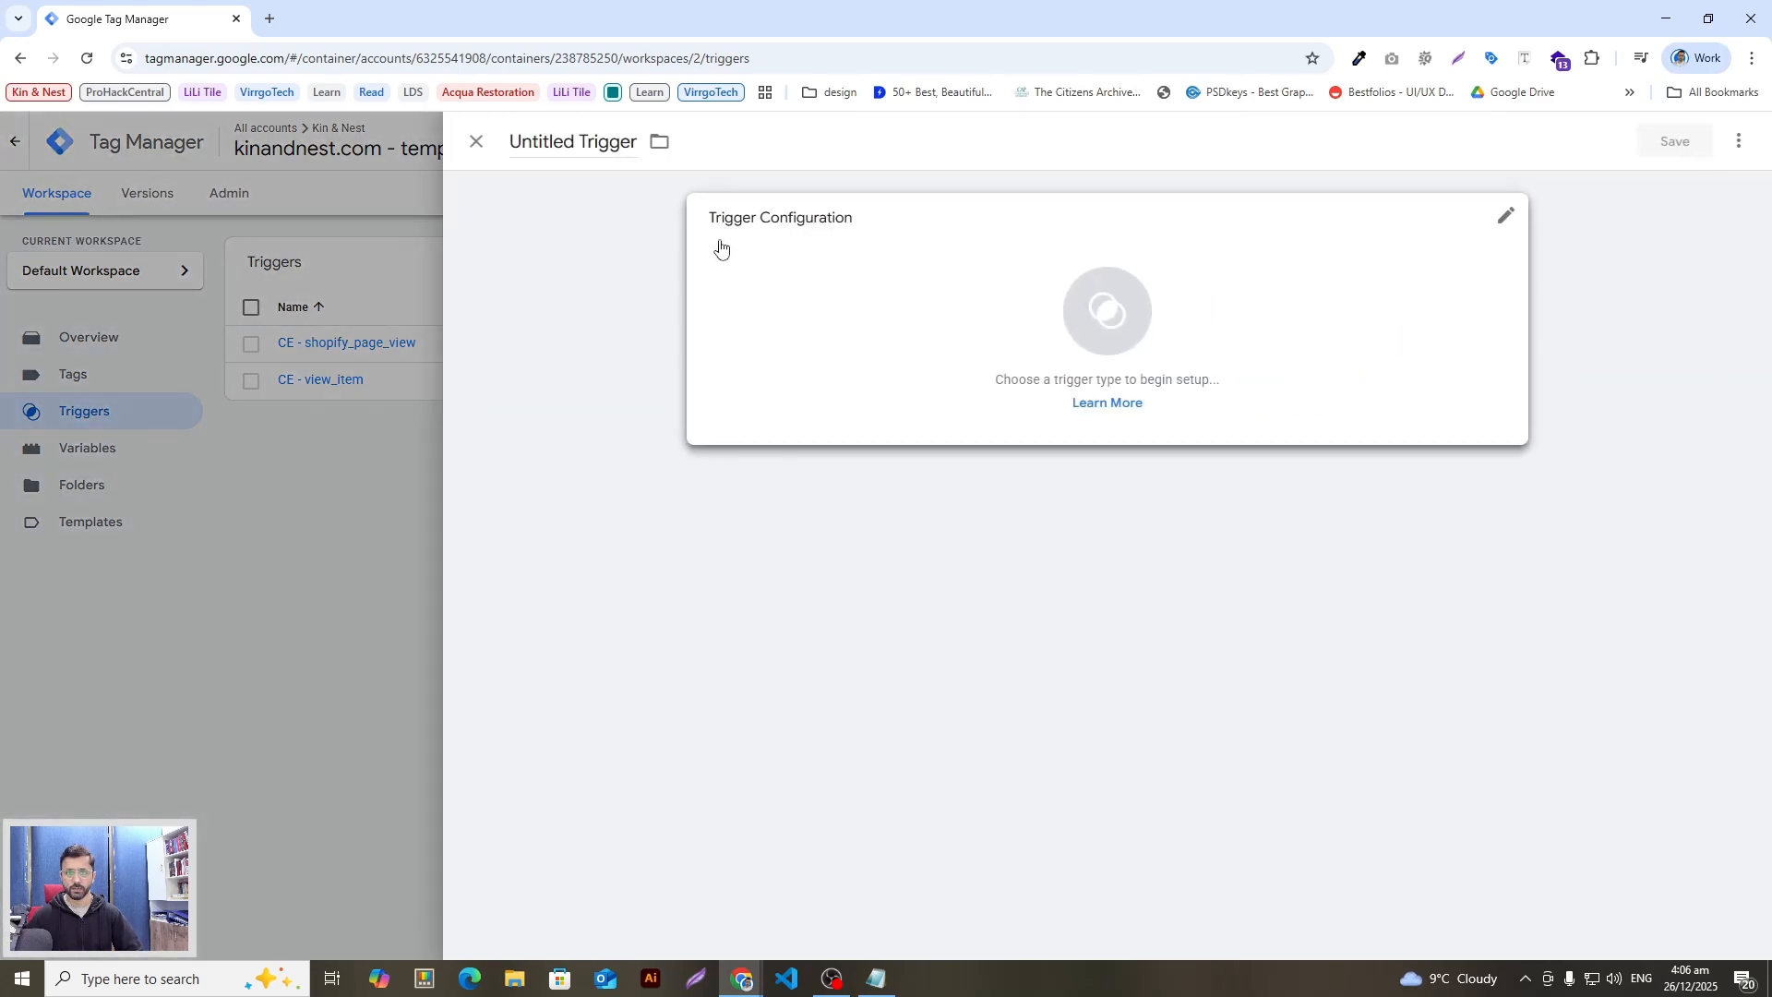
Step: Create a Custom Event trigger named CE - add_to_cart
{"action": "left_click", "coordinate": [536, 143]}
{"action": "key", "text": "ctrl+v"}
{"action": "left_click", "coordinate": [730, 326]}
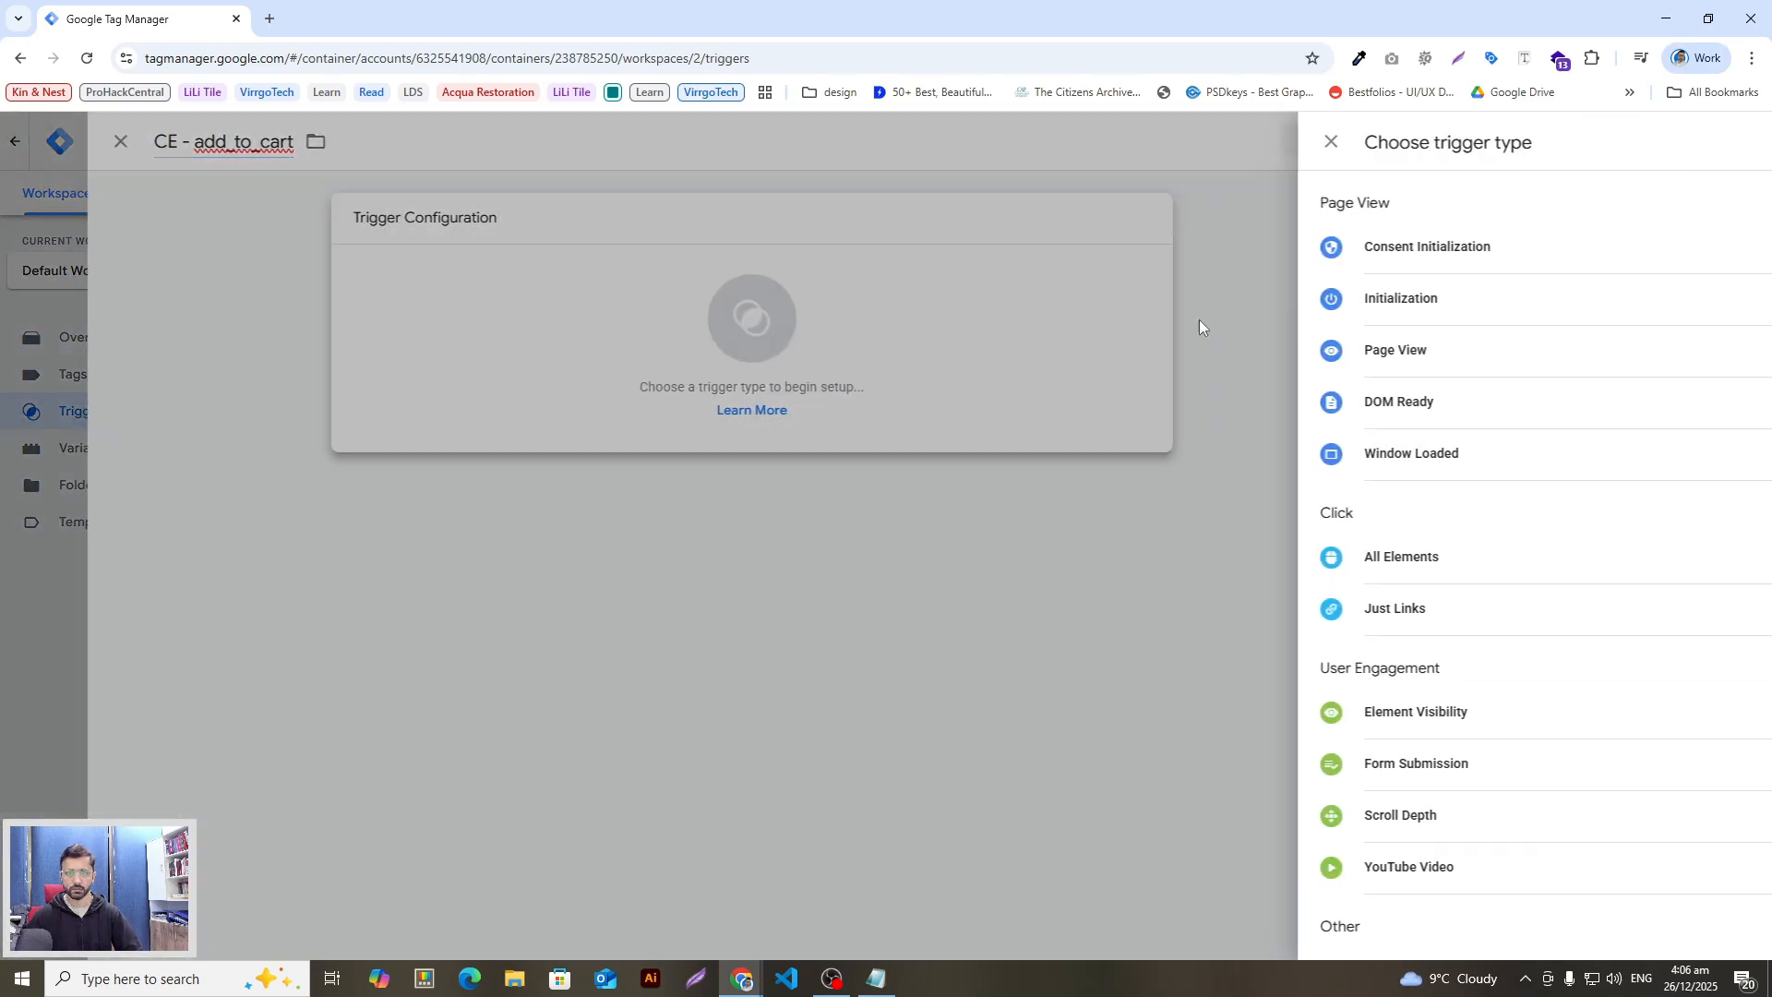
{"action": "left_click", "coordinate": [1734, 143]}
{"action": "type", "text": "custom"}
{"action": "left_click", "coordinate": [1403, 413]}
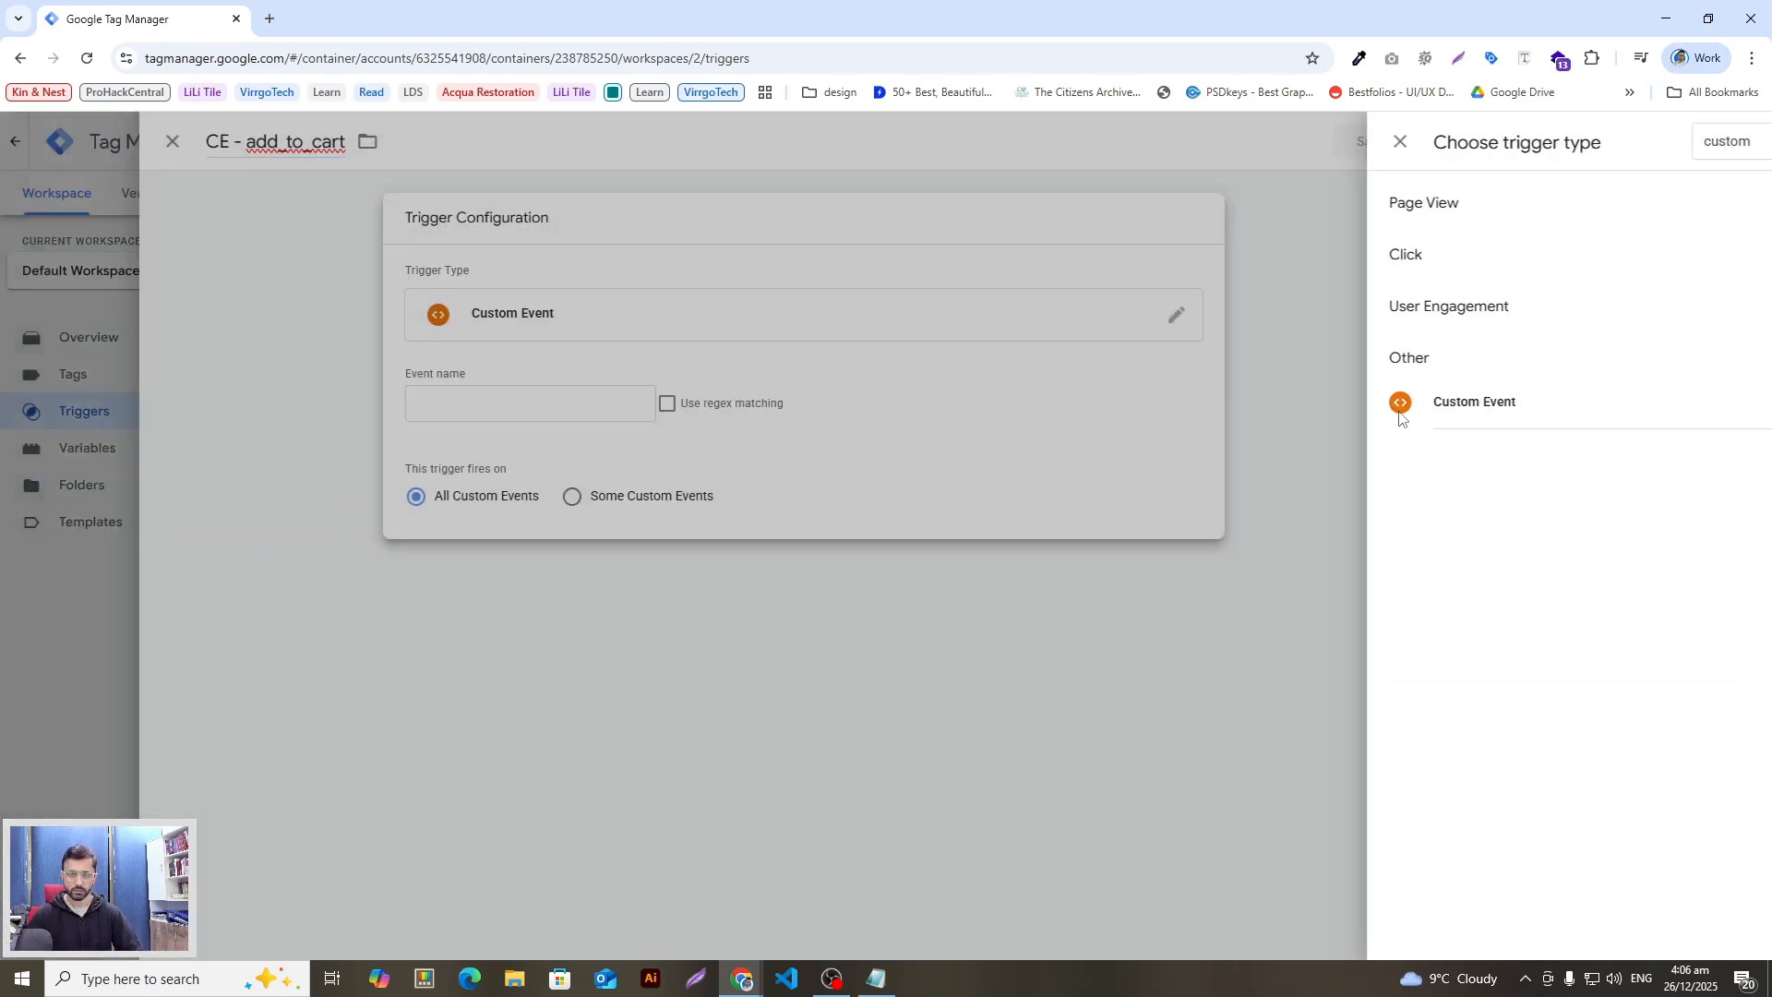
Step: Set the CE - add_to_cart event name to add_to_cart and save the trigger
{"action": "key", "text": "alt+Tab"}
{"action": "left_click_drag", "start_coordinate": [840, 525], "coordinate": [747, 532]}
{"action": "key", "text": "ctrl+c"}
{"action": "key", "text": "alt+Tab"}
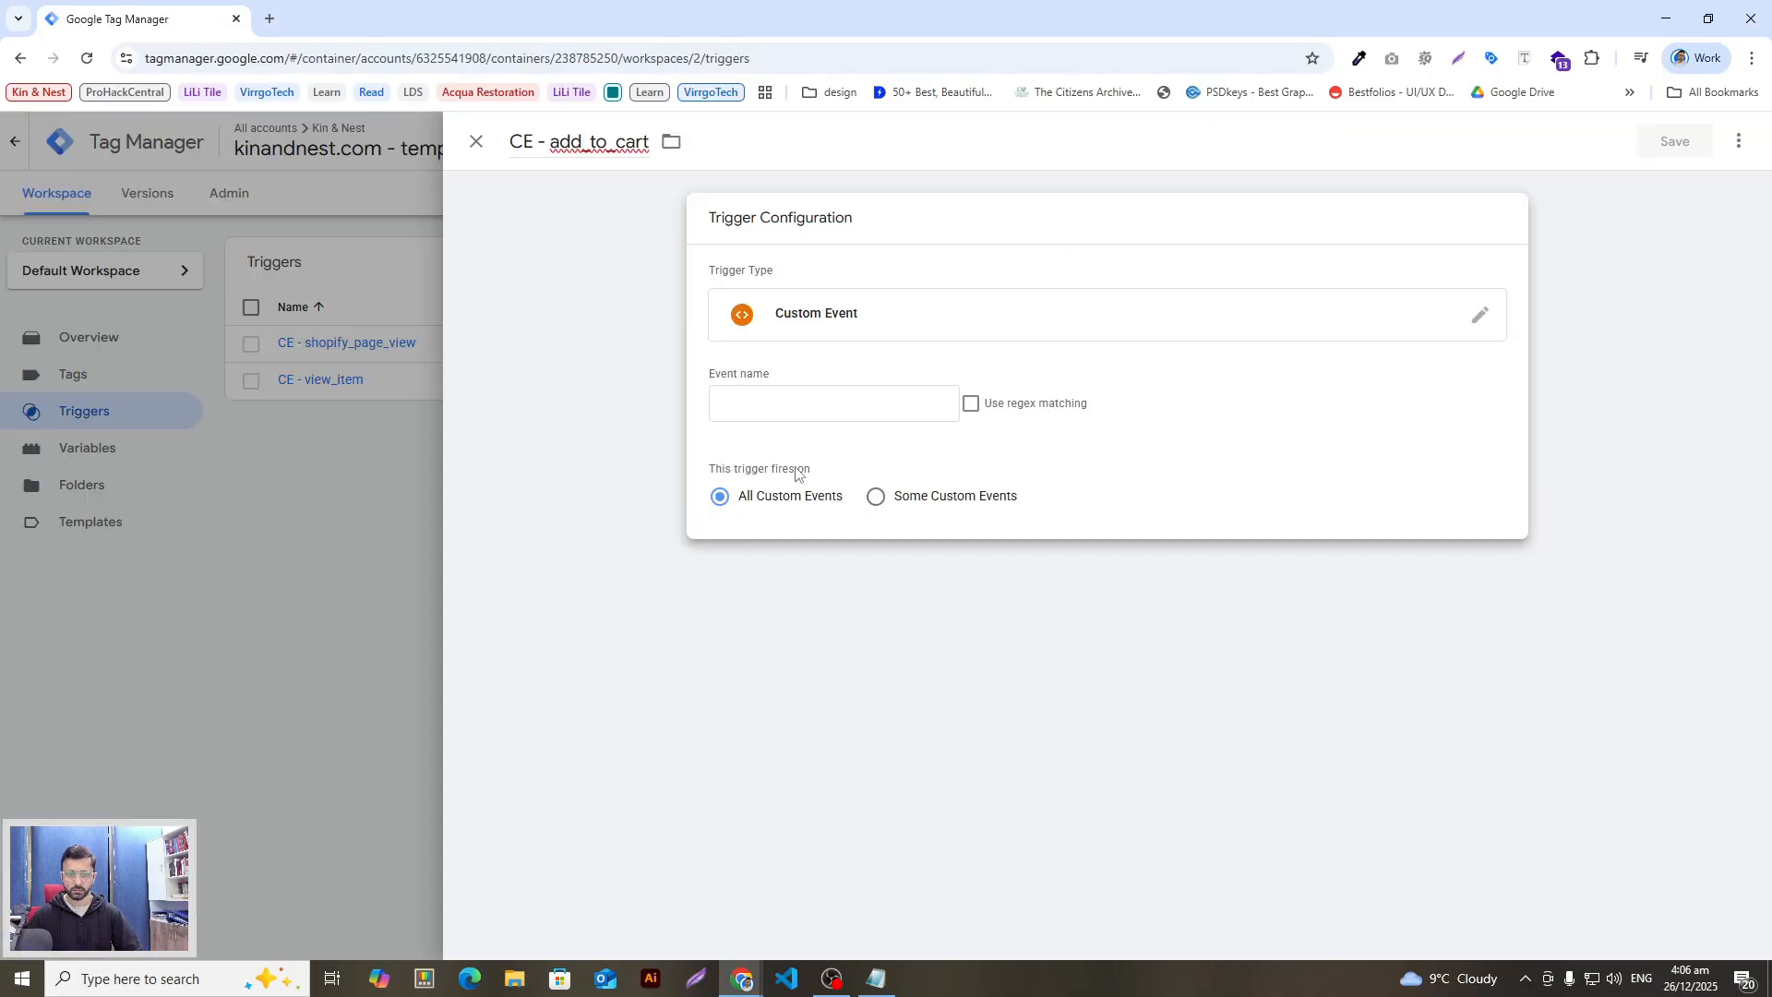
{"action": "left_click", "coordinate": [813, 406]}
{"action": "key", "text": "ctrl+v"}
{"action": "key", "text": "alt+Tab"}
{"action": "left_click_drag", "start_coordinate": [715, 566], "coordinate": [596, 565]}
{"action": "key", "text": "alt+Tab"}
{"action": "left_click", "coordinate": [1482, 267]}
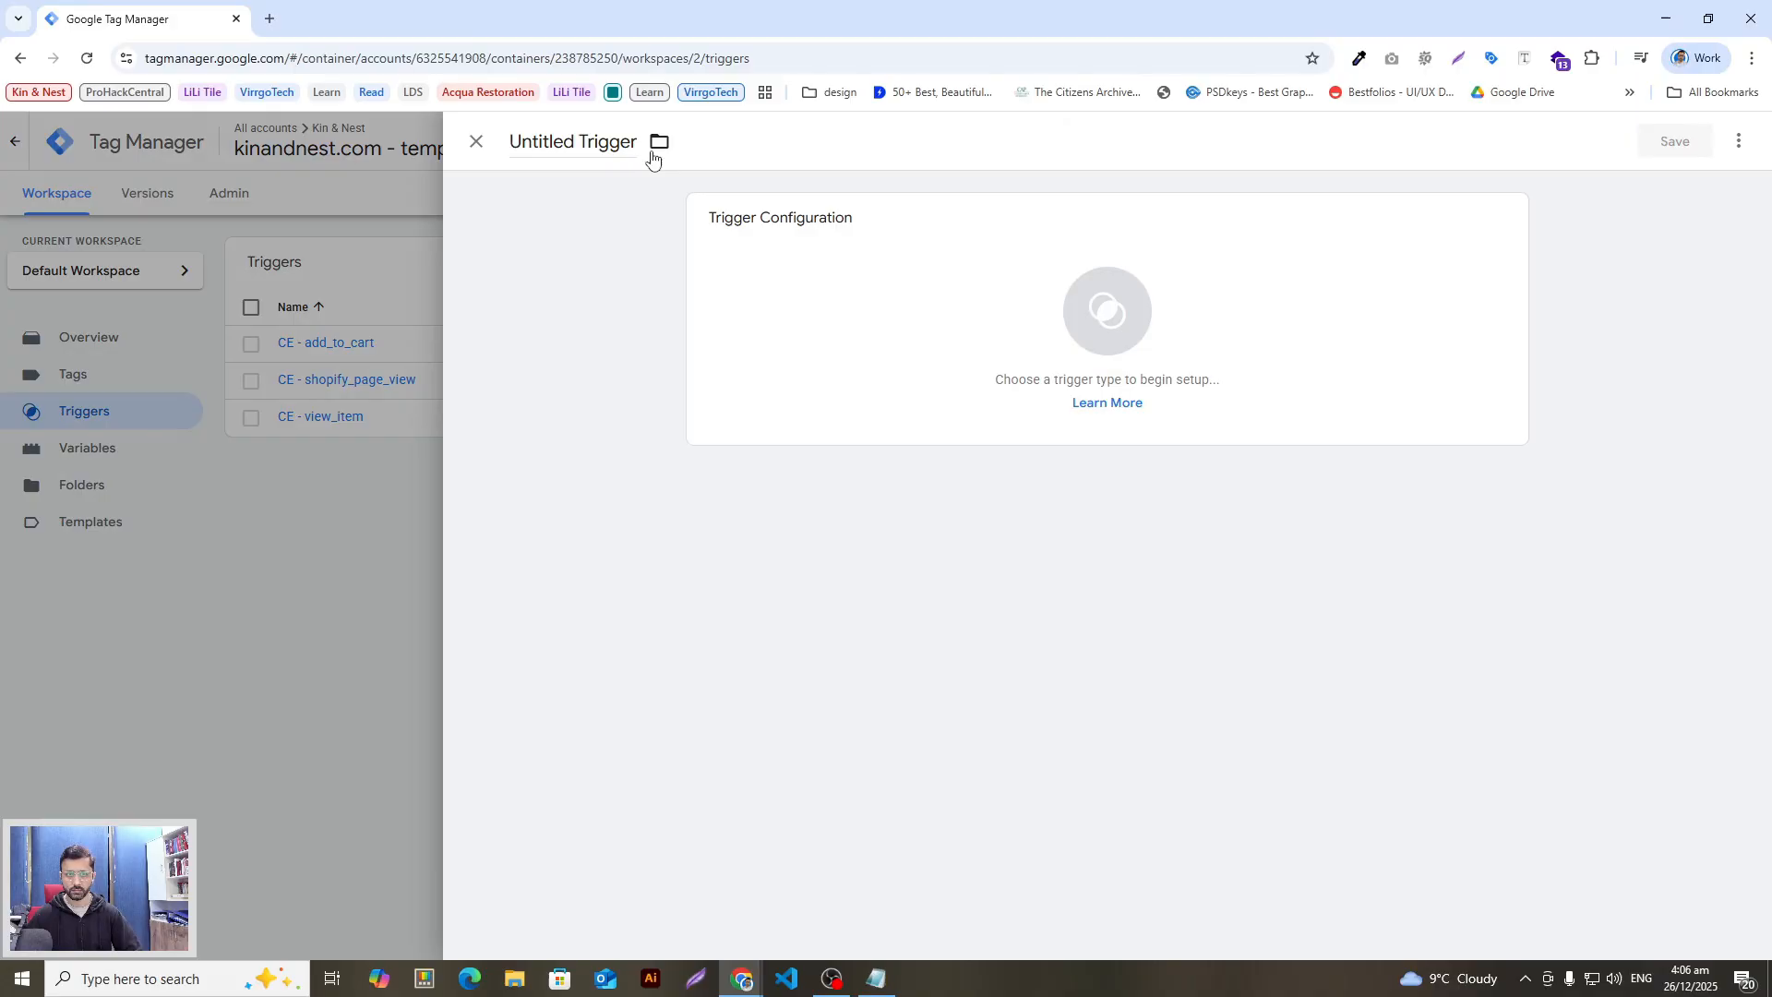
Step: Add the CE - view_cart Custom Event trigger firing on view_cart
{"action": "left_click", "coordinate": [656, 142]}
{"action": "key", "text": "alt+Tab"}
{"action": "left_click_drag", "start_coordinate": [808, 565], "coordinate": [736, 566]}
{"action": "key", "text": "ctrl+c"}
{"action": "key", "text": "alt+Tab"}
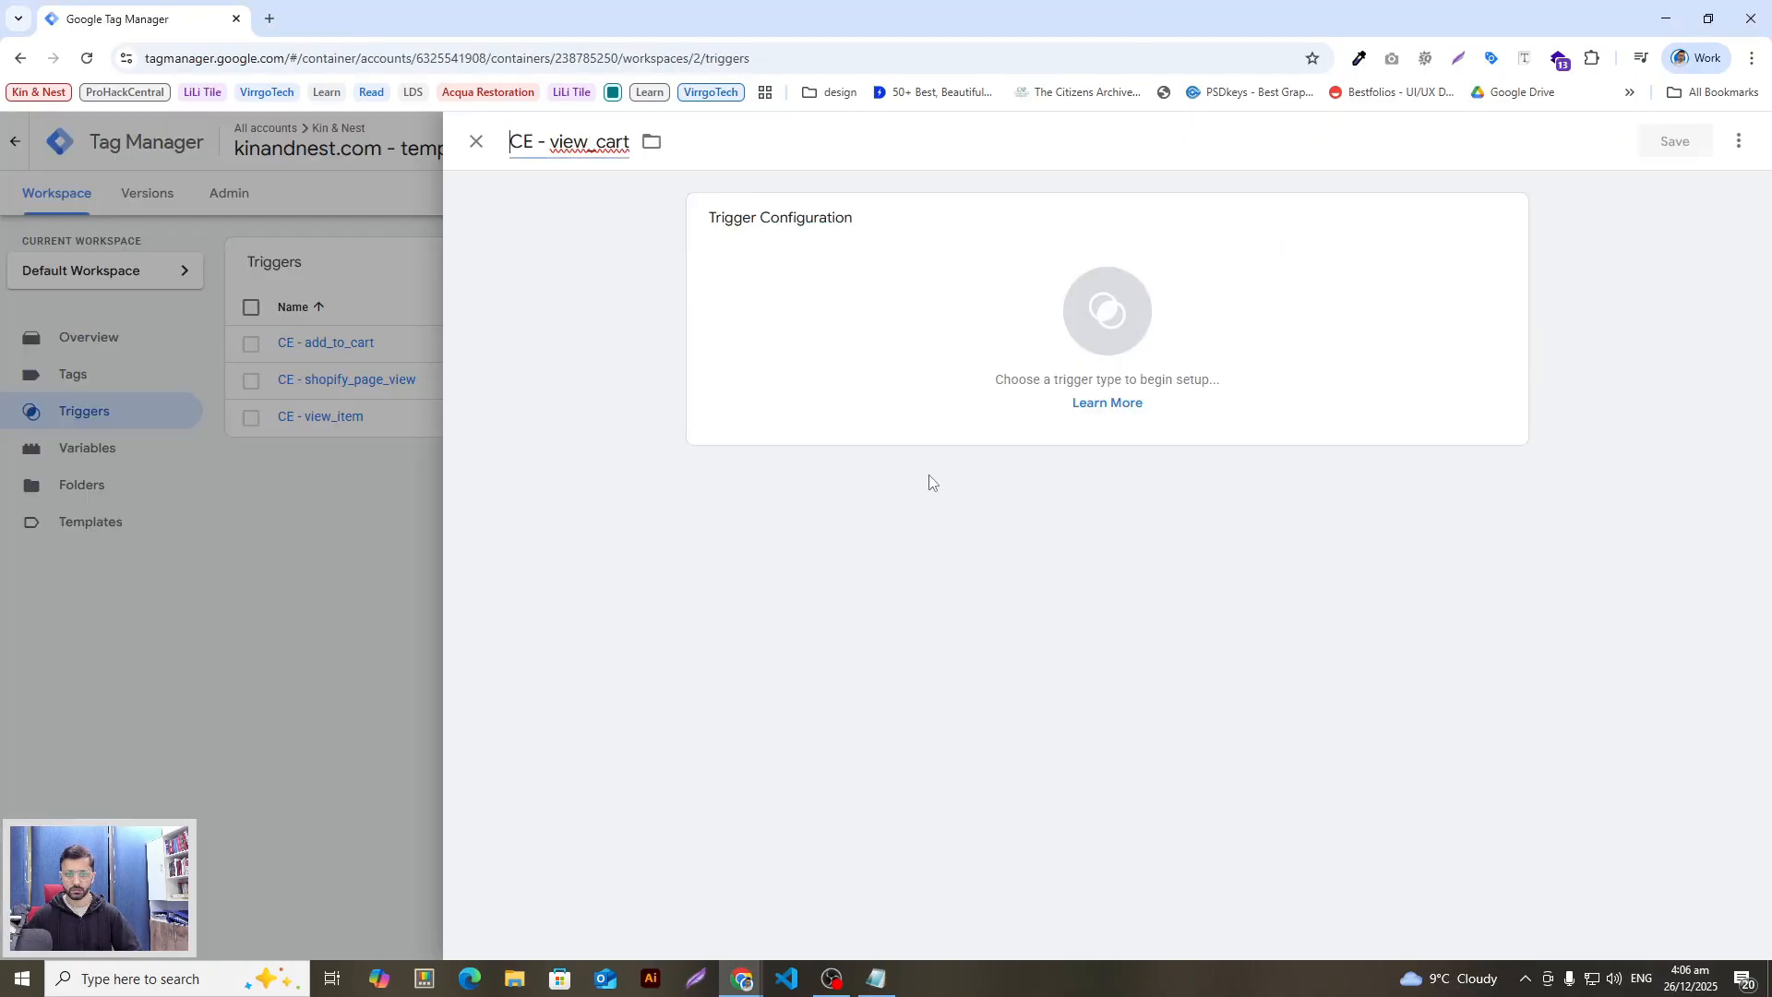
{"action": "left_click", "coordinate": [981, 313]}
{"action": "left_click", "coordinate": [1731, 143]}
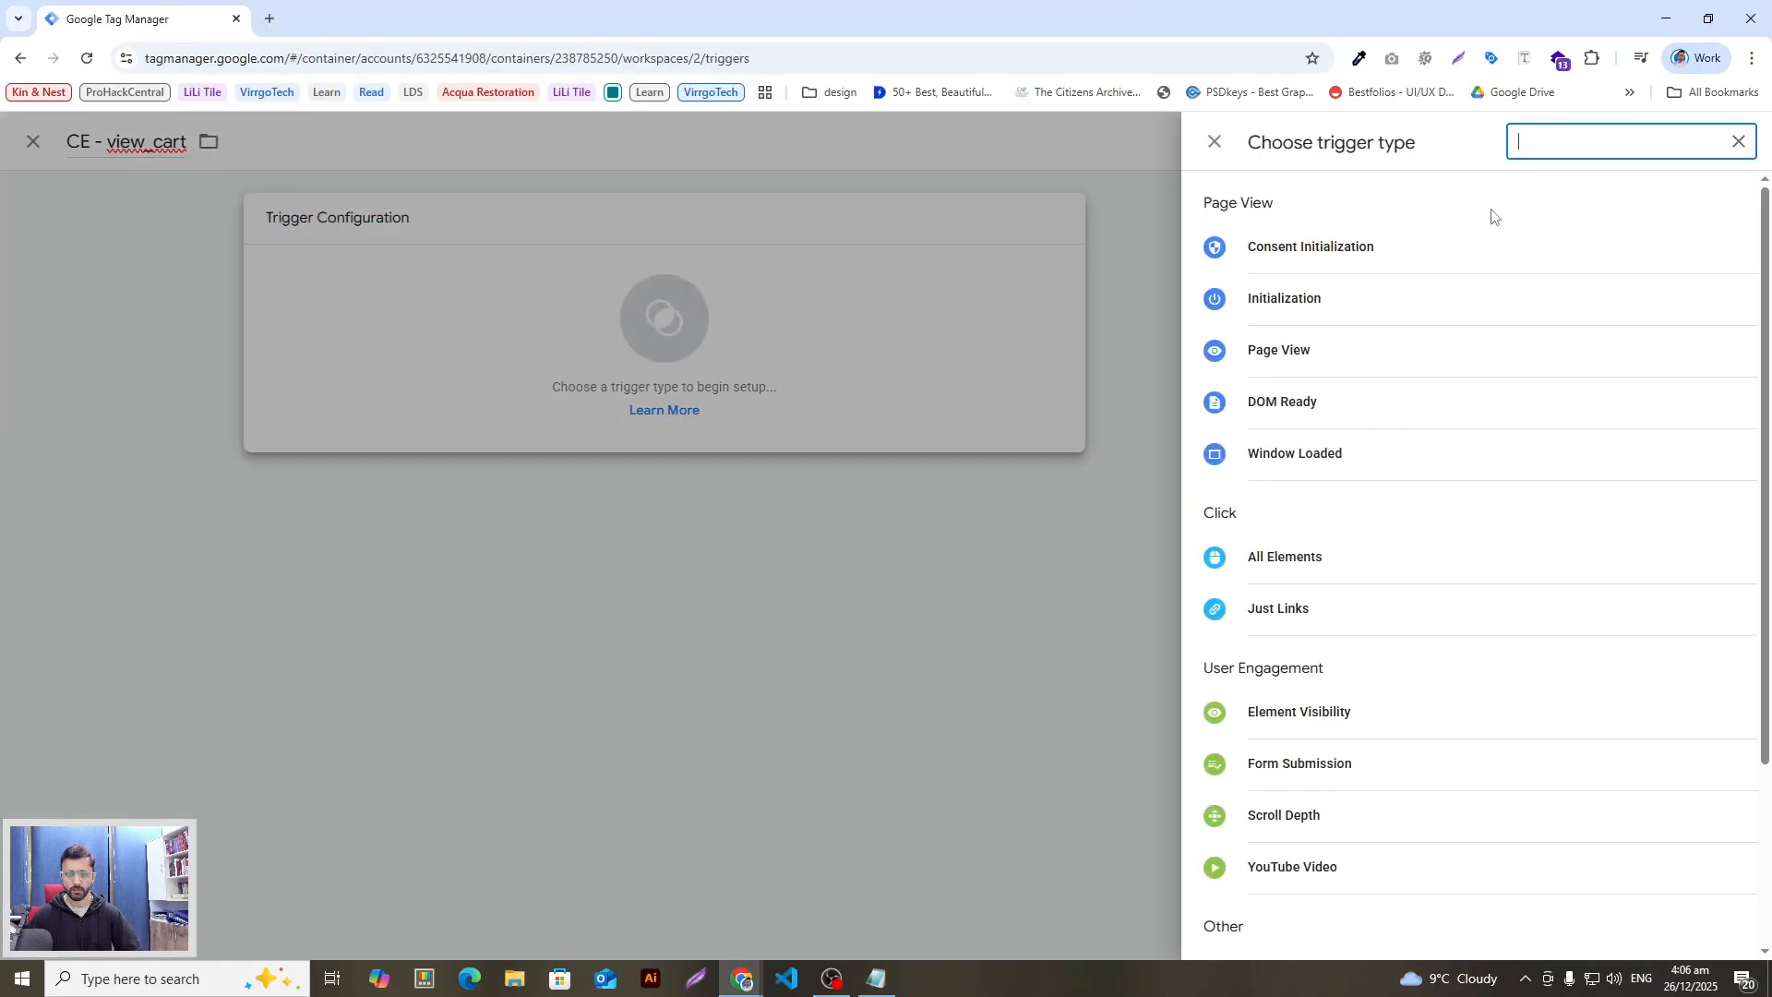
{"action": "type", "text": "cust"}
{"action": "left_click", "coordinate": [1282, 399]}
{"action": "left_click", "coordinate": [739, 403]}
{"action": "key", "text": "ctrl+v"}
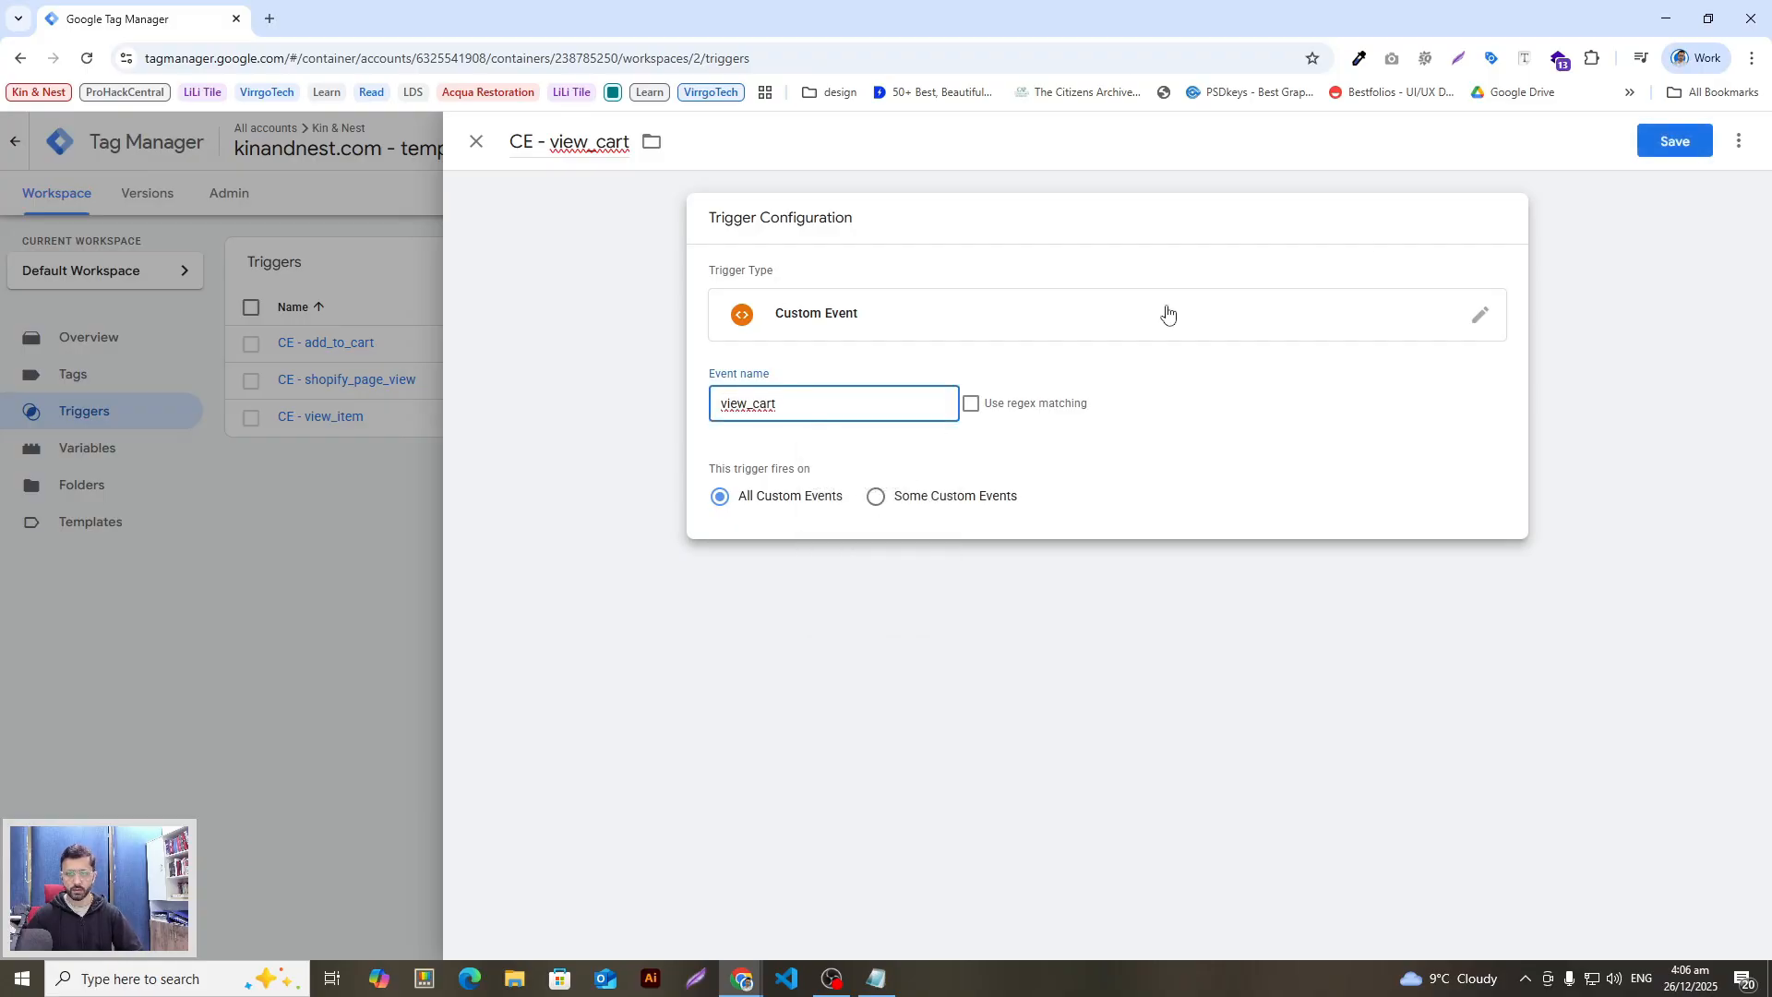
{"action": "left_click", "coordinate": [1677, 135]}
Step: Create a new trigger named CE - begin_checkout
{"action": "key", "text": "alt+Tab"}
{"action": "left_click_drag", "start_coordinate": [754, 606], "coordinate": [599, 613]}
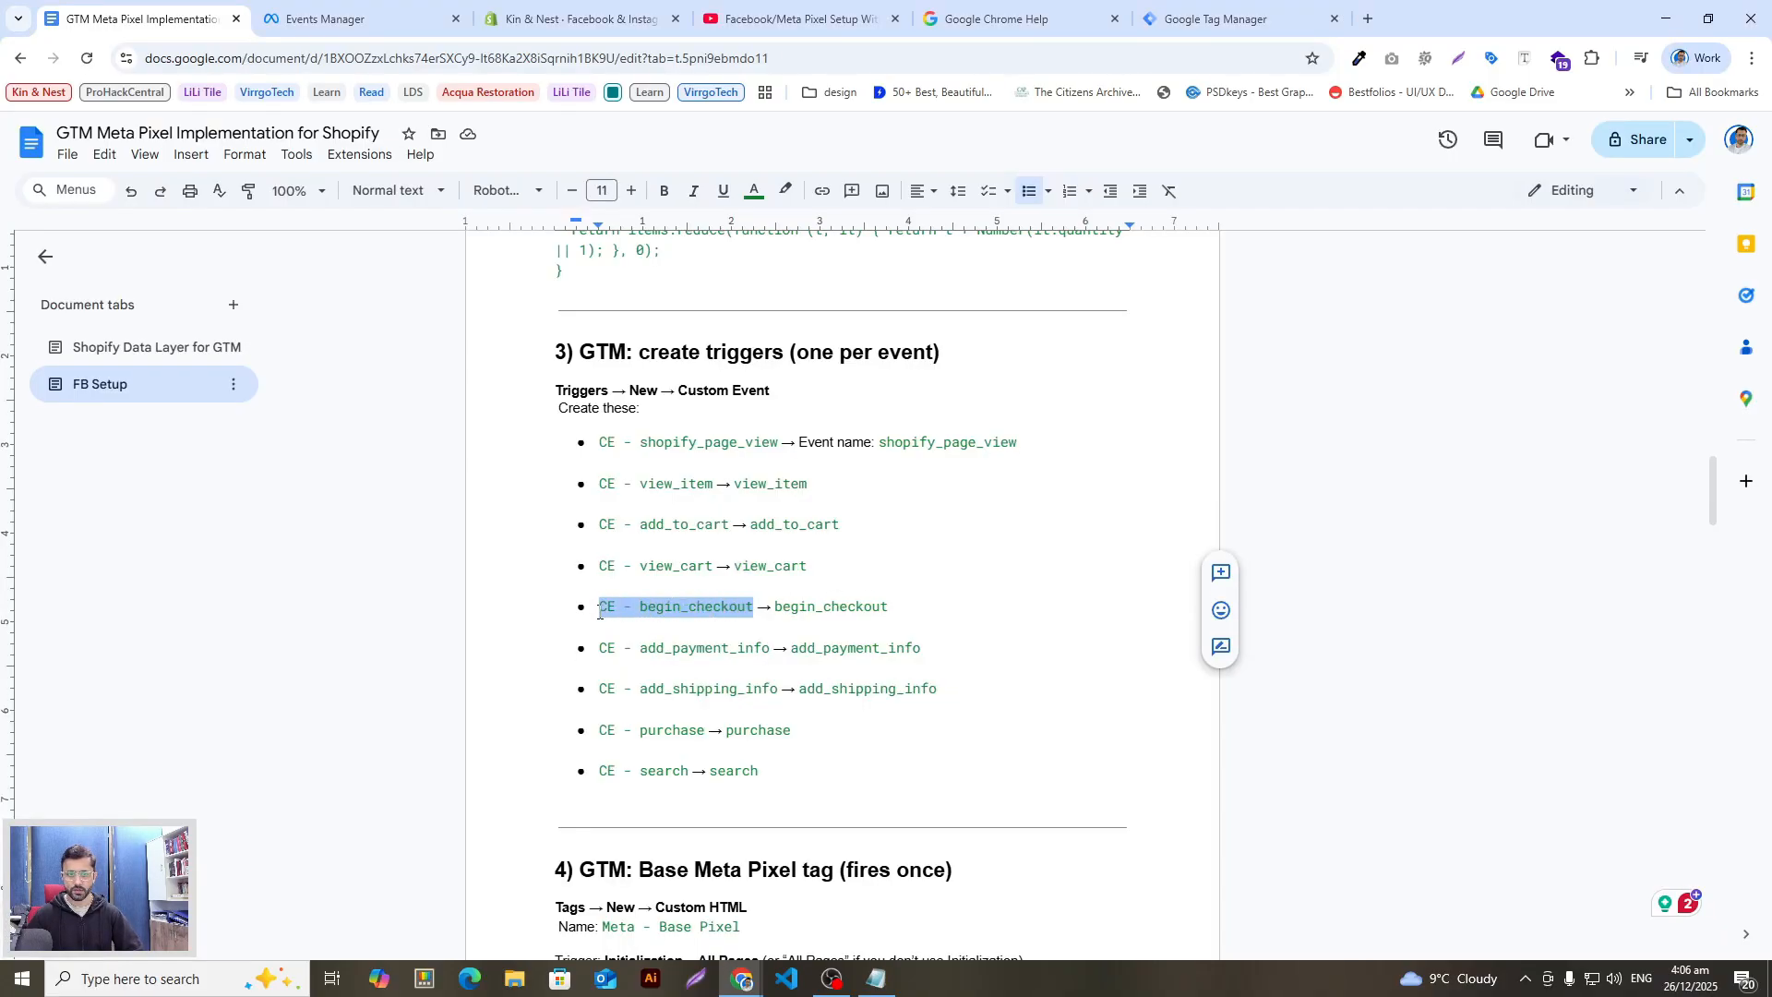
{"action": "key", "text": "ctrl+c"}
{"action": "key", "text": "alt+Tab"}
{"action": "left_click", "coordinate": [1465, 264]}
{"action": "triple_click", "coordinate": [585, 143]}
{"action": "key", "text": "ctrl+v"}
Step: Make CE - begin_checkout a Custom Event firing on begin_checkout and save it
{"action": "key", "text": "alt+Tab"}
{"action": "double_click", "coordinate": [765, 595]}
{"action": "left_click_drag", "start_coordinate": [889, 606], "coordinate": [774, 607]}
{"action": "key", "text": "ctrl+c"}
{"action": "key", "text": "alt+Tab"}
{"action": "left_click", "coordinate": [1096, 341]}
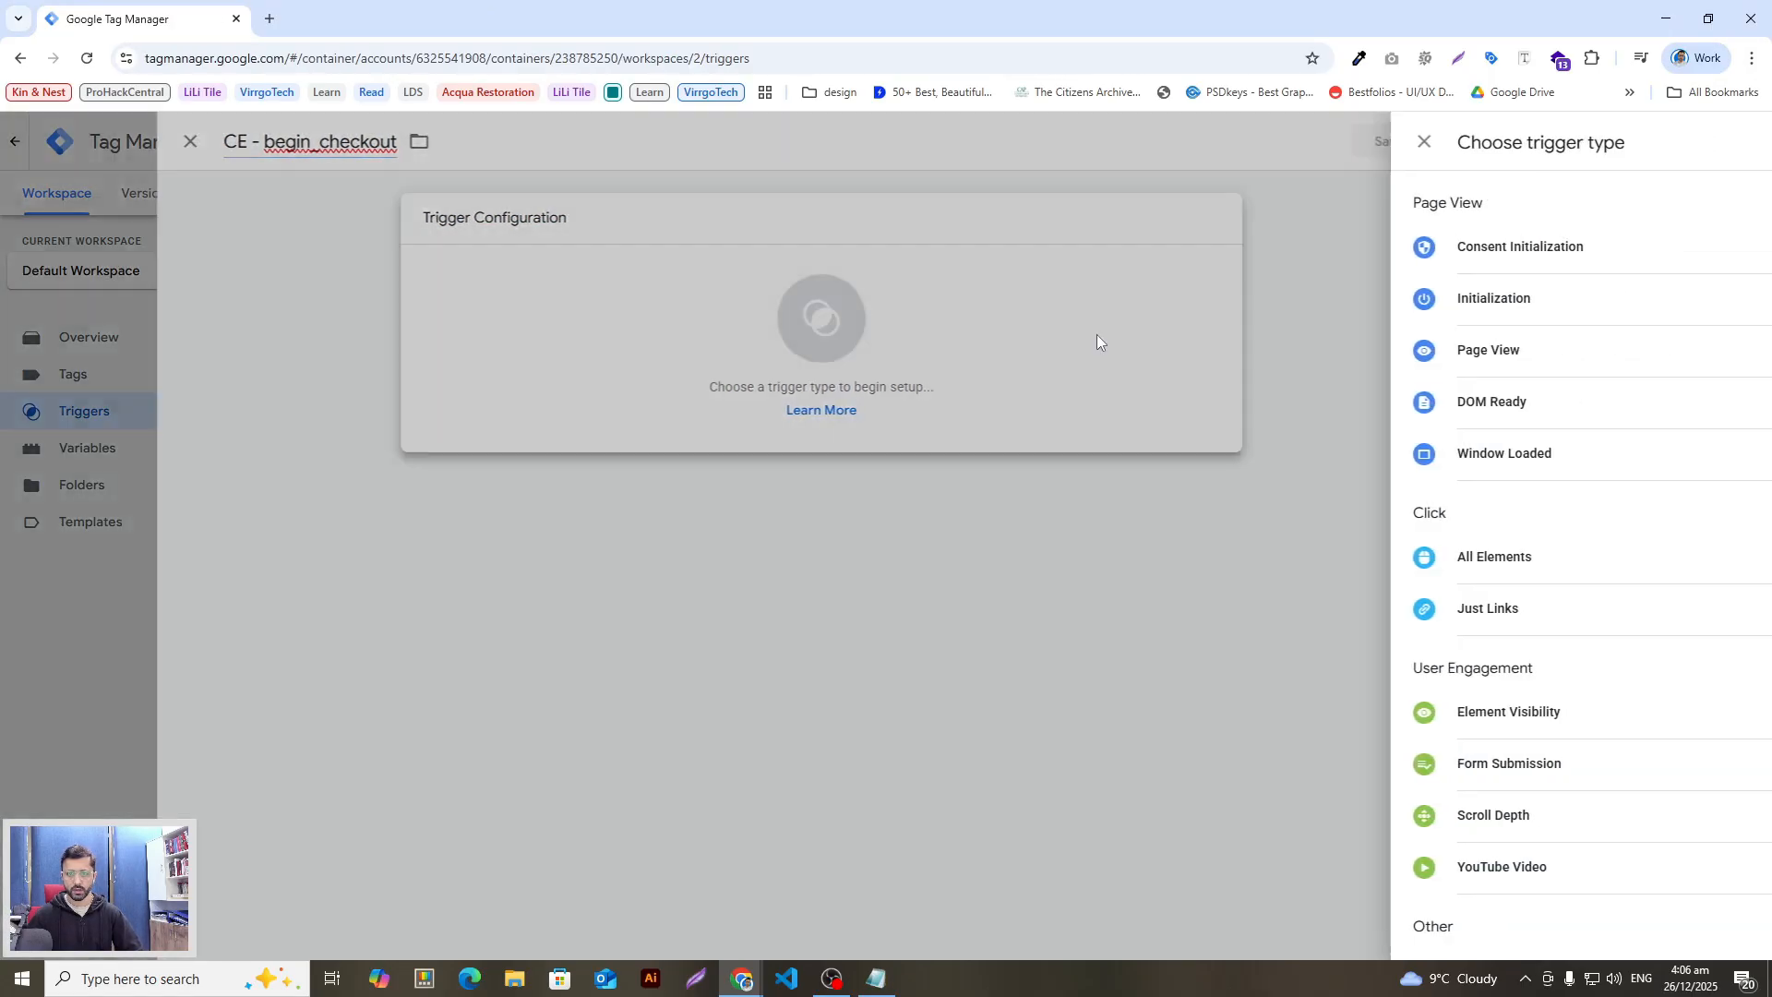
{"action": "left_click", "coordinate": [1732, 141]}
{"action": "type", "text": "cust"}
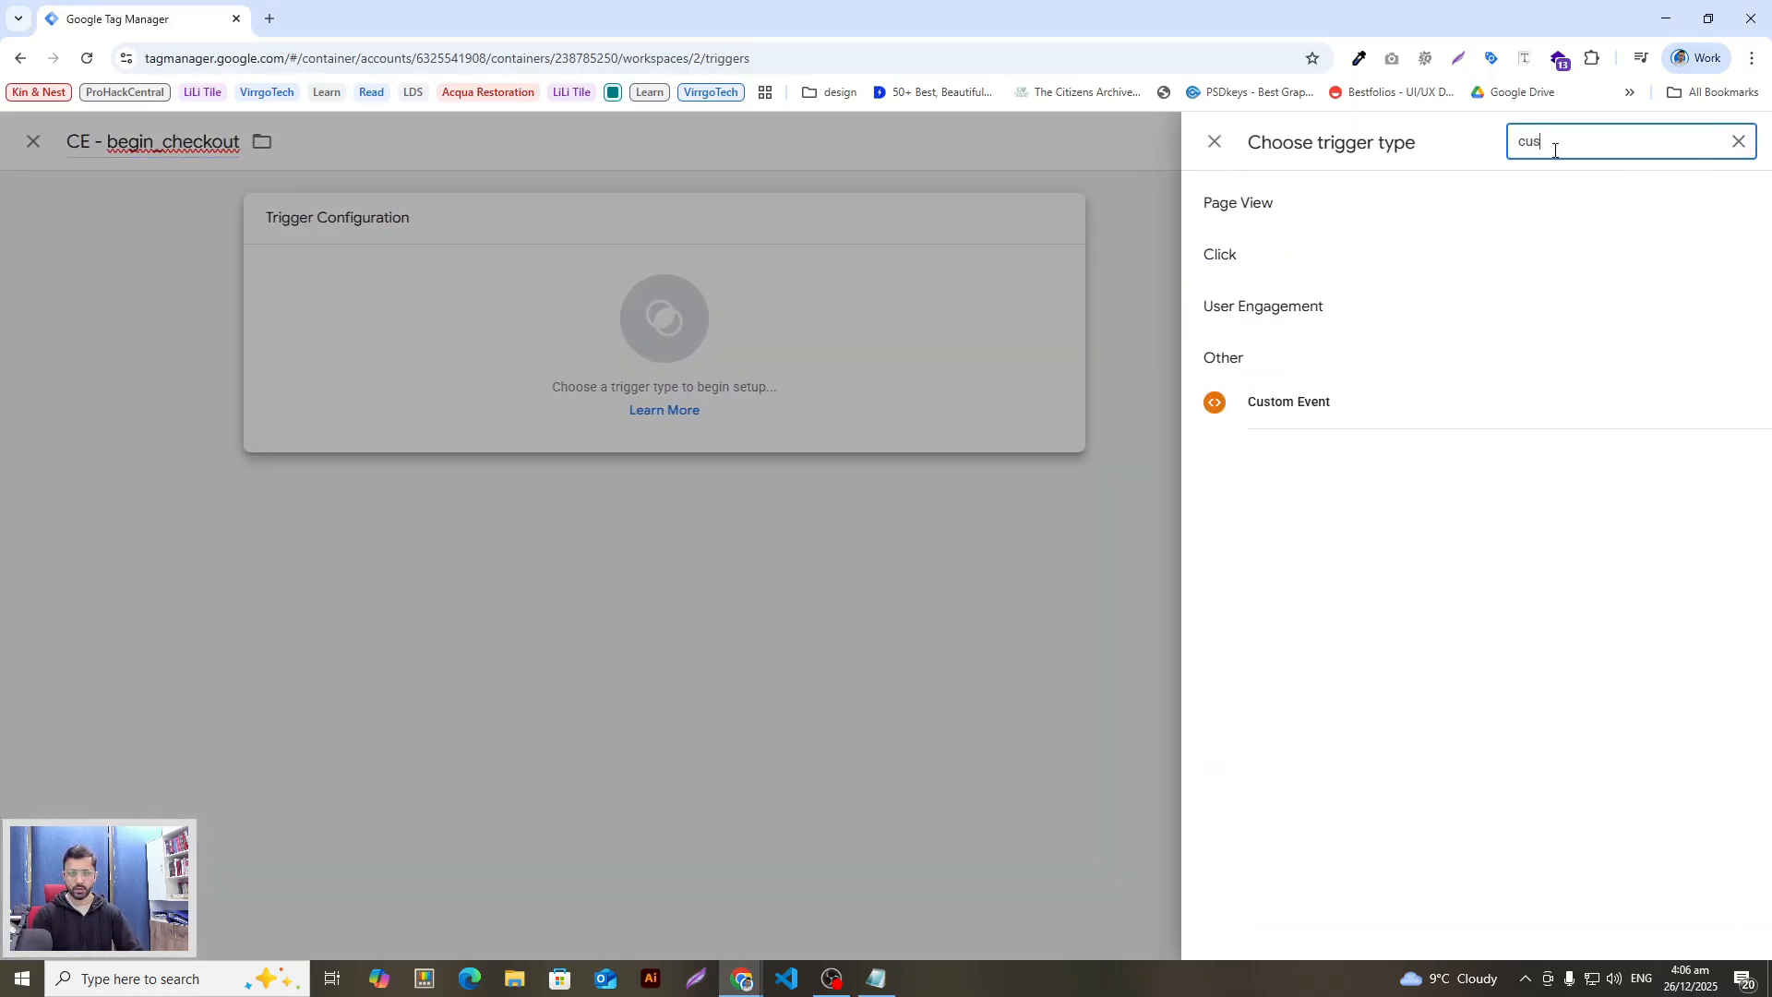
{"action": "left_click", "coordinate": [1372, 391]}
{"action": "key", "text": "ctrl+v"}
{"action": "left_click", "coordinate": [1672, 143]}
Step: Create a new trigger named CE - add_payment_info
{"action": "key", "text": "alt+Tab"}
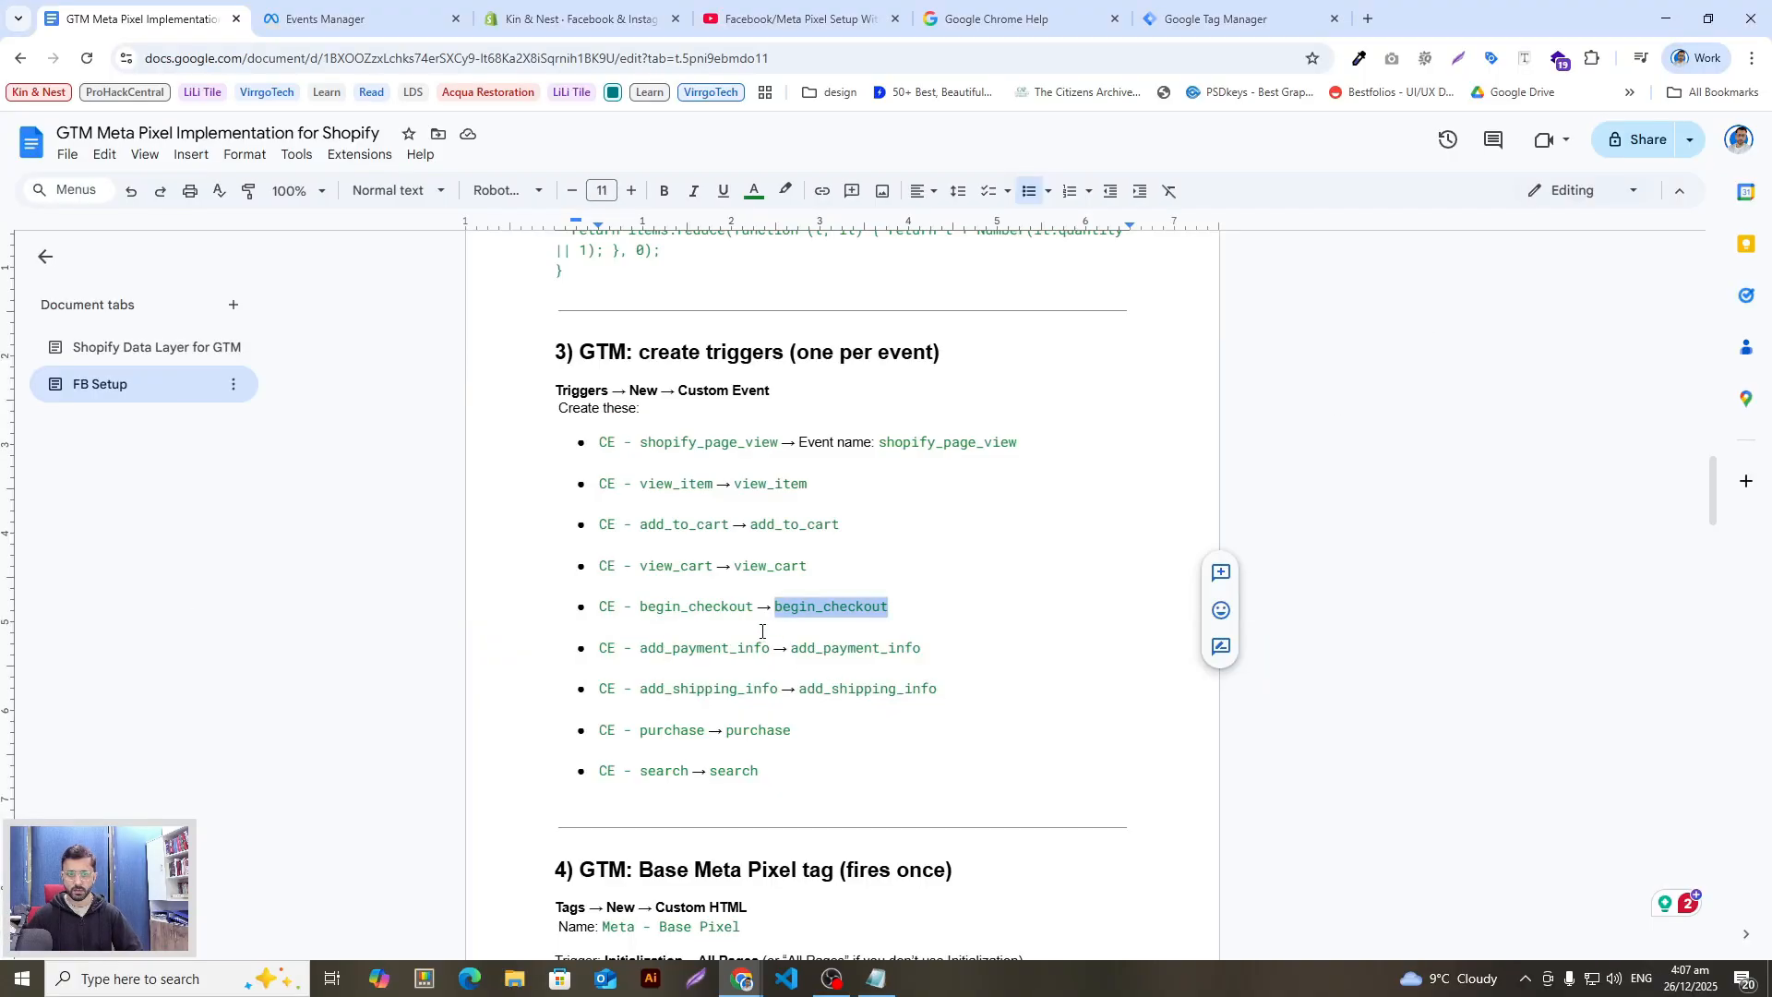
{"action": "left_click_drag", "start_coordinate": [778, 647], "coordinate": [652, 648]}
{"action": "key", "text": "alt+Tab"}
{"action": "left_click", "coordinate": [1465, 264]}
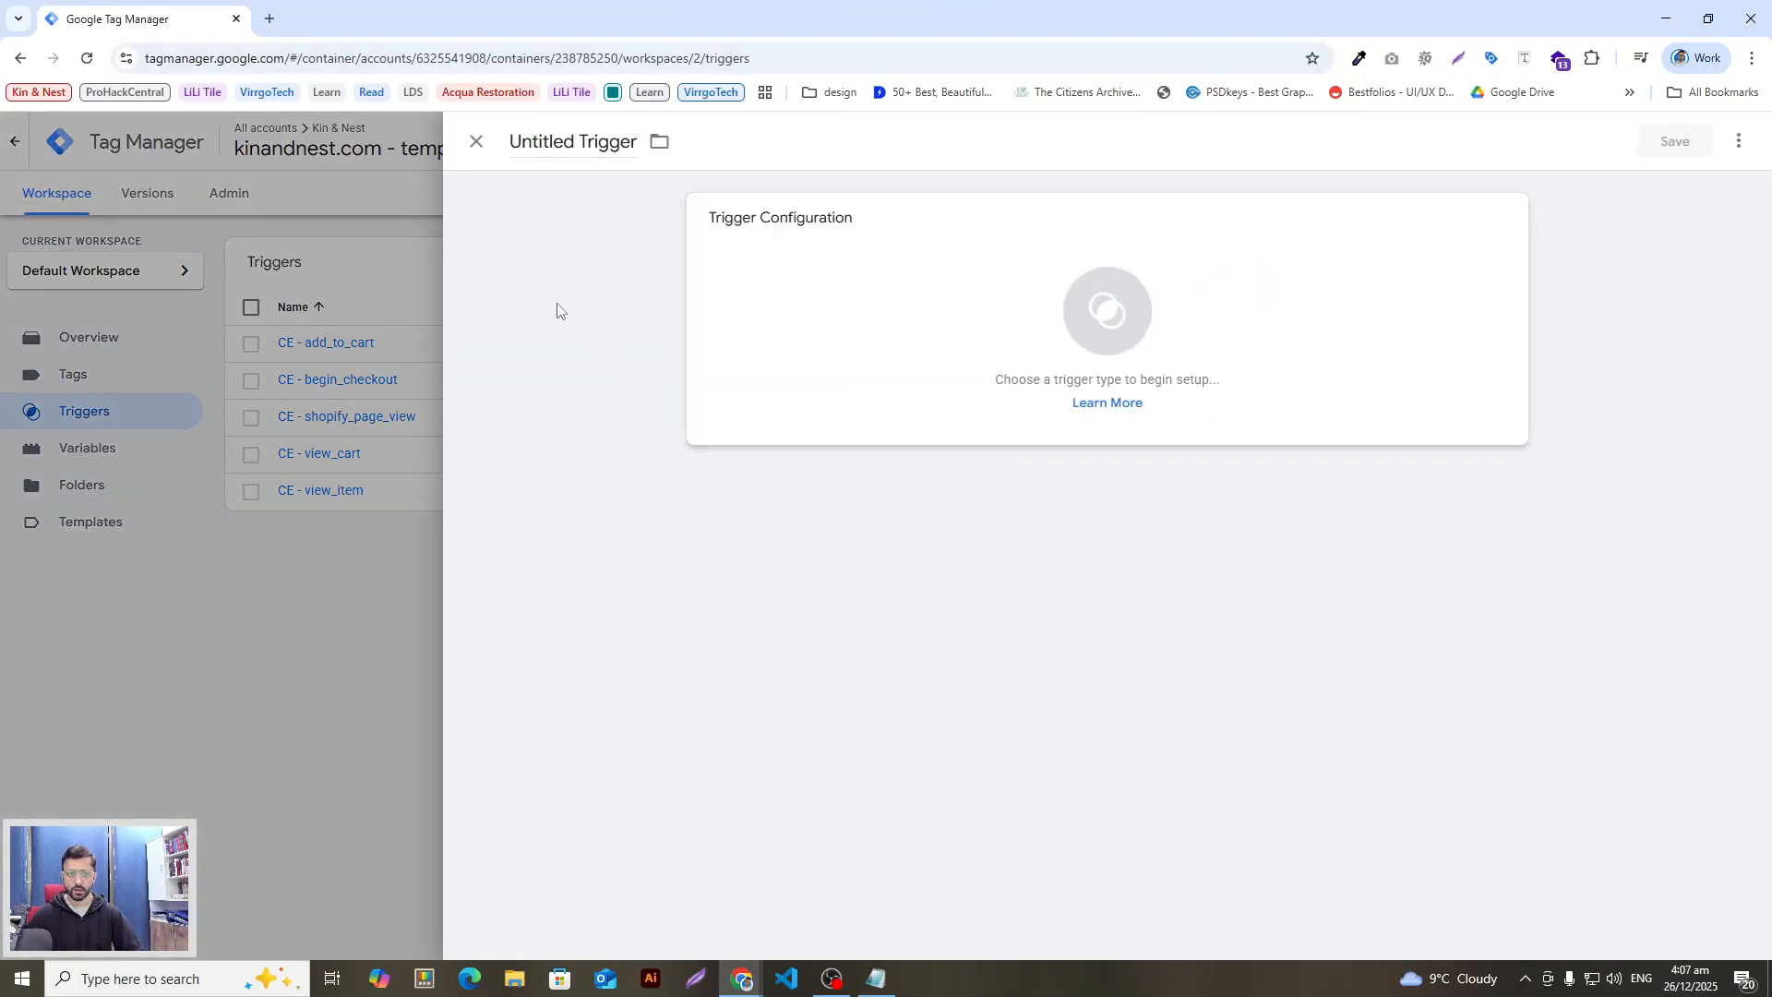
{"action": "left_click", "coordinate": [573, 141]}
{"action": "key", "text": "ctrl+v"}
{"action": "left_click", "coordinate": [1151, 320]}
Step: Make CE - add_payment_info a Custom Event firing on add_payment_info and save it
{"action": "key", "text": "alt+Tab"}
{"action": "left_click_drag", "start_coordinate": [940, 664], "coordinate": [785, 650]}
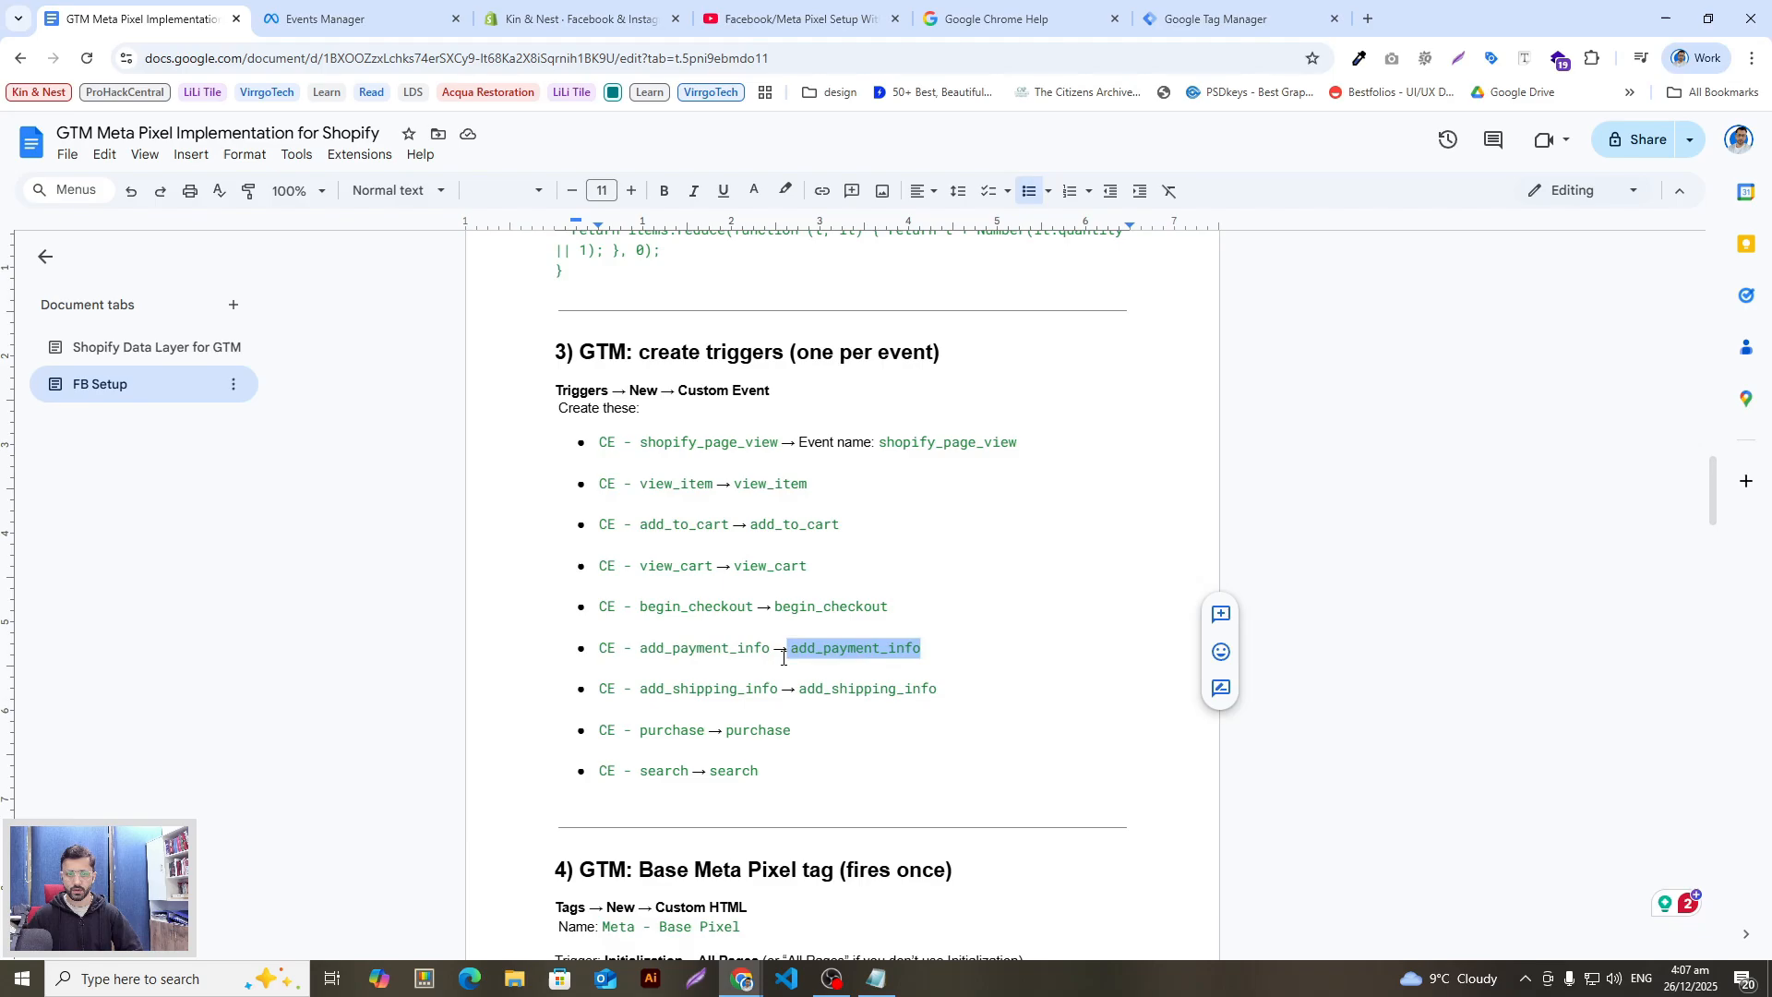
{"action": "key", "text": "alt+Tab"}
{"action": "left_click", "coordinate": [1734, 141]}
{"action": "type", "text": "cus"}
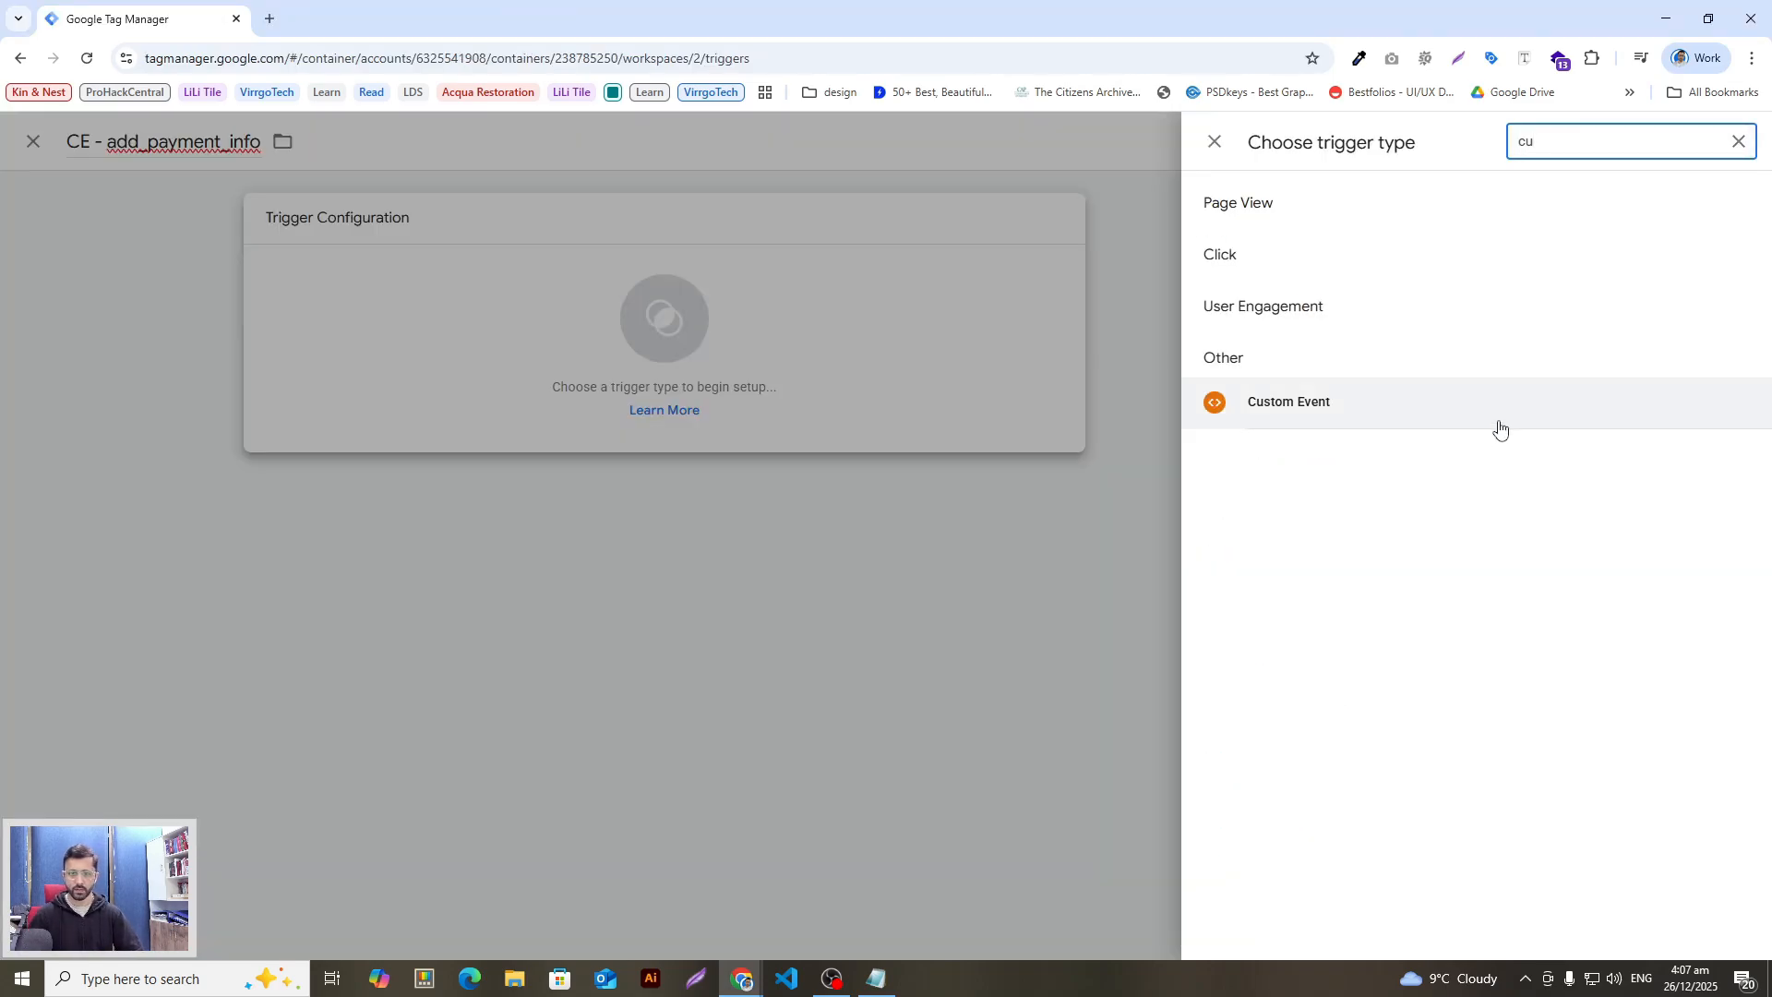
{"action": "left_click", "coordinate": [1499, 419]}
{"action": "left_click", "coordinate": [922, 391]}
{"action": "key", "text": "ctrl+v"}
{"action": "left_click", "coordinate": [1676, 147]}
{"action": "key", "text": "alt+Tab"}
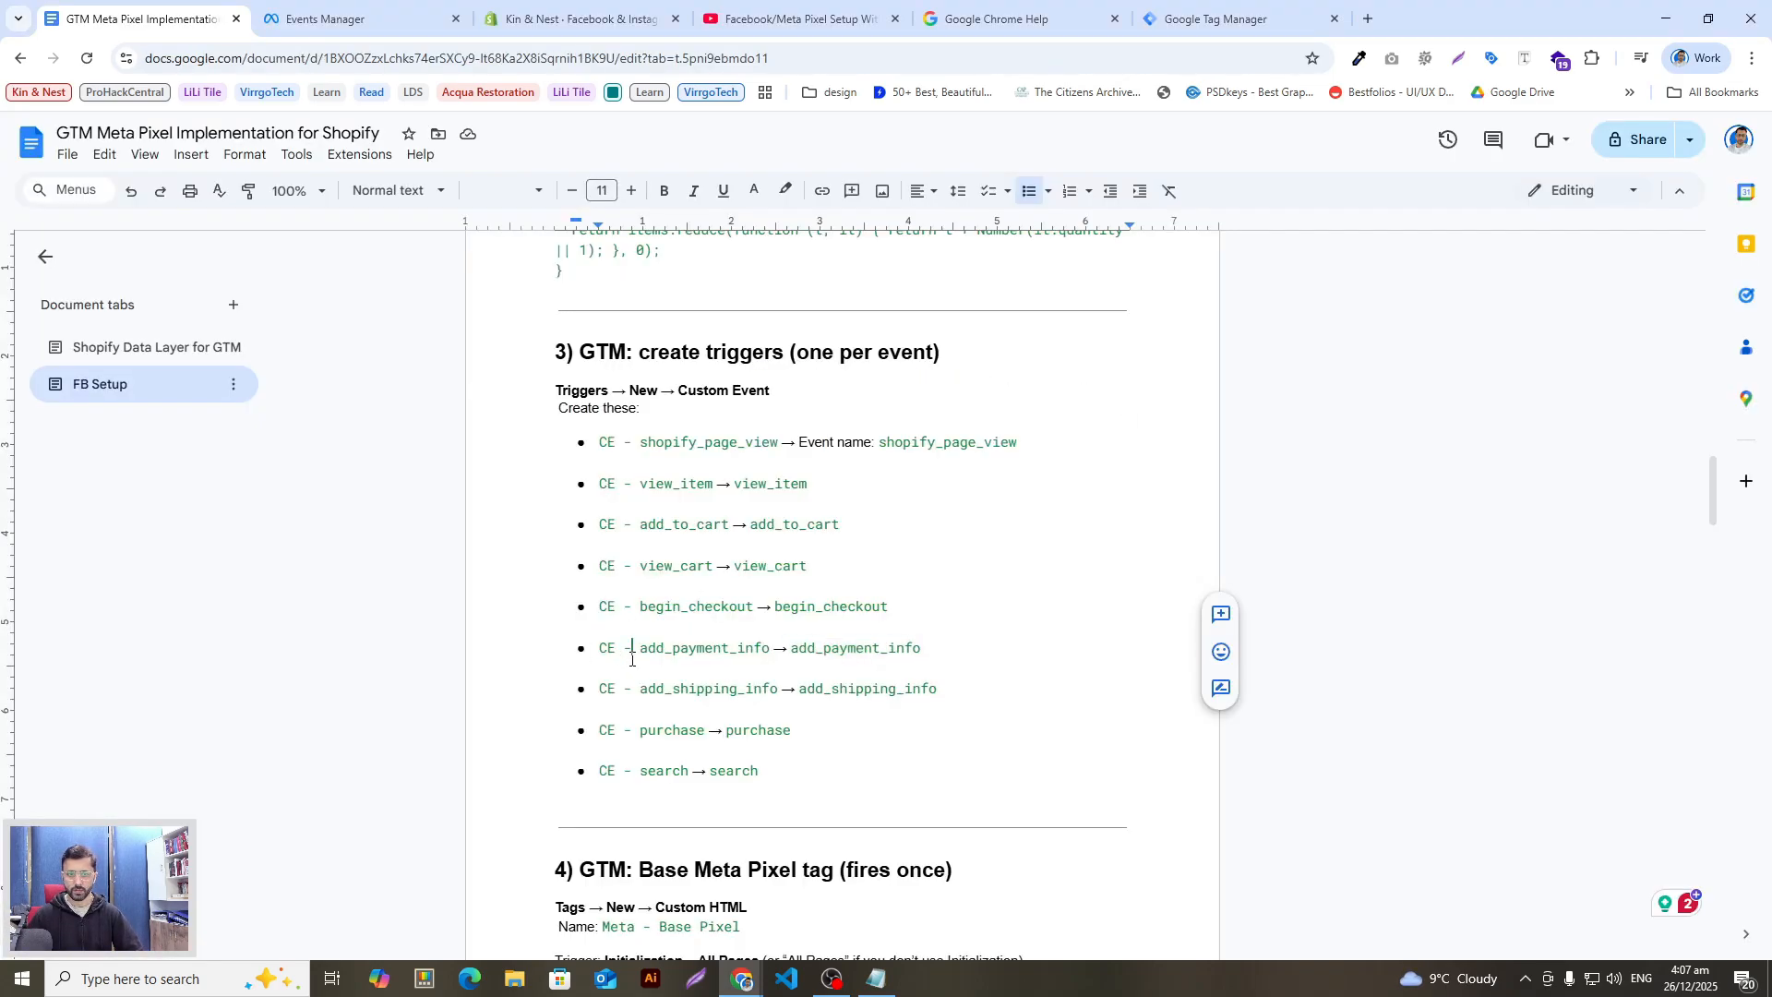
{"action": "left_click_drag", "start_coordinate": [783, 689], "coordinate": [610, 690]}
{"action": "key", "text": "alt+Tab"}
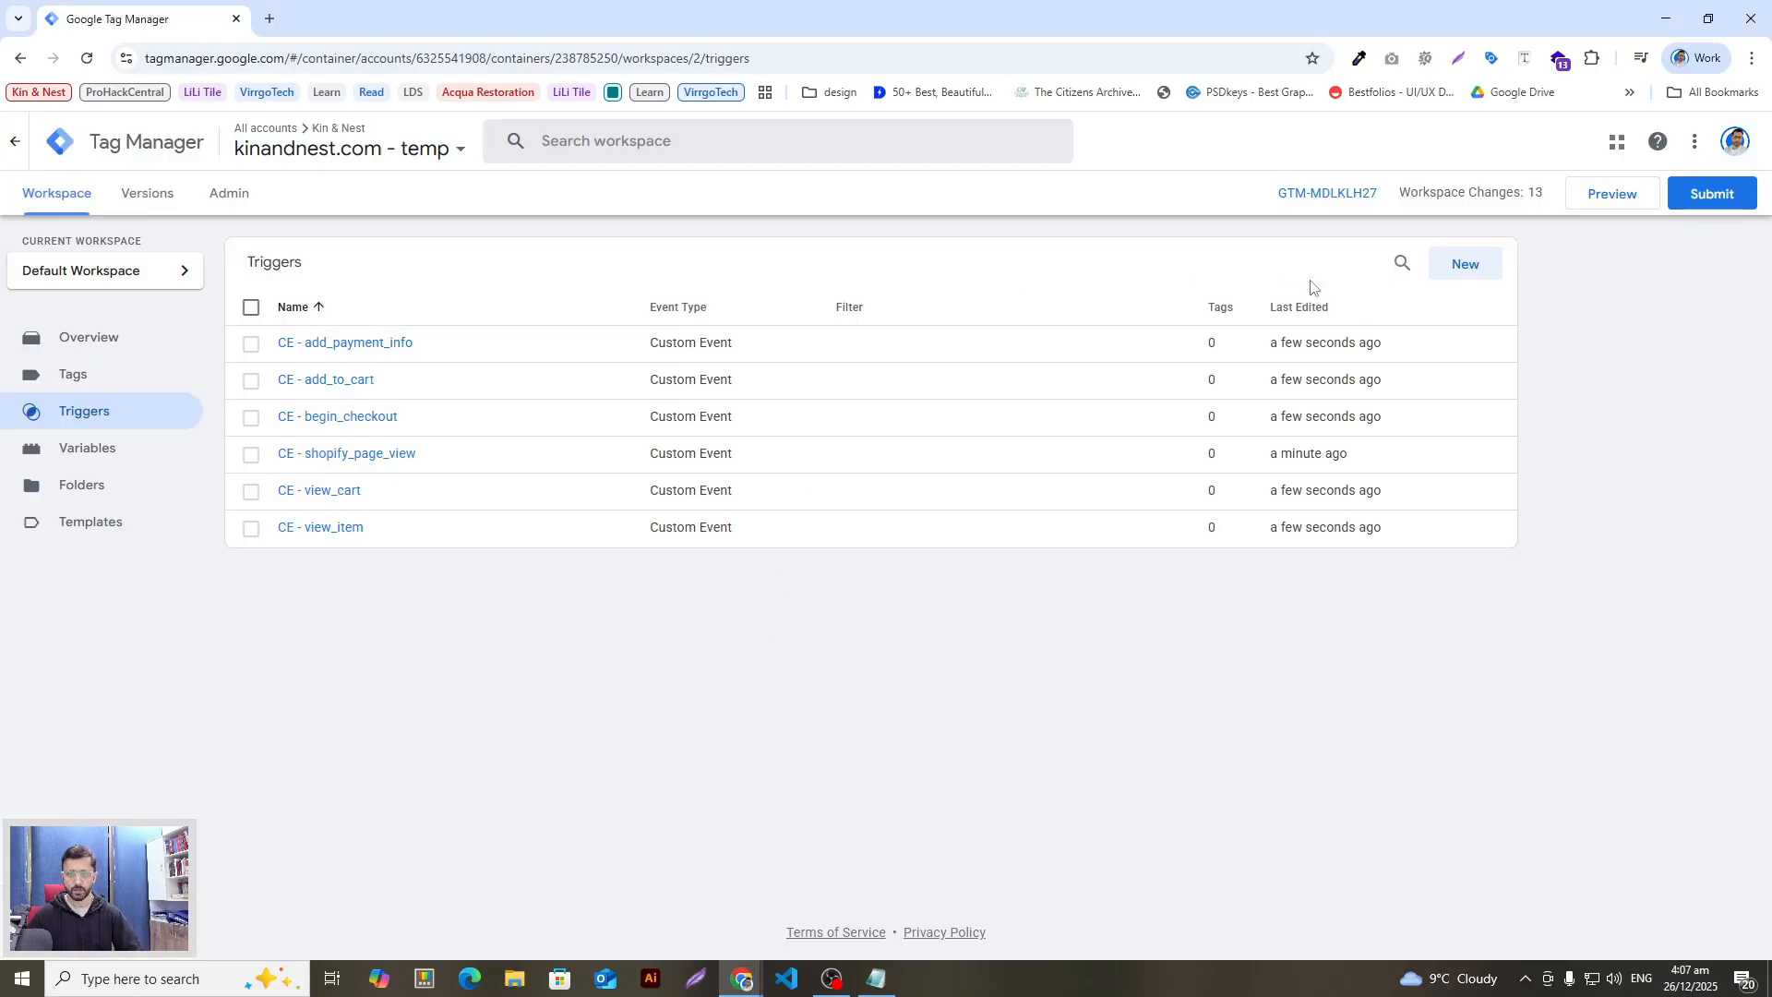
Step: Add the CE - add_shipping_info Custom Event trigger firing on add_shipping_info
{"action": "left_click", "coordinate": [1448, 265]}
{"action": "key", "text": "ctrl+v"}
{"action": "key", "text": "alt+Tab"}
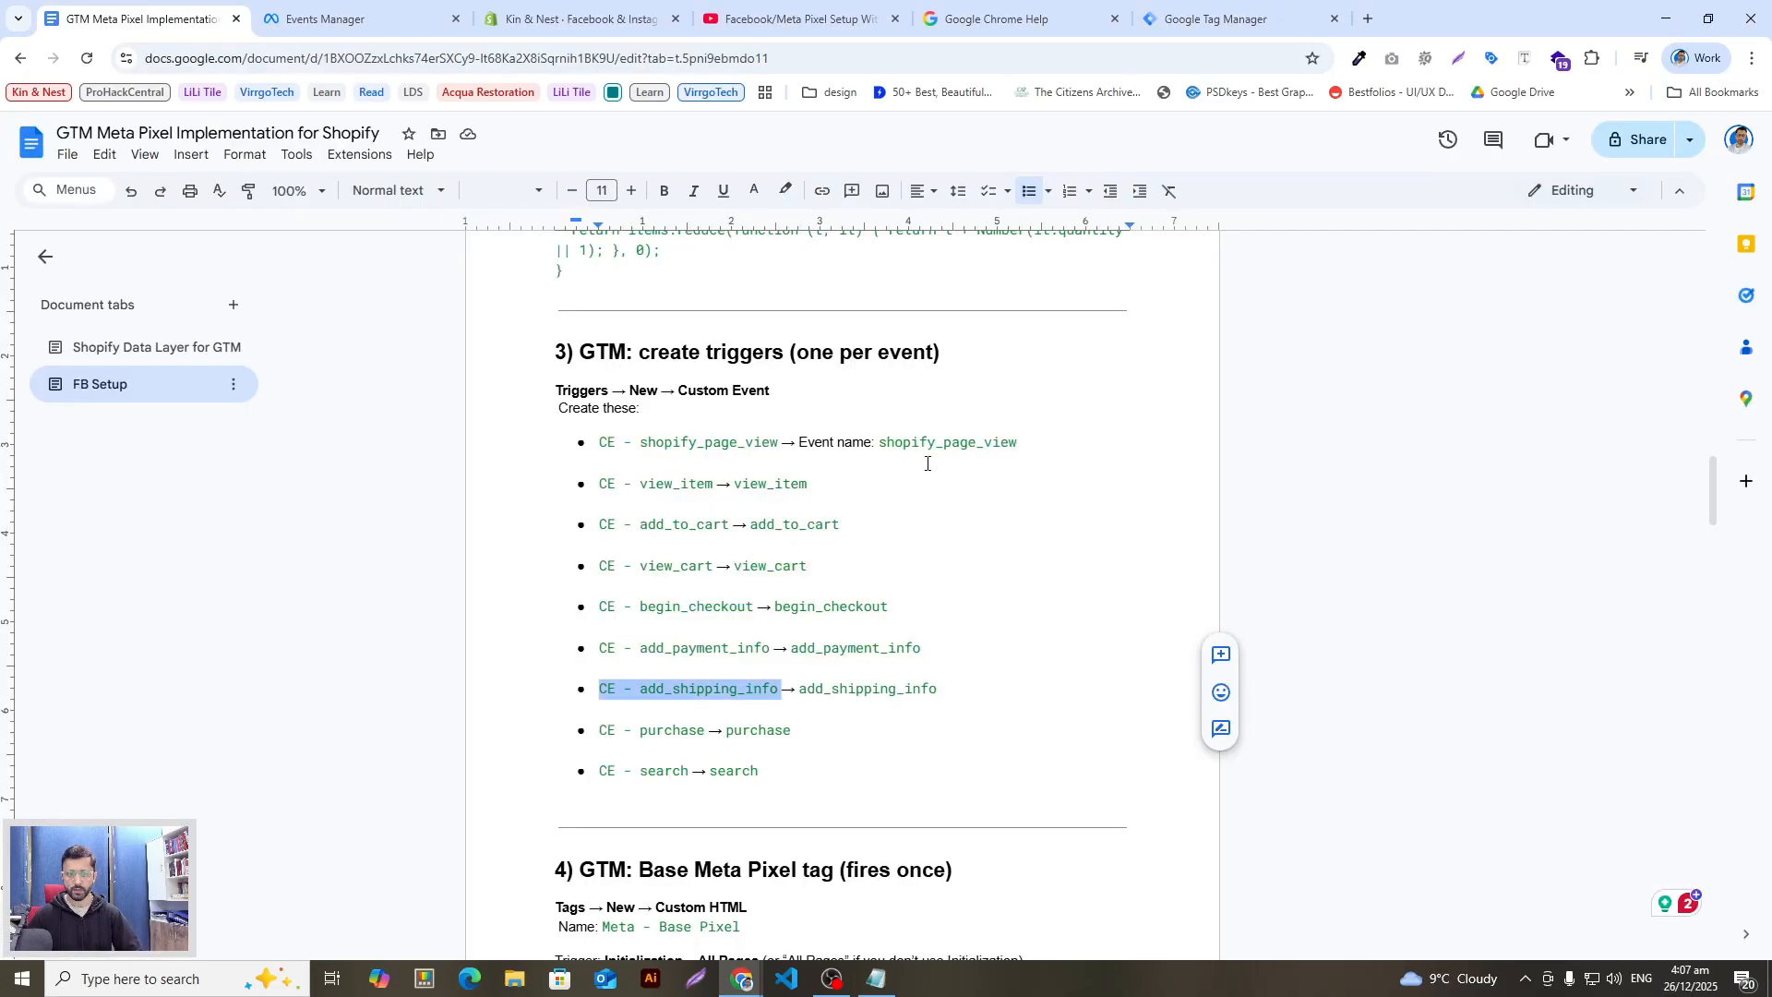
{"action": "left_click_drag", "start_coordinate": [938, 690], "coordinate": [796, 690]}
{"action": "key", "text": "alt+Tab"}
{"action": "left_click", "coordinate": [1349, 377]}
{"action": "left_click", "coordinate": [1738, 141]}
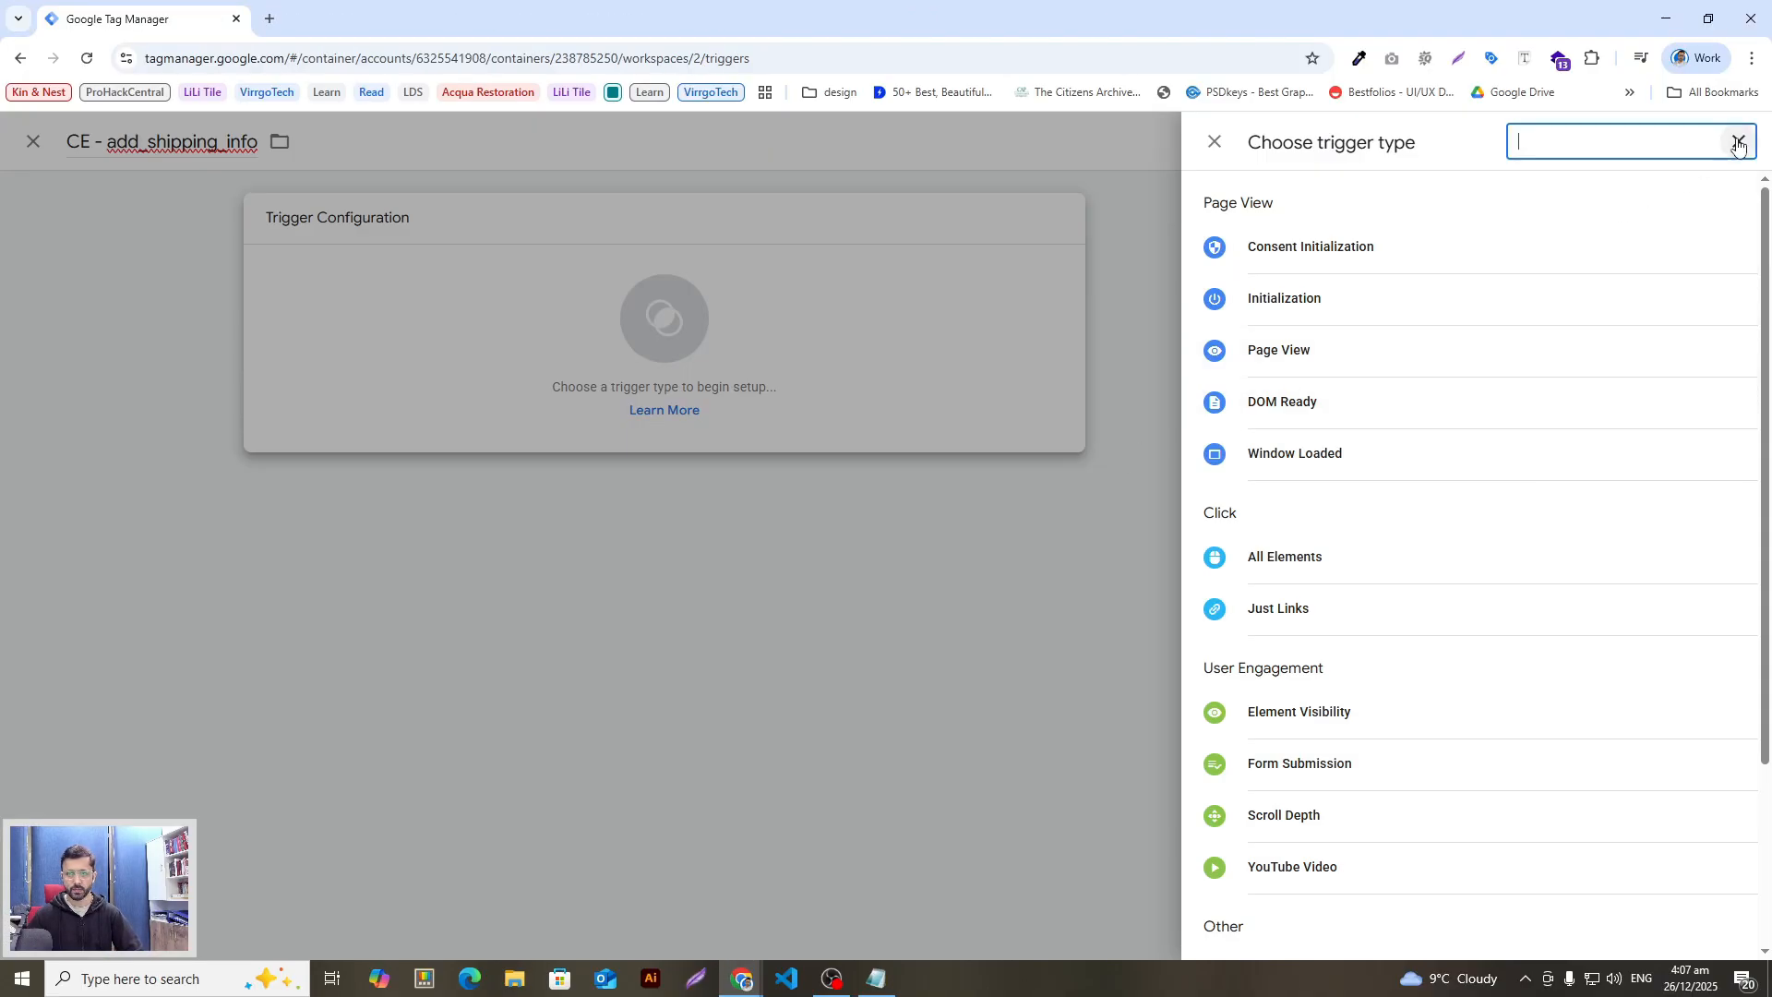
{"action": "type", "text": "c"}
{"action": "left_click", "coordinate": [1292, 502]}
{"action": "left_click", "coordinate": [788, 412]}
{"action": "key", "text": "ctrl+v"}
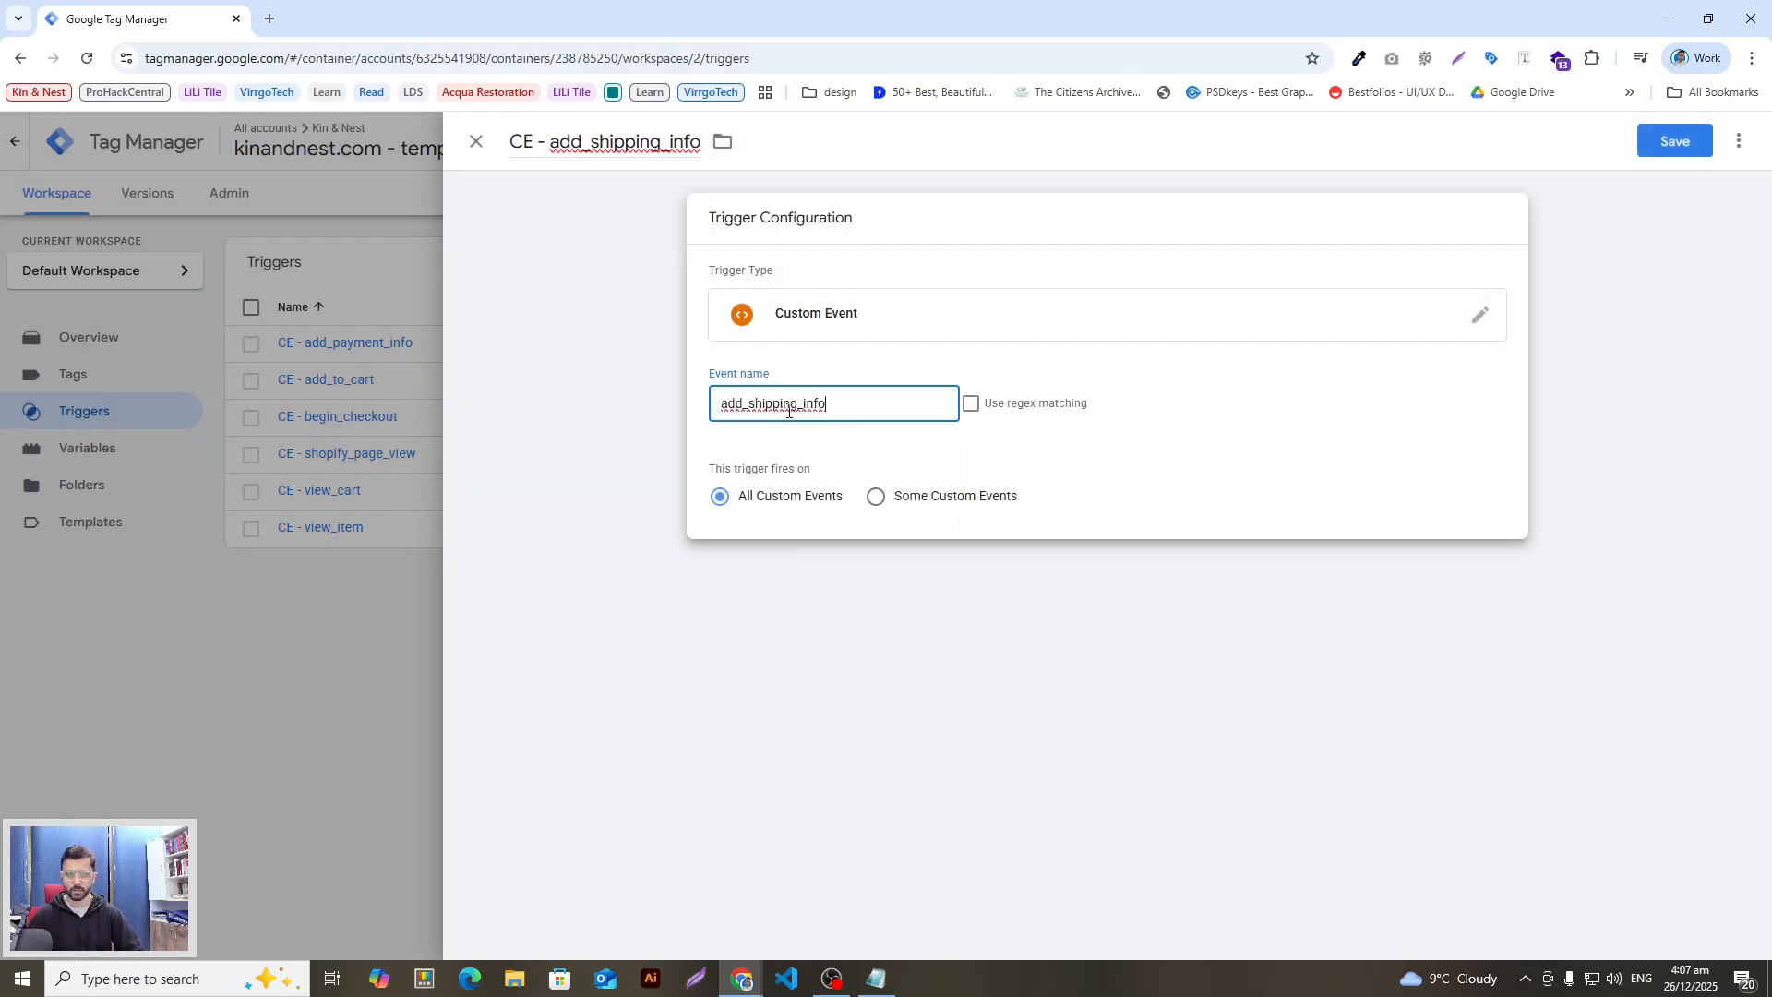
{"action": "left_click", "coordinate": [1675, 141]}
Step: Create a new trigger named CE - purchase
{"action": "key", "text": "alt+Tab"}
{"action": "left_click_drag", "start_coordinate": [711, 728], "coordinate": [597, 729]}
{"action": "key", "text": "ctrl+c"}
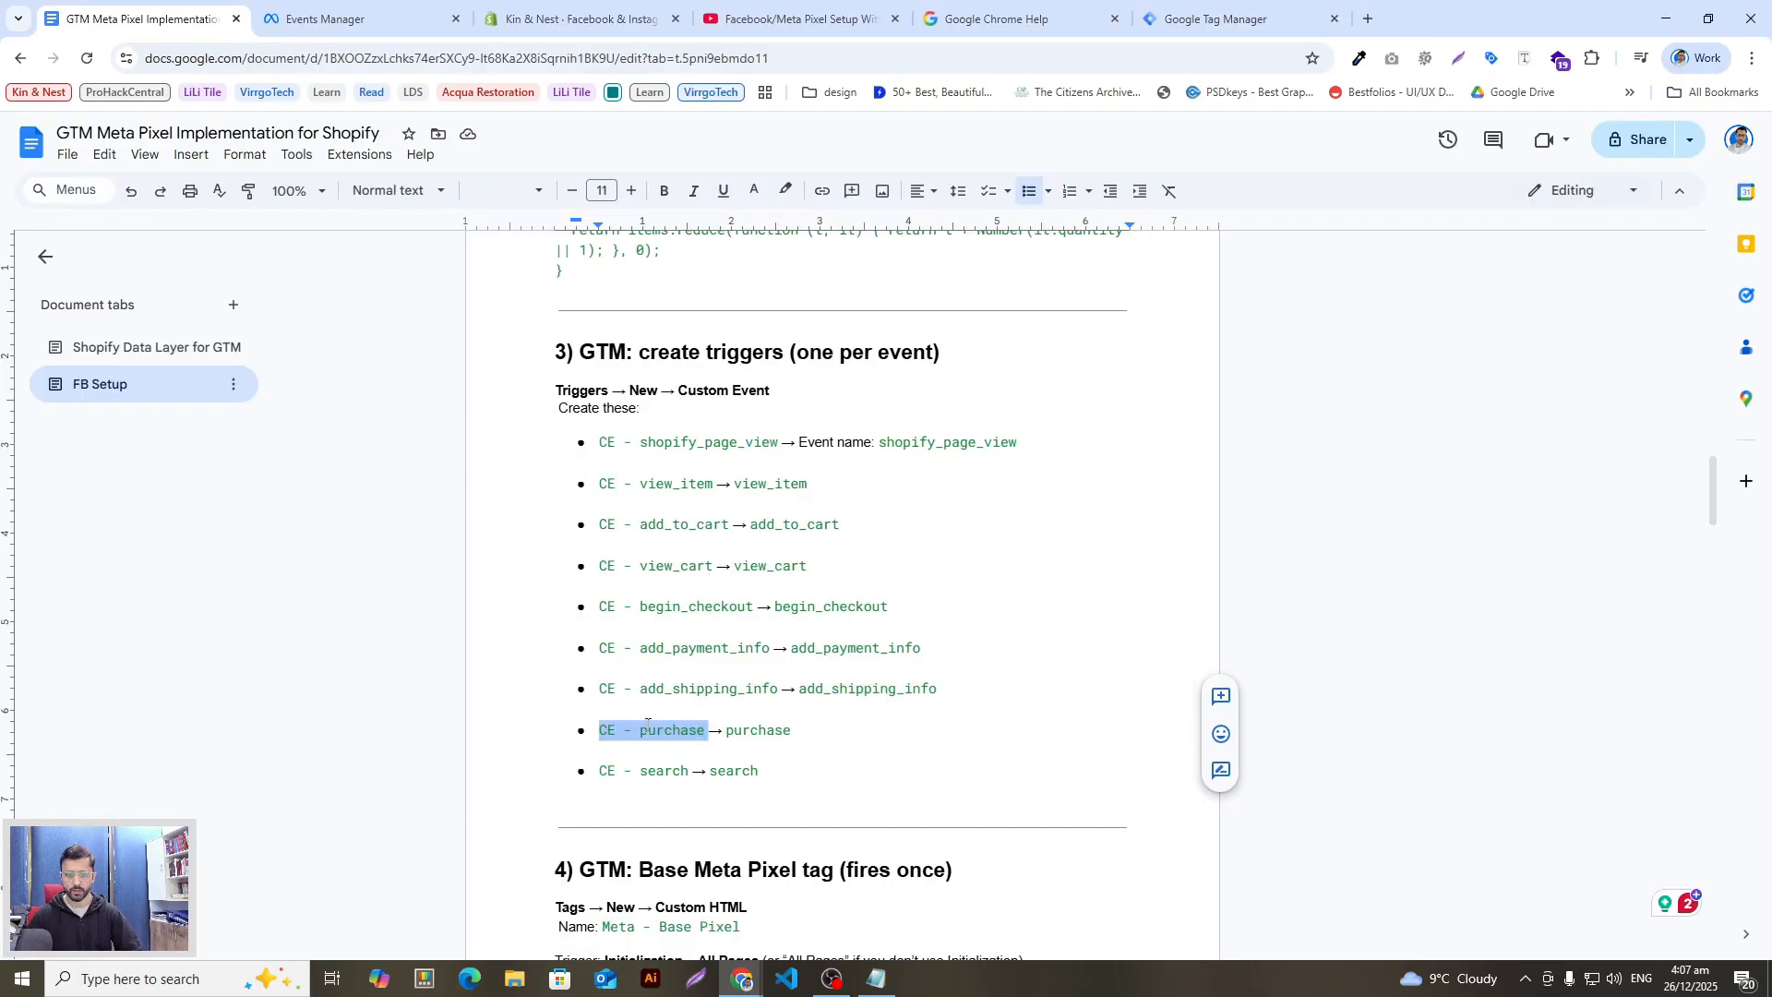
{"action": "key", "text": "alt+Tab"}
{"action": "left_click", "coordinate": [1456, 269]}
{"action": "left_click", "coordinate": [587, 143]}
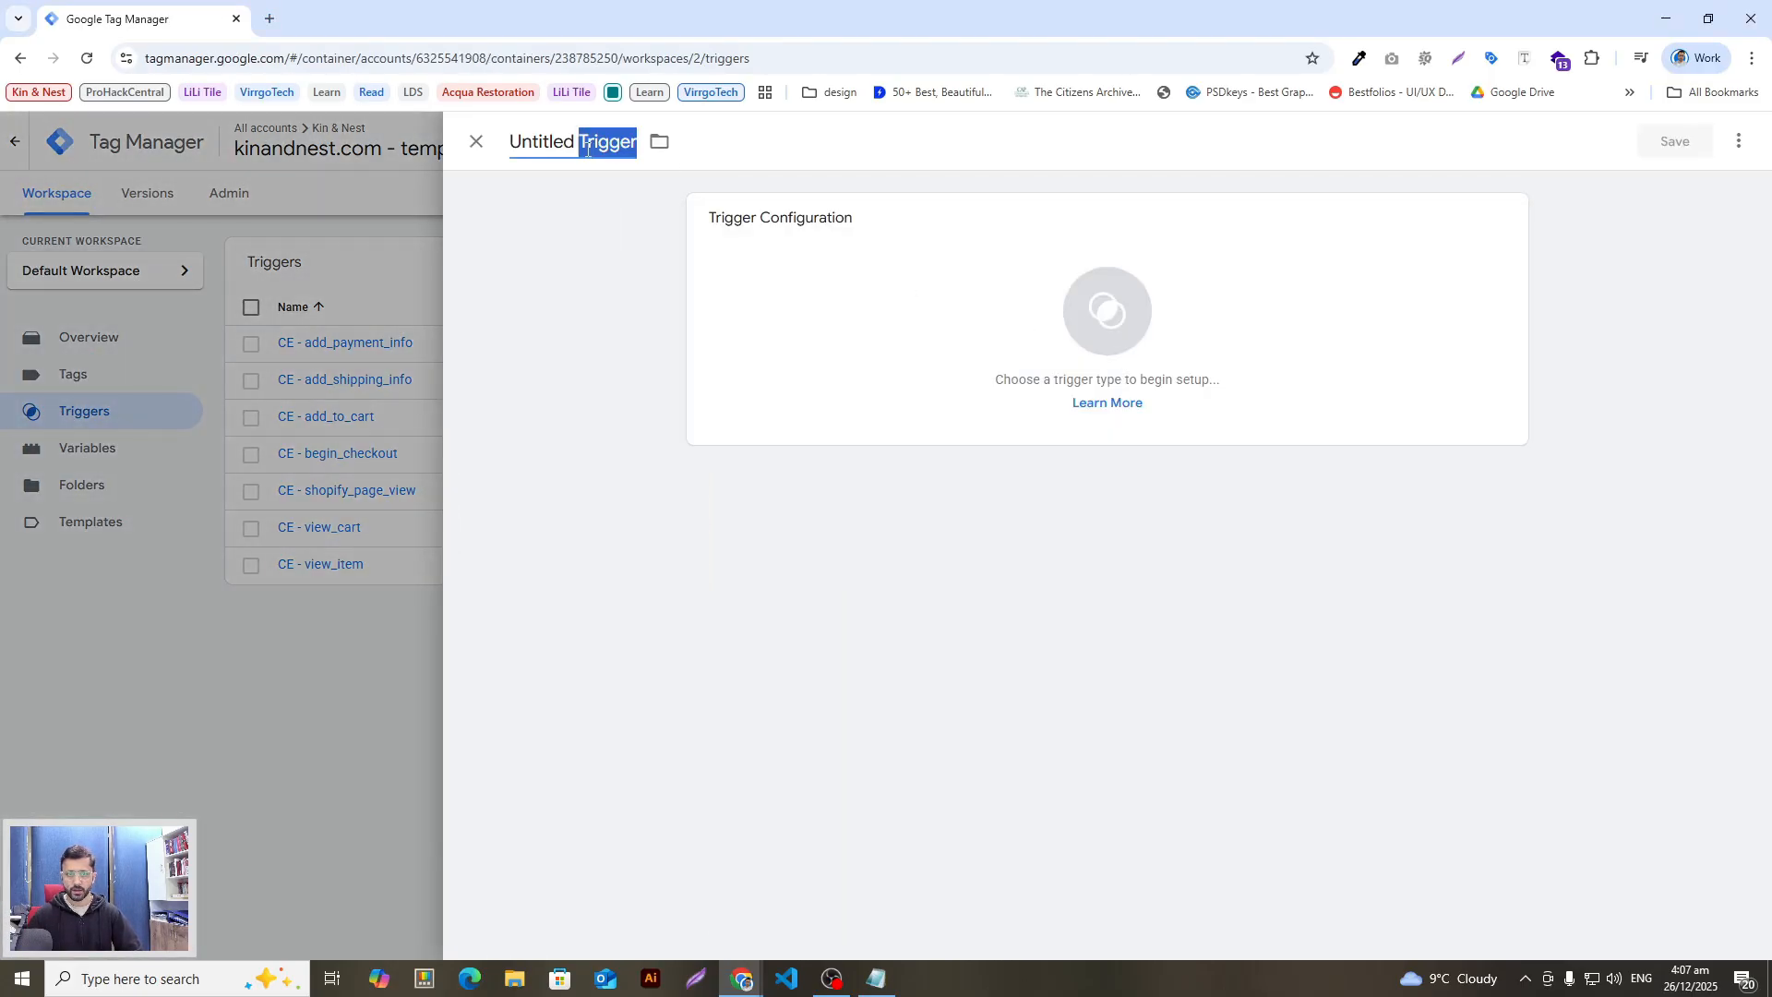
{"action": "key", "text": "ctrl+v"}
{"action": "left_click", "coordinate": [965, 323]}
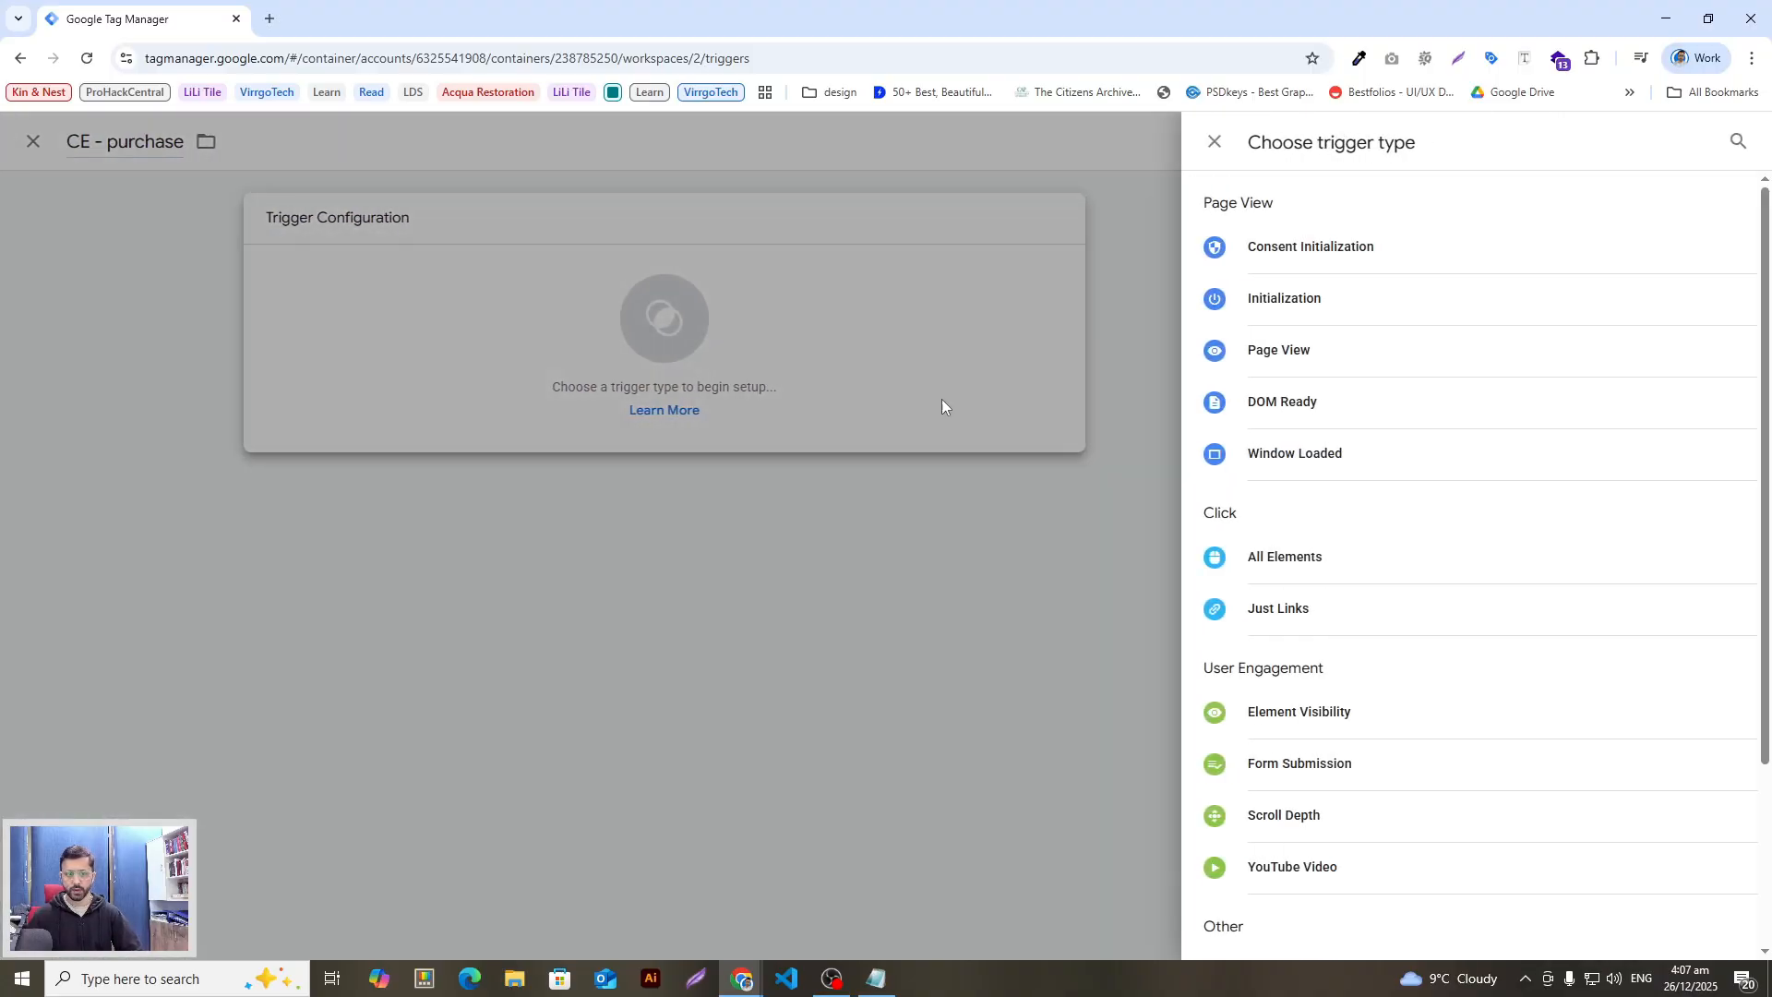
Step: Make CE - purchase a Custom Event with event name purchase
{"action": "key", "text": "alt+Tab"}
{"action": "left_click_drag", "start_coordinate": [808, 722], "coordinate": [739, 734]}
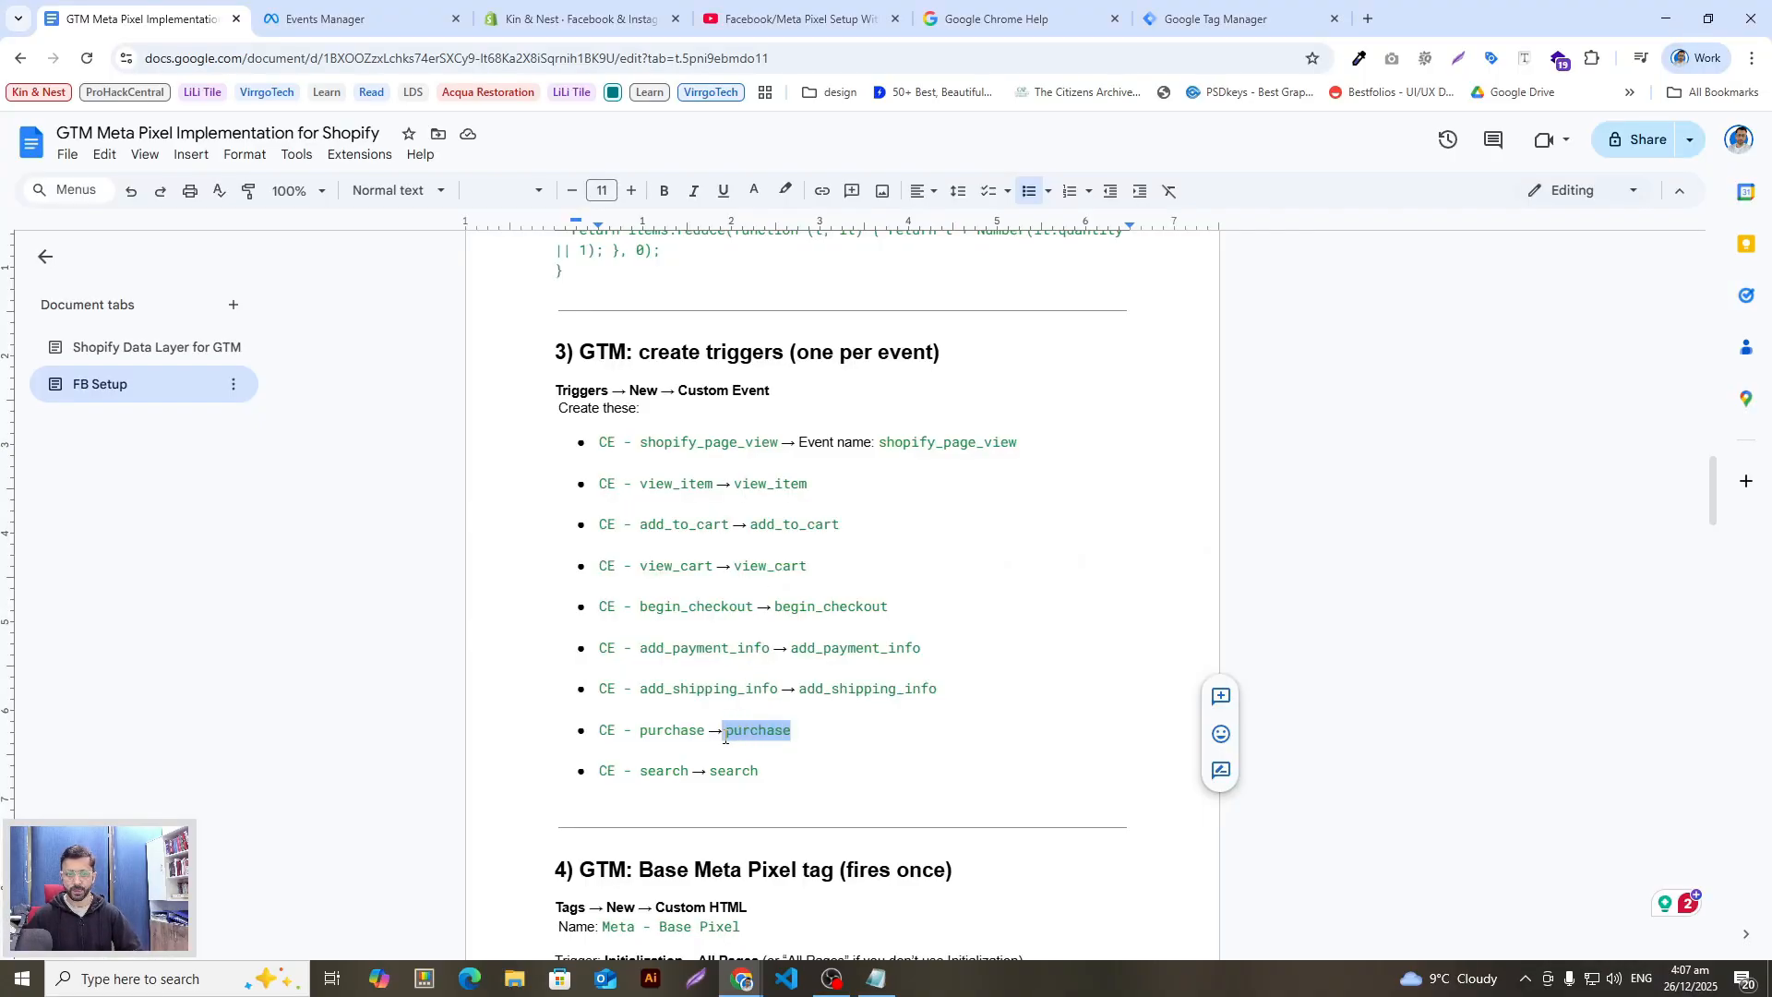
{"action": "key", "text": "alt+Tab"}
{"action": "left_click", "coordinate": [1736, 140]}
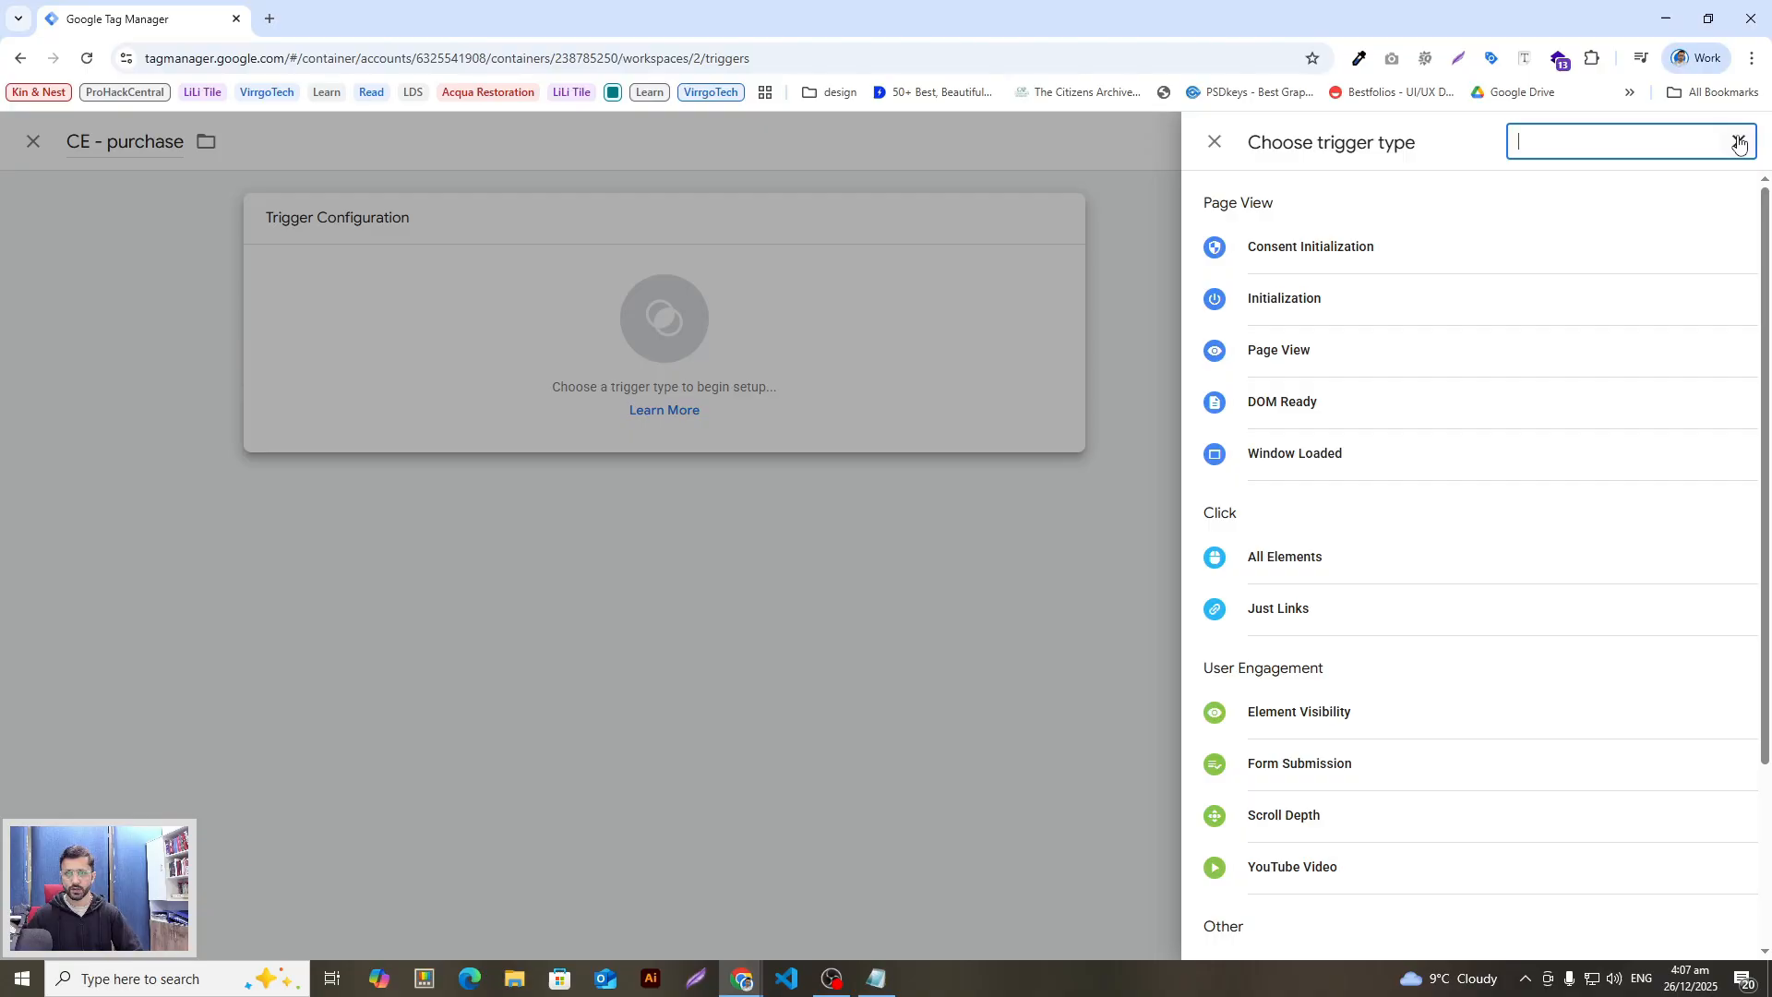
{"action": "type", "text": "cu"}
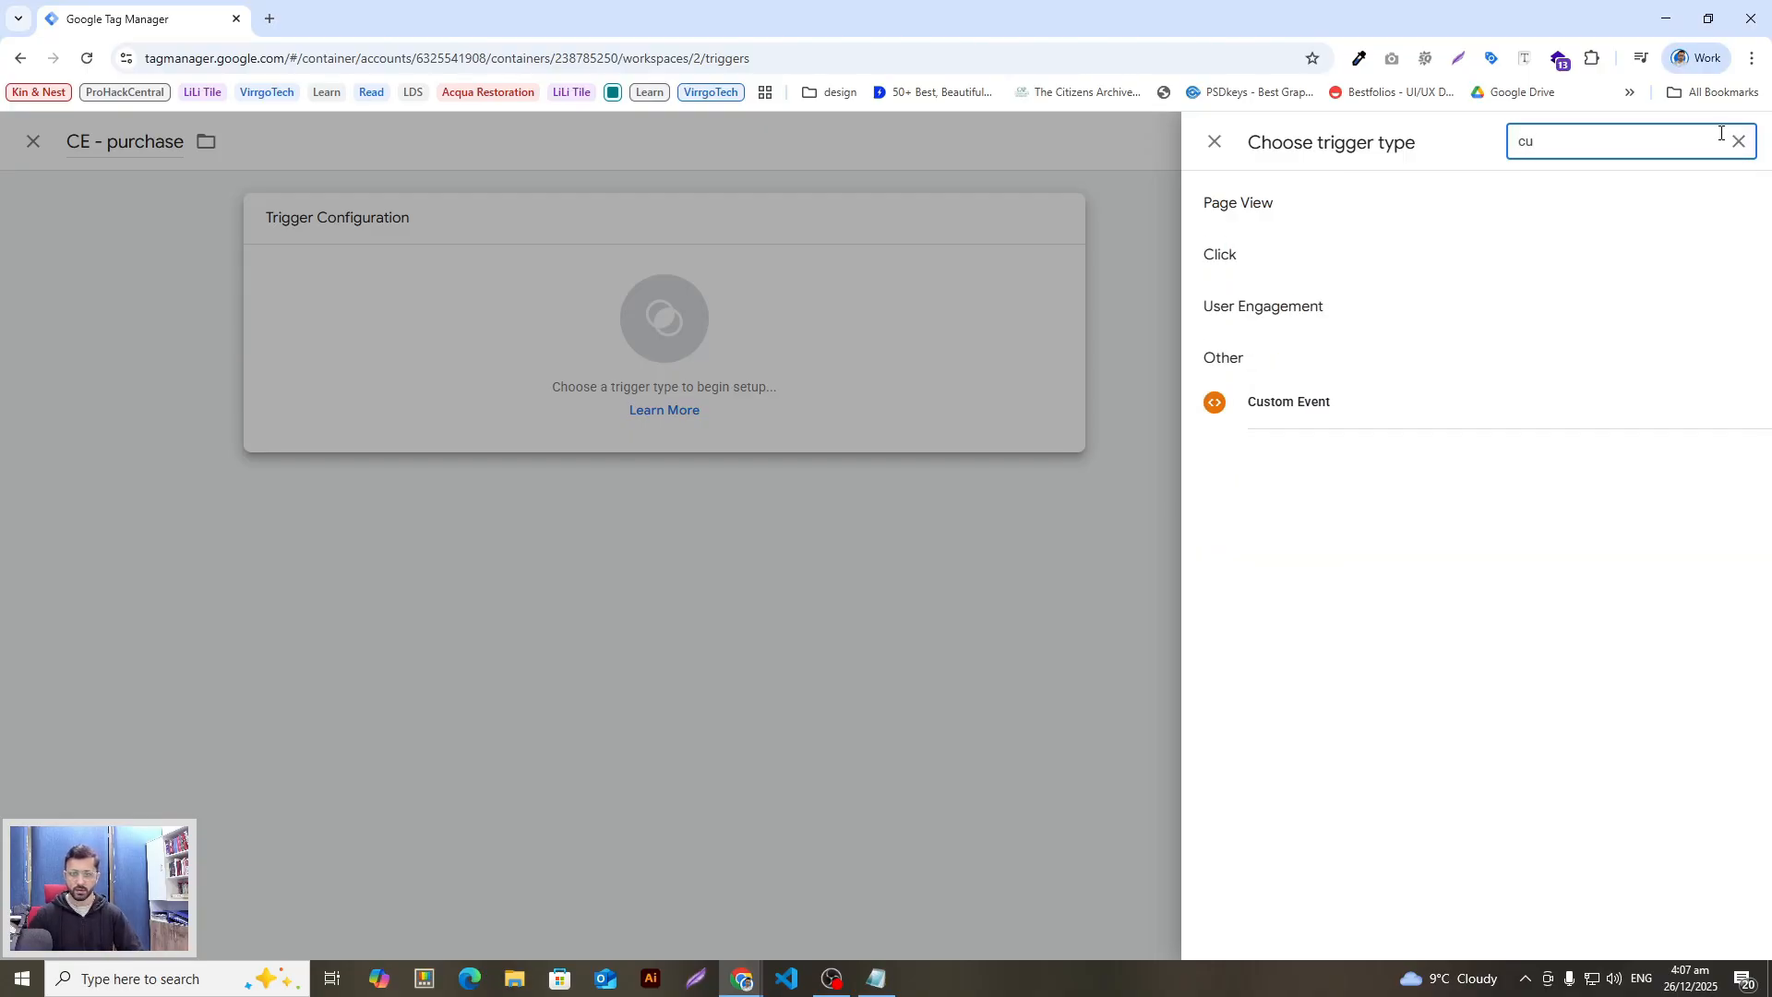
{"action": "left_click", "coordinate": [1345, 415]}
{"action": "left_click", "coordinate": [779, 412]}
{"action": "type", "text": "purchase"}
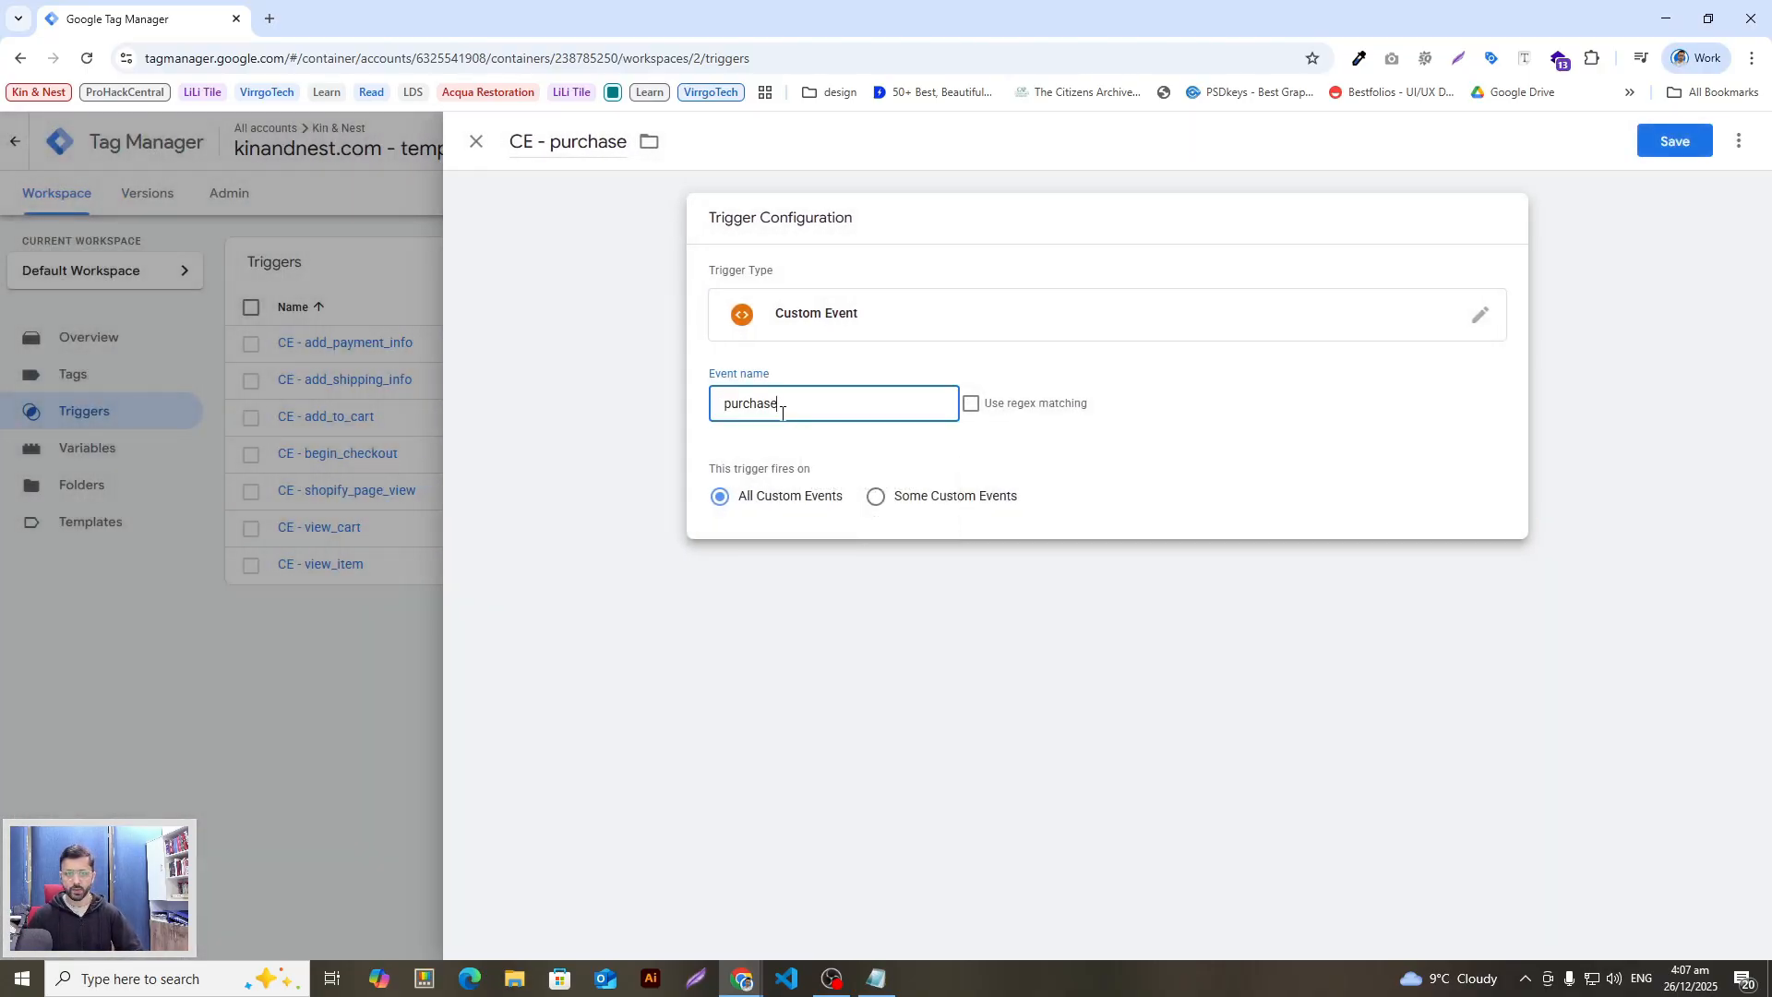
{"action": "double_click", "coordinate": [522, 143]}
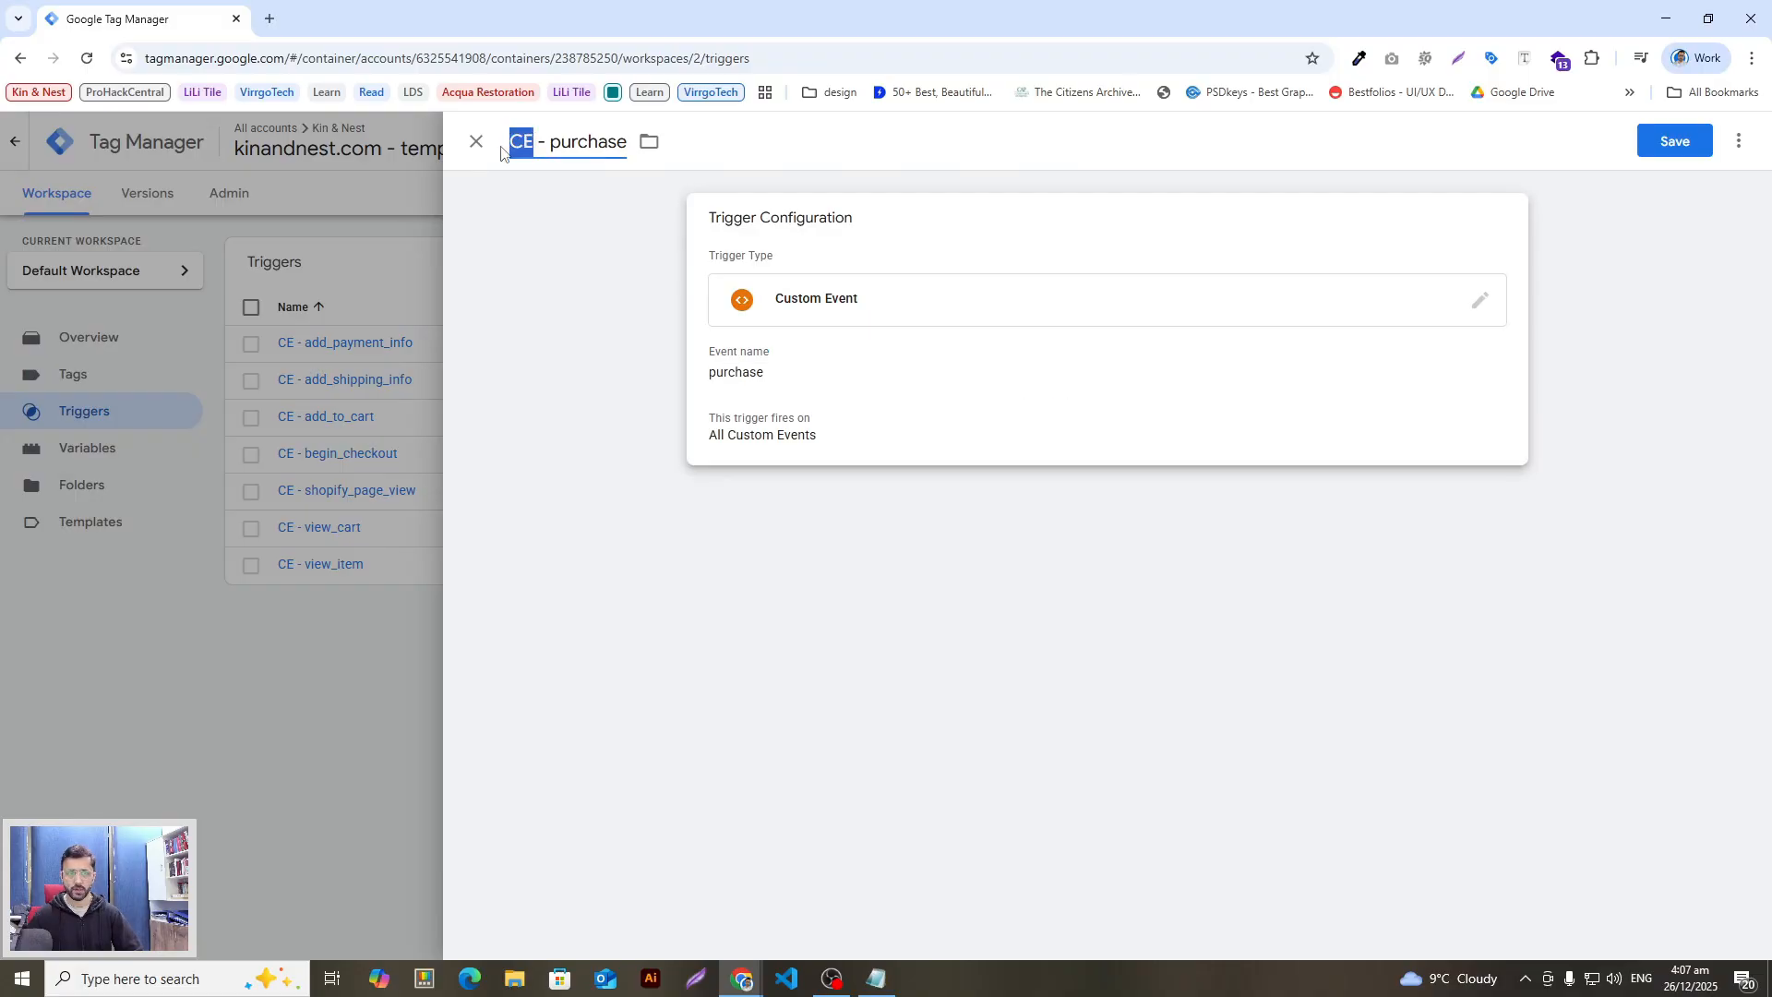
{"action": "left_click", "coordinate": [534, 145]}
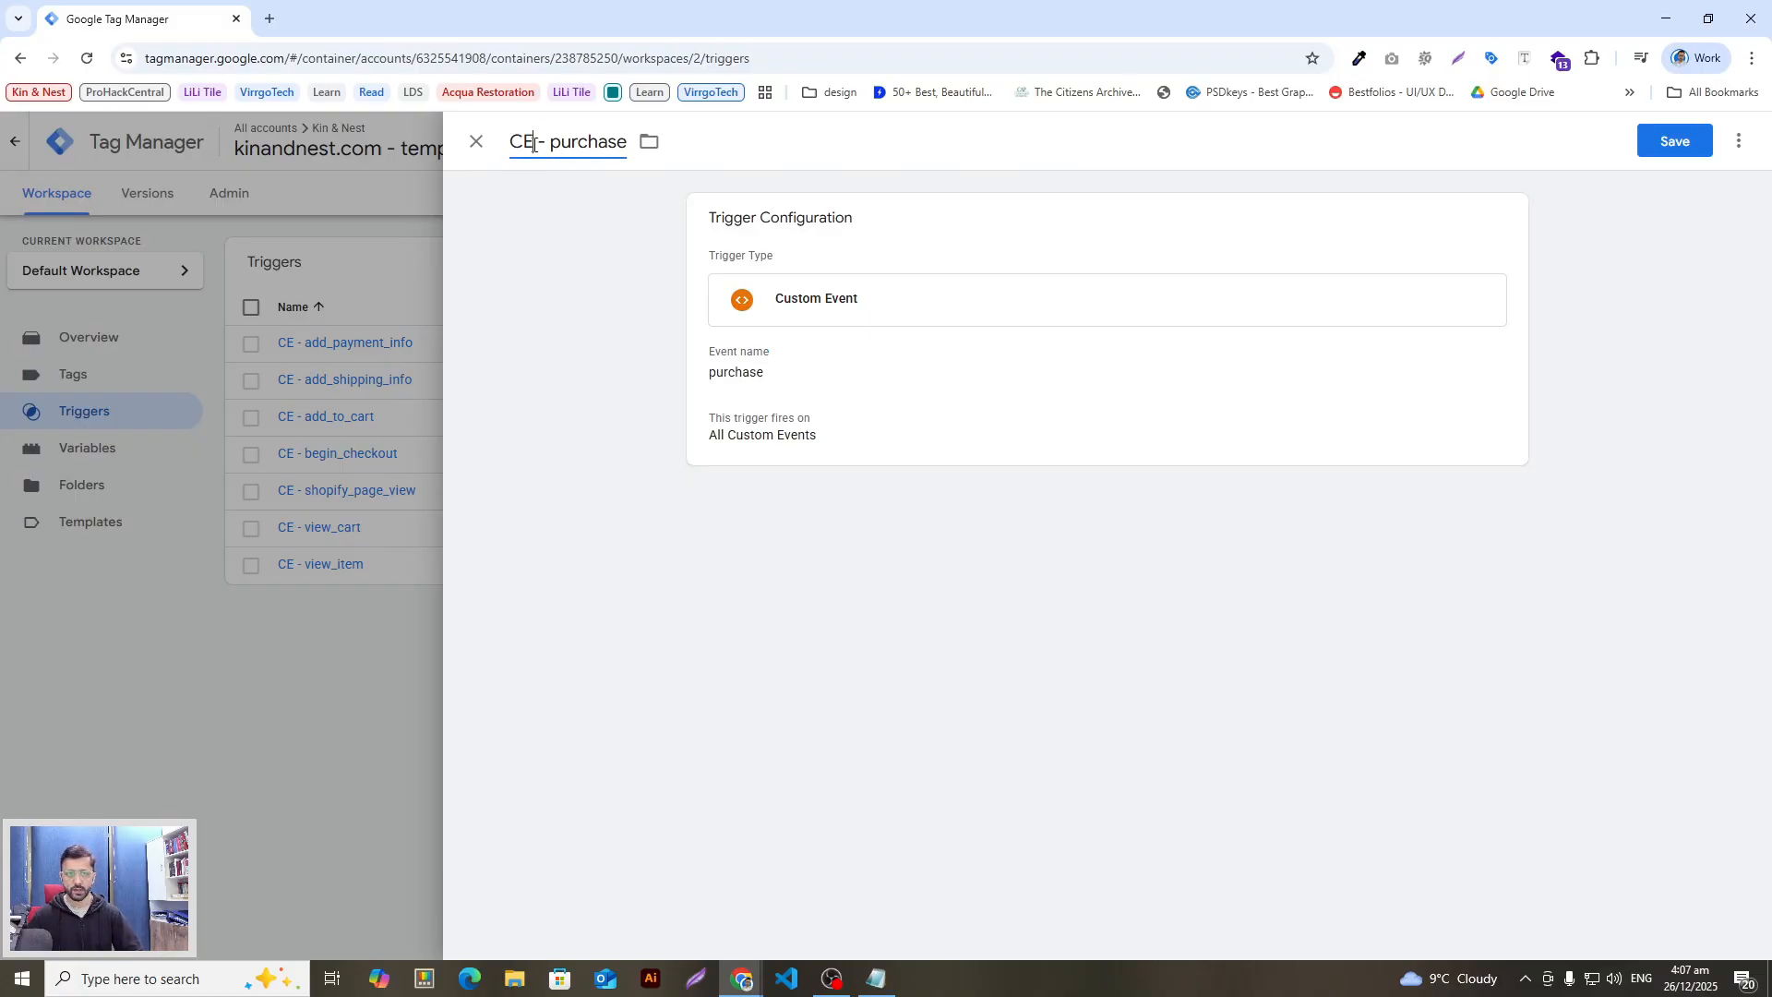
{"action": "double_click", "coordinate": [534, 145]}
{"action": "left_click", "coordinate": [519, 139]}
Step: Create a new trigger named CE - search
{"action": "key", "text": "alt+Tab"}
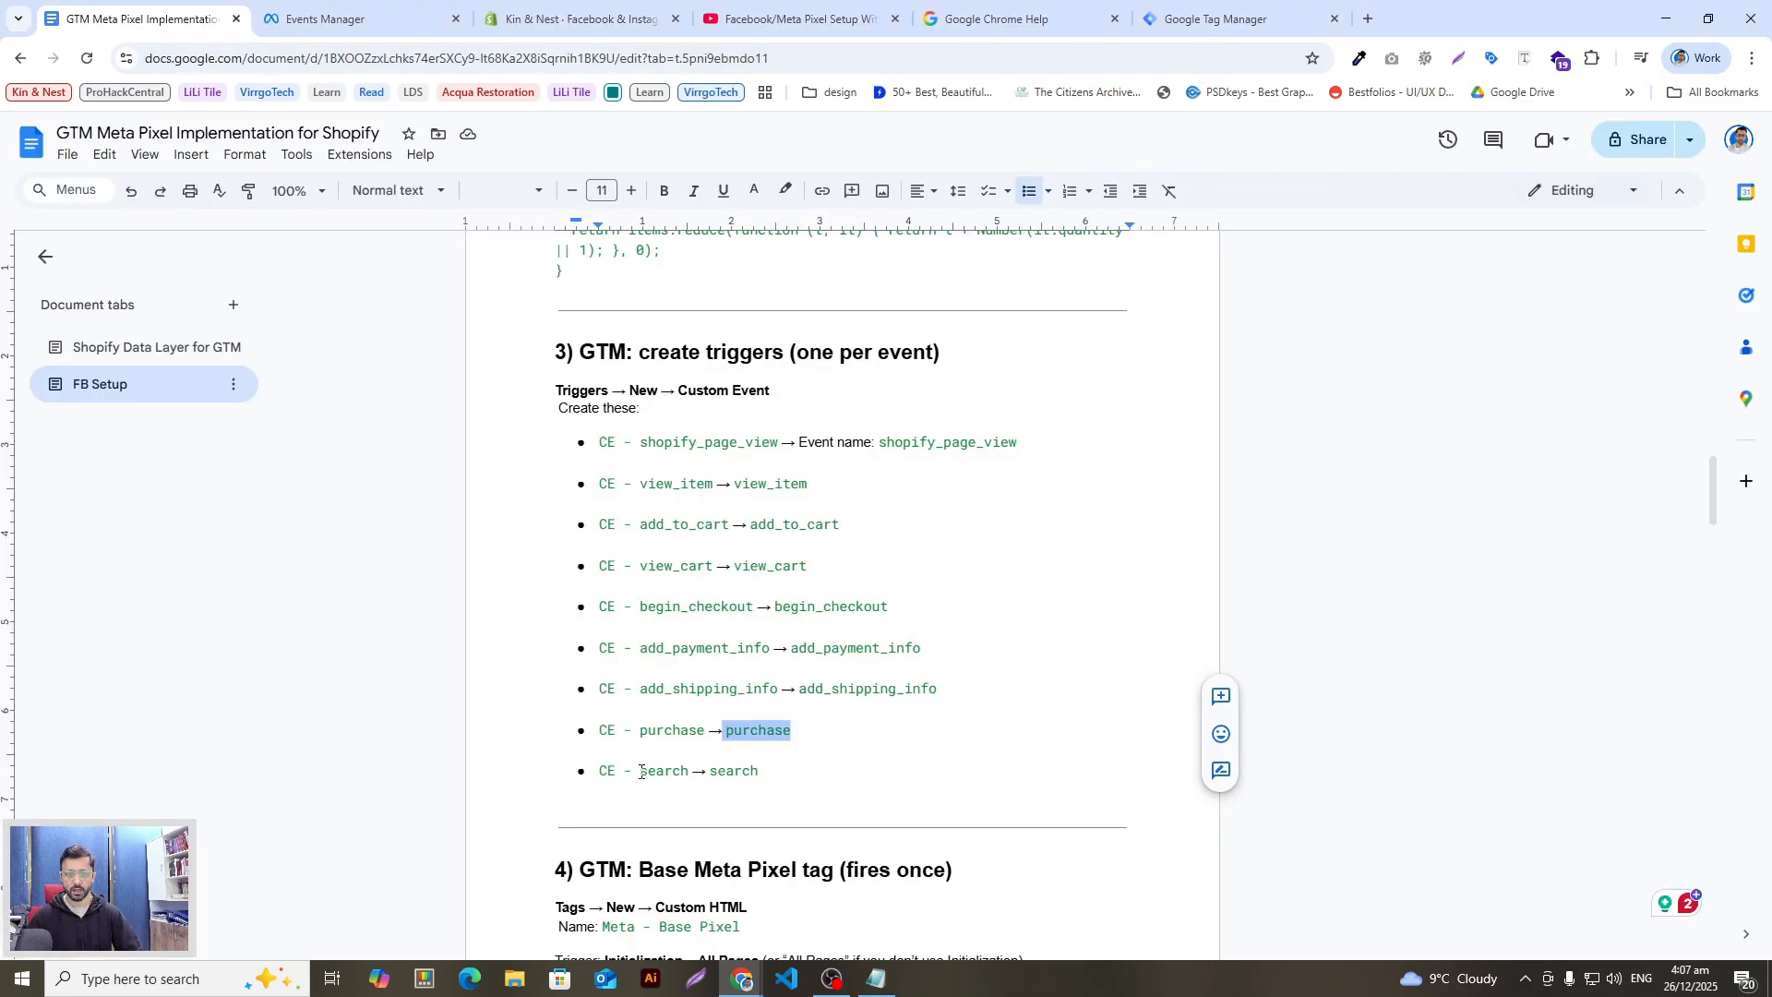
{"action": "left_click", "coordinate": [641, 771]}
{"action": "left_click", "coordinate": [685, 771]}
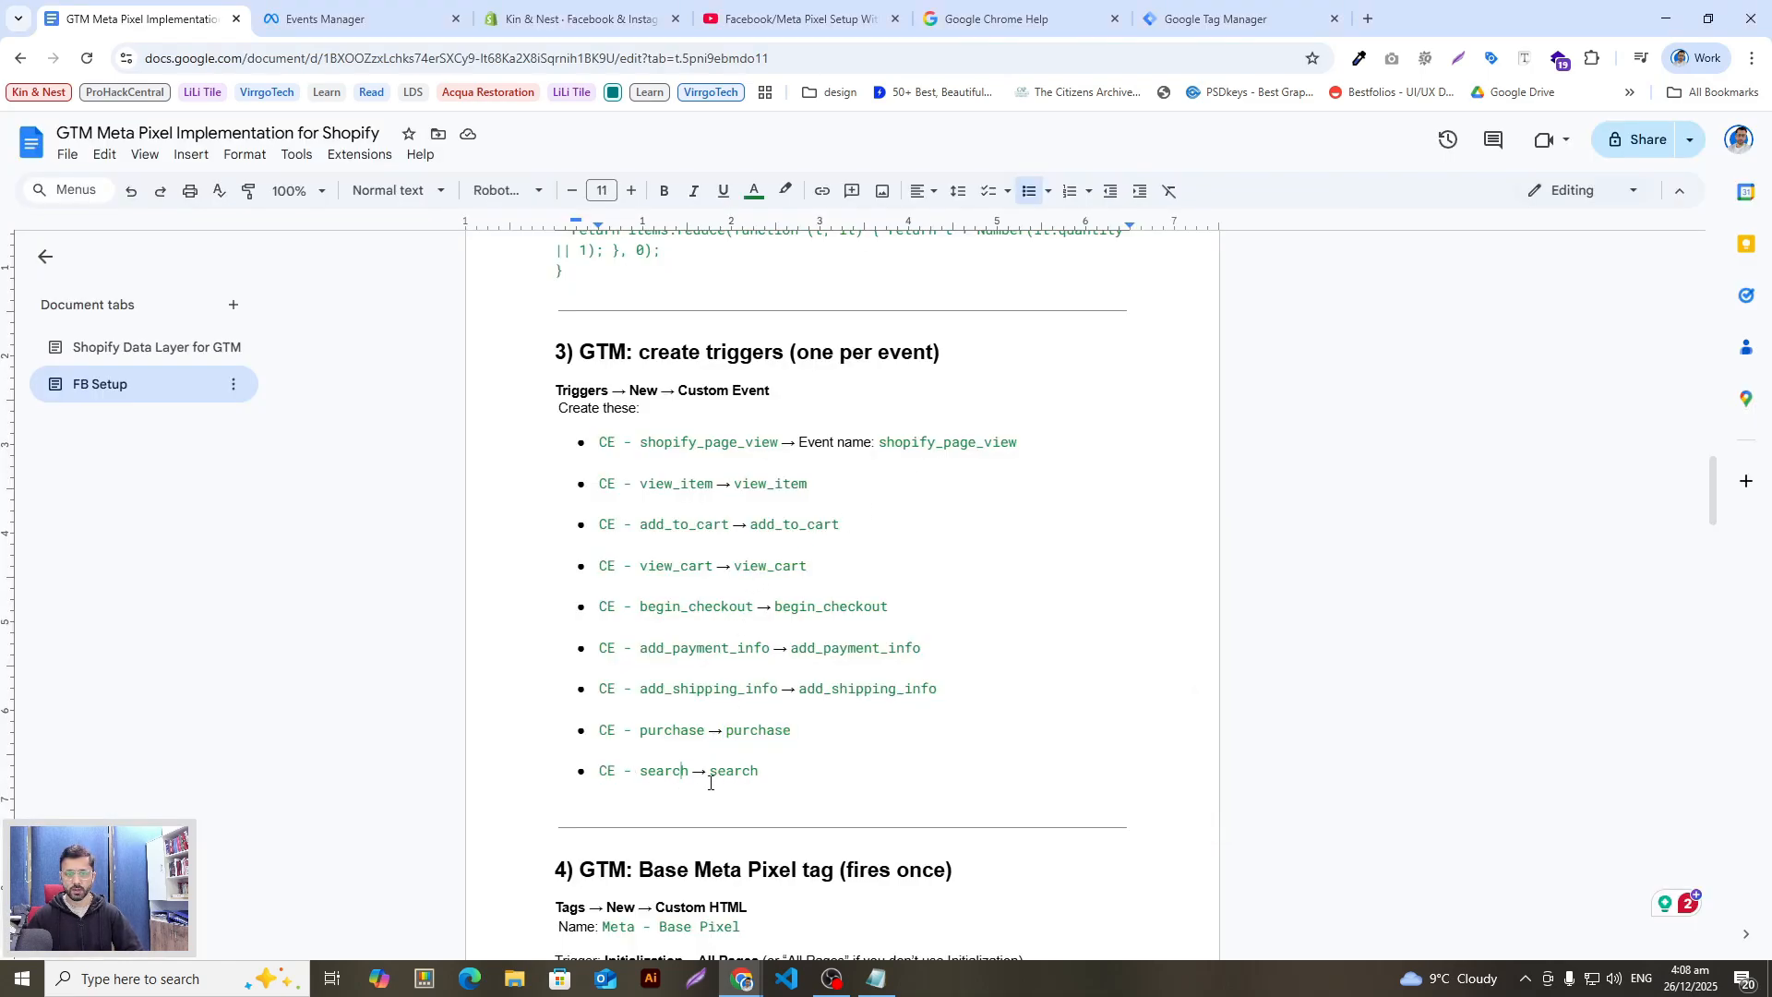
{"action": "left_click_drag", "start_coordinate": [688, 773], "coordinate": [605, 775]}
{"action": "key", "text": "ctrl+c"}
{"action": "key", "text": "alt+Tab"}
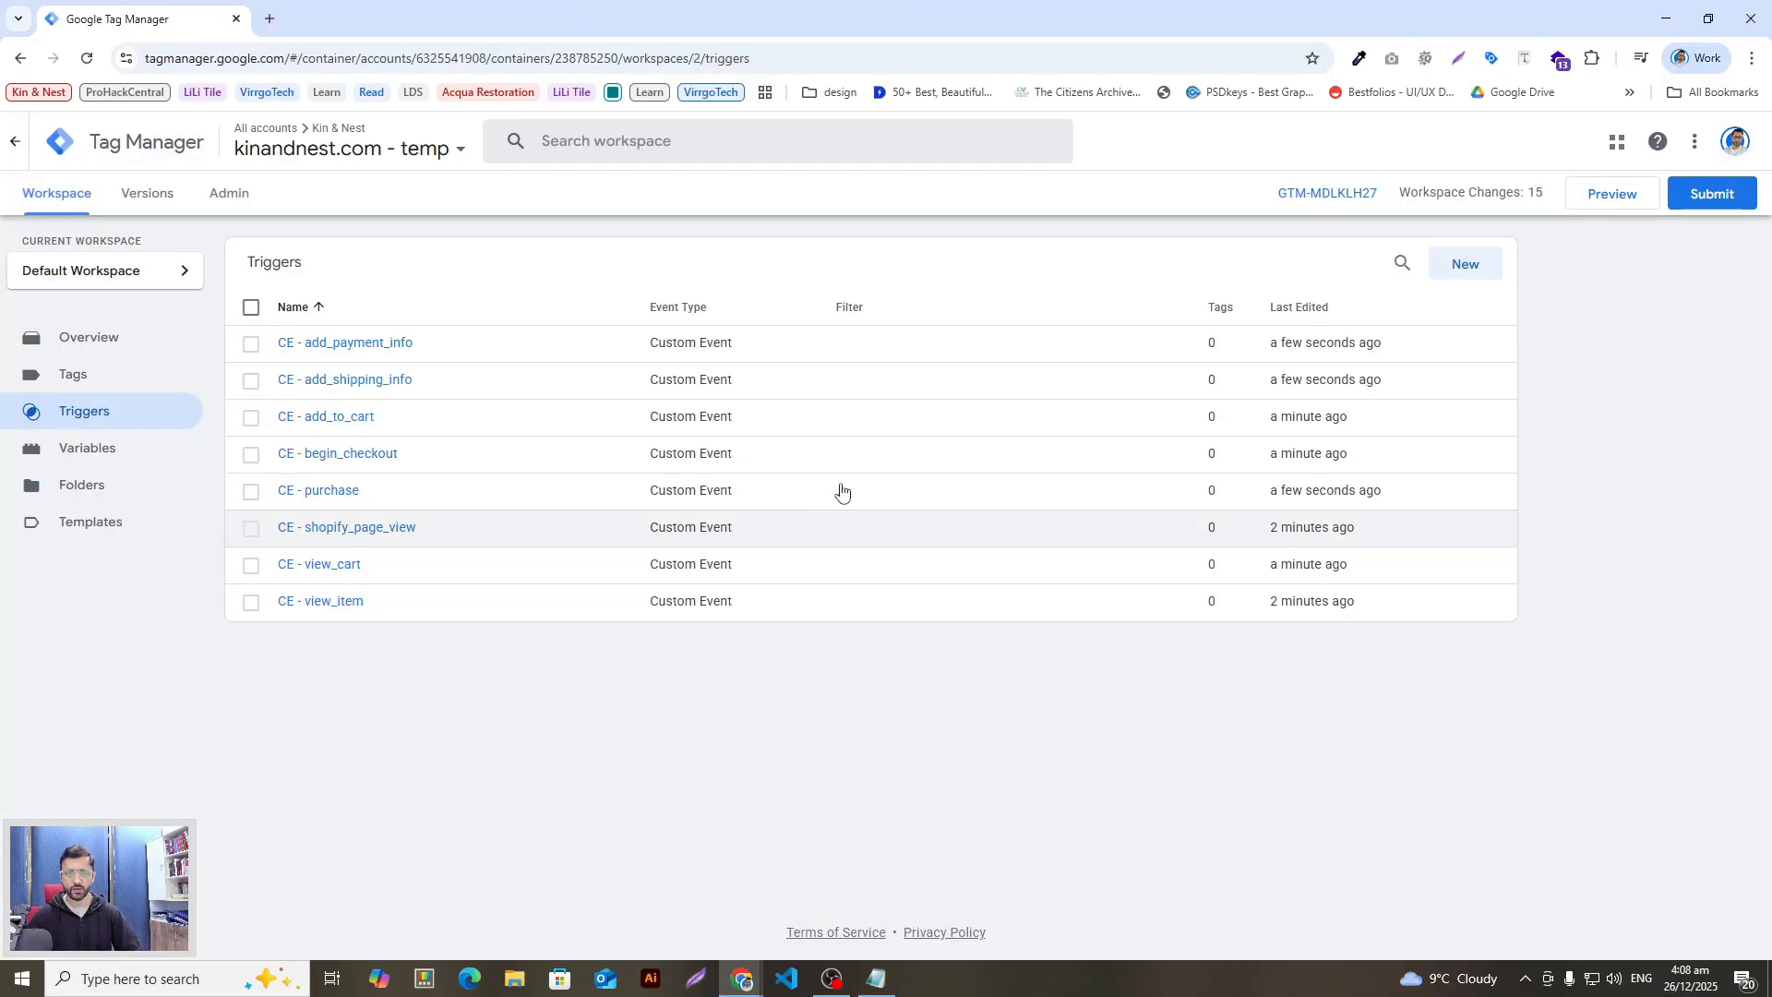
{"action": "left_click", "coordinate": [1471, 261]}
{"action": "left_click", "coordinate": [574, 147]}
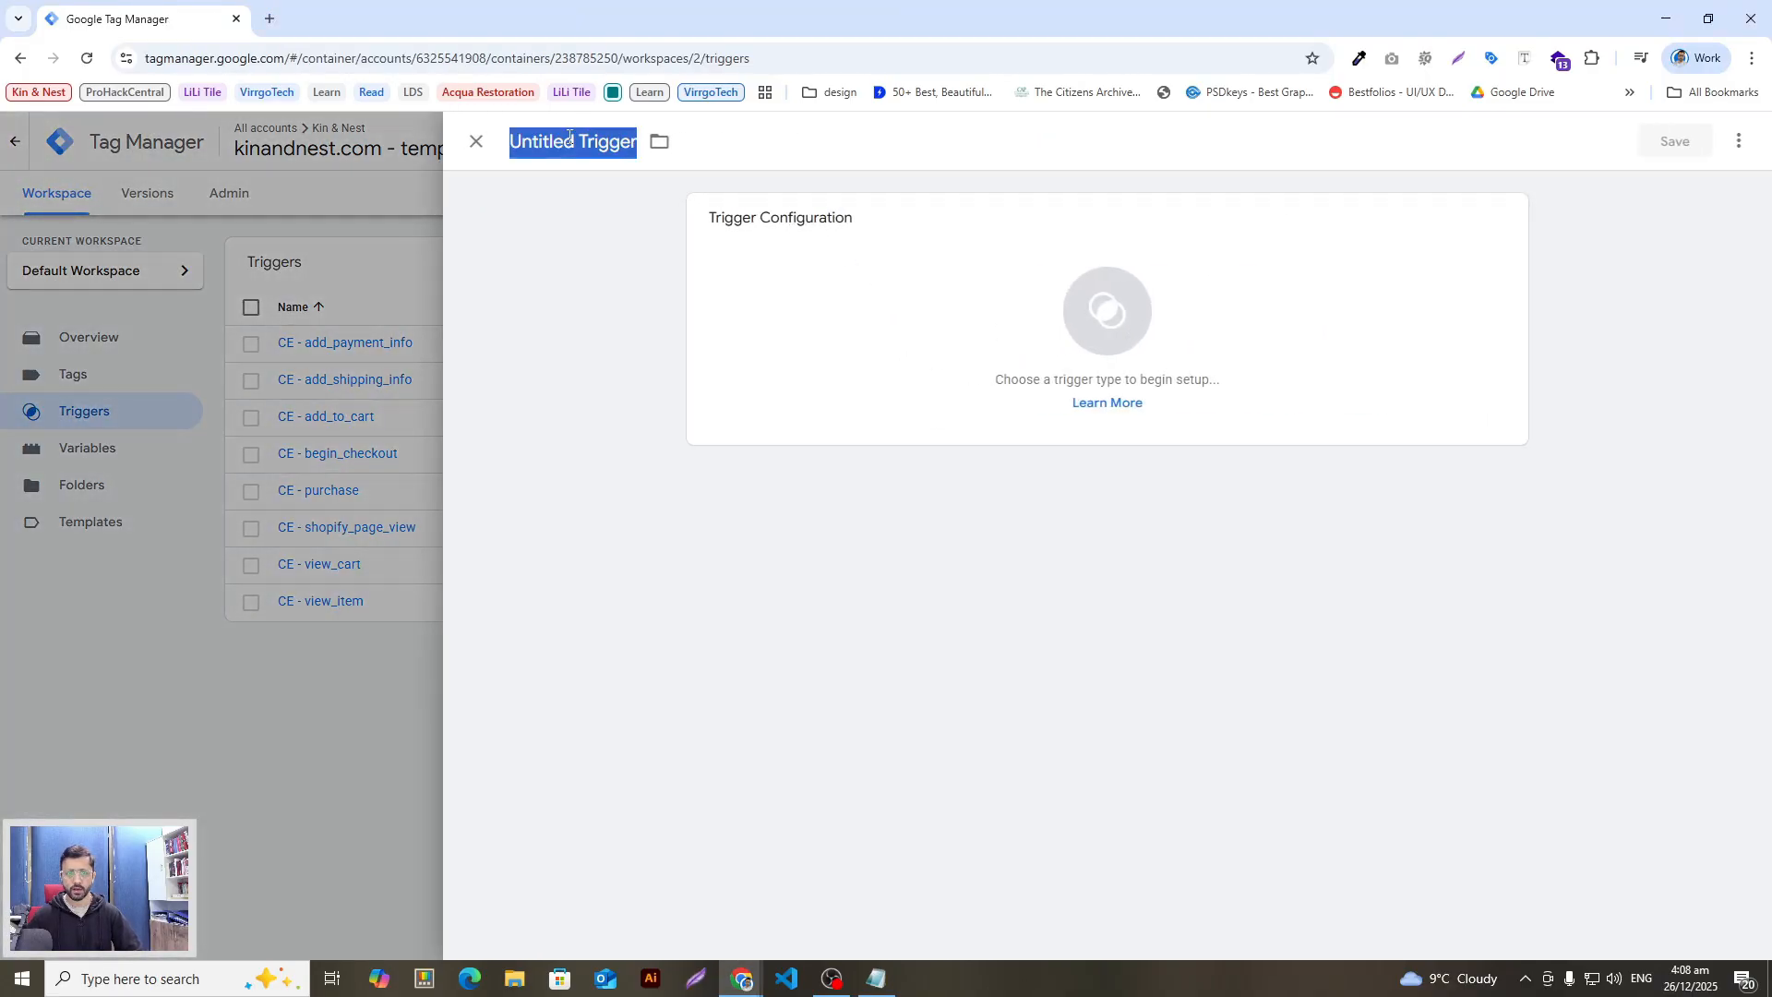
{"action": "key", "text": "ctrl+v"}
Step: Make CE - search a Custom Event firing on search and save it
{"action": "key", "text": "alt+Tab"}
{"action": "left_click_drag", "start_coordinate": [760, 771], "coordinate": [717, 774]}
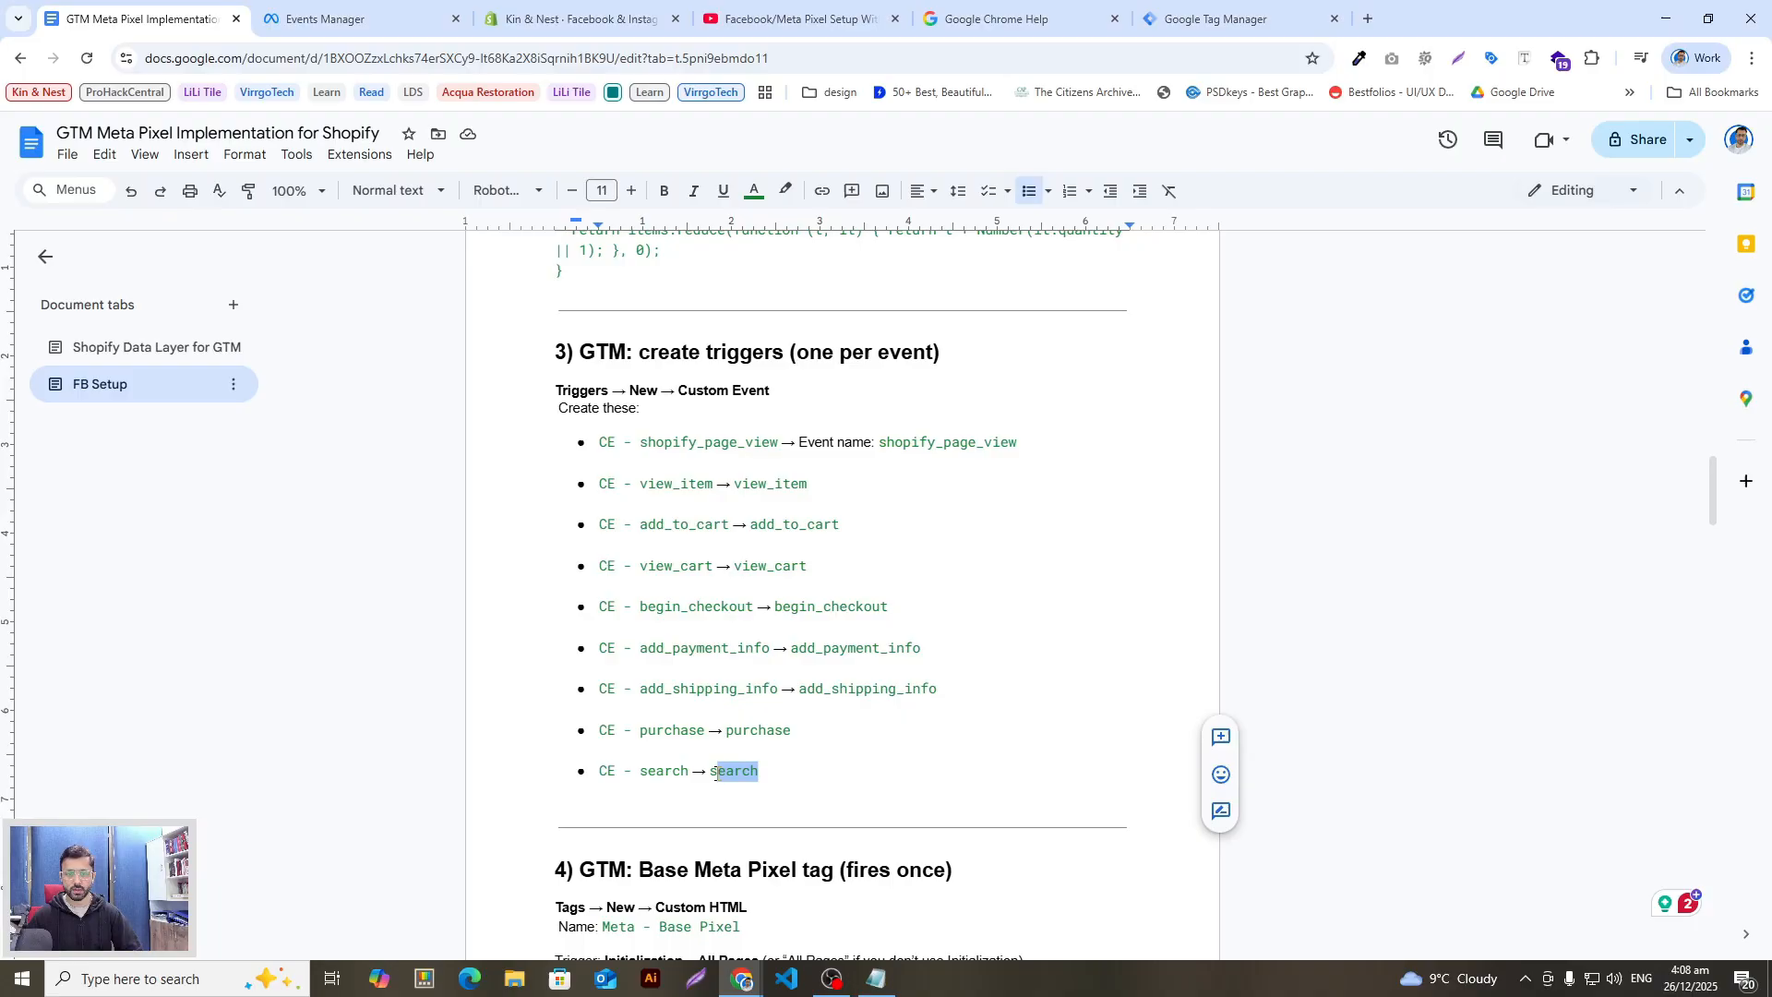
{"action": "key", "text": "alt+Tab"}
{"action": "left_click", "coordinate": [1095, 323]}
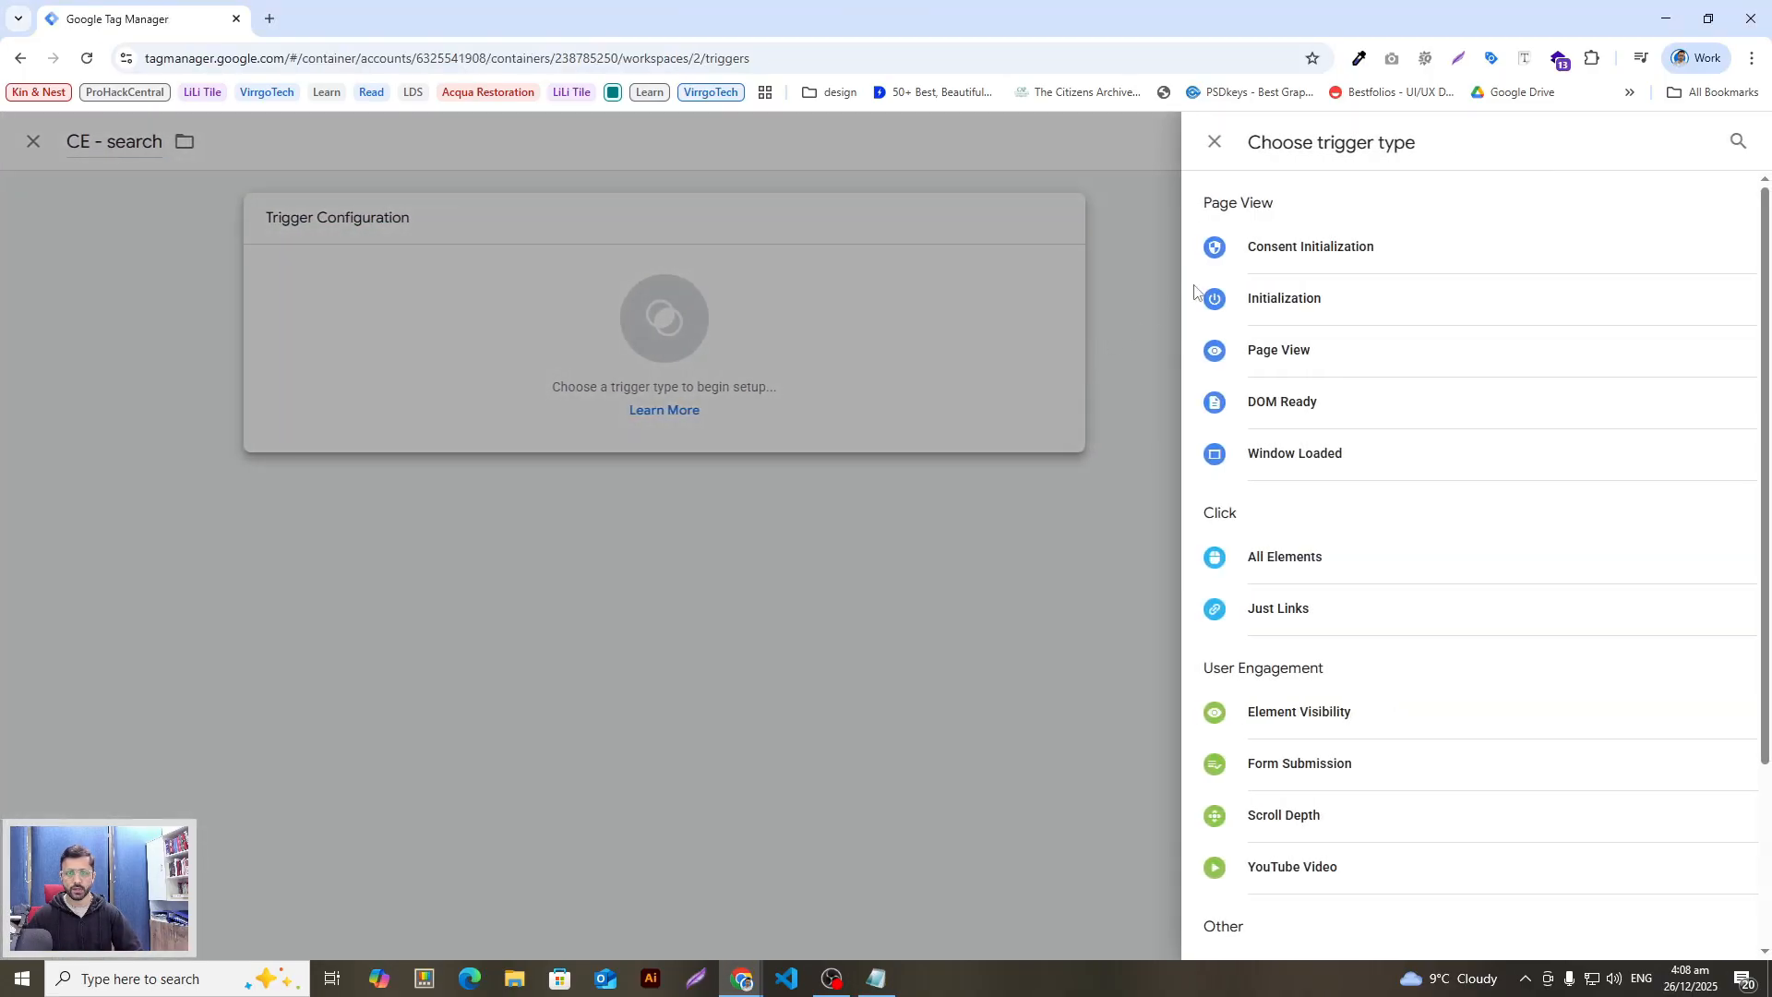
{"action": "left_click", "coordinate": [1738, 141]}
{"action": "type", "text": "c"}
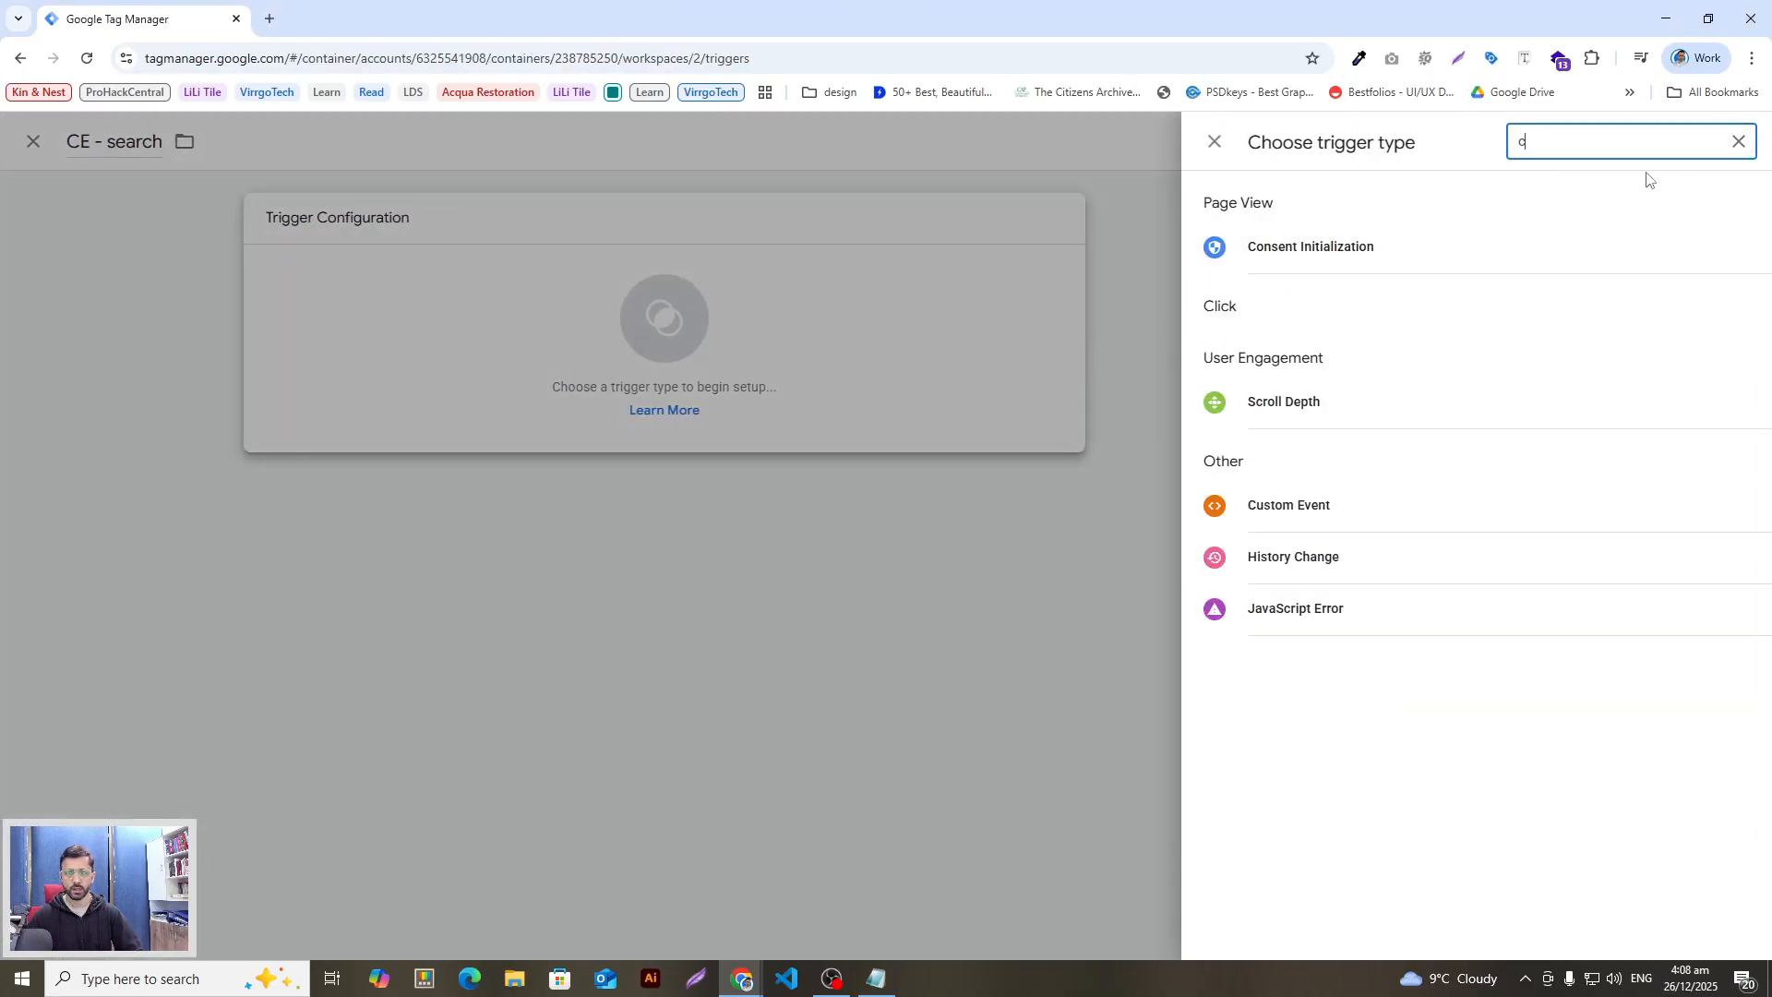
{"action": "left_click", "coordinate": [1311, 504]}
{"action": "left_click", "coordinate": [819, 411]}
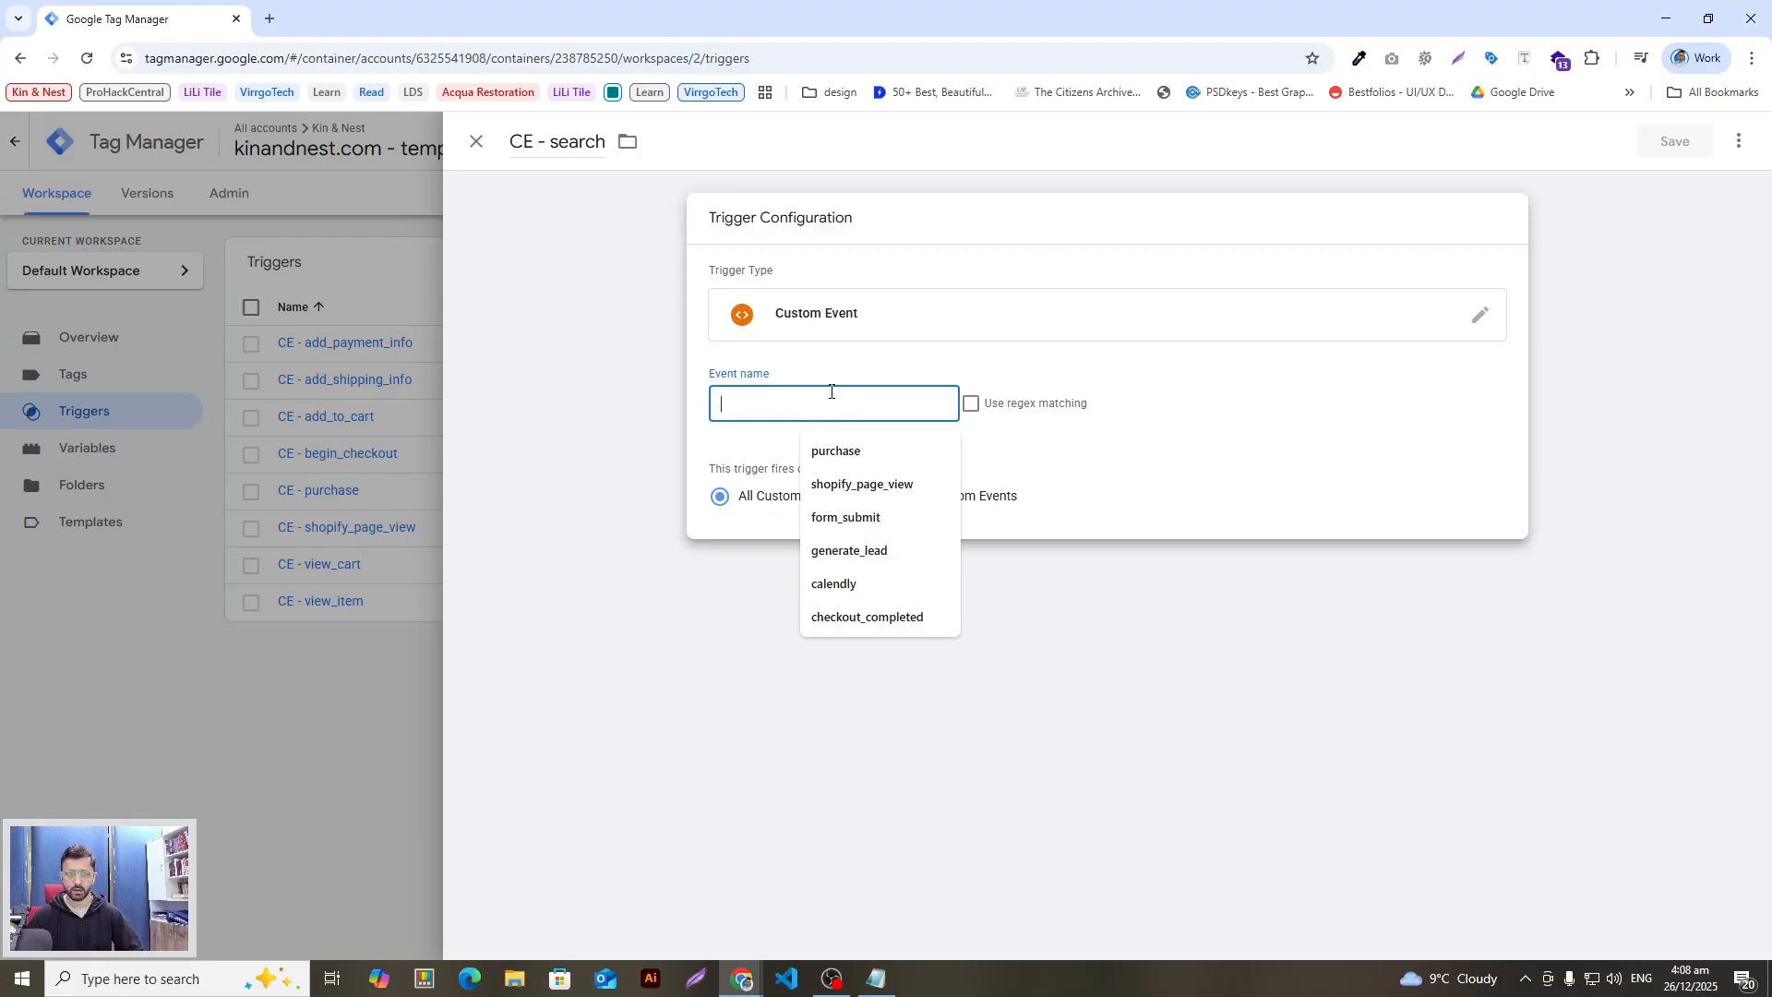
{"action": "type", "text": "search"}
{"action": "left_click", "coordinate": [1658, 140]}
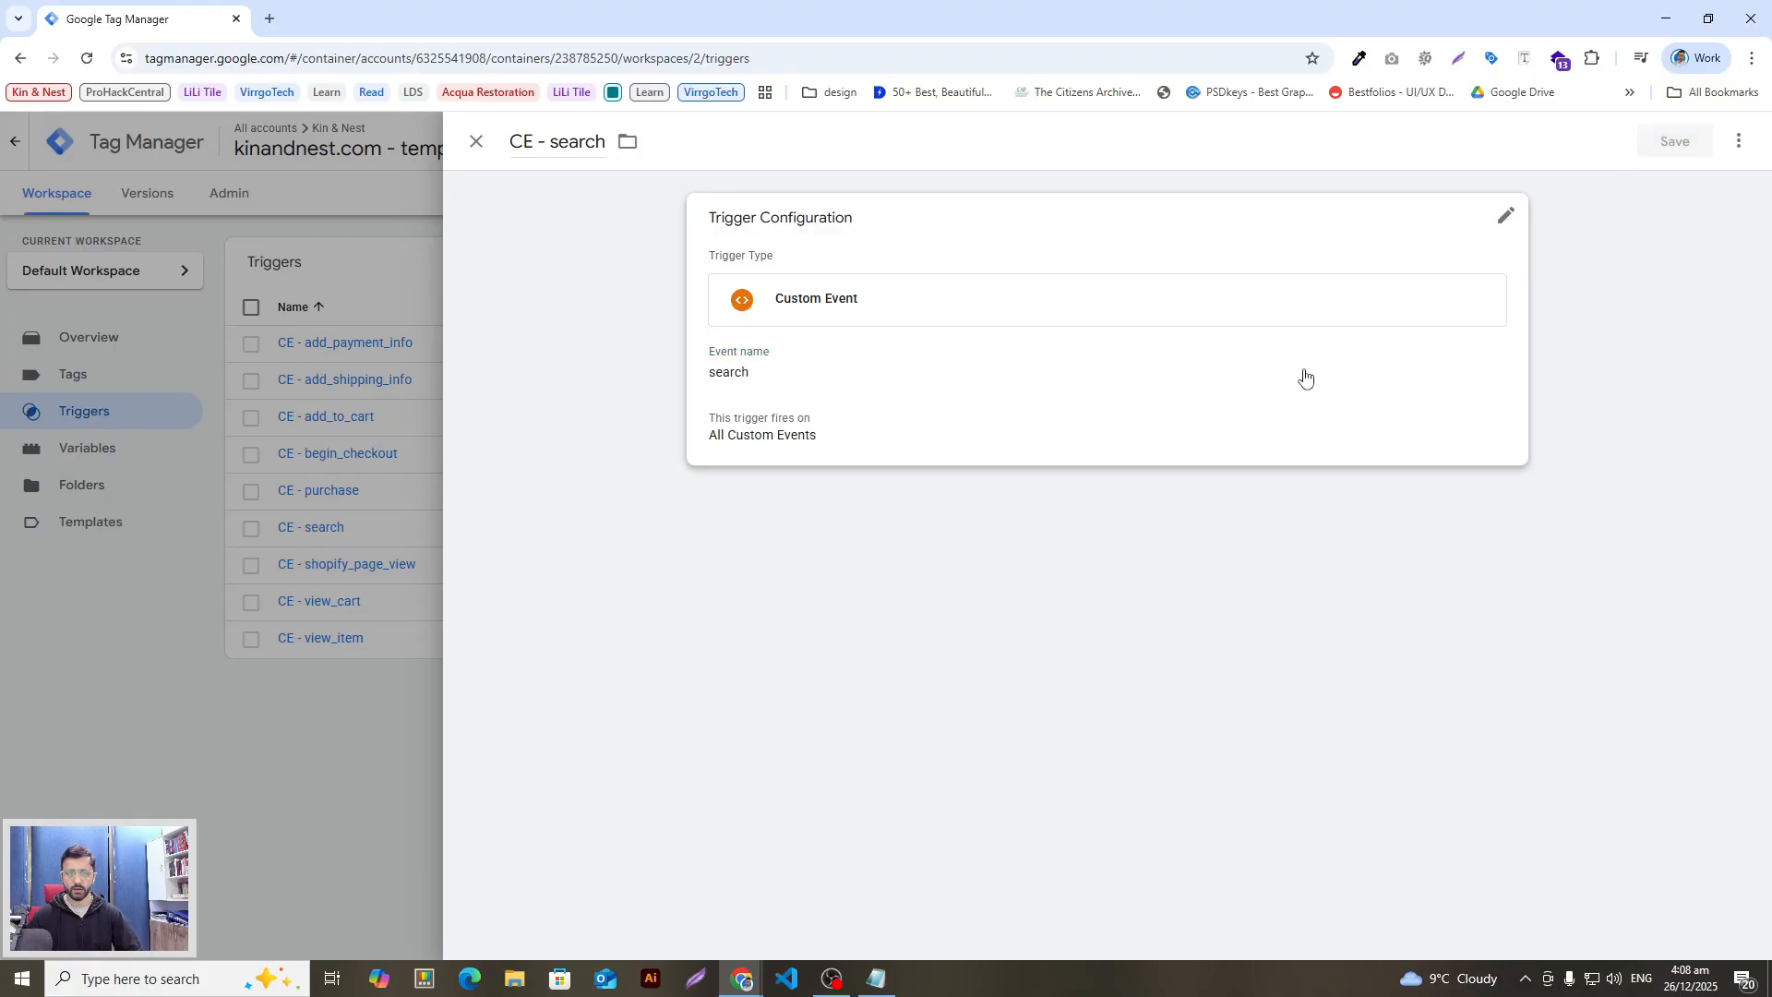
Step: Scroll further down the setup guide to review the remaining instructions
{"action": "key", "text": "alt+Tab"}
{"action": "scroll", "coordinate": [731, 767], "scroll_direction": "down", "scroll_amount": 4}
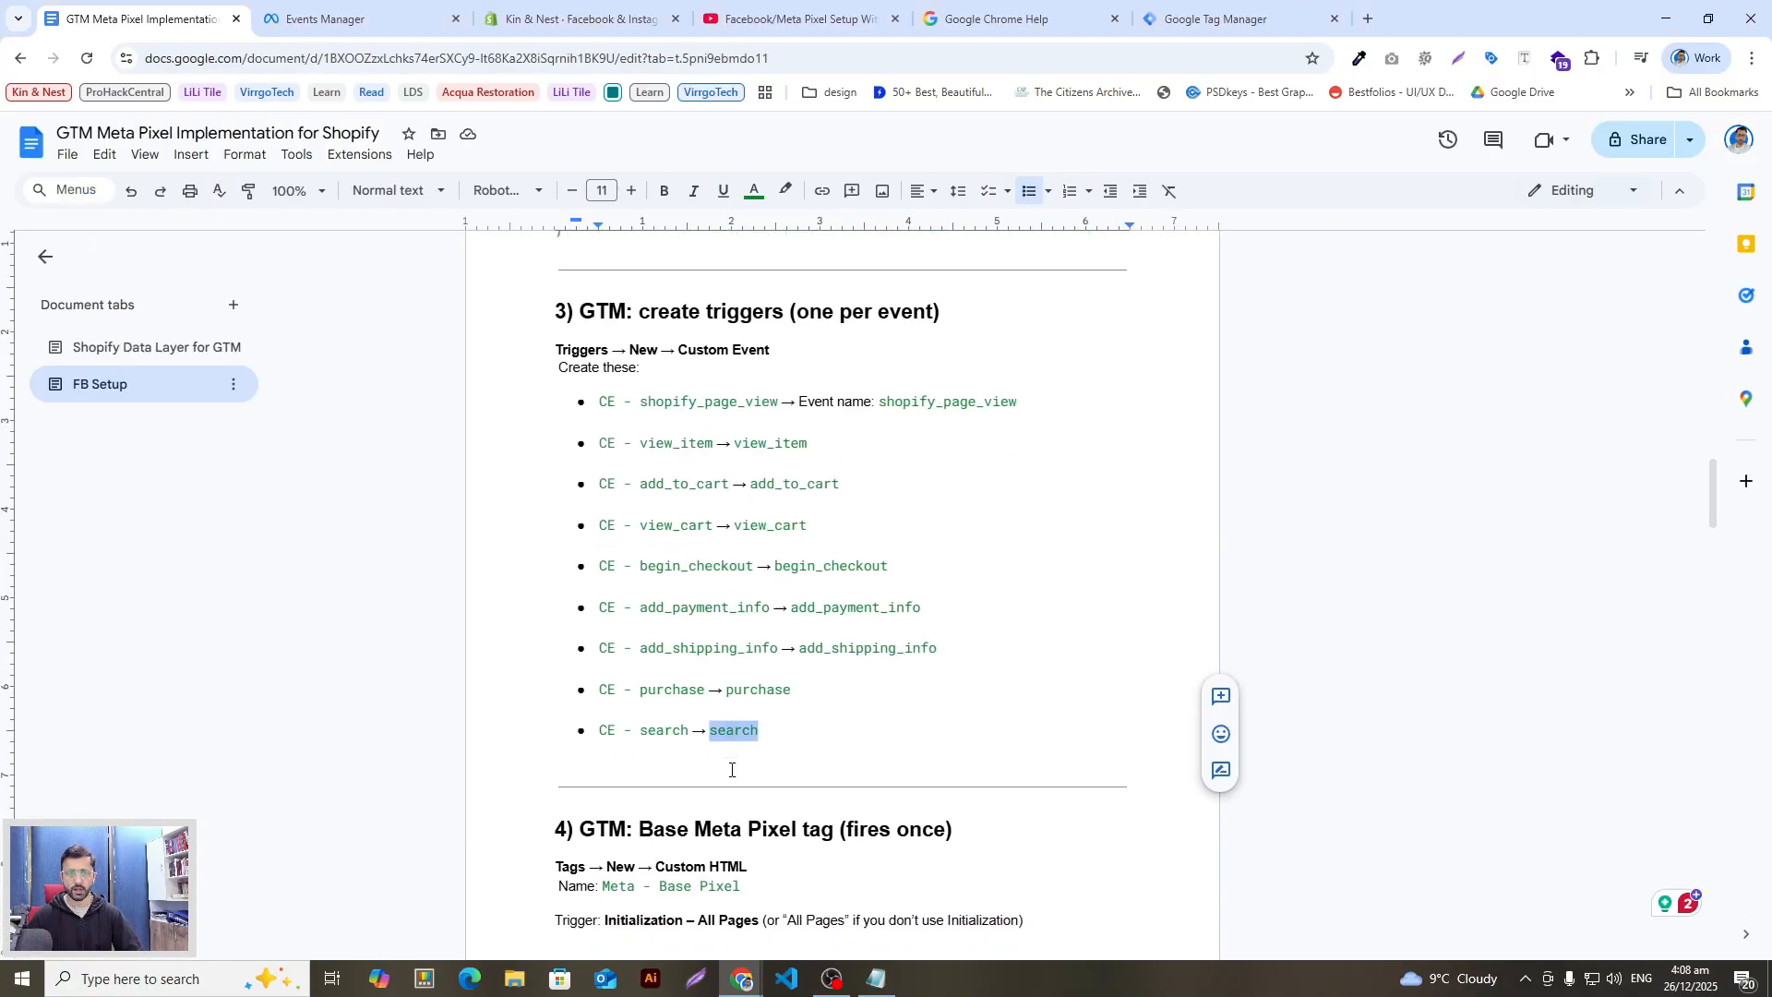
{"action": "left_click_drag", "start_coordinate": [568, 503], "coordinate": [666, 507]}
{"action": "key", "text": "alt+Tab"}
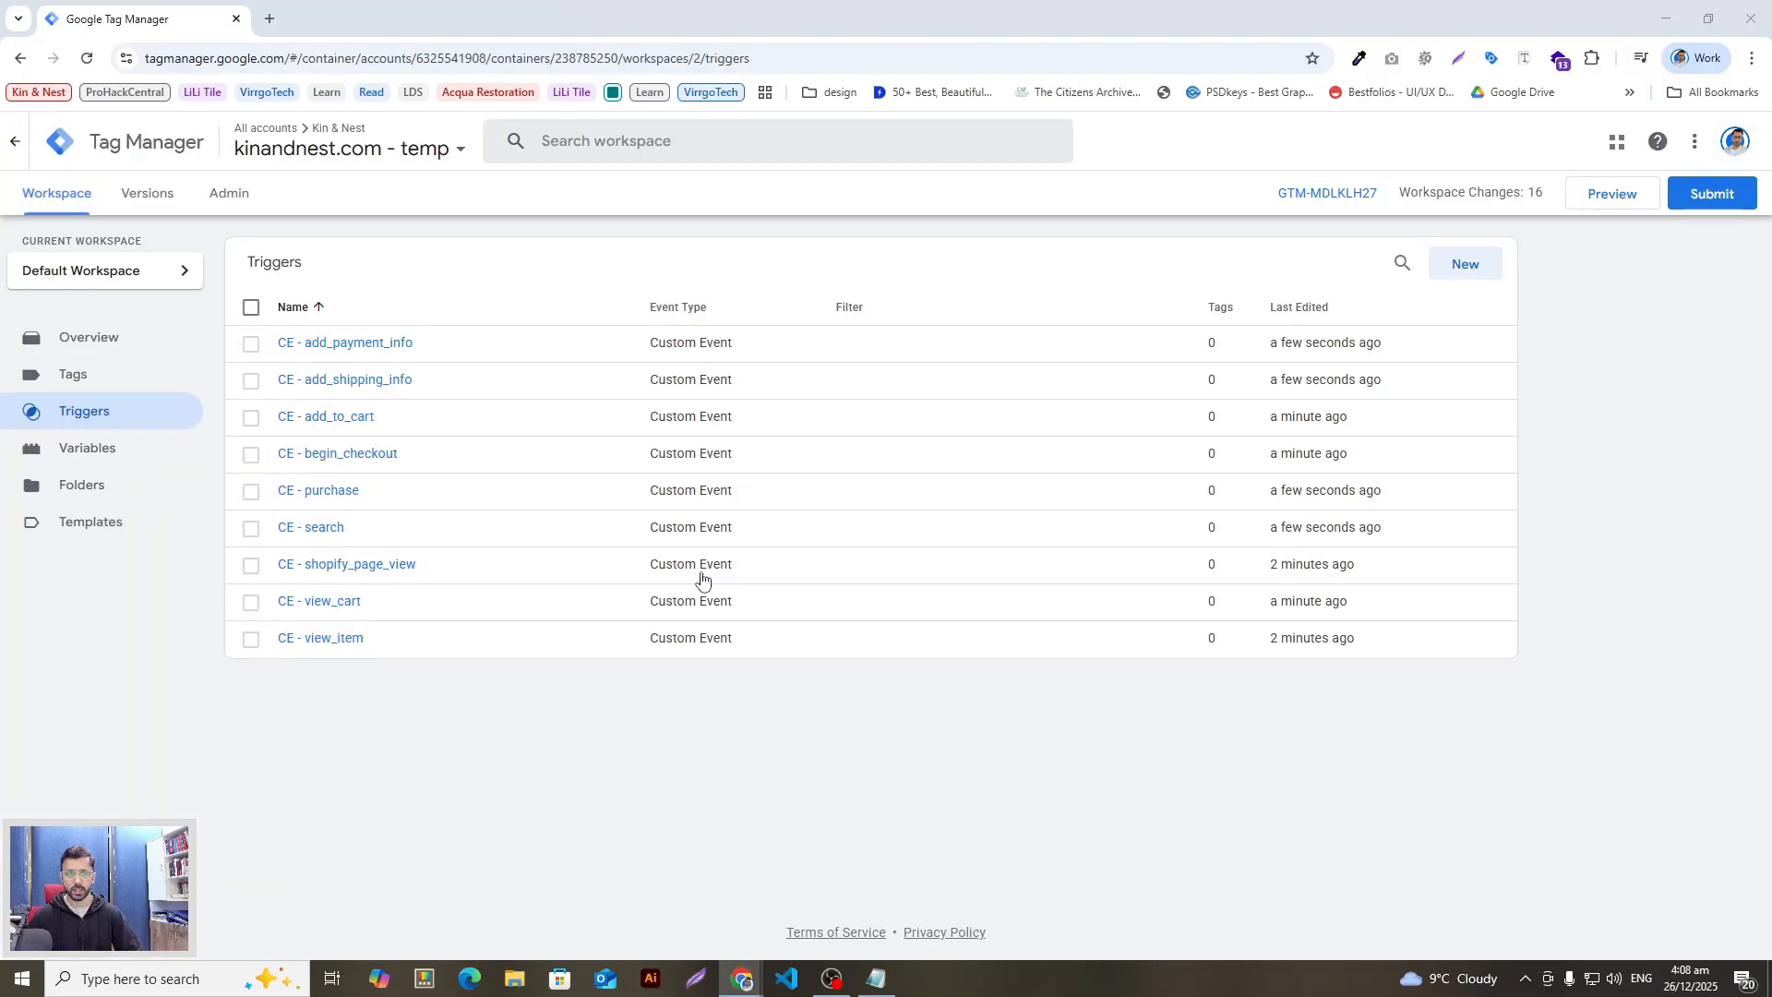
{"action": "key", "text": "alt+Tab"}
{"action": "left_click", "coordinate": [702, 557]}
{"action": "scroll", "coordinate": [612, 545], "scroll_direction": "down", "scroll_amount": 2}
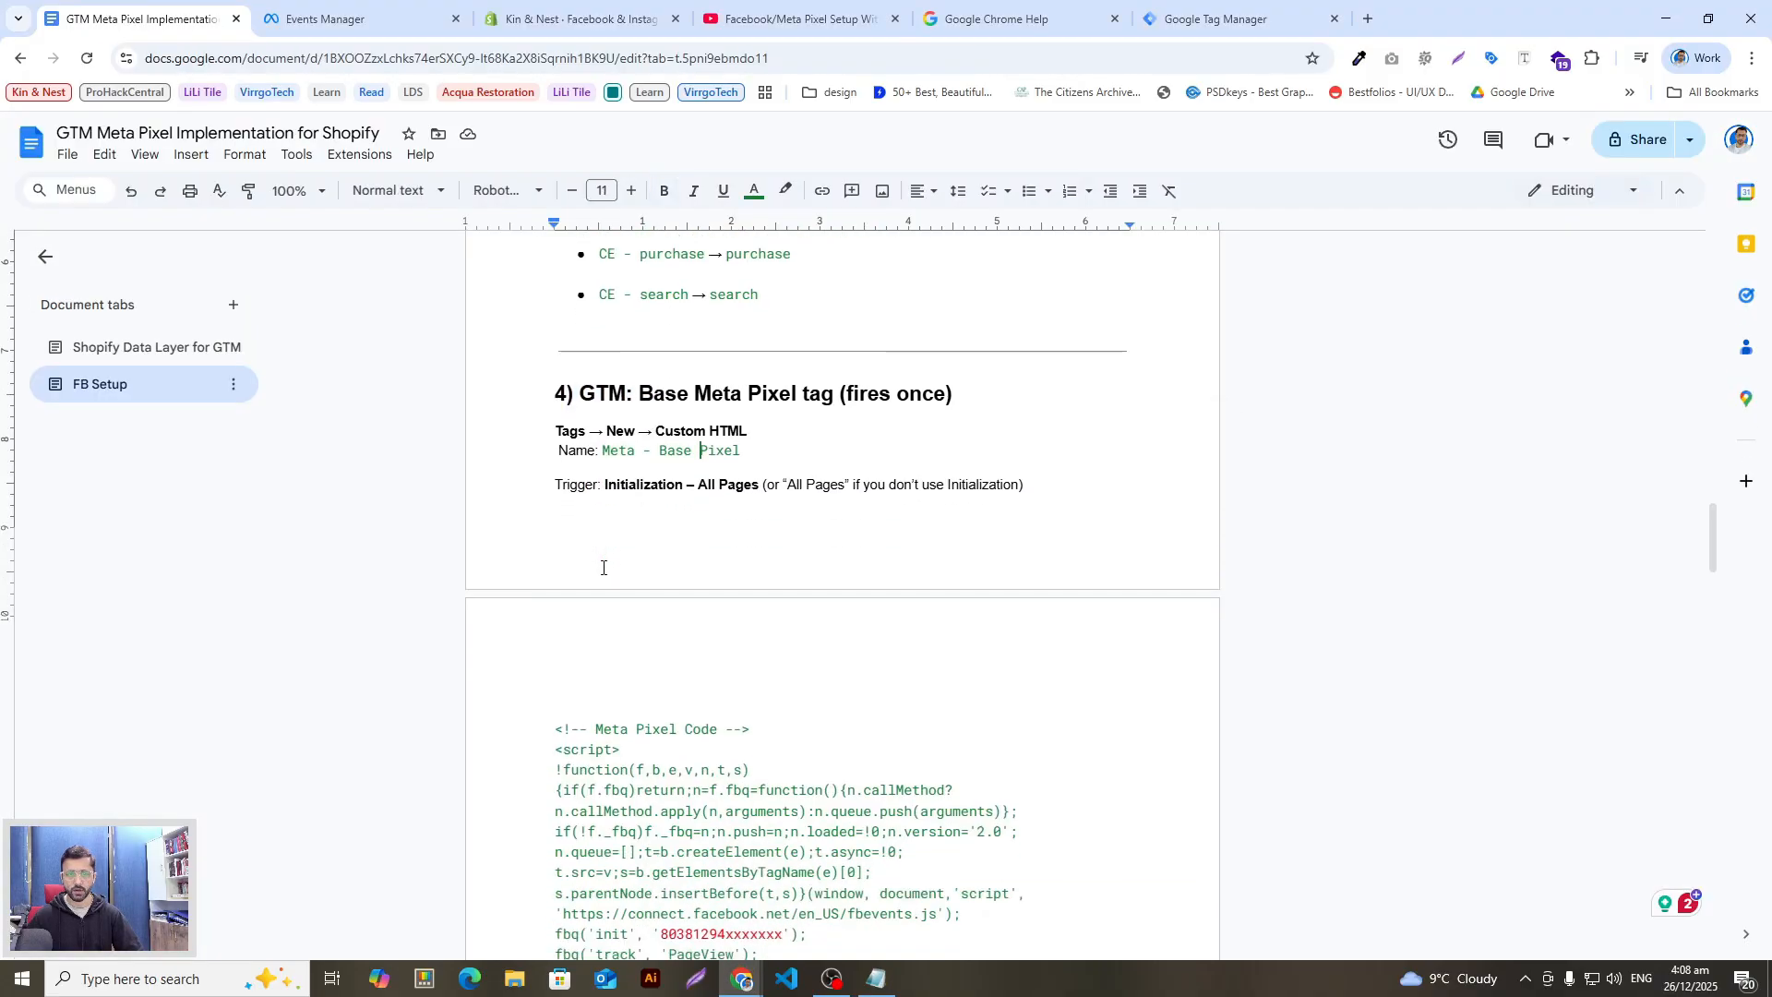
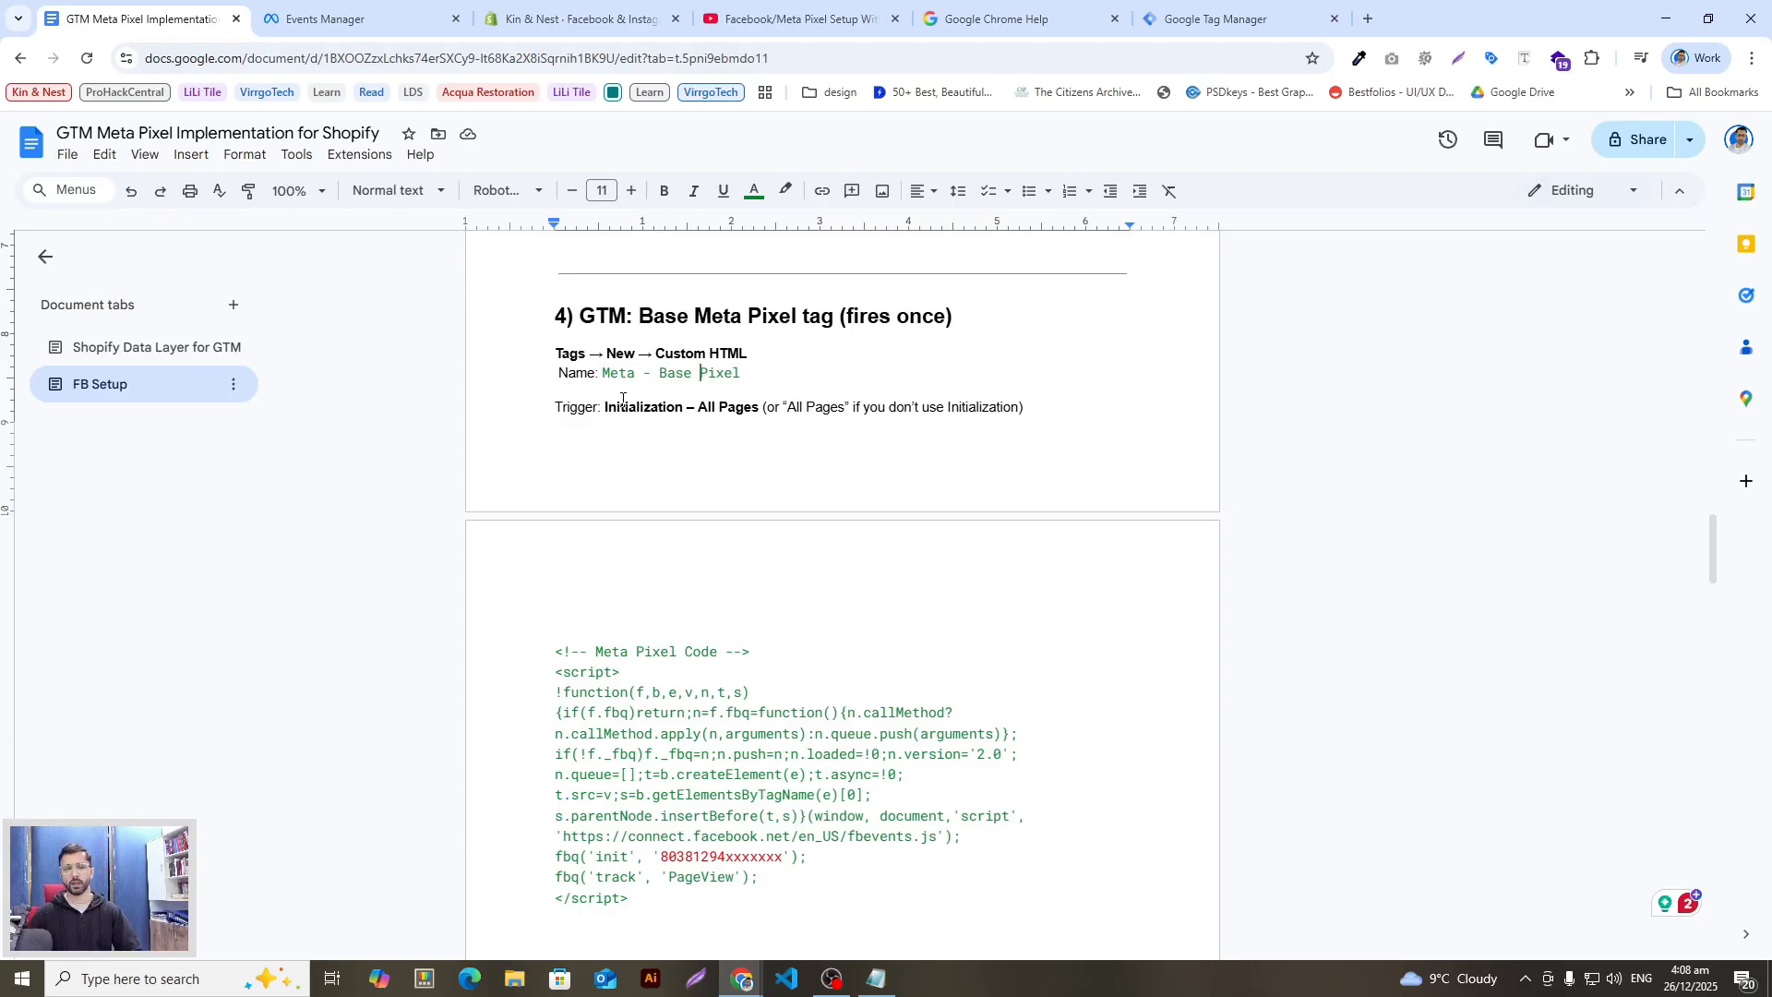
Step: Select the complete Meta Pixel base code in the notes, ready to copy
{"action": "scroll", "coordinate": [841, 658], "scroll_direction": "down", "scroll_amount": 1}
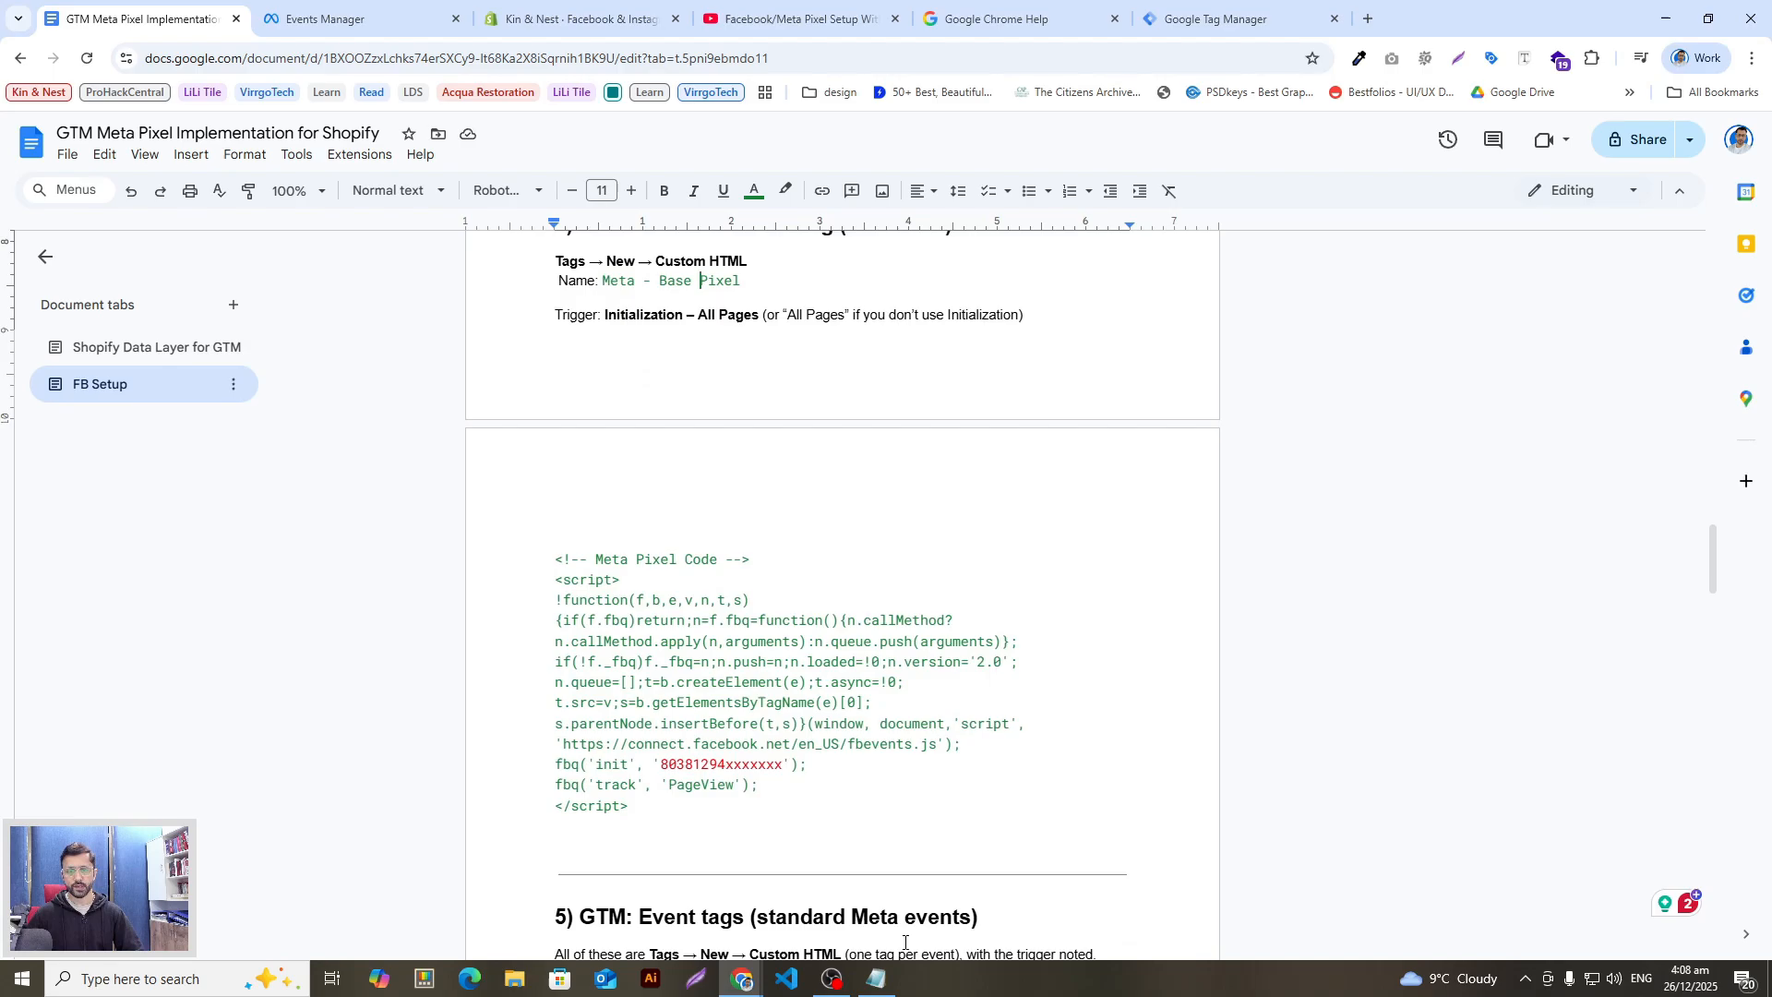
{"action": "left_click", "coordinate": [877, 978]}
{"action": "left_click_drag", "start_coordinate": [764, 474], "coordinate": [403, 195]}
{"action": "left_click", "coordinate": [367, 27]}
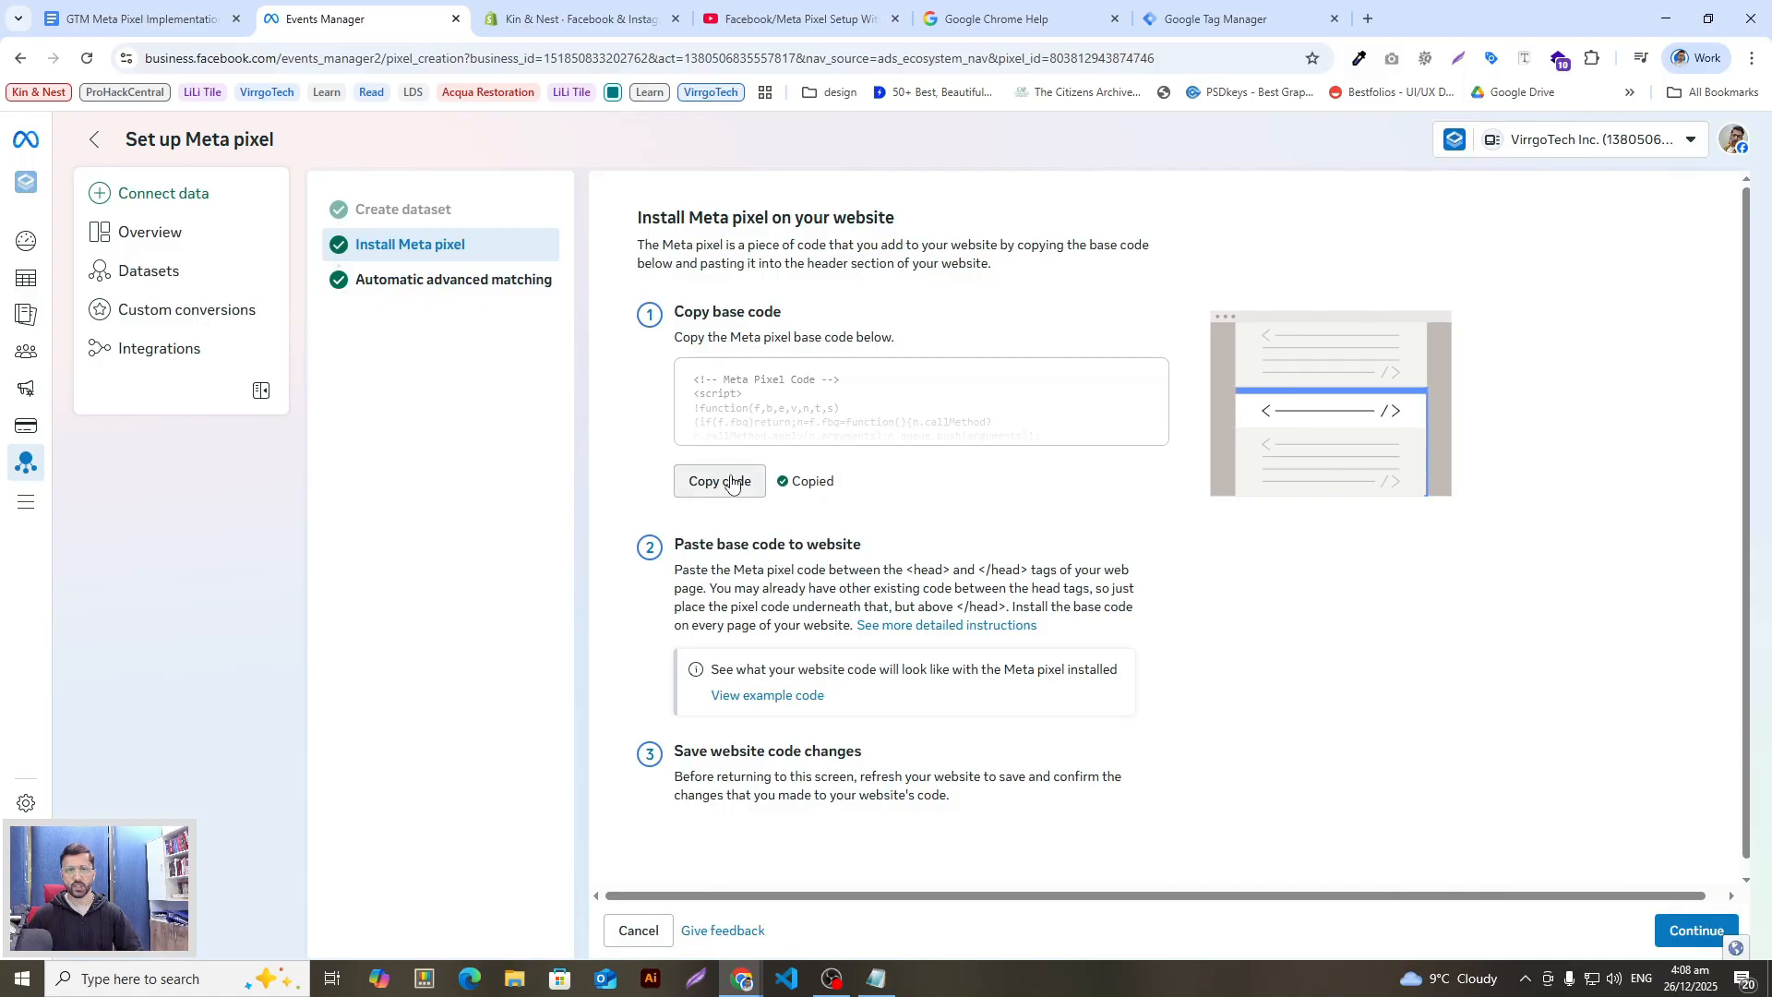
{"action": "left_click", "coordinate": [877, 978]}
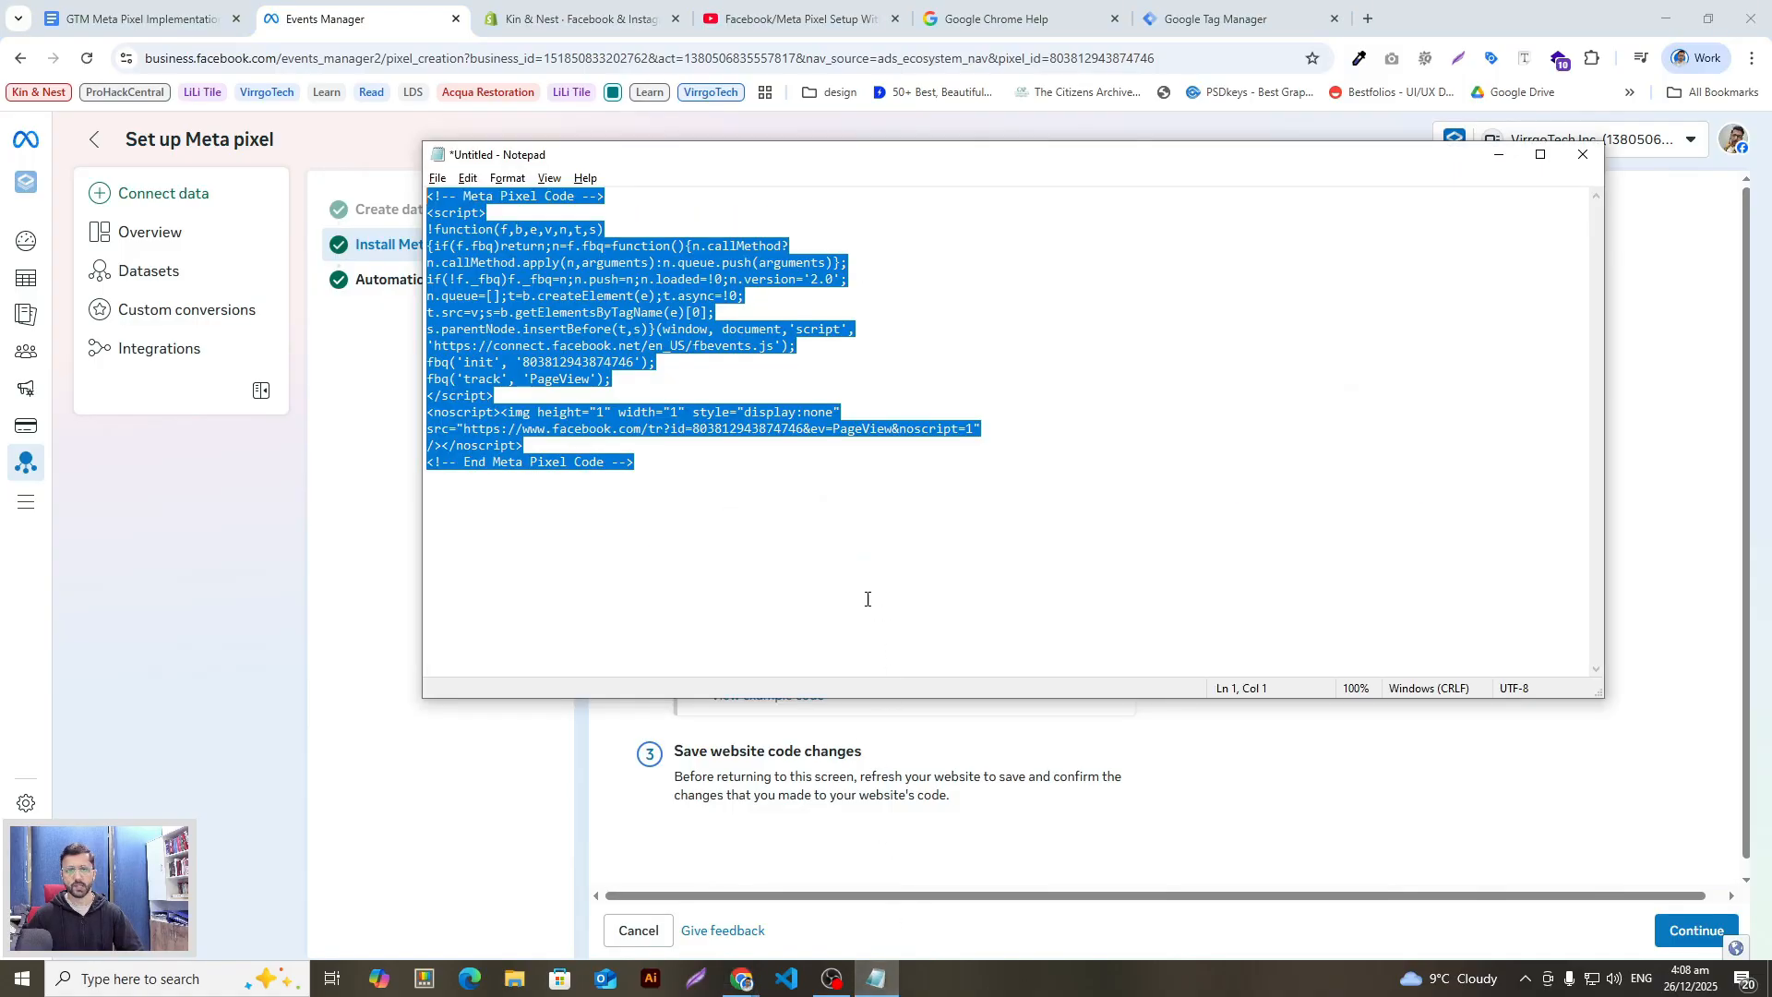
Step: Return to the implementation document and review the section 4 base Meta Pixel tag instructions
{"action": "left_click", "coordinate": [314, 56]}
{"action": "left_click", "coordinate": [174, 15]}
{"action": "left_click", "coordinate": [354, 15]}
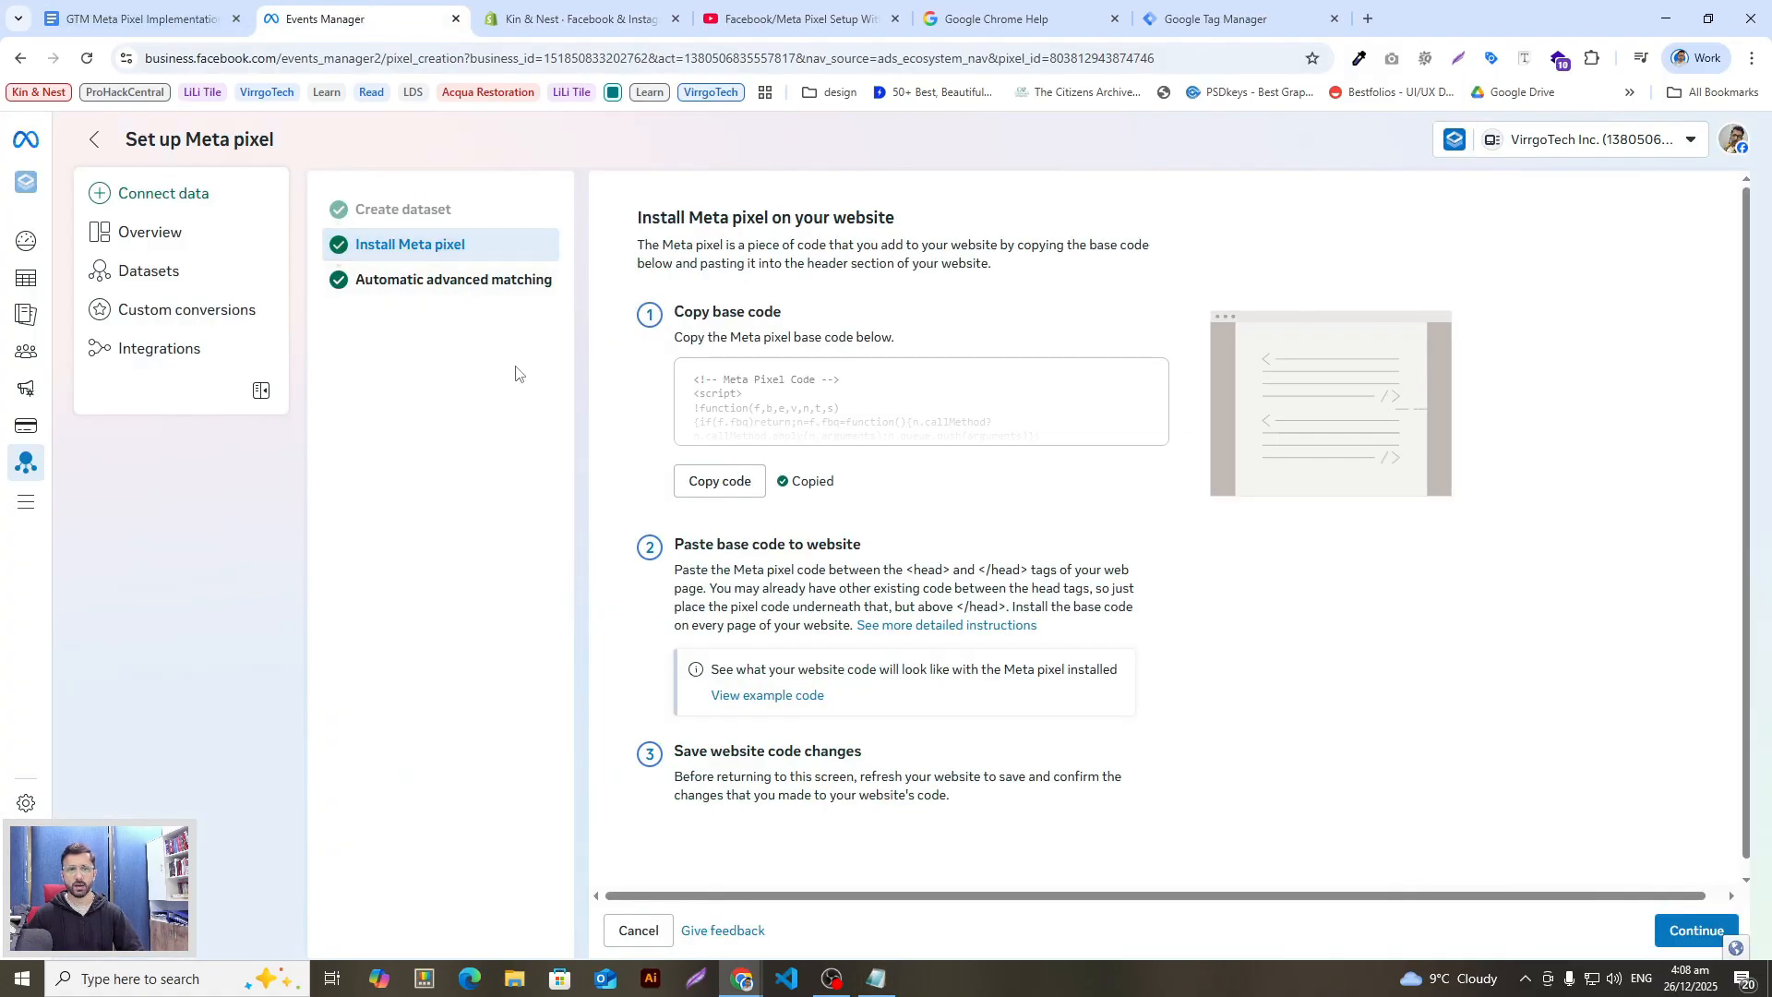
{"action": "left_click", "coordinate": [877, 978]}
{"action": "left_click", "coordinate": [148, 13]}
{"action": "scroll", "coordinate": [664, 659], "scroll_direction": "up", "scroll_amount": 2}
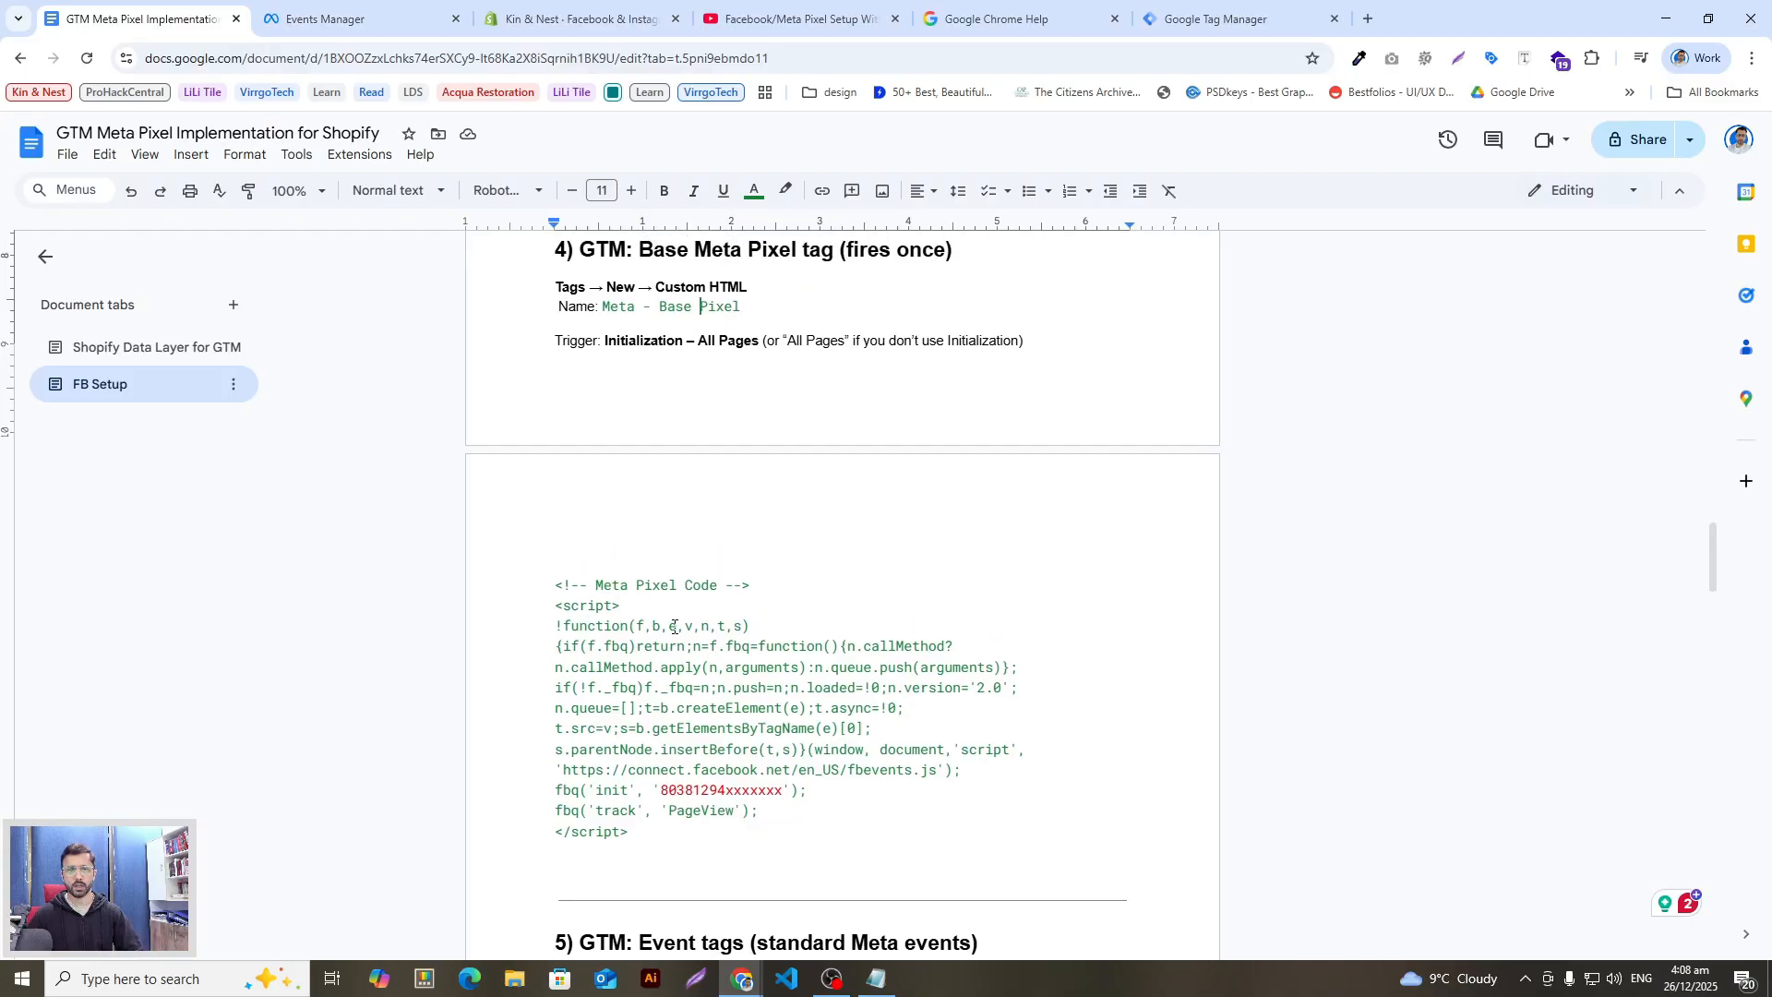
{"action": "scroll", "coordinate": [693, 692], "scroll_direction": "down", "scroll_amount": 2}
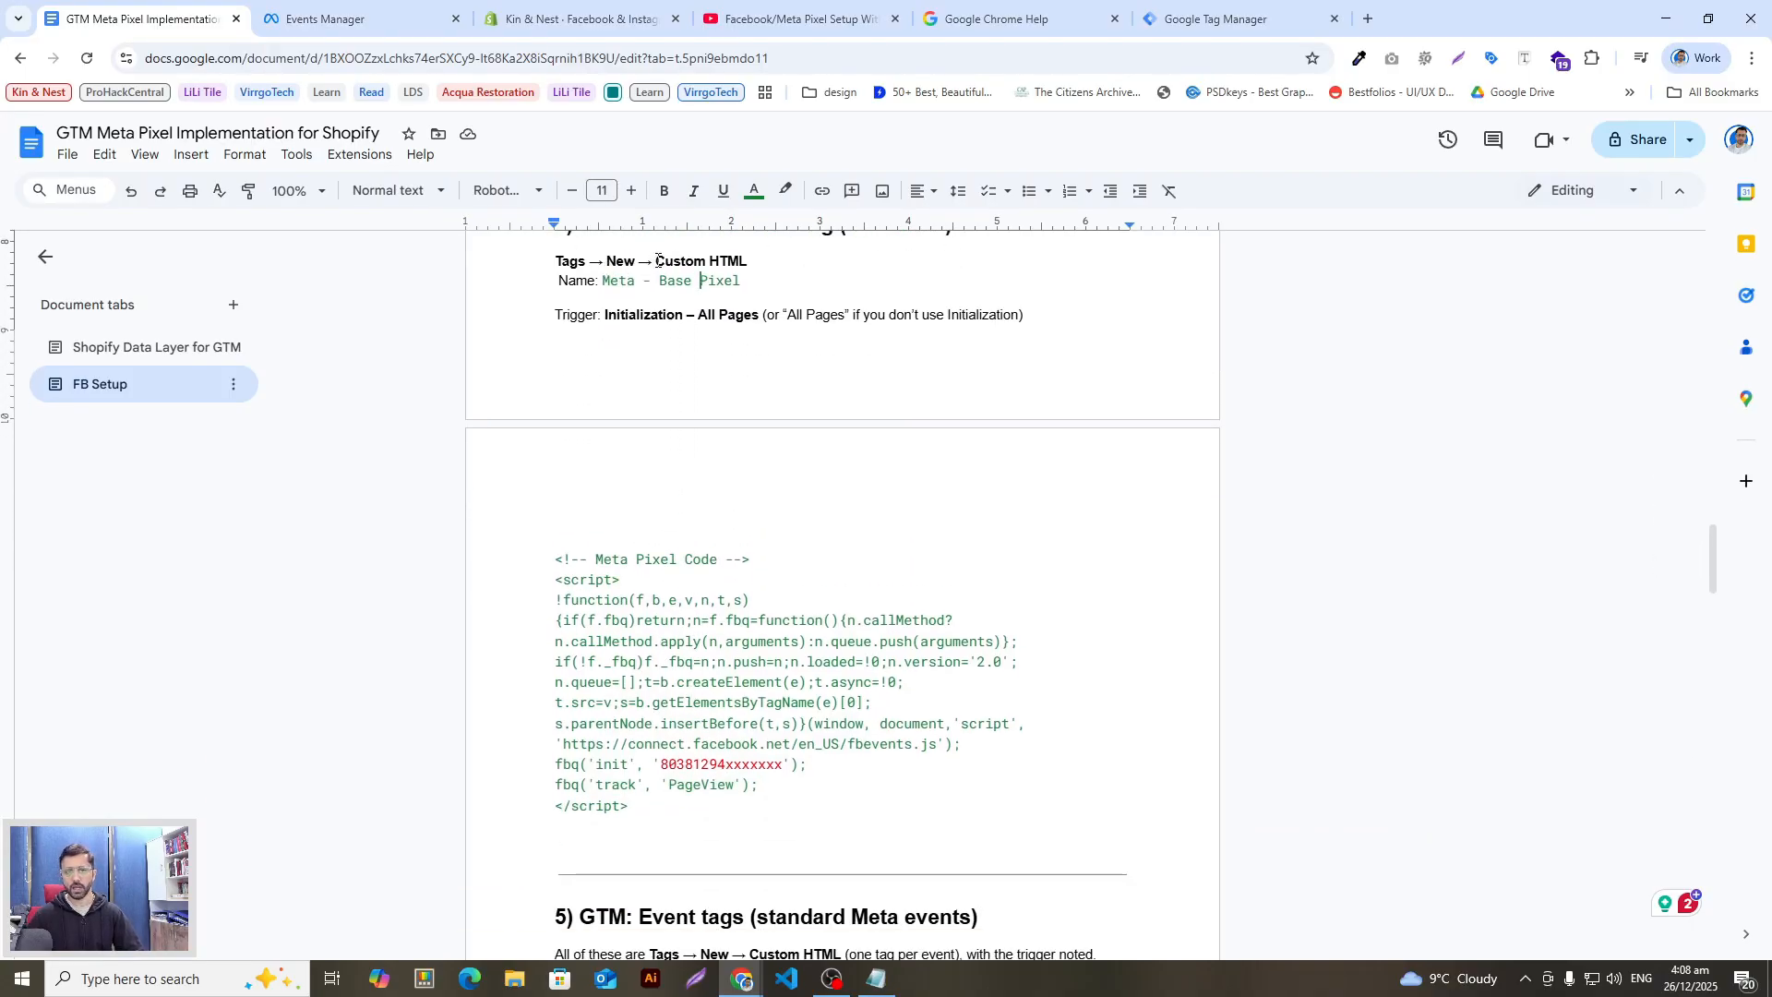
{"action": "scroll", "coordinate": [687, 520], "scroll_direction": "down", "scroll_amount": 1}
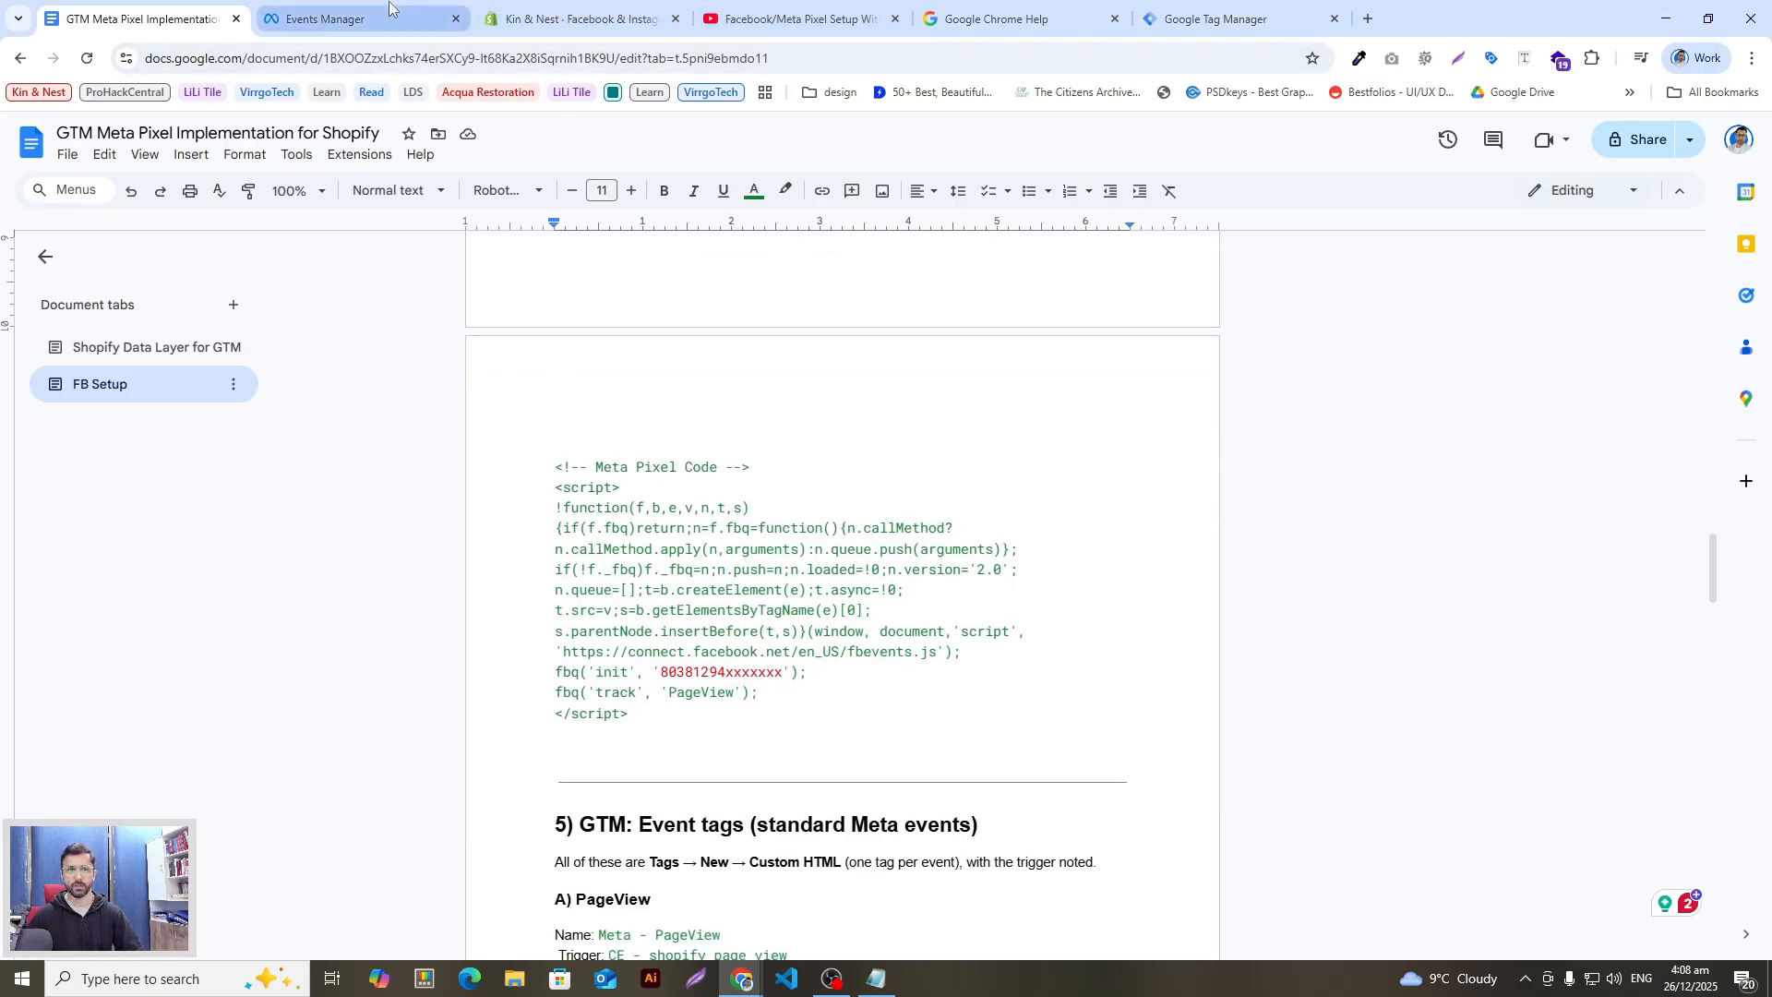
{"action": "key", "text": "alt+Tab"}
{"action": "key", "text": "alt+Tab"}
{"action": "key", "text": "alt+Tab"}
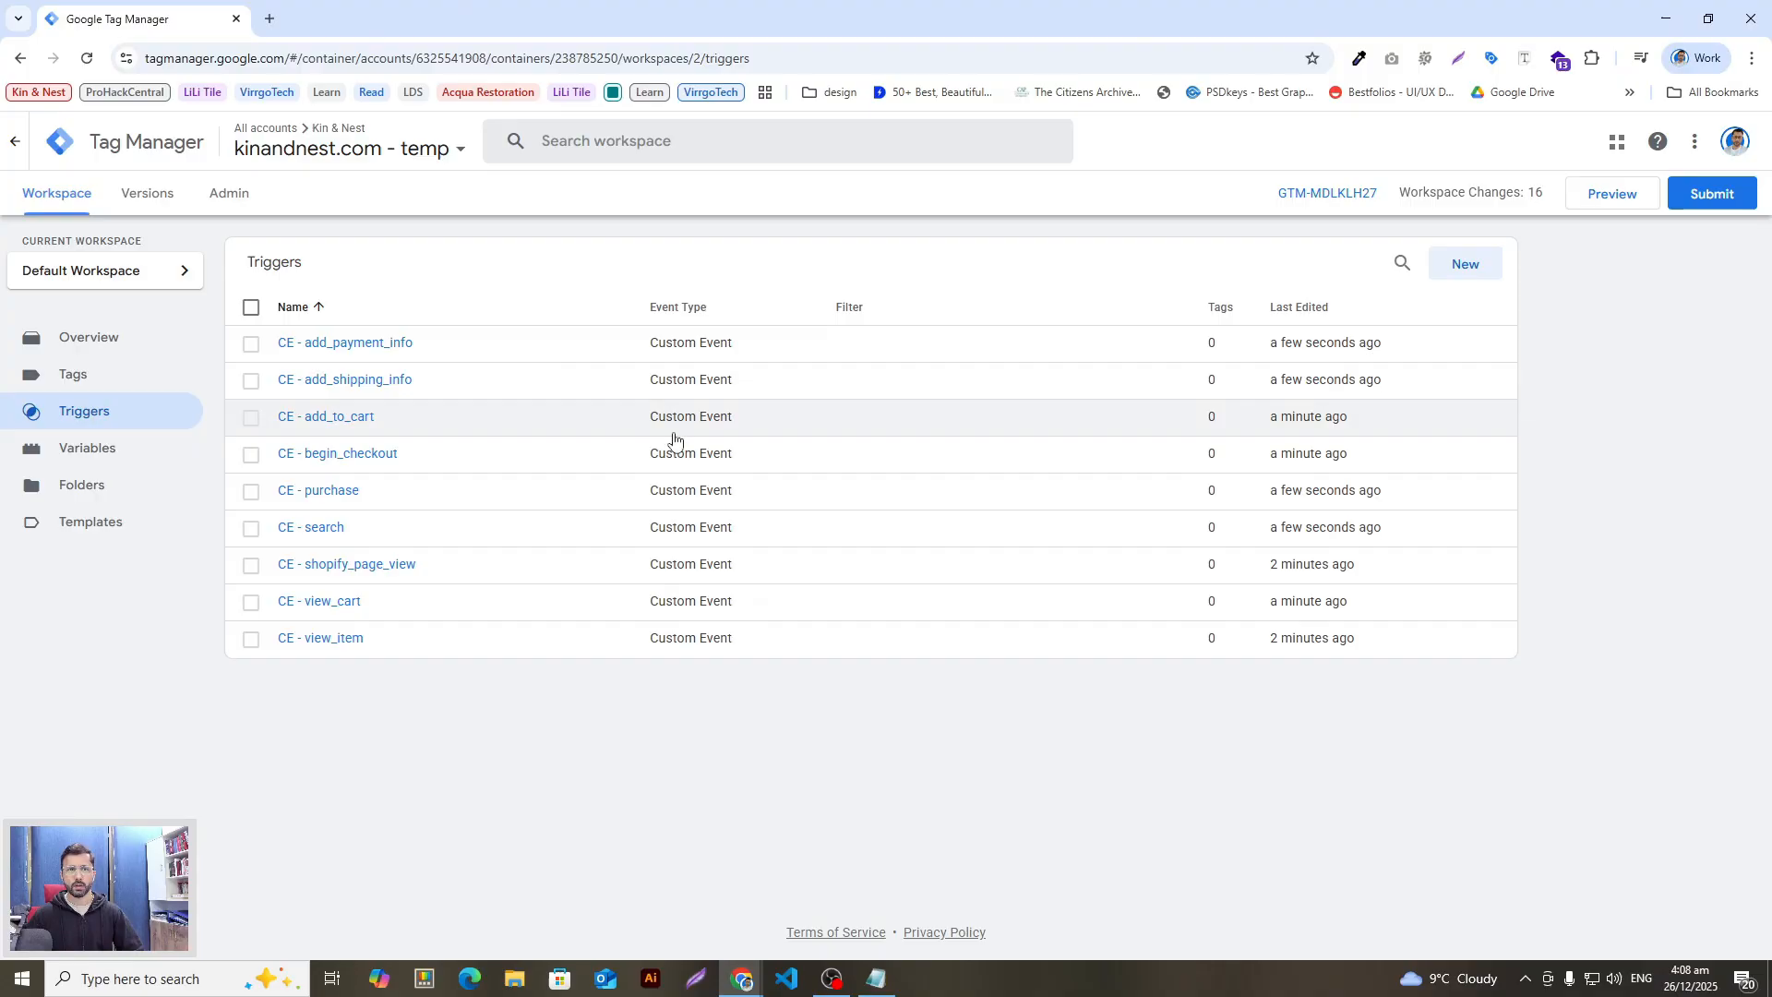
Step: Create a new tag and name it 'Meta Base Code'
{"action": "left_click", "coordinate": [76, 380]}
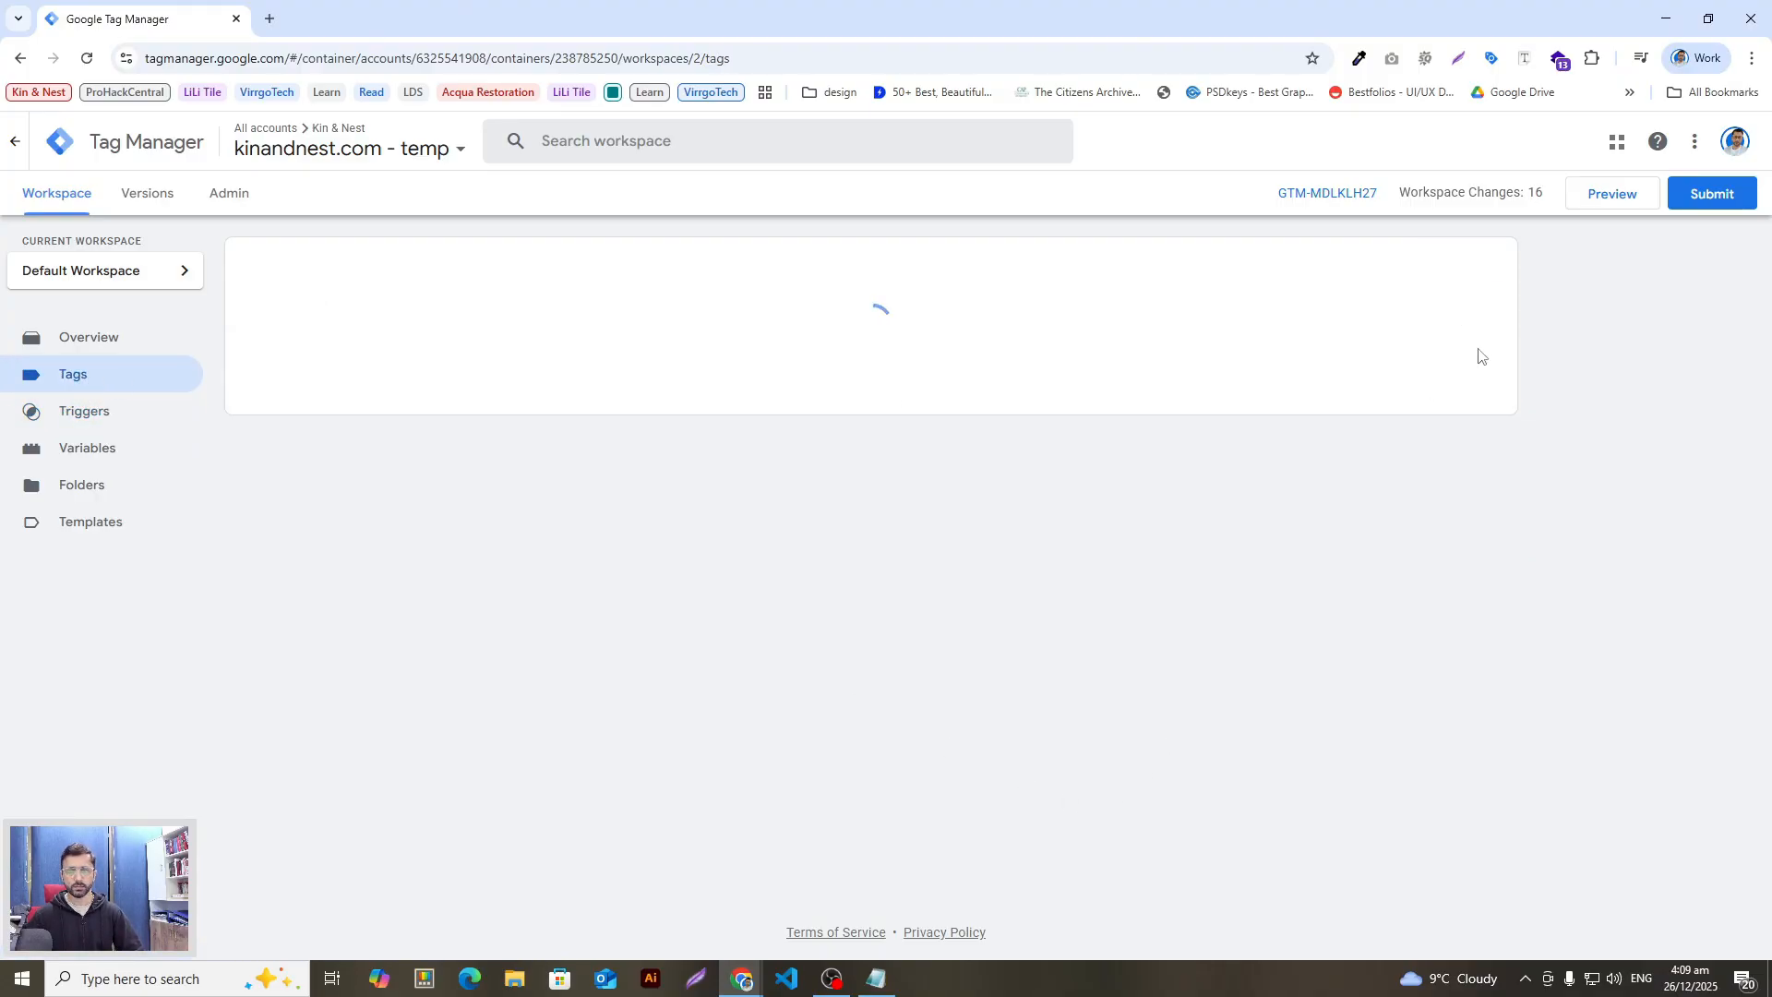
{"action": "left_click", "coordinate": [1470, 267]}
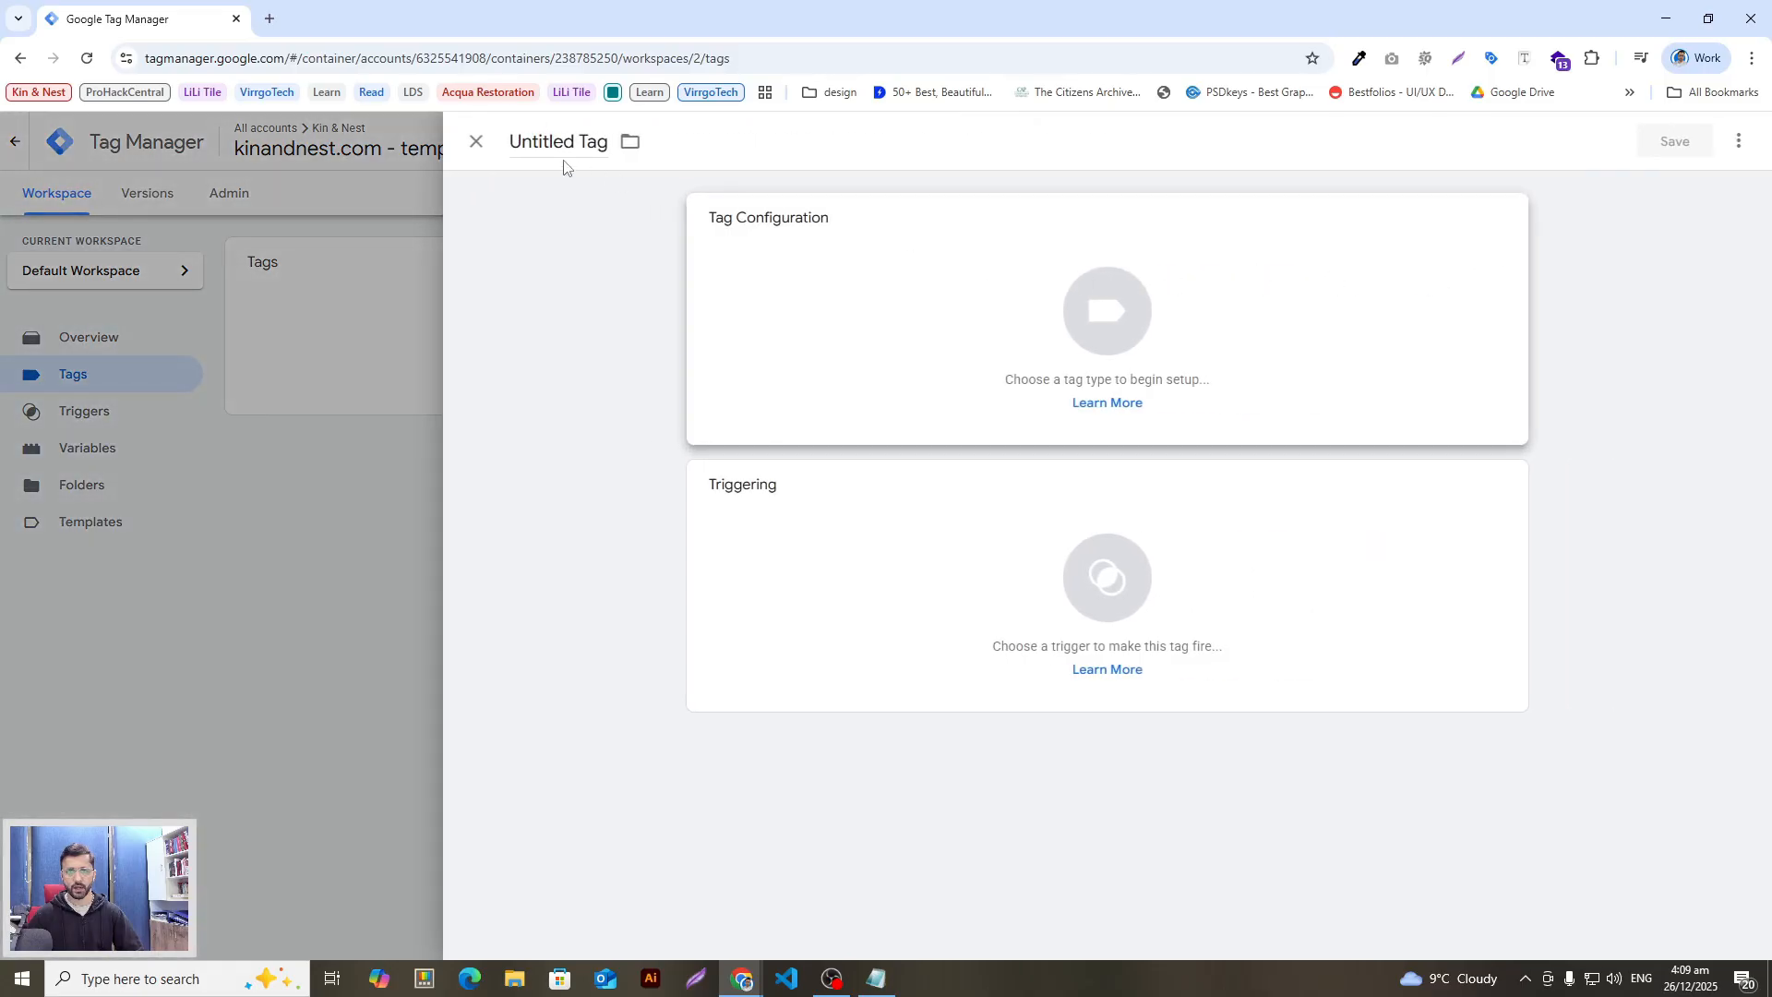
{"action": "double_click", "coordinate": [523, 139]}
{"action": "left_click", "coordinate": [522, 138]}
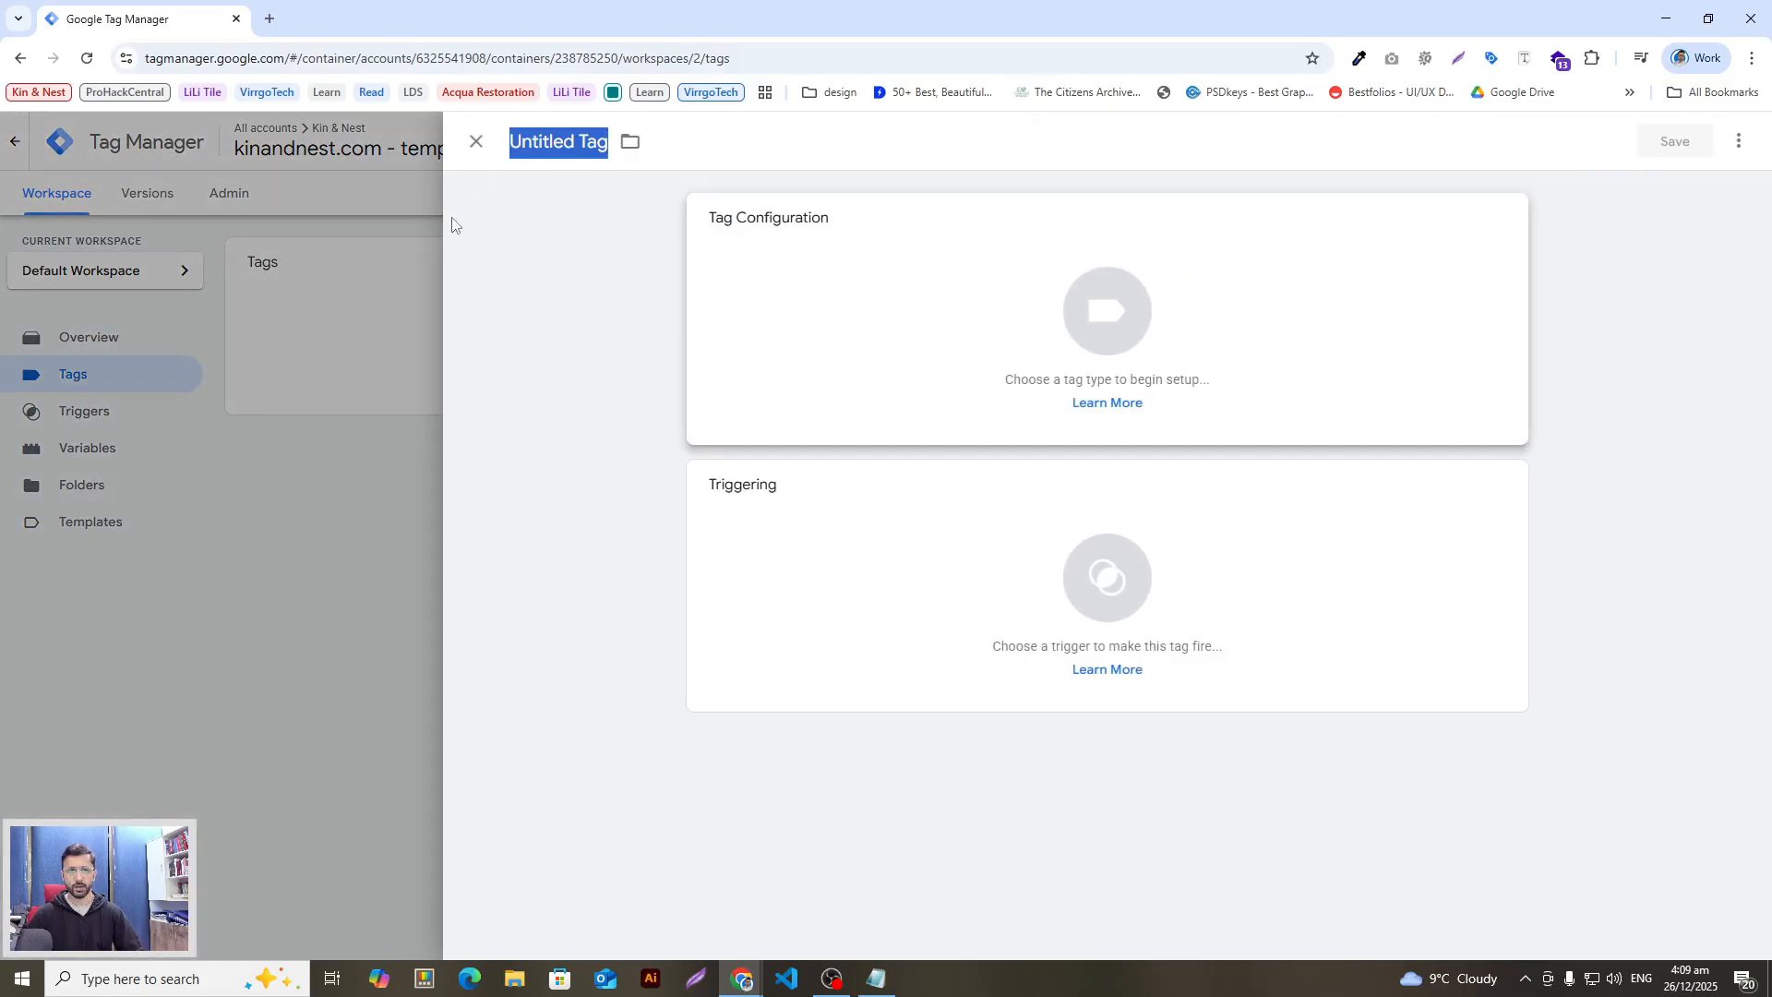
{"action": "key", "text": "BackSpace"}
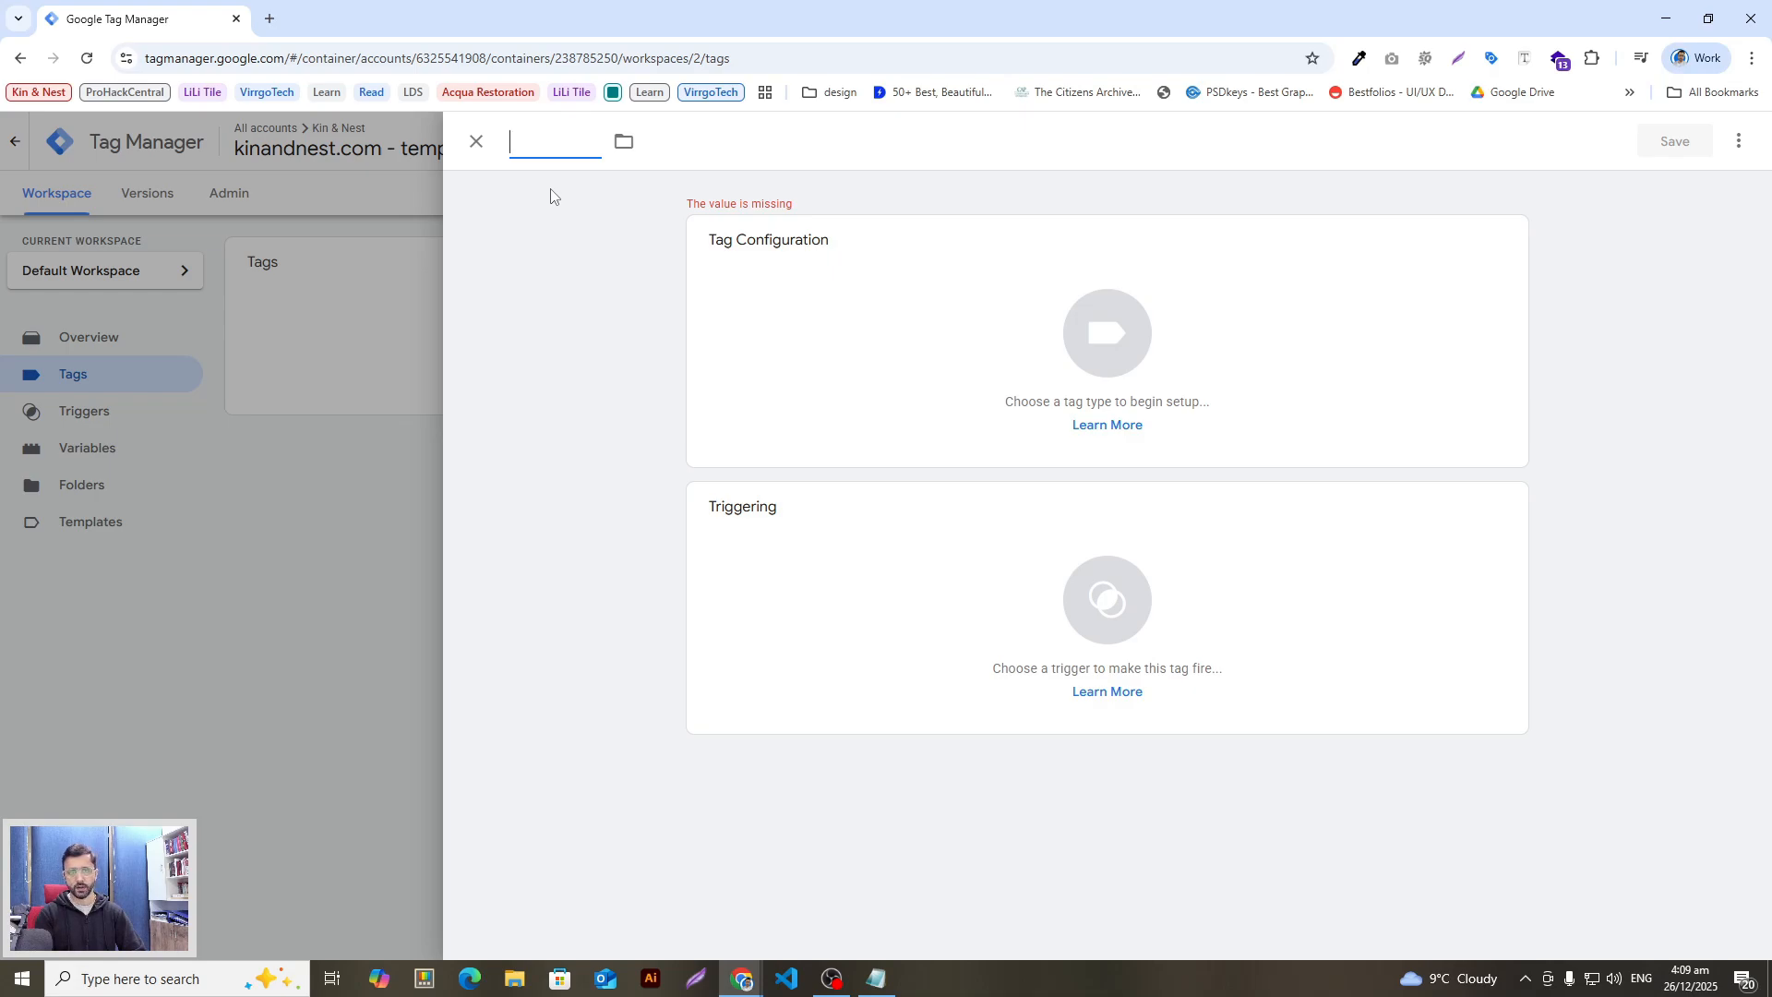
{"action": "type", "text": "Meta Base "}
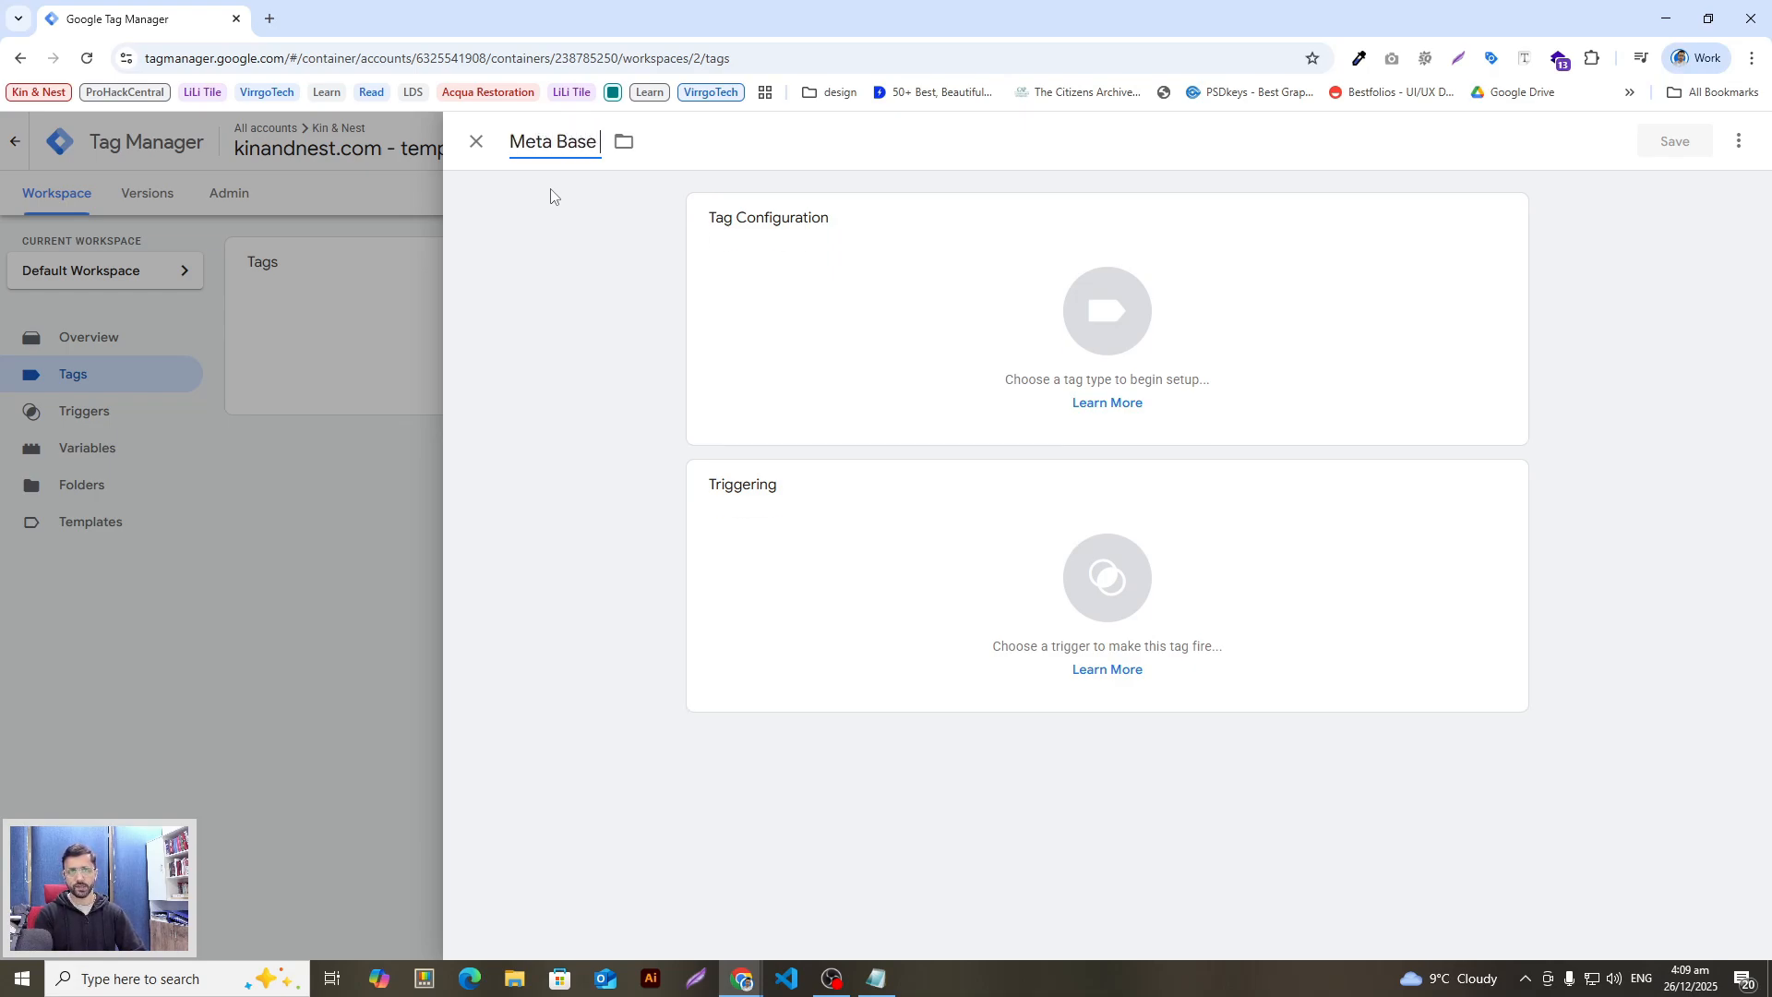
{"action": "type", "text": "Code"}
{"action": "double_click", "coordinate": [958, 263]}
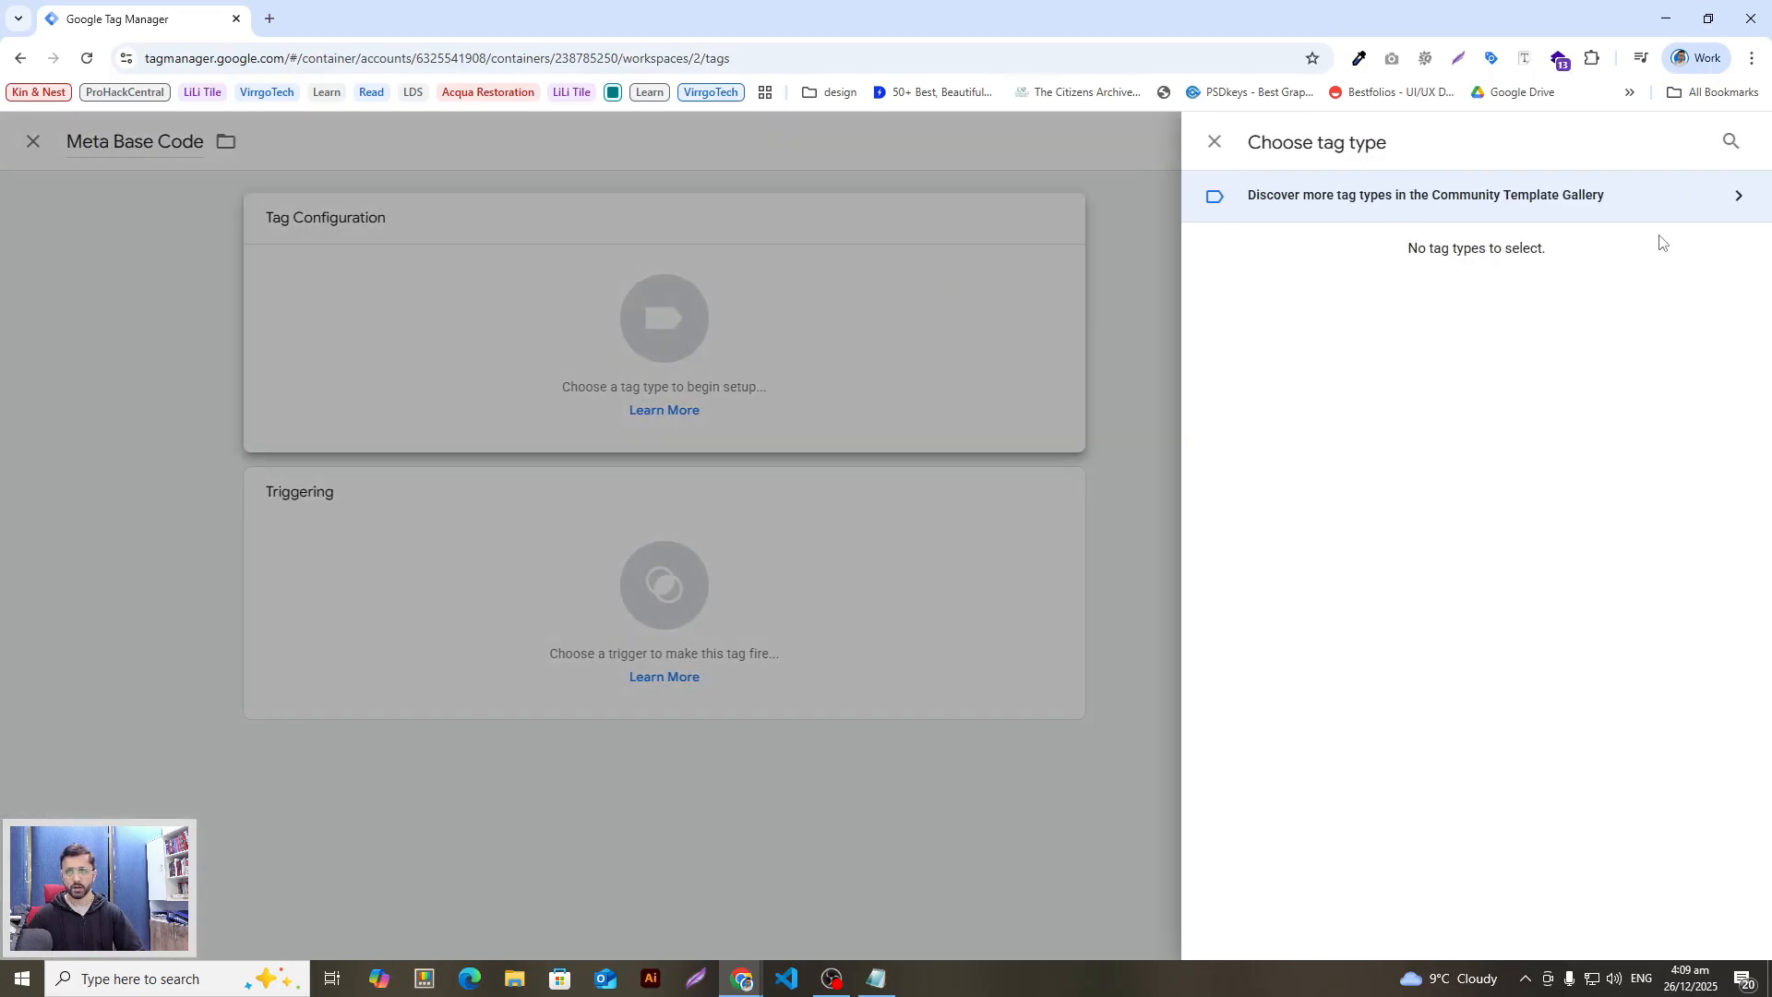
Step: Make it a Custom HTML tag with the pasted Meta Pixel code, firing on All Pages, and save
{"action": "left_click", "coordinate": [1728, 145]}
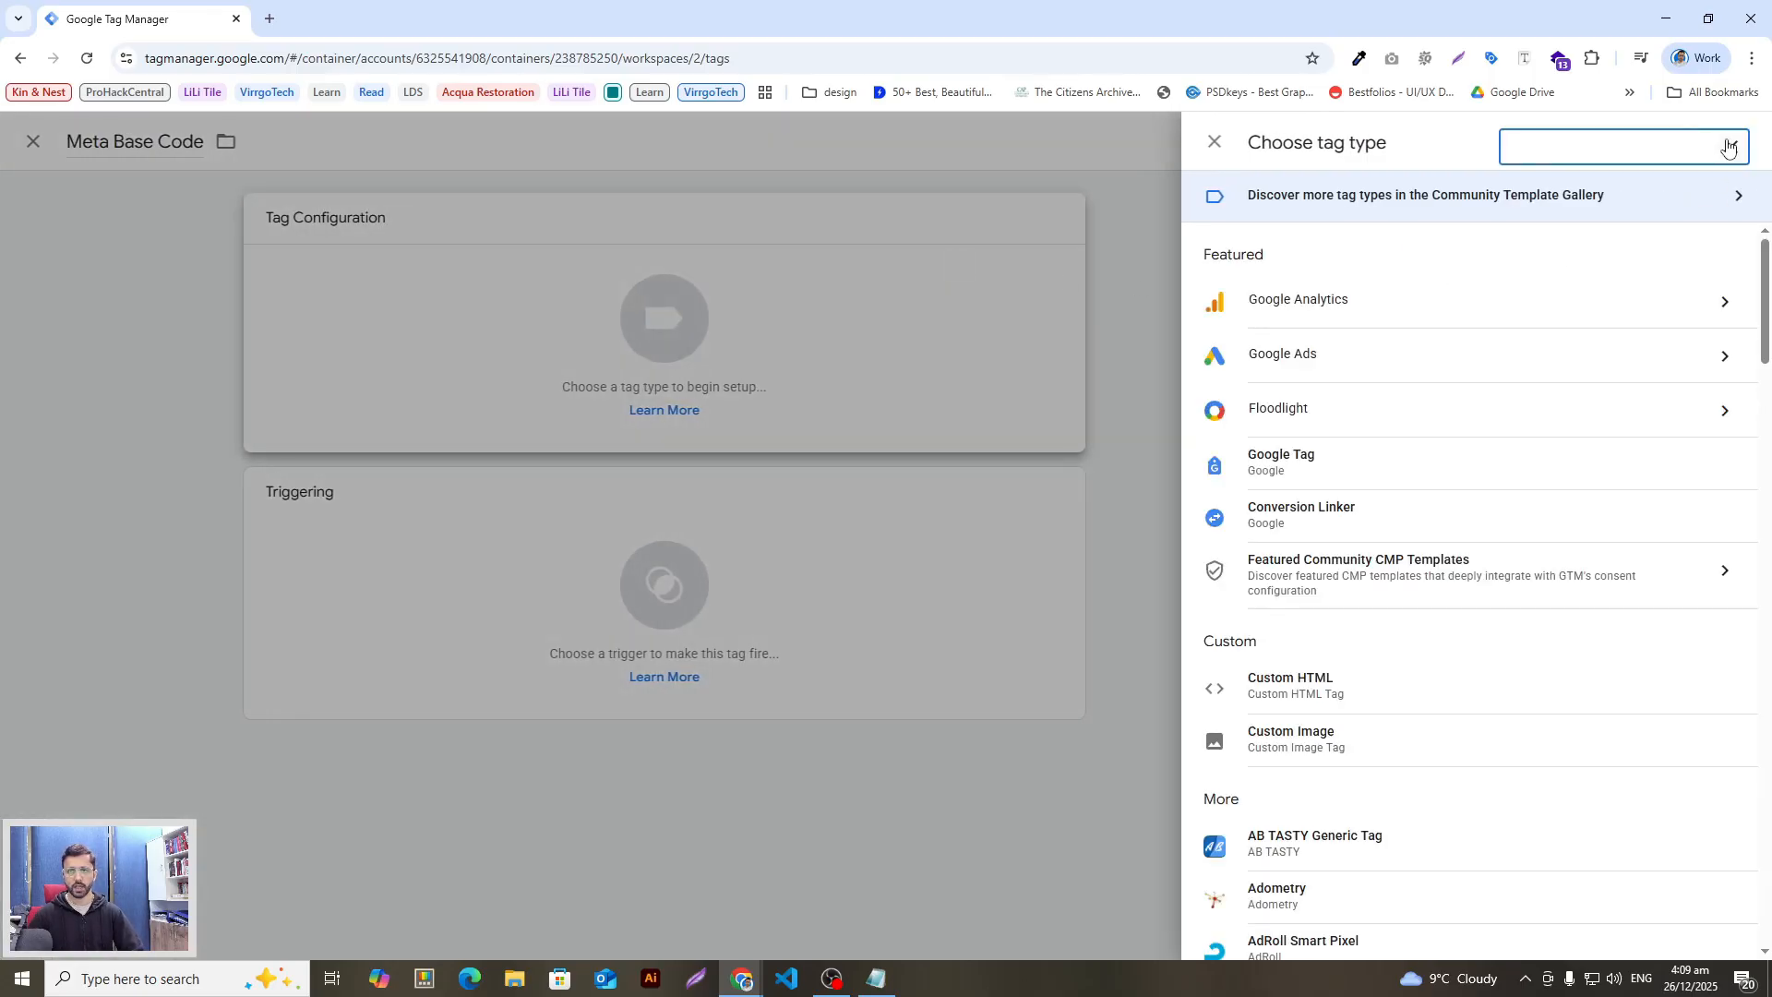
{"action": "type", "text": "html"}
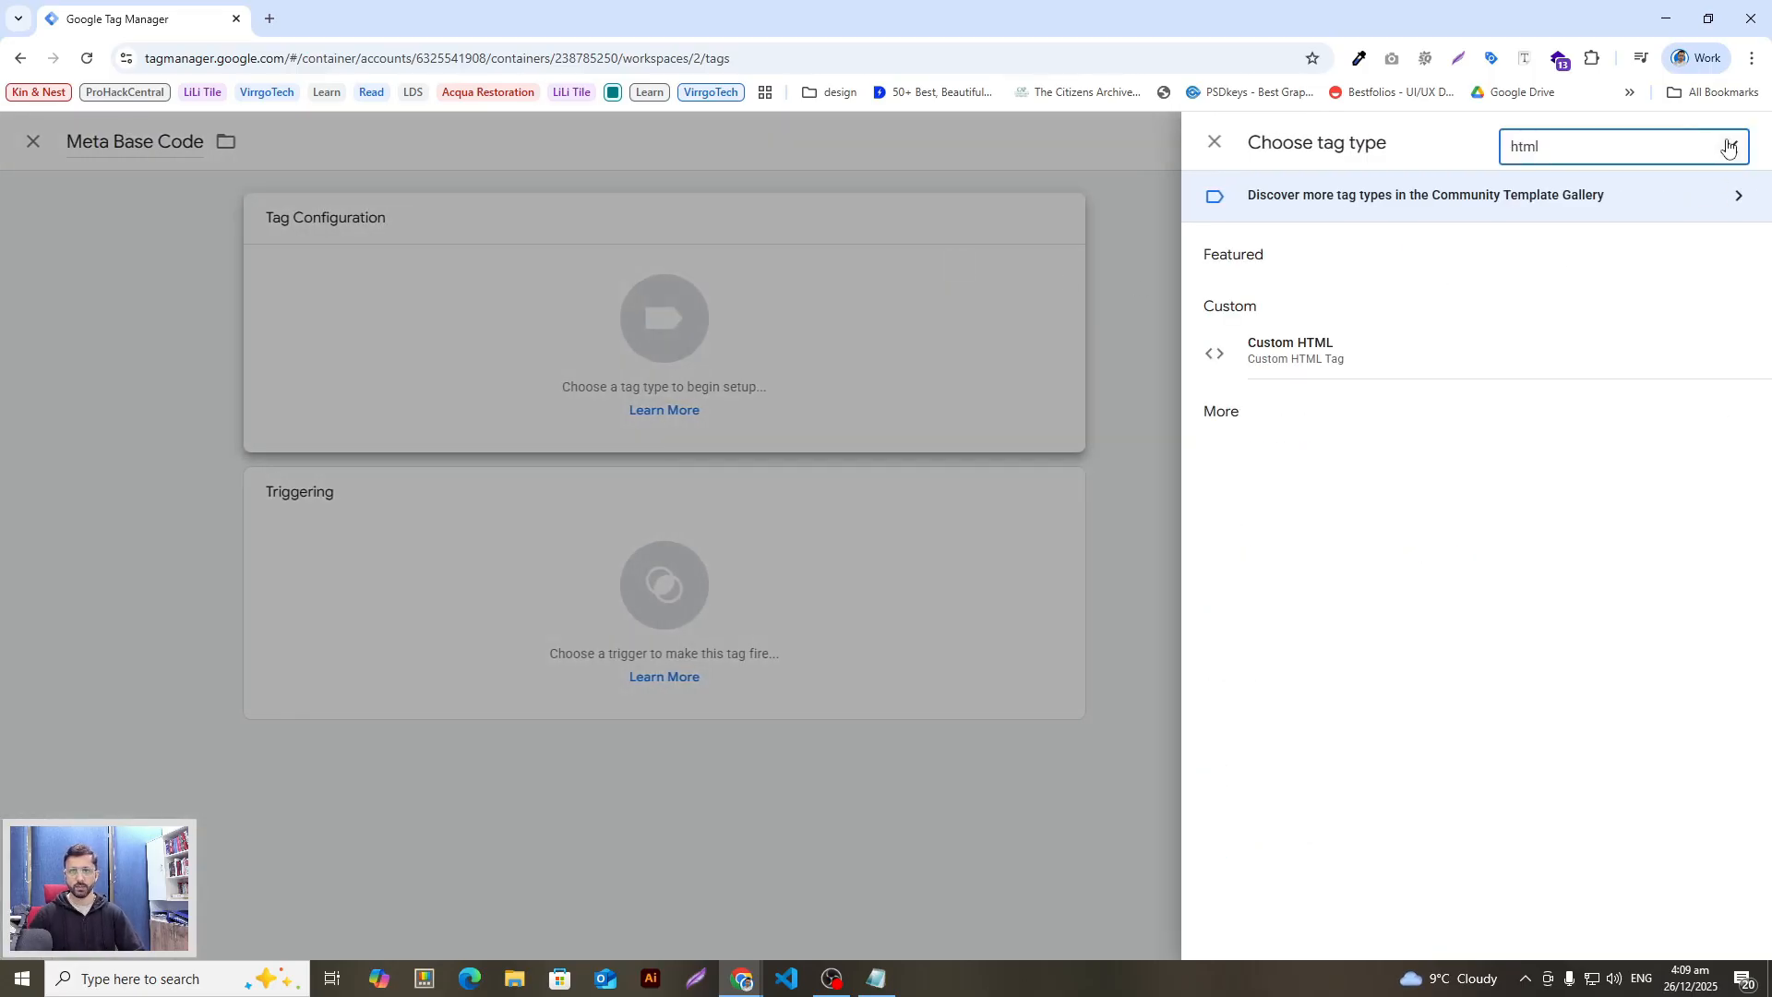
{"action": "left_click", "coordinate": [1428, 343]}
{"action": "key", "text": "ctrl+v"}
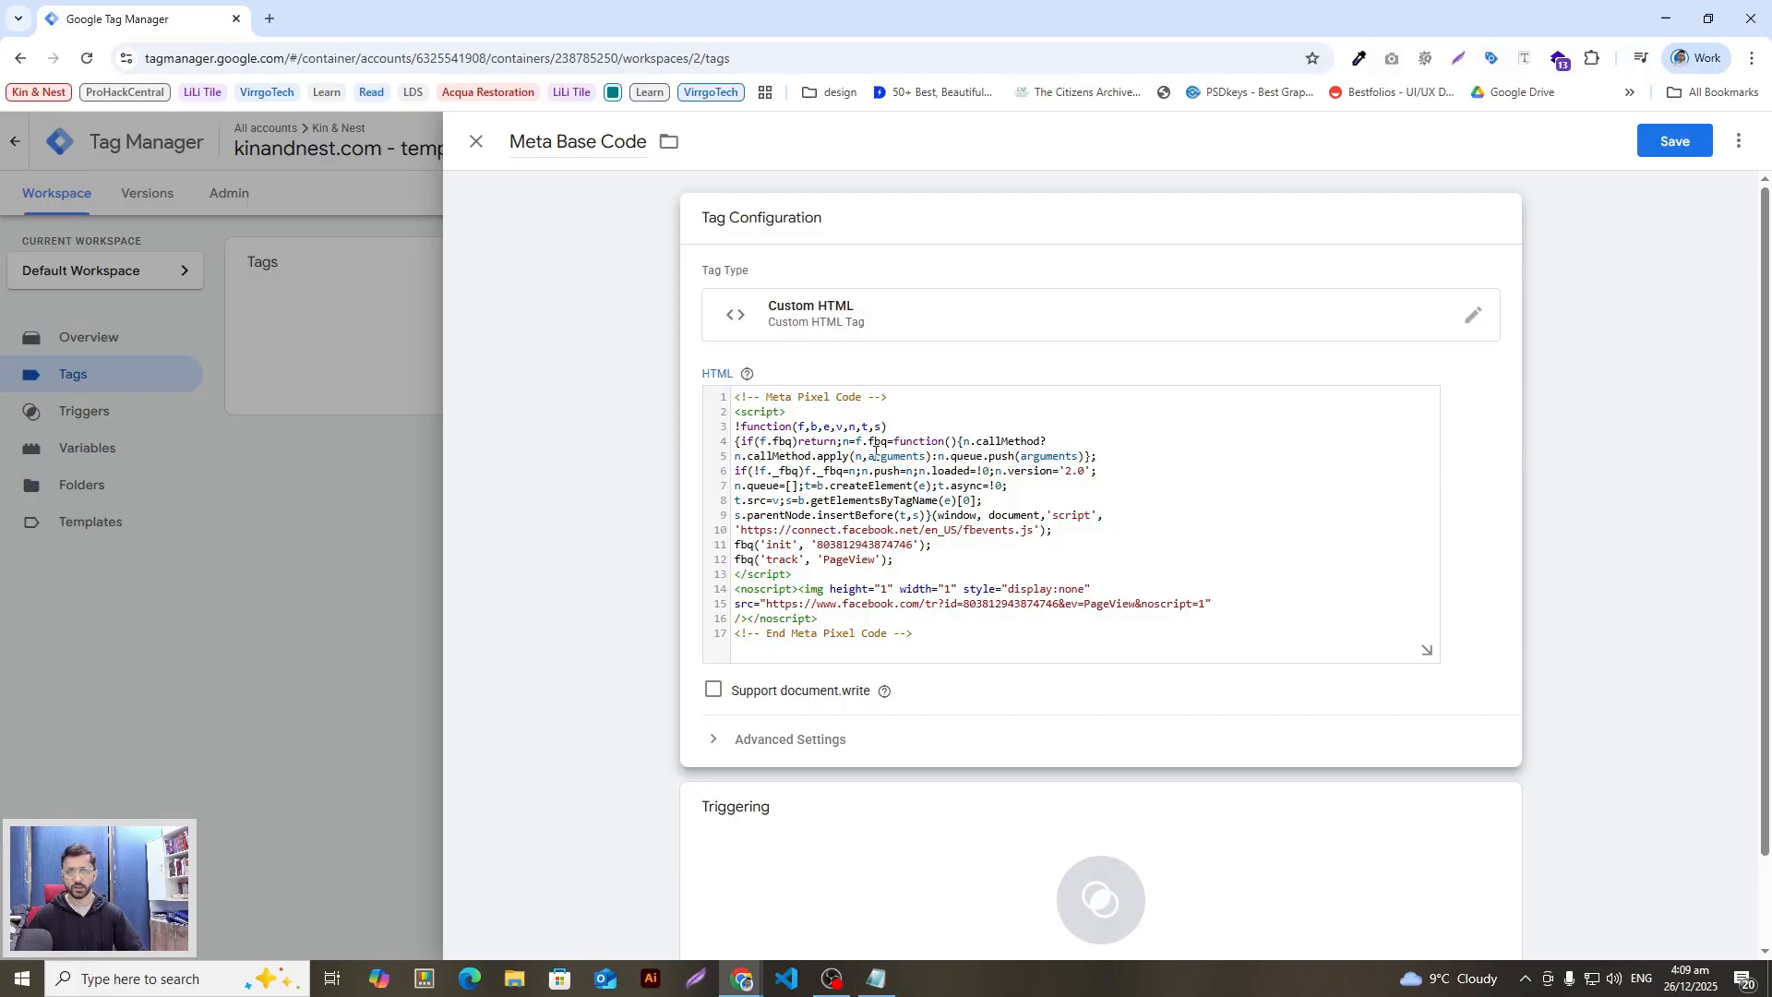
{"action": "scroll", "coordinate": [914, 507], "scroll_direction": "down", "scroll_amount": 2}
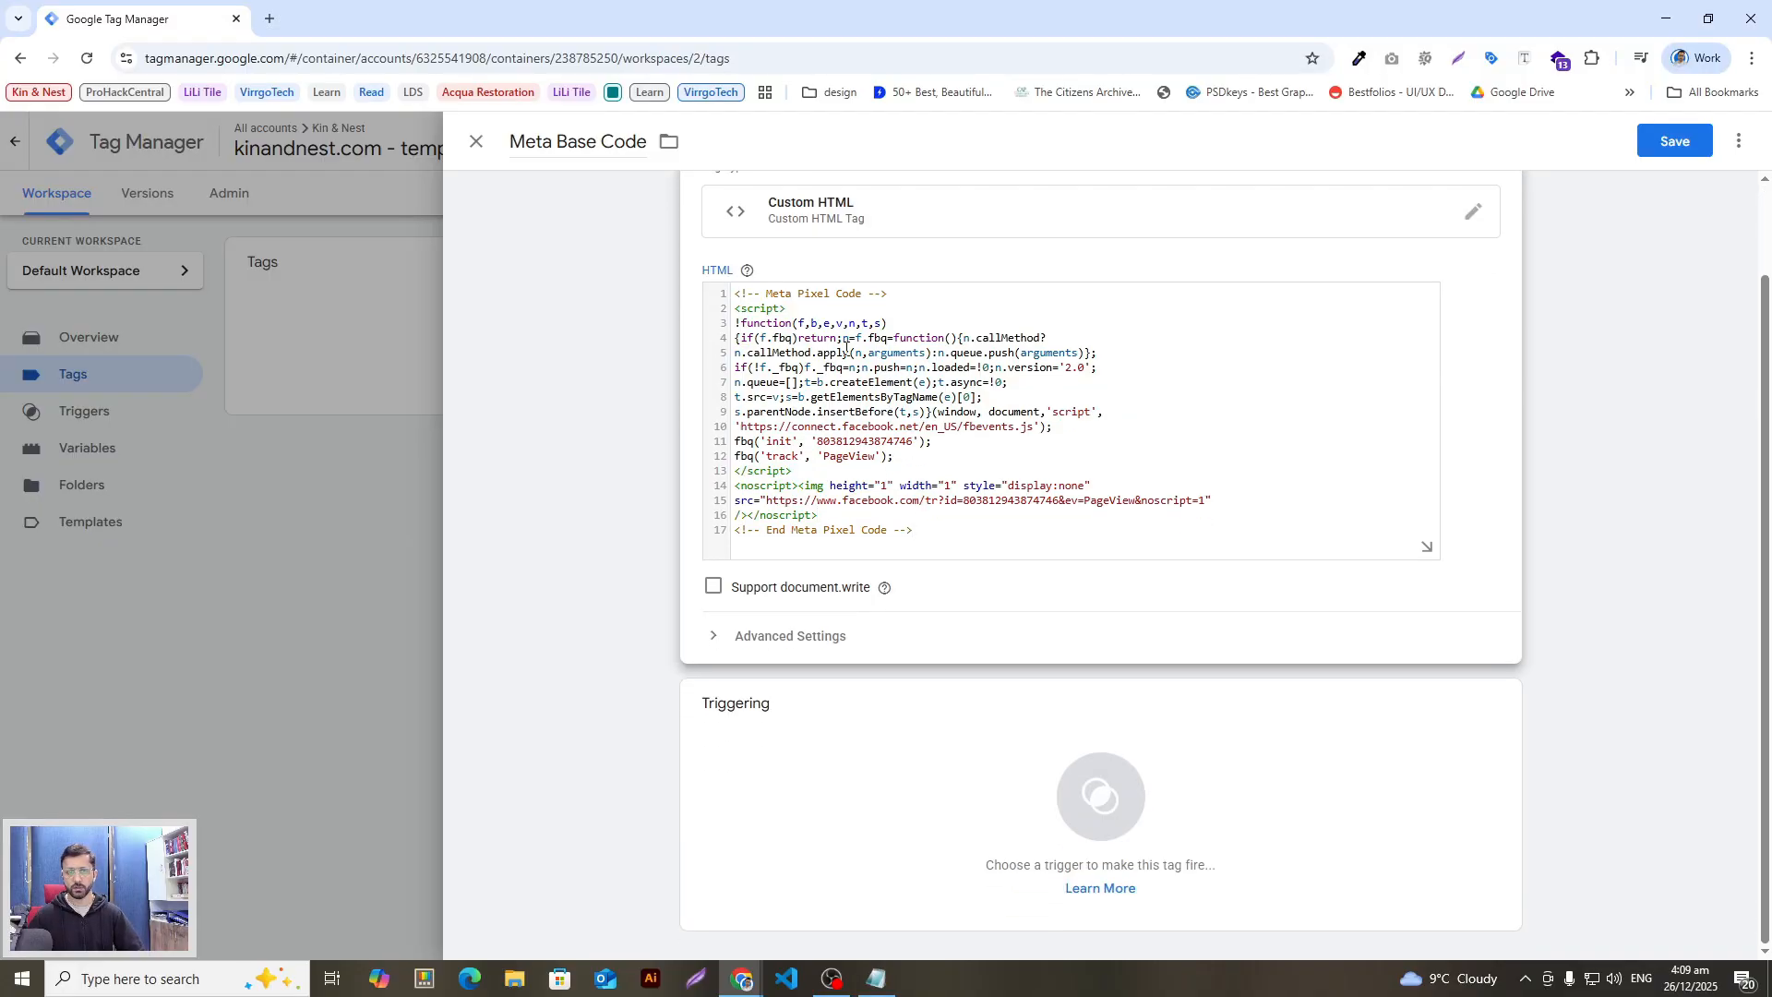
{"action": "scroll", "coordinate": [846, 348], "scroll_direction": "up", "scroll_amount": 1}
{"action": "scroll", "coordinate": [1000, 748], "scroll_direction": "down", "scroll_amount": 1}
{"action": "left_click", "coordinate": [993, 769]}
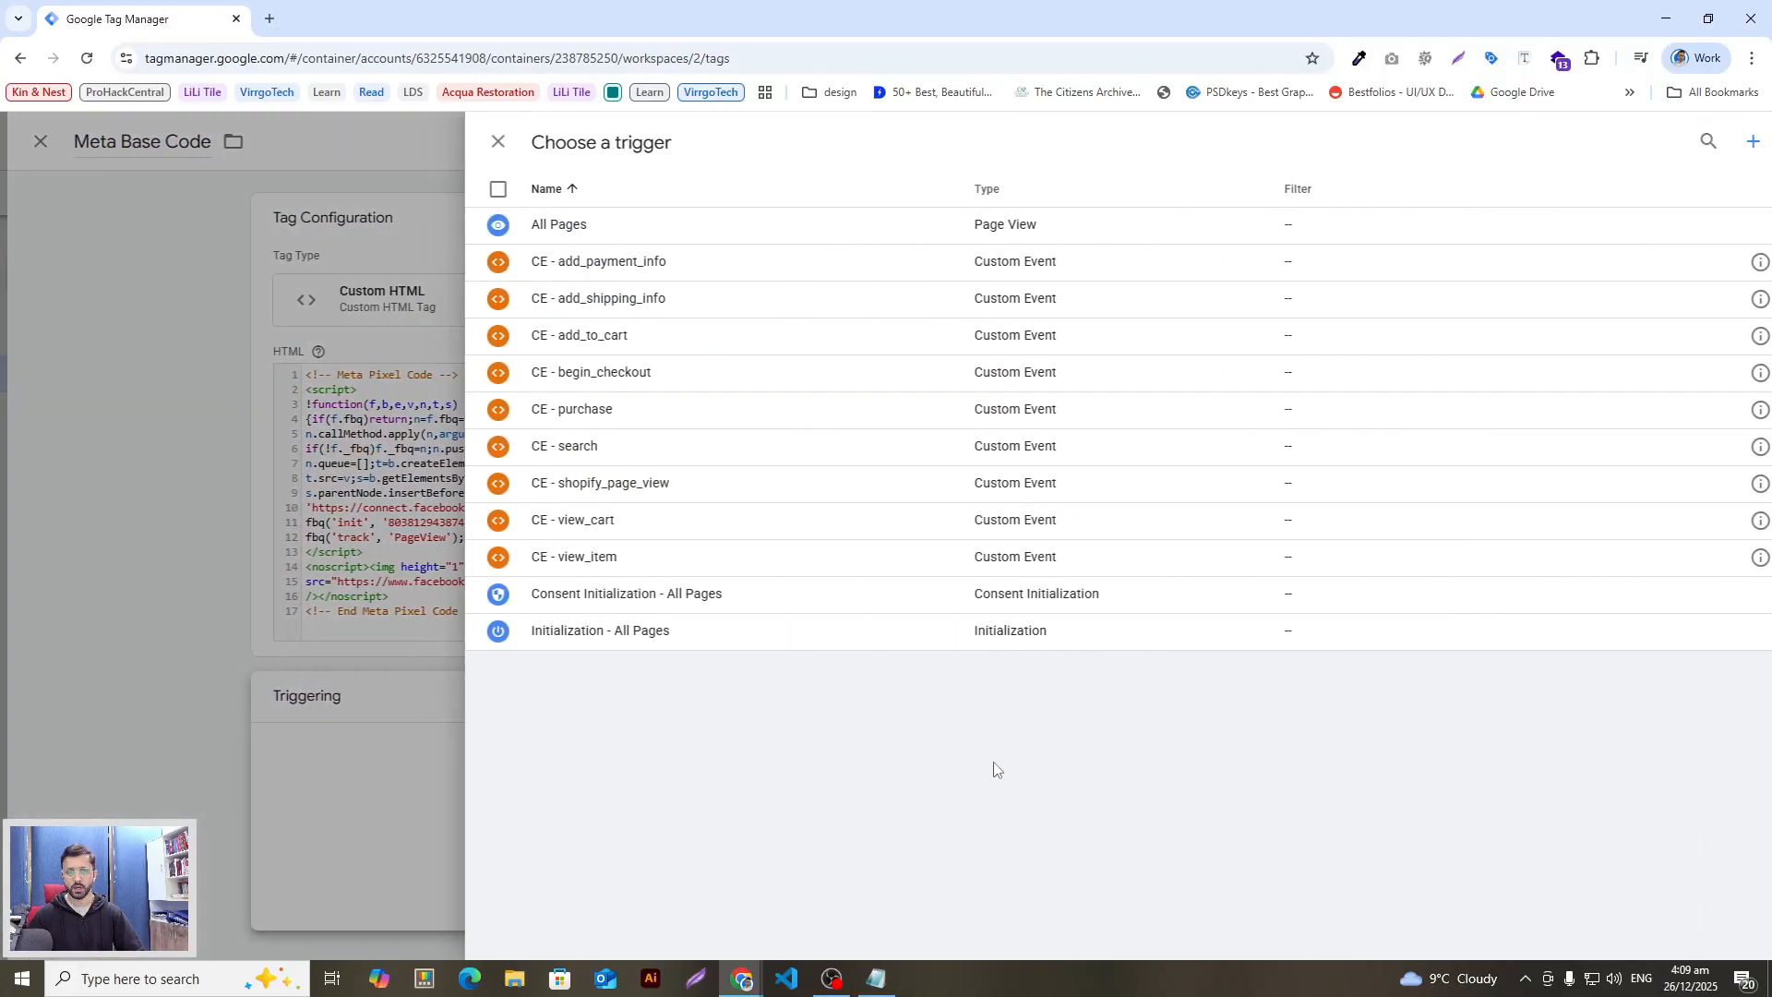
{"action": "left_click", "coordinate": [571, 223]}
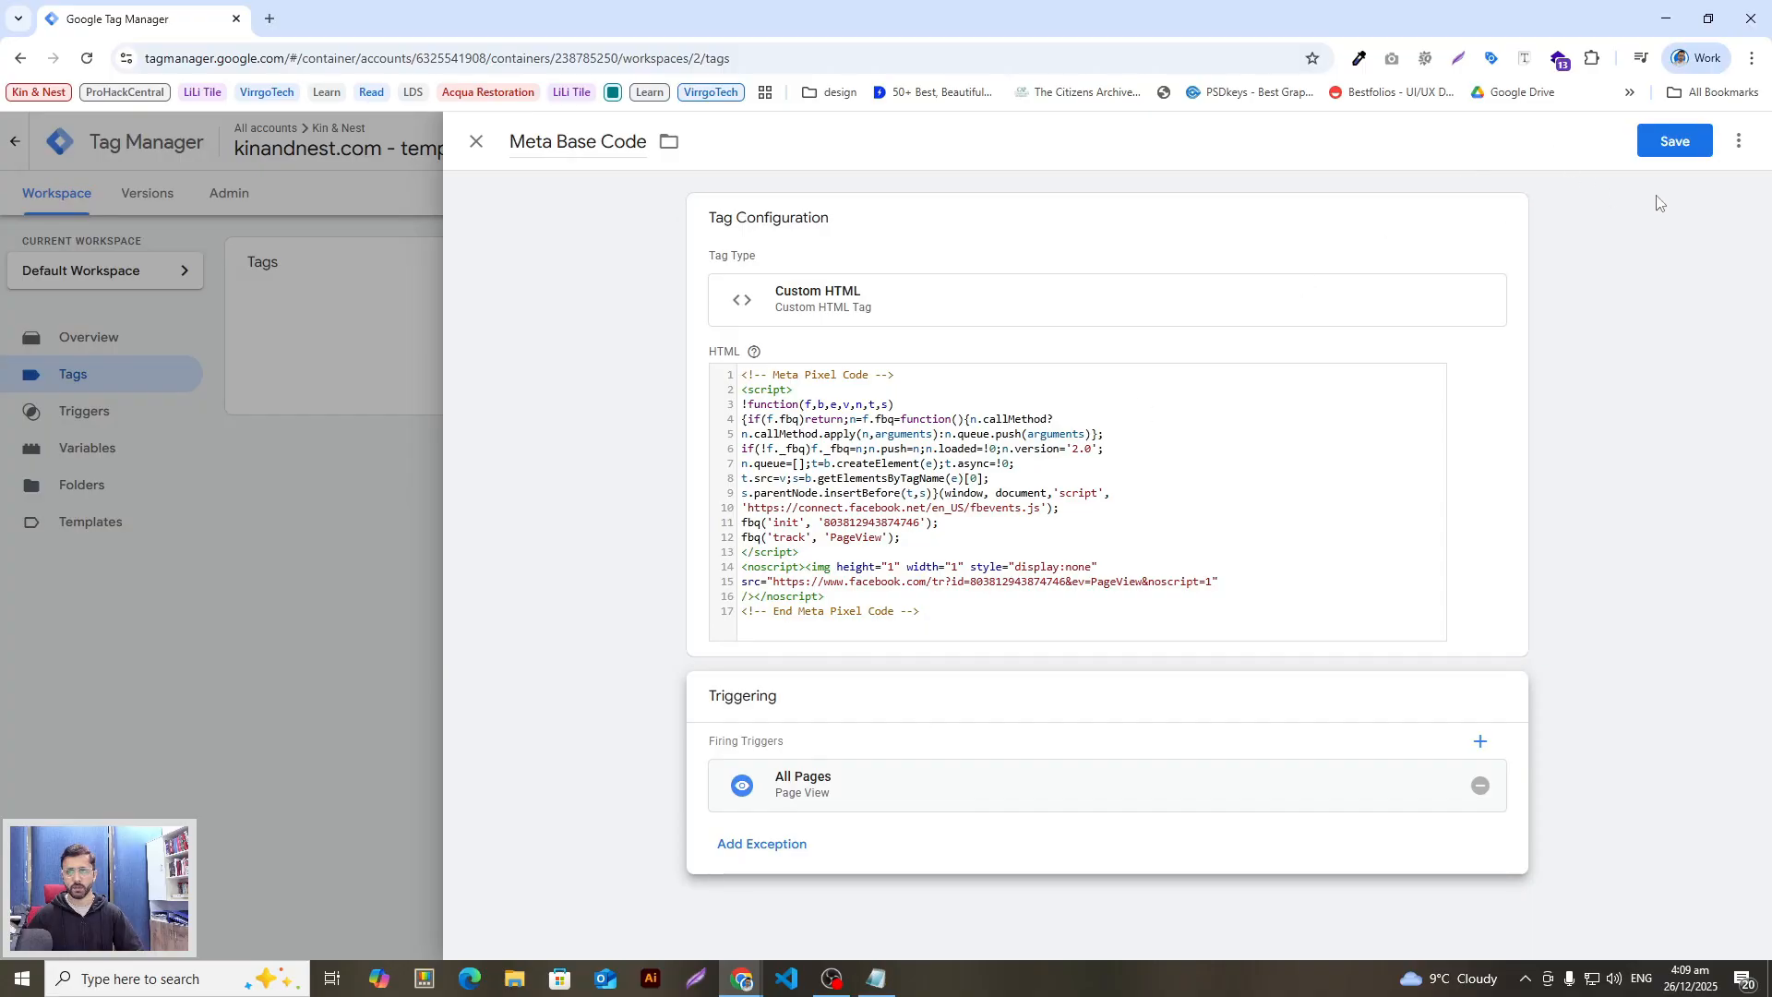
{"action": "left_click", "coordinate": [1673, 141]}
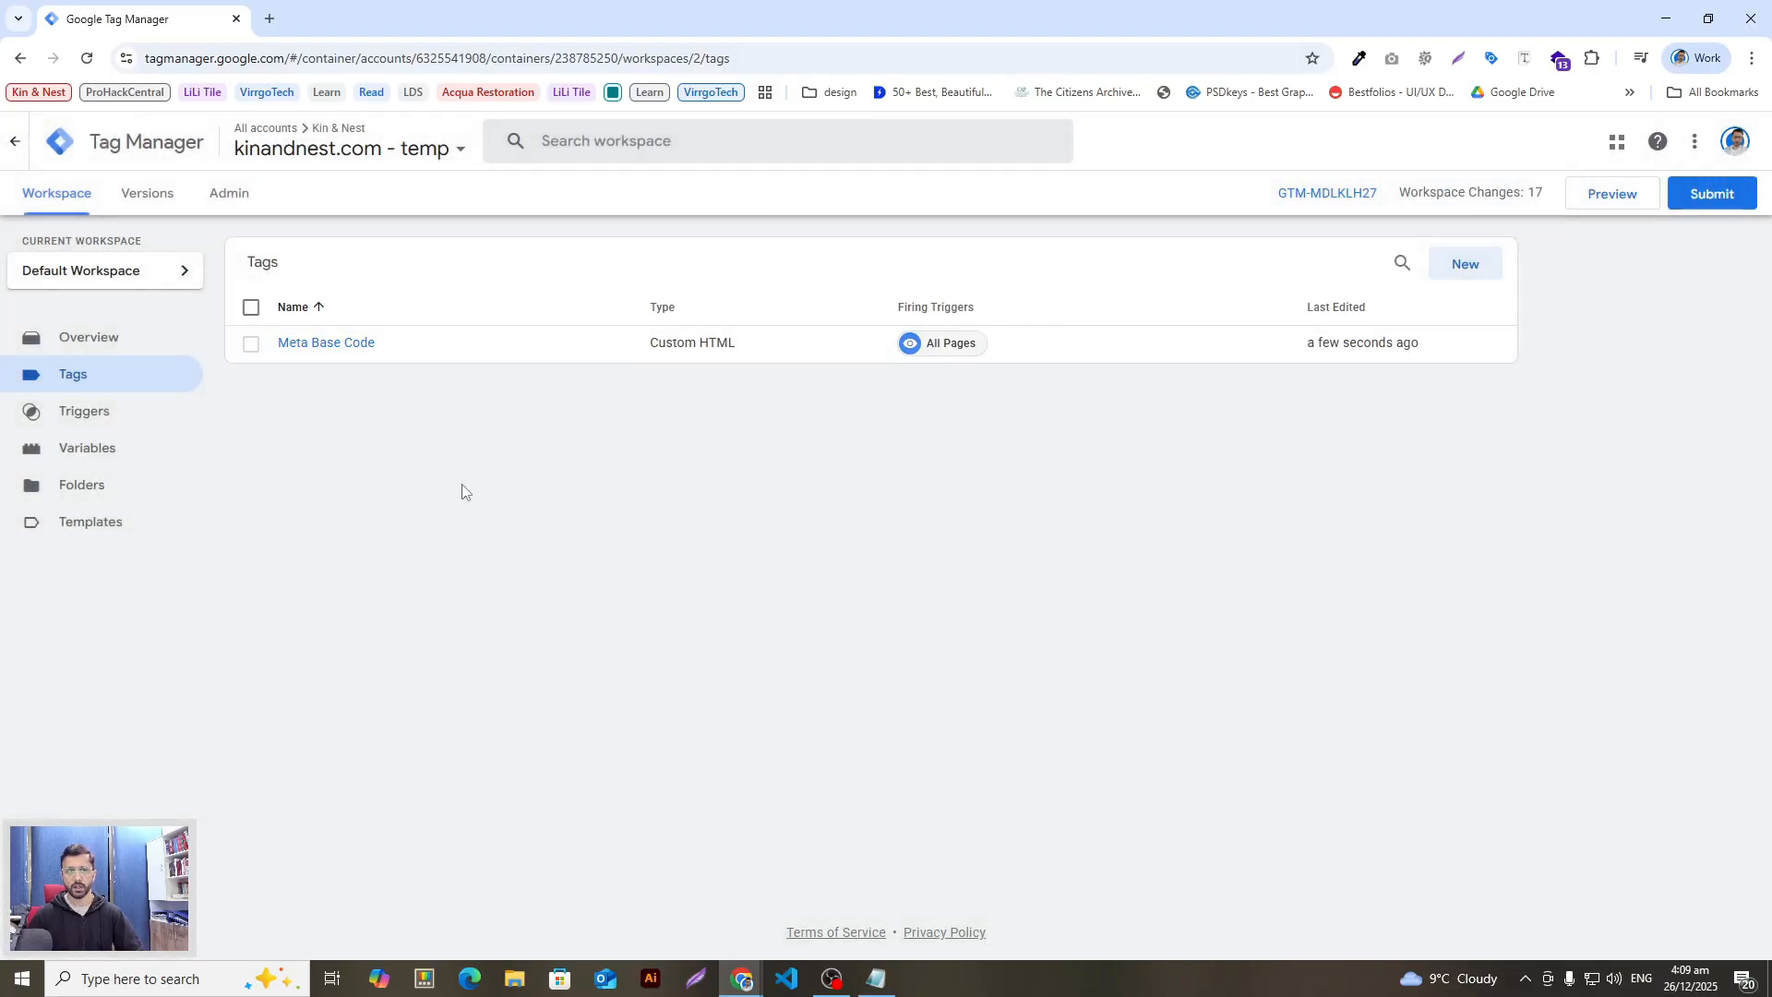
Step: Review section 5's event tags and the shopify_page_view trigger in the setup document
{"action": "key", "text": "alt+Tab"}
{"action": "scroll", "coordinate": [709, 729], "scroll_direction": "down", "scroll_amount": 3}
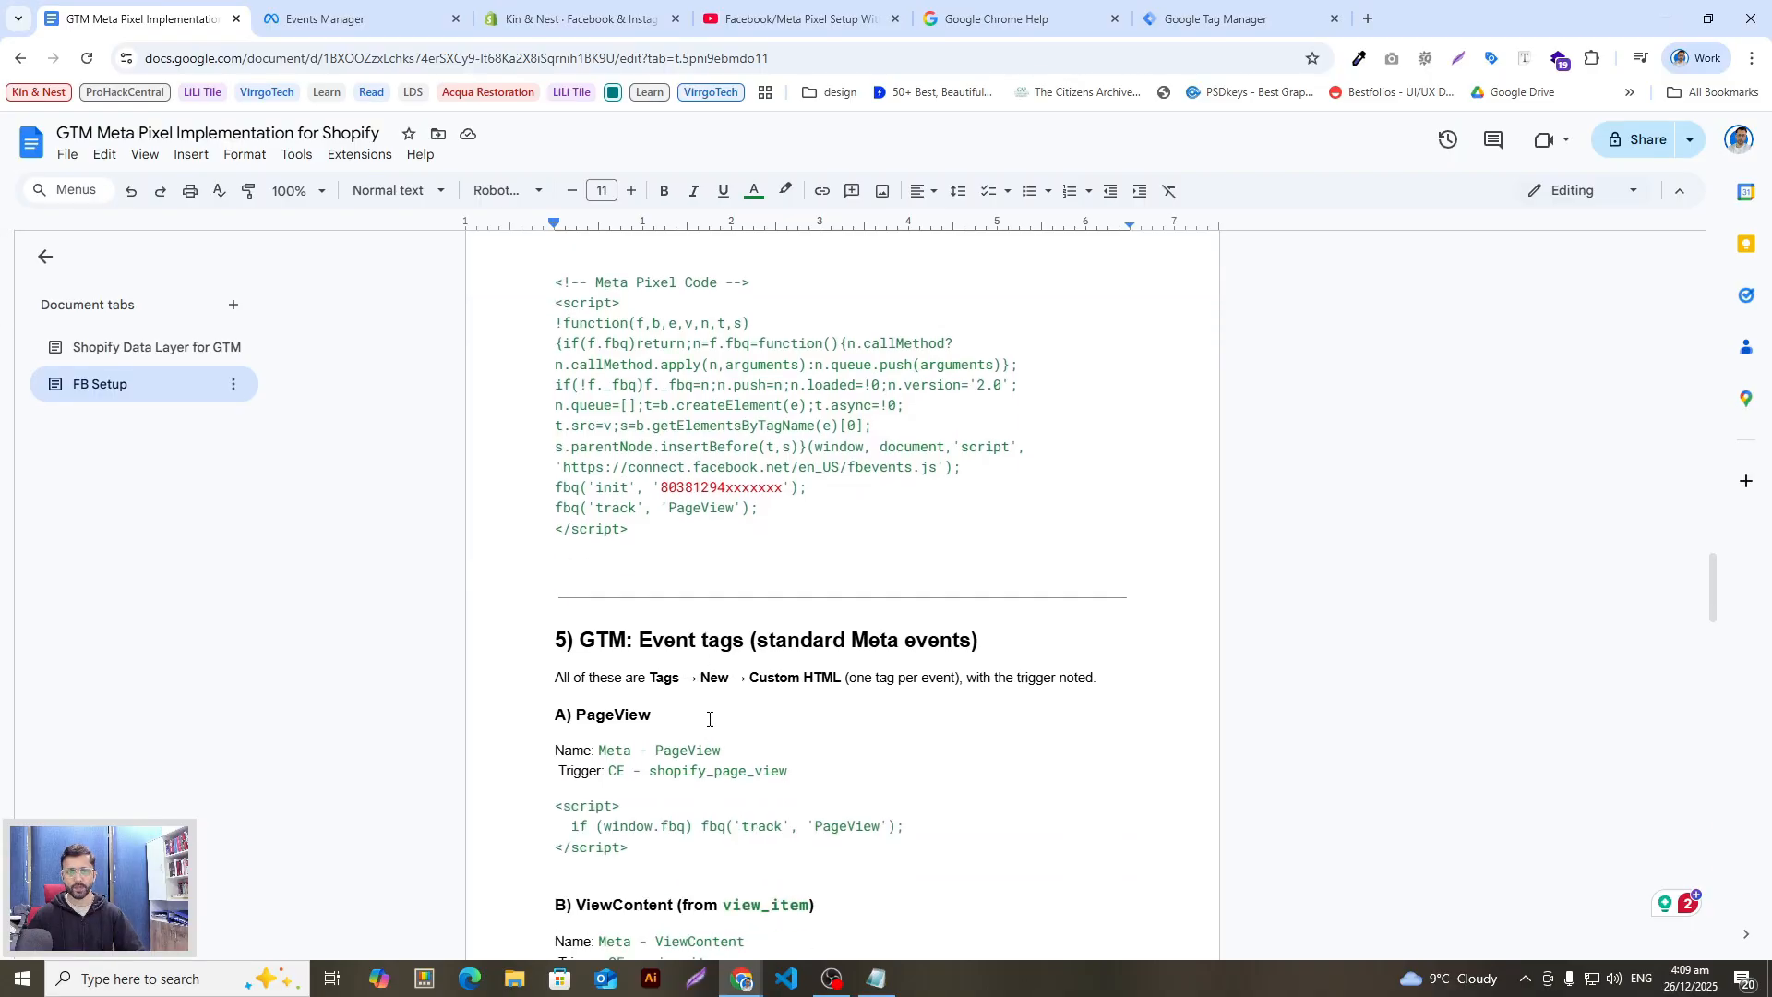
{"action": "scroll", "coordinate": [708, 718], "scroll_direction": "down", "scroll_amount": 3}
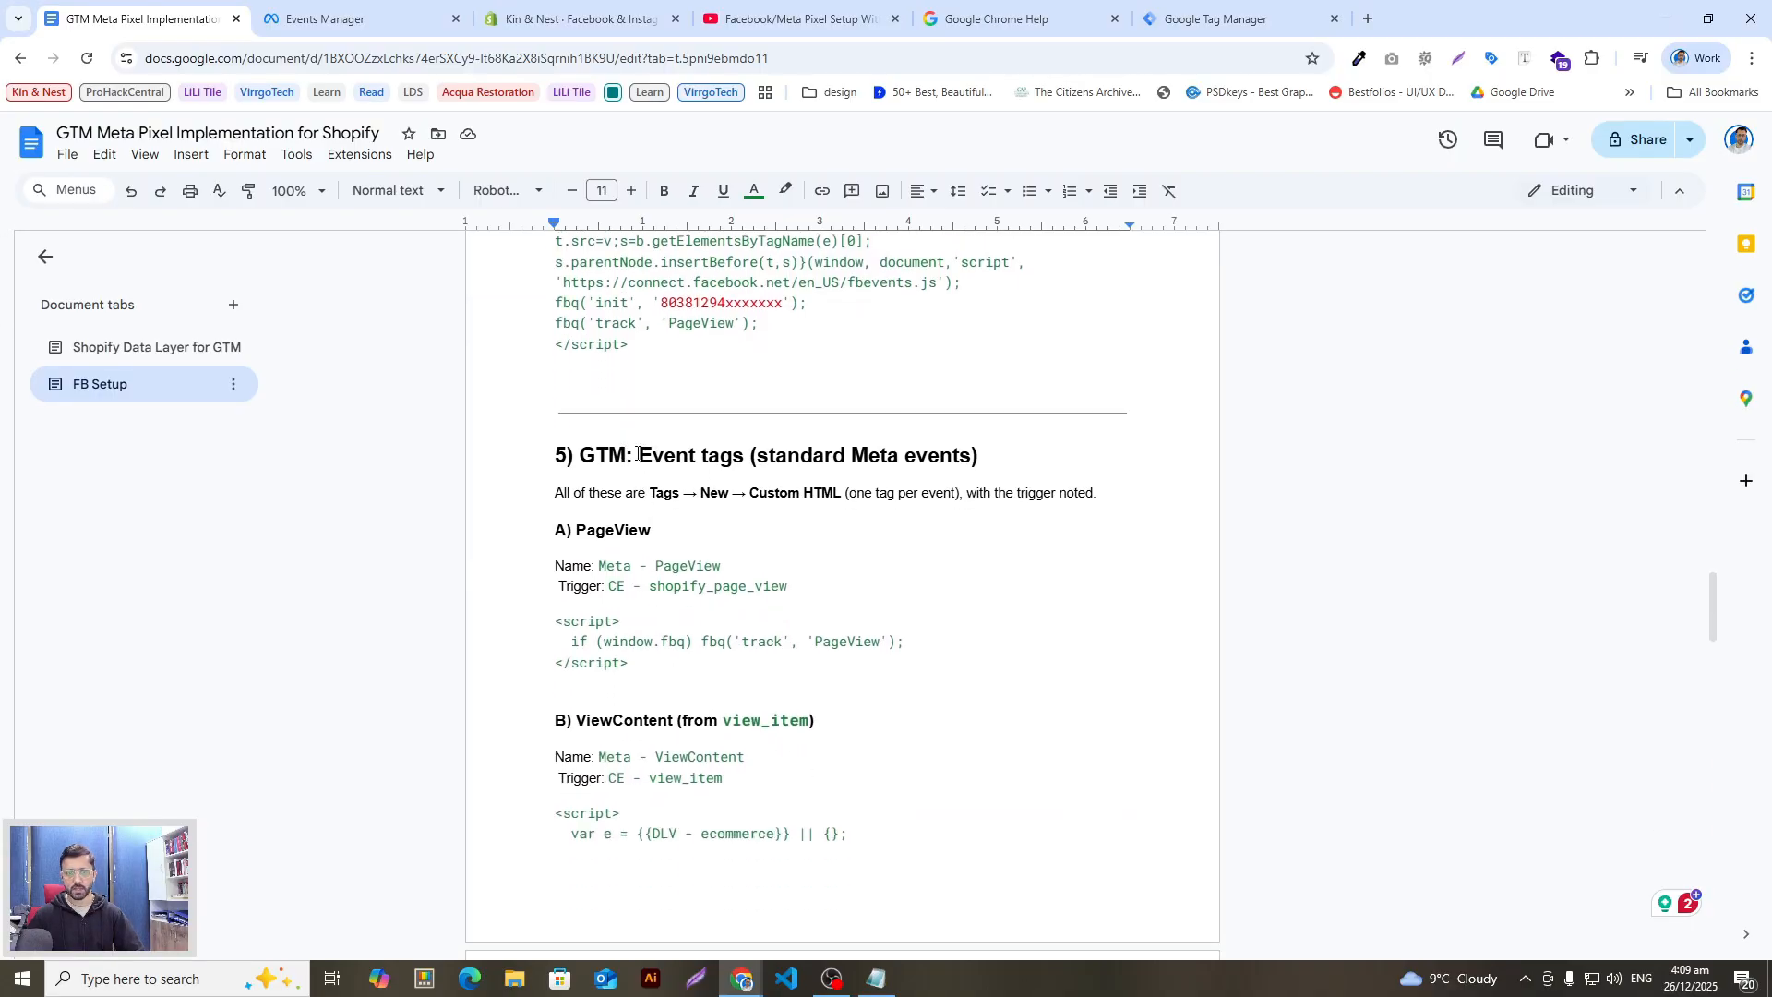
{"action": "left_click_drag", "start_coordinate": [639, 454], "coordinate": [744, 458]}
{"action": "left_click", "coordinate": [750, 505]}
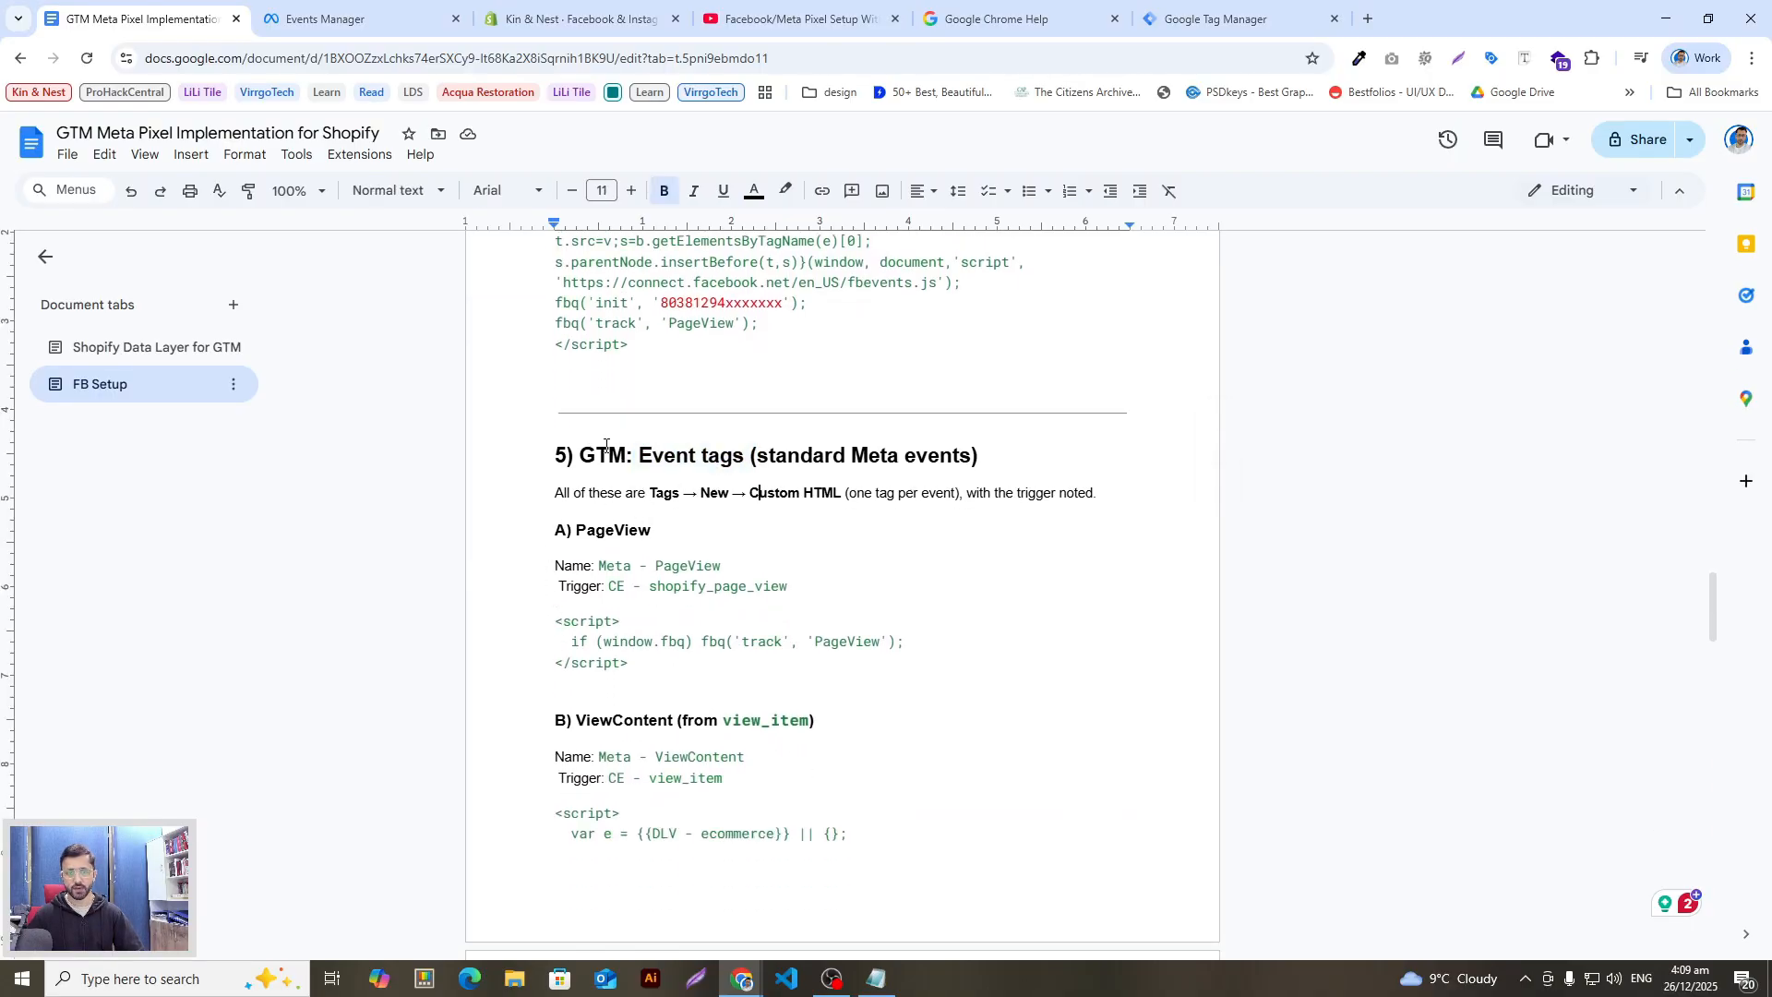
{"action": "scroll", "coordinate": [663, 534], "scroll_direction": "up", "scroll_amount": 15}
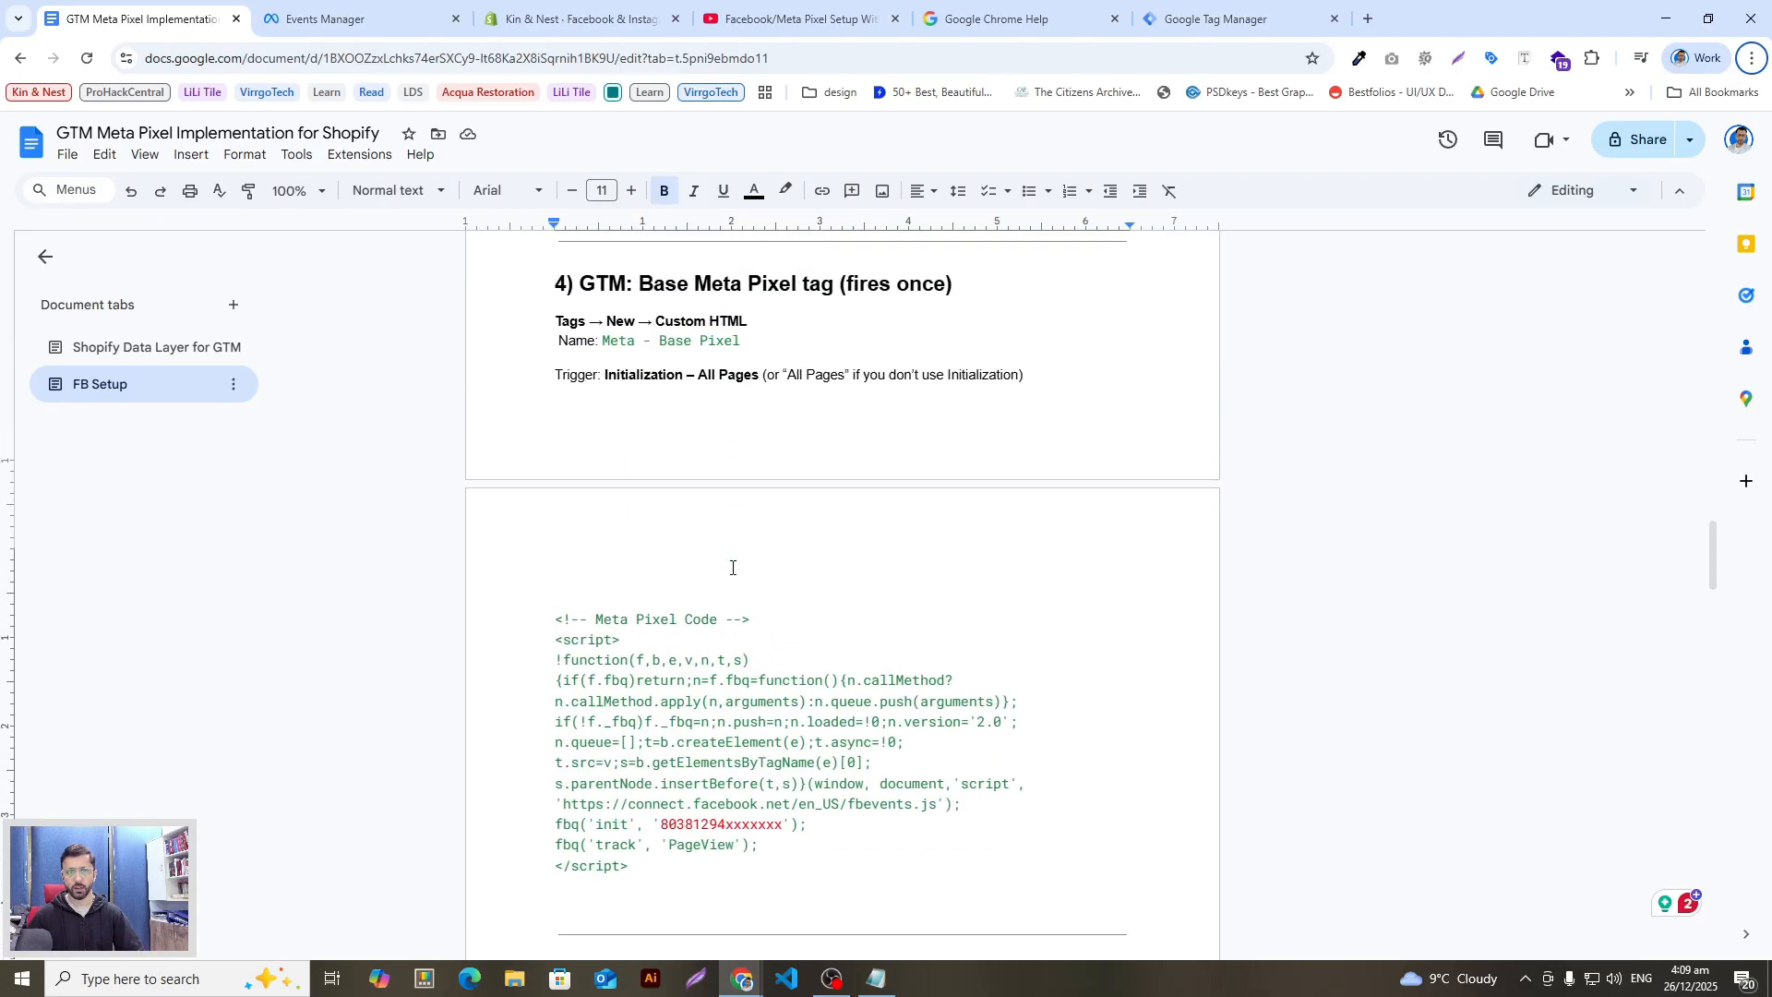
{"action": "scroll", "coordinate": [734, 578], "scroll_direction": "down", "scroll_amount": 2}
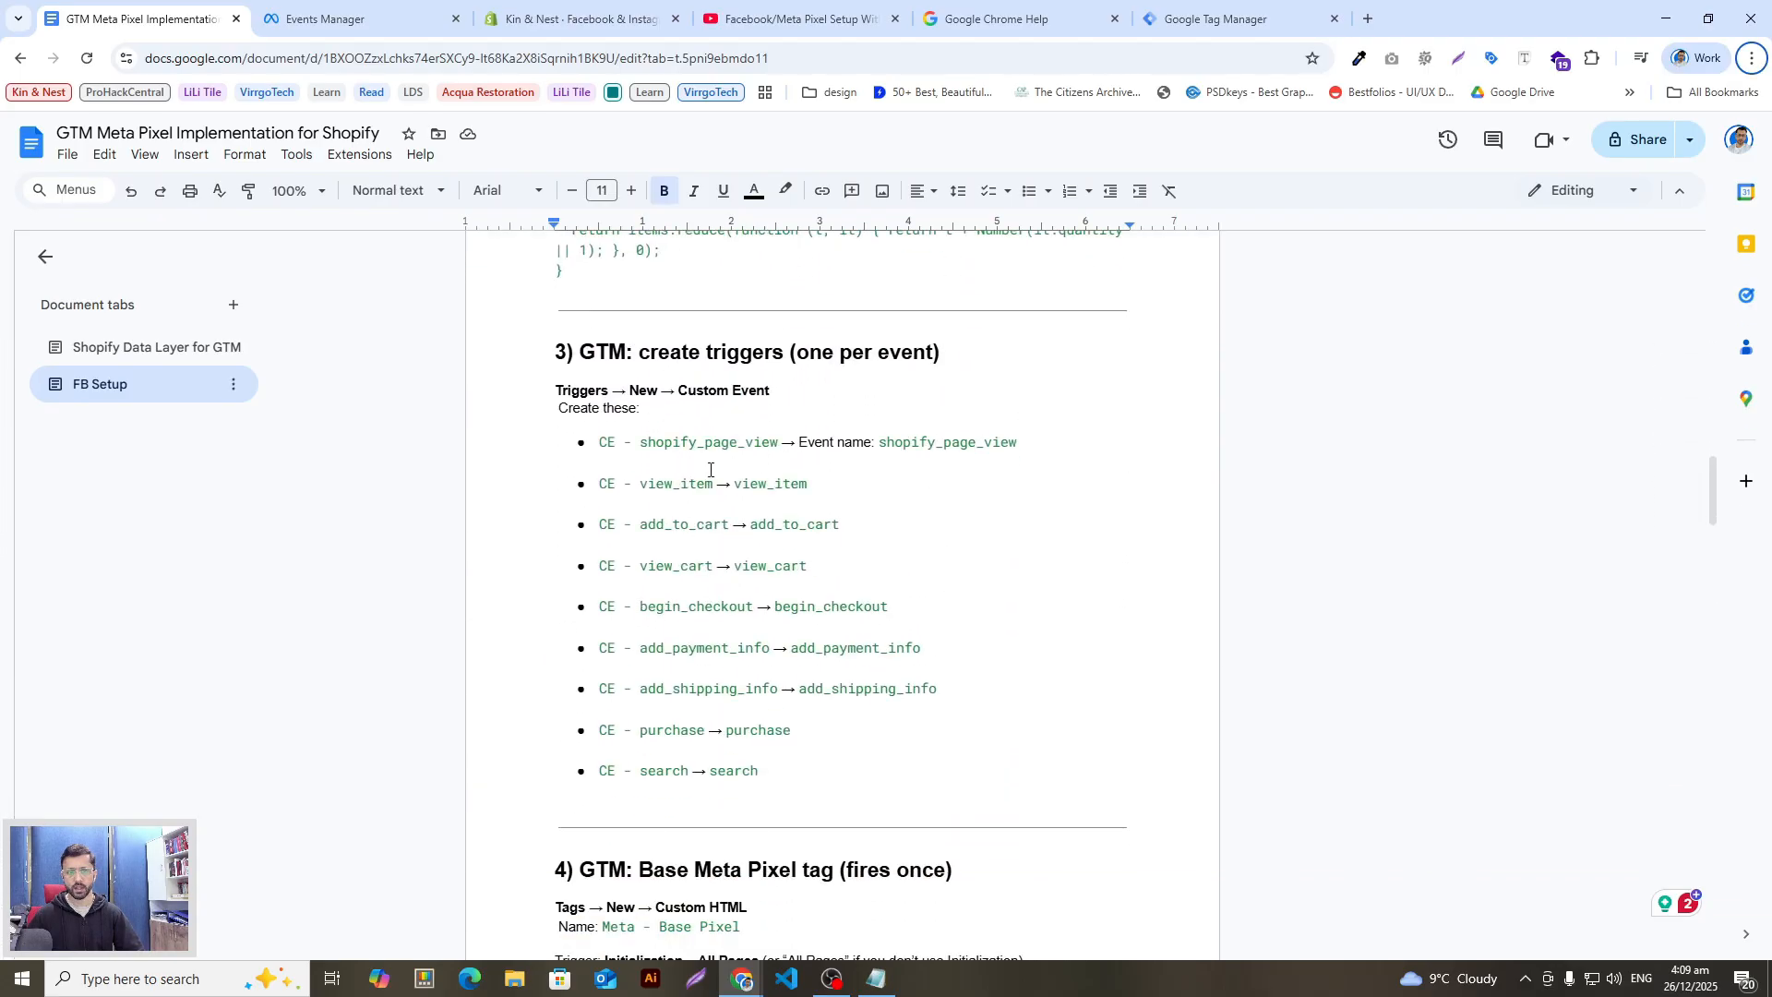
{"action": "left_click_drag", "start_coordinate": [1020, 446], "coordinate": [860, 468]}
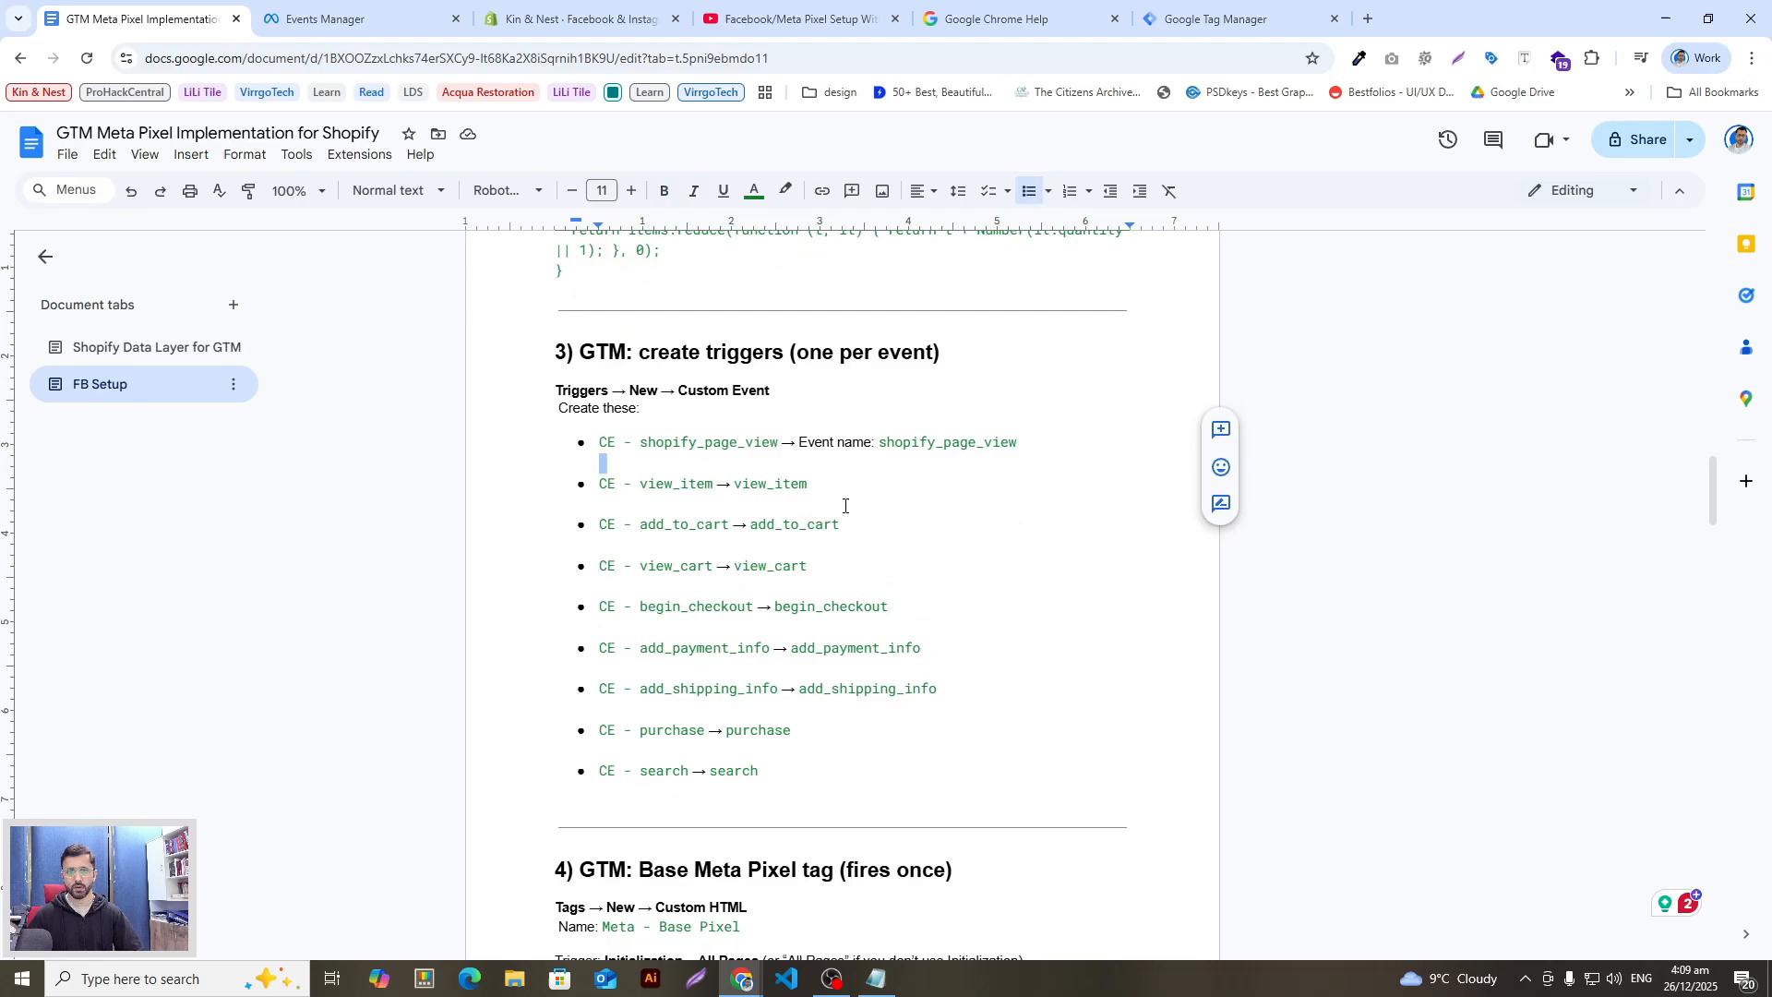
{"action": "scroll", "coordinate": [886, 636], "scroll_direction": "down", "scroll_amount": 12}
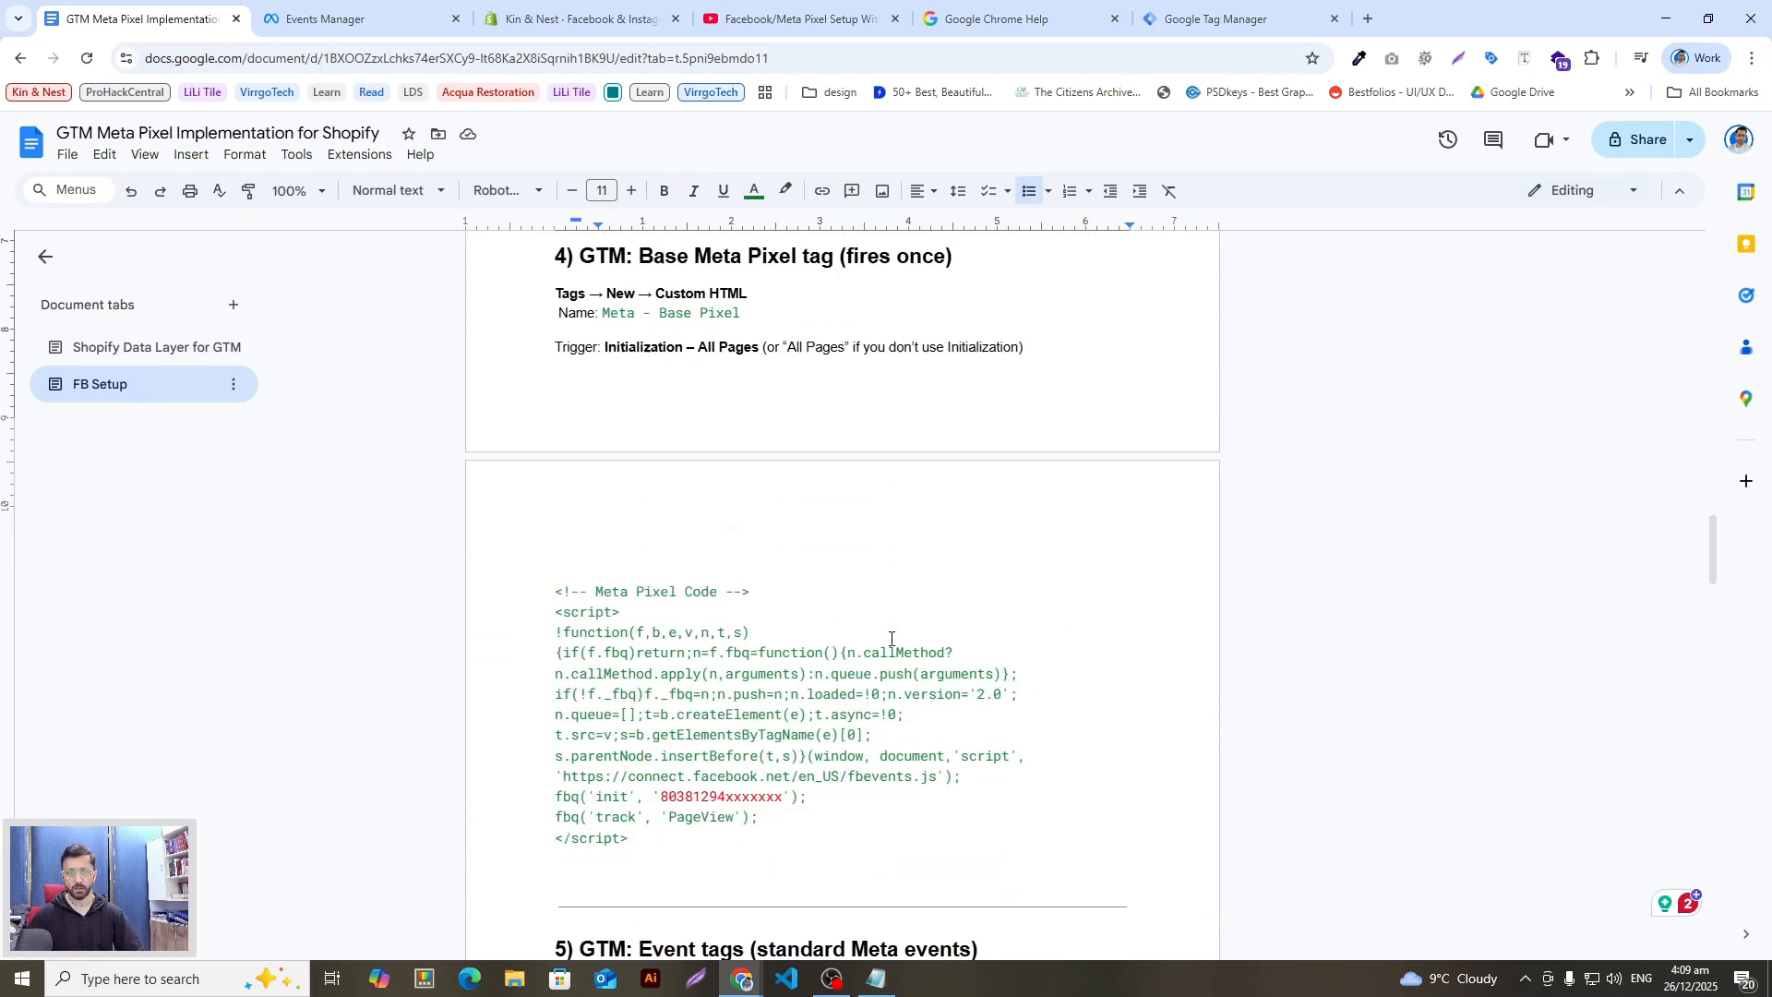
{"action": "scroll", "coordinate": [890, 639], "scroll_direction": "down", "scroll_amount": 12}
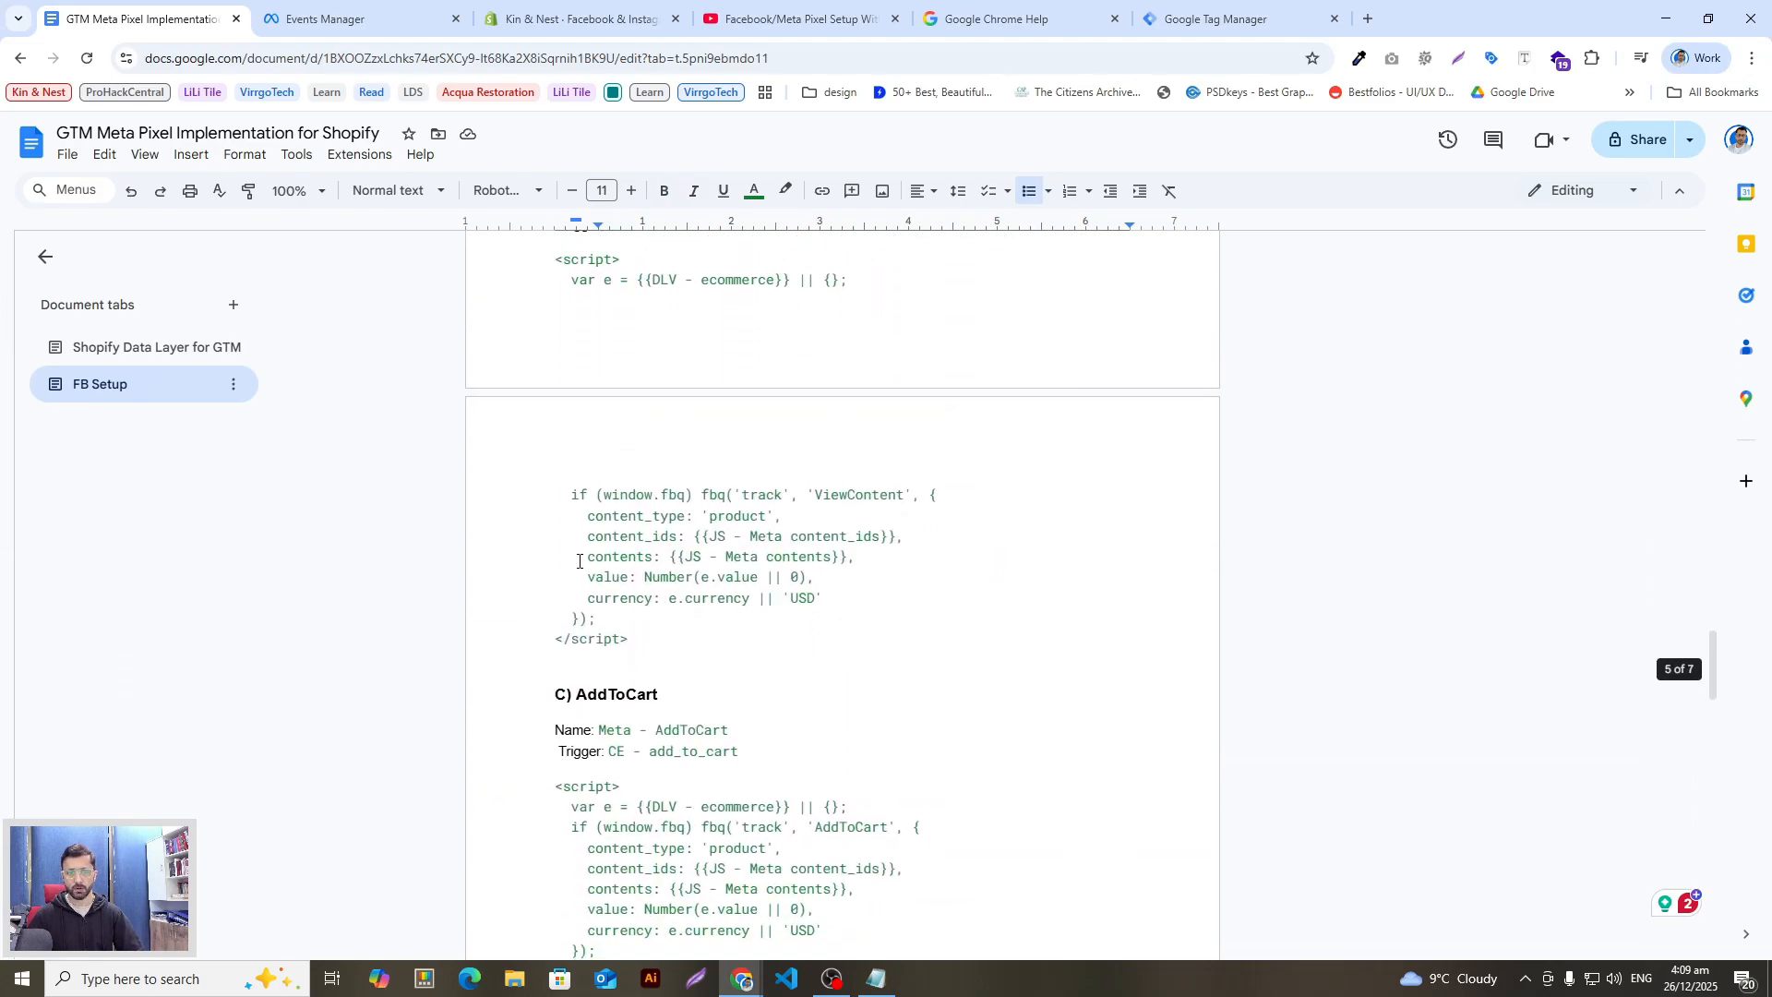
{"action": "scroll", "coordinate": [748, 596], "scroll_direction": "up", "scroll_amount": 5}
{"action": "scroll", "coordinate": [749, 596], "scroll_direction": "up", "scroll_amount": 2}
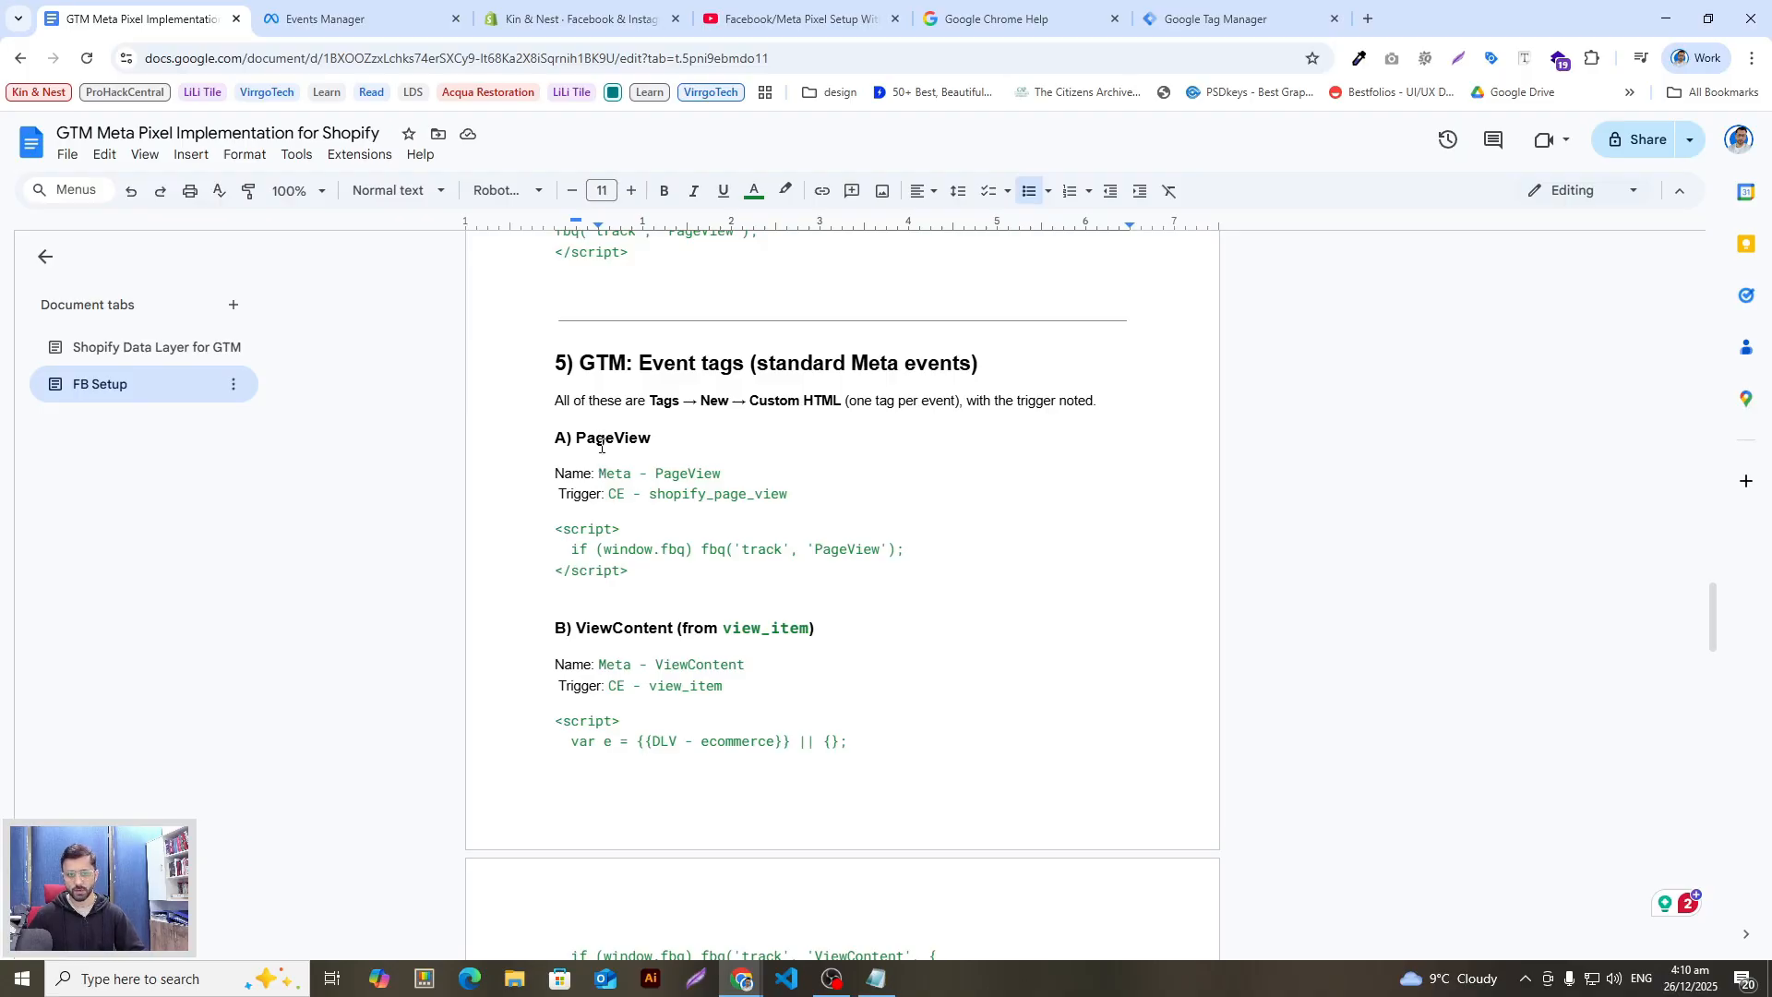
Step: Select the tag name 'Meta - PageView' on its Name line to copy it
{"action": "double_click", "coordinate": [646, 438]}
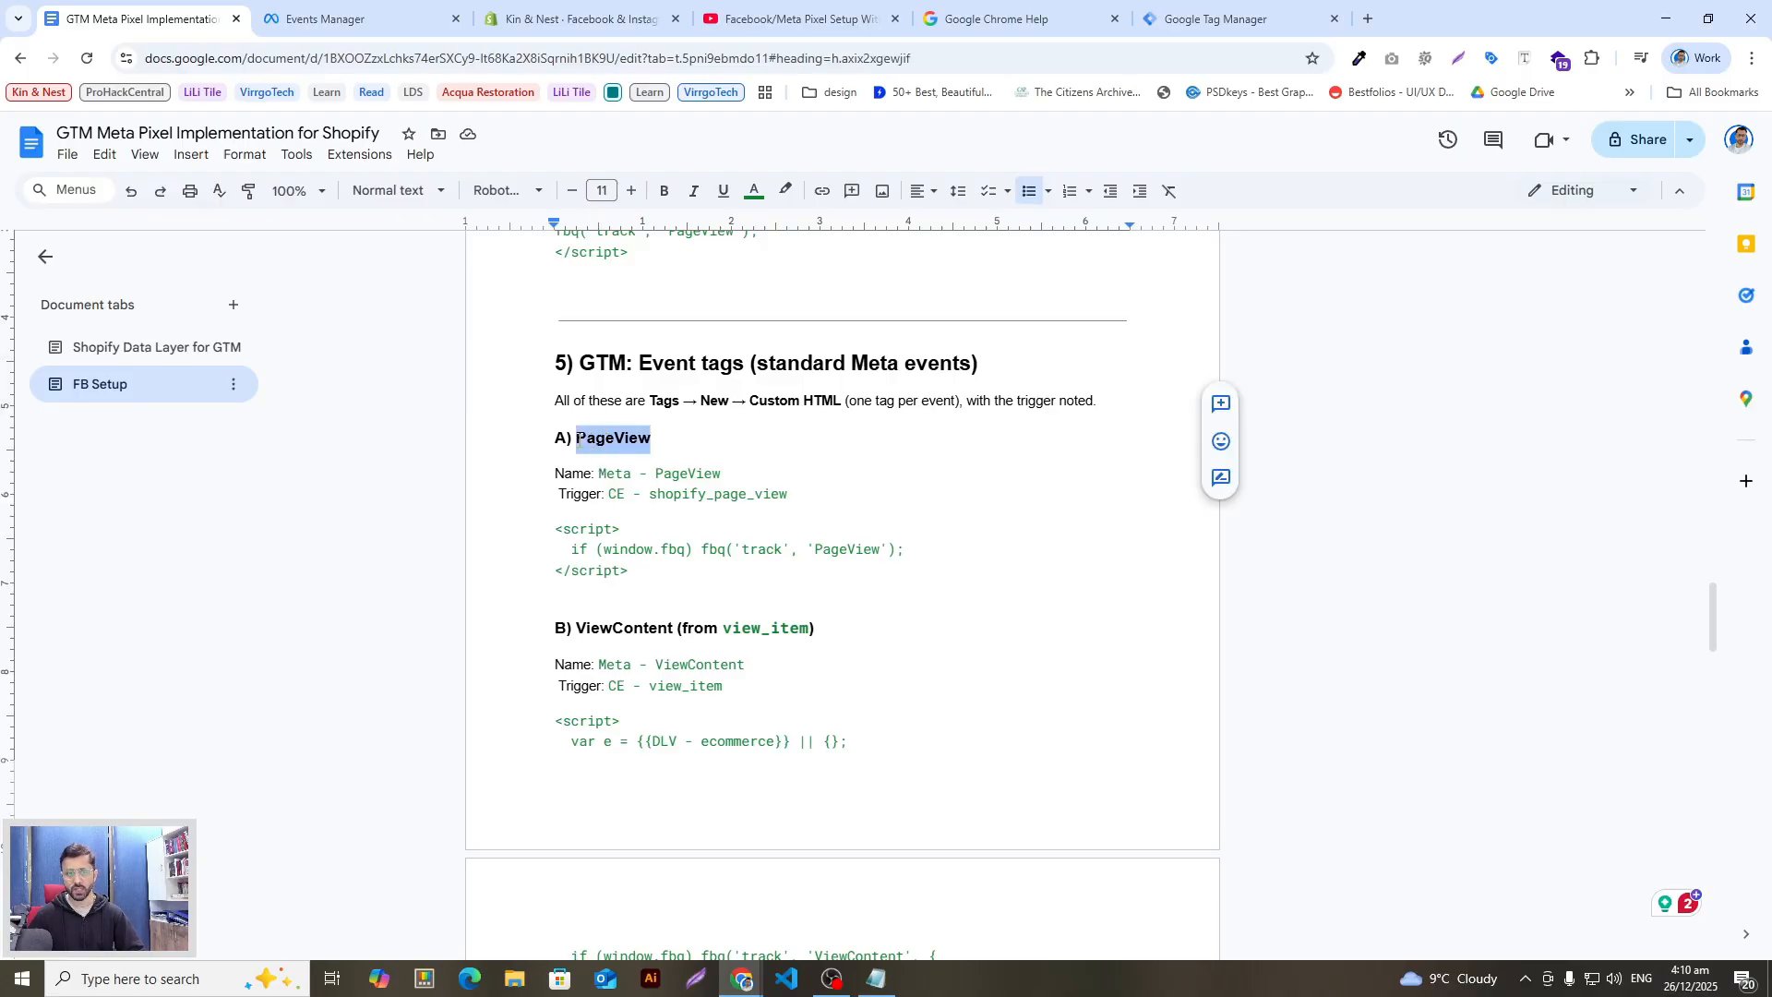
{"action": "left_click", "coordinate": [627, 472]}
{"action": "left_click", "coordinate": [725, 471]}
{"action": "left_click_drag", "start_coordinate": [726, 472], "coordinate": [591, 470]}
{"action": "key", "text": "ctrl+c"}
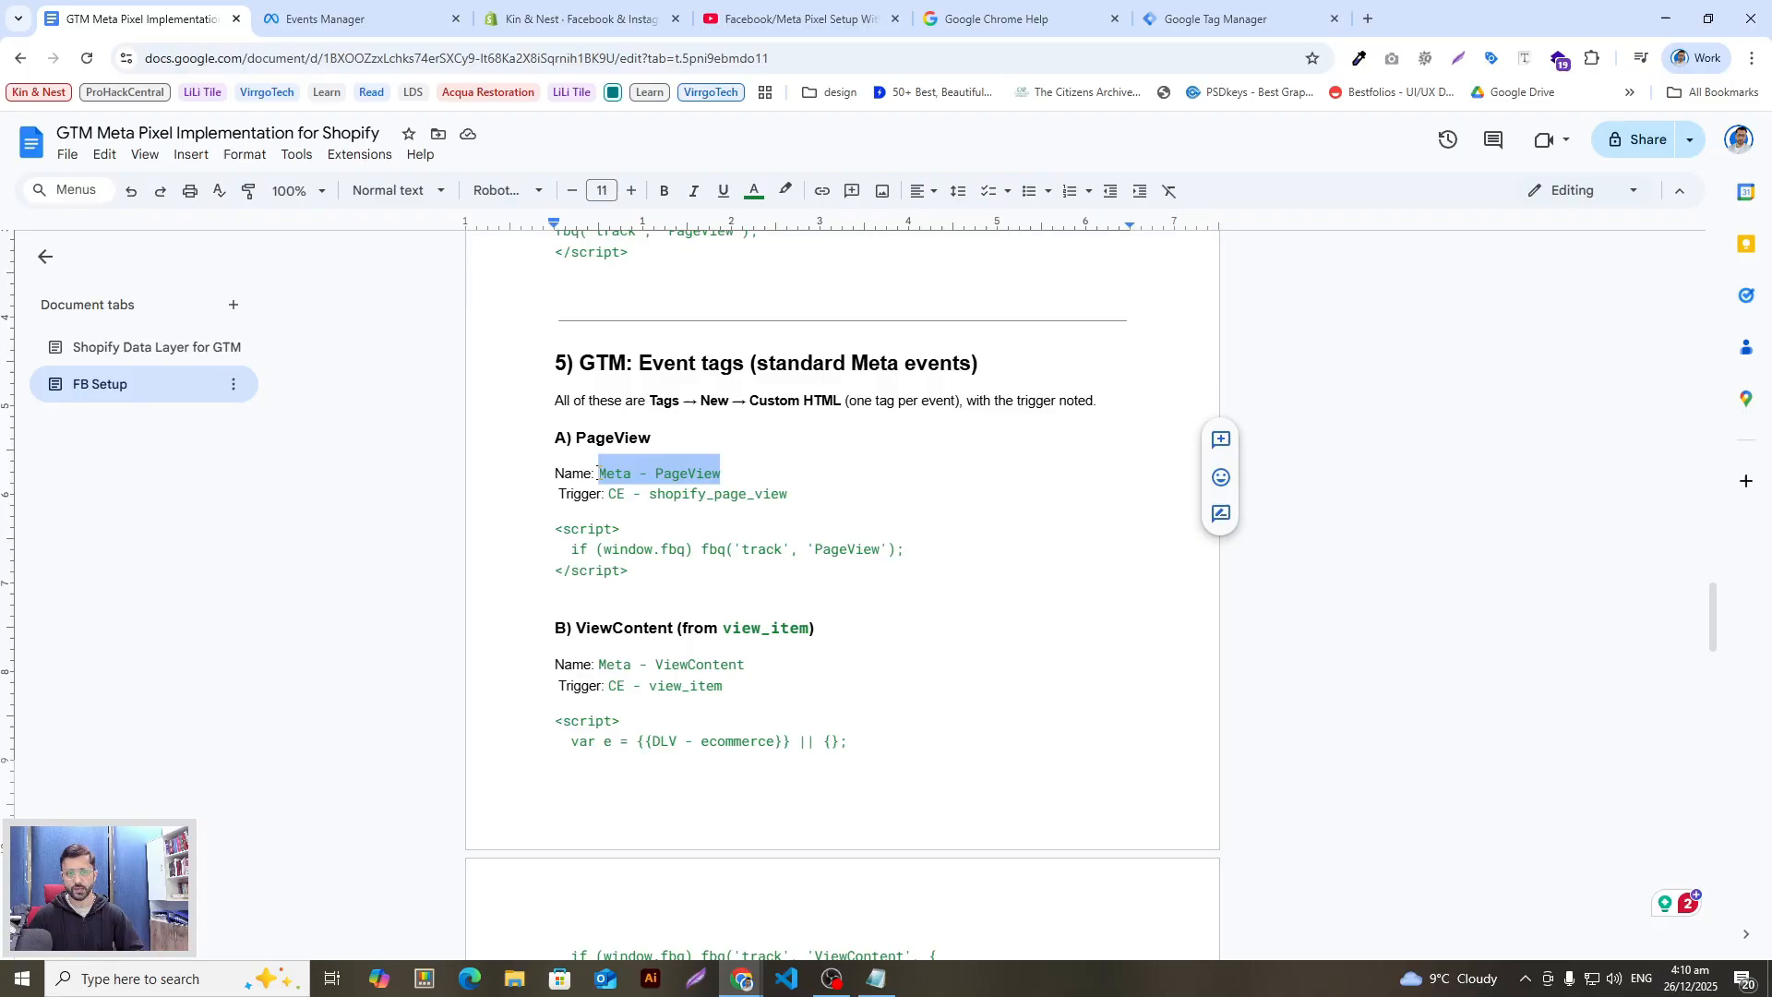
{"action": "key", "text": "alt+Tab"}
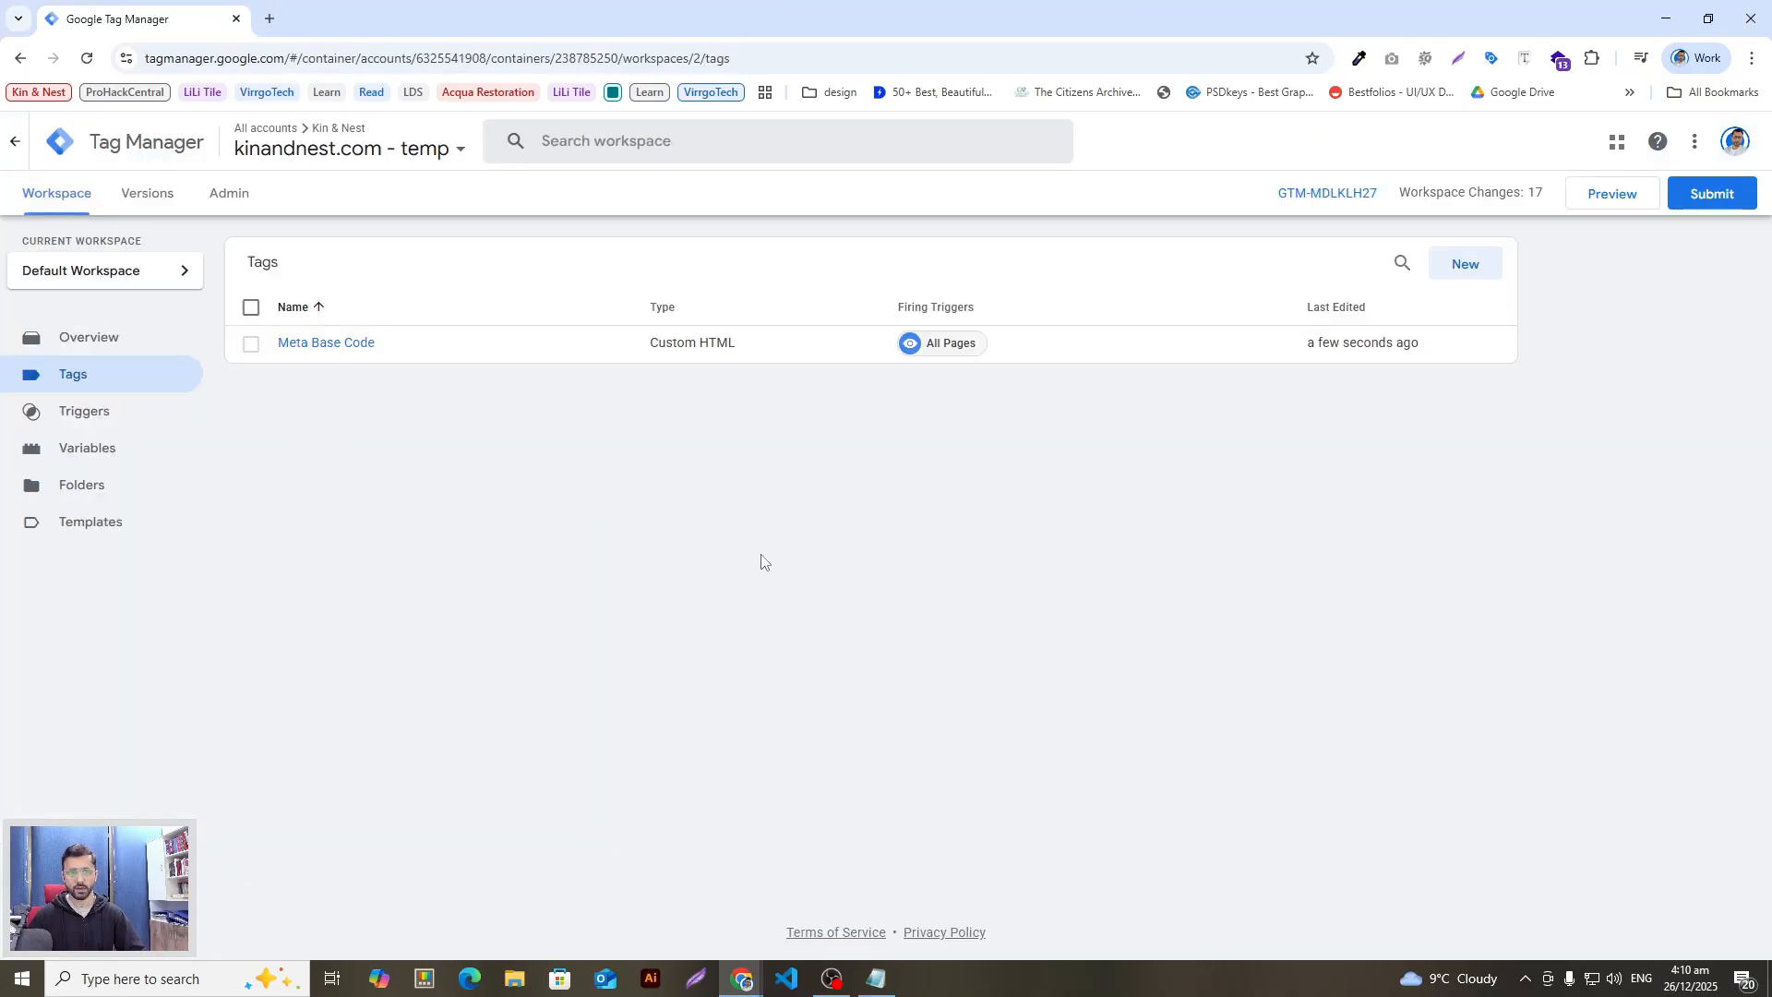
Step: Start a new tag named 'Meta - PageView' and copy the fbq PageView script from the document
{"action": "left_click", "coordinate": [1460, 266]}
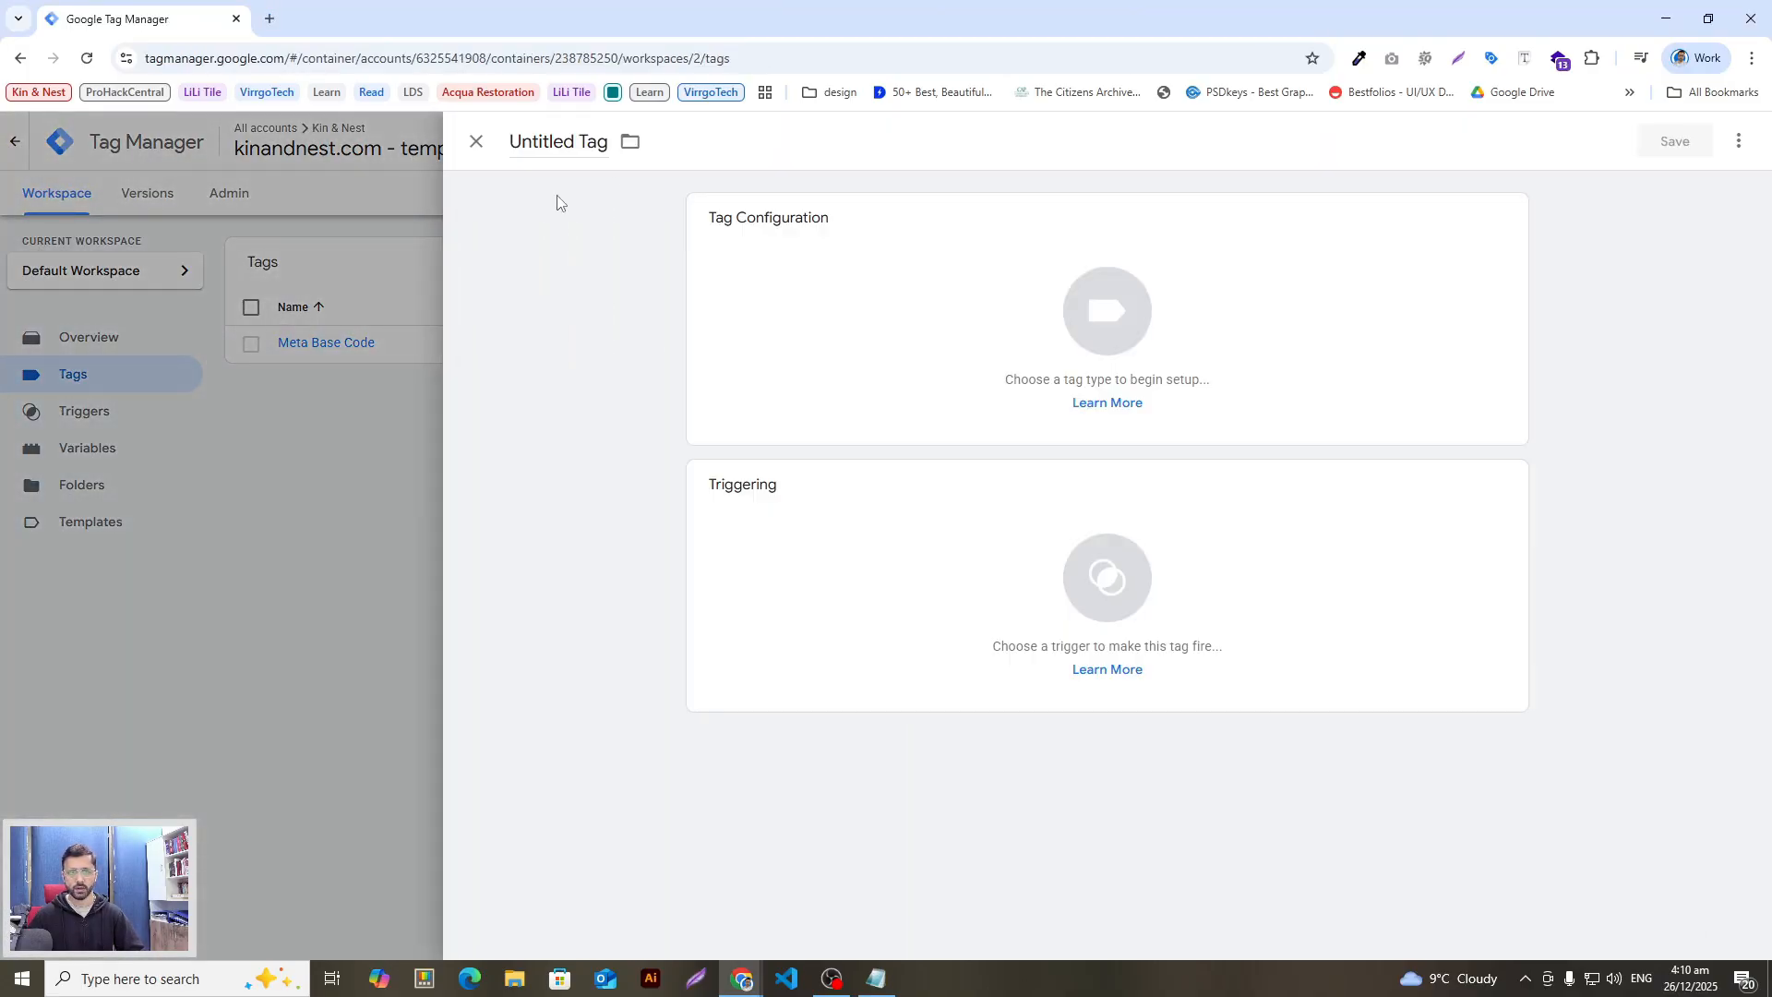
{"action": "left_click", "coordinate": [558, 141]}
{"action": "key", "text": "ctrl+v"}
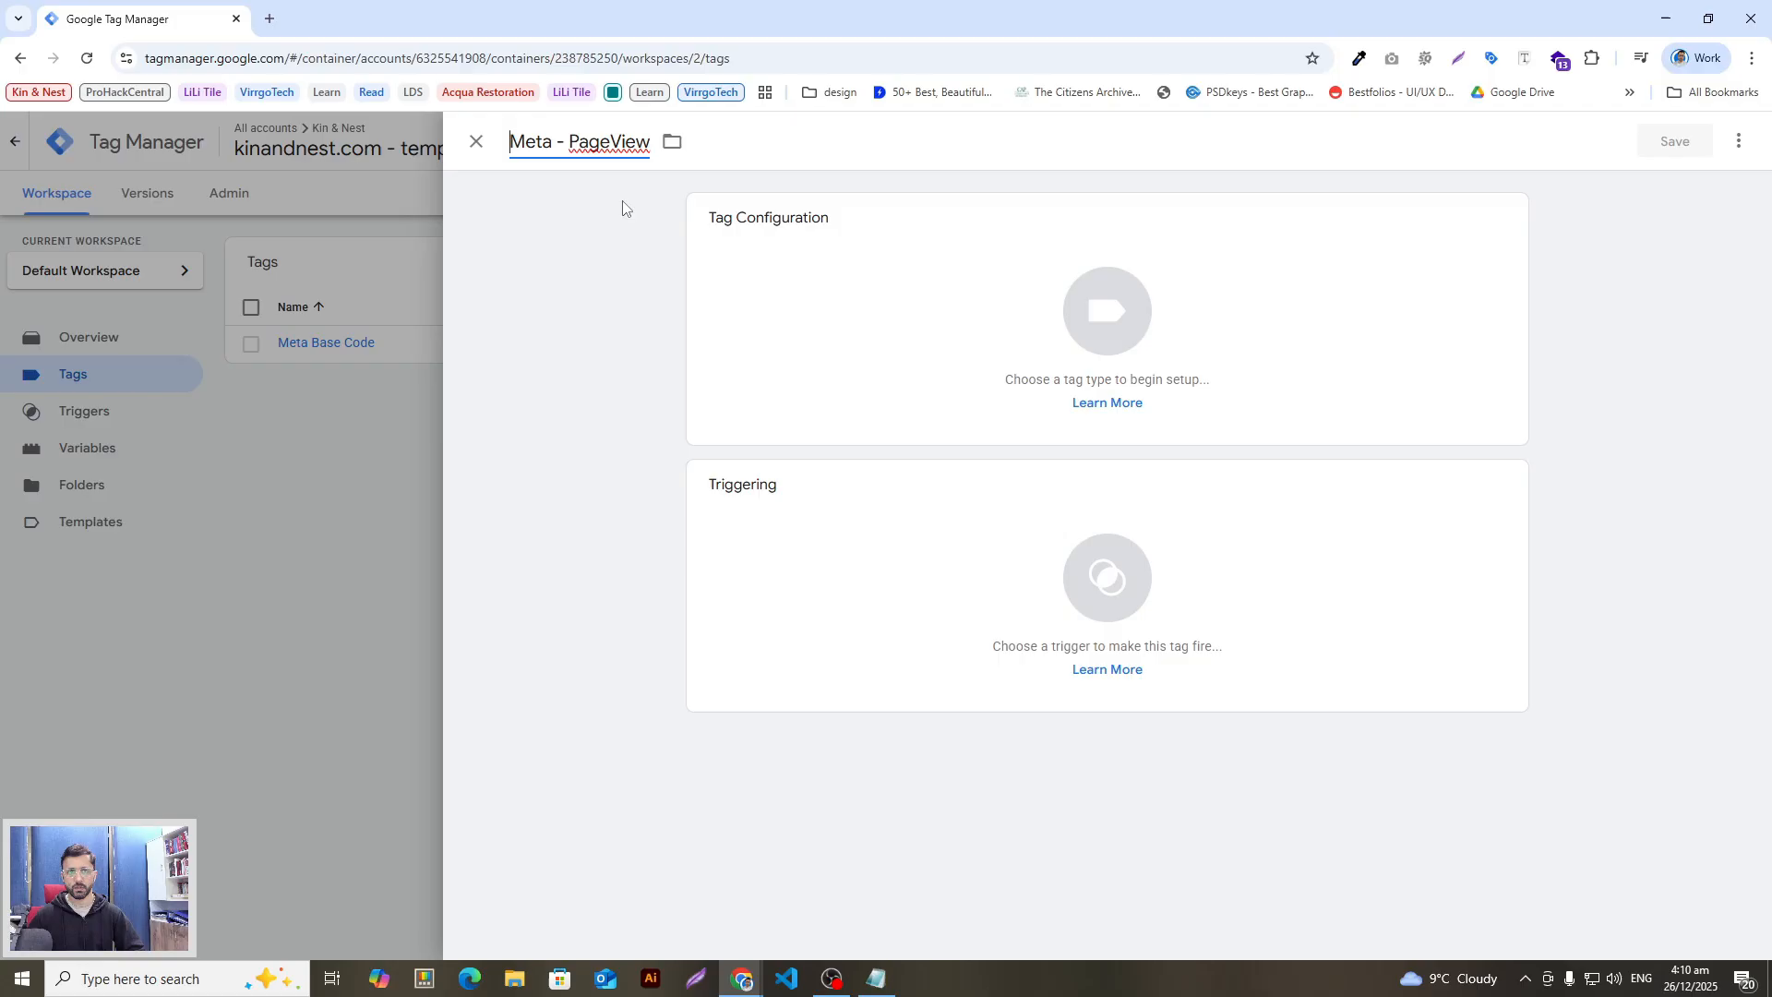
{"action": "left_click", "coordinate": [1218, 317]}
{"action": "key", "text": "alt+Tab"}
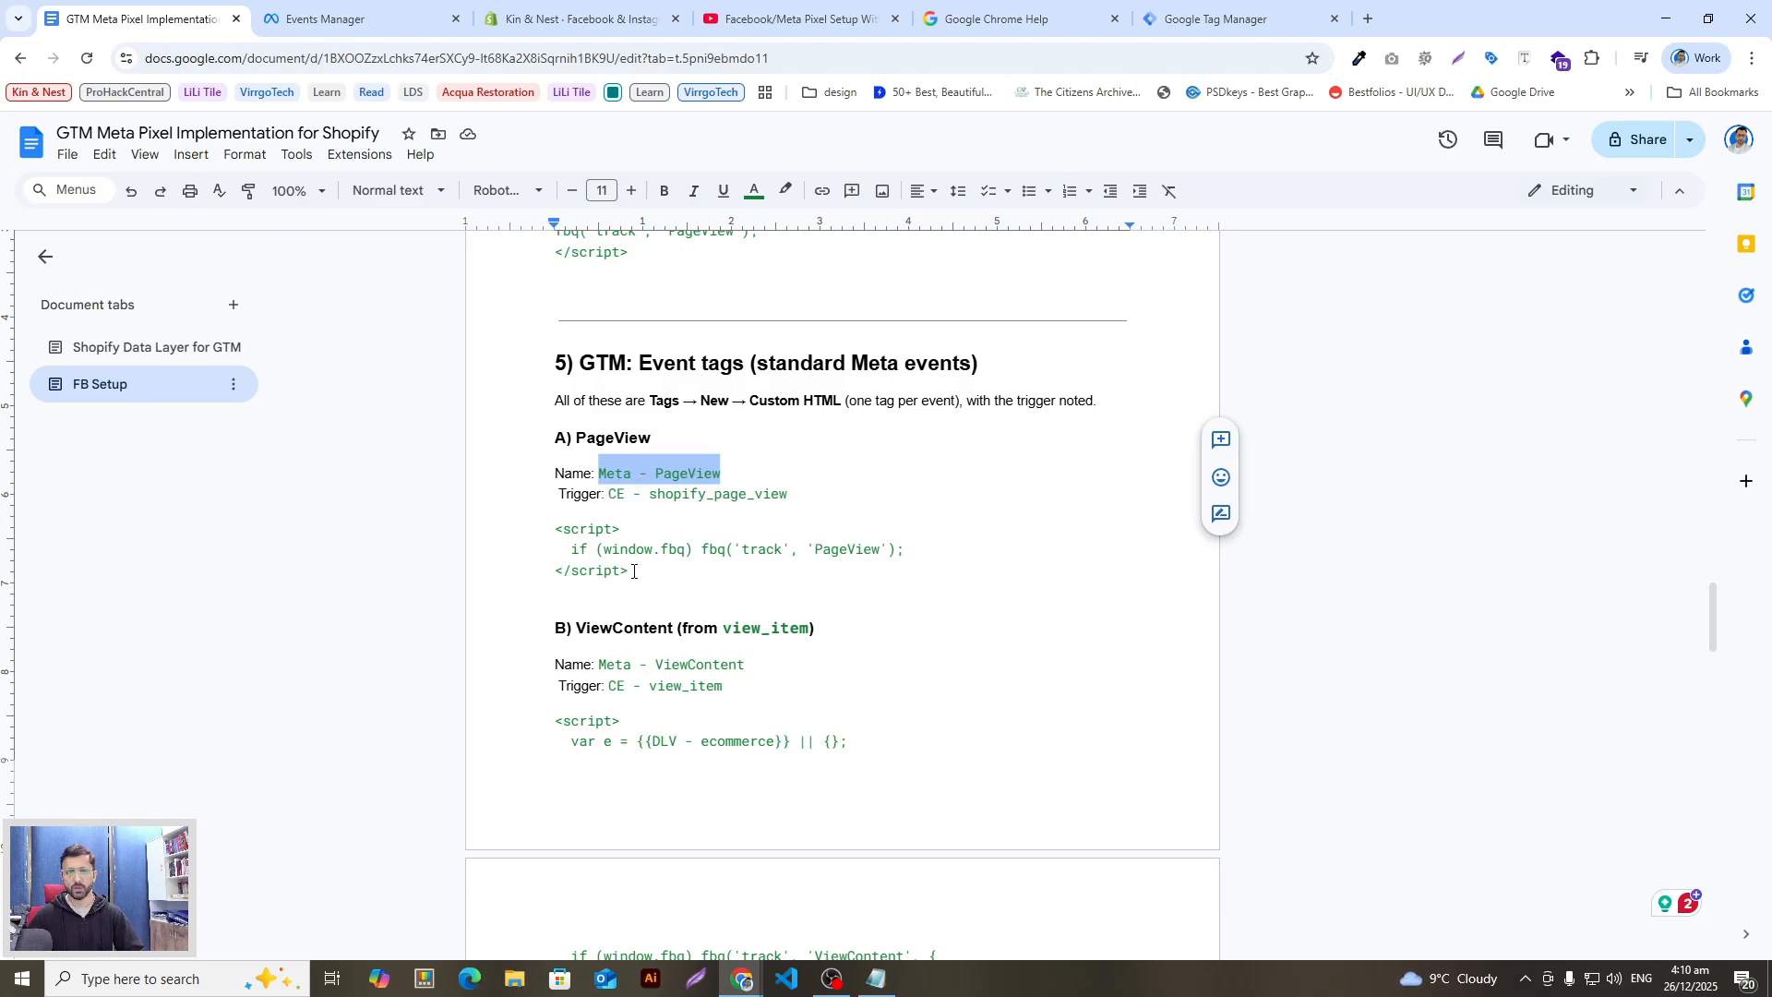
{"action": "left_click_drag", "start_coordinate": [633, 571], "coordinate": [557, 530]}
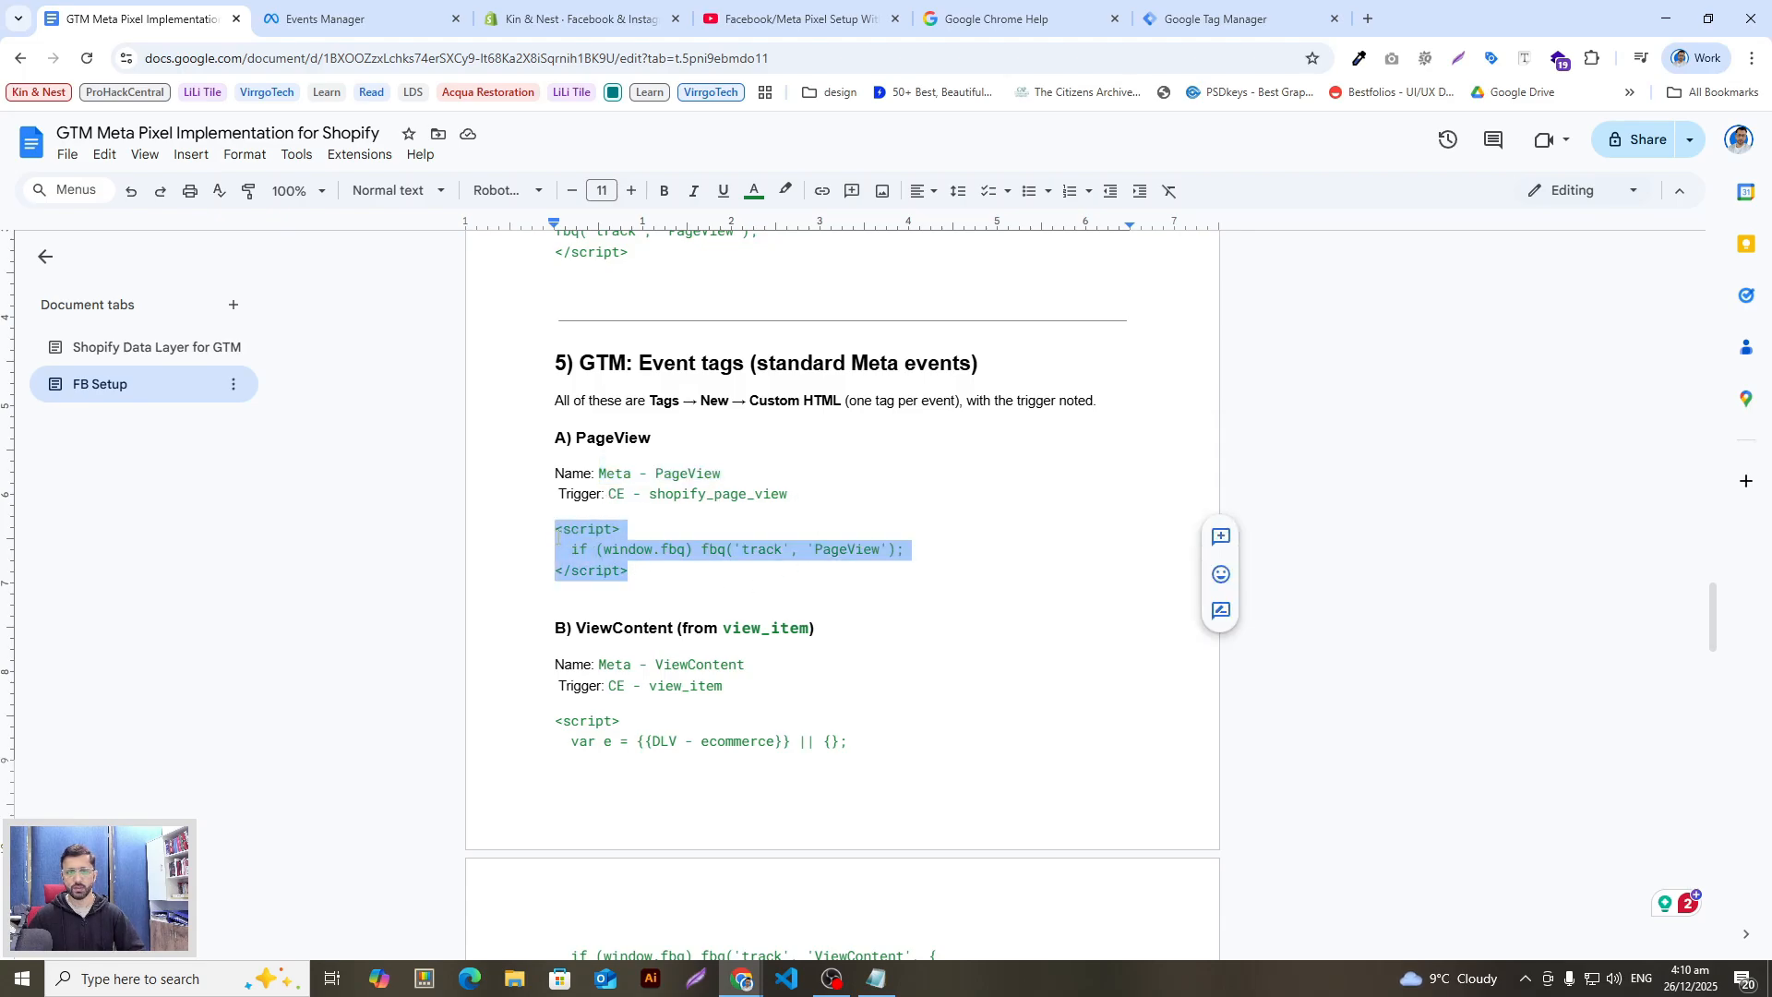
{"action": "left_click_drag", "start_coordinate": [646, 571], "coordinate": [550, 537]}
{"action": "key", "text": "ctrl+c"}
{"action": "key", "text": "alt+Tab"}
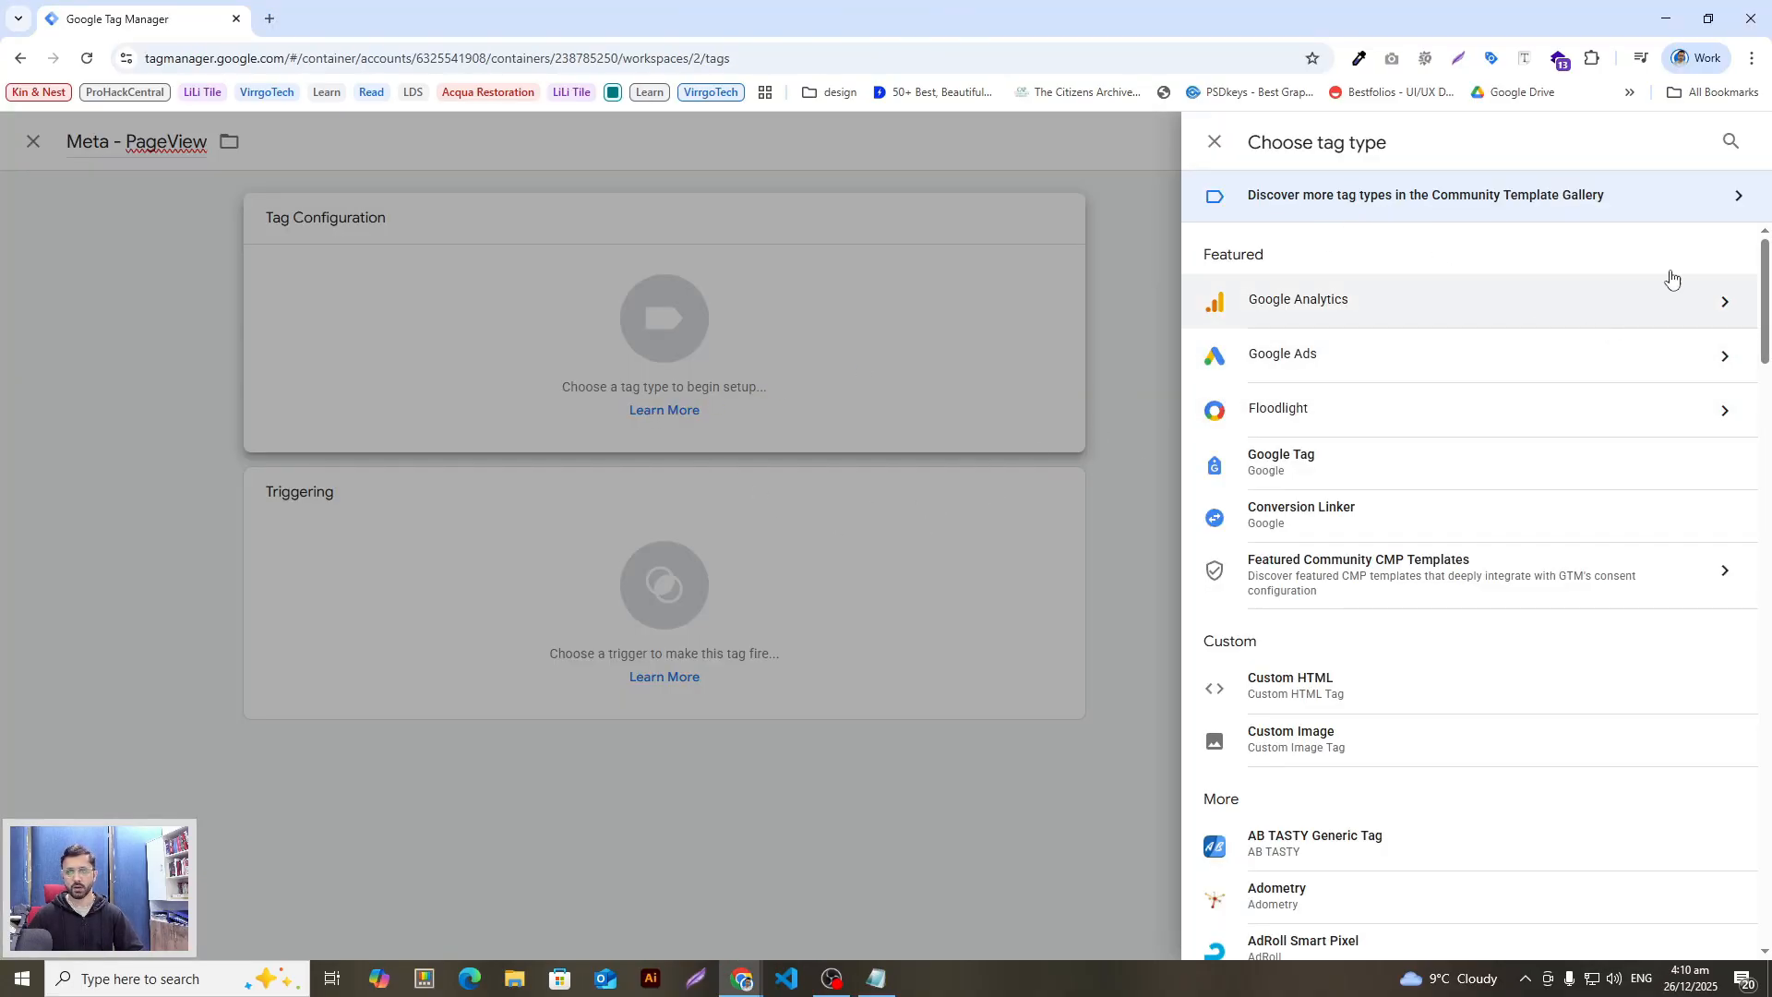
Step: Set the tag type to Custom HTML and paste the PageView script into its HTML field
{"action": "left_click", "coordinate": [1730, 140]}
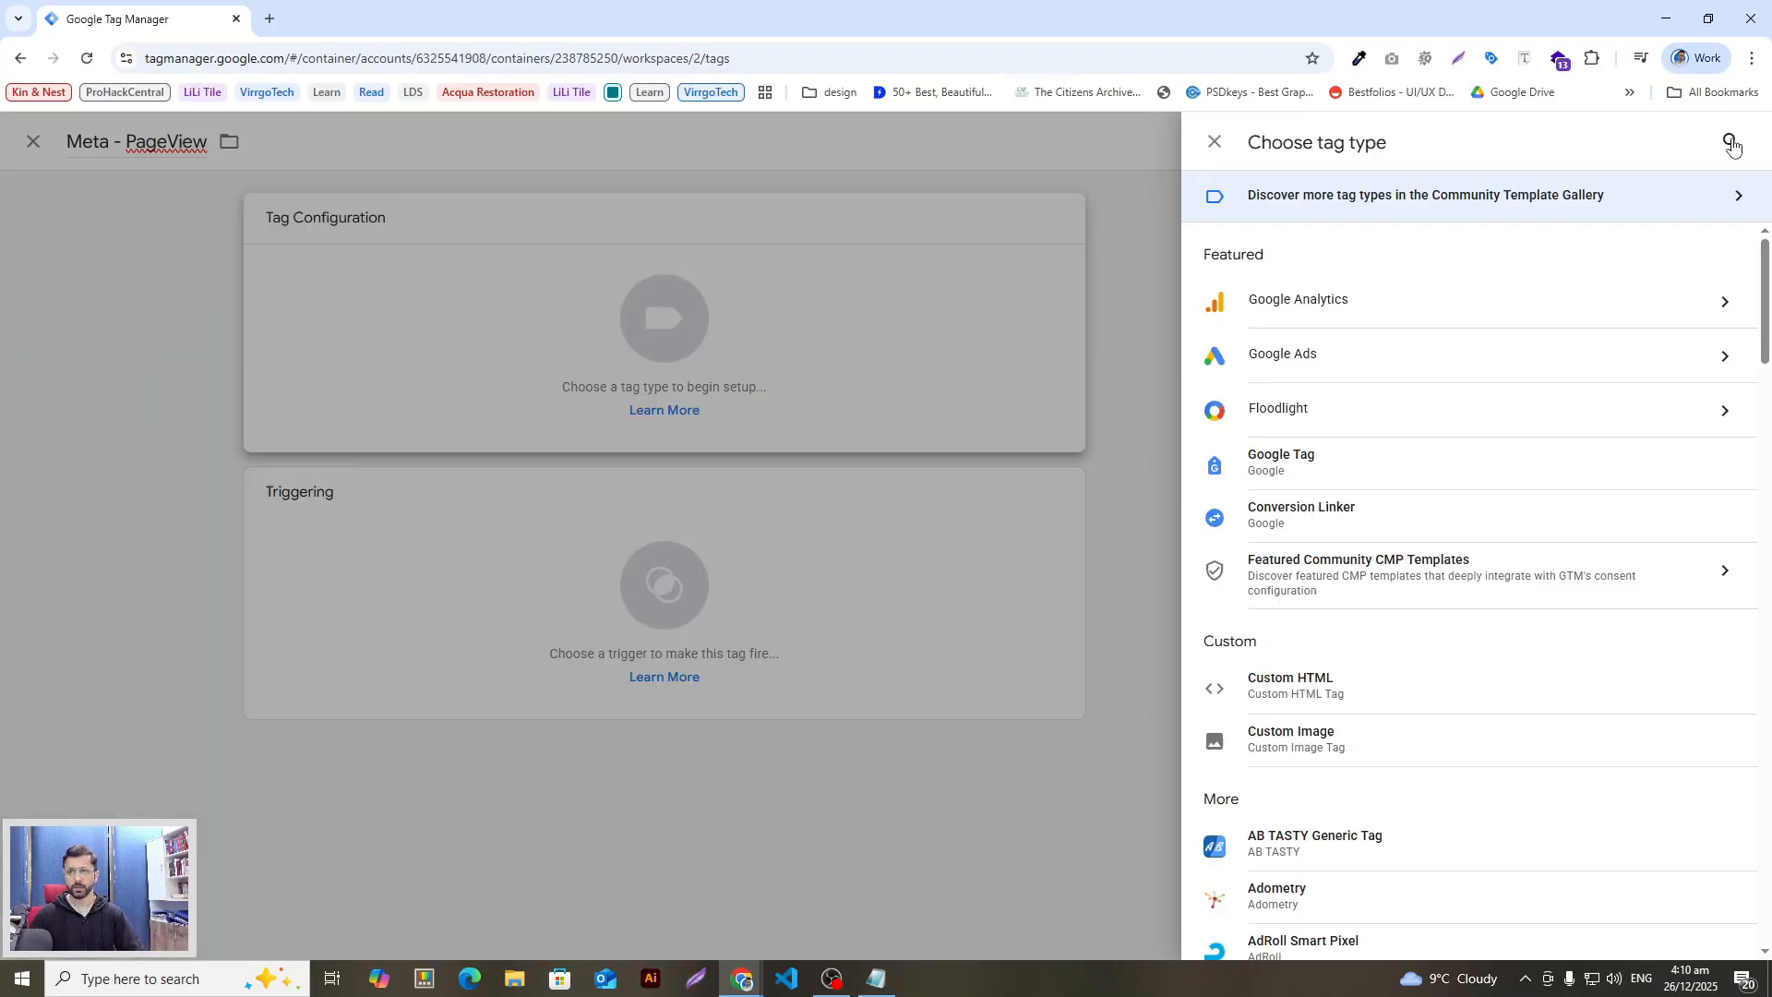
{"action": "type", "text": "cusom"}
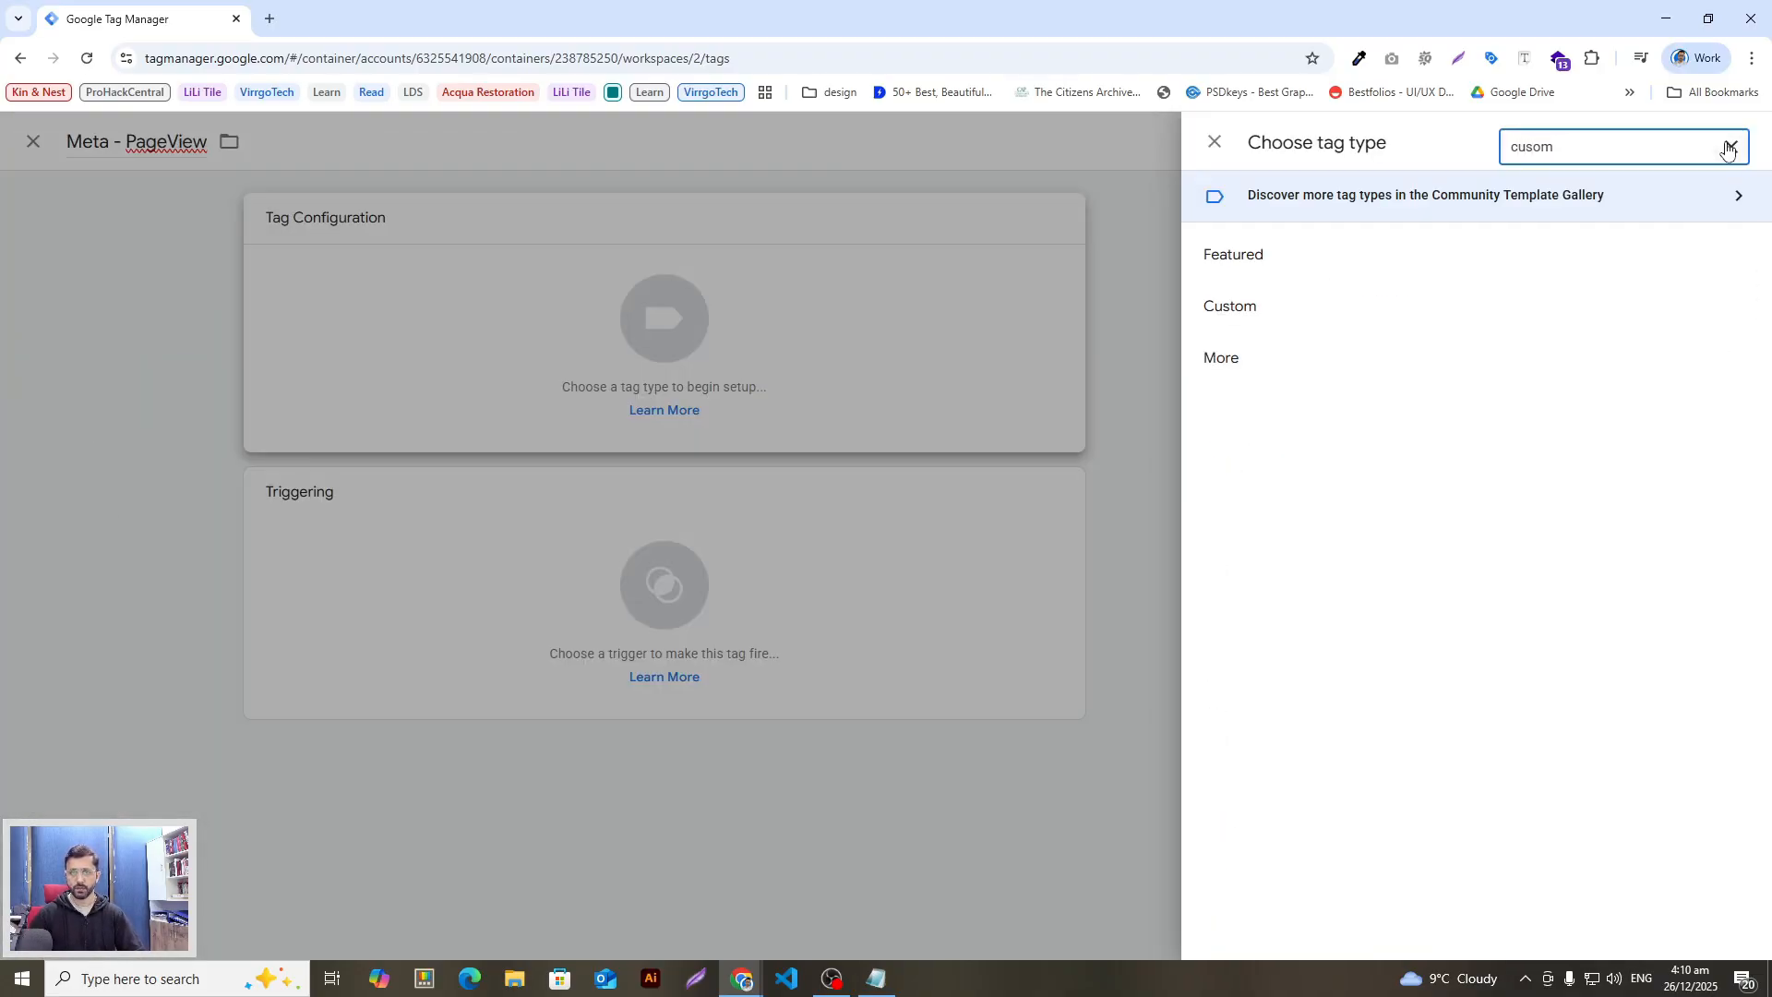
{"action": "key", "text": "BackSpace"}
{"action": "key", "text": "BackSpace"}
{"action": "type", "text": "t"}
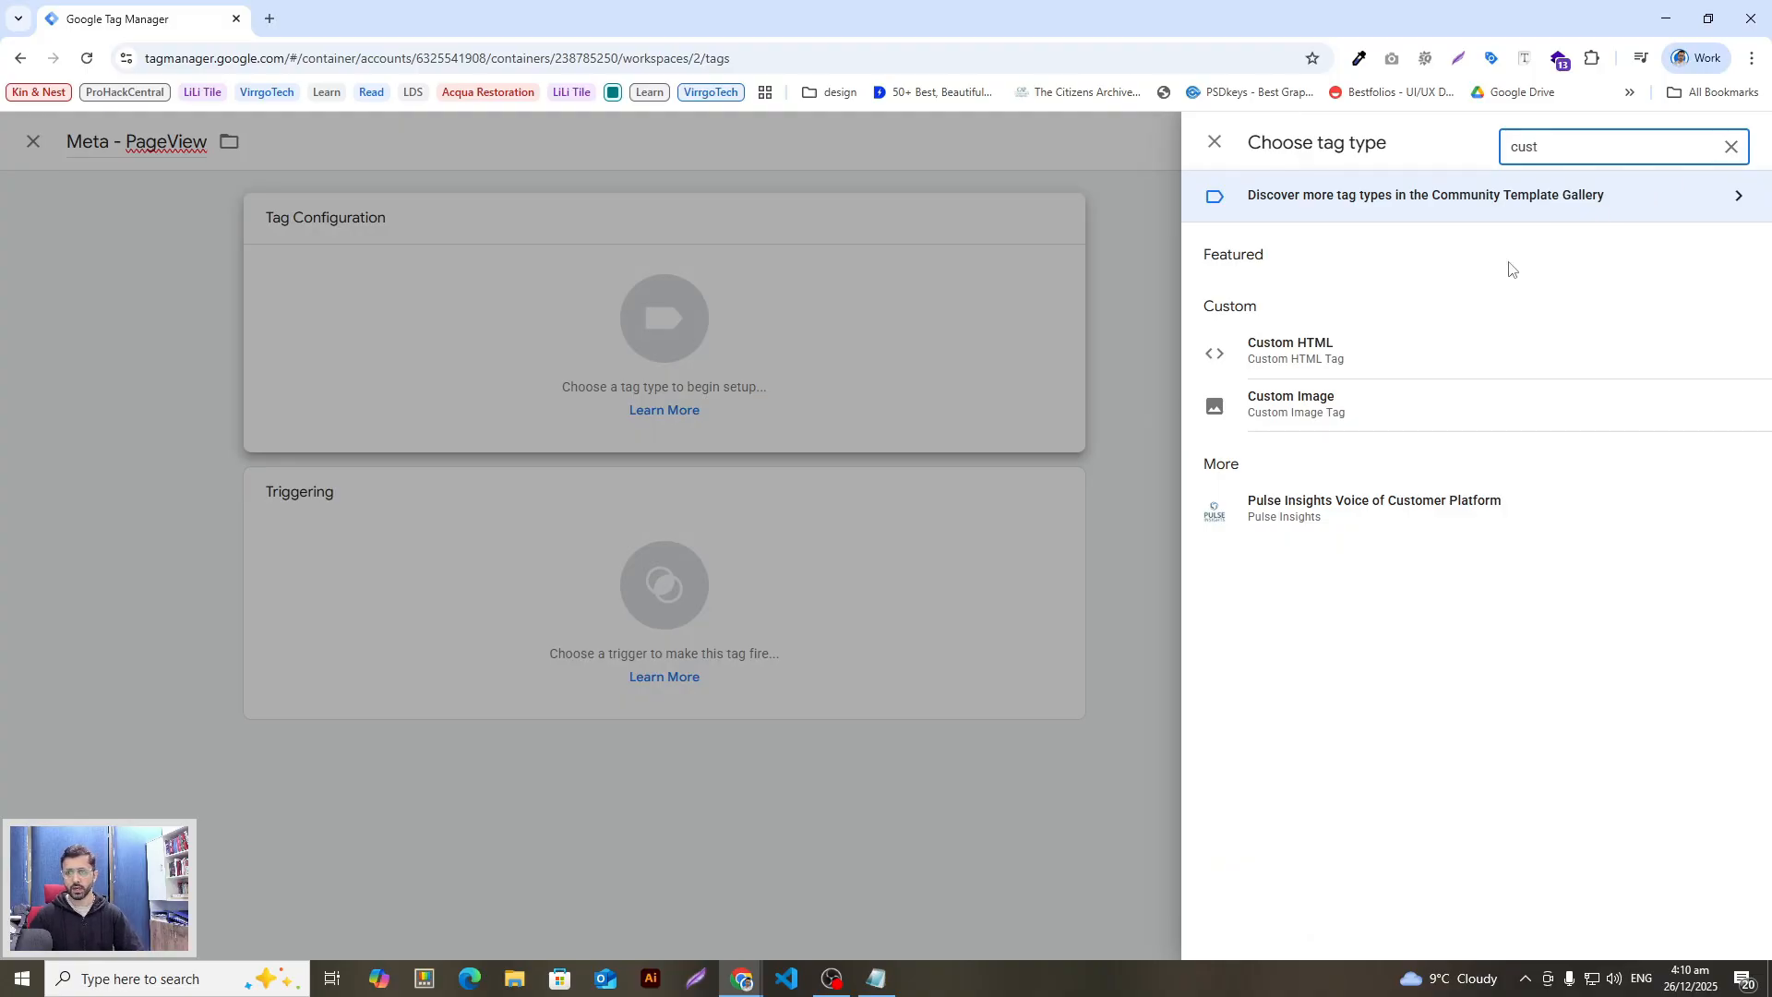
{"action": "left_click", "coordinate": [1399, 349]}
{"action": "key", "text": "alt+Tab"}
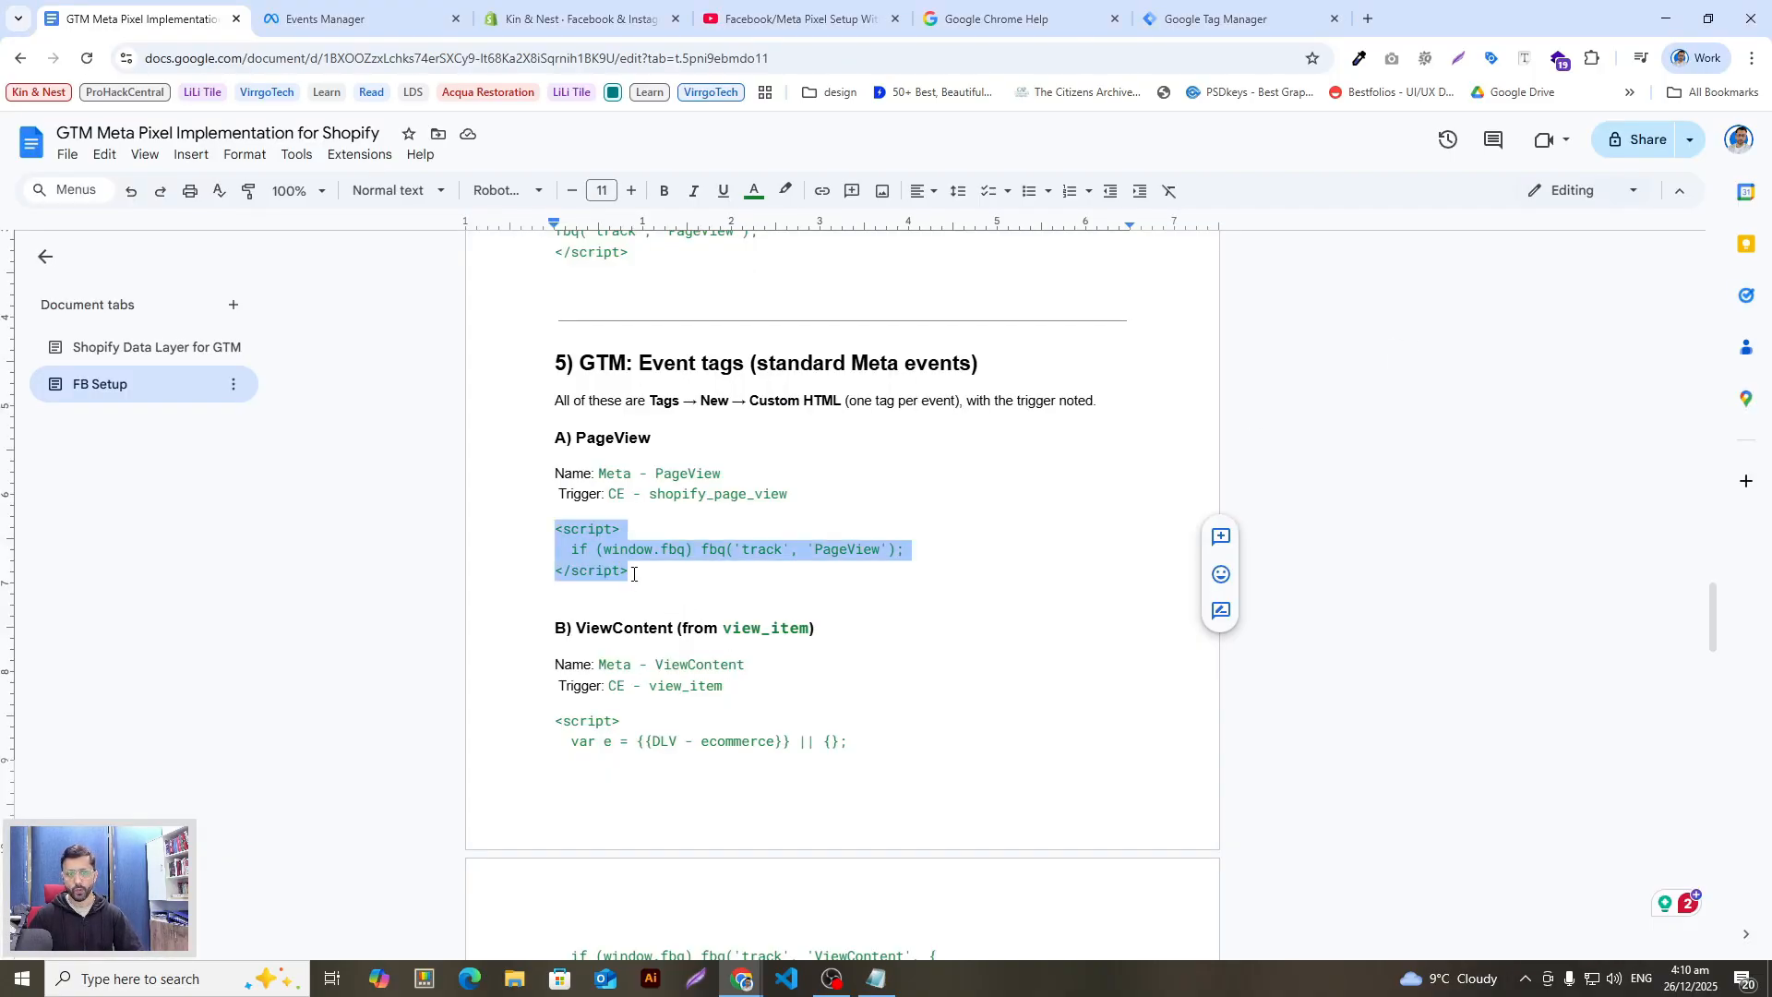
{"action": "key", "text": "alt+Tab"}
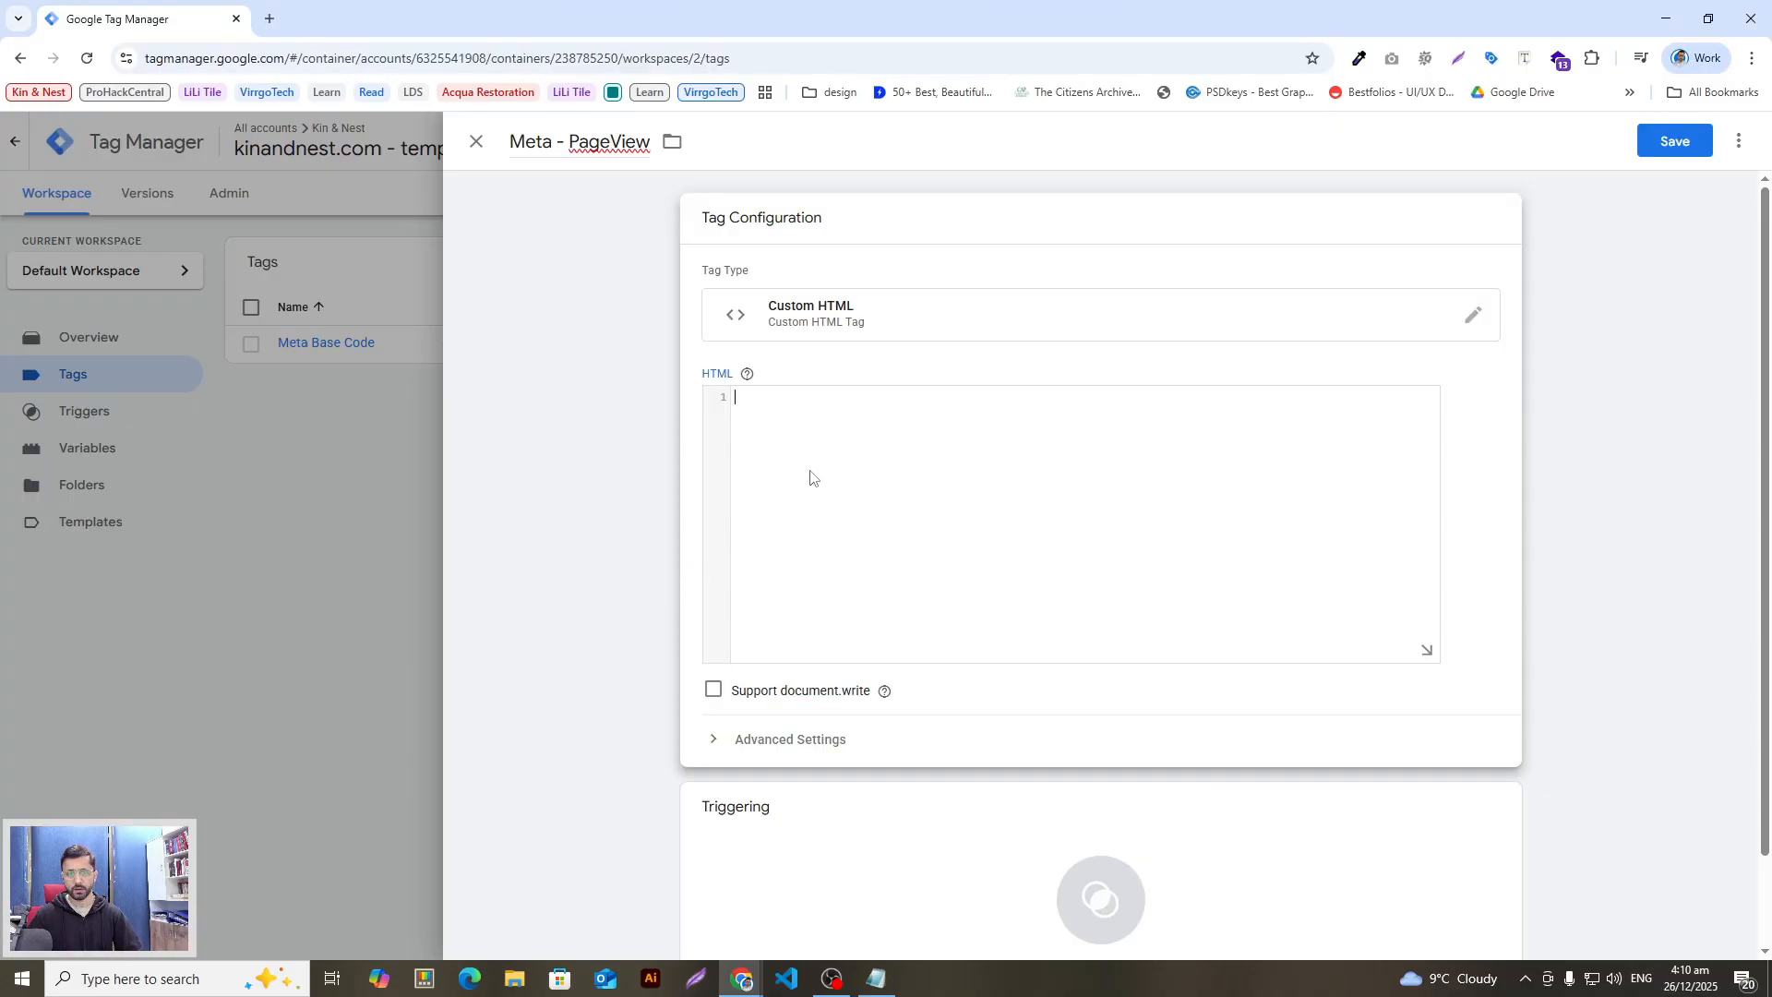
{"action": "key", "text": "ctrl+v"}
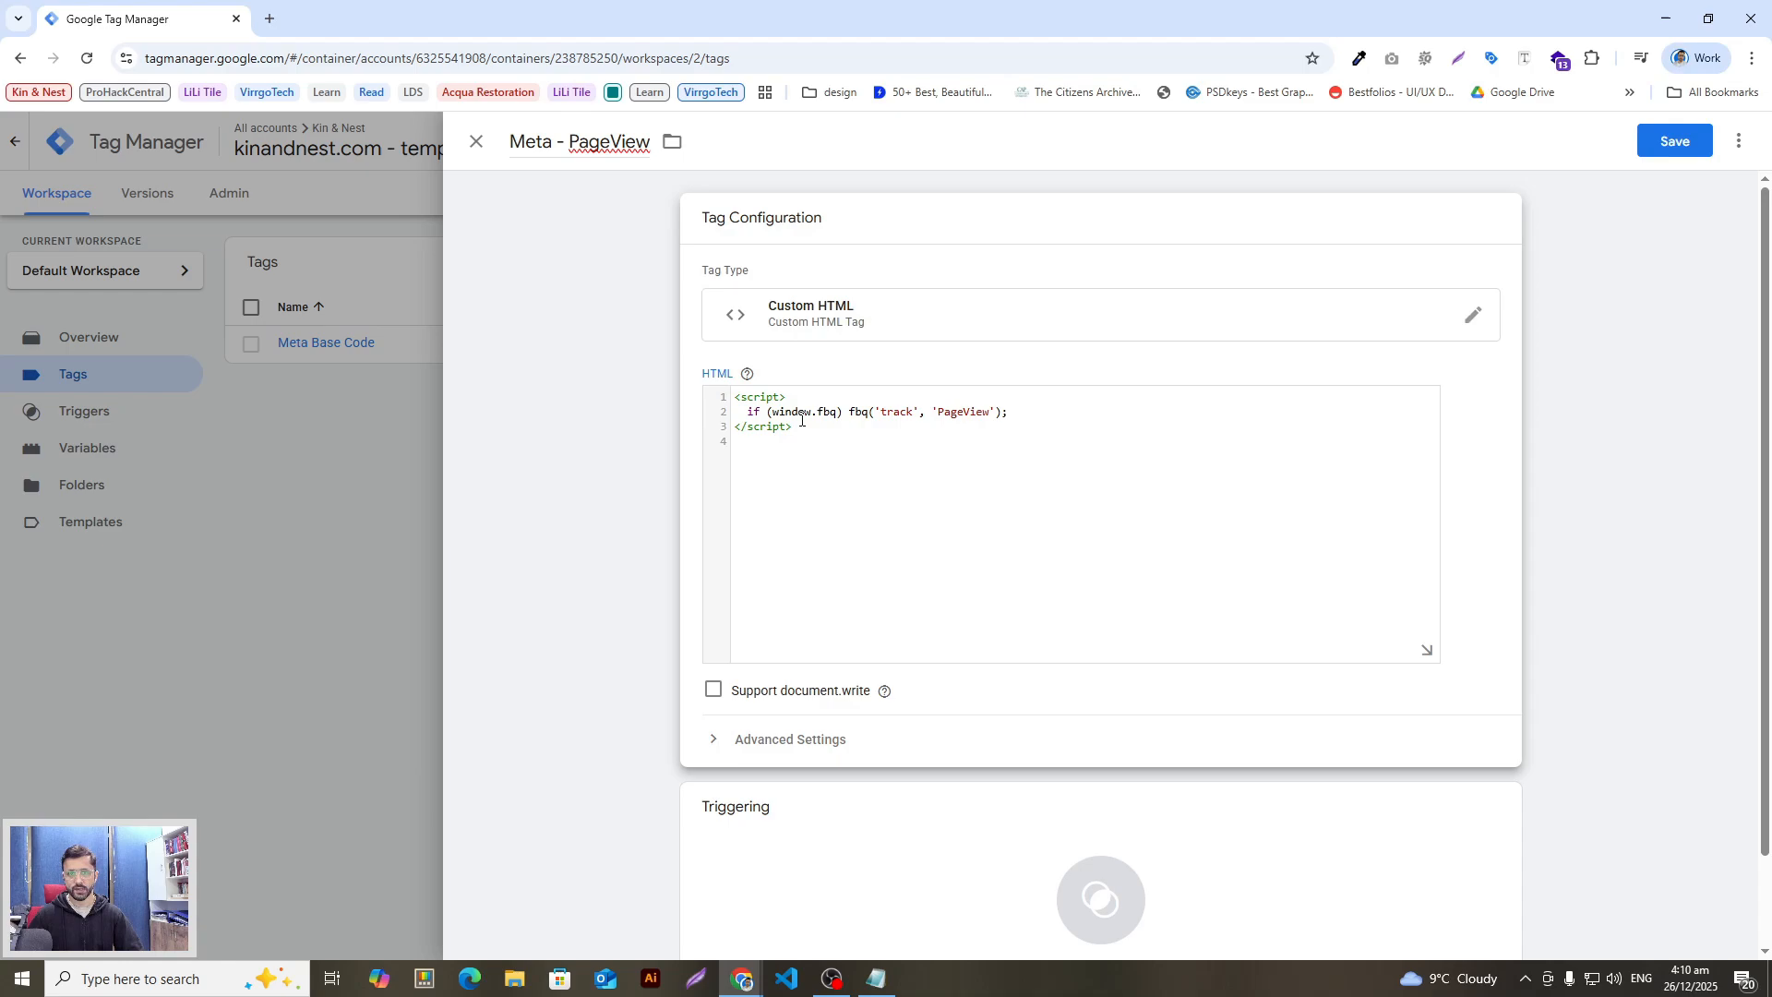
{"action": "left_click_drag", "start_coordinate": [812, 429], "coordinate": [732, 389]}
{"action": "left_click", "coordinate": [860, 507]}
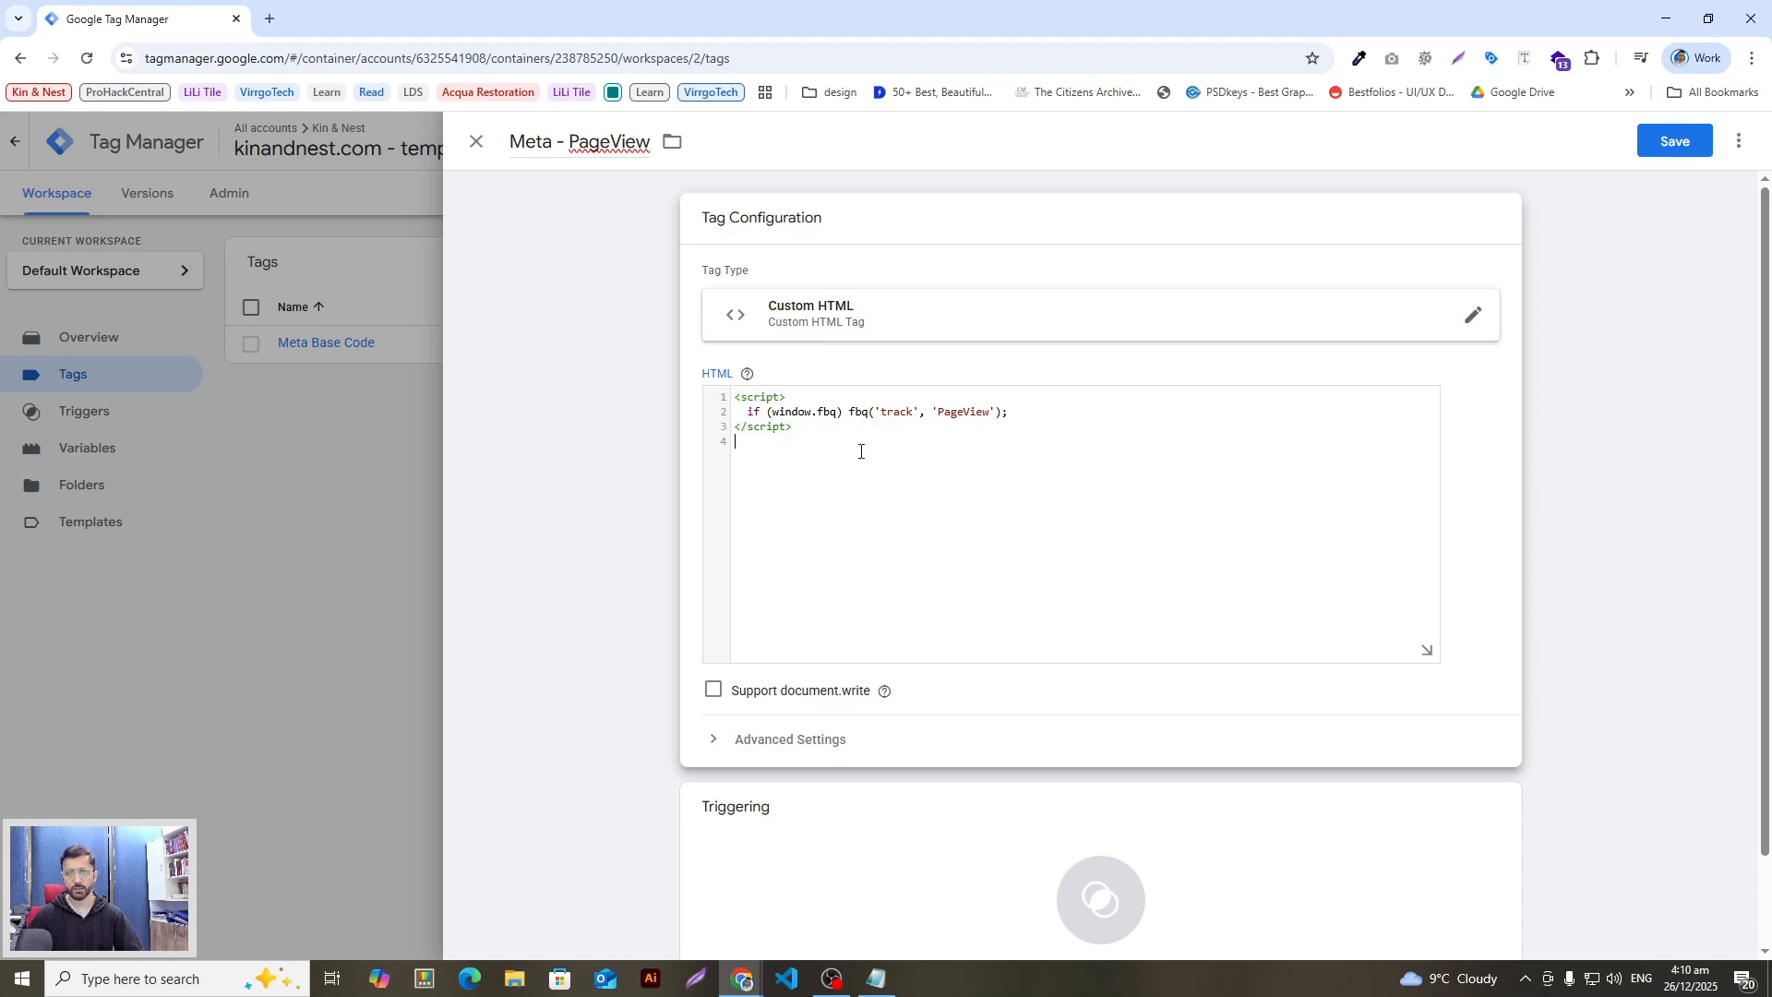
{"action": "scroll", "coordinate": [855, 572], "scroll_direction": "down", "scroll_amount": 1}
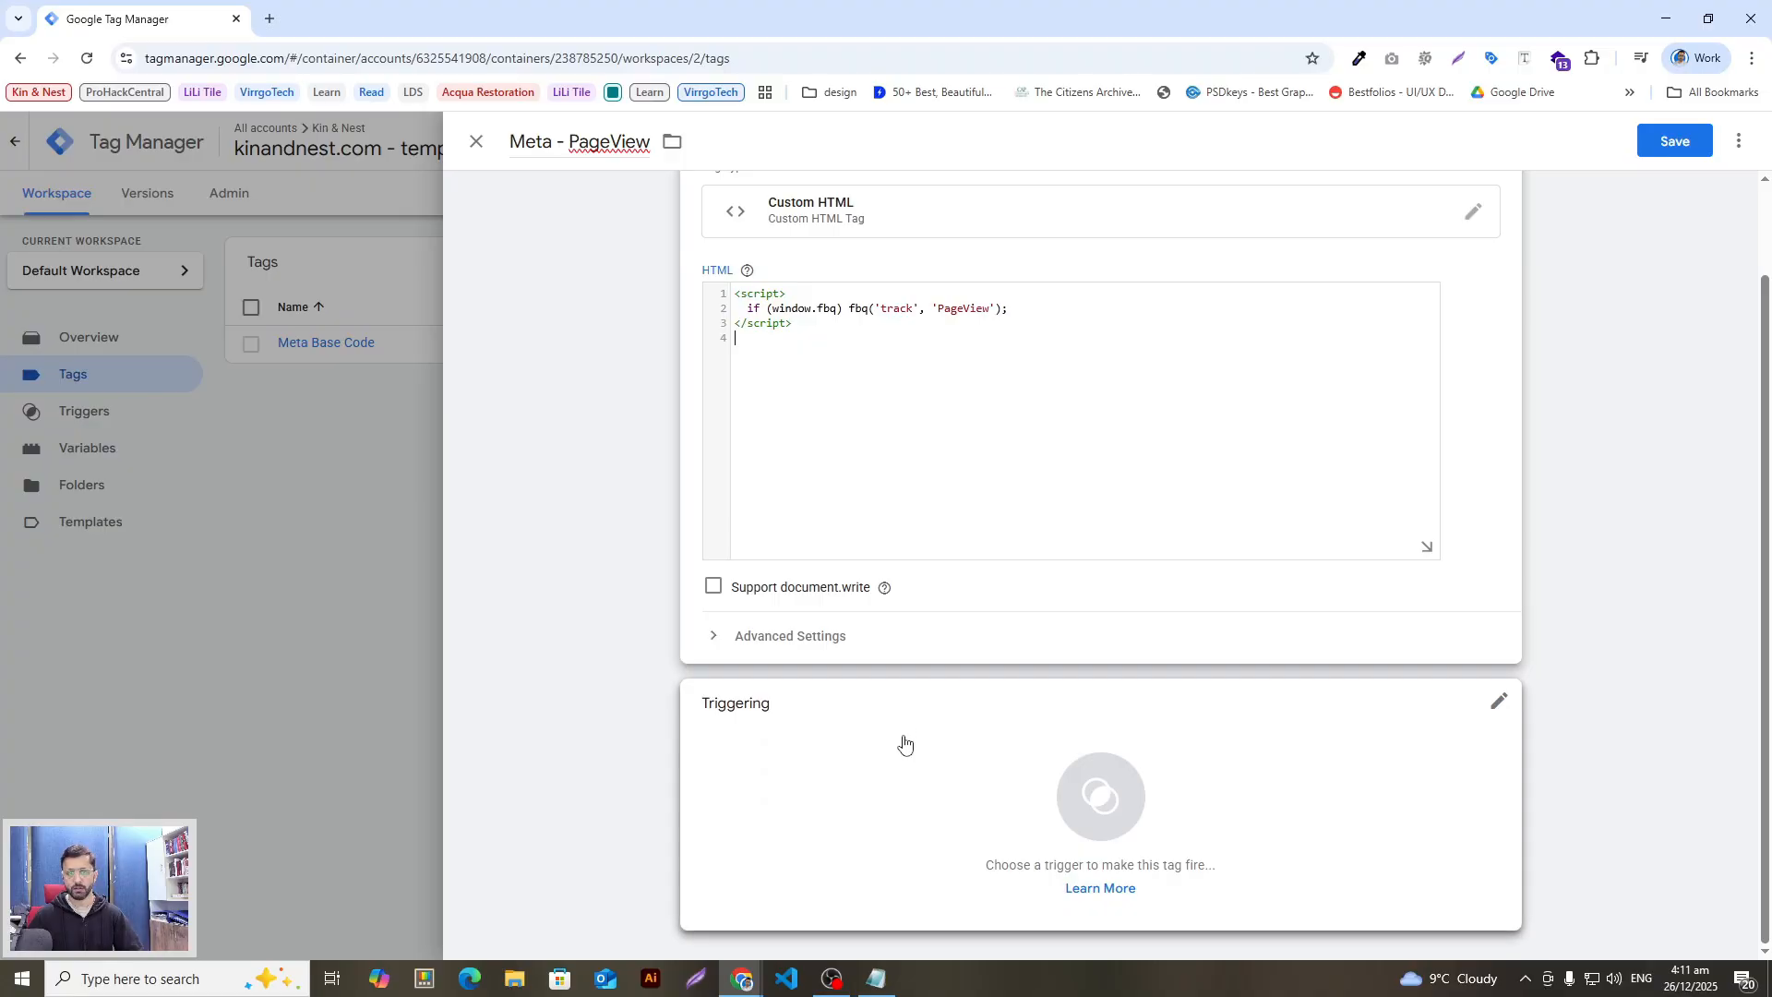
Step: Look up the CE - shopify_page_view trigger name in the setup document
{"action": "key", "text": "alt+Tab"}
{"action": "key", "text": "alt+Tab"}
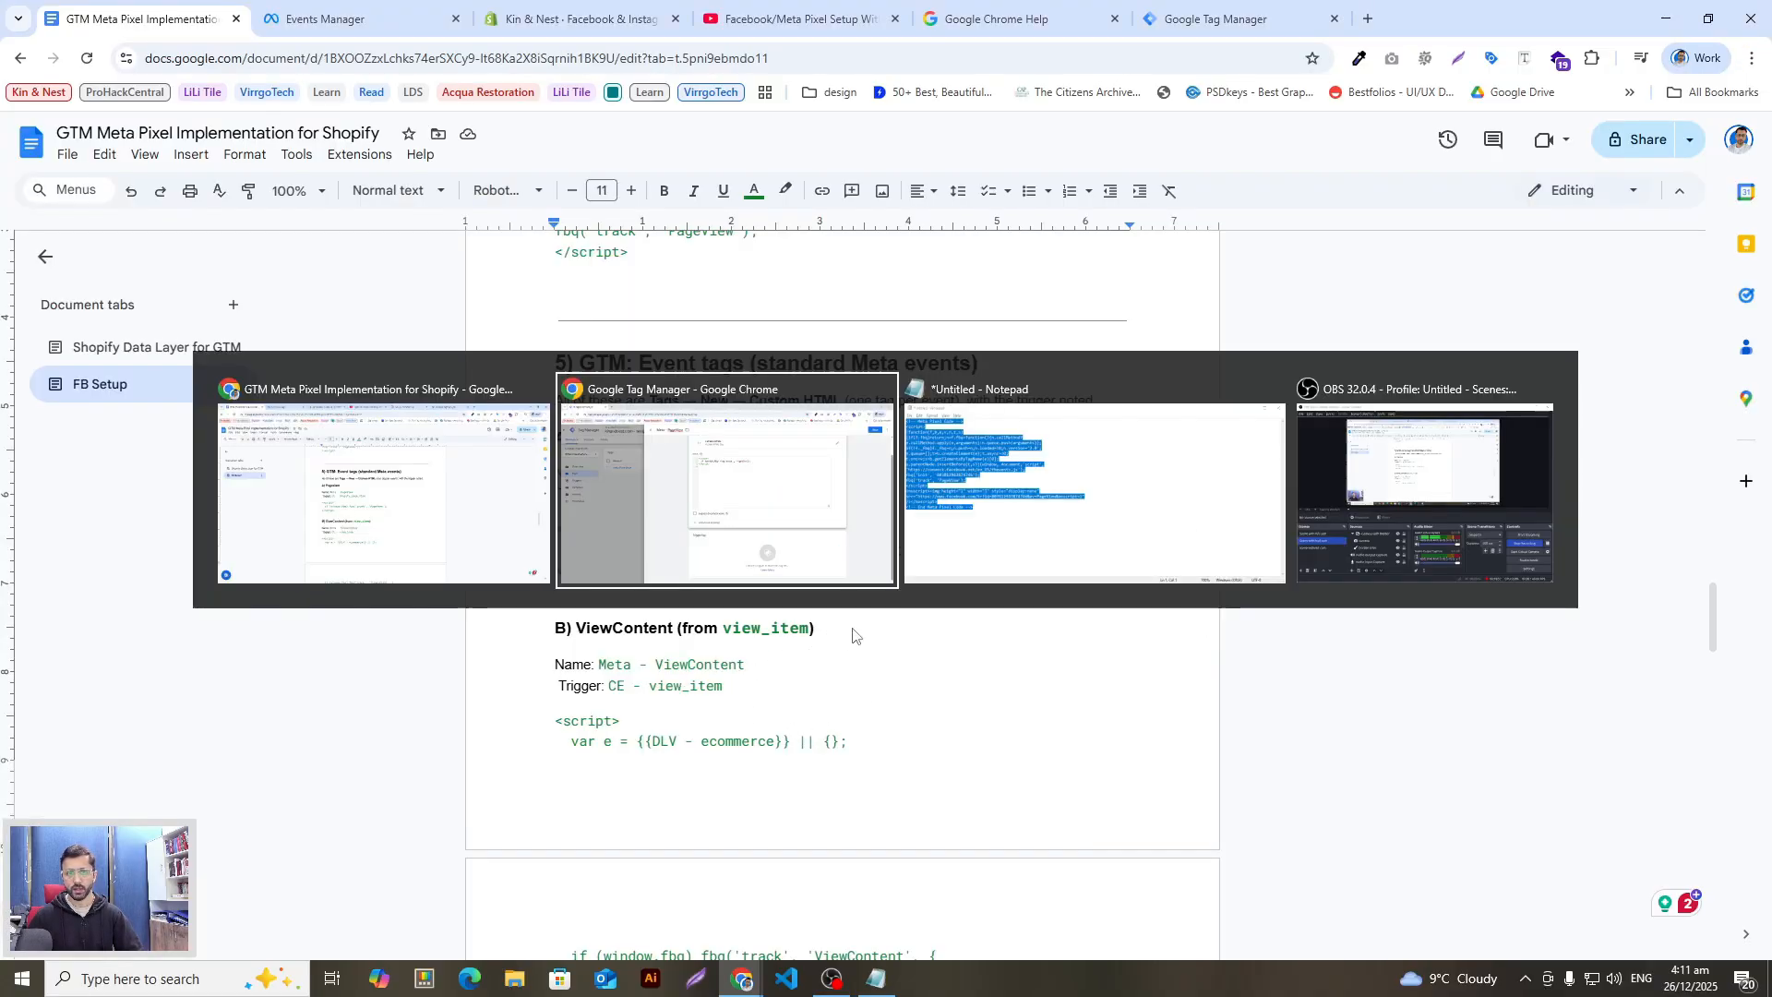
{"action": "left_click", "coordinate": [961, 801]}
{"action": "key", "text": "alt+Tab"}
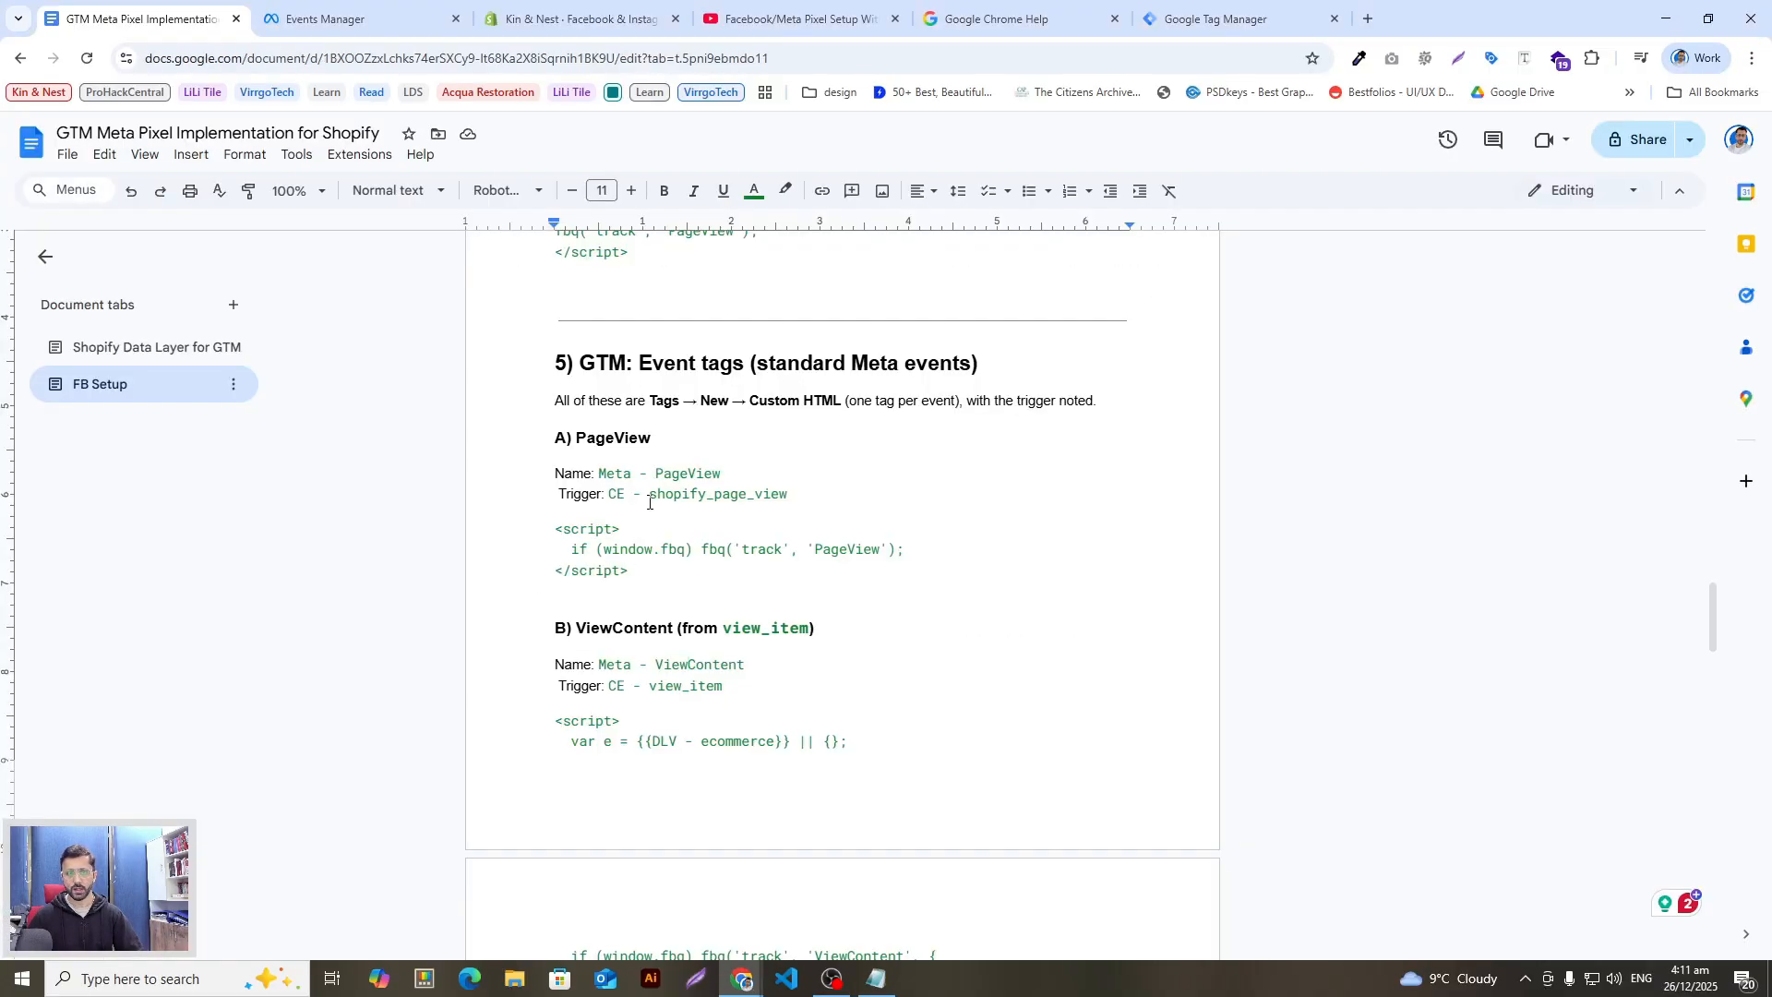
{"action": "double_click", "coordinate": [661, 475]}
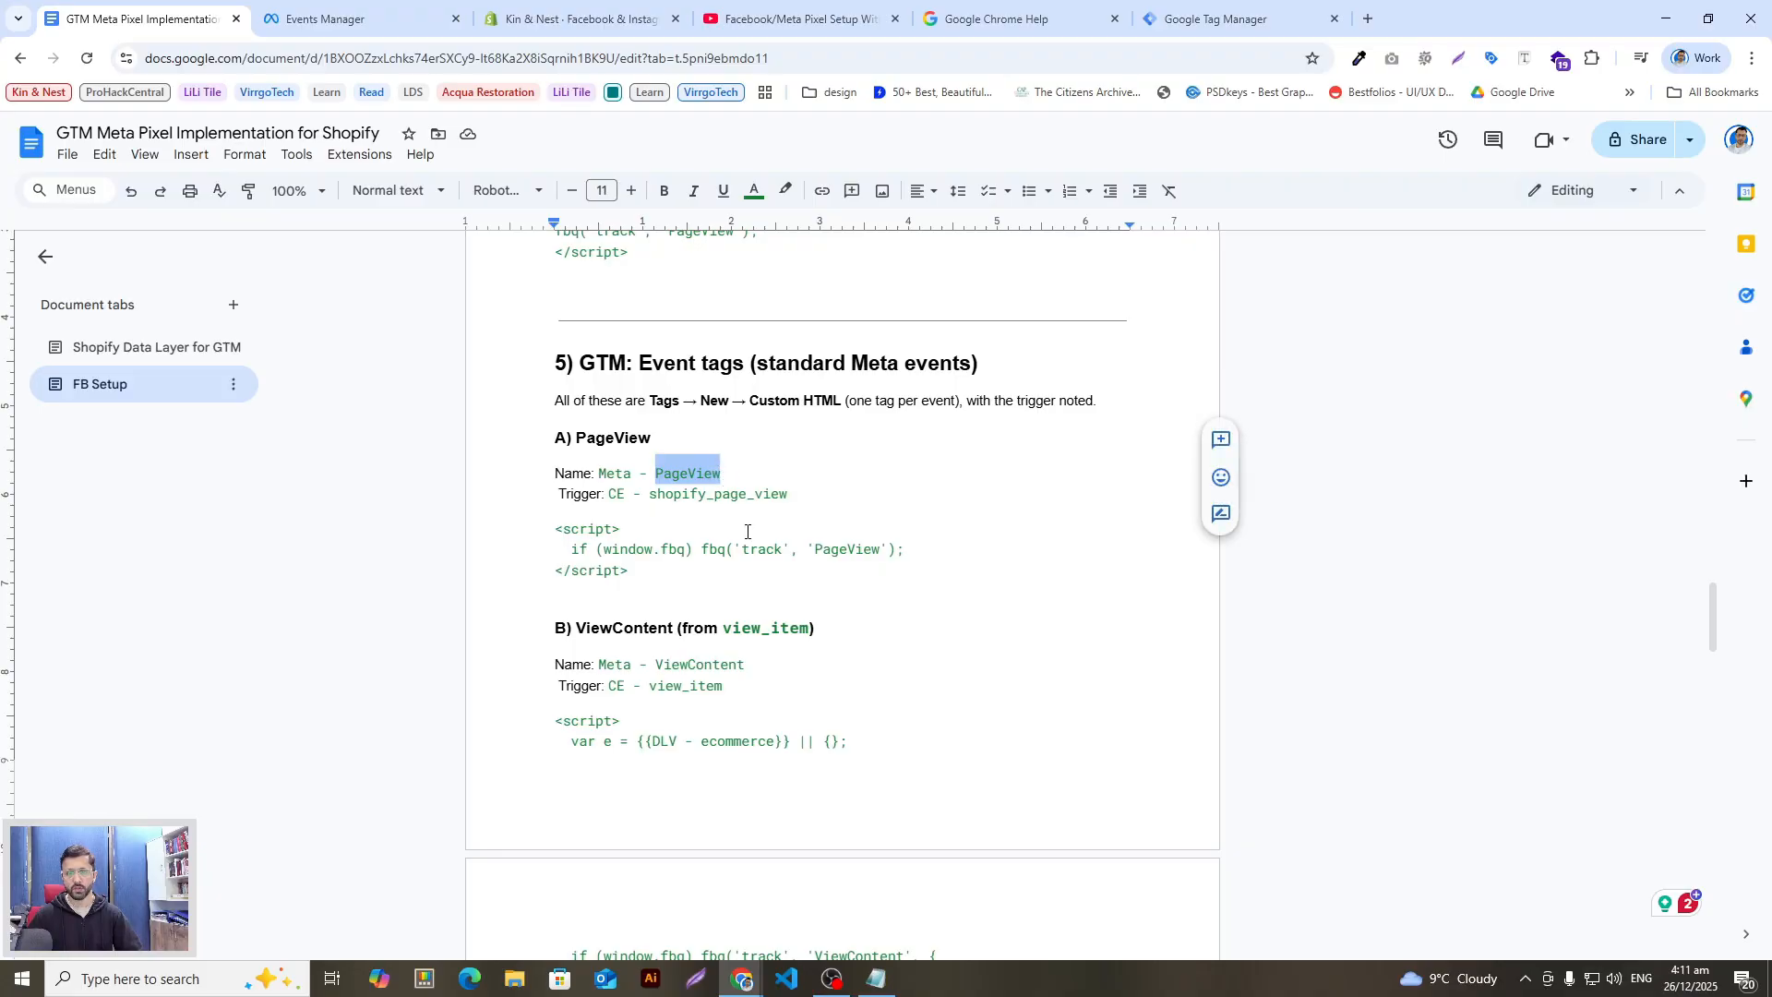
{"action": "scroll", "coordinate": [747, 531], "scroll_direction": "up", "scroll_amount": 20}
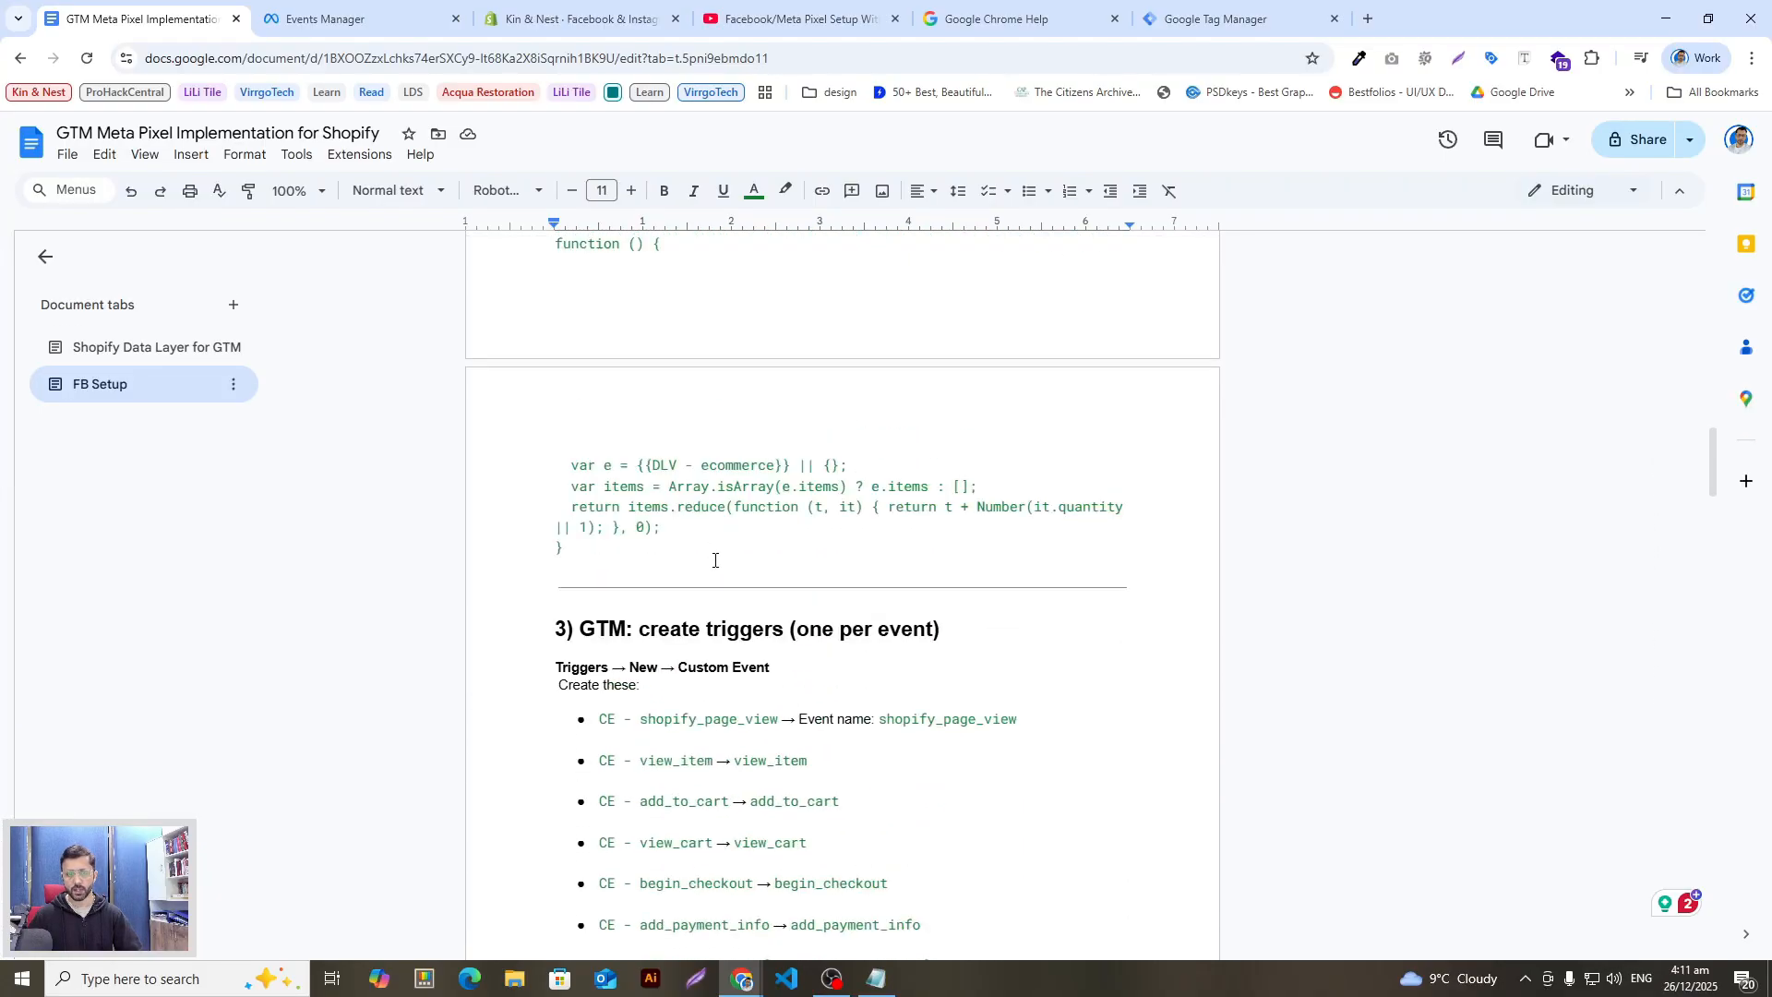
{"action": "scroll", "coordinate": [720, 572], "scroll_direction": "down", "scroll_amount": 20}
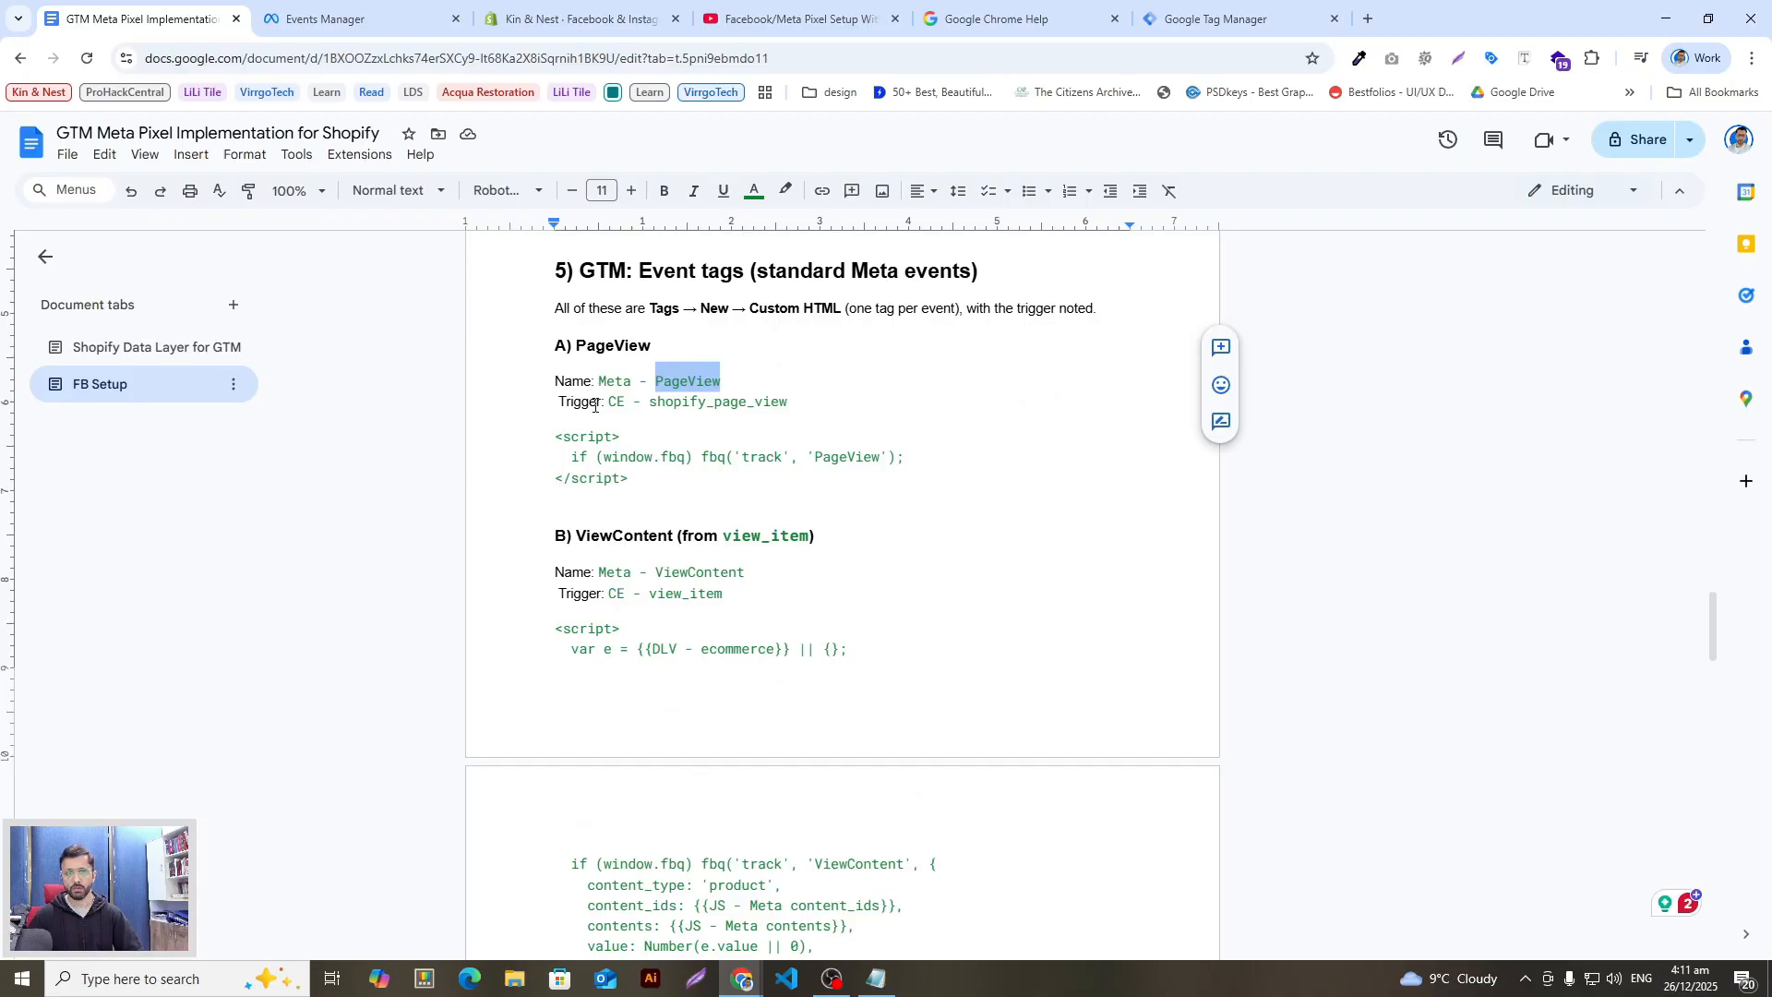
{"action": "left_click_drag", "start_coordinate": [788, 402], "coordinate": [608, 403]}
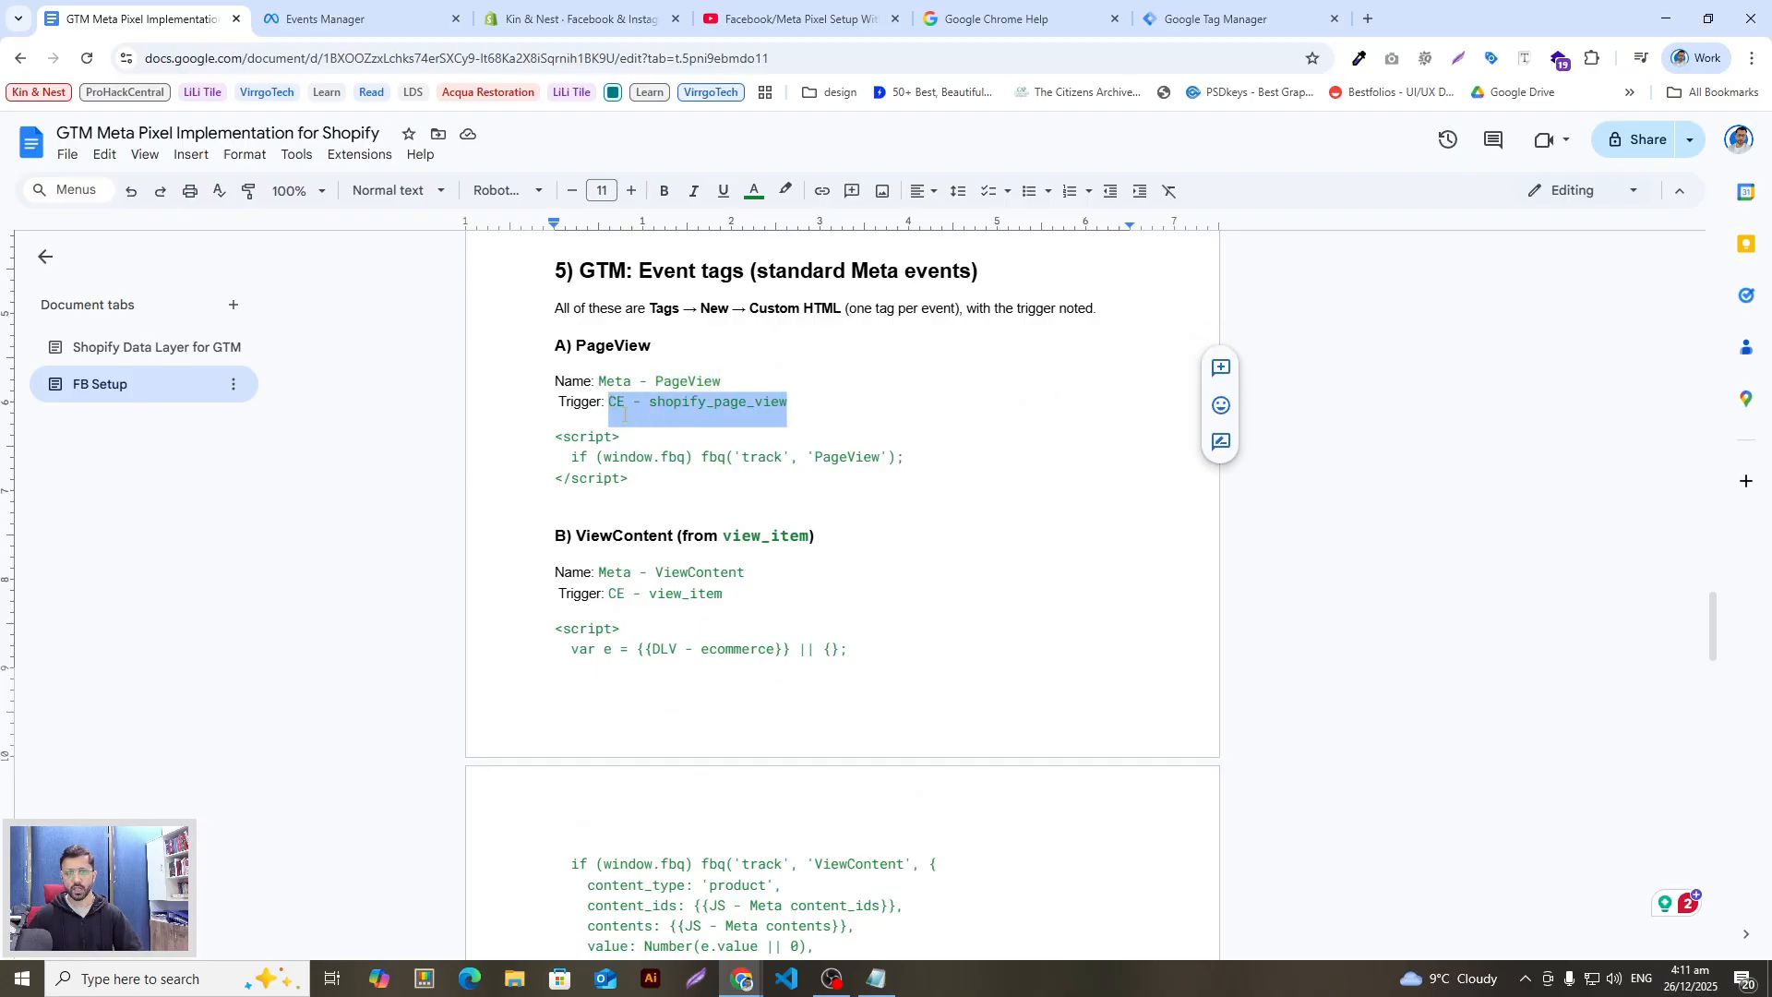
{"action": "left_click", "coordinate": [625, 406]}
{"action": "left_click_drag", "start_coordinate": [793, 406], "coordinate": [607, 404]}
Step: Assign the CE - shopify_page_view trigger to the Meta - PageView tag
{"action": "key", "text": "alt+Tab"}
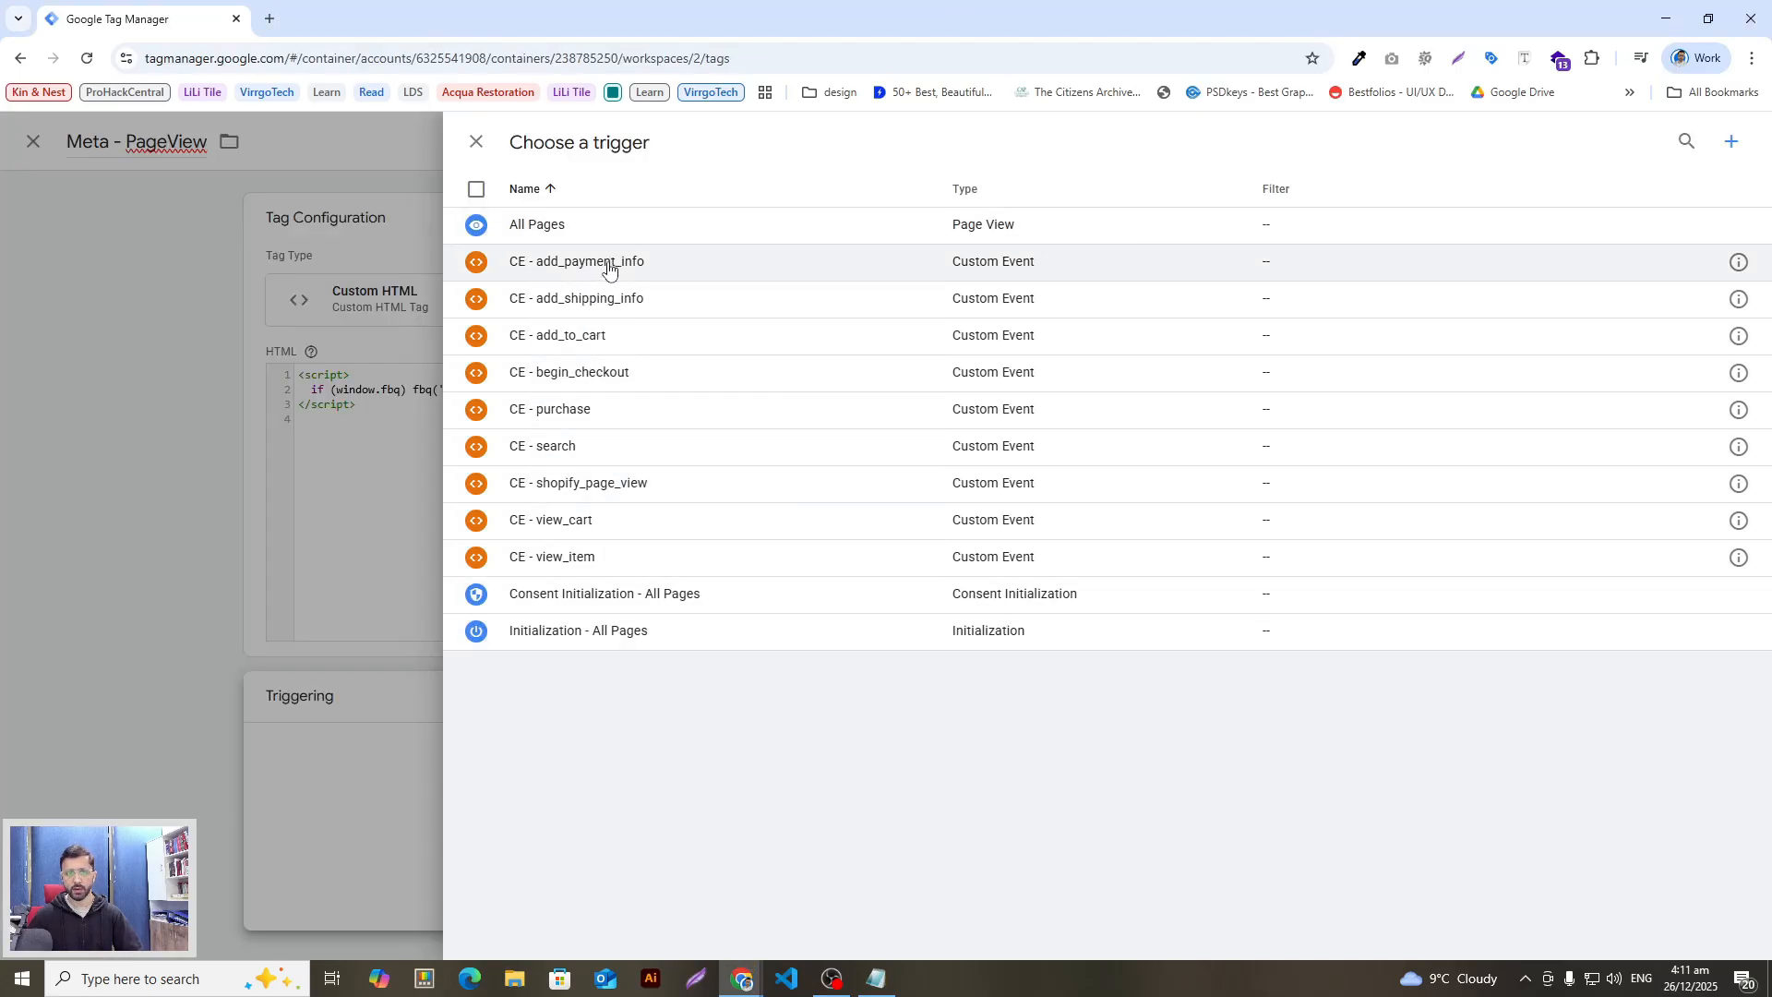
{"action": "left_click", "coordinate": [386, 526]}
{"action": "left_click", "coordinate": [971, 780]}
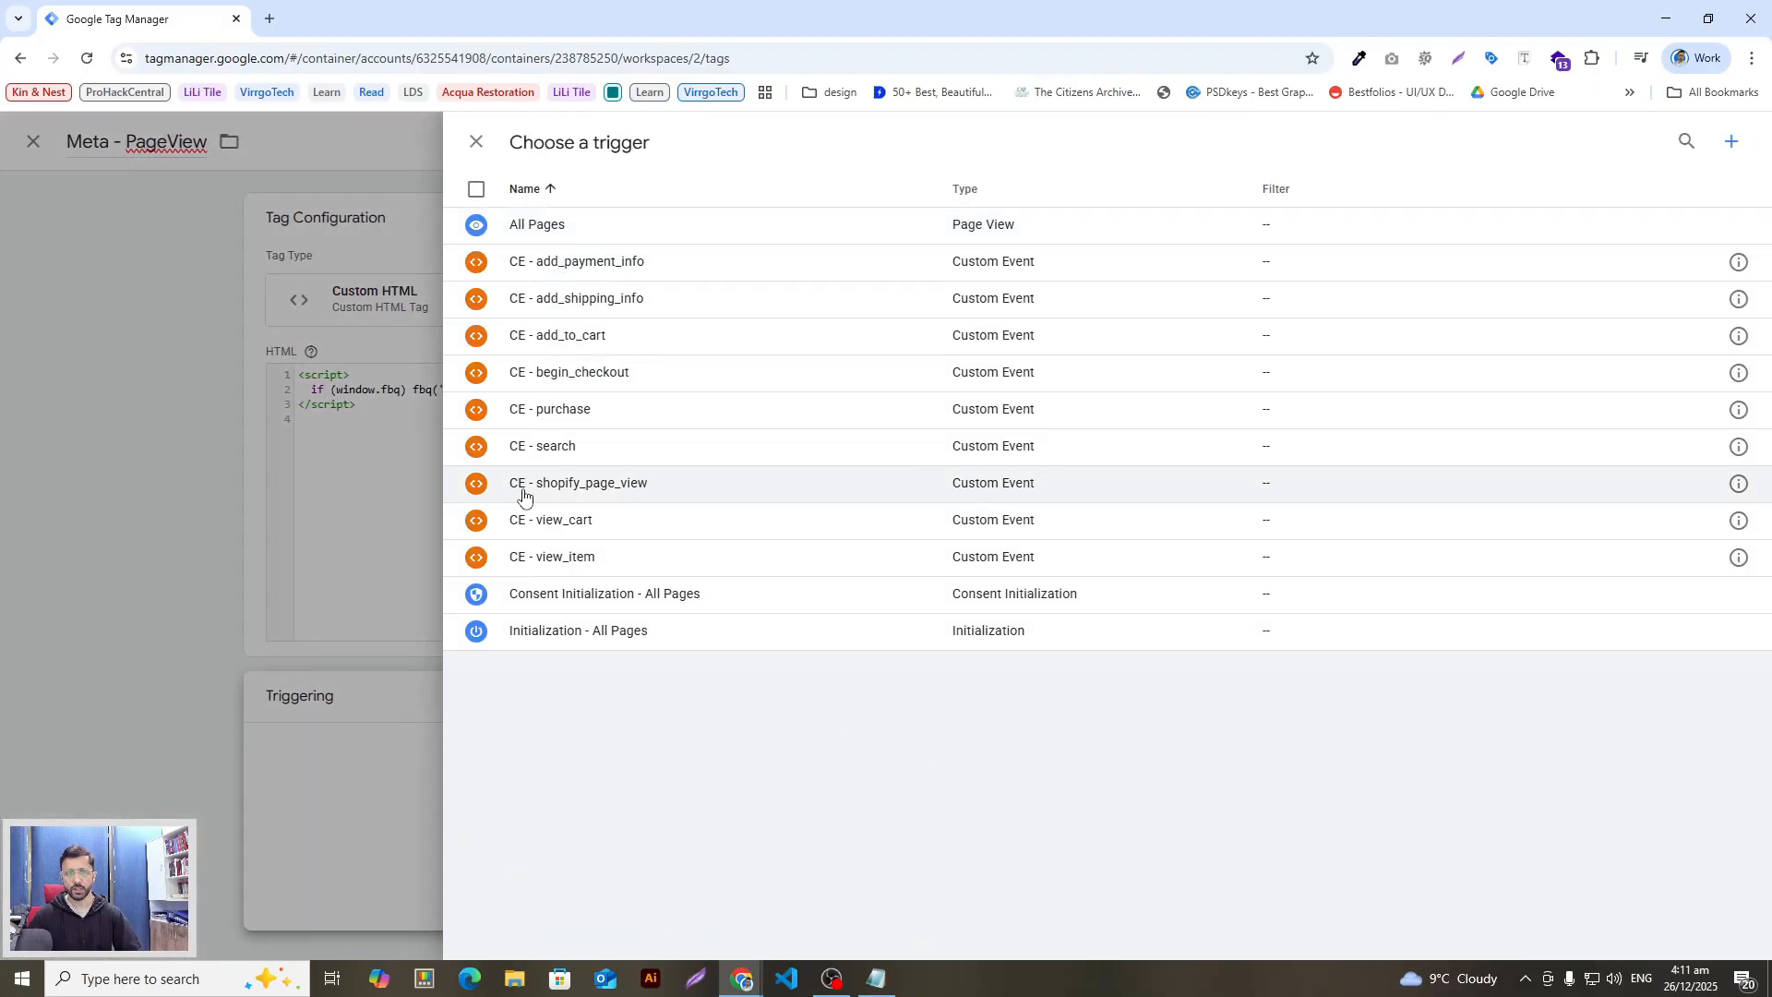
{"action": "left_click", "coordinate": [579, 496]}
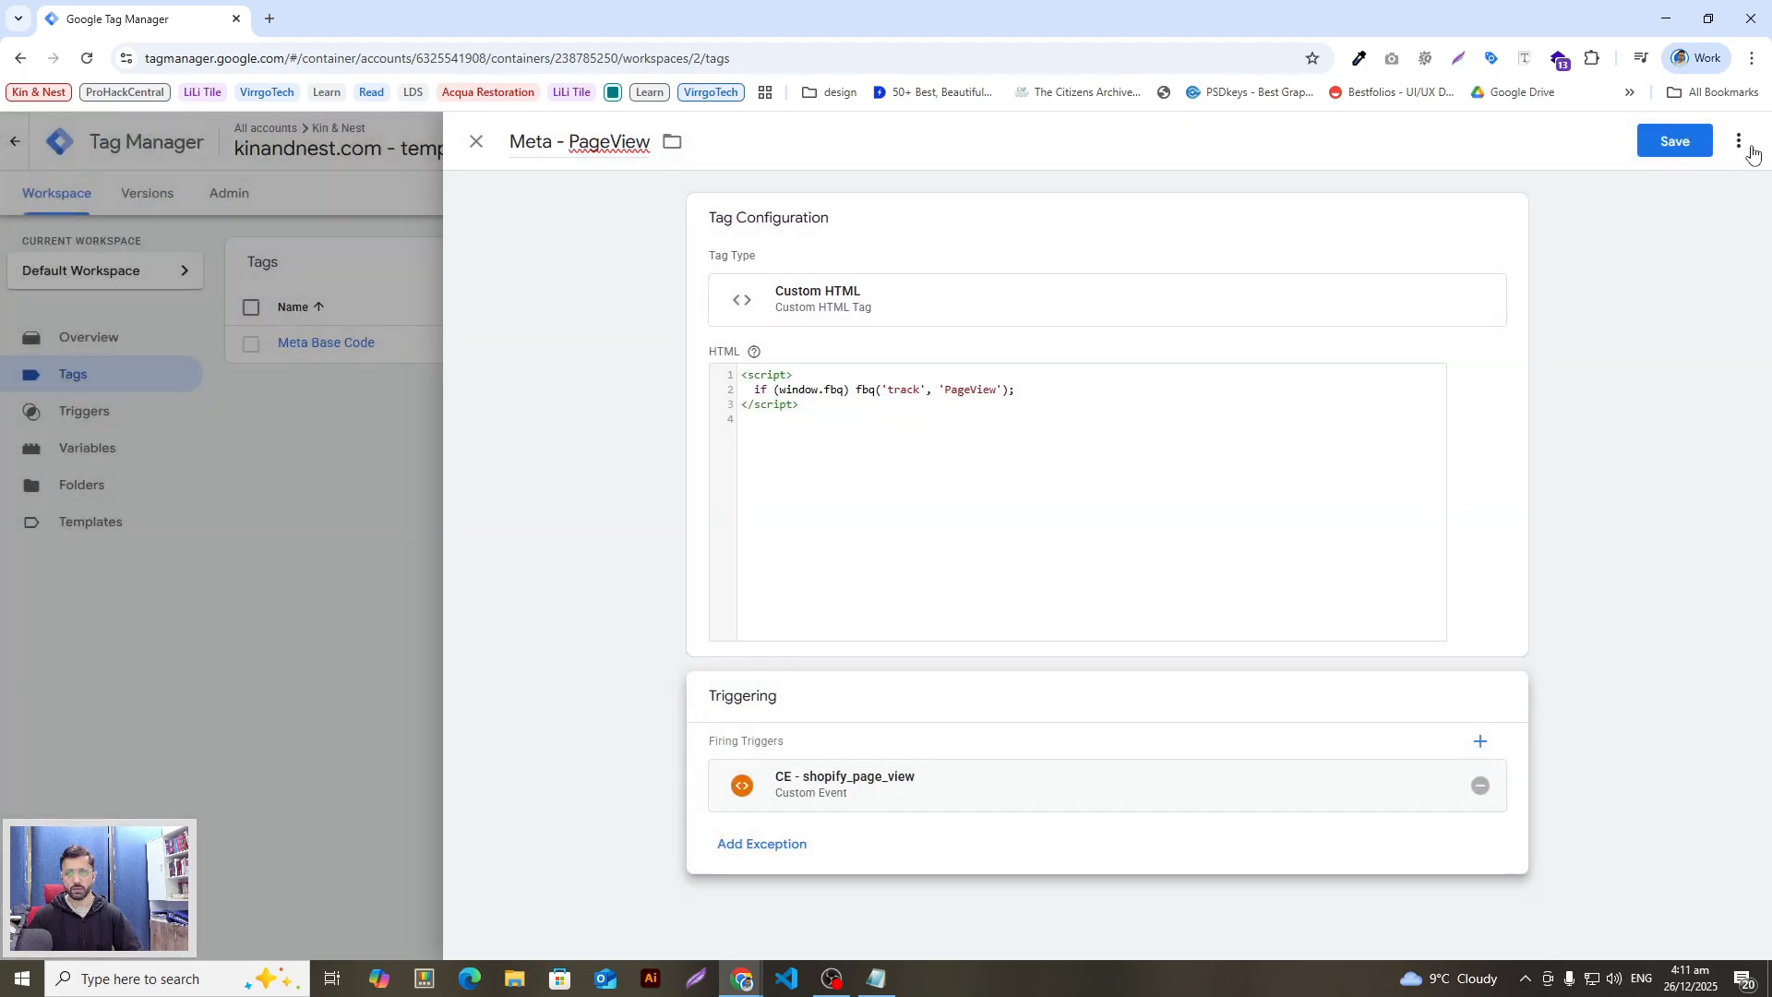
Step: Copy the next tag name, 'Meta - ViewContent', from the setup notes
{"action": "key", "text": "alt+Tab"}
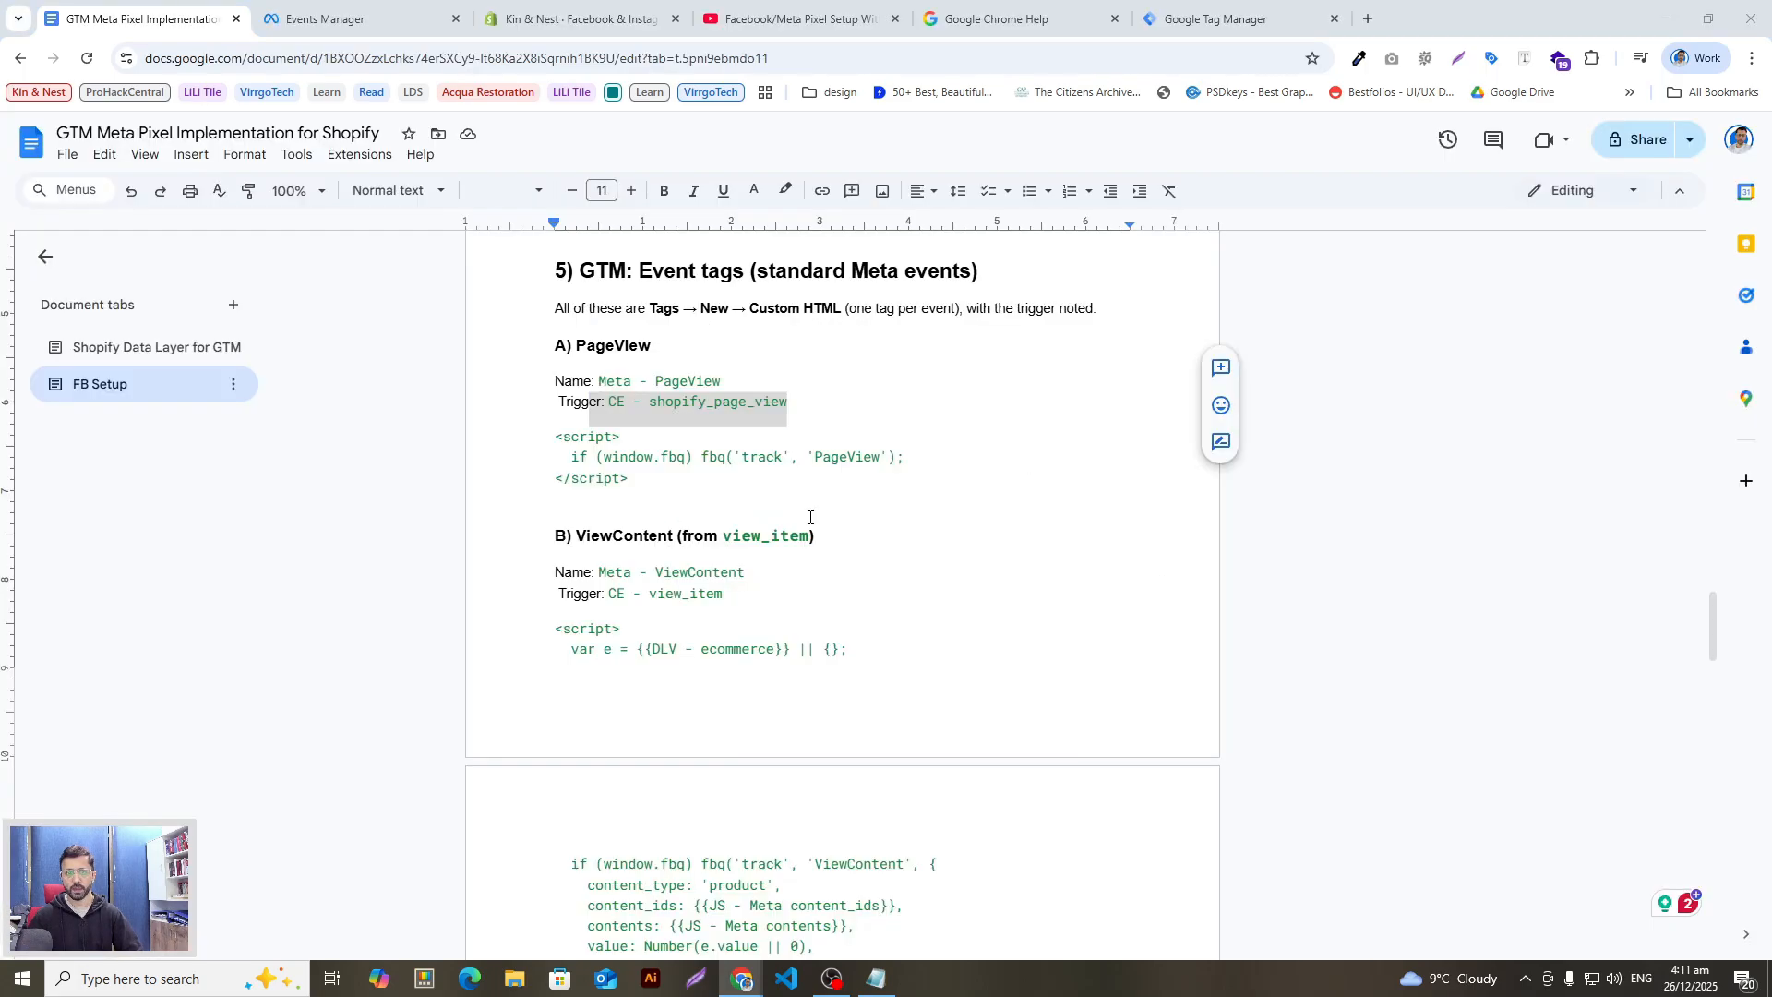
{"action": "scroll", "coordinate": [698, 458], "scroll_direction": "down", "scroll_amount": 2}
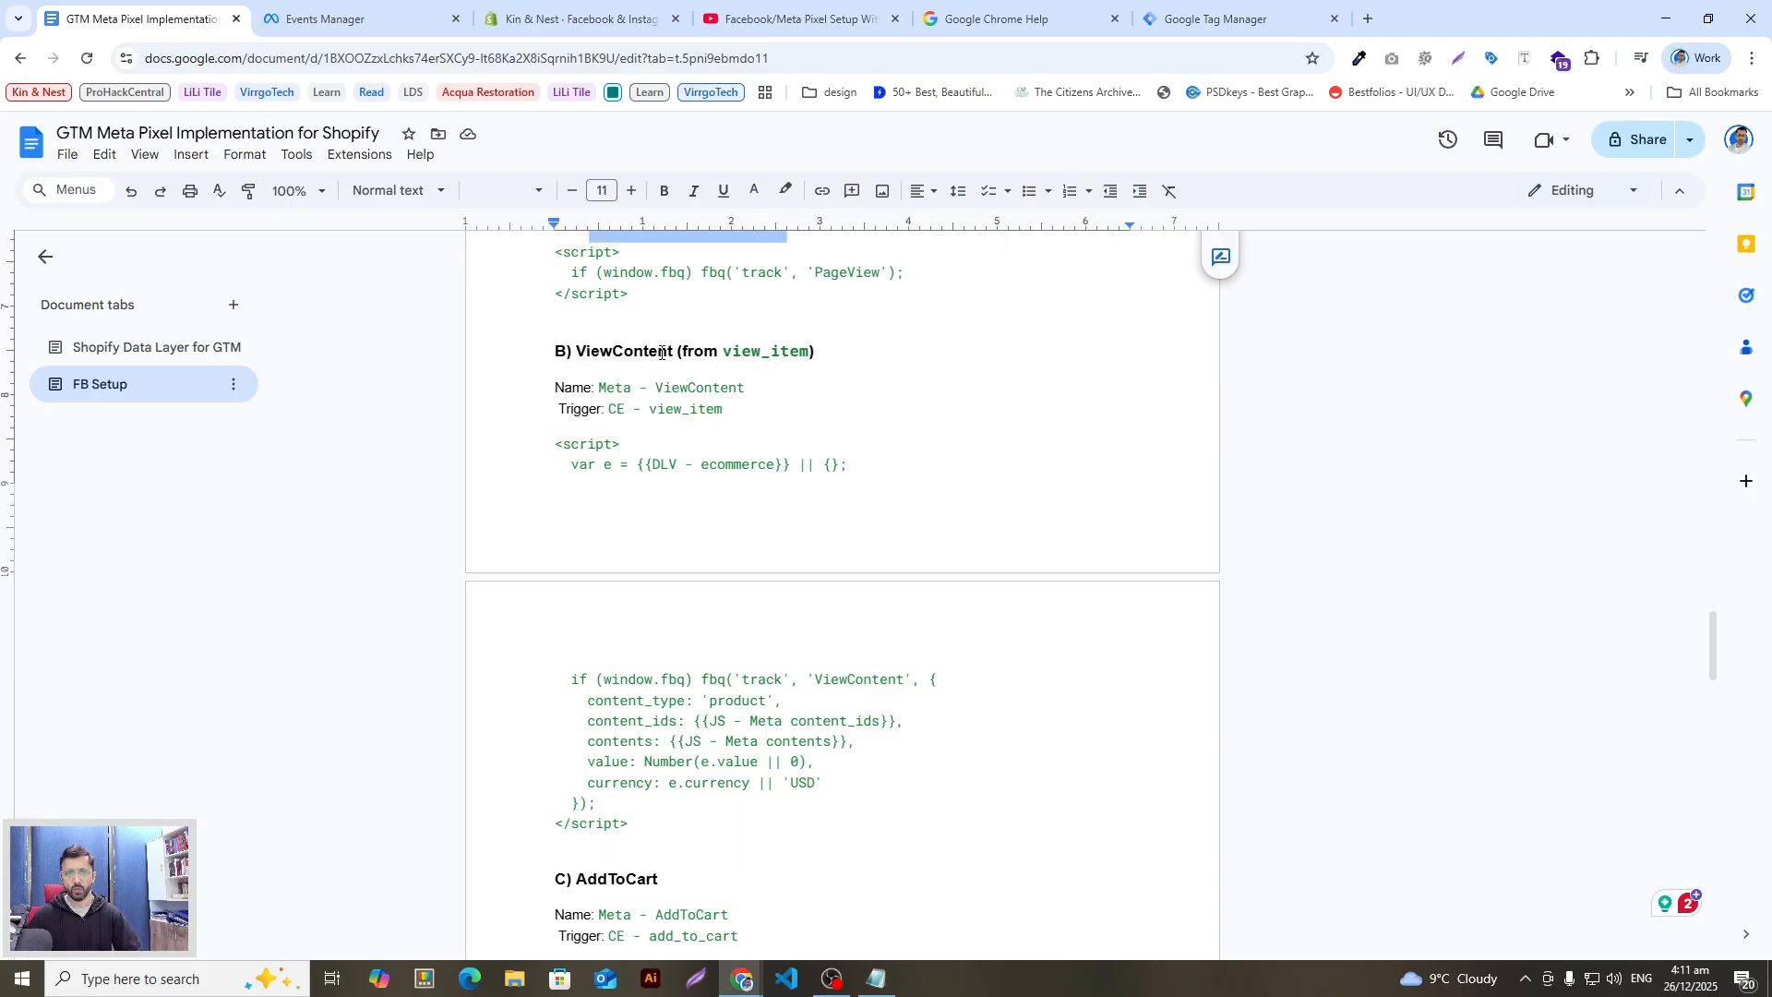
{"action": "left_click_drag", "start_coordinate": [595, 388], "coordinate": [738, 378]}
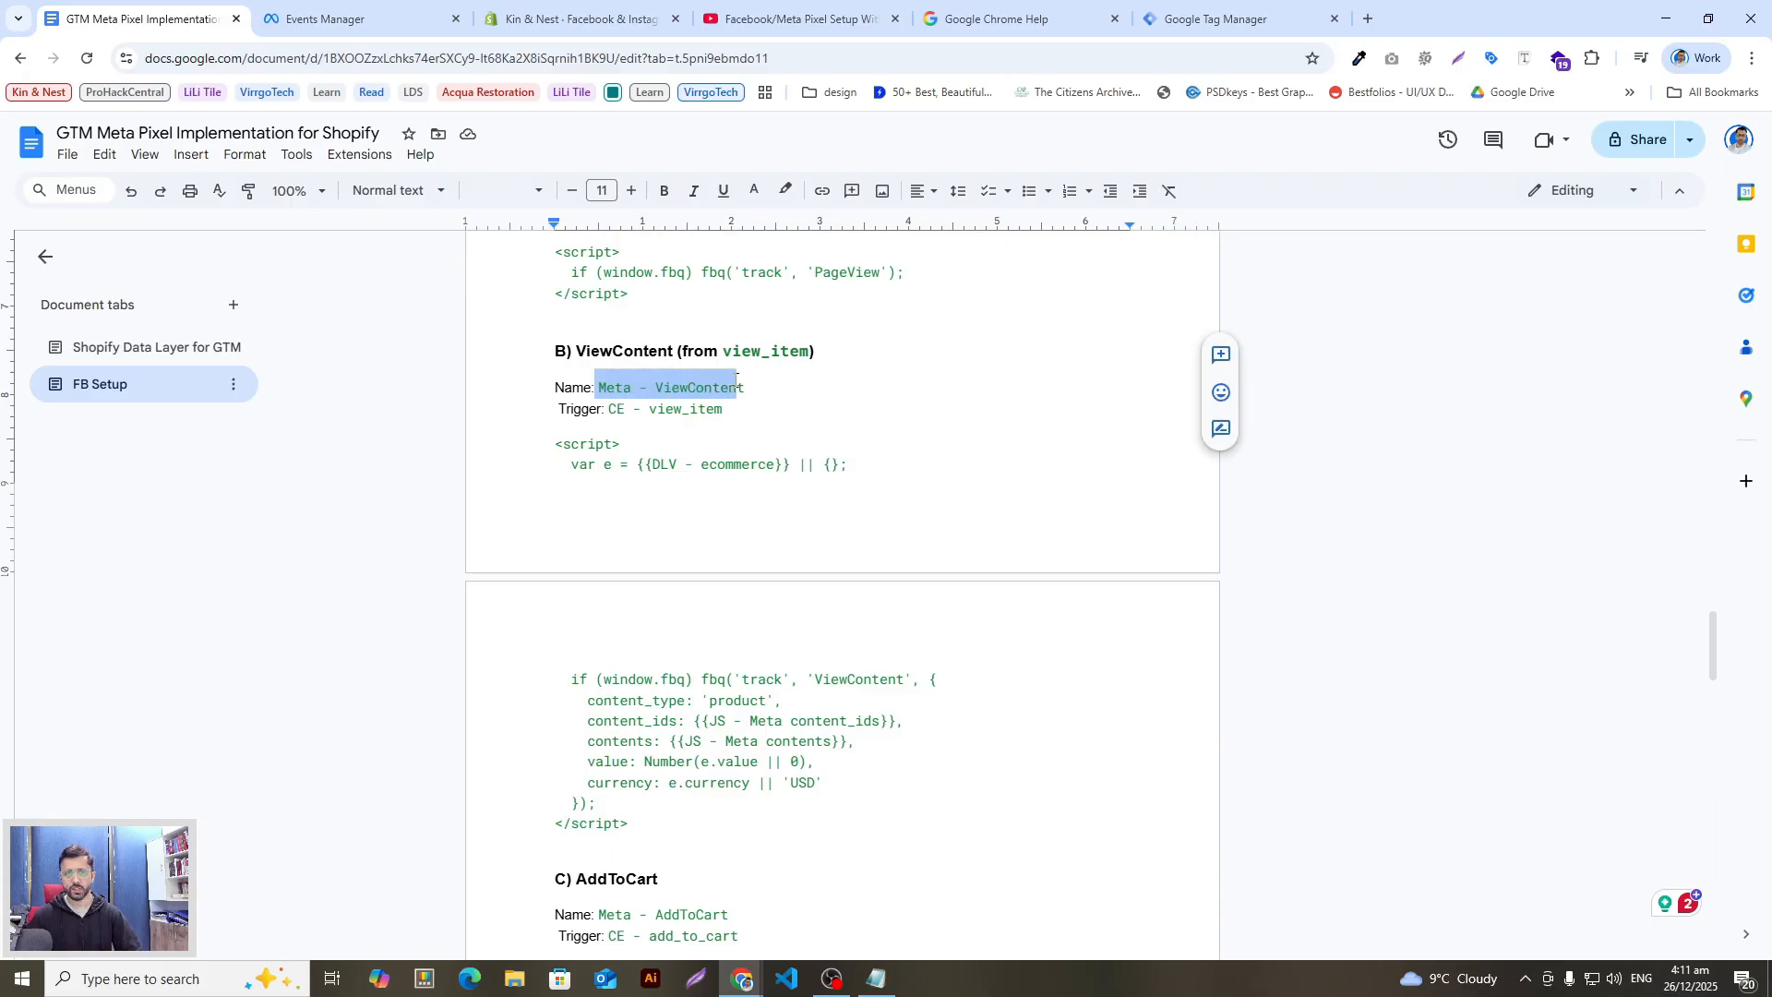
{"action": "key", "text": "alt+Tab"}
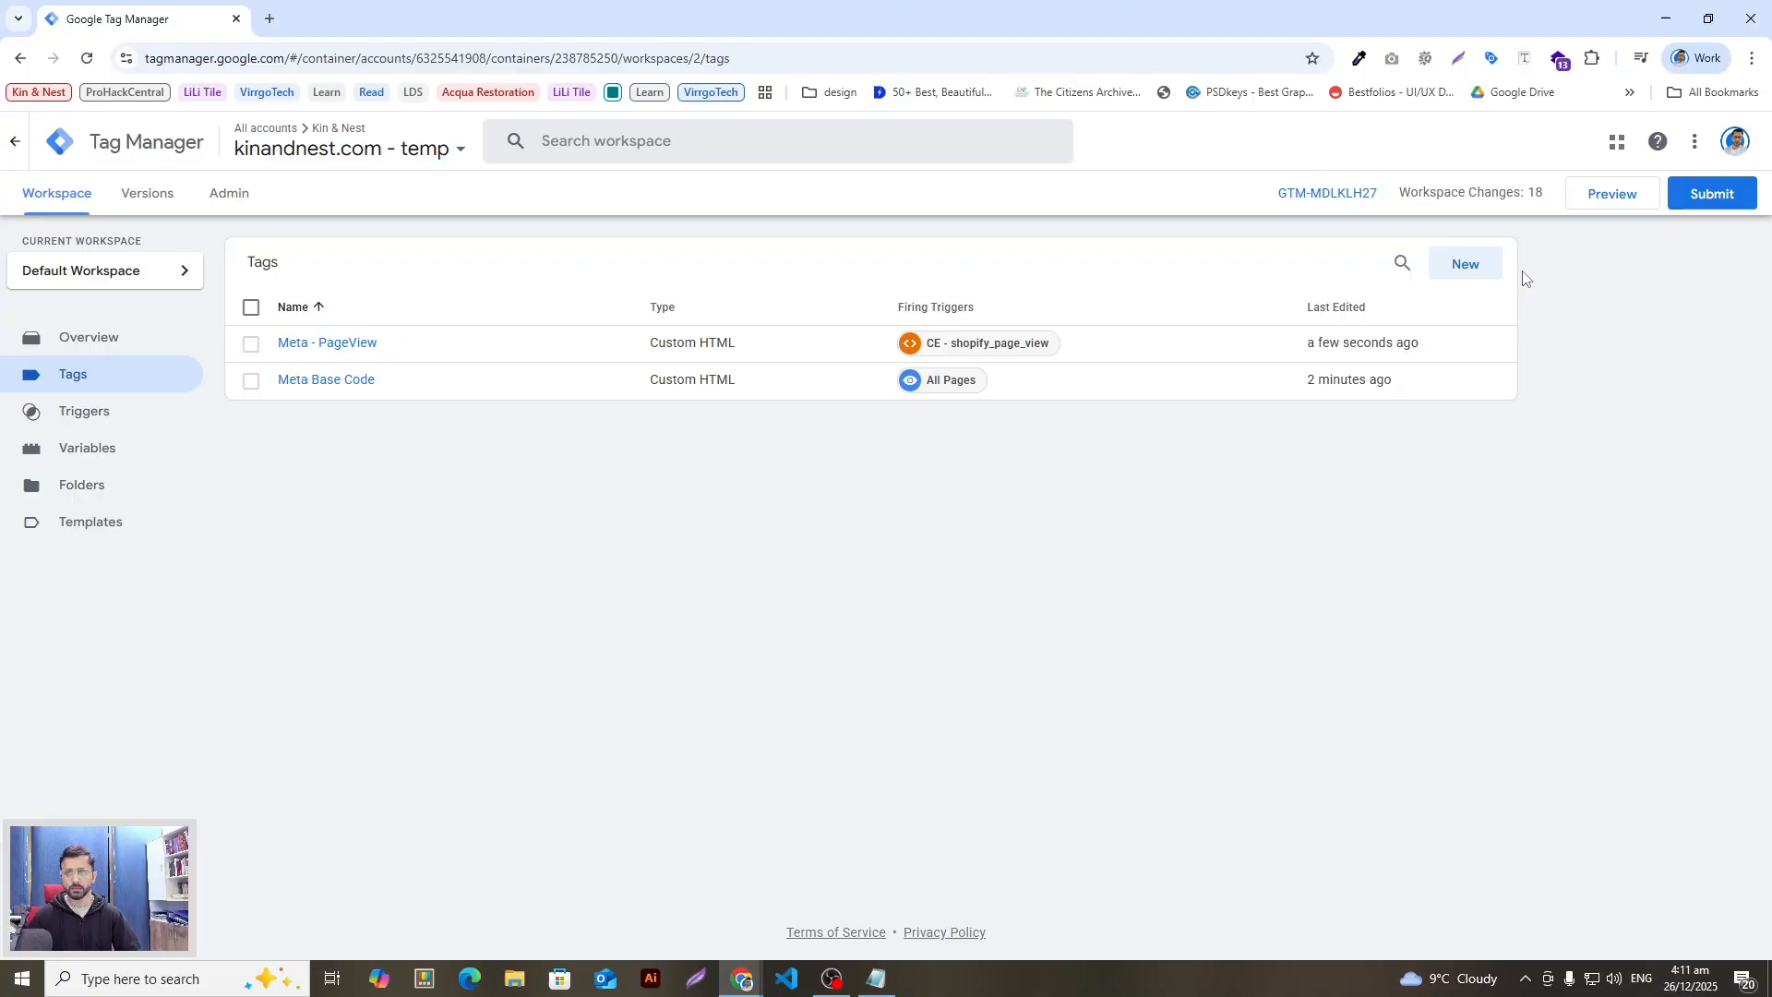
Step: Start a new Custom HTML tag named 'Meta - ViewContent'
{"action": "left_click", "coordinate": [1466, 265]}
{"action": "type", "text": "Meta - ViewContent"}
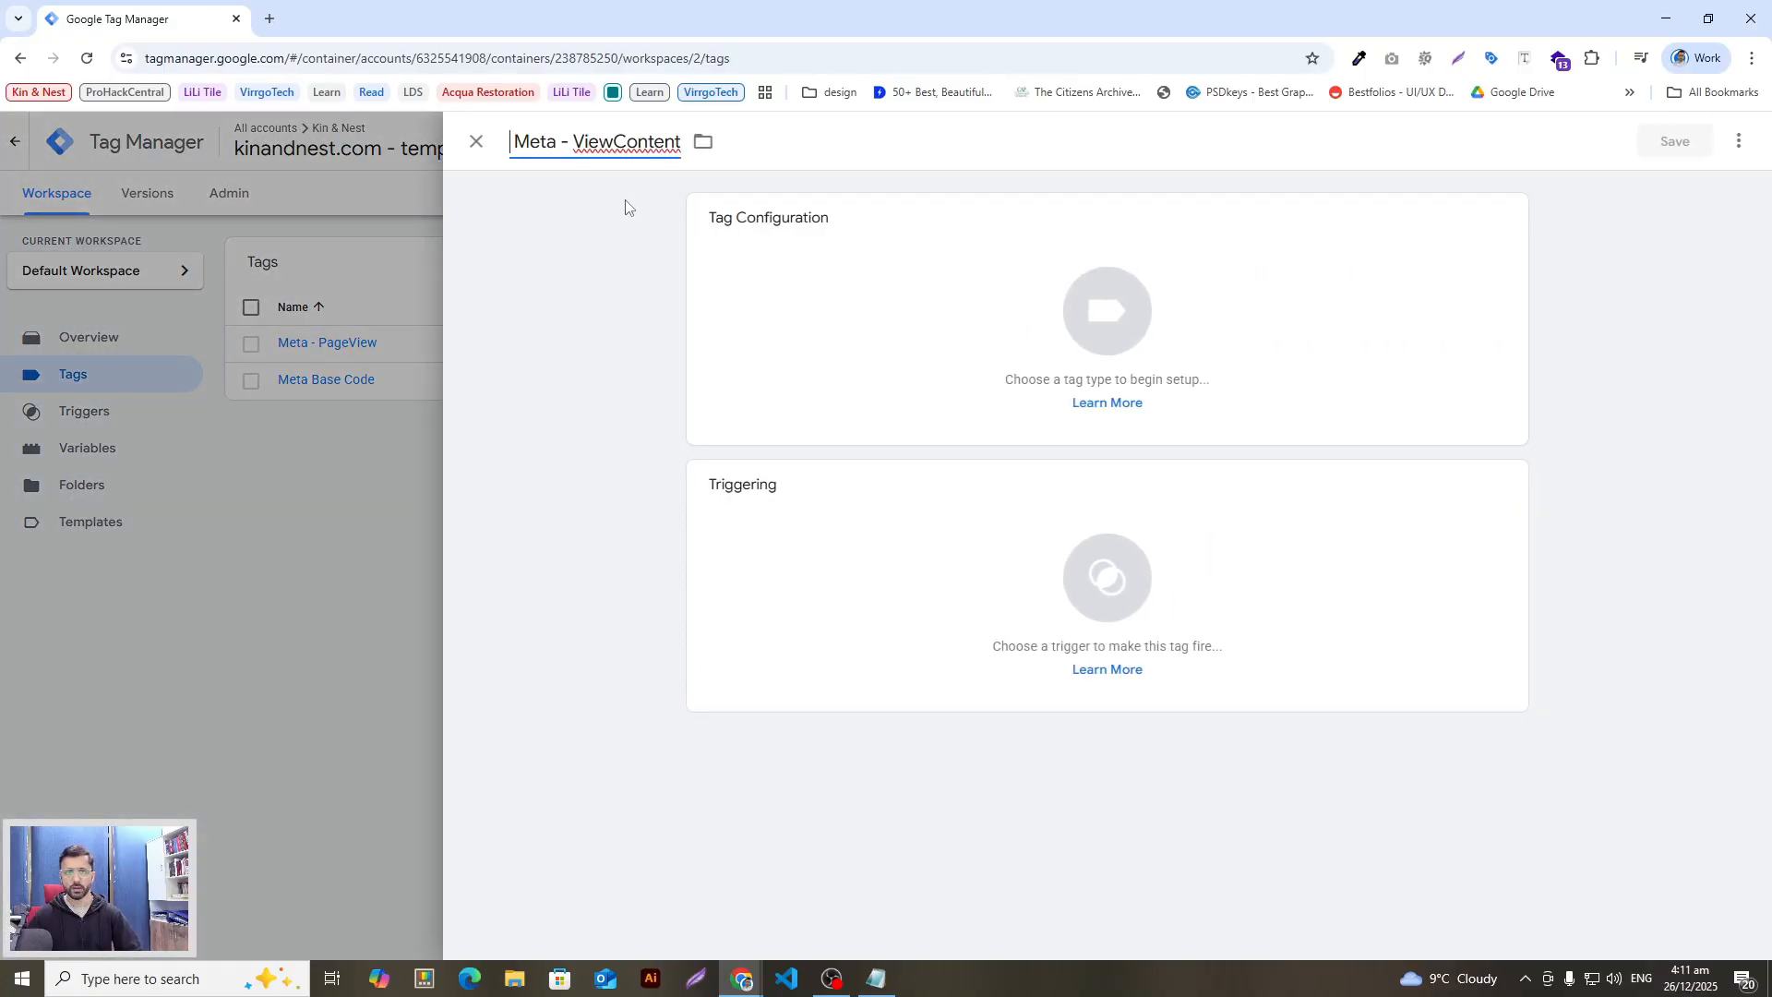
{"action": "left_click", "coordinate": [1321, 336]}
{"action": "left_click", "coordinate": [1724, 144]}
{"action": "type", "text": "c"}
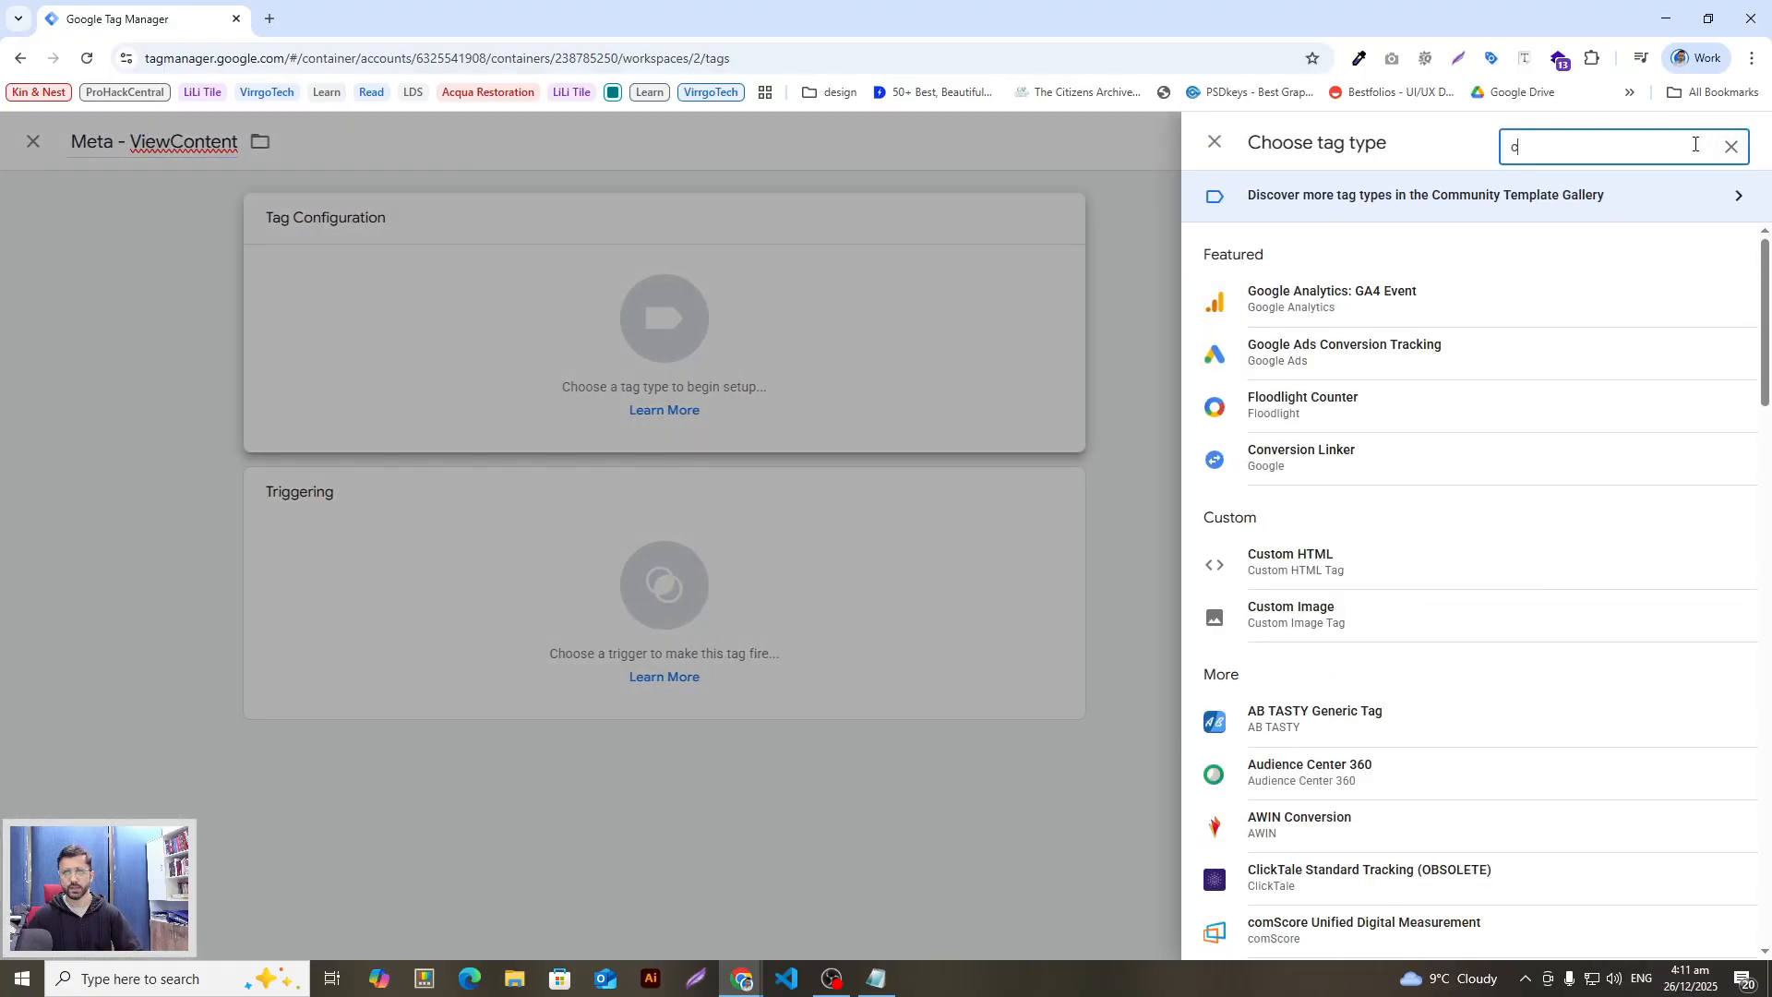
{"action": "left_click", "coordinate": [1330, 578]}
Step: Copy the ViewContent script from the notes and paste it into the HTML box
{"action": "key", "text": "alt+Tab"}
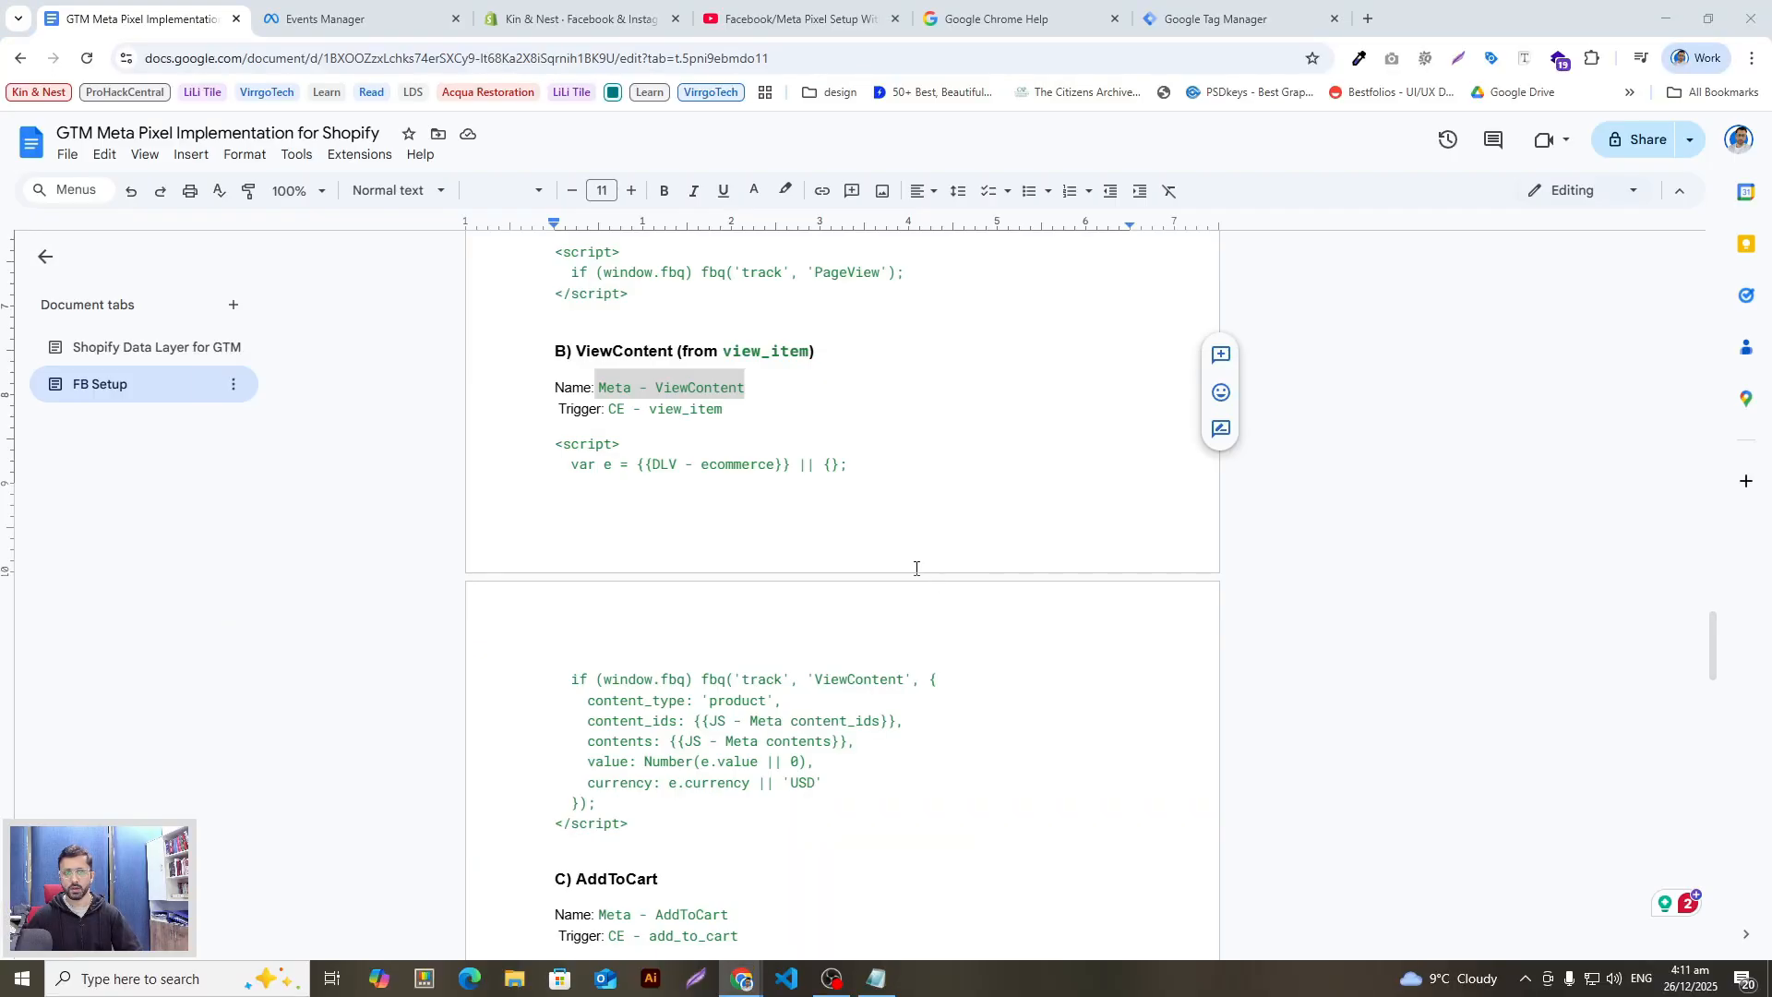
{"action": "left_click", "coordinate": [759, 464]}
{"action": "left_click_drag", "start_coordinate": [653, 826], "coordinate": [535, 448]}
{"action": "key", "text": "ctrl+c"}
{"action": "key", "text": "alt+Tab"}
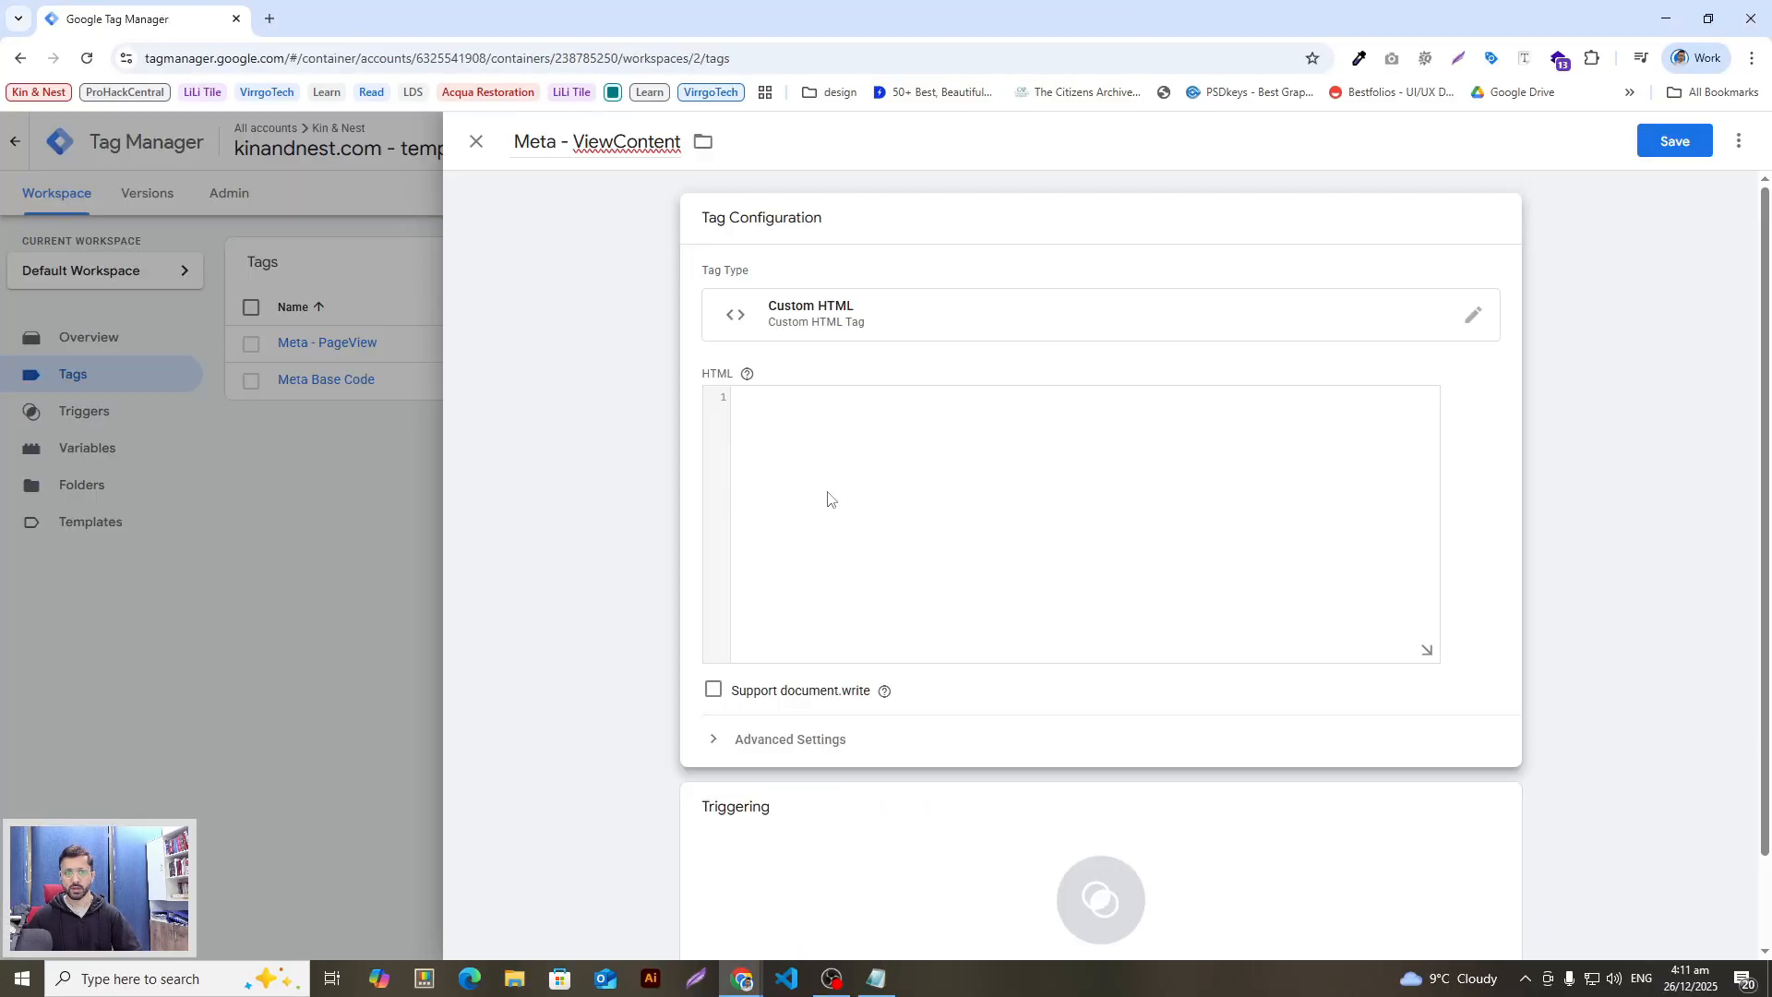
{"action": "left_click", "coordinate": [830, 498]}
{"action": "key", "text": "ctrl+v"}
{"action": "scroll", "coordinate": [941, 626], "scroll_direction": "down", "scroll_amount": 1}
{"action": "scroll", "coordinate": [738, 352], "scroll_direction": "up", "scroll_amount": 1}
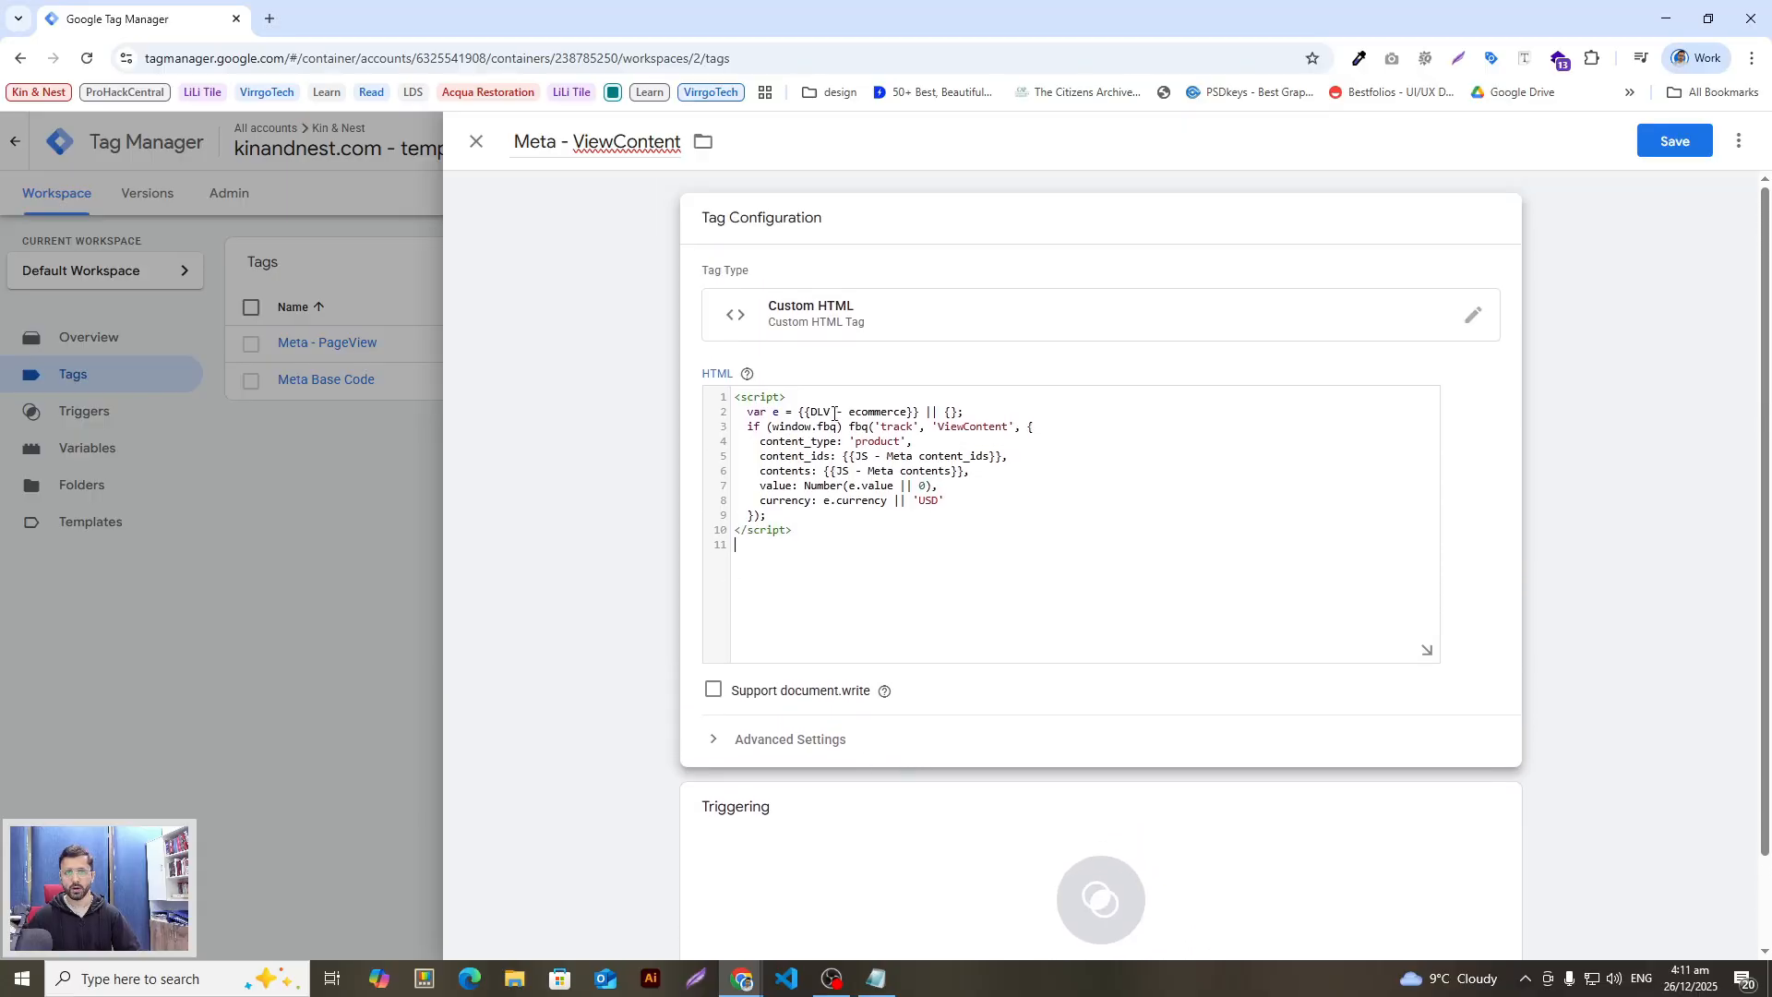
{"action": "scroll", "coordinate": [795, 751], "scroll_direction": "down", "scroll_amount": 1}
Step: Set the tag to fire on the CE - view_item trigger
{"action": "key", "text": "alt+Tab"}
{"action": "left_click_drag", "start_coordinate": [724, 408], "coordinate": [601, 420]}
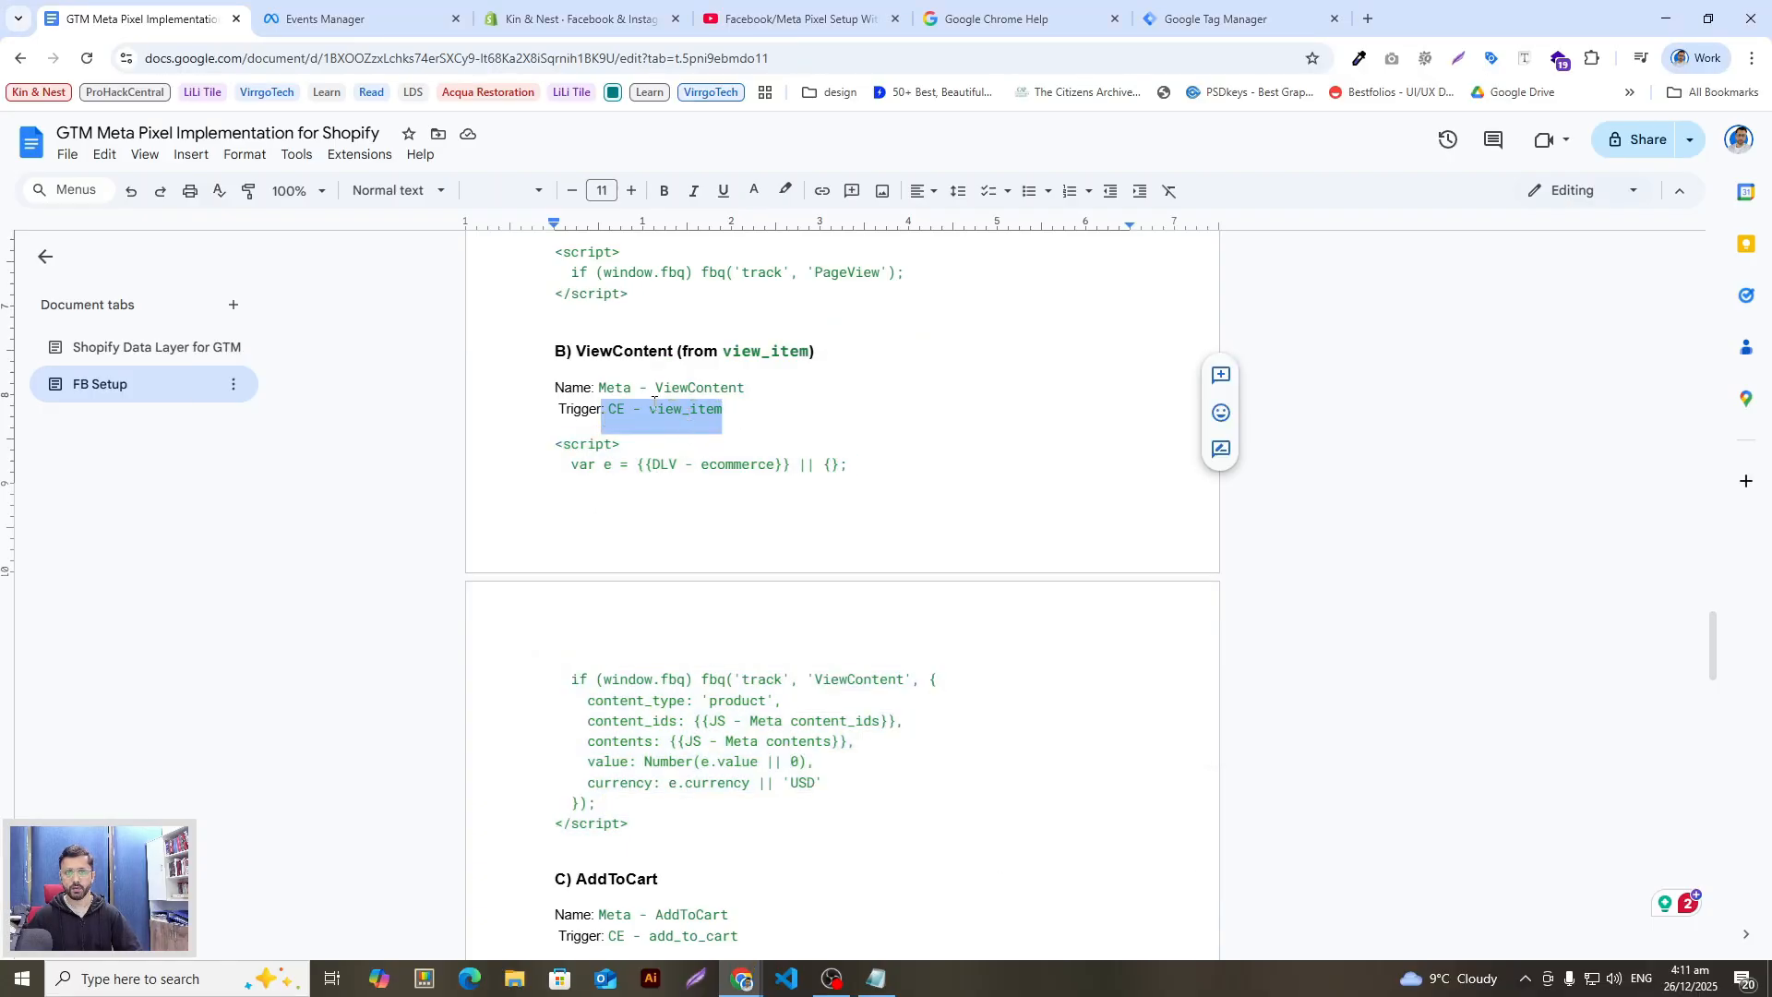
{"action": "key", "text": "alt+Tab"}
{"action": "left_click", "coordinate": [1003, 856]}
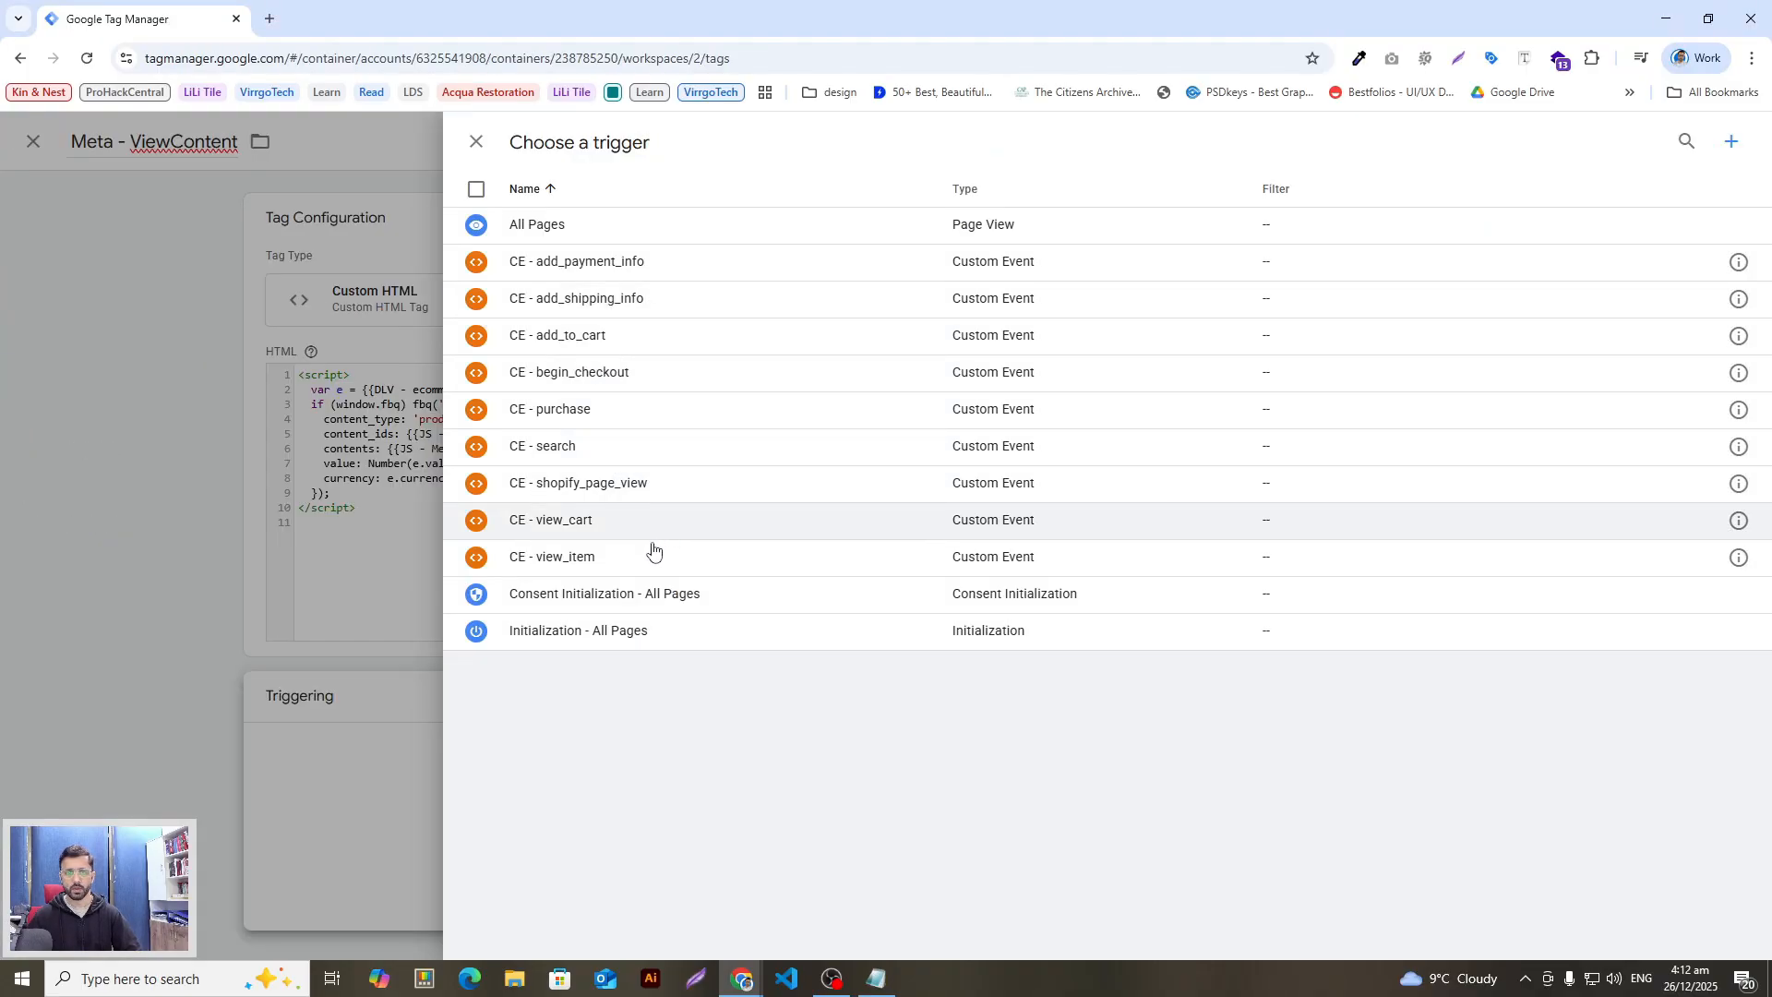
{"action": "left_click", "coordinate": [593, 566]}
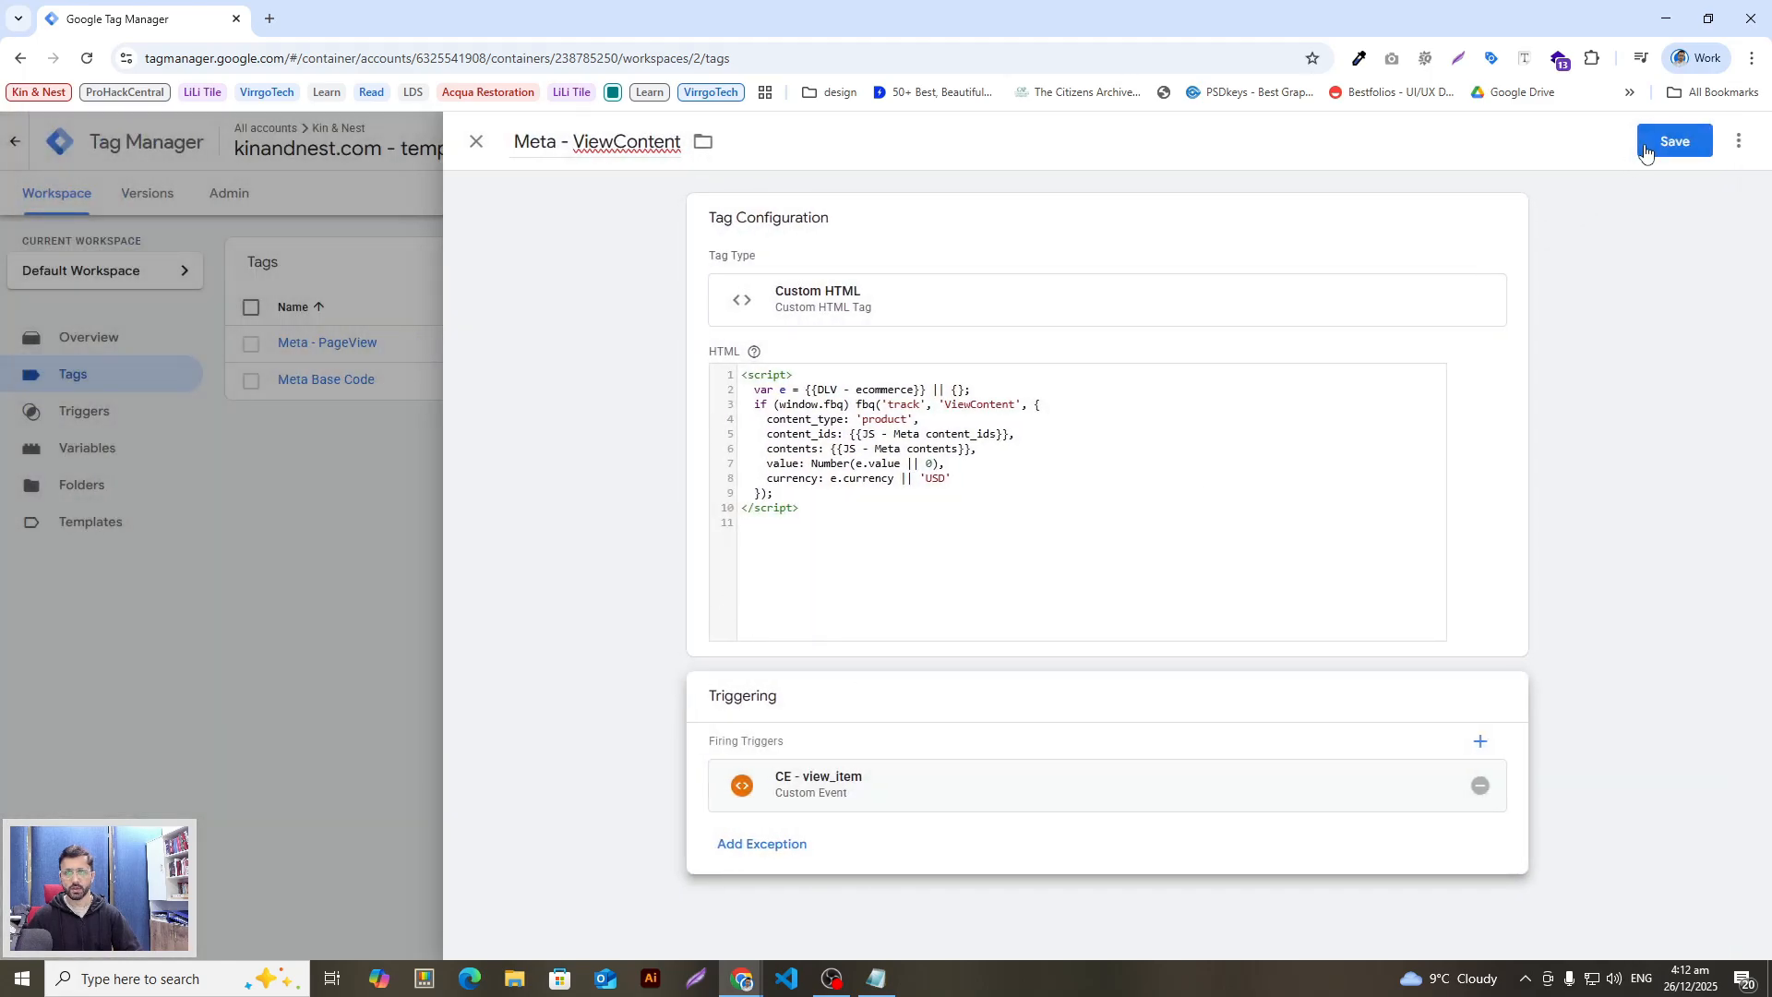
Step: Copy the next tag name, AddToCart, from the setup notes
{"action": "key", "text": "alt+Tab"}
{"action": "scroll", "coordinate": [733, 589], "scroll_direction": "down", "scroll_amount": 3}
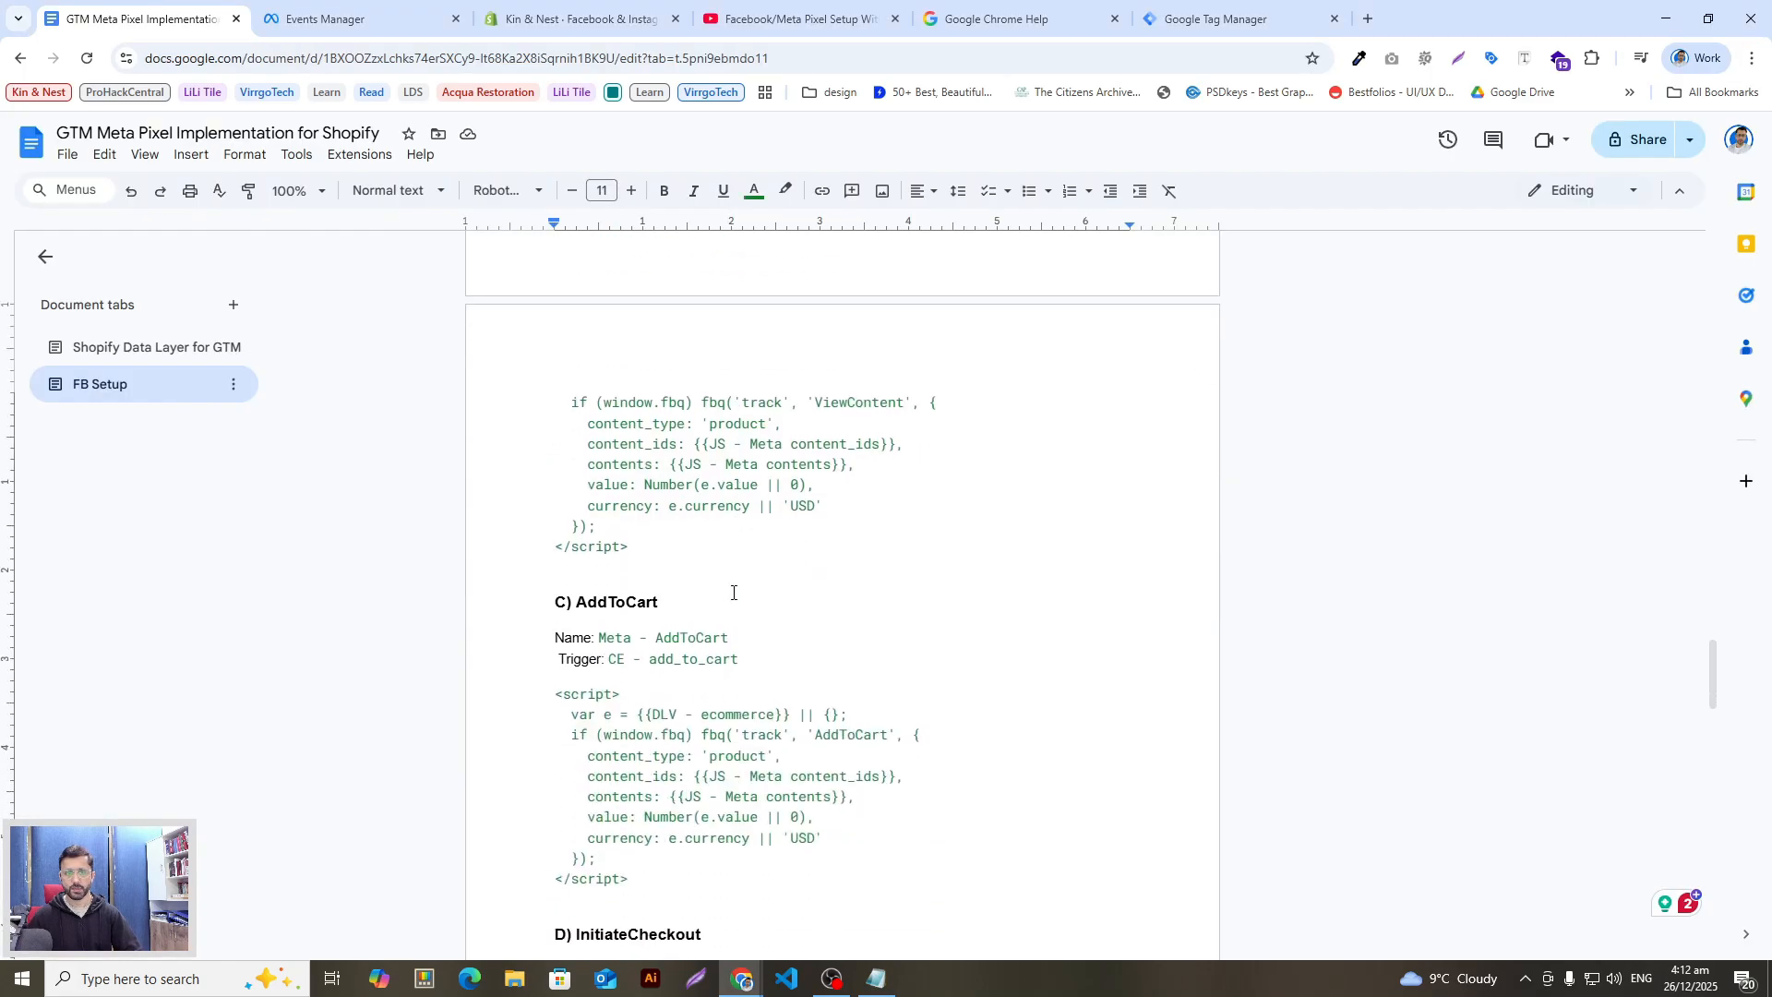
{"action": "left_click_drag", "start_coordinate": [665, 599], "coordinate": [575, 602]}
{"action": "key", "text": "ctrl+c"}
{"action": "key", "text": "alt+Tab"}
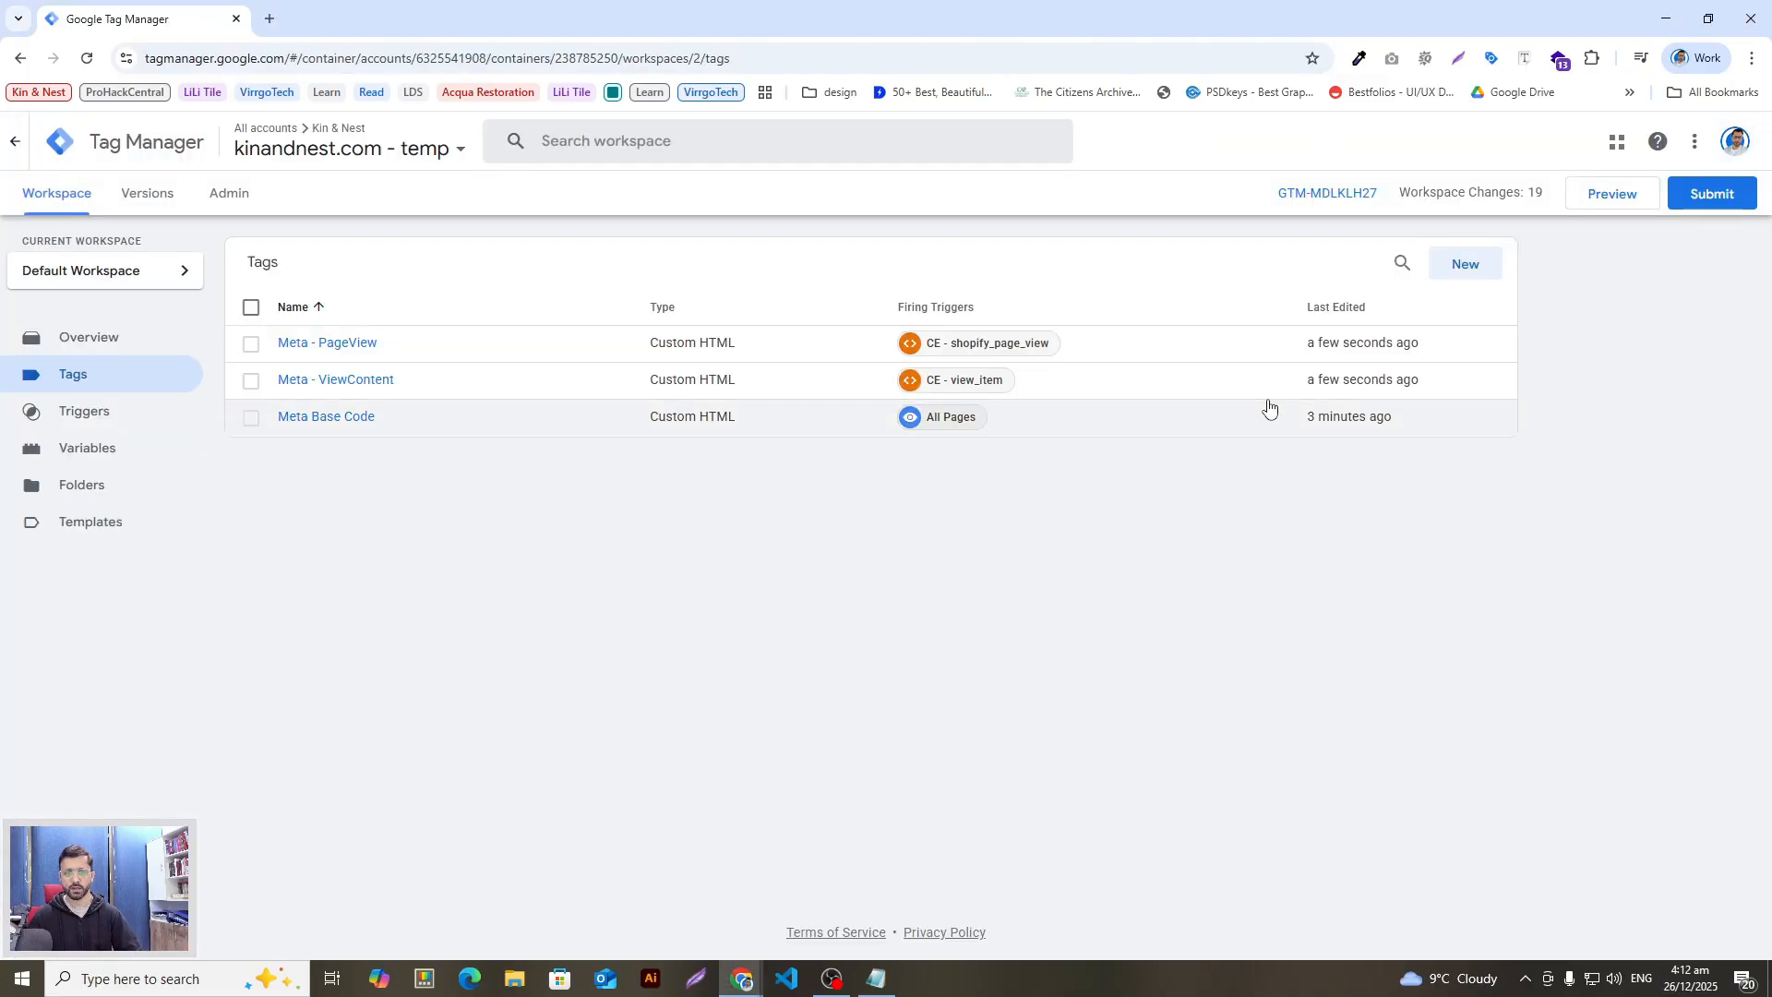
Step: Start a new Custom HTML tag named AddToCart
{"action": "left_click", "coordinate": [1465, 264]}
{"action": "key", "text": "ctrl+v"}
{"action": "left_click", "coordinate": [665, 210]}
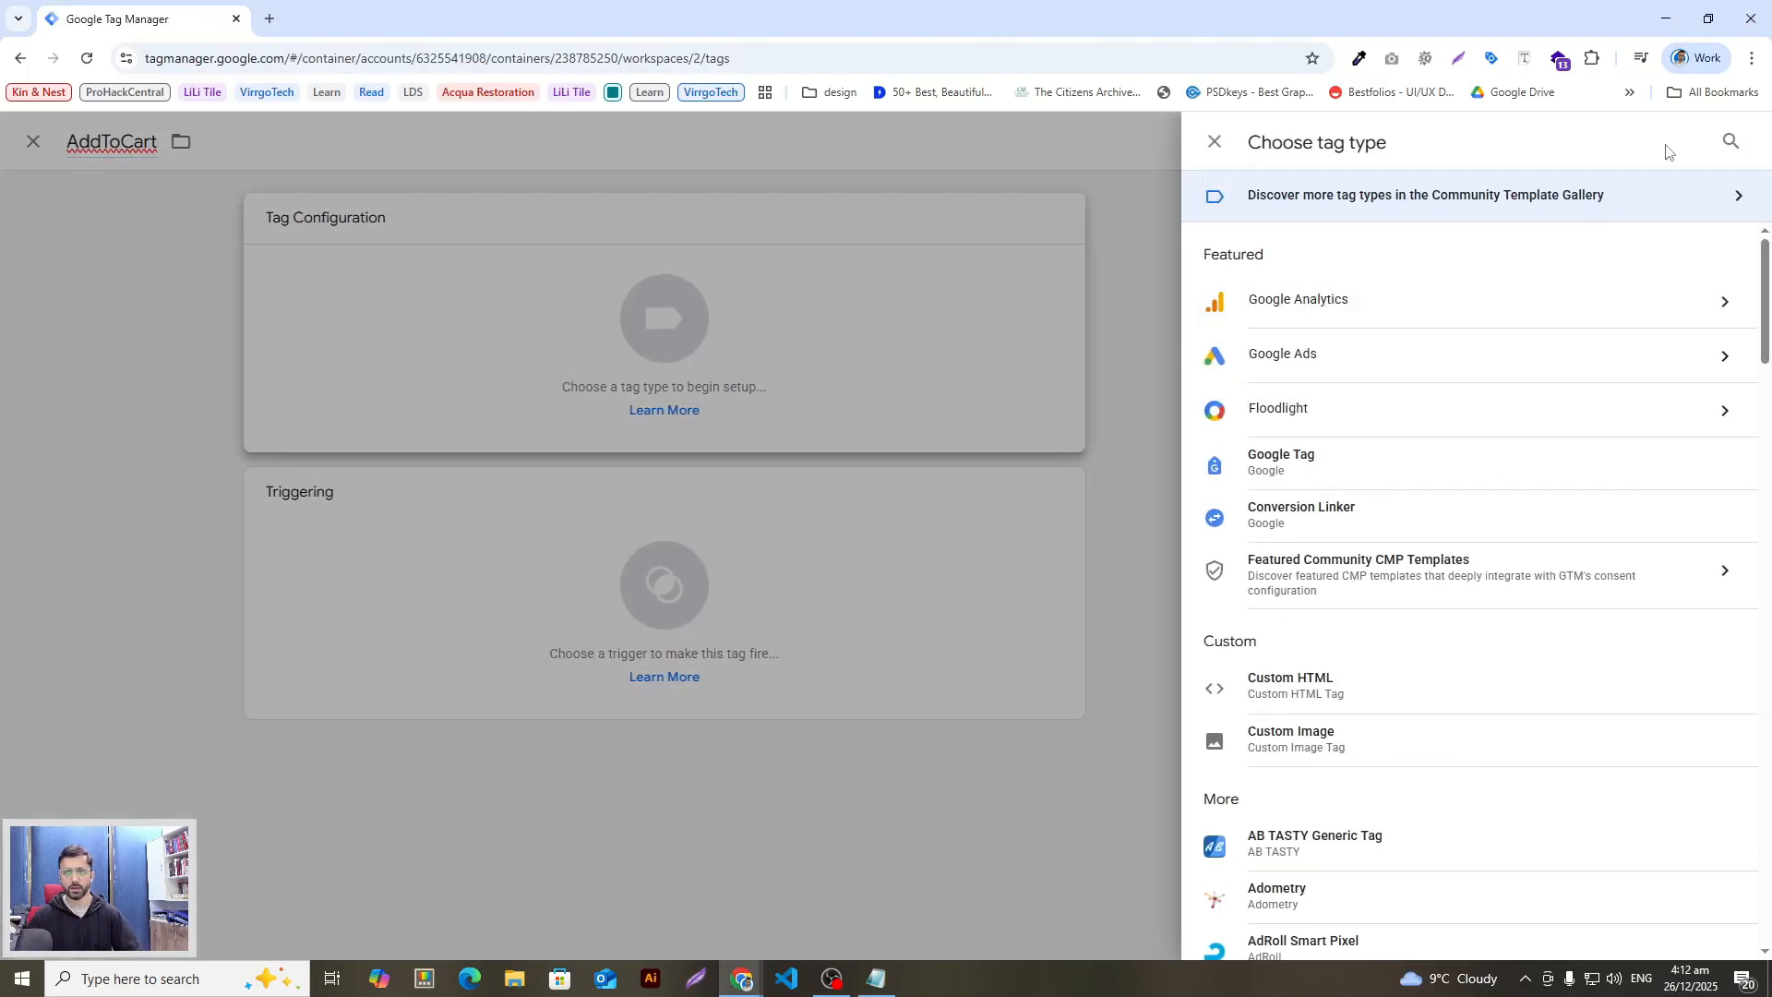
{"action": "left_click", "coordinate": [1720, 145]}
{"action": "type", "text": "c"}
{"action": "left_click", "coordinate": [1324, 556]}
Step: Copy the AddToCart script from the notes and paste it into the HTML box
{"action": "key", "text": "alt+Tab"}
{"action": "scroll", "coordinate": [680, 672], "scroll_direction": "down", "scroll_amount": 3}
{"action": "left_click_drag", "start_coordinate": [636, 589], "coordinate": [548, 418]}
{"action": "left_click_drag", "start_coordinate": [636, 617], "coordinate": [506, 419]}
{"action": "key", "text": "ctrl+c"}
{"action": "key", "text": "alt+Tab"}
{"action": "left_click", "coordinate": [1135, 499]}
{"action": "key", "text": "ctrl+v"}
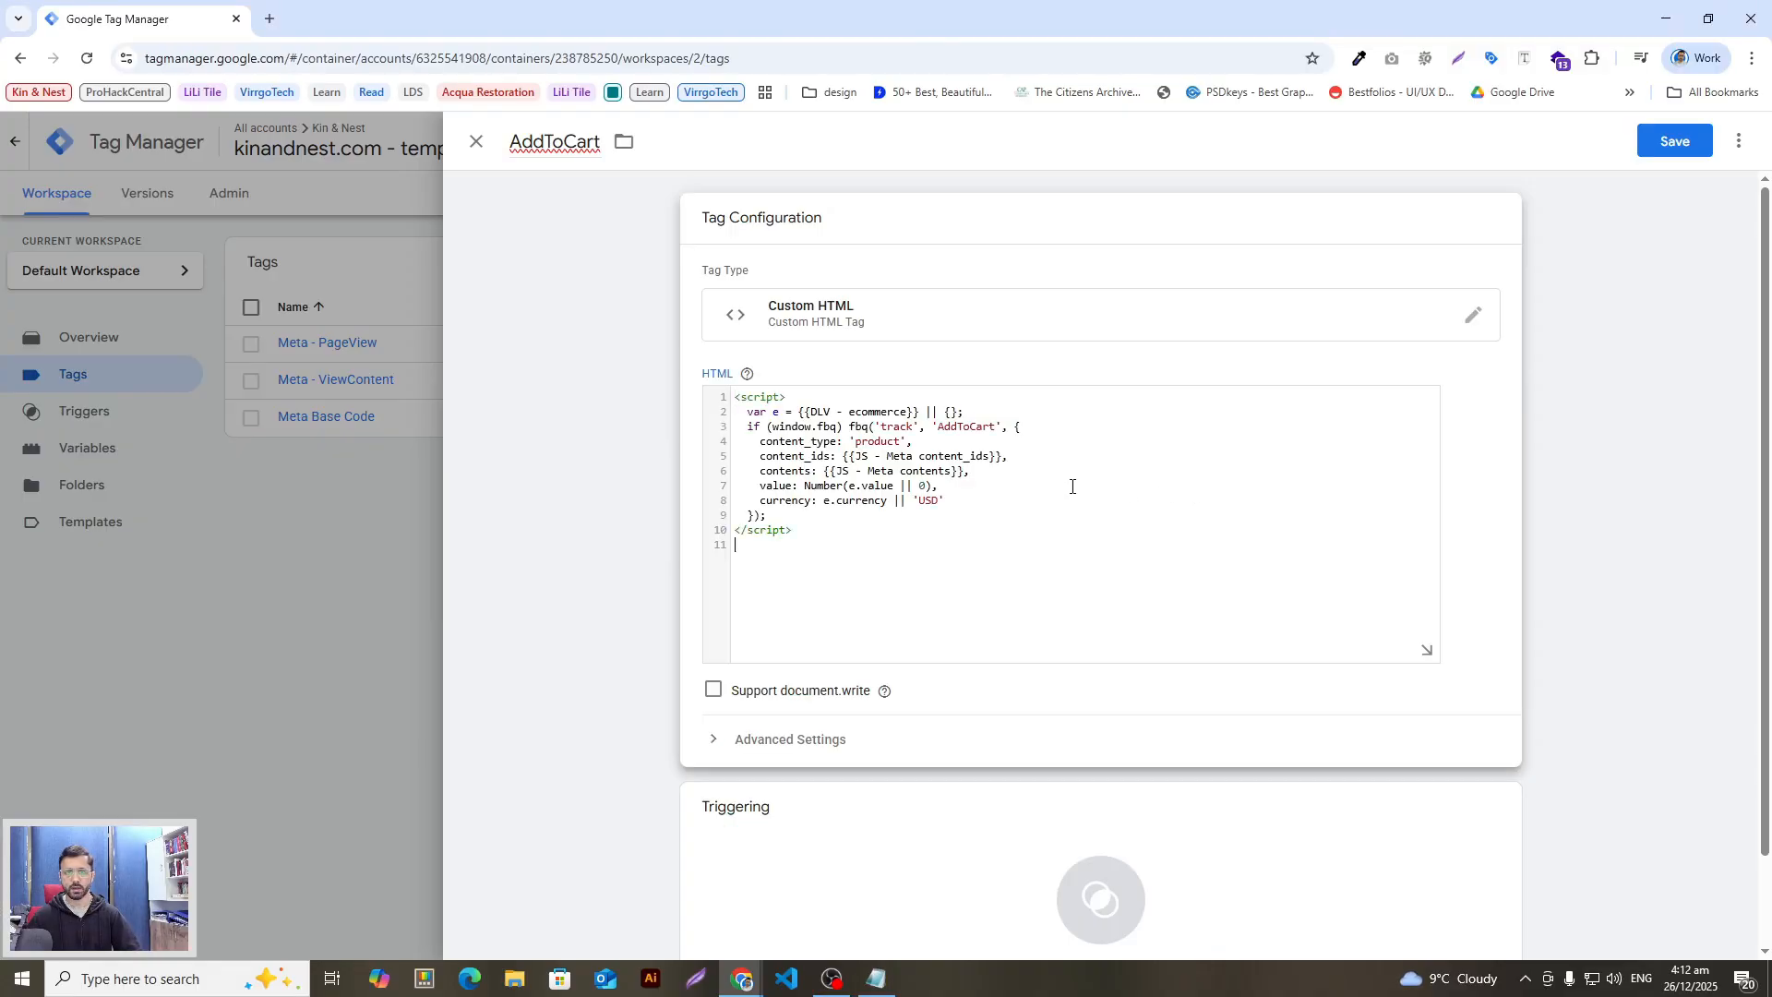
Step: Fire the AddToCart tag on the CE - add_to_cart trigger
{"action": "left_click", "coordinate": [1095, 902]}
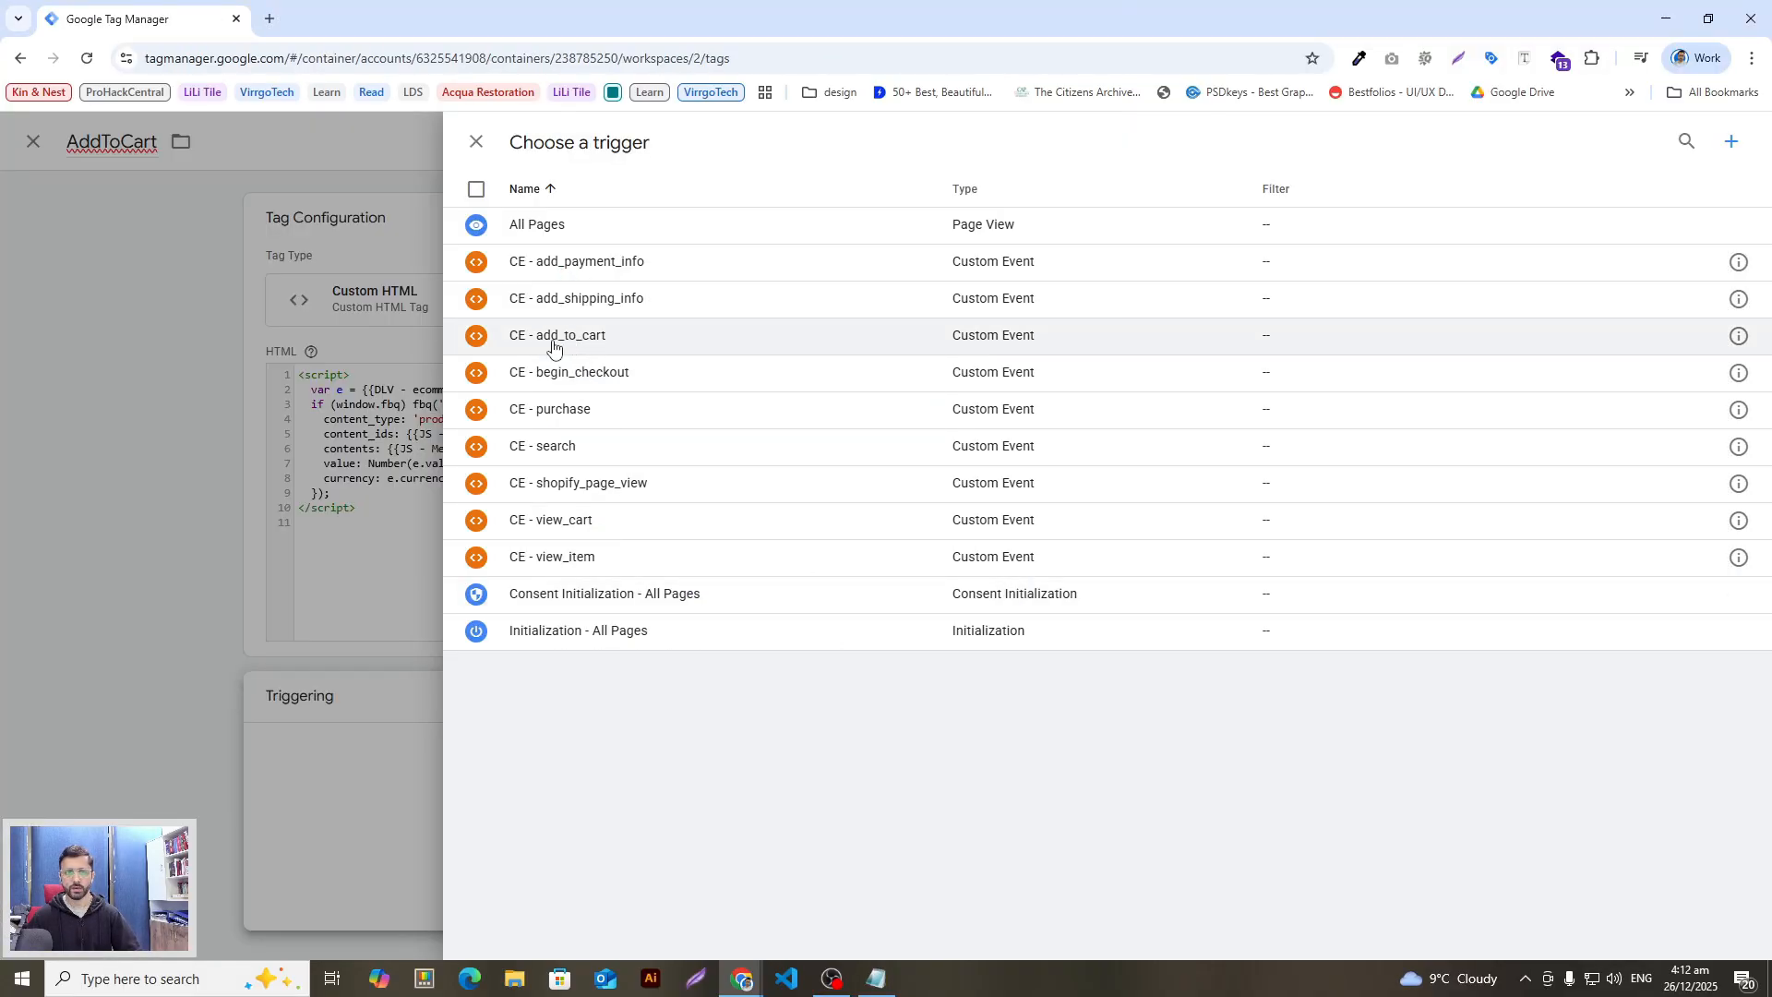
{"action": "left_click", "coordinate": [605, 344]}
{"action": "key", "text": "alt+Tab"}
{"action": "left_click_drag", "start_coordinate": [746, 384], "coordinate": [632, 391]}
{"action": "key", "text": "alt+Tab"}
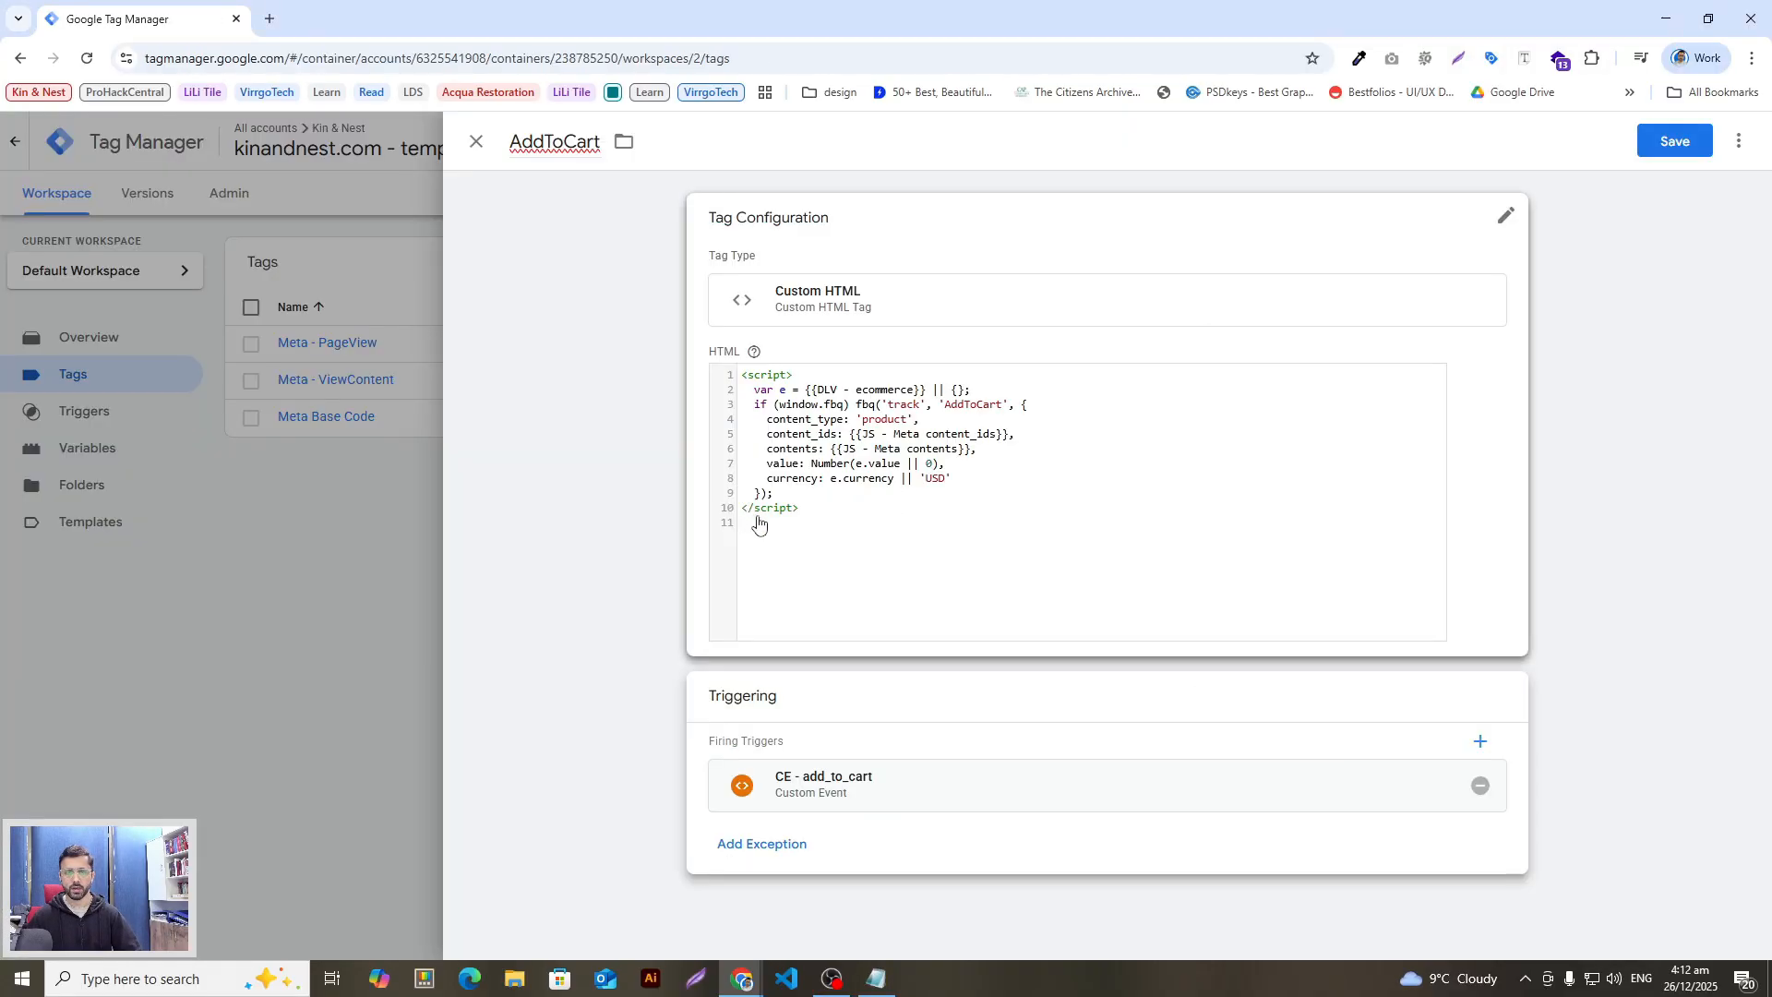
Step: Cut the next tag name, 'Meta - InitiateCheckout', from the setup notes
{"action": "key", "text": "alt+Tab"}
{"action": "scroll", "coordinate": [631, 508], "scroll_direction": "down", "scroll_amount": 1}
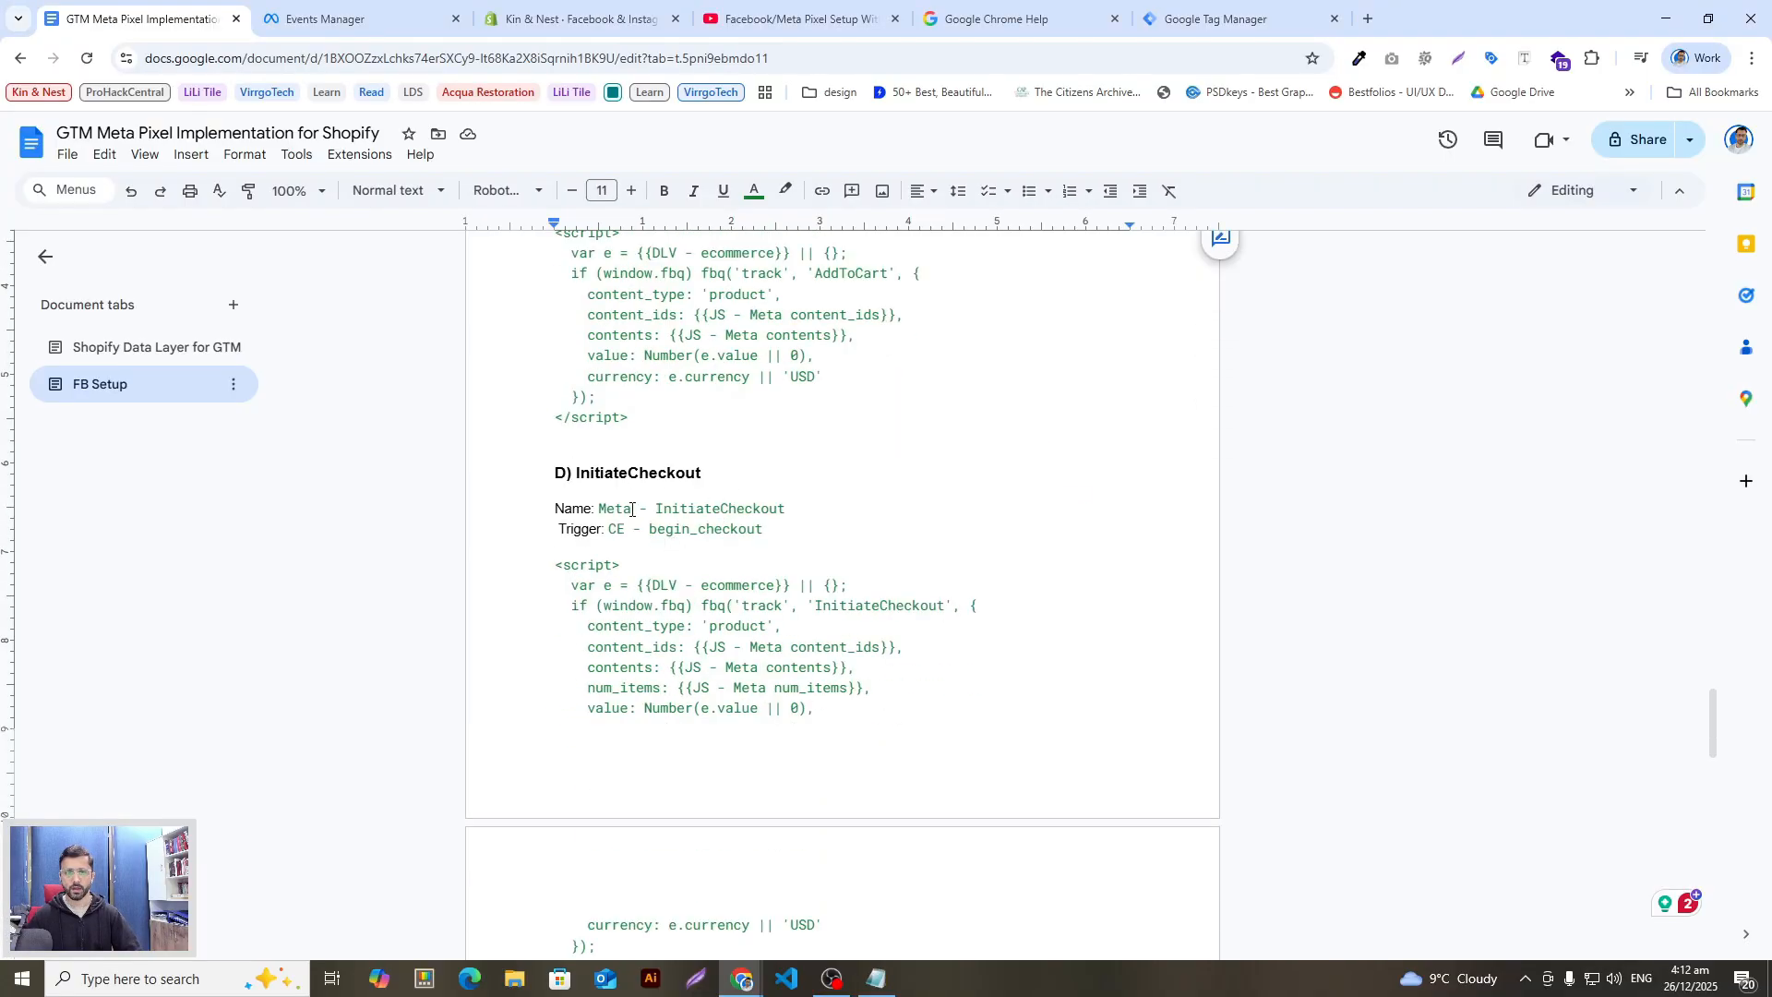
{"action": "left_click_drag", "start_coordinate": [597, 508], "coordinate": [786, 508]}
{"action": "key", "text": "ctrl+x"}
{"action": "key", "text": "alt+Tab"}
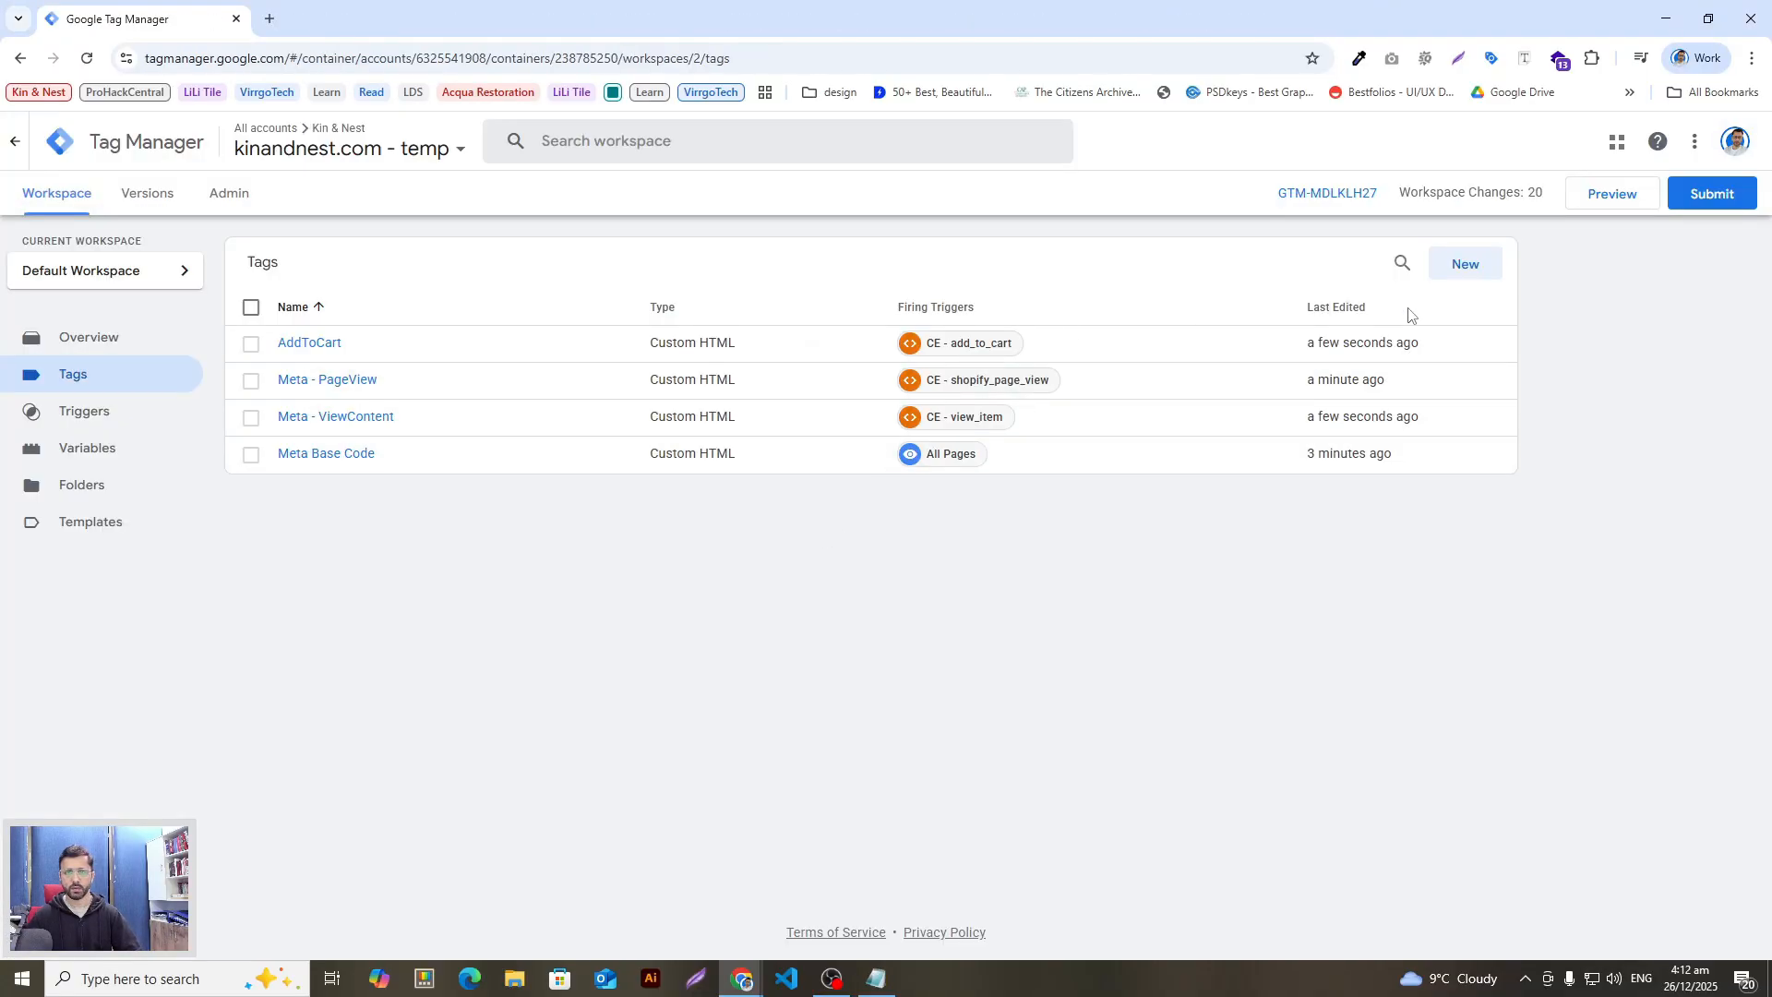
Step: Create a new Custom HTML tag named 'Meta - InitiateCheckout'
{"action": "left_click", "coordinate": [1462, 261]}
{"action": "left_click", "coordinate": [546, 143]}
{"action": "key", "text": "ctrl+v"}
{"action": "key", "text": "ctrl+a"}
{"action": "key", "text": "ctrl+v"}
{"action": "left_click", "coordinate": [1274, 319]}
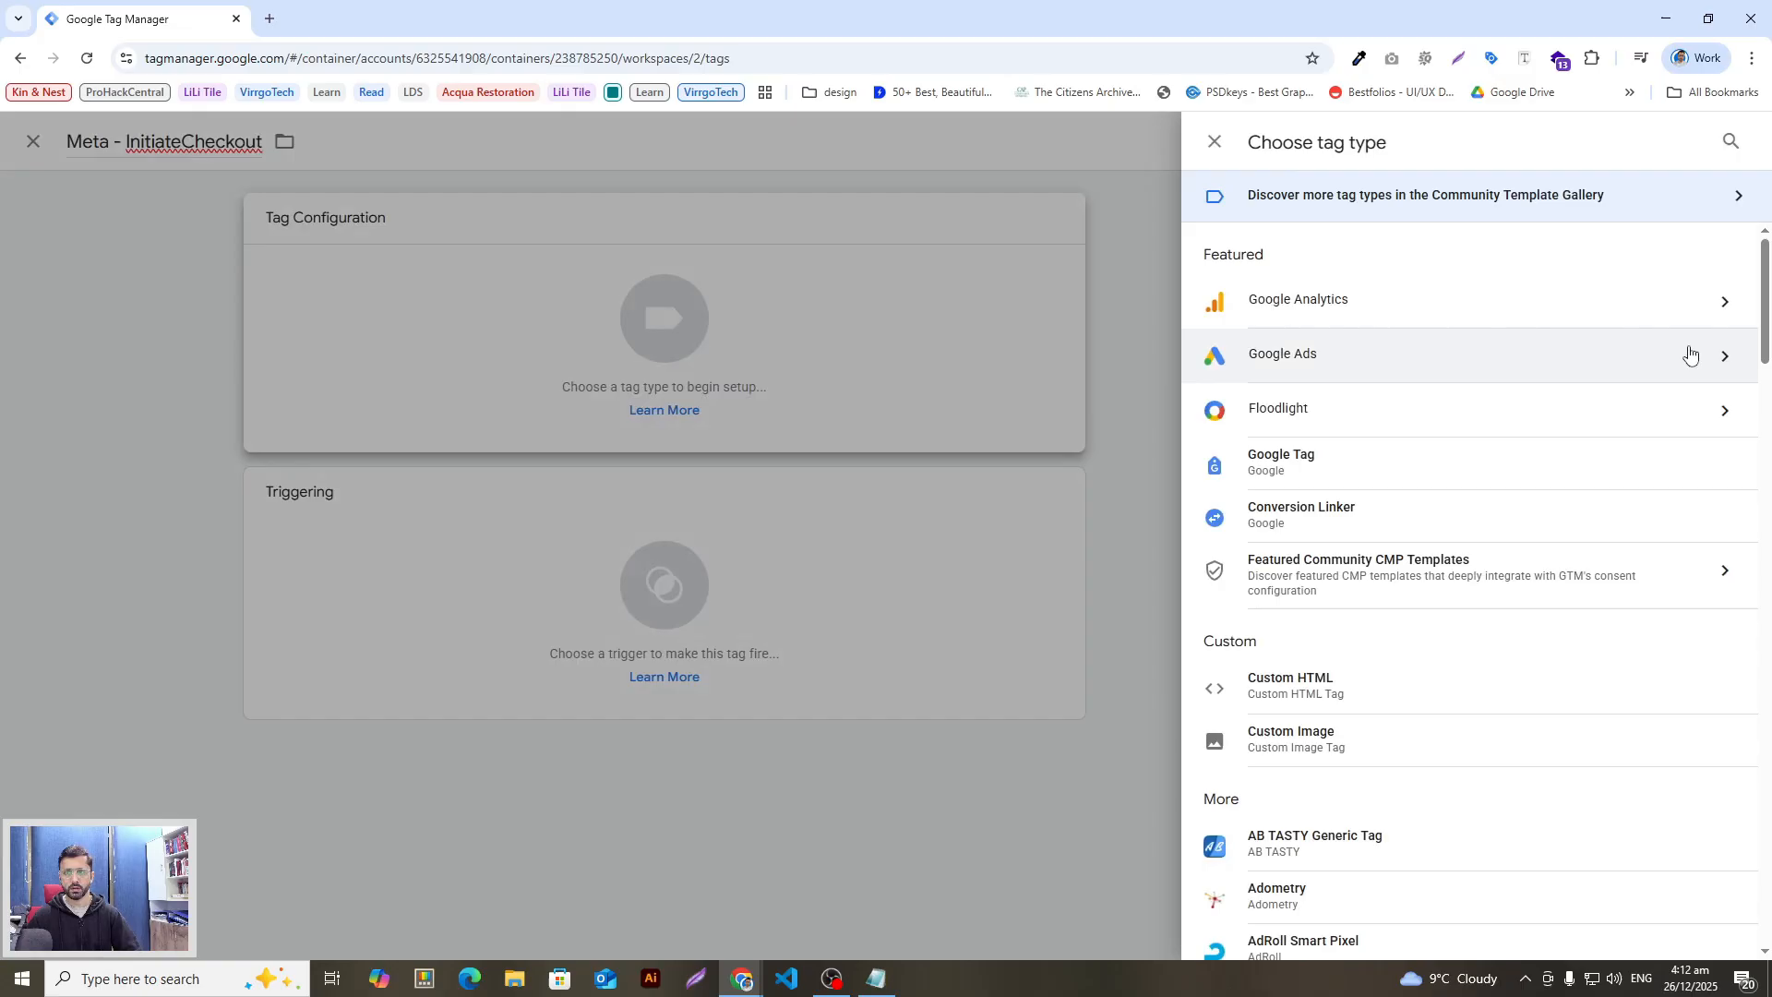
{"action": "left_click", "coordinate": [1314, 695]}
Step: Paste the InitiateCheckout pixel script from the setup notes into the tag's HTML box
{"action": "key", "text": "alt+Tab"}
{"action": "key", "text": "alt+Tab"}
{"action": "left_click", "coordinate": [921, 514]}
{"action": "key", "text": "alt+Tab"}
{"action": "scroll", "coordinate": [734, 699], "scroll_direction": "down", "scroll_amount": 3}
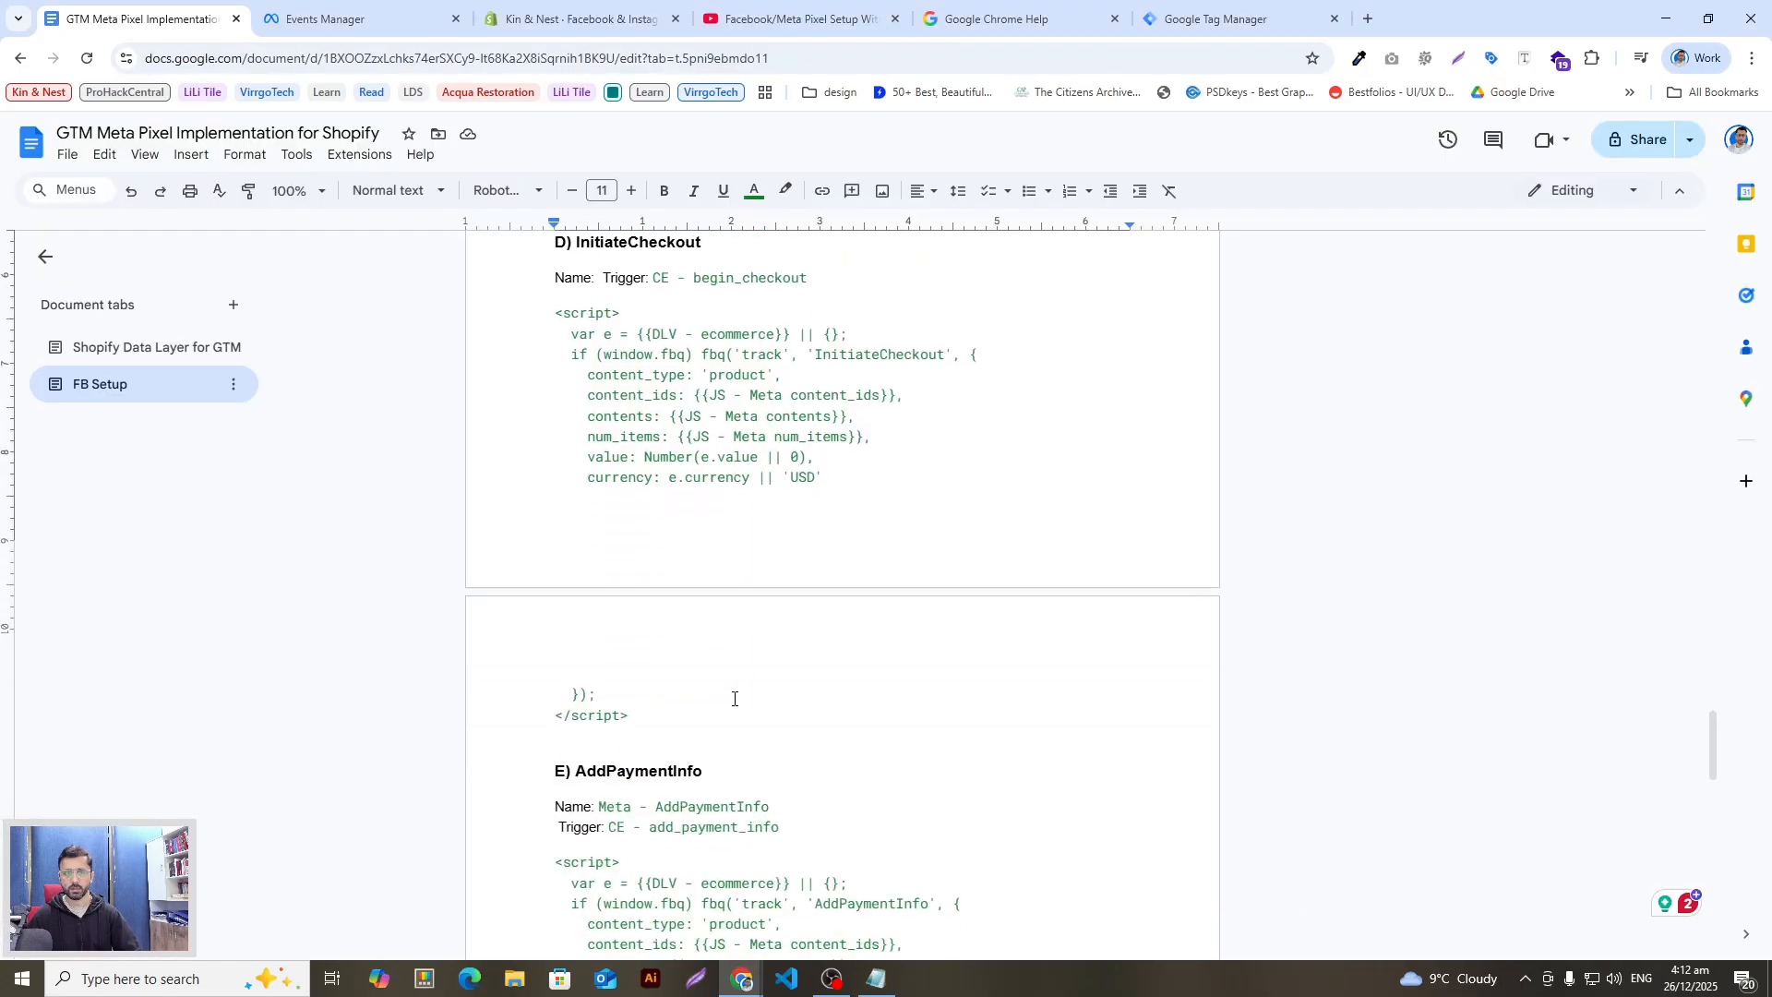
{"action": "left_click_drag", "start_coordinate": [631, 668], "coordinate": [555, 267]}
{"action": "key", "text": "ctrl+c"}
{"action": "key", "text": "alt+Tab"}
{"action": "key", "text": "ctrl+v"}
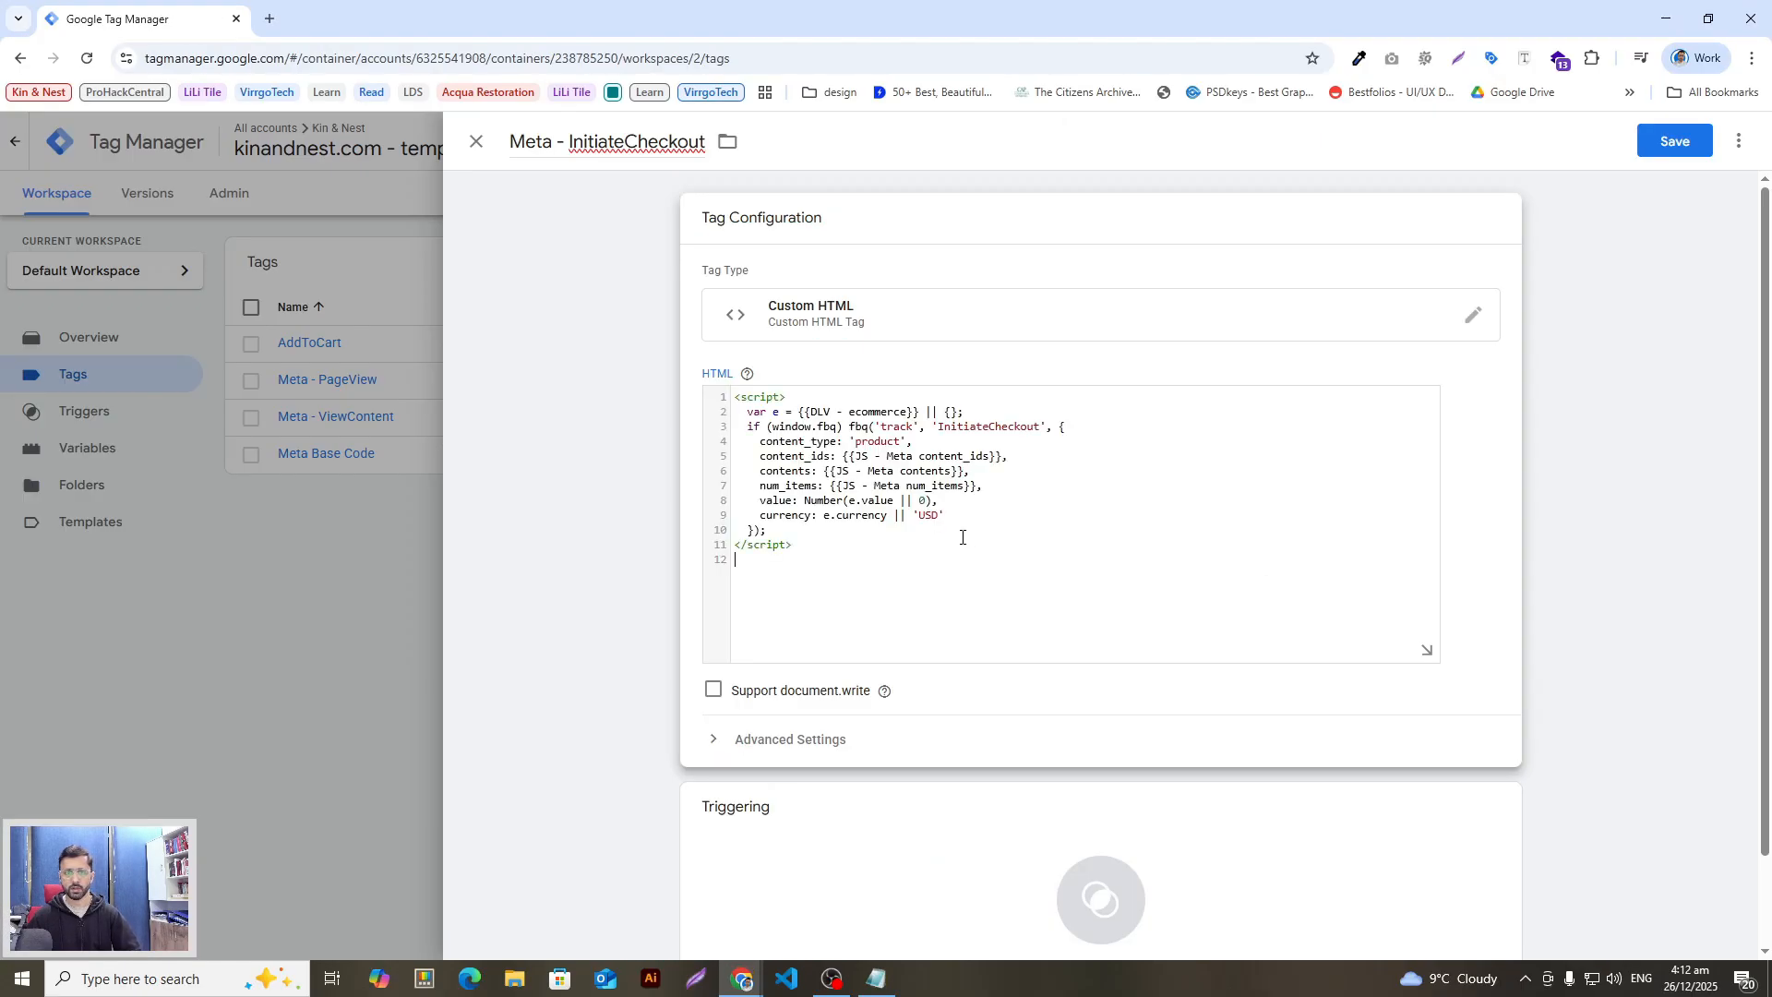
Step: Fire the InitiateCheckout tag on CE - begin_checkout and save it
{"action": "left_click", "coordinate": [947, 712]}
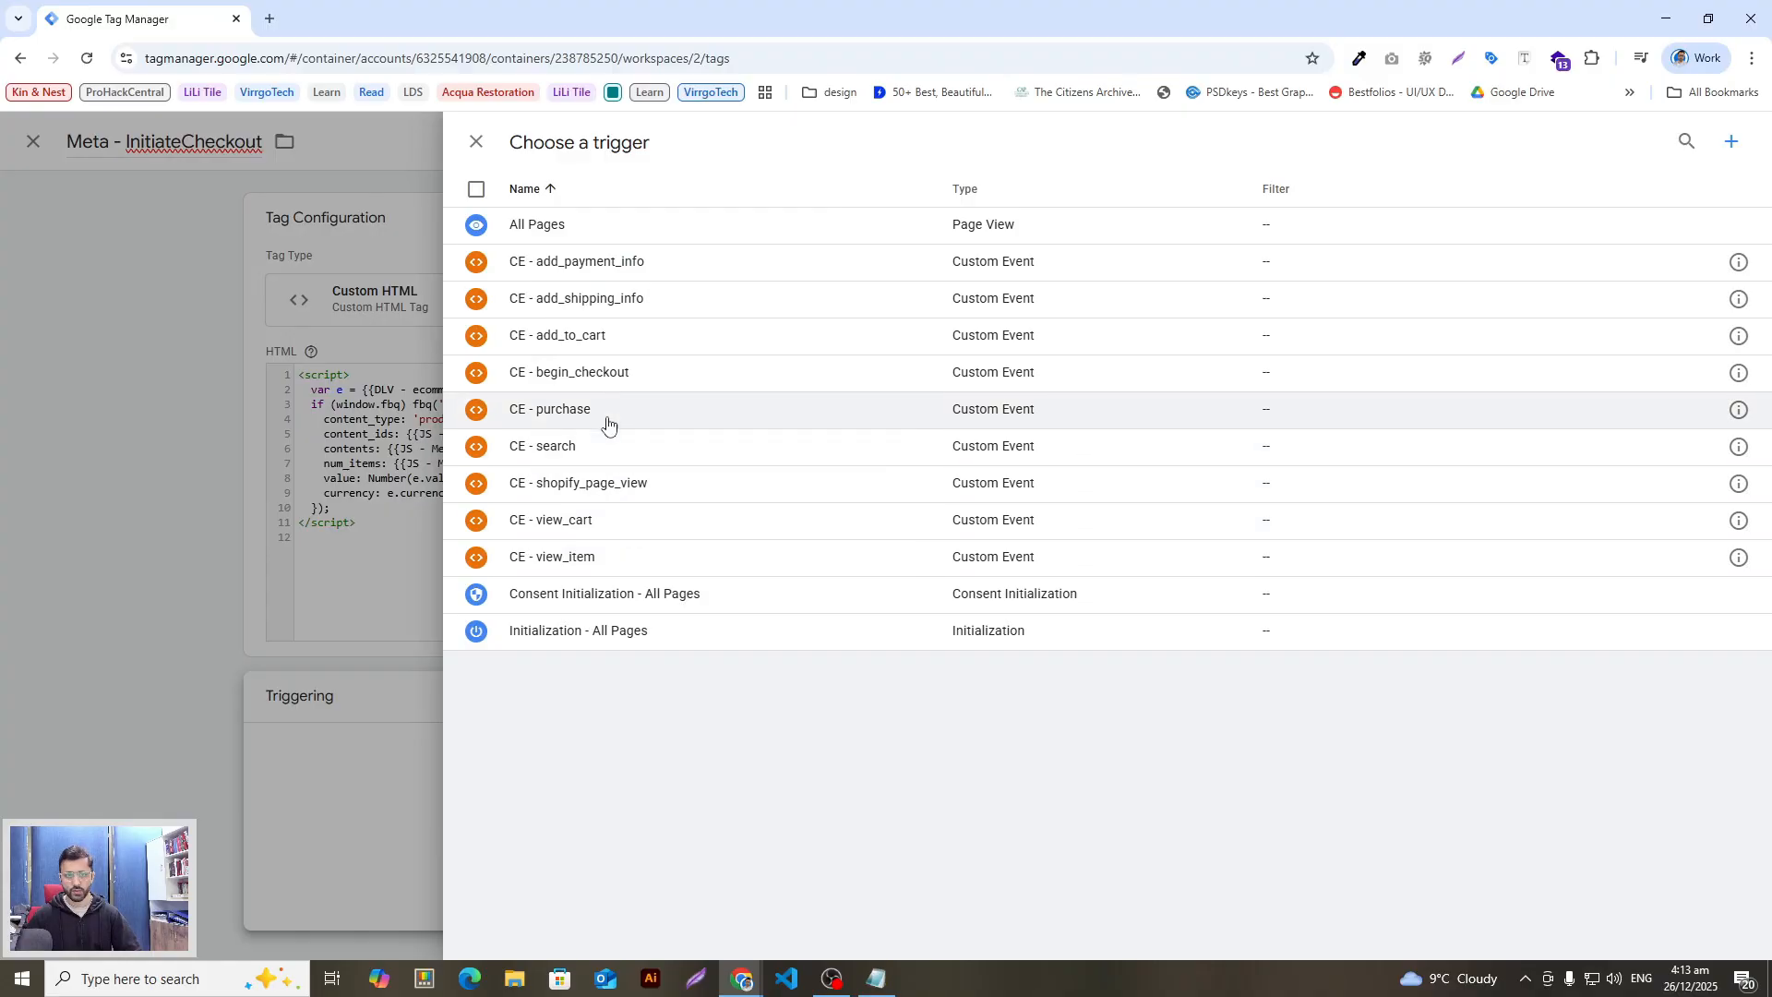
{"action": "left_click", "coordinate": [617, 372]}
{"action": "key", "text": "alt+Tab"}
{"action": "scroll", "coordinate": [652, 594], "scroll_direction": "up", "scroll_amount": 3}
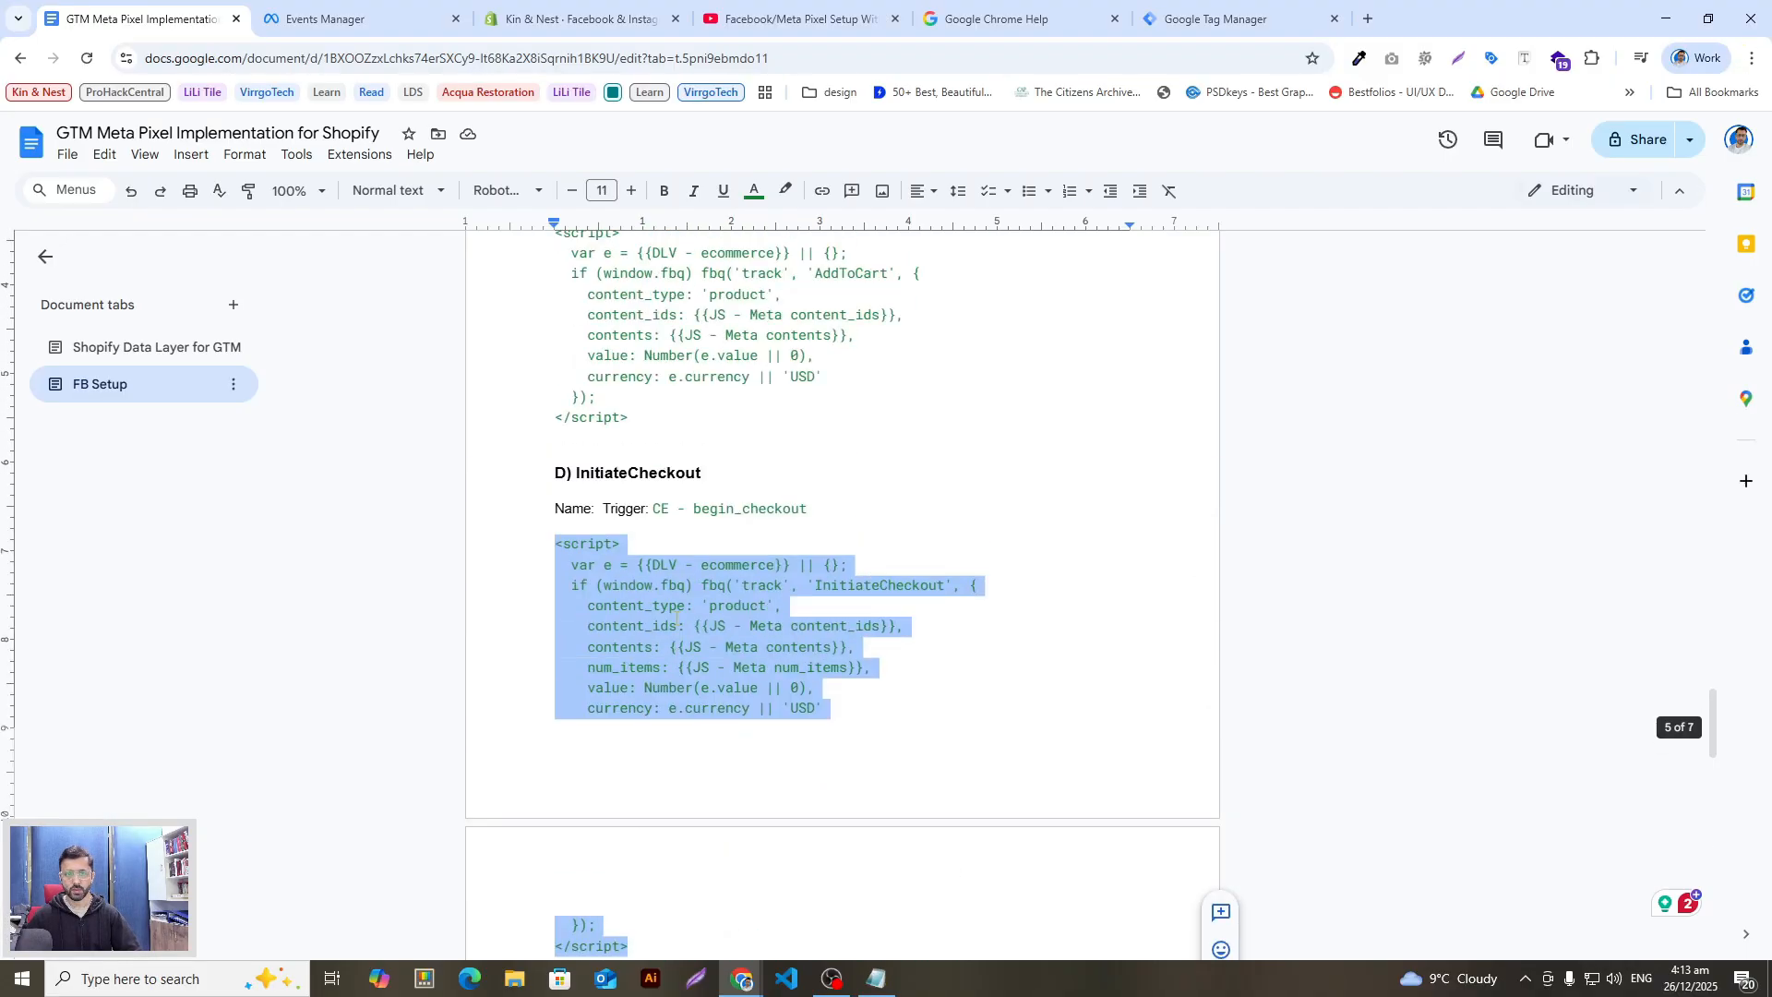
{"action": "key", "text": "alt+Tab"}
{"action": "left_click", "coordinate": [1683, 138]}
{"action": "key", "text": "alt+Tab"}
{"action": "scroll", "coordinate": [657, 546], "scroll_direction": "down", "scroll_amount": 5}
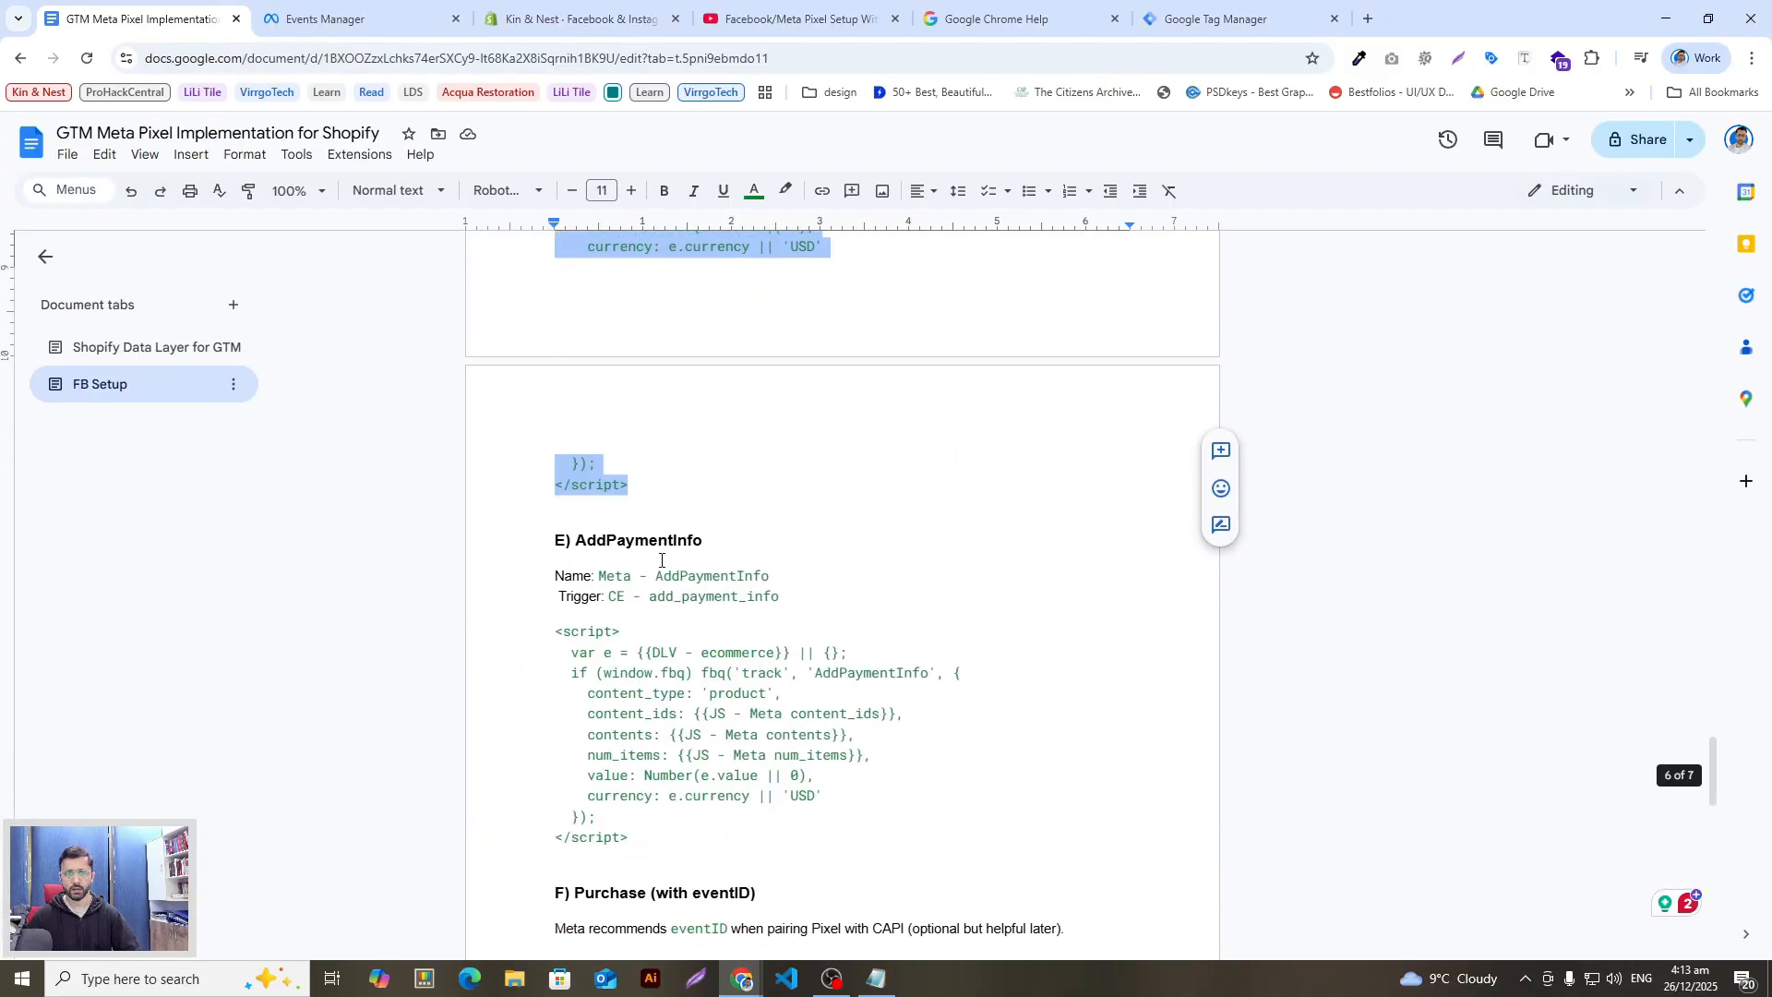
{"action": "left_click_drag", "start_coordinate": [704, 542], "coordinate": [575, 545]}
{"action": "key", "text": "alt+Tab"}
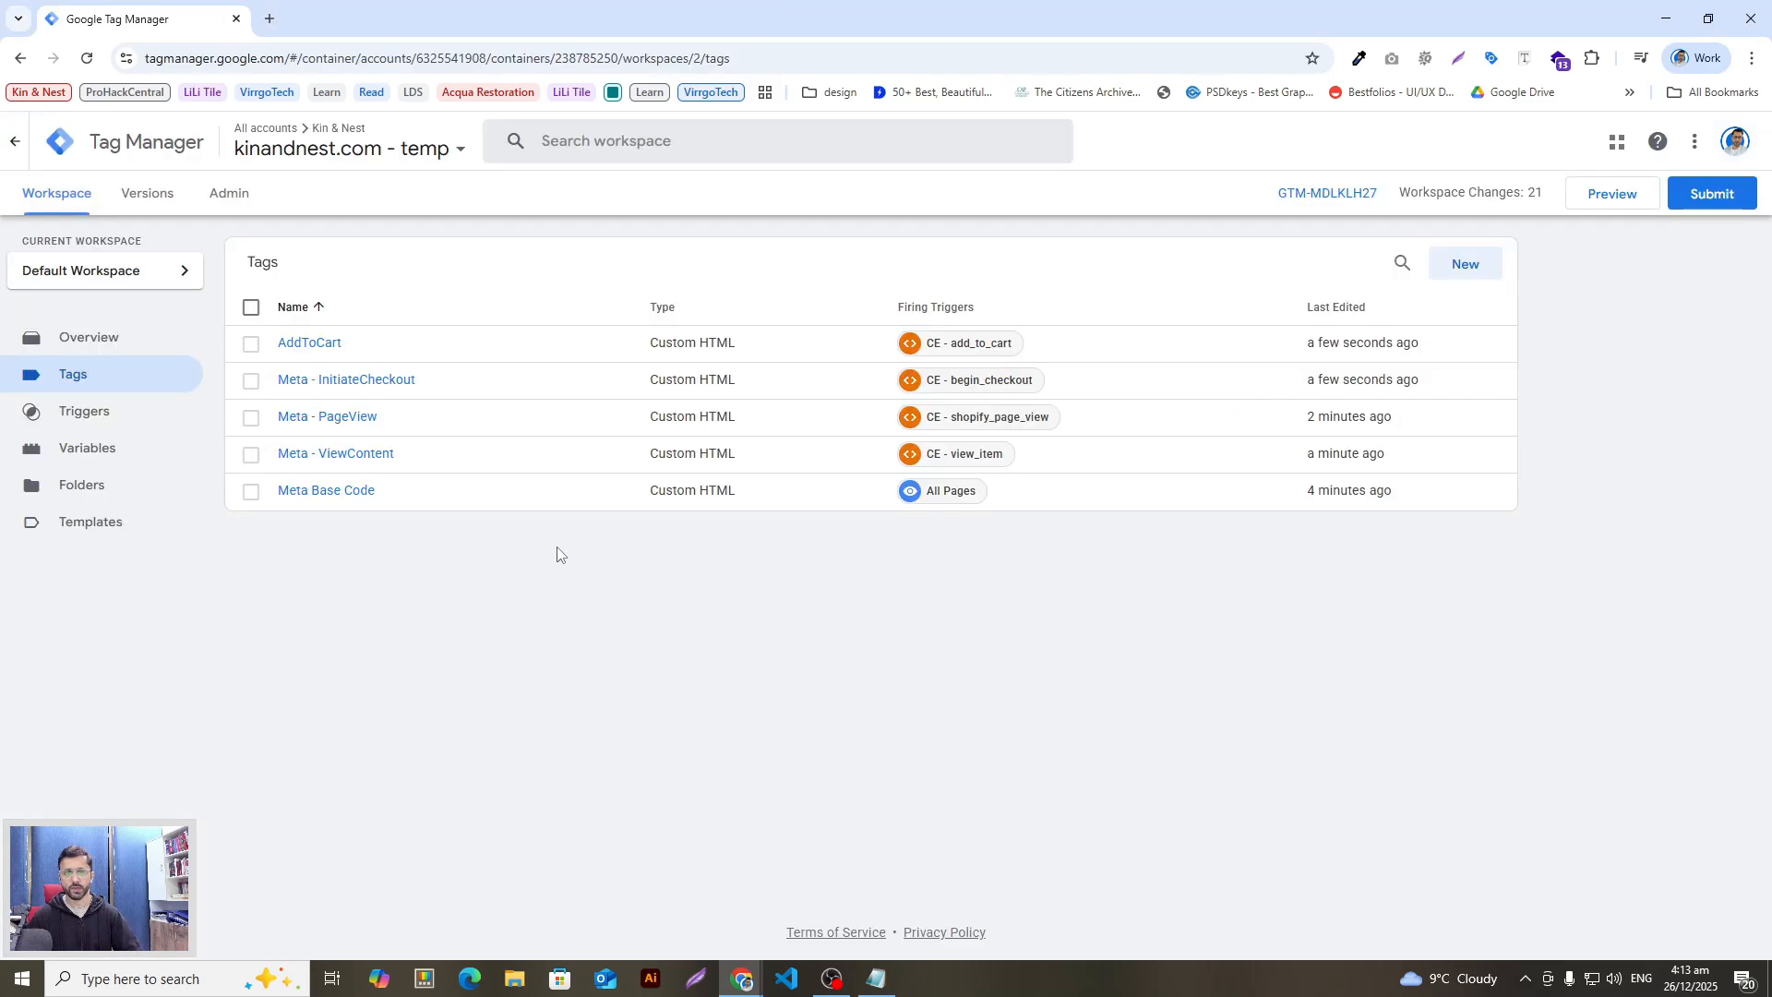
Step: Start a new tag named AddPaymentInfo and copy its script from the setup notes
{"action": "left_click", "coordinate": [1488, 267]}
{"action": "key", "text": "ctrl+v"}
{"action": "left_click", "coordinate": [910, 325]}
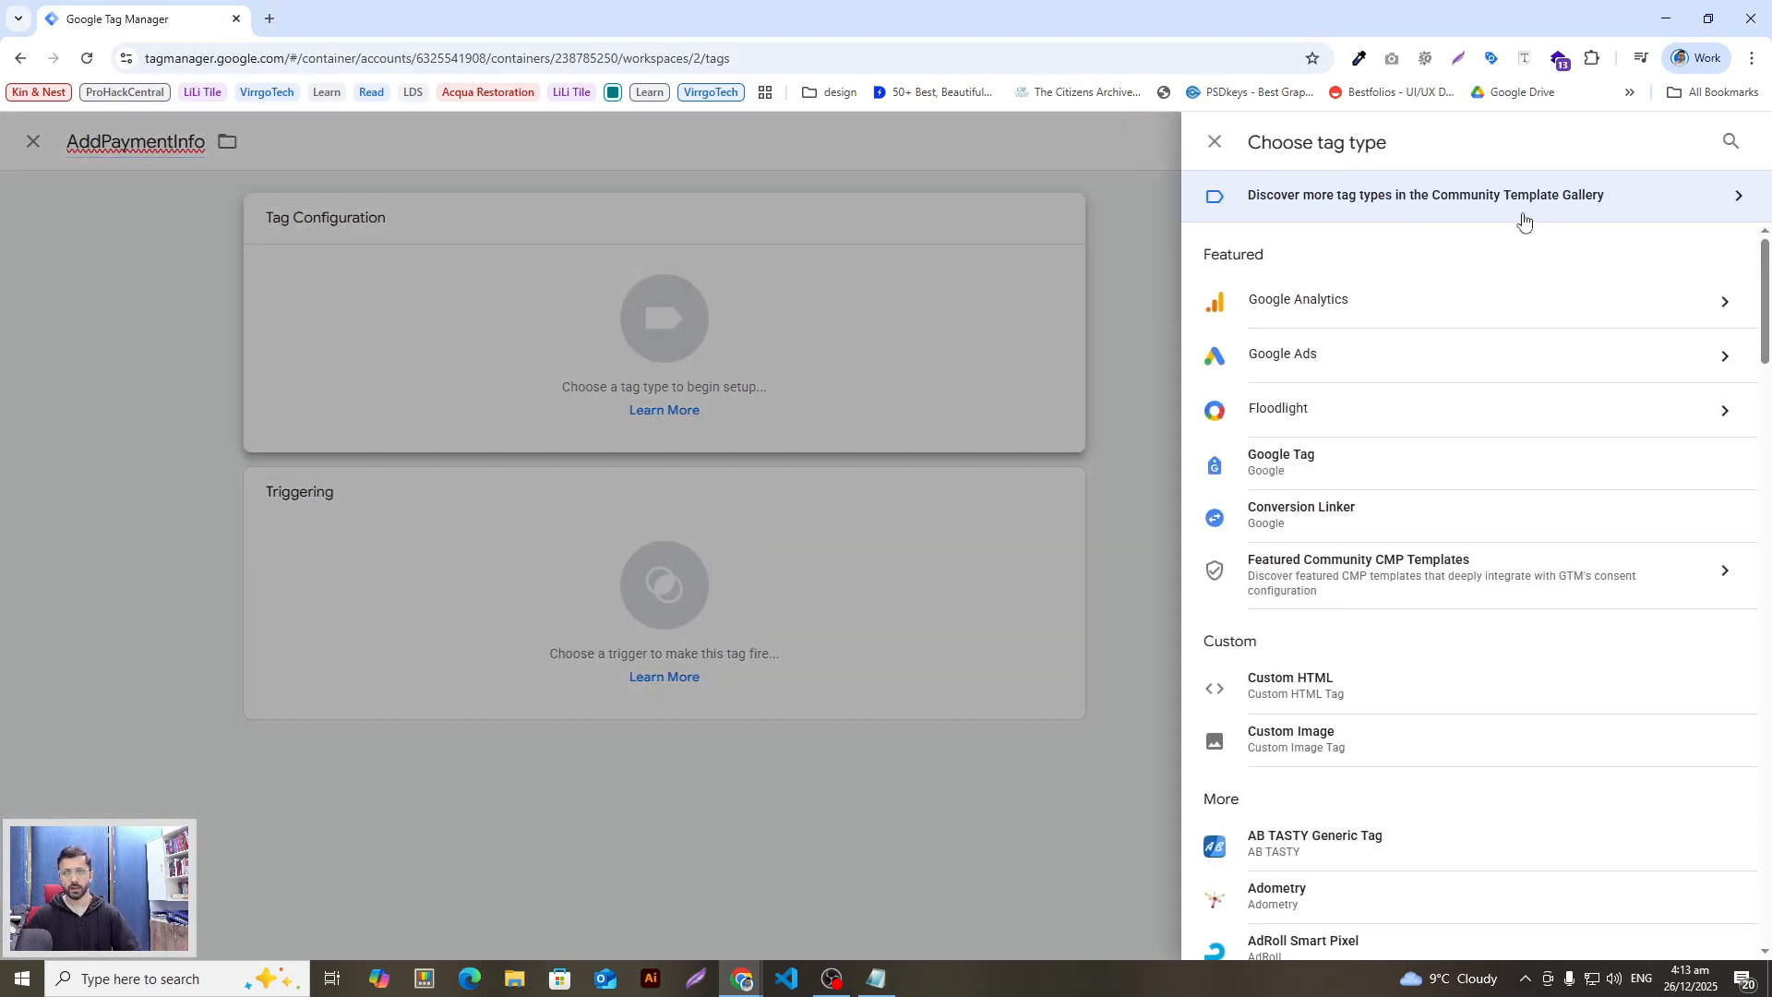
{"action": "key", "text": "alt+Tab"}
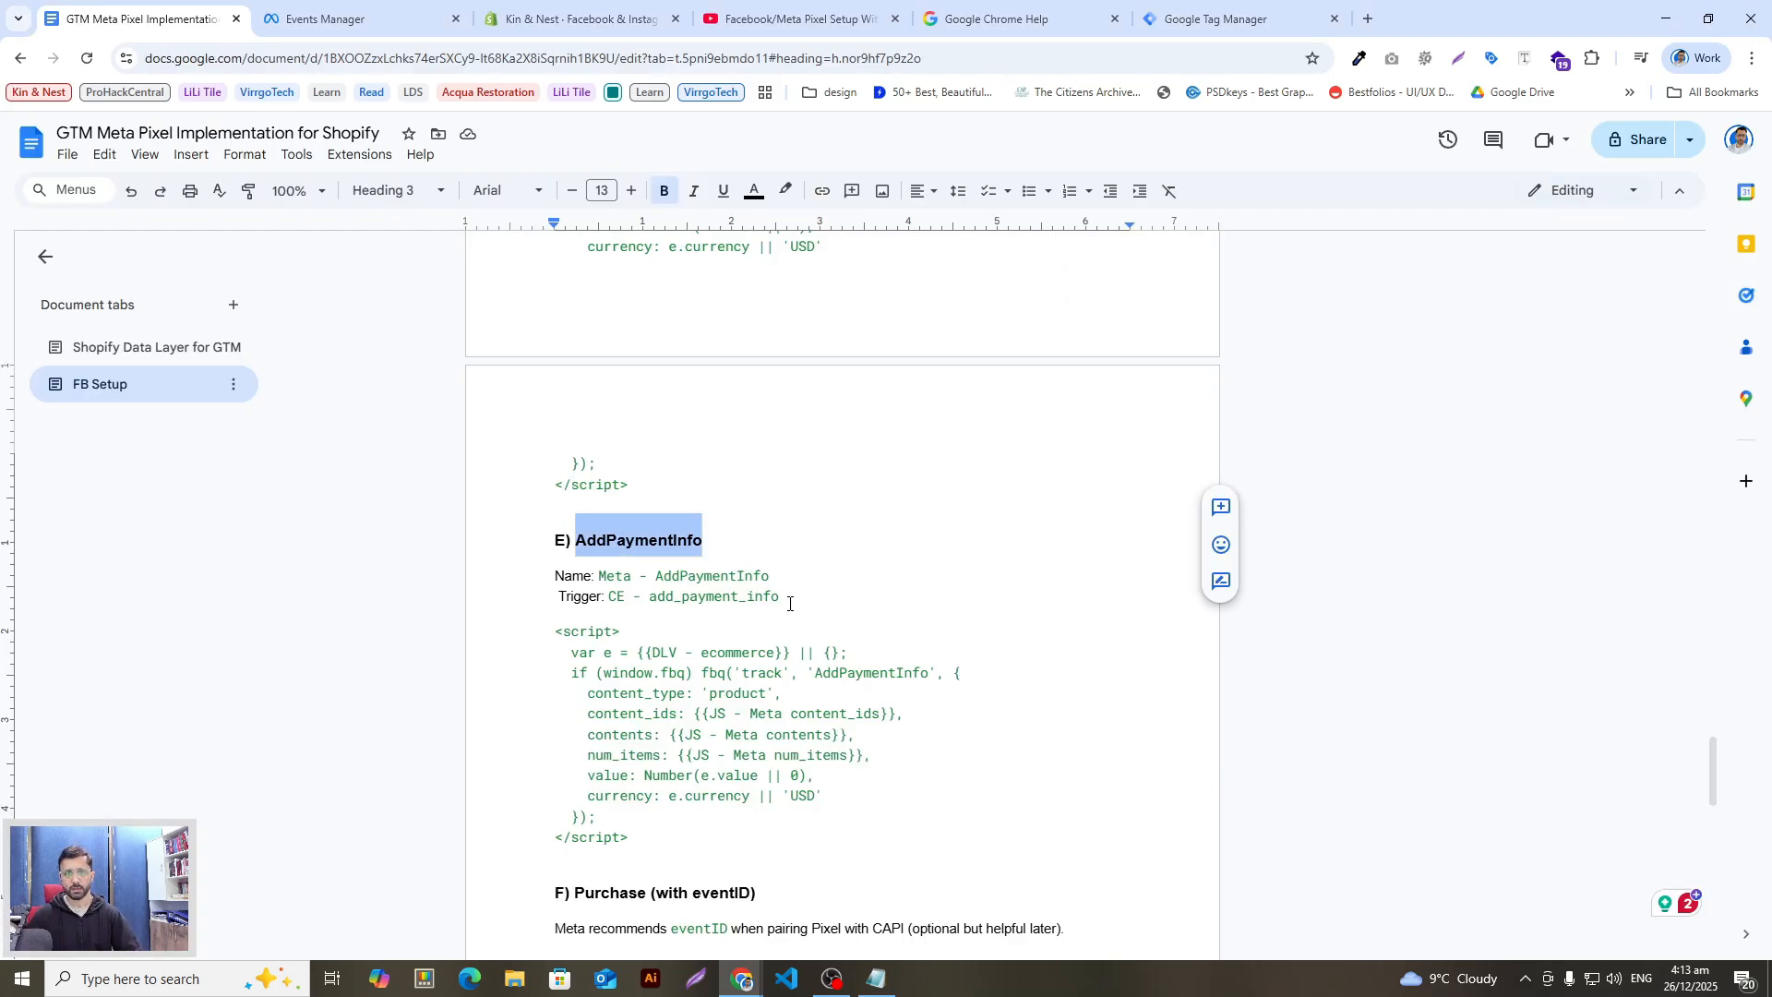
{"action": "key", "text": "alt+Tab"}
{"action": "key", "text": "alt+Tab"}
{"action": "left_click_drag", "start_coordinate": [789, 584], "coordinate": [601, 585]}
{"action": "left_click", "coordinate": [638, 842]}
{"action": "left_click_drag", "start_coordinate": [636, 843], "coordinate": [554, 631]}
{"action": "key", "text": "ctrl+c"}
{"action": "key", "text": "alt+Tab"}
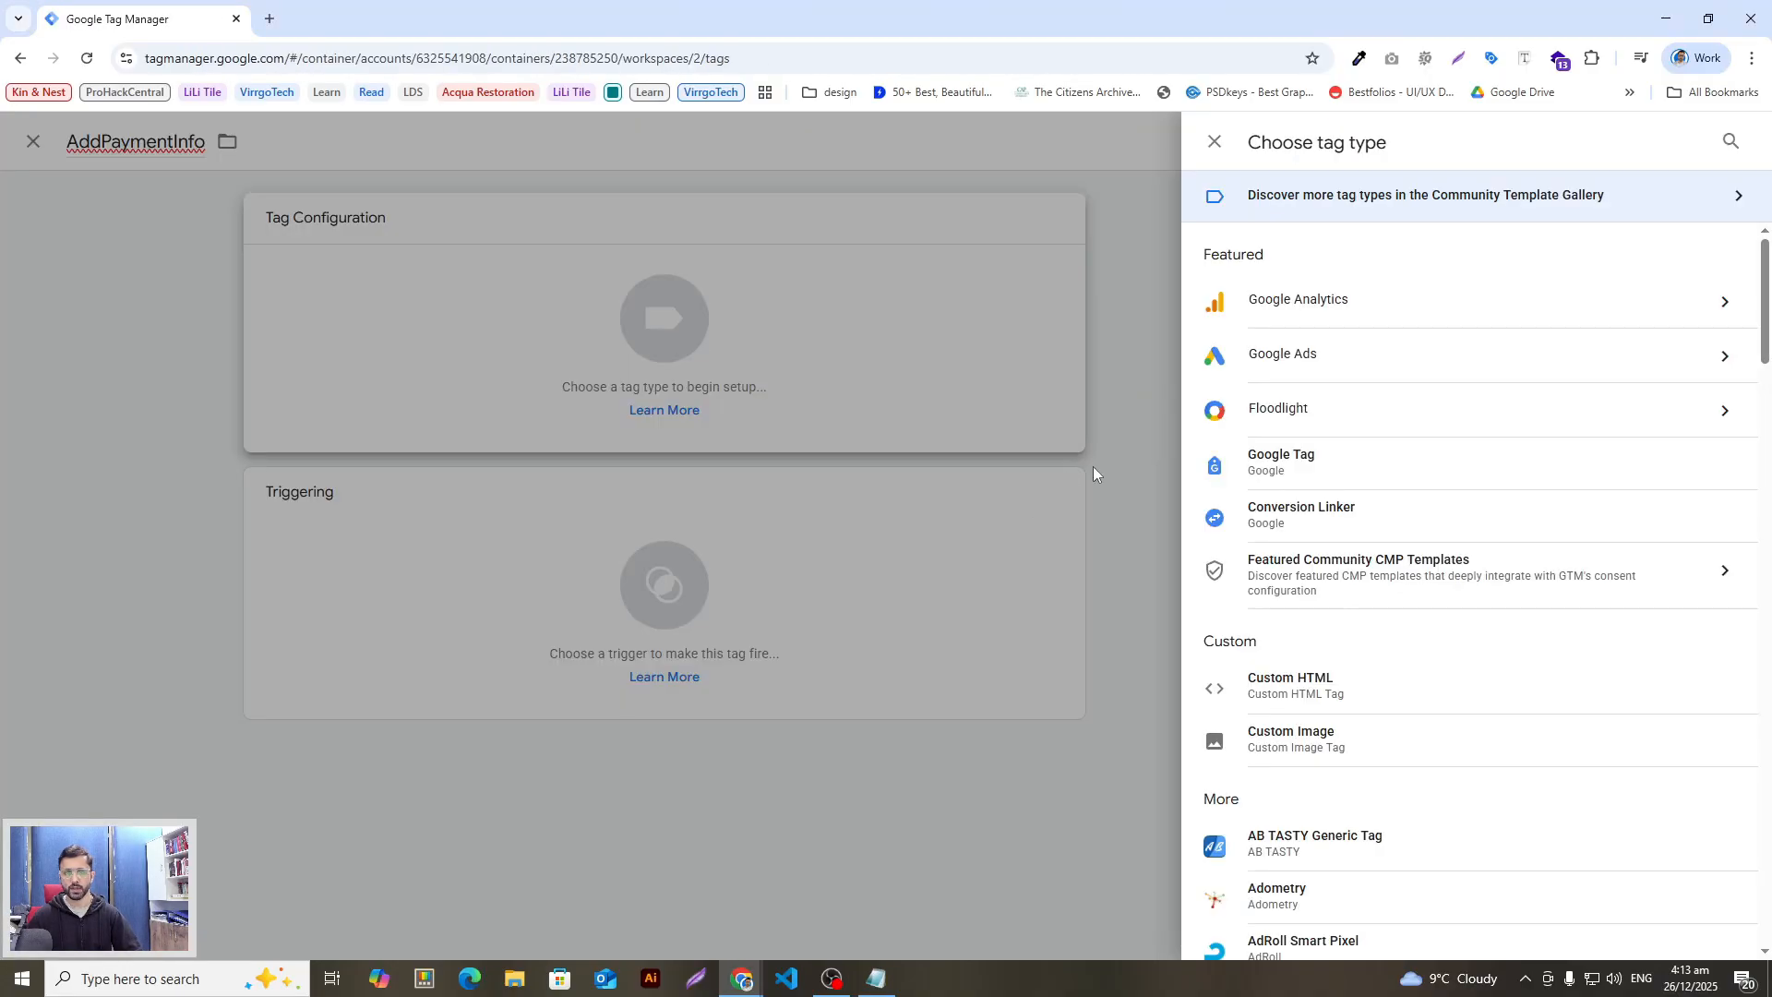
Step: Make the tag Custom HTML containing the AddPaymentInfo script
{"action": "left_click", "coordinate": [1290, 684]}
{"action": "left_click", "coordinate": [905, 566]}
{"action": "key", "text": "ctrl+v"}
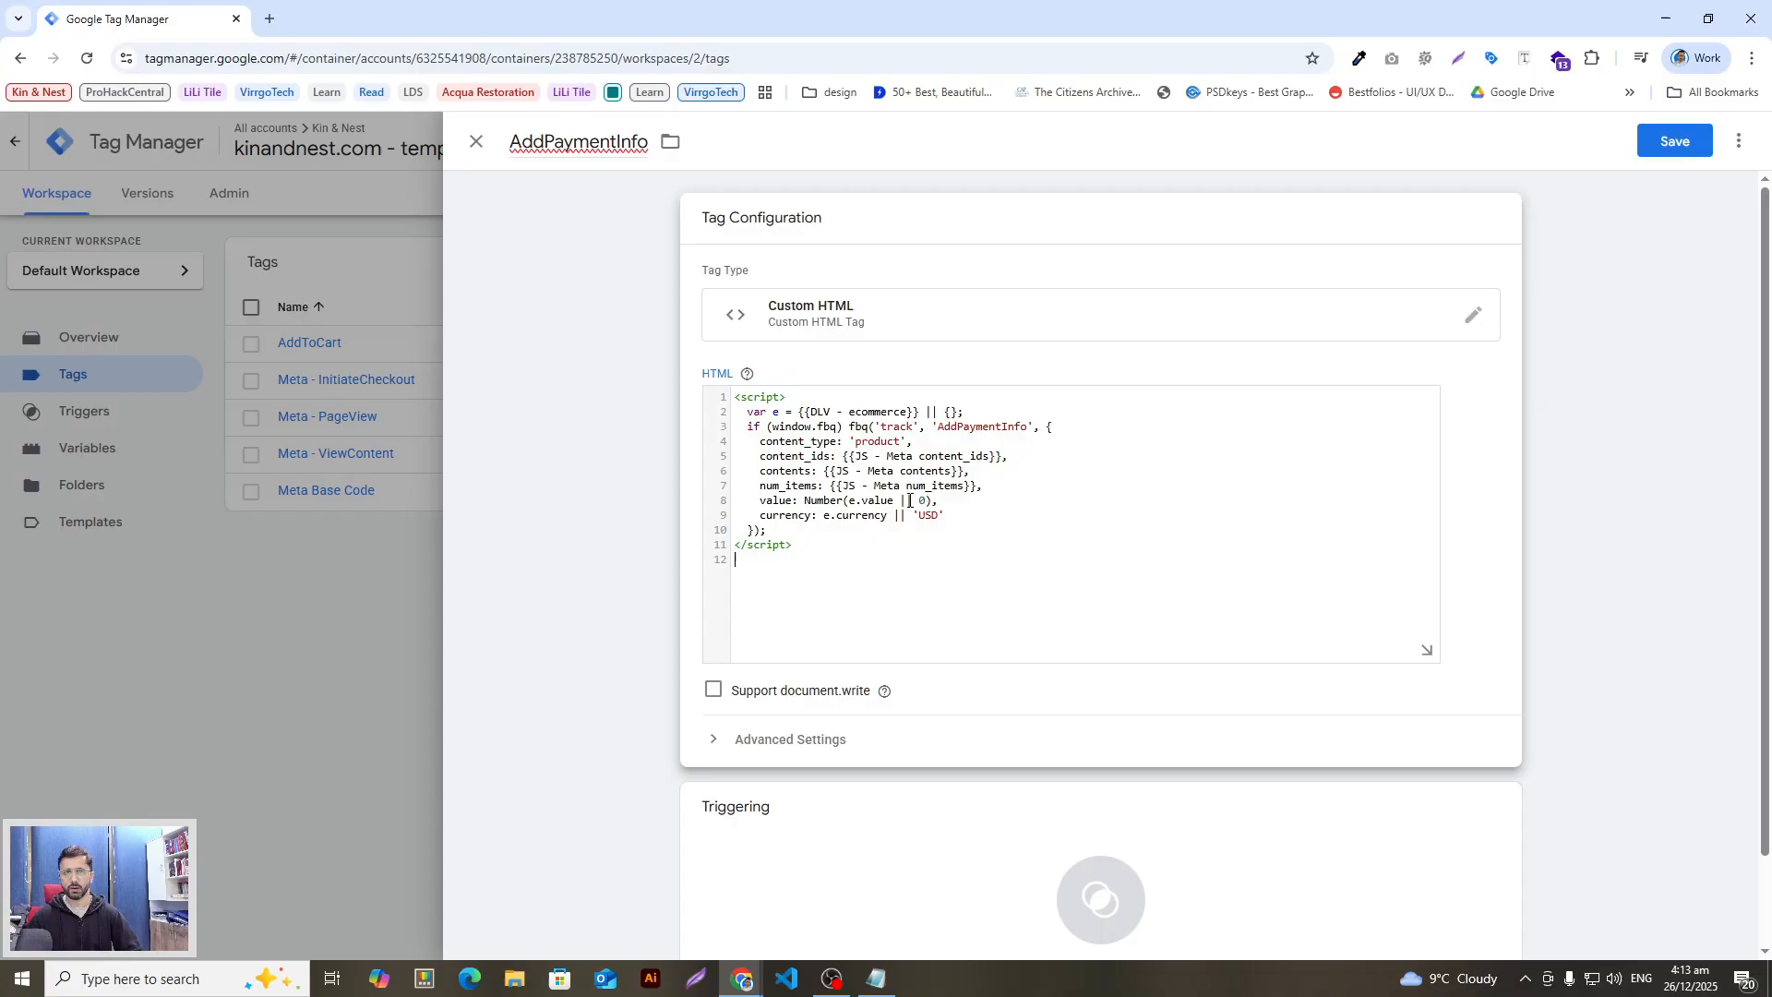
{"action": "scroll", "coordinate": [861, 662], "scroll_direction": "down", "scroll_amount": 1}
{"action": "key", "text": "alt+Tab"}
{"action": "scroll", "coordinate": [694, 612], "scroll_direction": "up", "scroll_amount": 2}
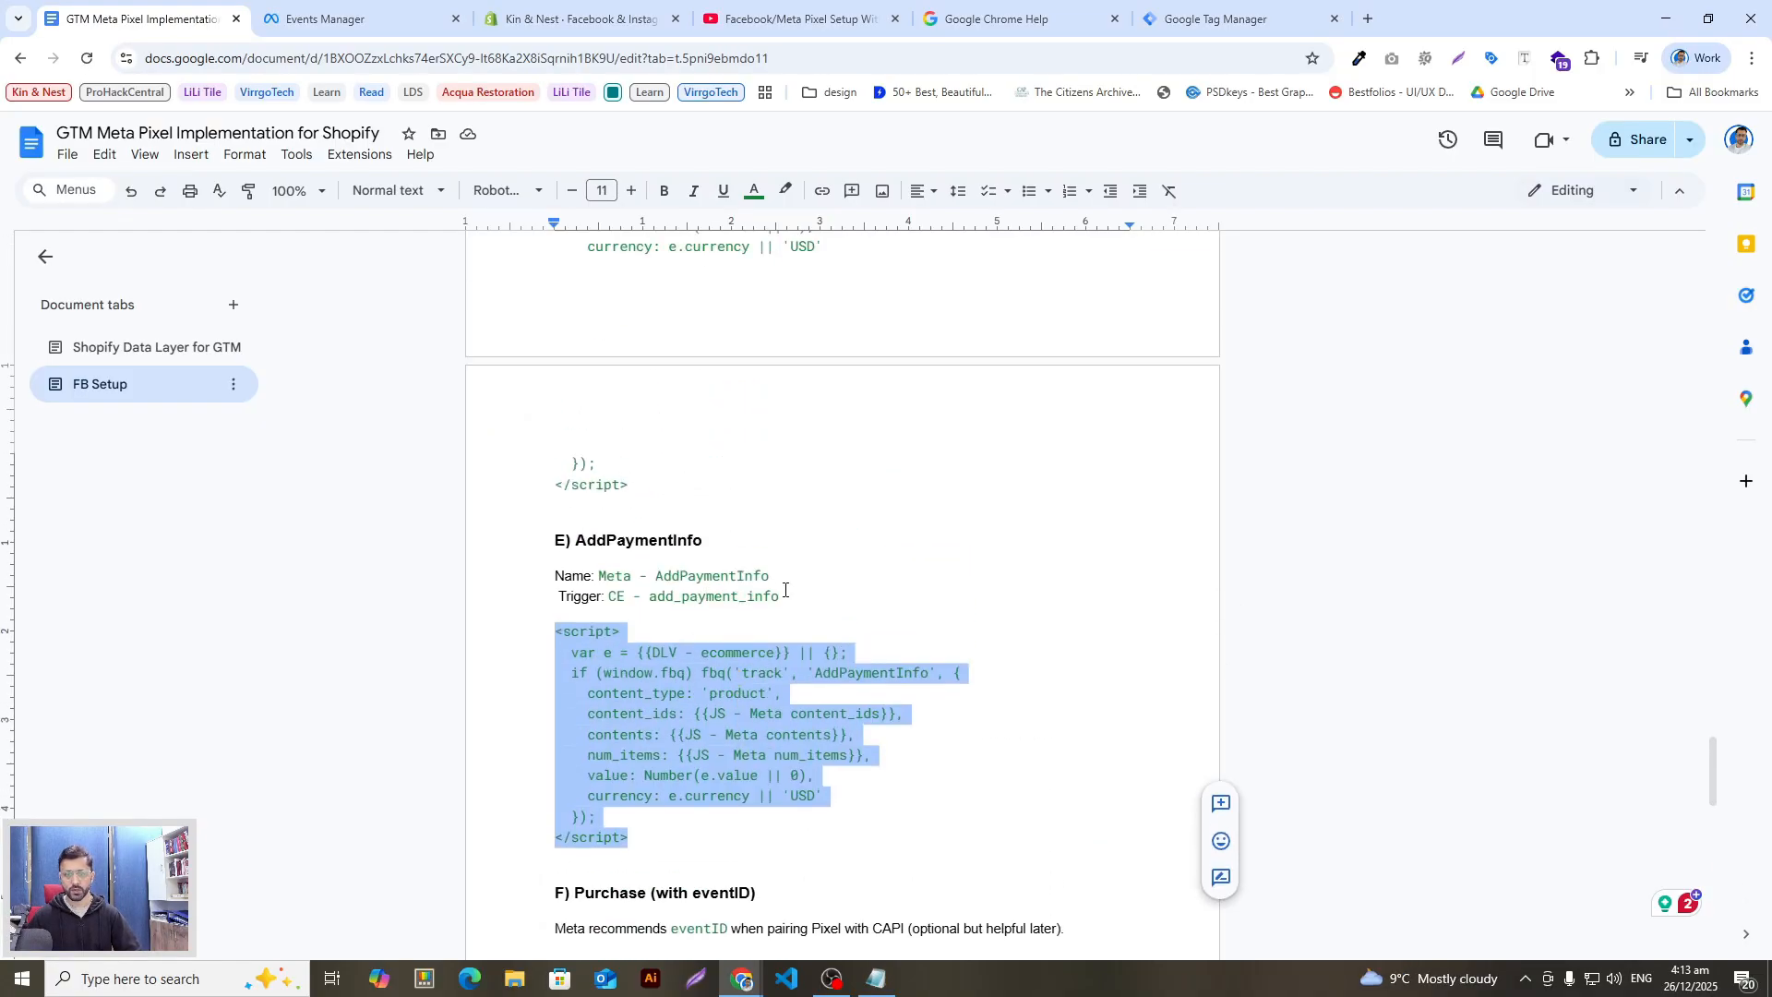
{"action": "scroll", "coordinate": [783, 600], "scroll_direction": "up", "scroll_amount": 4}
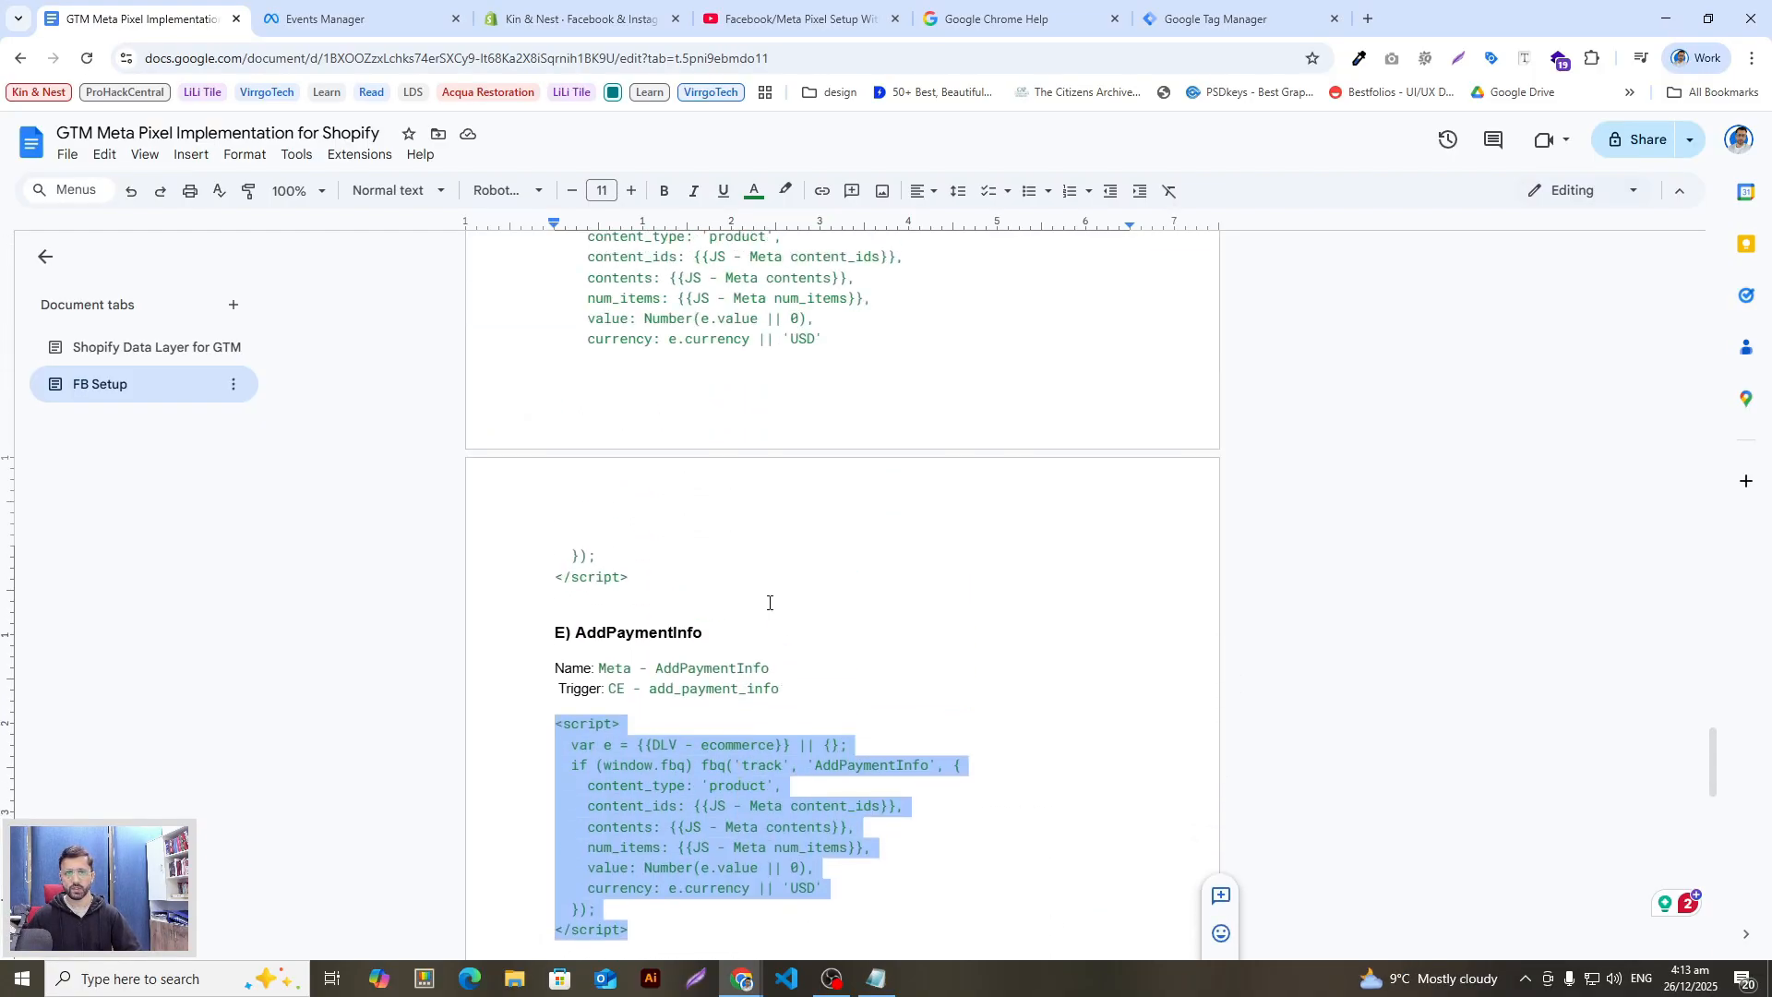
{"action": "scroll", "coordinate": [684, 716], "scroll_direction": "down", "scroll_amount": 4}
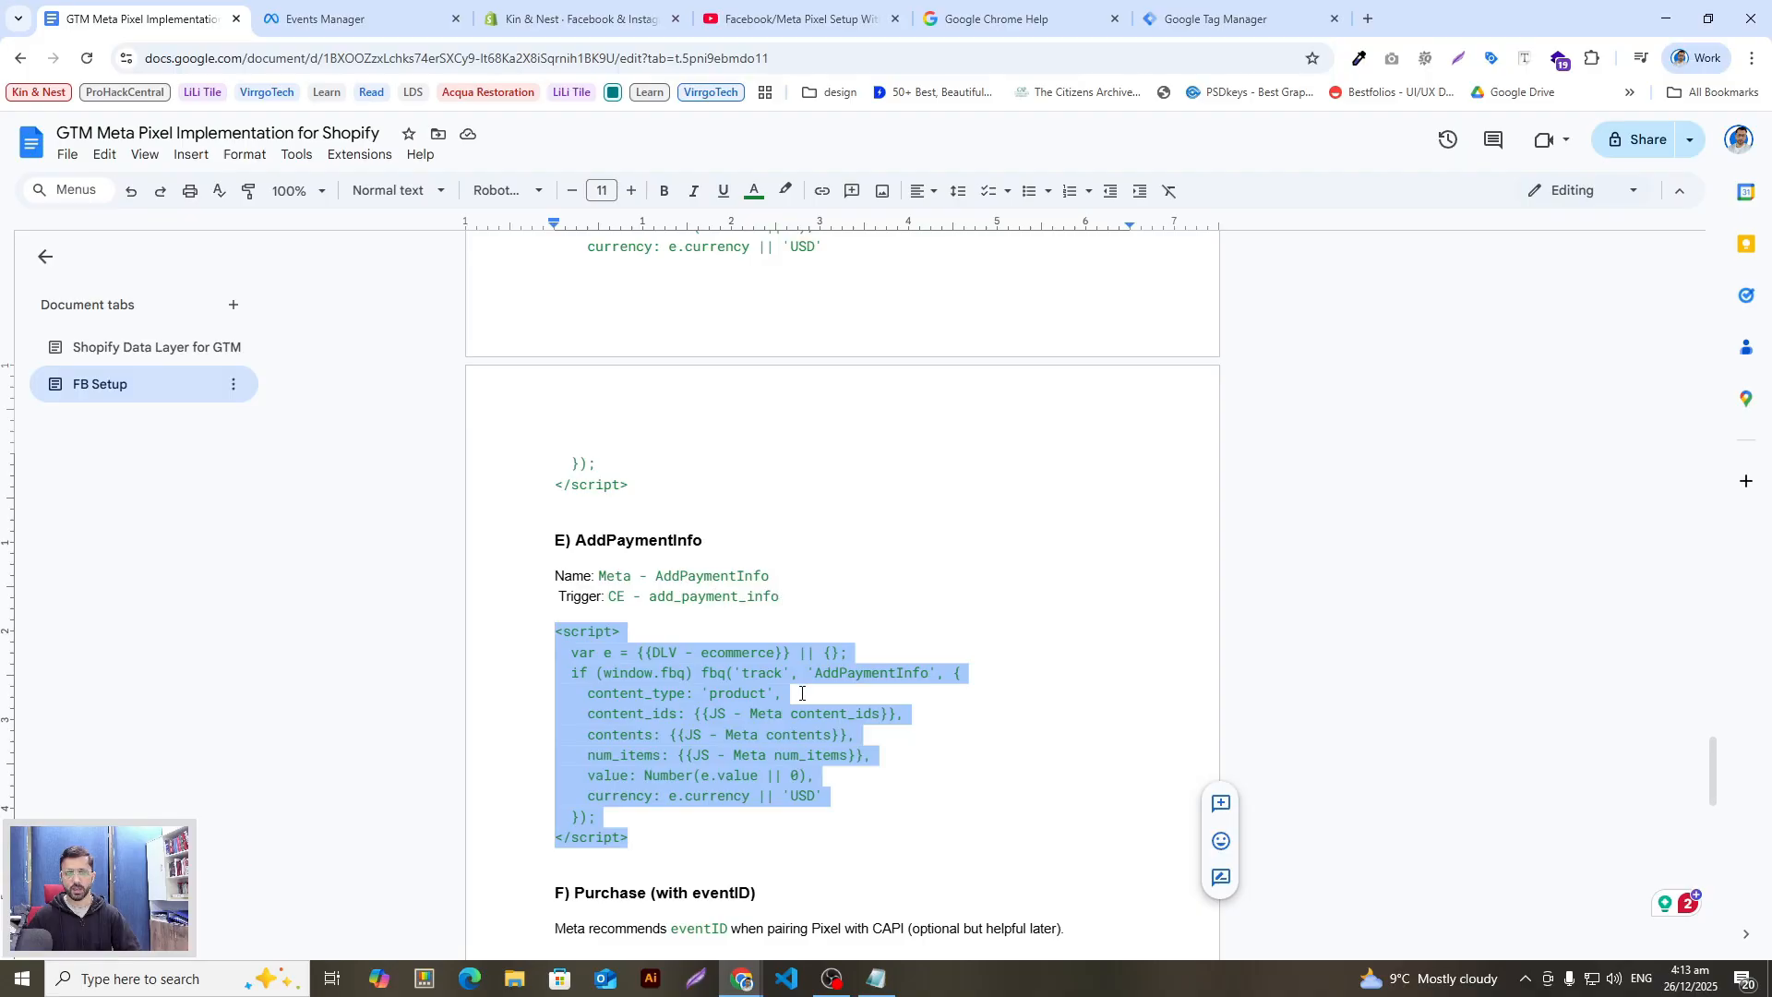
{"action": "key", "text": "alt+Tab"}
Step: Fire the AddPaymentInfo tag on CE - add_payment_info and save it
{"action": "left_click", "coordinate": [1101, 792]}
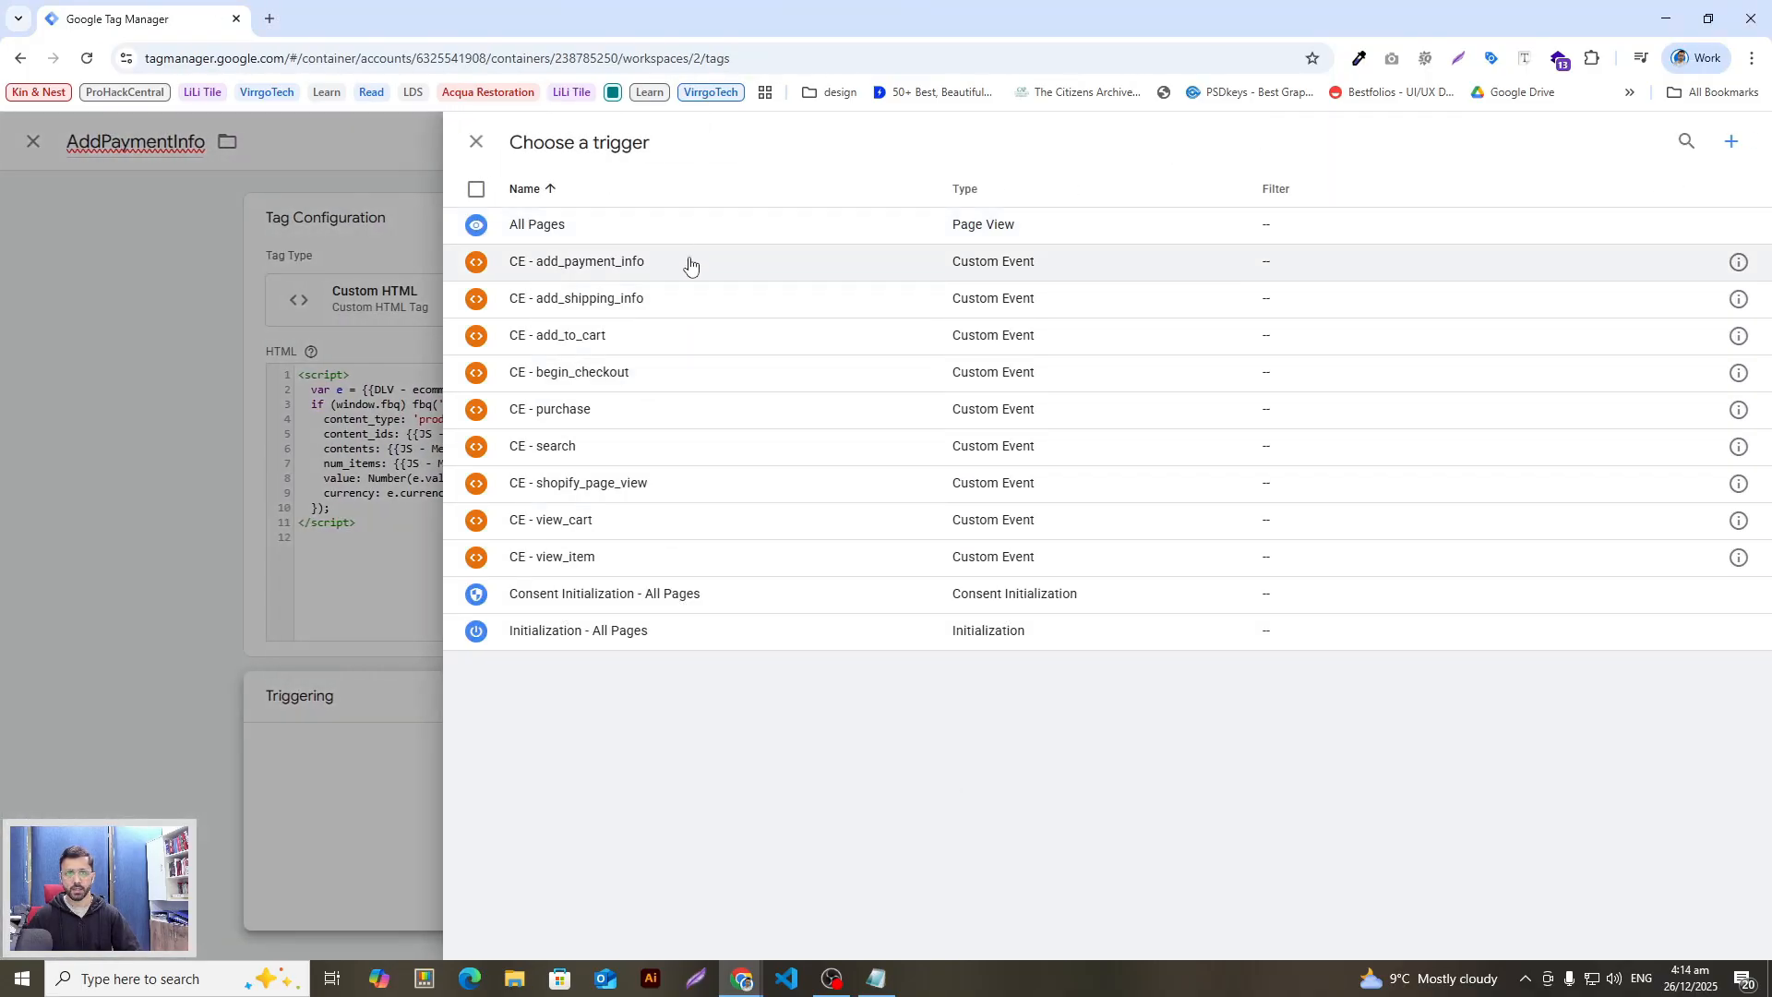
{"action": "left_click", "coordinate": [689, 265]}
{"action": "key", "text": "alt+Tab"}
{"action": "key", "text": "alt+Tab"}
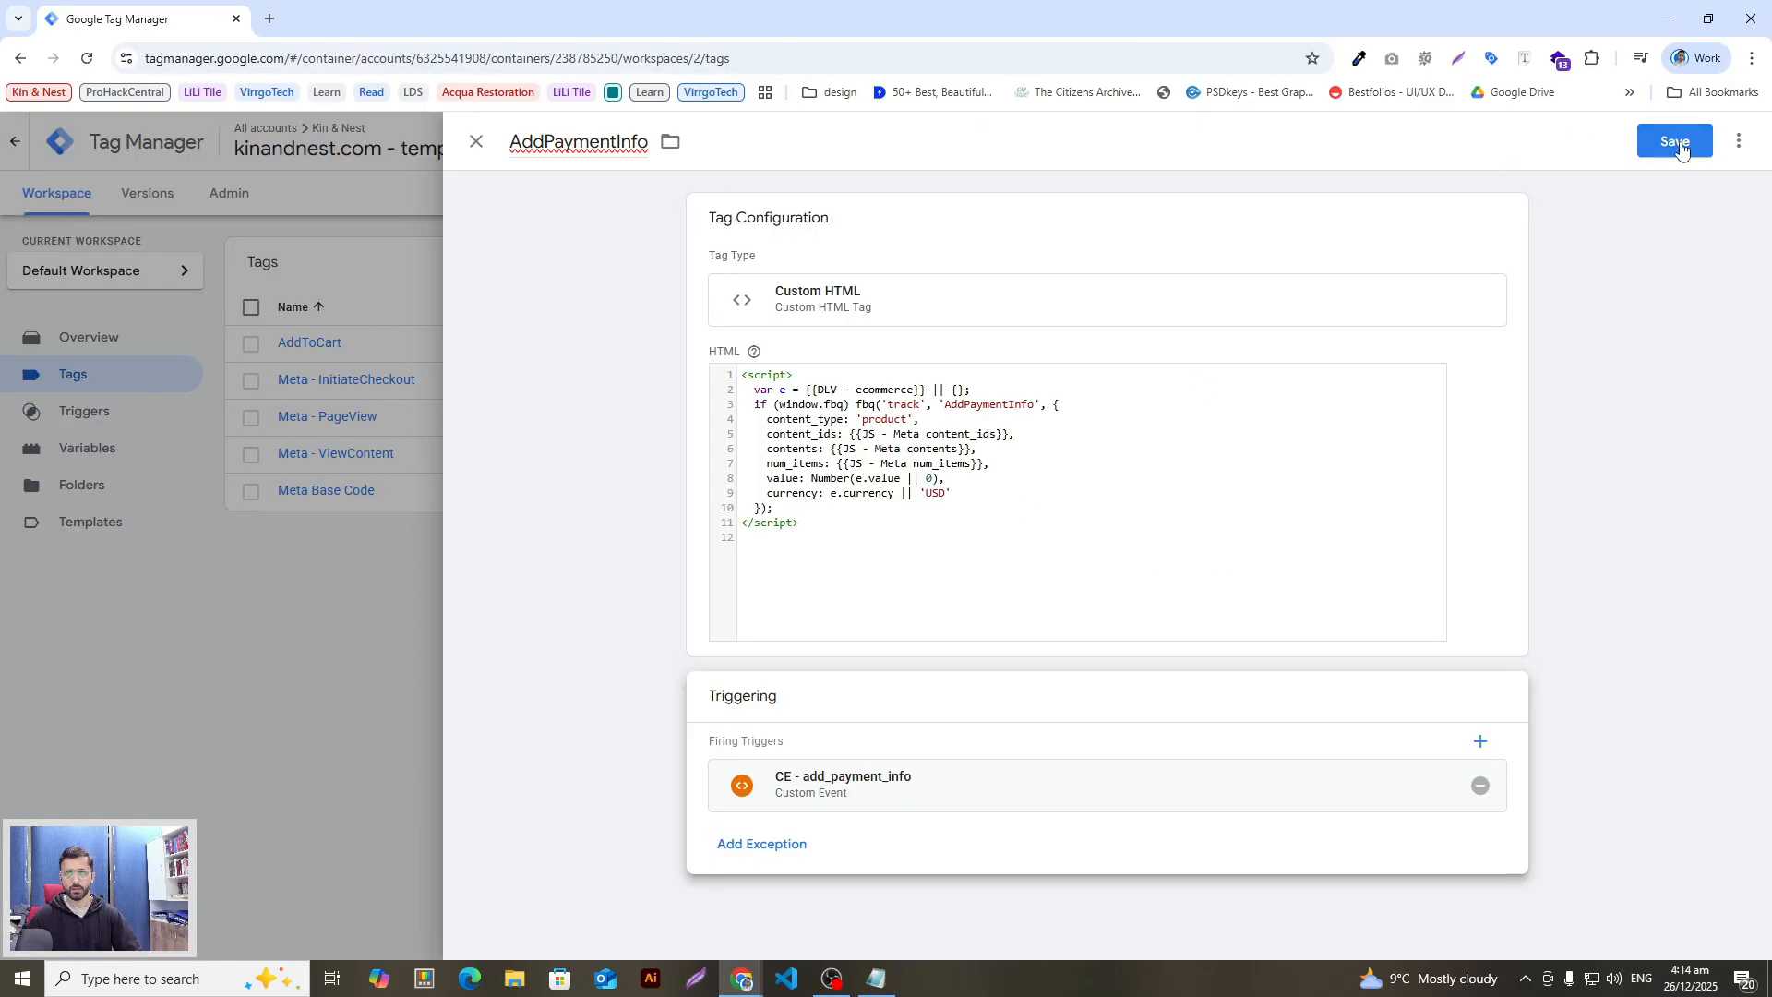
{"action": "key", "text": "alt+Tab"}
{"action": "left_click", "coordinate": [673, 652]}
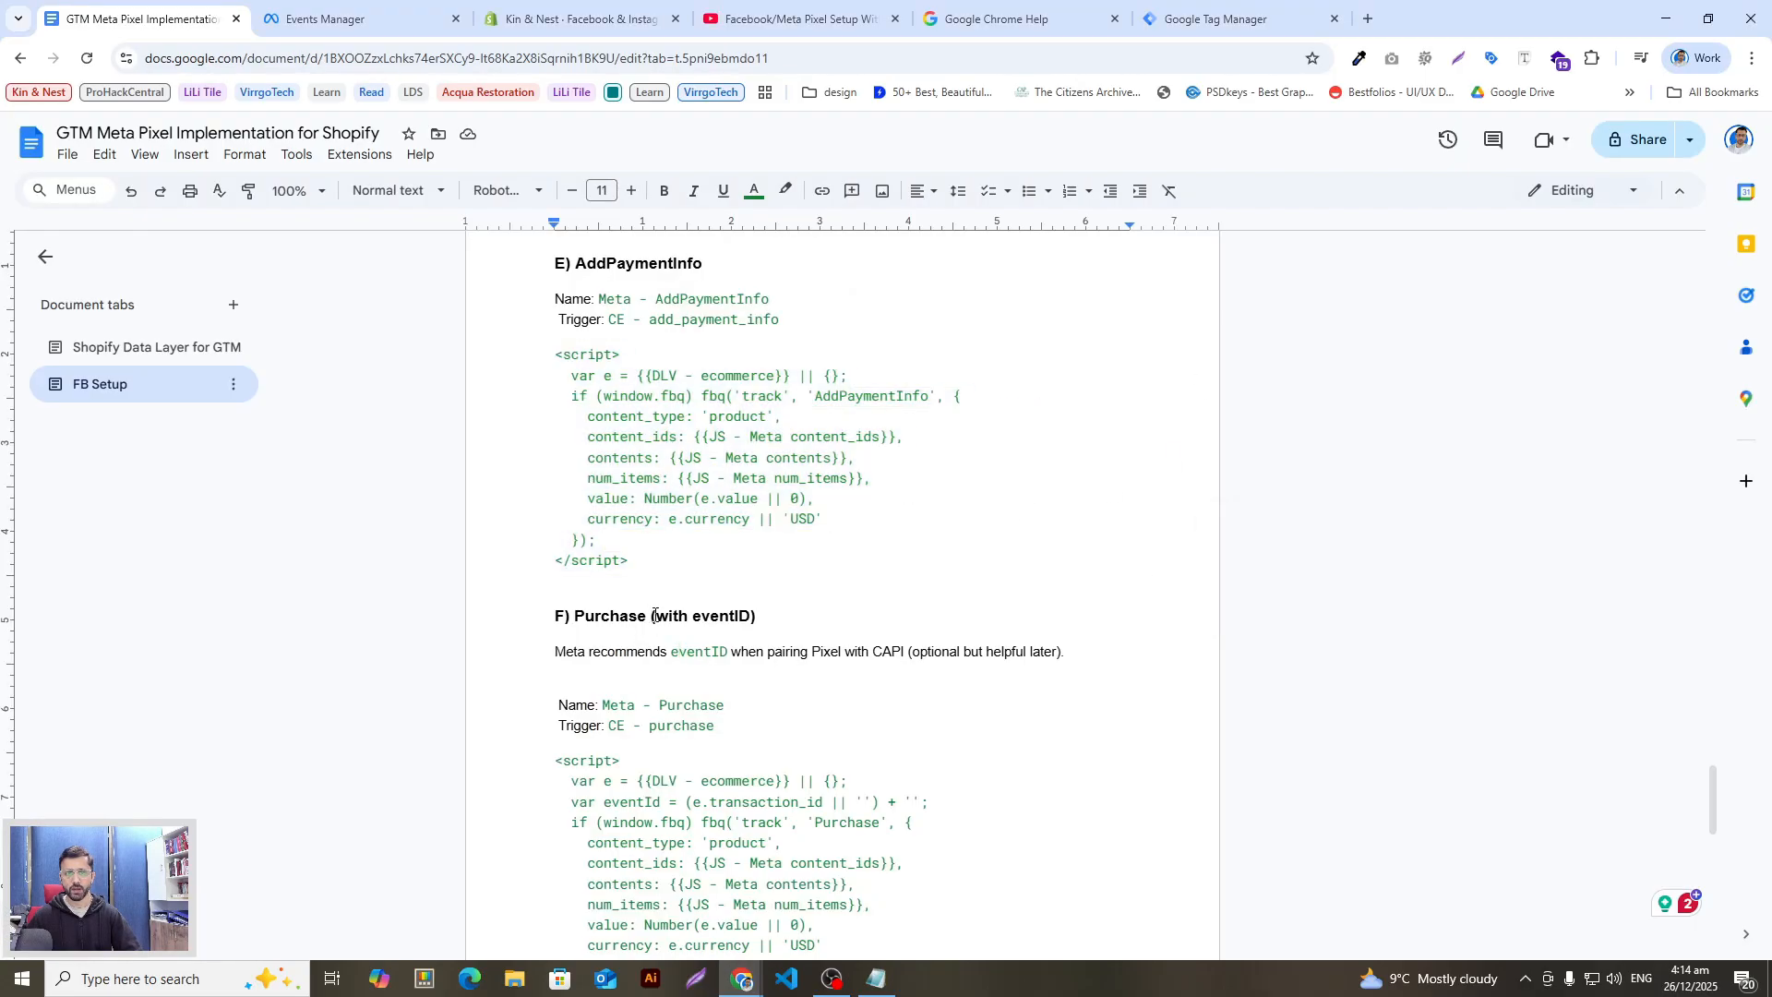
{"action": "left_click_drag", "start_coordinate": [652, 615], "coordinate": [574, 620]}
{"action": "key", "text": "ctrl+c"}
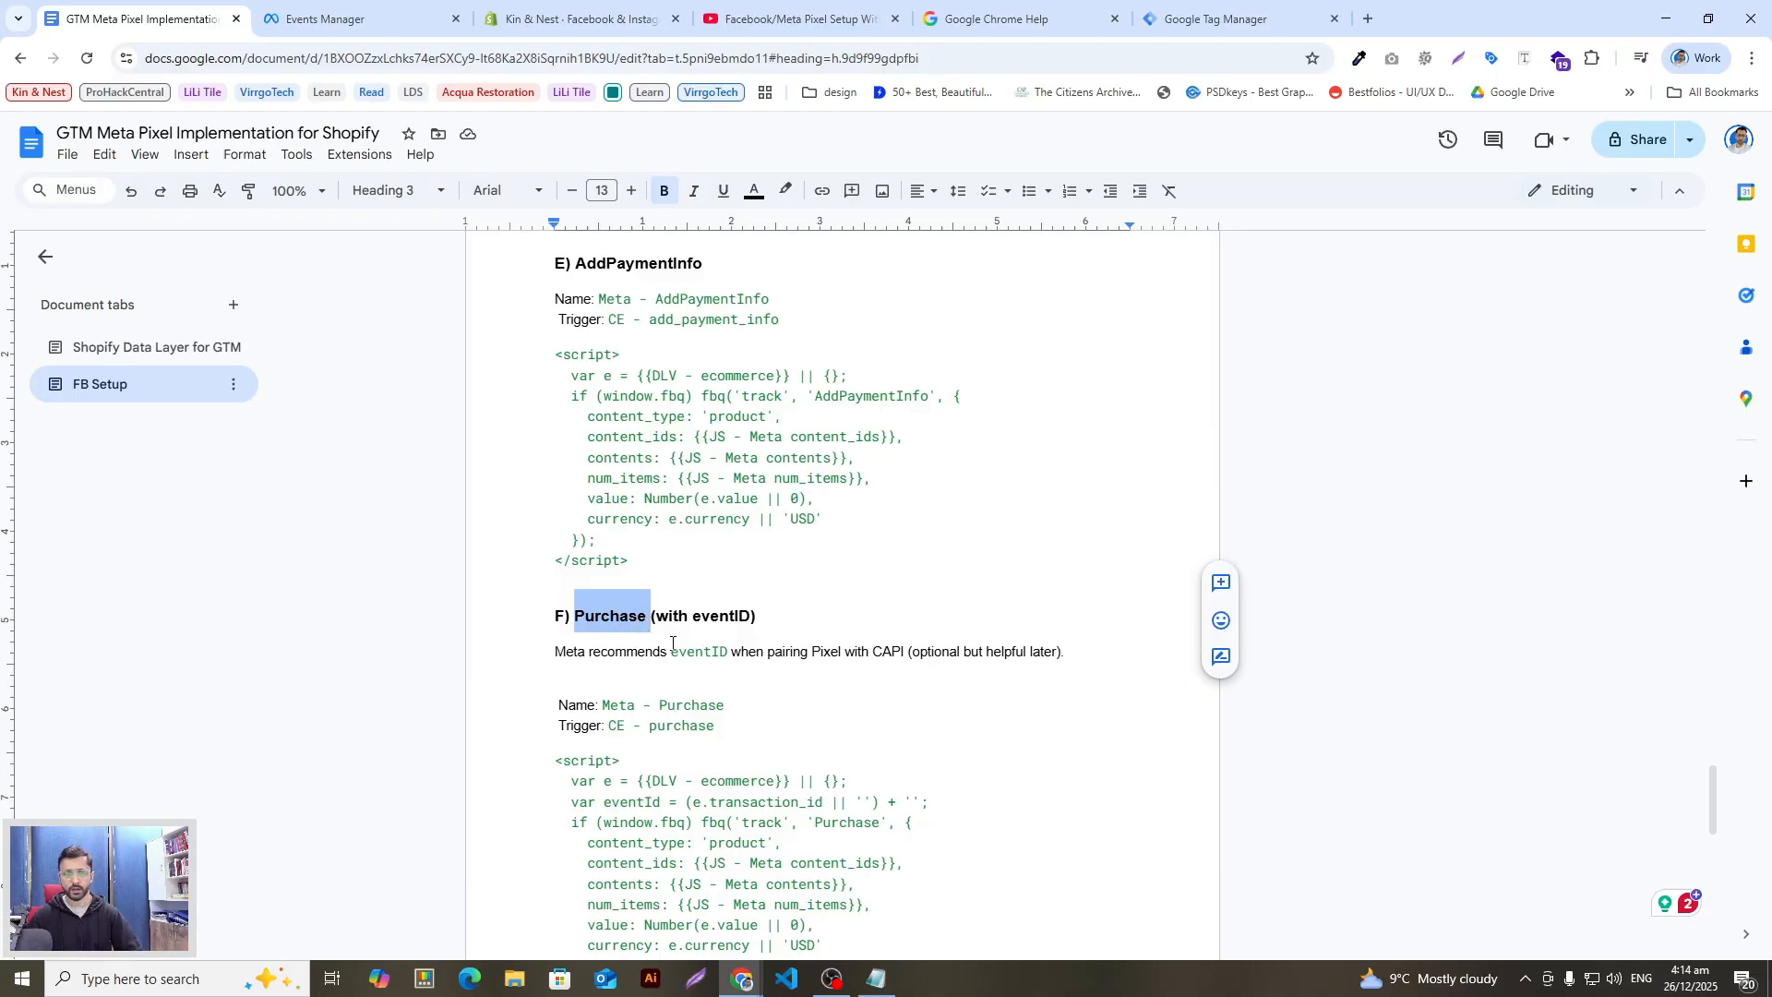
{"action": "key", "text": "alt+Tab"}
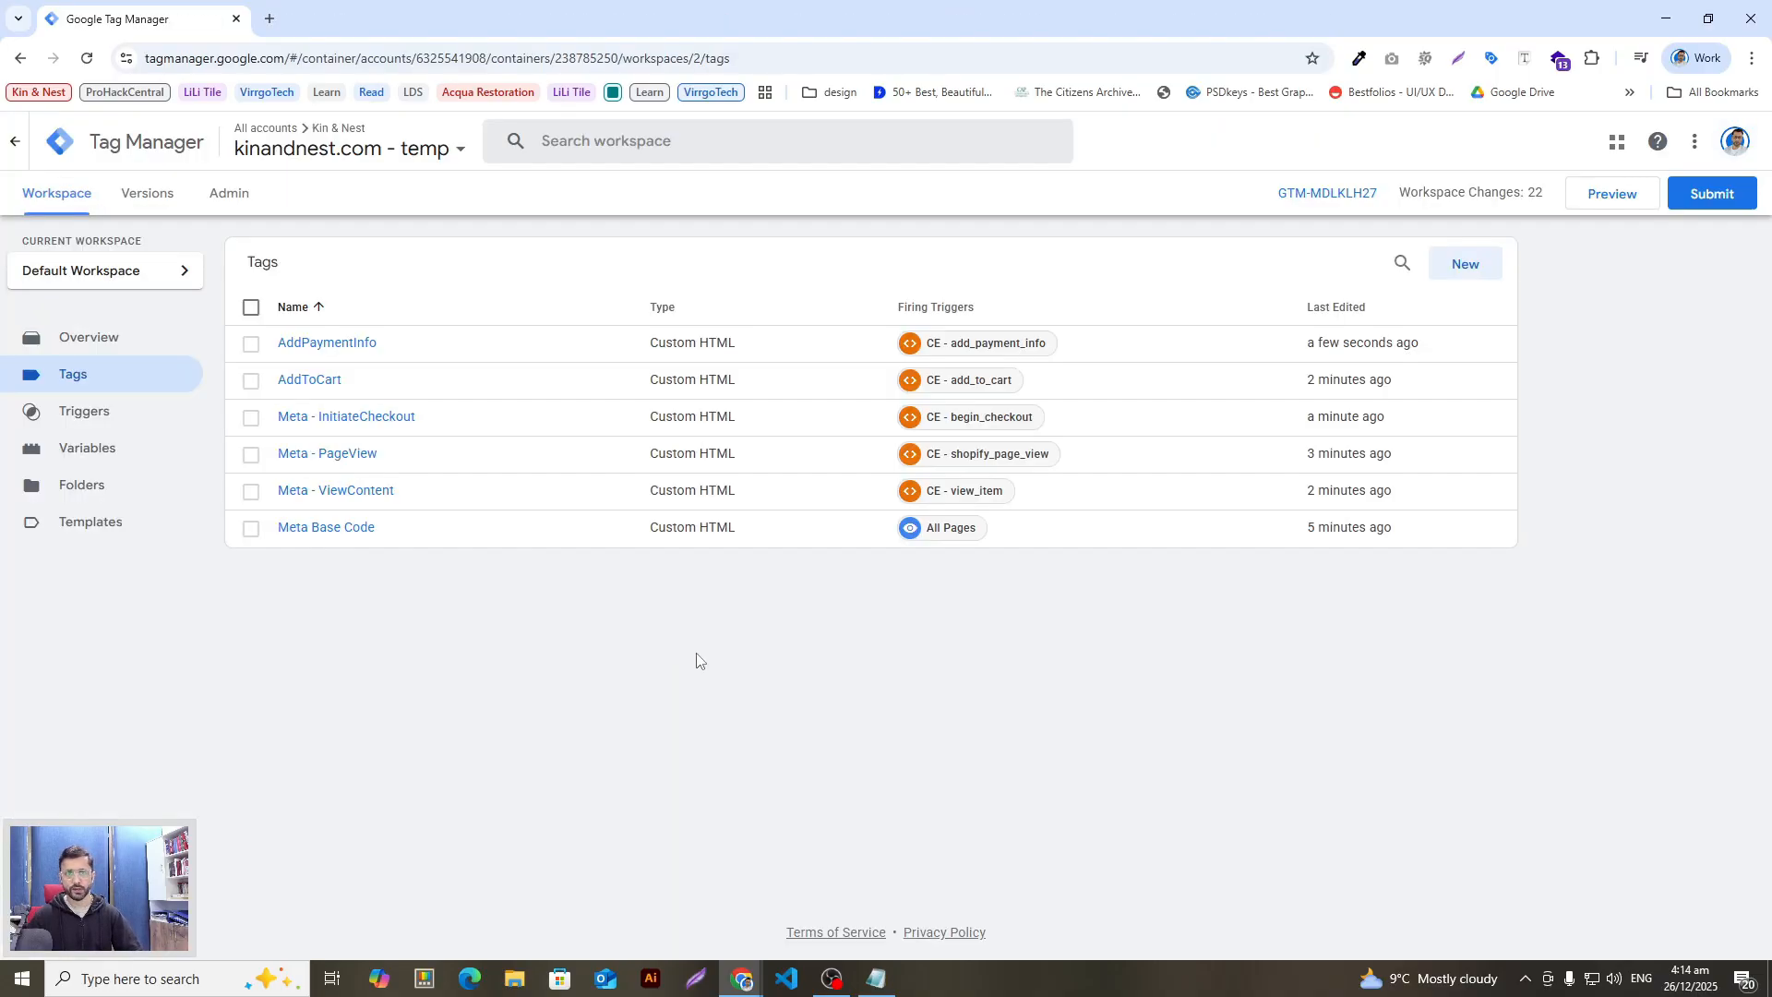
Step: Start a new tag and name it 'Meta - Purchase'
{"action": "left_click", "coordinate": [1441, 269]}
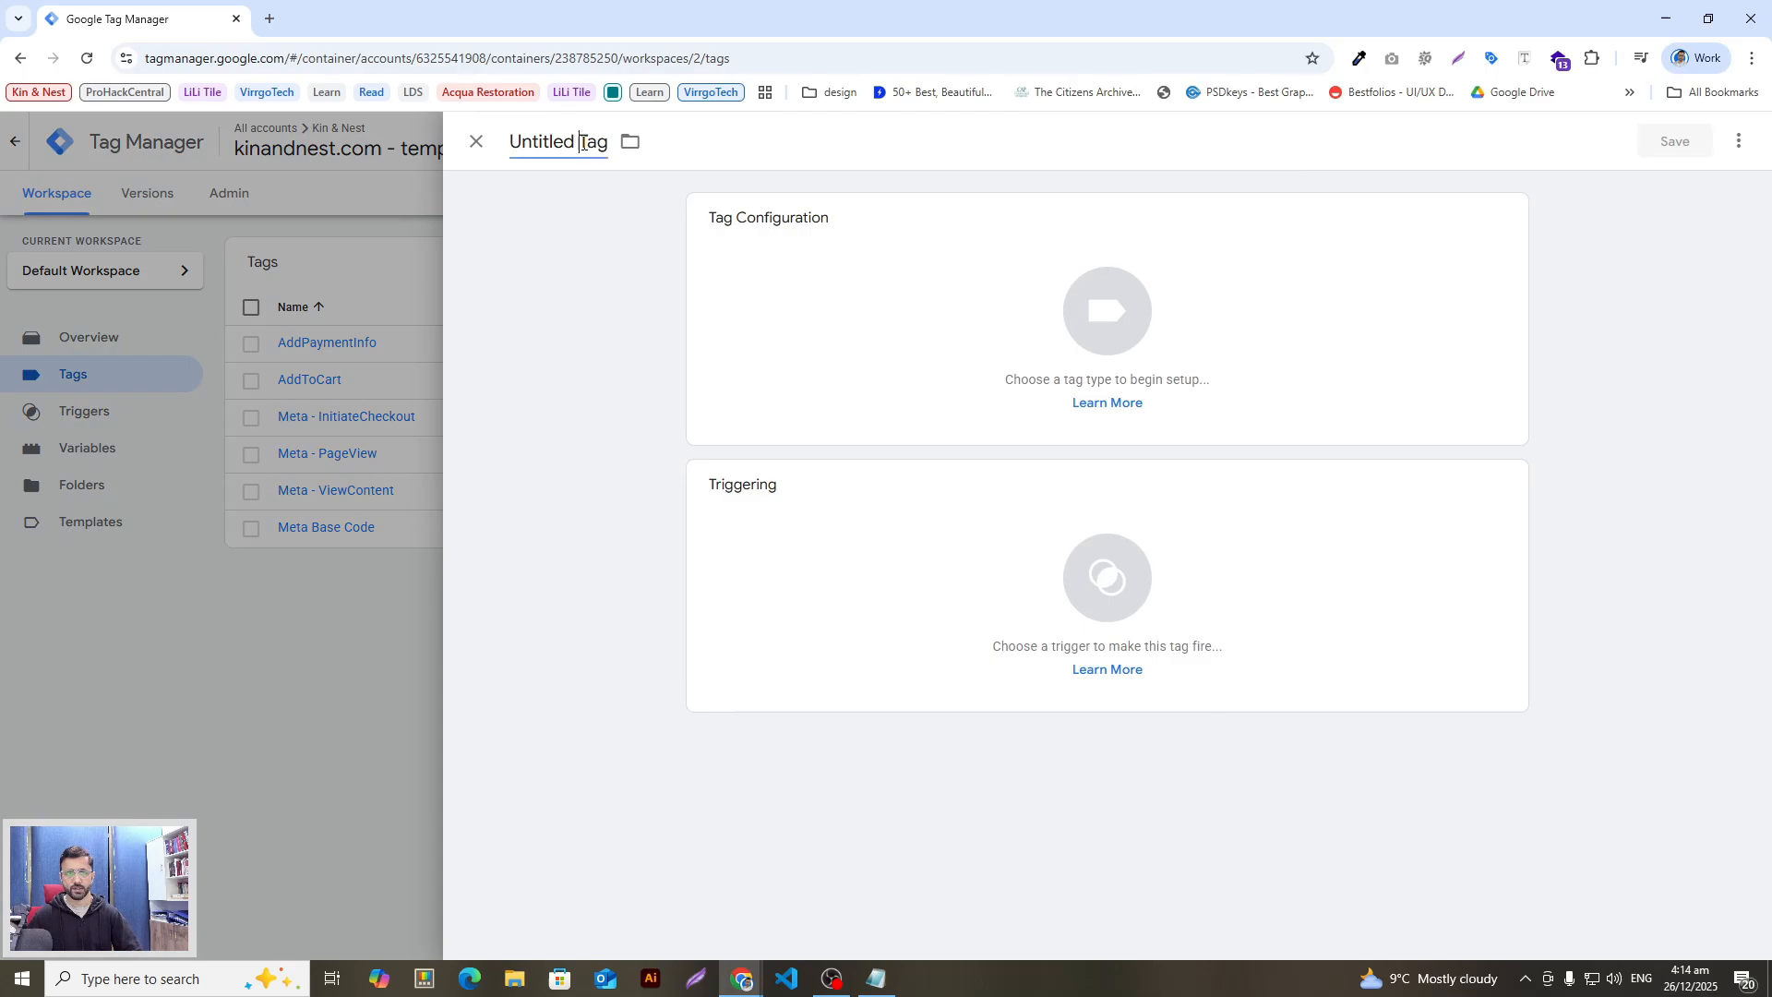
{"action": "left_click", "coordinate": [582, 143]}
{"action": "key", "text": "ctrl+v"}
{"action": "left_click", "coordinate": [1043, 317]}
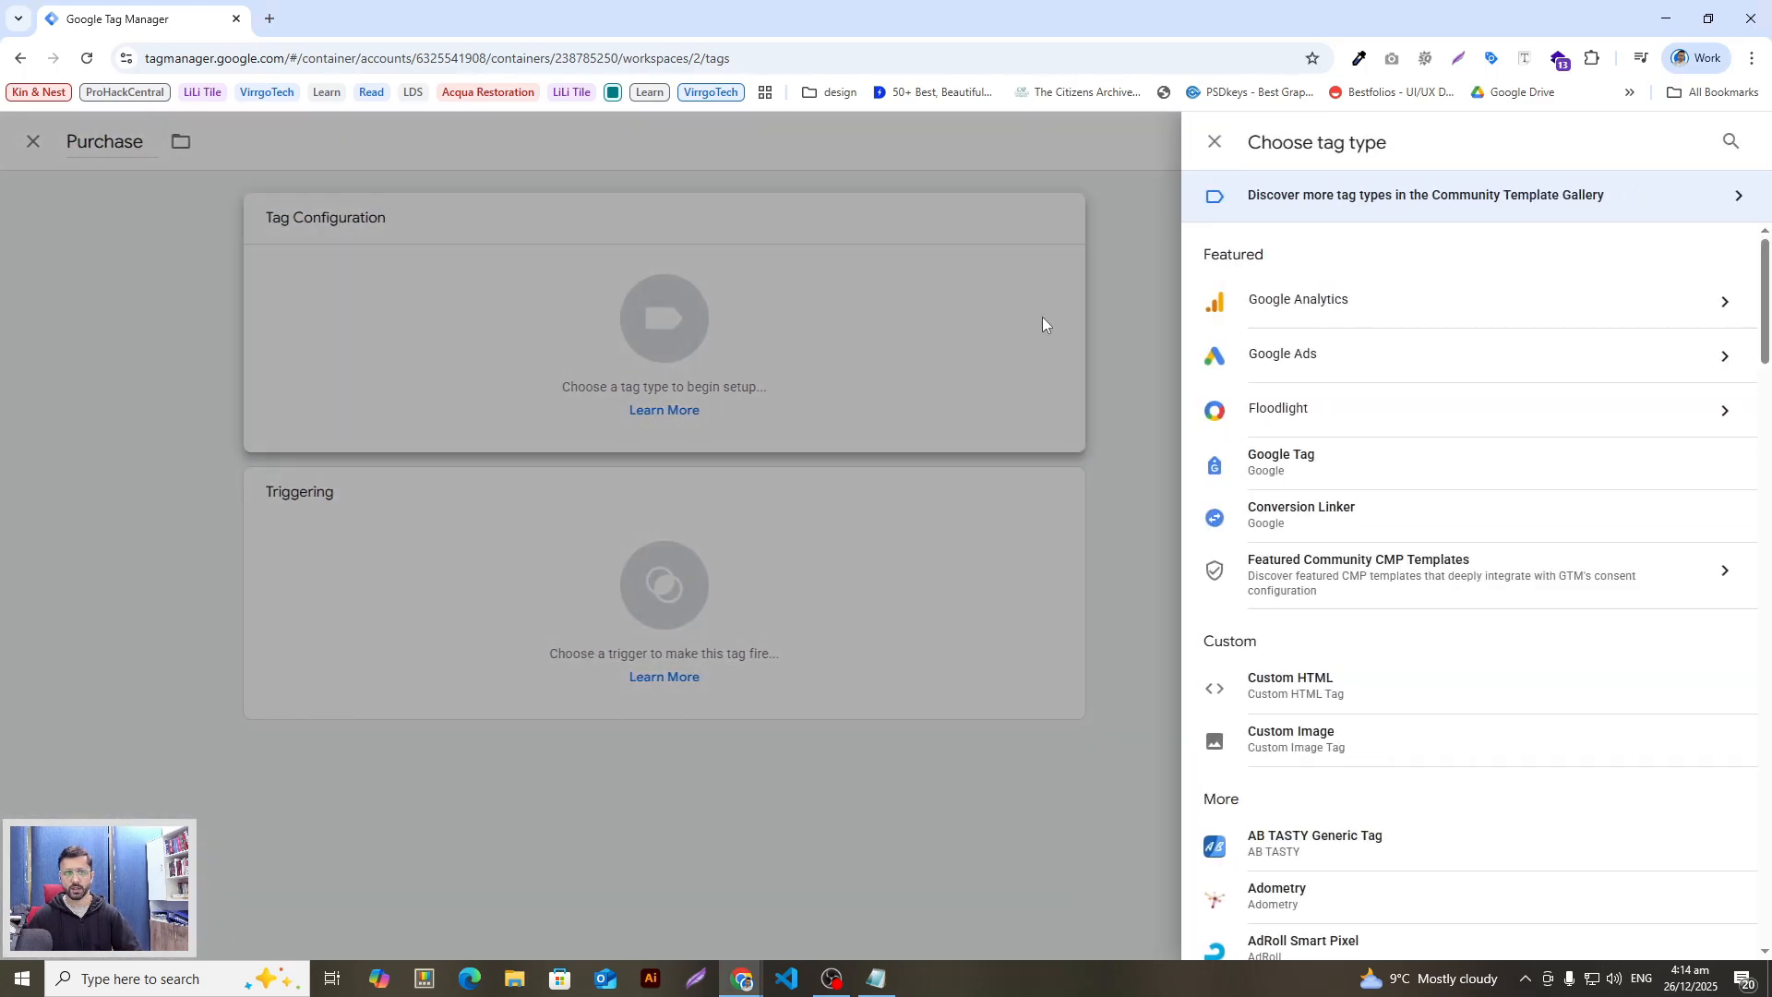
{"action": "key", "text": "alt+Tab"}
{"action": "left_click", "coordinate": [698, 652]}
{"action": "left_click_drag", "start_coordinate": [666, 710], "coordinate": [602, 706]}
{"action": "key", "text": "ctrl+c"}
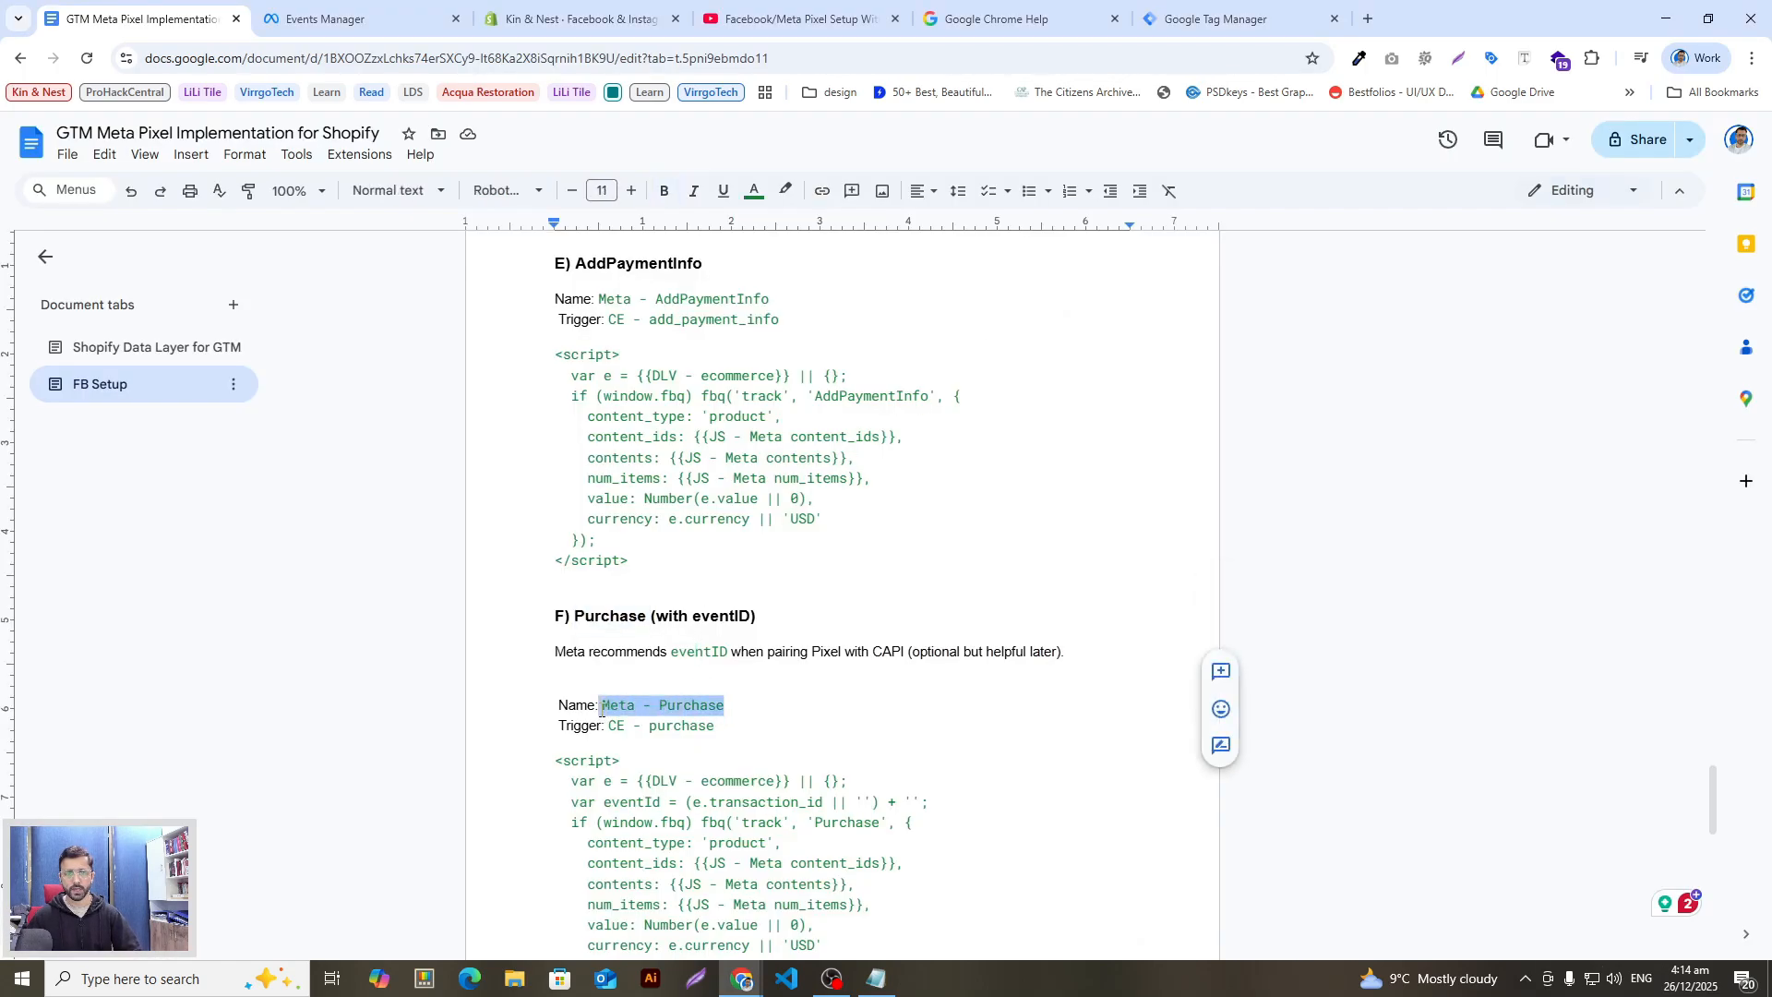
{"action": "key", "text": "alt+Tab"}
{"action": "left_click", "coordinate": [889, 283]}
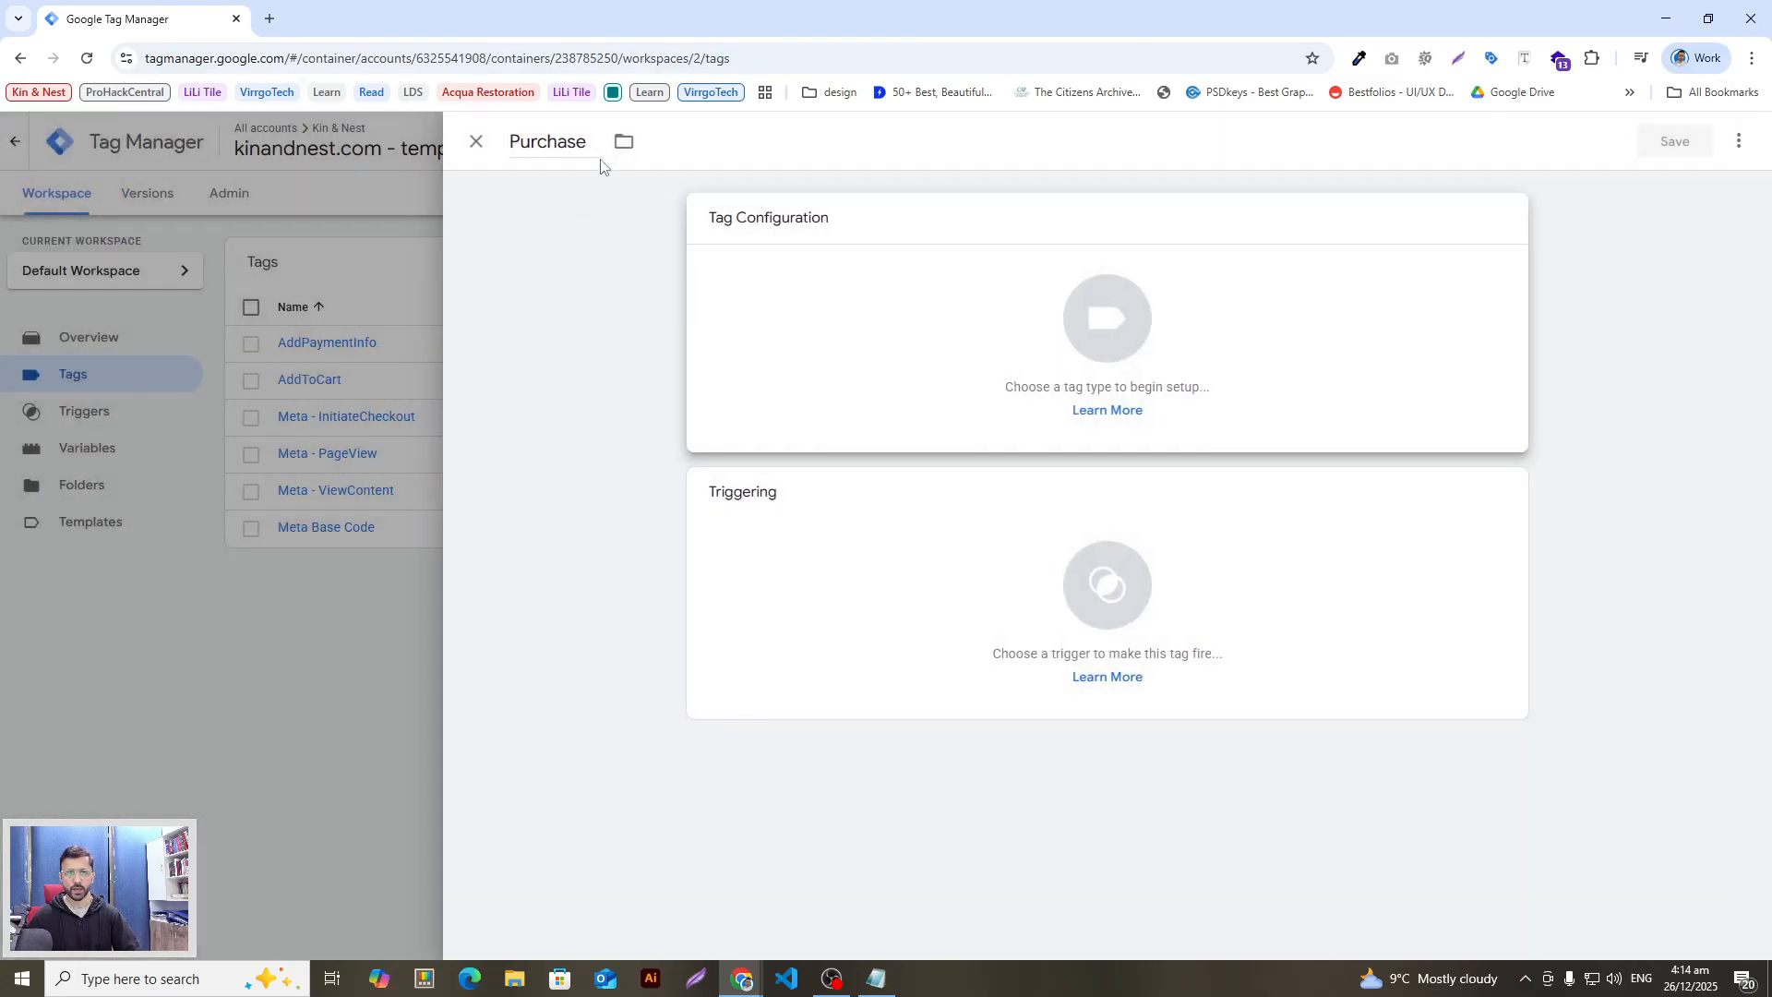
{"action": "double_click", "coordinate": [600, 159]}
{"action": "key", "text": "ctrl+v"}
Step: Make it a Custom HTML tag holding the Purchase script from the notes
{"action": "left_click", "coordinate": [949, 306]}
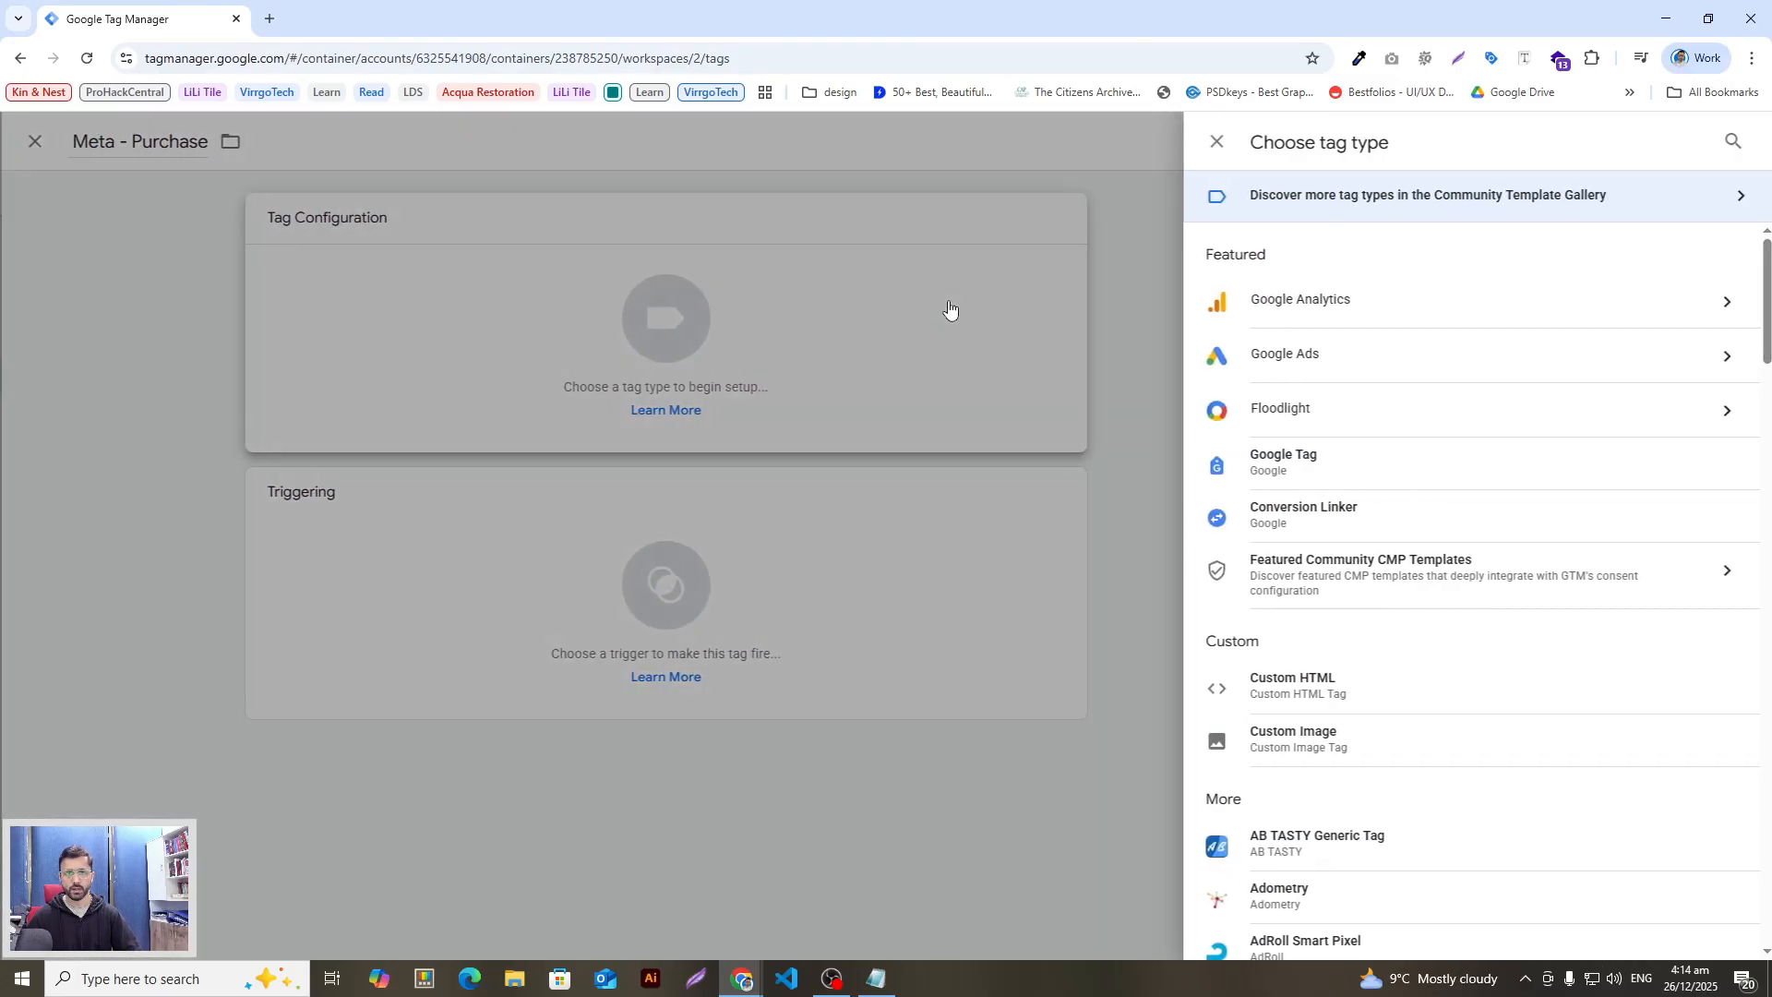
{"action": "left_click", "coordinate": [1731, 146]}
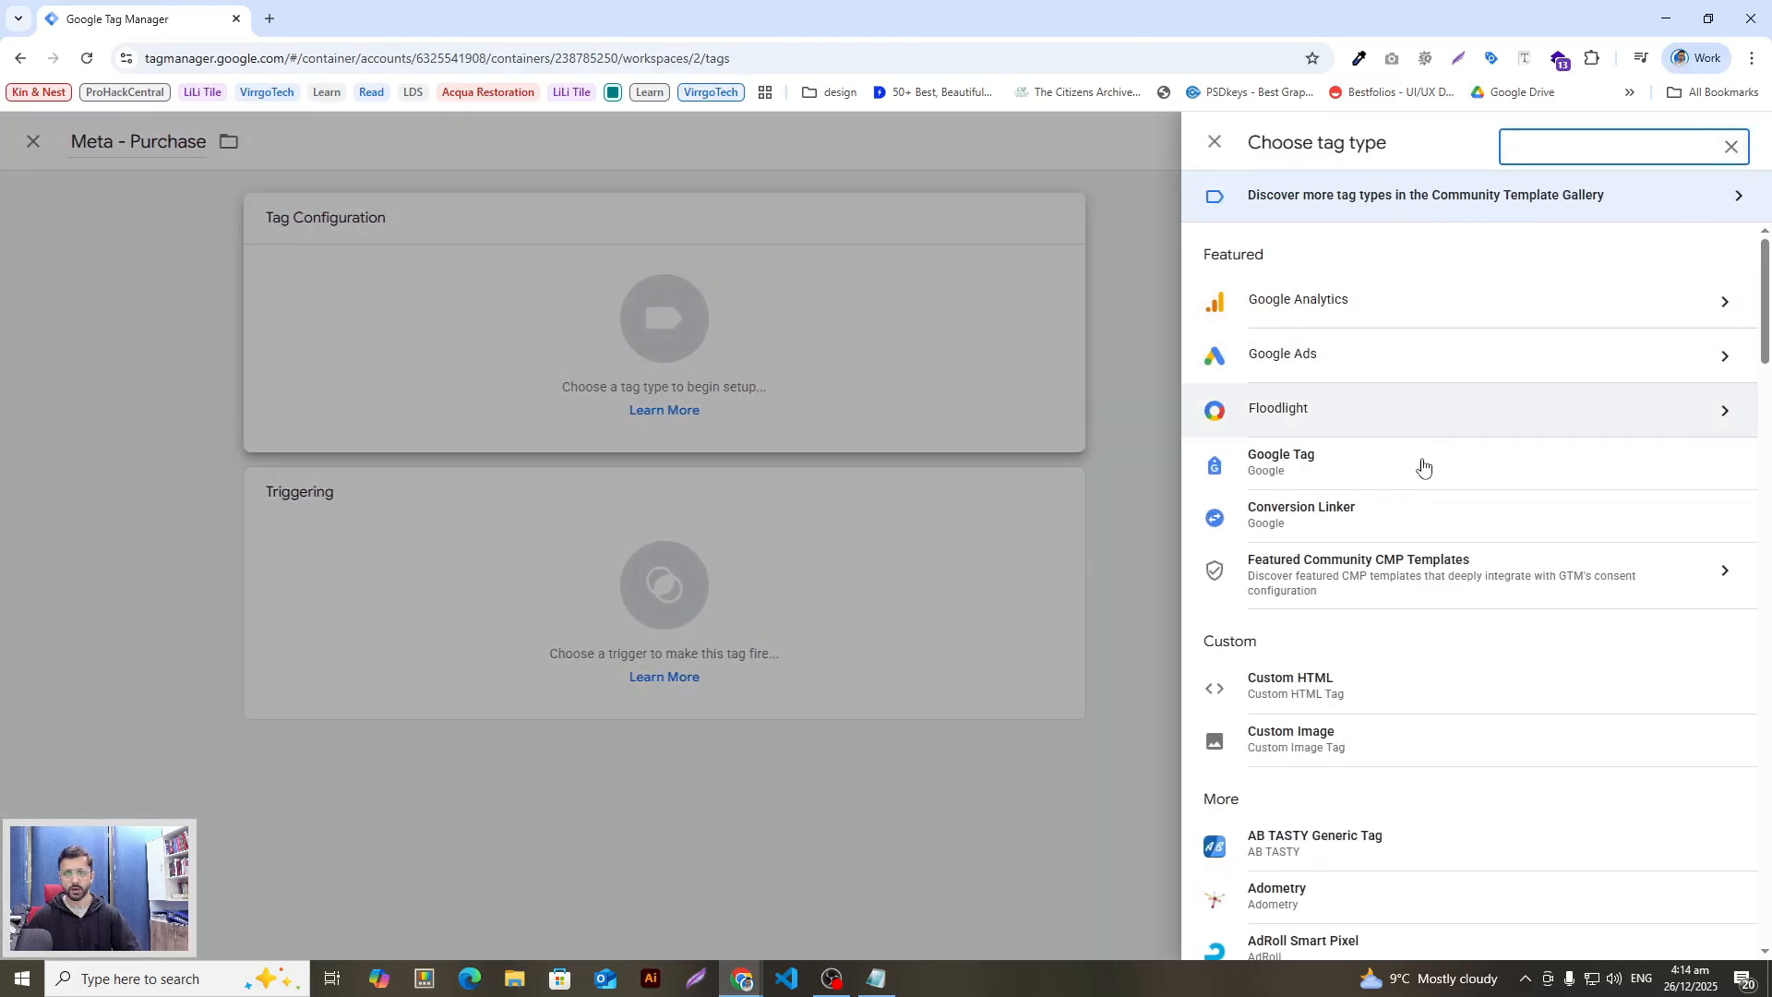
{"action": "left_click", "coordinate": [1332, 681]}
{"action": "key", "text": "alt+Tab"}
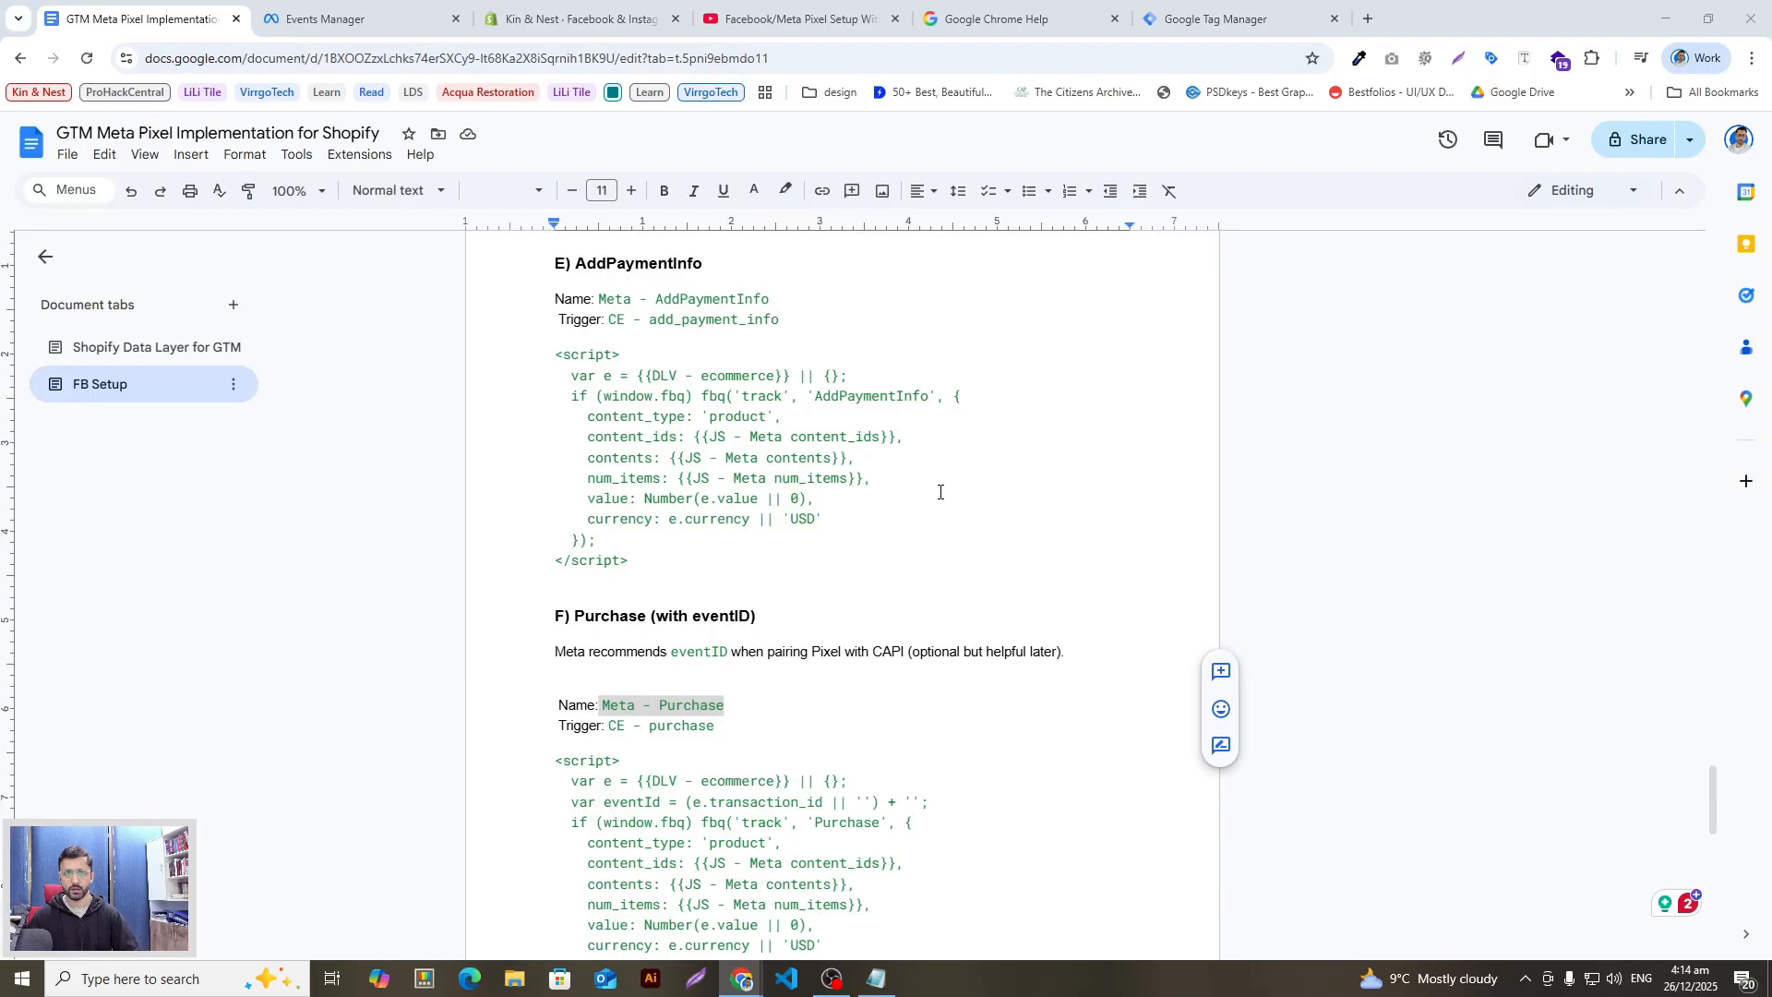
{"action": "scroll", "coordinate": [700, 609], "scroll_direction": "down", "scroll_amount": 2}
{"action": "scroll", "coordinate": [701, 609], "scroll_direction": "down", "scroll_amount": 1}
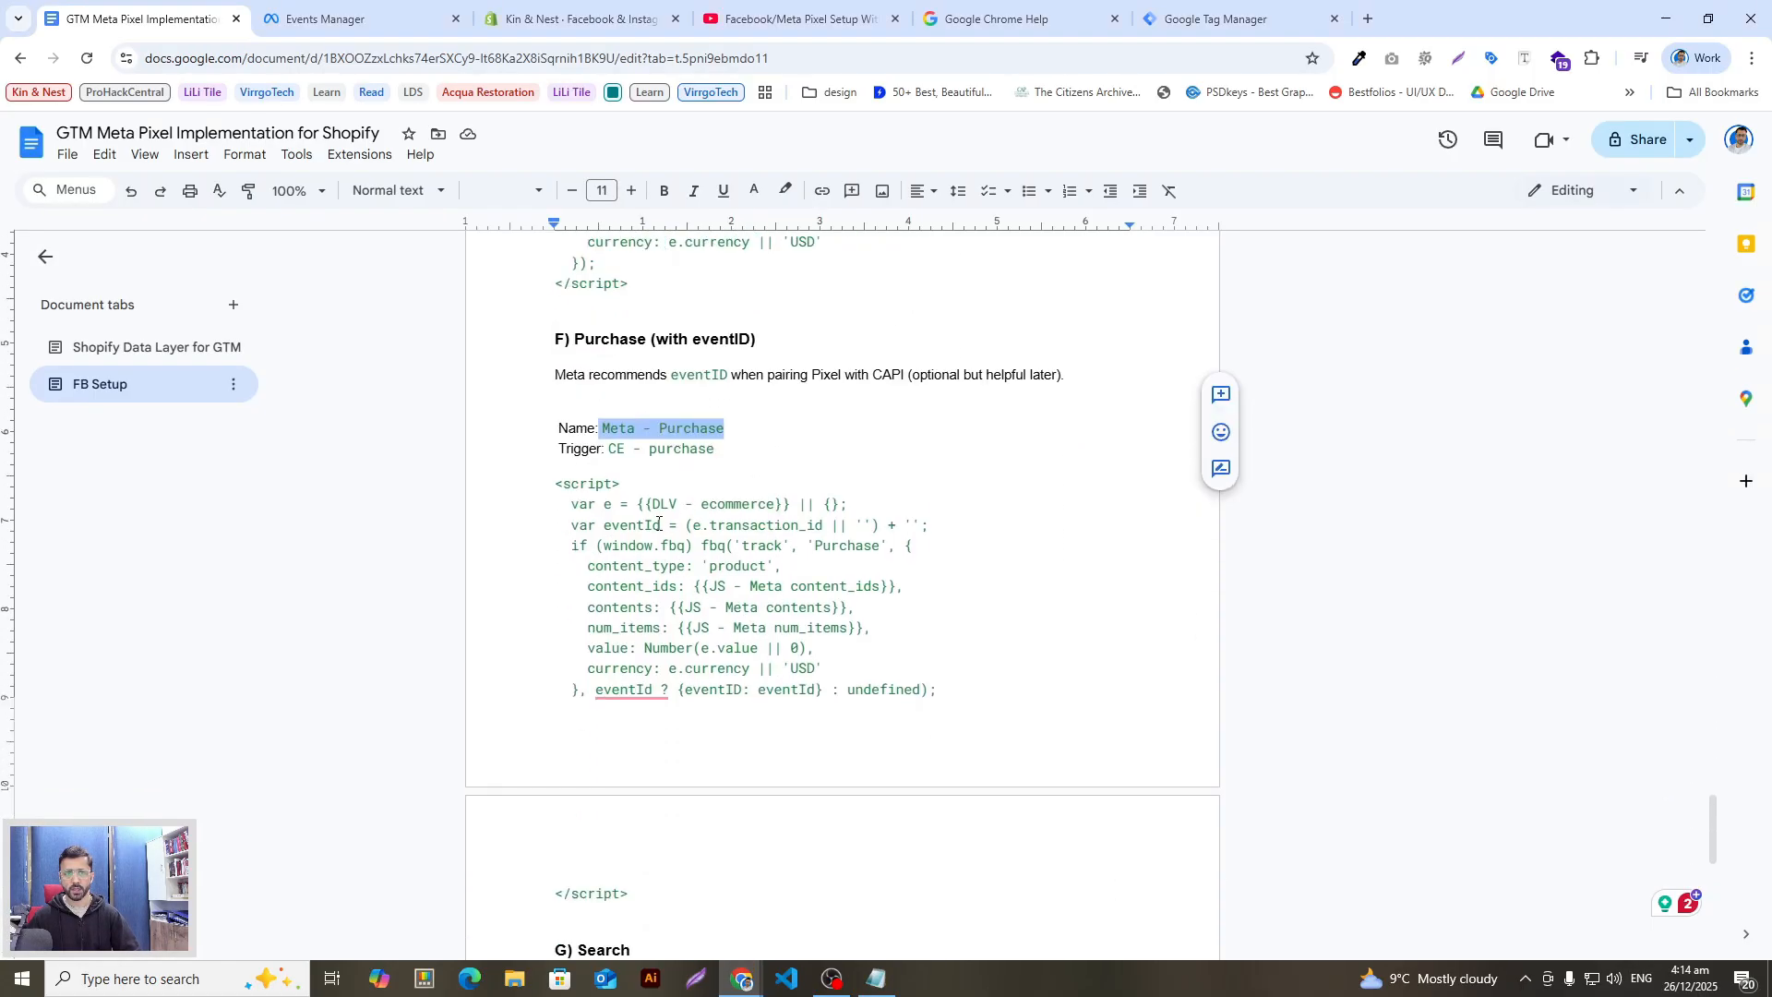
{"action": "left_click_drag", "start_coordinate": [553, 482], "coordinate": [838, 802]}
{"action": "scroll", "coordinate": [830, 793], "scroll_direction": "down", "scroll_amount": 1}
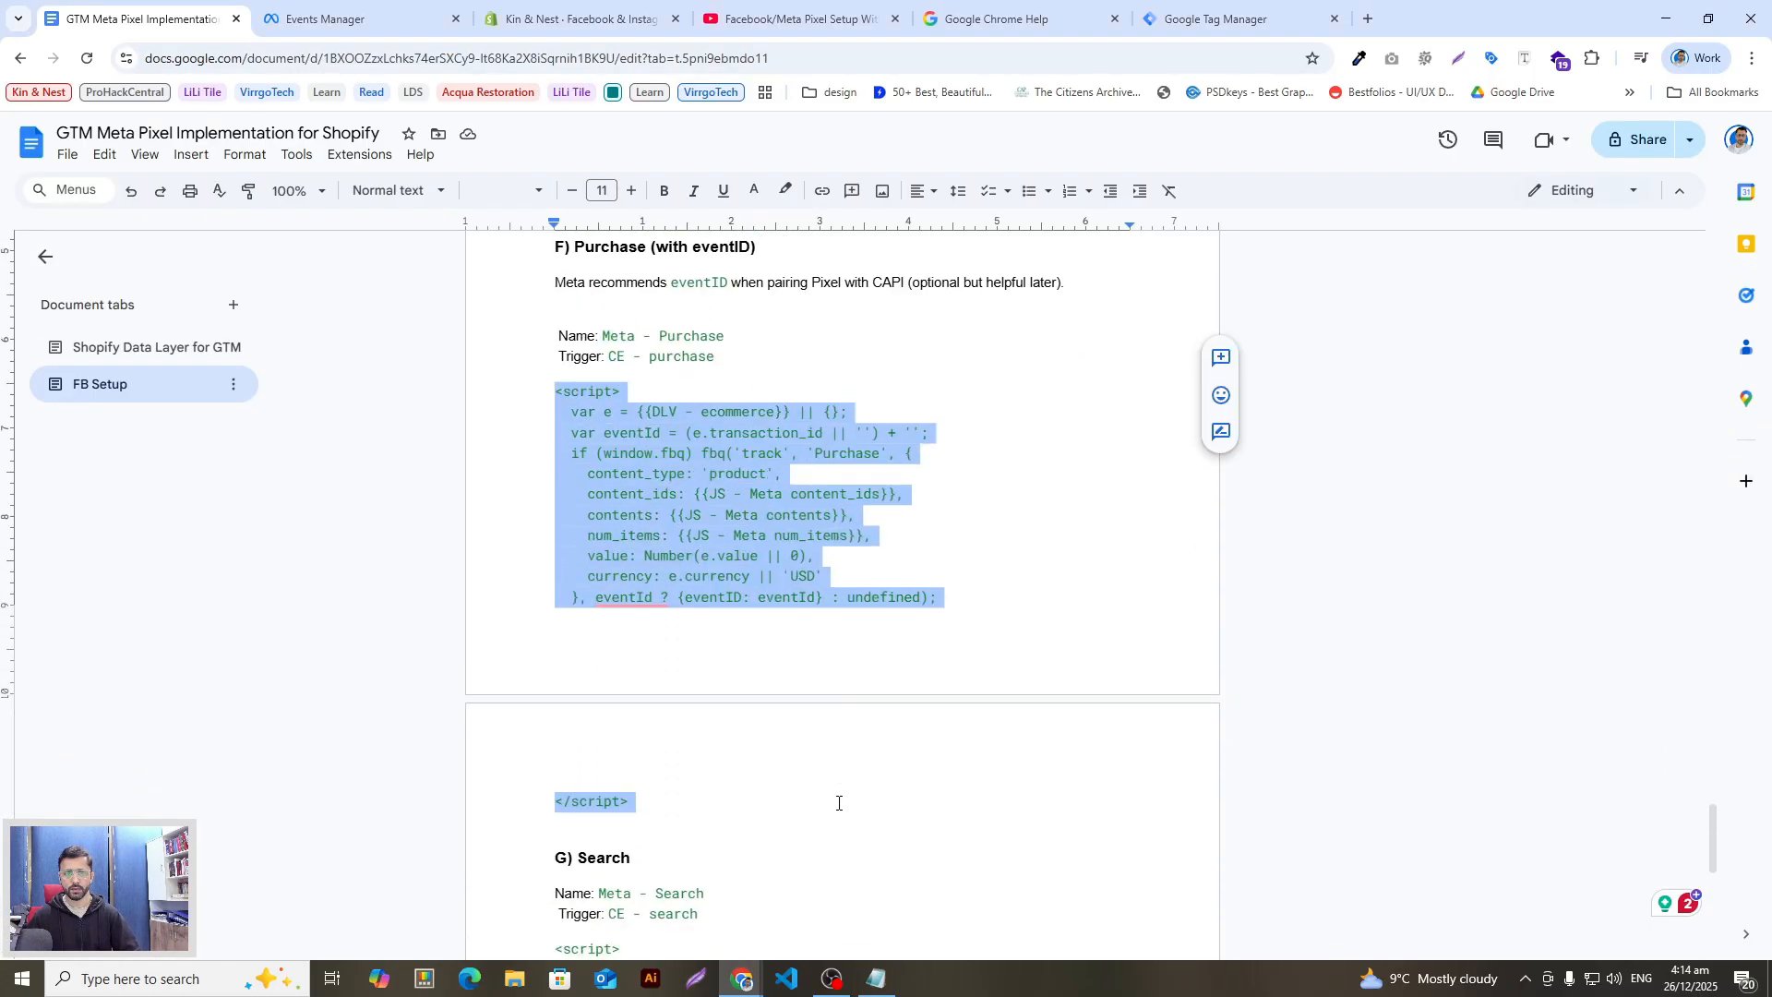
{"action": "key", "text": "alt+Tab"}
{"action": "key", "text": "ctrl+v"}
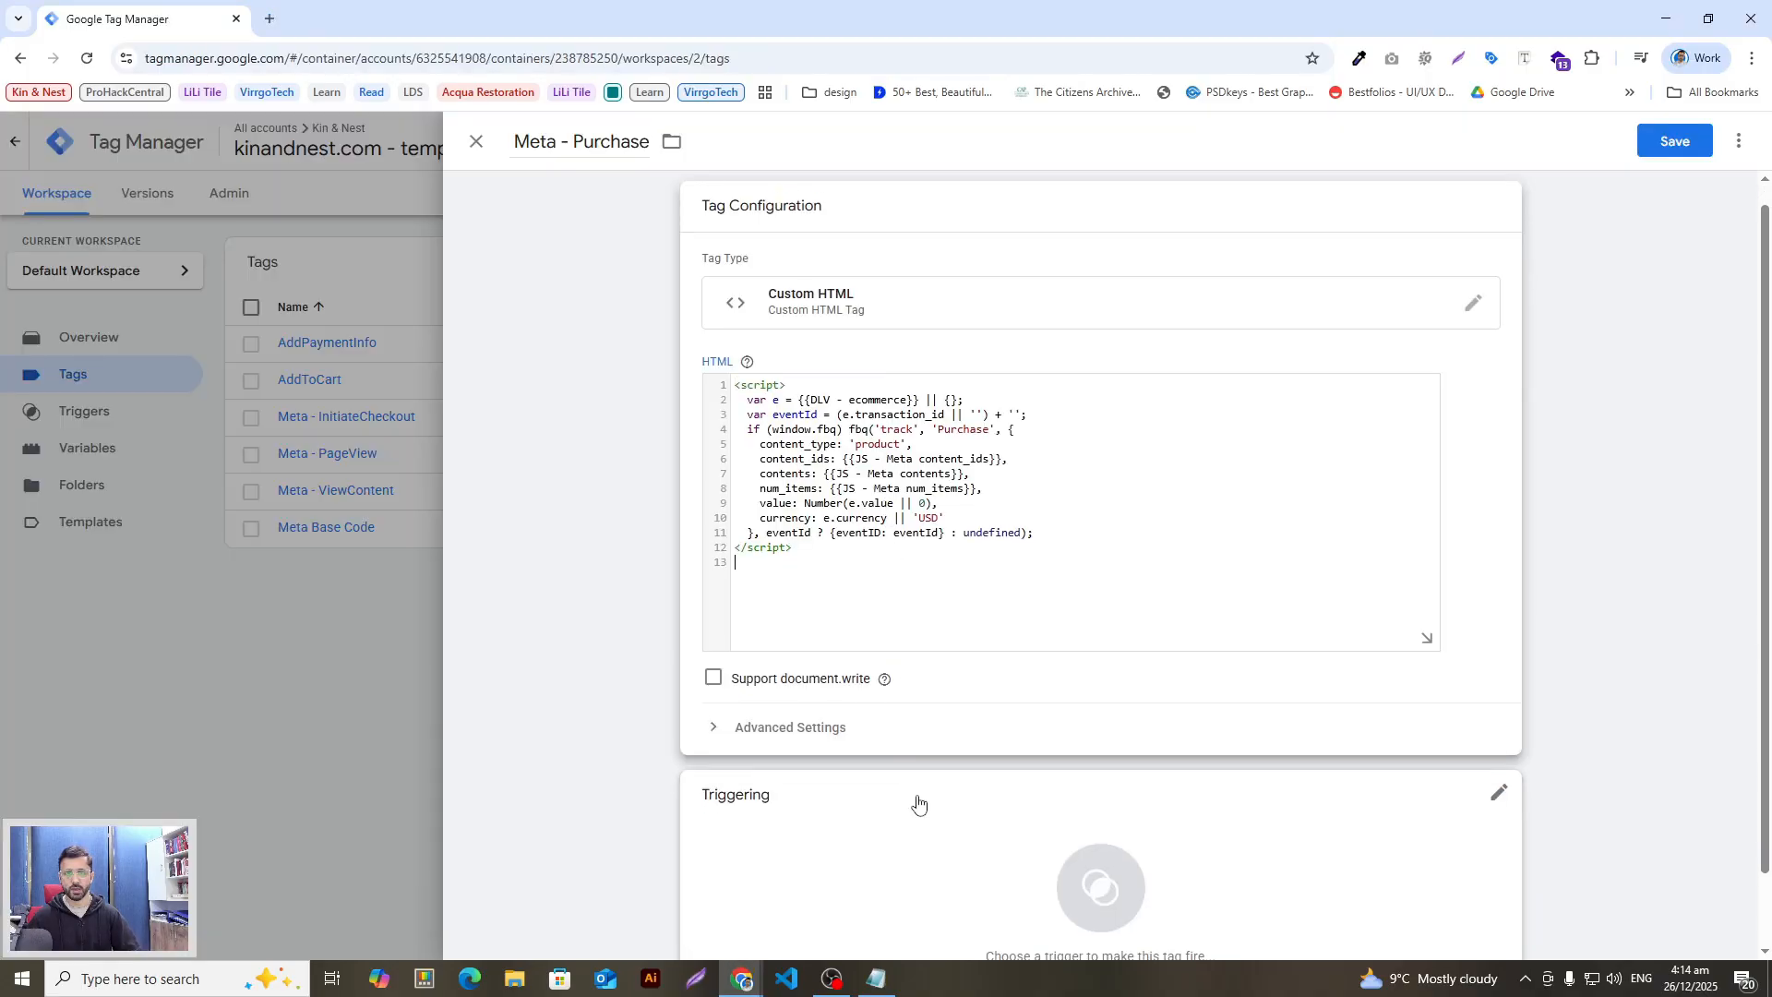
Step: Fire the Meta - Purchase tag on CE - purchase and save it
{"action": "scroll", "coordinate": [917, 803], "scroll_direction": "down", "scroll_amount": 1}
{"action": "left_click", "coordinate": [929, 795]}
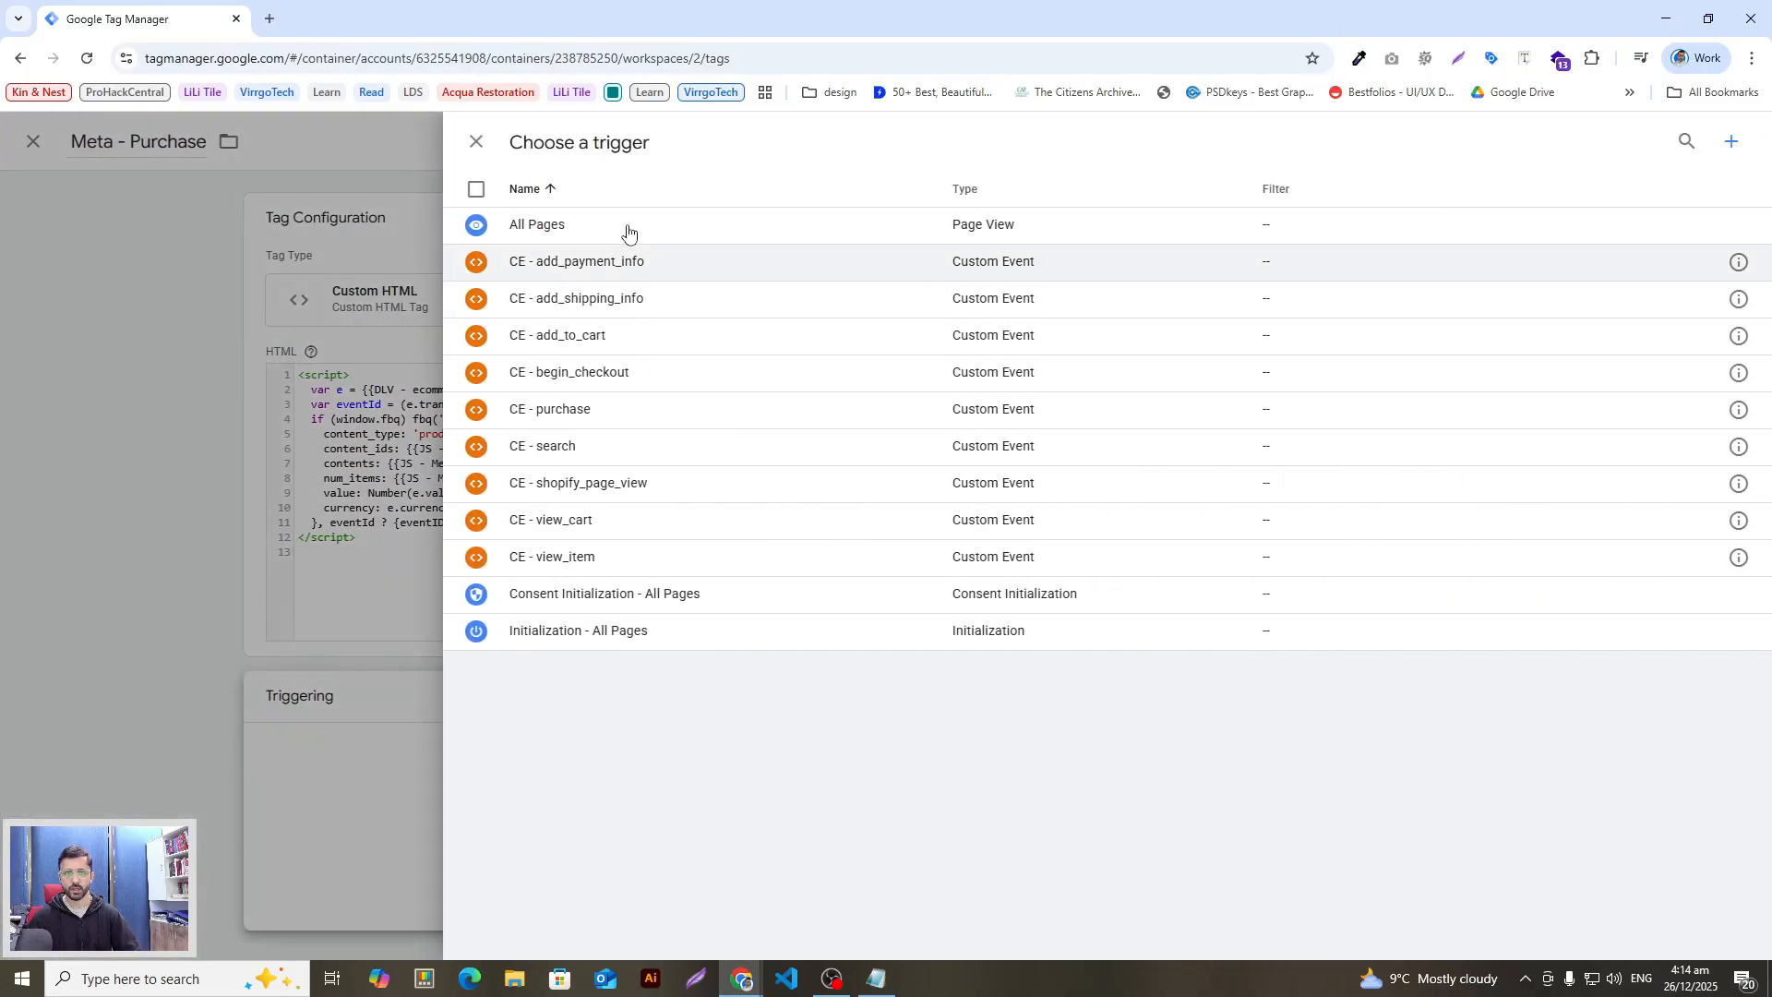
{"action": "left_click", "coordinate": [605, 412]}
{"action": "left_click", "coordinate": [1674, 142]}
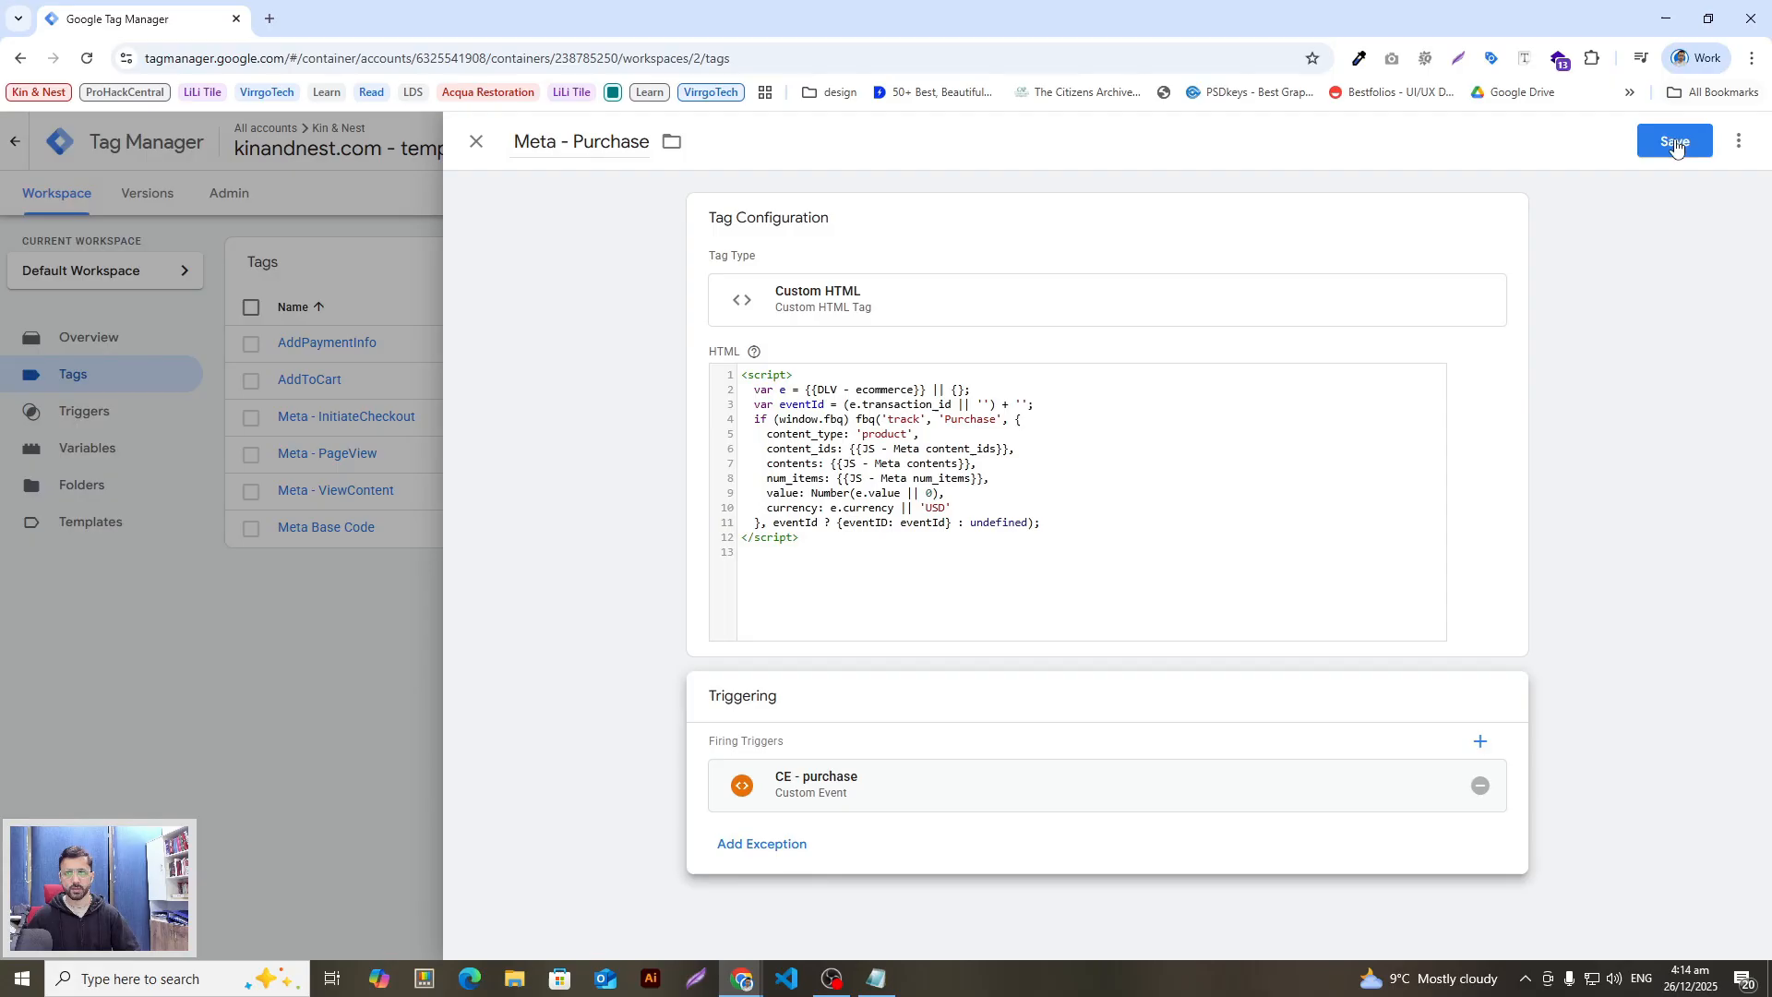
{"action": "key", "text": "alt+Tab"}
{"action": "scroll", "coordinate": [751, 713], "scroll_direction": "down", "scroll_amount": 5}
{"action": "scroll", "coordinate": [751, 713], "scroll_direction": "up", "scroll_amount": 1}
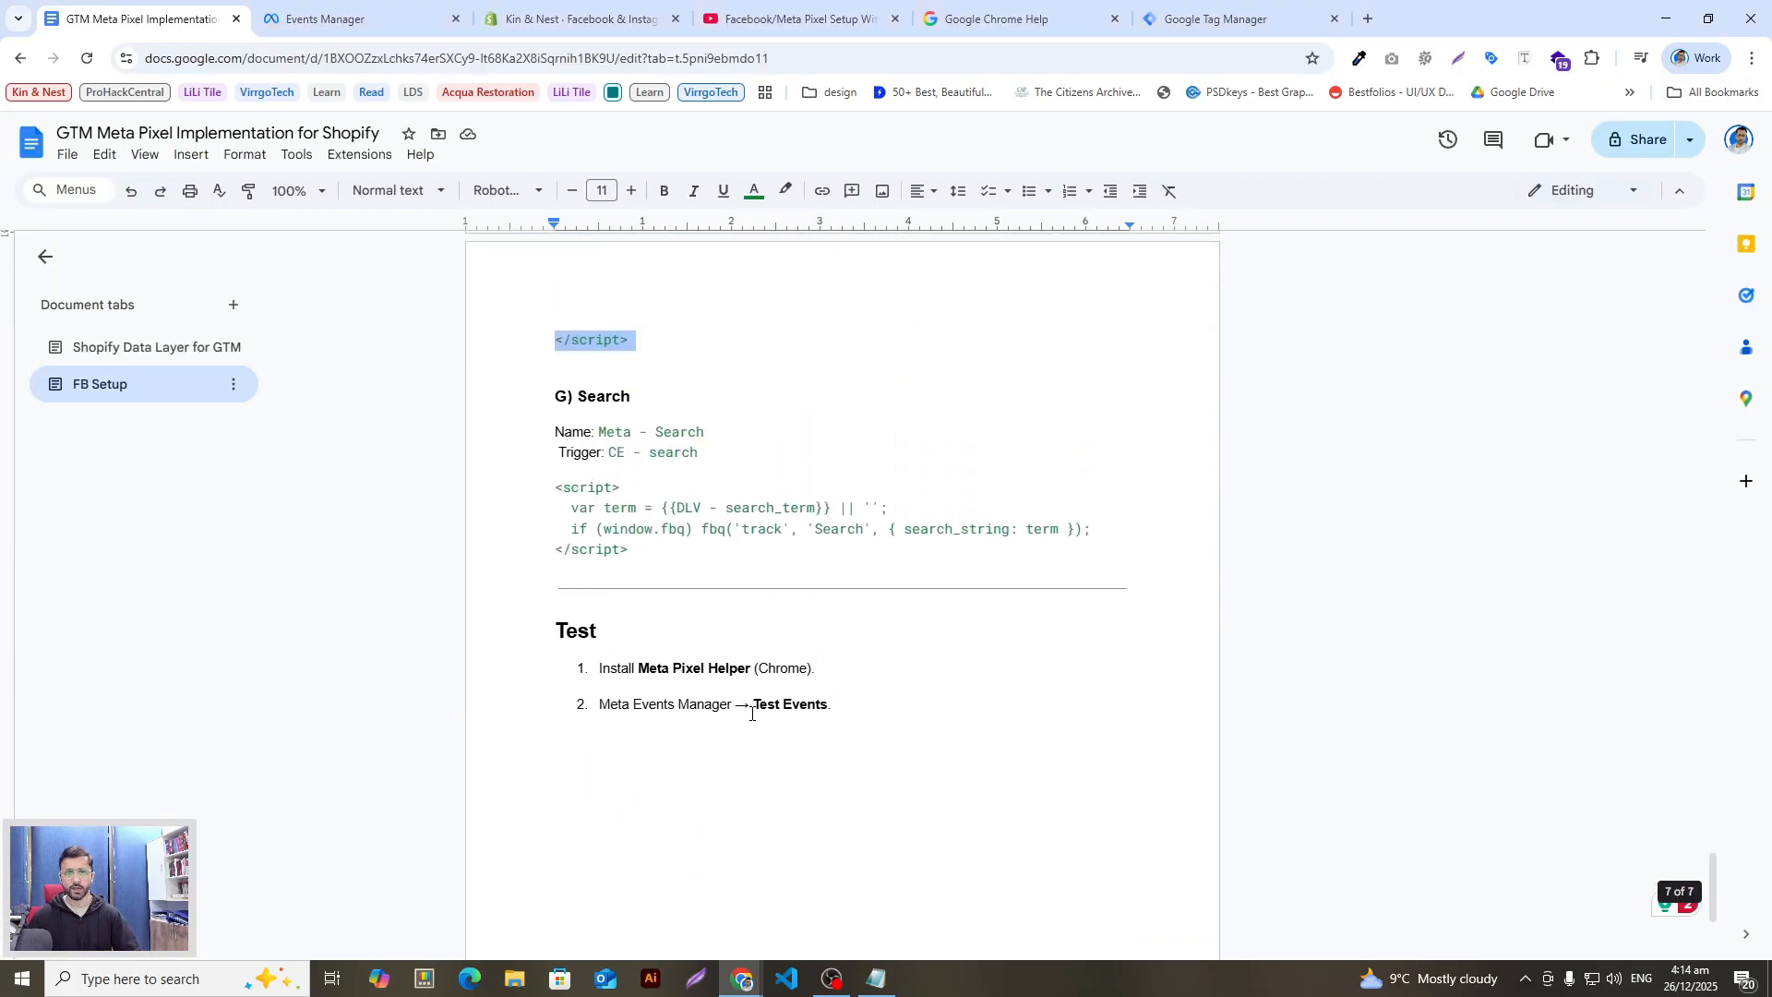
{"action": "scroll", "coordinate": [664, 499], "scroll_direction": "up", "scroll_amount": 2}
{"action": "left_click", "coordinate": [668, 594]}
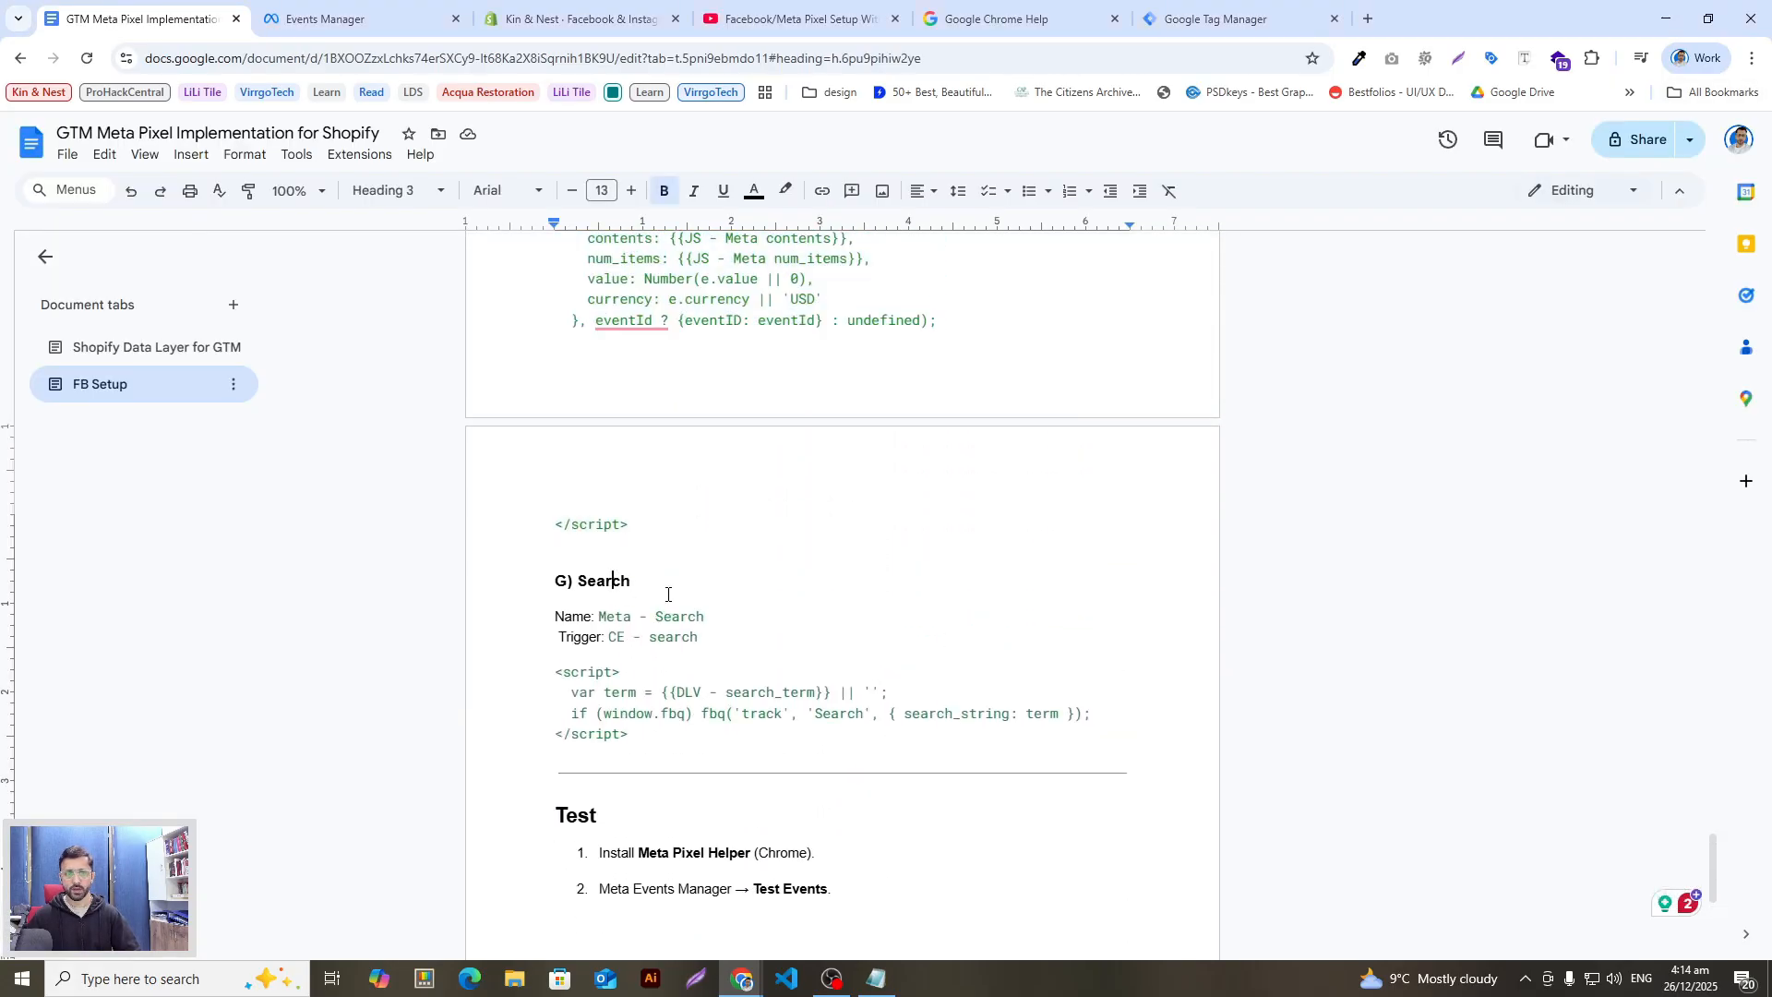
{"action": "left_click_drag", "start_coordinate": [706, 617], "coordinate": [611, 621]}
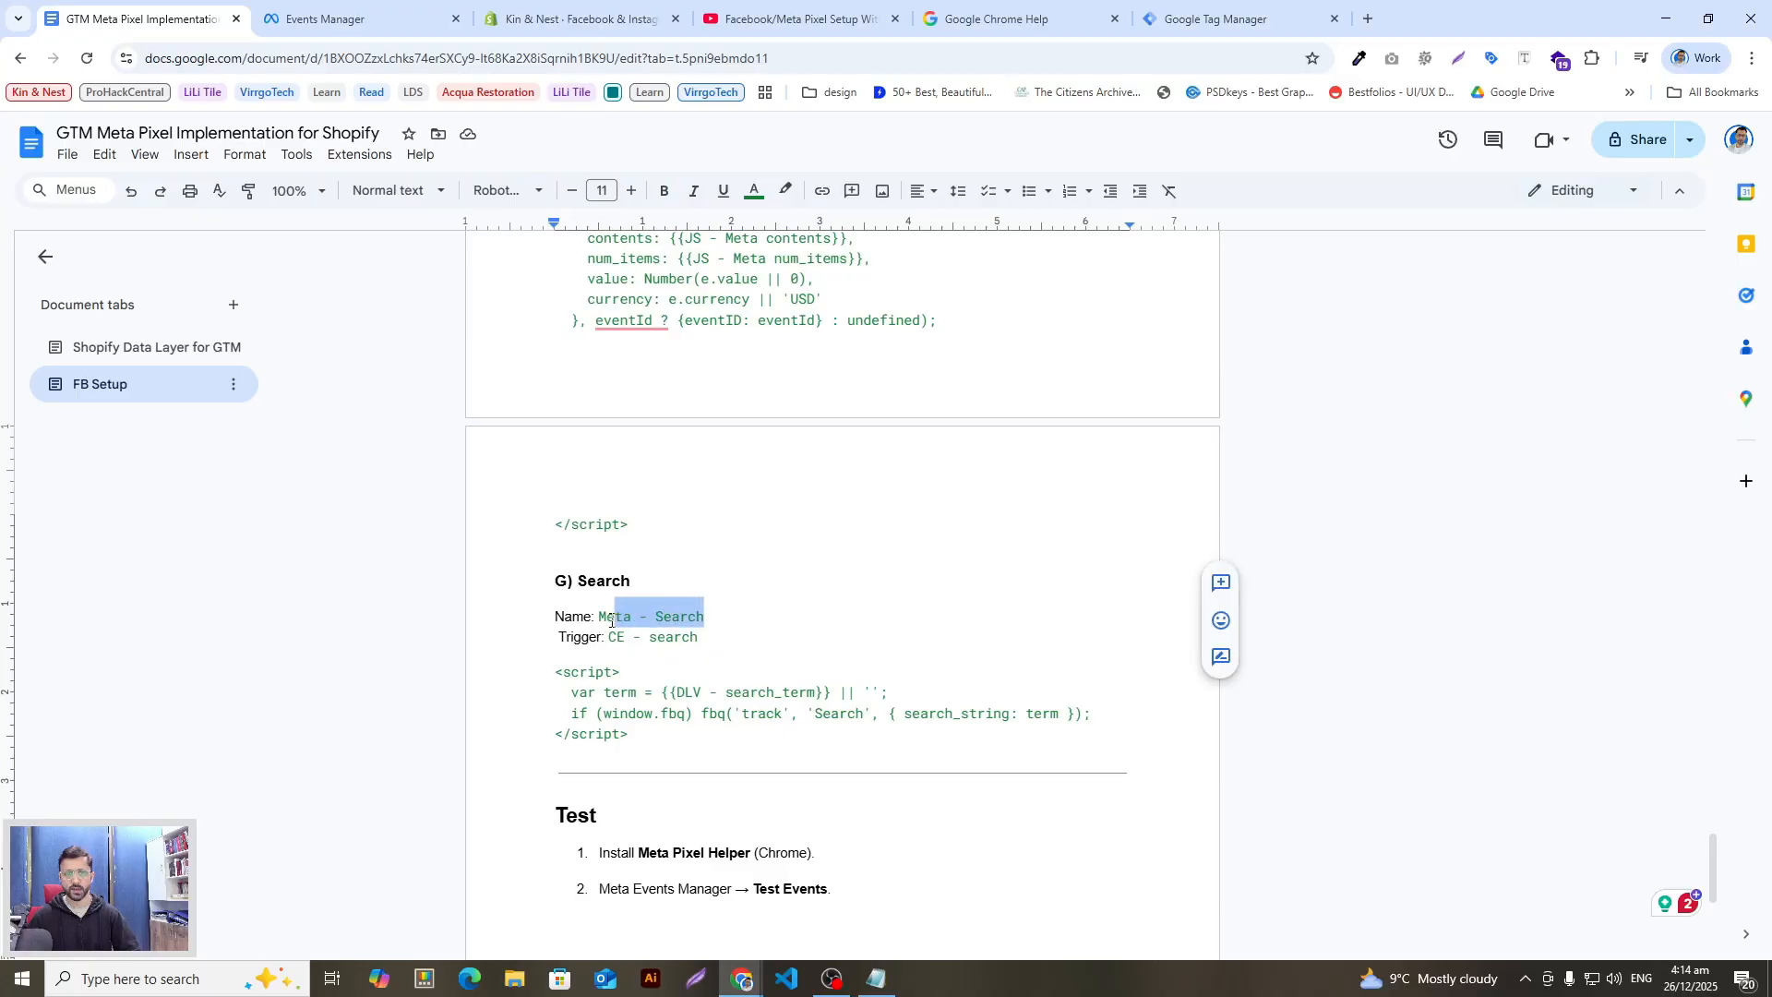
{"action": "key", "text": "alt+Tab"}
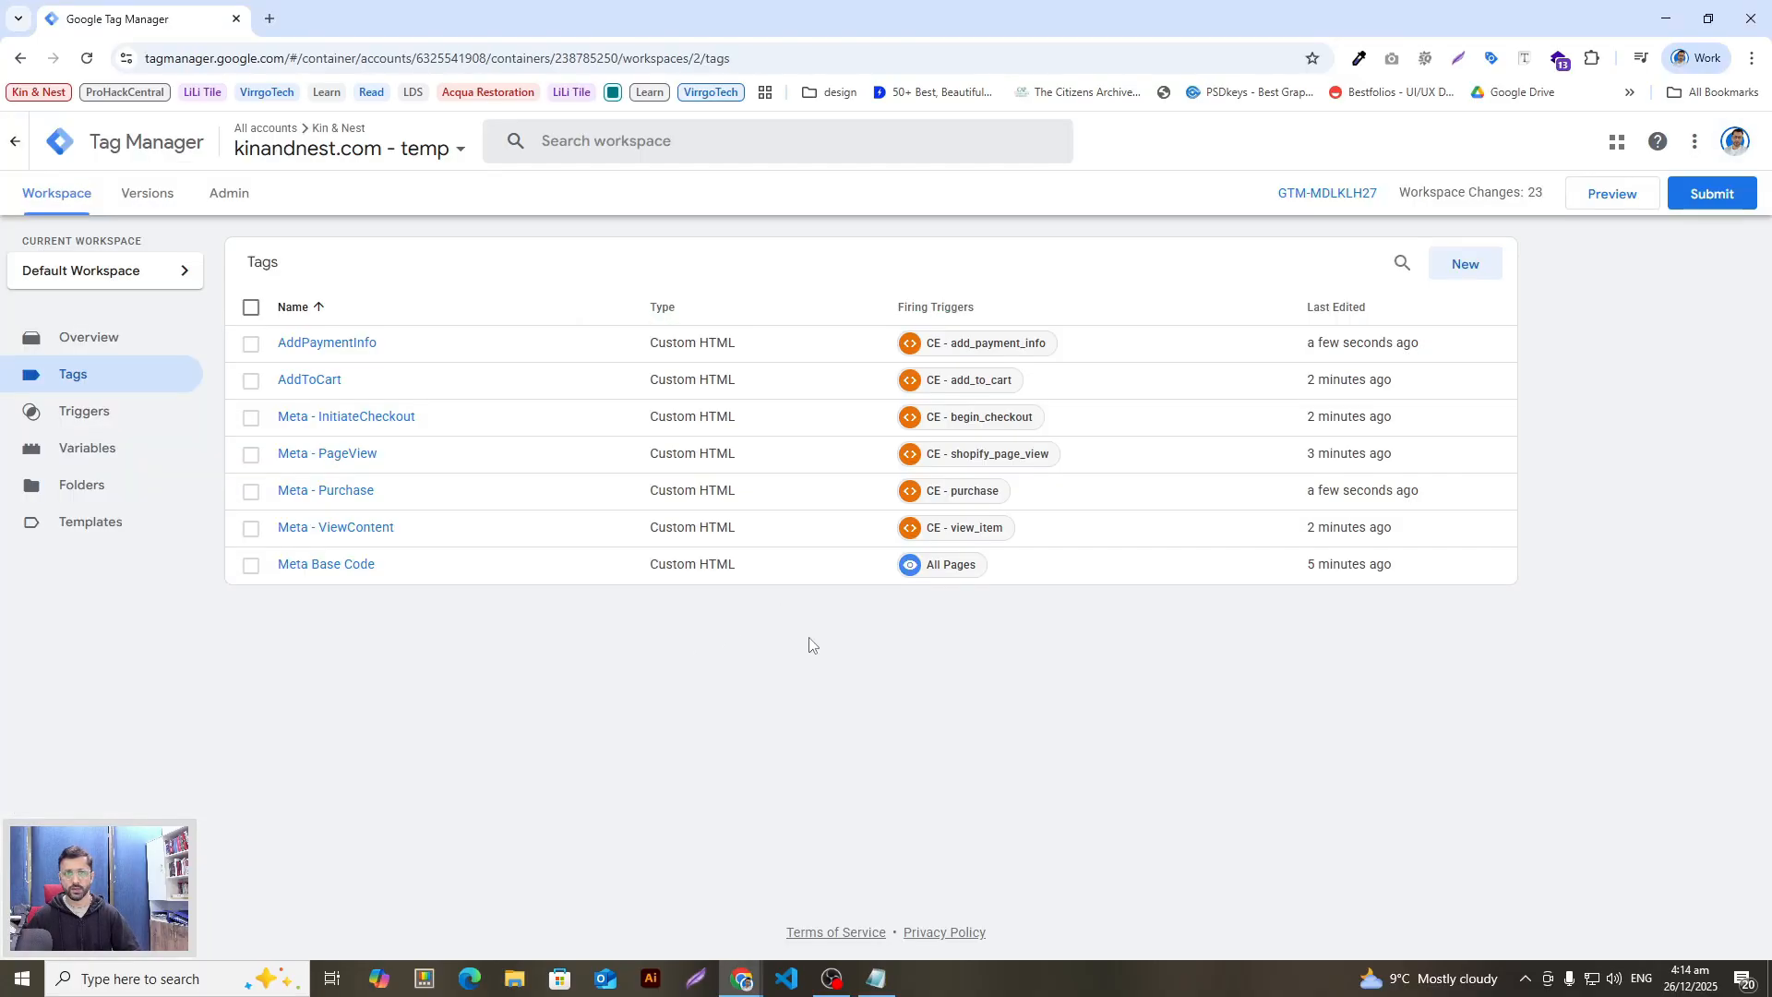
Step: Create a Custom HTML tag named 'Meta - Search' containing the Search pixel script
{"action": "left_click", "coordinate": [1471, 272]}
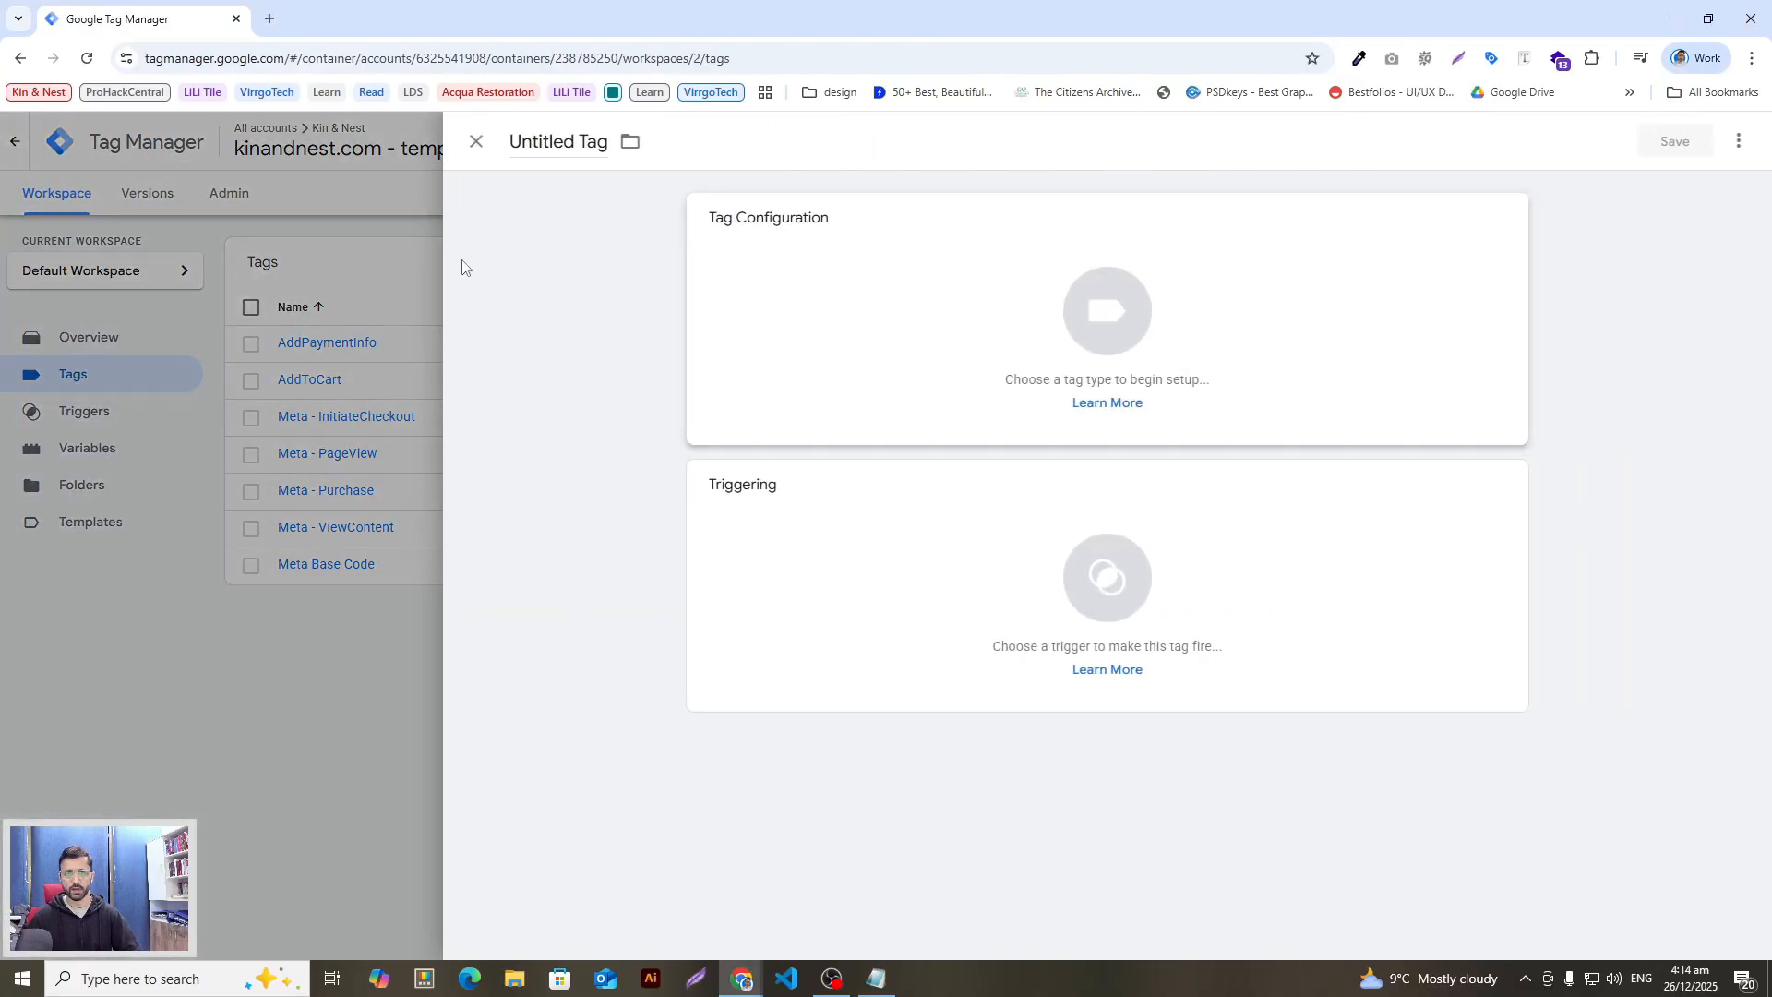
{"action": "triple_click", "coordinate": [559, 142]}
{"action": "type", "text": "Meta - Search"}
{"action": "left_click", "coordinate": [783, 247]}
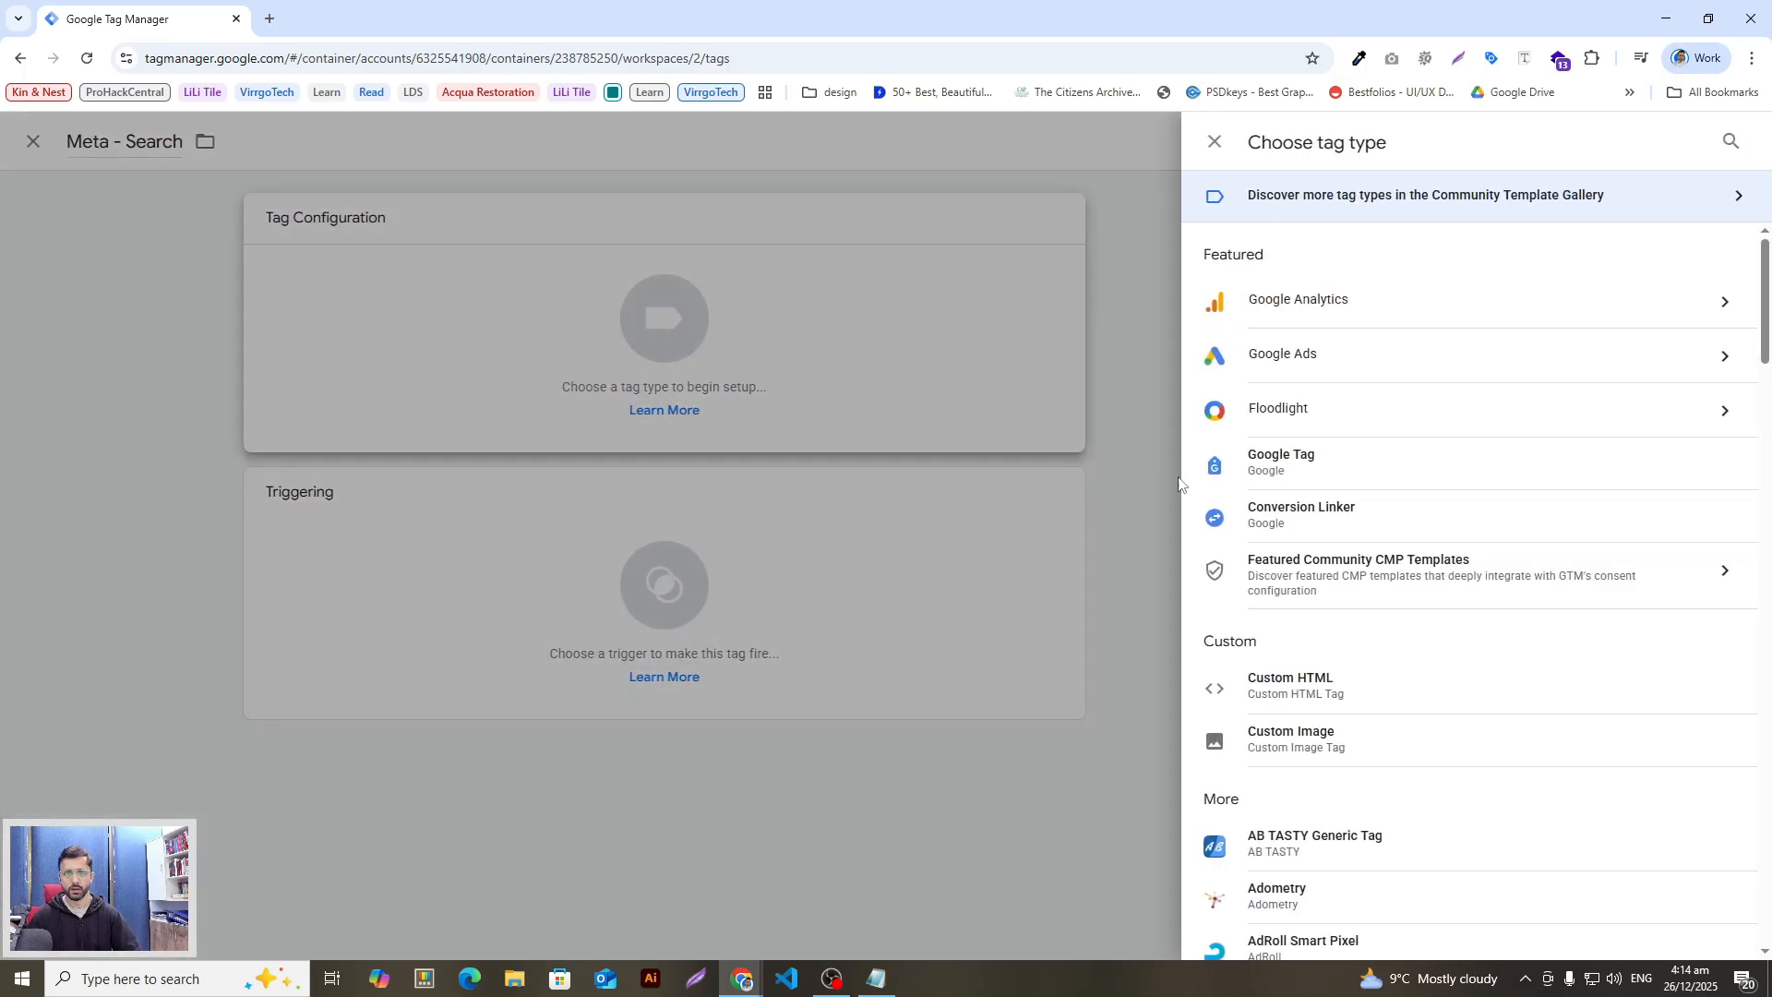
{"action": "key", "text": "alt+Tab"}
{"action": "left_click_drag", "start_coordinate": [813, 732], "coordinate": [554, 671]}
{"action": "key", "text": "ctrl+c"}
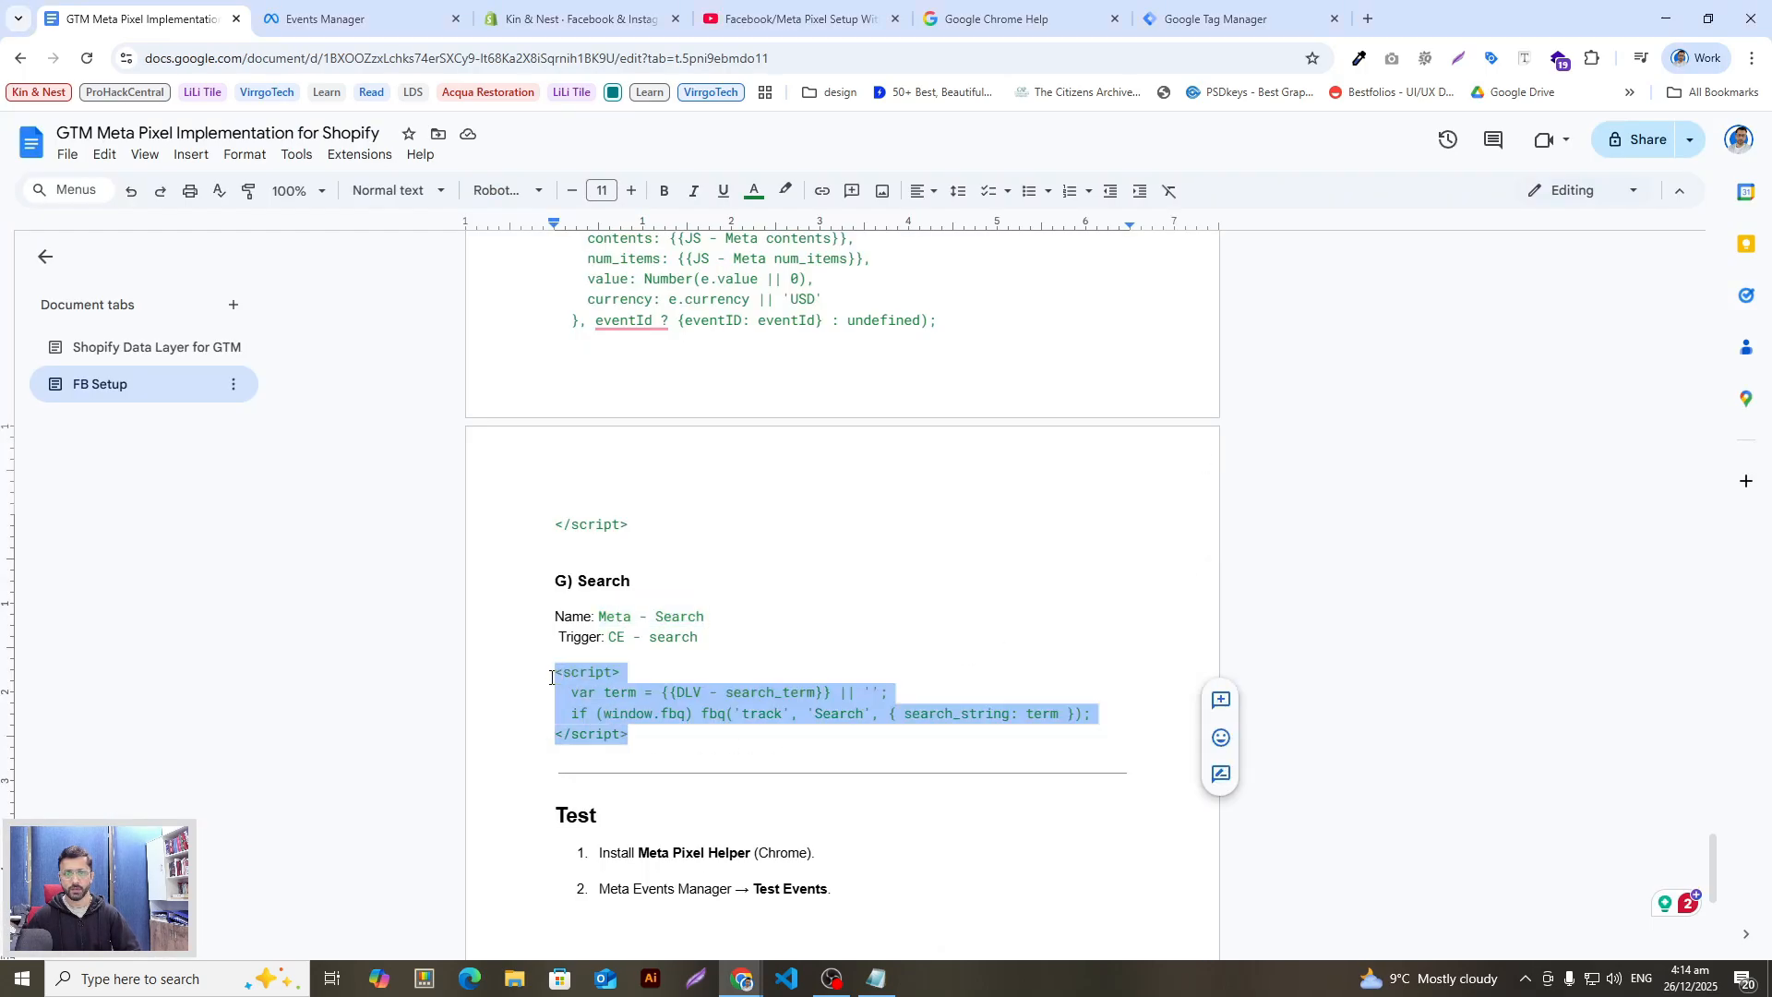
{"action": "key", "text": "alt+Tab"}
{"action": "left_click", "coordinate": [1422, 696]}
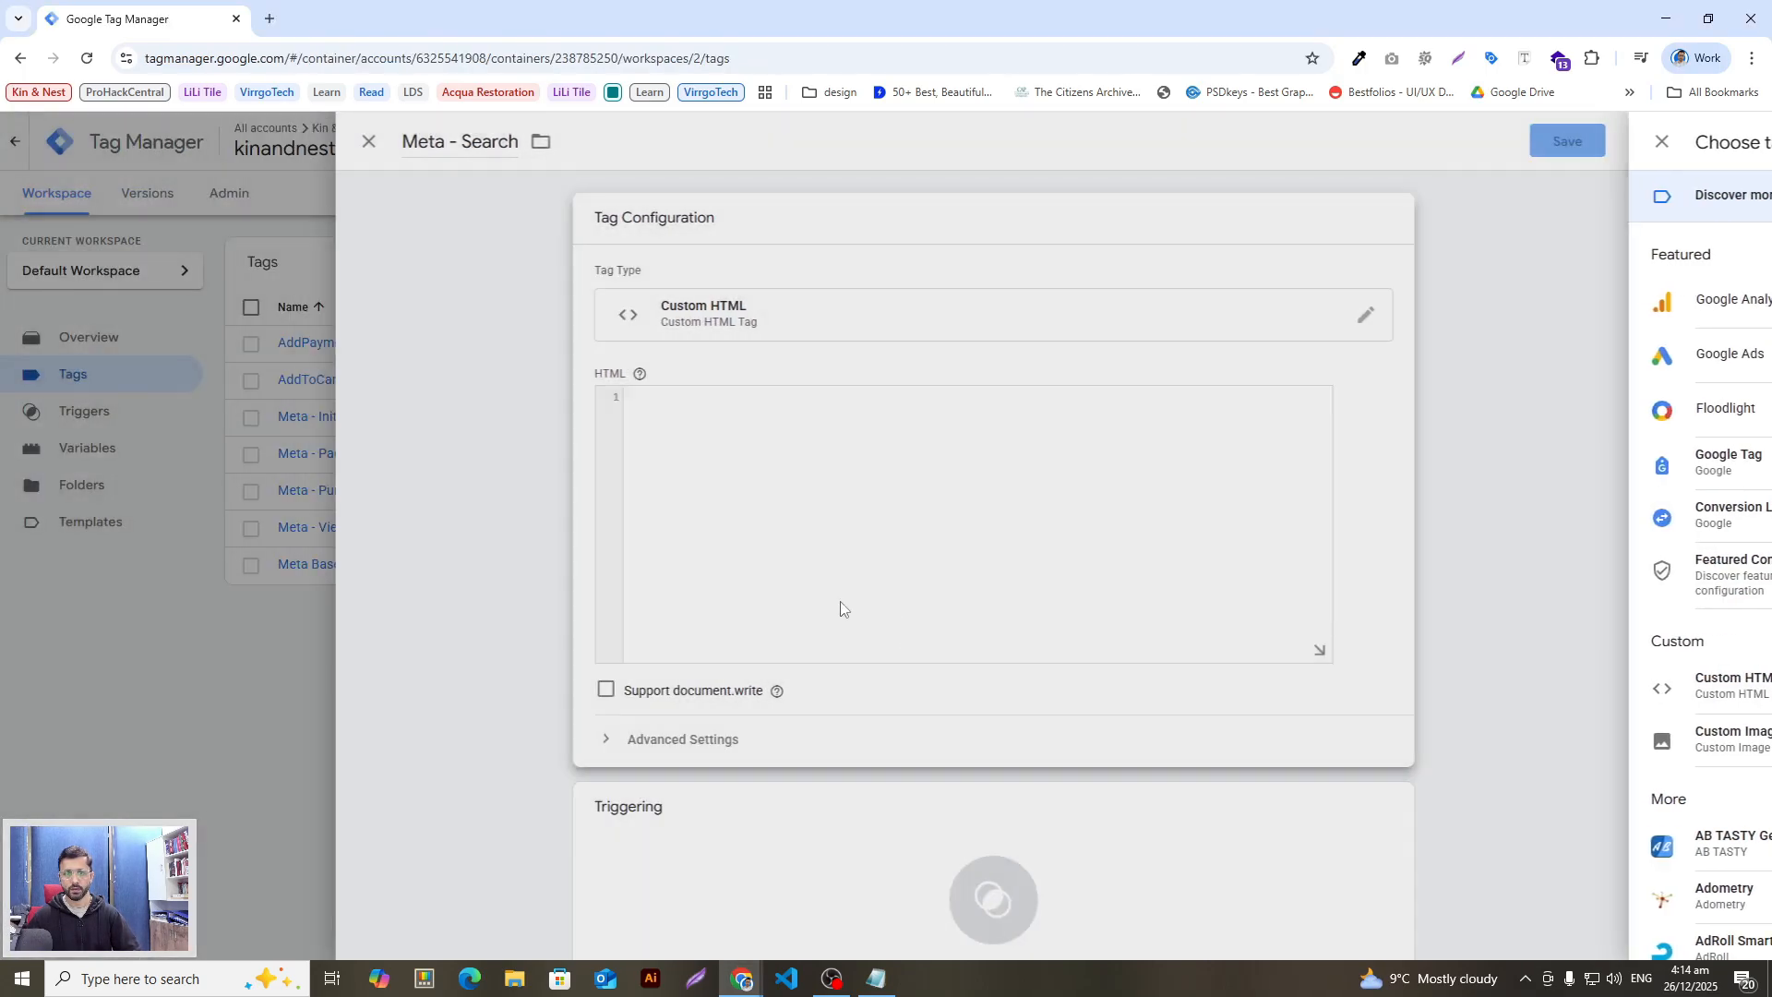
{"action": "left_click", "coordinate": [815, 538]}
{"action": "key", "text": "ctrl+v"}
Step: Fire the Meta - Search tag on the CE - search trigger and save it
{"action": "key", "text": "alt+Tab"}
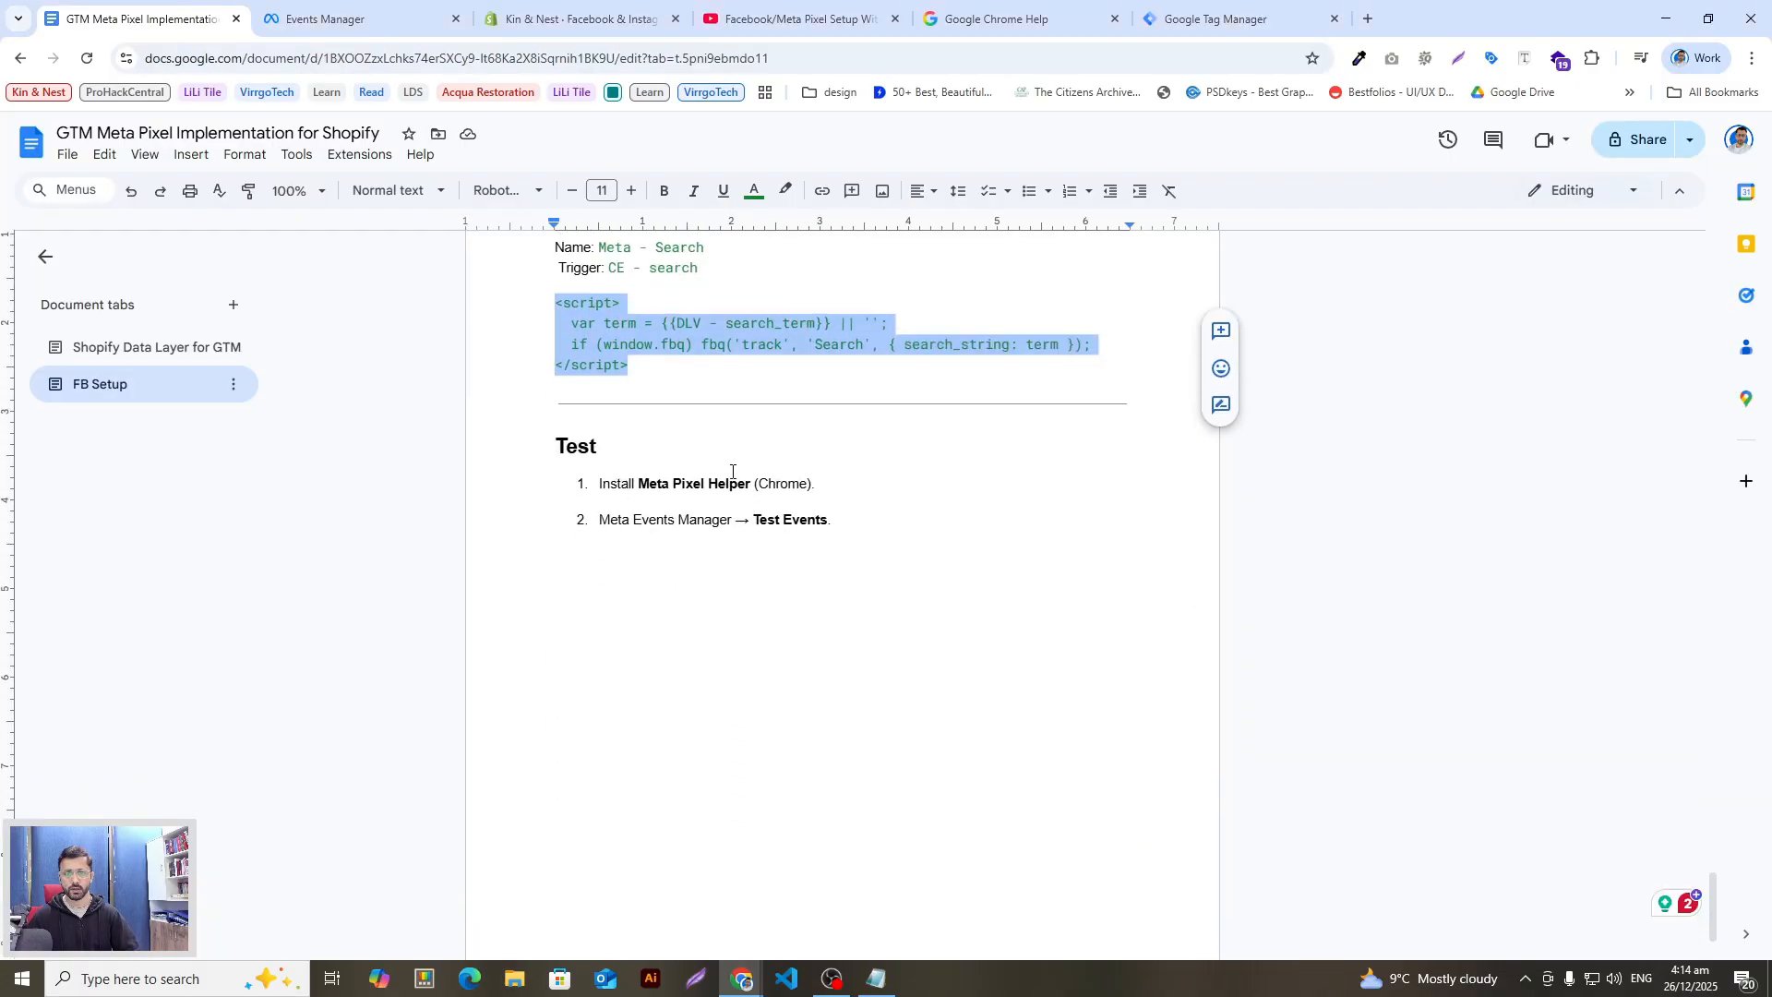
{"action": "key", "text": "alt+Tab"}
{"action": "scroll", "coordinate": [929, 631], "scroll_direction": "down", "scroll_amount": 3}
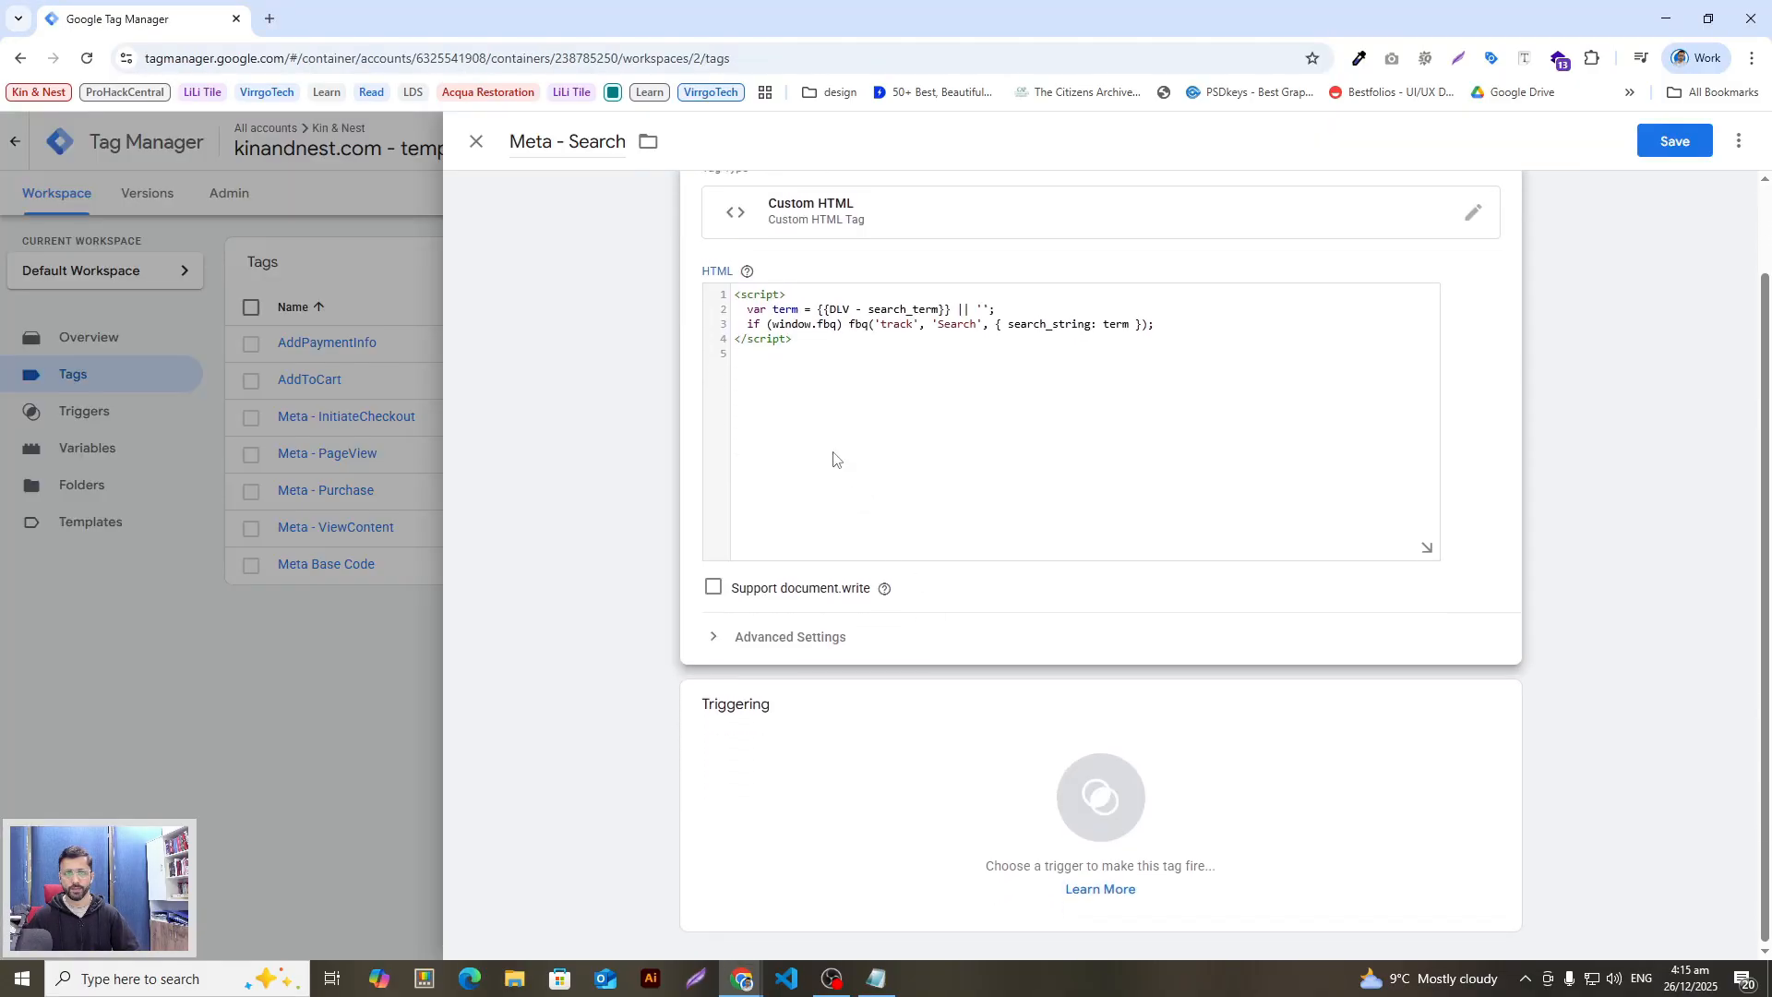
{"action": "key", "text": "alt+Tab"}
{"action": "left_click", "coordinate": [631, 489]}
{"action": "scroll", "coordinate": [631, 493], "scroll_direction": "up", "scroll_amount": 1}
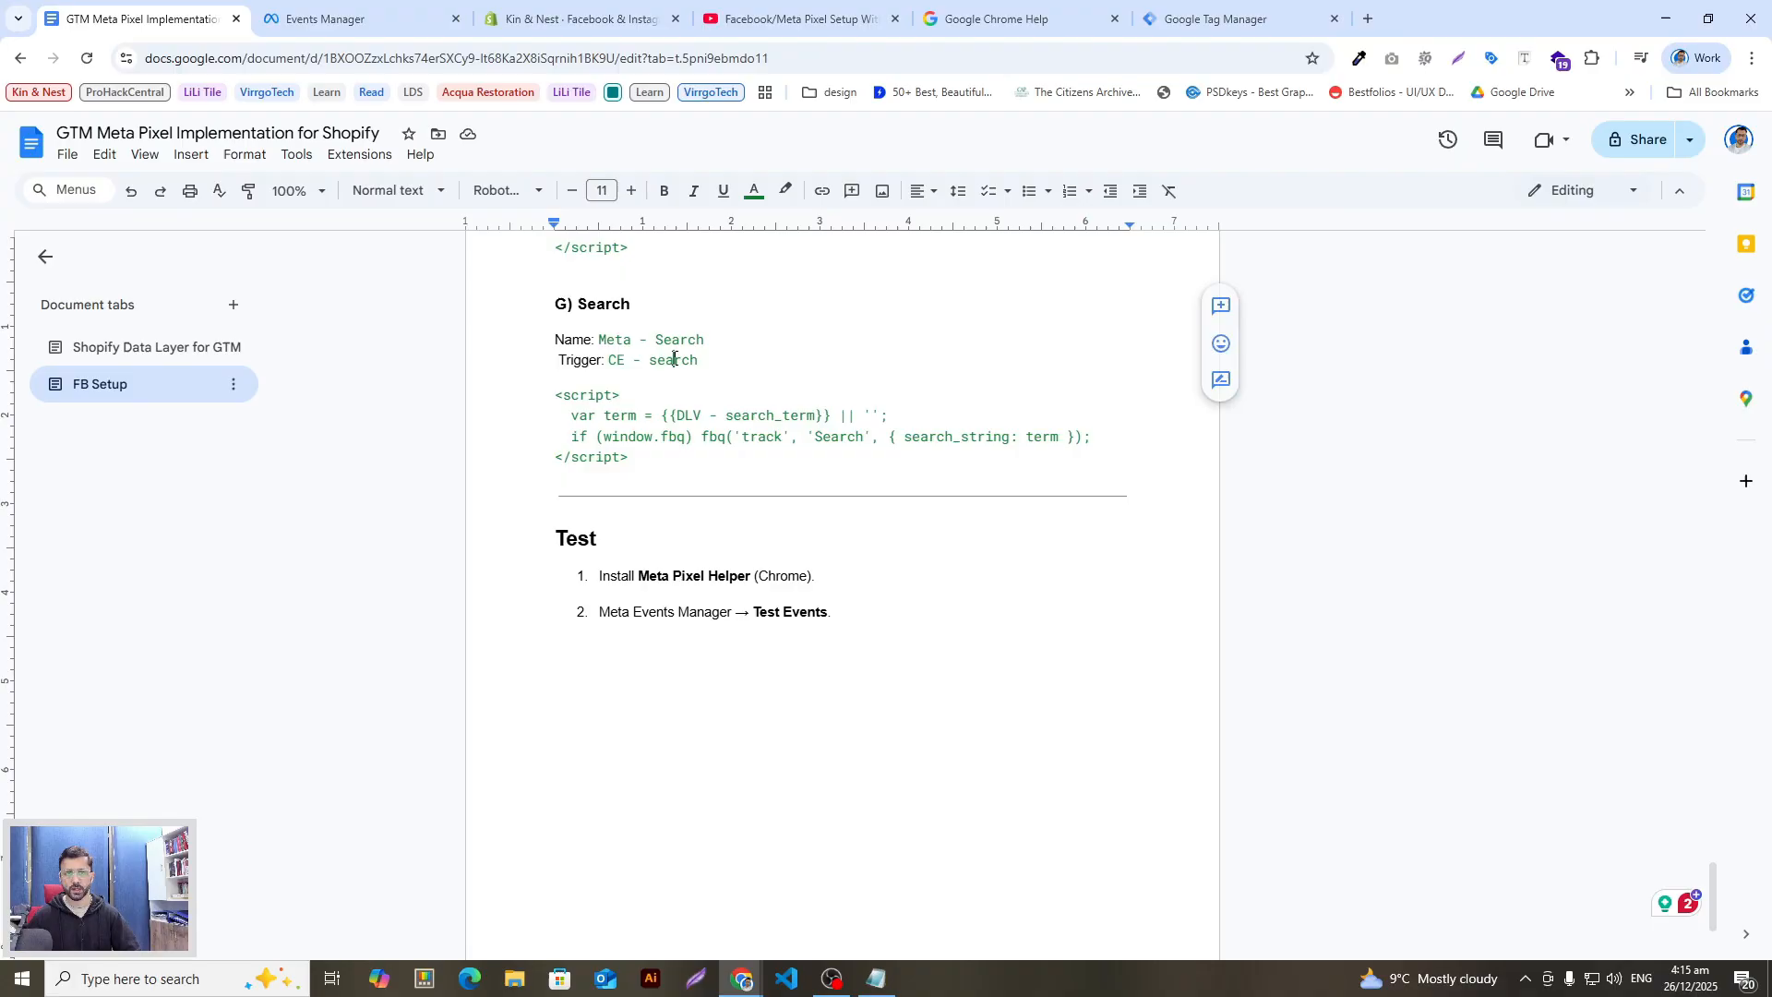
{"action": "key", "text": "alt+Tab"}
{"action": "left_click", "coordinate": [973, 768]}
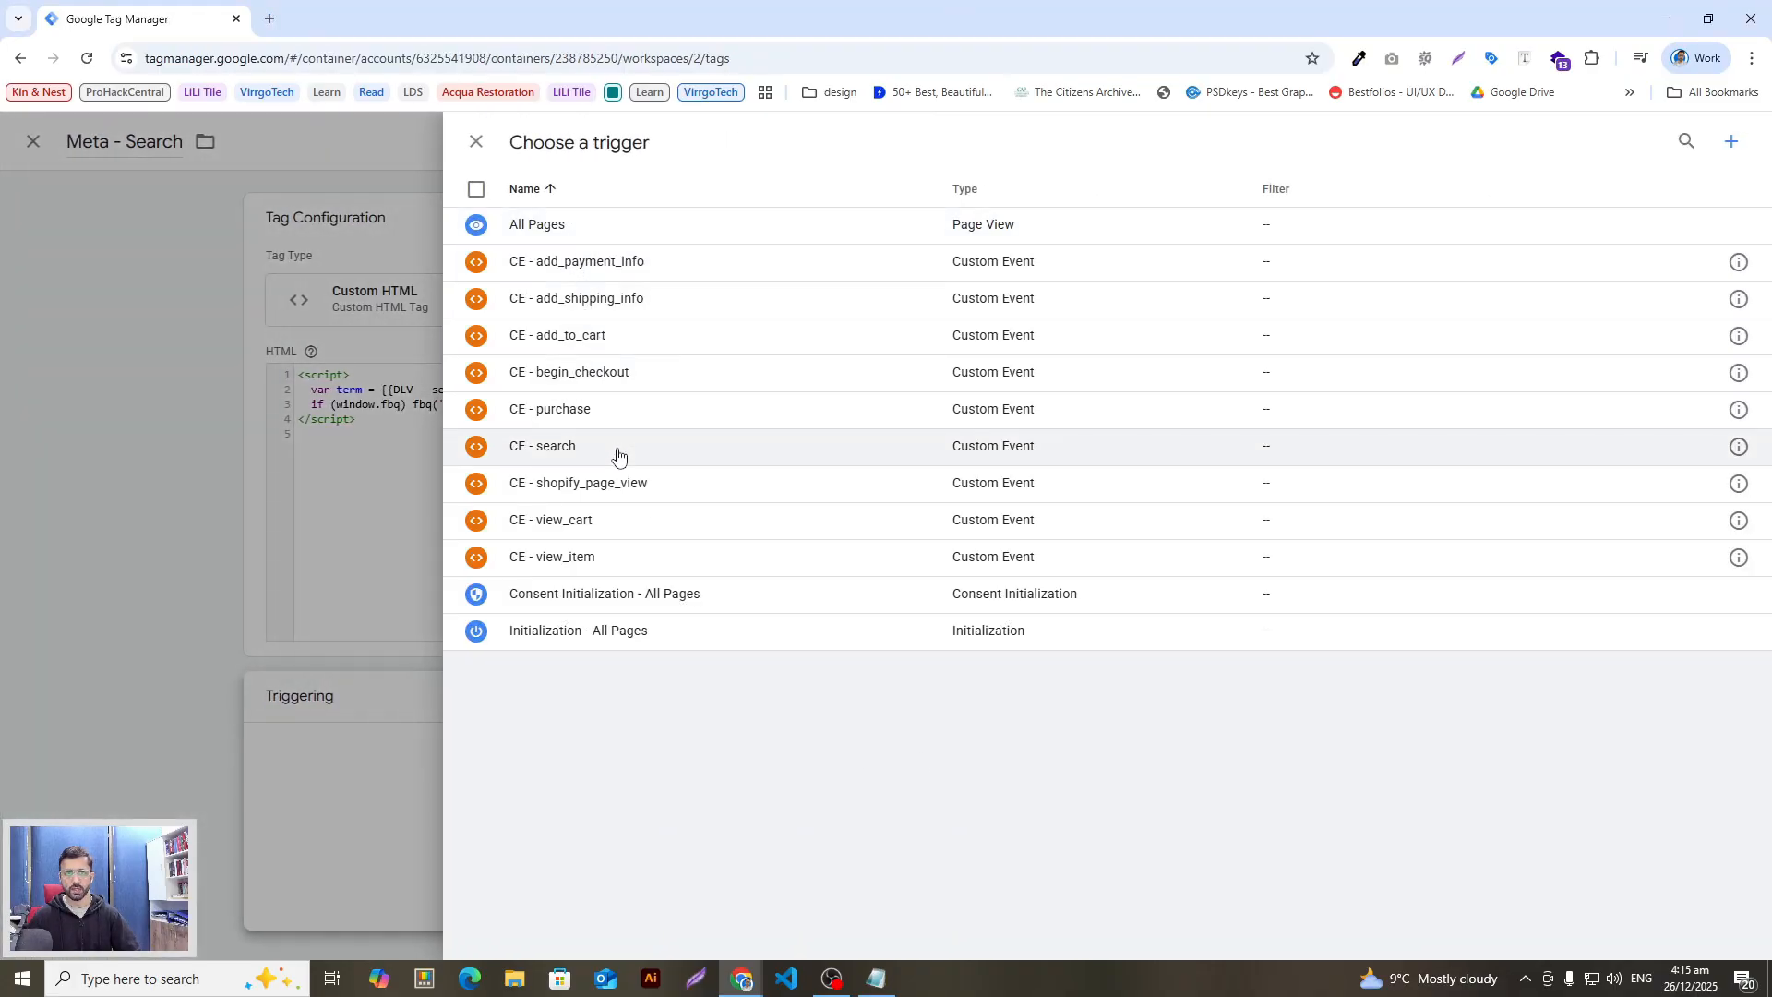
{"action": "left_click", "coordinate": [617, 450]}
{"action": "left_click", "coordinate": [1691, 140]}
{"action": "key", "text": "alt+Tab"}
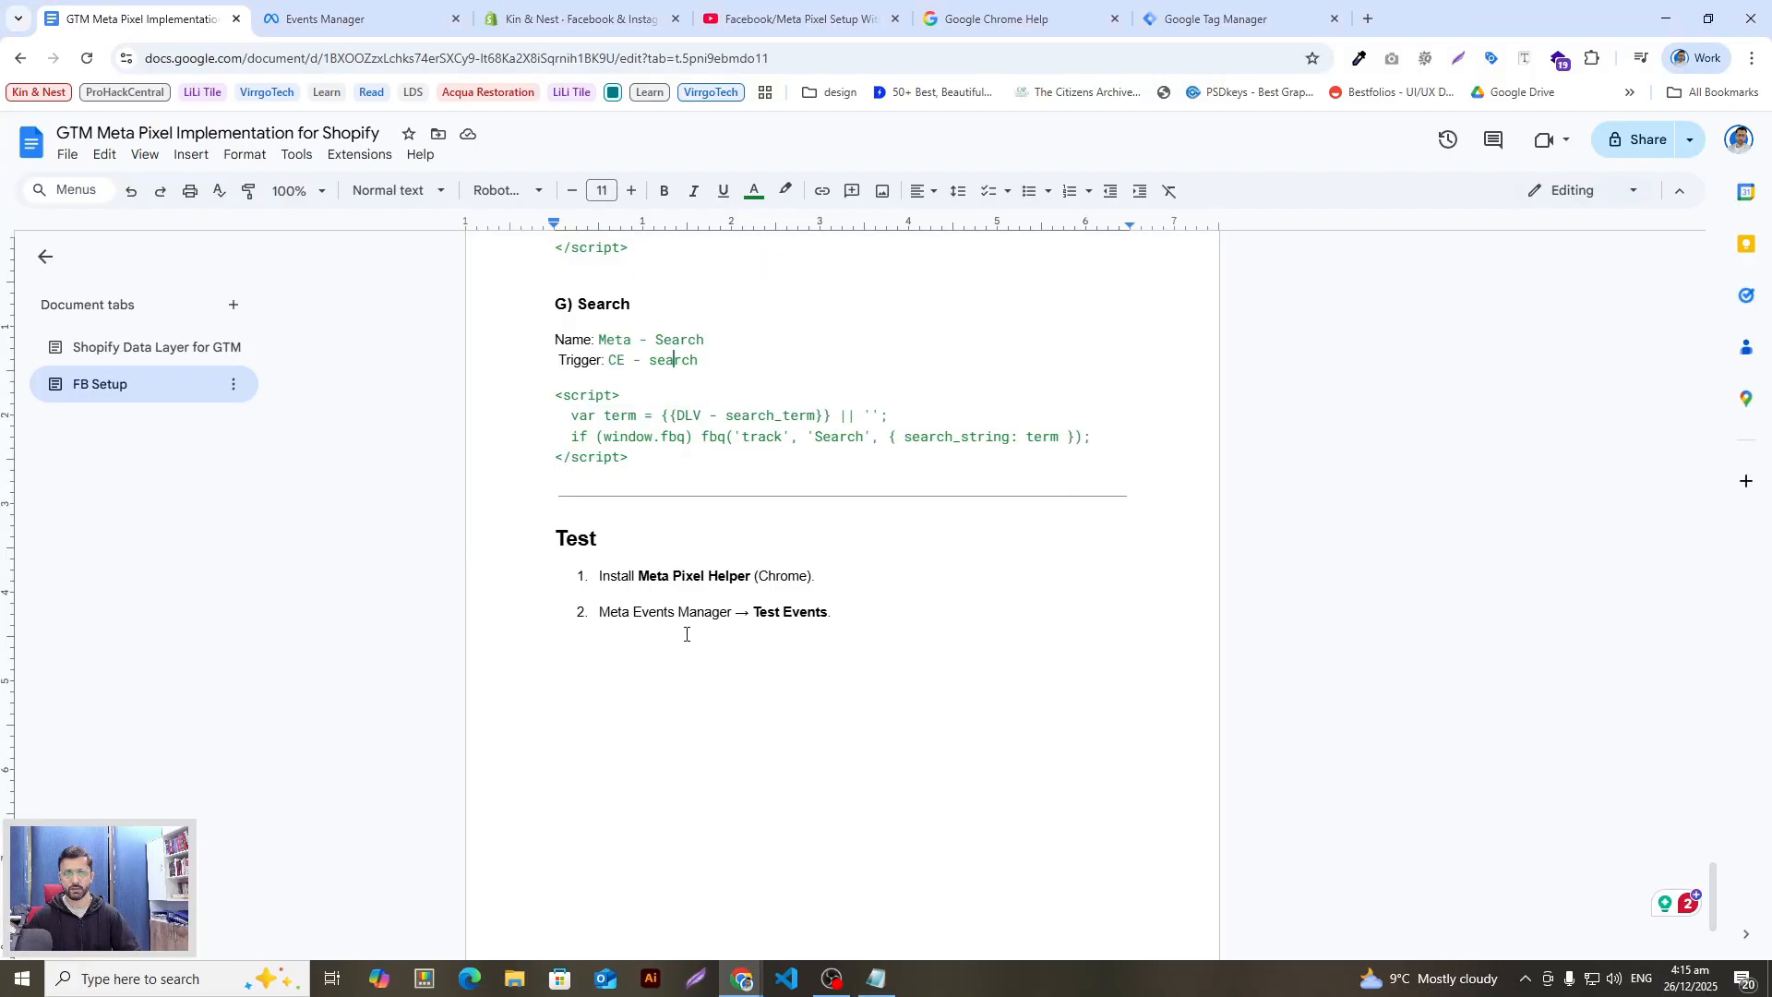
{"action": "scroll", "coordinate": [711, 639], "scroll_direction": "up", "scroll_amount": 5}
{"action": "key", "text": "alt+Tab"}
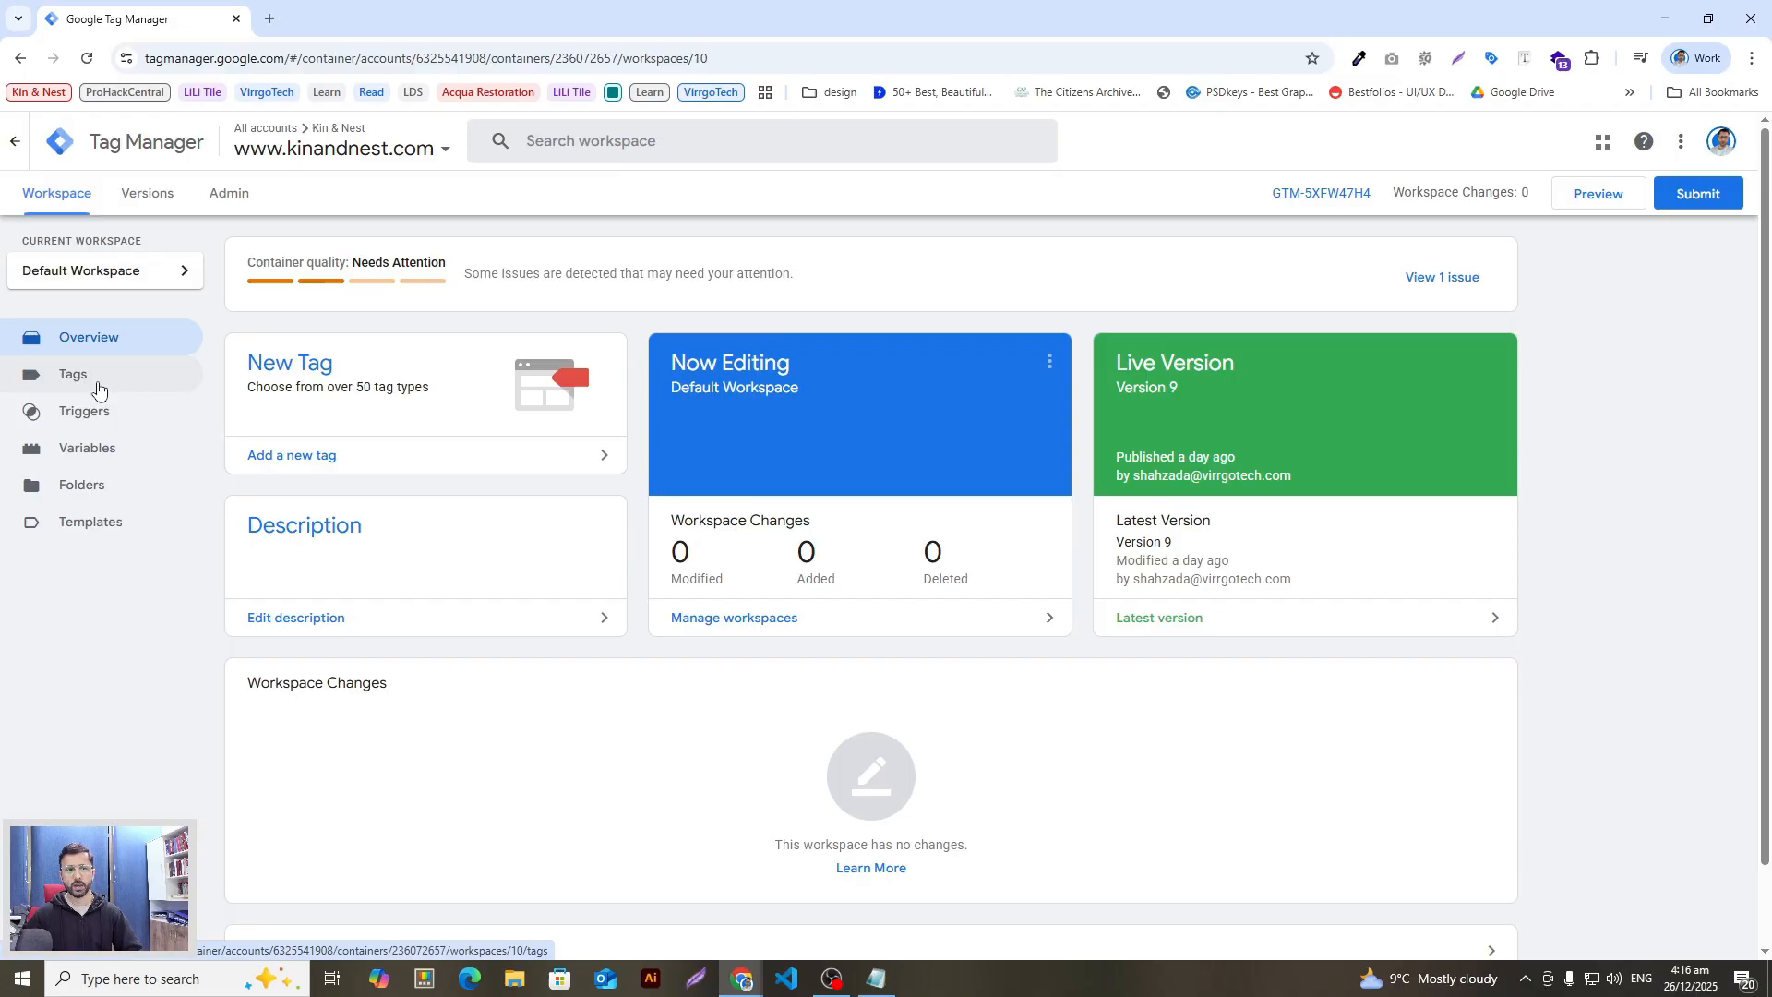
Step: Start a Preview session from the workspace overview connected to kinandnest.com
{"action": "left_click", "coordinate": [148, 383]}
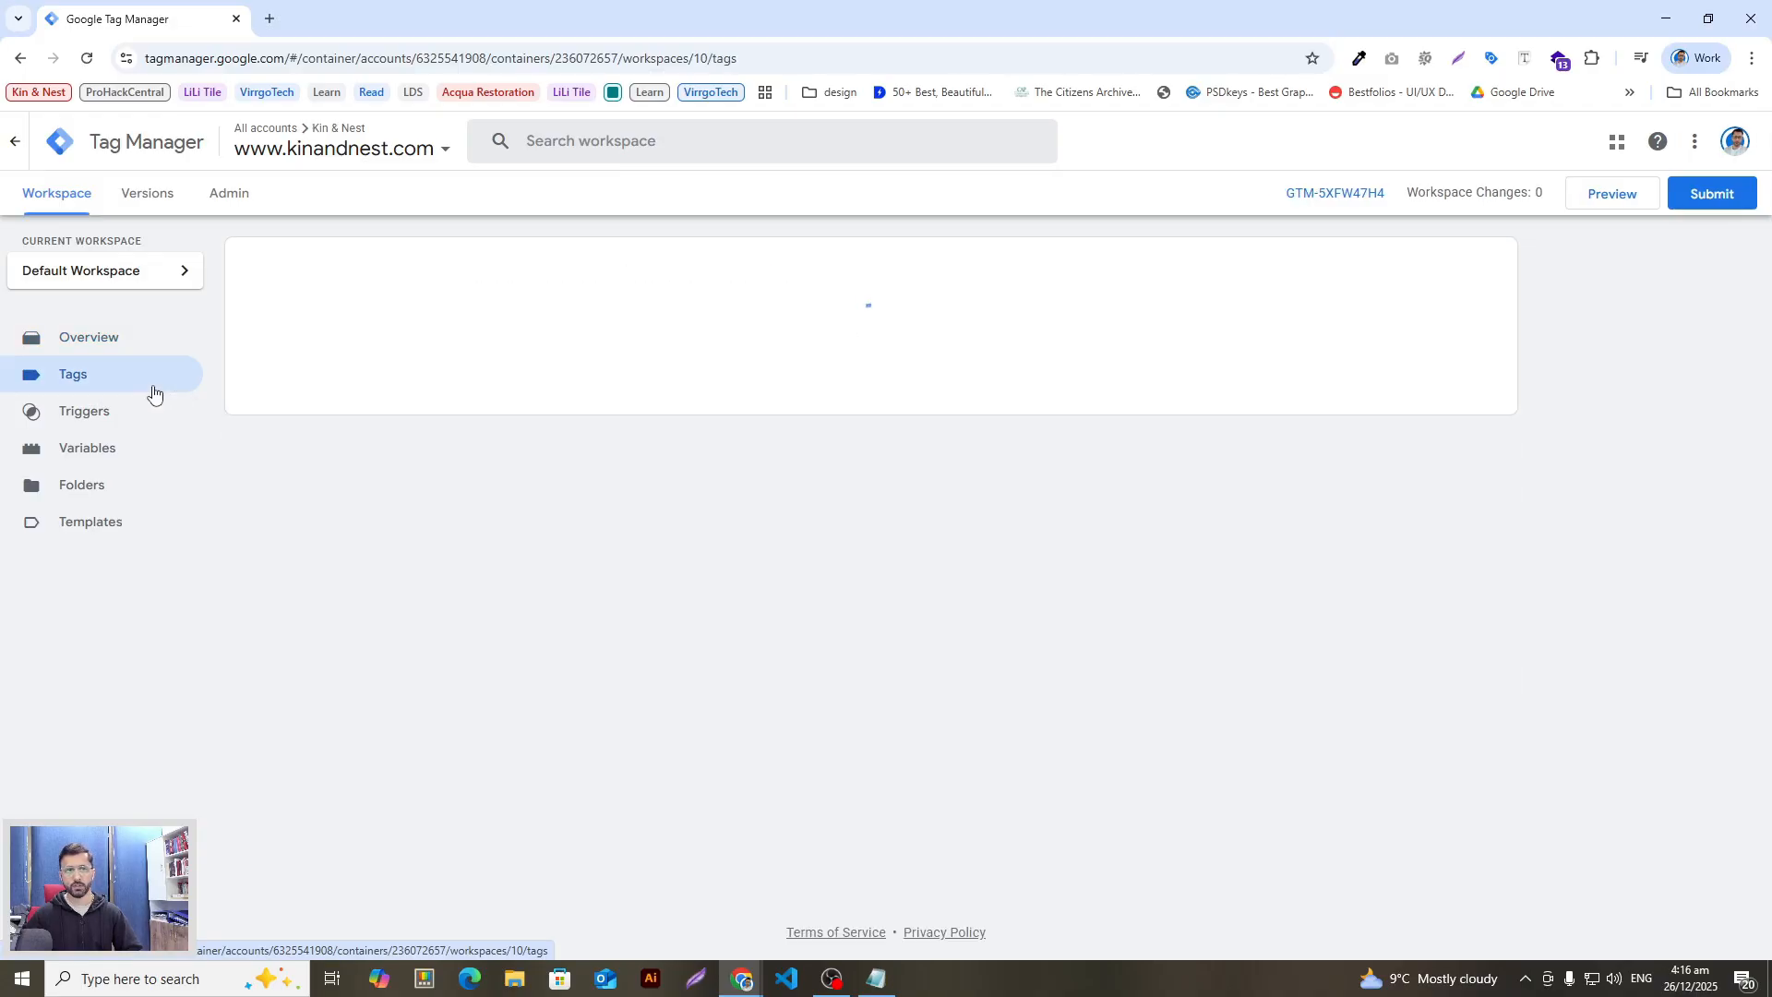
{"action": "left_click", "coordinate": [127, 344]}
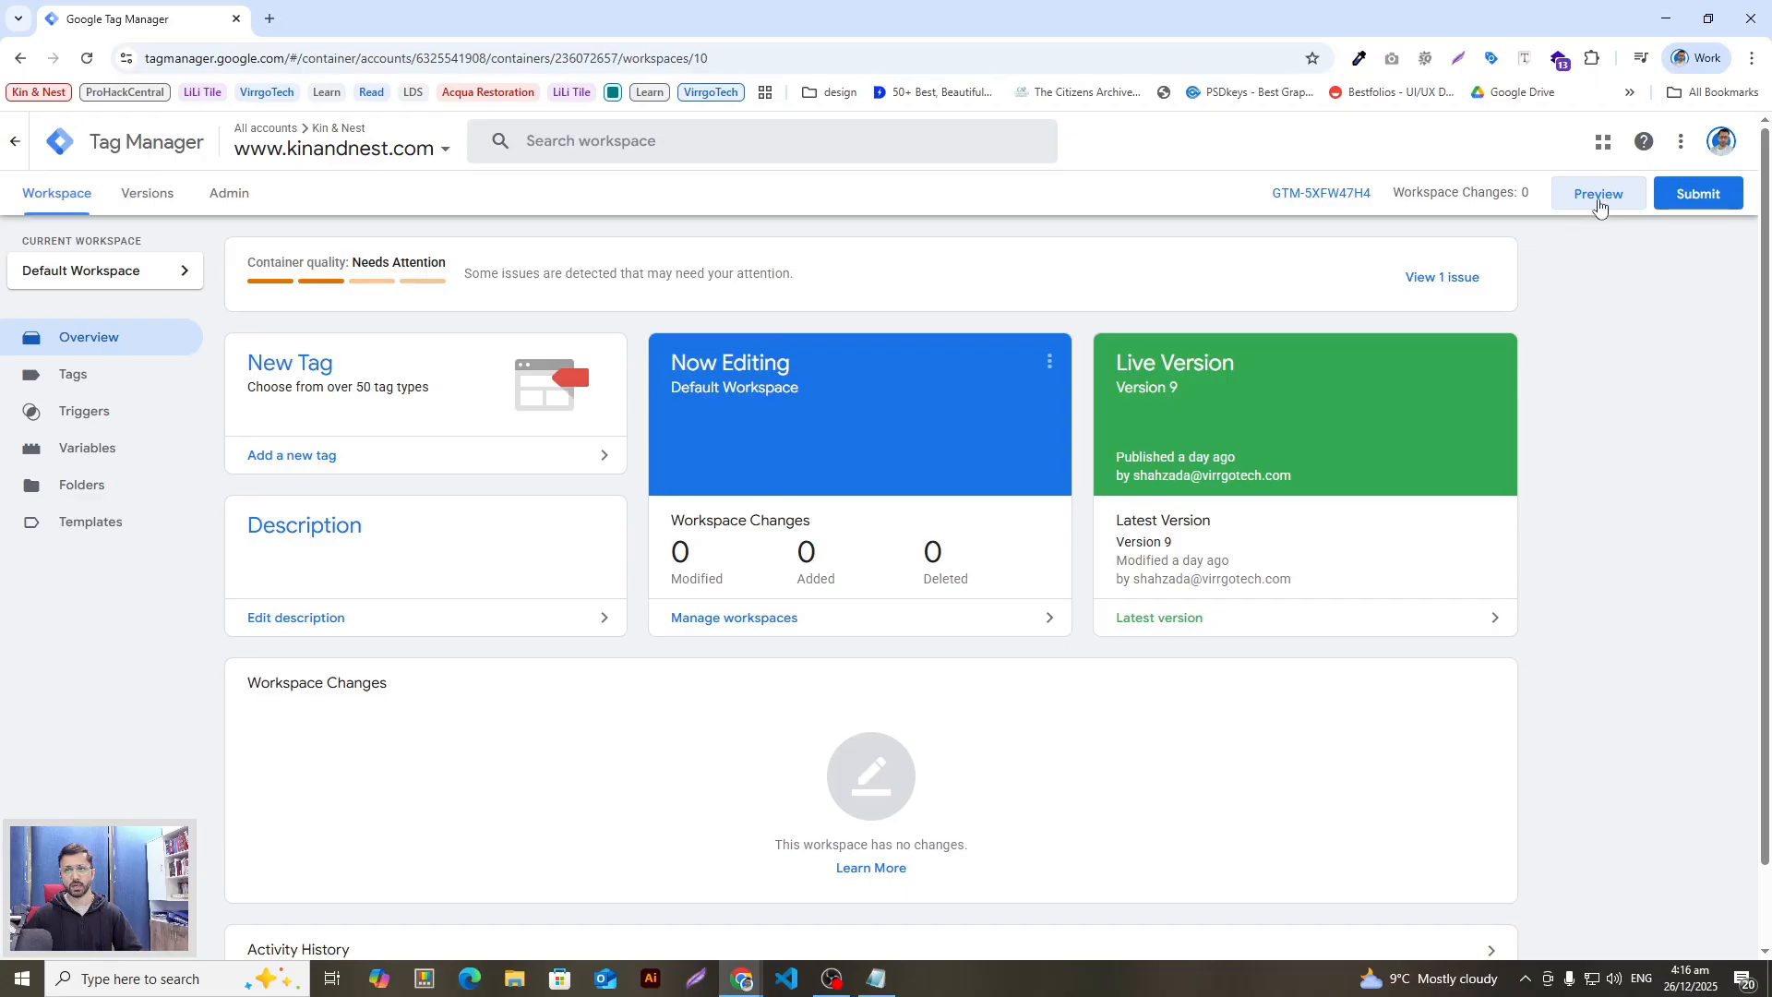
{"action": "left_click", "coordinate": [1569, 205]}
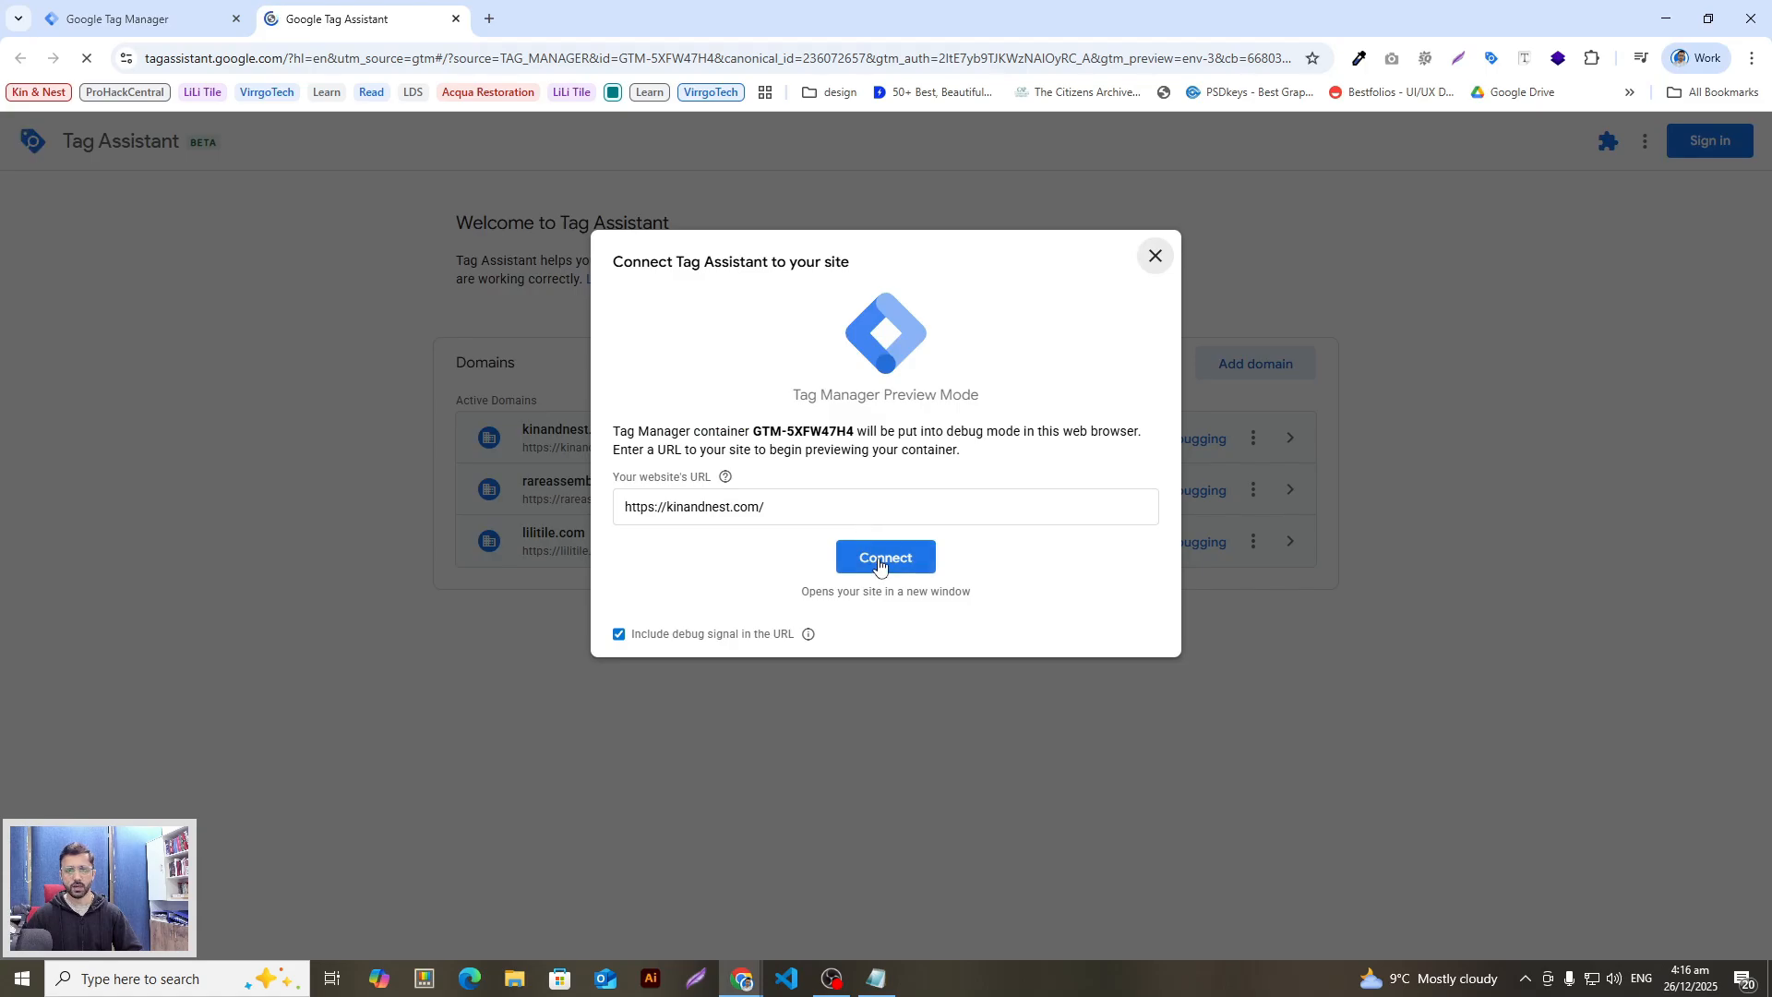
{"action": "left_click", "coordinate": [881, 565]}
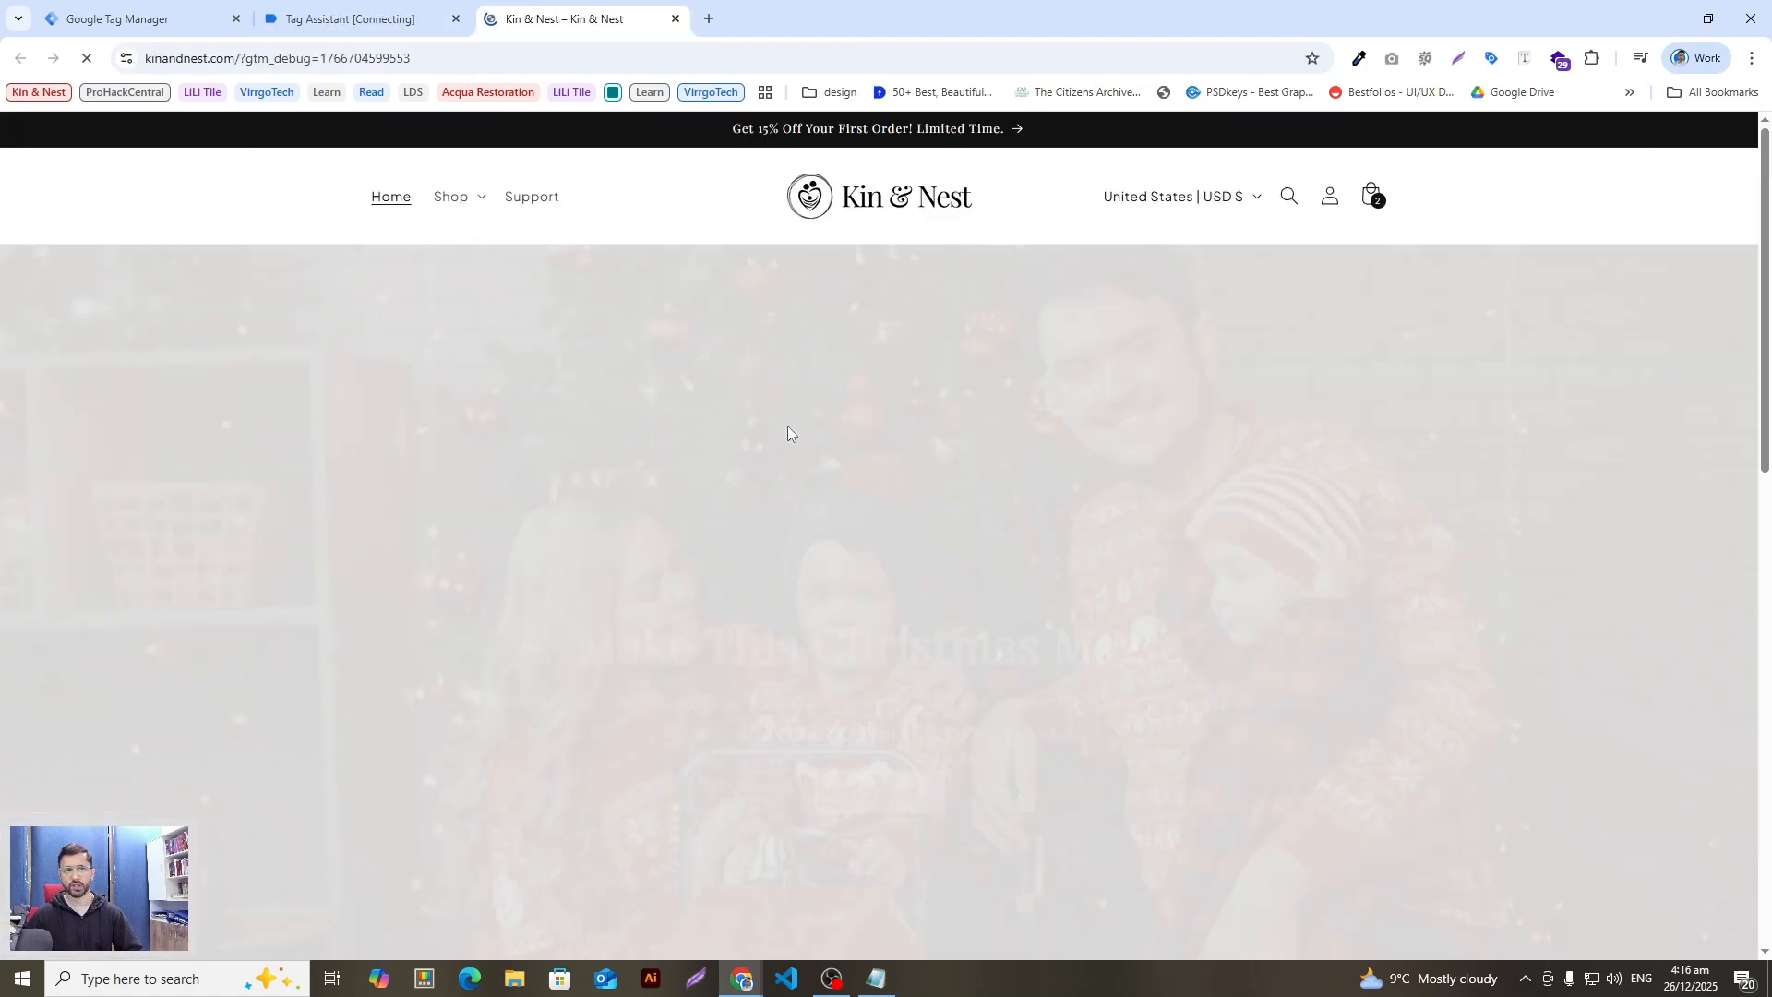
Step: Add the pink plush rocking horse to the cart and proceed to checkout
{"action": "scroll", "coordinate": [932, 589], "scroll_direction": "down", "scroll_amount": 3}
{"action": "scroll", "coordinate": [932, 588], "scroll_direction": "down", "scroll_amount": 10}
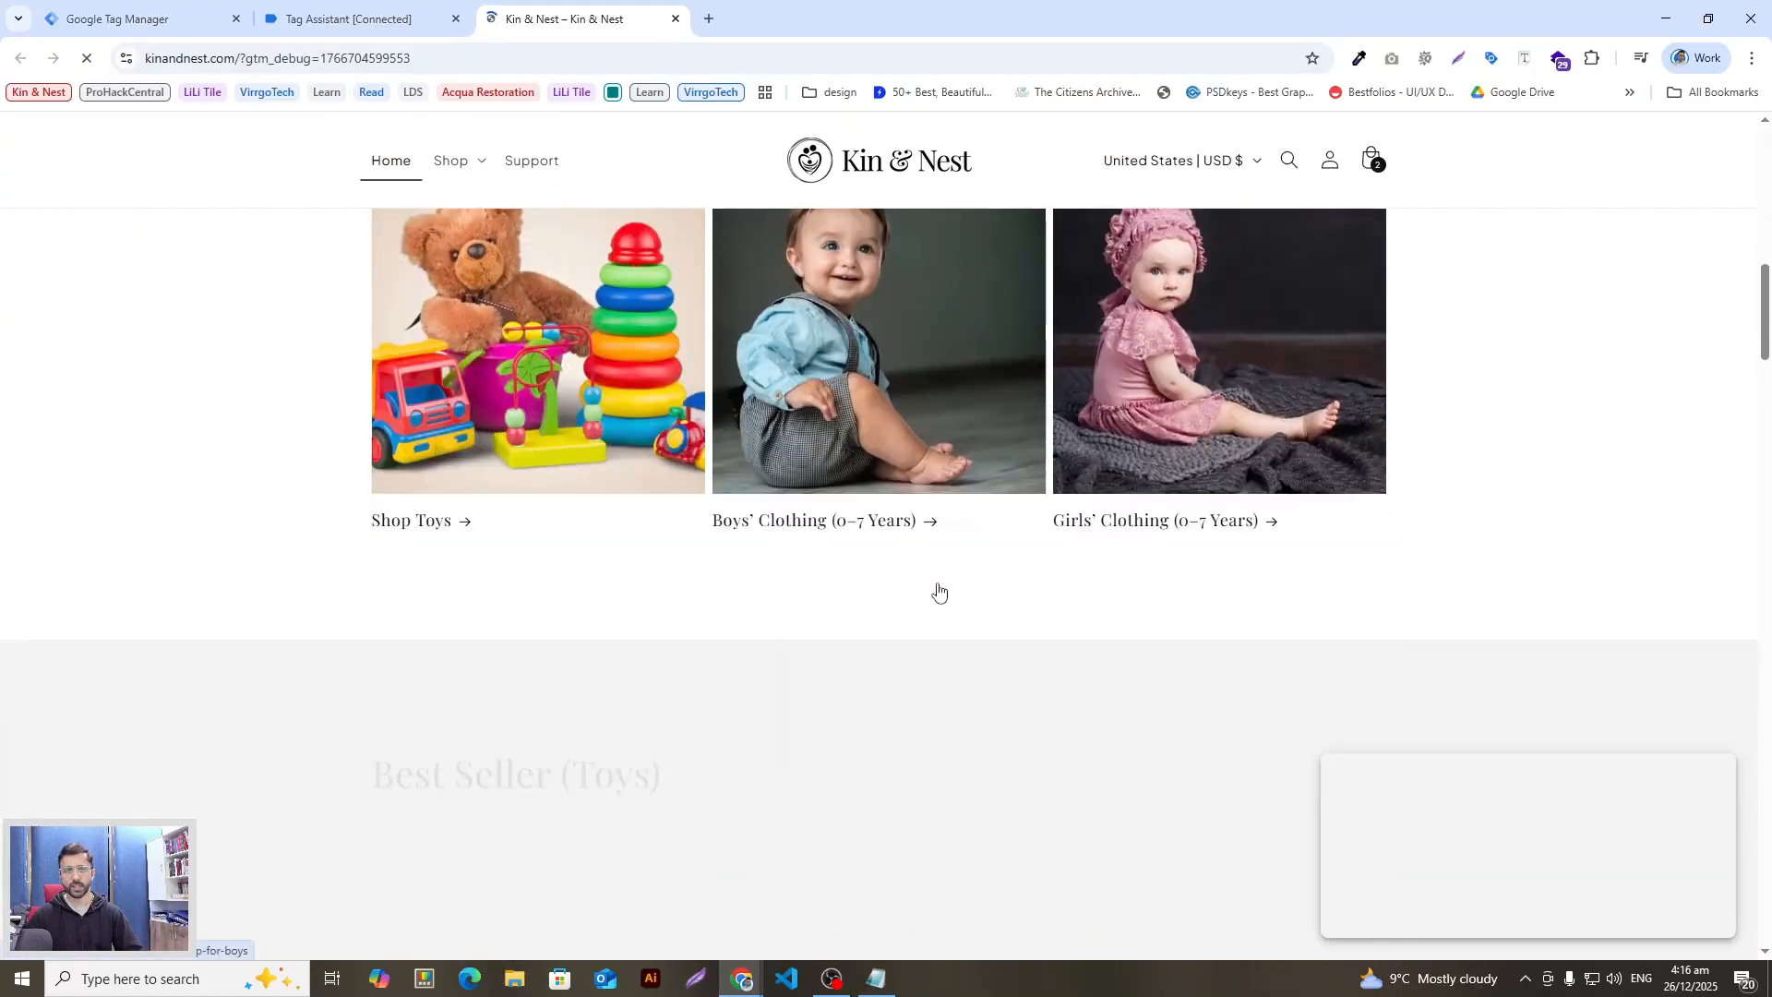
{"action": "scroll", "coordinate": [938, 591], "scroll_direction": "down", "scroll_amount": 3}
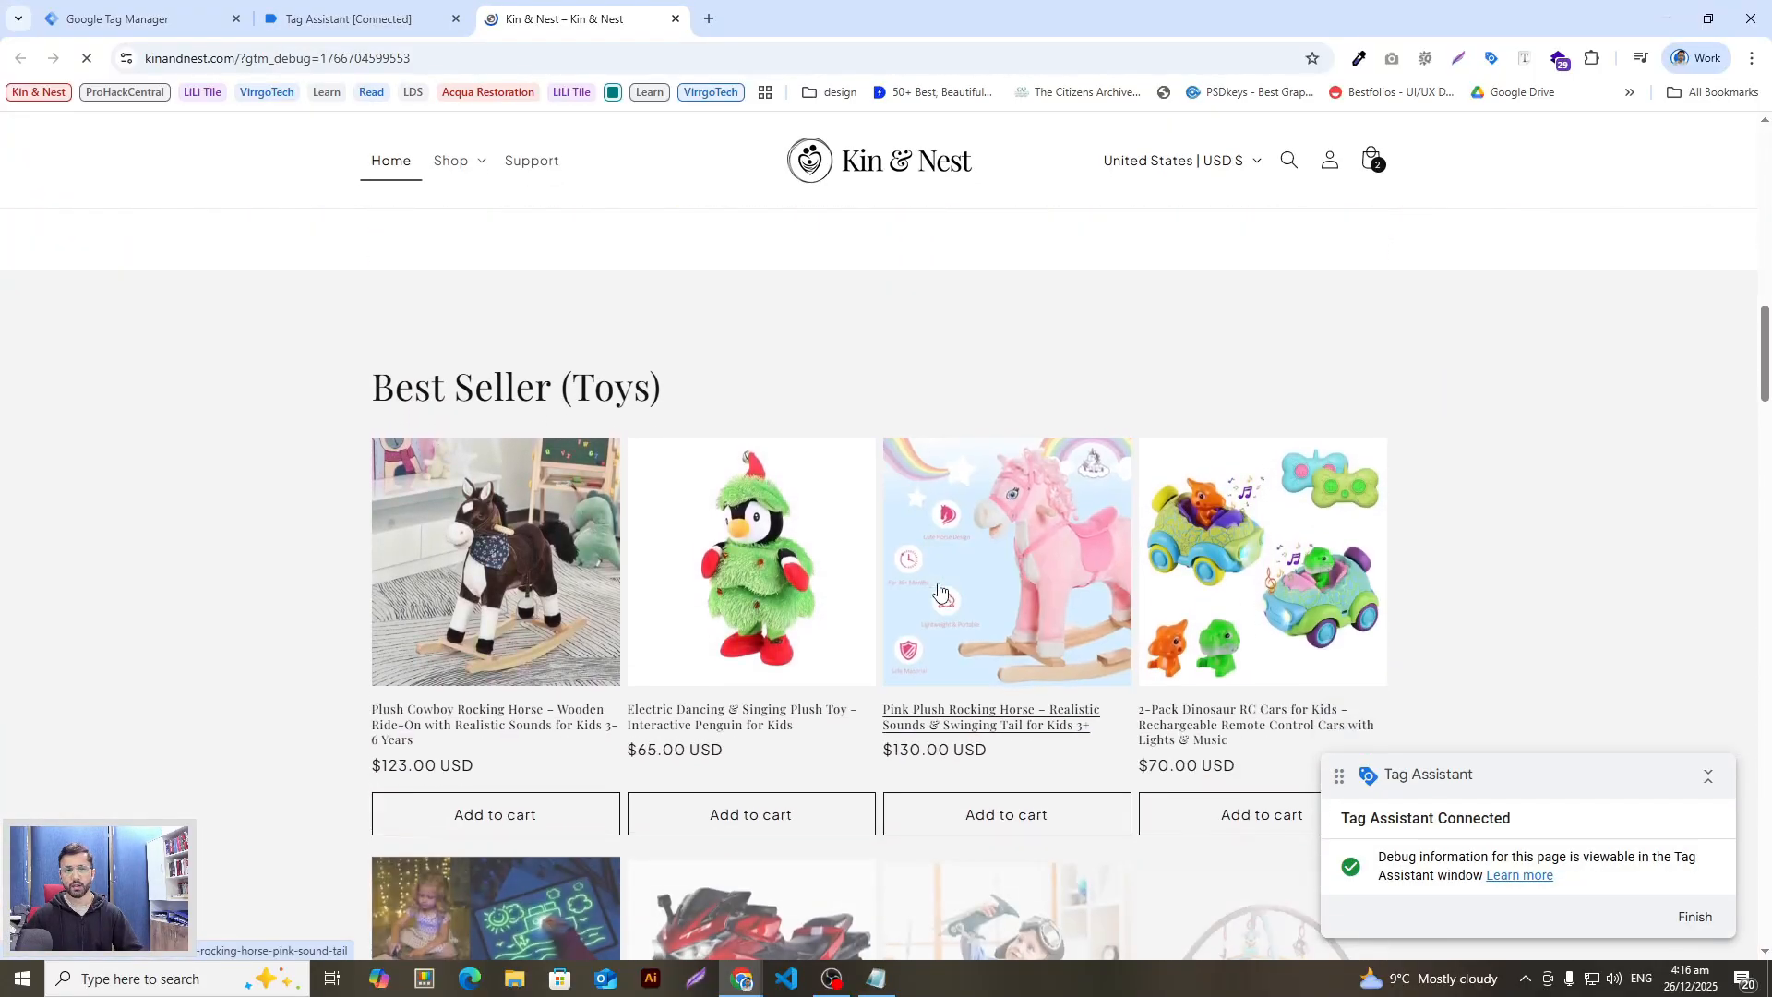
{"action": "left_click", "coordinate": [957, 601]}
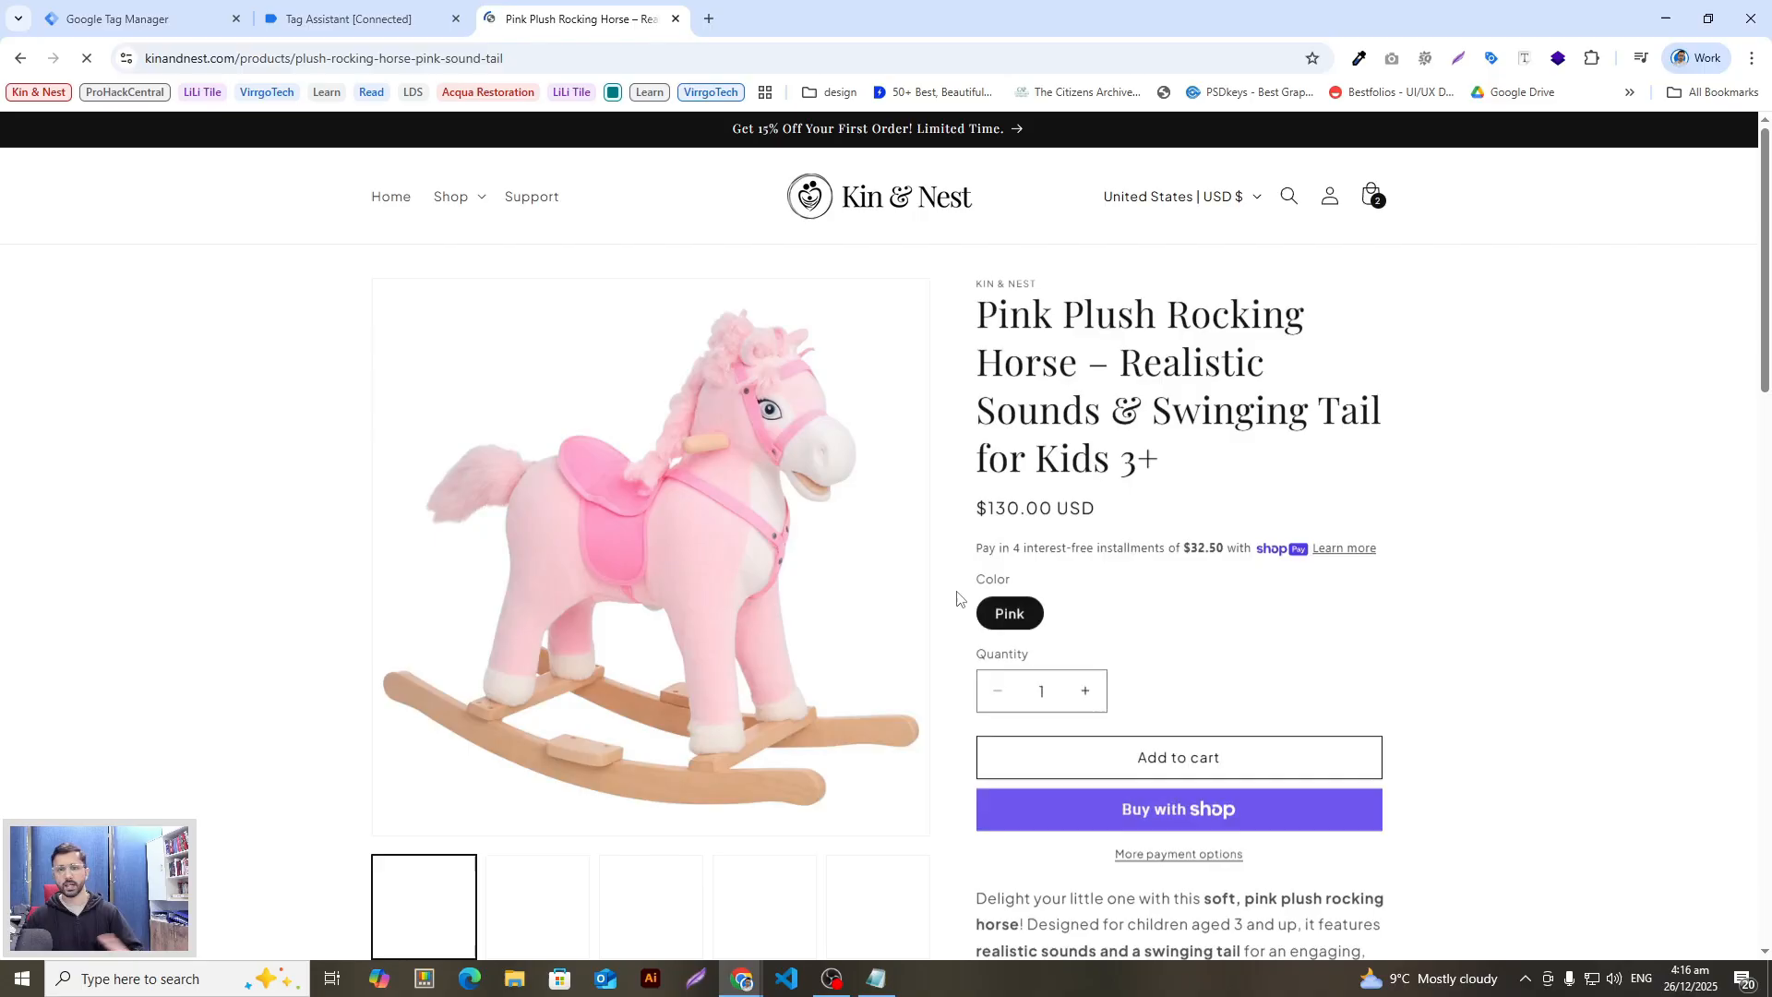
{"action": "scroll", "coordinate": [960, 595], "scroll_direction": "down", "scroll_amount": 2}
{"action": "left_click", "coordinate": [1149, 583]}
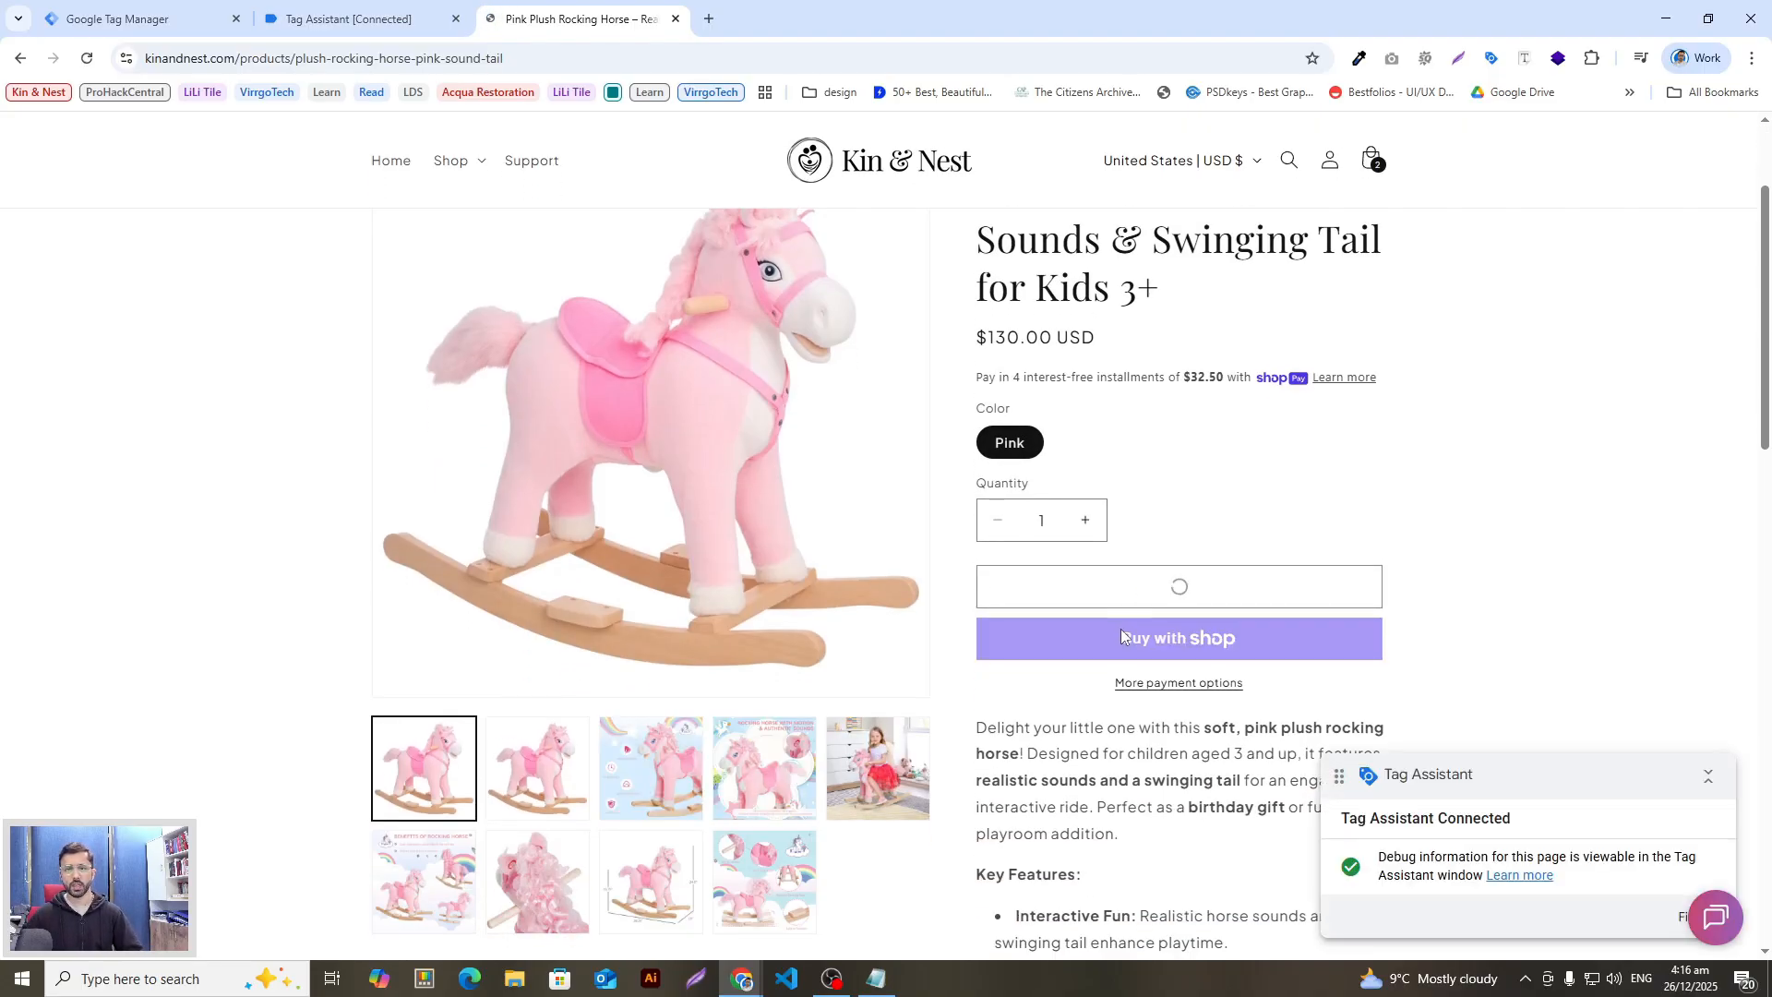
{"action": "scroll", "coordinate": [1159, 581], "scroll_direction": "down", "scroll_amount": 1}
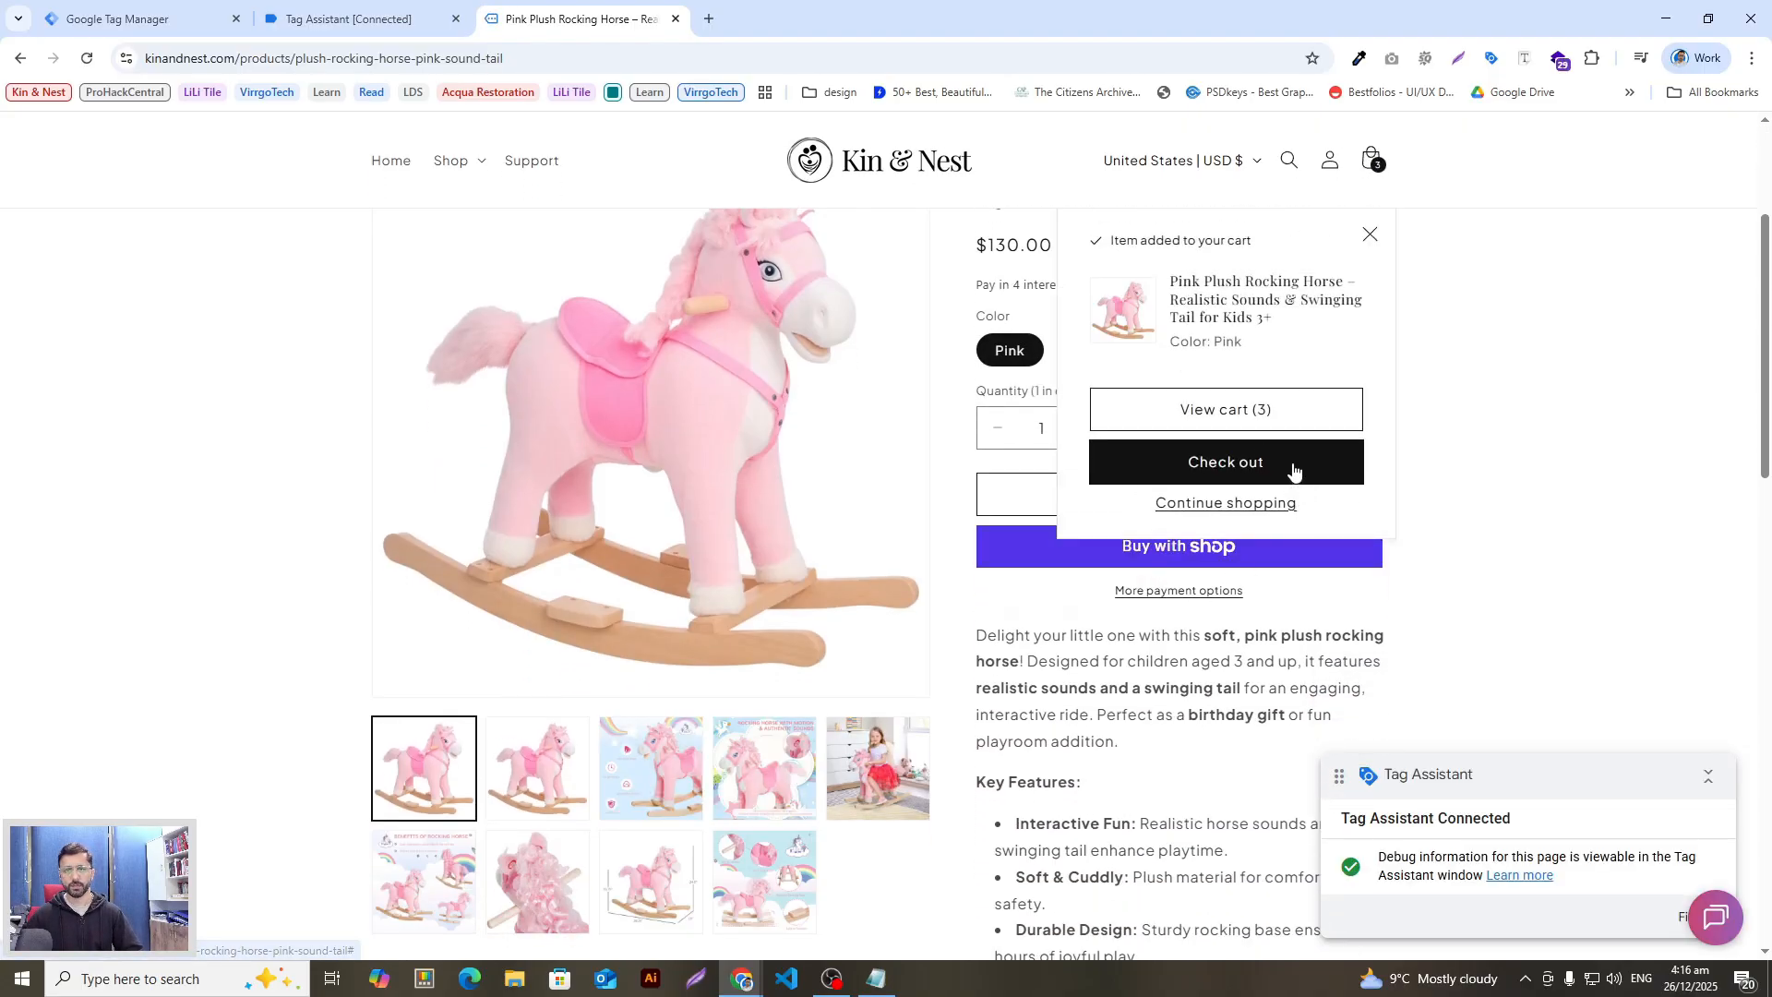
{"action": "left_click", "coordinate": [1289, 466]}
{"action": "left_click", "coordinate": [438, 32]}
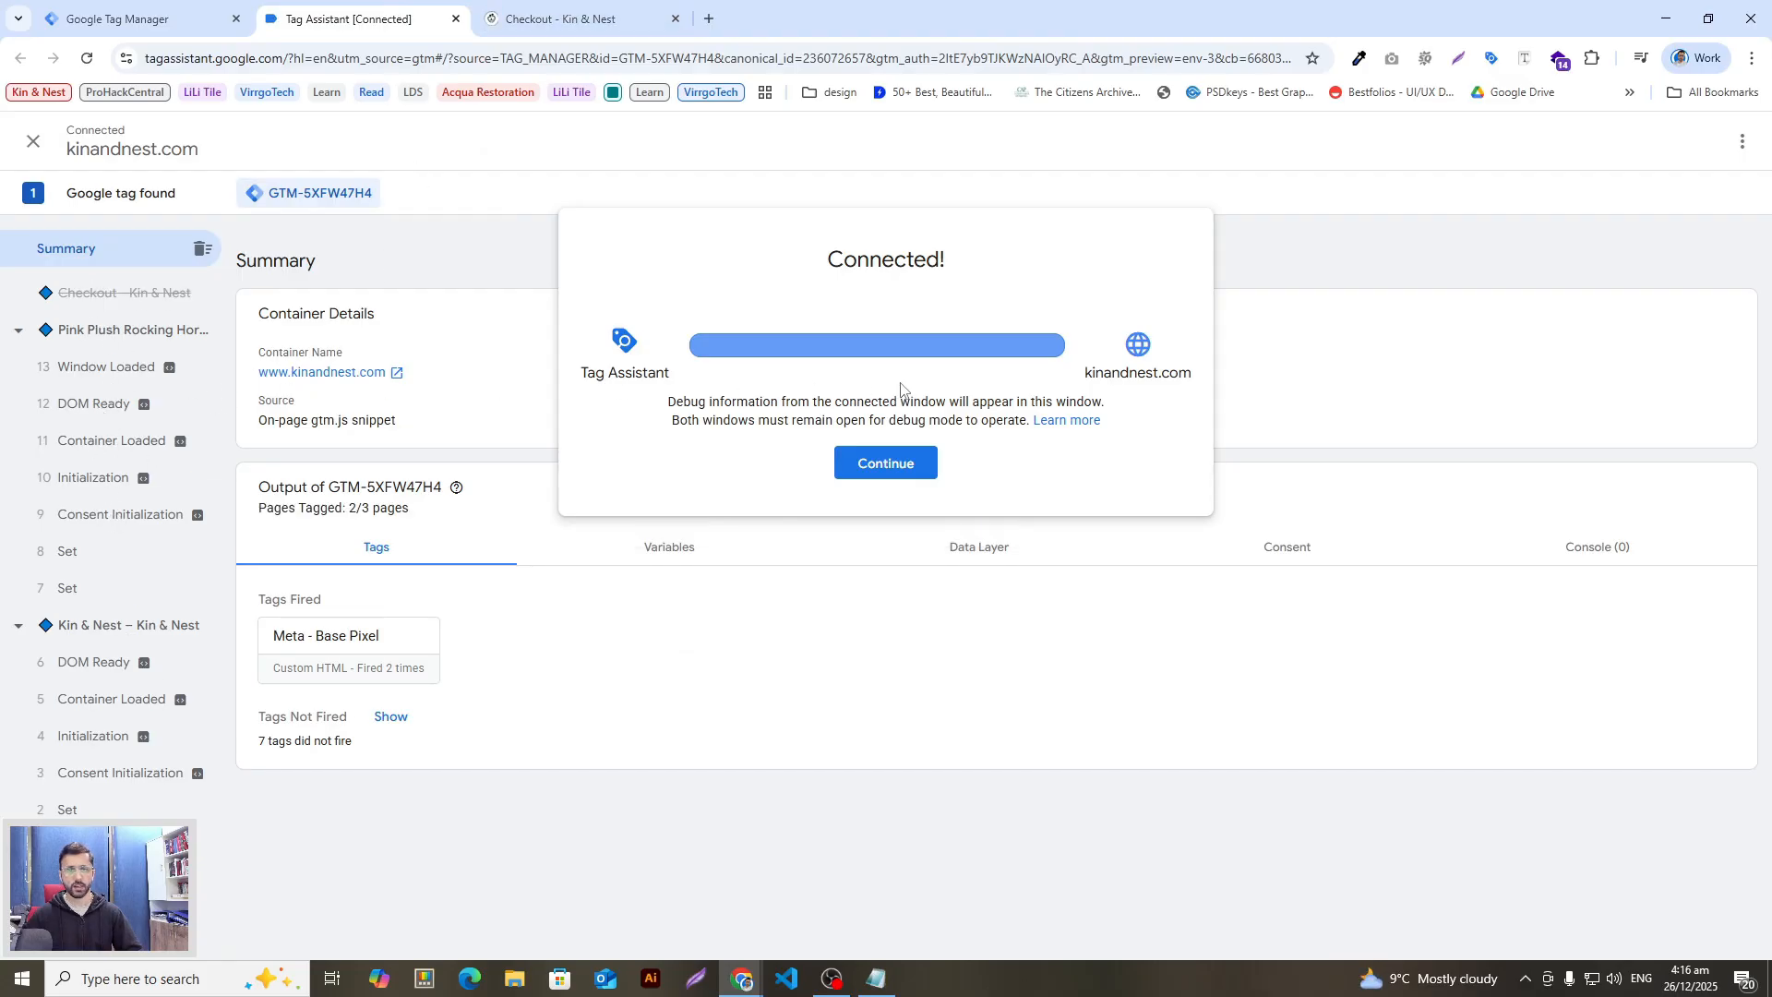
Step: Dismiss the Connected! notice and compare the Tag Assistant summary against the store checkout page
{"action": "left_click", "coordinate": [886, 464]}
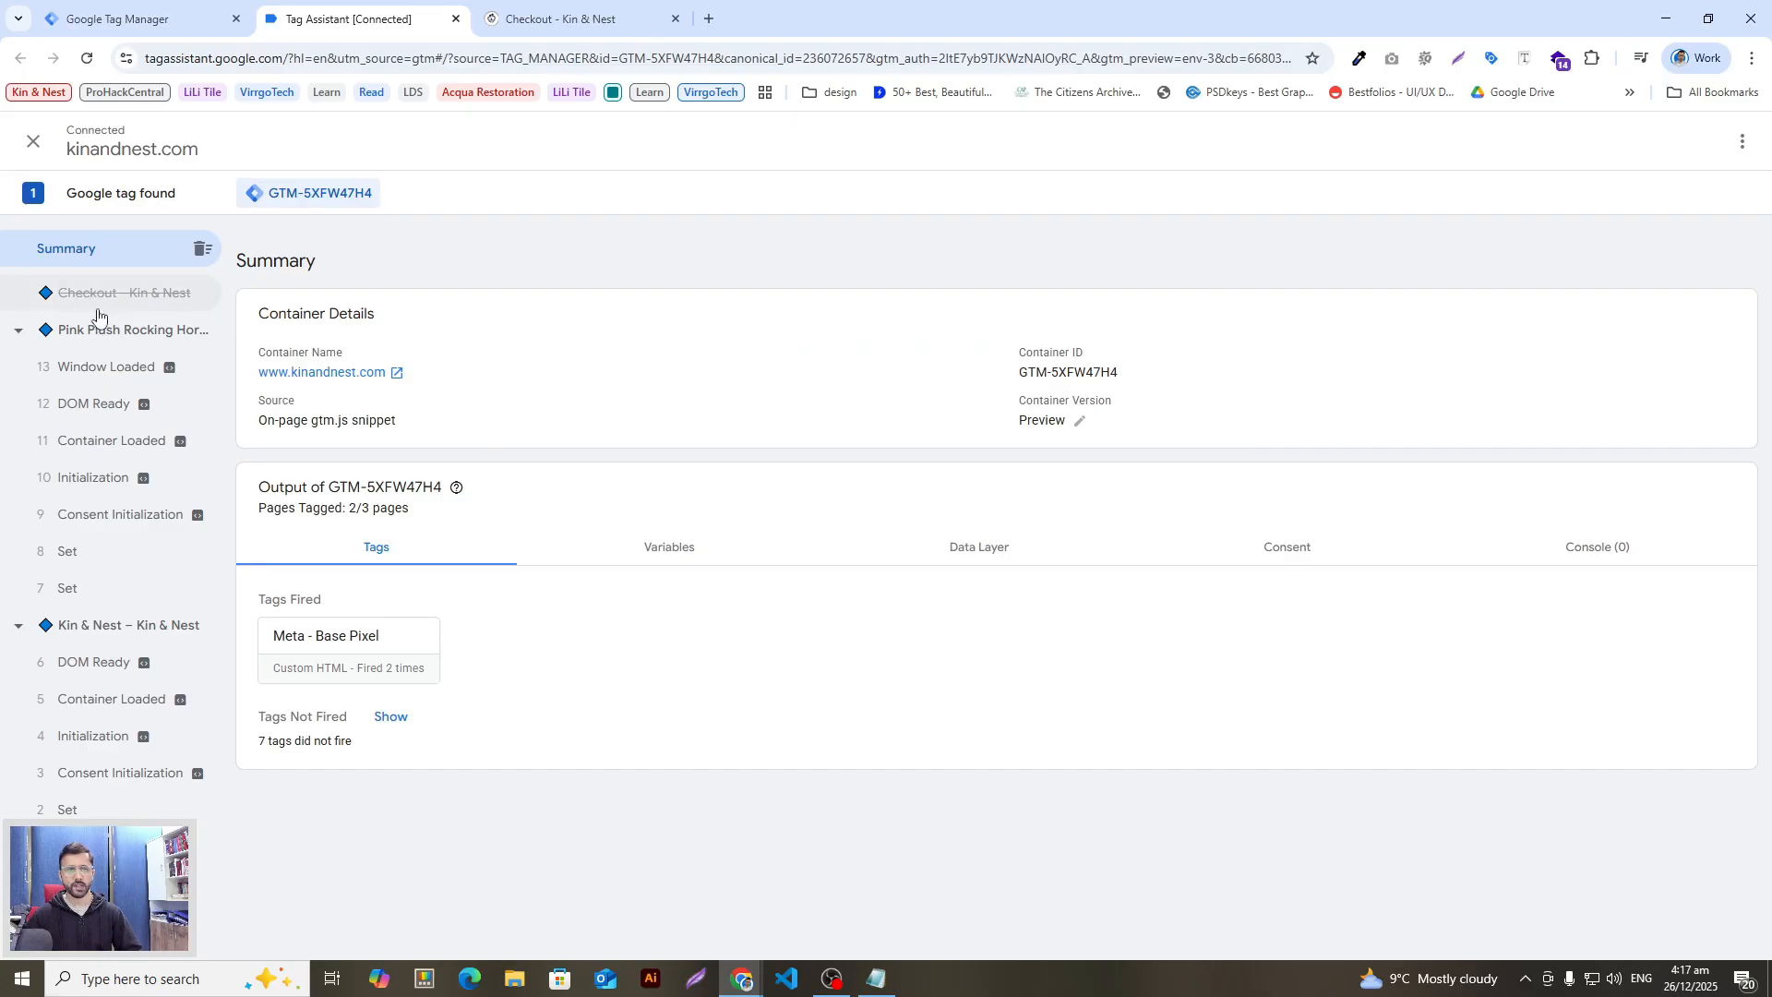
{"action": "left_click", "coordinate": [614, 15]}
{"action": "left_click", "coordinate": [341, 5]}
{"action": "key", "text": "ctrl+Tab"}
{"action": "key", "text": "ctrl+shift+Tab"}
{"action": "key", "text": "ctrl+Tab"}
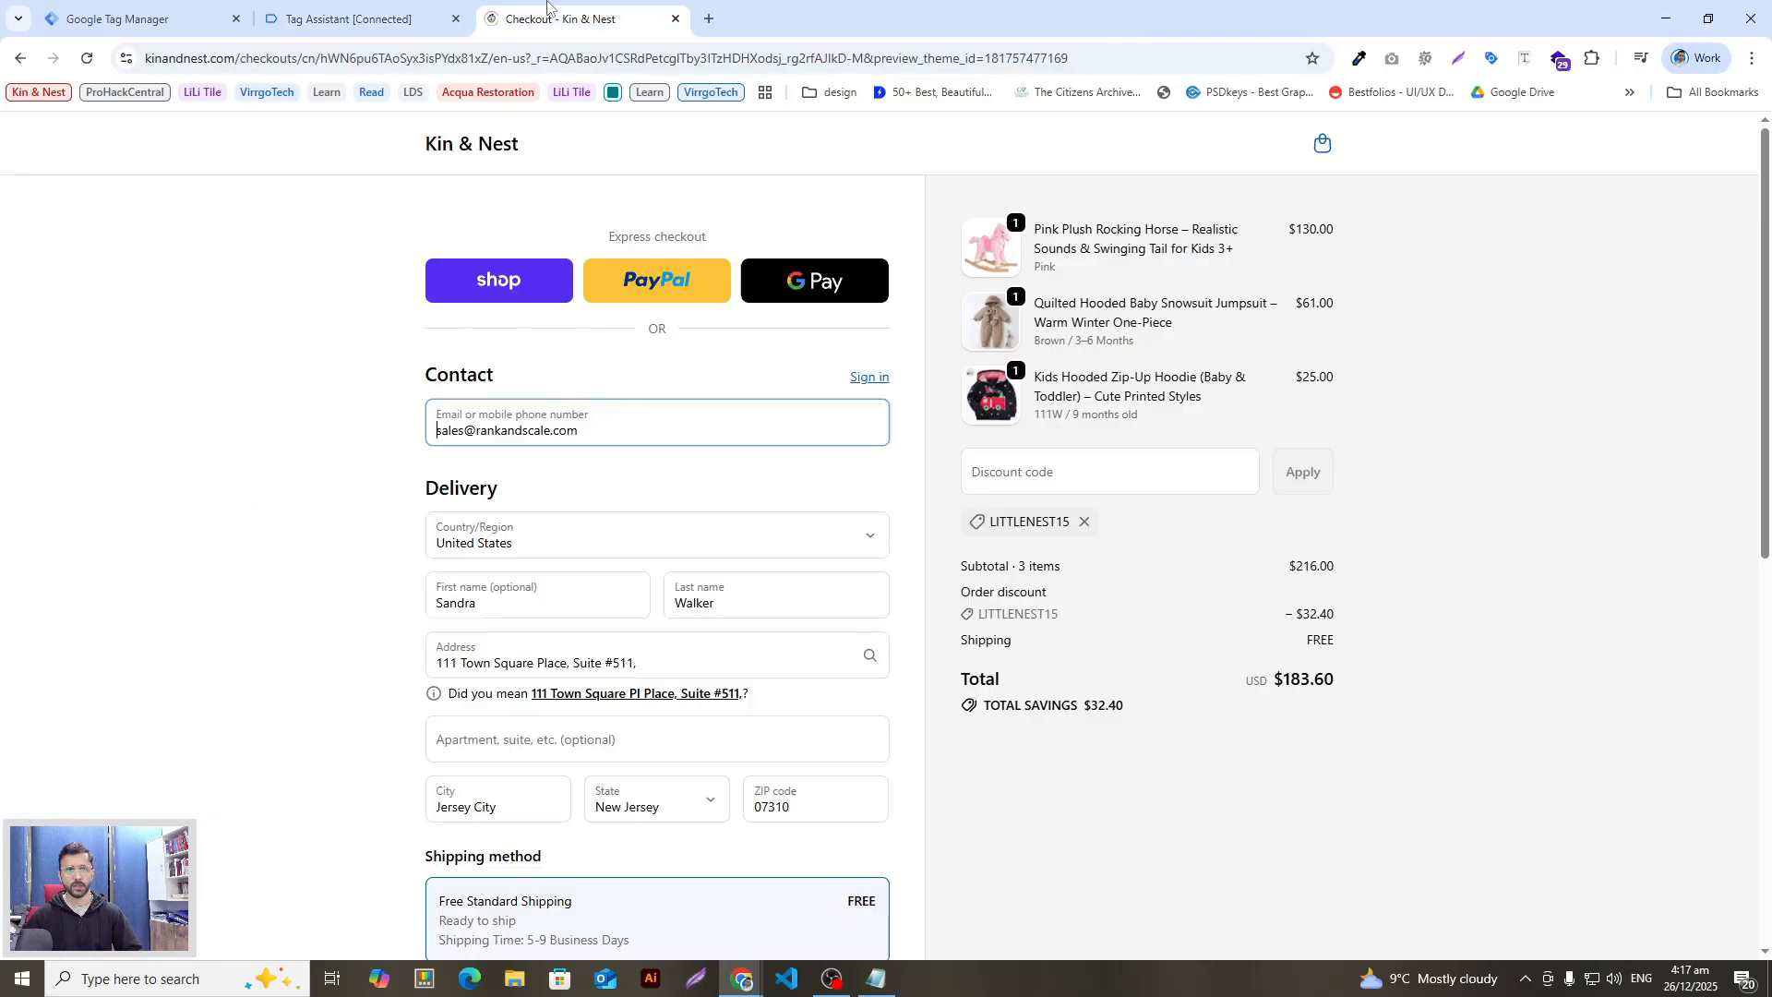
{"action": "scroll", "coordinate": [711, 712], "scroll_direction": "down", "scroll_amount": 4}
{"action": "scroll", "coordinate": [711, 712], "scroll_direction": "up", "scroll_amount": 4}
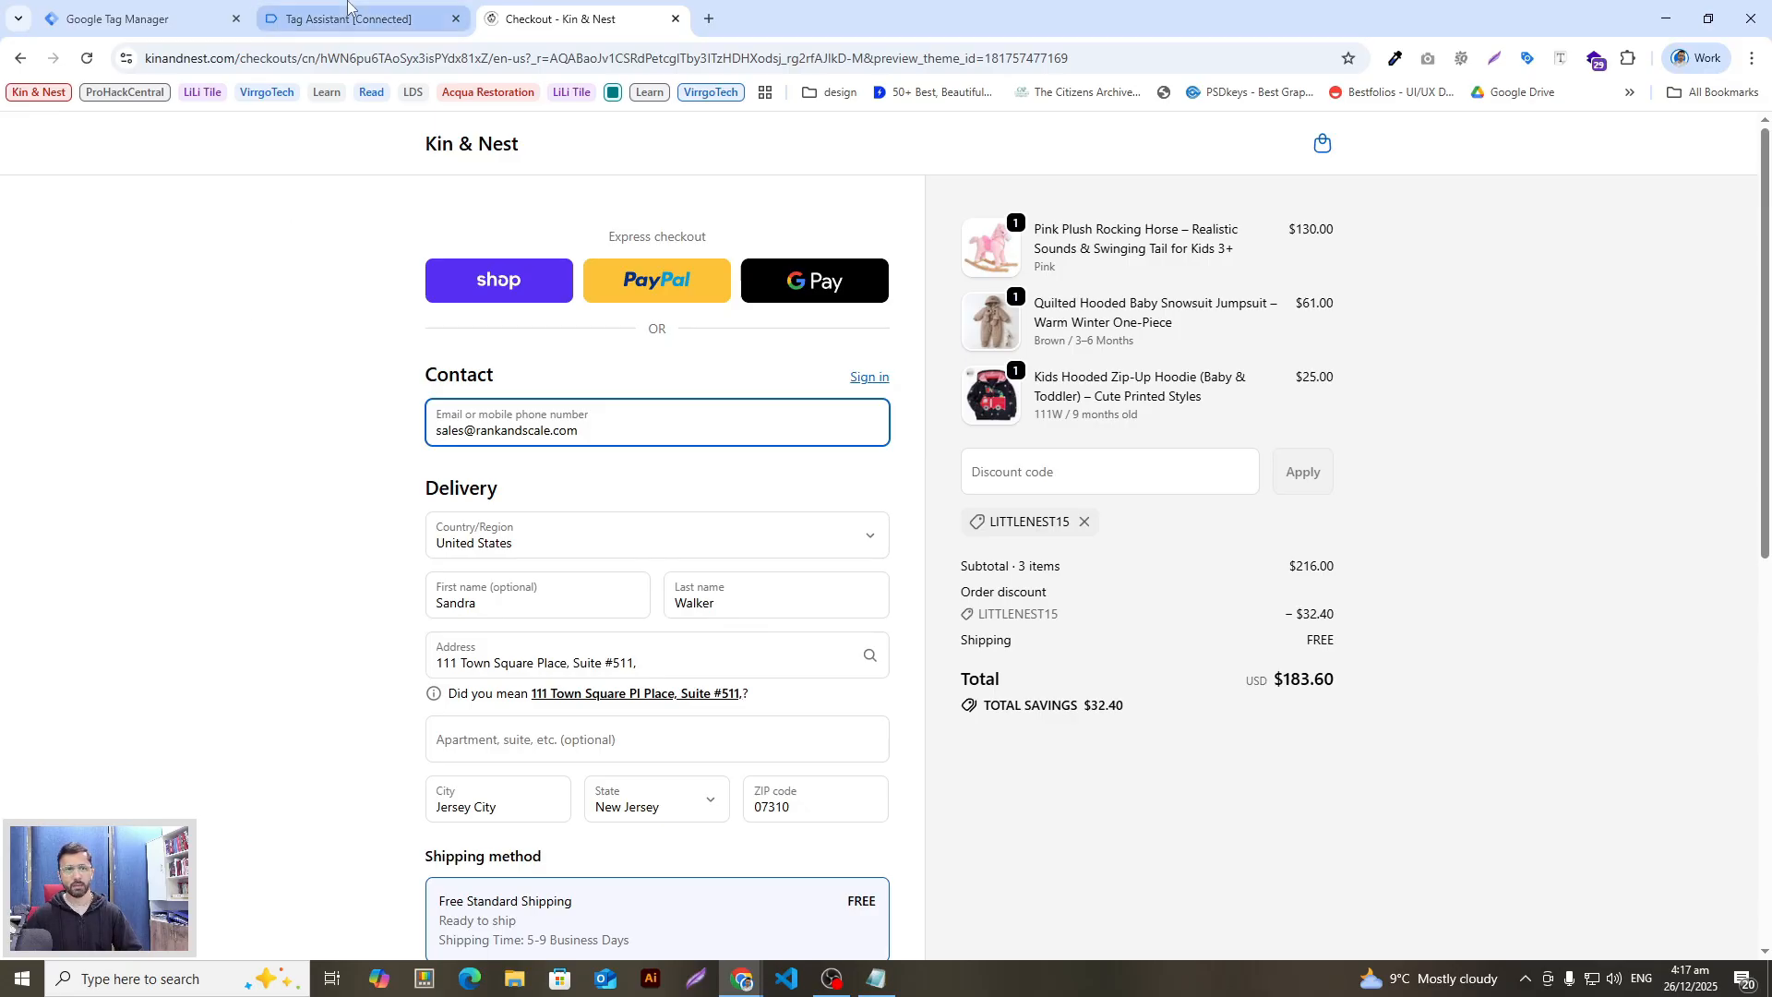
{"action": "left_click", "coordinate": [449, 6]}
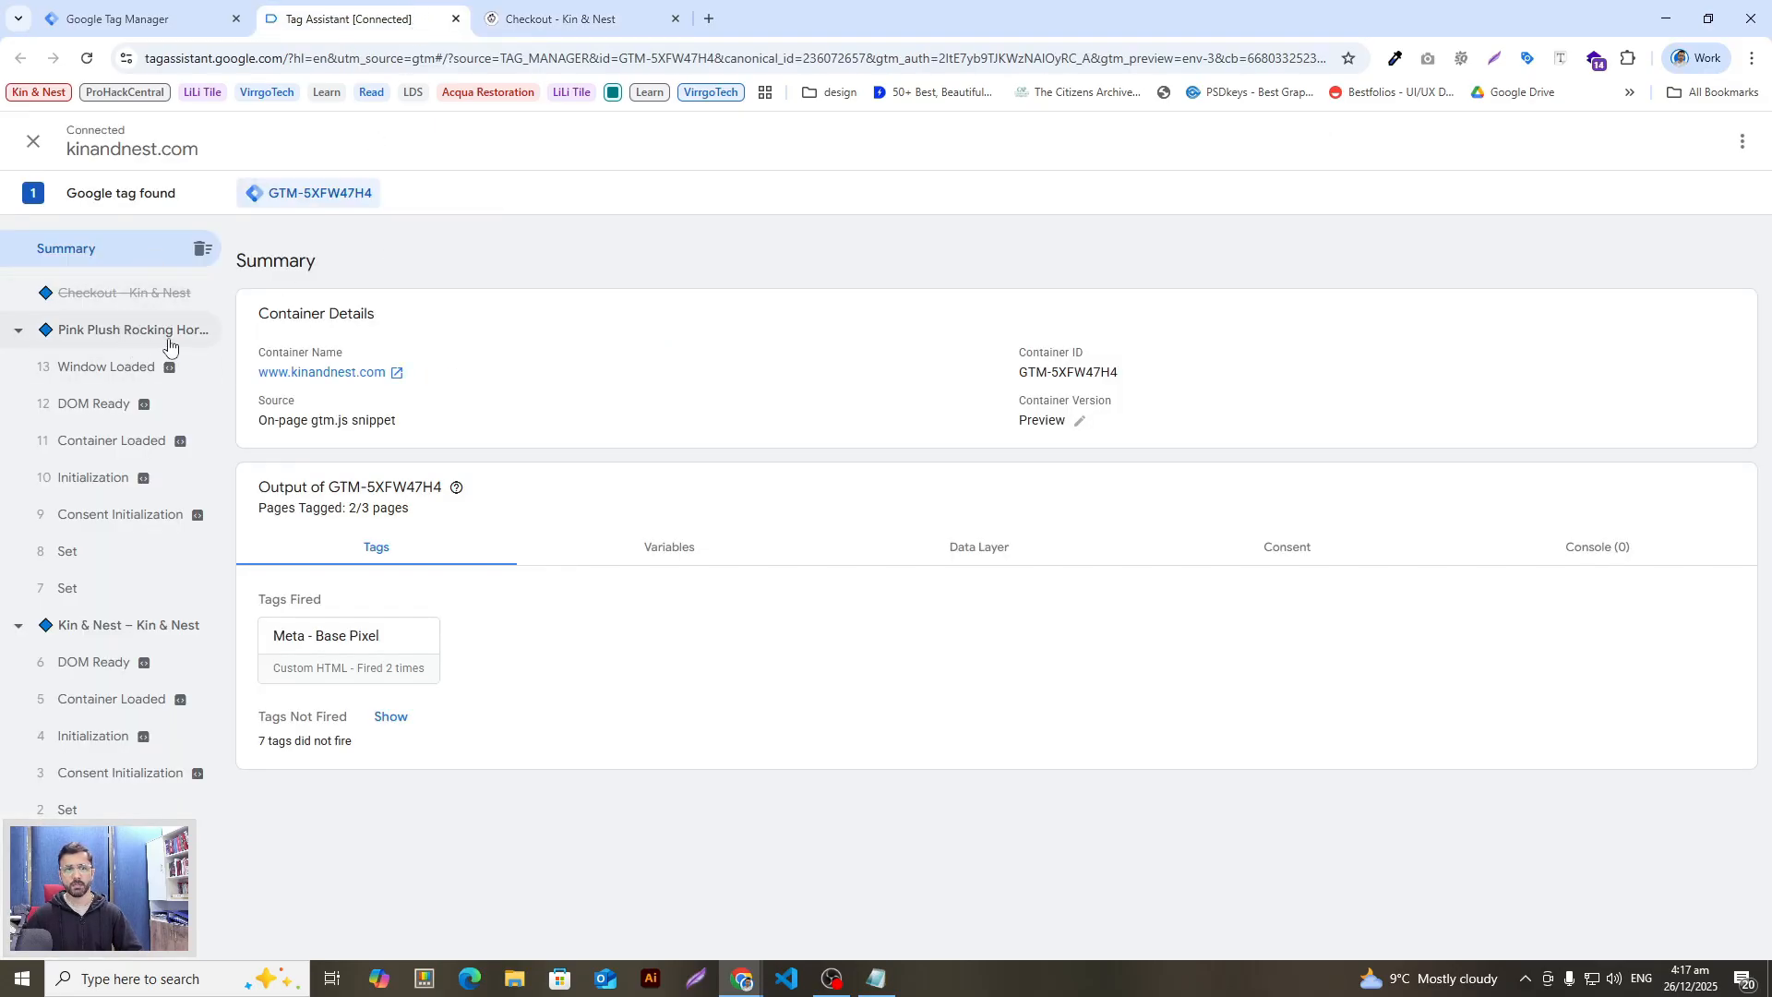
{"action": "left_click", "coordinate": [549, 20]}
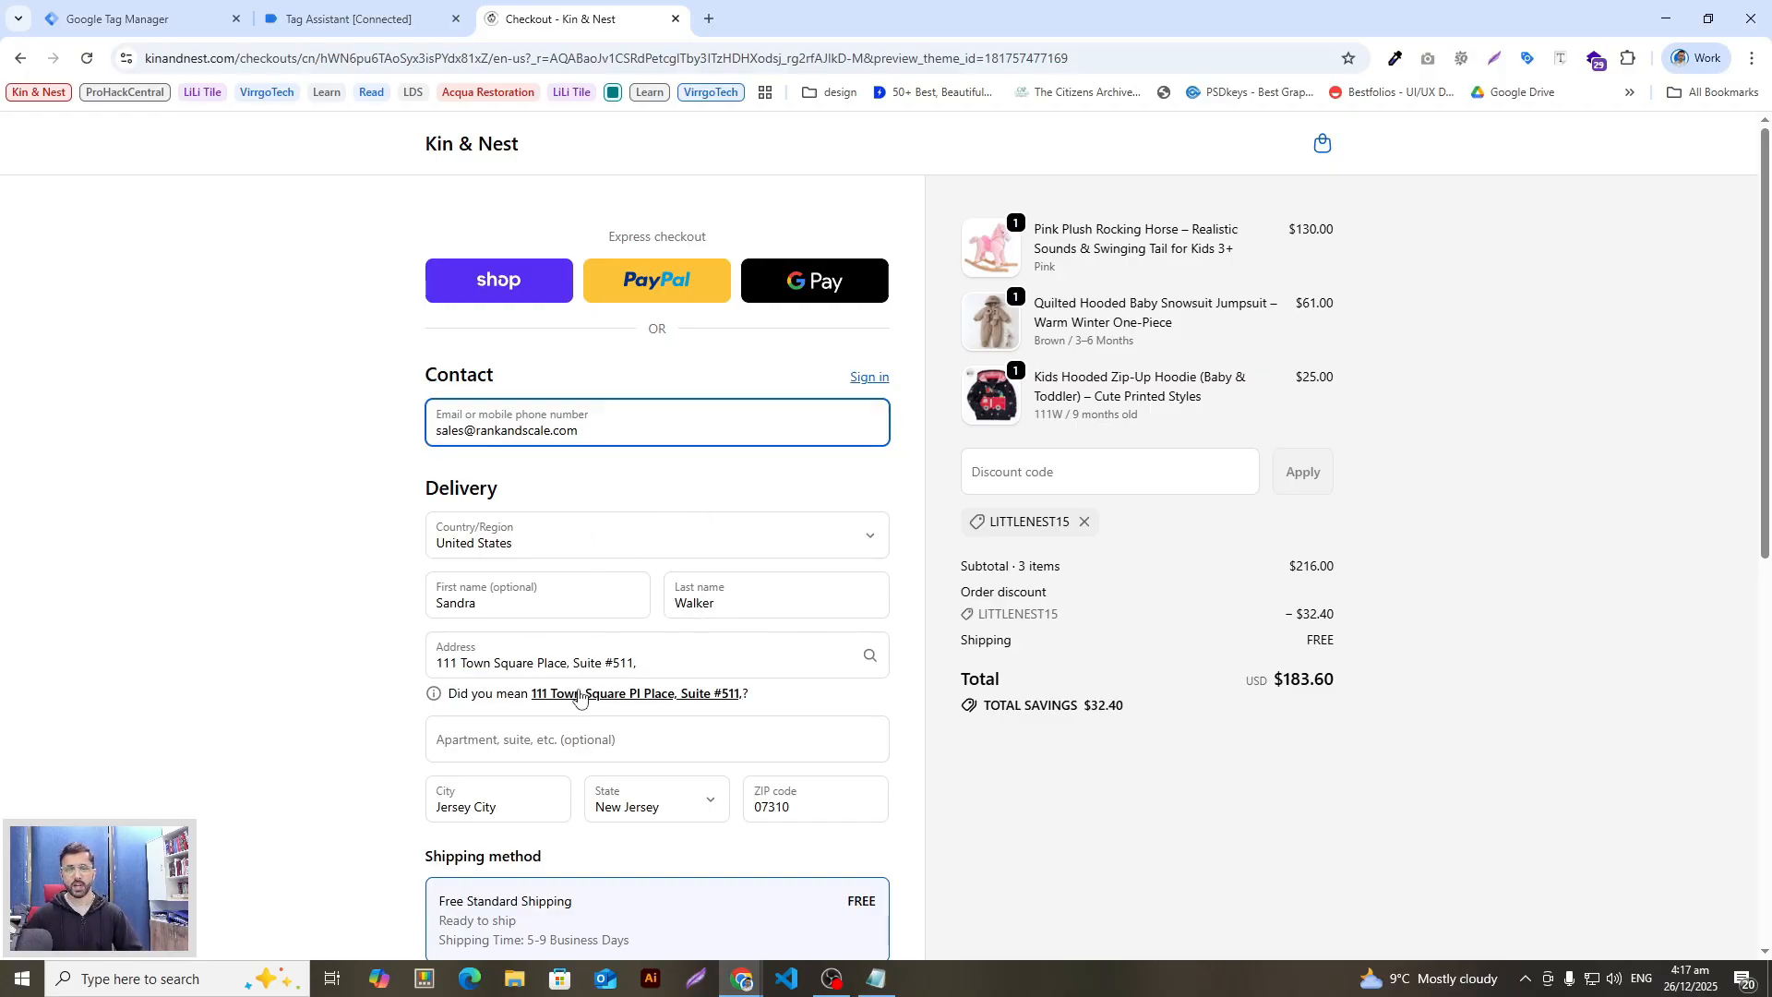
{"action": "scroll", "coordinate": [578, 697], "scroll_direction": "down", "scroll_amount": 2}
{"action": "scroll", "coordinate": [610, 665], "scroll_direction": "up", "scroll_amount": 2}
{"action": "scroll", "coordinate": [550, 704], "scroll_direction": "down", "scroll_amount": 2}
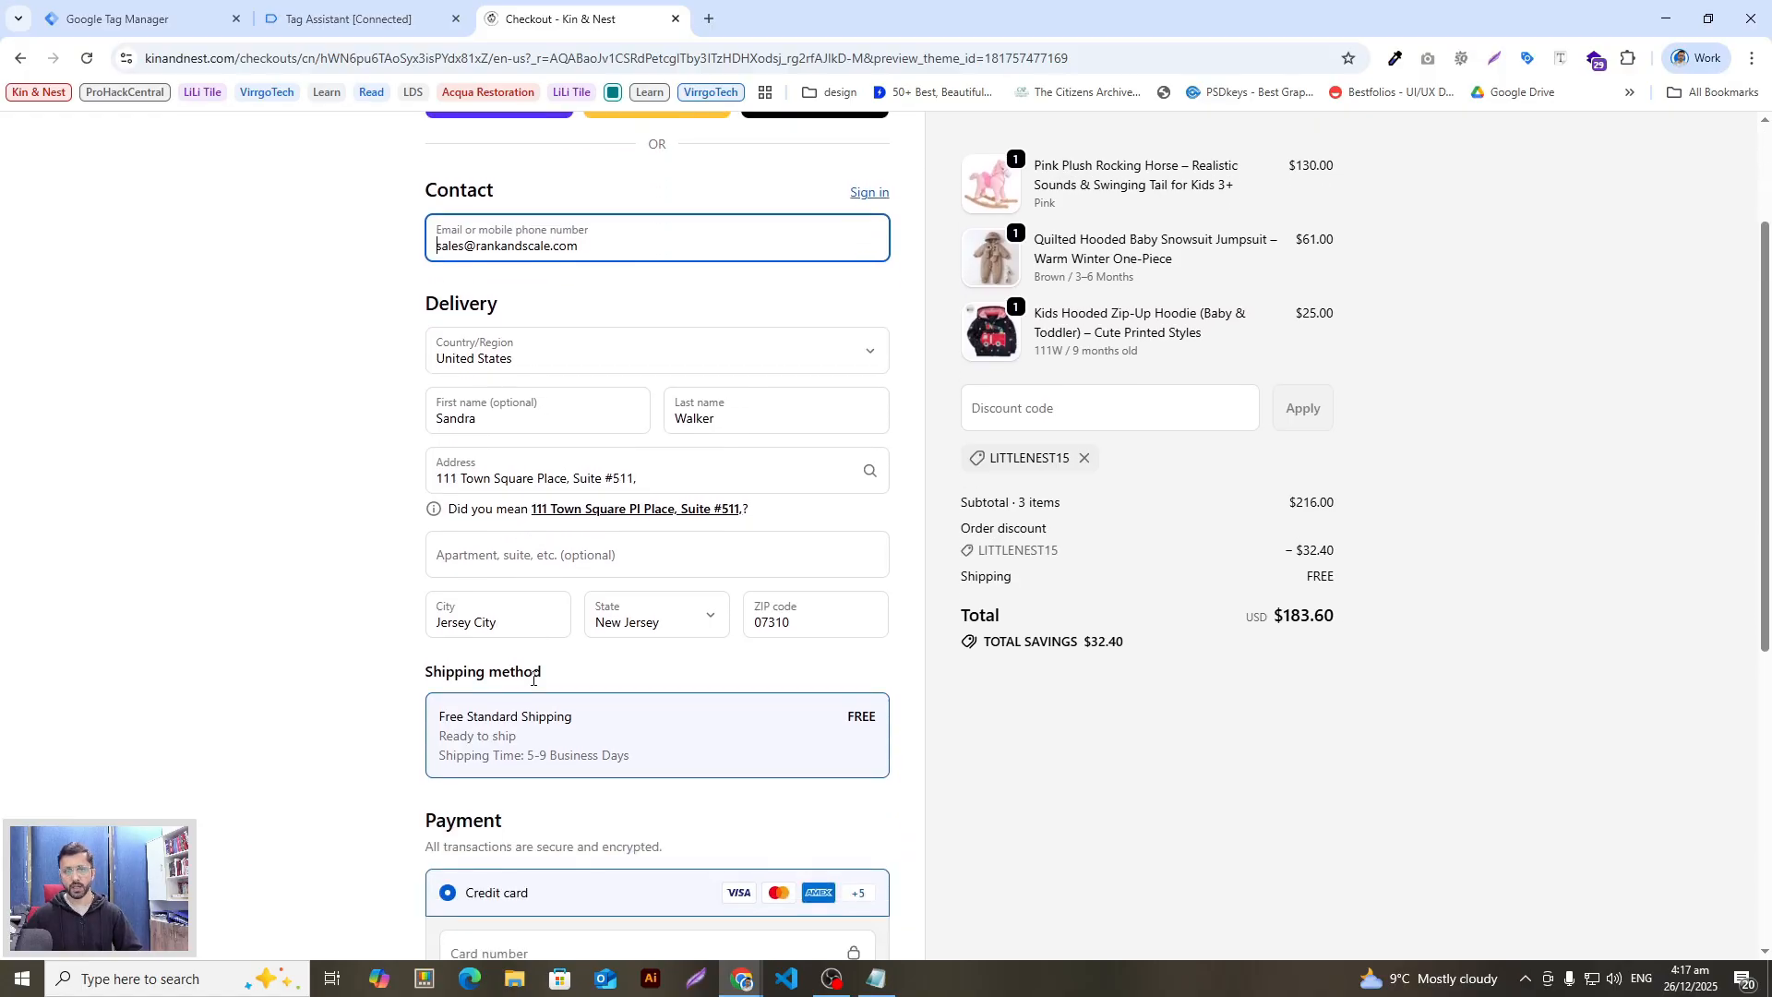
{"action": "scroll", "coordinate": [1511, 171], "scroll_direction": "up", "scroll_amount": 2}
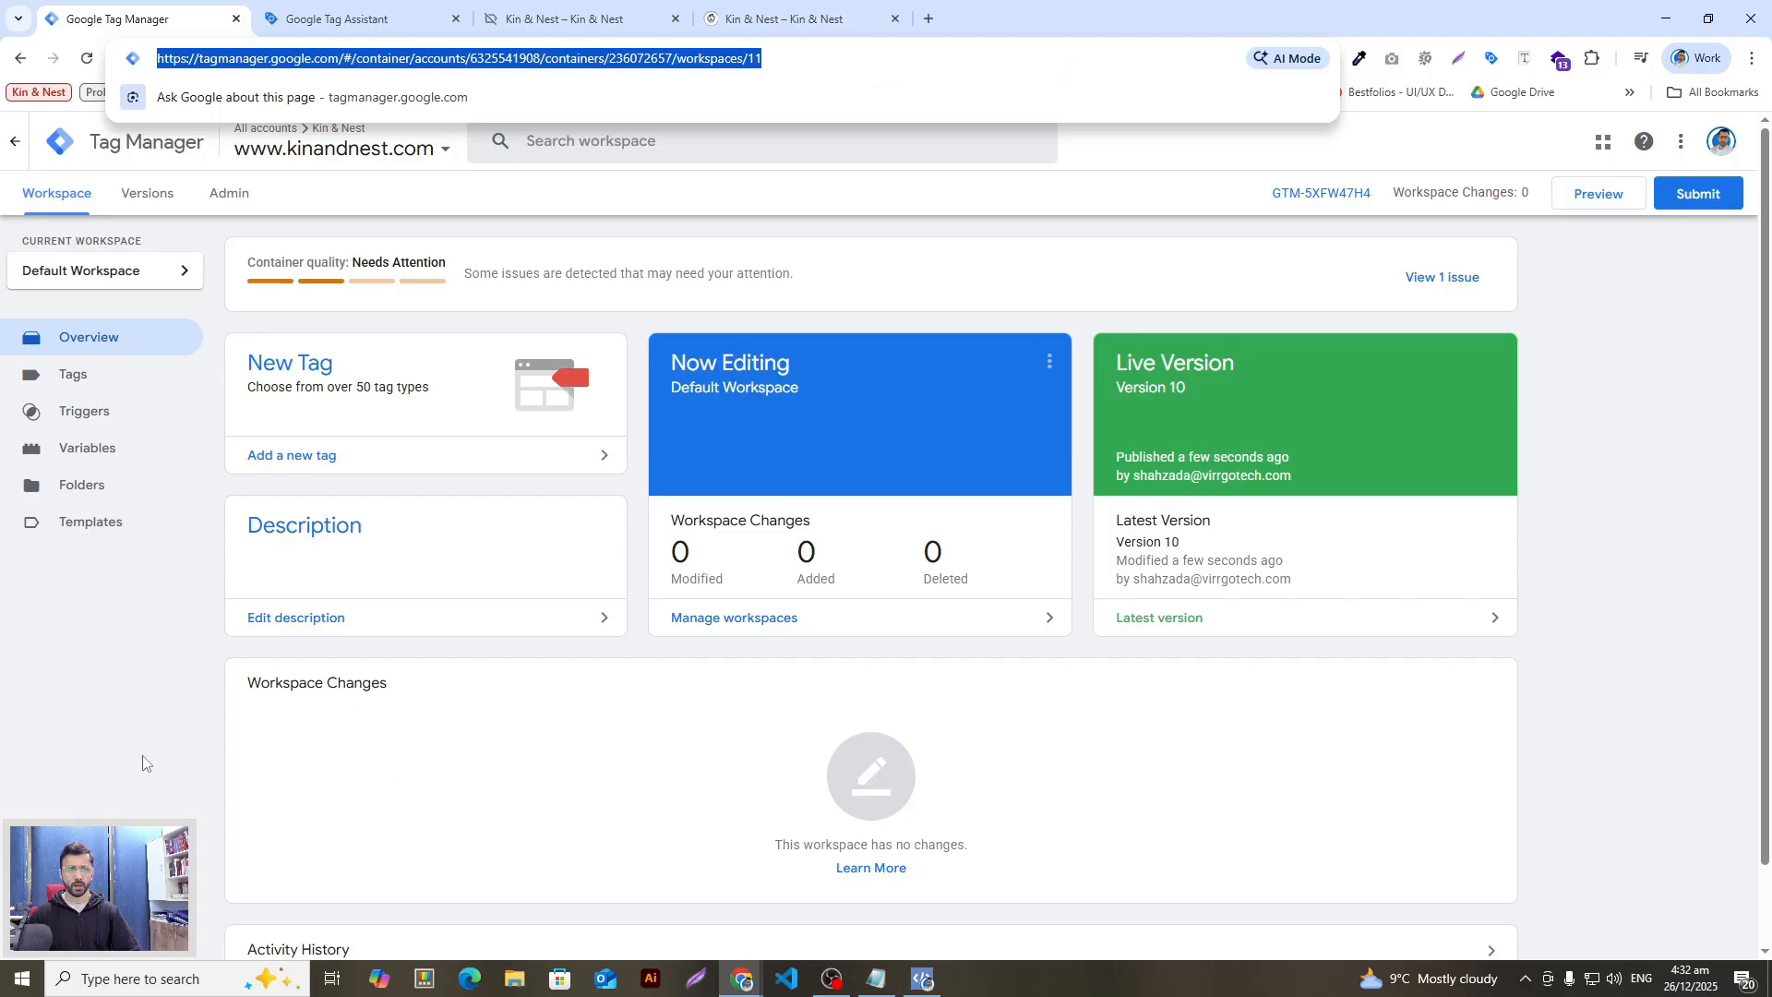
Step: Search the Kin & Nest store for 'test' and open the Test Product page
{"action": "left_click", "coordinate": [83, 801]}
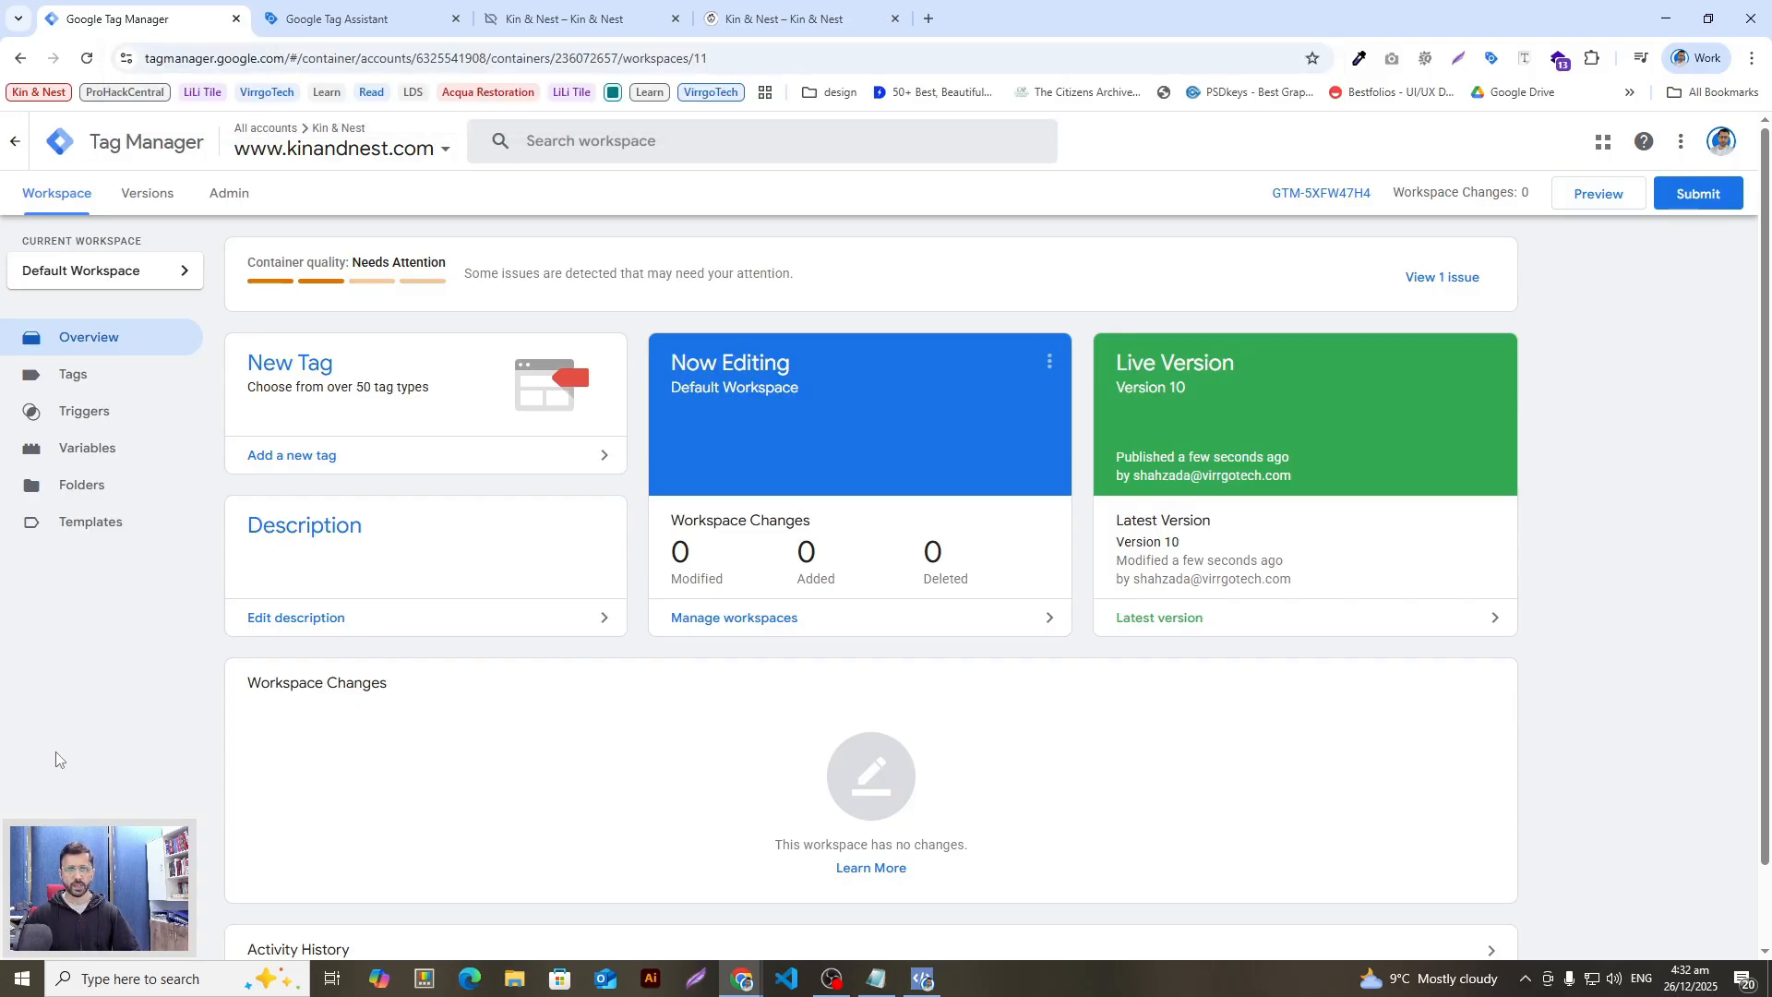
{"action": "left_click", "coordinate": [775, 19]}
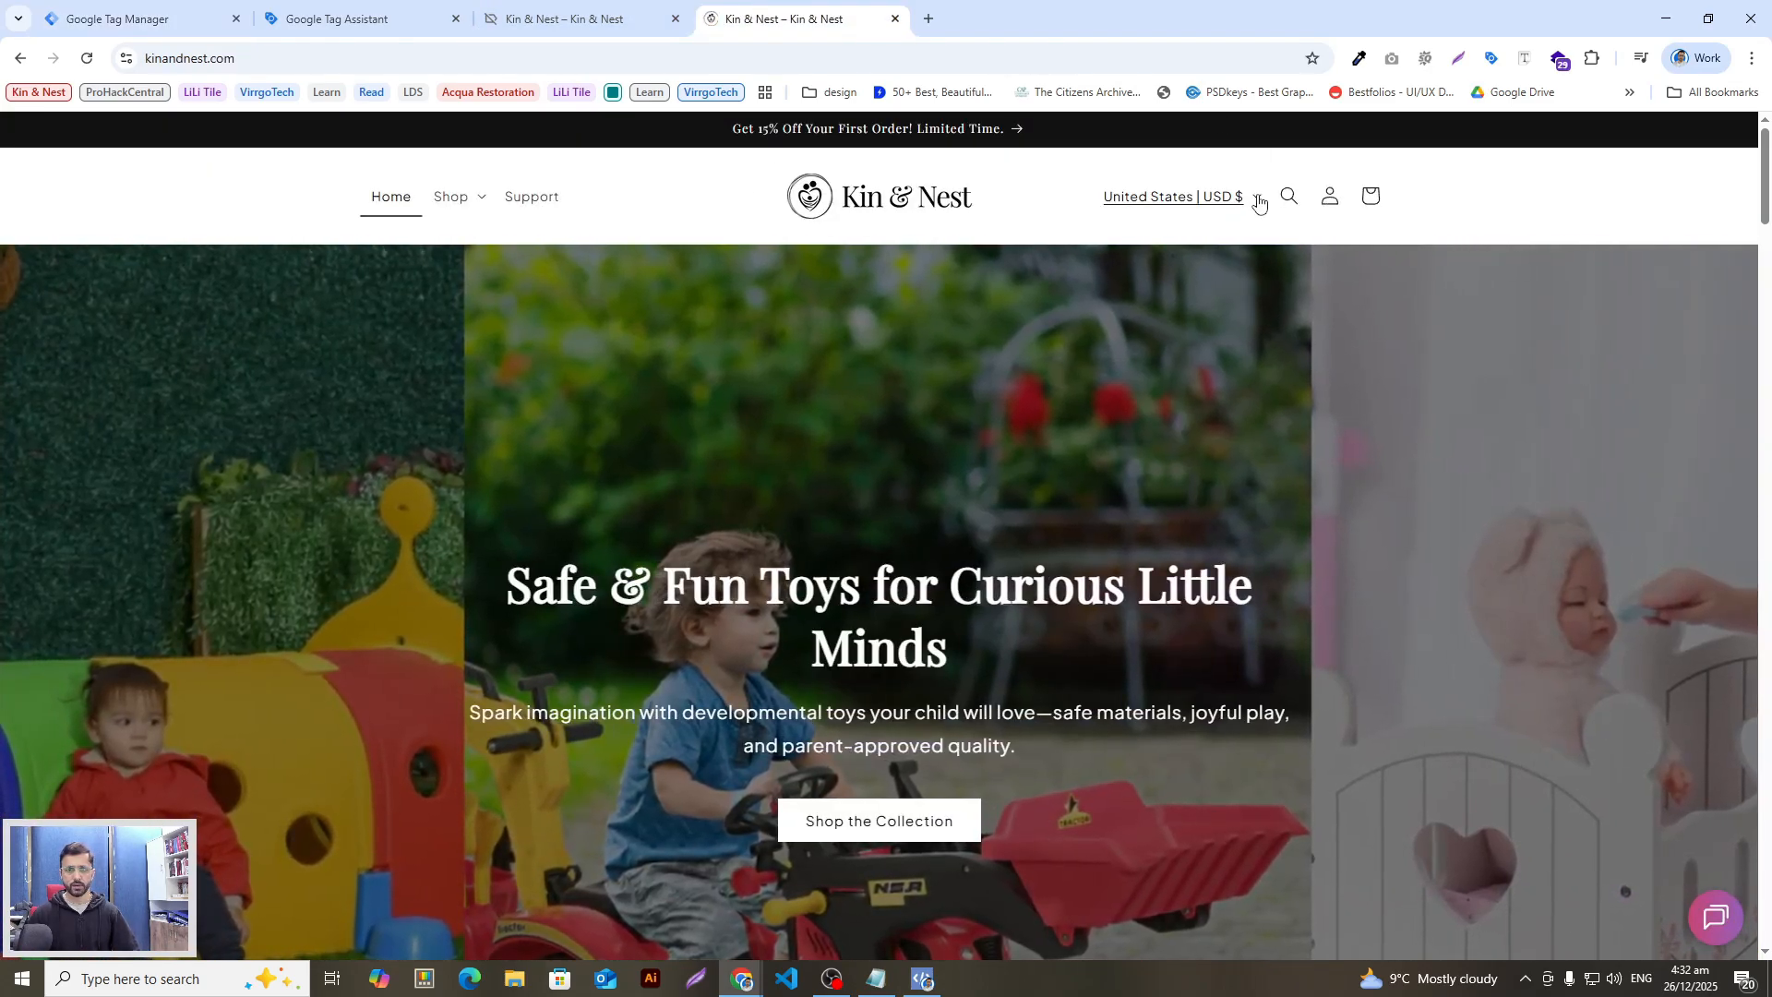
{"action": "left_click", "coordinate": [1289, 196]}
{"action": "type", "text": "test"}
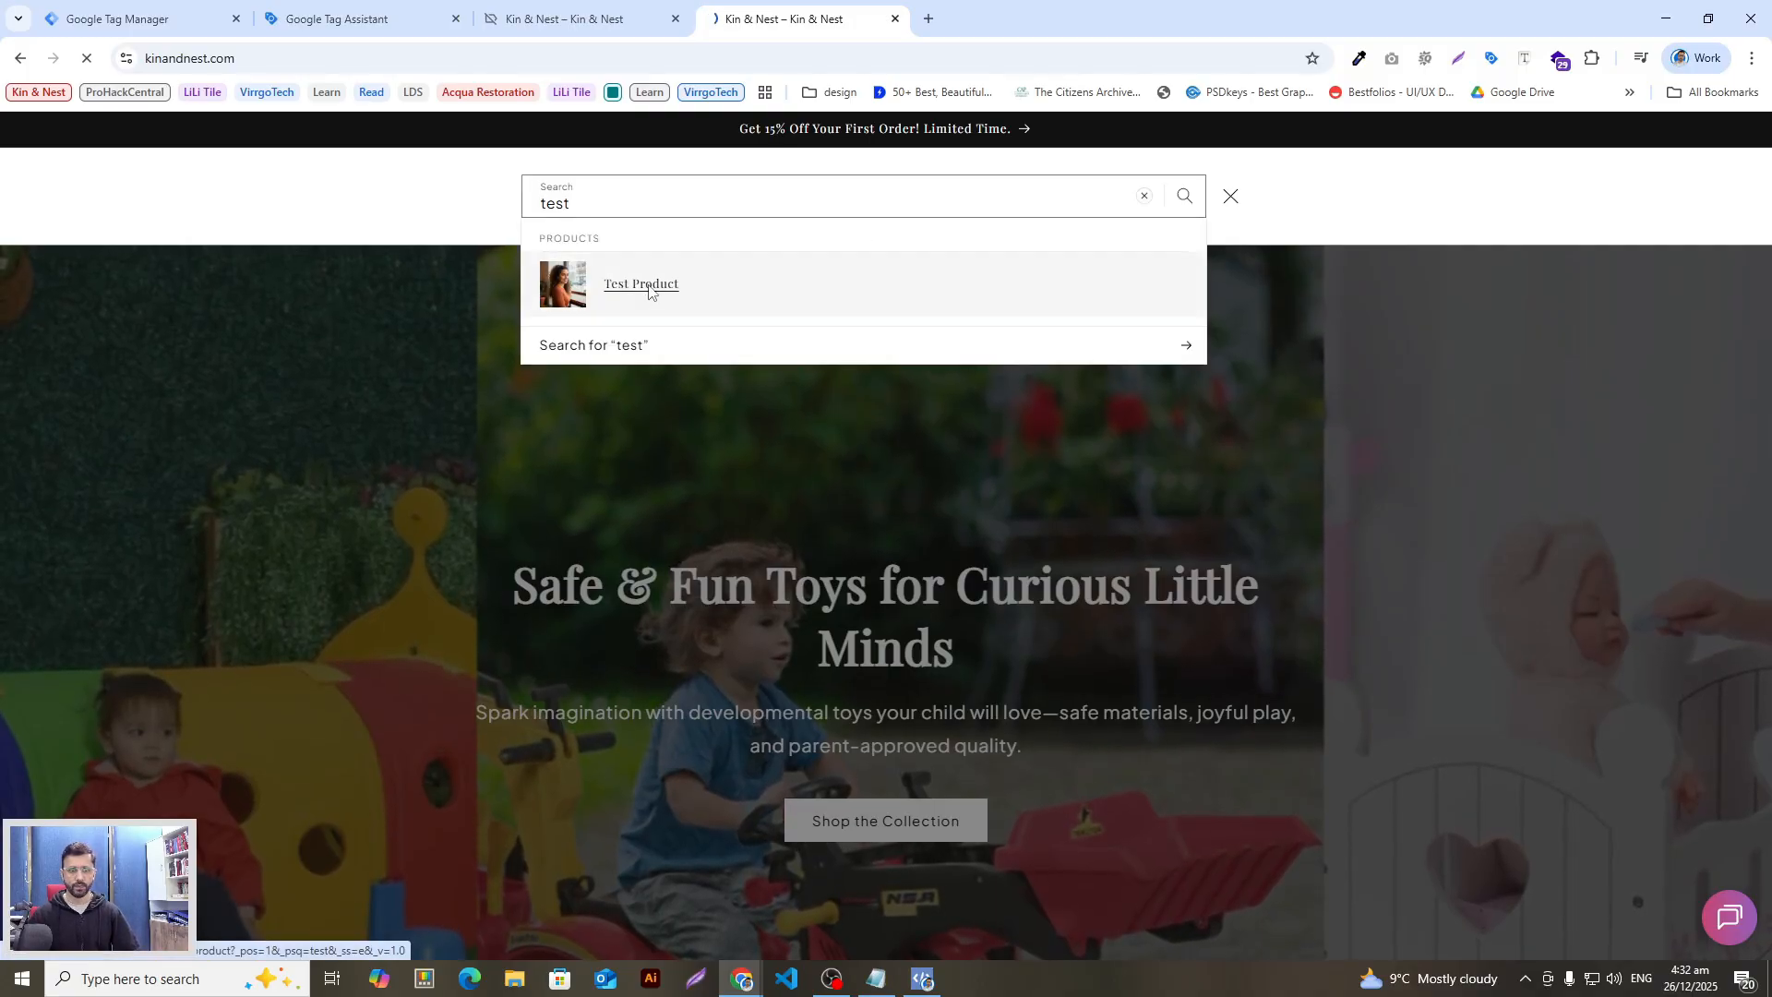
{"action": "left_click", "coordinate": [641, 283]}
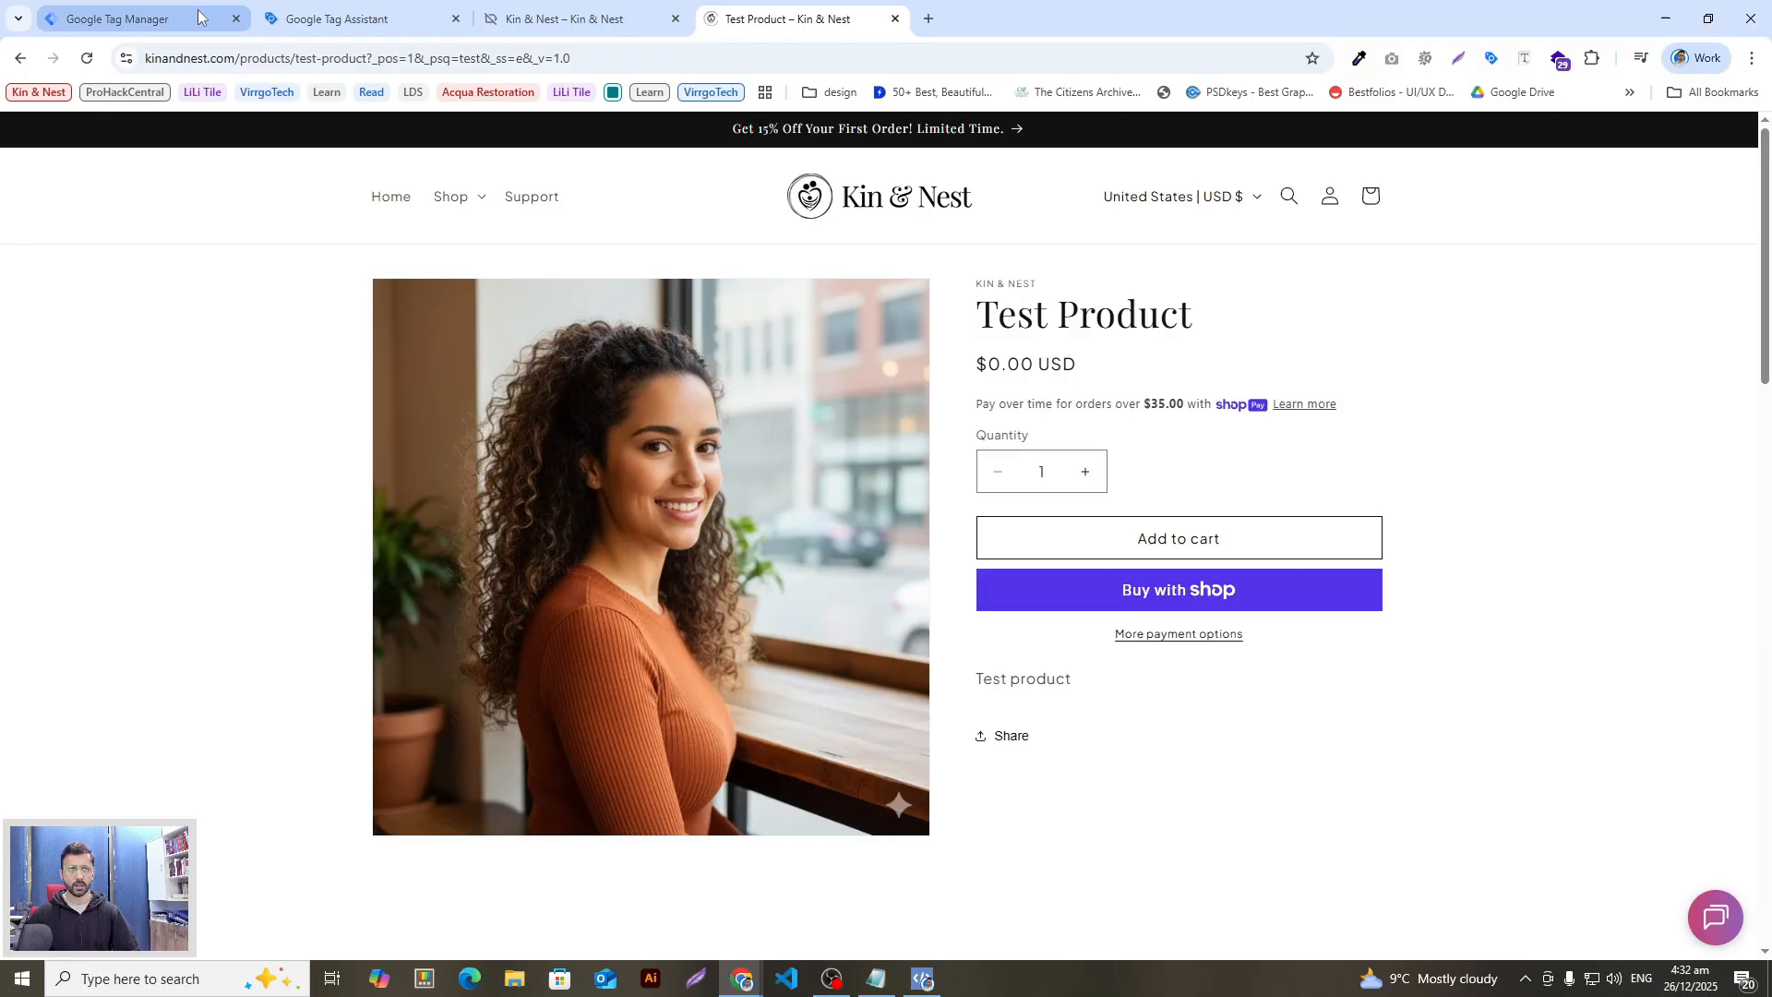
Step: Confirm in Tag Manager that Version 10 is live with no pending changes, then return to the store tab
{"action": "left_click", "coordinate": [144, 6]}
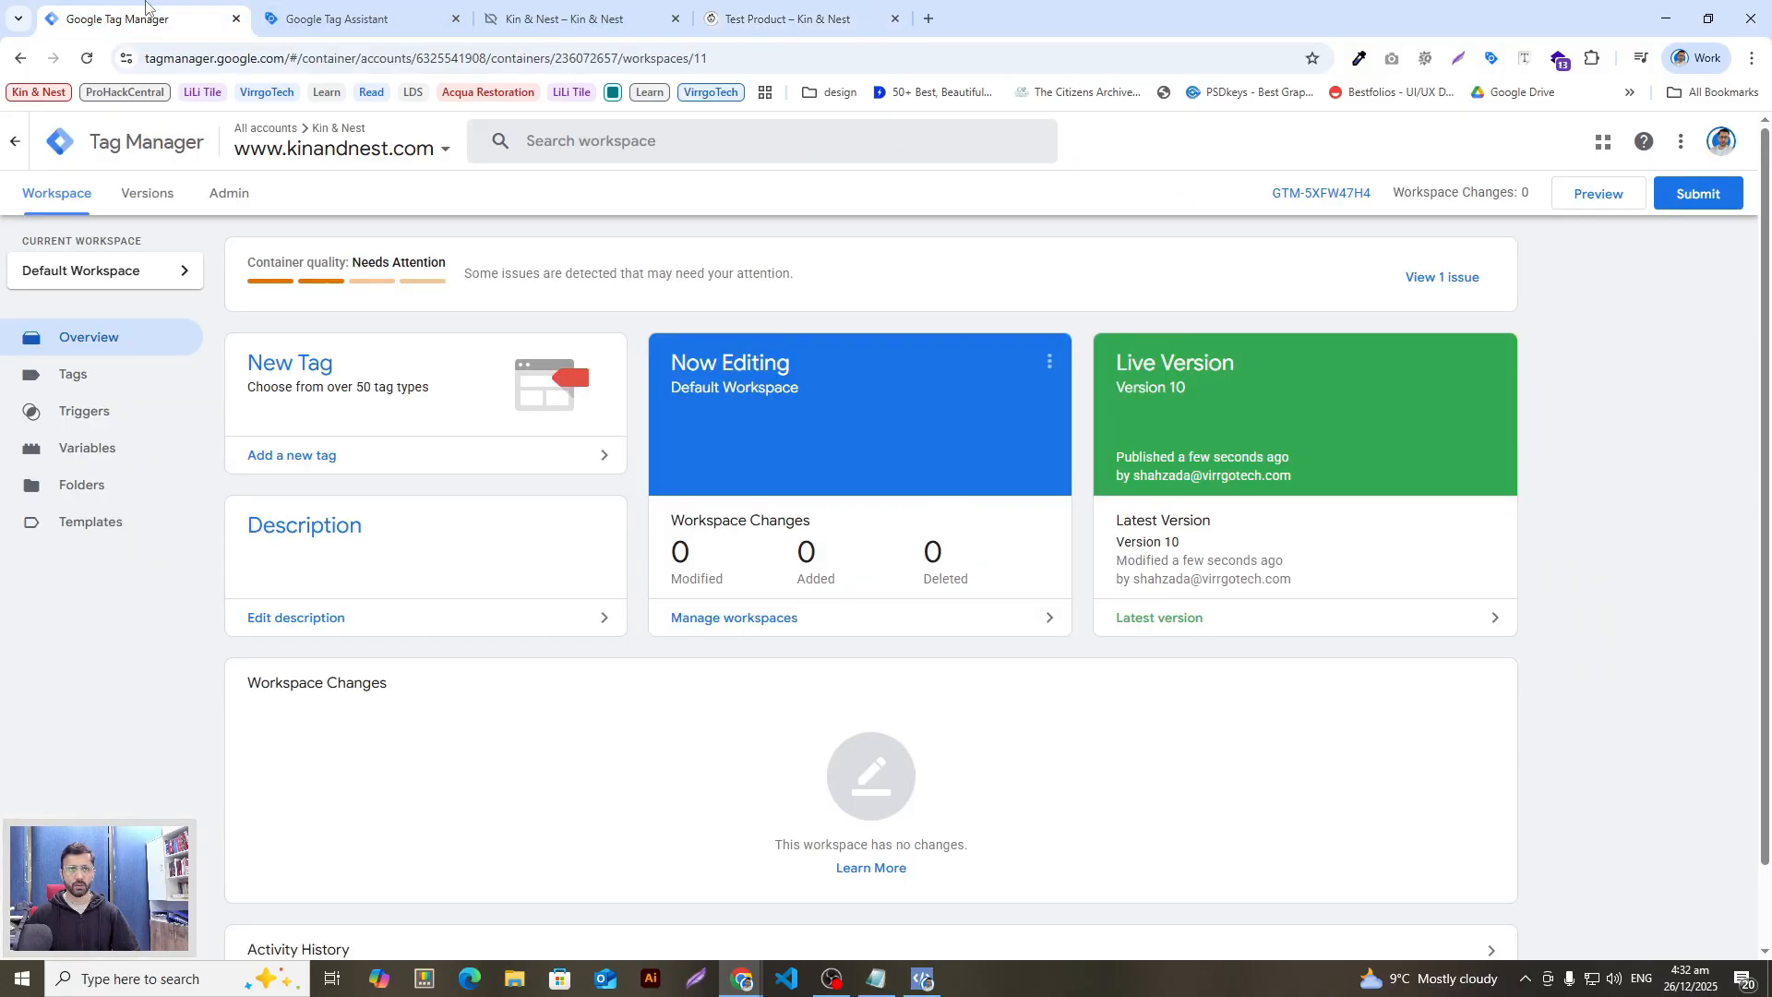
{"action": "left_click", "coordinate": [367, 17]}
{"action": "left_click", "coordinate": [572, 16]}
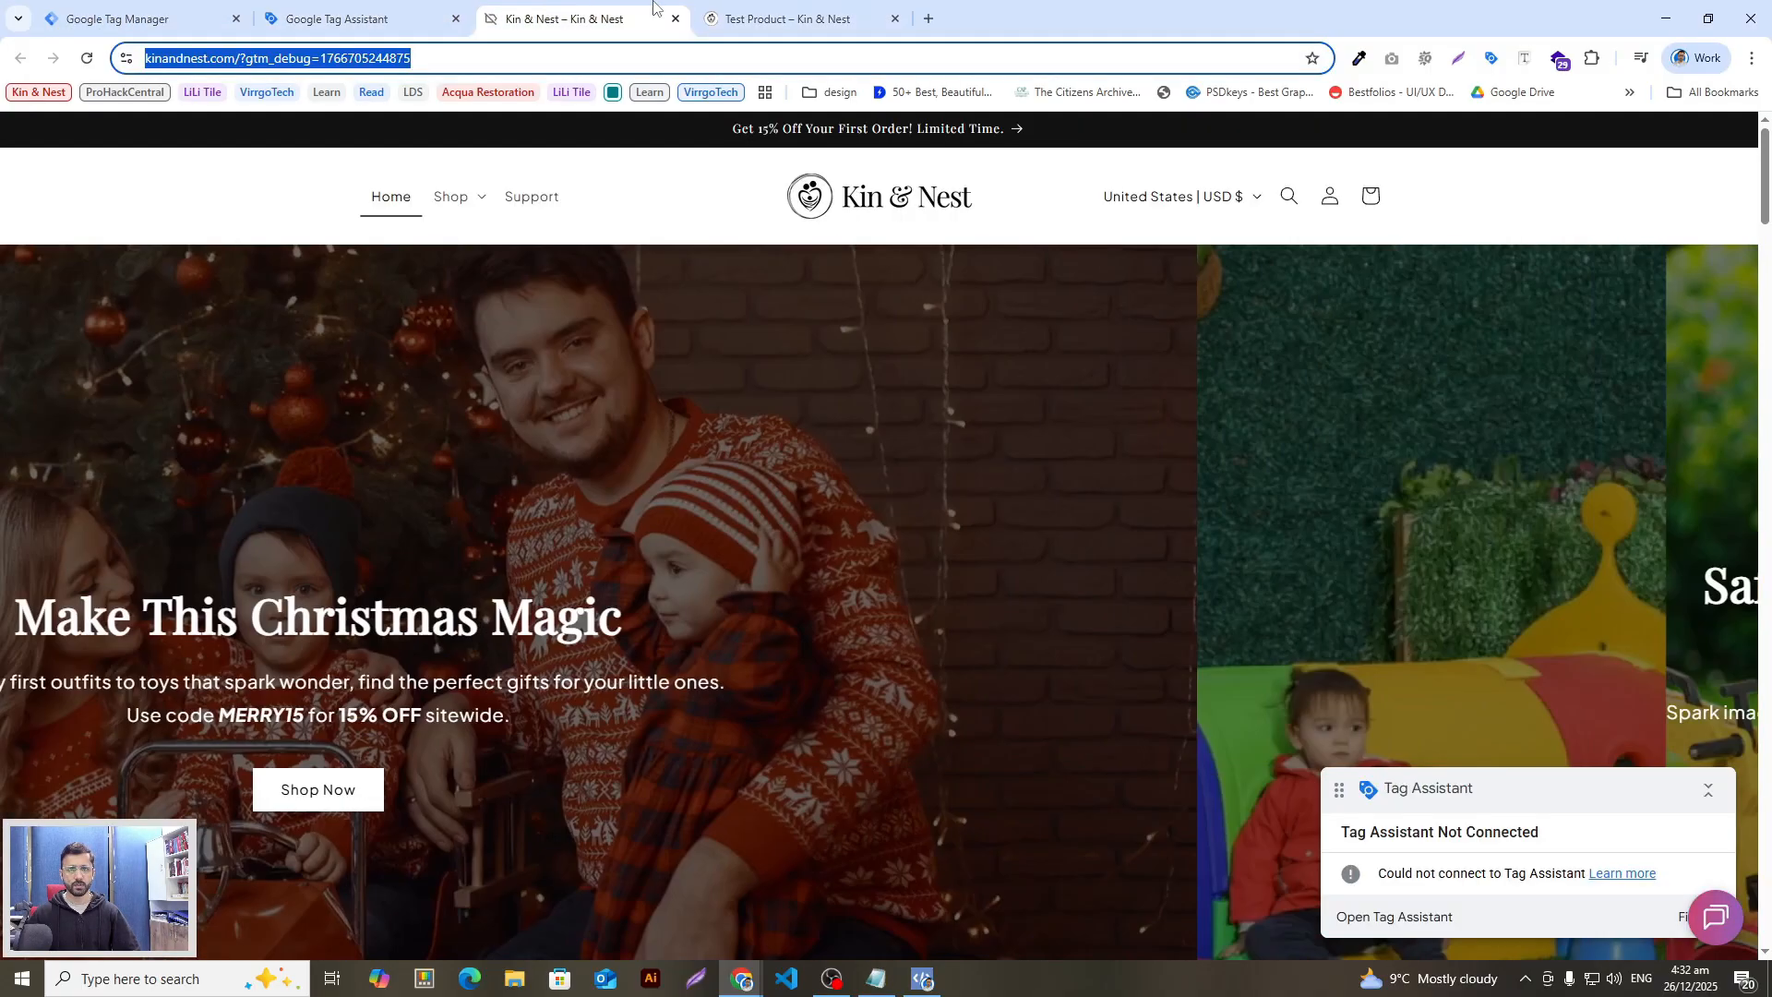
Step: Open shopify.com in a new tab beside the store tabs and log in to the Kin & Nest admin
{"action": "left_click", "coordinate": [745, 8]}
{"action": "left_click", "coordinate": [928, 19]}
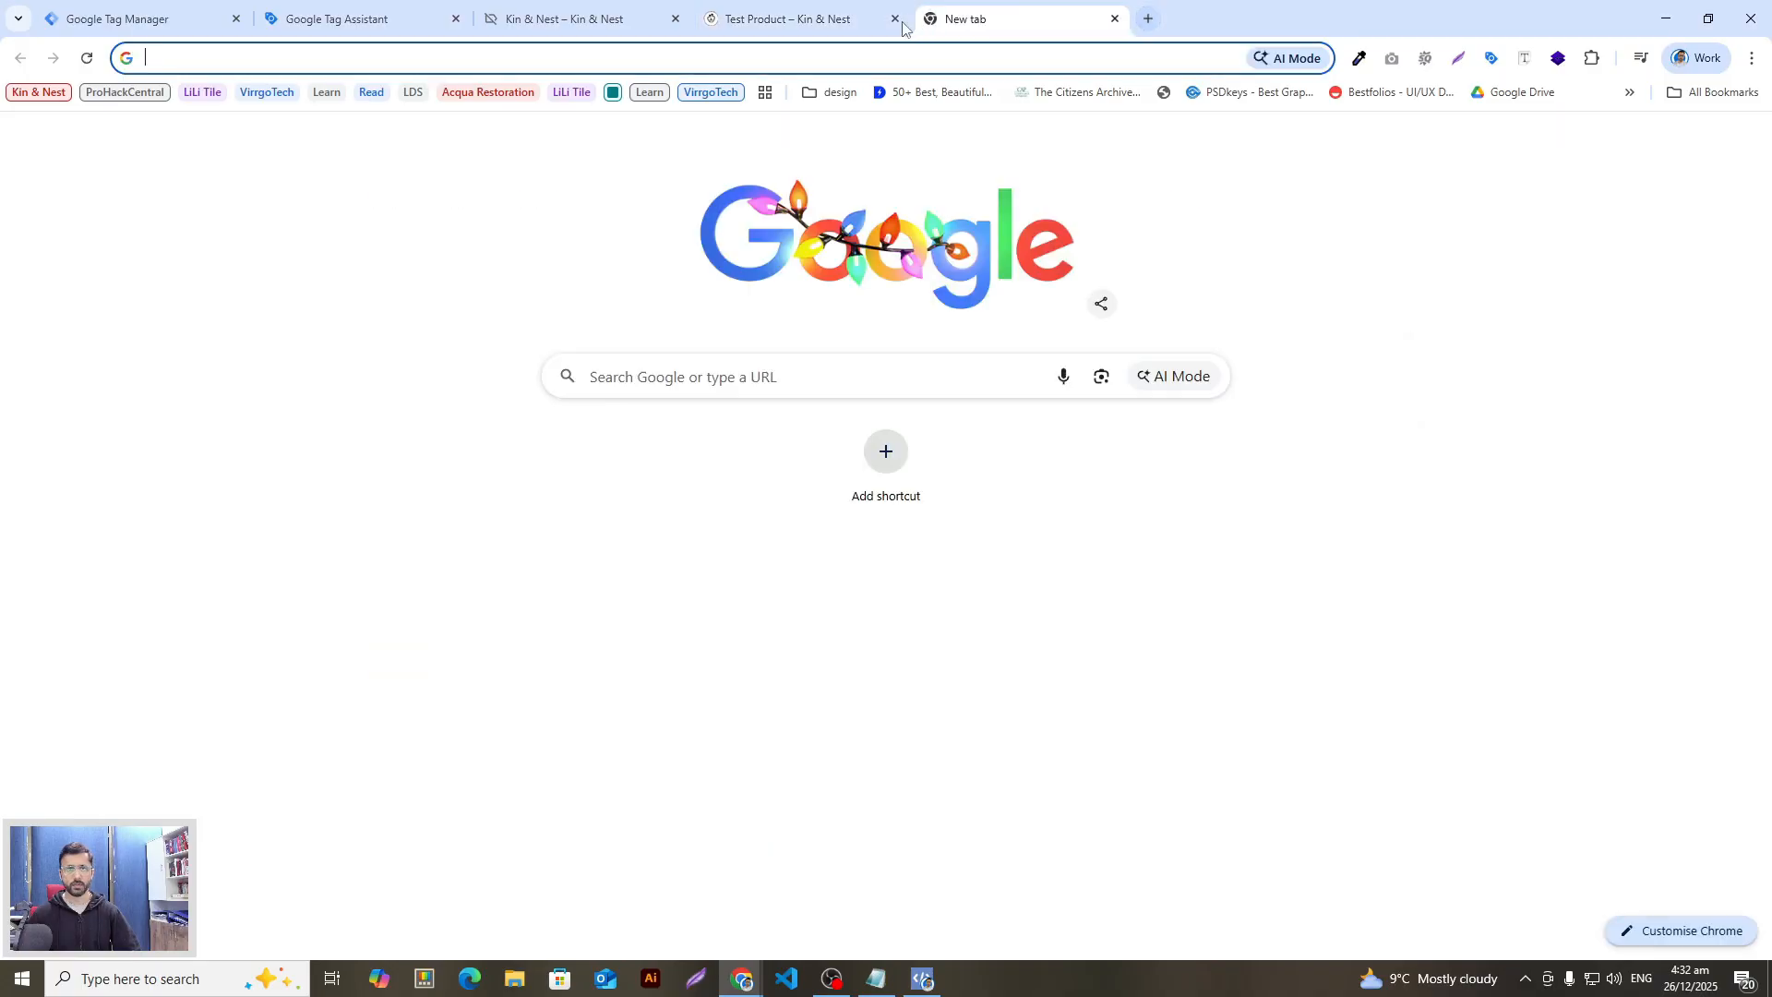
{"action": "type", "text": "shop"}
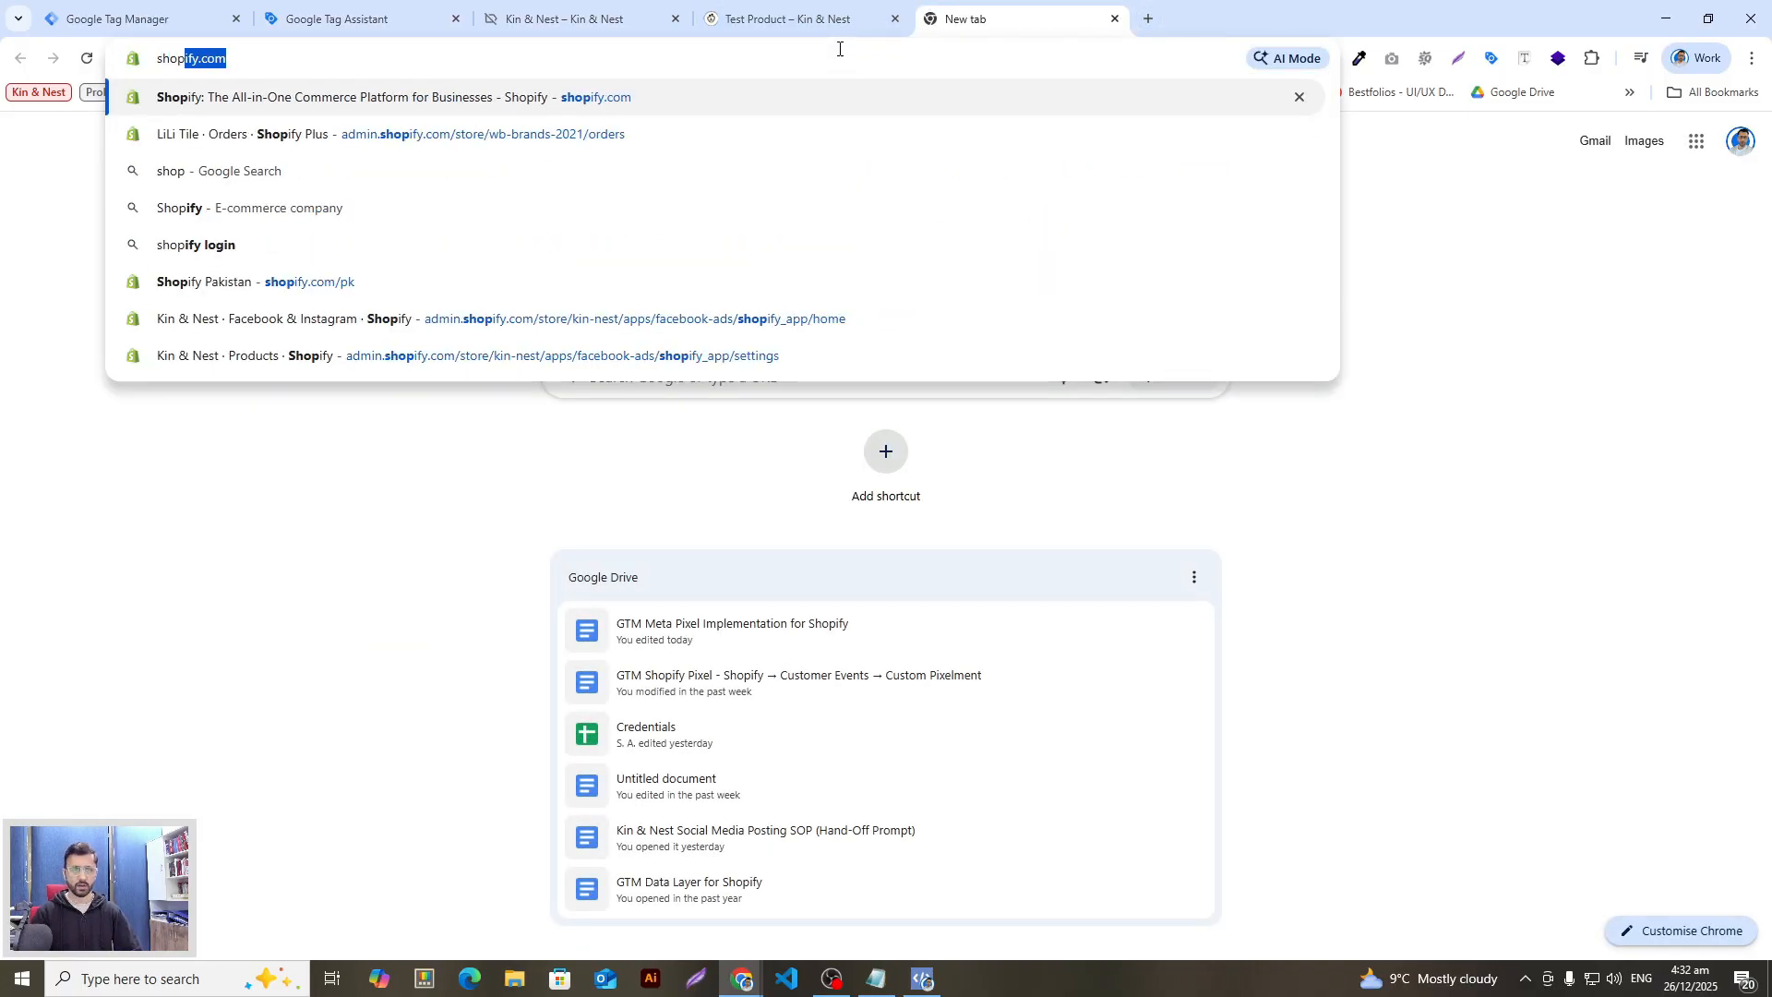
{"action": "key", "text": "Return"}
{"action": "left_click_drag", "start_coordinate": [978, 18], "coordinate": [766, 19]}
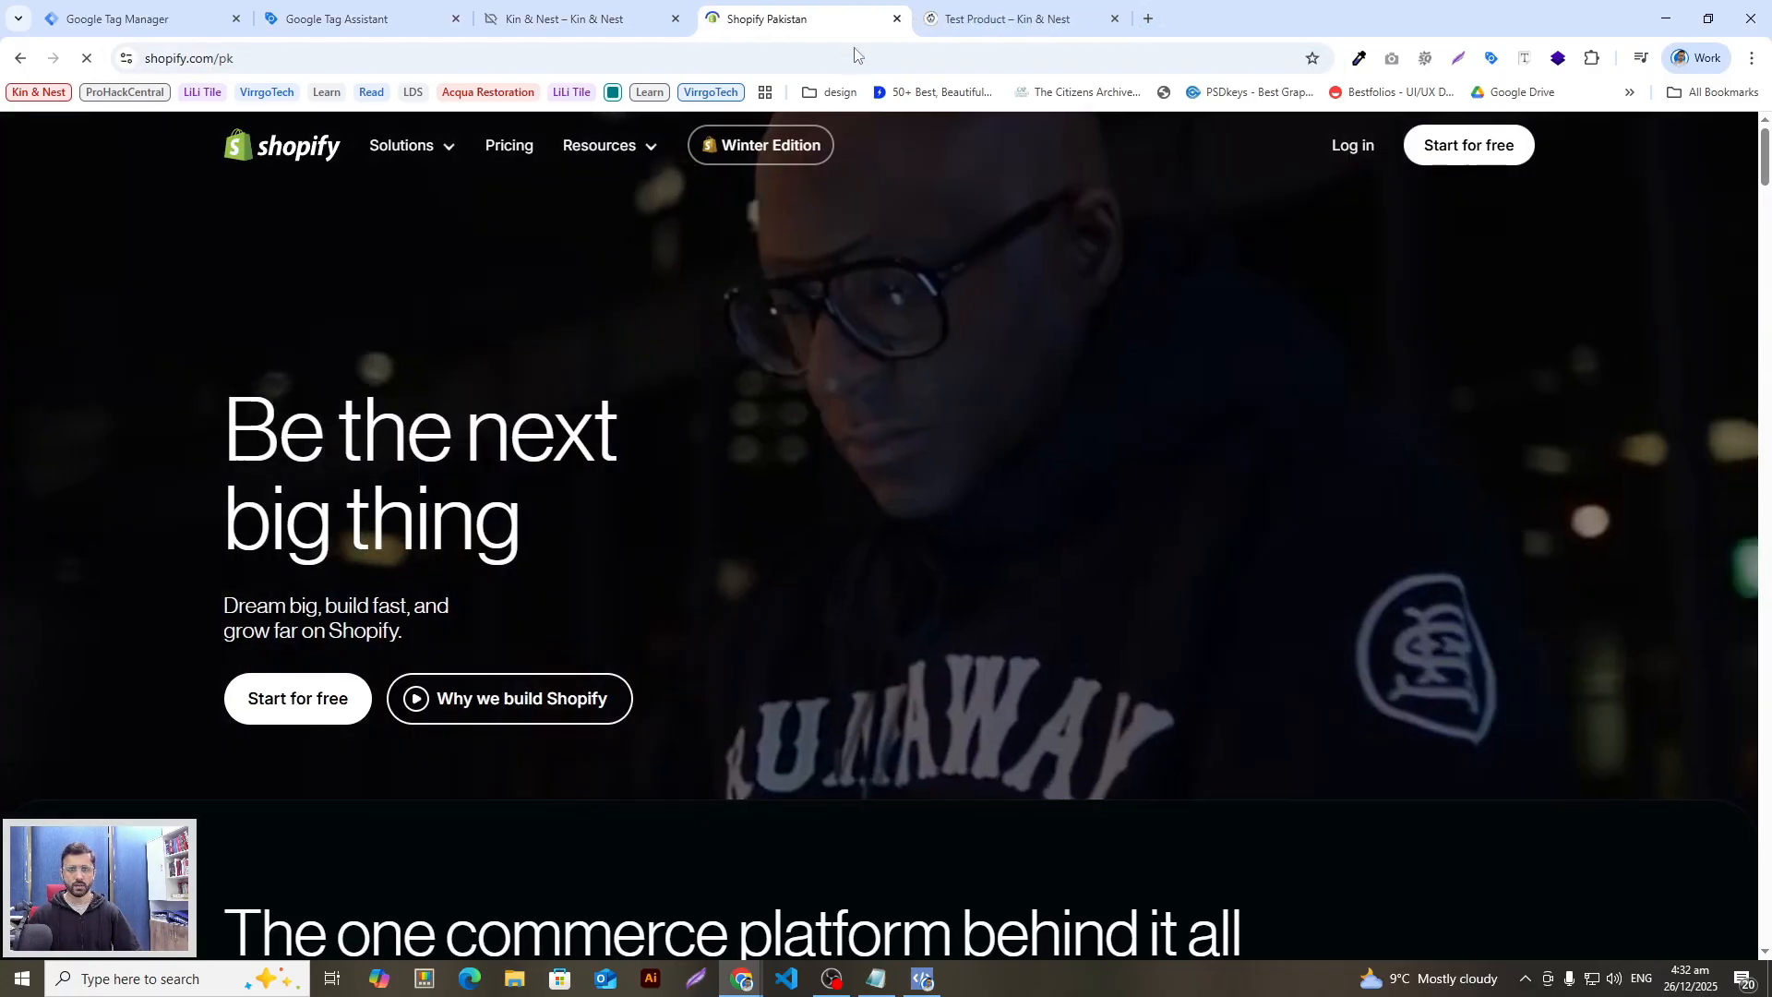
{"action": "left_click", "coordinate": [1355, 146]}
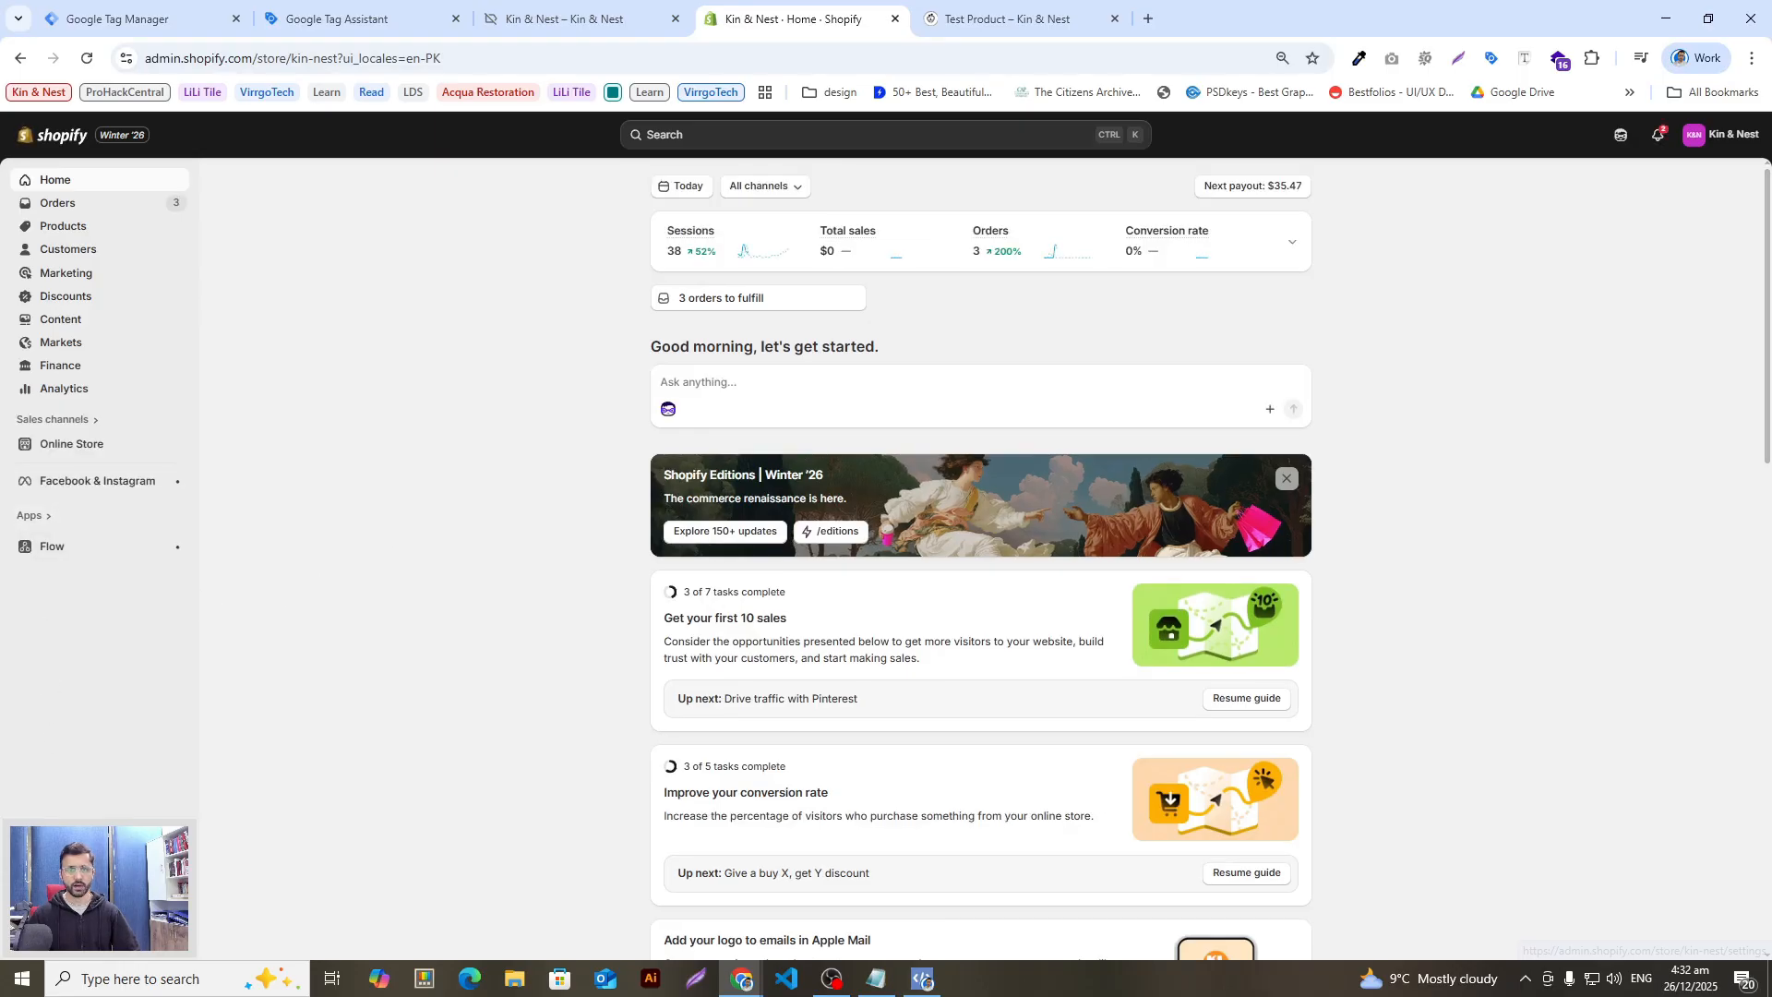
Step: In Settings > Customer events, open the Google Tag Manager pixel and run Test on the storefront
{"action": "left_click", "coordinate": [72, 943]}
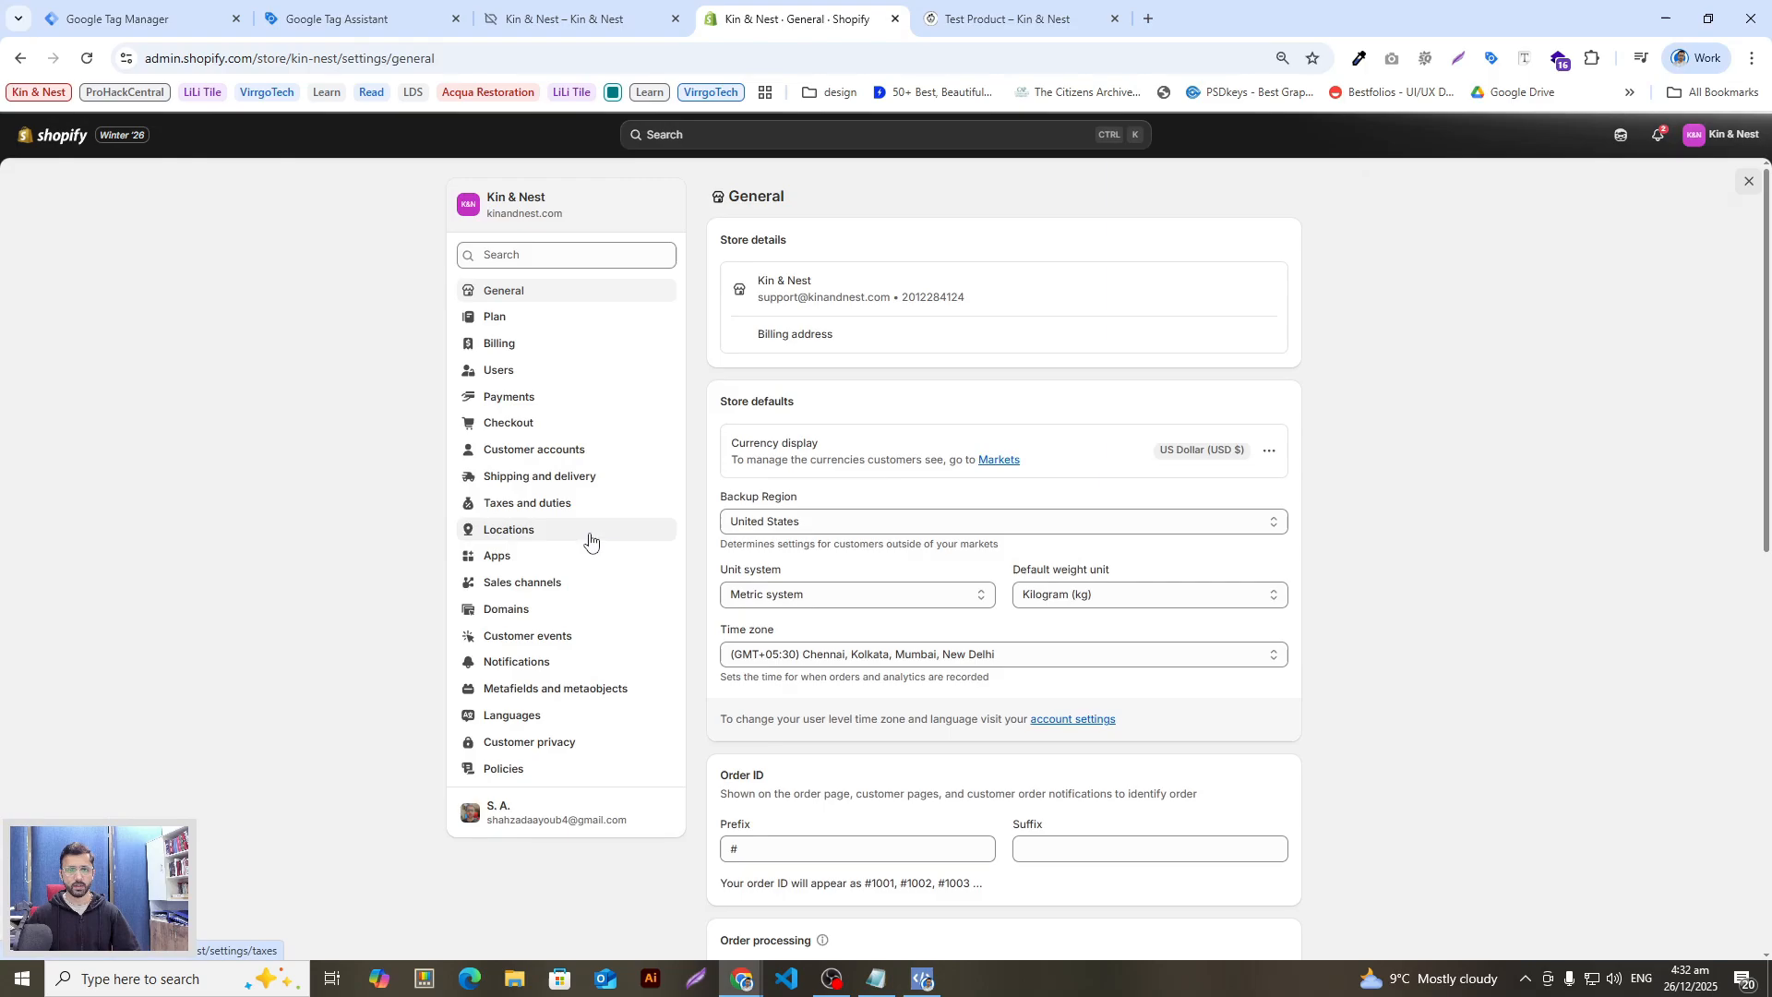
{"action": "left_click", "coordinate": [566, 646]}
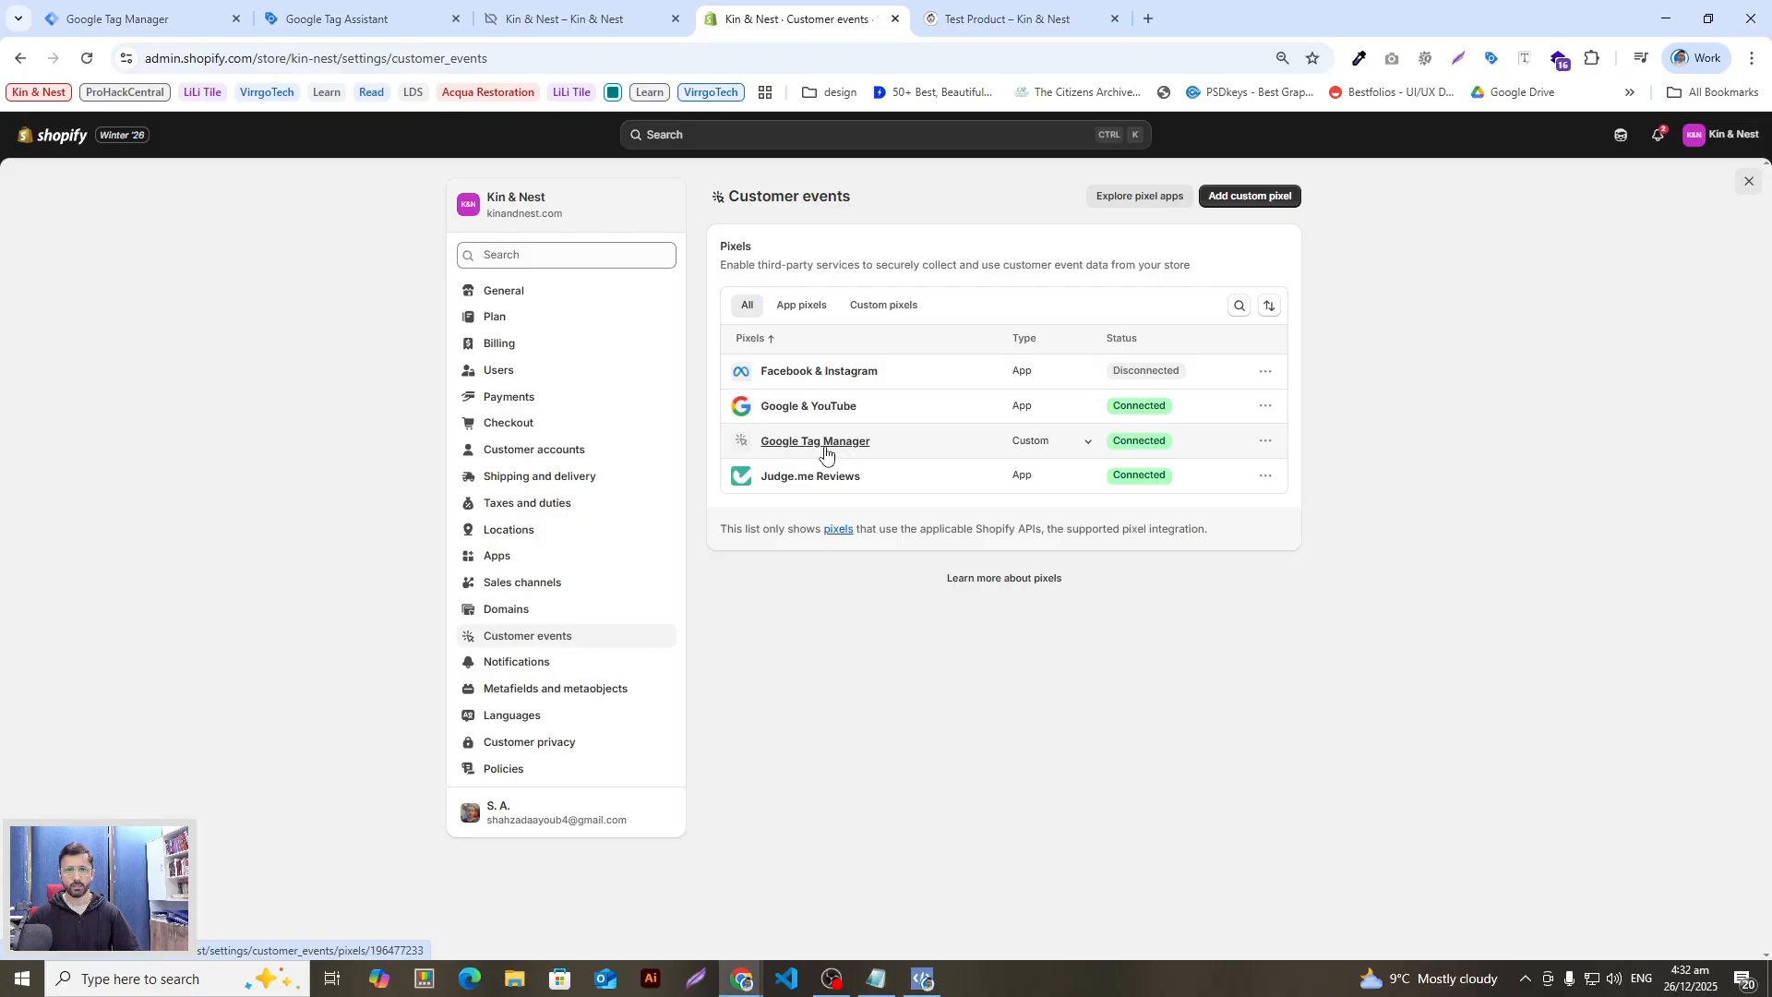
{"action": "left_click", "coordinate": [825, 453]}
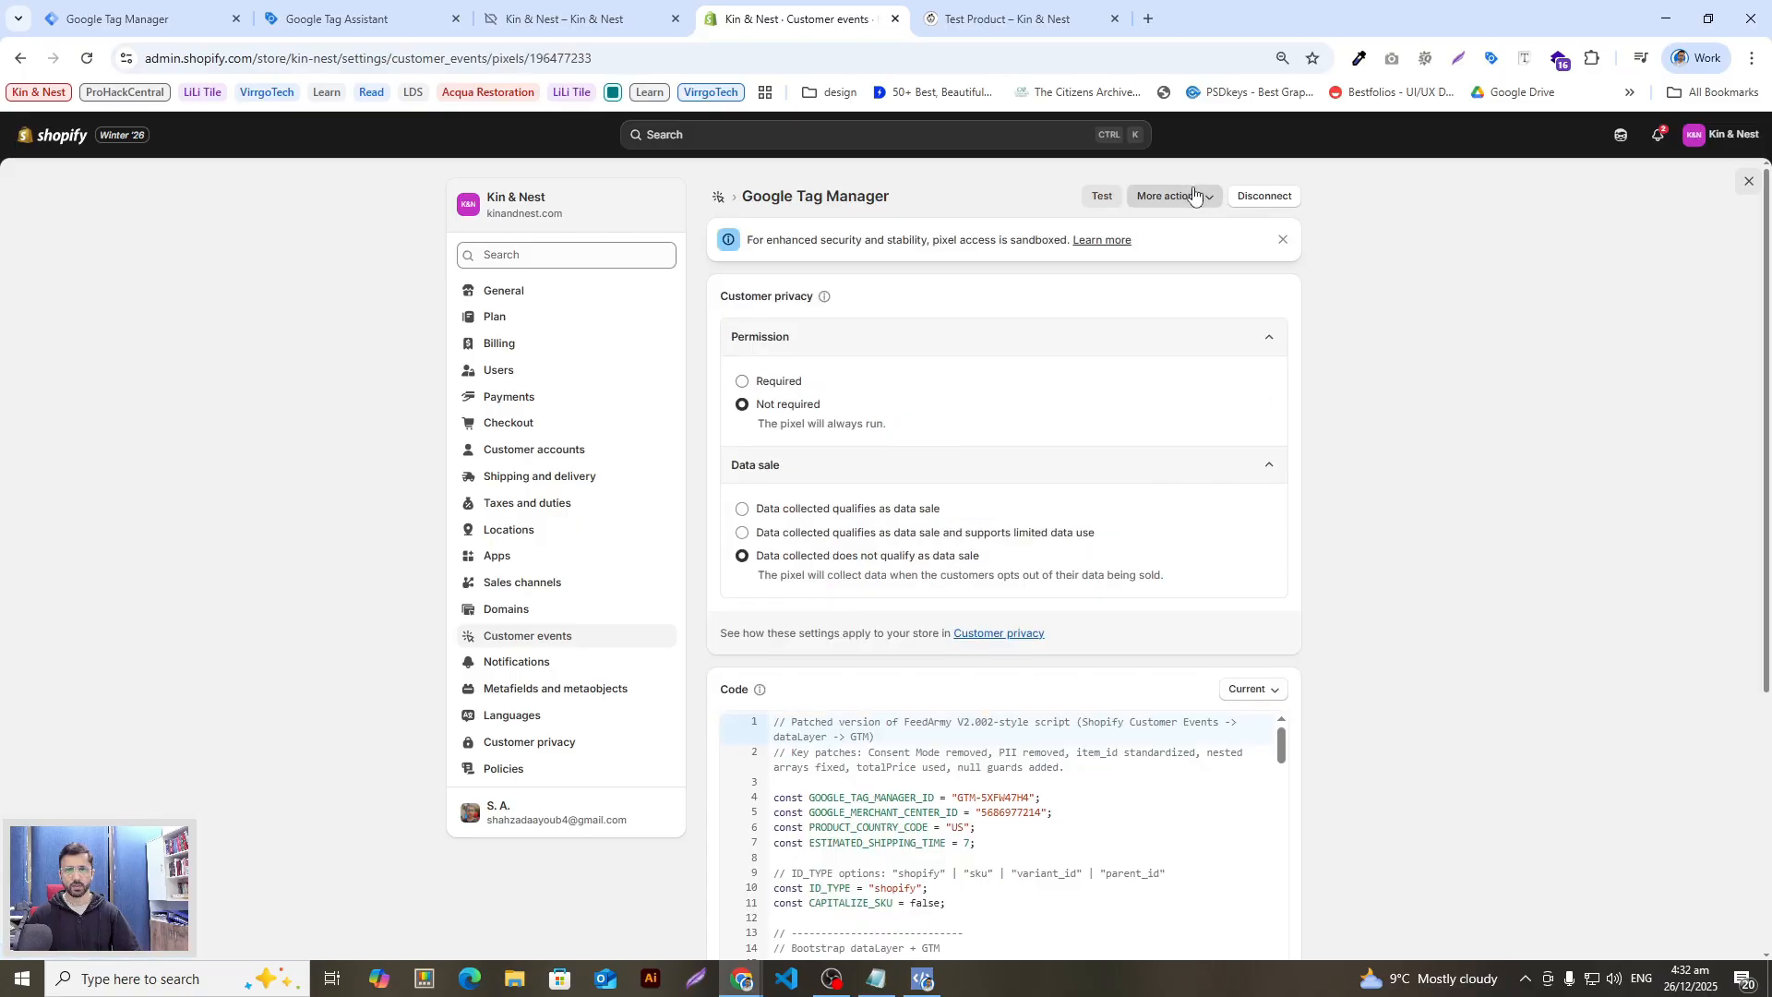
{"action": "left_click", "coordinate": [1100, 198]}
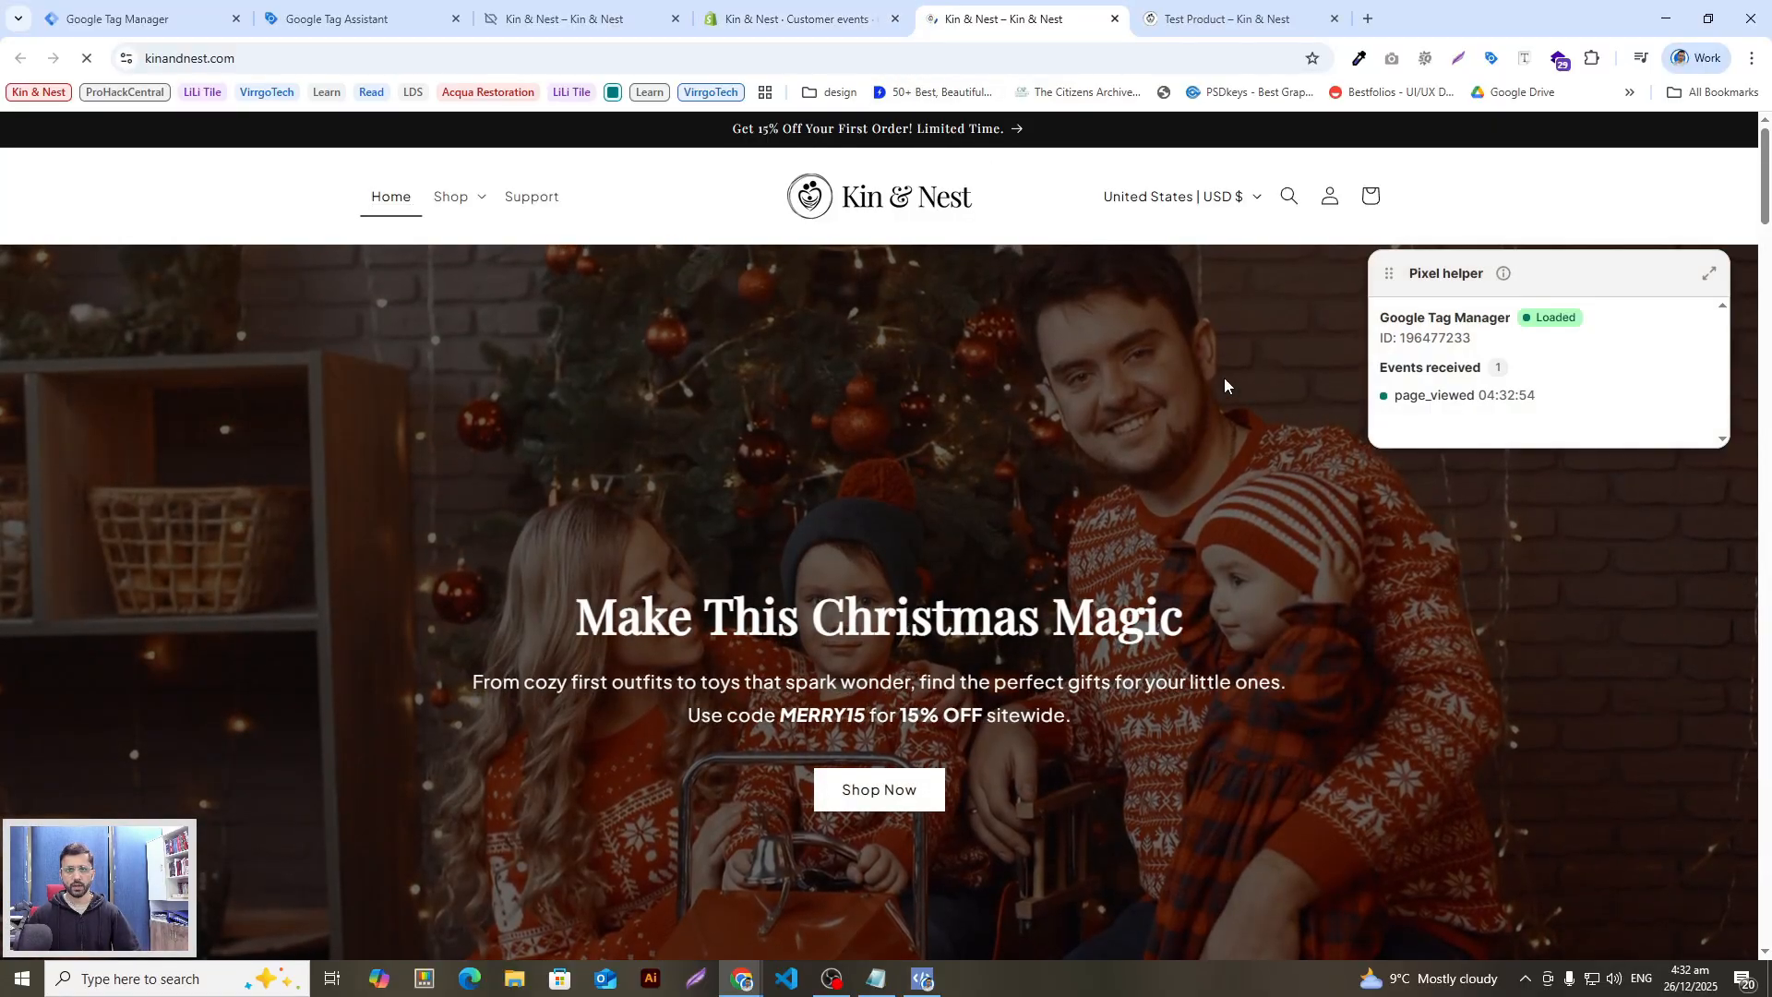
Step: Search 'test', open Test Product and add it to the cart
{"action": "left_click", "coordinate": [1289, 195]}
{"action": "type", "text": "te"}
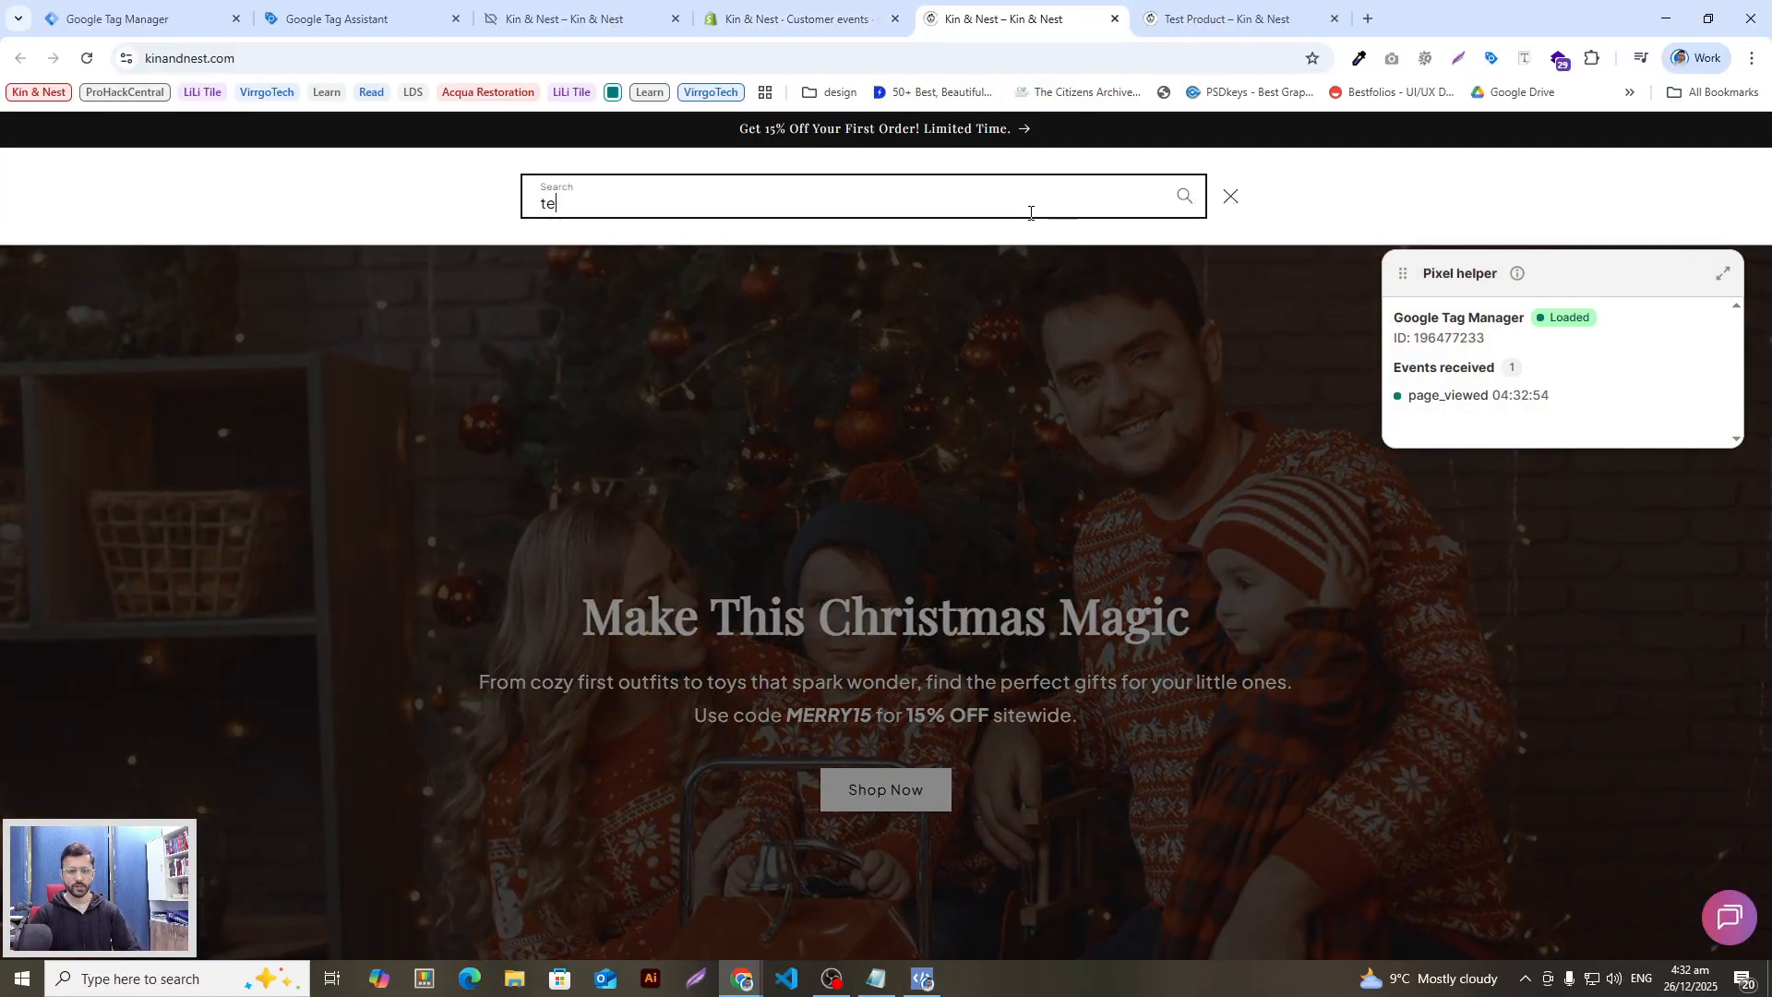
{"action": "type", "text": "st"}
{"action": "left_click", "coordinate": [682, 295]}
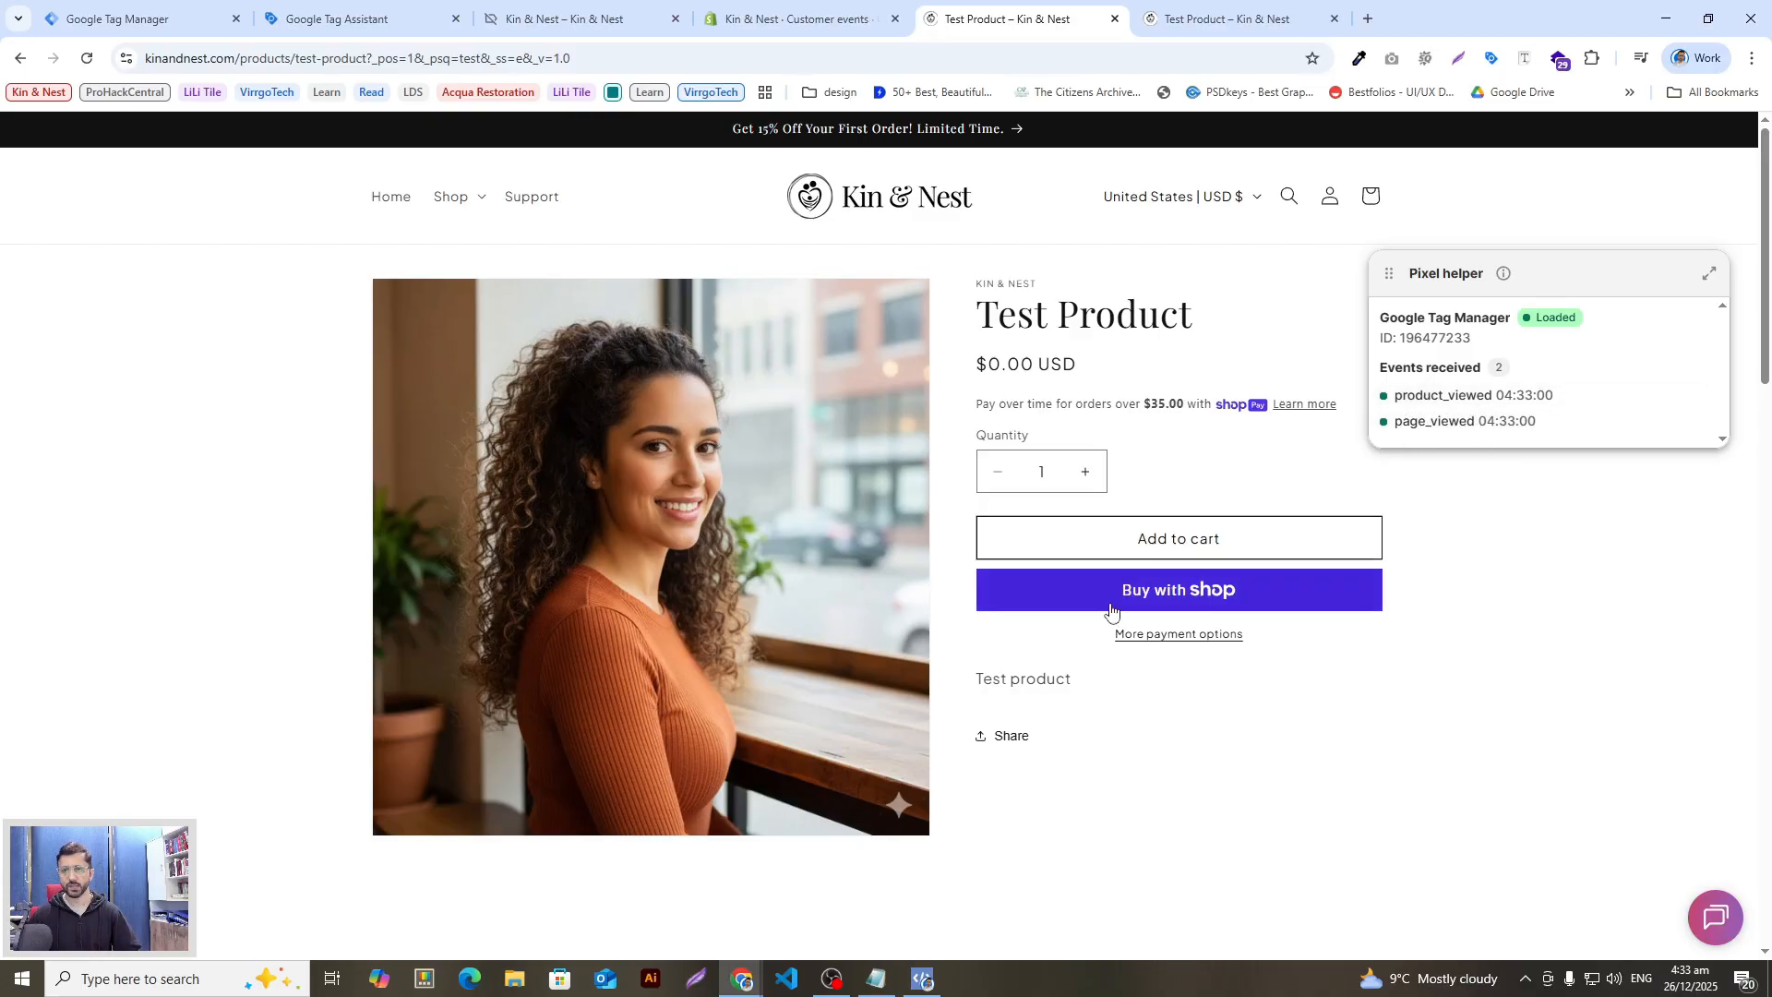
{"action": "left_click", "coordinate": [1167, 539]}
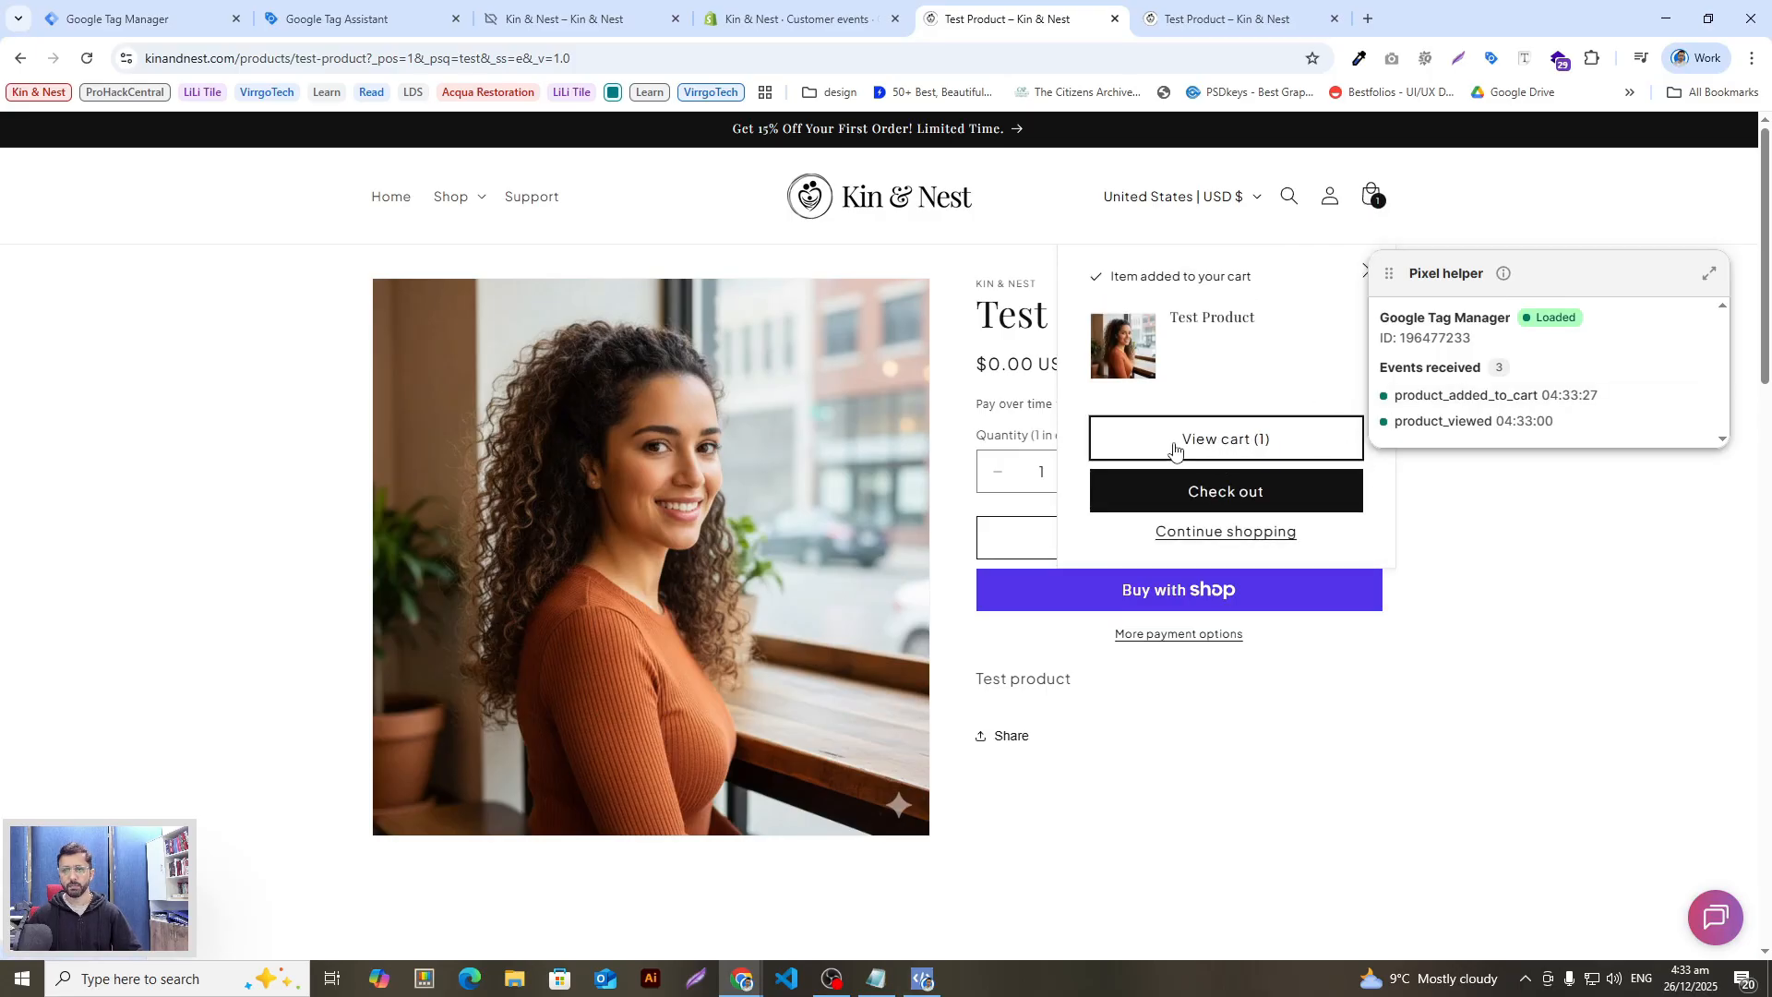
Step: Go to the cart page and proceed to checkout
{"action": "left_click", "coordinate": [1221, 451]}
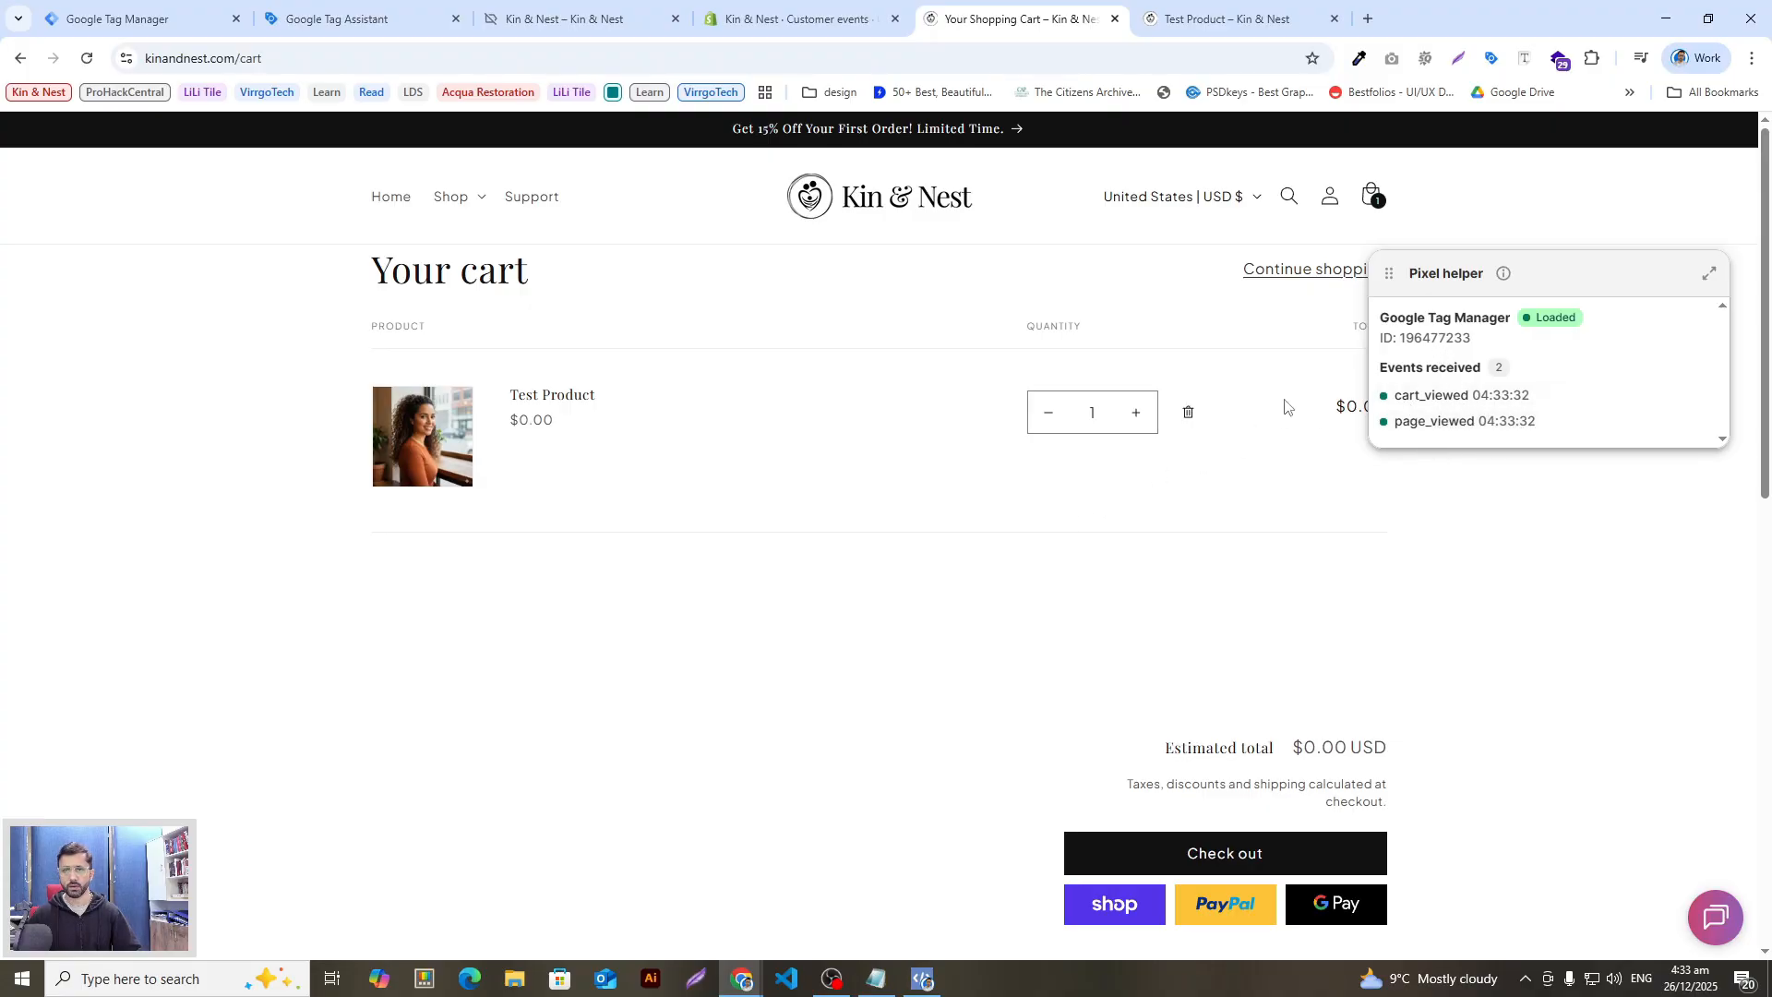
{"action": "left_click_drag", "start_coordinate": [1529, 269], "coordinate": [1239, 228]}
{"action": "left_click", "coordinate": [1252, 849]}
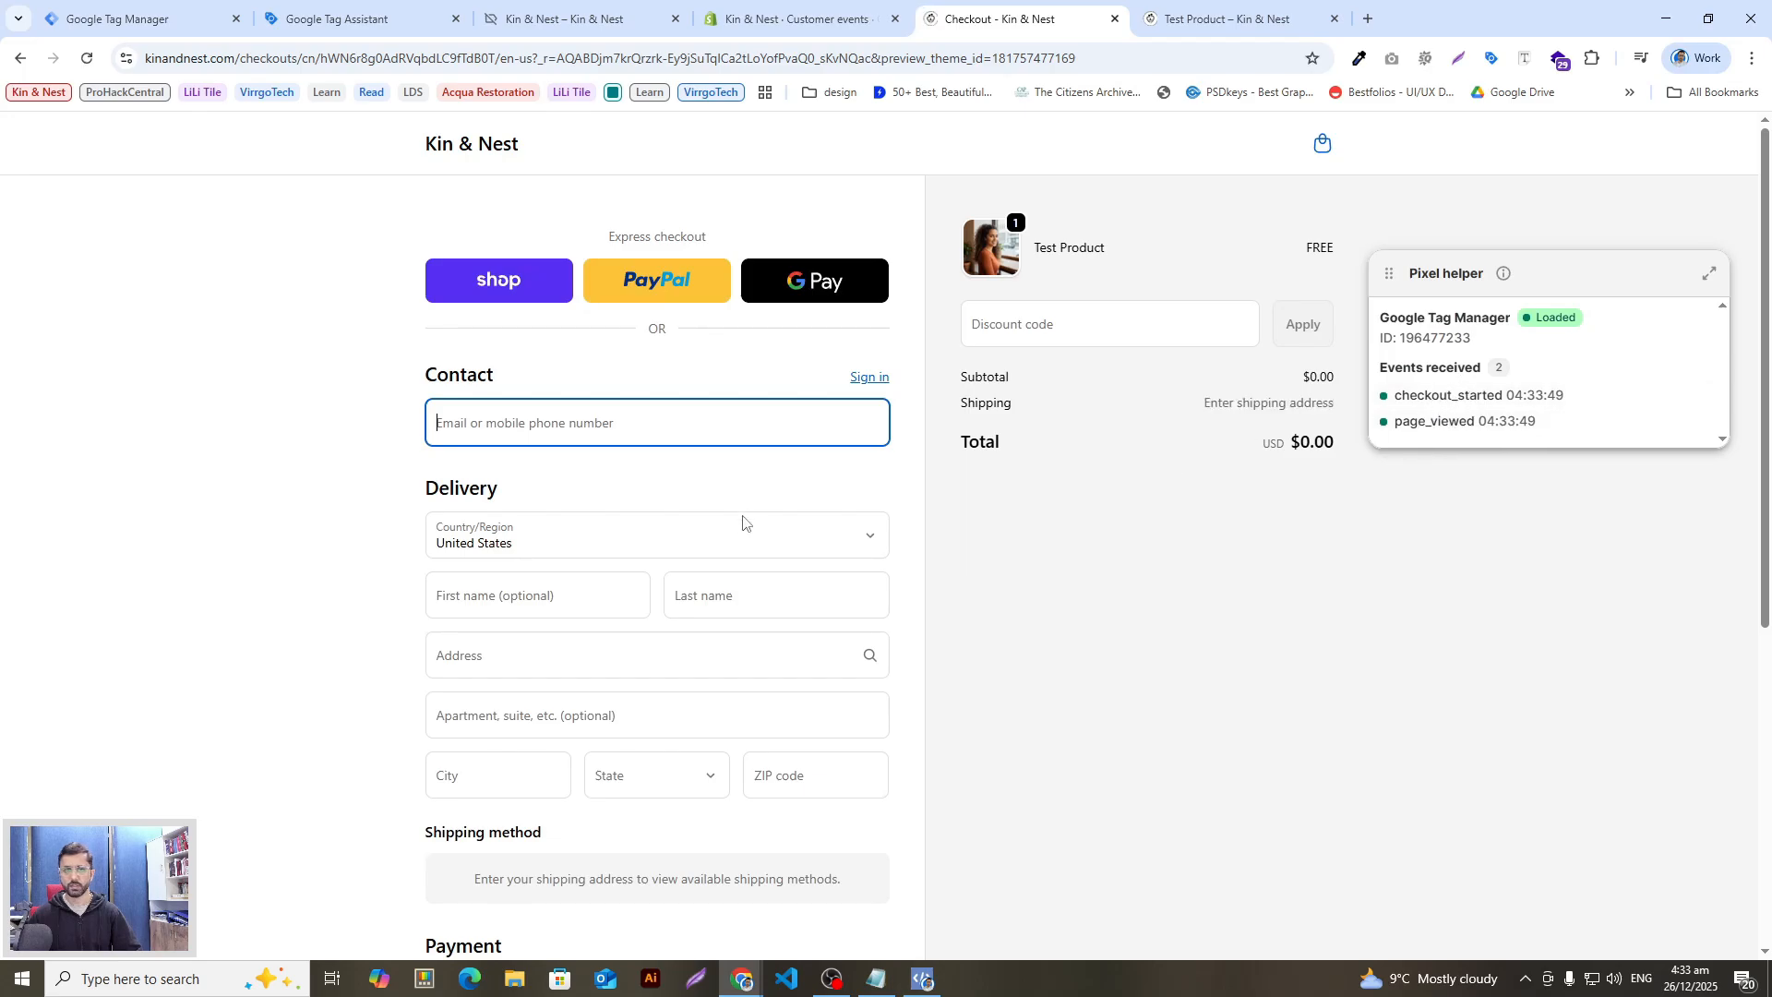
Step: Move the Pixel helper panel to the top-left and autofill the contact and delivery details
{"action": "left_click_drag", "start_coordinate": [1562, 279], "coordinate": [471, 287]}
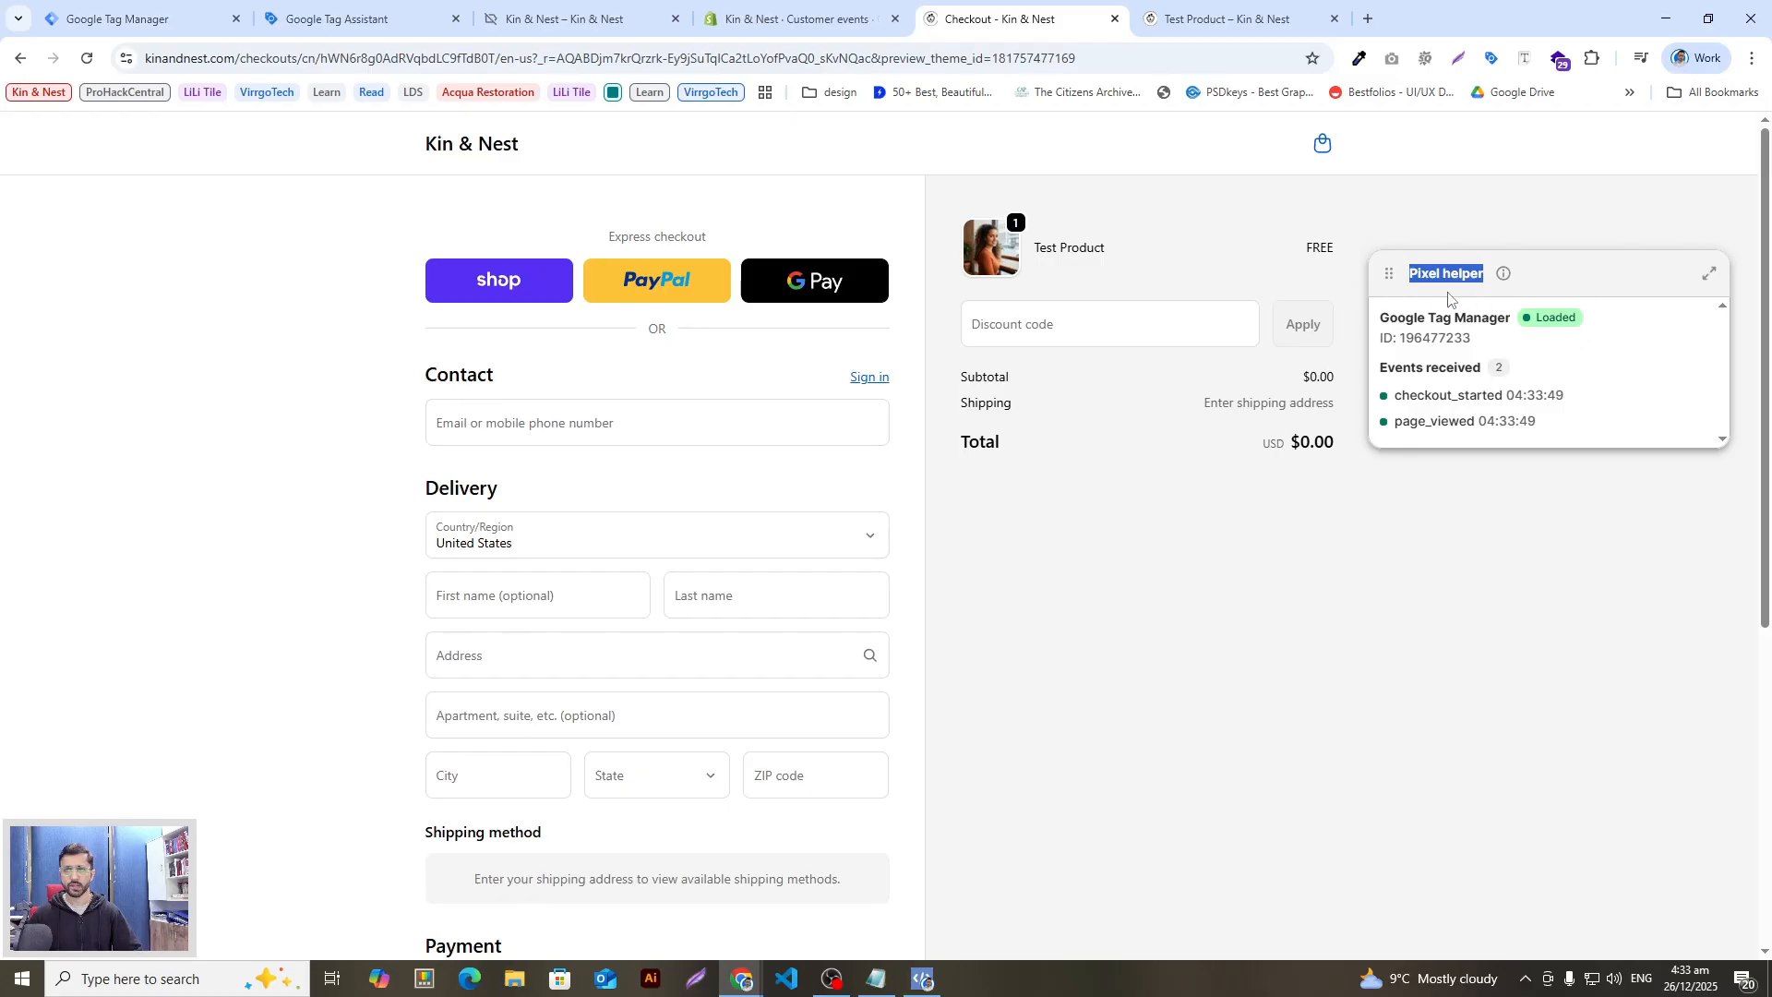
{"action": "left_click_drag", "start_coordinate": [1385, 274], "coordinate": [56, 204]}
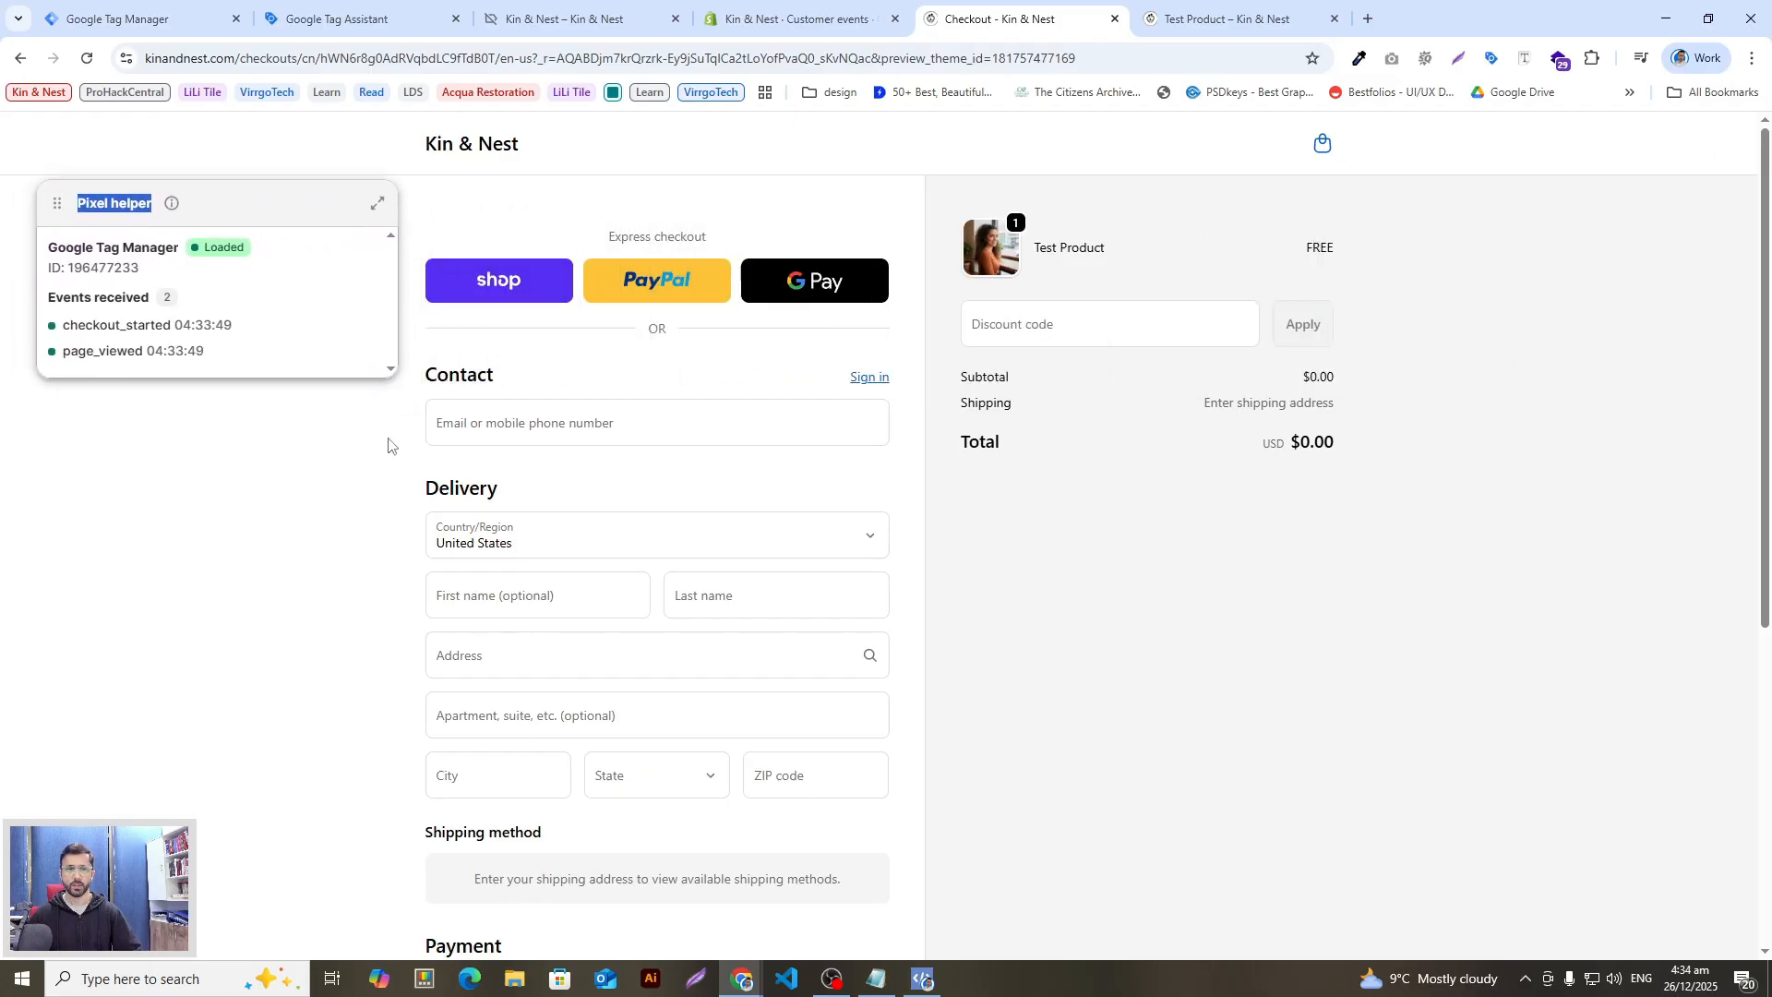
{"action": "left_click", "coordinate": [581, 429]}
{"action": "left_click", "coordinate": [590, 475]}
Step: Complete the free order and place Pixel helper over the order summary to see checkout_completed
{"action": "scroll", "coordinate": [739, 724], "scroll_direction": "down", "scroll_amount": 3}
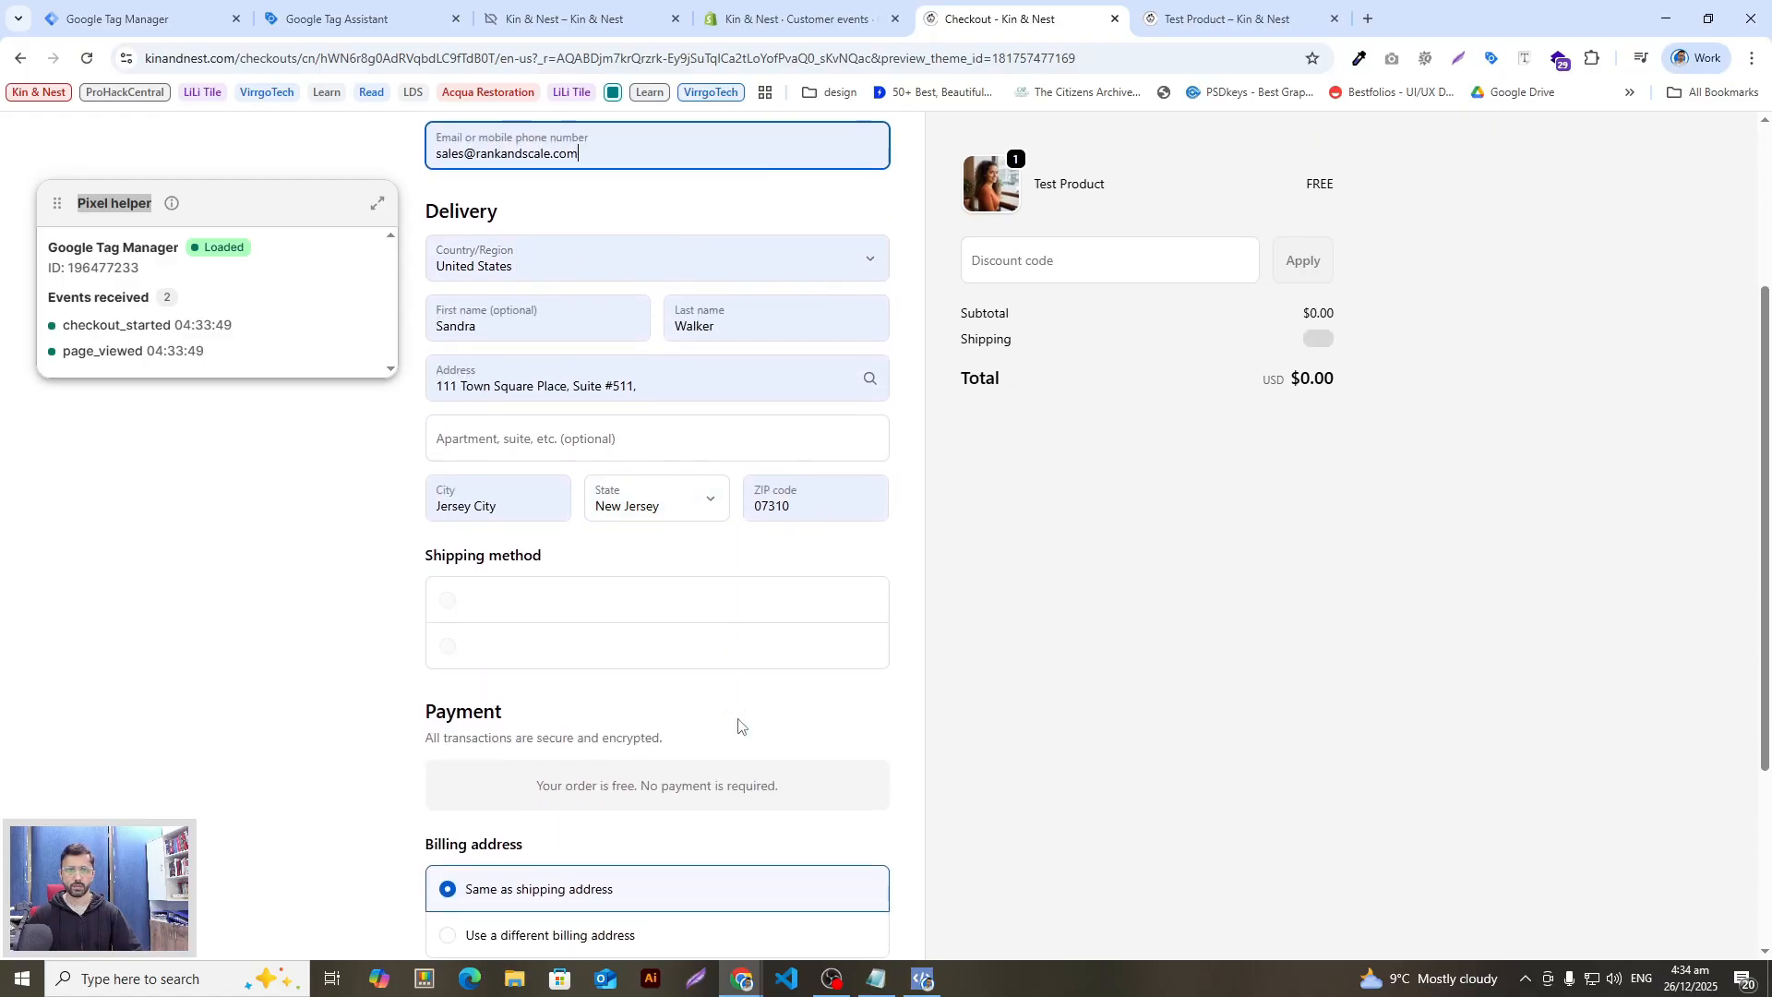
{"action": "scroll", "coordinate": [711, 739], "scroll_direction": "down", "scroll_amount": 2}
{"action": "scroll", "coordinate": [755, 724], "scroll_direction": "down", "scroll_amount": 3}
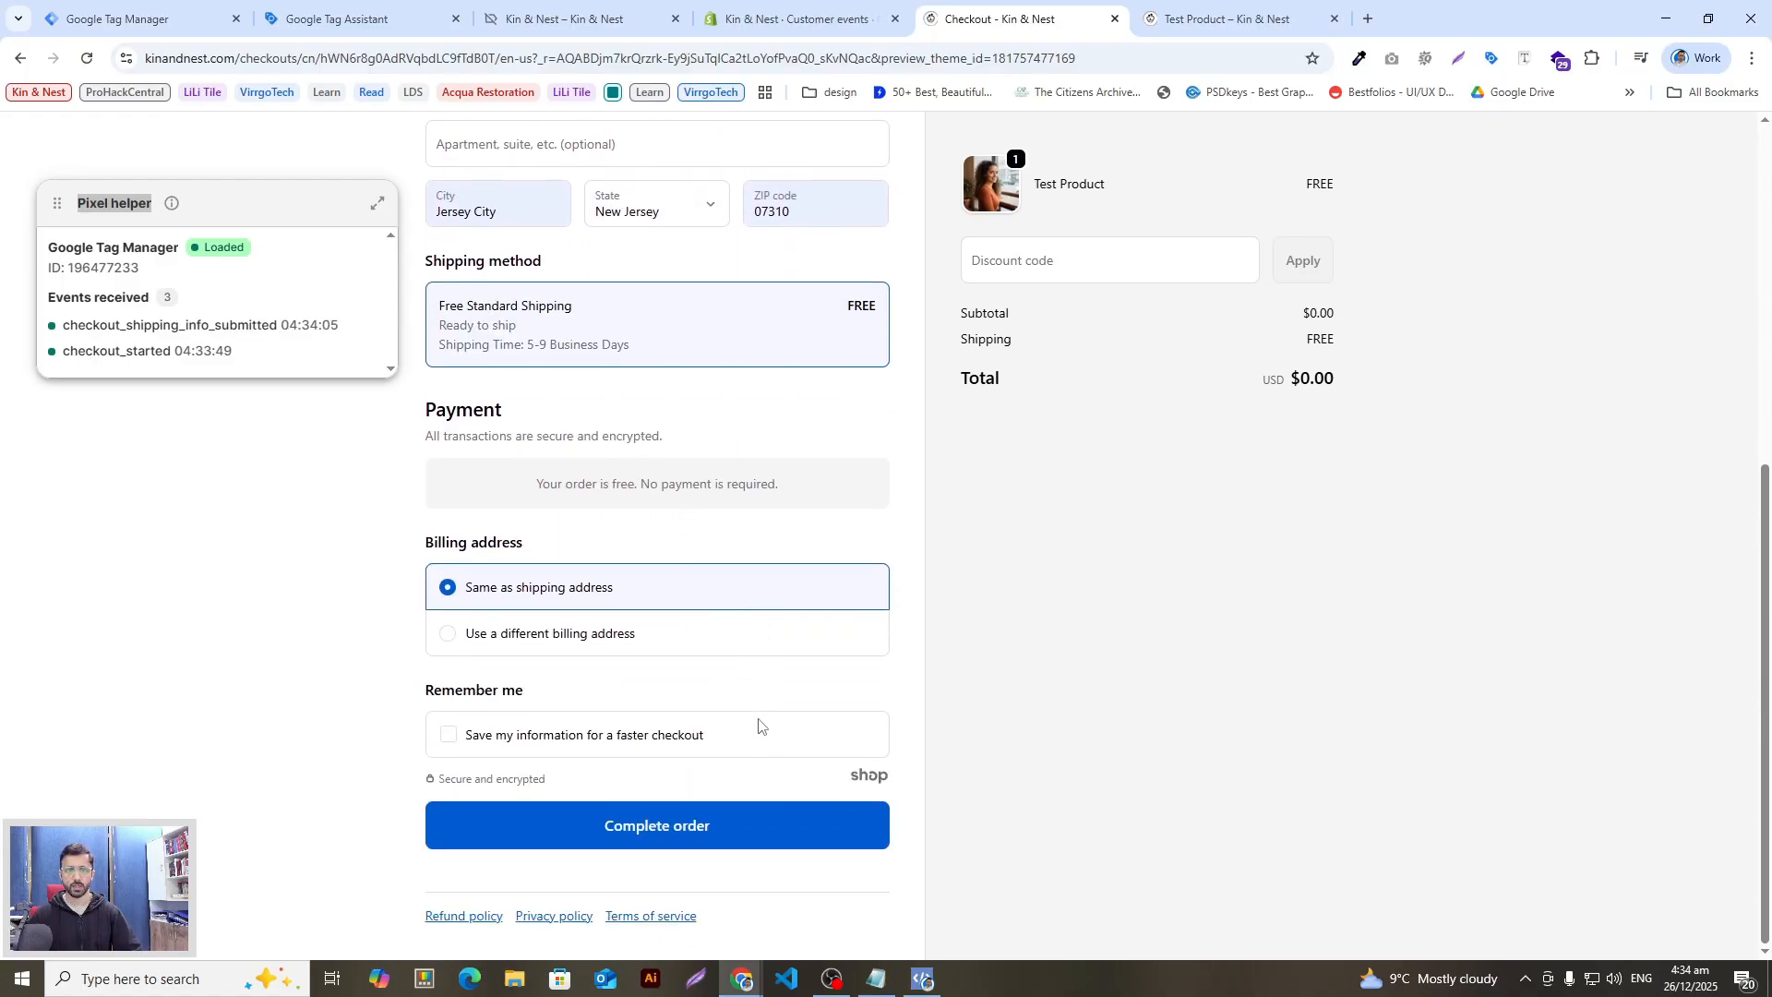
{"action": "left_click", "coordinate": [690, 837]}
{"action": "scroll", "coordinate": [908, 604], "scroll_direction": "down", "scroll_amount": 5}
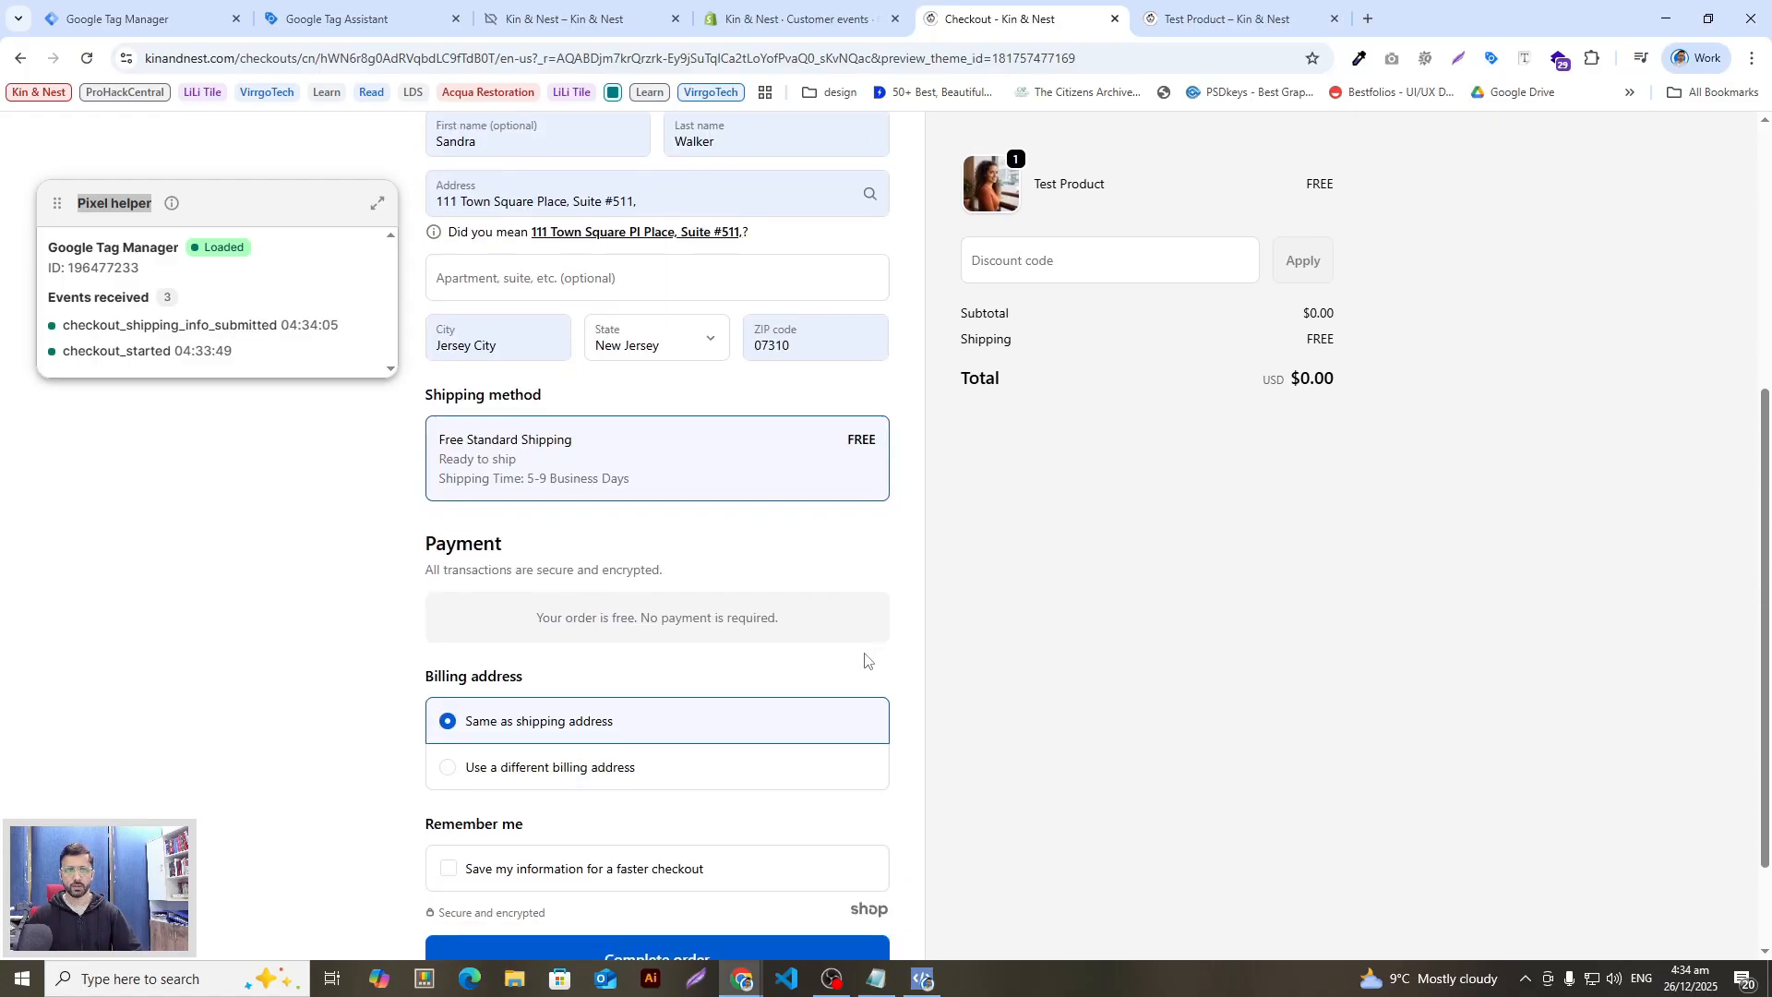
{"action": "scroll", "coordinate": [718, 890], "scroll_direction": "down", "scroll_amount": 2}
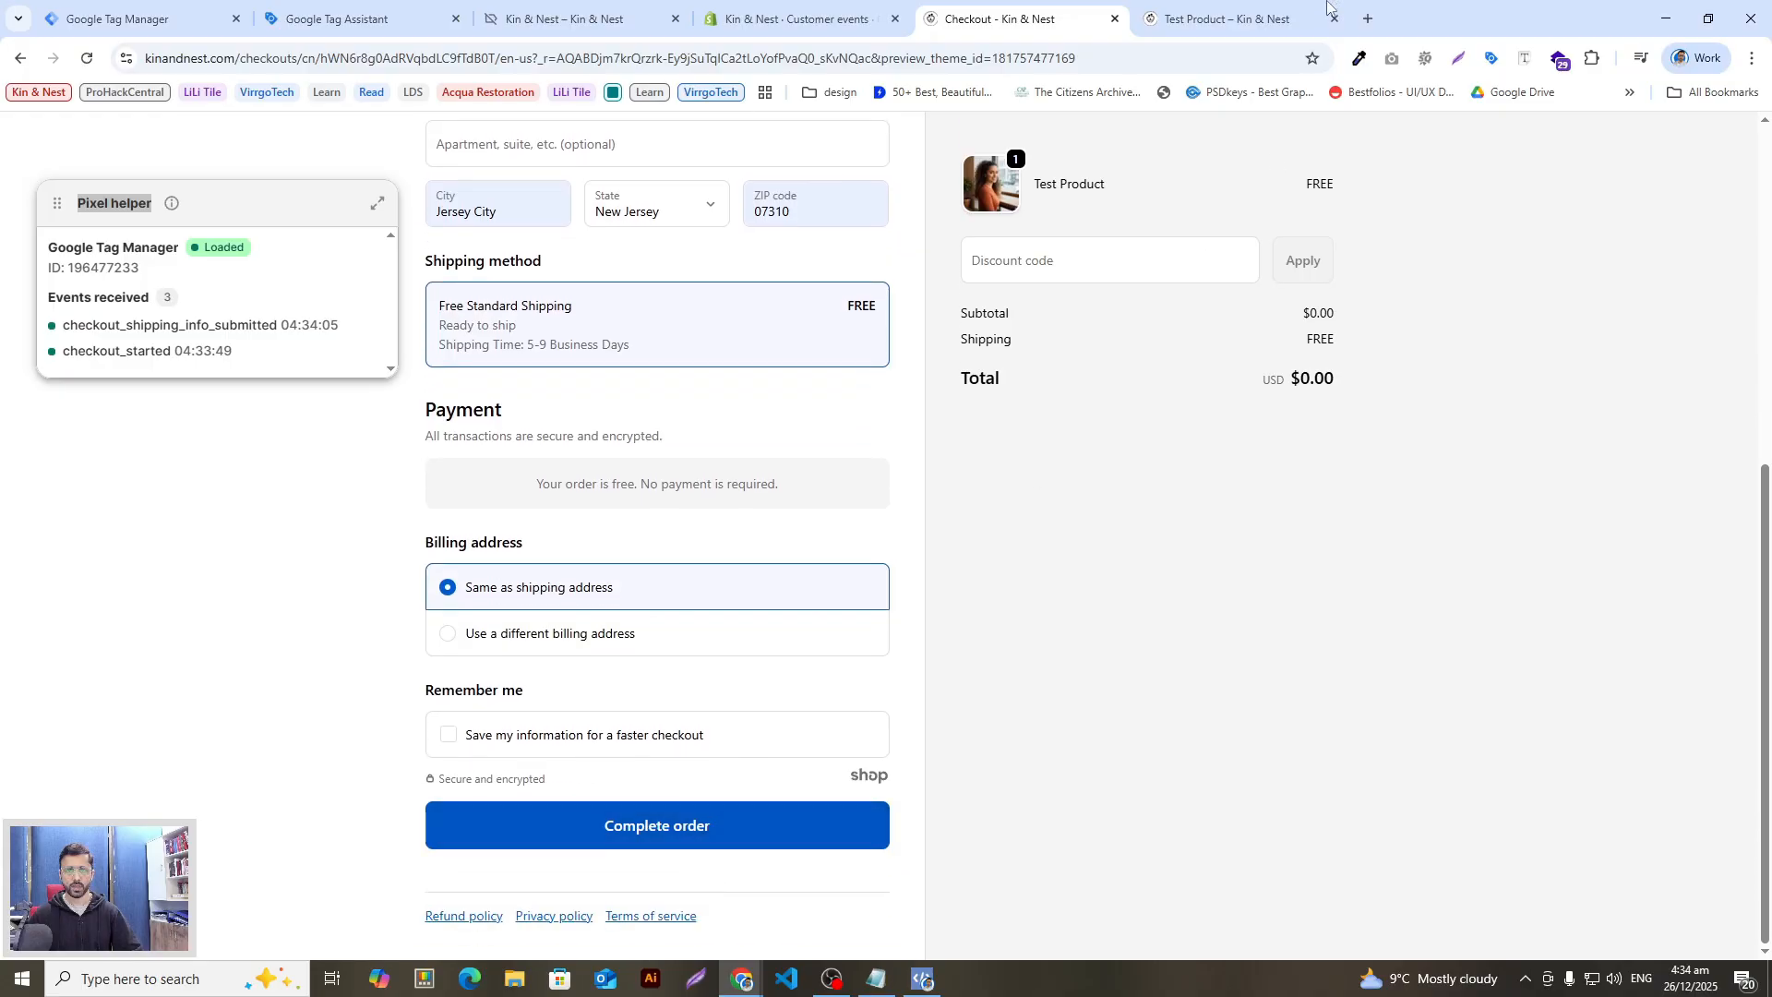
{"action": "left_click", "coordinate": [711, 826]}
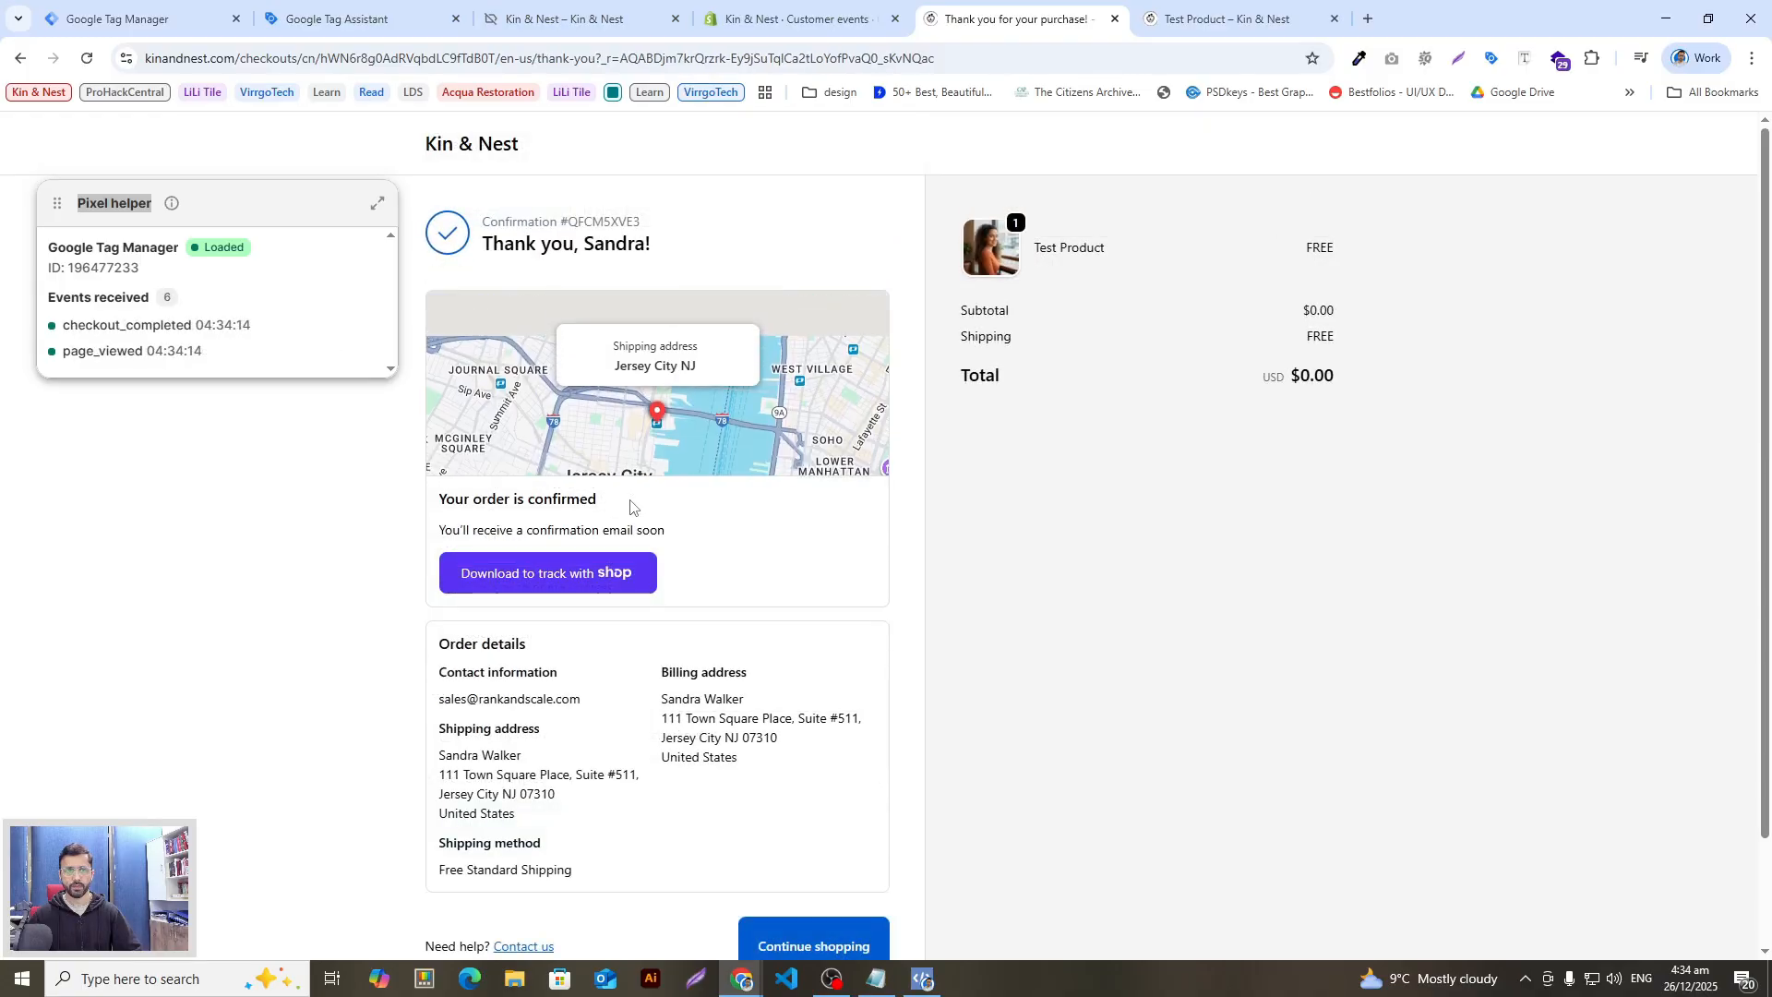
{"action": "left_click", "coordinate": [199, 205]}
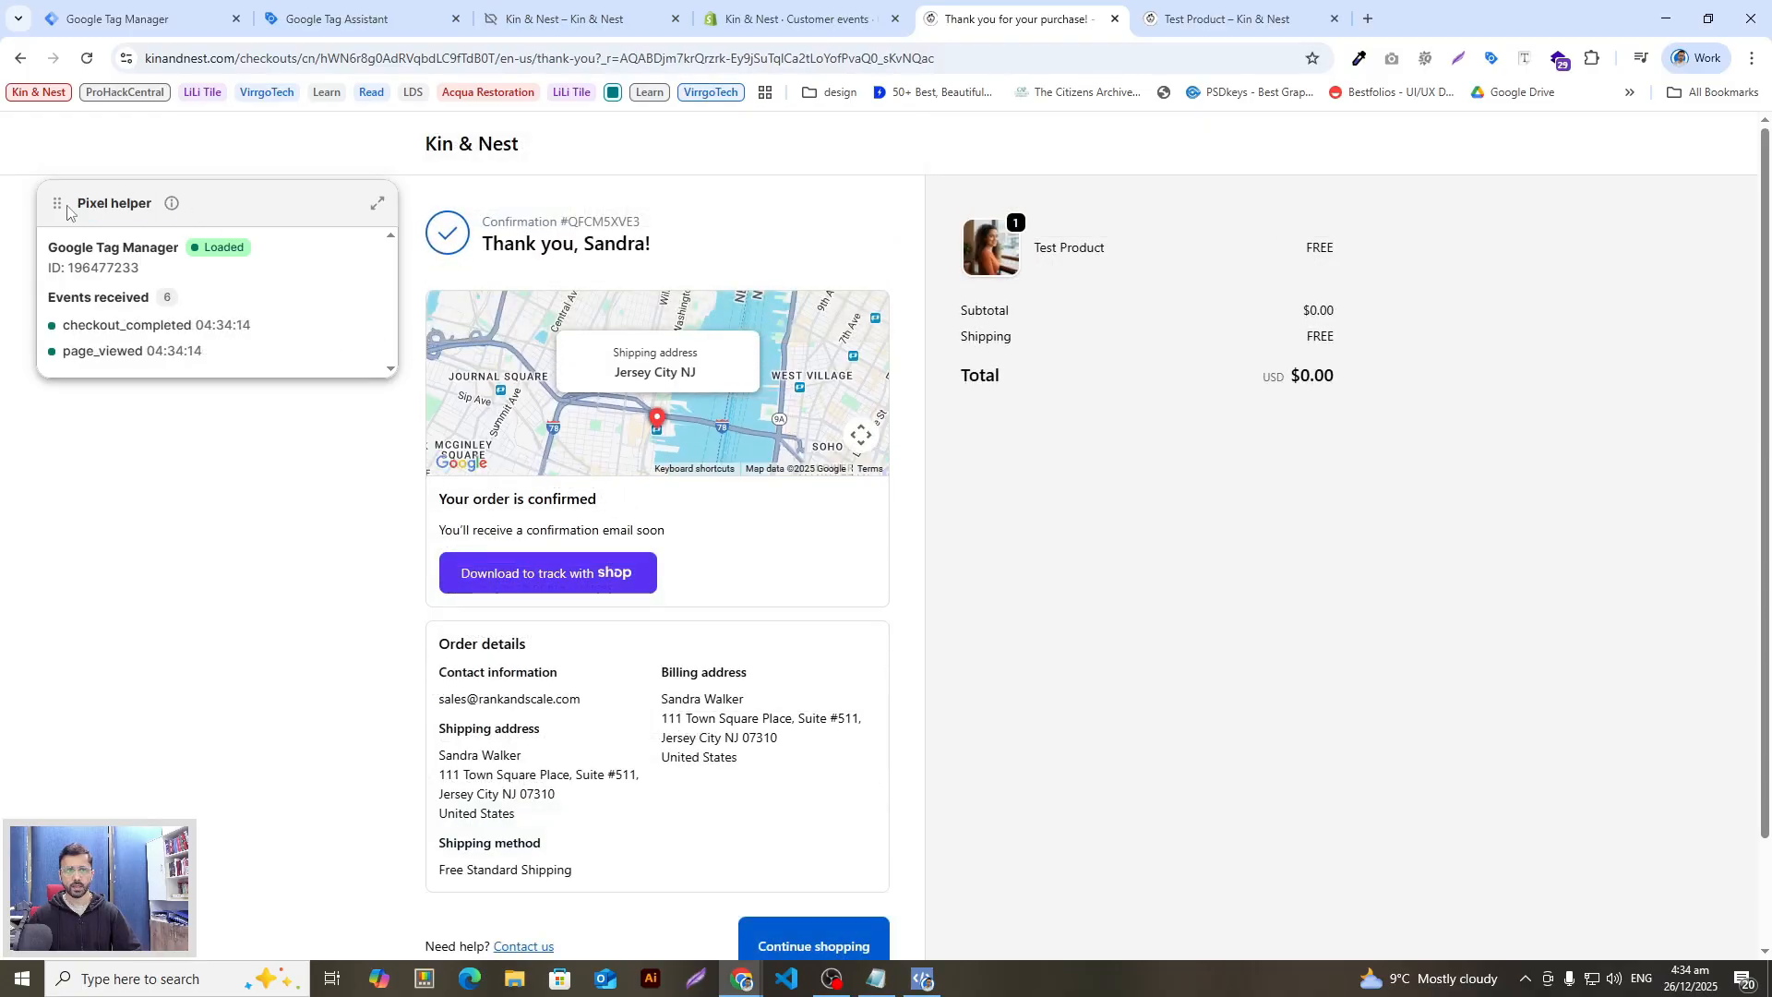
{"action": "left_click_drag", "start_coordinate": [58, 204], "coordinate": [1210, 193]}
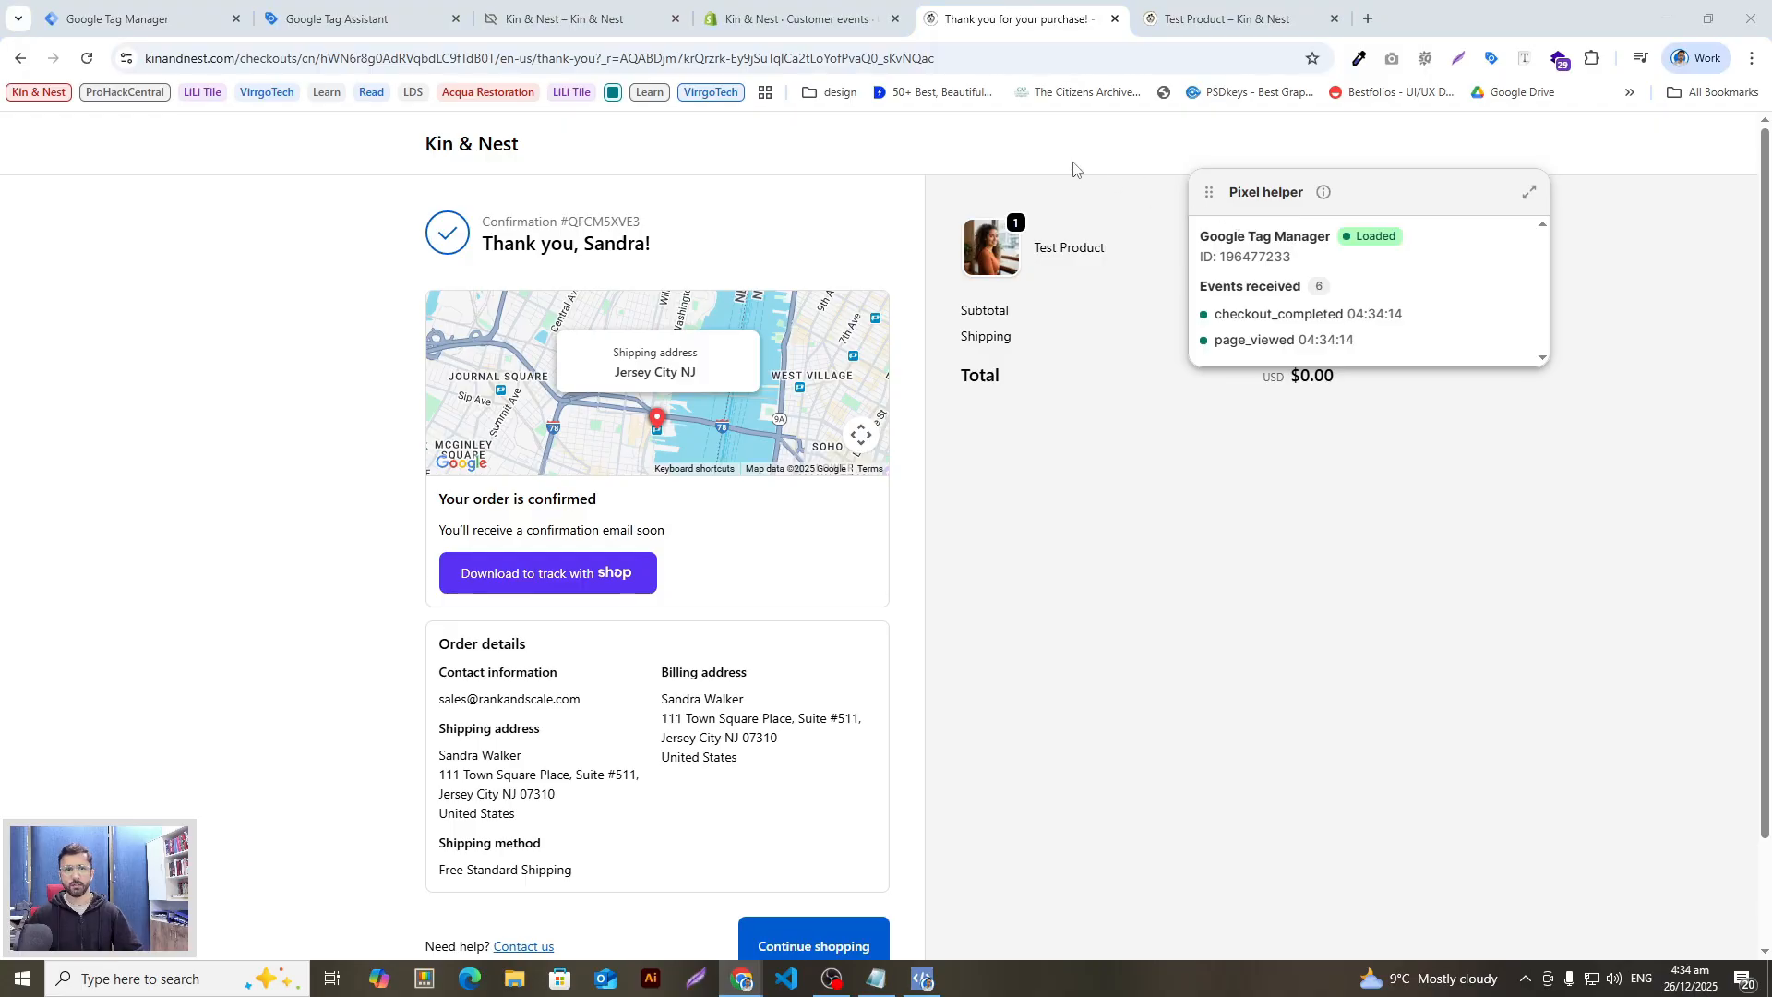
{"action": "key", "text": "alt+Tab"}
{"action": "key", "text": "alt+Tab"}
{"action": "key", "text": "alt+Tab"}
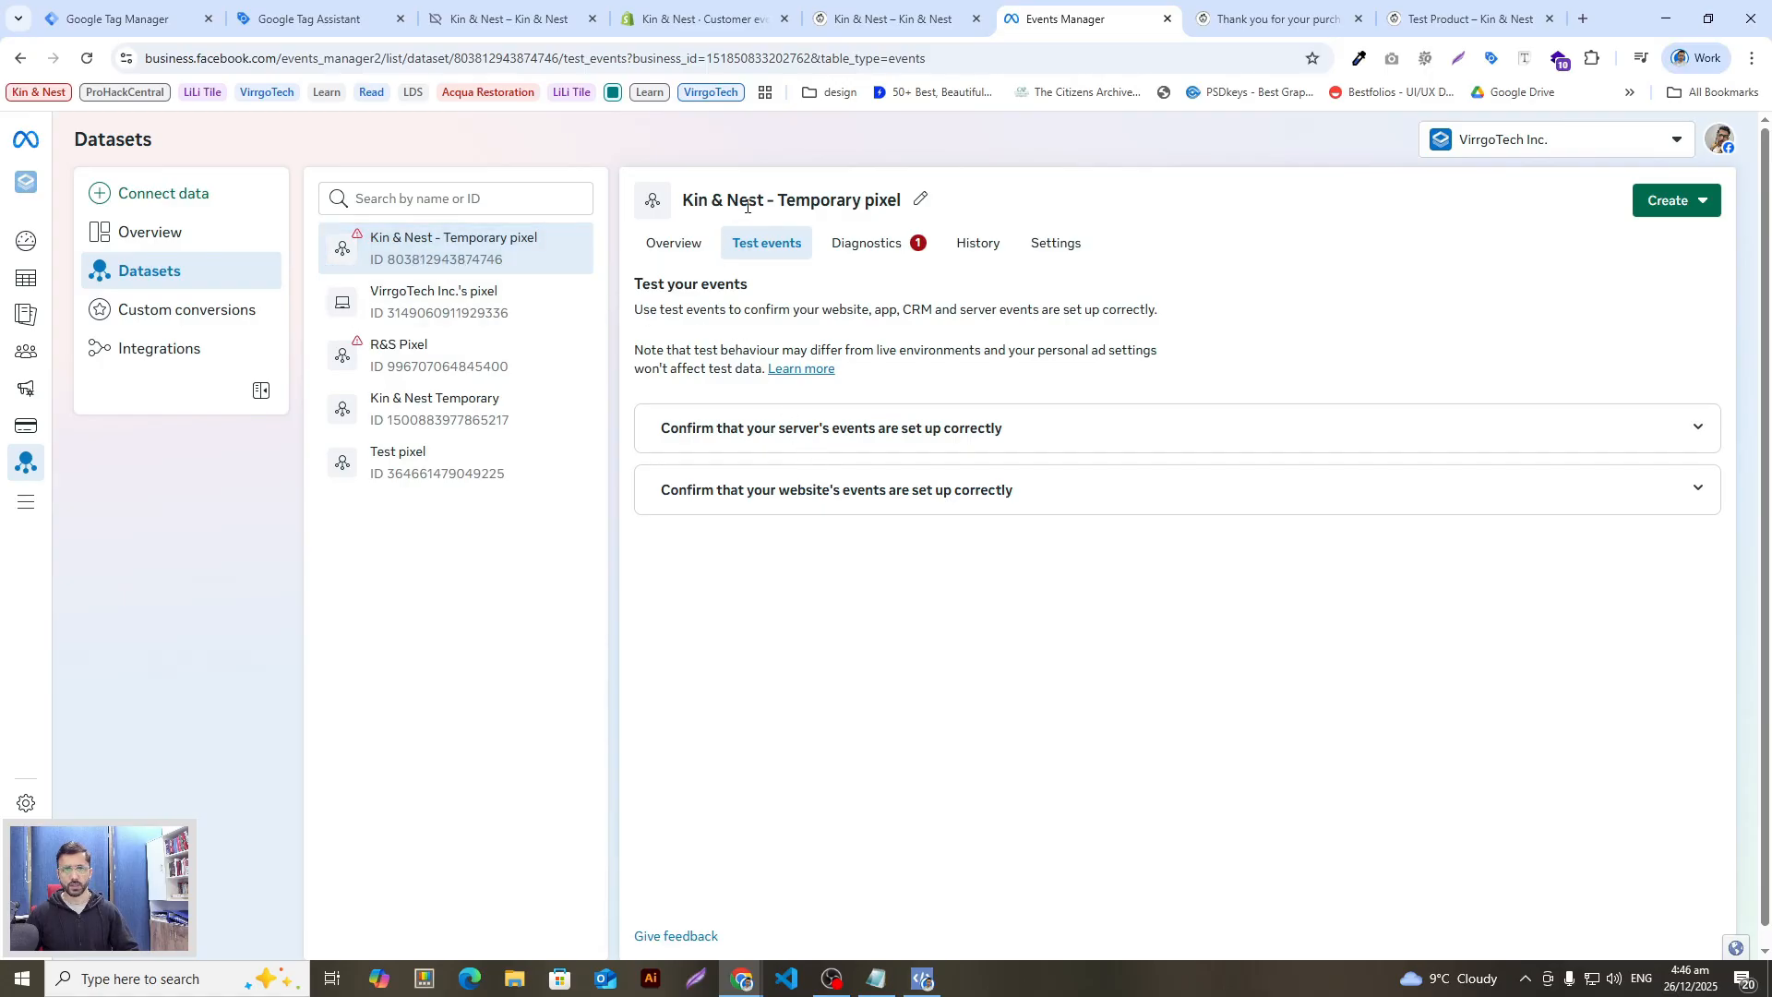
Step: Paste the kinandnest.com store address into Test events and start a website test
{"action": "left_click", "coordinate": [872, 498]}
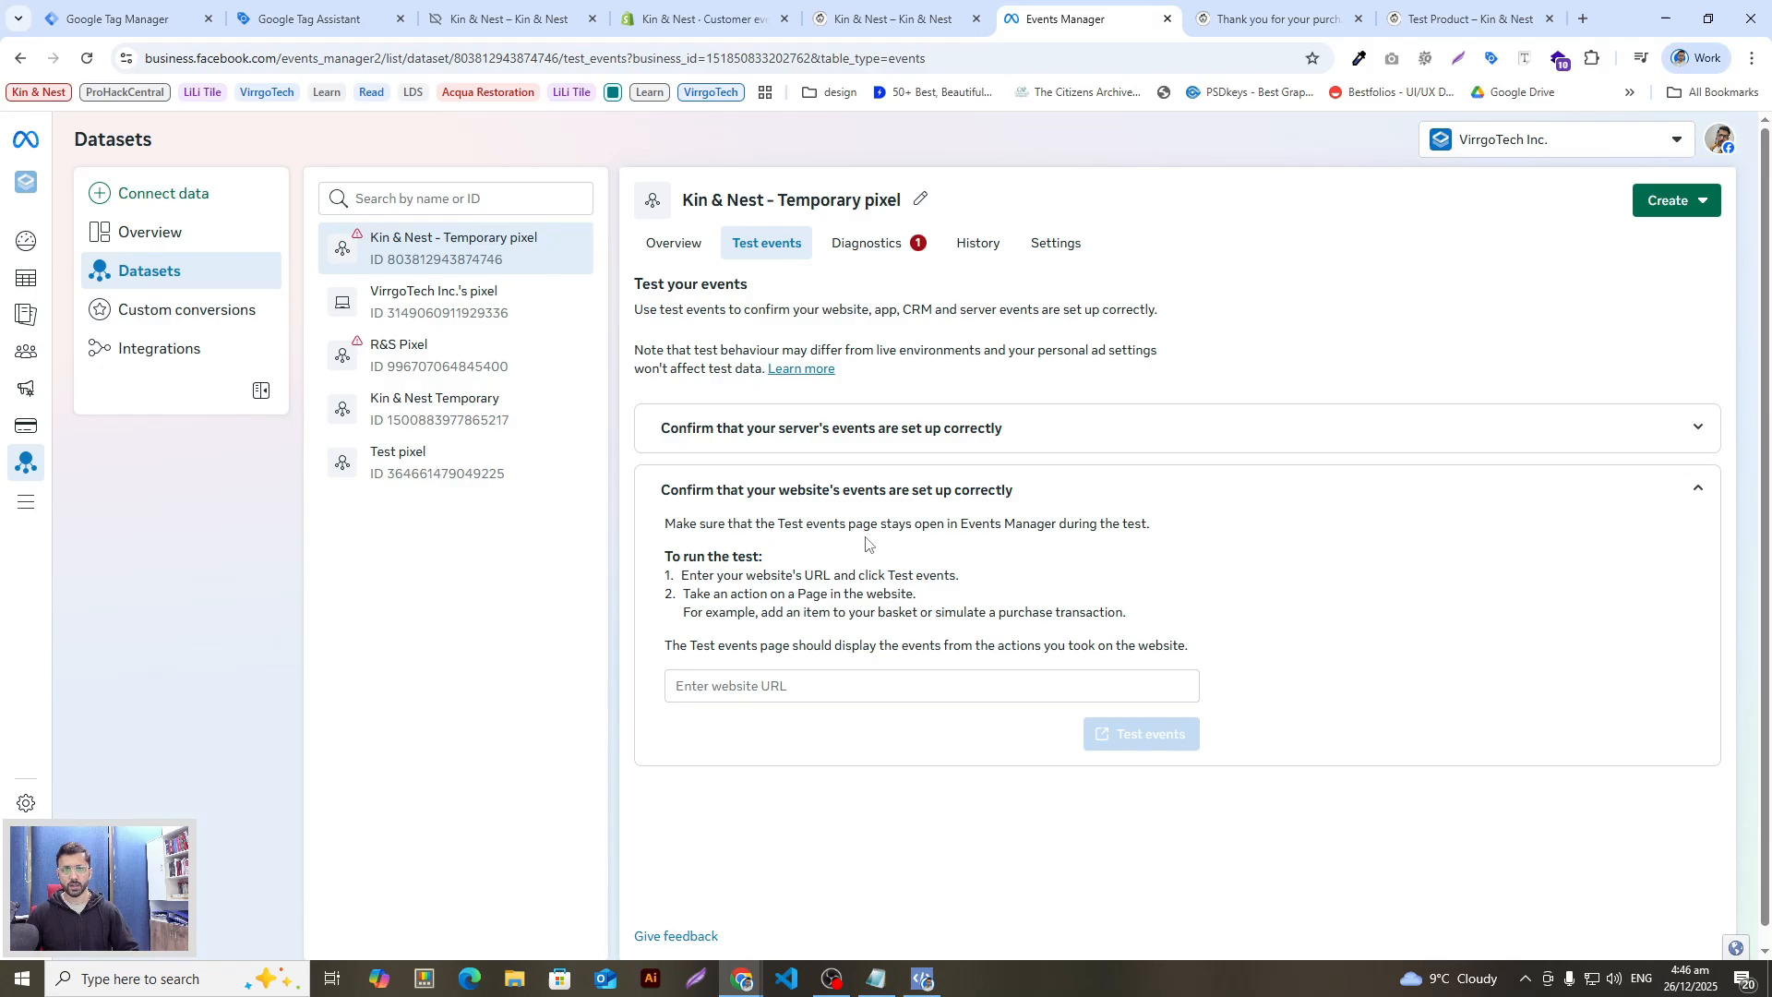
{"action": "left_click", "coordinate": [717, 61]}
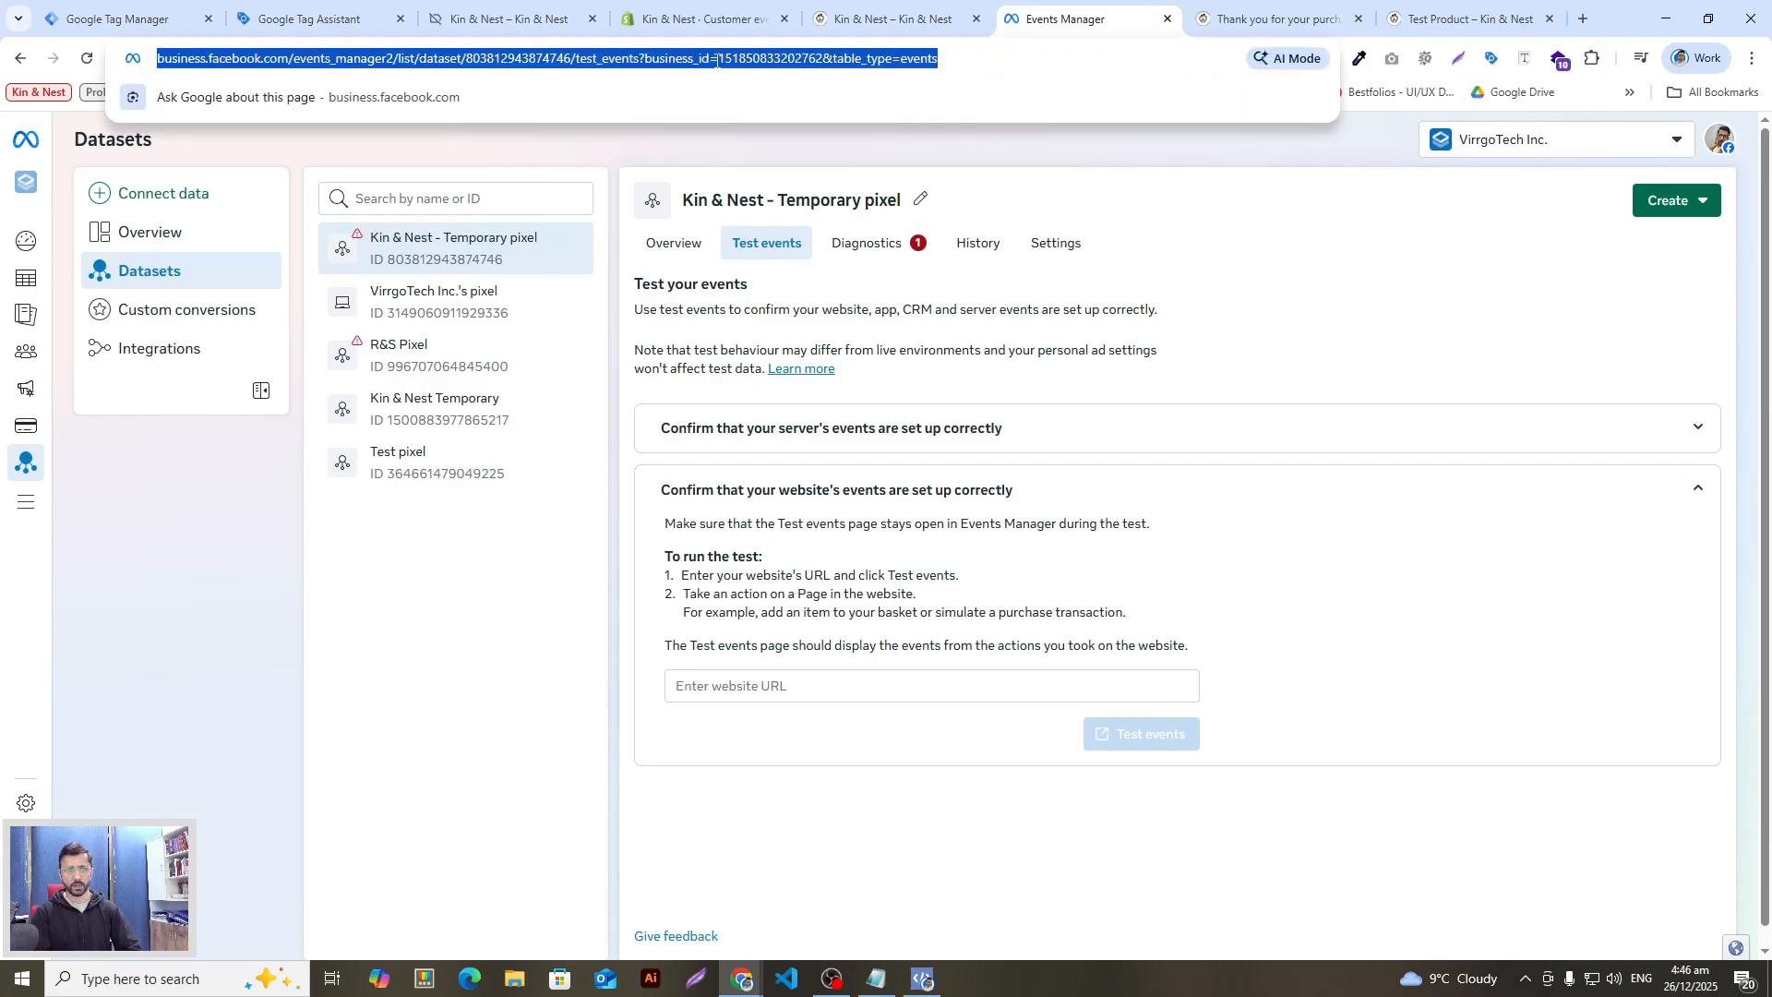
{"action": "type", "text": "kinandnest.com"}
{"action": "key", "text": "ctrl+c"}
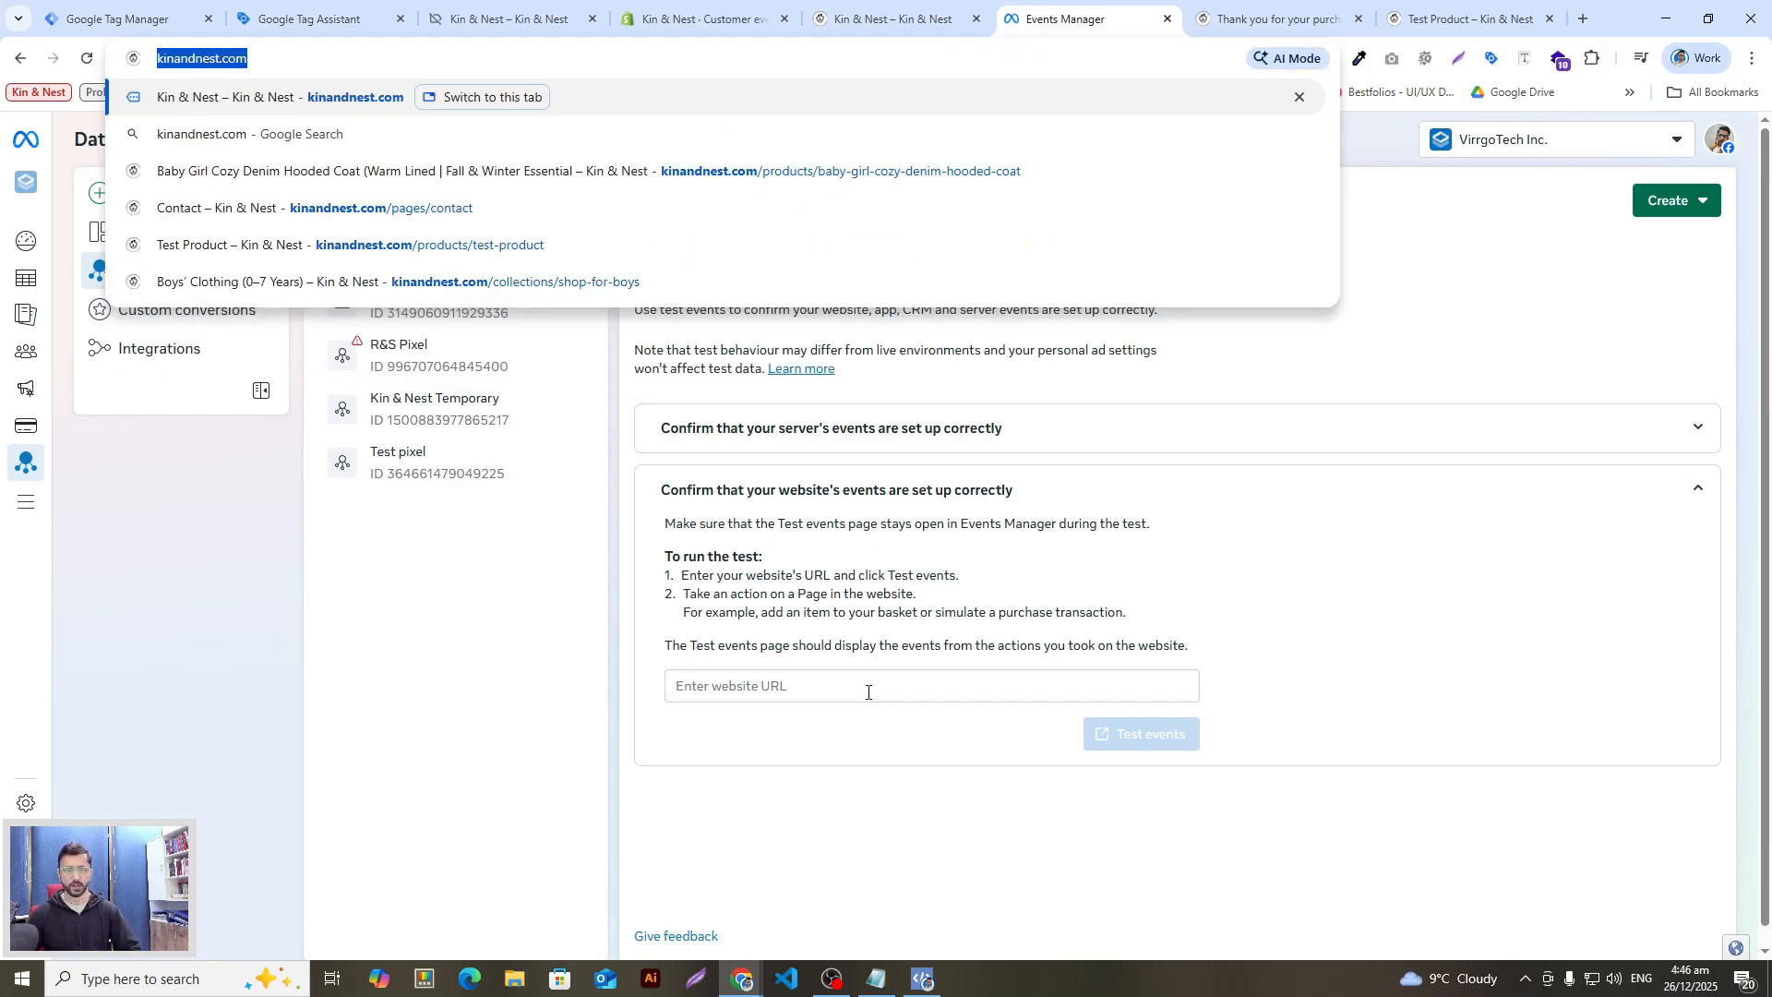
{"action": "left_click", "coordinate": [869, 686]}
{"action": "key", "text": "ctrl+v"}
{"action": "left_click", "coordinate": [1096, 748]}
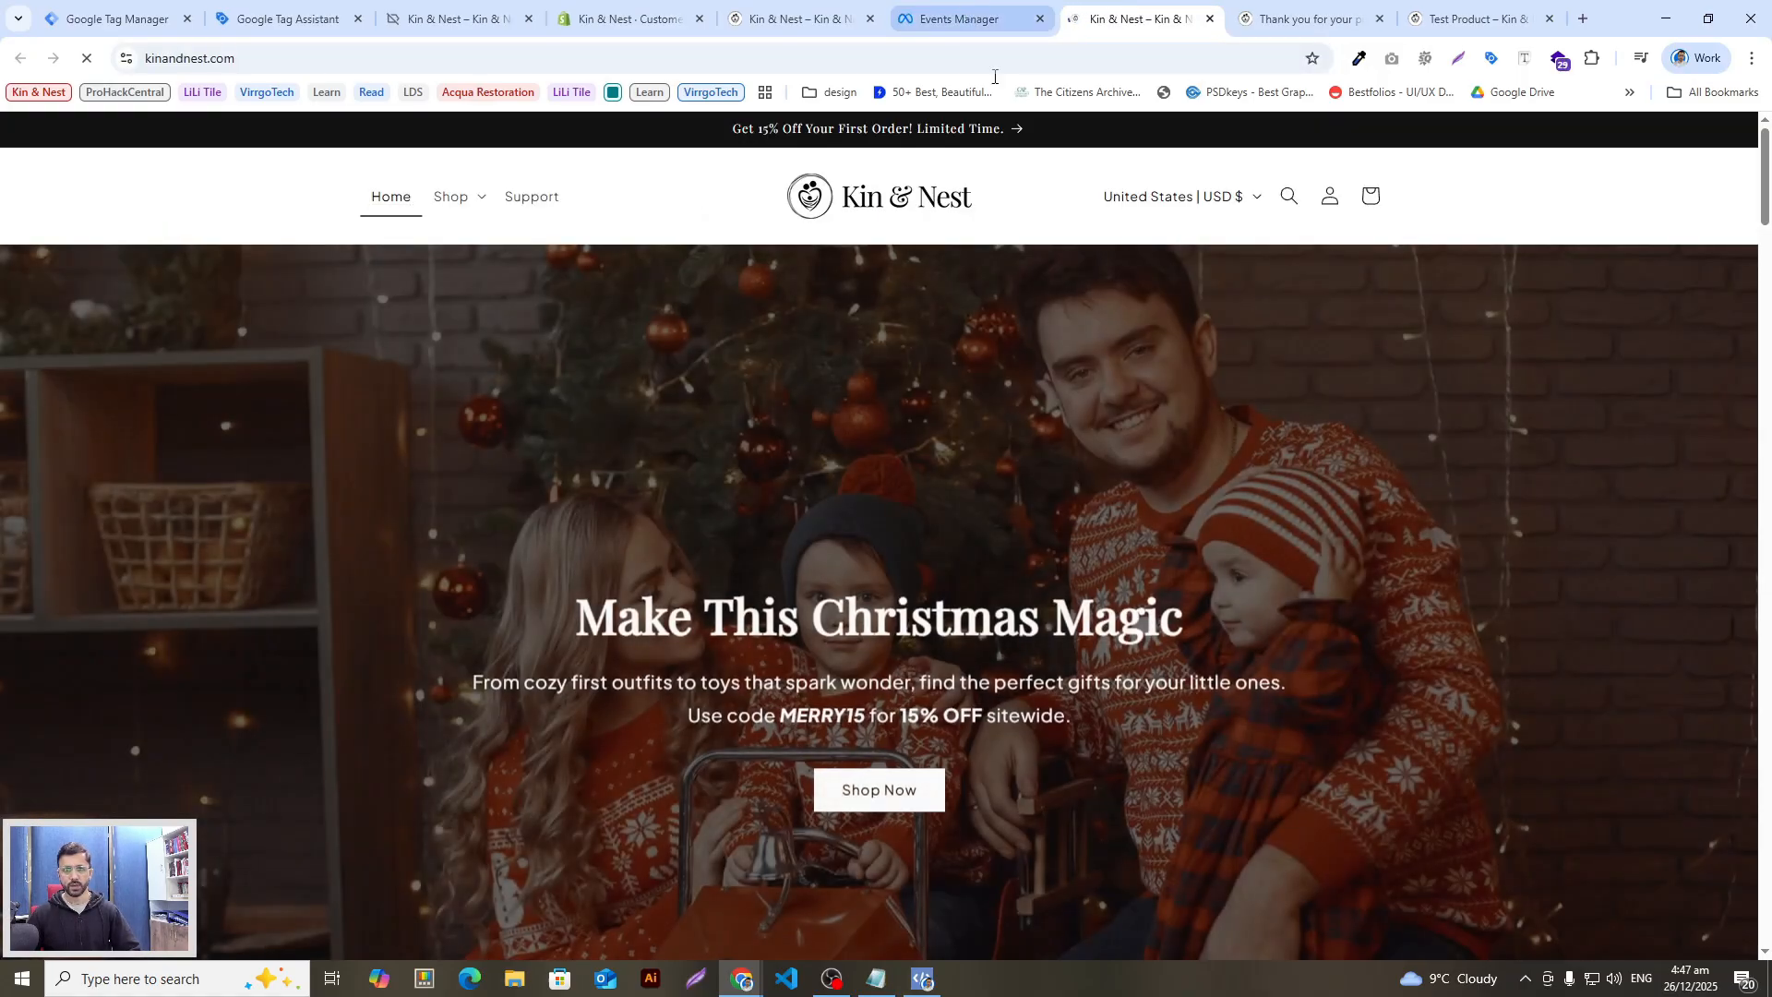
Step: Check the PageView event, then open Test Product and check for the View content event
{"action": "left_click", "coordinate": [960, 18]}
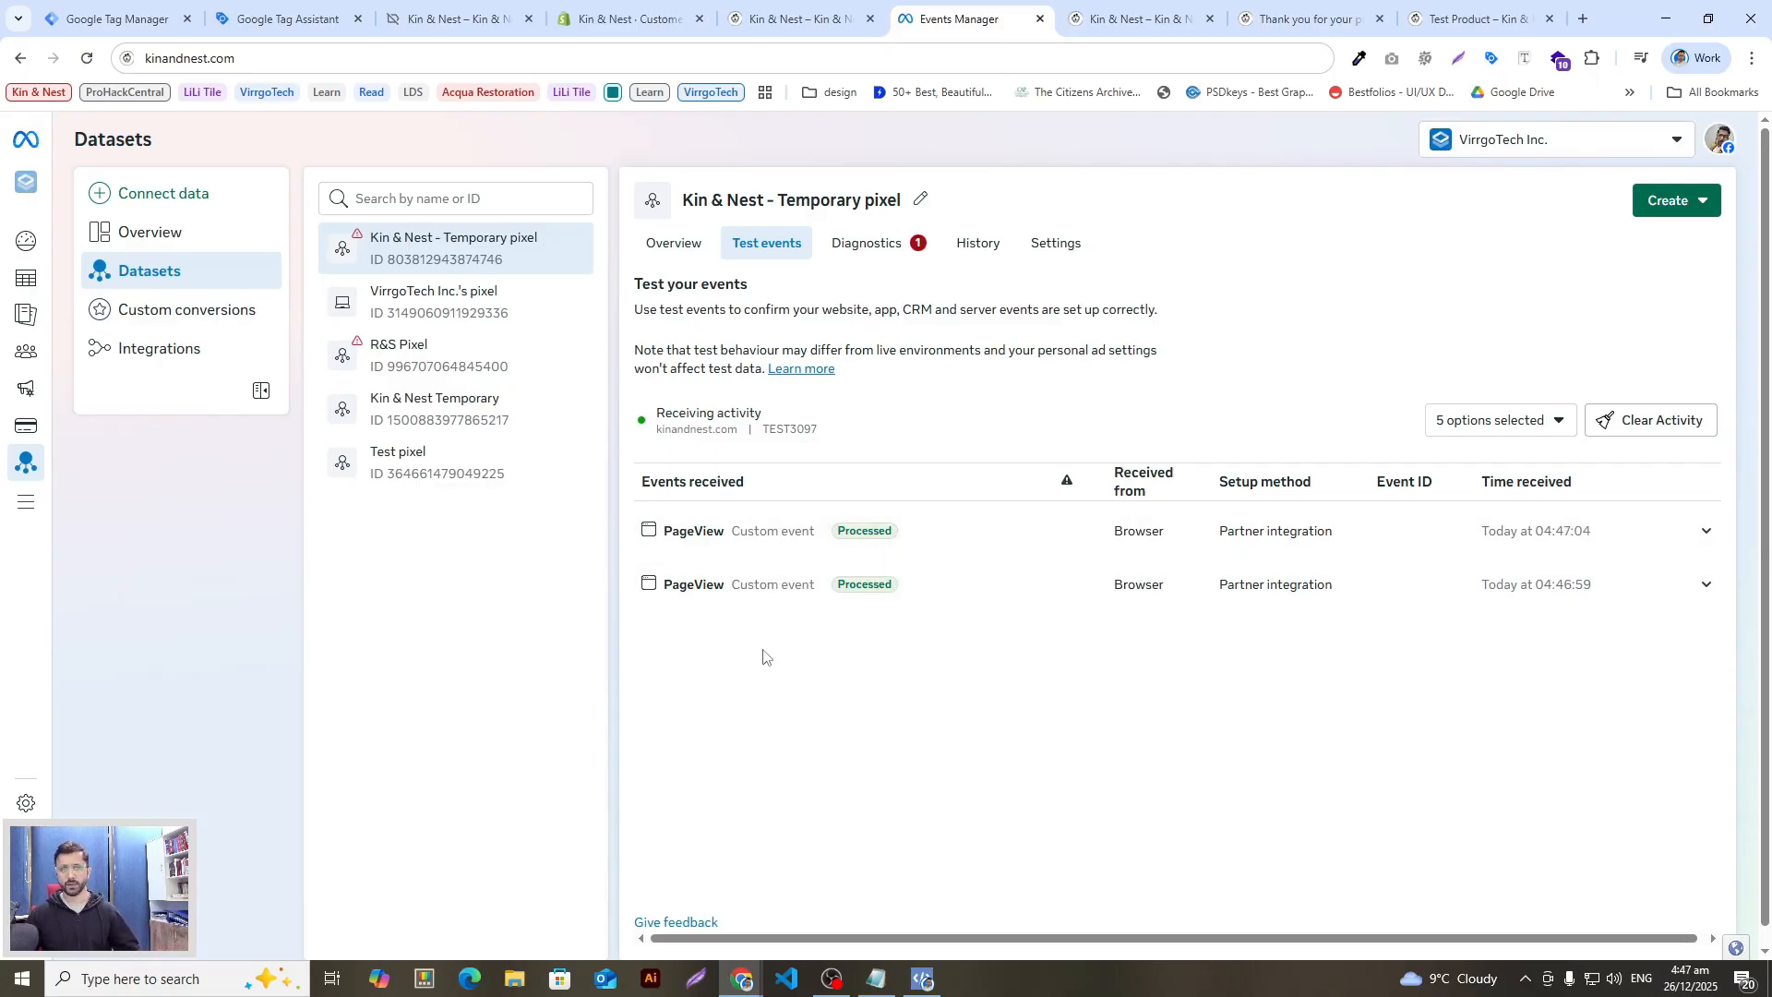
{"action": "left_click", "coordinate": [1145, 18]}
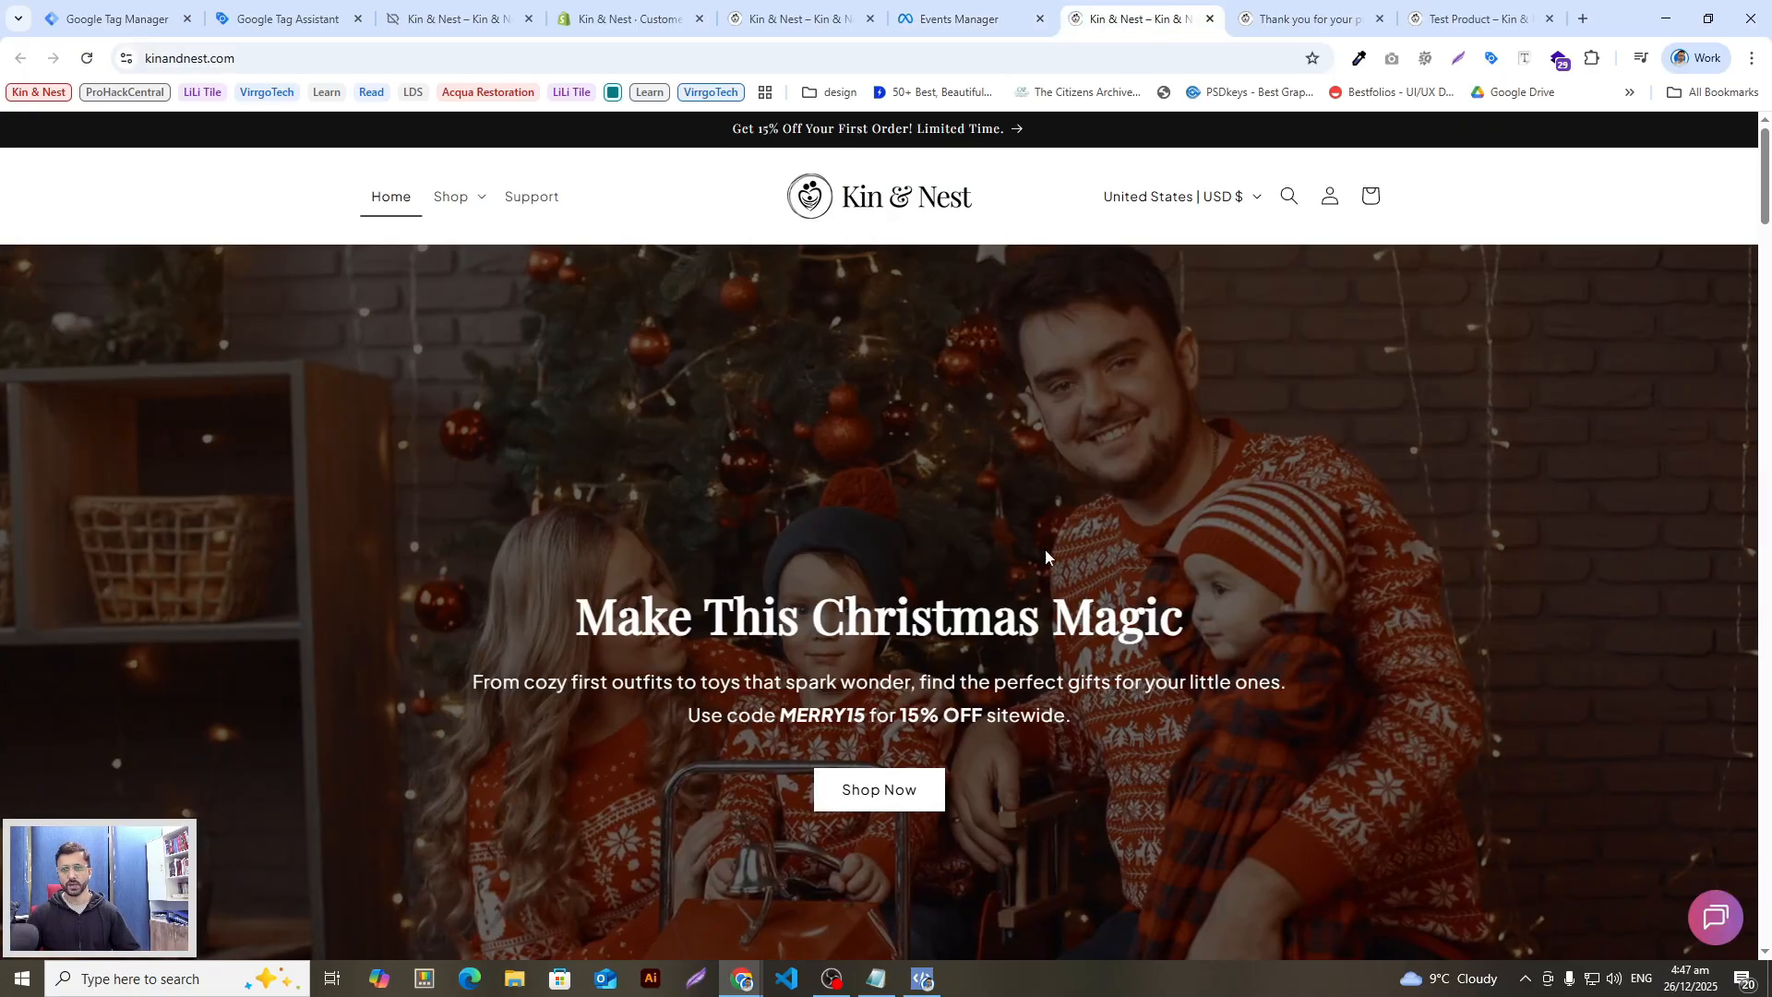
{"action": "scroll", "coordinate": [1007, 641], "scroll_direction": "down", "scroll_amount": 10}
{"action": "scroll", "coordinate": [982, 535], "scroll_direction": "up", "scroll_amount": 5}
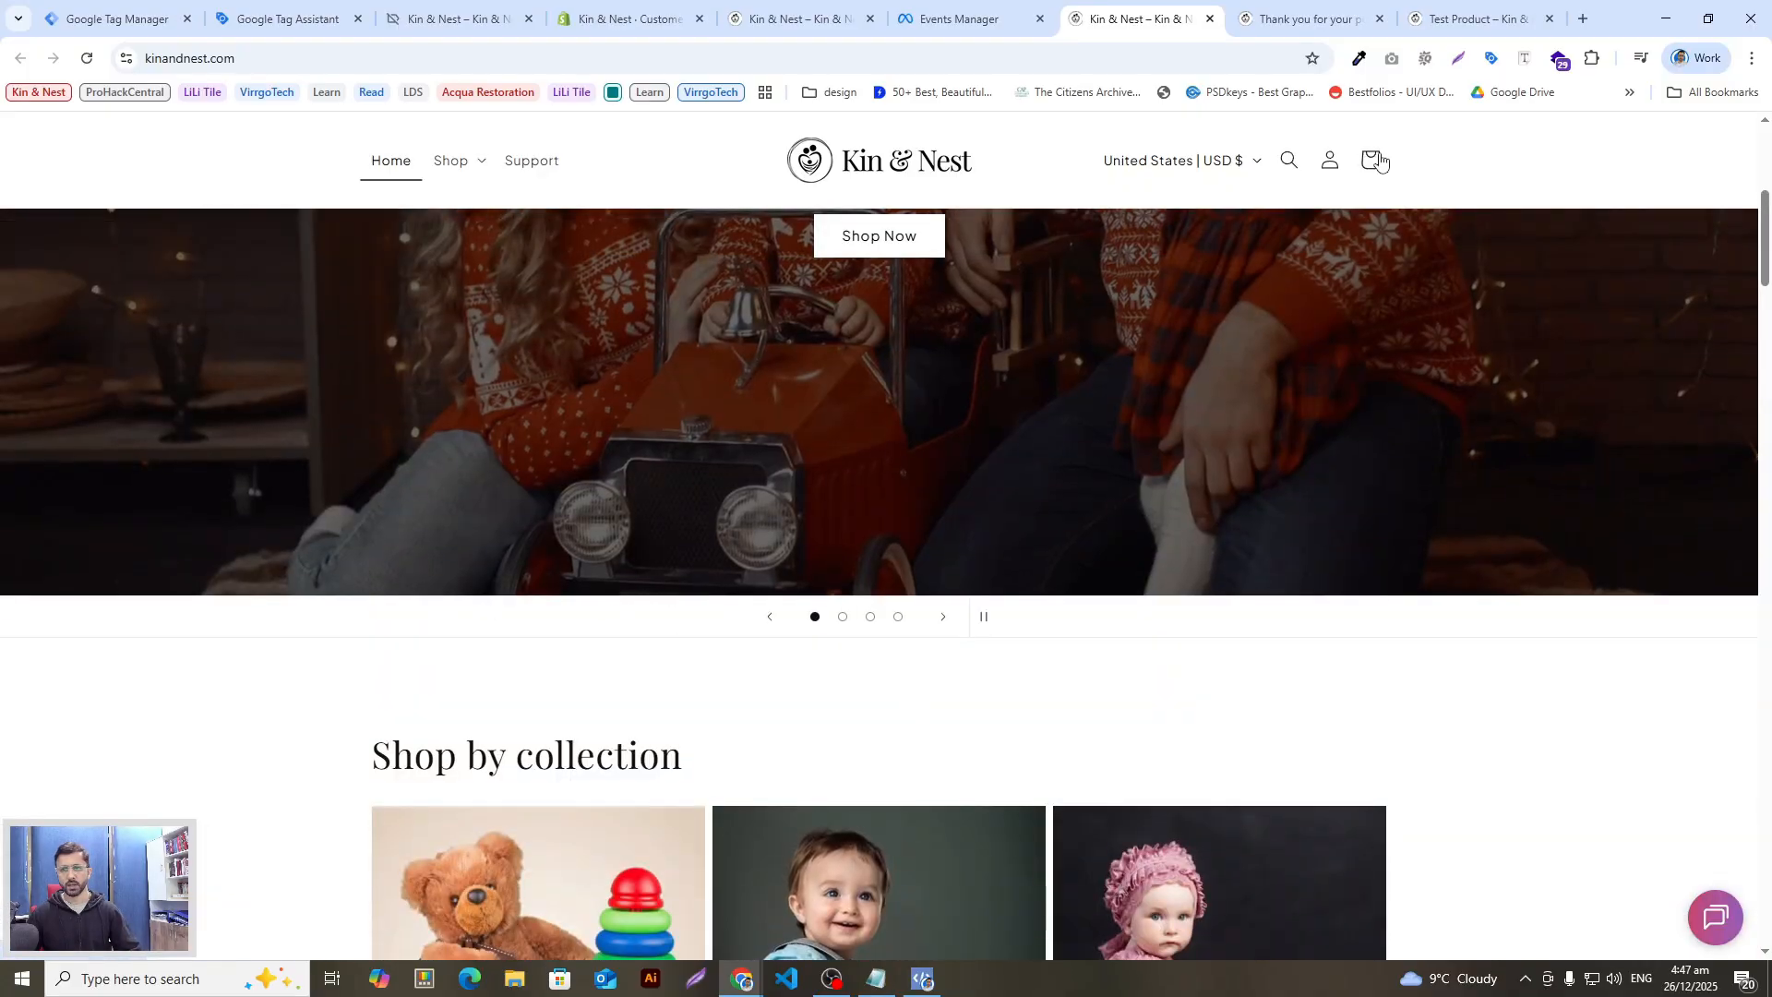
{"action": "left_click", "coordinate": [1289, 159]}
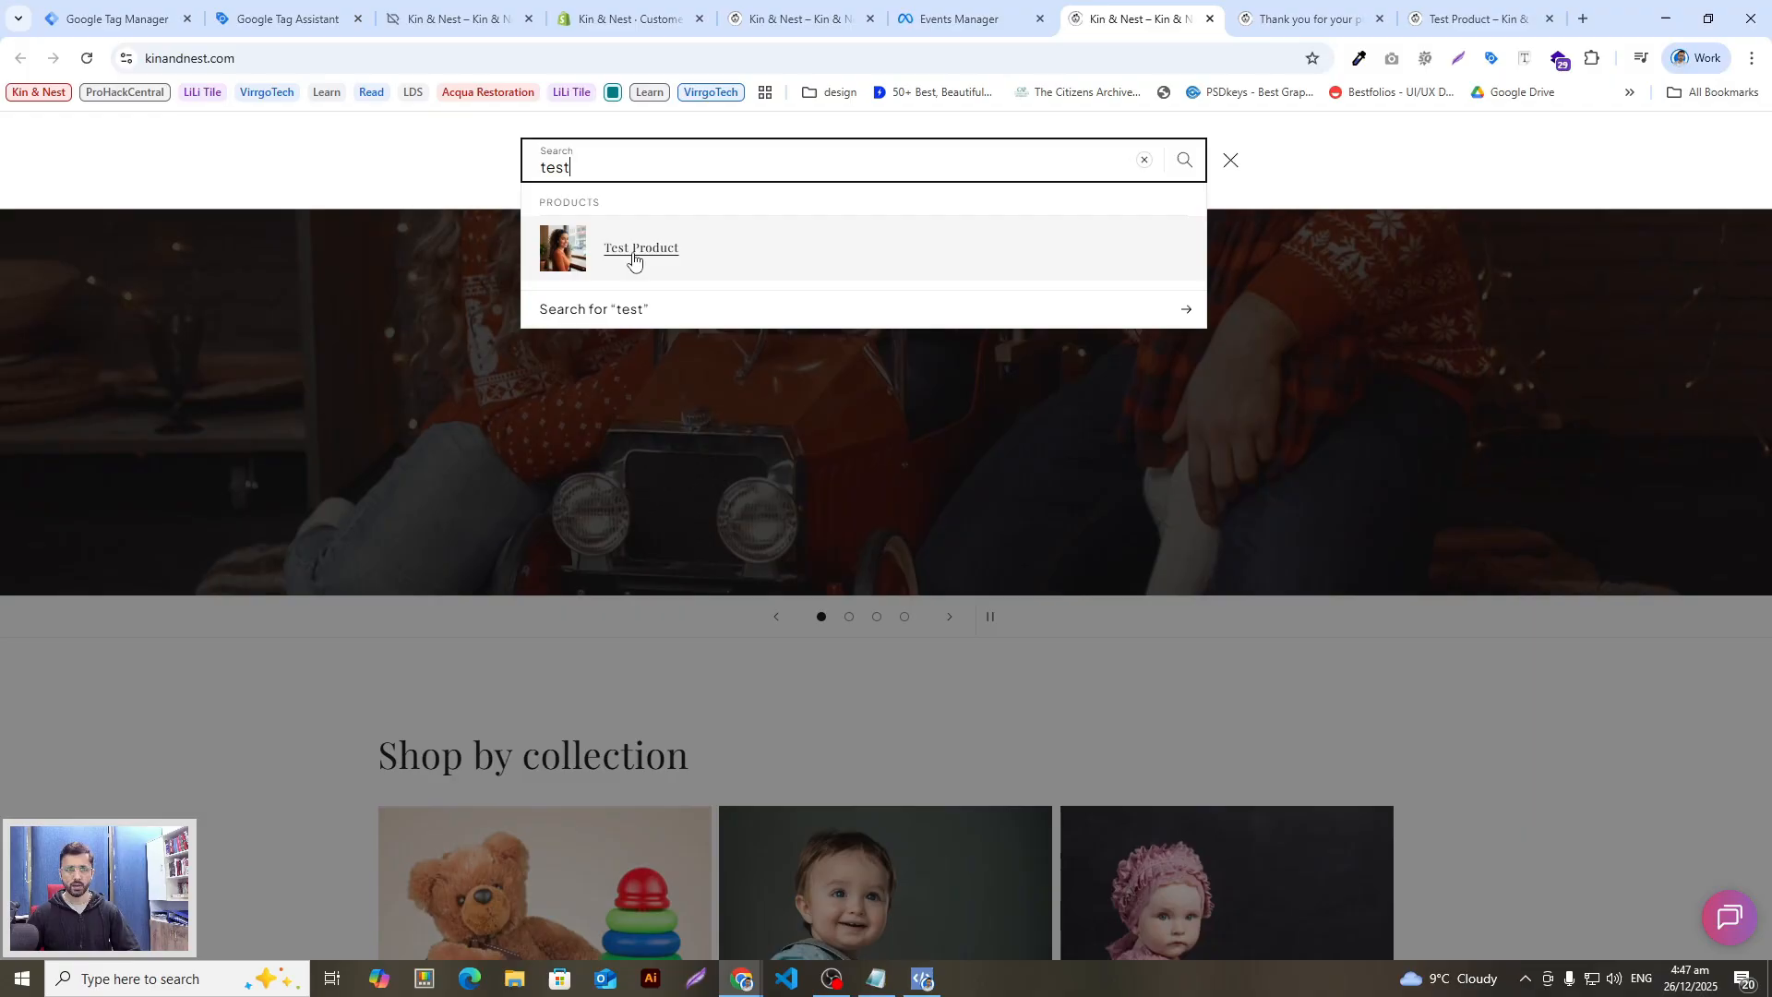
{"action": "left_click", "coordinate": [711, 294]}
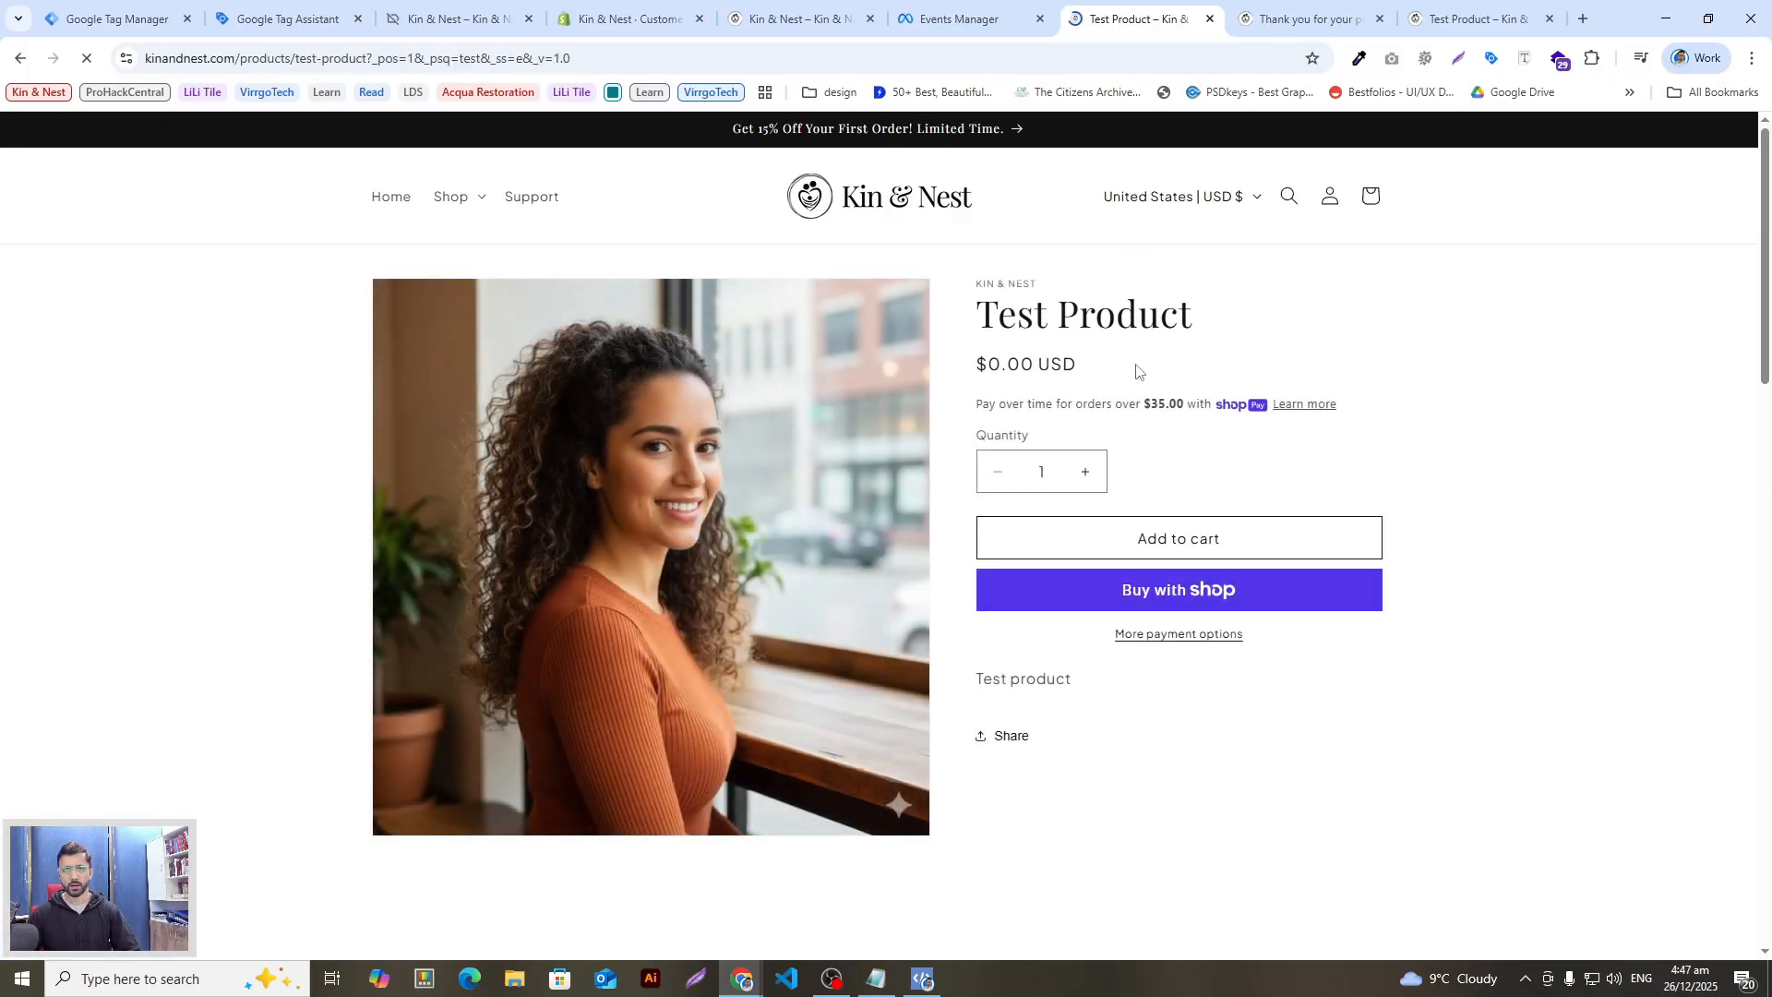
{"action": "left_click", "coordinate": [965, 18]}
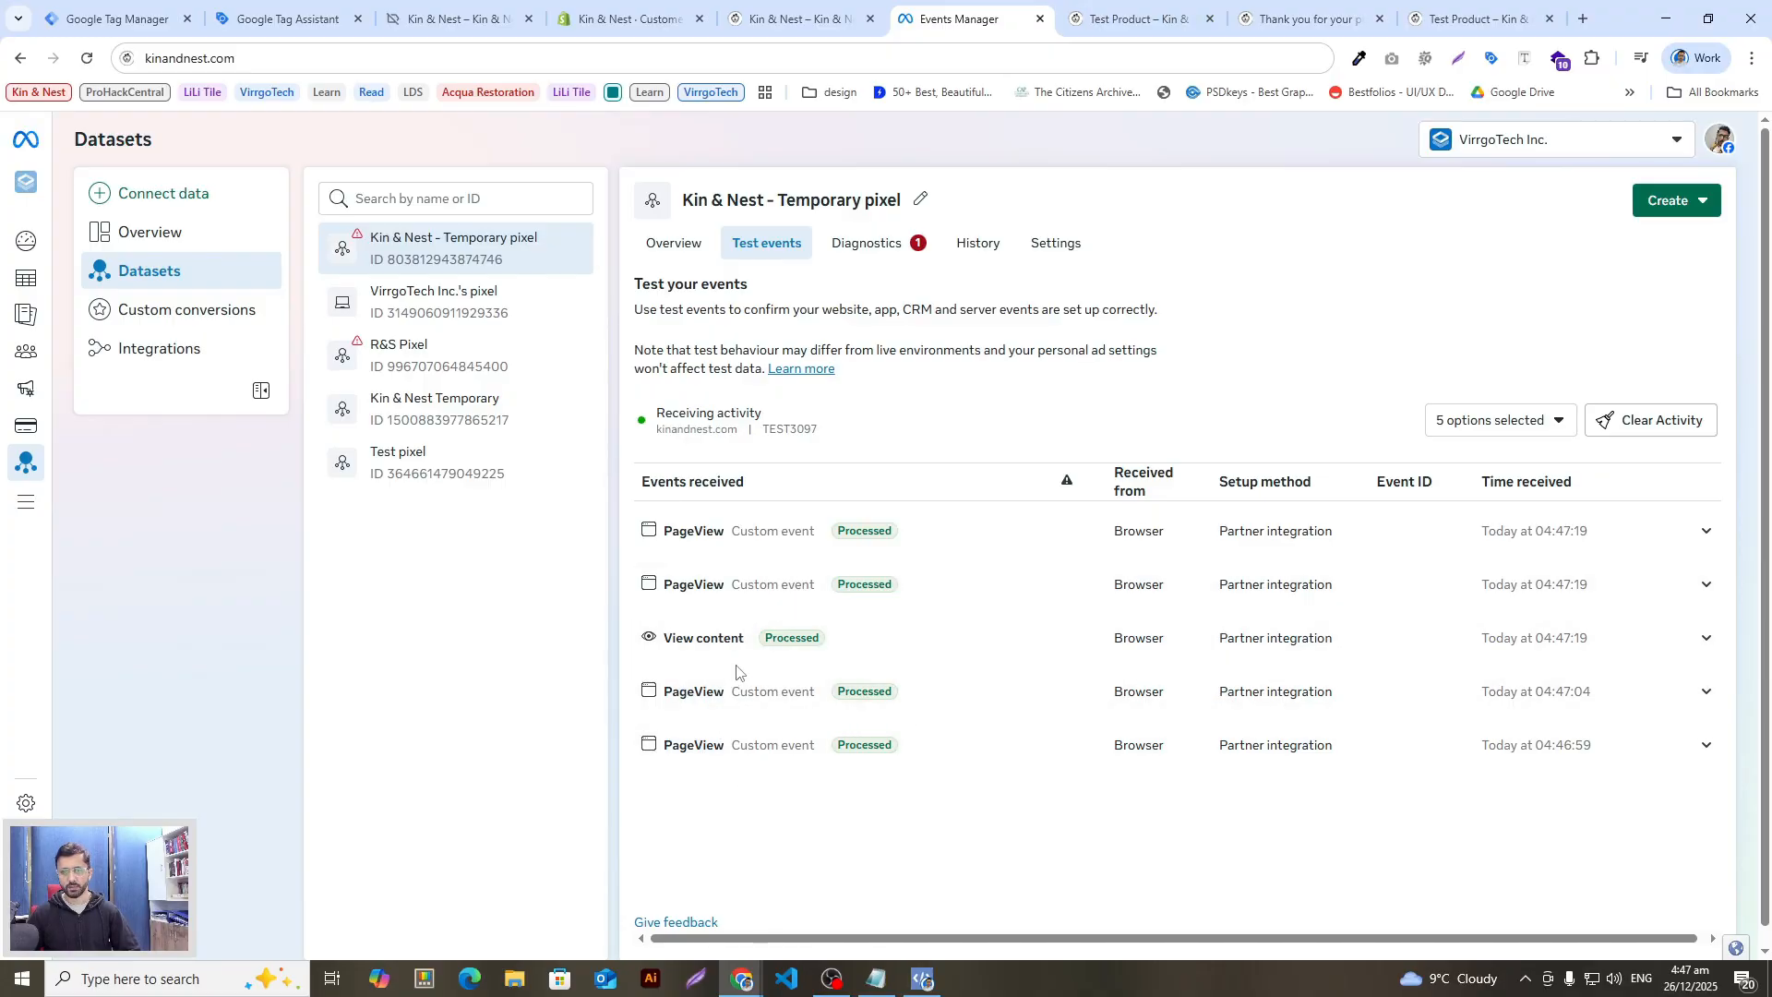
Step: Add Test Product to the cart and confirm the Add to cart event arrives
{"action": "left_click", "coordinate": [1081, 11]}
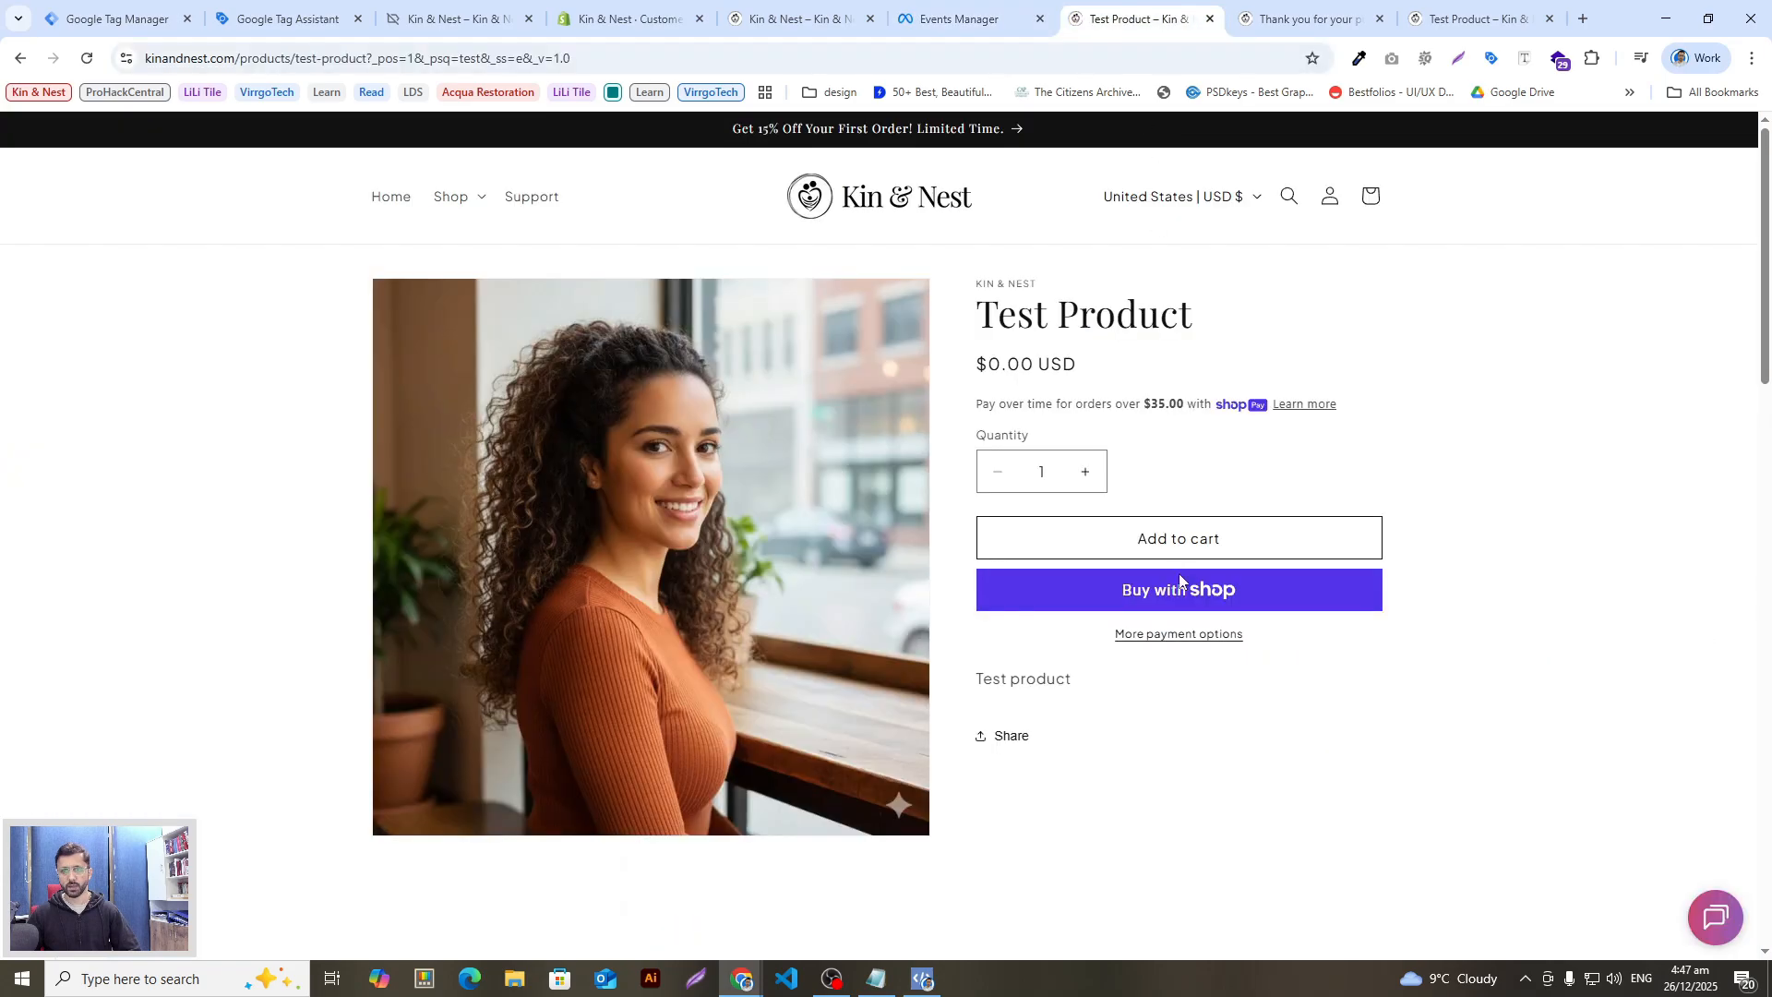
{"action": "left_click", "coordinate": [1177, 545]}
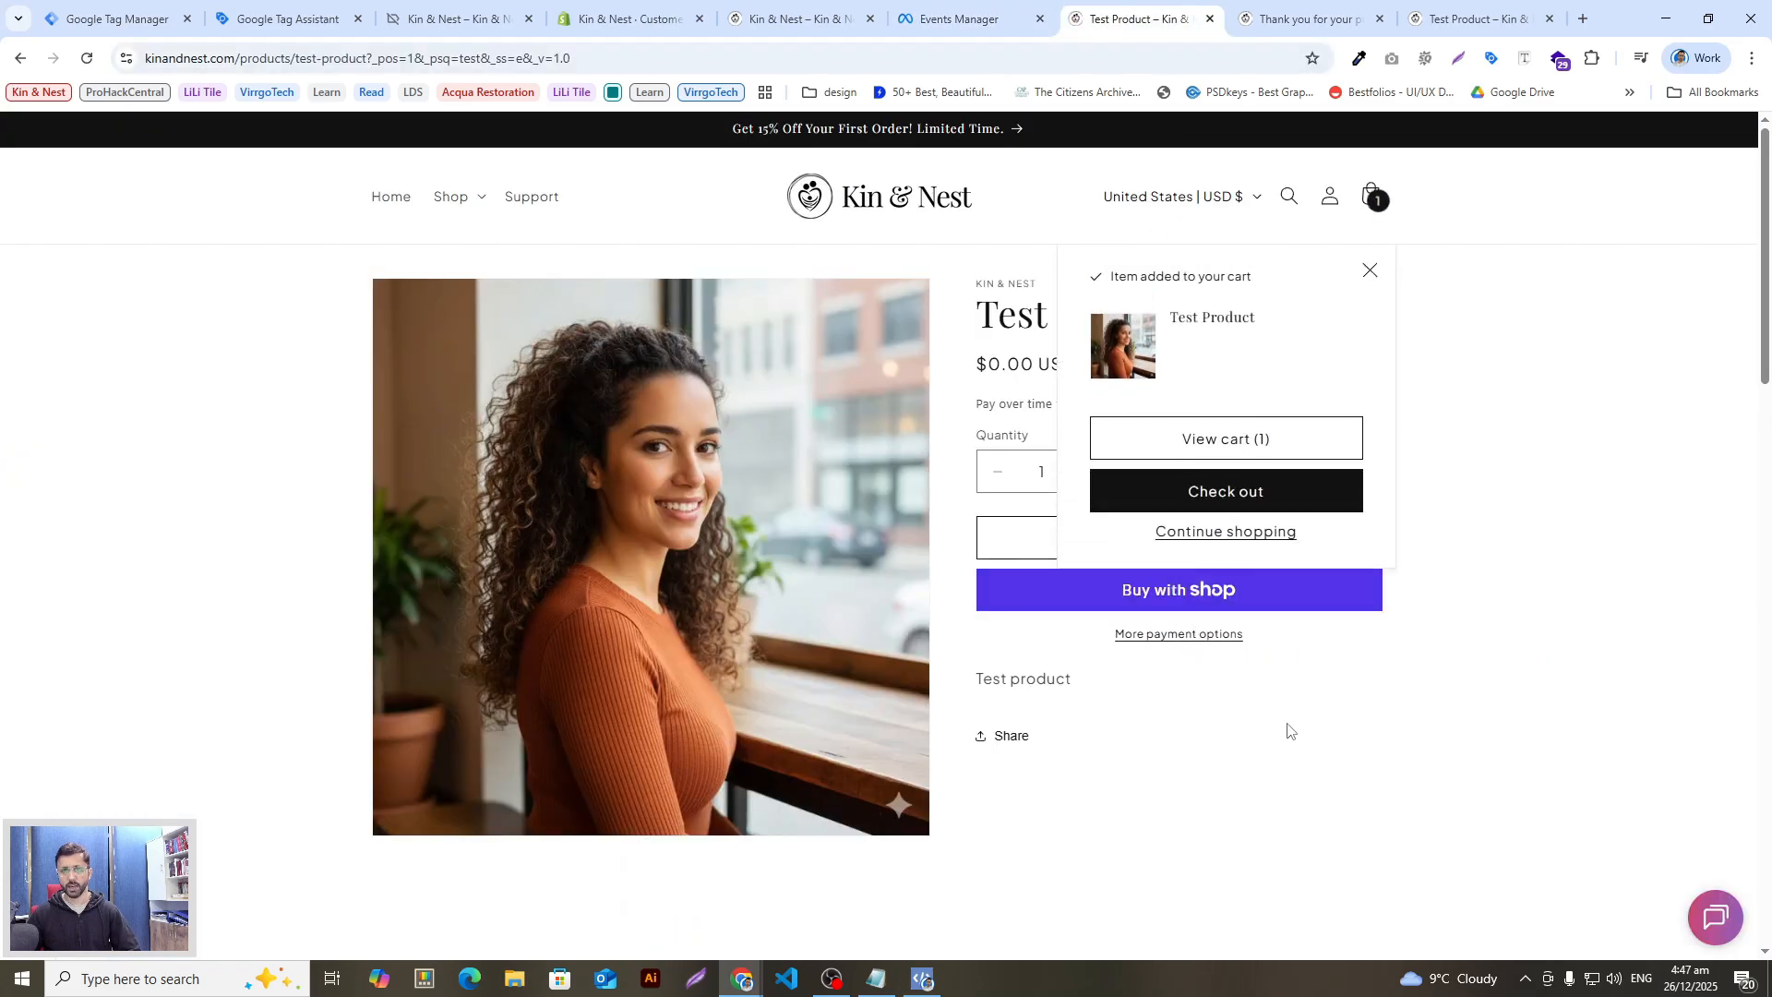
{"action": "left_click", "coordinate": [1234, 498]}
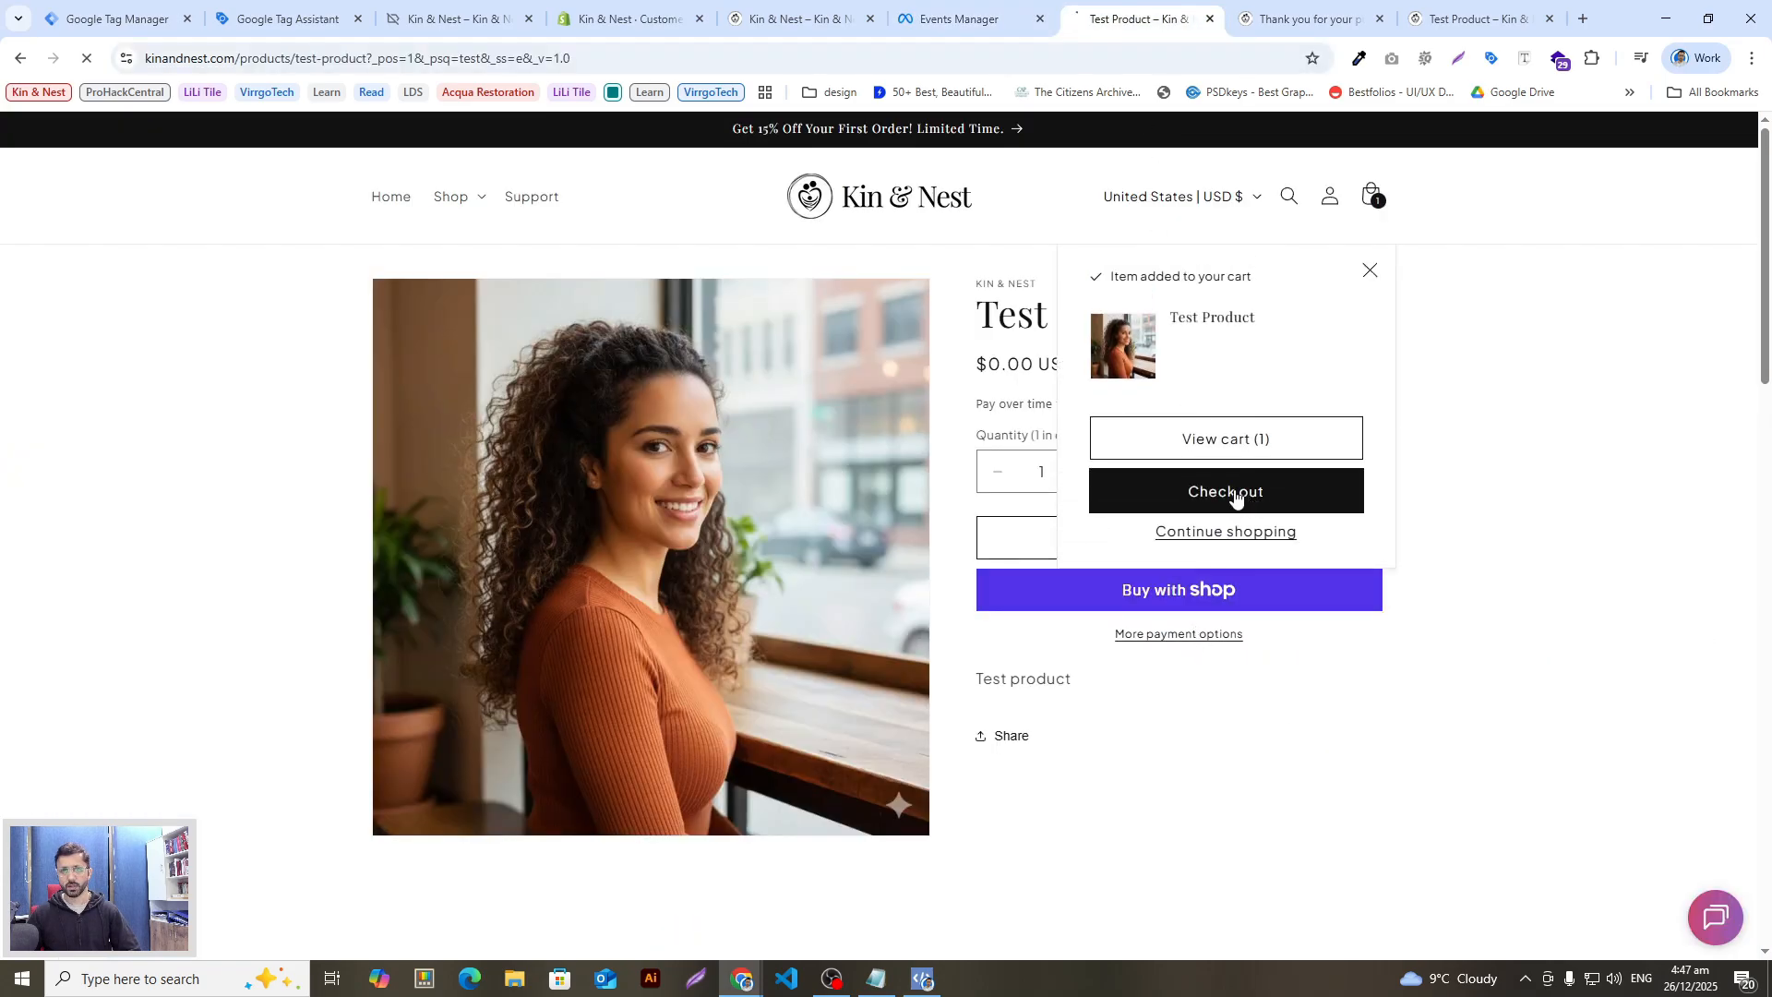
{"action": "left_click", "coordinate": [960, 18]}
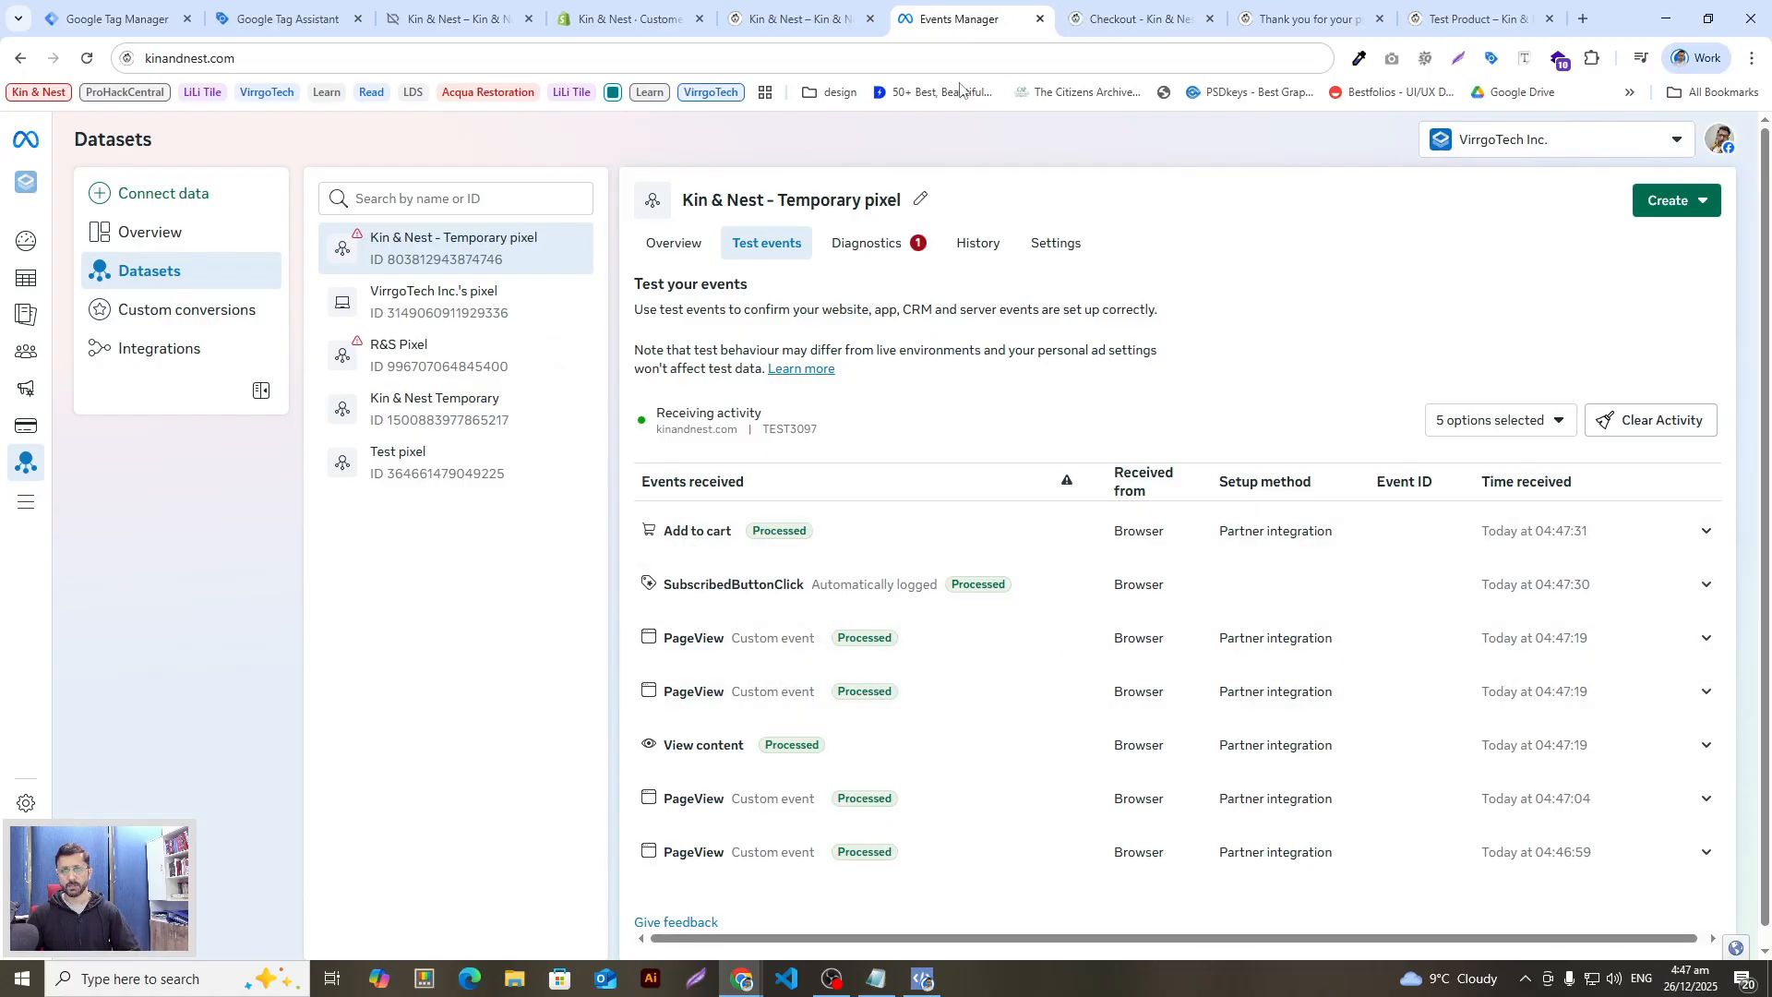
Step: Open the checkout page and check Events Manager for the Initiate checkout event
{"action": "left_click", "coordinate": [1110, 11]}
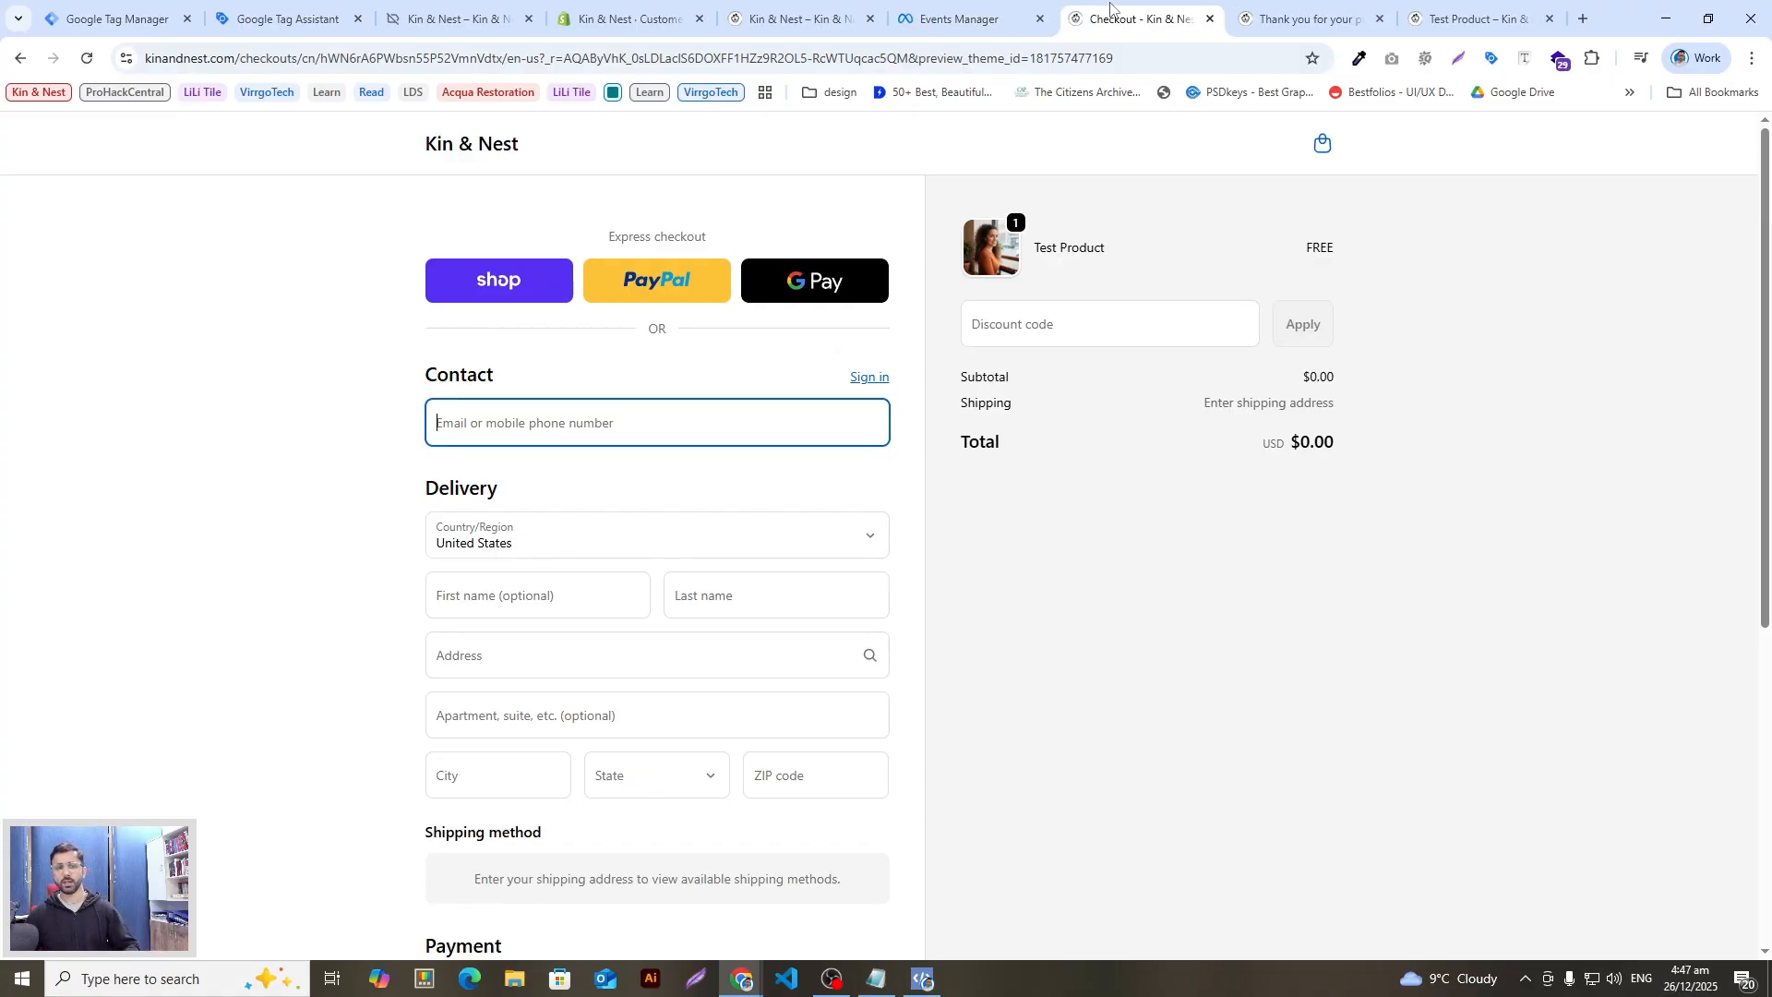
{"action": "left_click", "coordinate": [960, 17]}
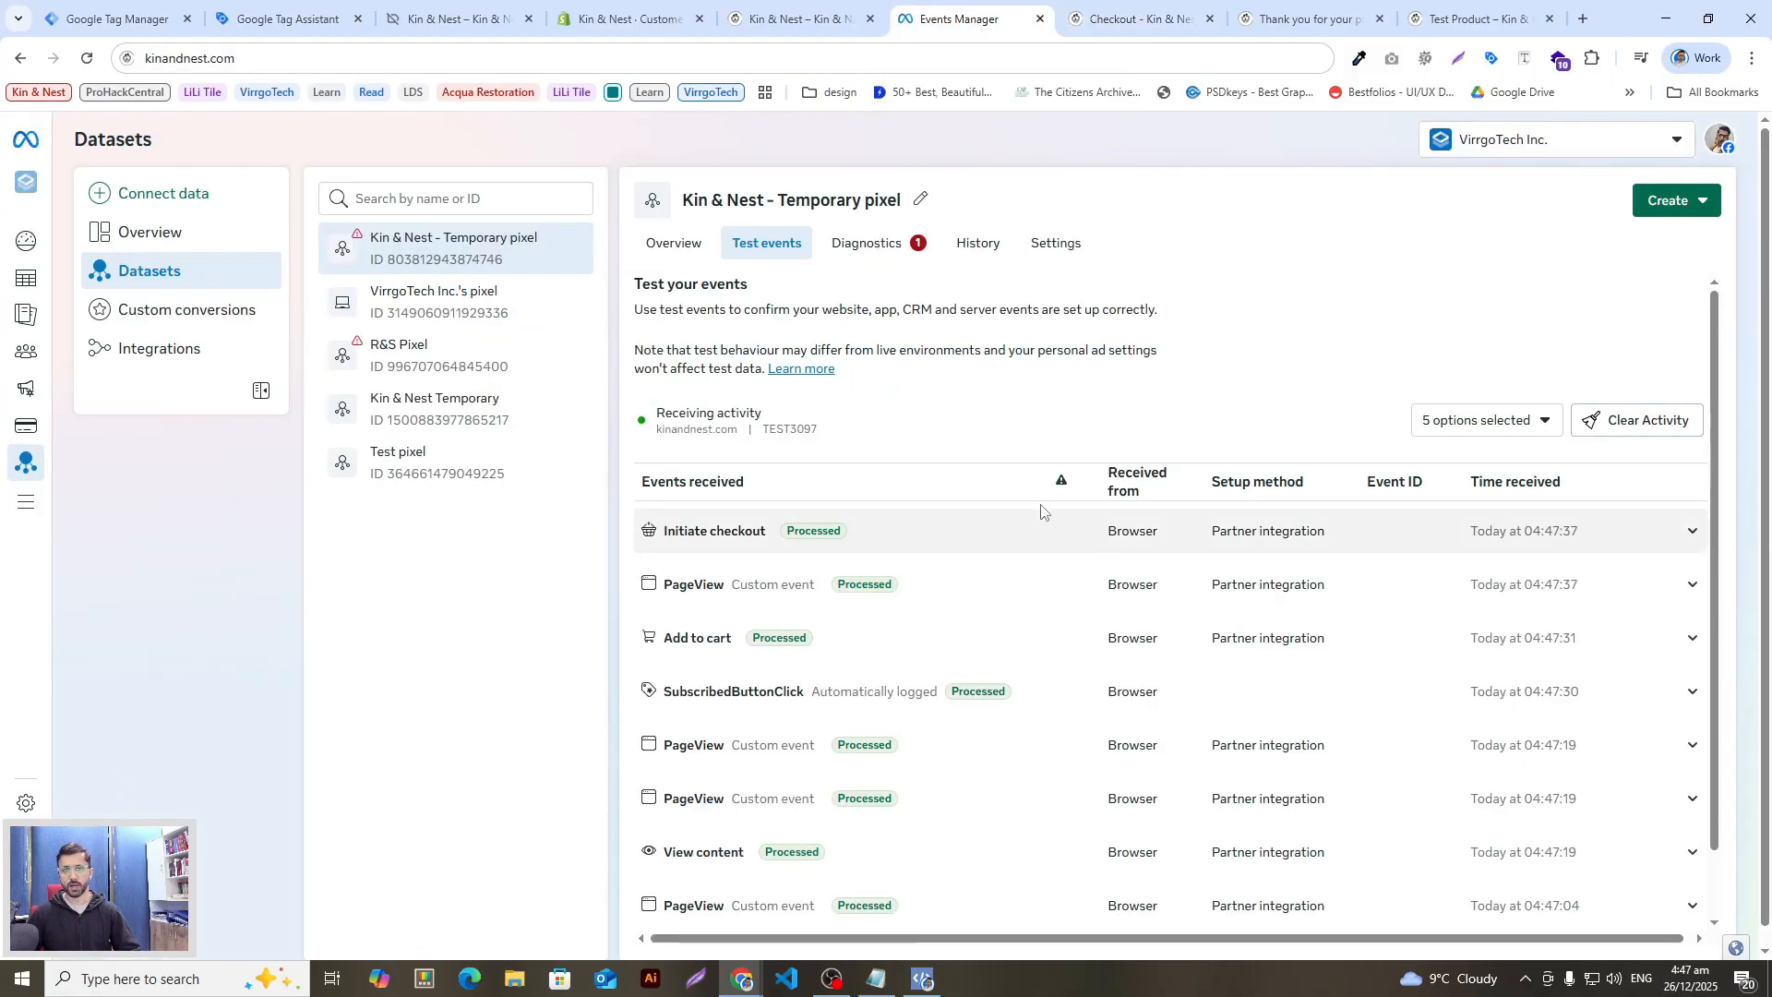
{"action": "key", "text": "ctrl+Tab"}
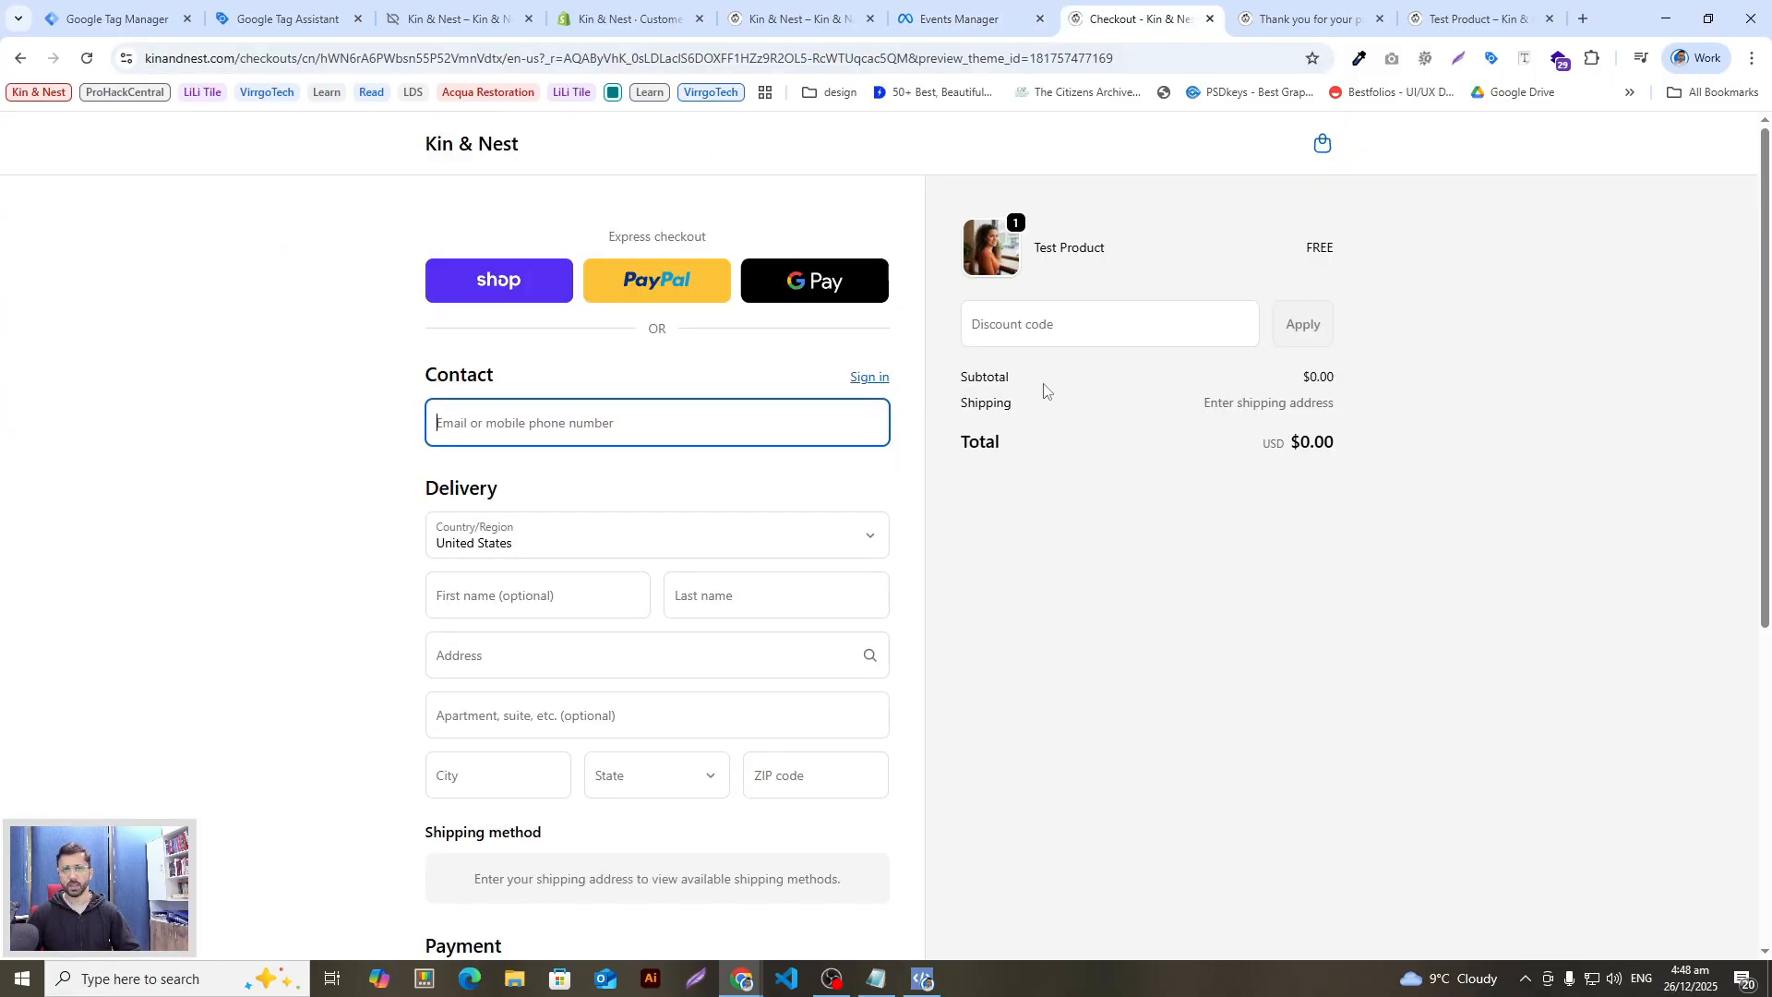
Step: Autofill the saved contact details, complete the free order, and check for the Purchase event
{"action": "left_click", "coordinate": [603, 436]}
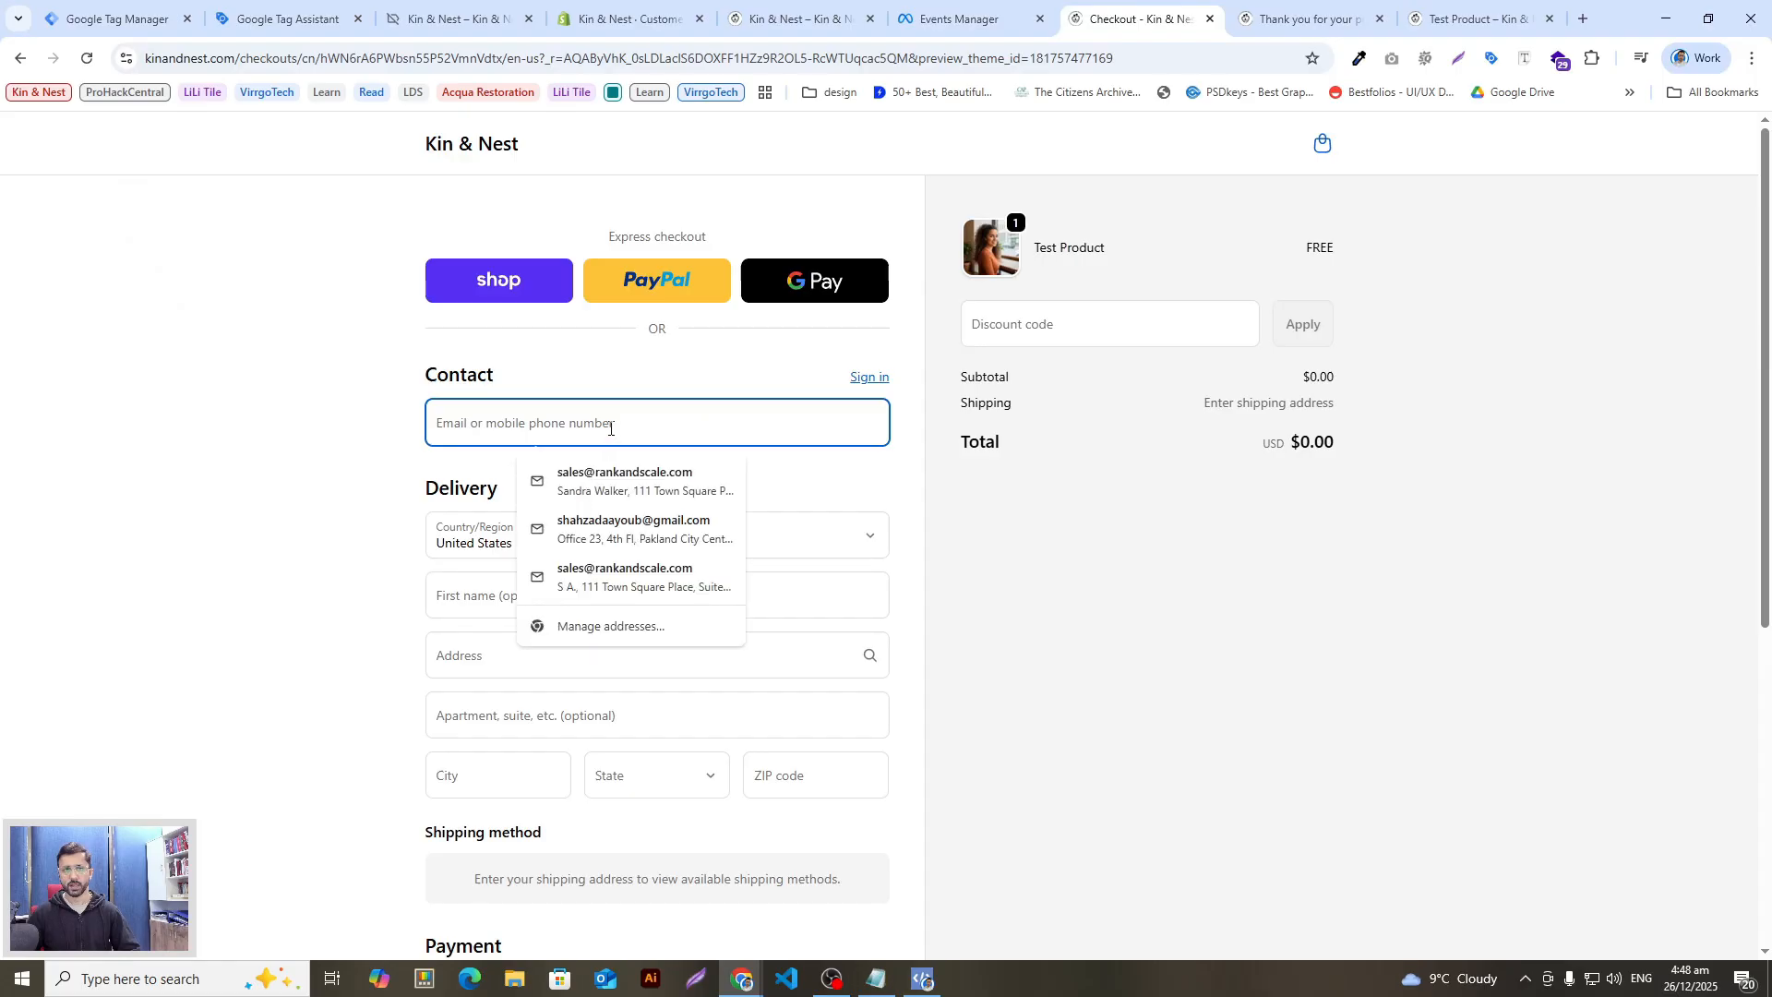
{"action": "left_click", "coordinate": [621, 487]}
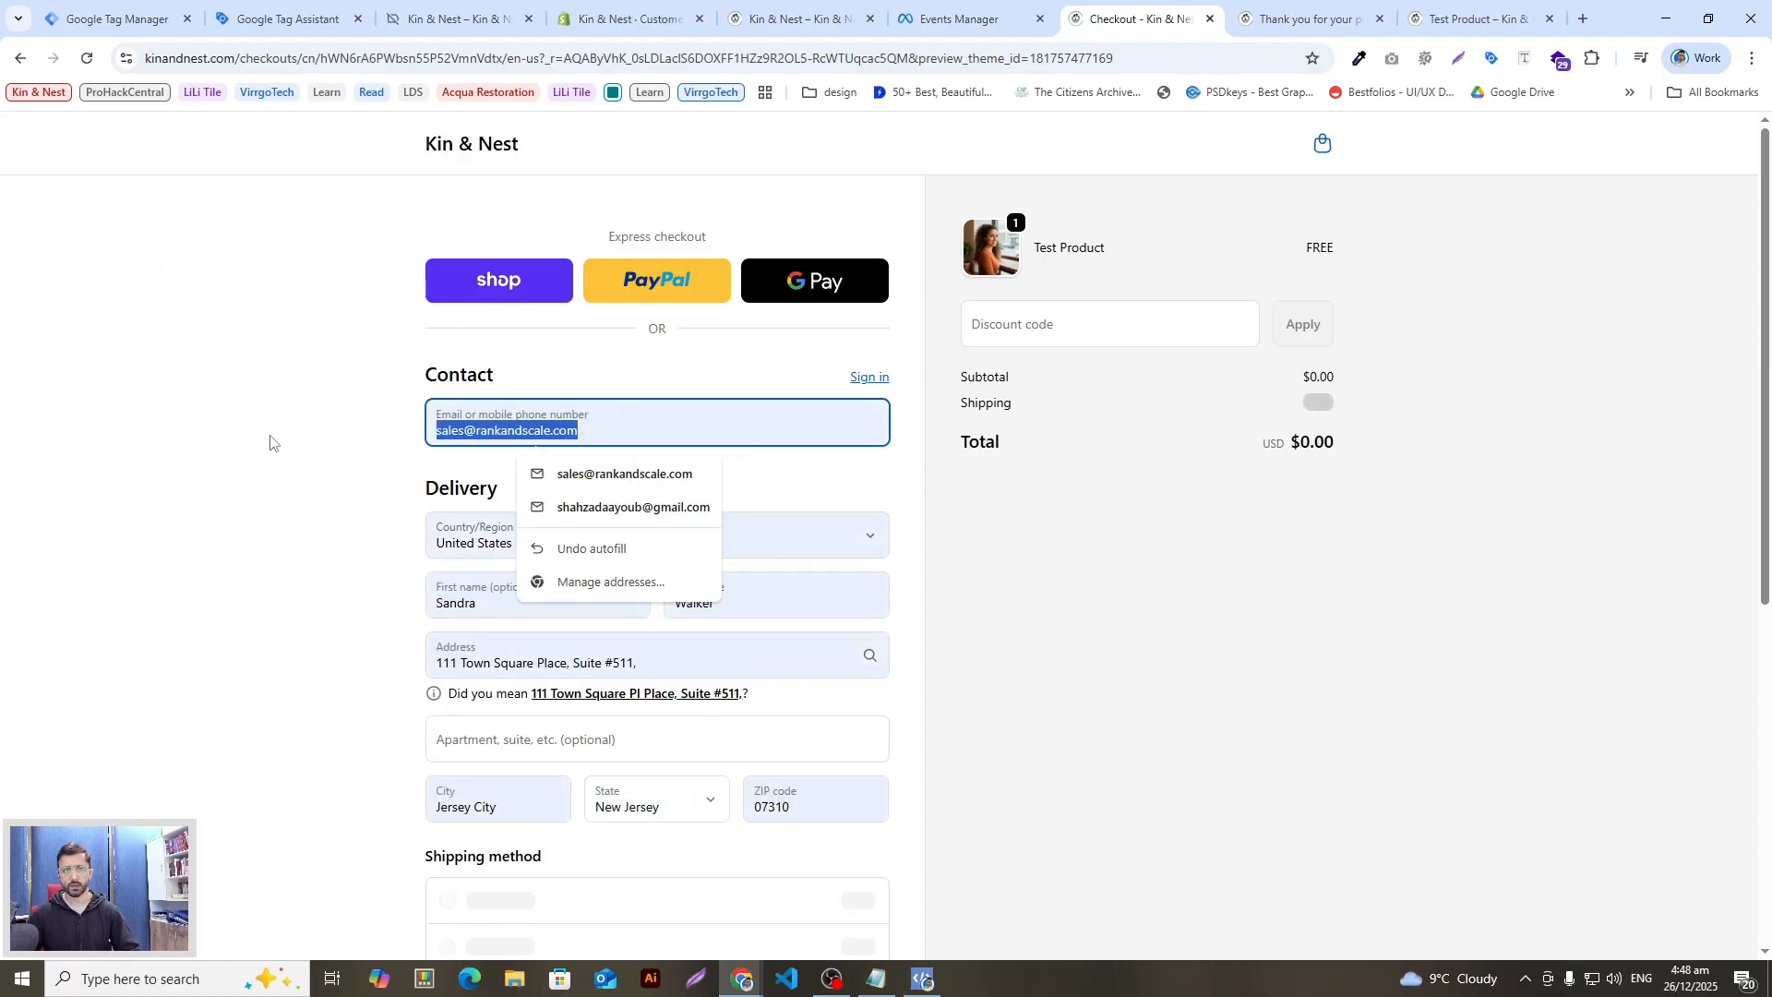
{"action": "scroll", "coordinate": [295, 522], "scroll_direction": "down", "scroll_amount": 3}
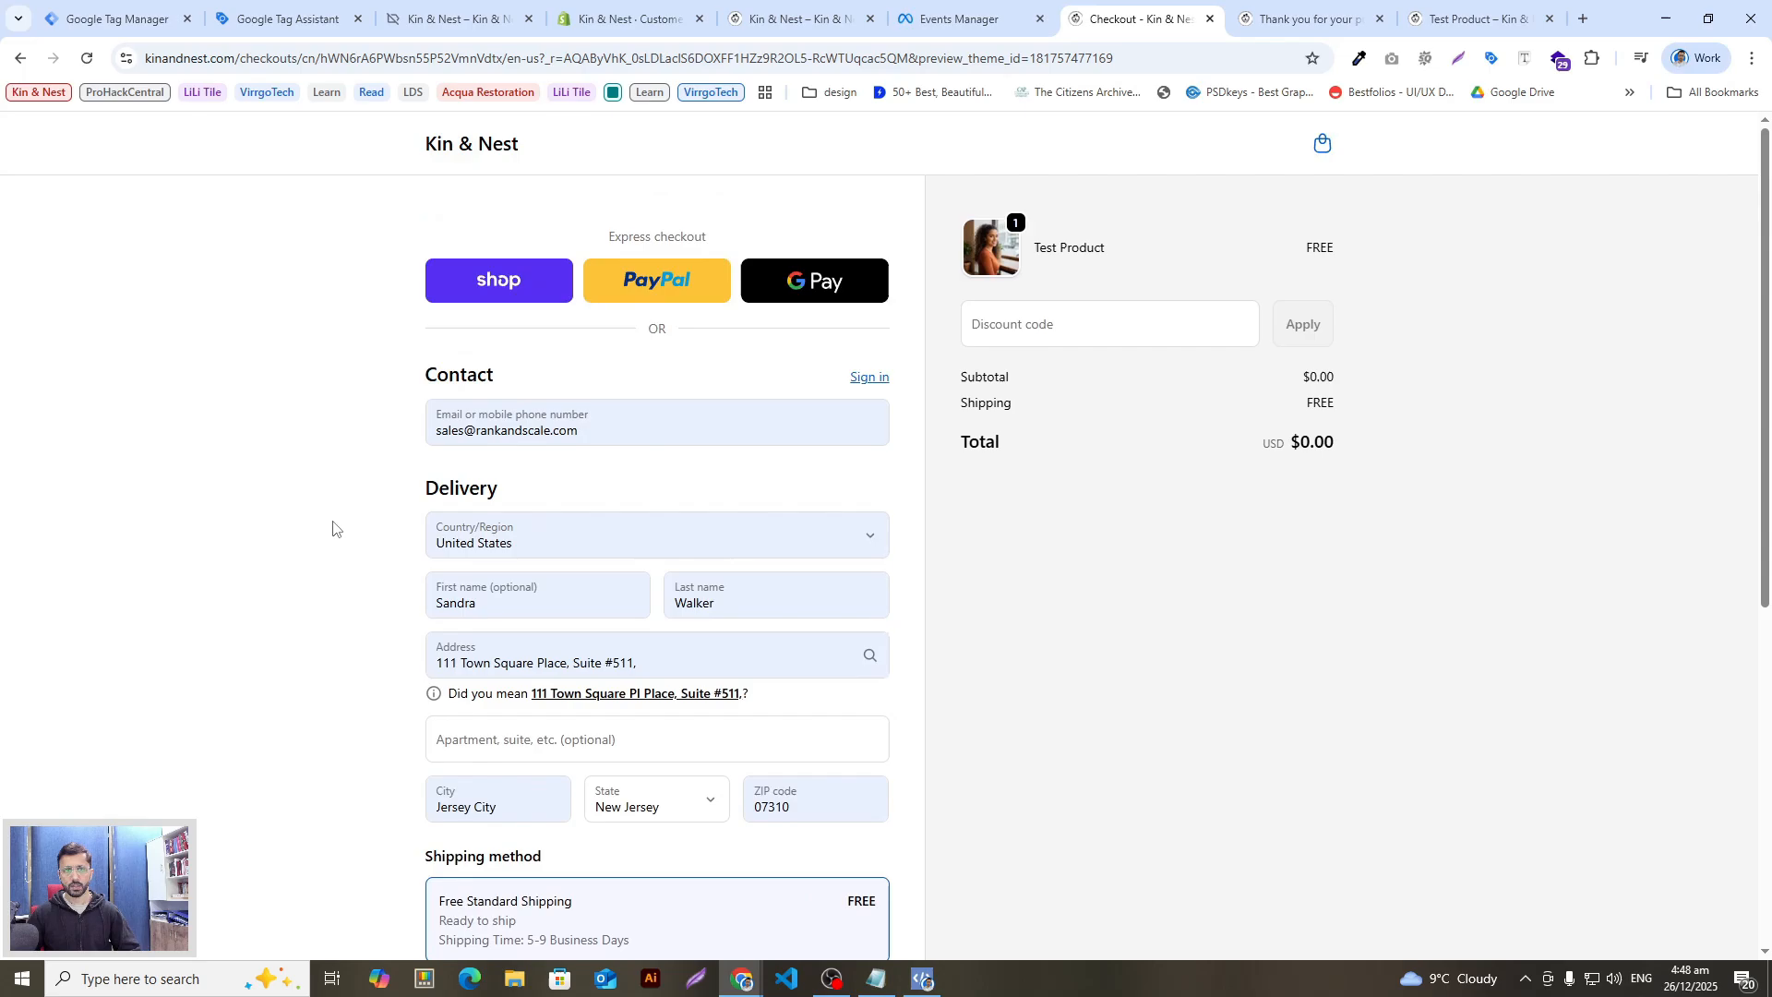
{"action": "scroll", "coordinate": [332, 525], "scroll_direction": "down", "scroll_amount": 6}
{"action": "left_click", "coordinate": [697, 831]}
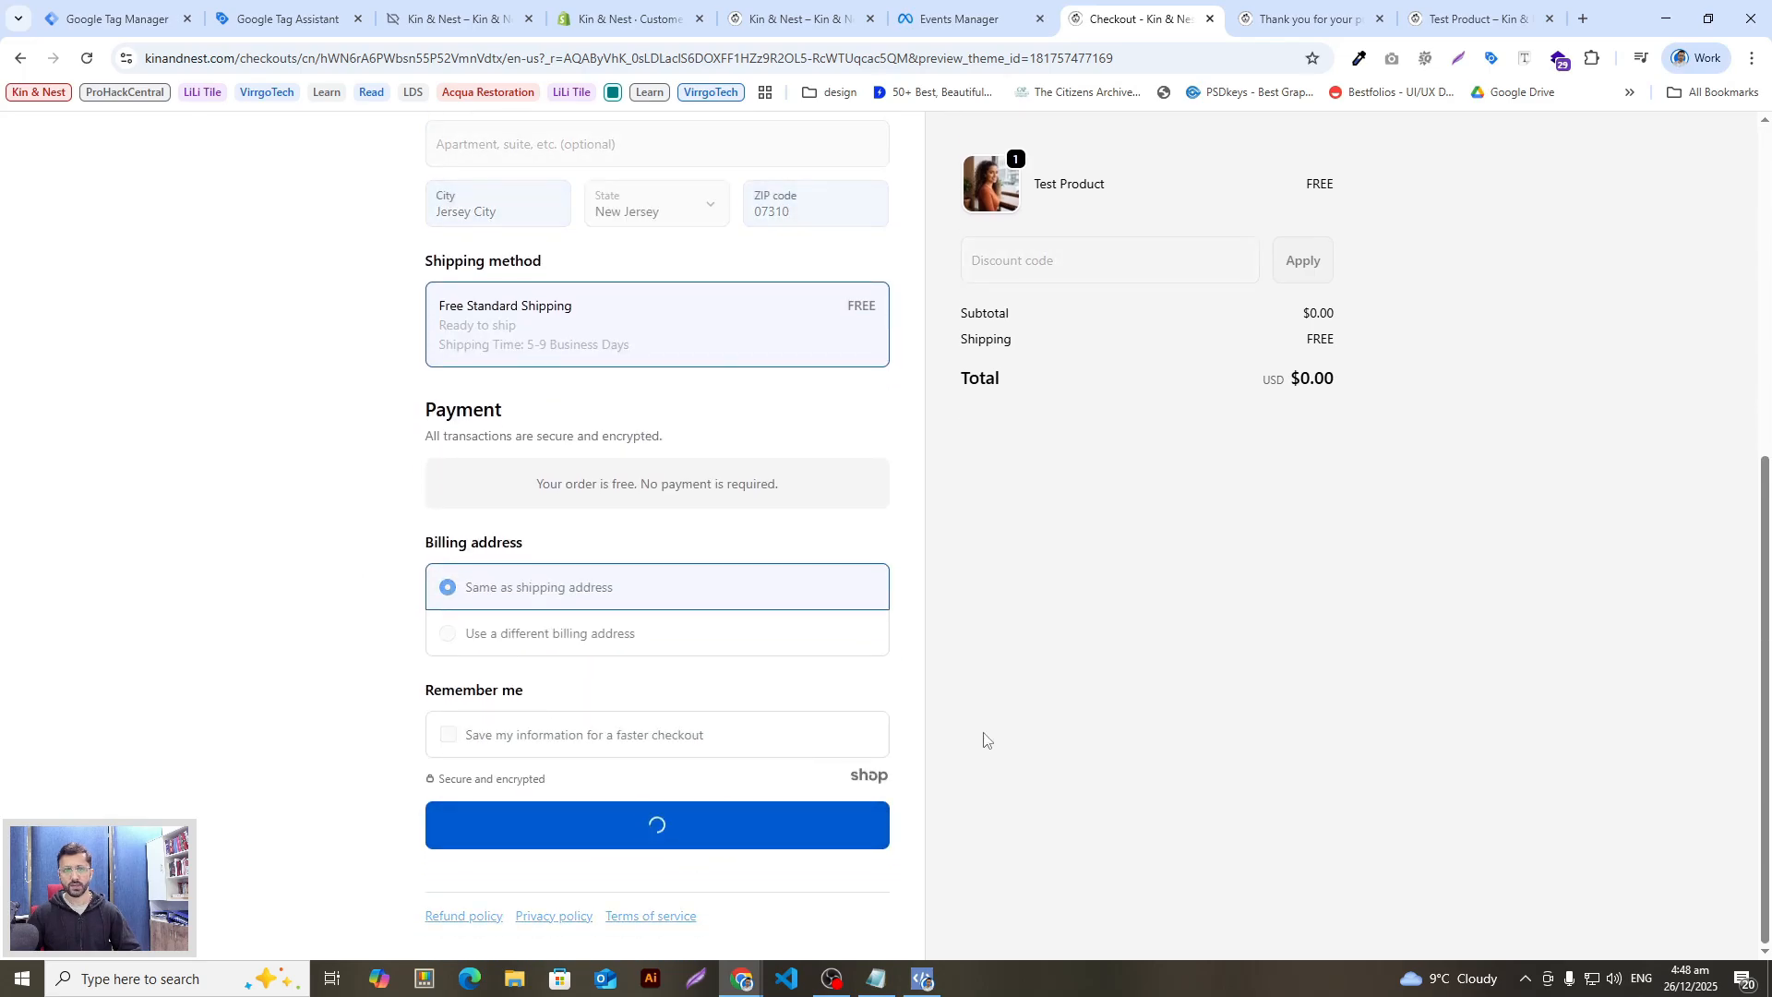
{"action": "left_click", "coordinate": [1001, 15]}
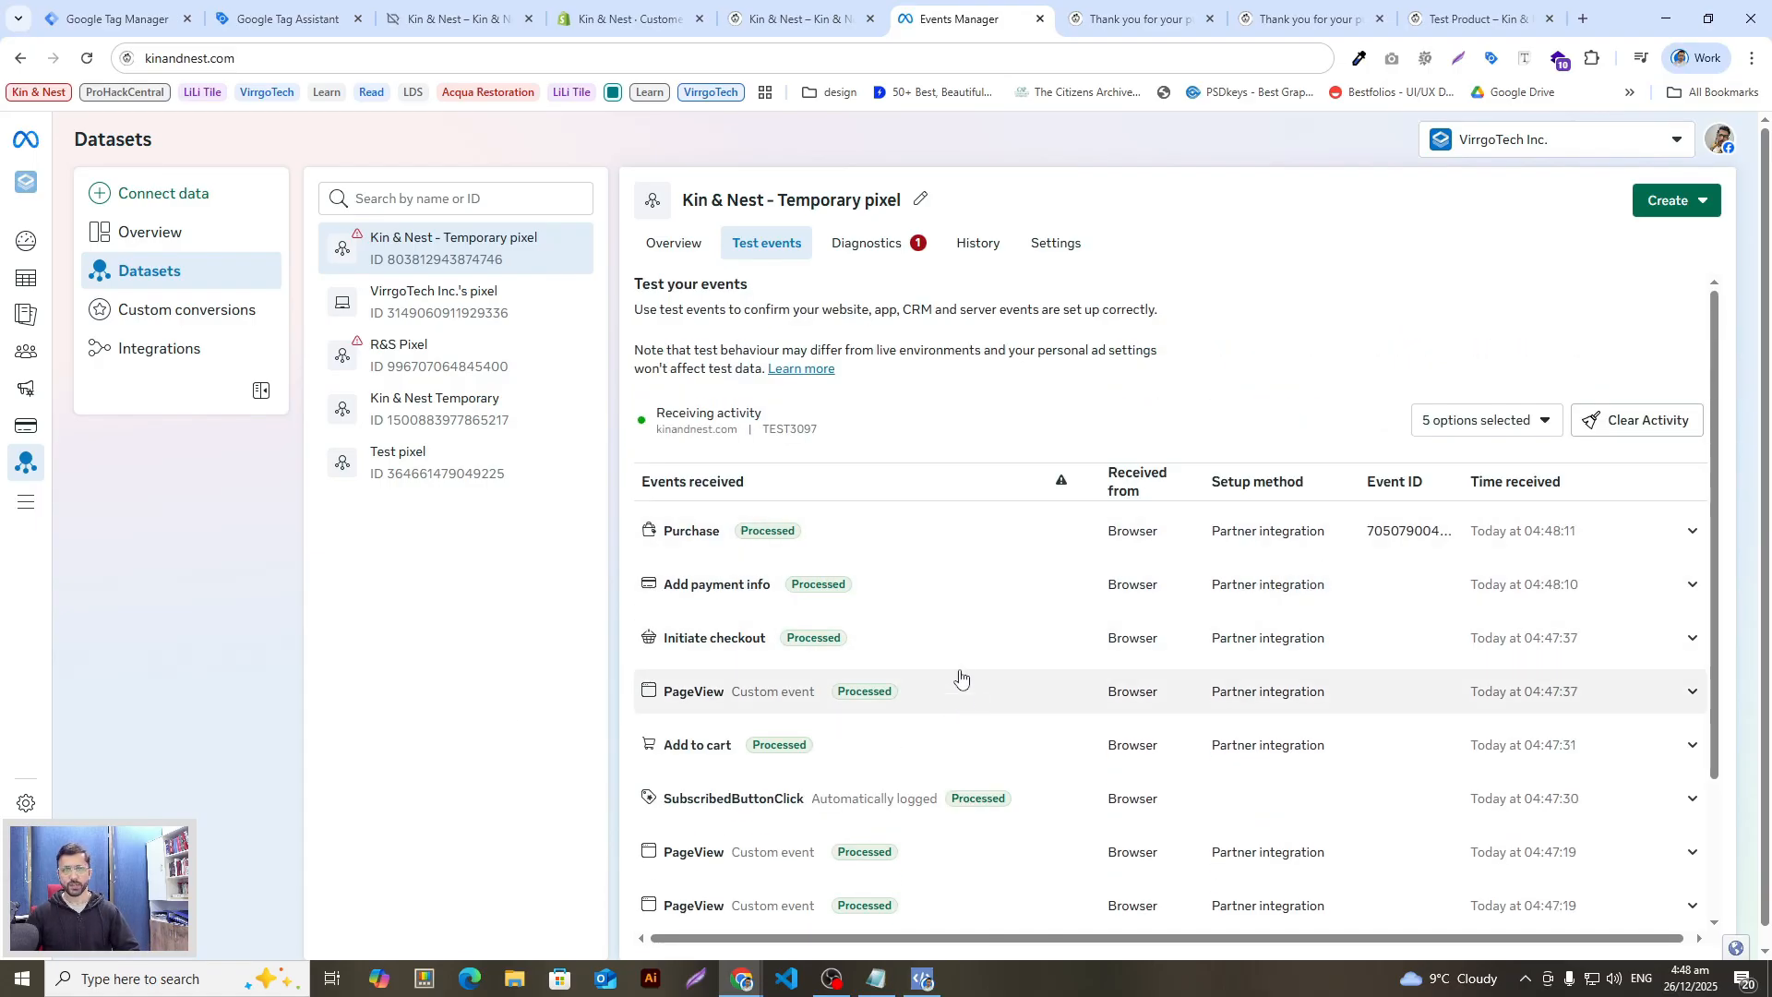
Step: Scroll through the received test events, then go via Tag Assistant and Tag Manager to Shopify's GTM custom pixel
{"action": "scroll", "coordinate": [960, 674], "scroll_direction": "down", "scroll_amount": 2}
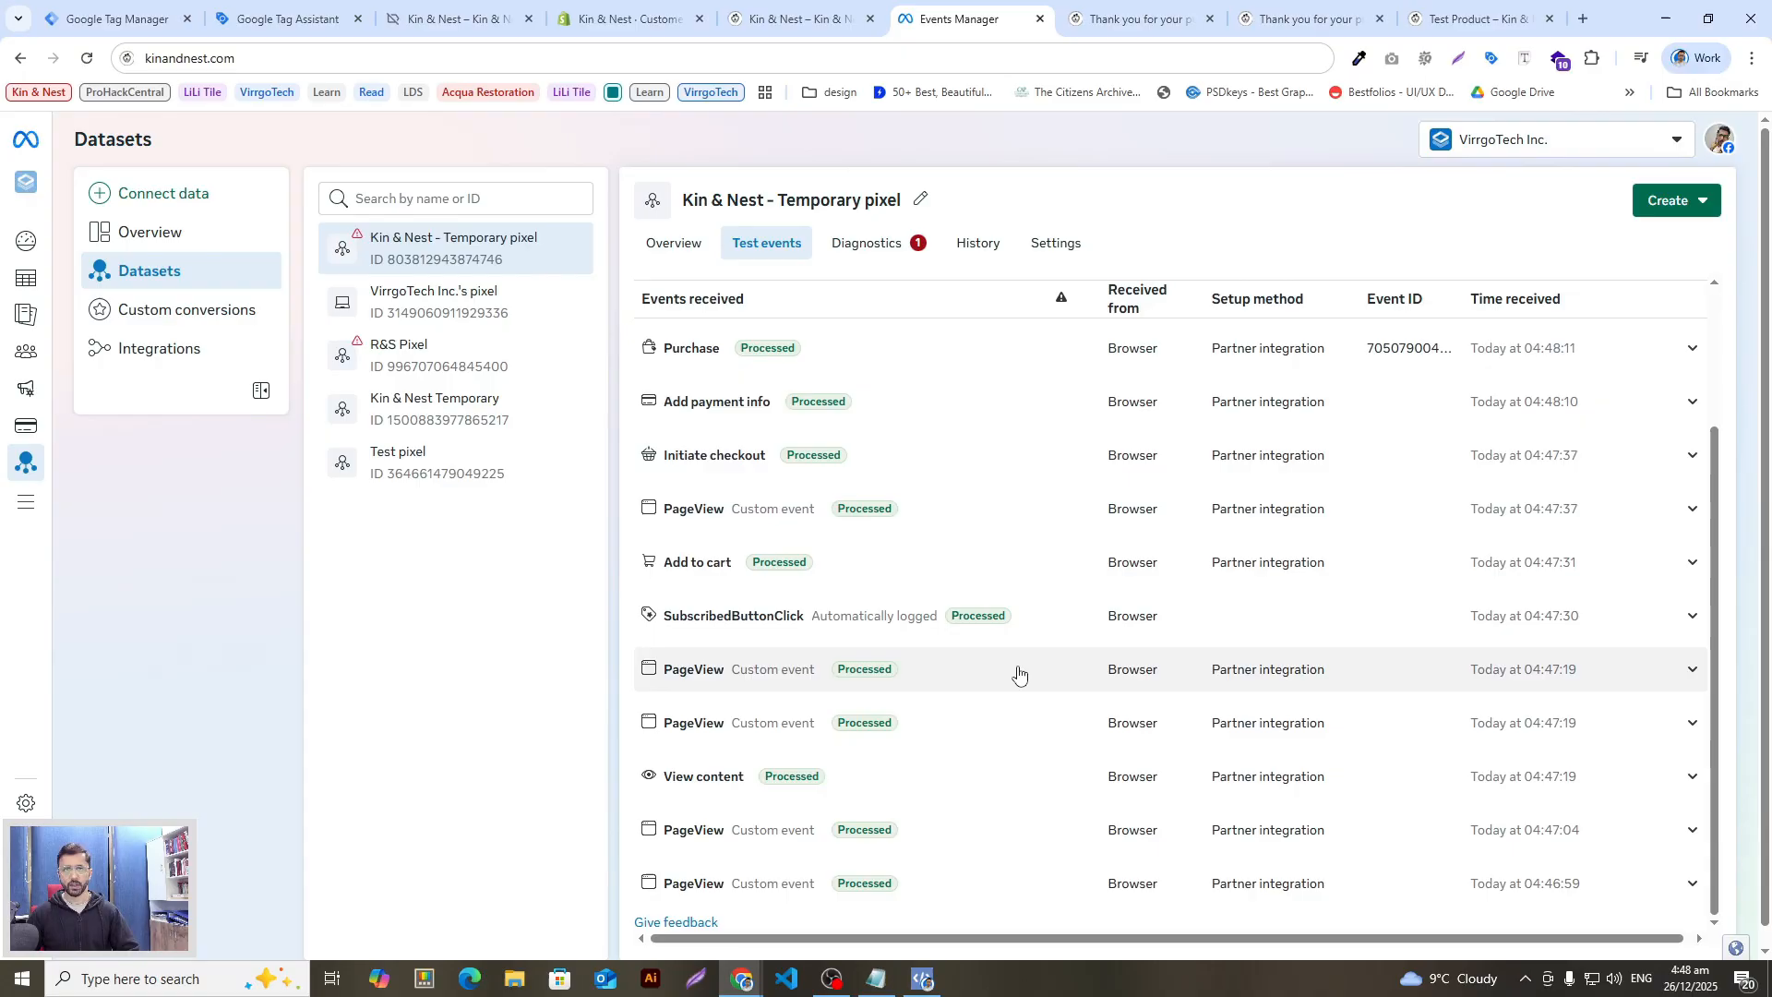
{"action": "scroll", "coordinate": [1019, 673], "scroll_direction": "up", "scroll_amount": 2}
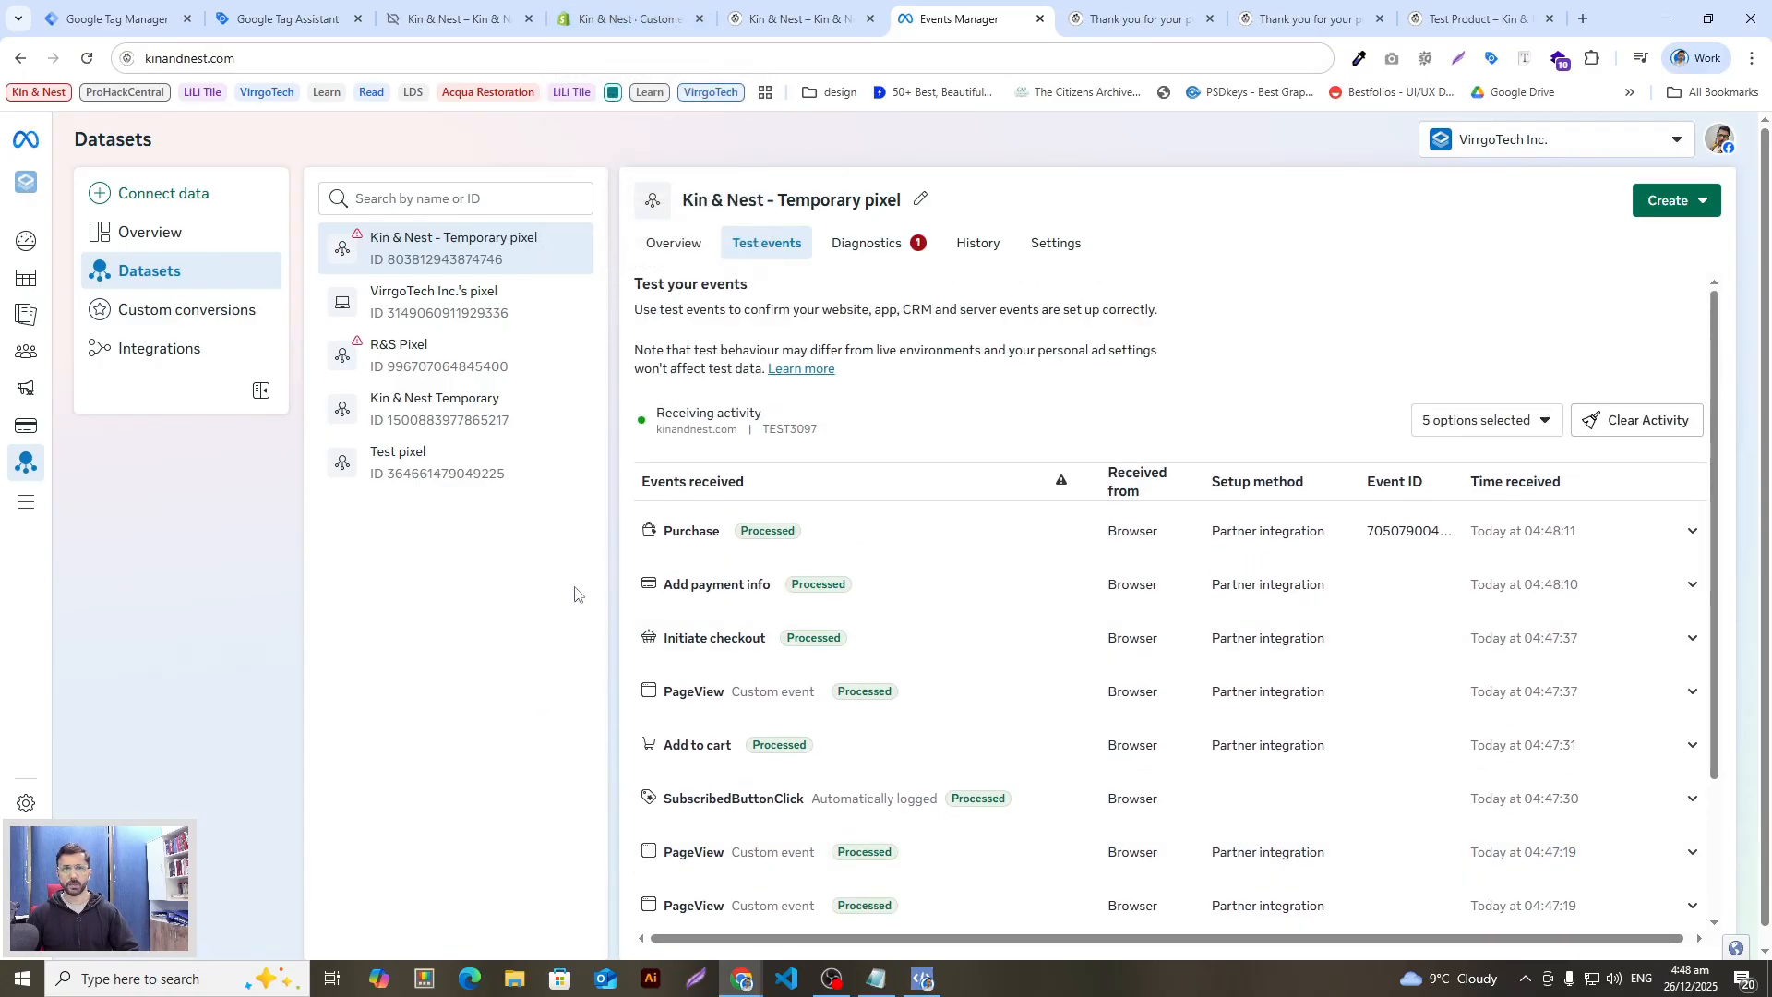
{"action": "left_click", "coordinate": [281, 19]}
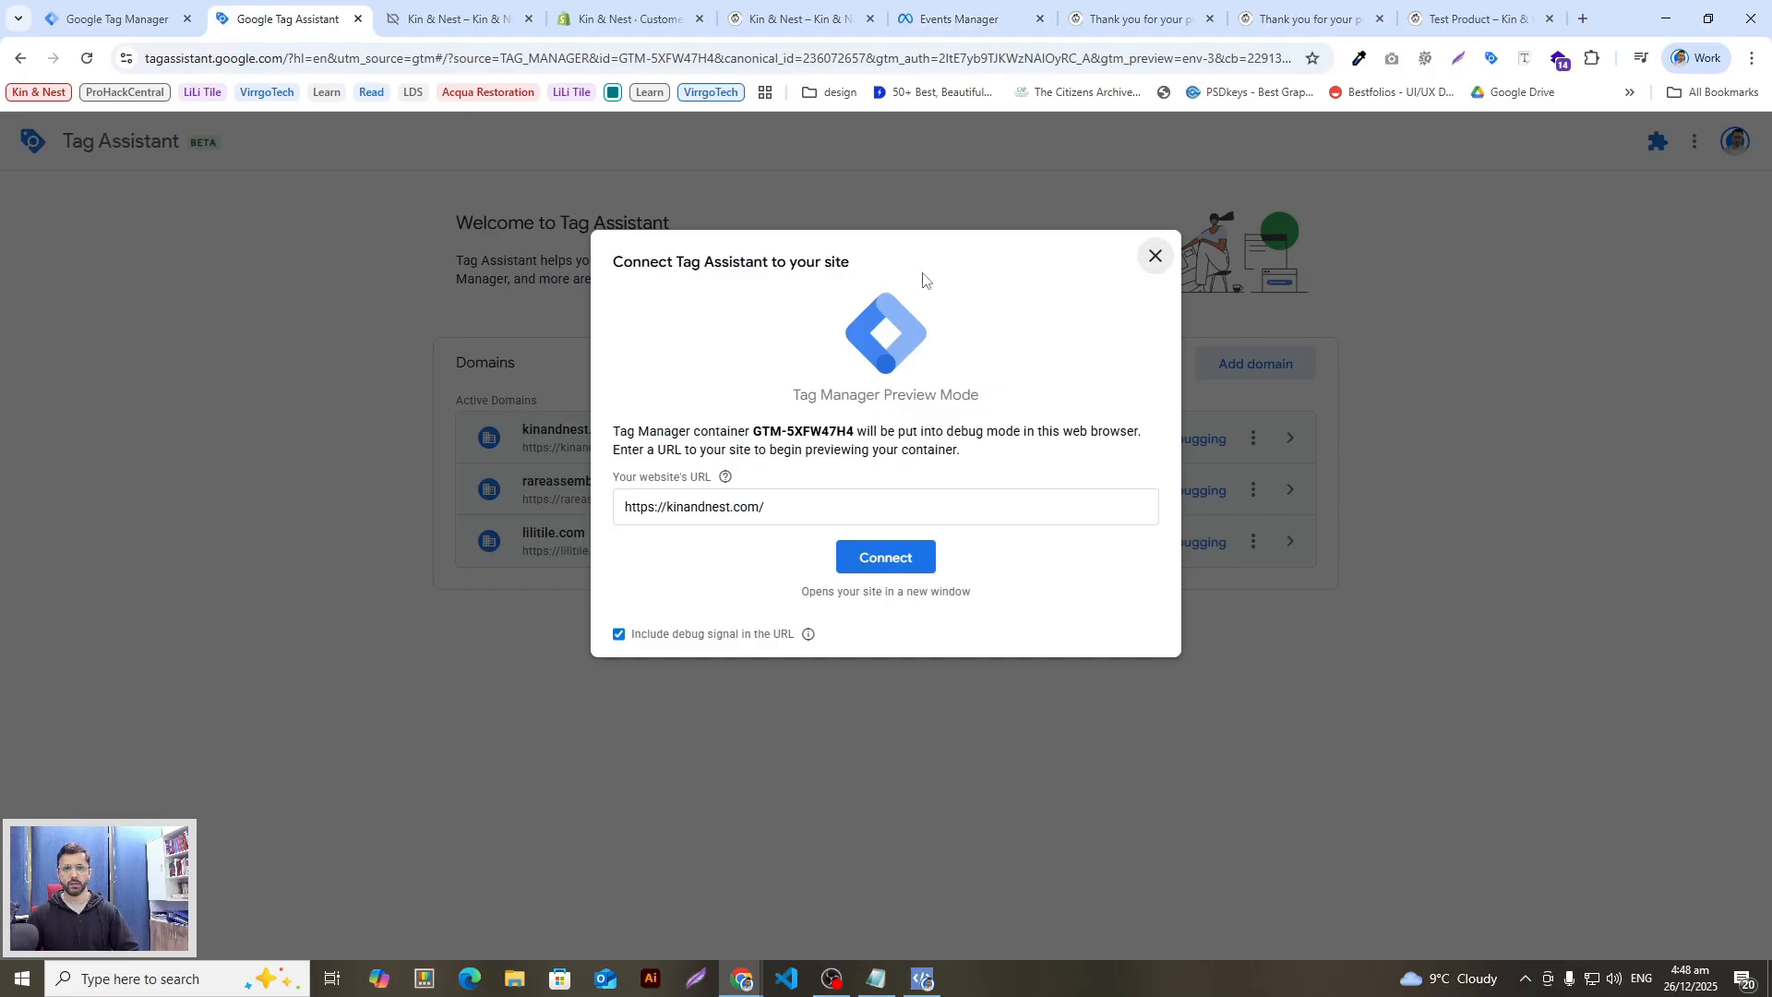
{"action": "left_click", "coordinate": [1158, 256]}
{"action": "left_click", "coordinate": [118, 19]}
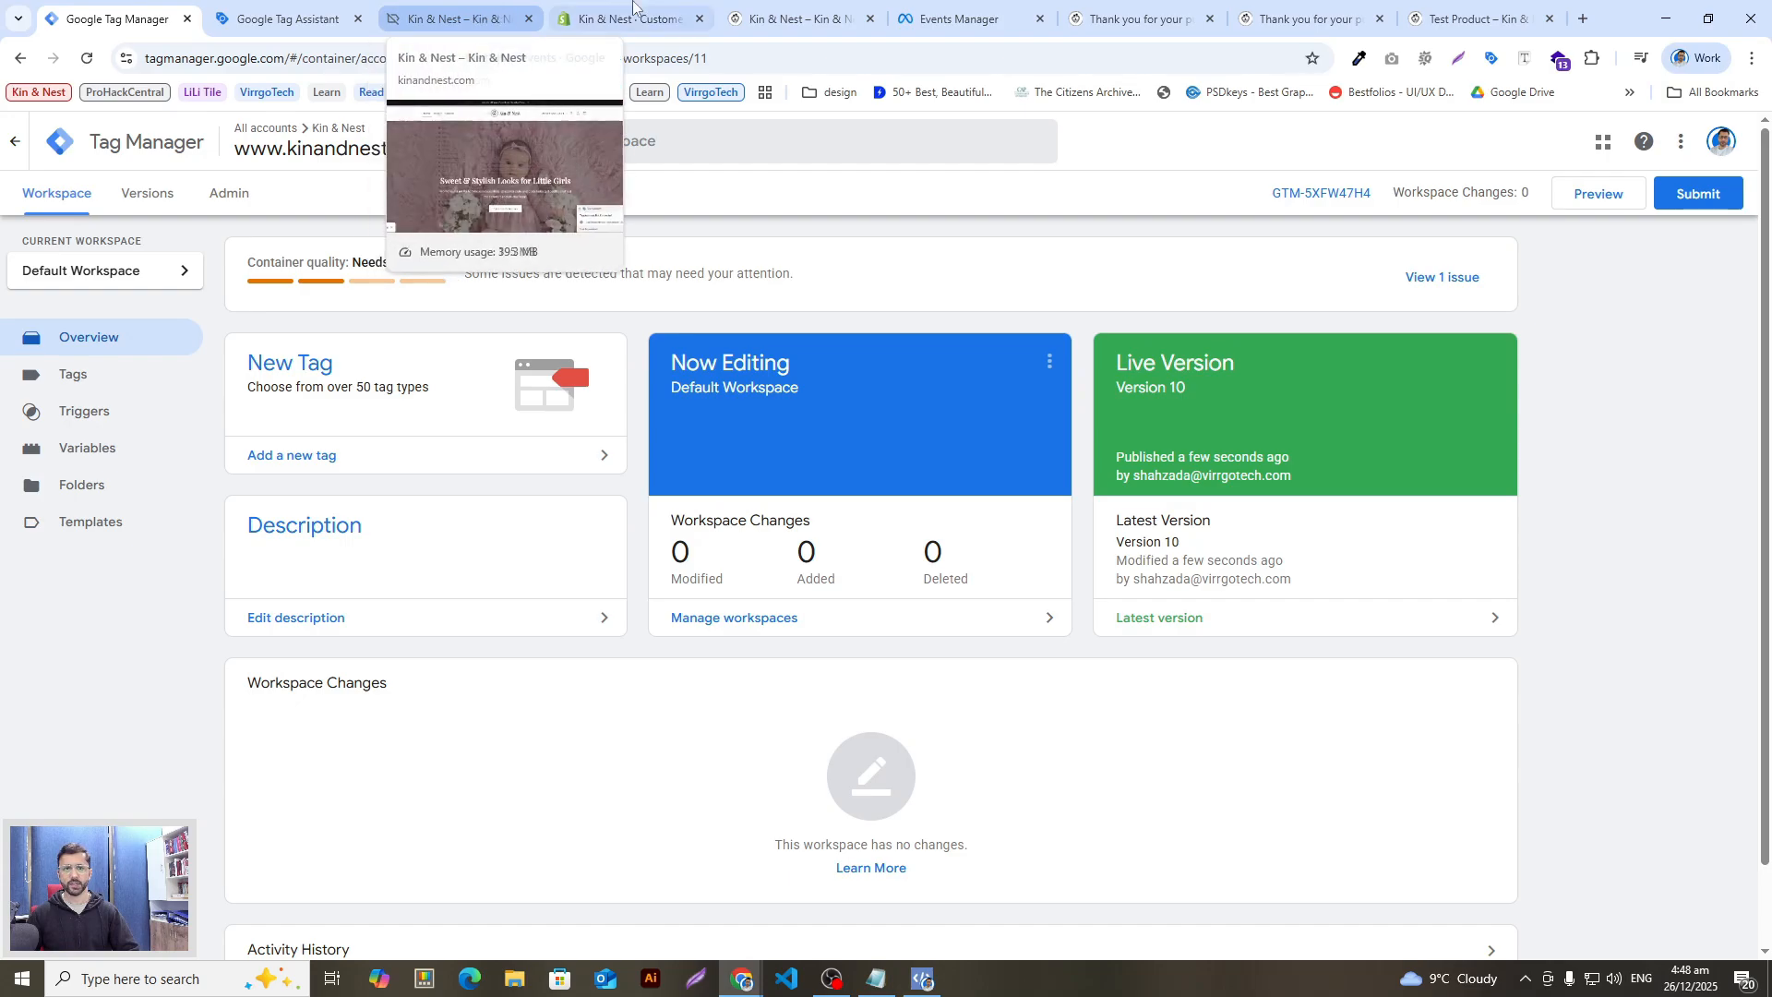
{"action": "left_click", "coordinate": [646, 15]}
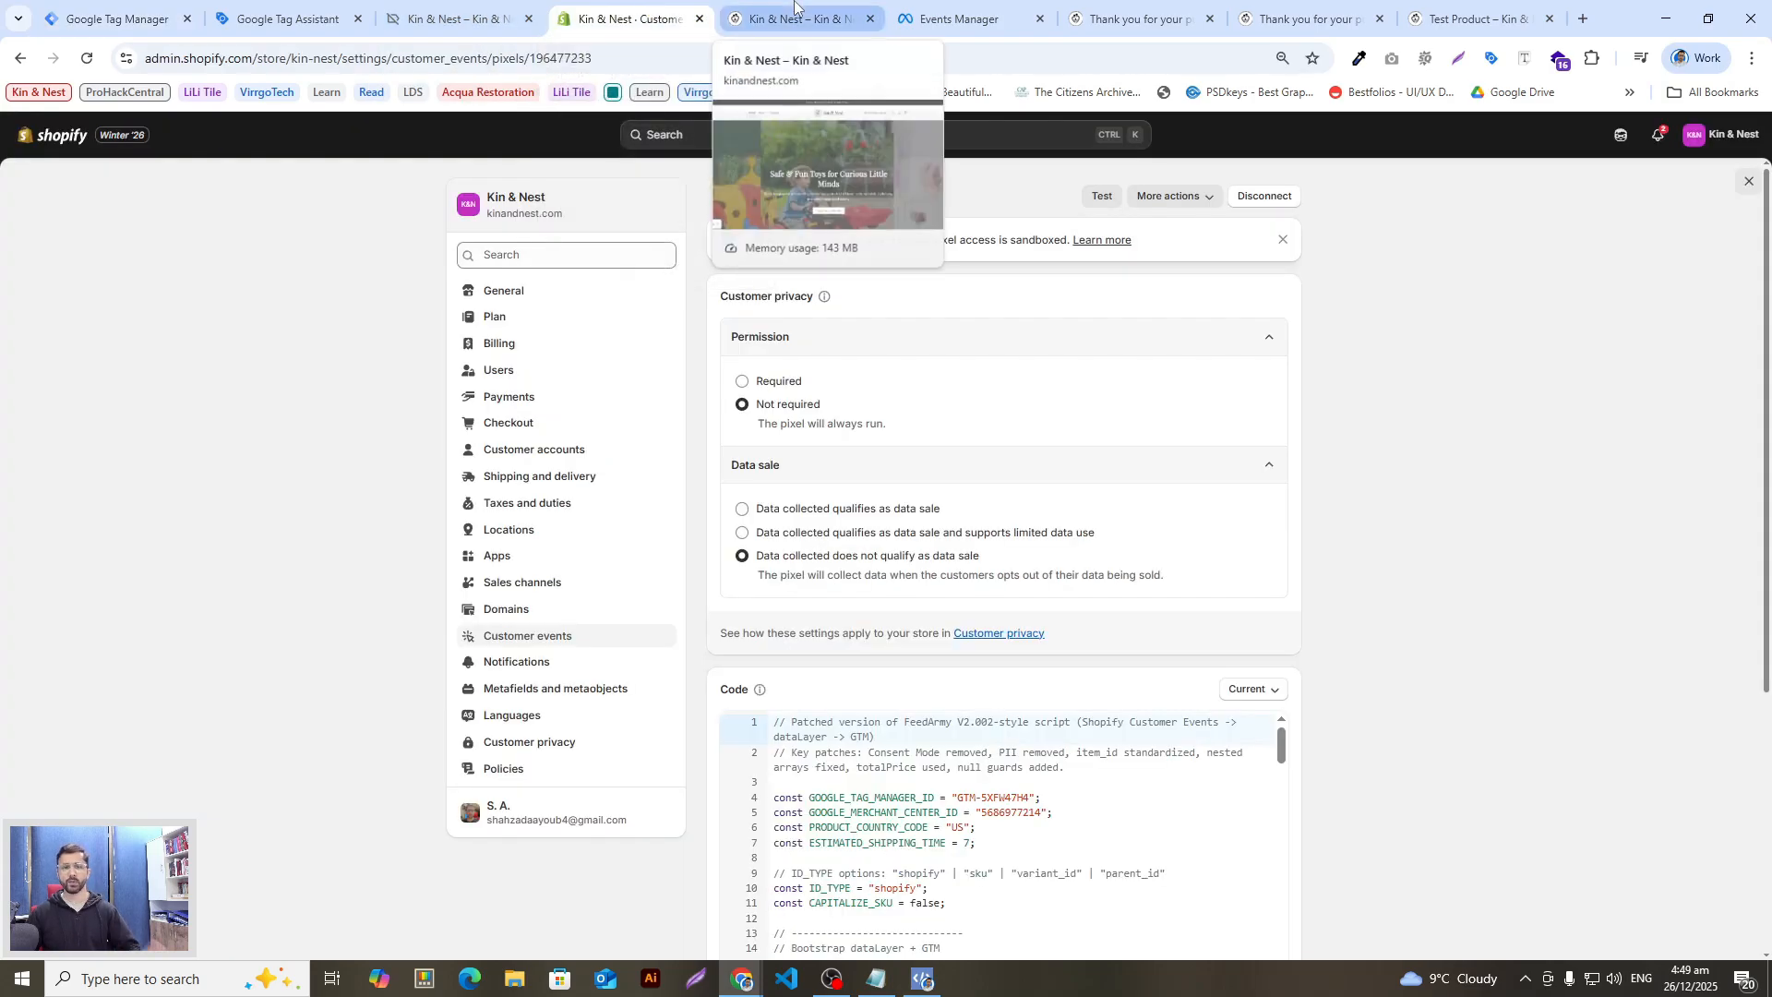